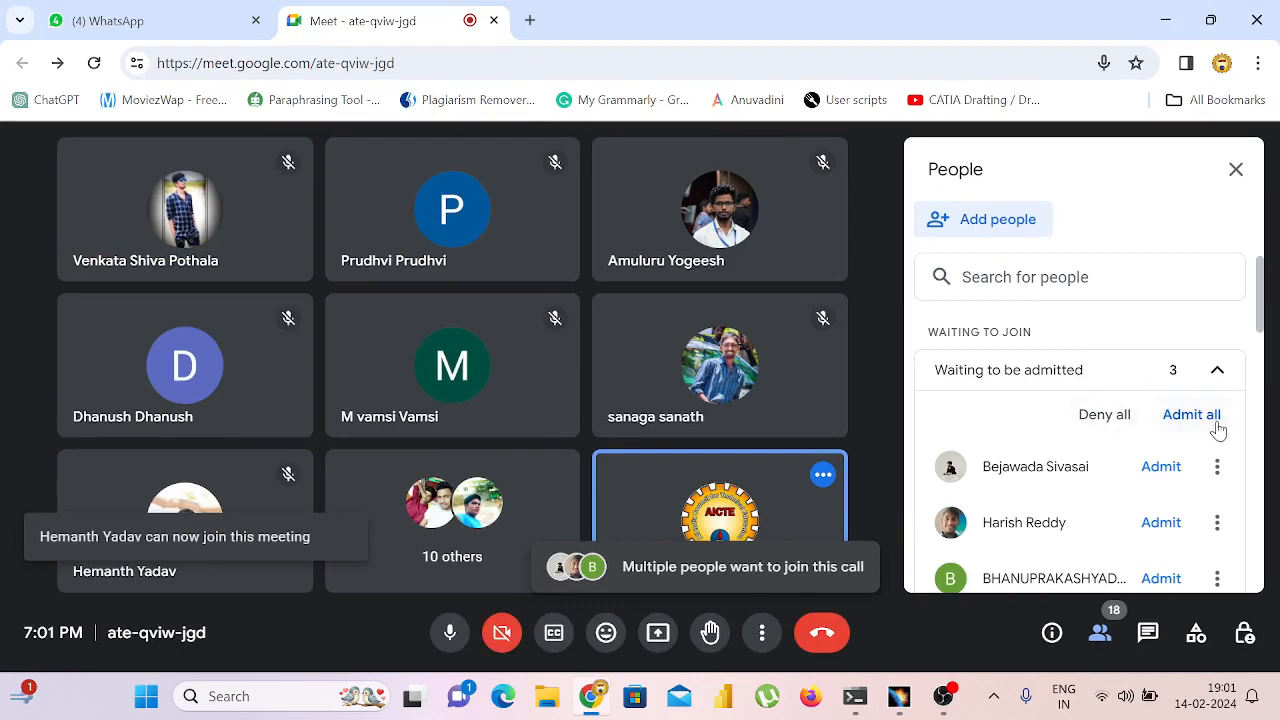
# Admit both groups of people waiting to join the meeting all at once, plus the single person who requests entry after them.
pyautogui.click(1200, 418)
pyautogui.click(783, 452)
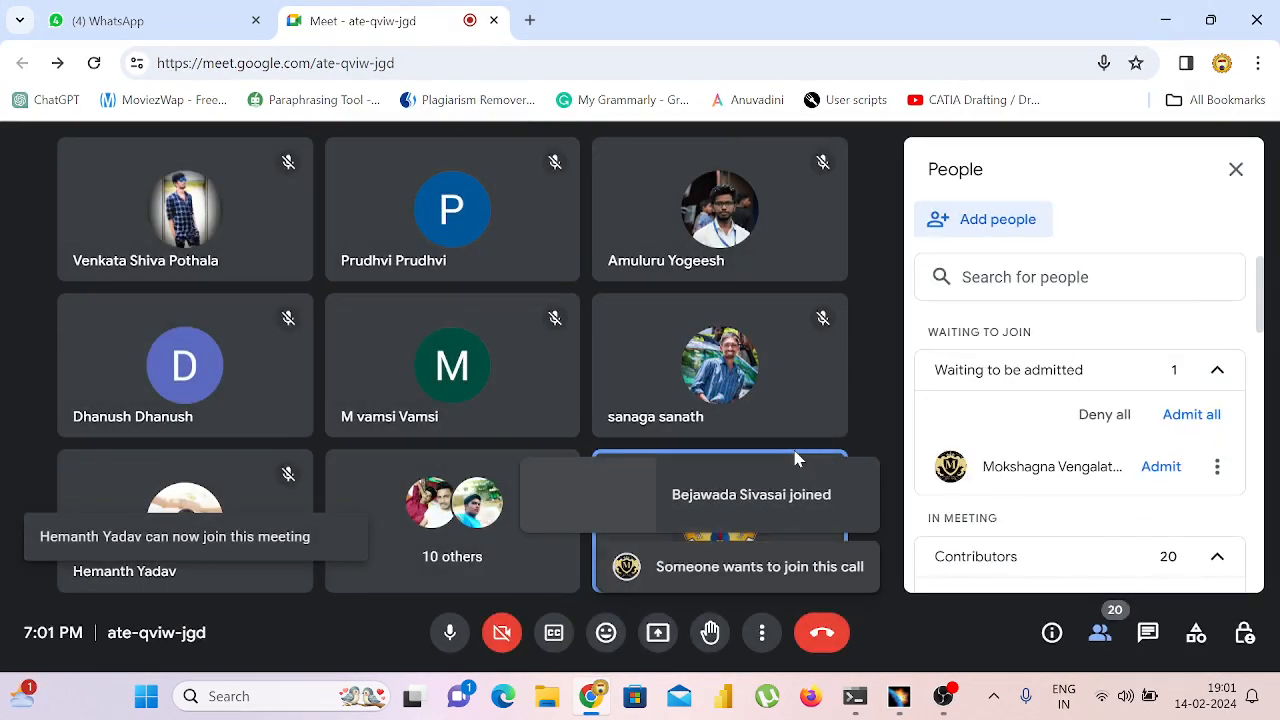
pyautogui.scroll(-1, 1180, 473)
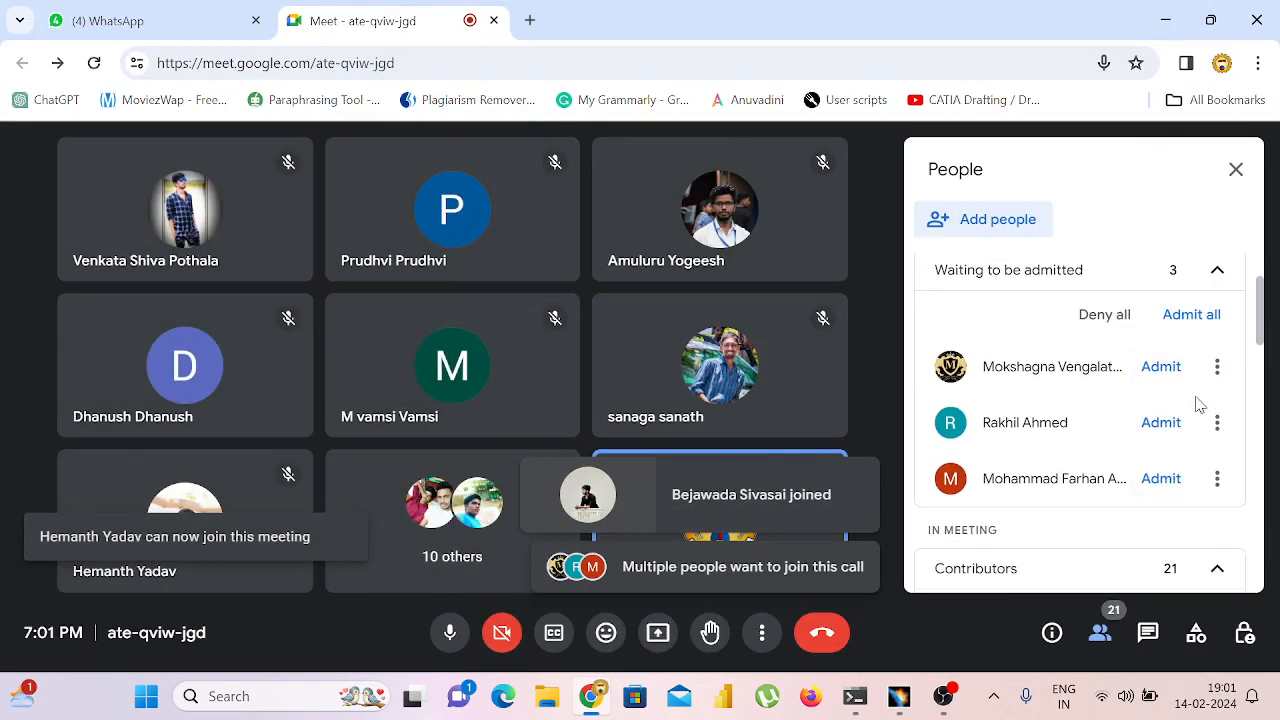
pyautogui.click(1192, 318)
pyautogui.click(803, 452)
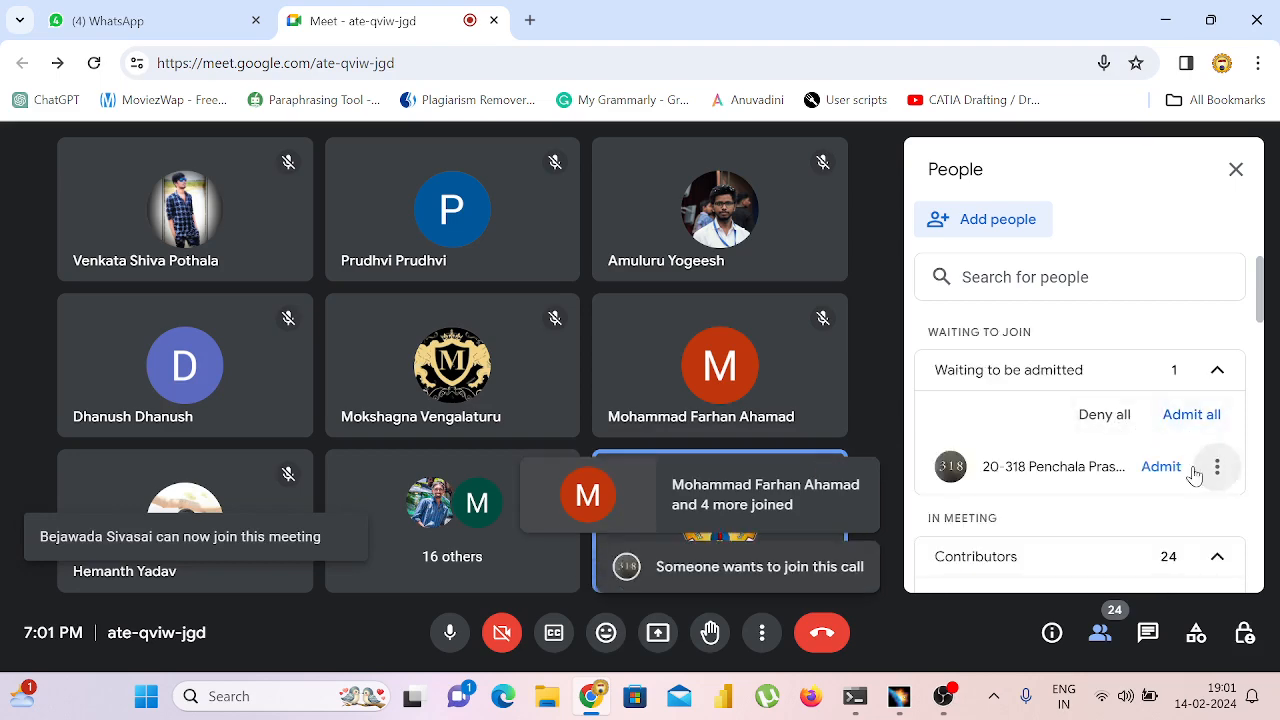
pyautogui.click(1161, 464)
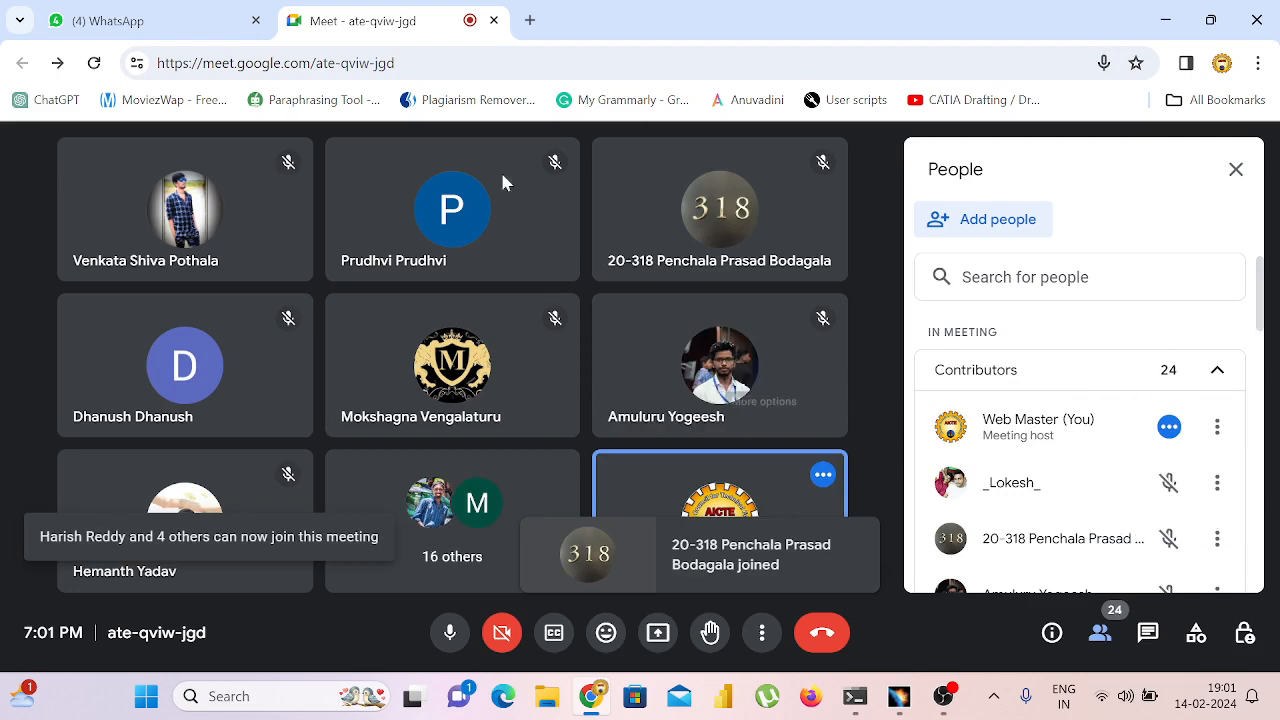
# Switch to WhatsApp and view the unread messages in BR Publications-1, Webinar information, AGPH Books-25 and EXAMSECTION.
pyautogui.click(105, 20)
pyautogui.scroll(-10, 409, 341)
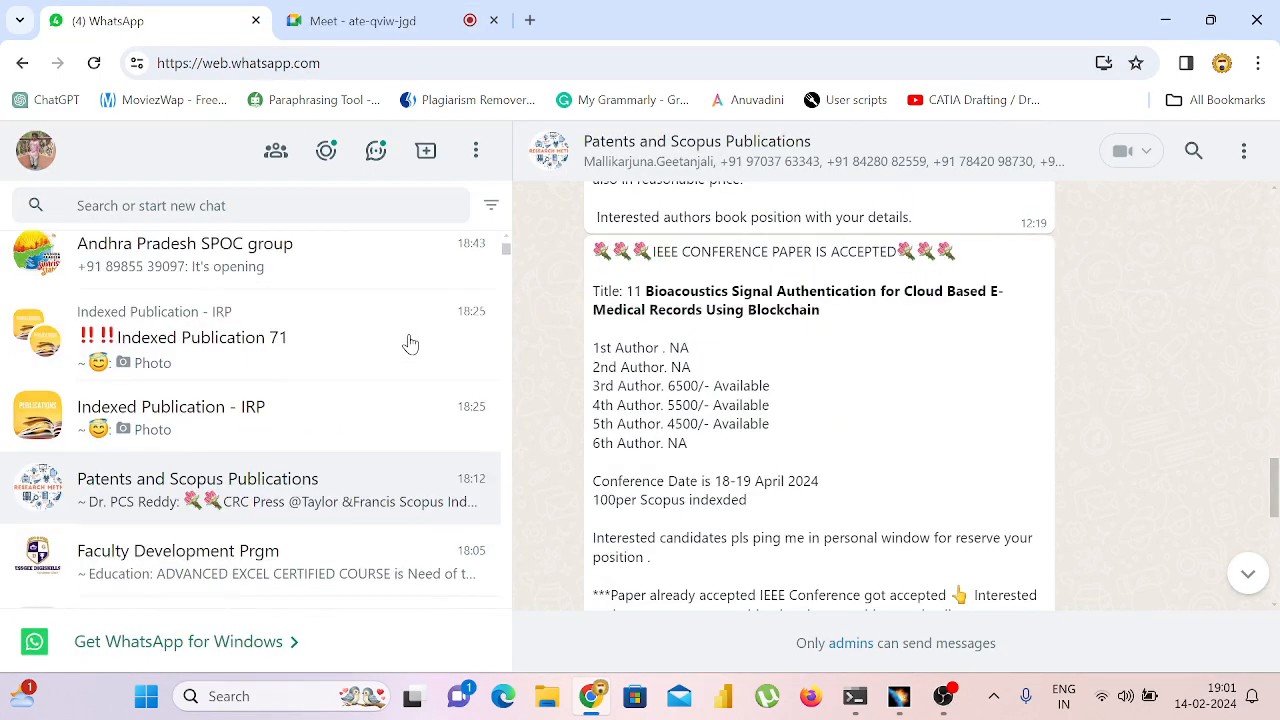
pyautogui.scroll(1, 409, 334)
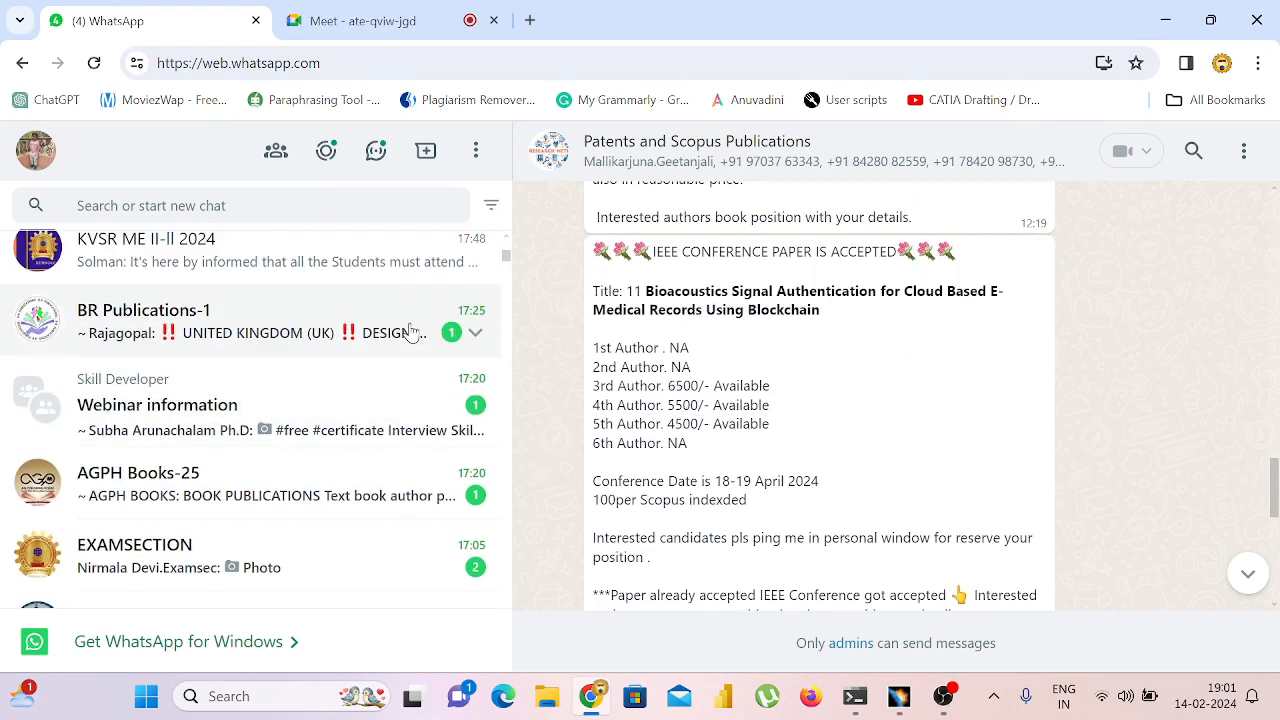
pyautogui.click(414, 331)
pyautogui.click(390, 410)
pyautogui.click(343, 503)
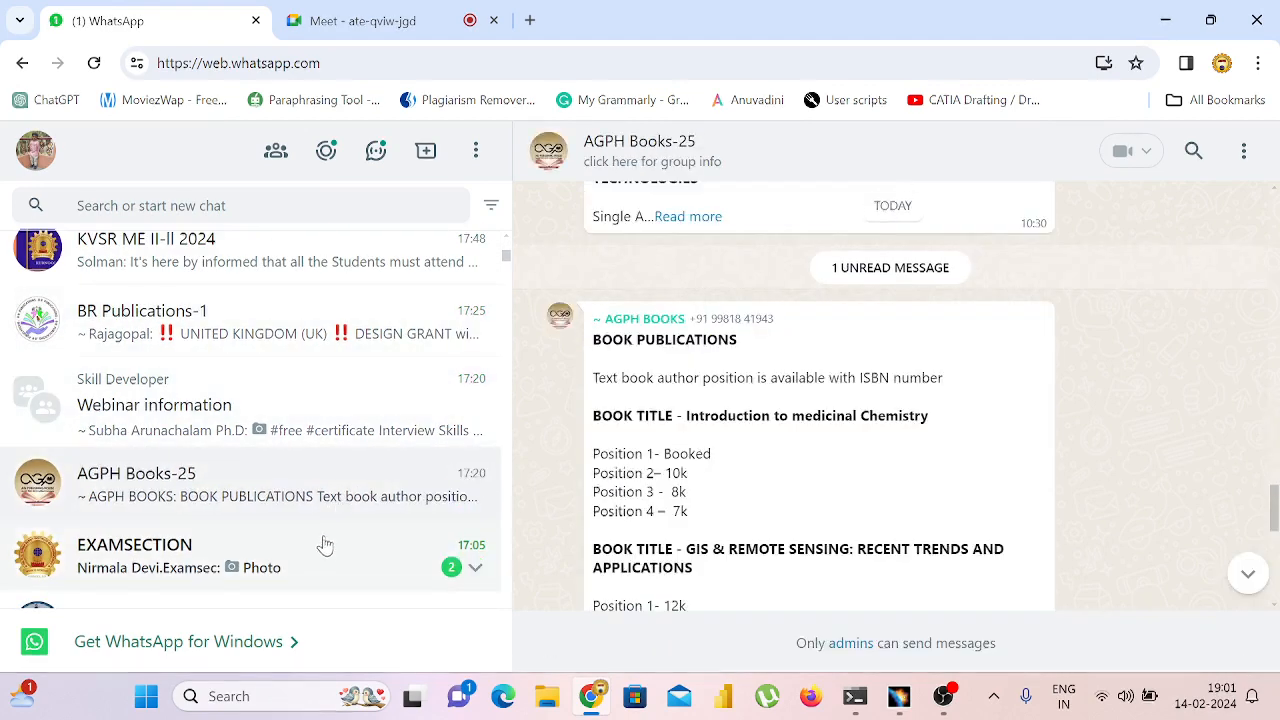
pyautogui.click(323, 543)
pyautogui.scroll(-2, 323, 543)
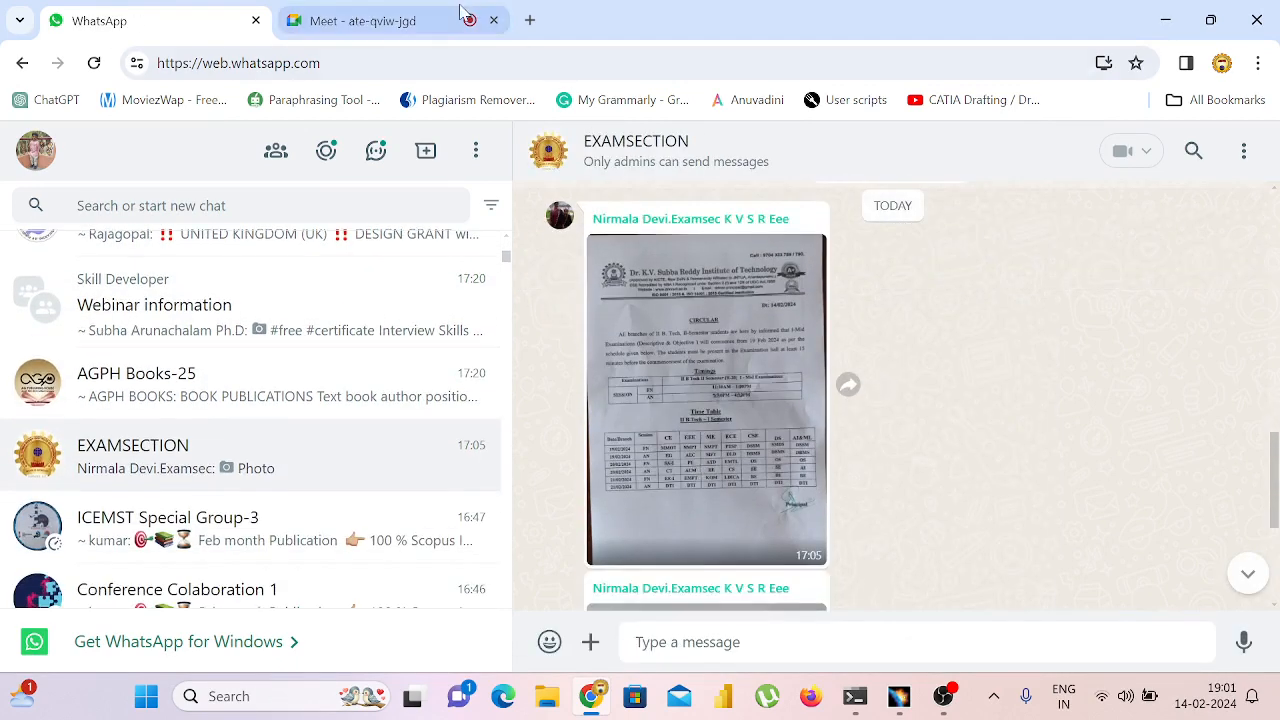
# Return to the Meet call and admit the four people waiting to join one at a time.
pyautogui.click(400, 20)
pyautogui.click(1161, 467)
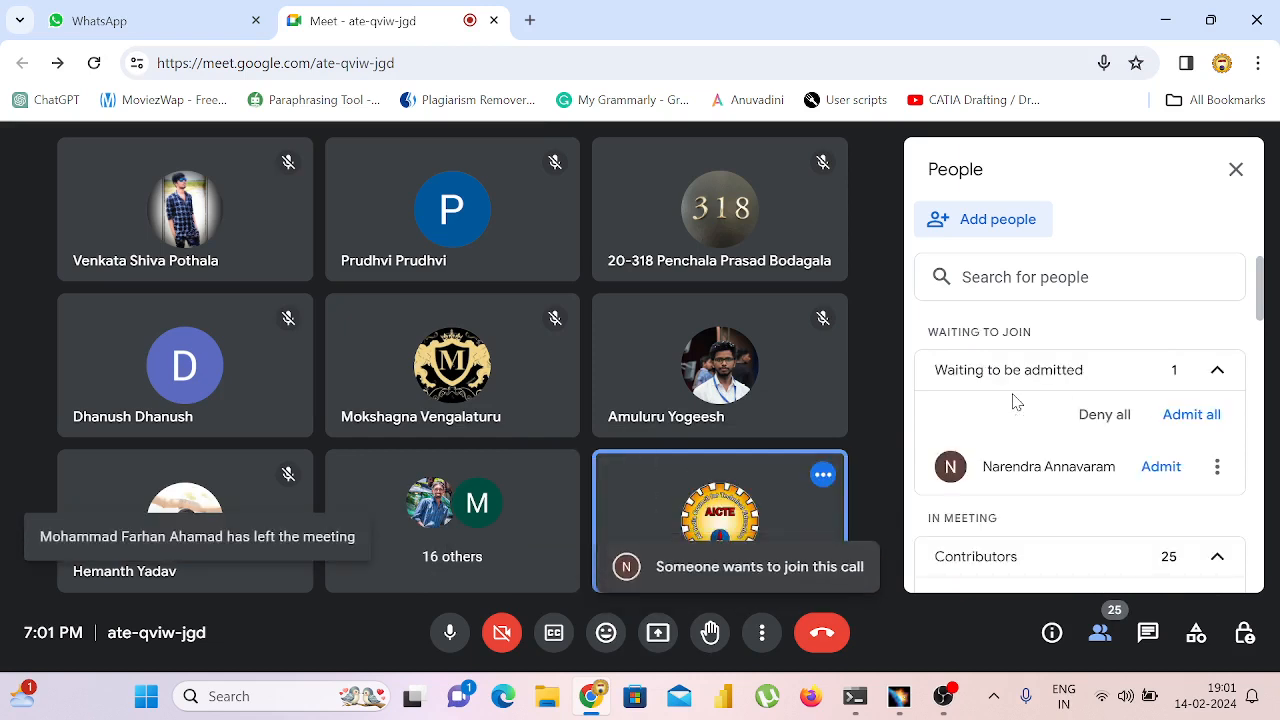
pyautogui.click(1160, 466)
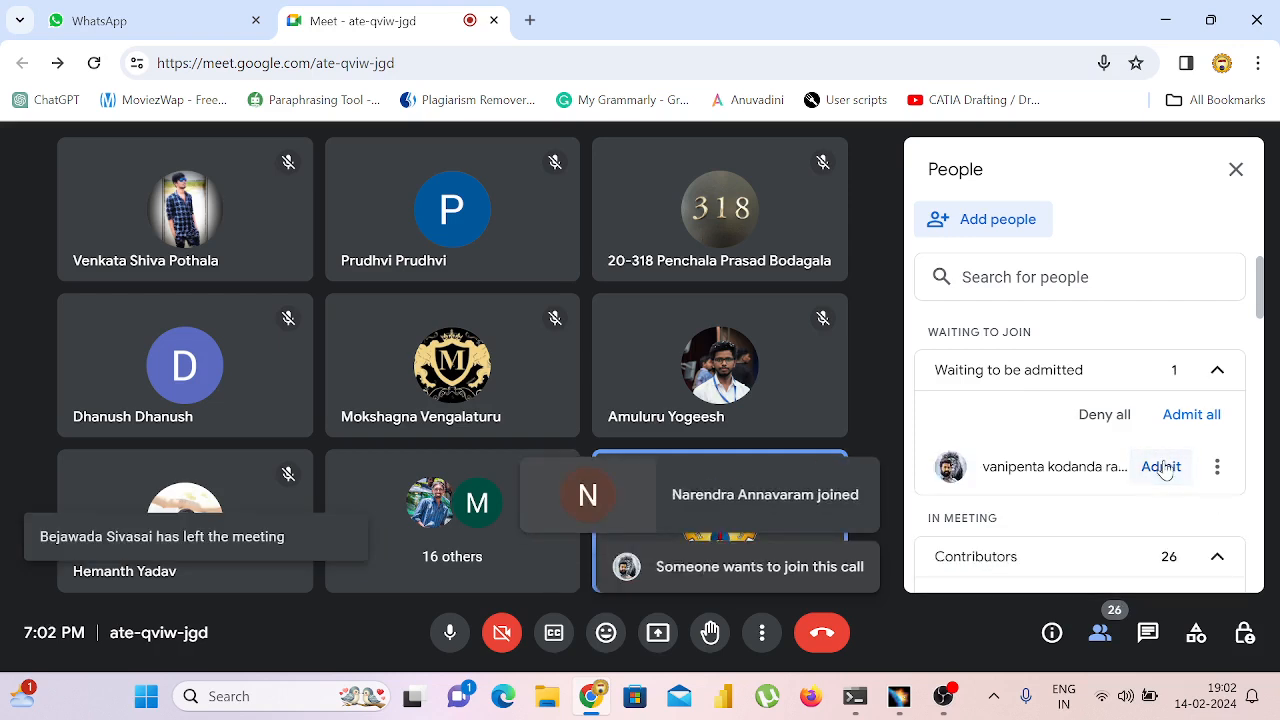
pyautogui.click(1162, 467)
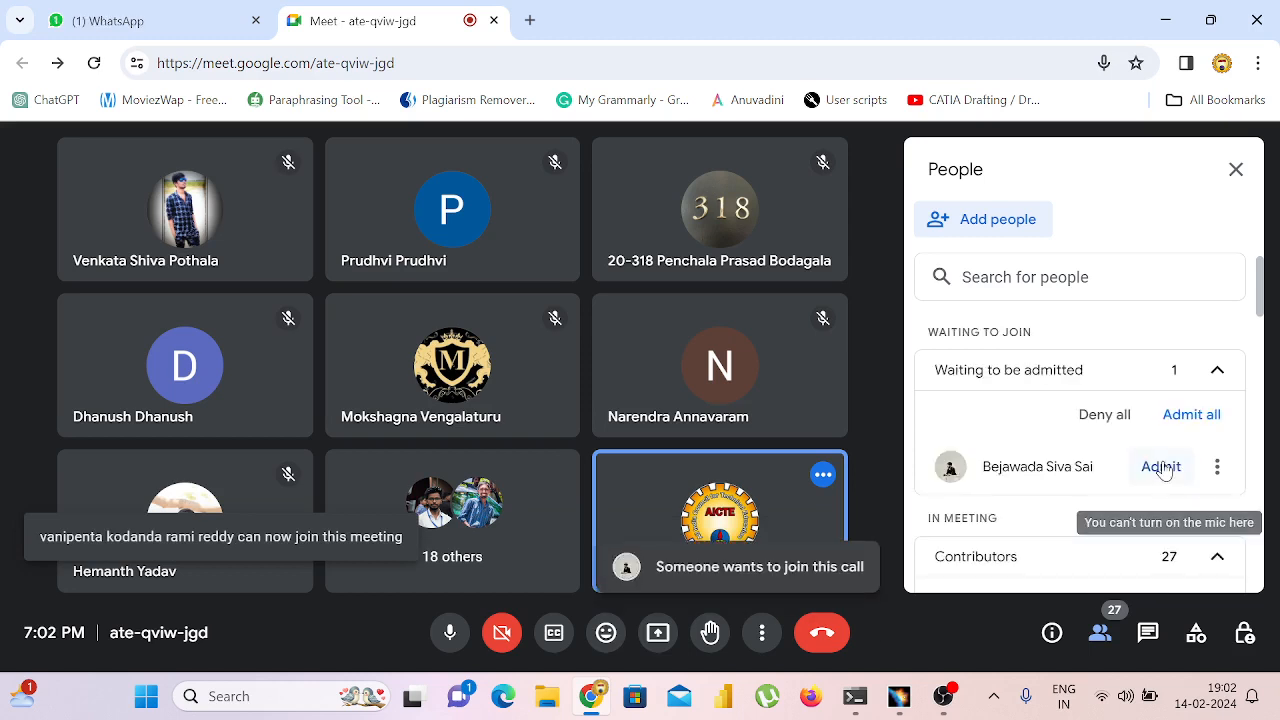
pyautogui.click(1161, 467)
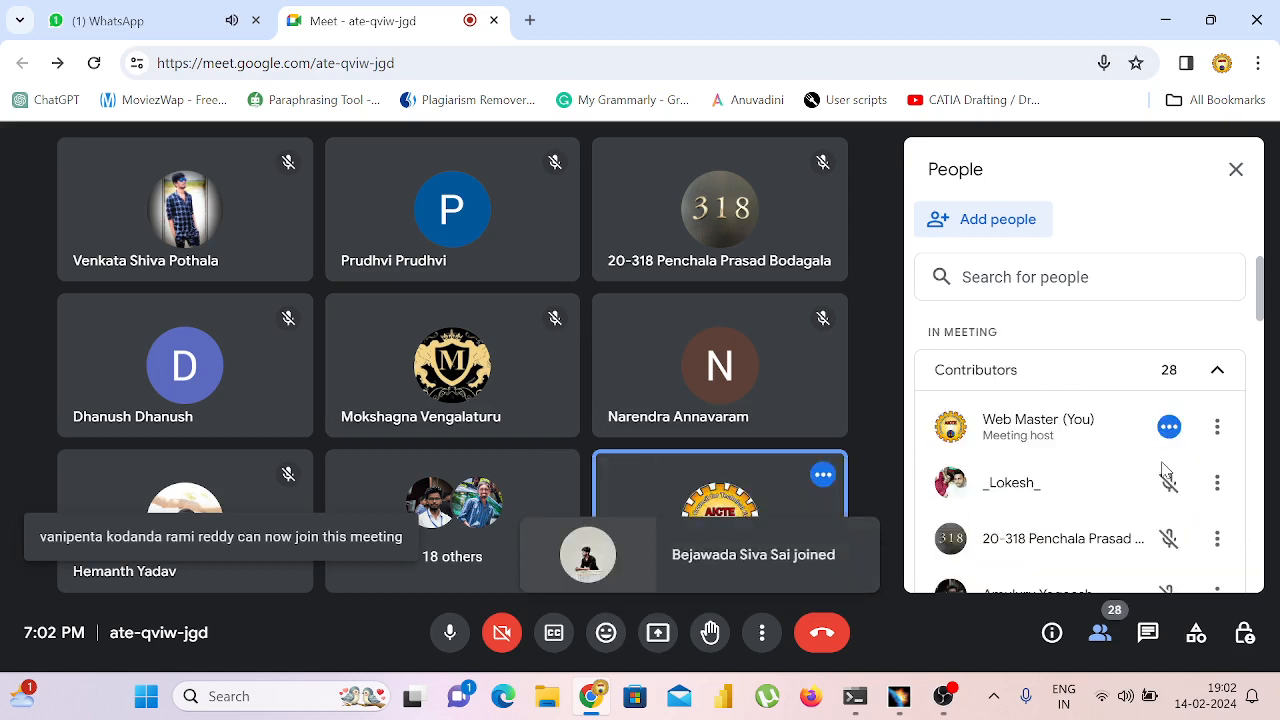
# Look through the whole list of meeting contributors to see who is present and whether their microphones are muted.
pyautogui.scroll(-5, 1165, 470)
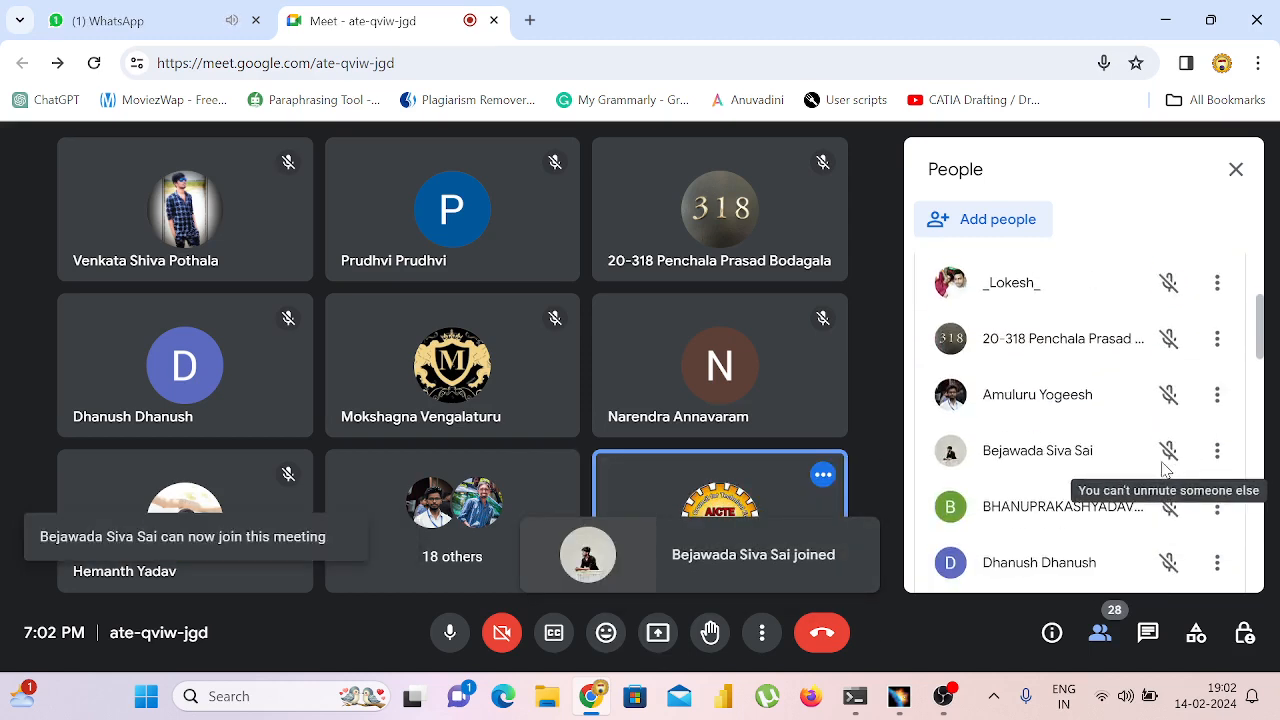
pyautogui.scroll(-2, 1165, 467)
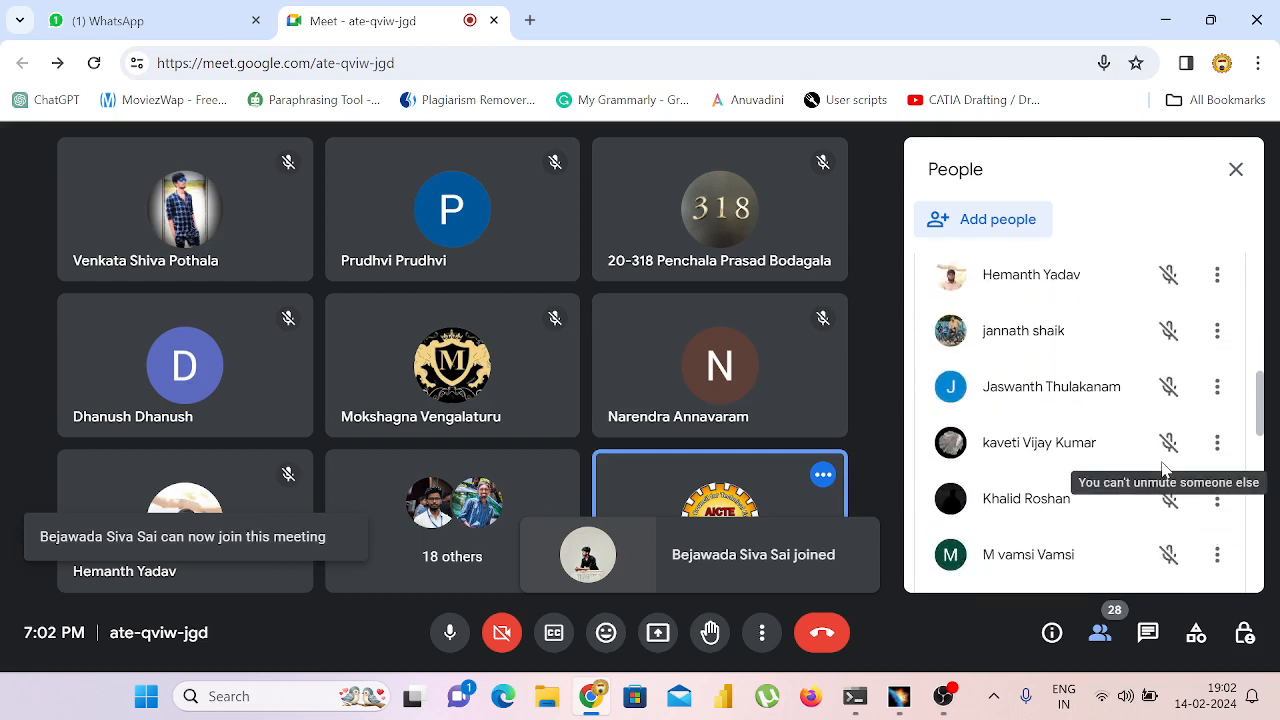
pyautogui.scroll(-2, 1164, 466)
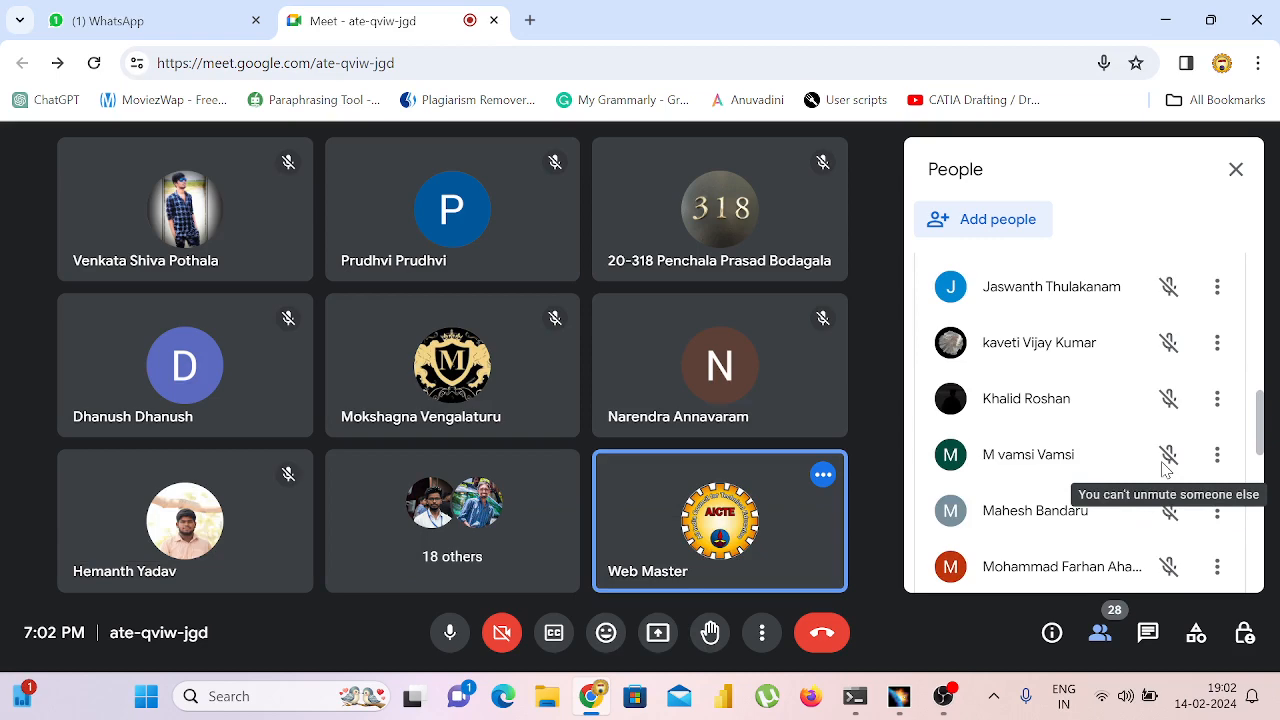
pyautogui.scroll(-4, 1165, 470)
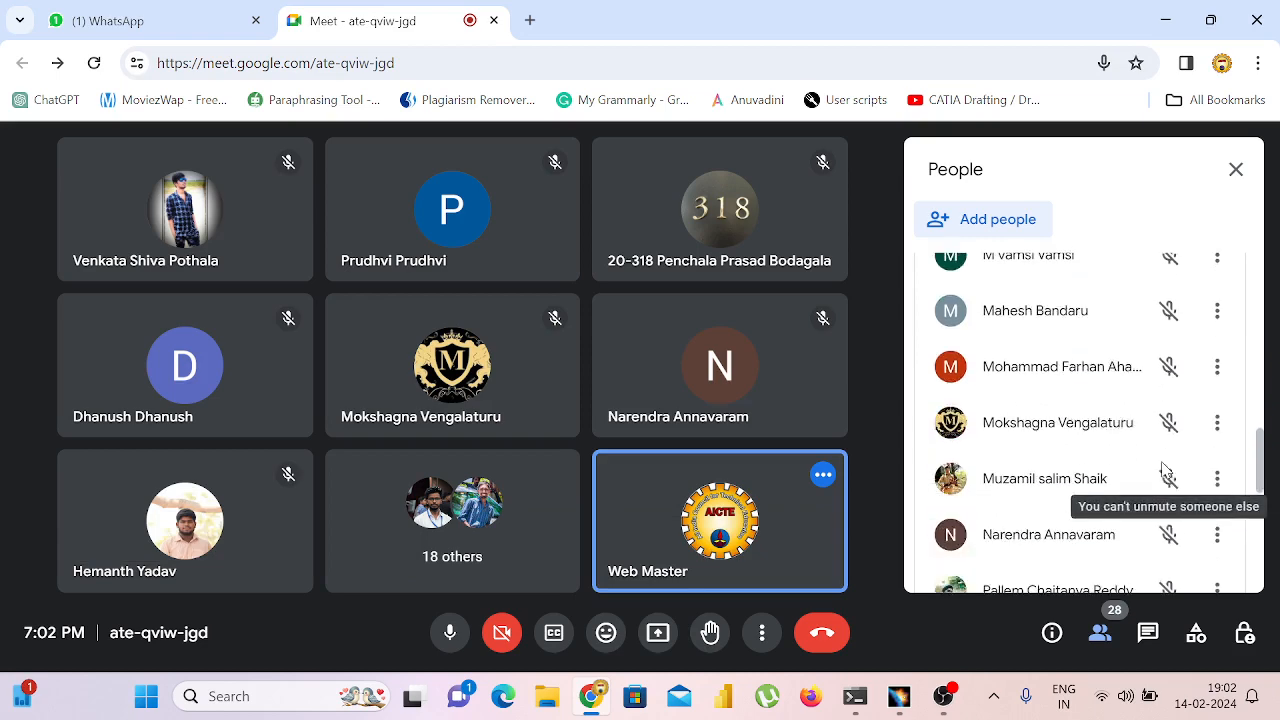
pyautogui.scroll(-4, 1165, 469)
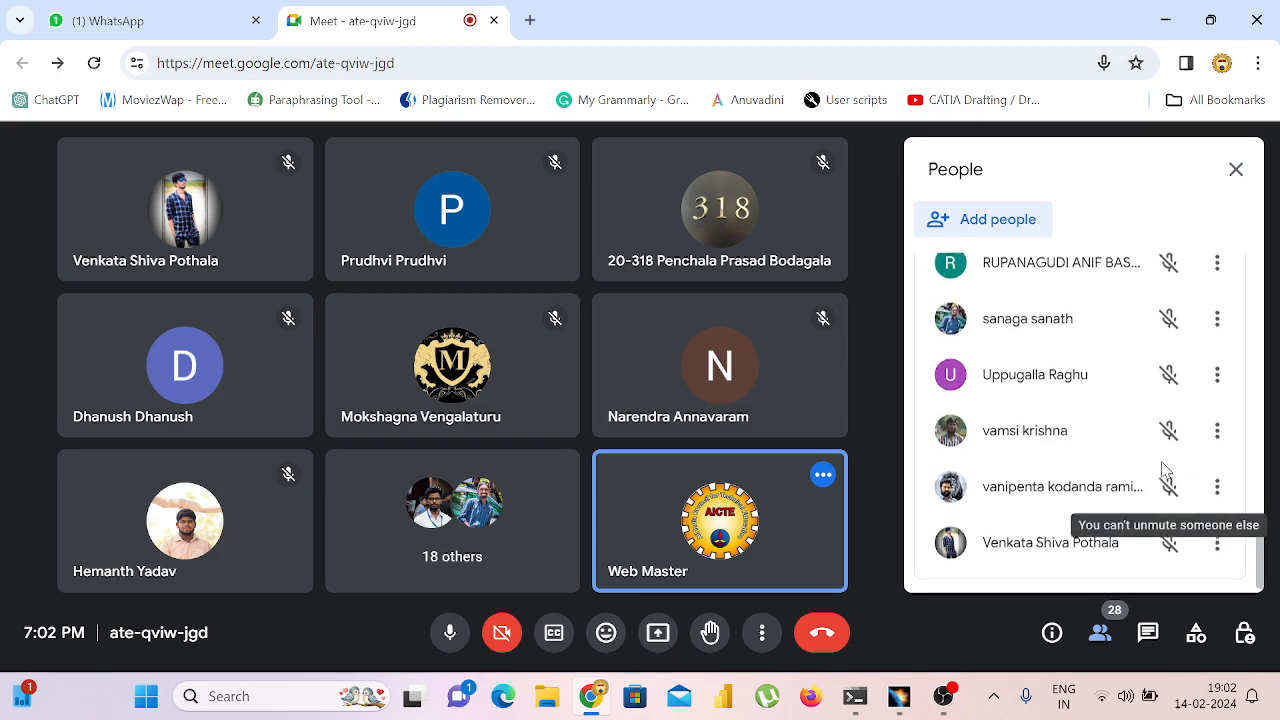
pyautogui.scroll(10, 1165, 470)
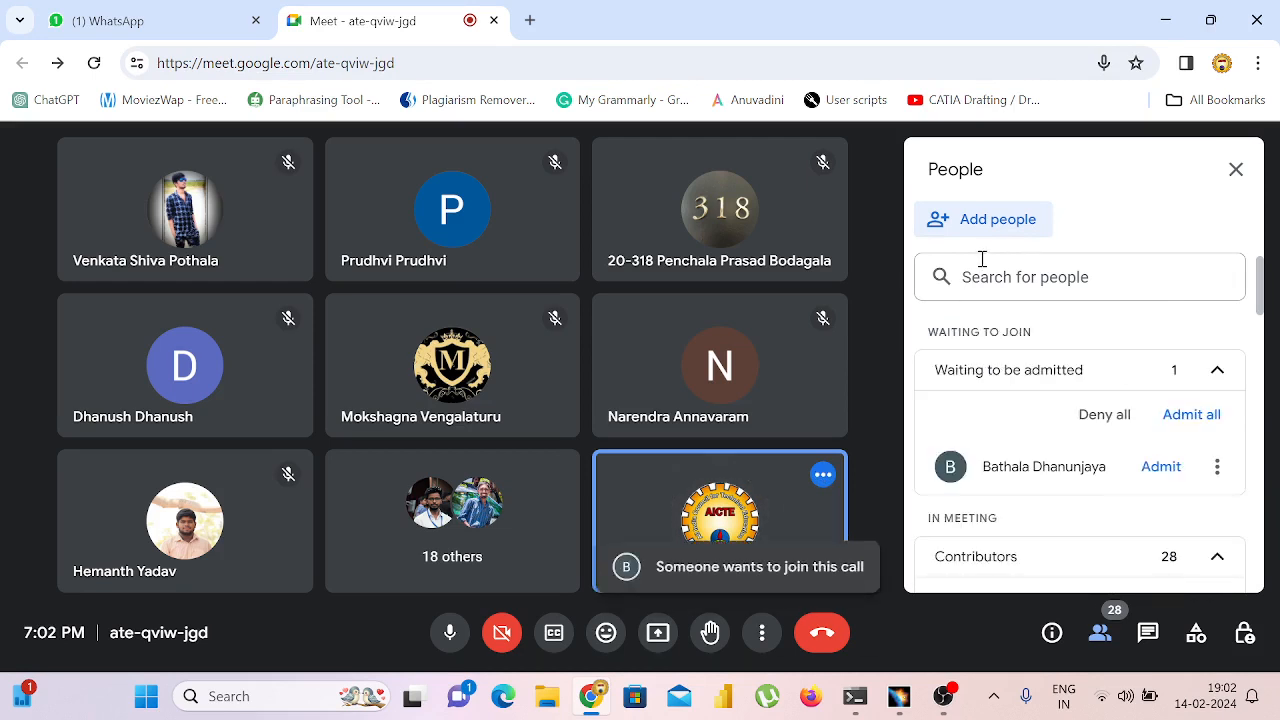
# Admit the next three waiting people individually and mute the contributor whose microphone is live.
pyautogui.click(1164, 463)
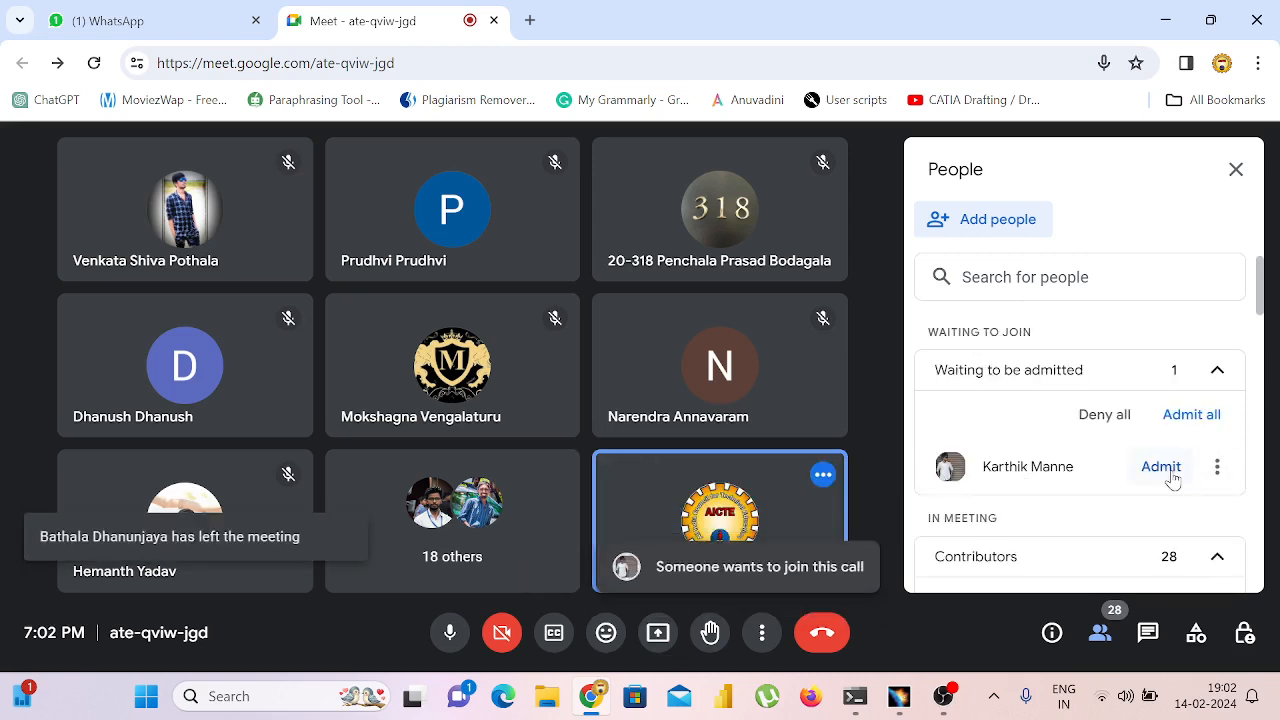
pyautogui.click(1161, 467)
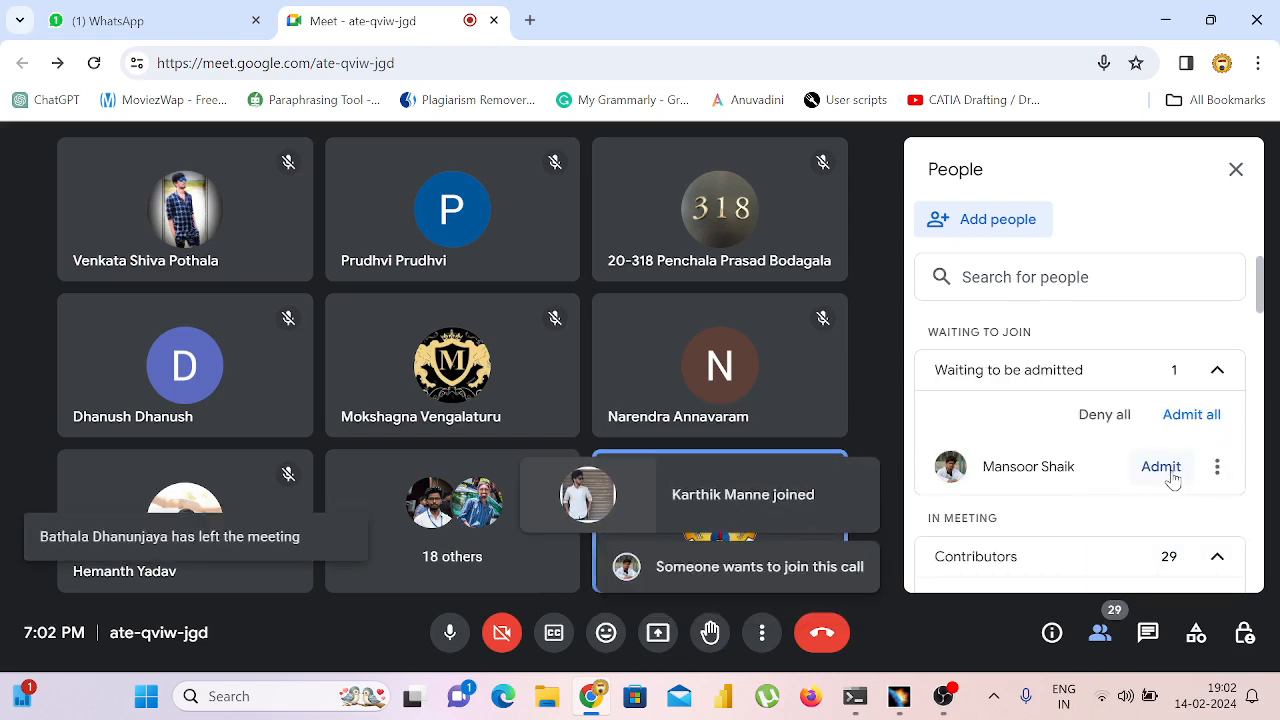
pyautogui.click(1163, 467)
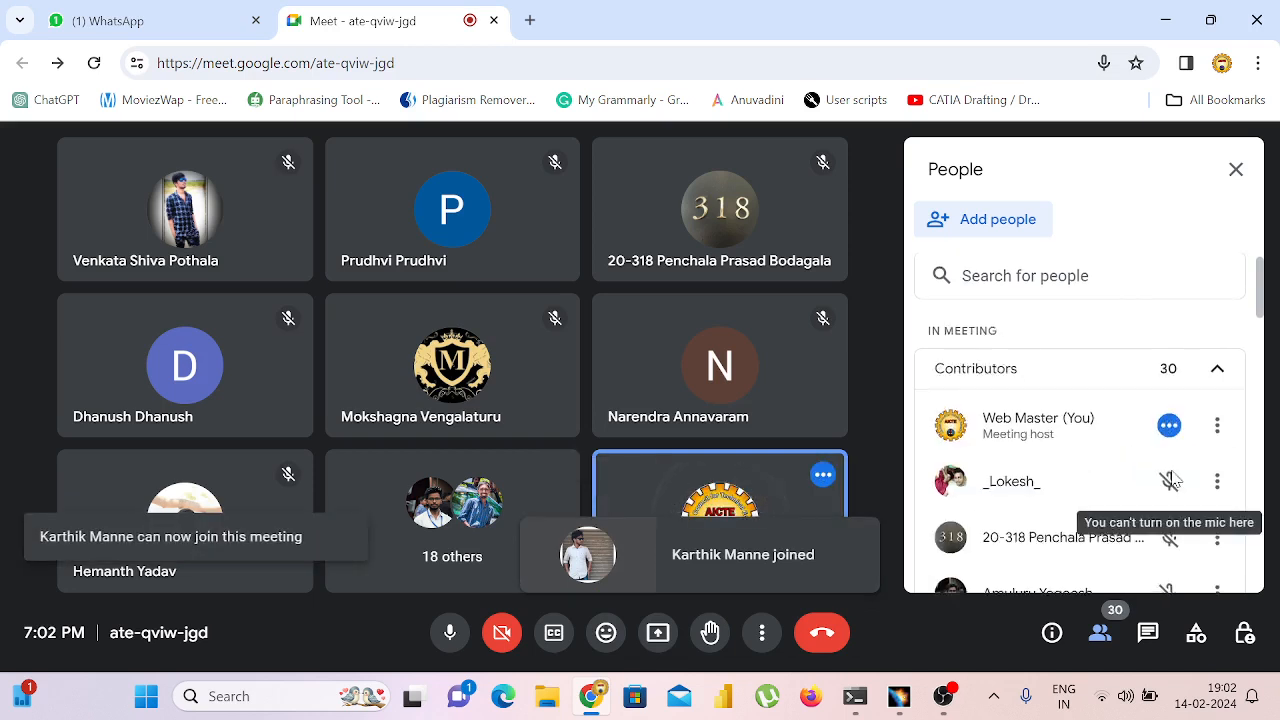
pyautogui.scroll(-1, 1175, 480)
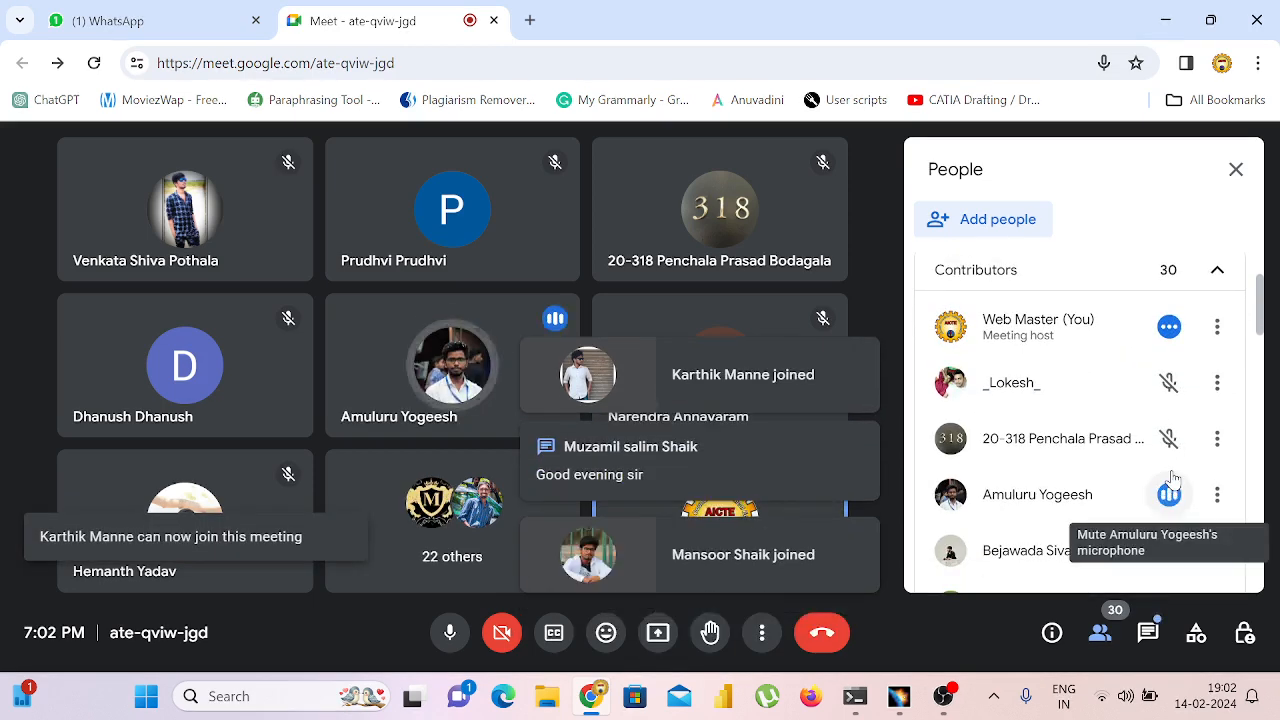
pyautogui.click(1170, 490)
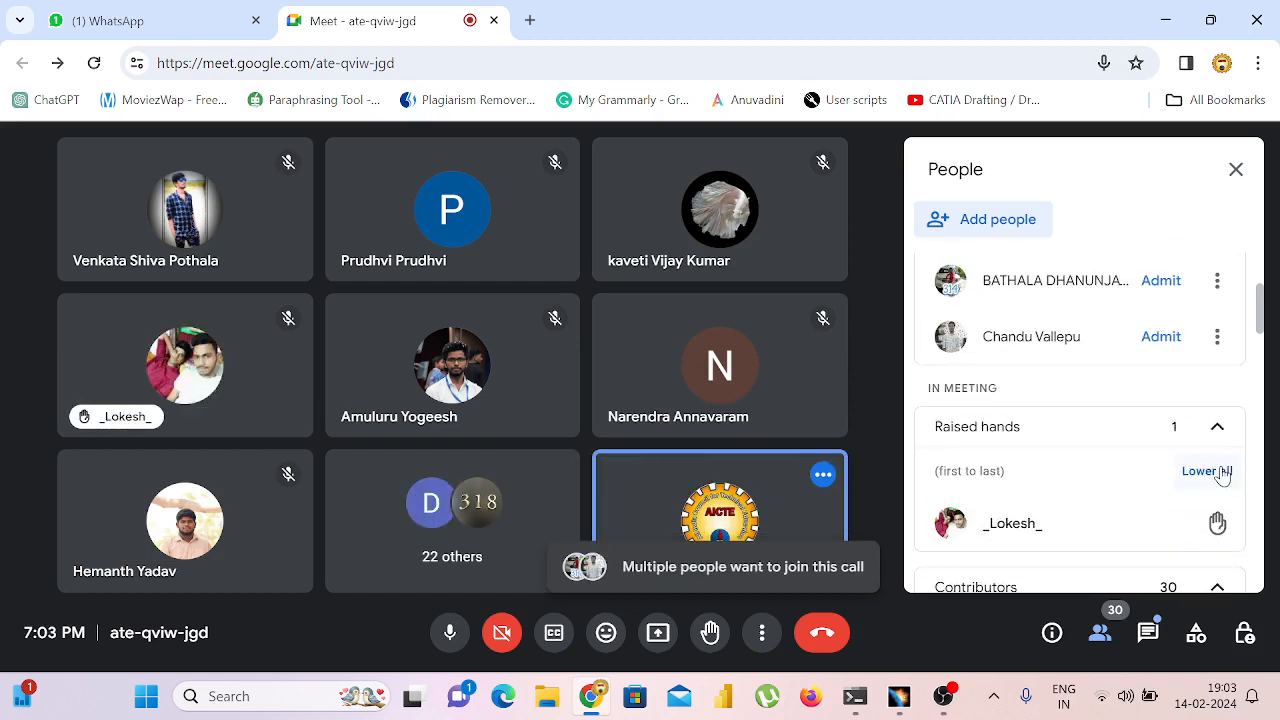
# Lower all raised hands and admit the two people waiting to join.
pyautogui.click(1207, 471)
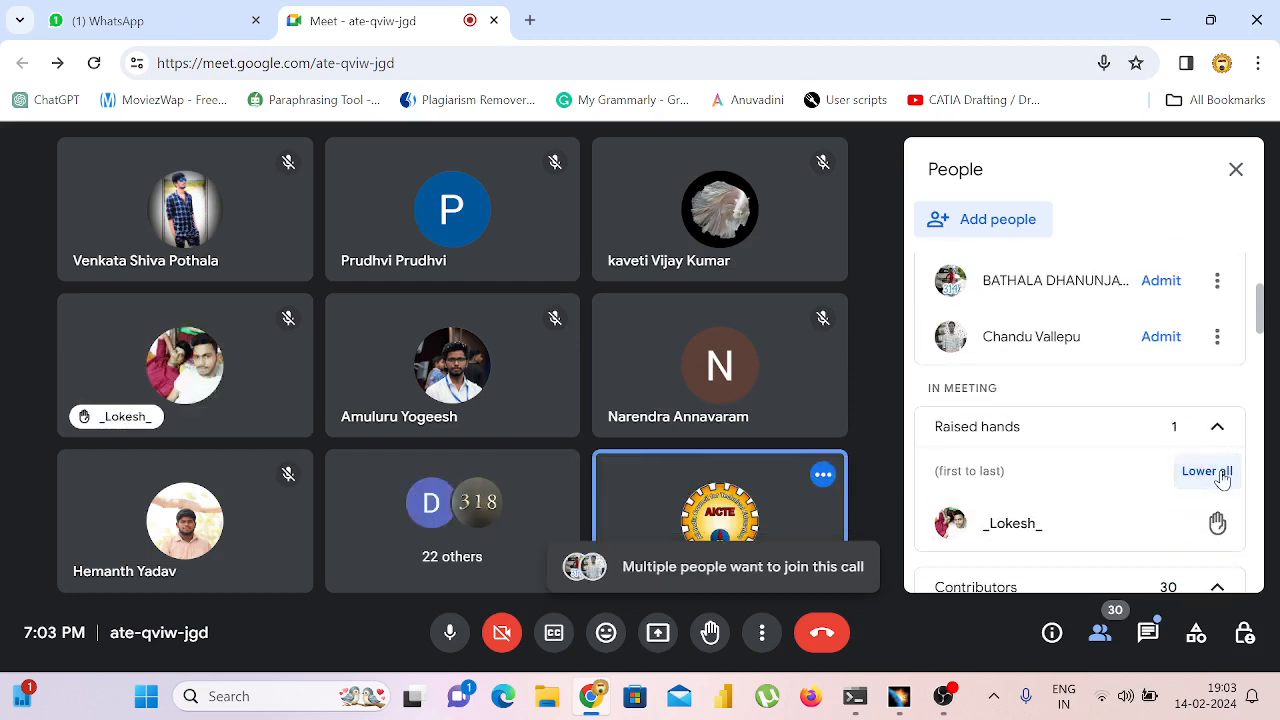
pyautogui.click(1160, 336)
pyautogui.click(1164, 282)
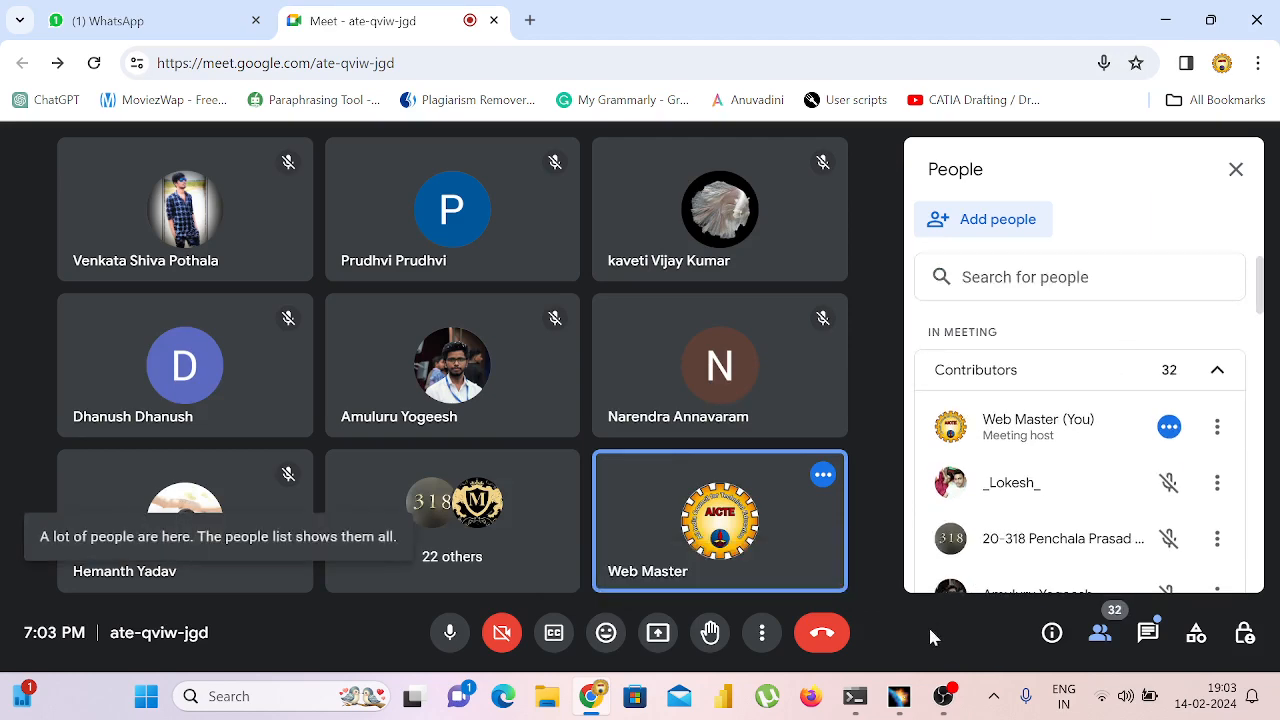
# Start presenting the entire screen to the meeting.
pyautogui.click(657, 633)
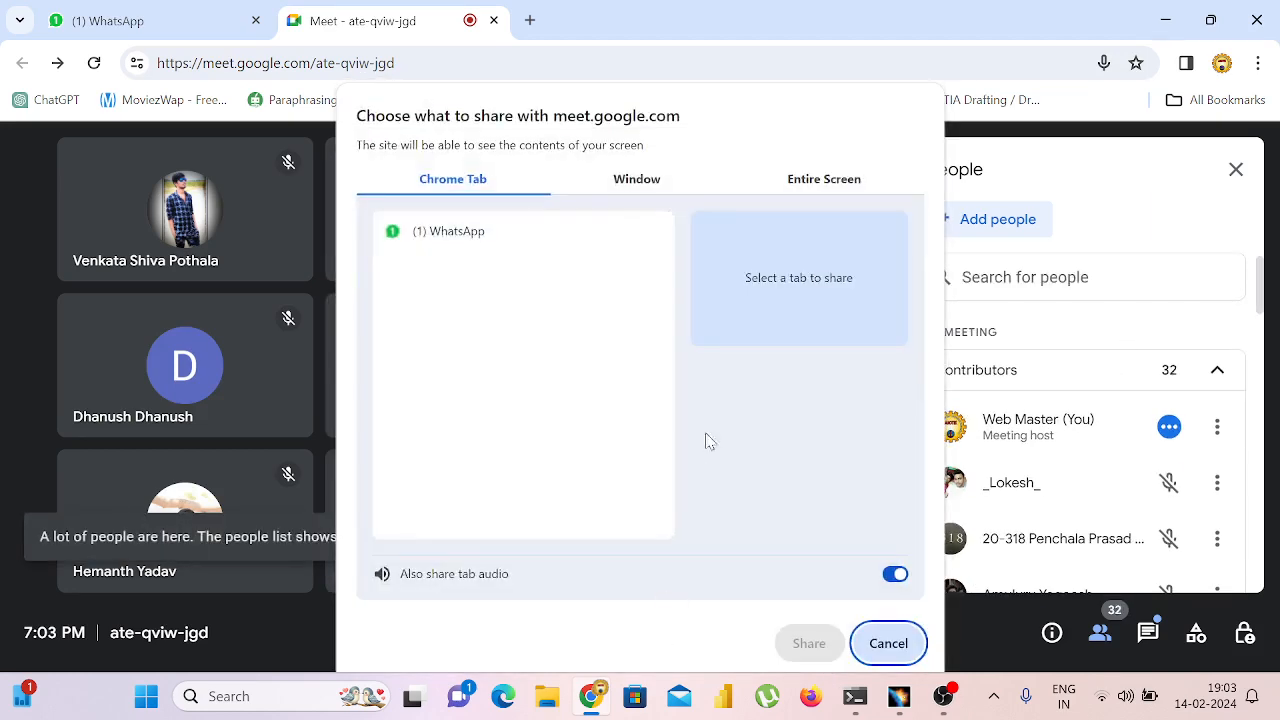
pyautogui.click(824, 180)
pyautogui.click(497, 348)
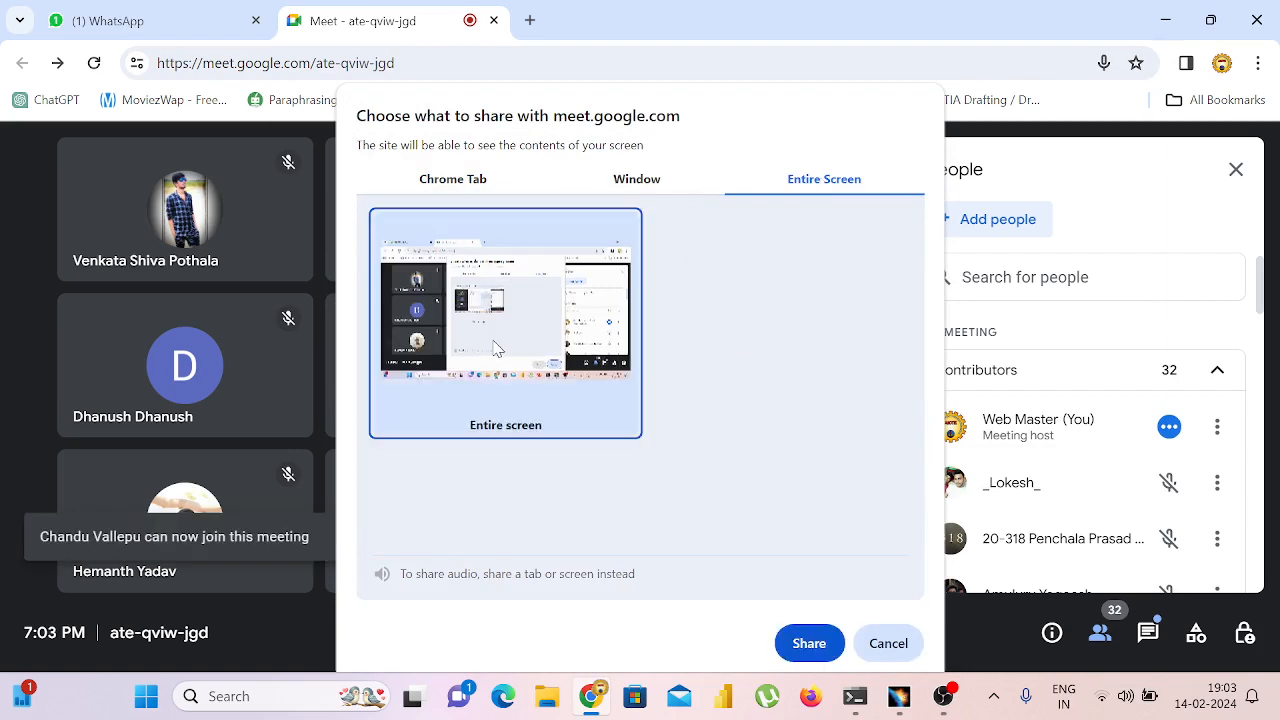
pyautogui.click(806, 642)
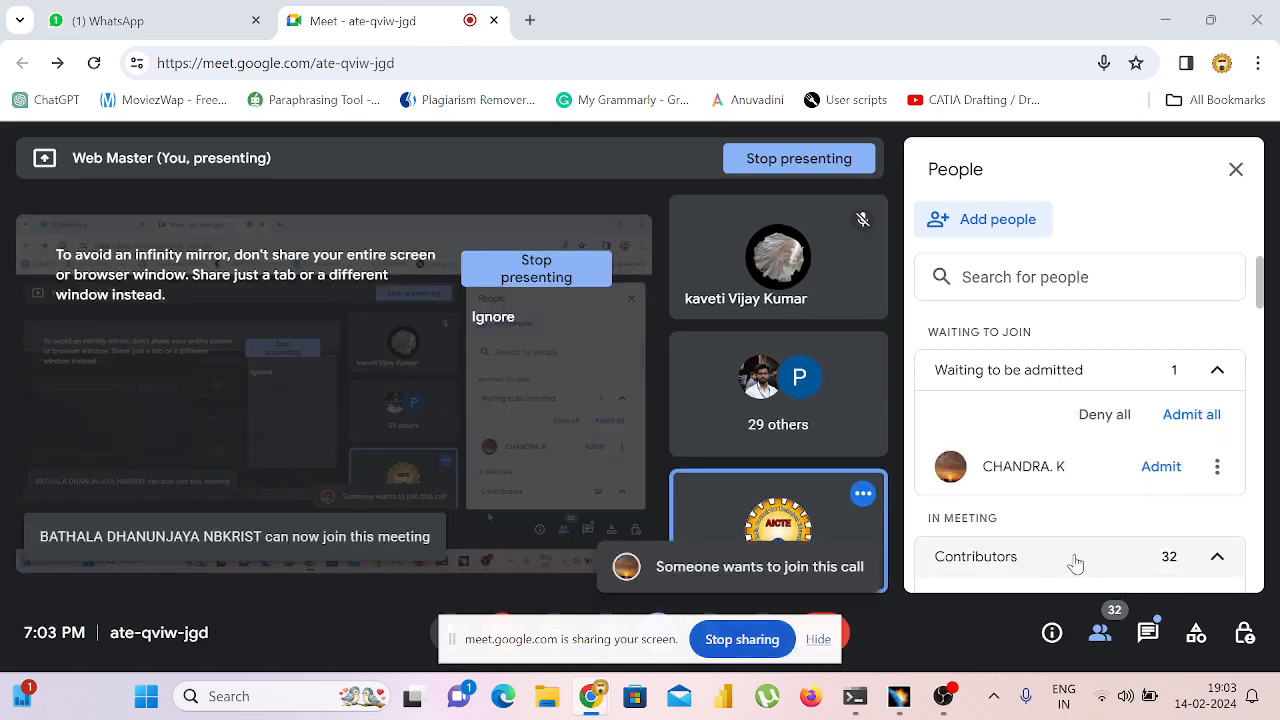
# Admit the two people who request to join during the presentation.
pyautogui.click(1185, 468)
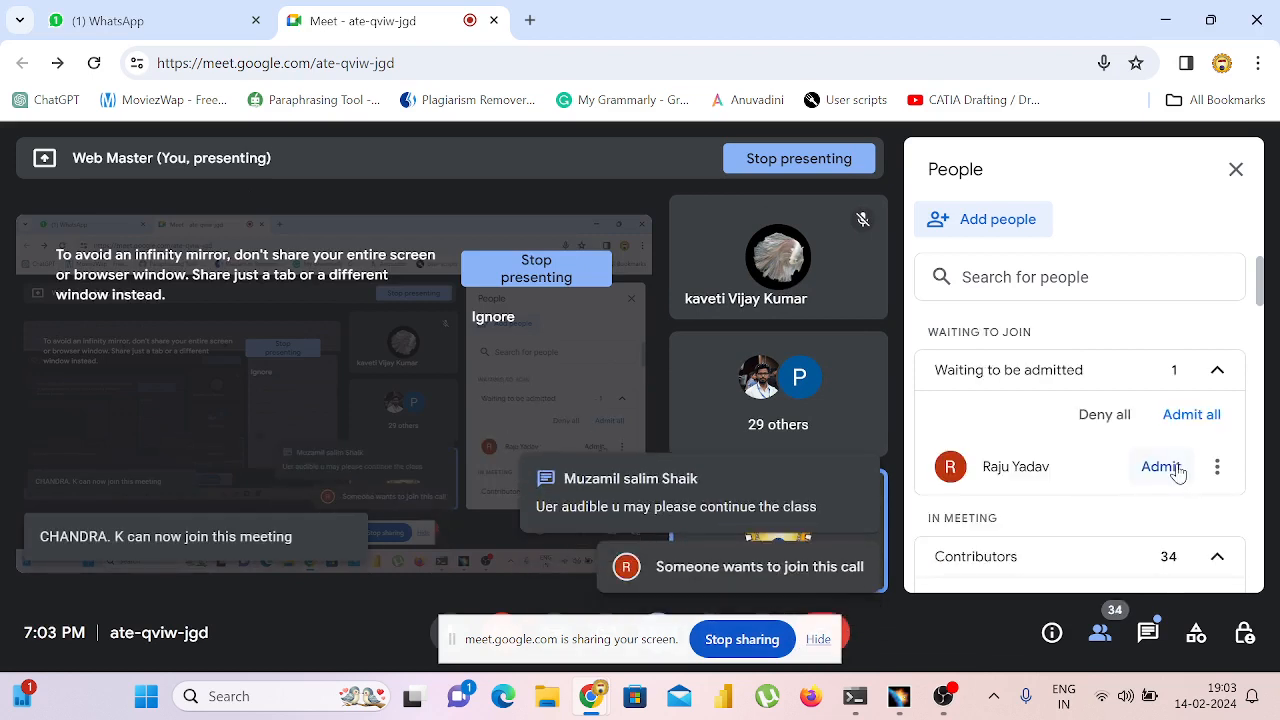
pyautogui.click(1161, 467)
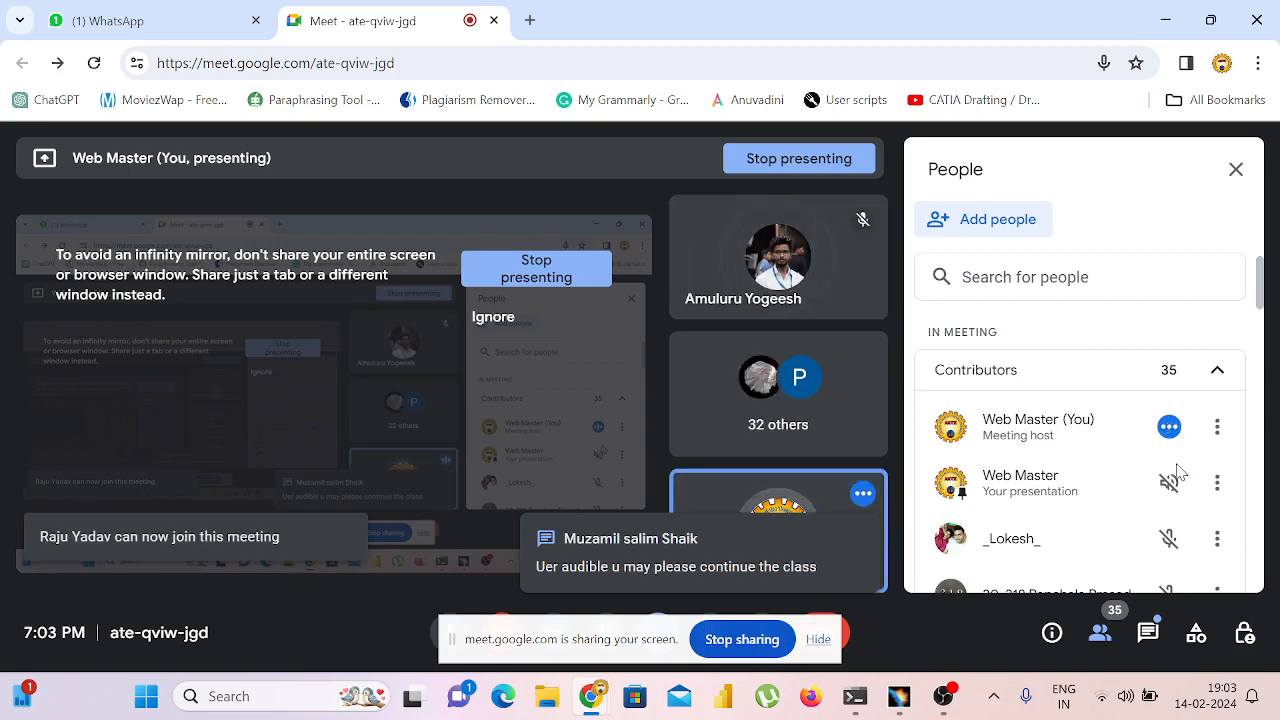
# Switch to WhatsApp and look through the recent chats in the chat list.
pyautogui.click(166, 20)
pyautogui.scroll(-5, 285, 350)
pyautogui.scroll(5, 287, 367)
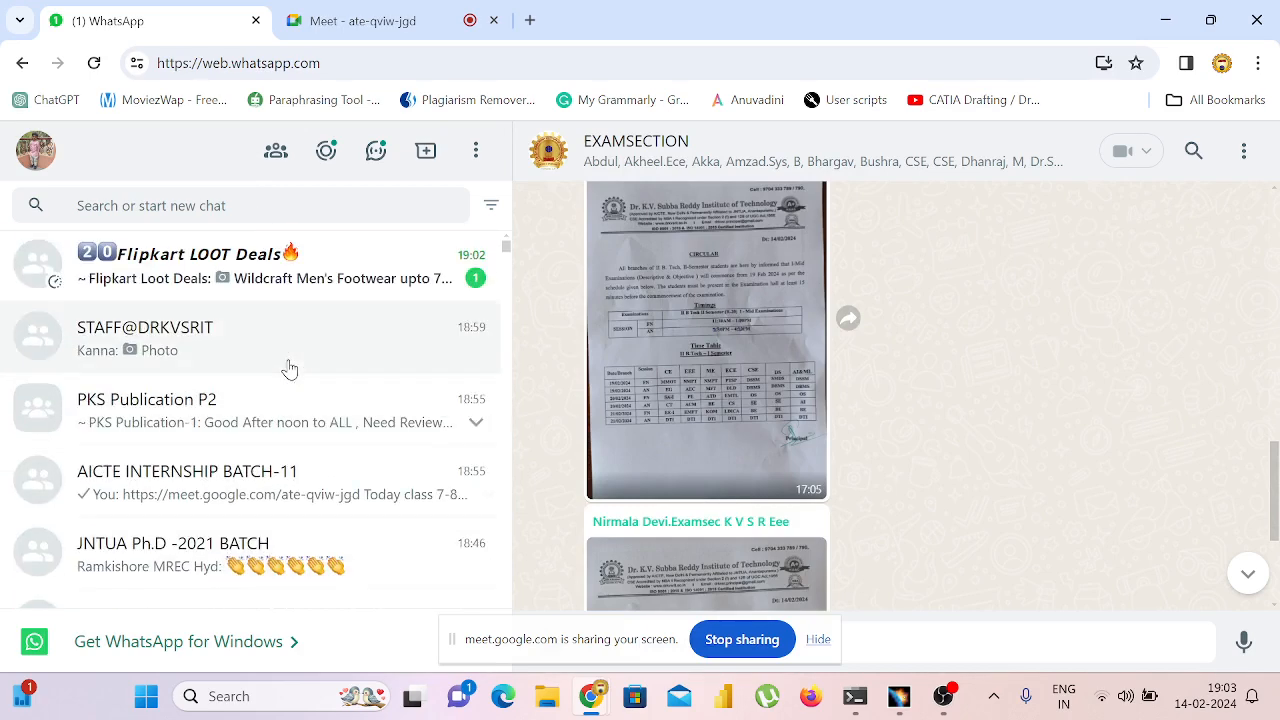
# Go back to the Meet call to admit two more waiting people, and minimise the browser to bring up CATIA V5.
pyautogui.click(385, 20)
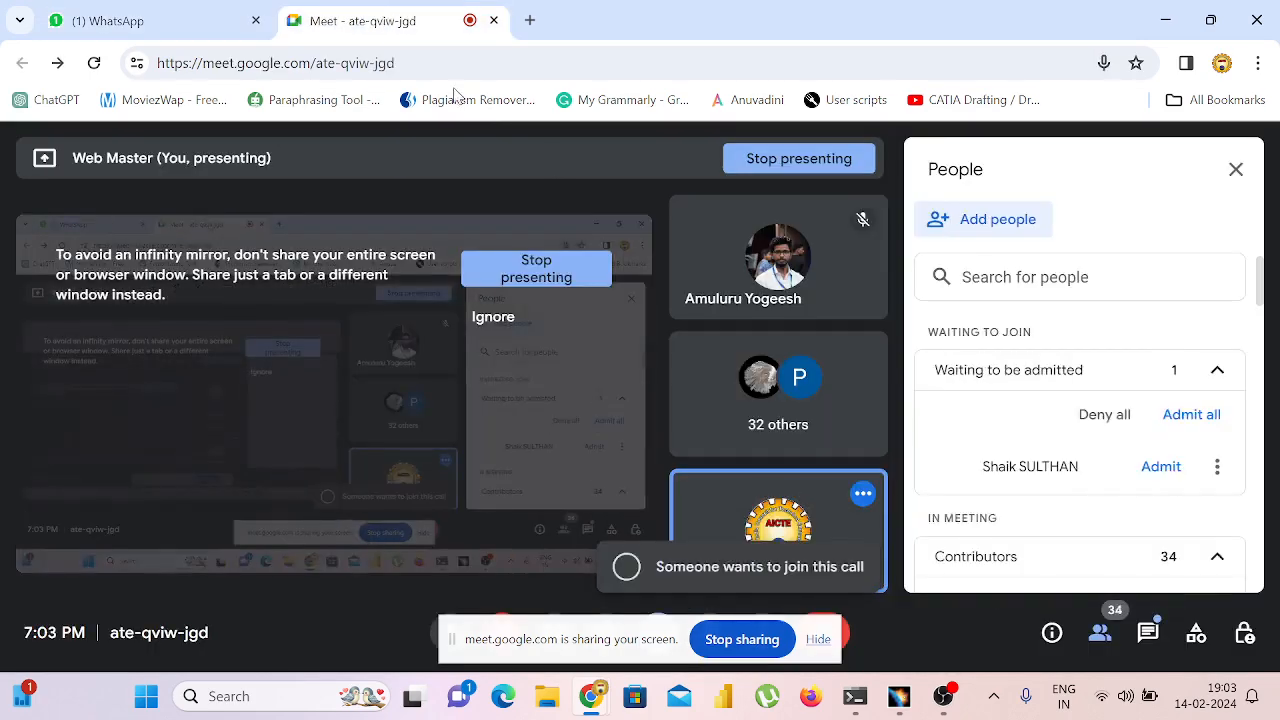
pyautogui.click(1162, 470)
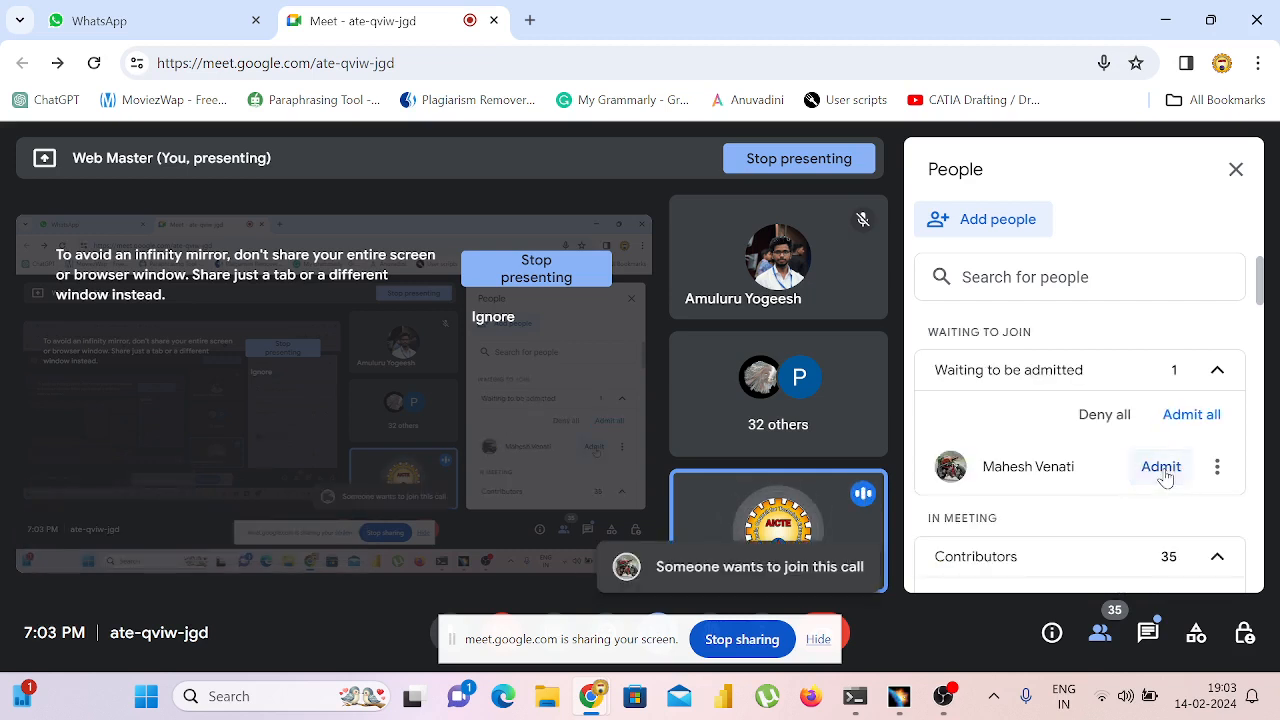
pyautogui.click(1162, 467)
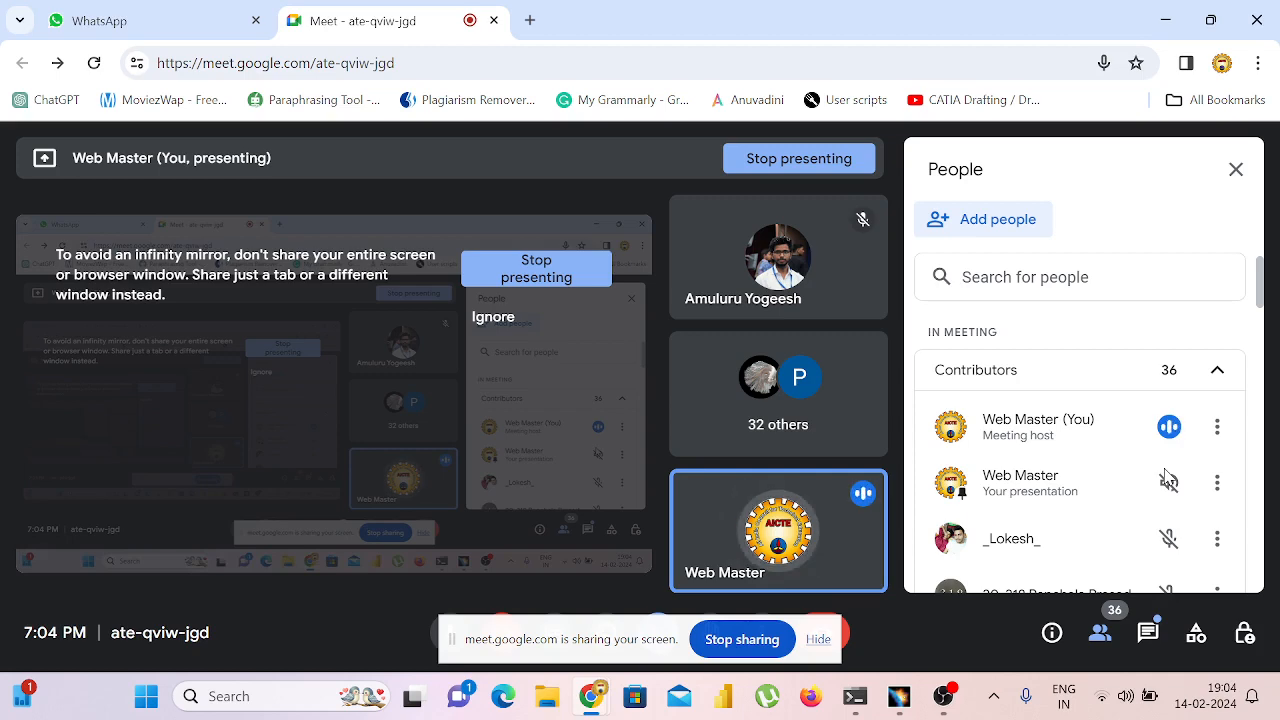
pyautogui.click(1165, 20)
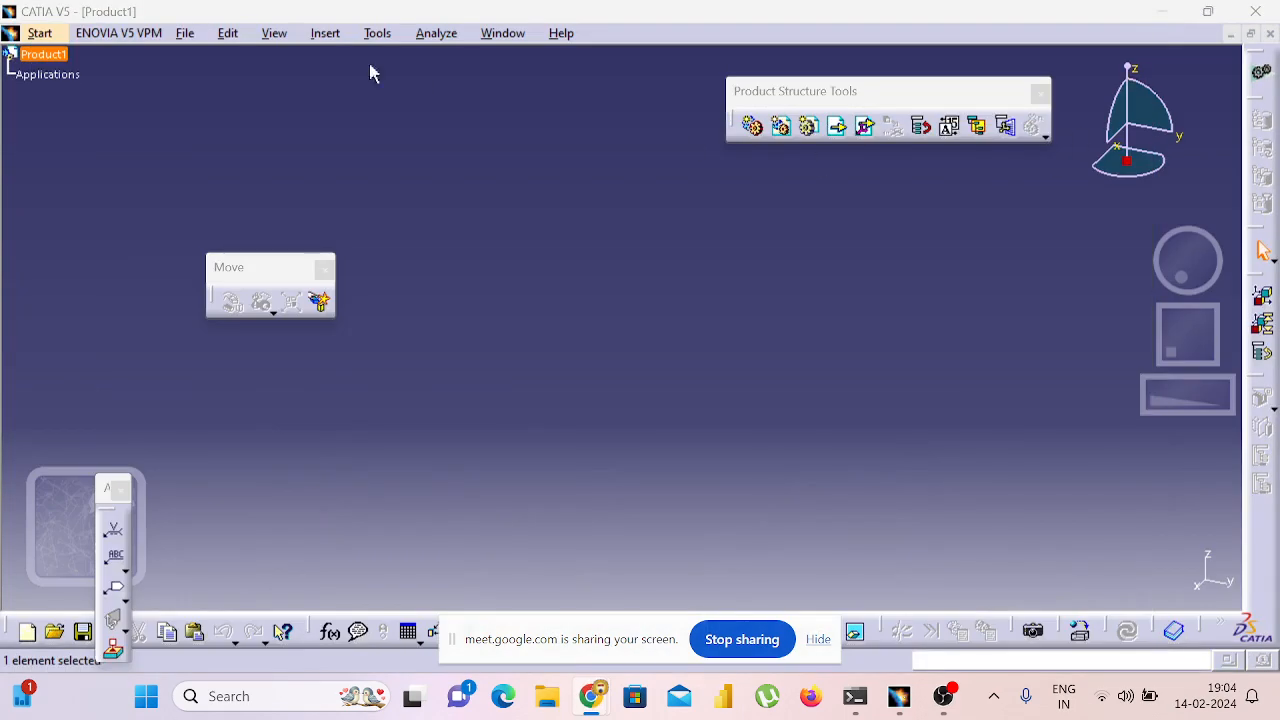
# Add a new part in the Part Design workbench and open a sketch on its yz plane.
pyautogui.click(40, 33)
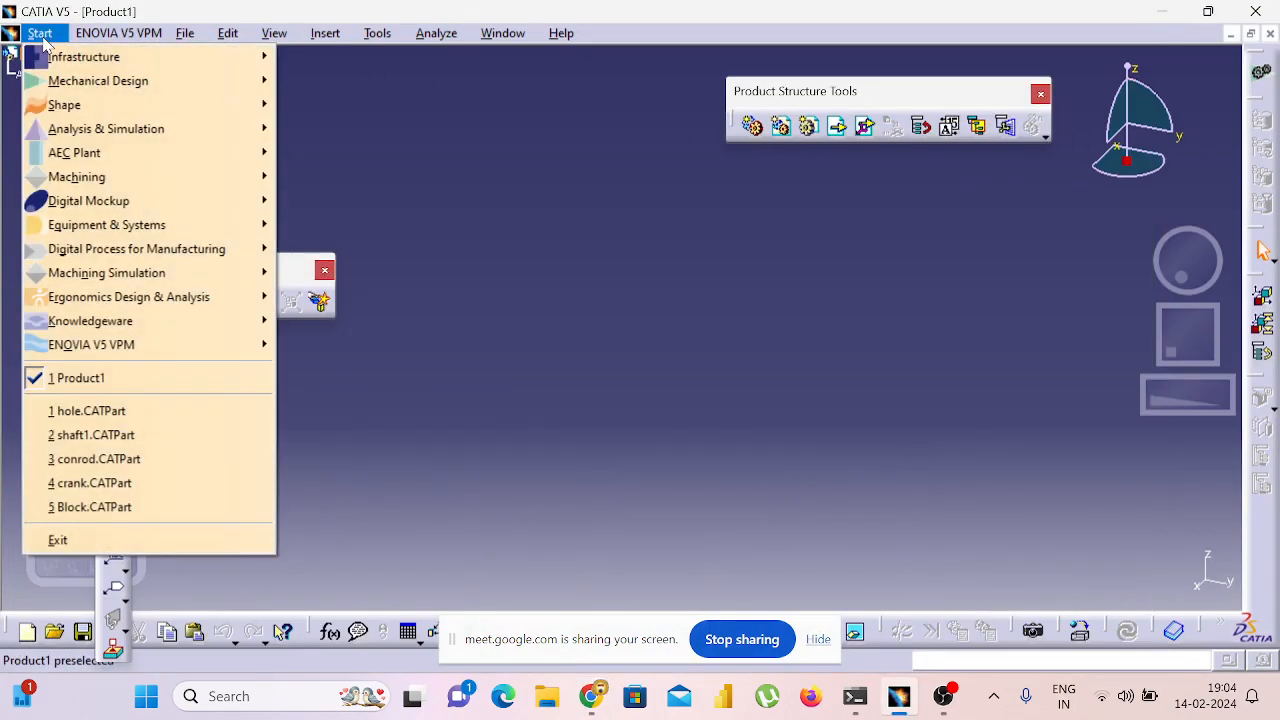
pyautogui.moveTo(72, 80)
pyautogui.click(335, 81)
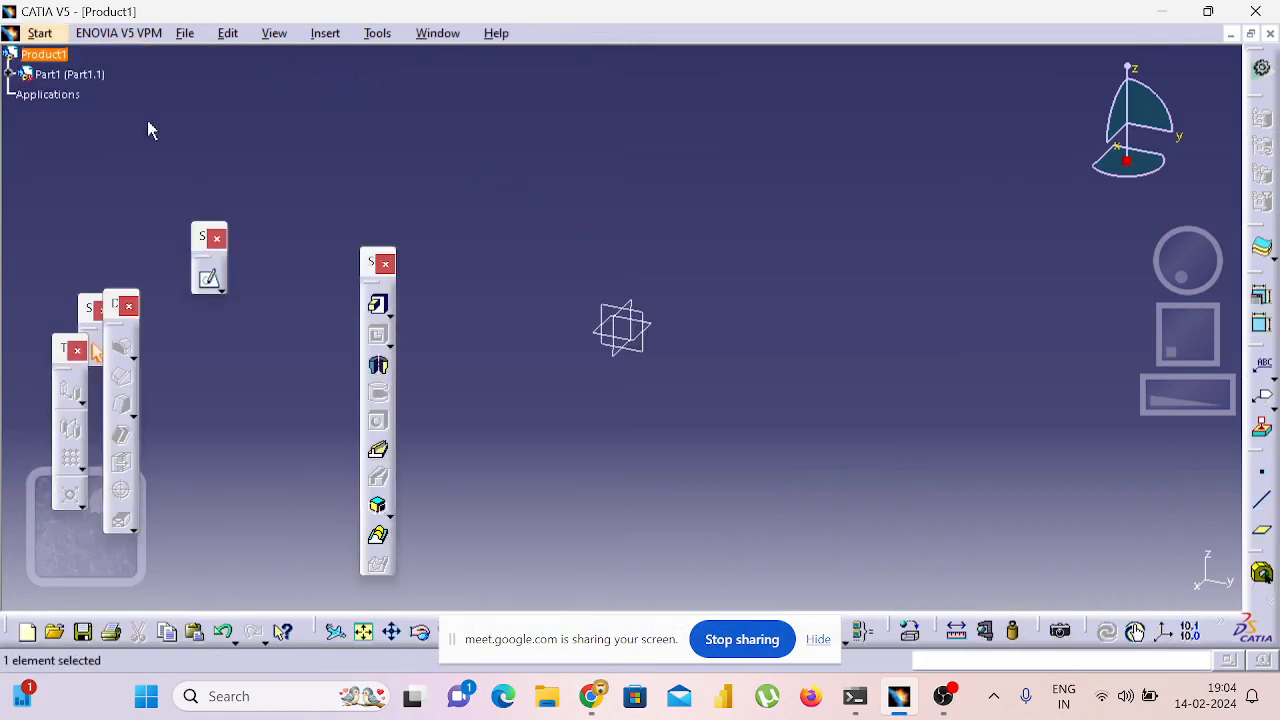
pyautogui.click(209, 279)
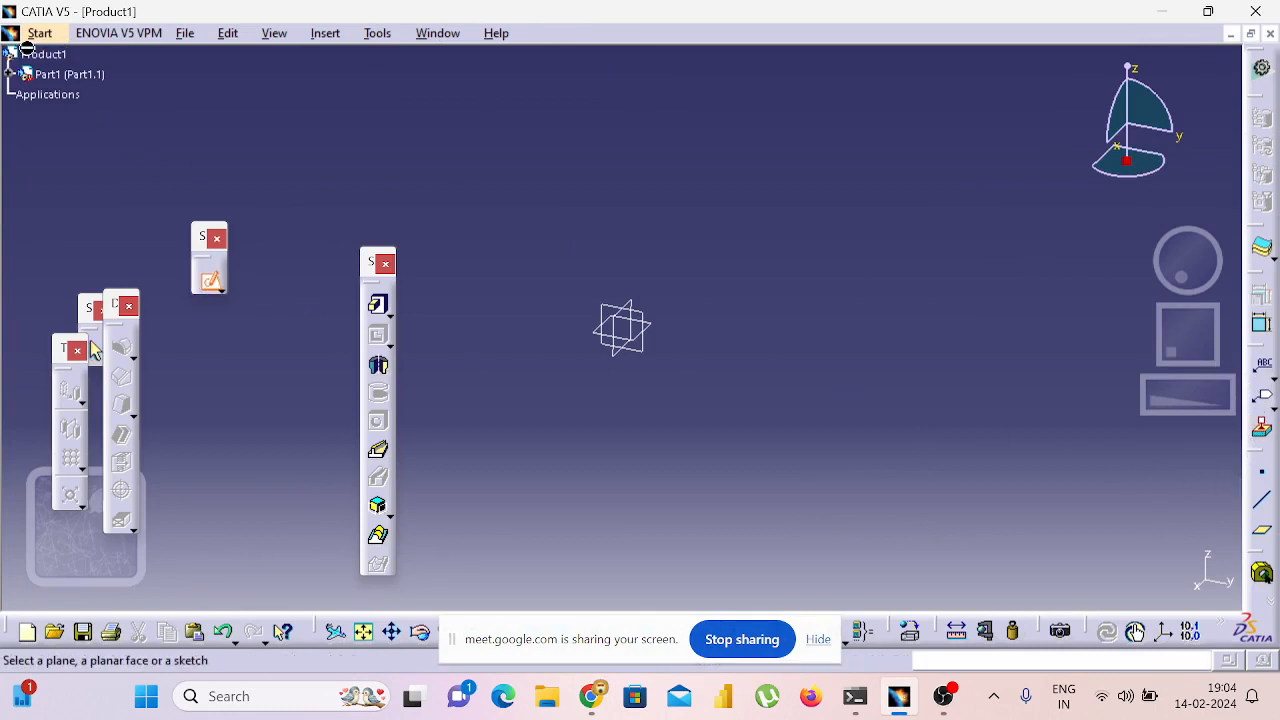
pyautogui.click(646, 351)
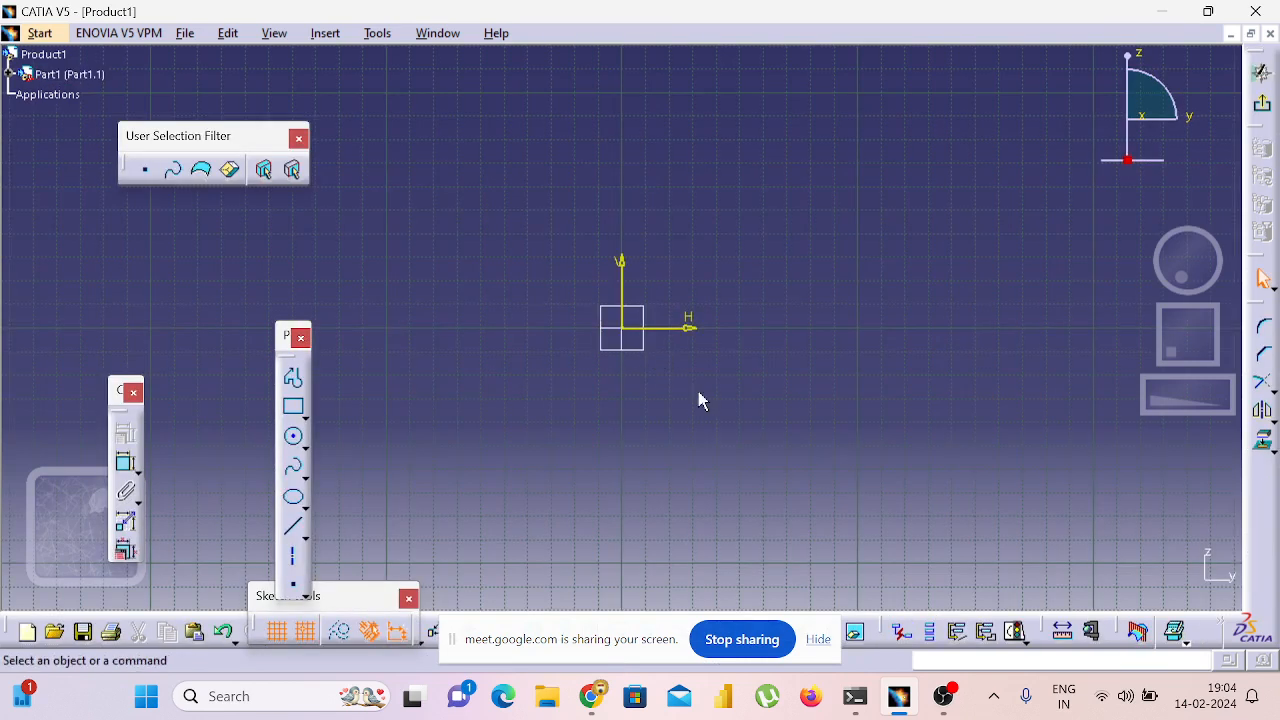
# Draw a centred rectangle about 160 by 140 mm around the sketch origin.
pyautogui.click(305, 419)
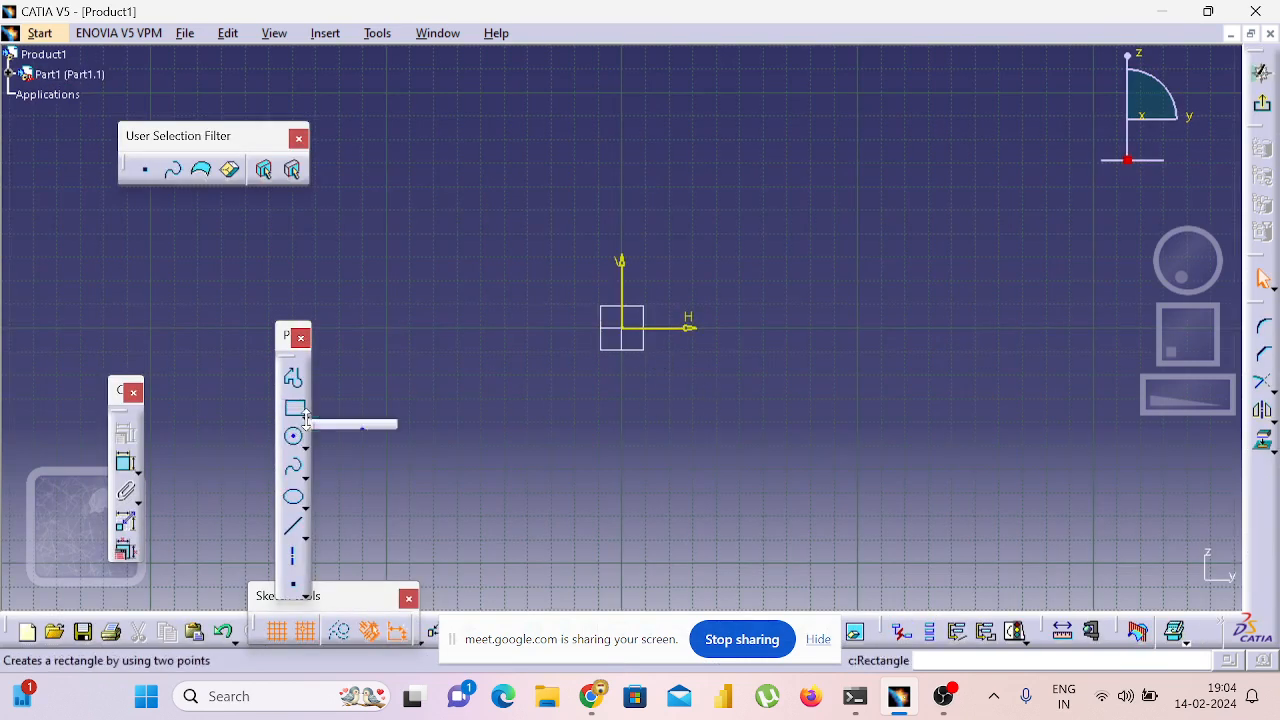
pyautogui.click(530, 437)
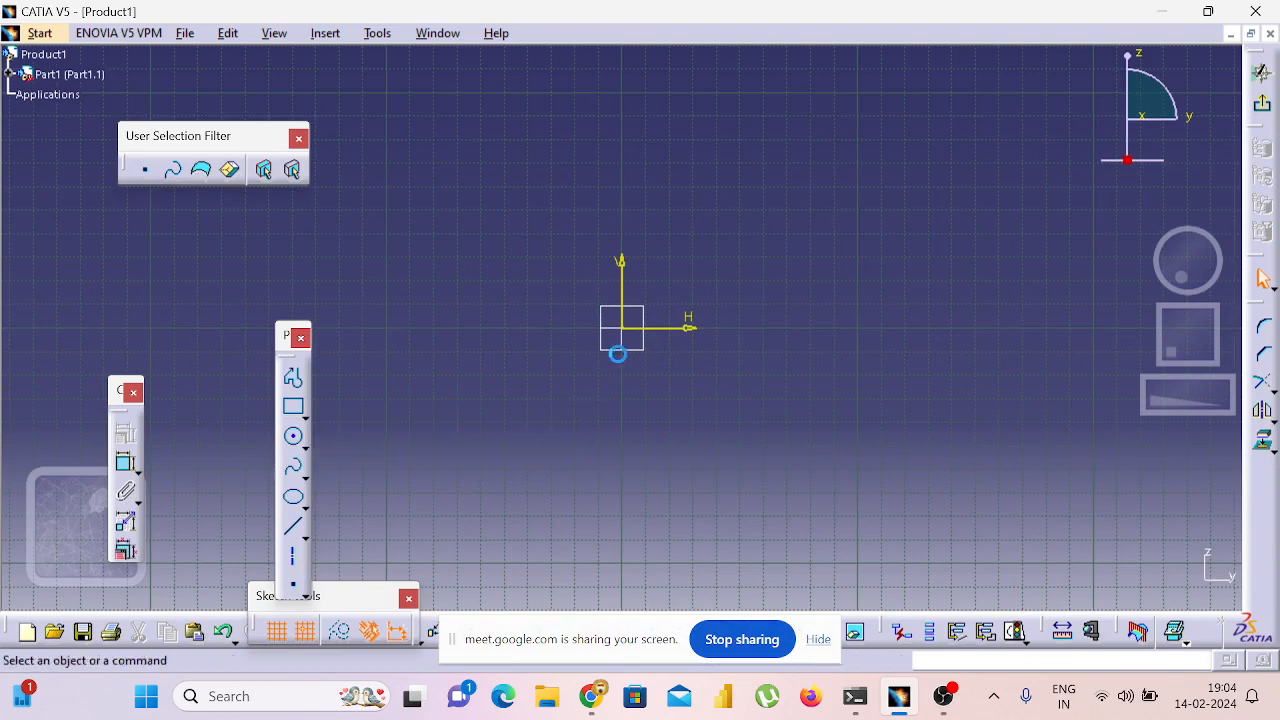
pyautogui.click(622, 328)
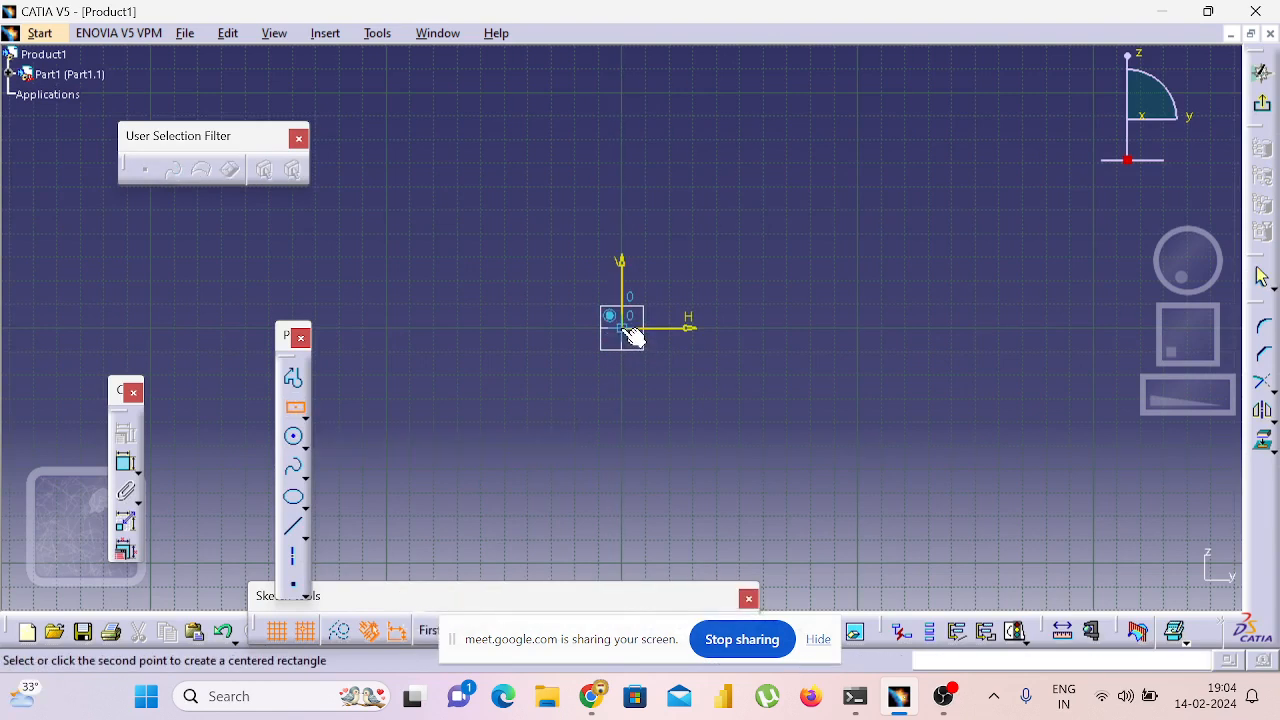
pyautogui.click(435, 165)
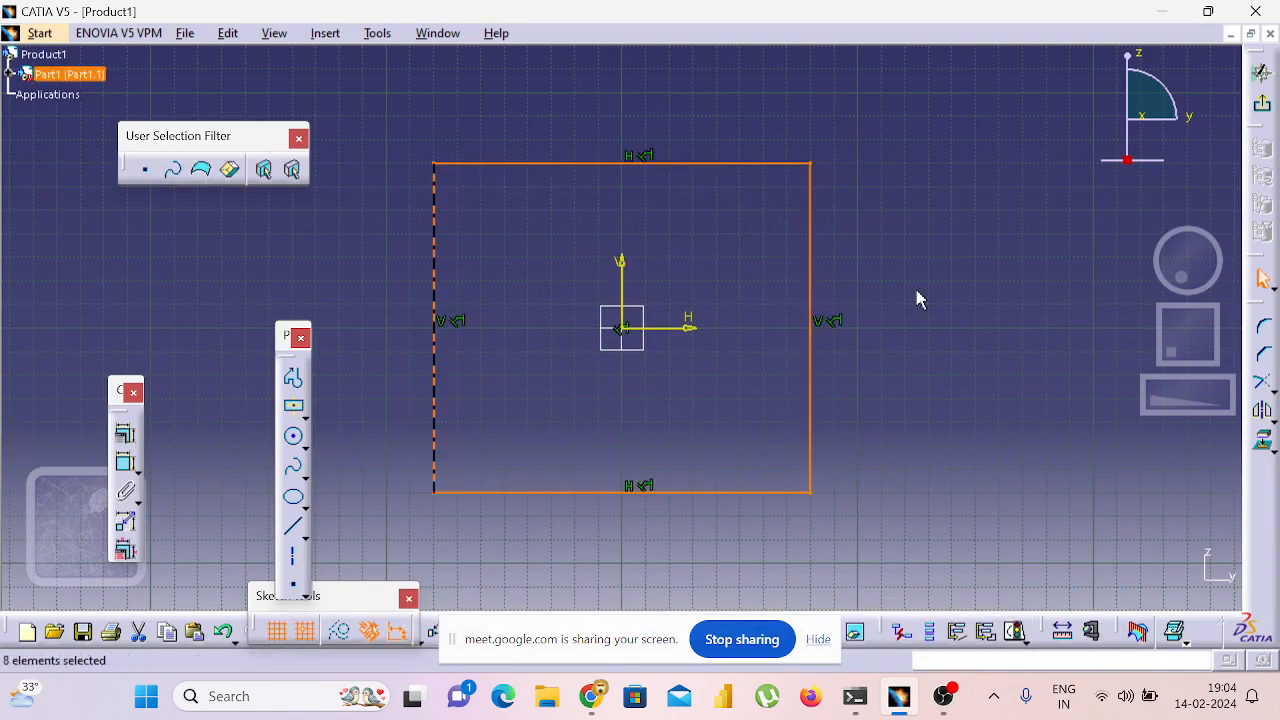
pyautogui.click(685, 367)
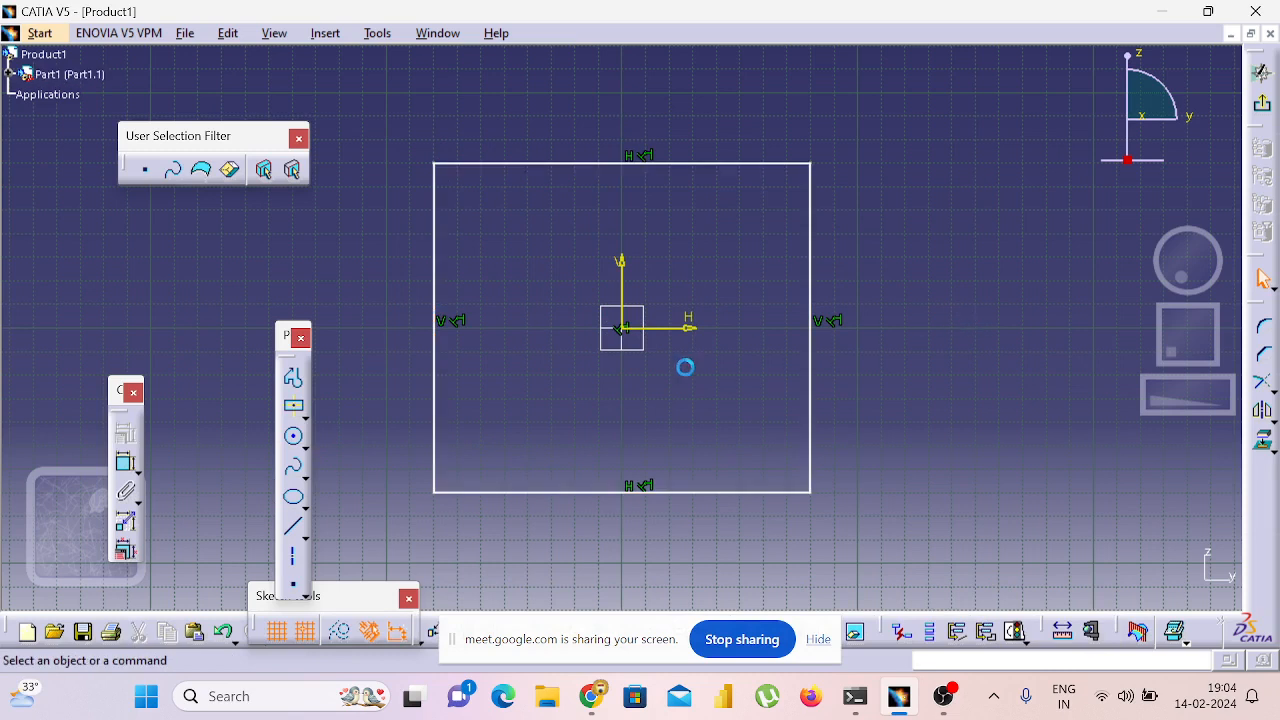
# Dimension the rectangle's width along its upper edge.
pyautogui.click(125, 462)
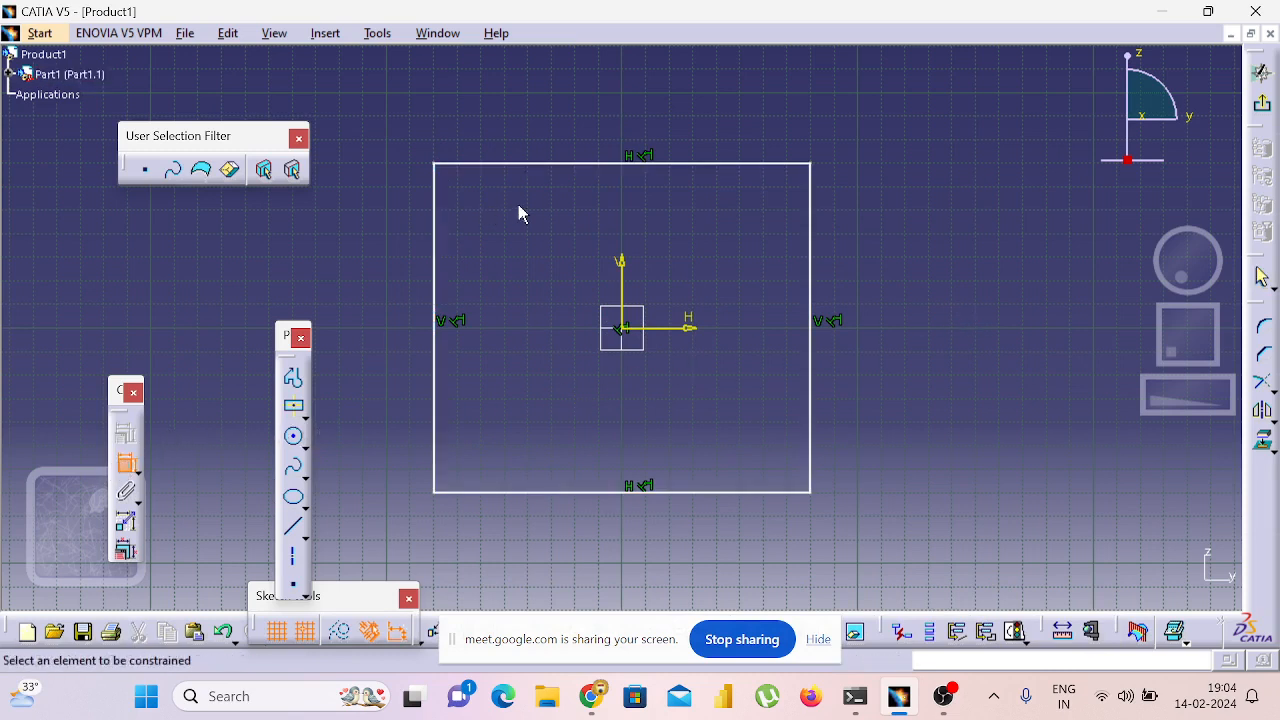
pyautogui.click(603, 163)
pyautogui.click(629, 134)
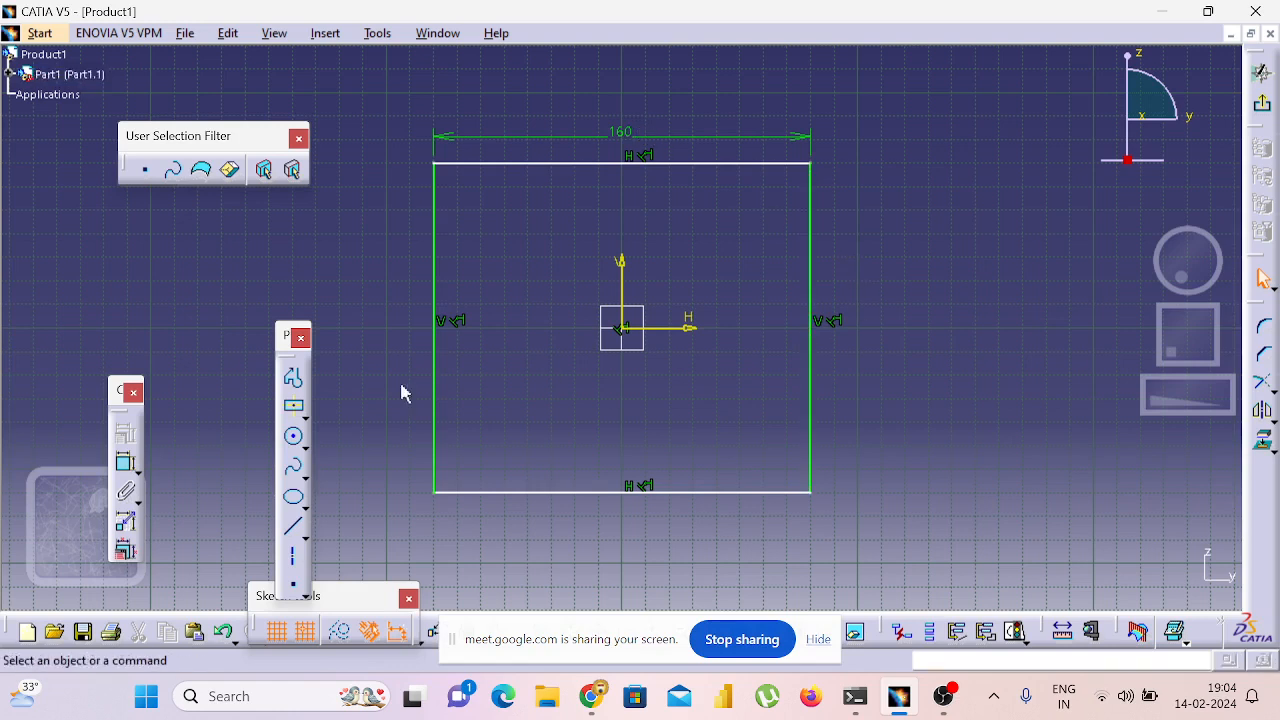
# Dimension the rectangle's height along its side edge and set it to 160 mm.
pyautogui.click(138, 472)
pyautogui.click(128, 465)
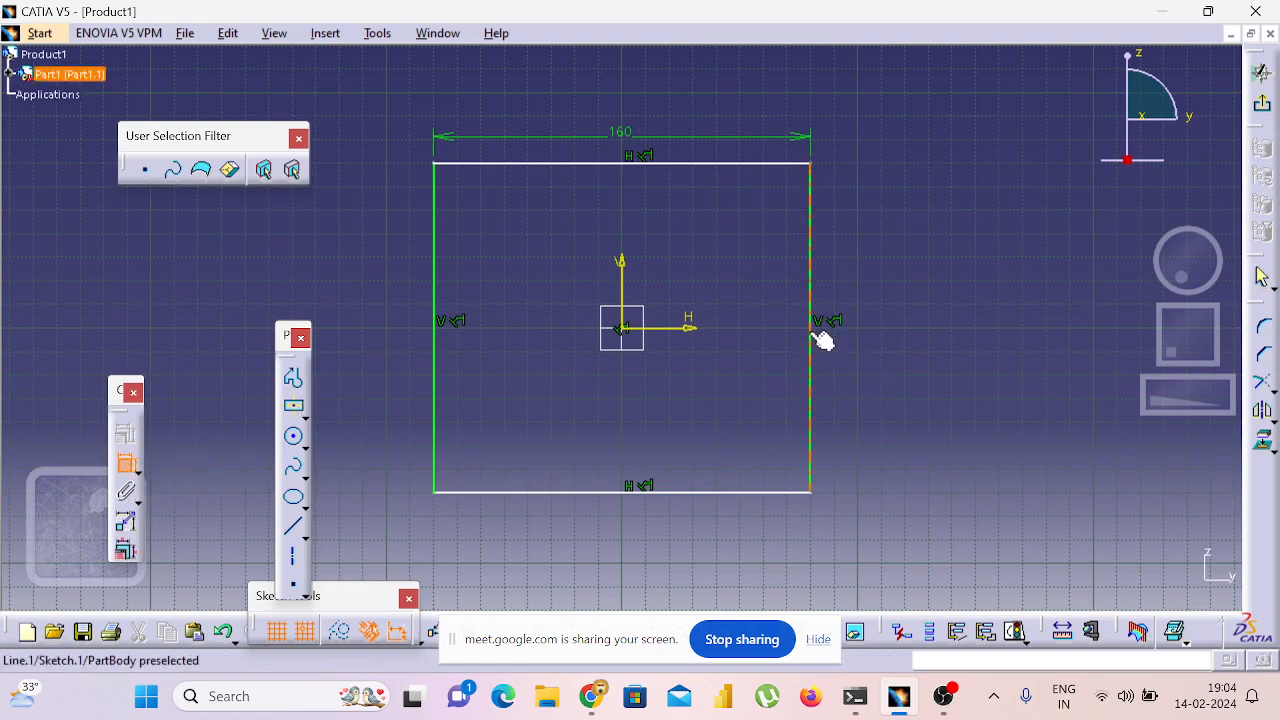
pyautogui.click(812, 337)
pyautogui.click(903, 323)
pyautogui.doubleClick(903, 320)
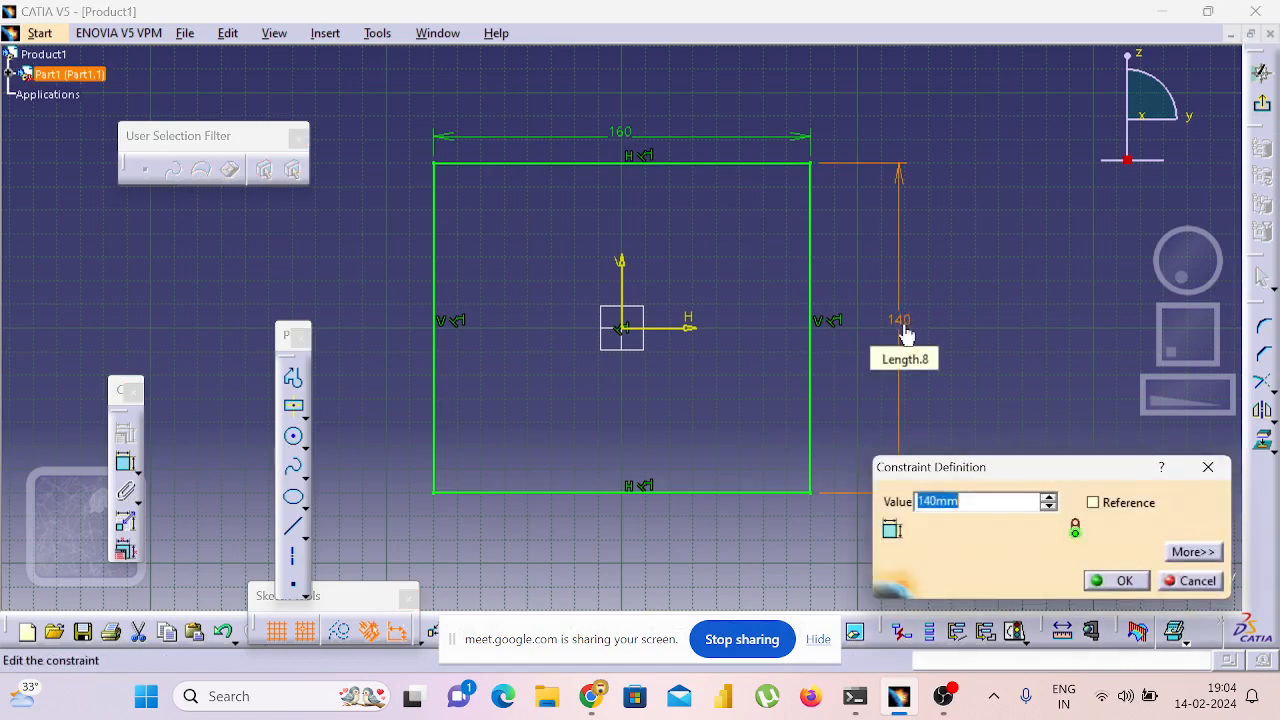
pyautogui.write('1')
pyautogui.press('Return')
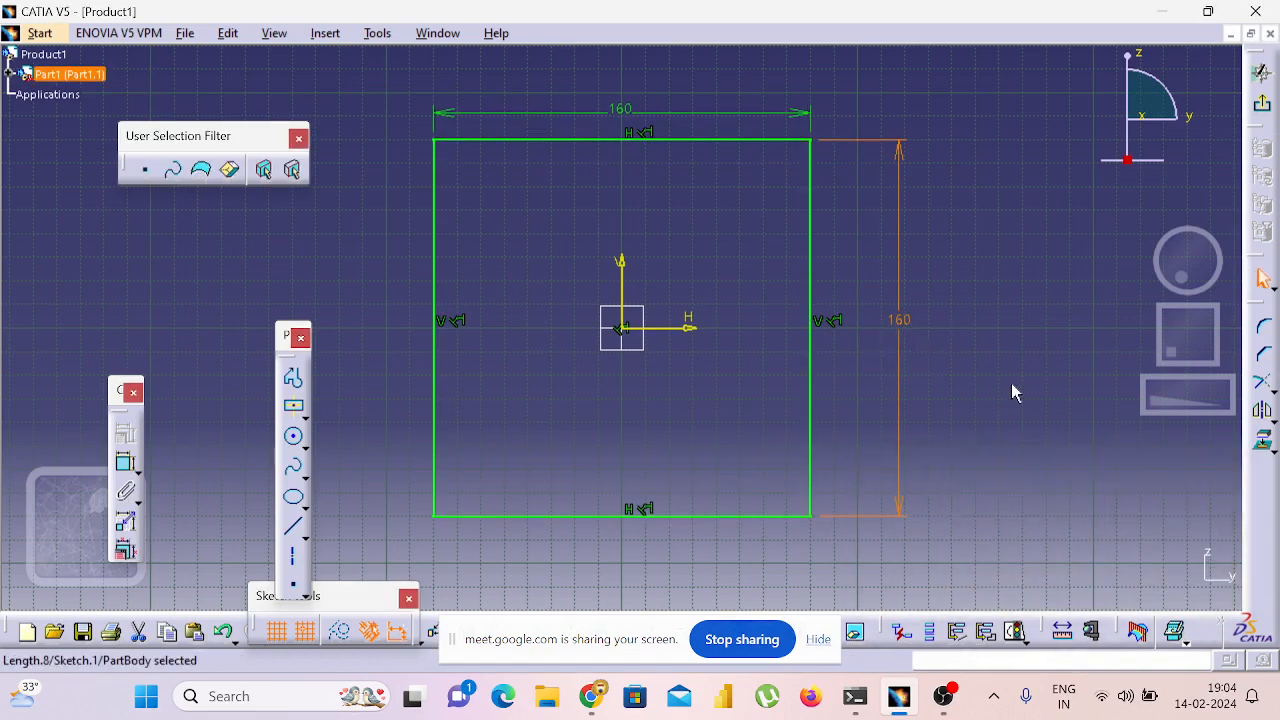
pyautogui.click(1008, 396)
# Switch to the Meet call, admit everyone waiting to join, and return to CATIA V5.
pyautogui.moveTo(593, 703)
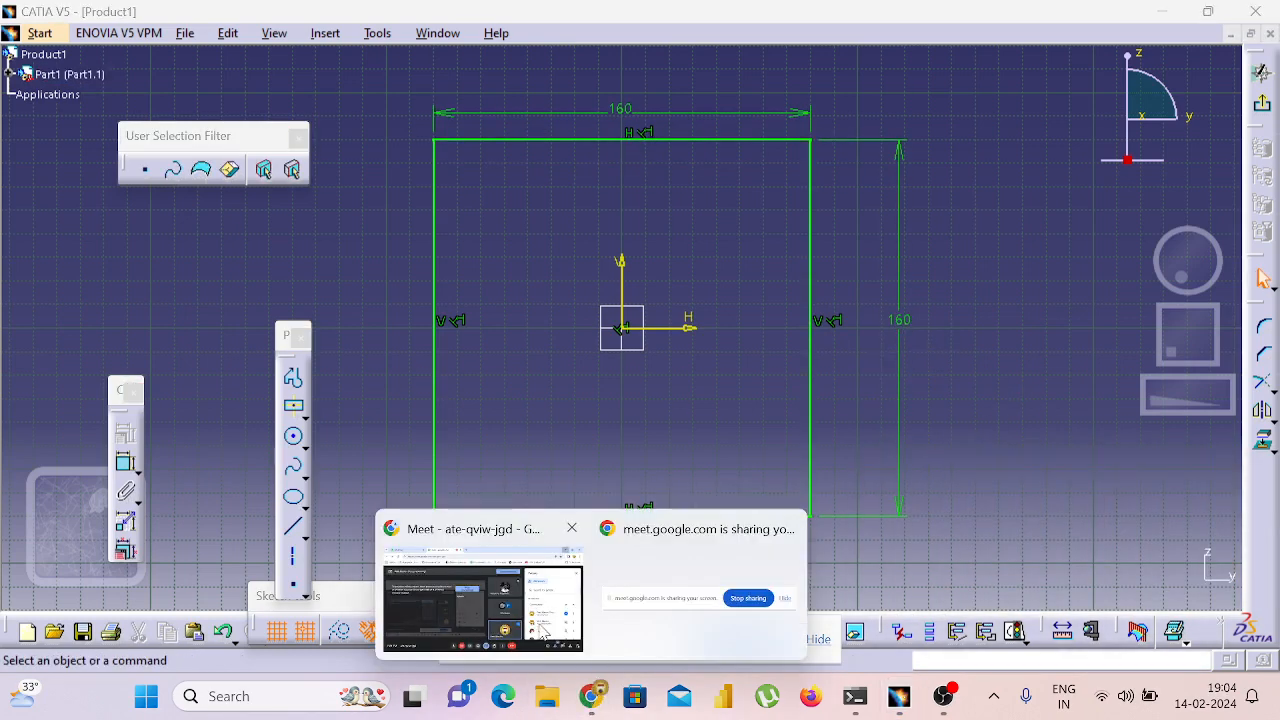
pyautogui.click(510, 585)
pyautogui.click(1171, 424)
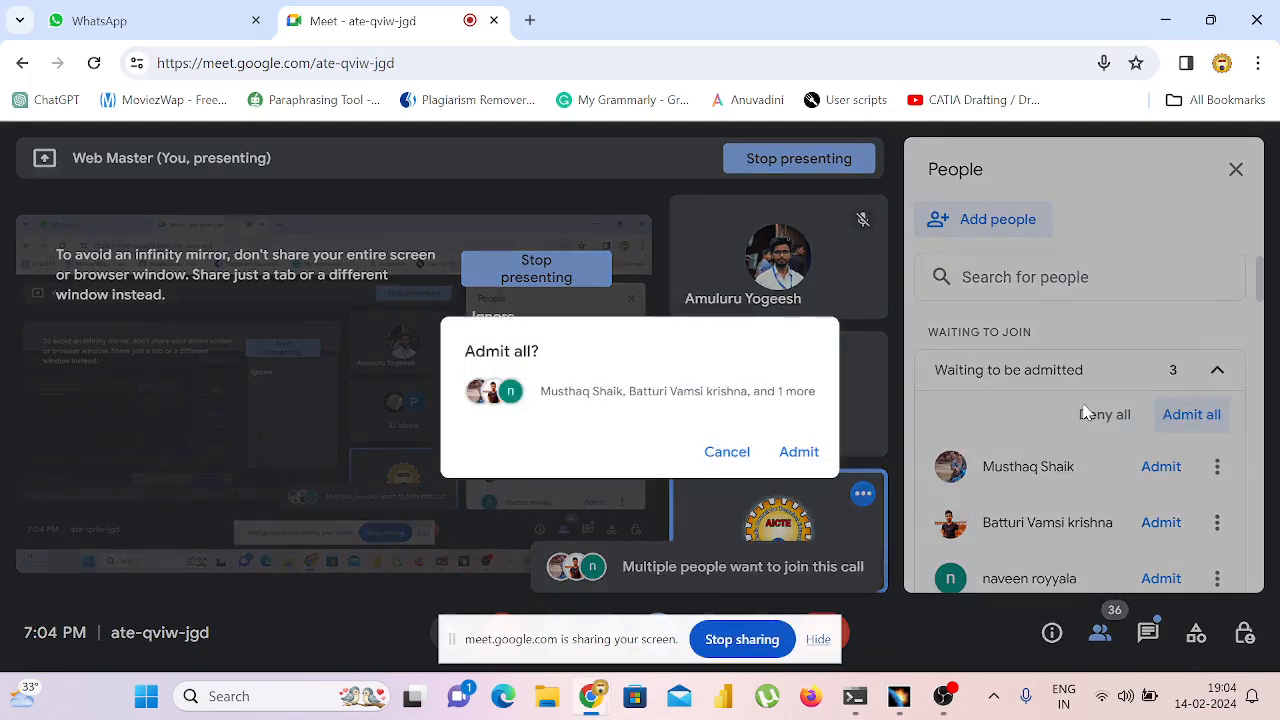
pyautogui.click(806, 452)
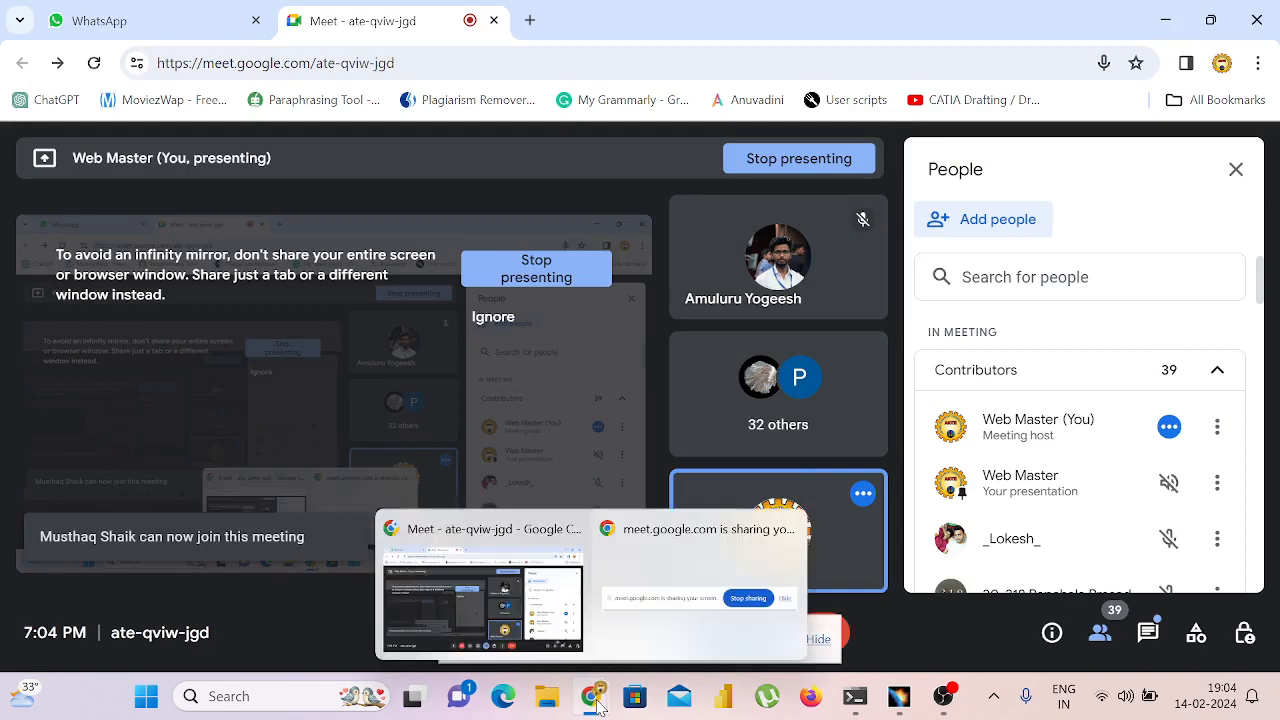
pyautogui.click(899, 690)
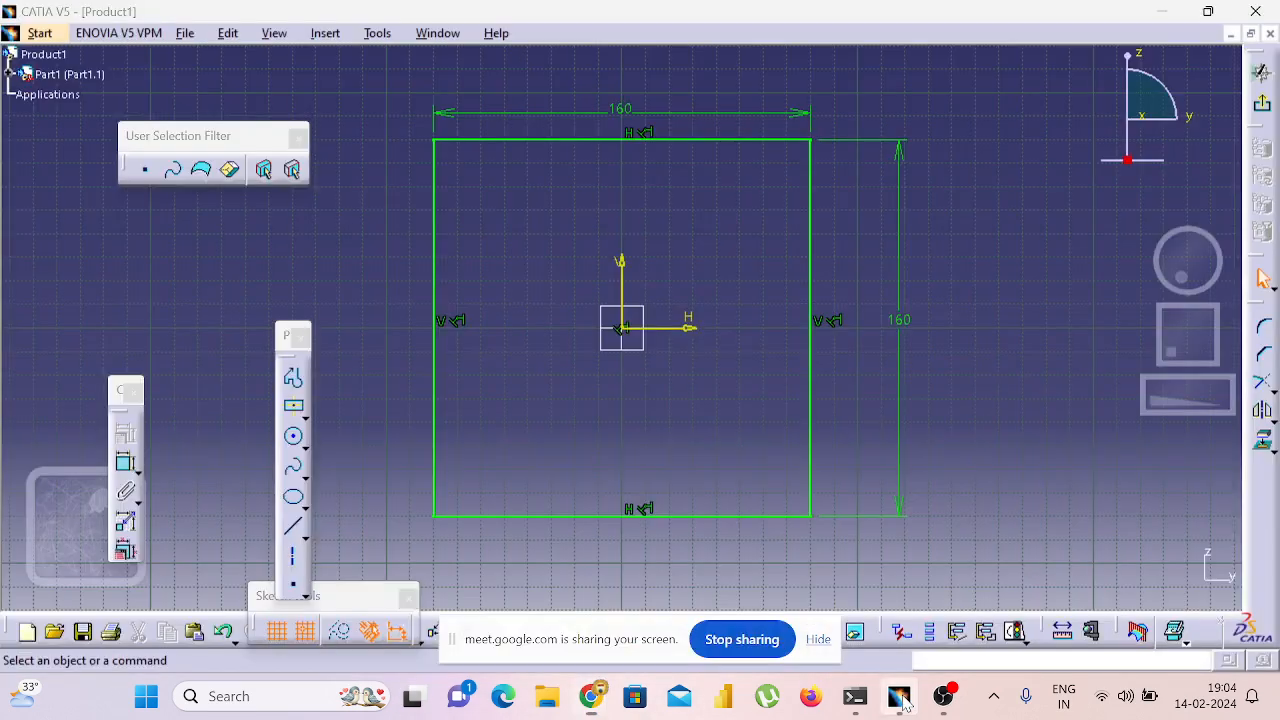
# Exit the sketch and extrude the square profile into a plate with Pad.
pyautogui.click(1262, 103)
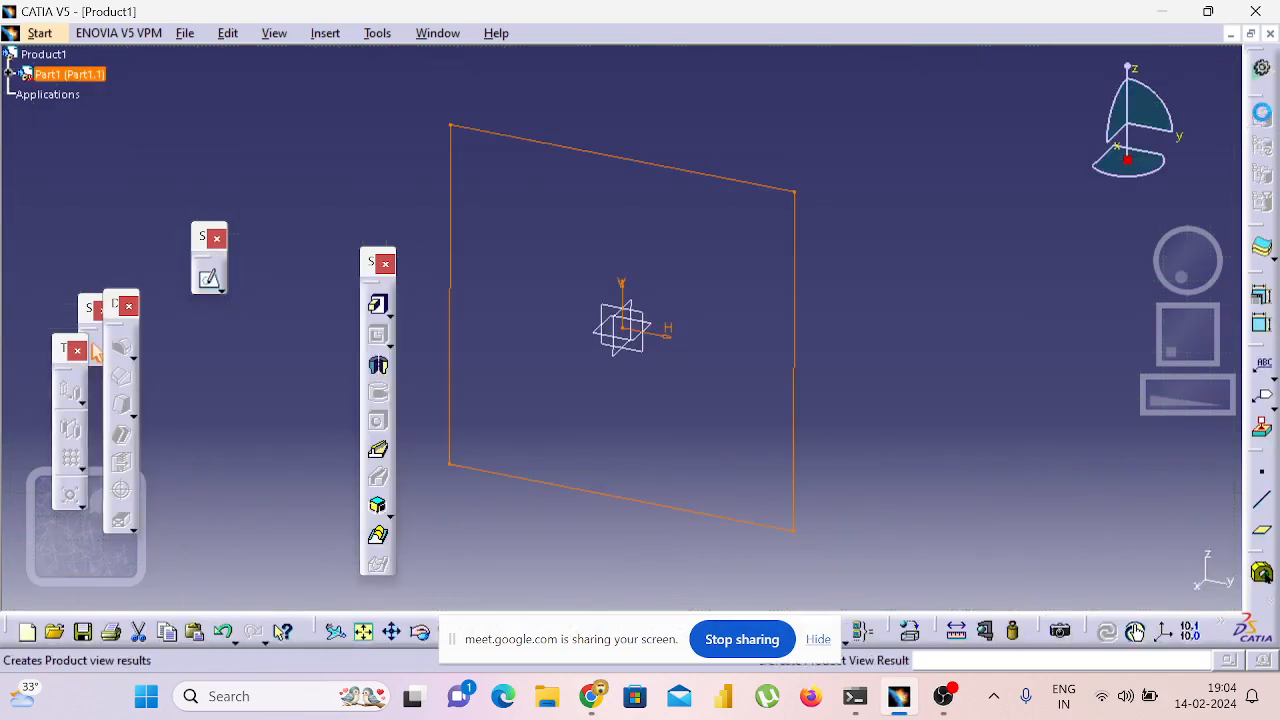
pyautogui.click(854, 297)
pyautogui.click(378, 305)
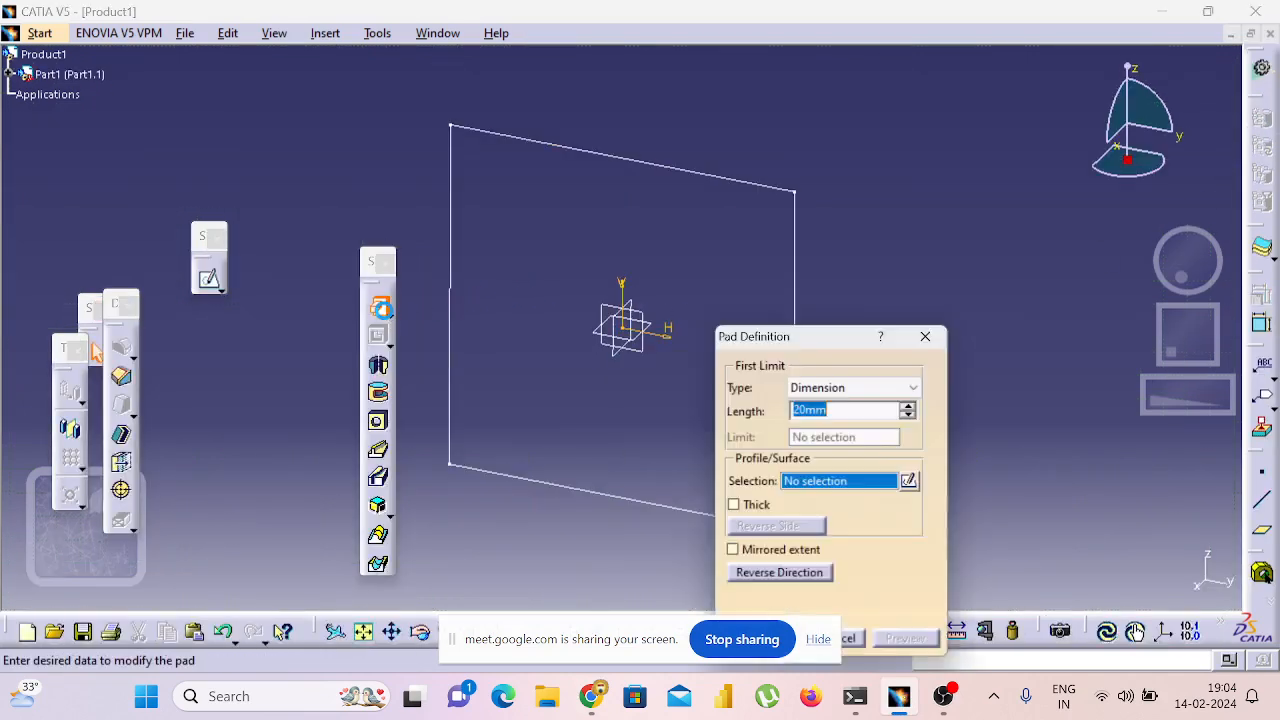
pyautogui.click(800, 262)
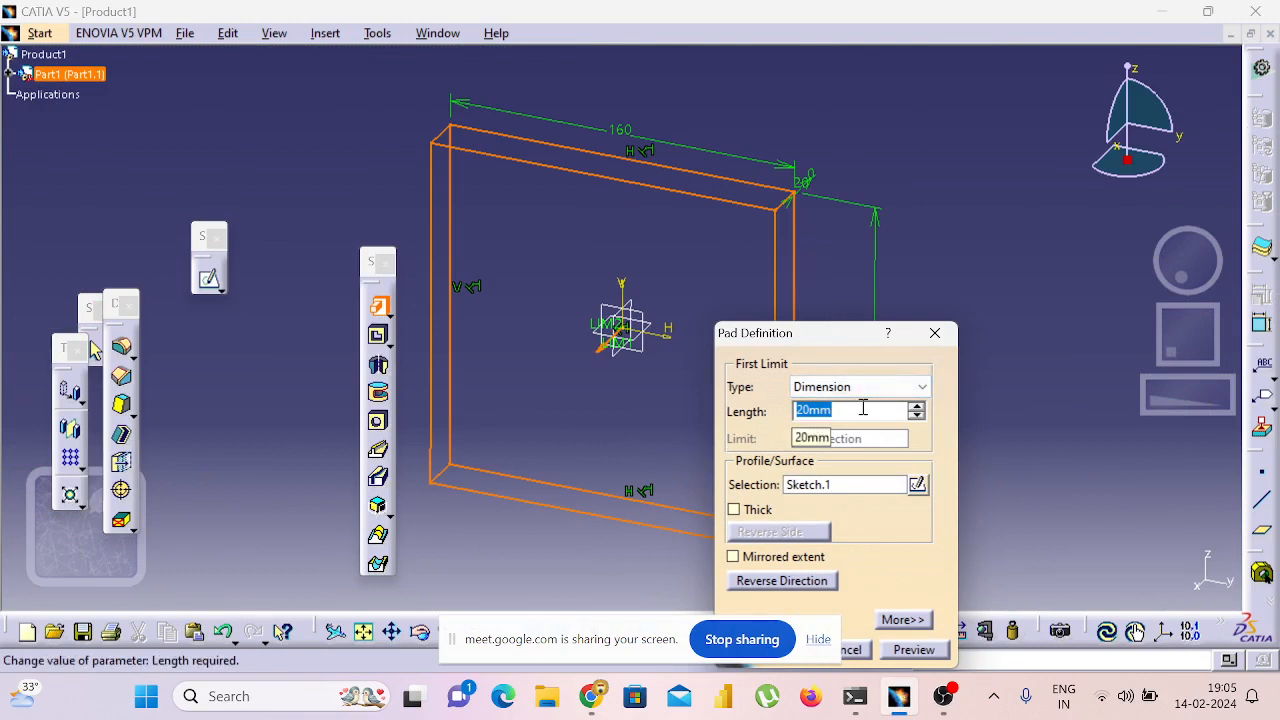
pyautogui.write('20')
pyautogui.press('Return')
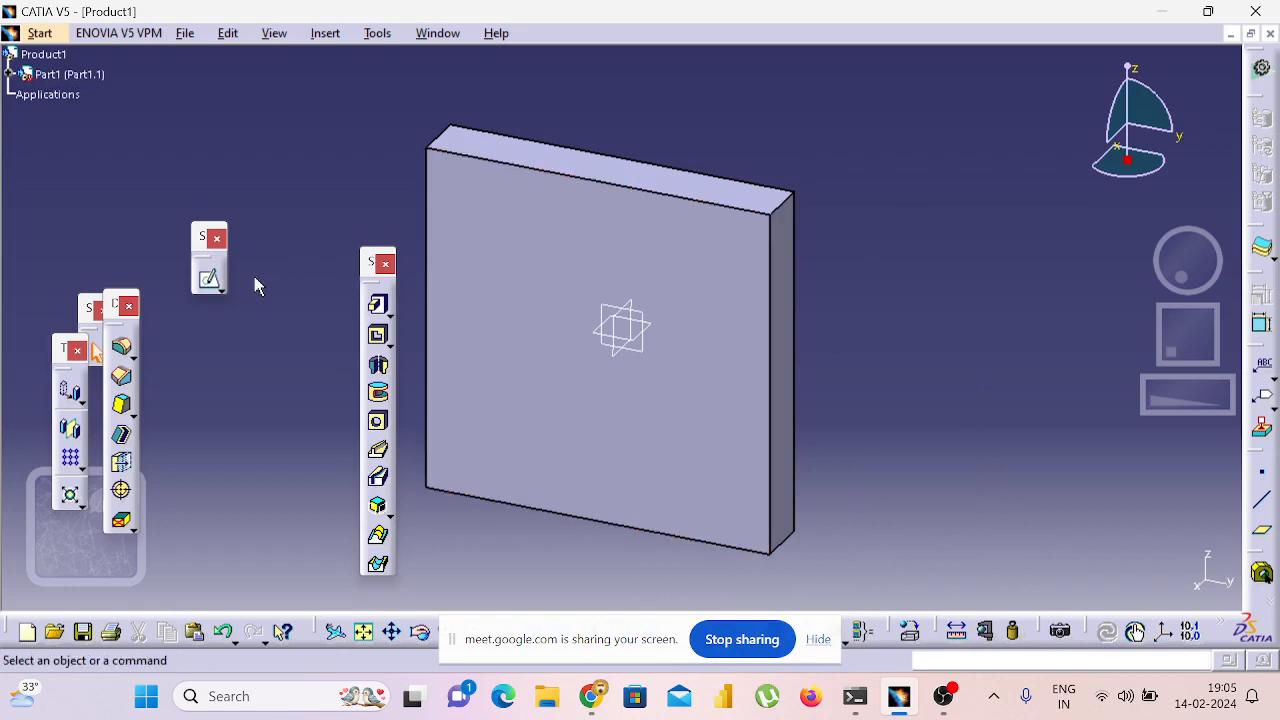
# Undo the pad and reopen the square's sketch for editing.
pyautogui.hotkey('ctrl', 'z')
pyautogui.hotkey('ctrl', 'z')
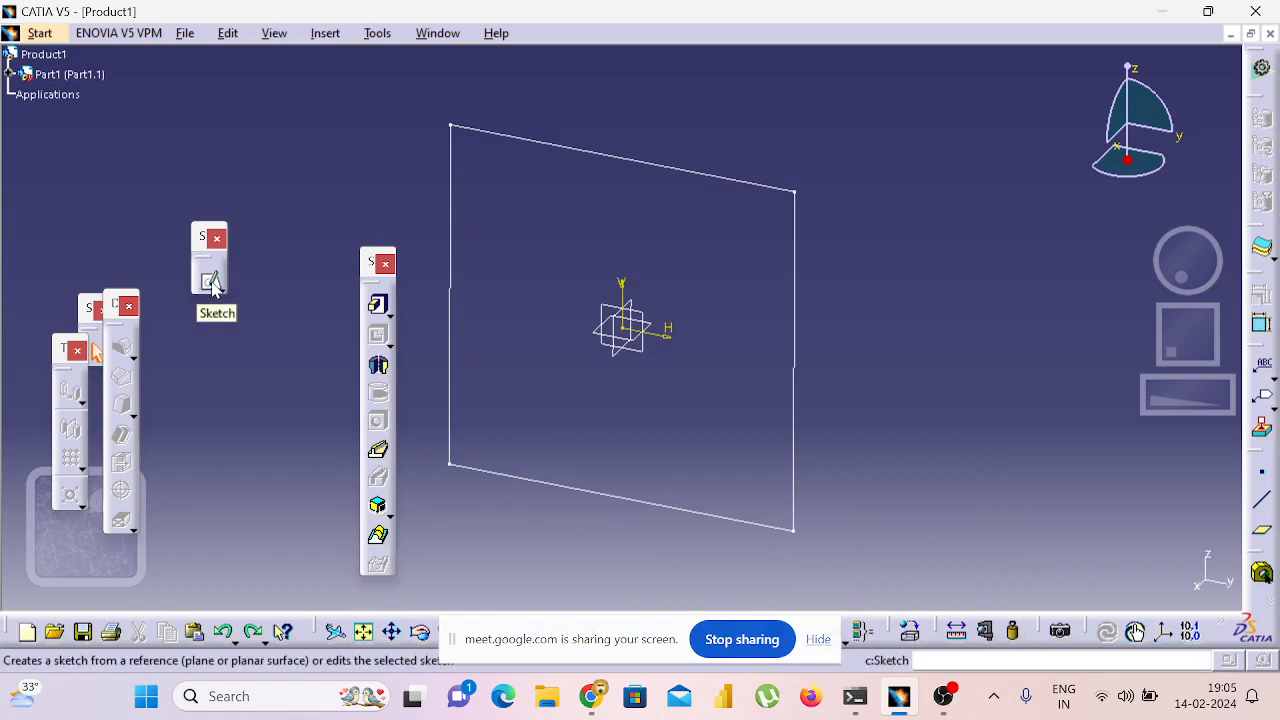
pyautogui.click(210, 281)
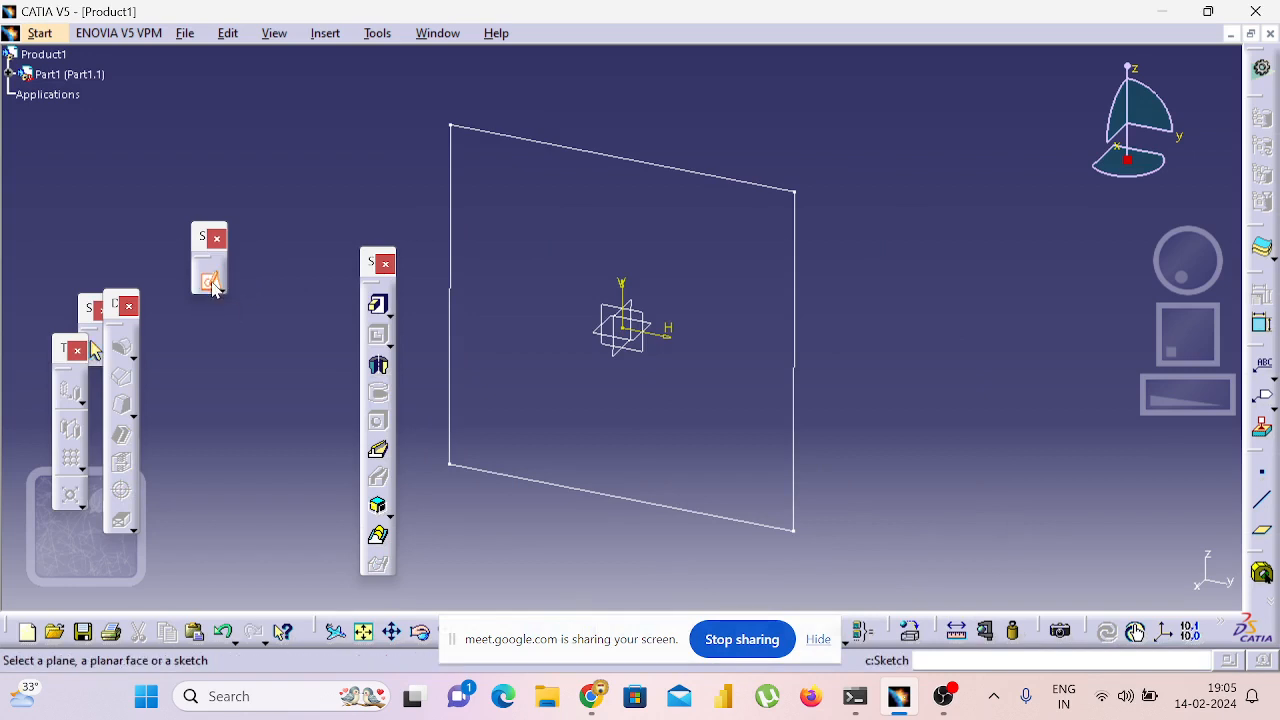
pyautogui.click(796, 294)
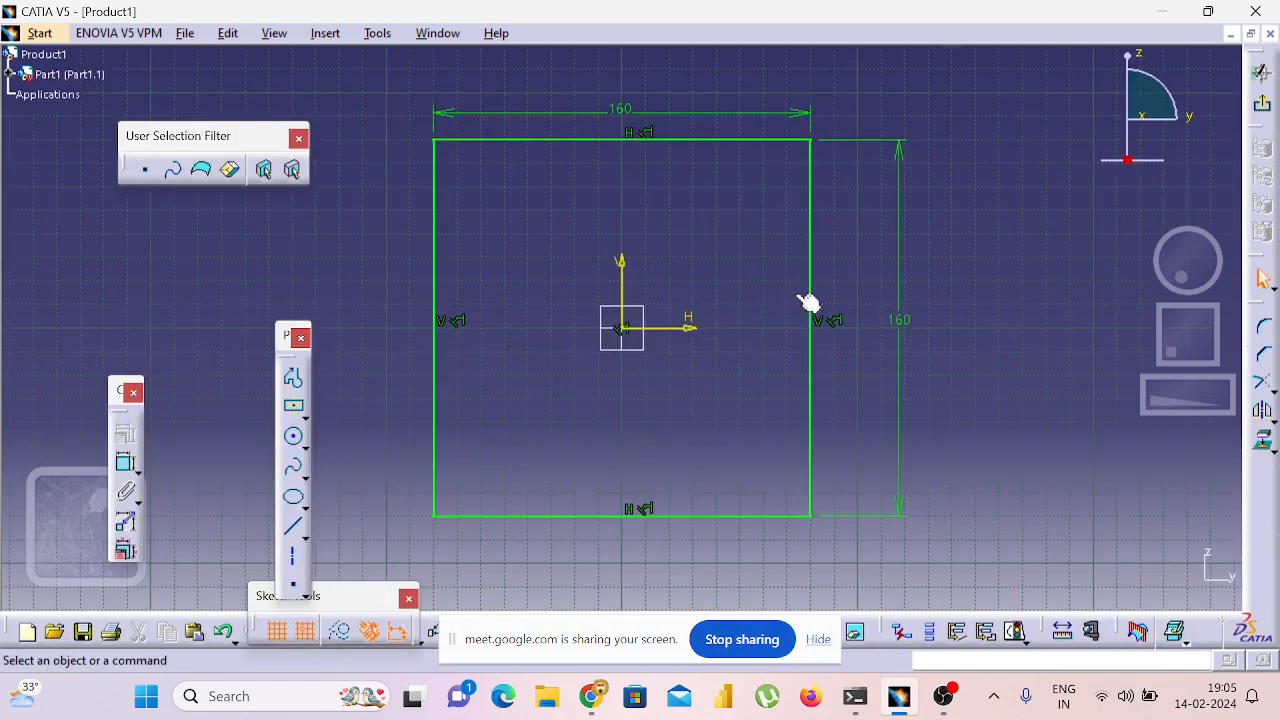
# Set the rectangle's width to 55 mm and its height to 120 mm.
pyautogui.doubleClick(600, 108)
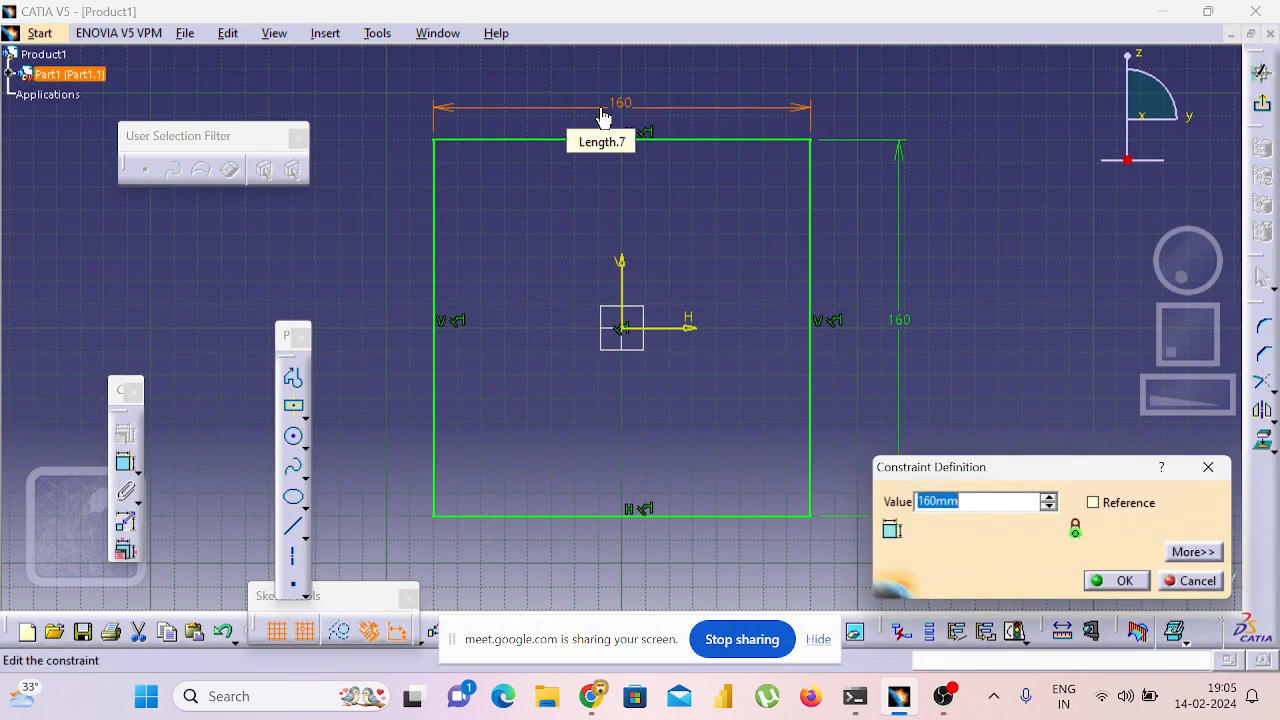
pyautogui.write('55')
pyautogui.press('Return')
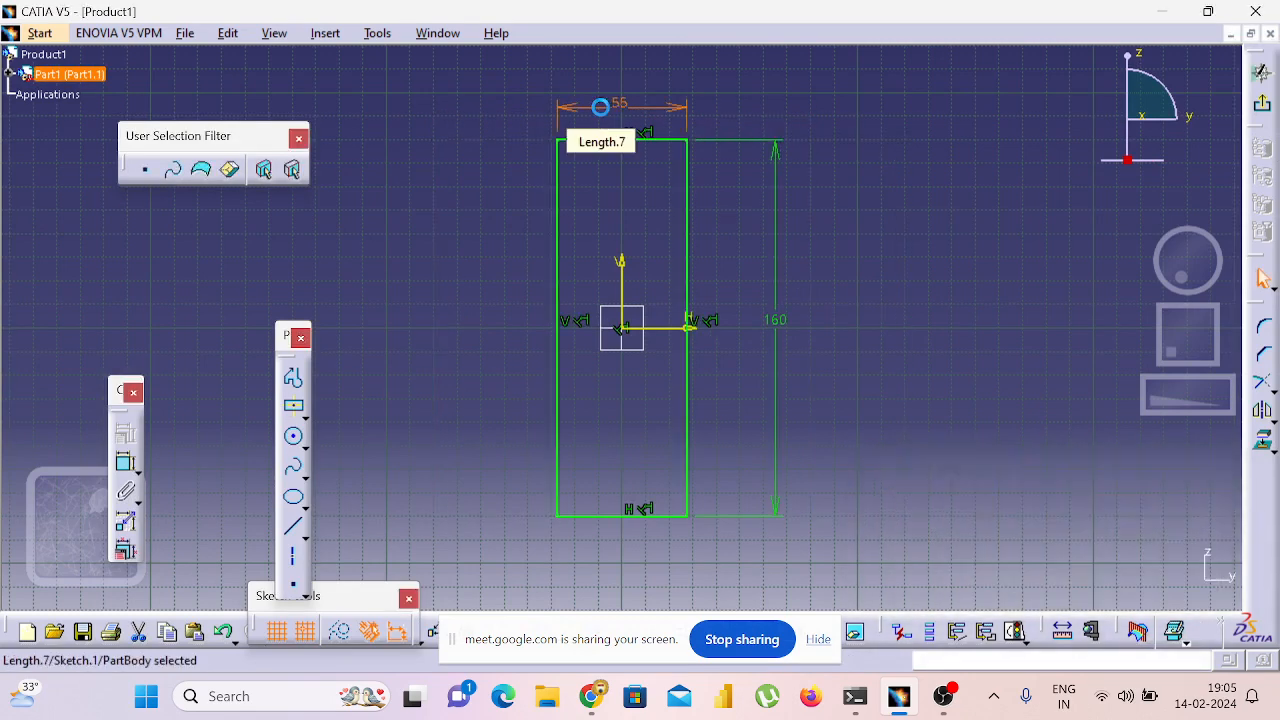
pyautogui.doubleClick(779, 316)
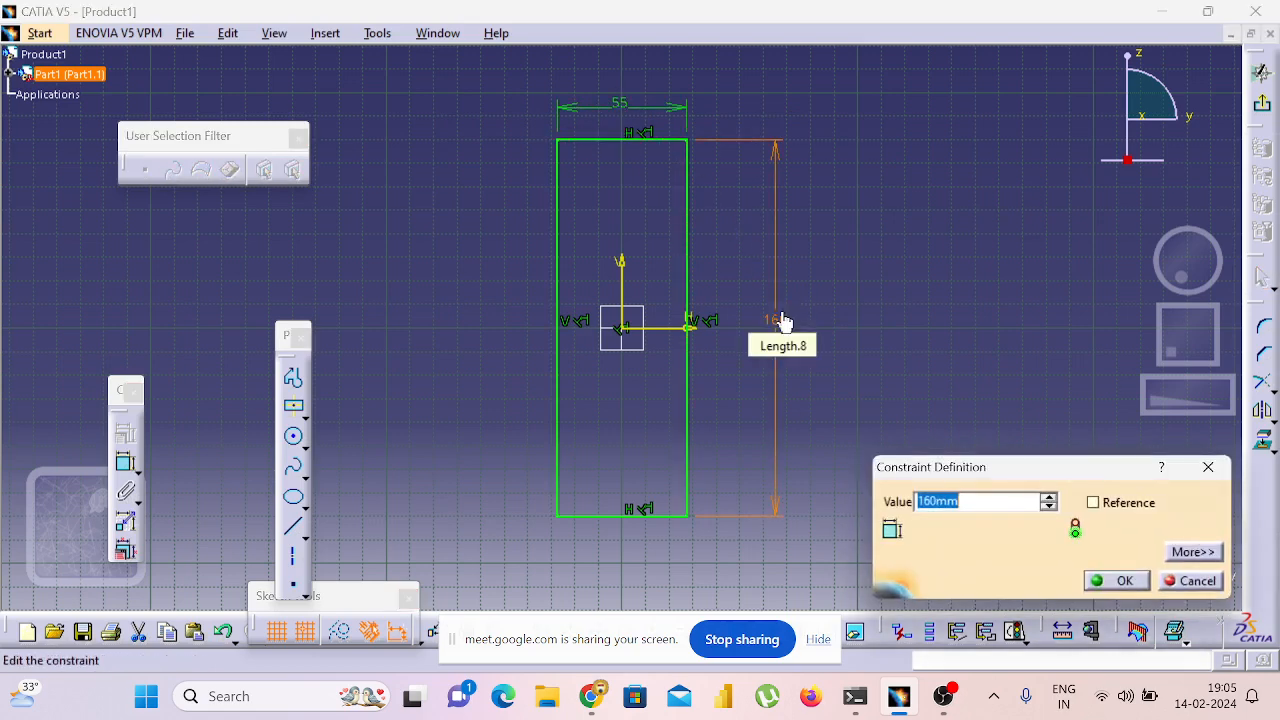
pyautogui.write('120')
pyautogui.press('Return')
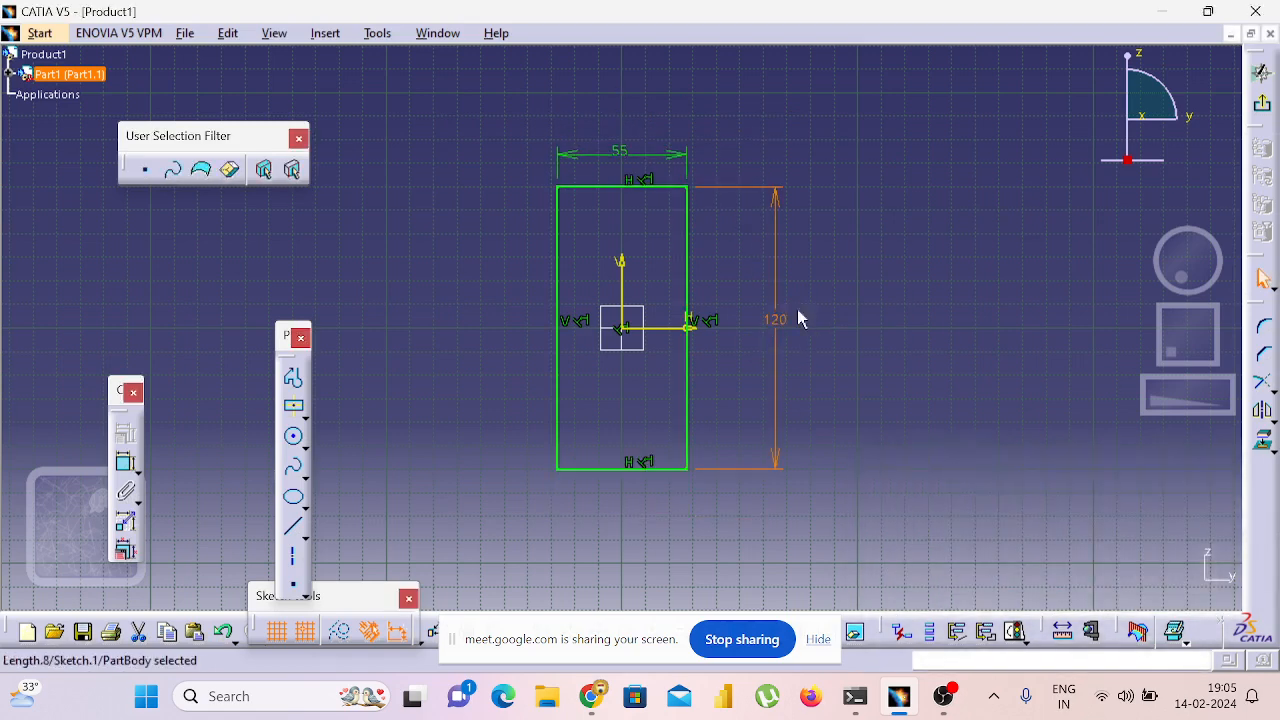
# Set the rectangle's height to 150 mm and its width to 40 mm.
pyautogui.doubleClick(778, 320)
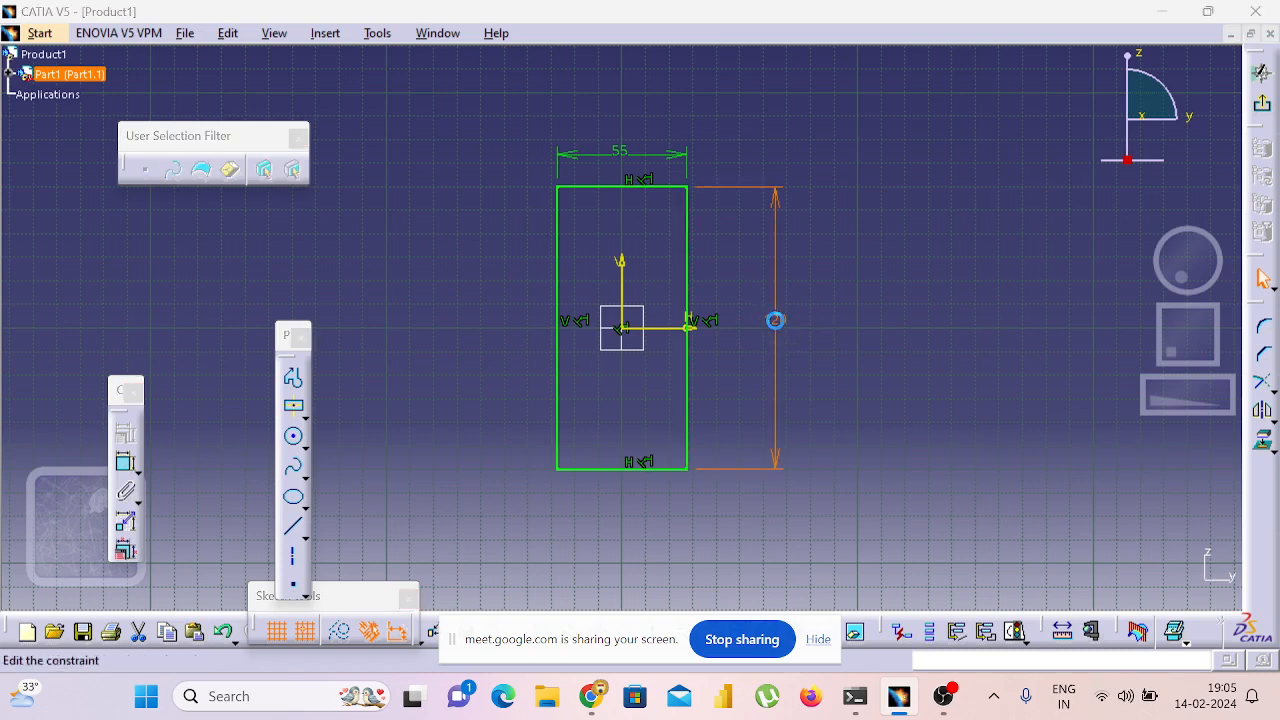
pyautogui.write('150')
pyautogui.press('Return')
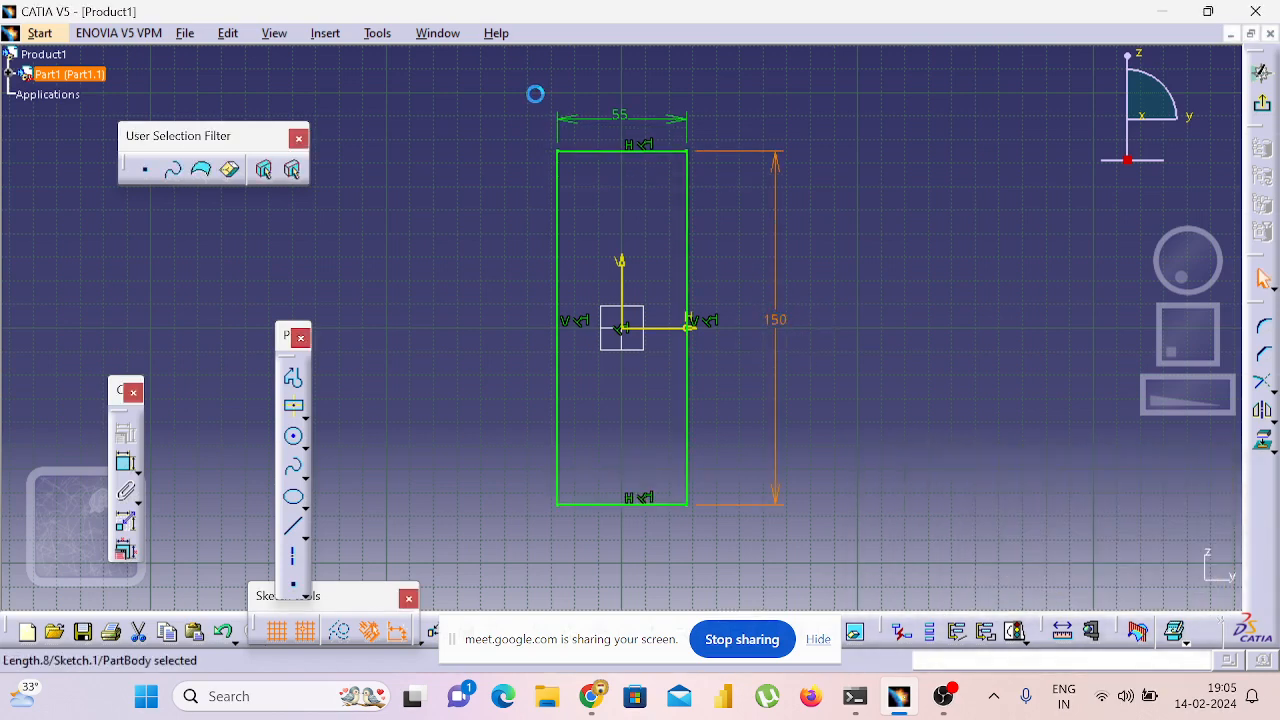
pyautogui.doubleClick(600, 117)
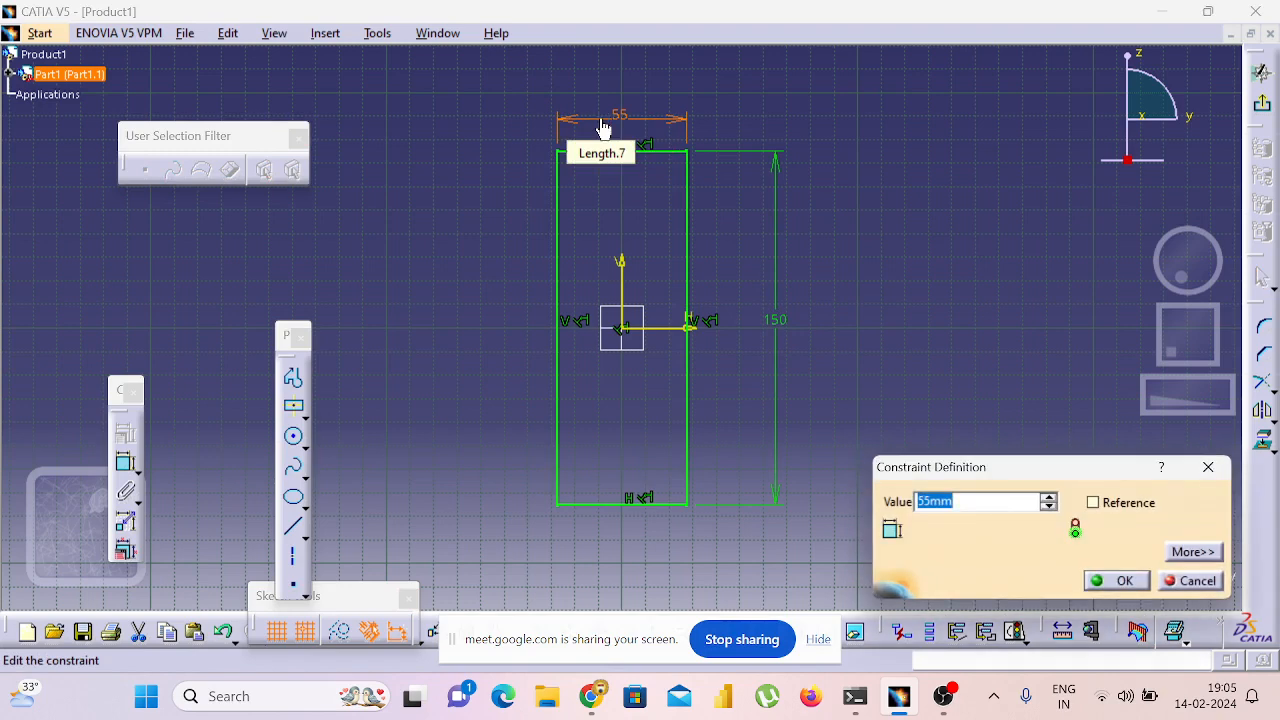
pyautogui.write('40')
pyautogui.press('Return')
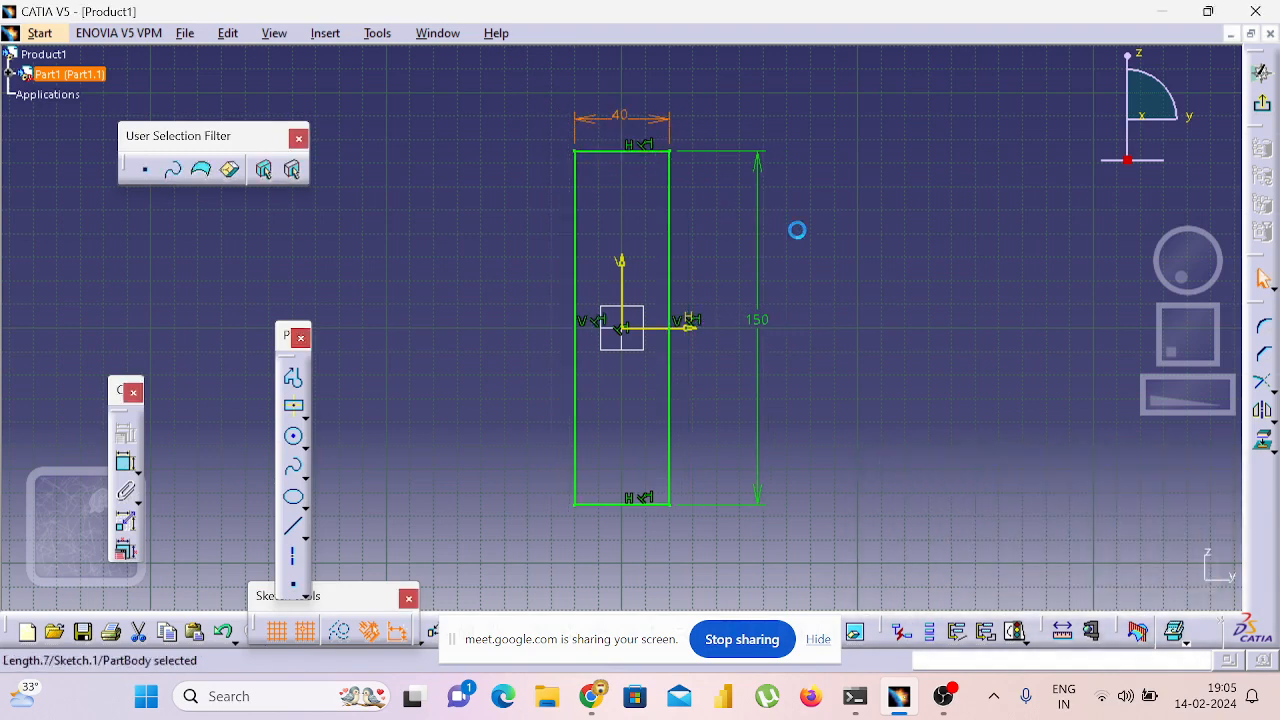
# Exit the sketch and extrude the 40 by 150 mm rectangle 80 mm with Pad.
pyautogui.click(1262, 72)
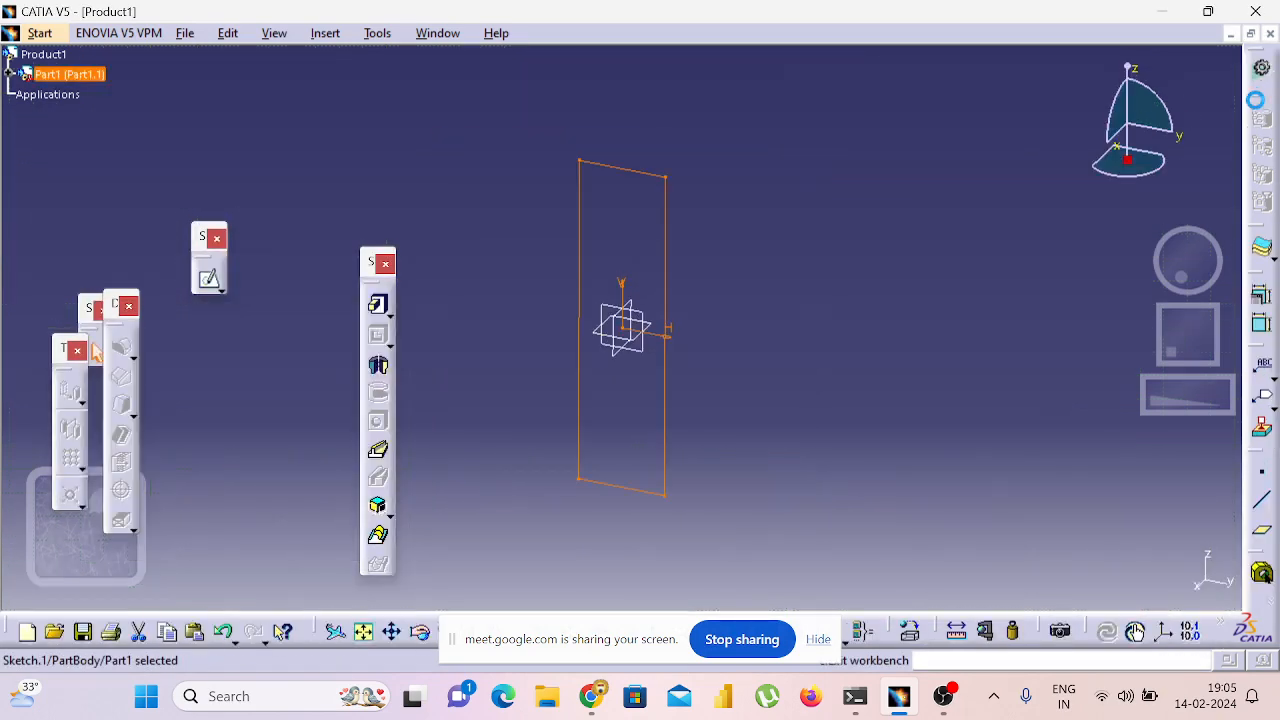
pyautogui.click(372, 305)
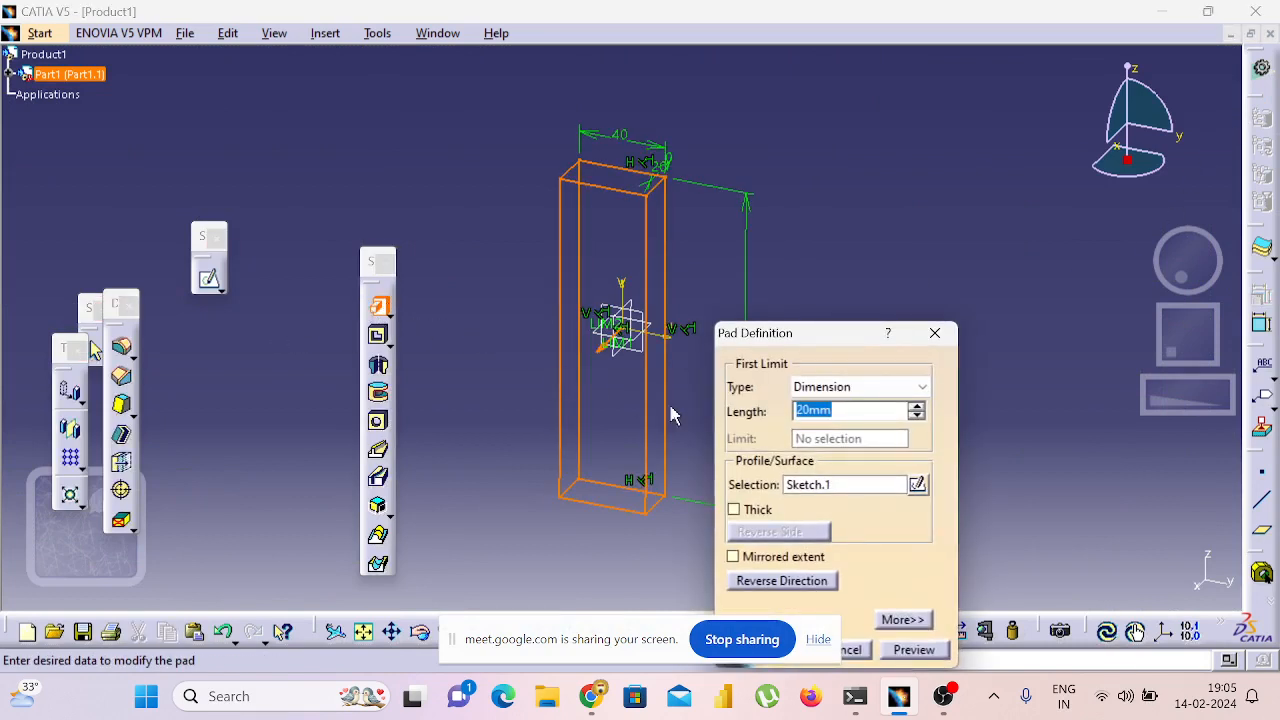
pyautogui.moveTo(917, 416); pyautogui.dragTo(700, 412)
pyautogui.write('8')
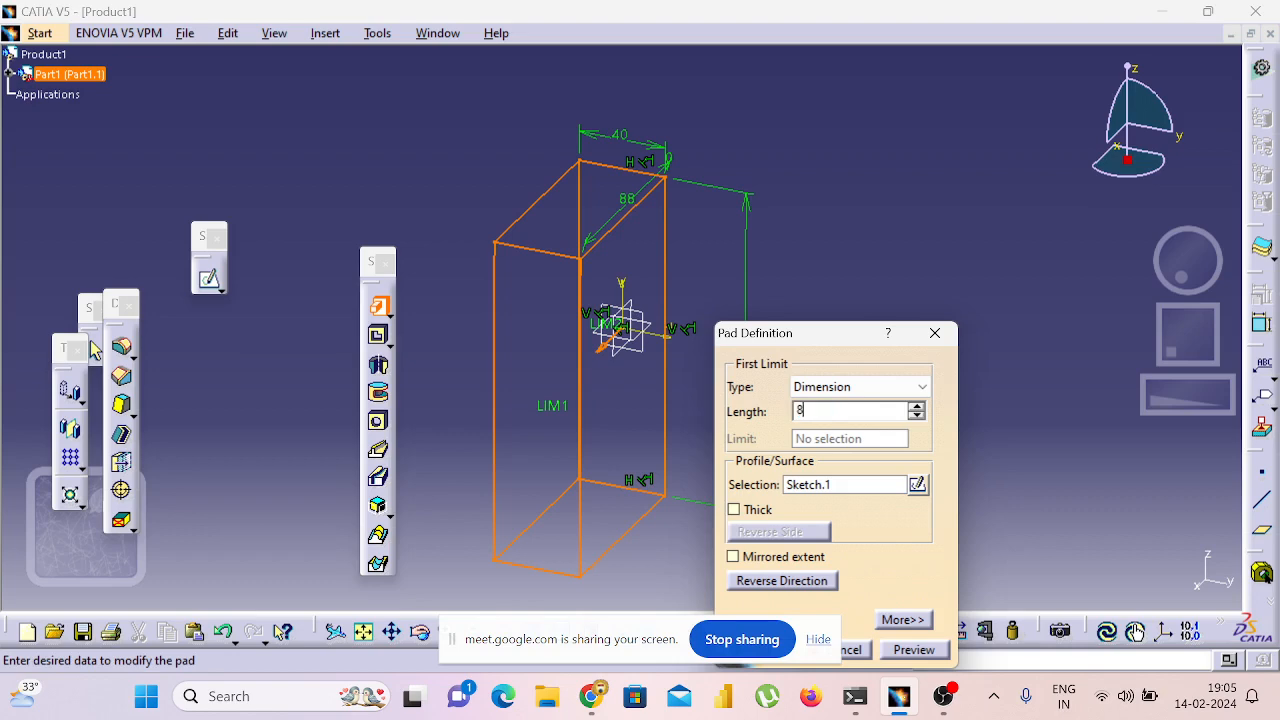
pyautogui.write('0')
pyautogui.press('Return')
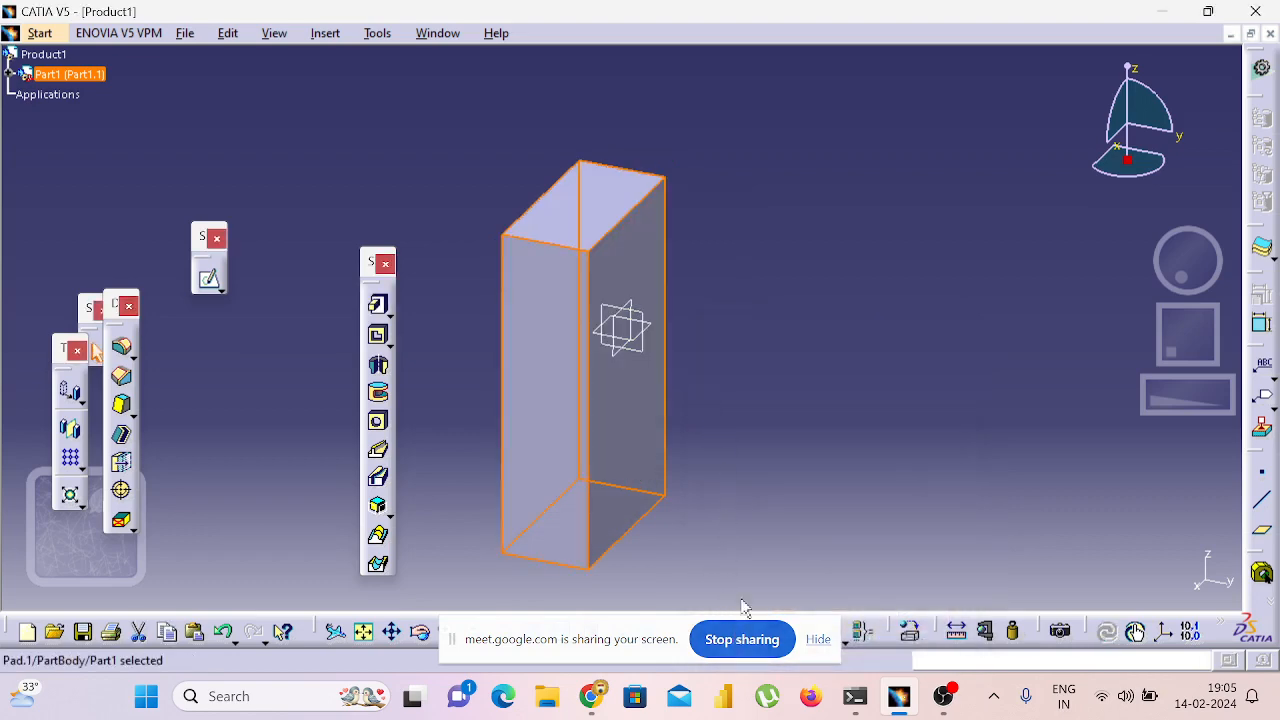
# Start saving the padded block as a separate file with Save As.
pyautogui.click(185, 33)
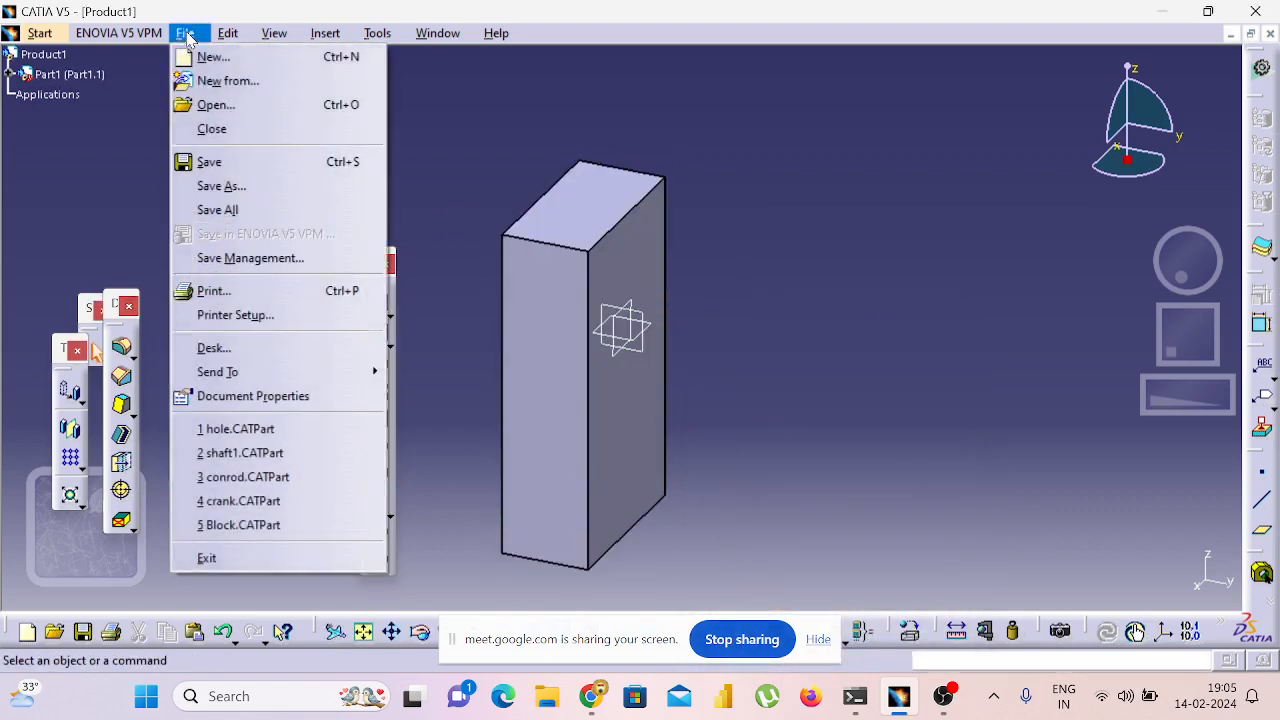
pyautogui.click(273, 187)
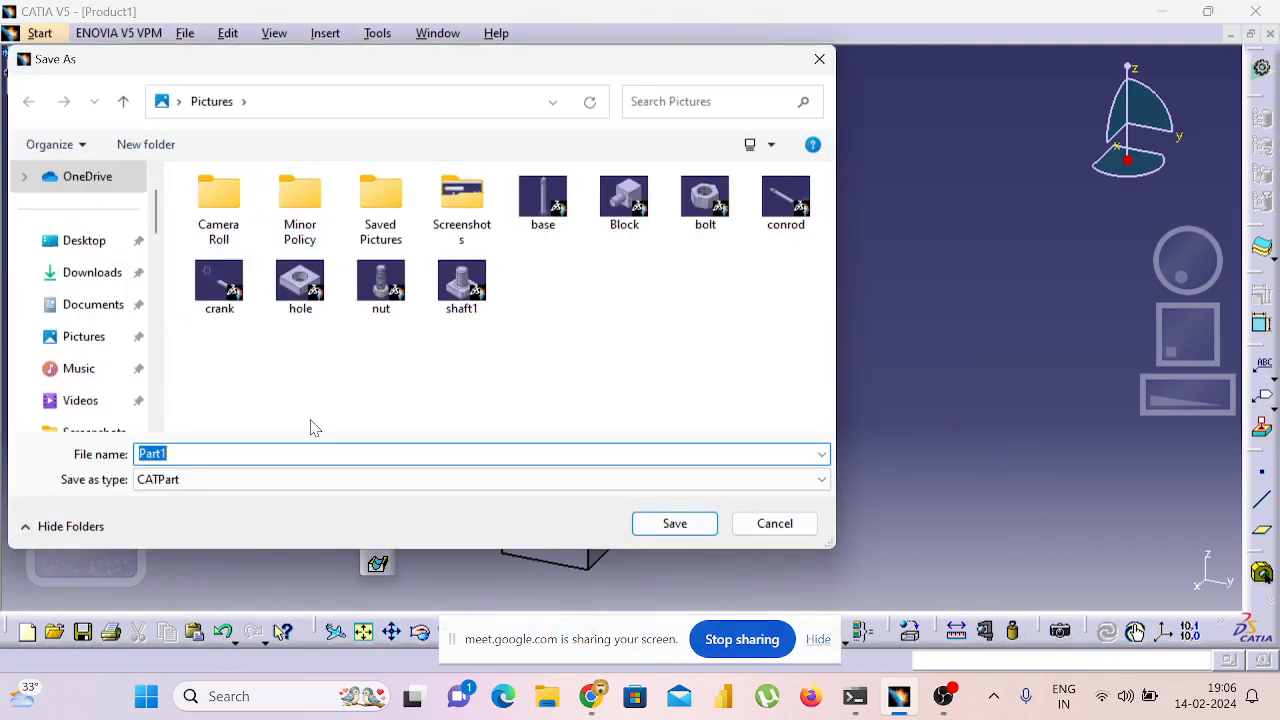
pyautogui.click(704, 526)
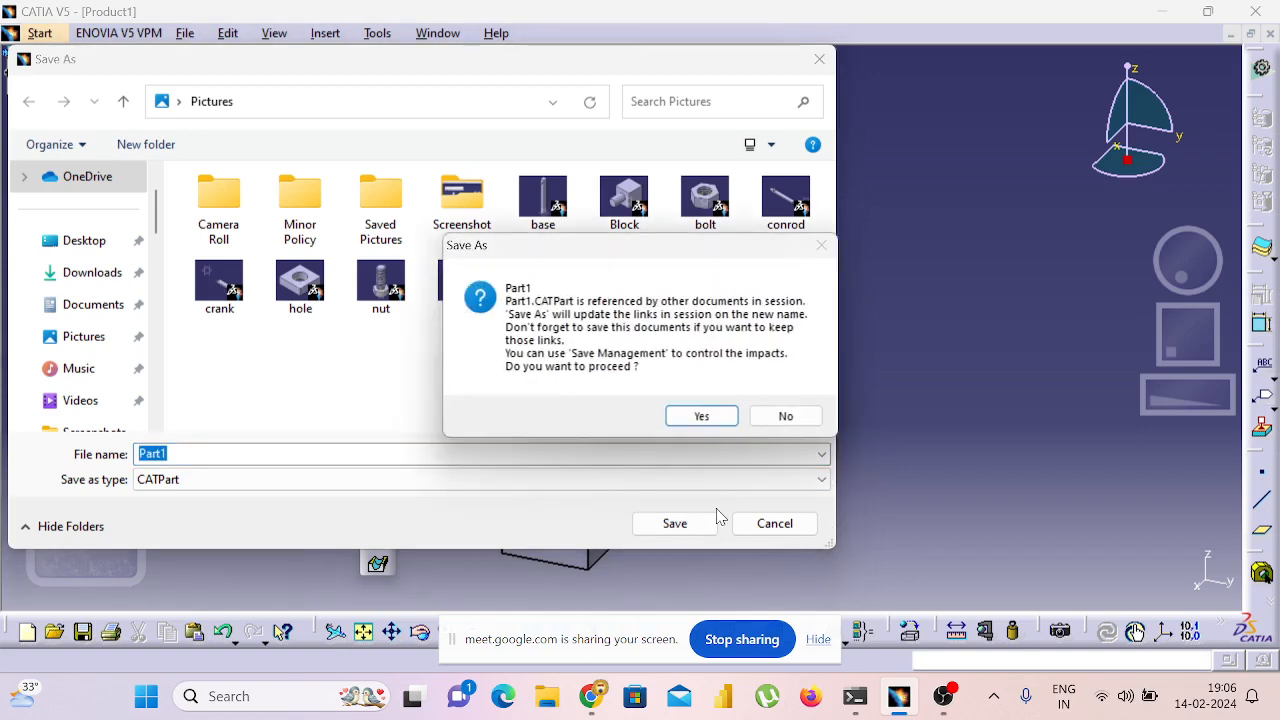
pyautogui.click(788, 416)
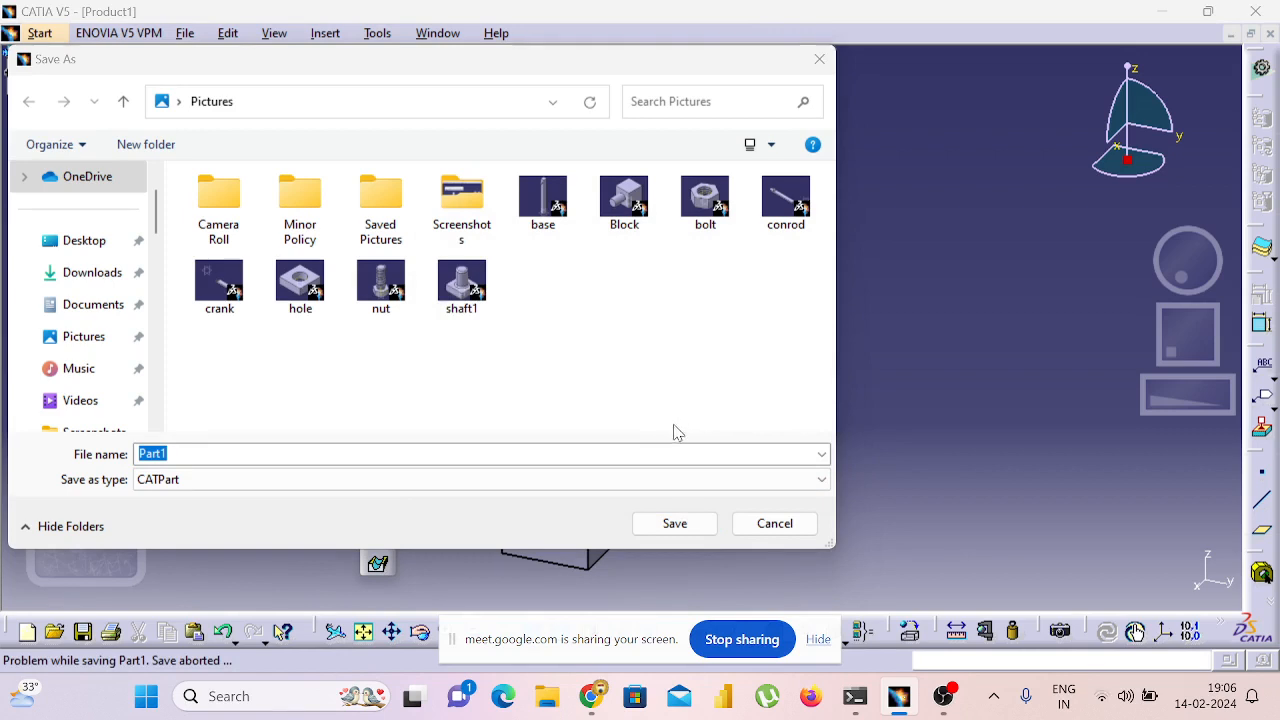
pyautogui.click(474, 303)
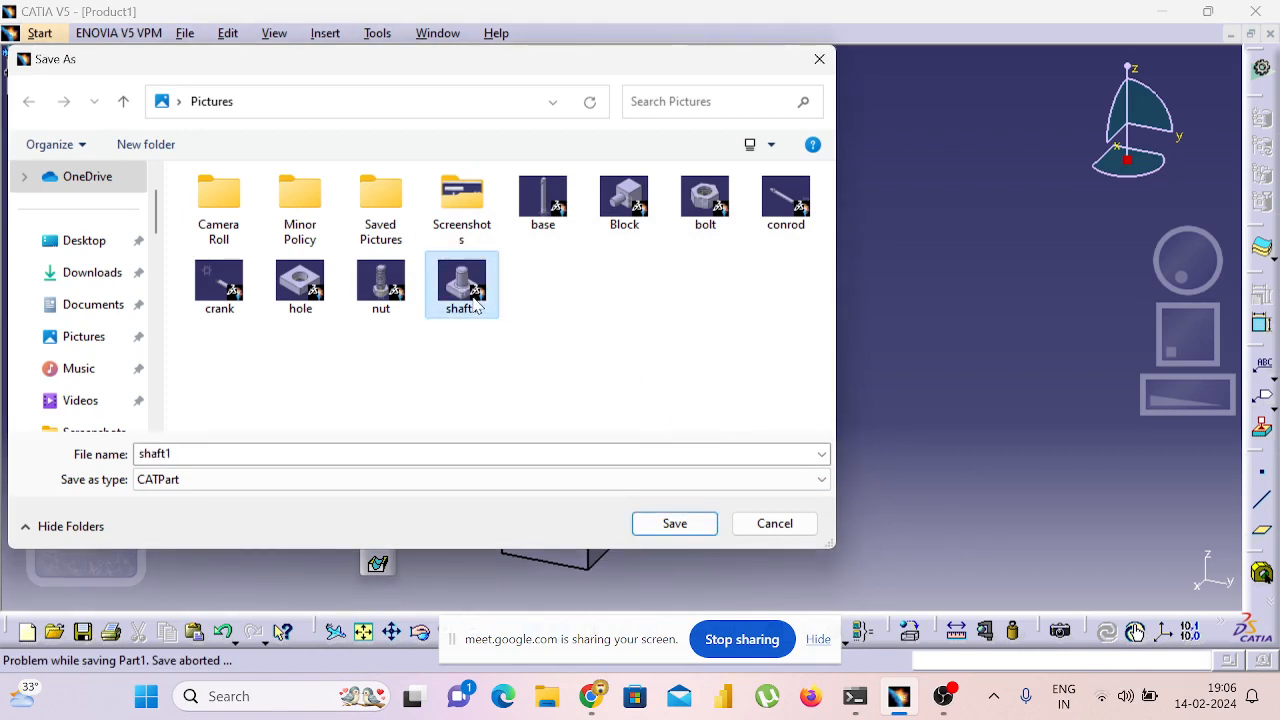
pyautogui.click(670, 524)
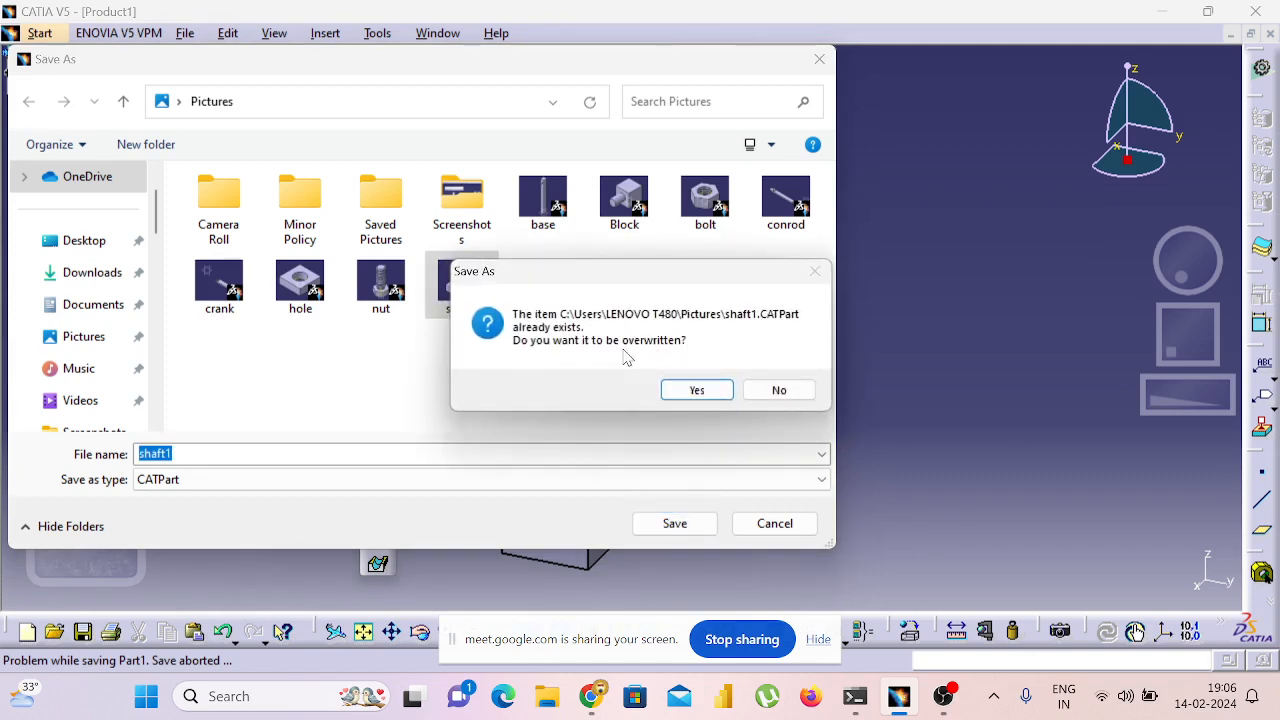
pyautogui.click(777, 391)
# Save the block in the Pictures folder as Part-1 and accept updating its links in the session.
pyautogui.click(338, 453)
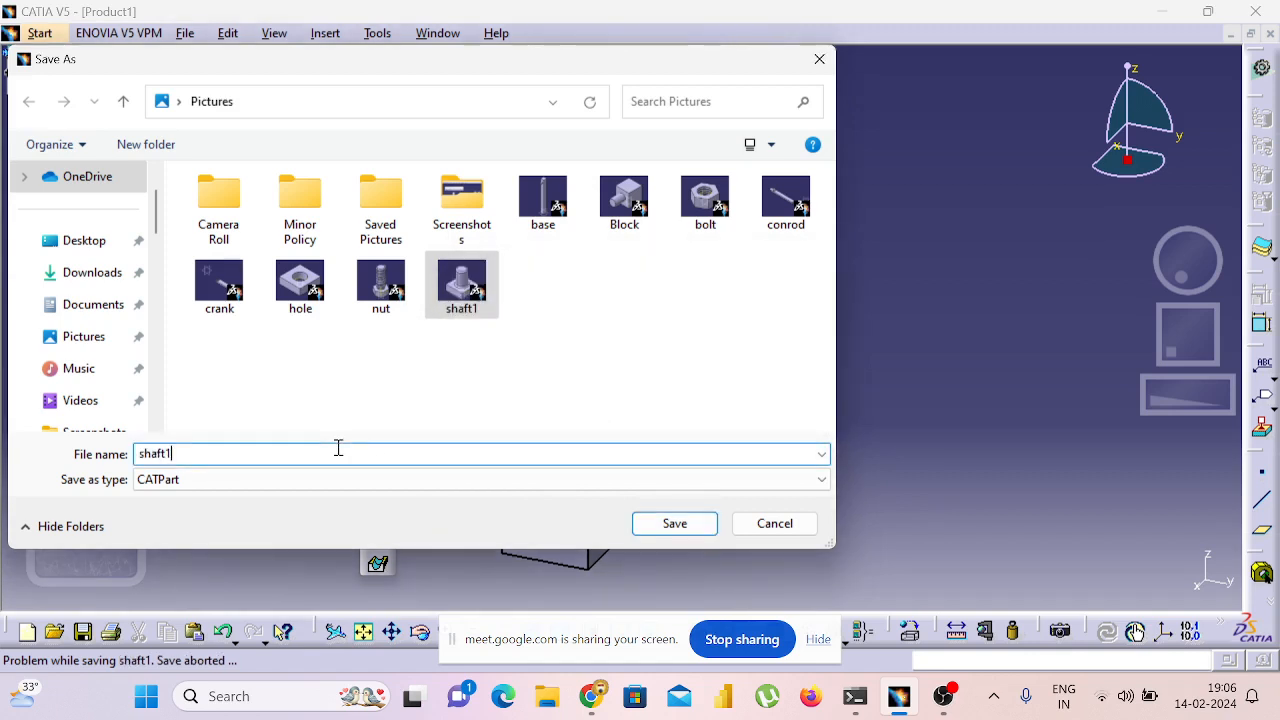
pyautogui.moveTo(338, 448); pyautogui.dragTo(51, 472)
pyautogui.write('Part-')
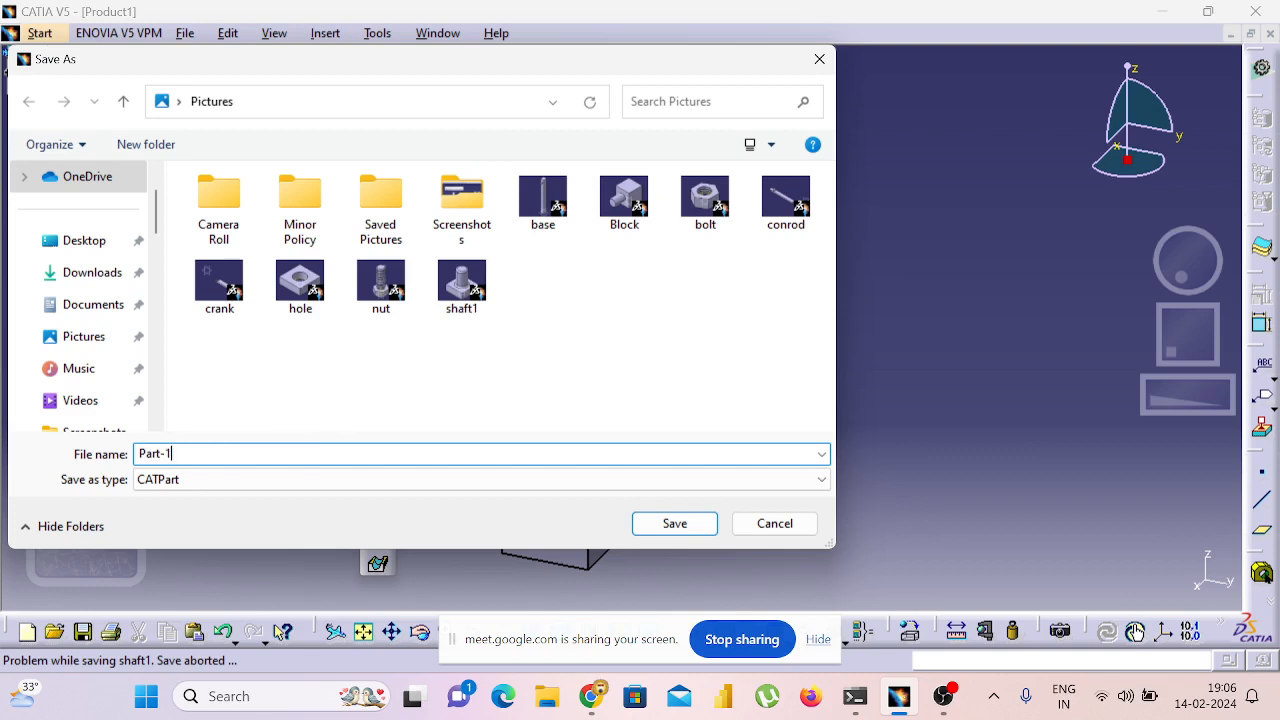
pyautogui.click(675, 523)
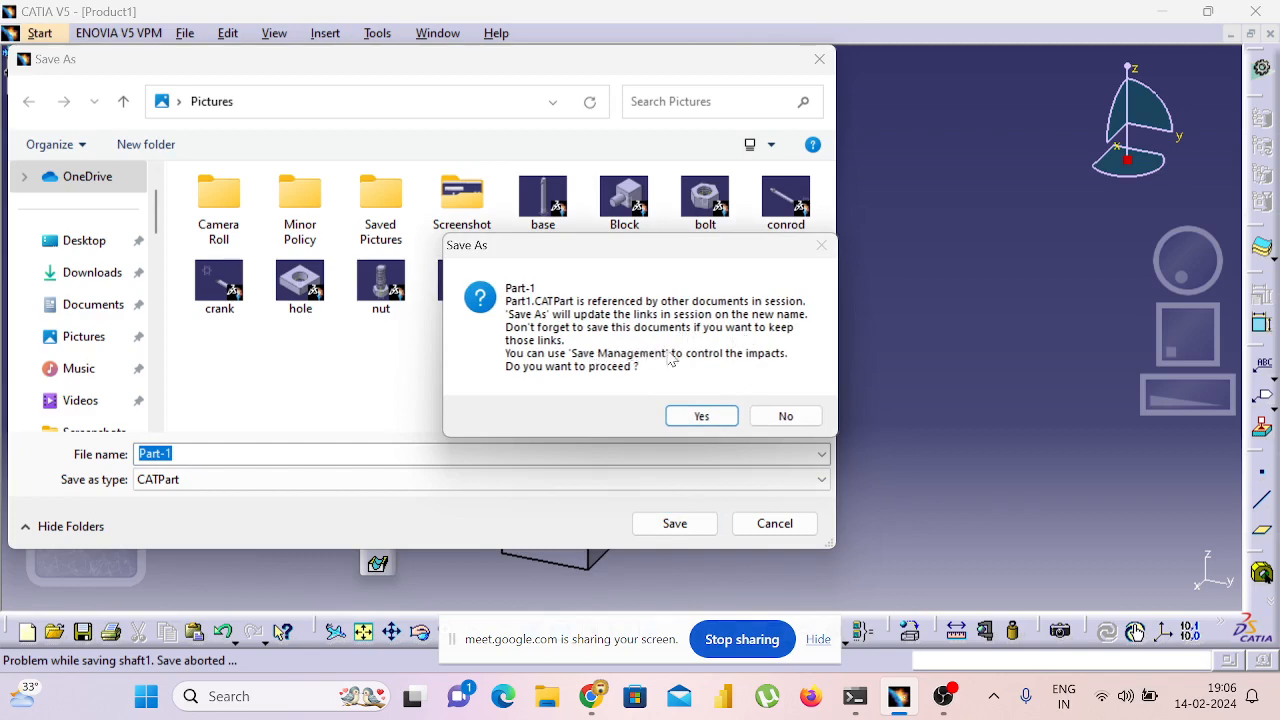
pyautogui.click(712, 412)
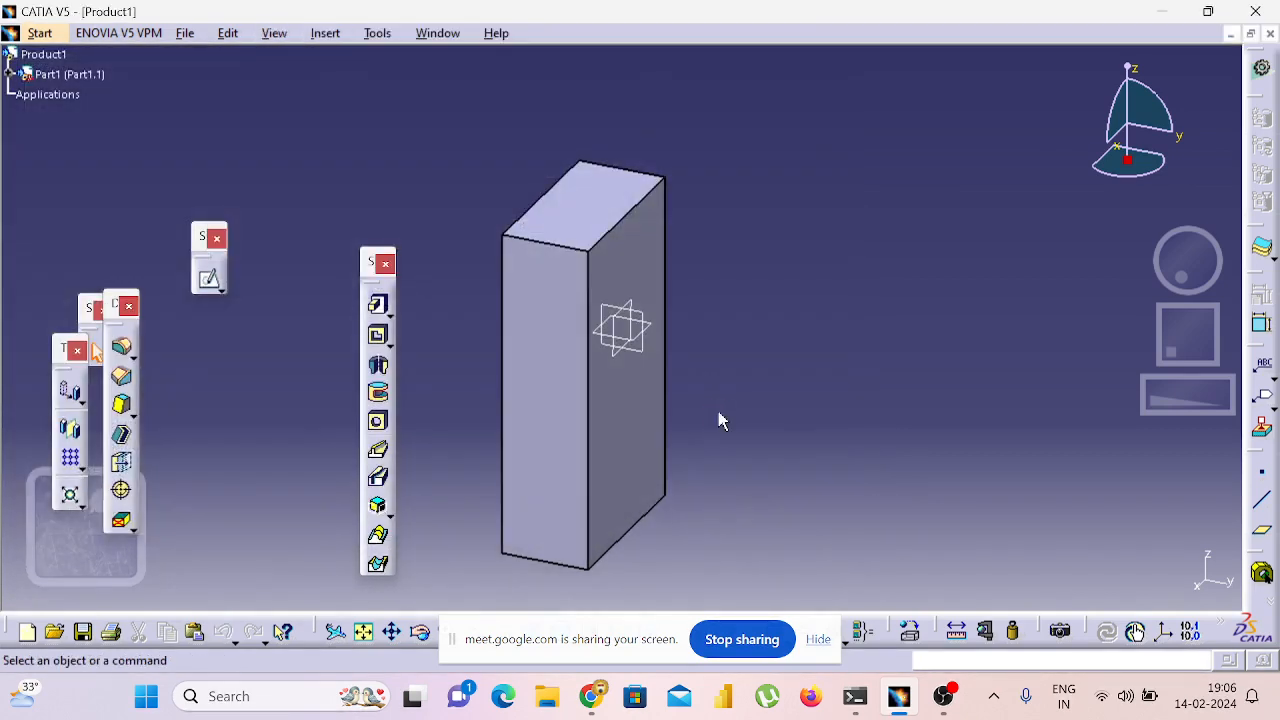
# Create a new Part document named Part2 with hybrid design enabled.
pyautogui.click(188, 36)
pyautogui.click(202, 55)
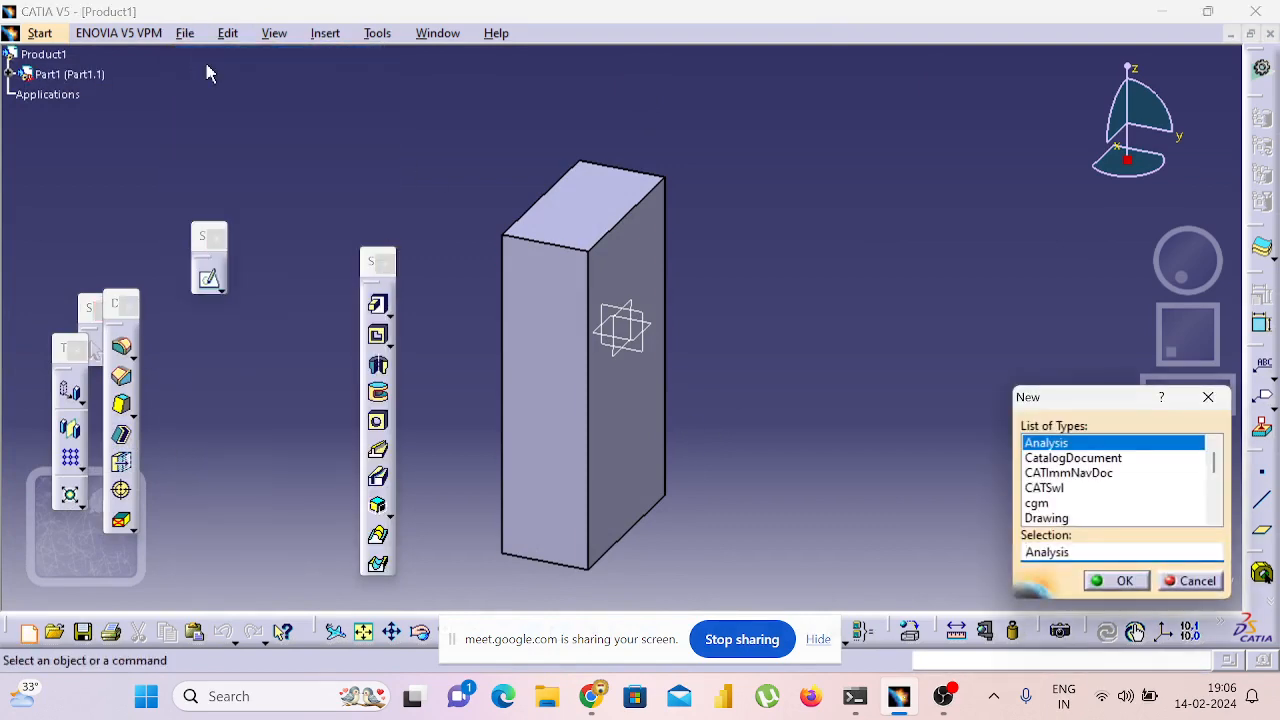
pyautogui.write('Part')
pyautogui.press('Return')
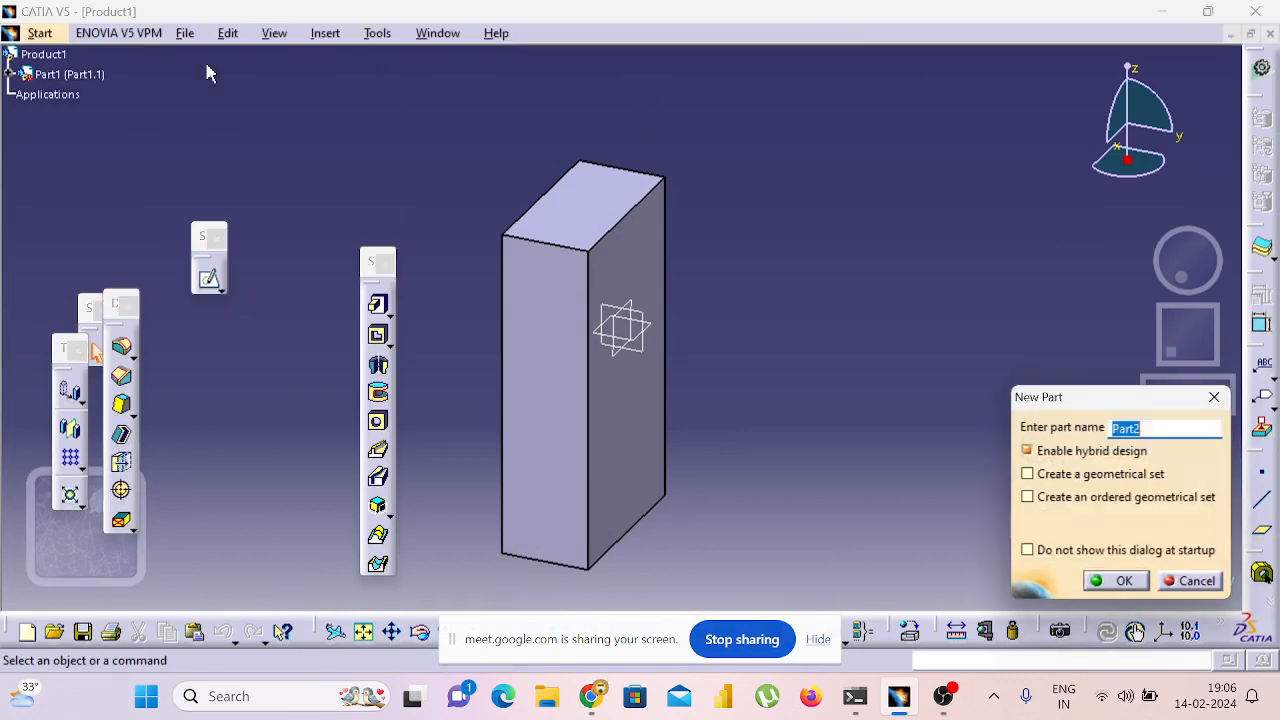
pyautogui.press('Return')
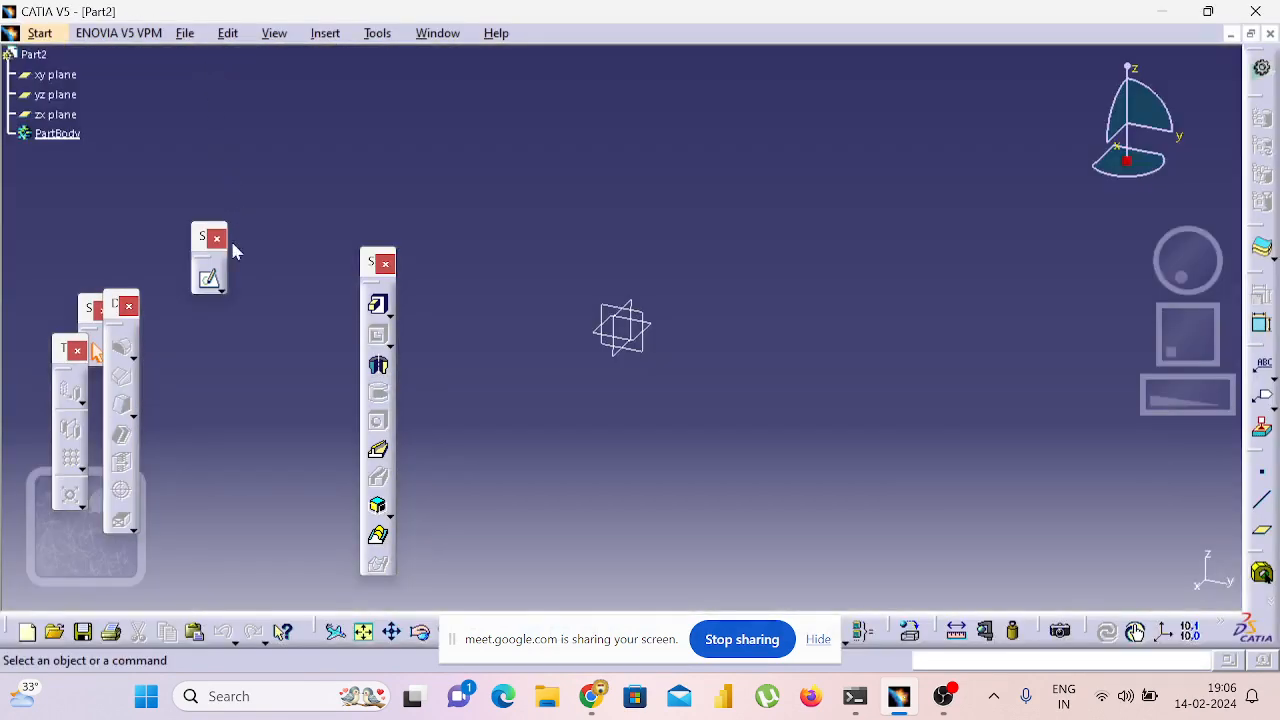
# Sketch a circle about 244 mm in diameter on the xy plane, centred on the origin.
pyautogui.click(212, 282)
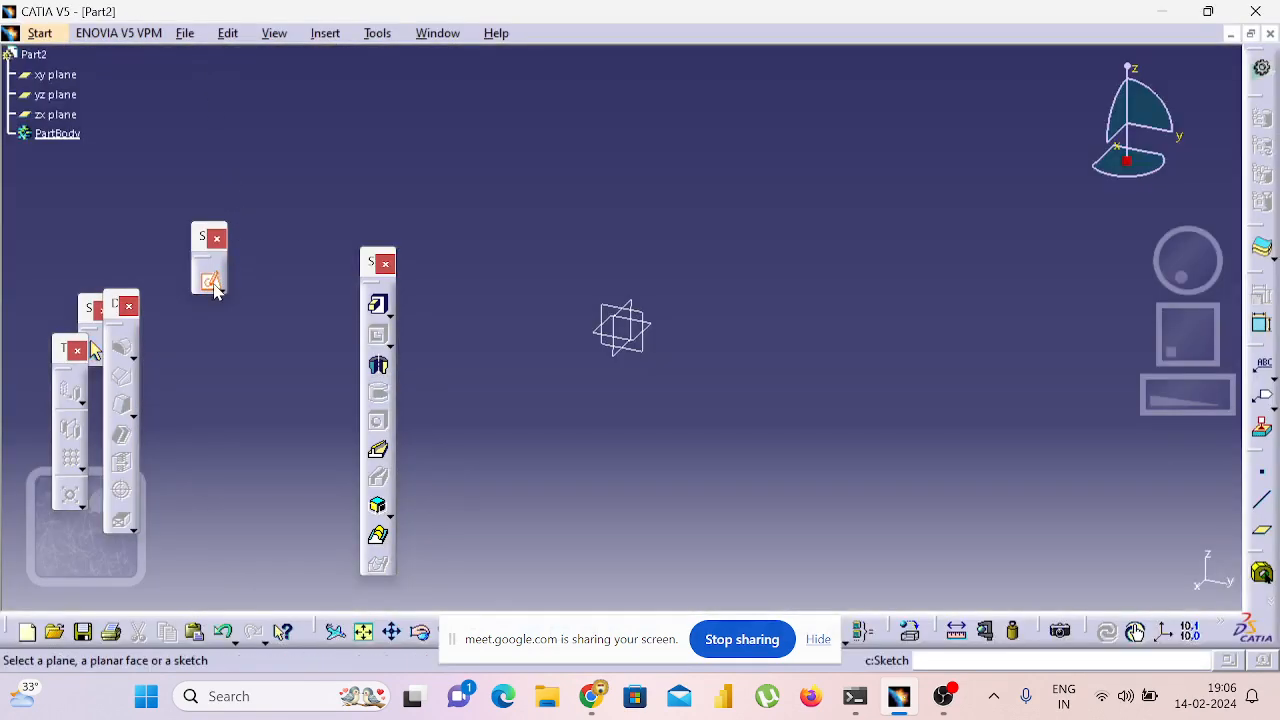
pyautogui.click(55, 74)
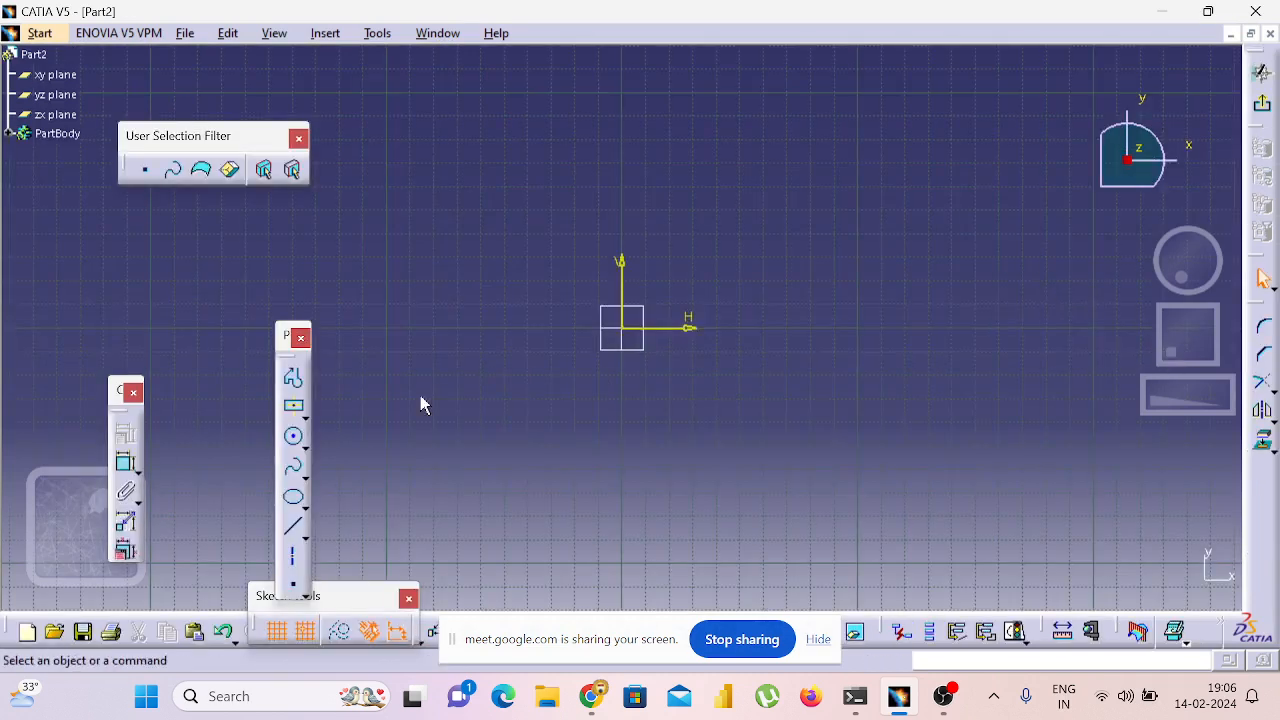
pyautogui.click(293, 436)
pyautogui.click(630, 332)
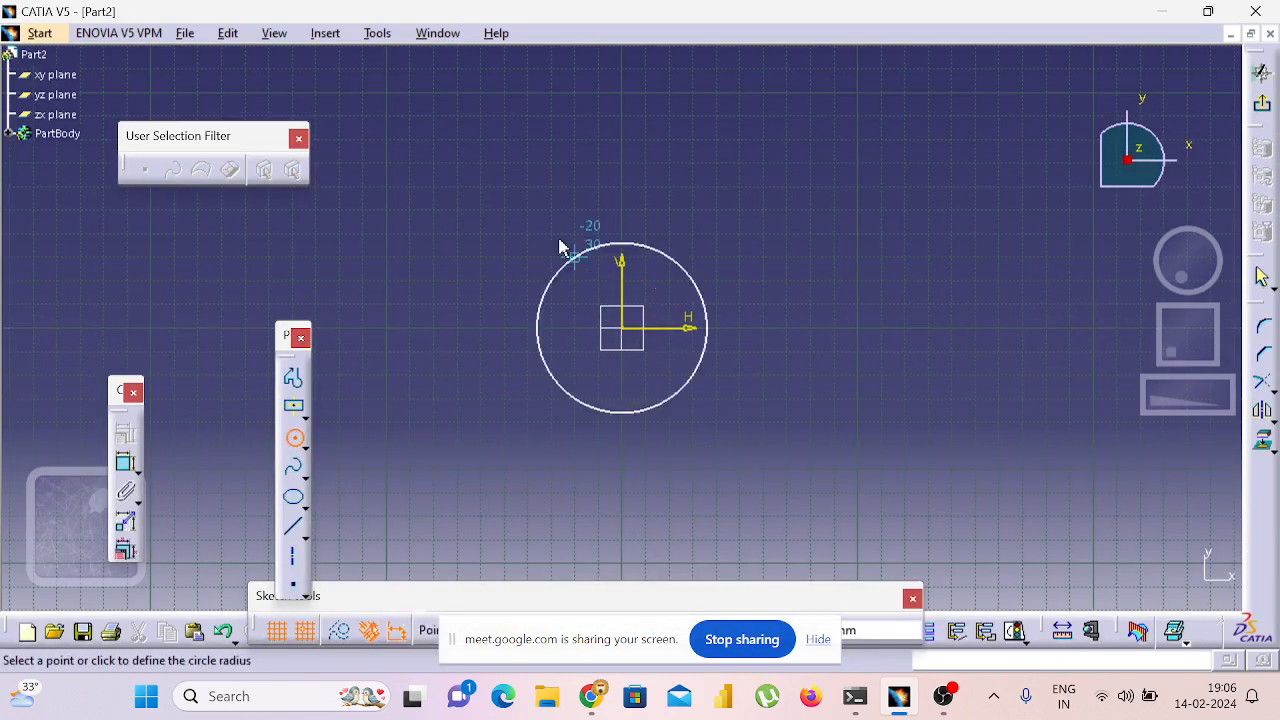
pyautogui.click(394, 163)
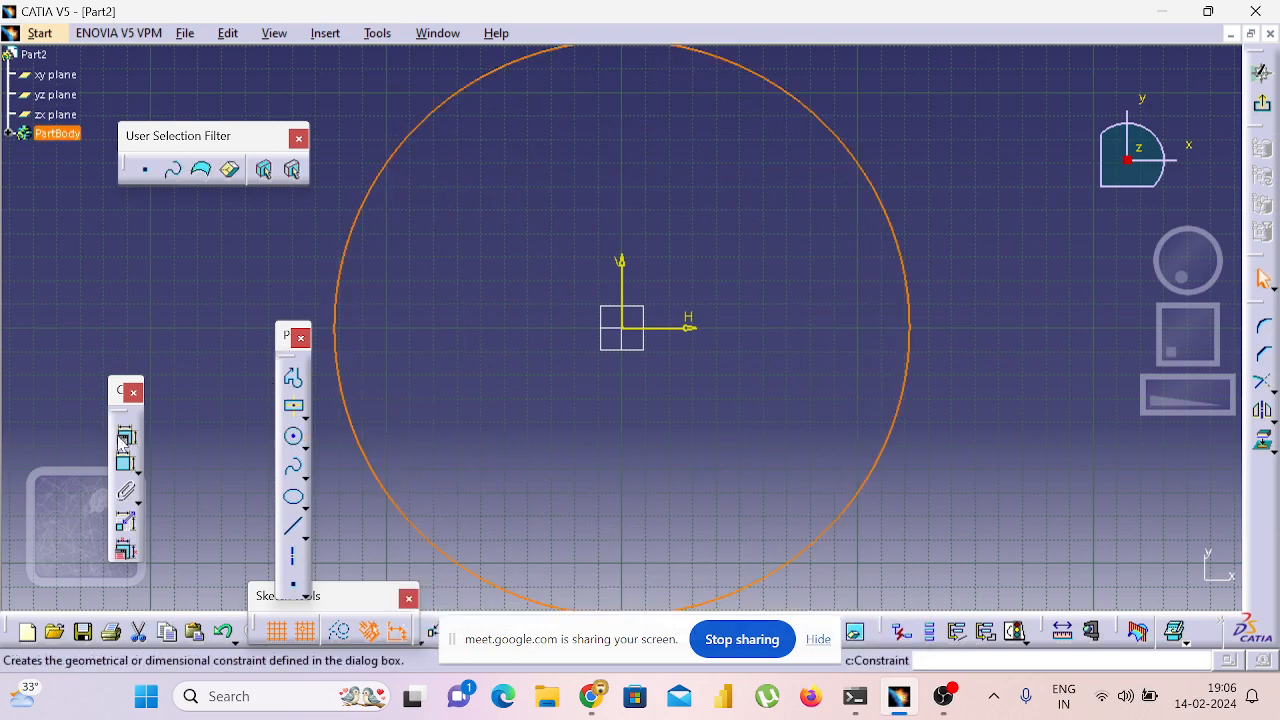
# Dimension the circle and set its diameter to 200 mm.
pyautogui.click(125, 462)
pyautogui.click(1057, 175)
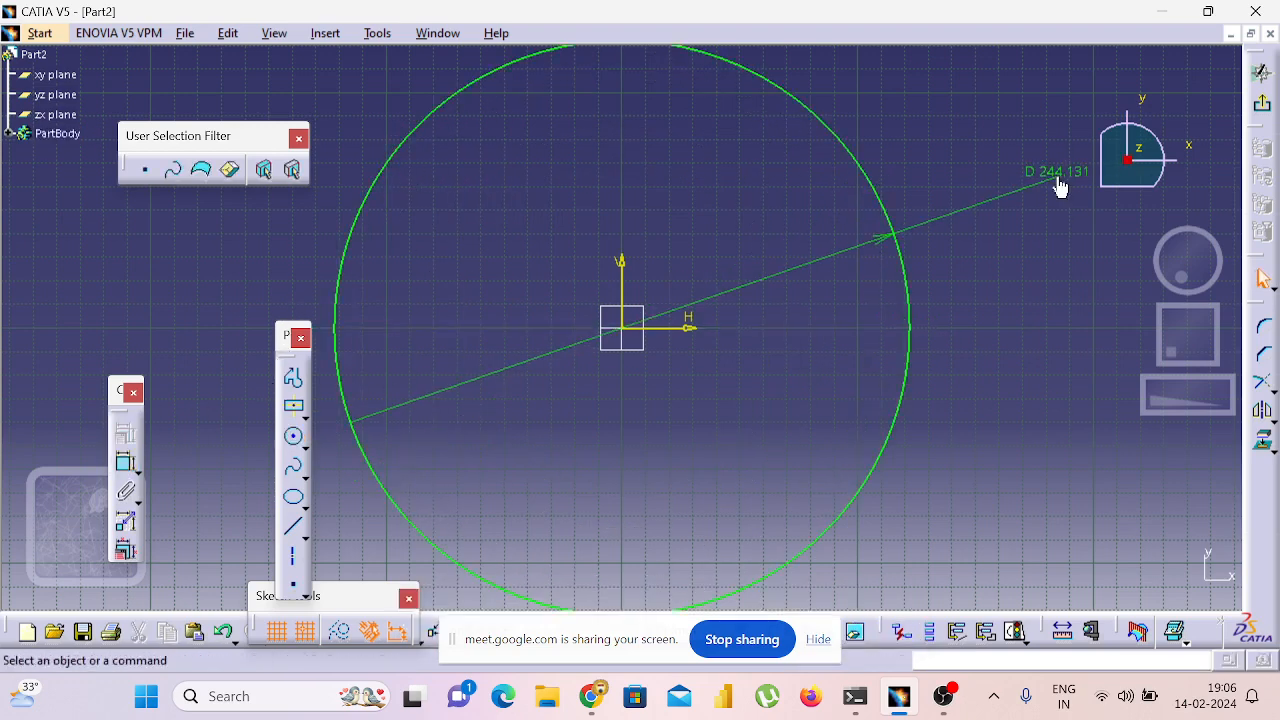
pyautogui.doubleClick(1057, 175)
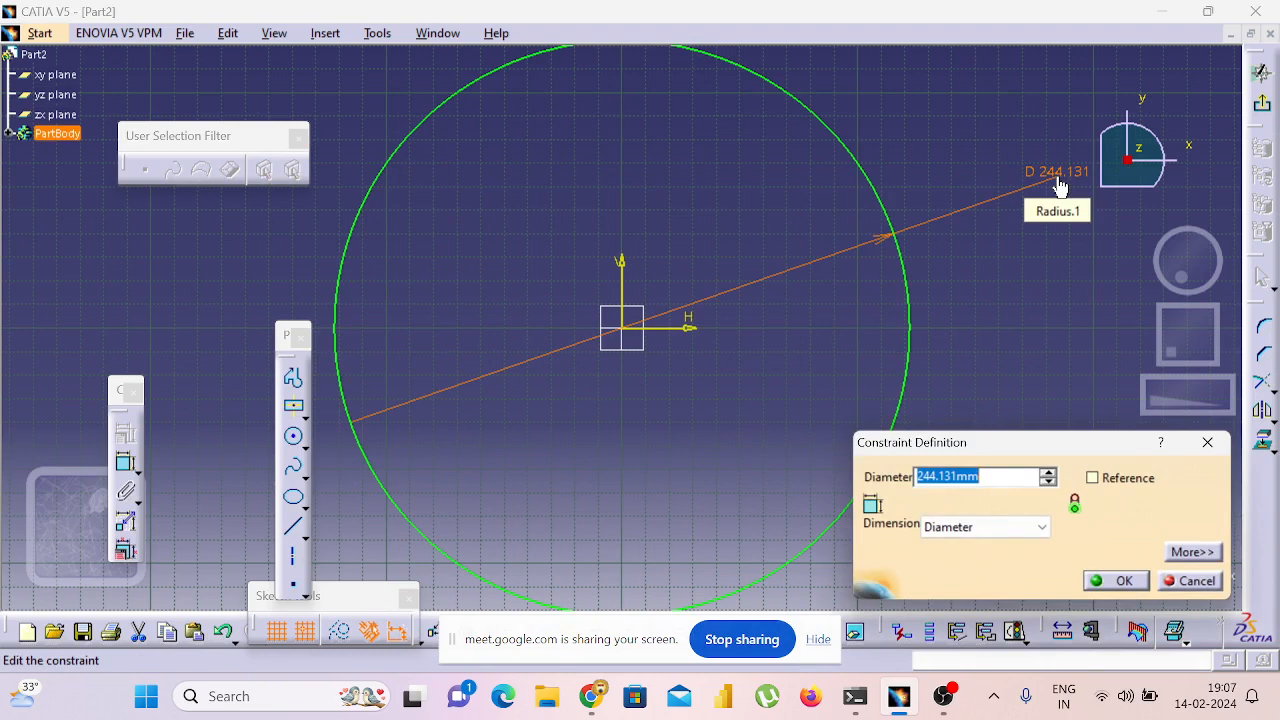
pyautogui.write('200')
pyautogui.press('Return')
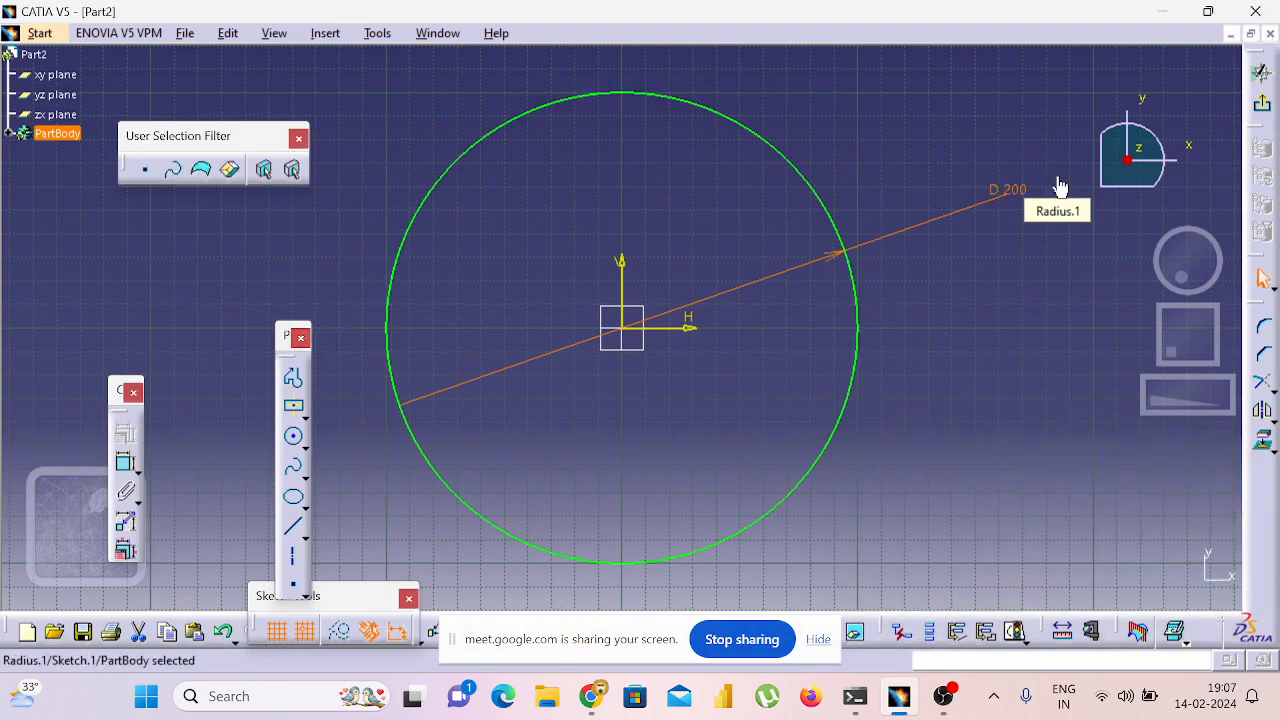
# Exit the sketch and extrude the circle upward into a solid disc with Pad.
pyautogui.click(1261, 104)
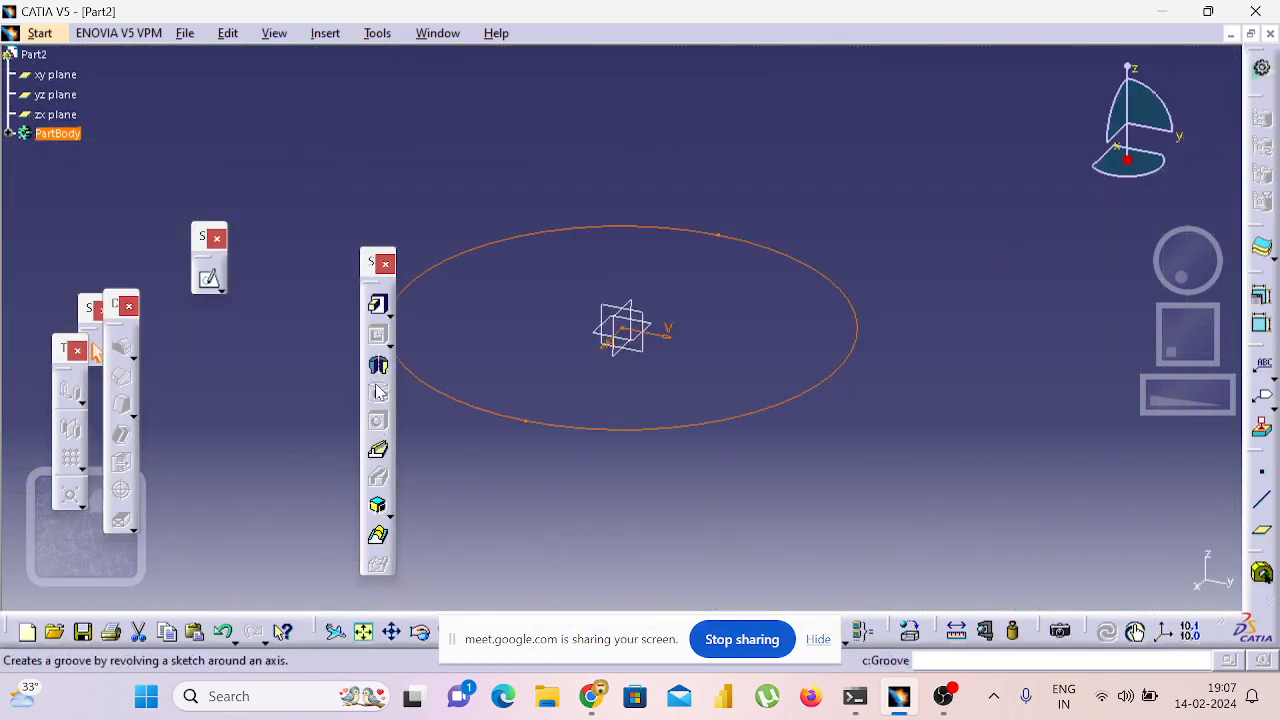
pyautogui.click(376, 305)
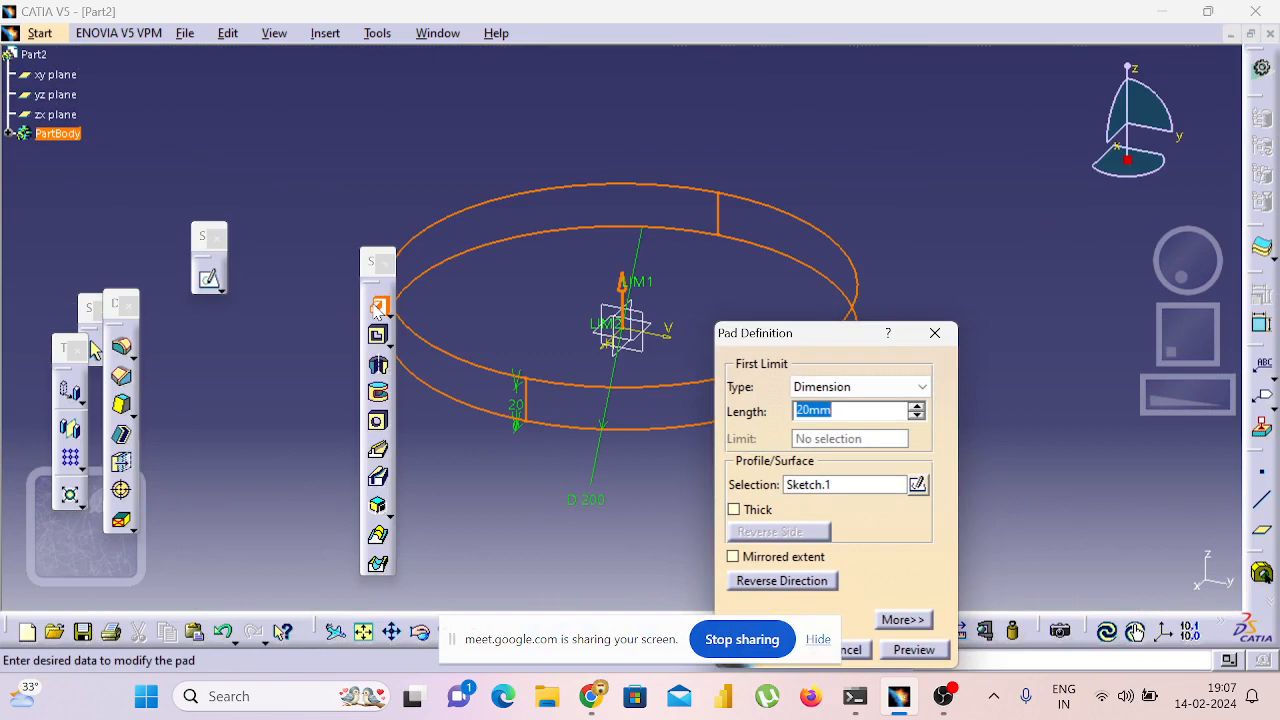
pyautogui.write('20')
pyautogui.press('Return')
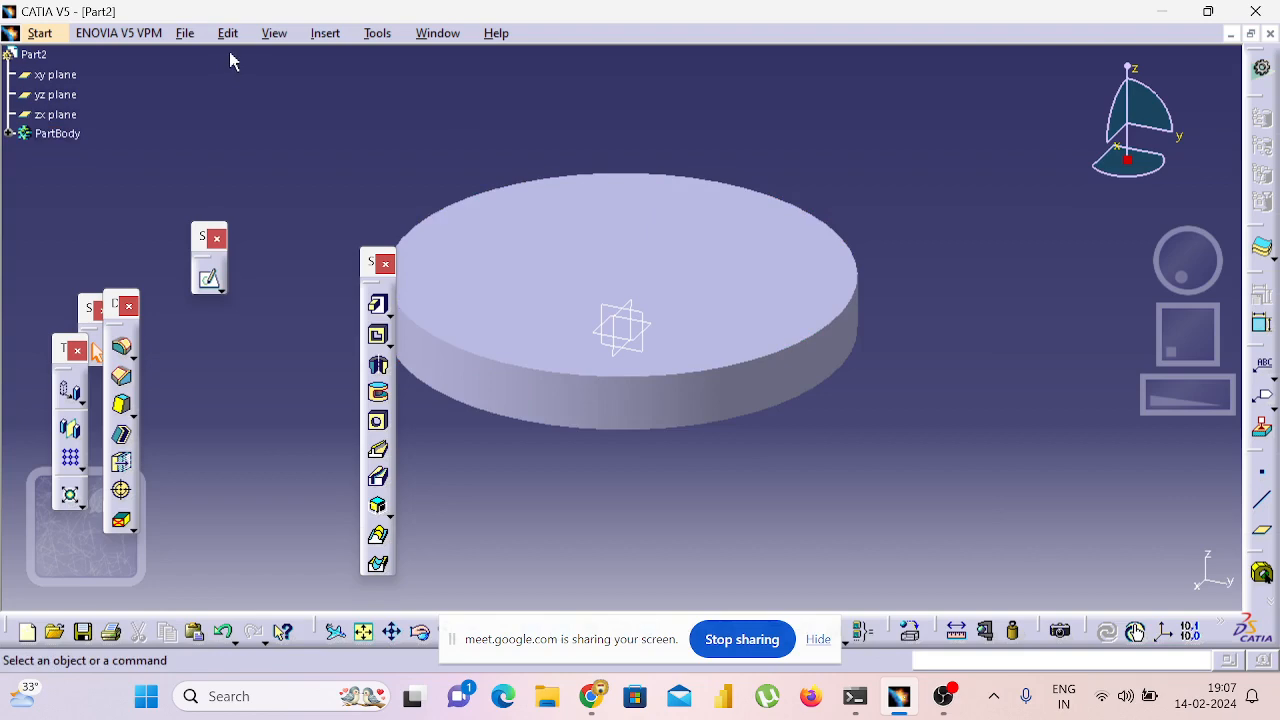
# Save the disc in the Pictures folder as a CATPart named Part2.
pyautogui.click(185, 34)
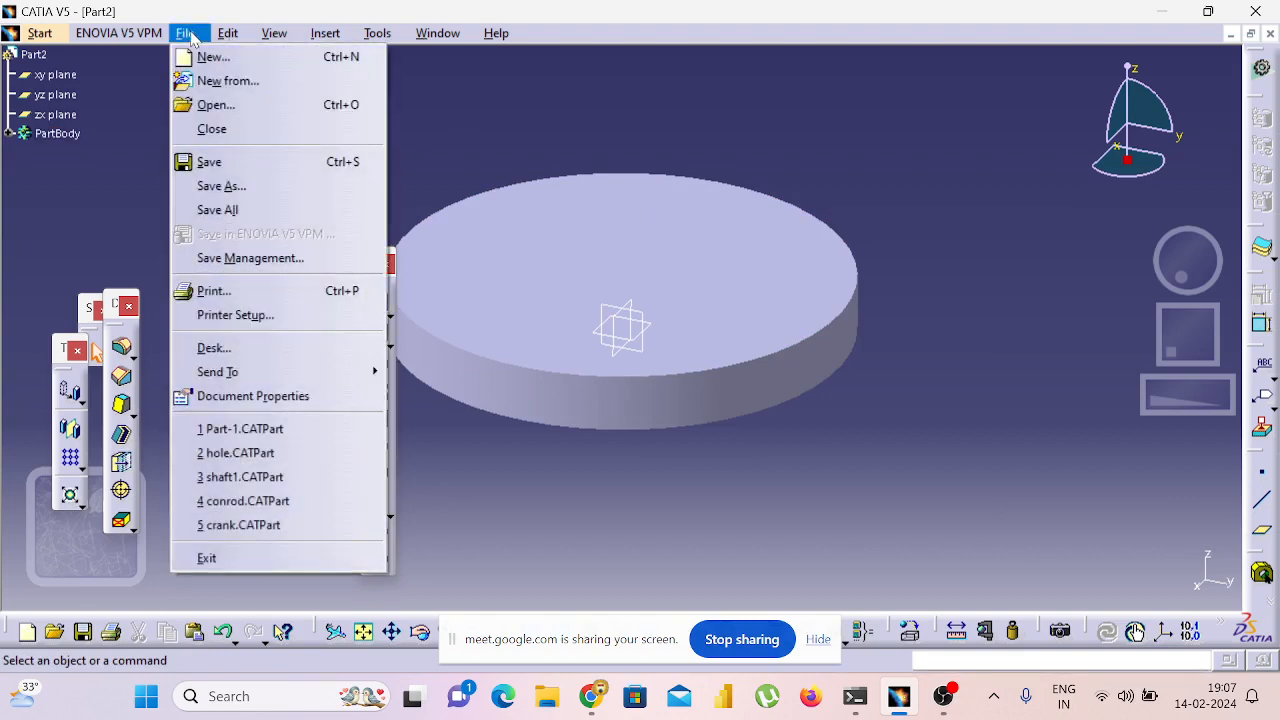
pyautogui.click(238, 186)
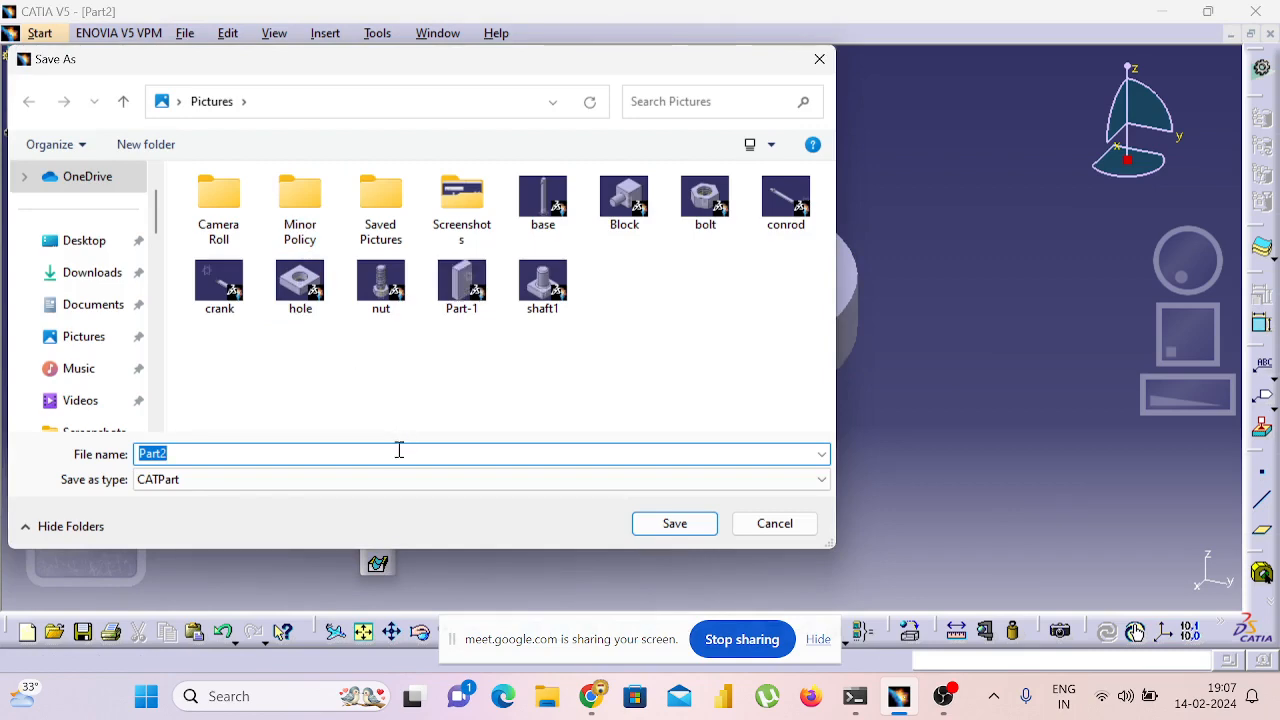
pyautogui.press('Return')
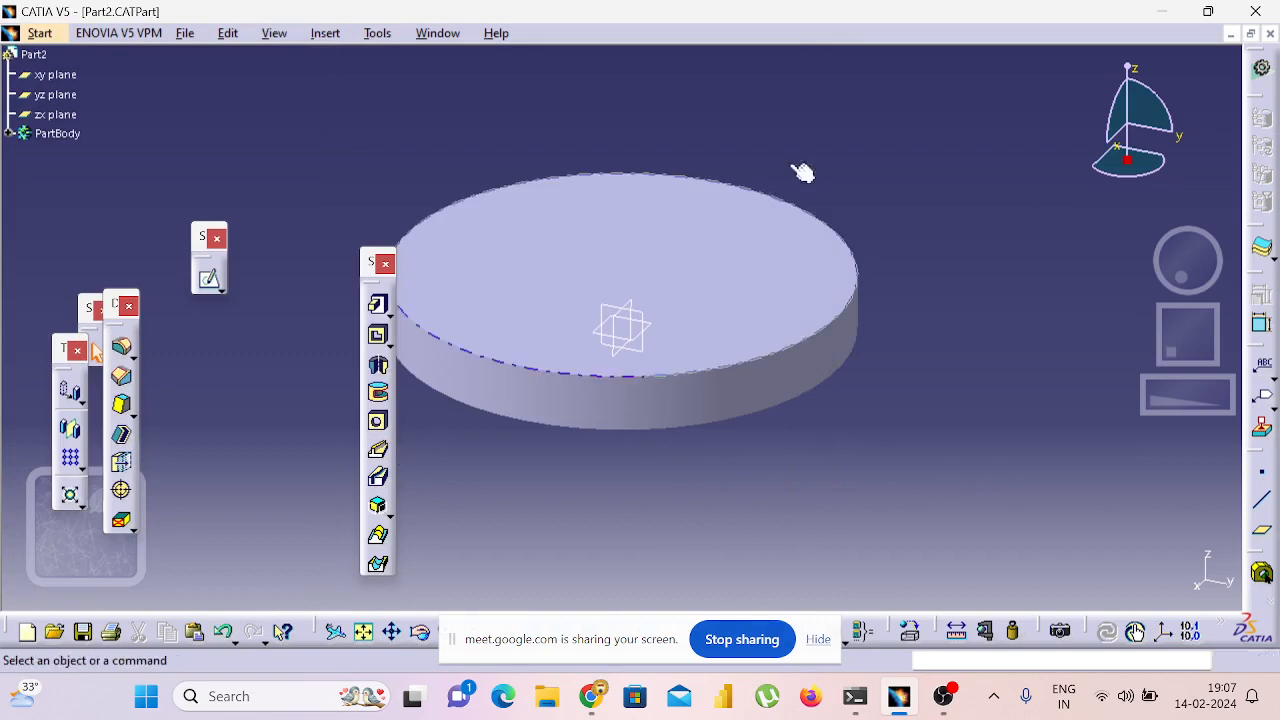
# Start a new product in the Assembly Design workbench.
pyautogui.click(39, 36)
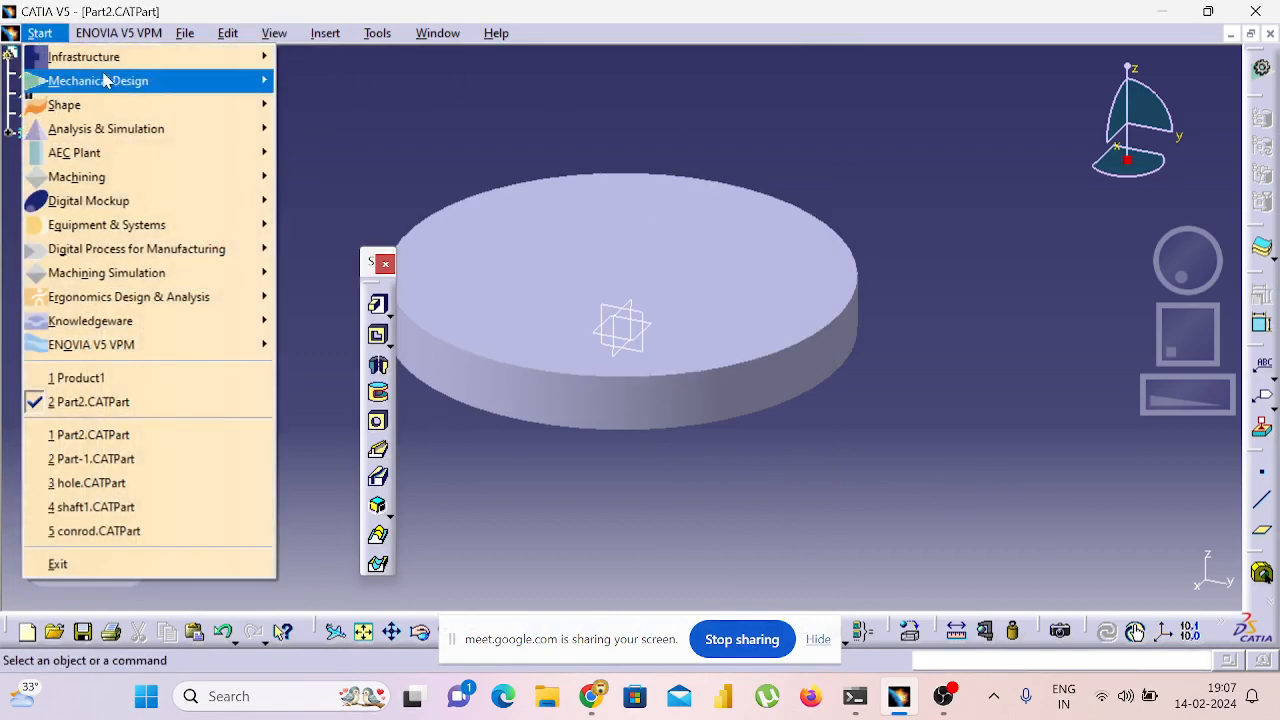
pyautogui.moveTo(114, 81)
pyautogui.click(355, 105)
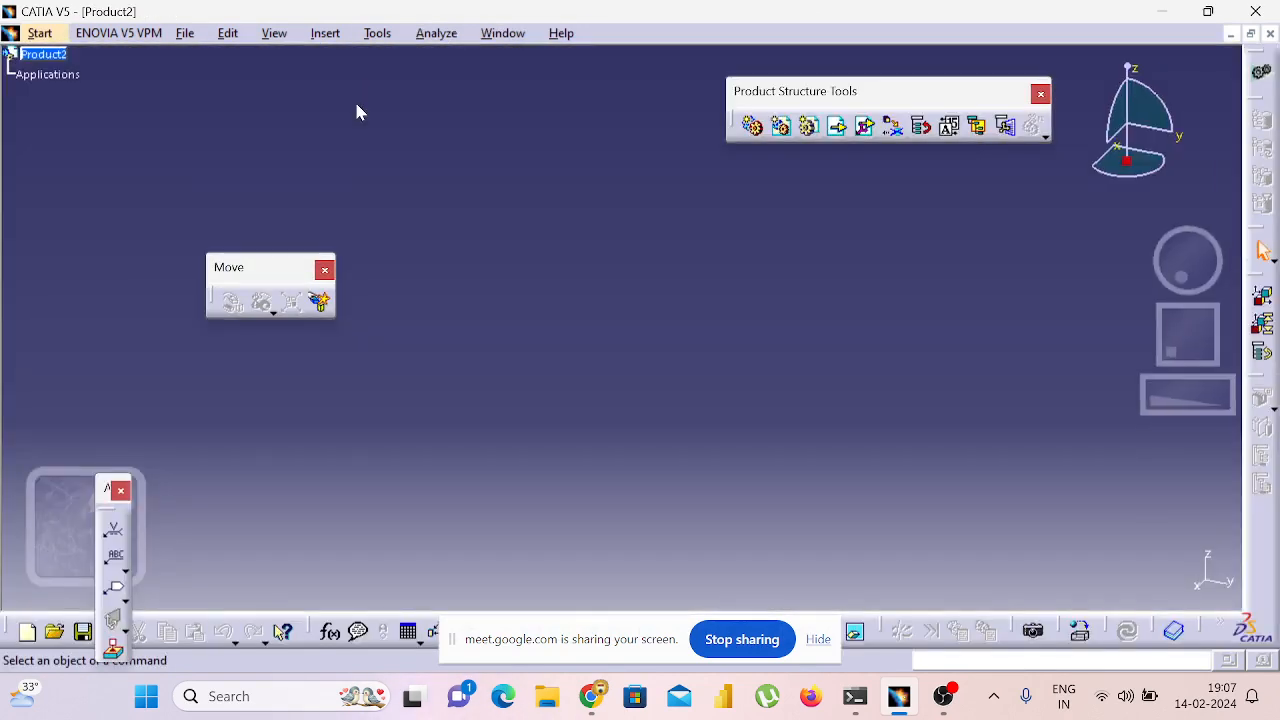
# Insert the saved Part-1 file from the Pictures folder into the new product as an existing component.
pyautogui.click(838, 127)
pyautogui.click(44, 55)
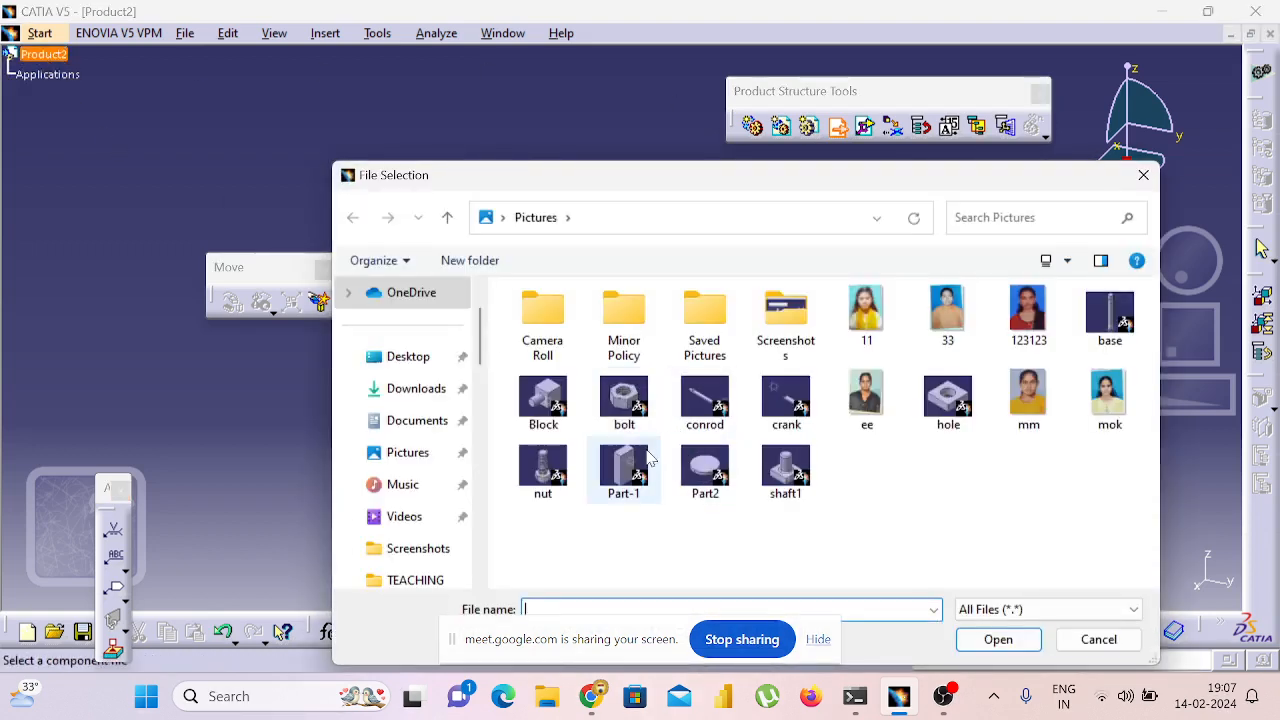
pyautogui.click(634, 474)
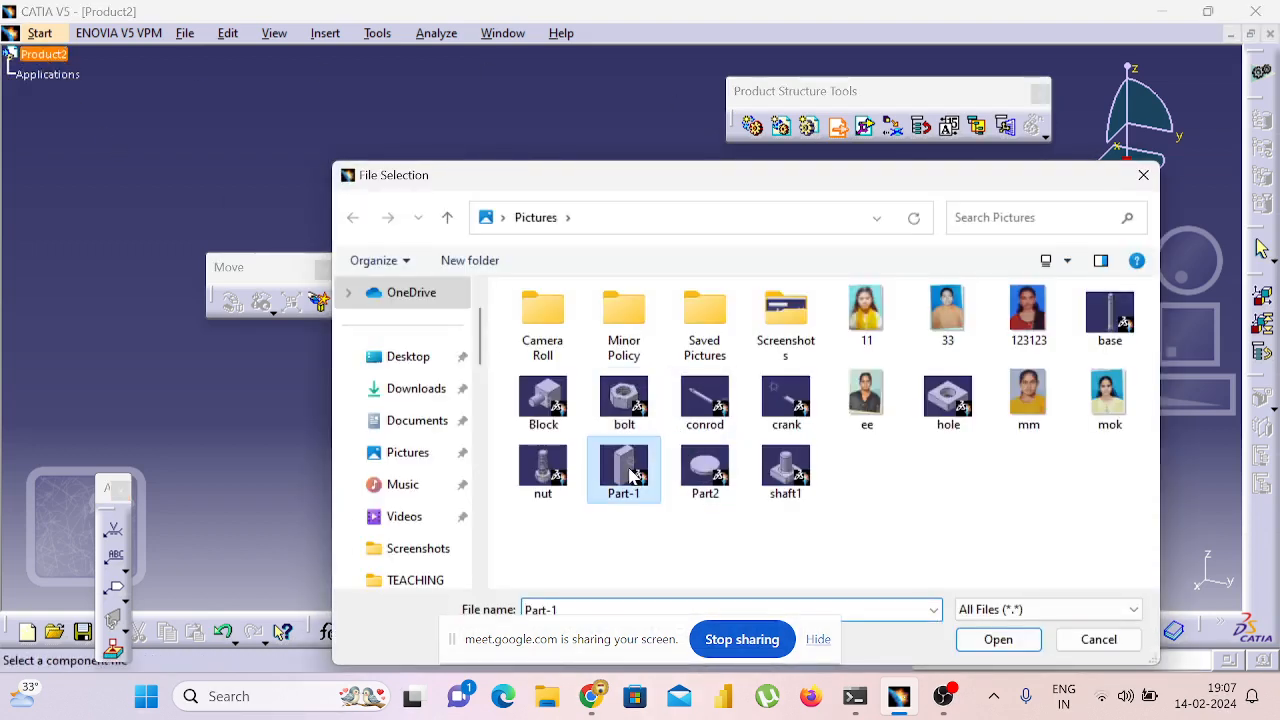
pyautogui.click(998, 639)
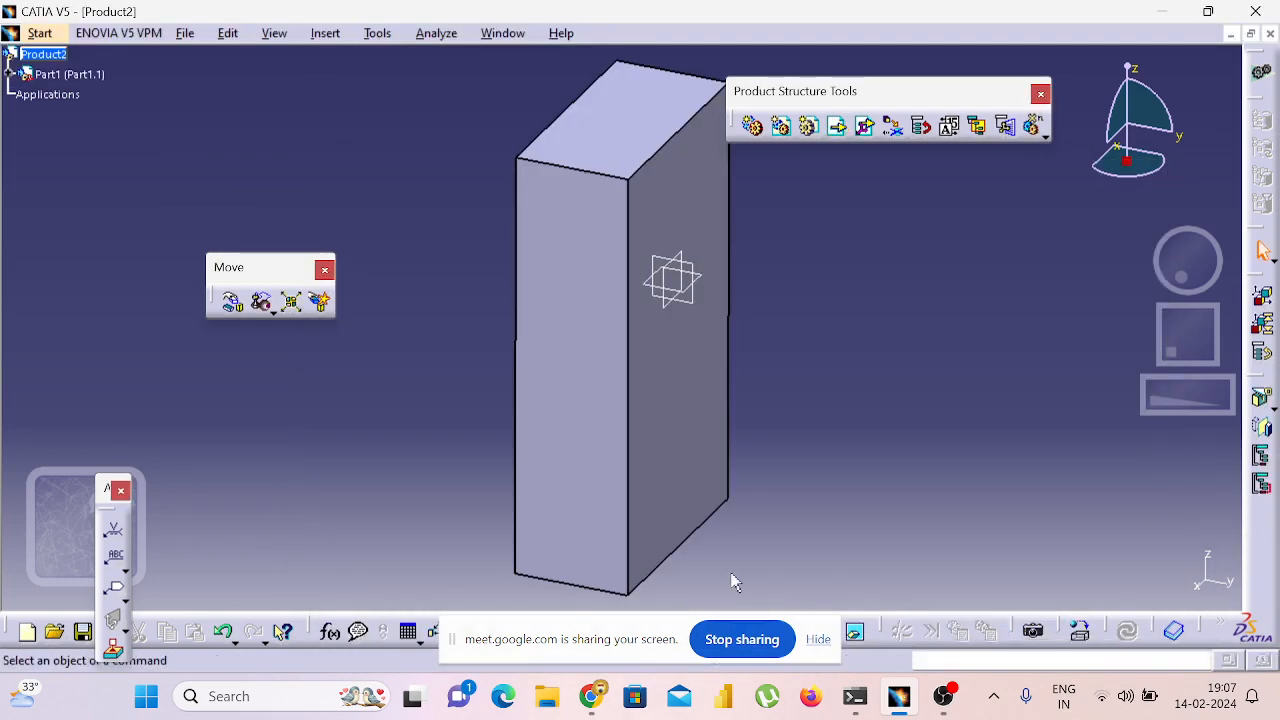
# Insert the saved Part2 file from the Pictures folder into Product2 as an existing component.
pyautogui.click(816, 642)
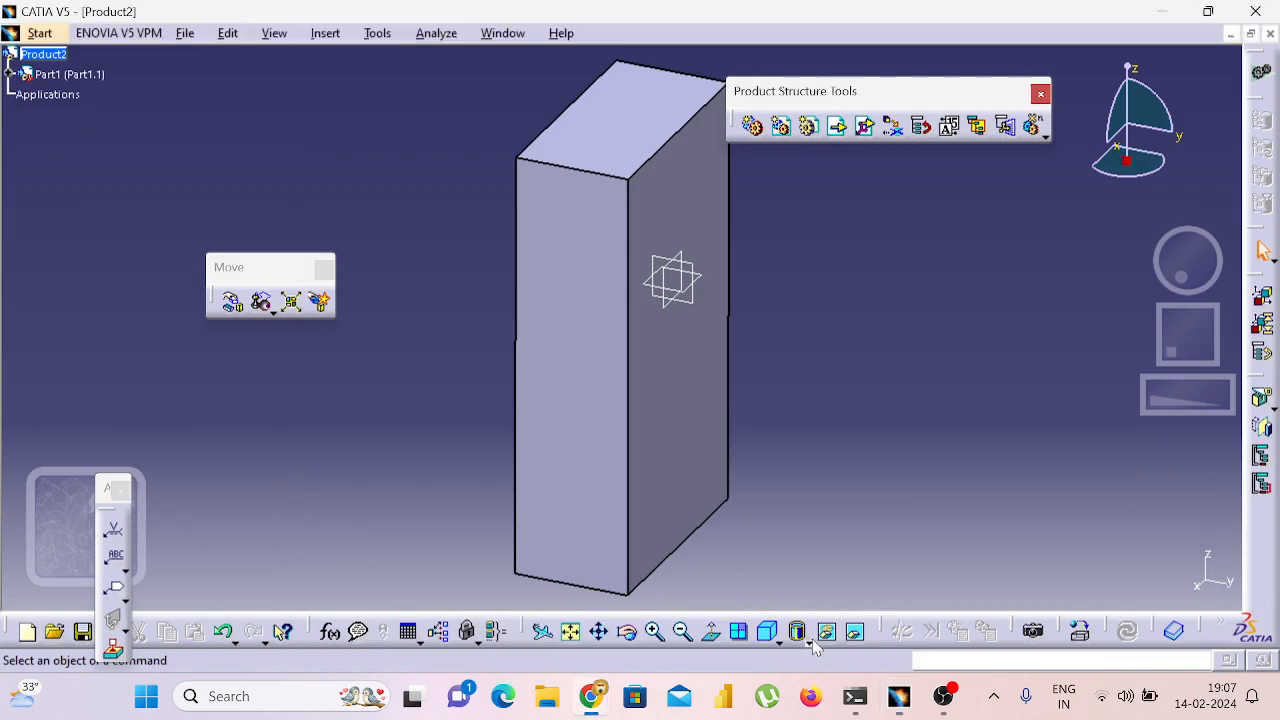
pyautogui.click(683, 632)
pyautogui.click(689, 635)
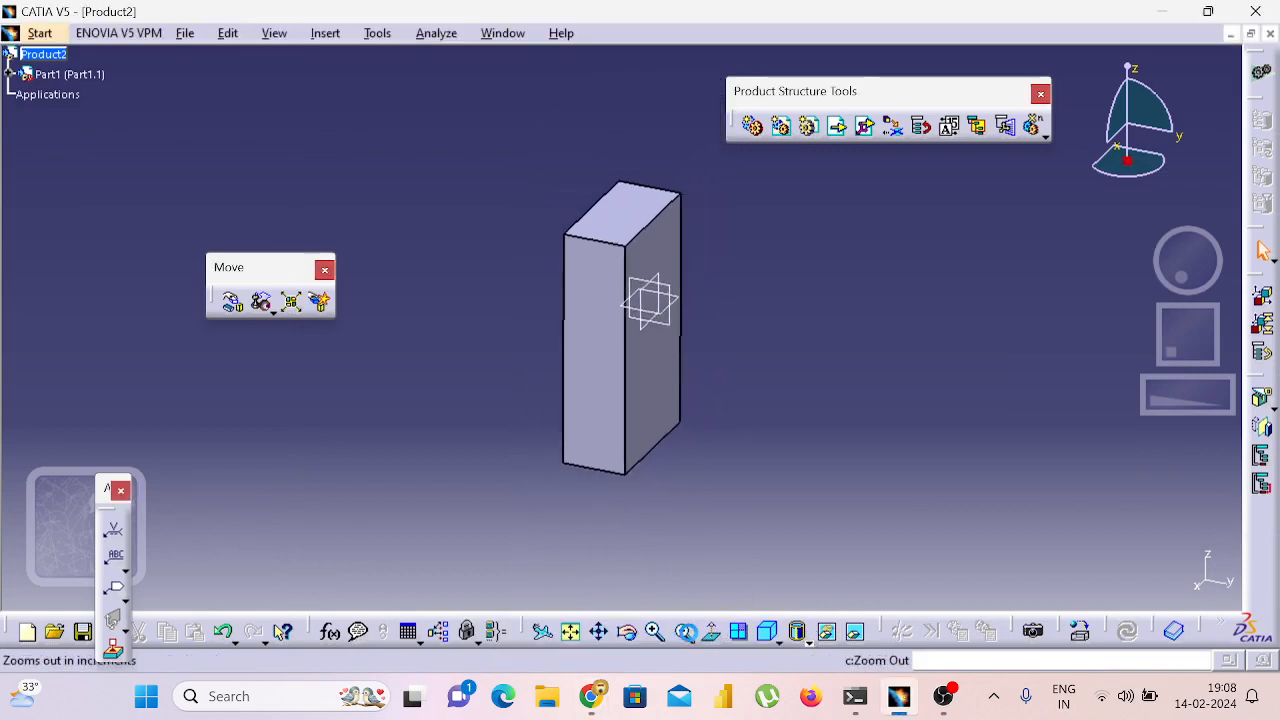
pyautogui.click(689, 635)
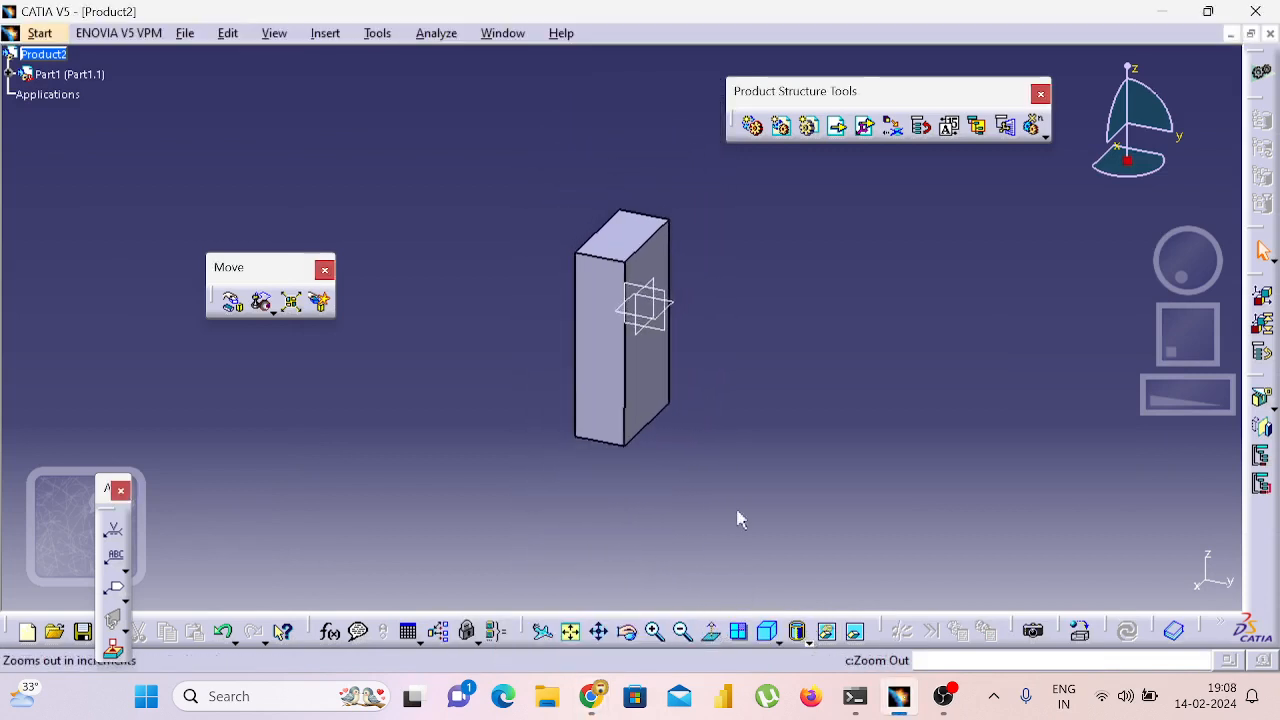
pyautogui.click(836, 128)
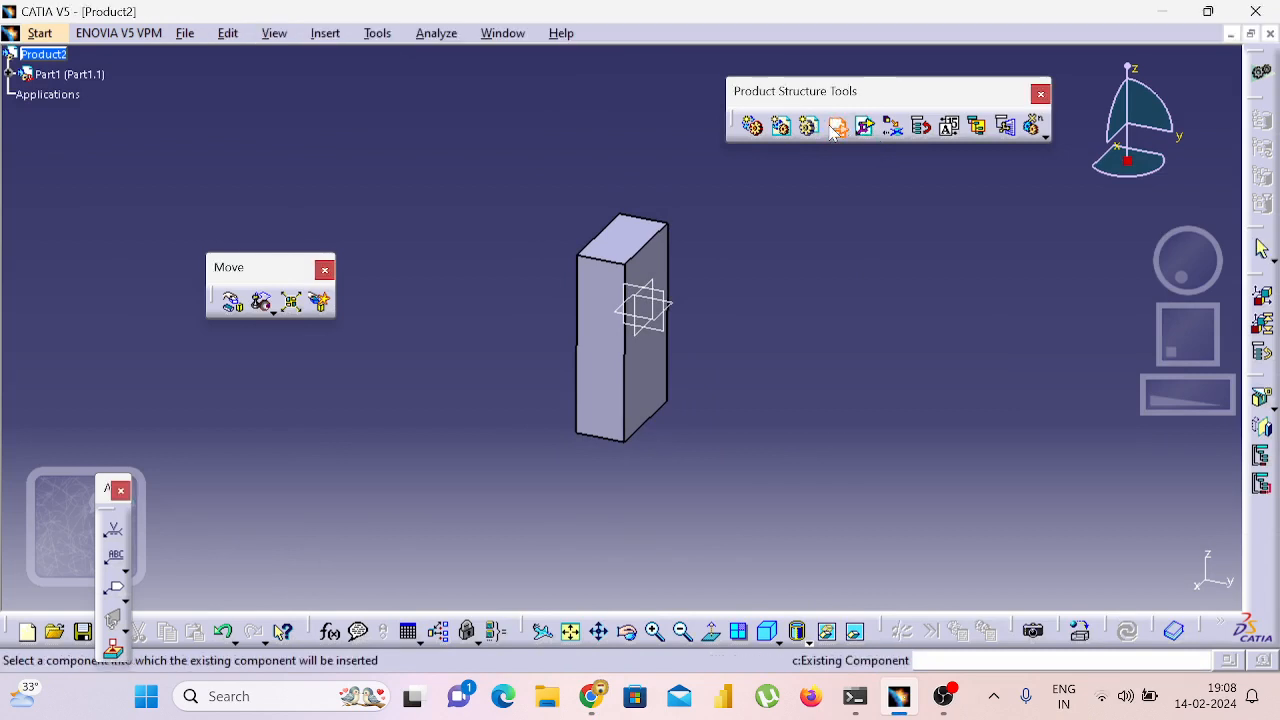
pyautogui.click(43, 54)
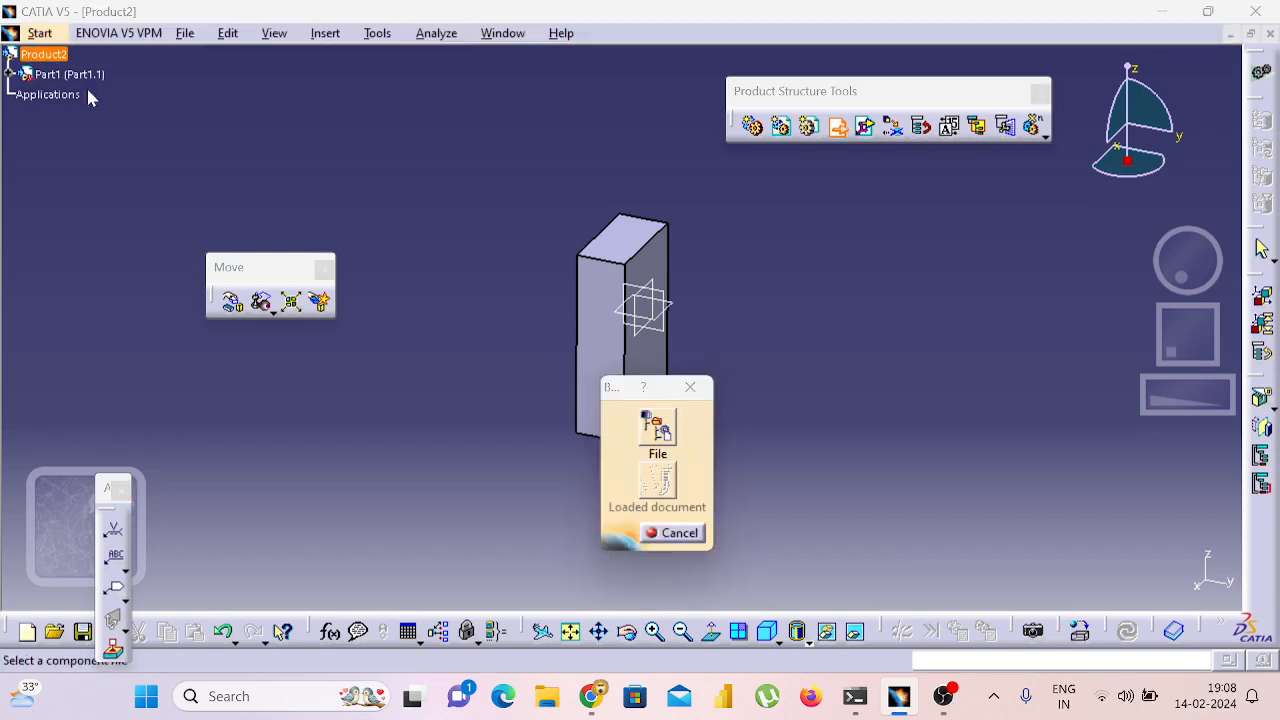
pyautogui.click(652, 420)
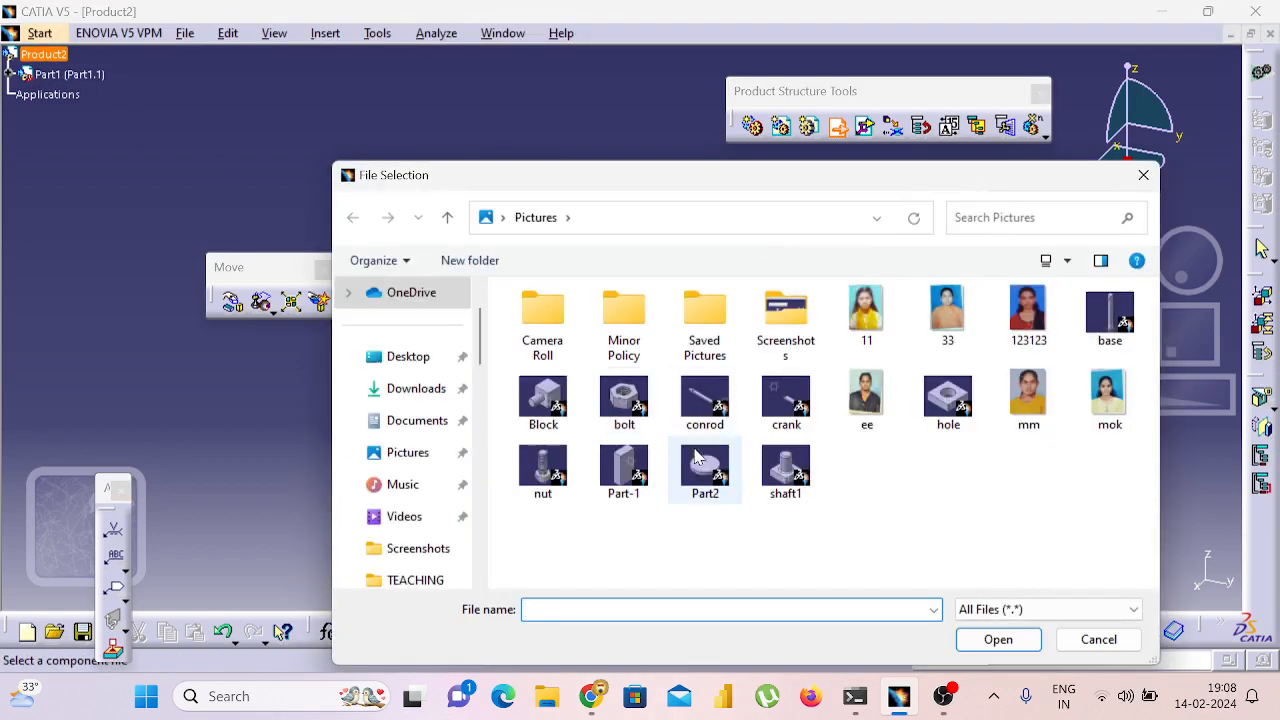
pyautogui.click(705, 462)
pyautogui.click(997, 641)
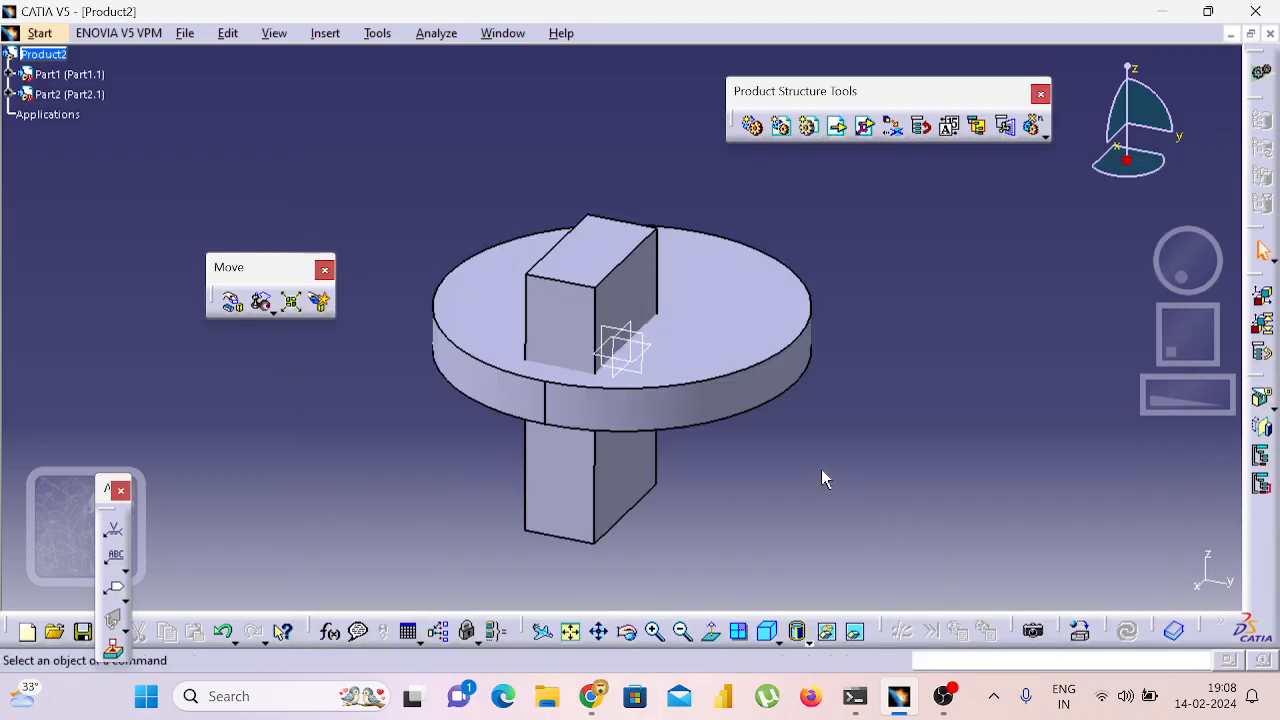
# Move the disc upward along the Z axis with Manipulation until it clears the top of the block.
pyautogui.click(231, 302)
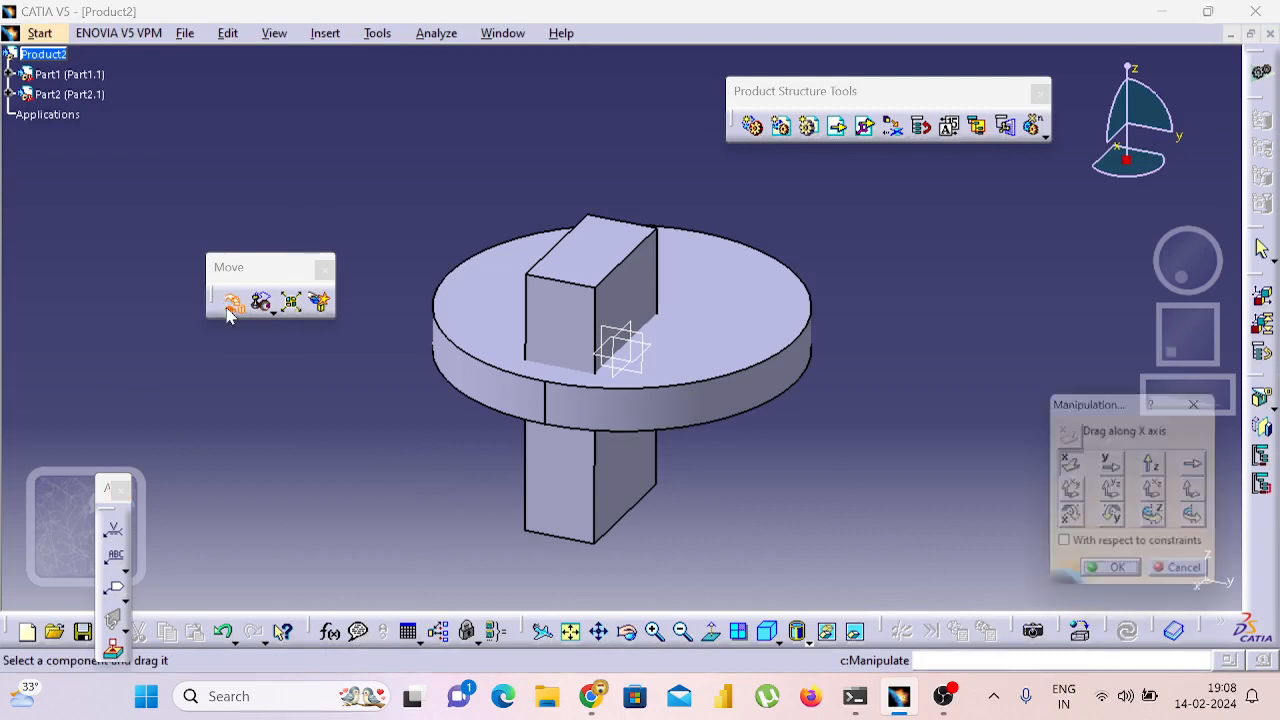
pyautogui.click(1161, 467)
pyautogui.moveTo(651, 374); pyautogui.dragTo(657, 191)
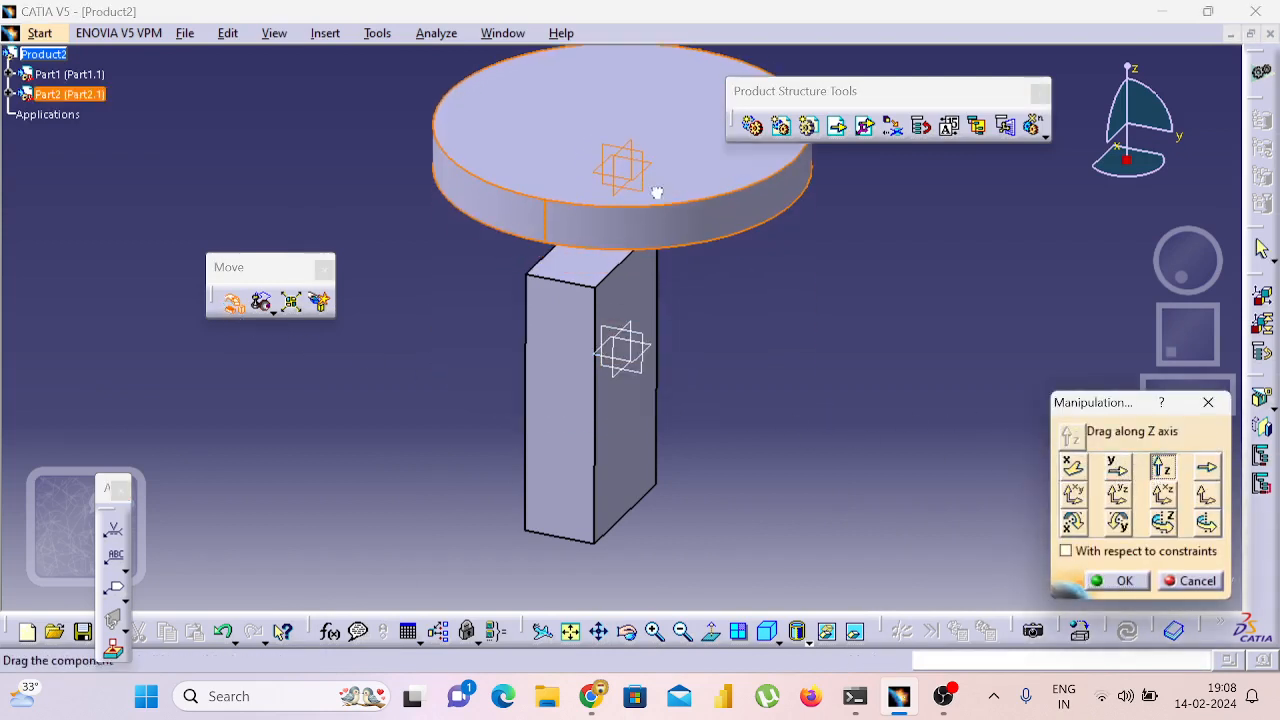
# Shift the block beneath the disc along the Y and X axes, and close the Manipulation tool.
pyautogui.moveTo(826, 361); pyautogui.dragTo(490, 152, button='middle')
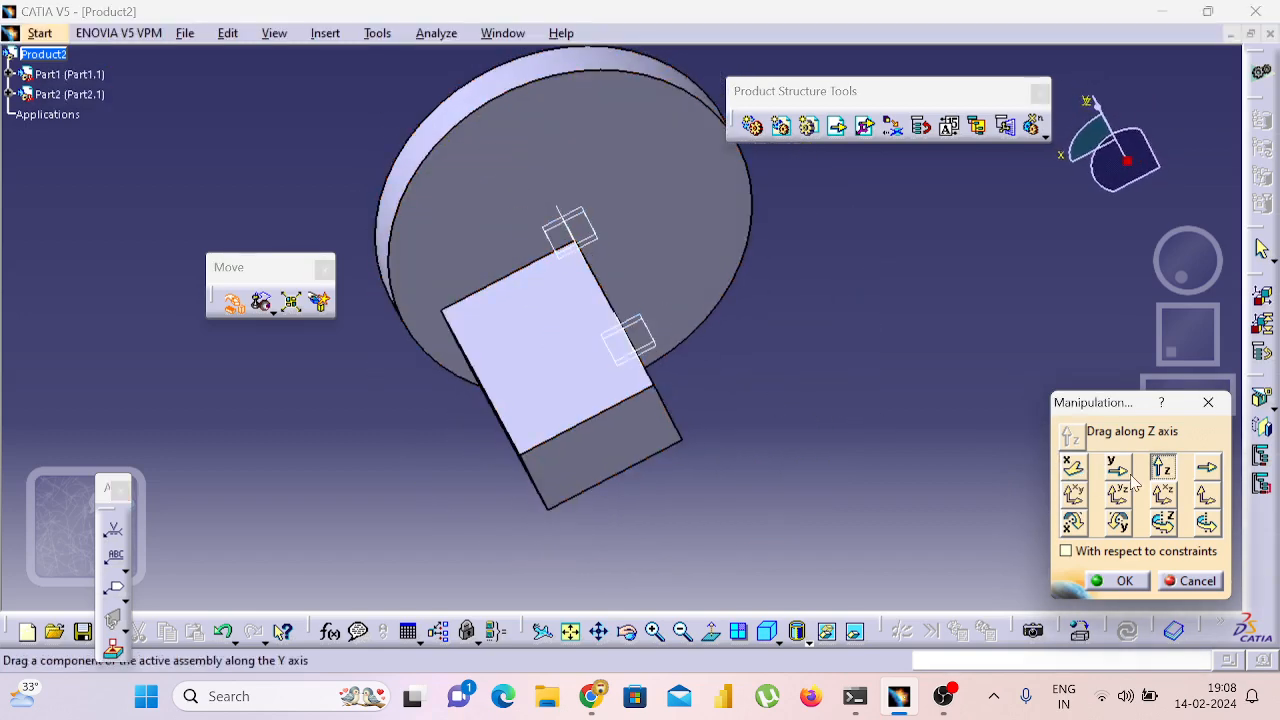
pyautogui.click(1117, 466)
pyautogui.moveTo(591, 394); pyautogui.dragTo(676, 323)
pyautogui.click(1072, 466)
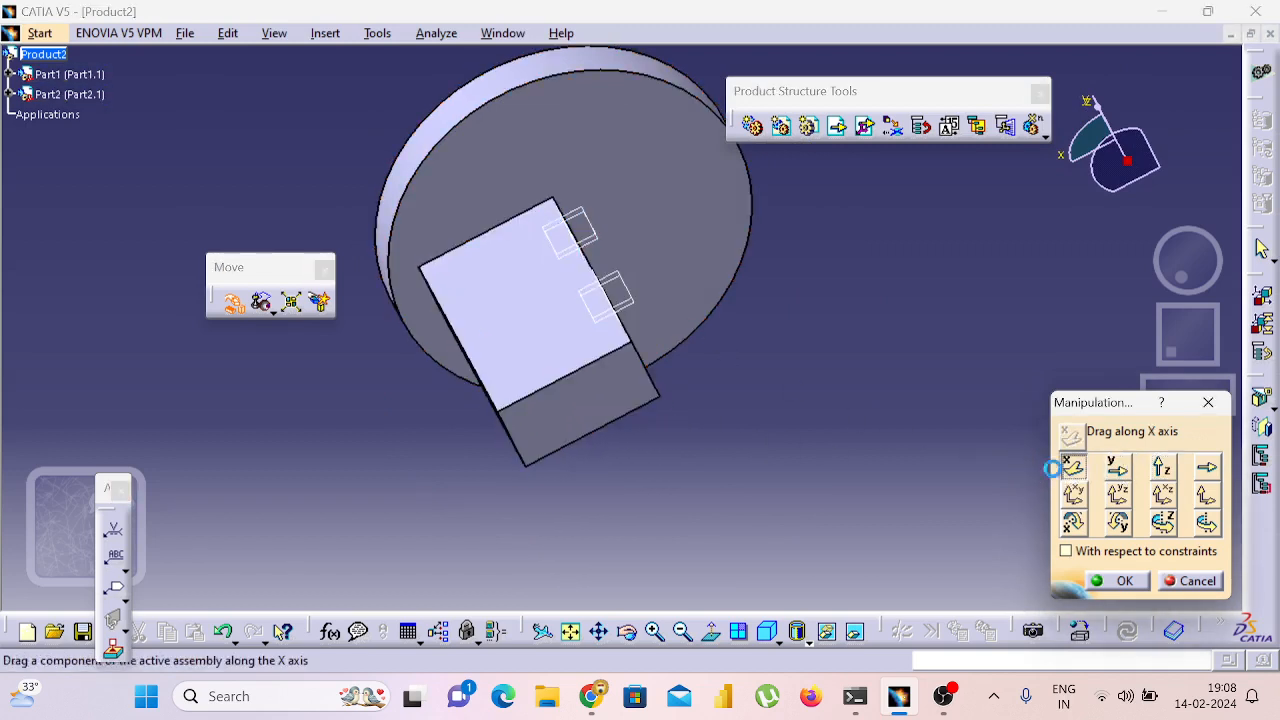
pyautogui.moveTo(600, 385); pyautogui.dragTo(661, 337)
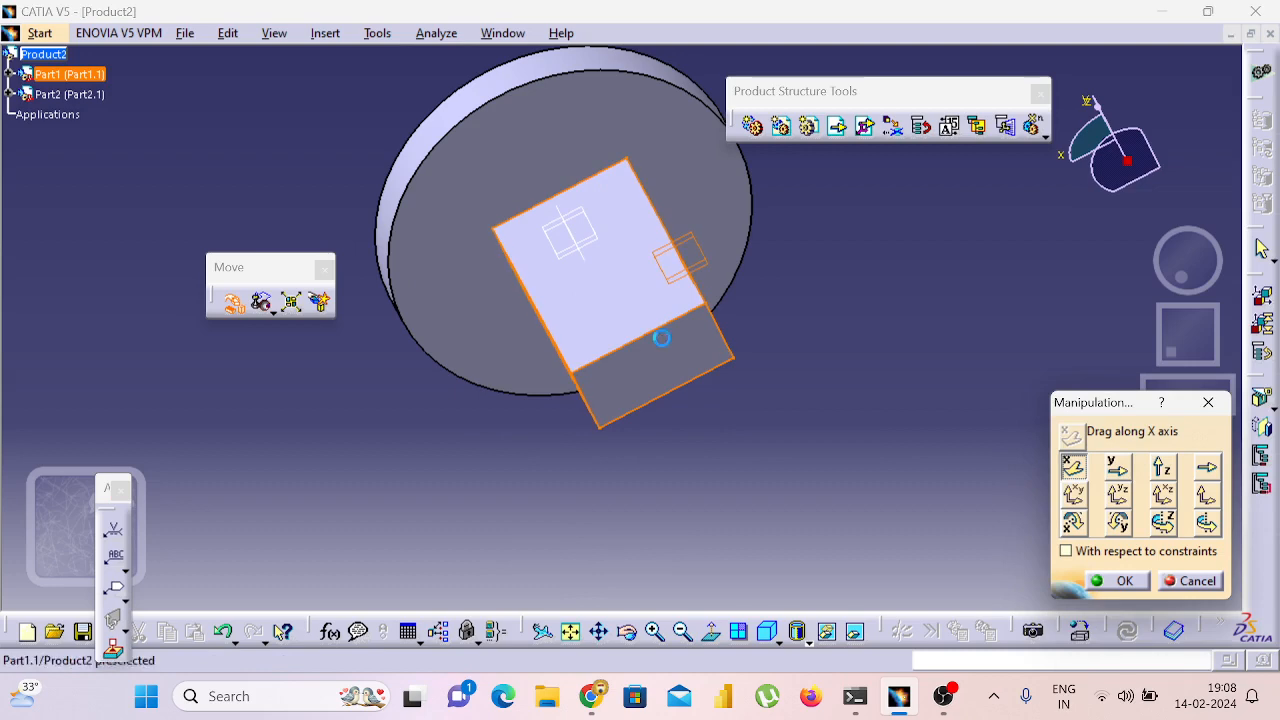
pyautogui.moveTo(809, 309); pyautogui.dragTo(840, 385, button='middle')
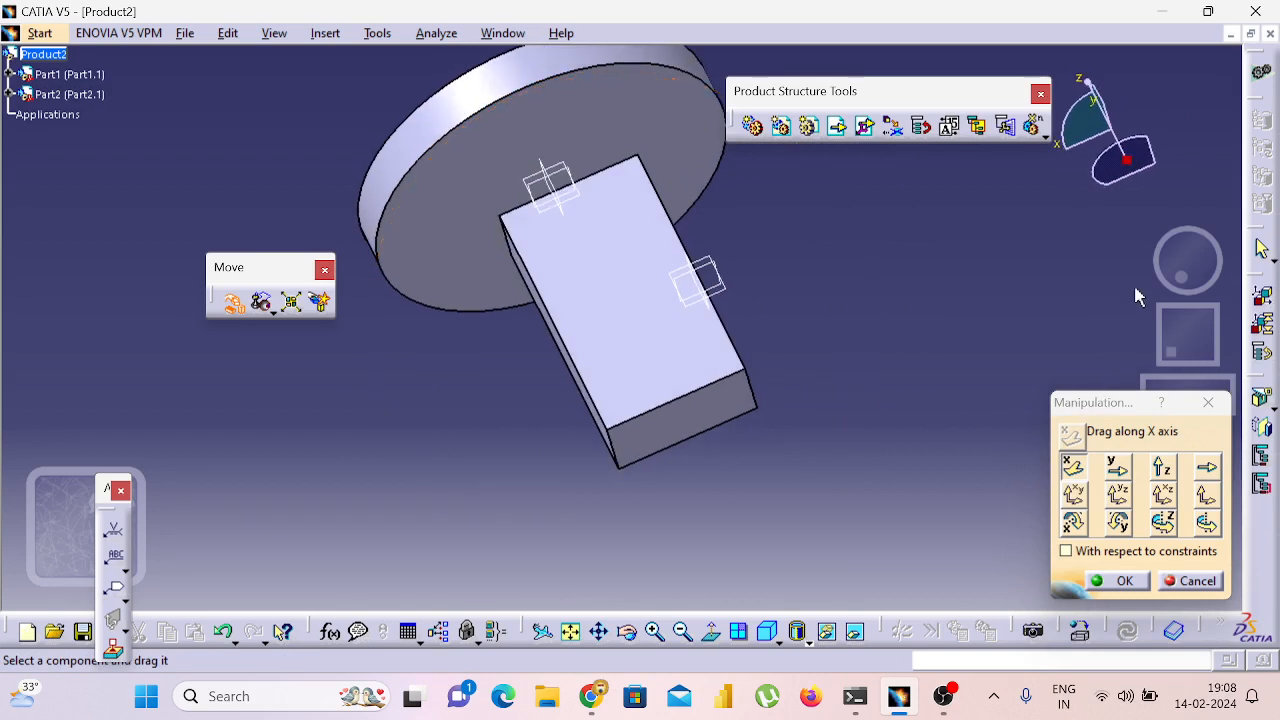
pyautogui.click(1208, 402)
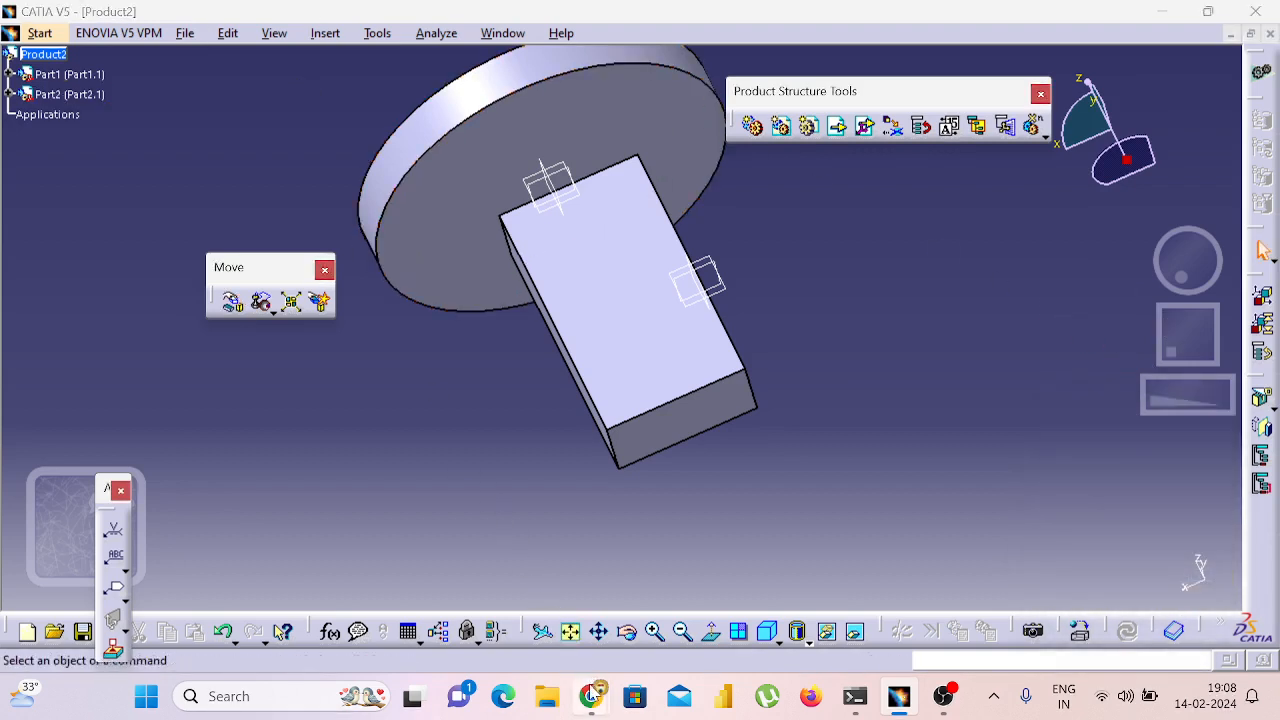
# Switch to the Google Meet call, admit all waiting participants, and return to CATIA.
pyautogui.moveTo(592, 693)
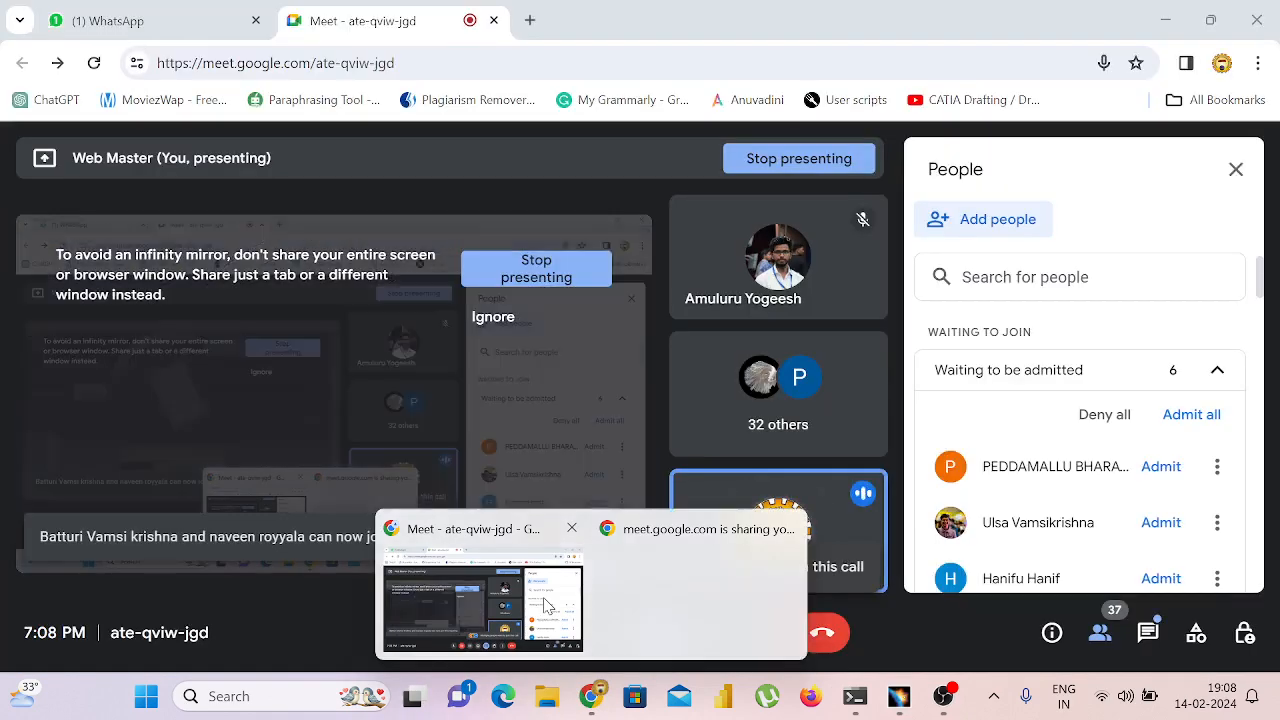
pyautogui.click(560, 627)
pyautogui.click(1192, 414)
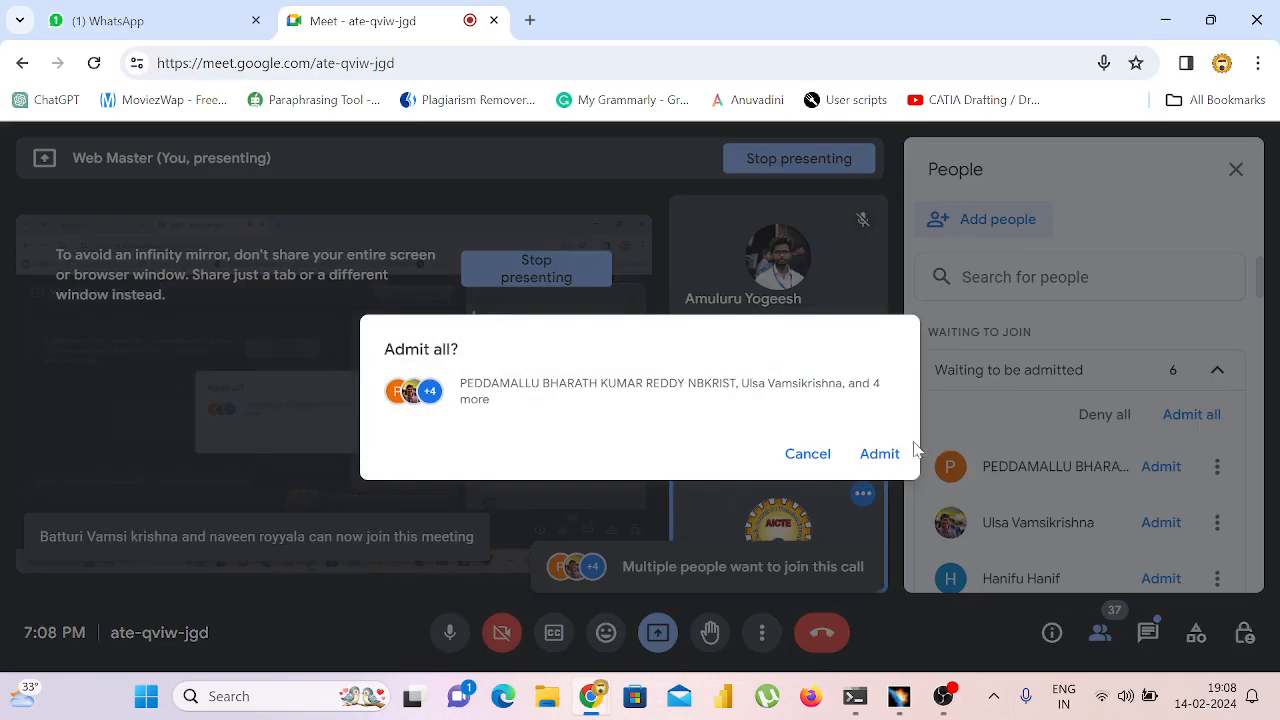
pyautogui.click(880, 455)
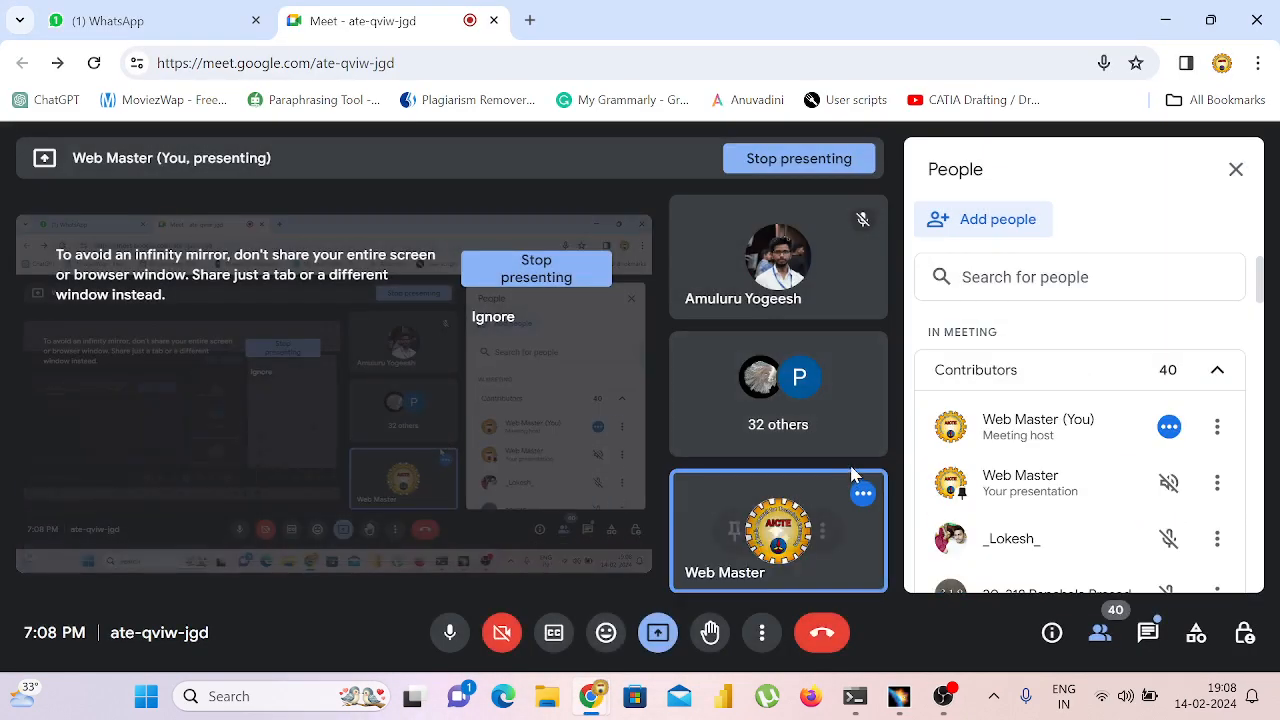
pyautogui.click(900, 697)
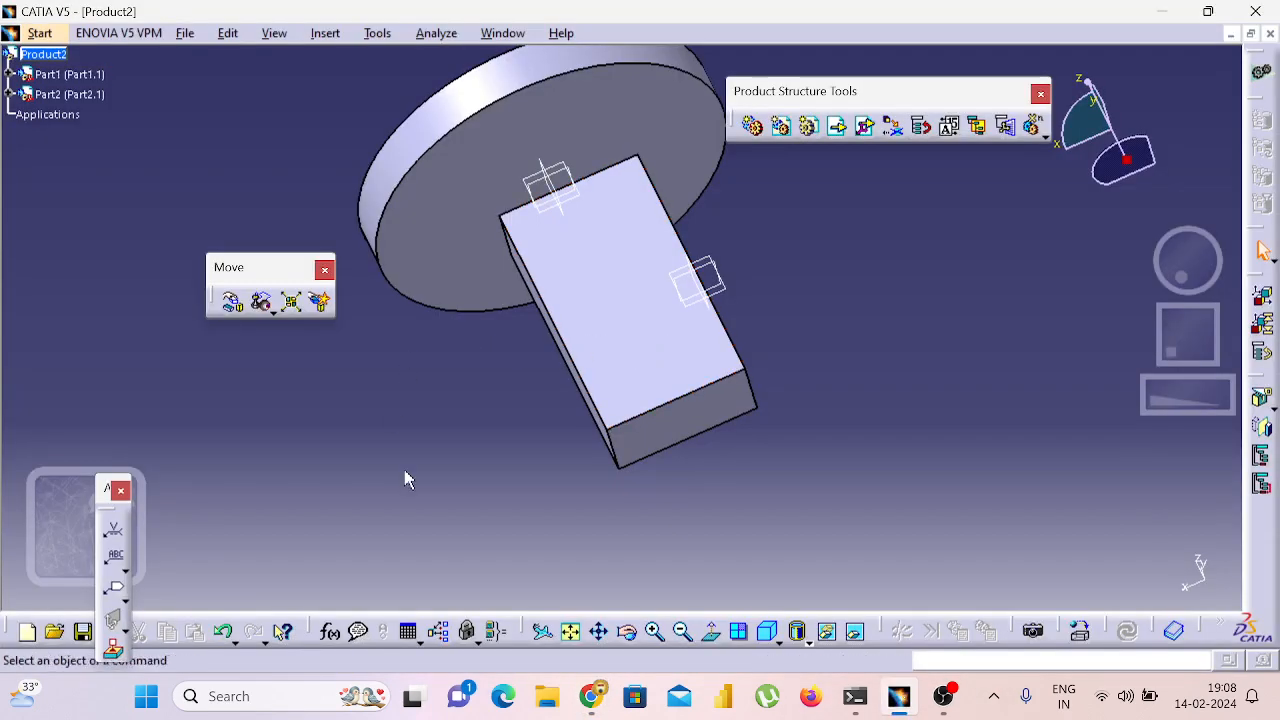
# Restore the contents and positions of all toolbars through the Customize settings, and close them.
pyautogui.click(377, 33)
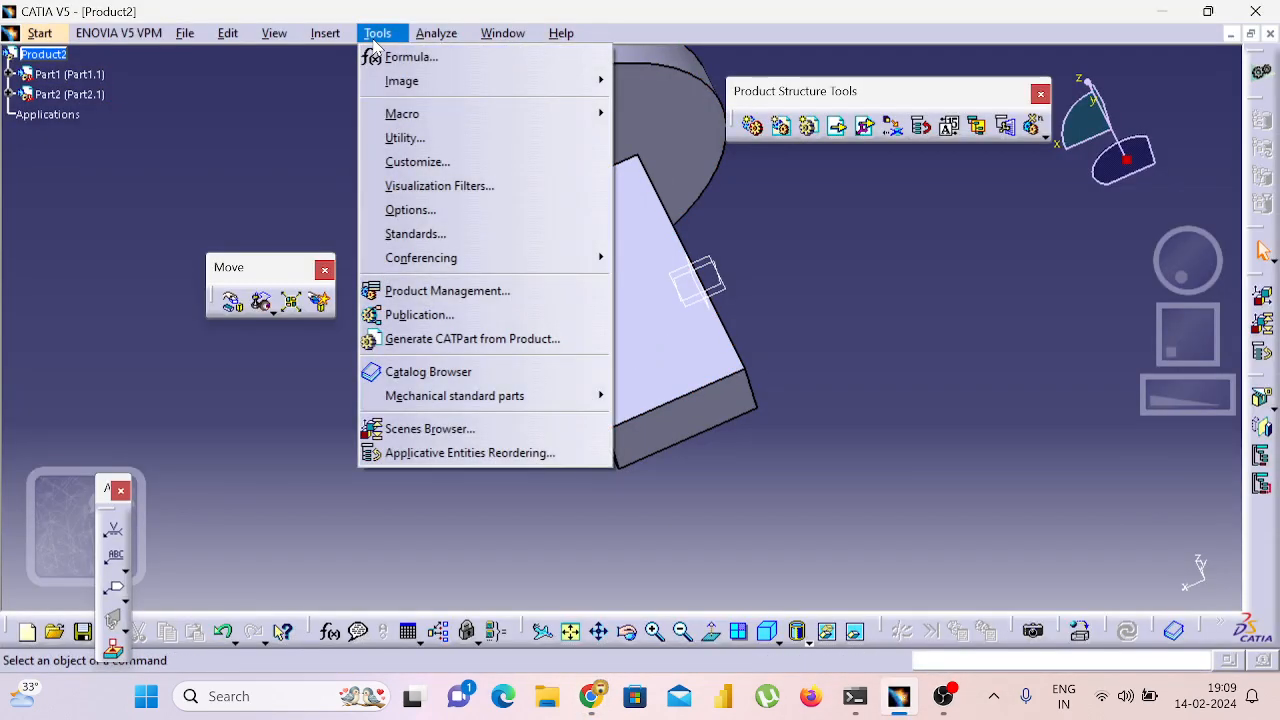
pyautogui.click(434, 162)
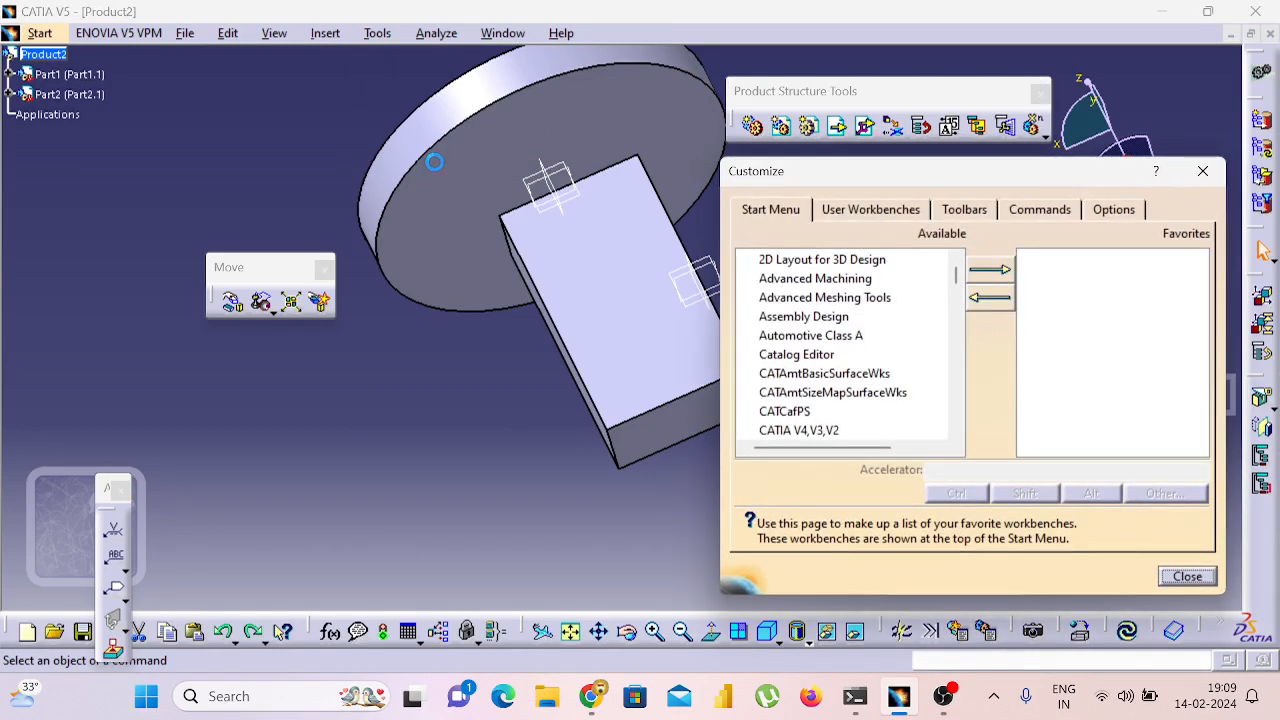
pyautogui.click(952, 210)
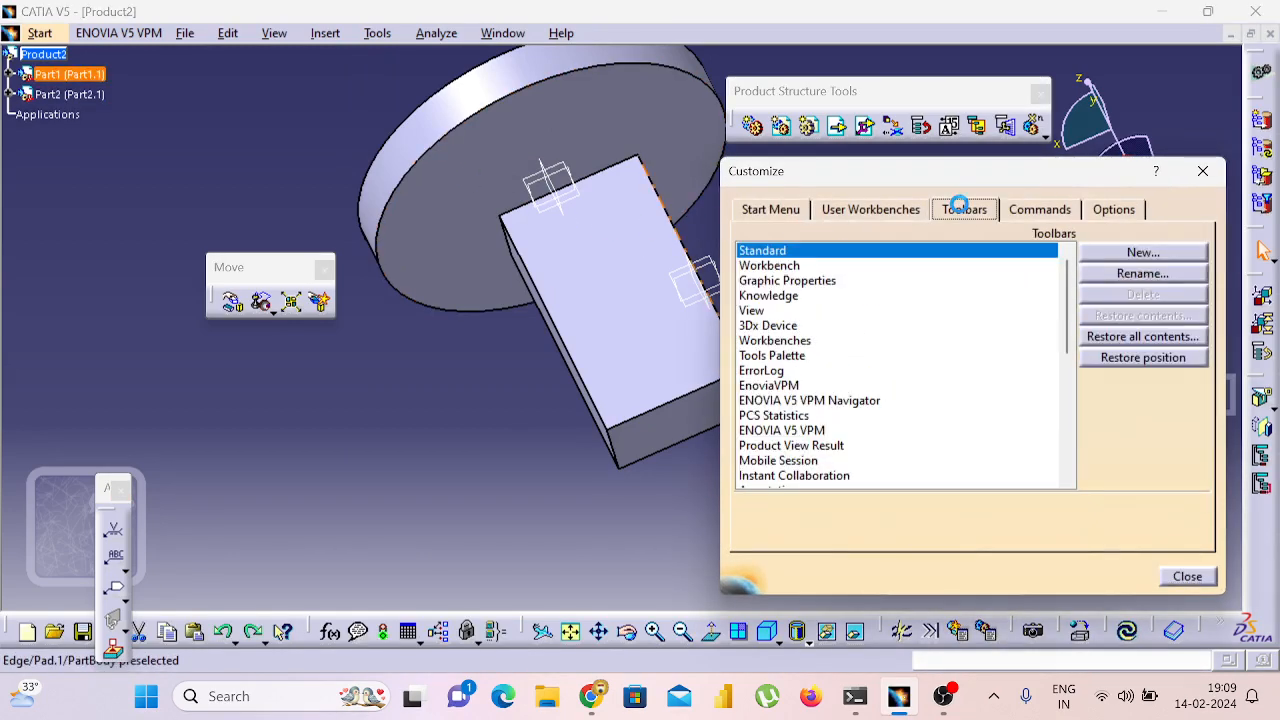
pyautogui.click(1135, 336)
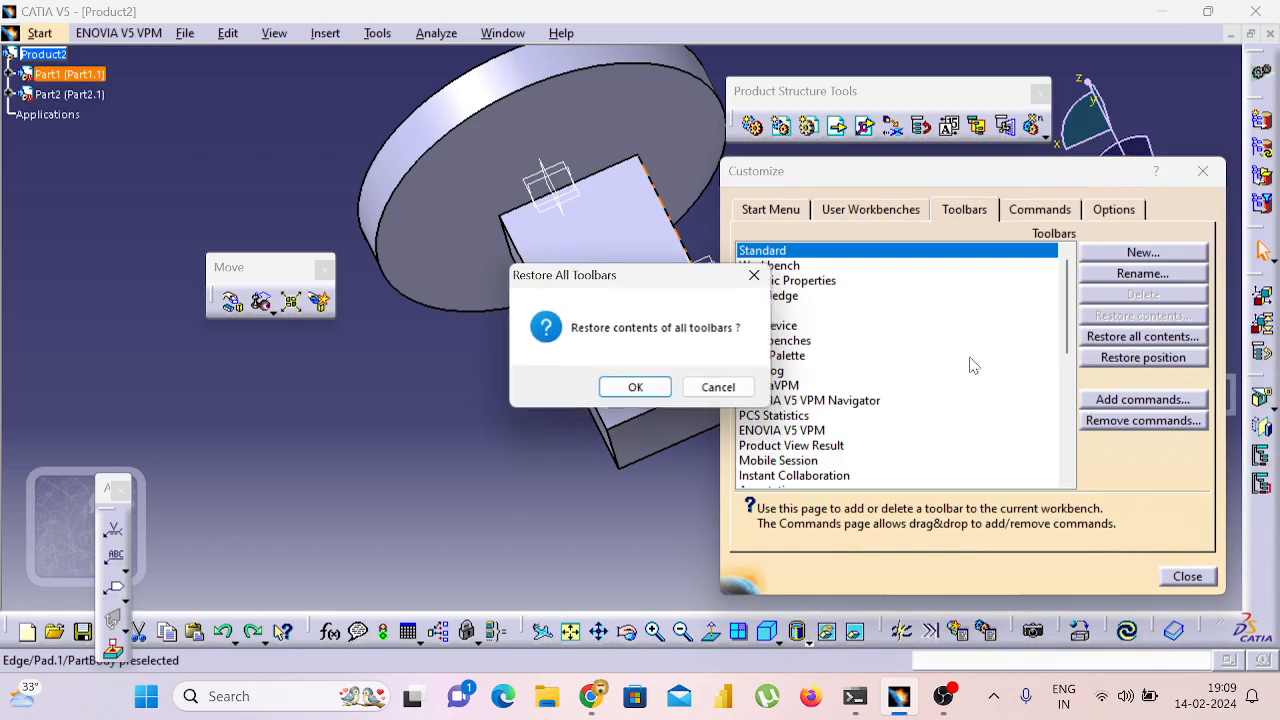
pyautogui.click(662, 388)
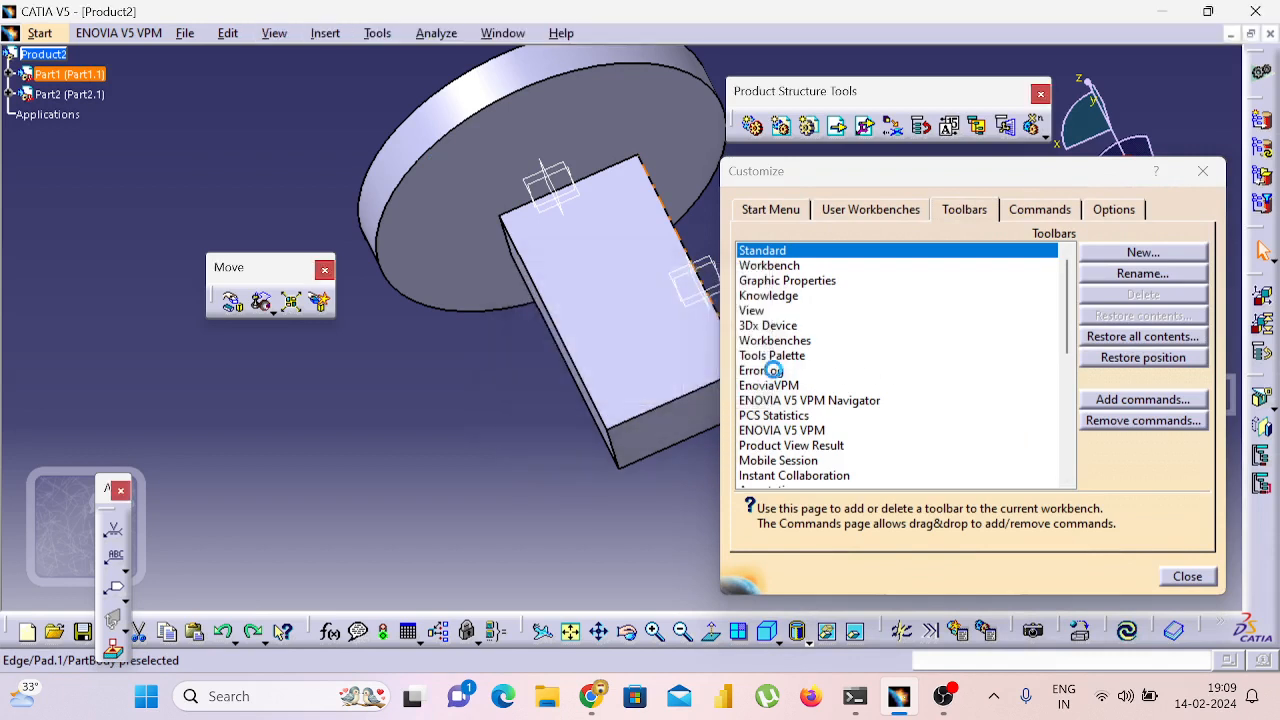
pyautogui.click(1125, 358)
pyautogui.click(652, 388)
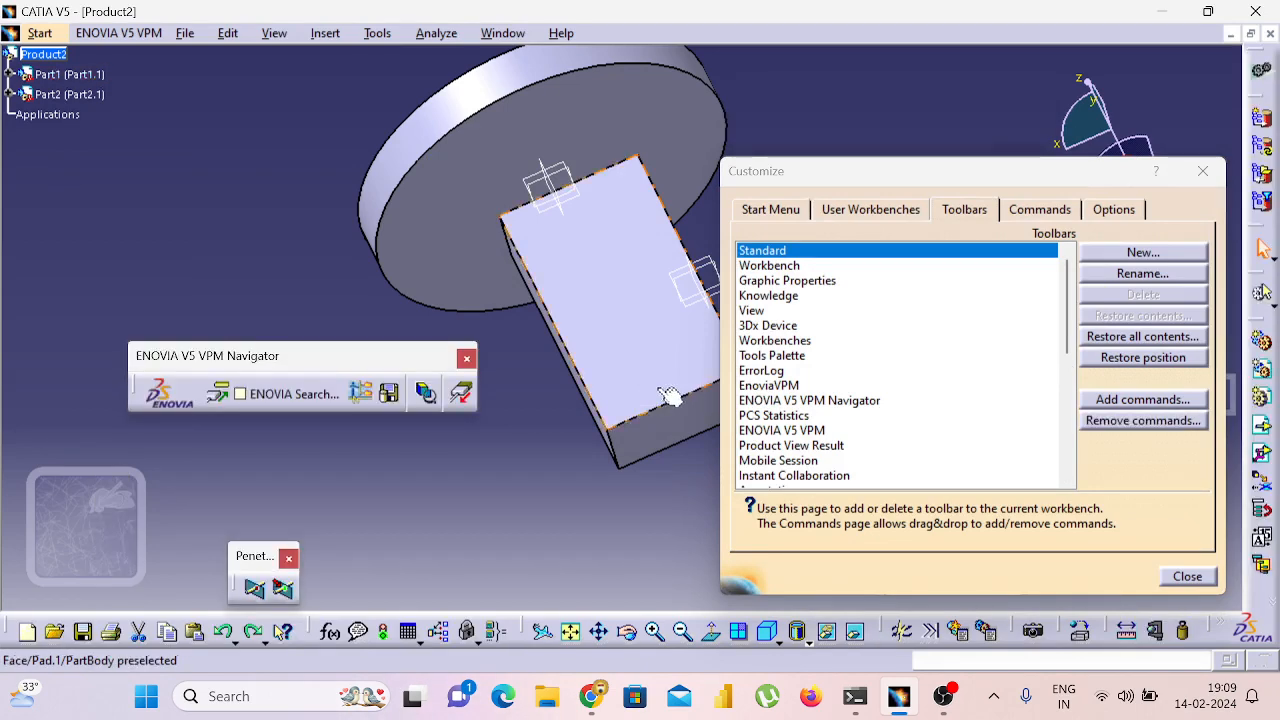
pyautogui.click(1203, 171)
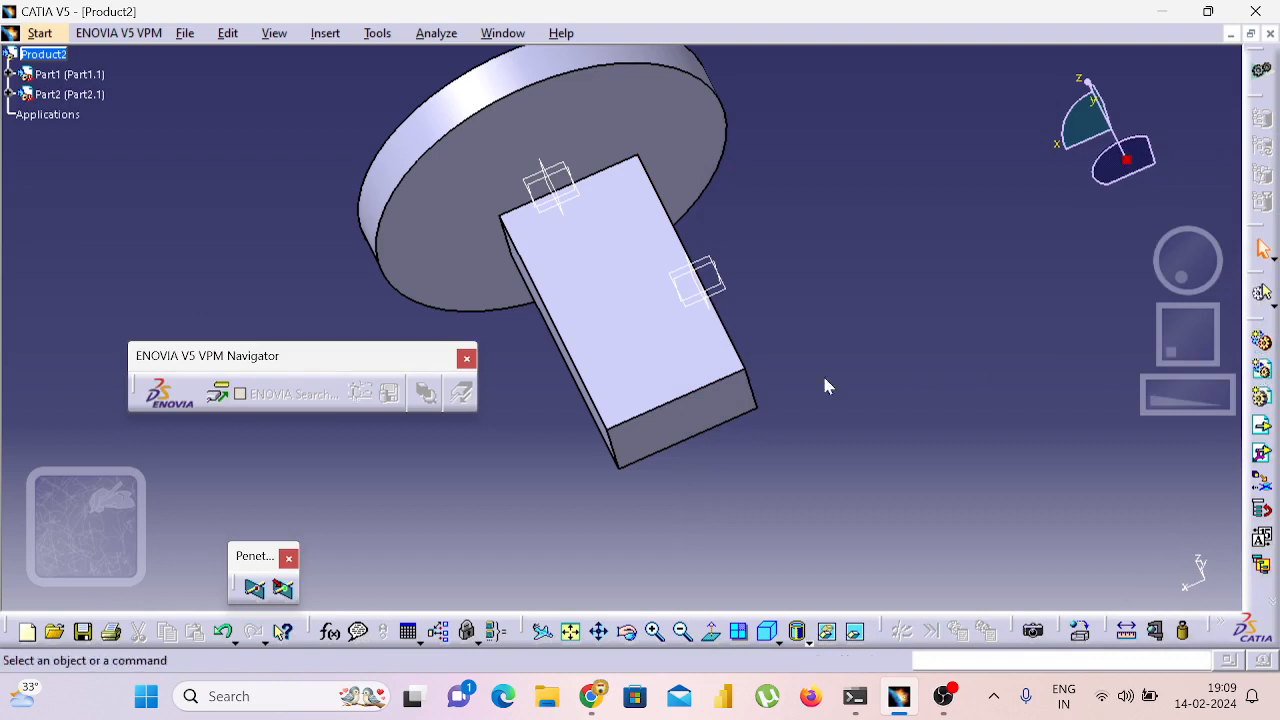
# Float the product structure, Move and adjacent three-icon toolbars beside the model, and close the ENOVIA V5 VPM Navigator toolbar.
pyautogui.moveTo(115, 311); pyautogui.dragTo(115, 311)
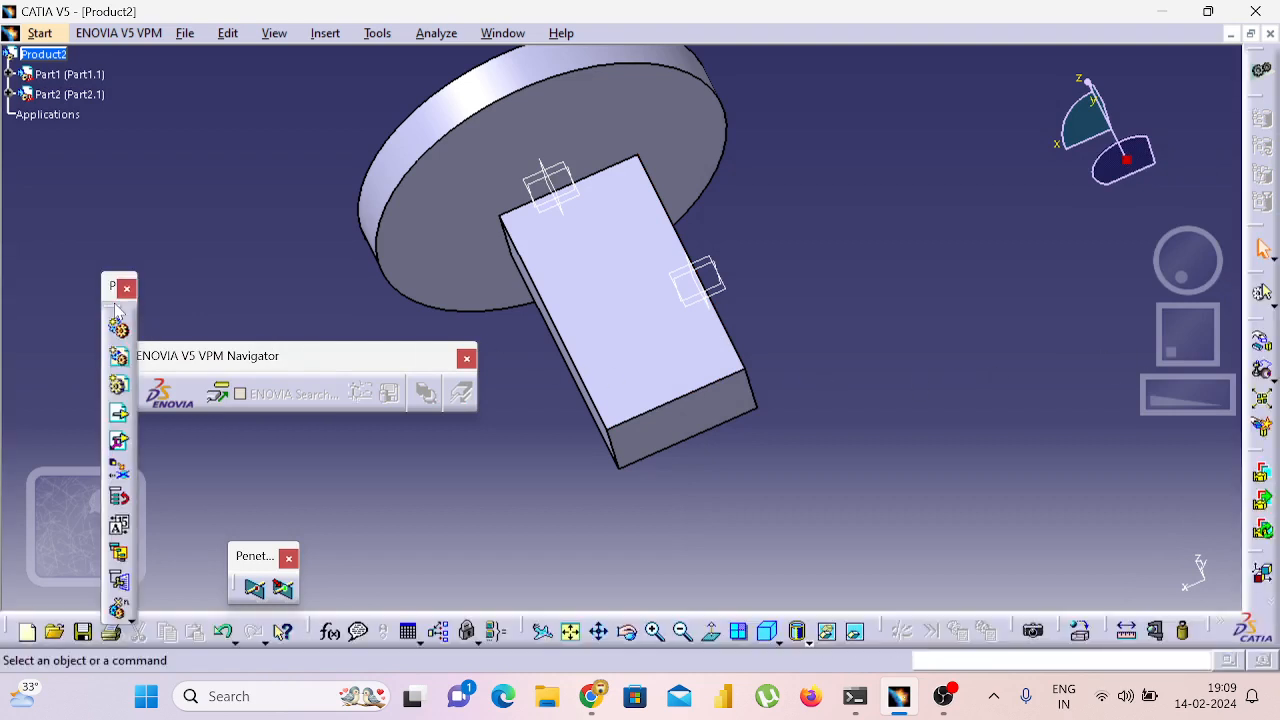
pyautogui.moveTo(96, 256); pyautogui.dragTo(98, 256)
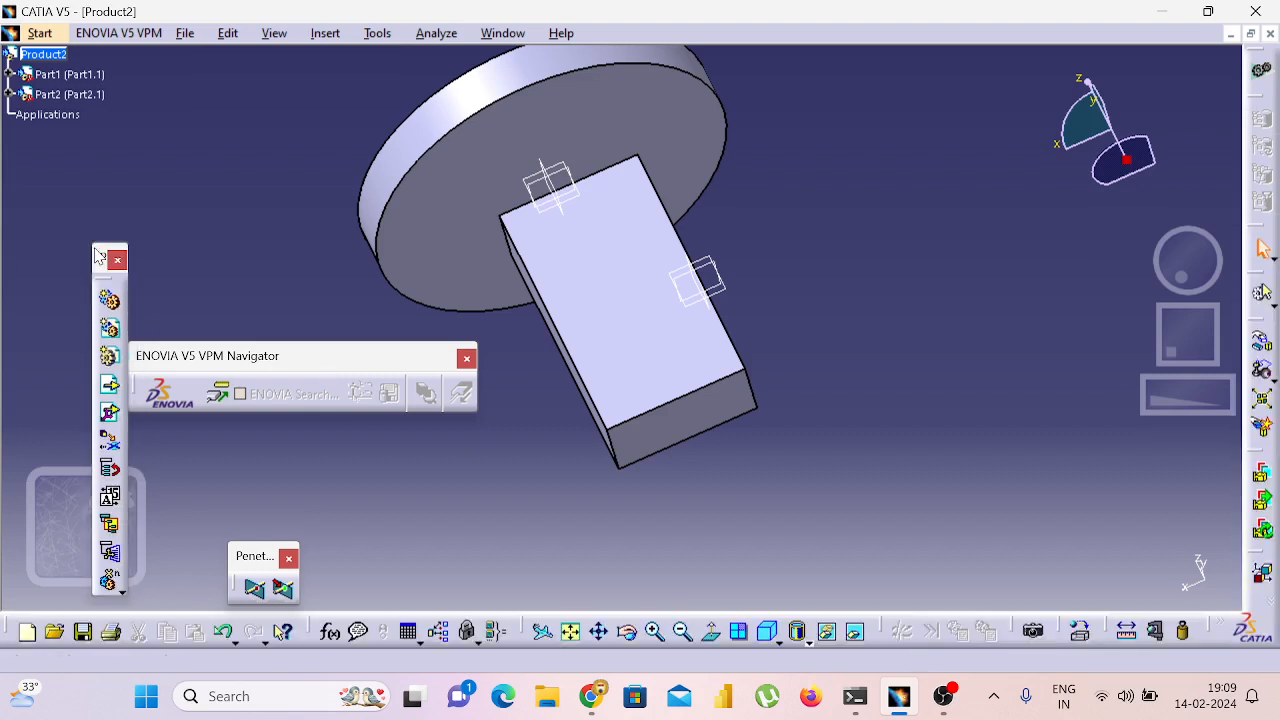
pyautogui.click(466, 360)
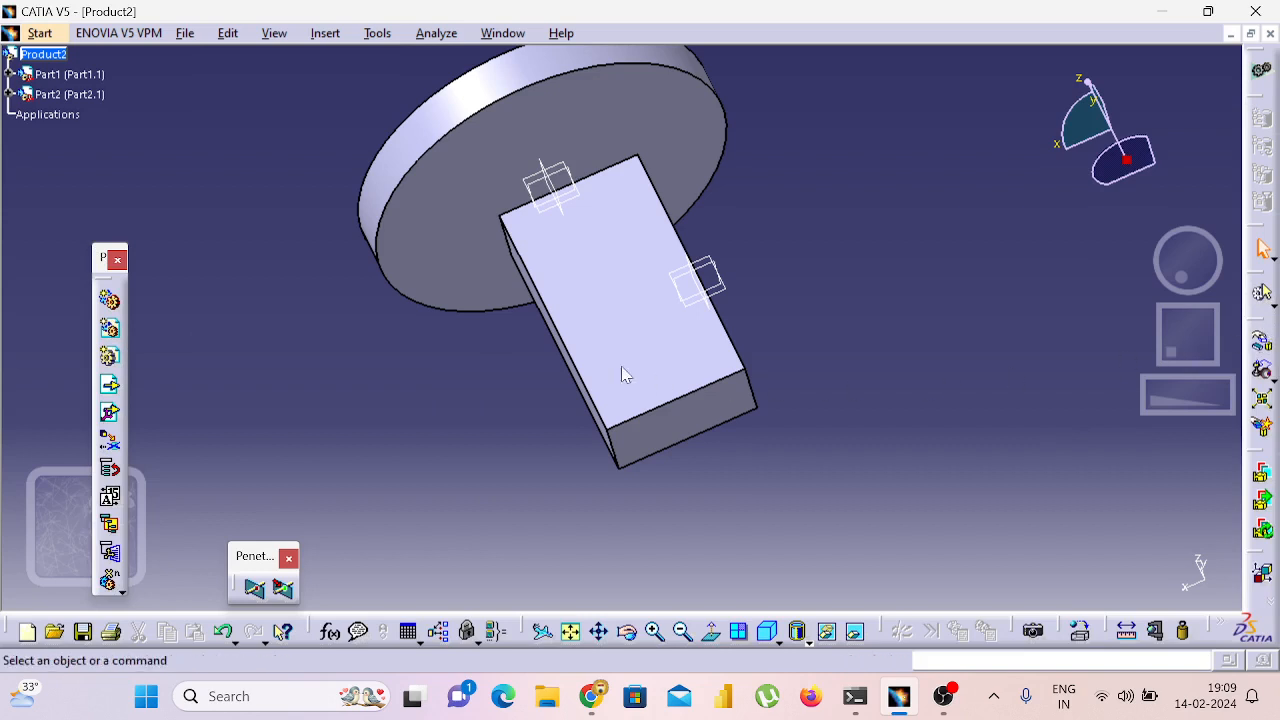
pyautogui.moveTo(381, 321); pyautogui.dragTo(381, 321)
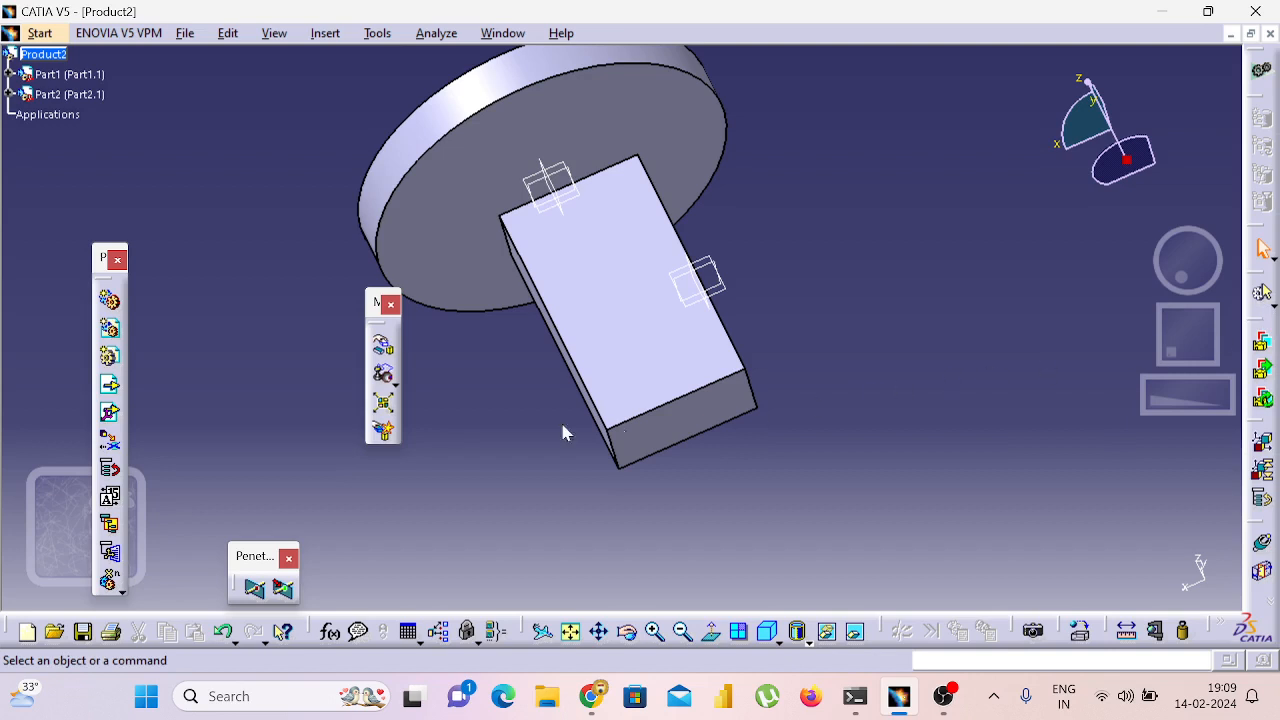
pyautogui.moveTo(373, 400); pyautogui.dragTo(373, 400)
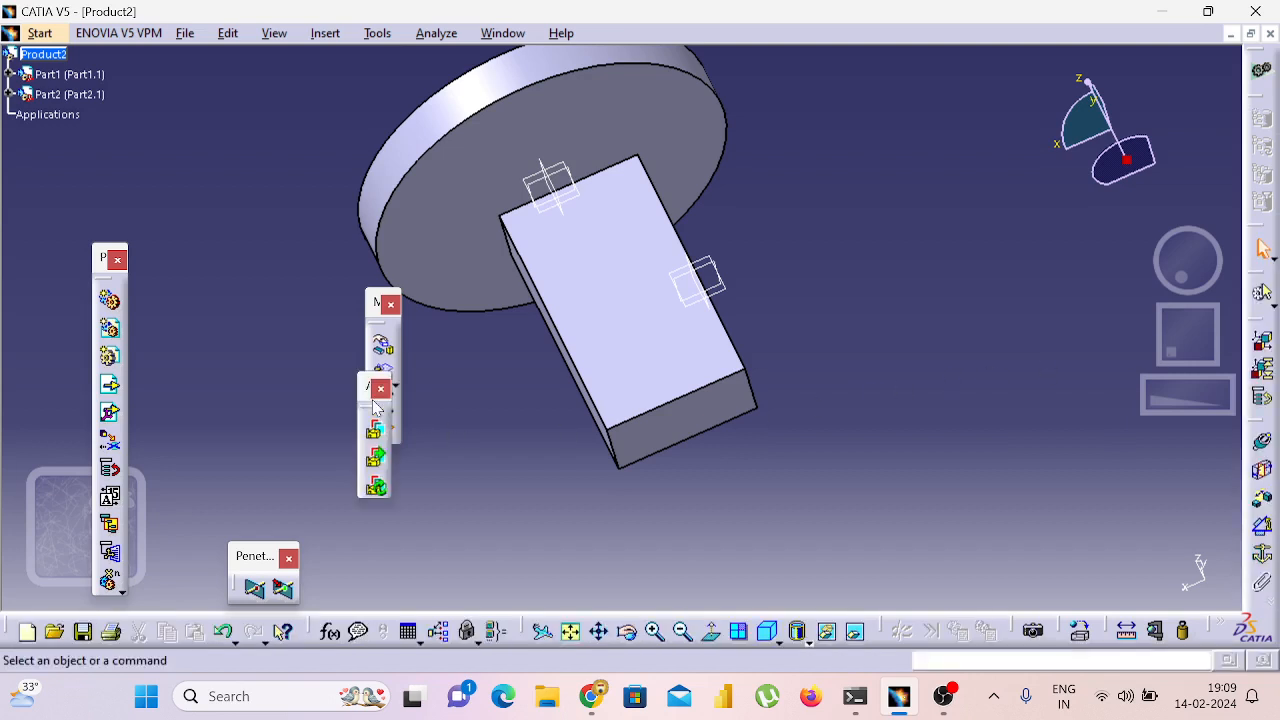
pyautogui.moveTo(294, 393); pyautogui.dragTo(294, 393)
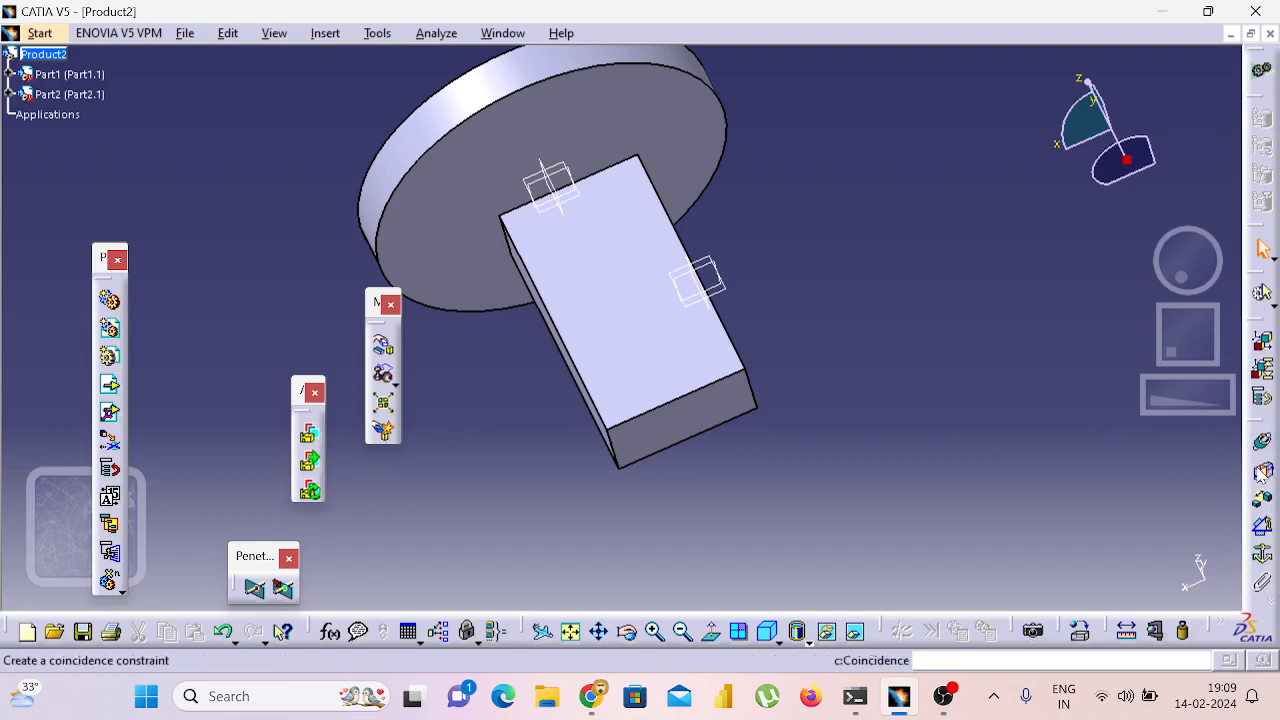
# Add a contact constraint between the disc's flat face and the block's facing end, and update the assembly.
pyautogui.click(1262, 472)
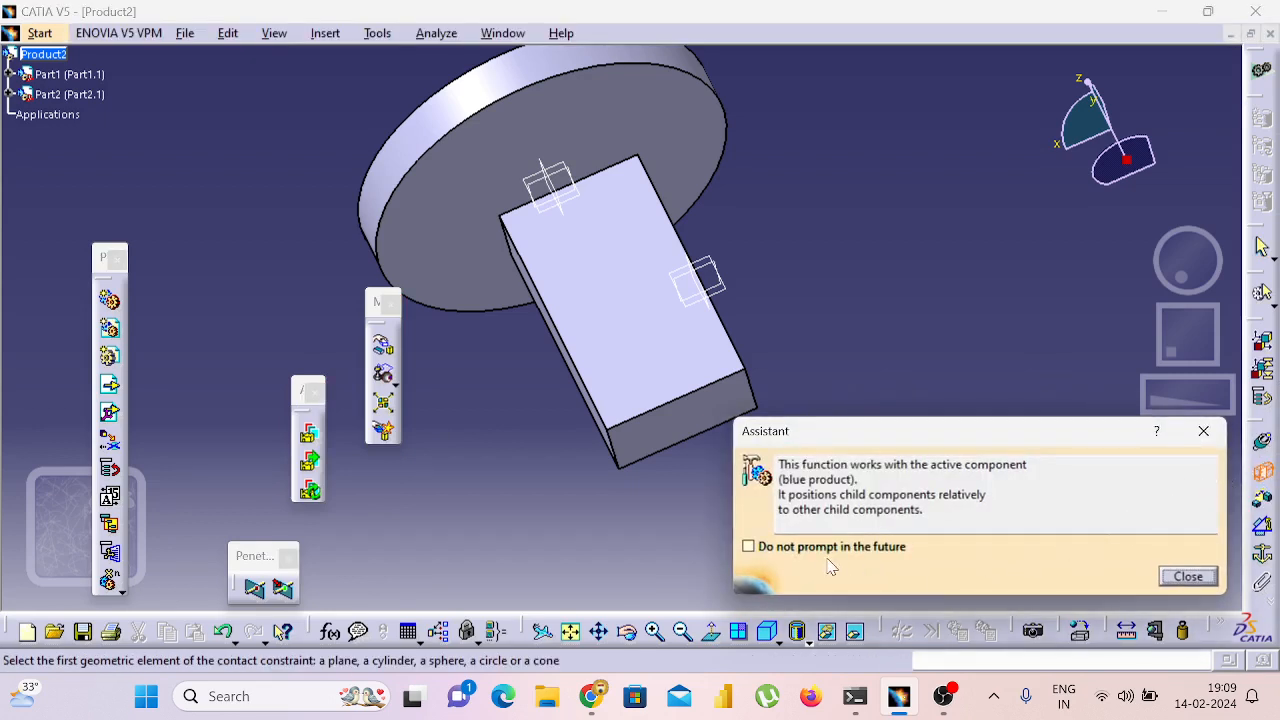
pyautogui.click(837, 557)
pyautogui.click(1182, 575)
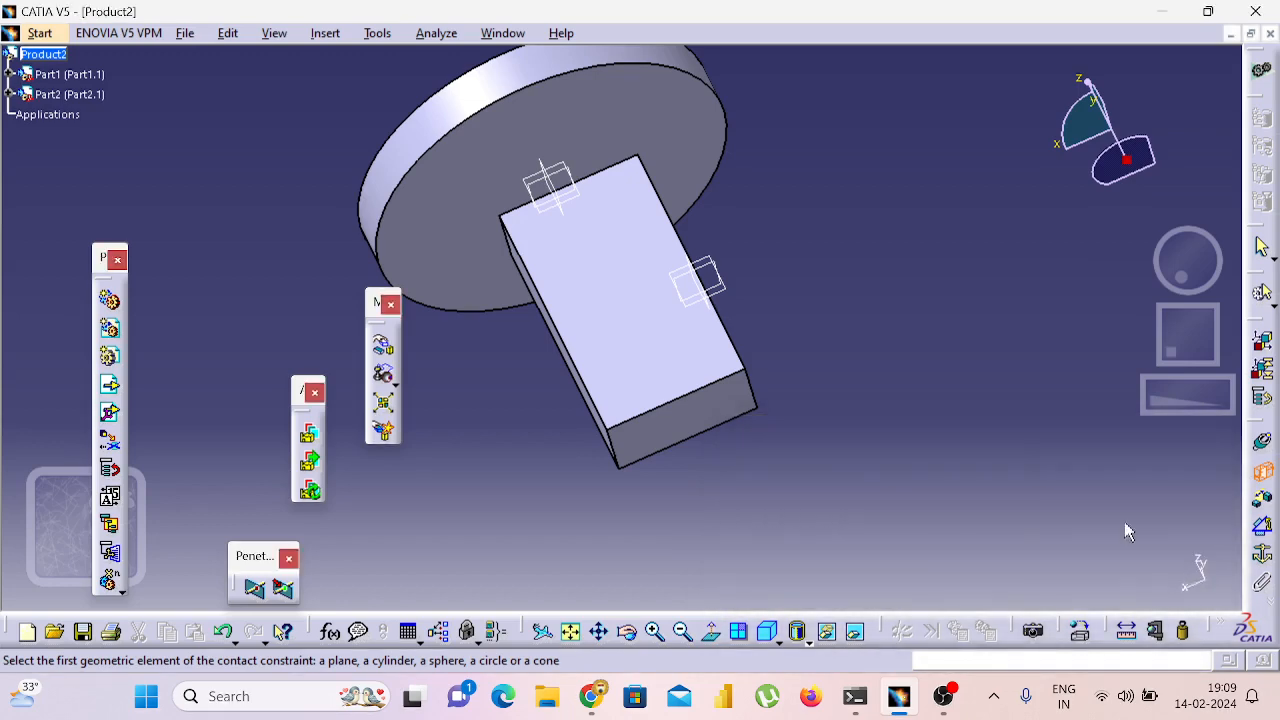
pyautogui.moveTo(1020, 451); pyautogui.dragTo(663, 394, button='middle')
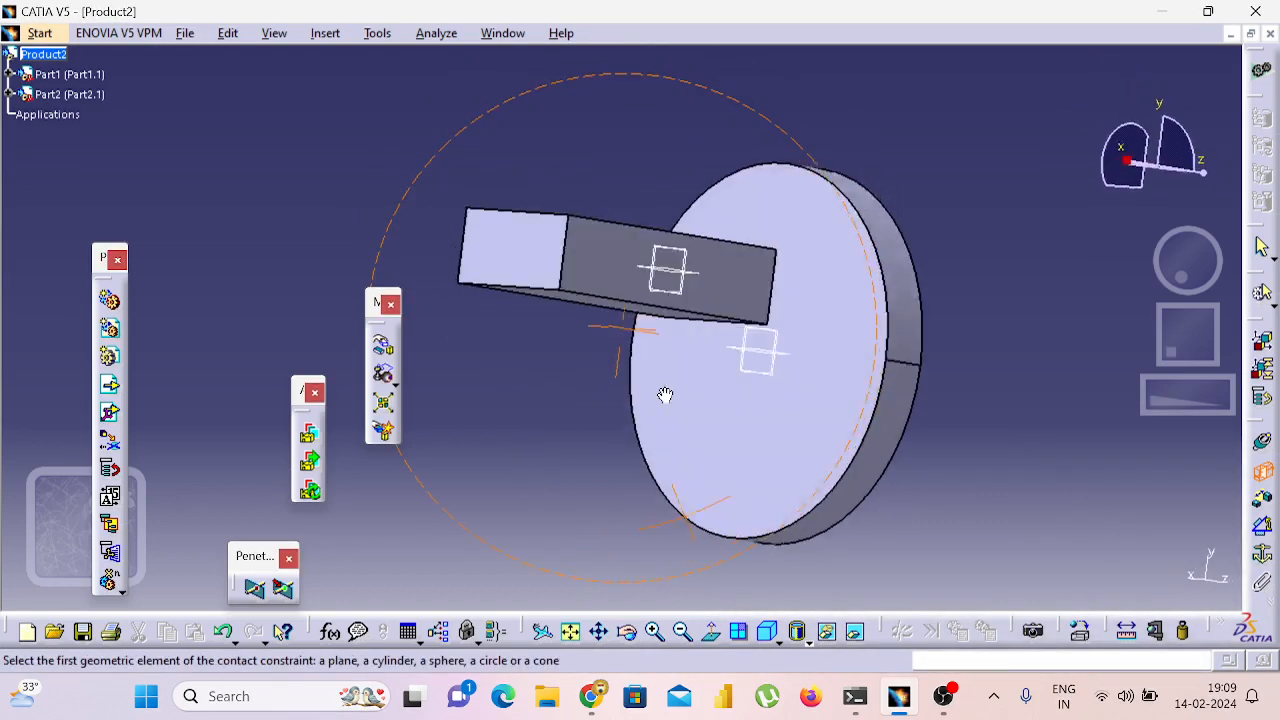
pyautogui.click(773, 431)
pyautogui.moveTo(1007, 435); pyautogui.dragTo(691, 346, button='middle')
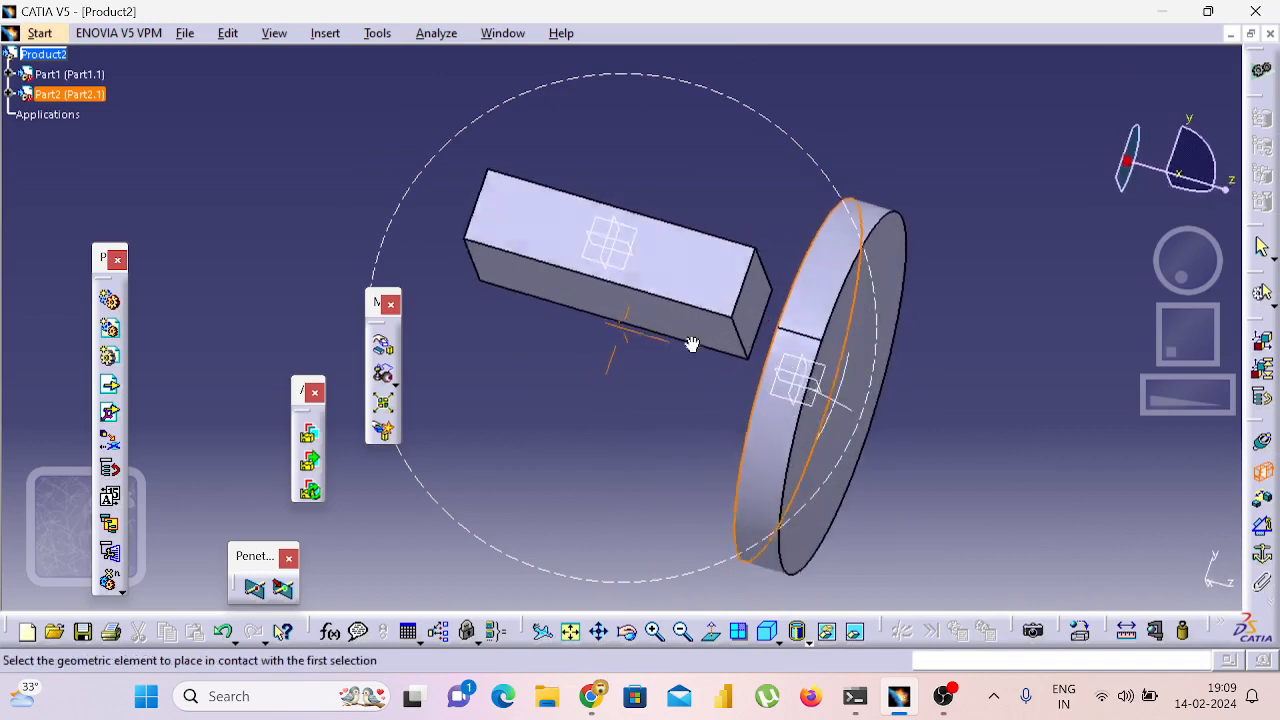
pyautogui.click(757, 294)
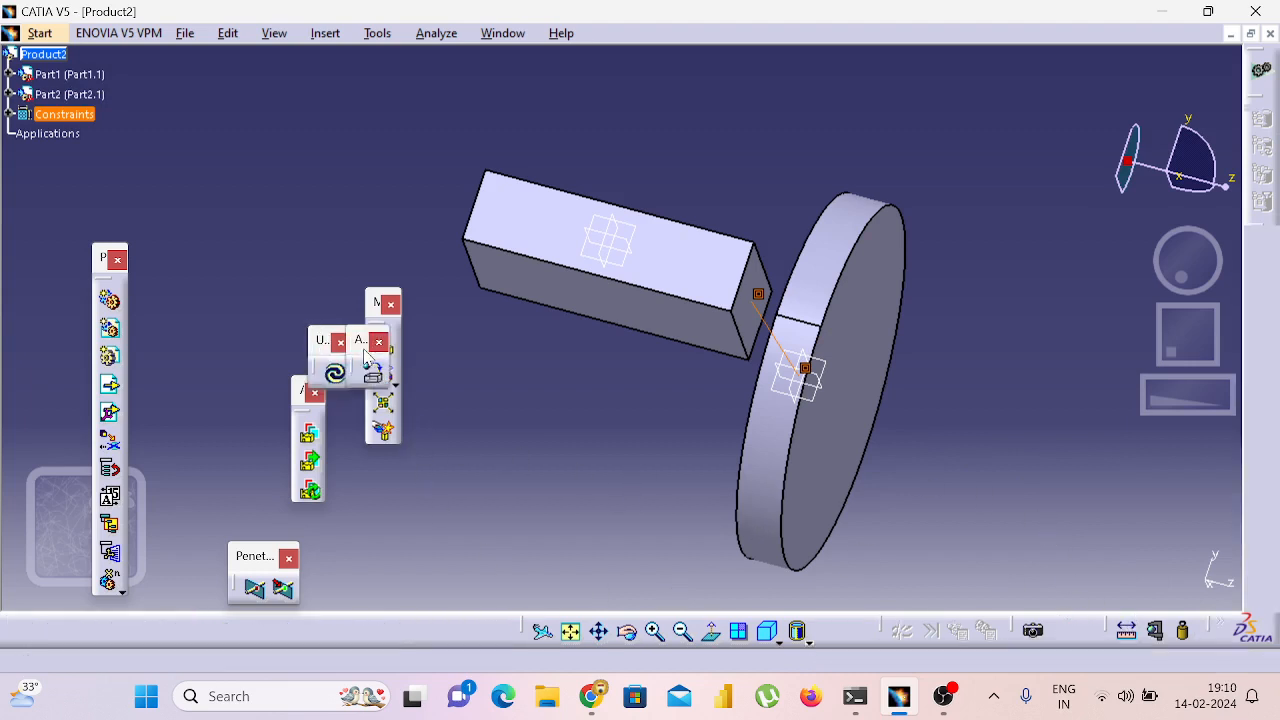
pyautogui.click(337, 373)
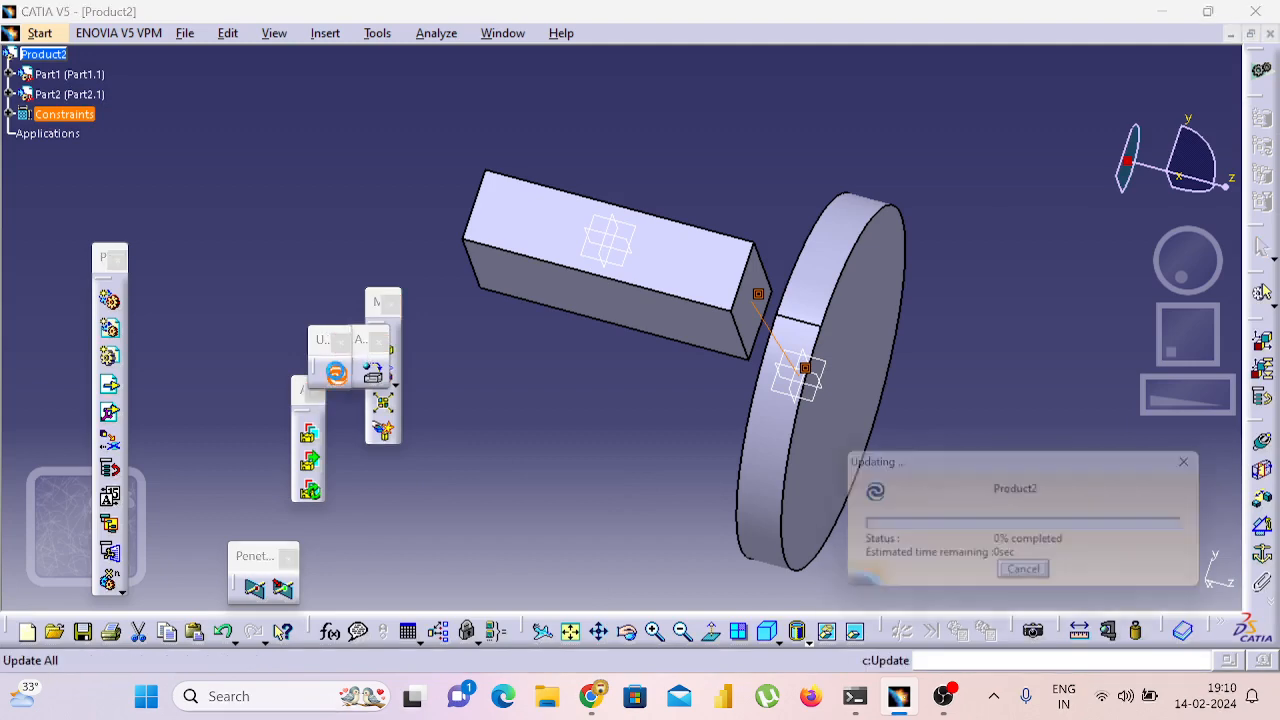
pyautogui.moveTo(965, 405); pyautogui.dragTo(843, 612, button='middle')
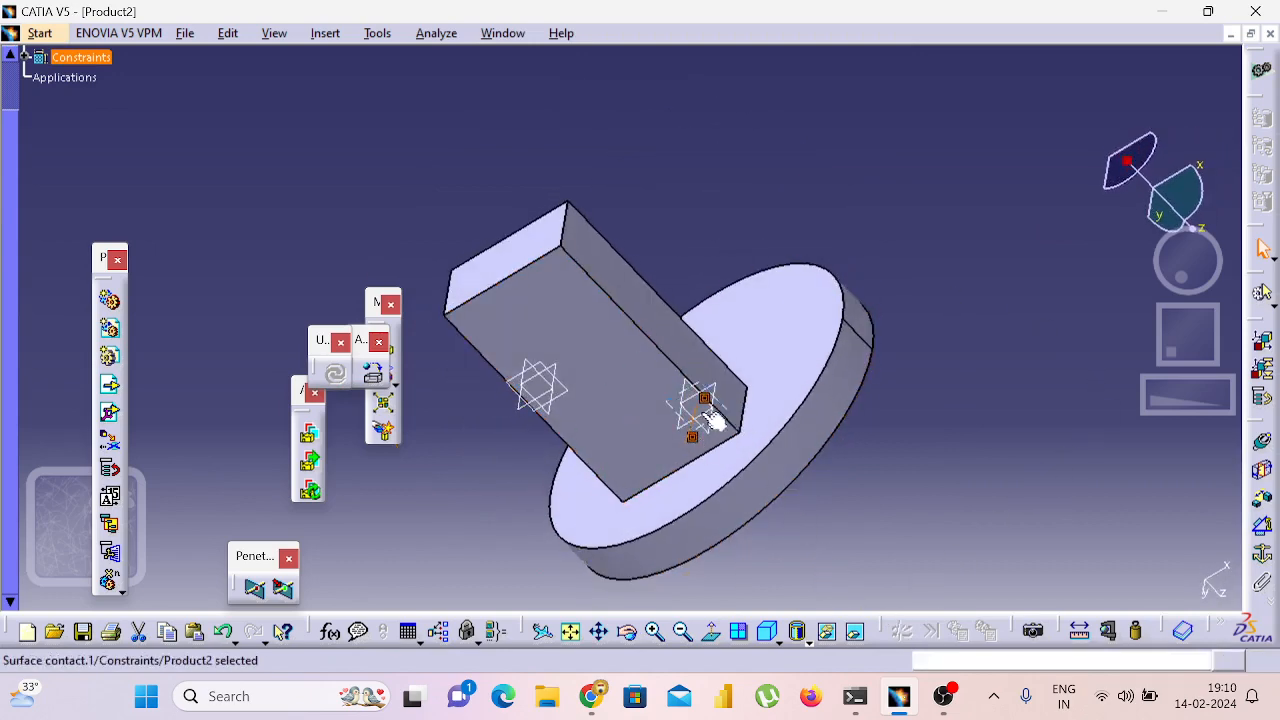
pyautogui.click(707, 450)
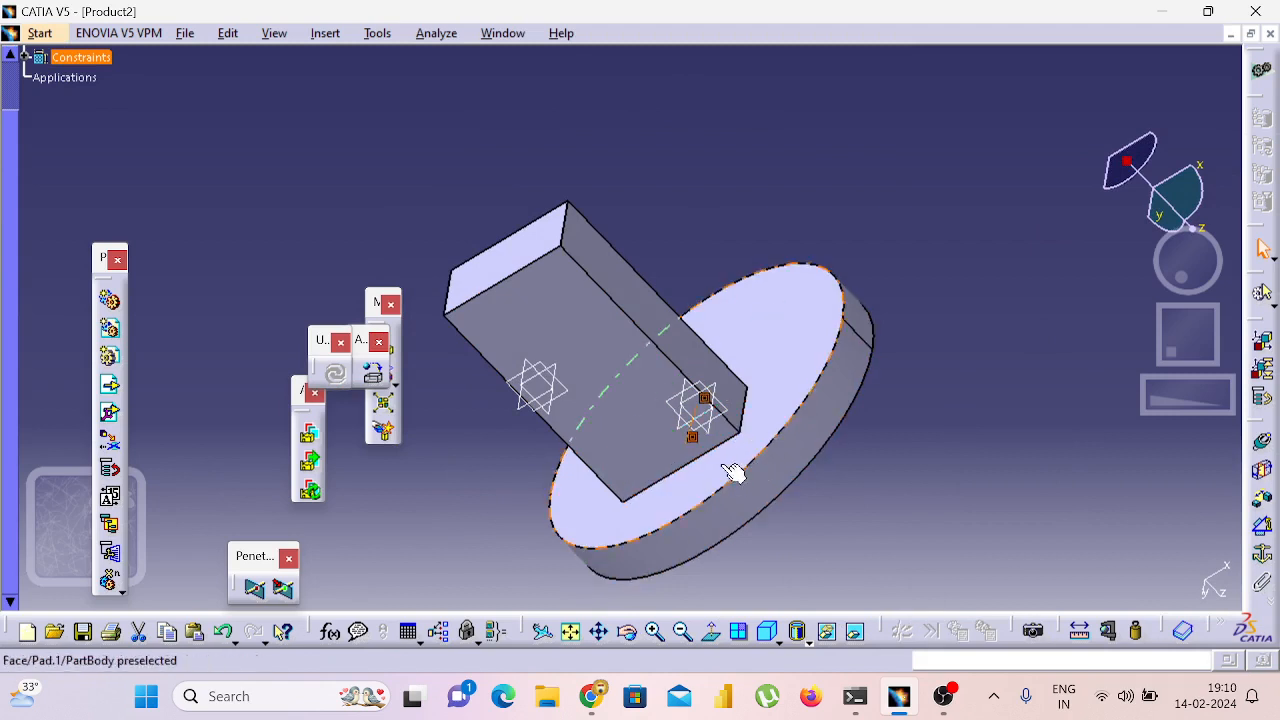
# Separate the floating Update toolbar from its neighbour and place both clear of the Move toolbar.
pyautogui.moveTo(358, 344); pyautogui.dragTo(254, 226)
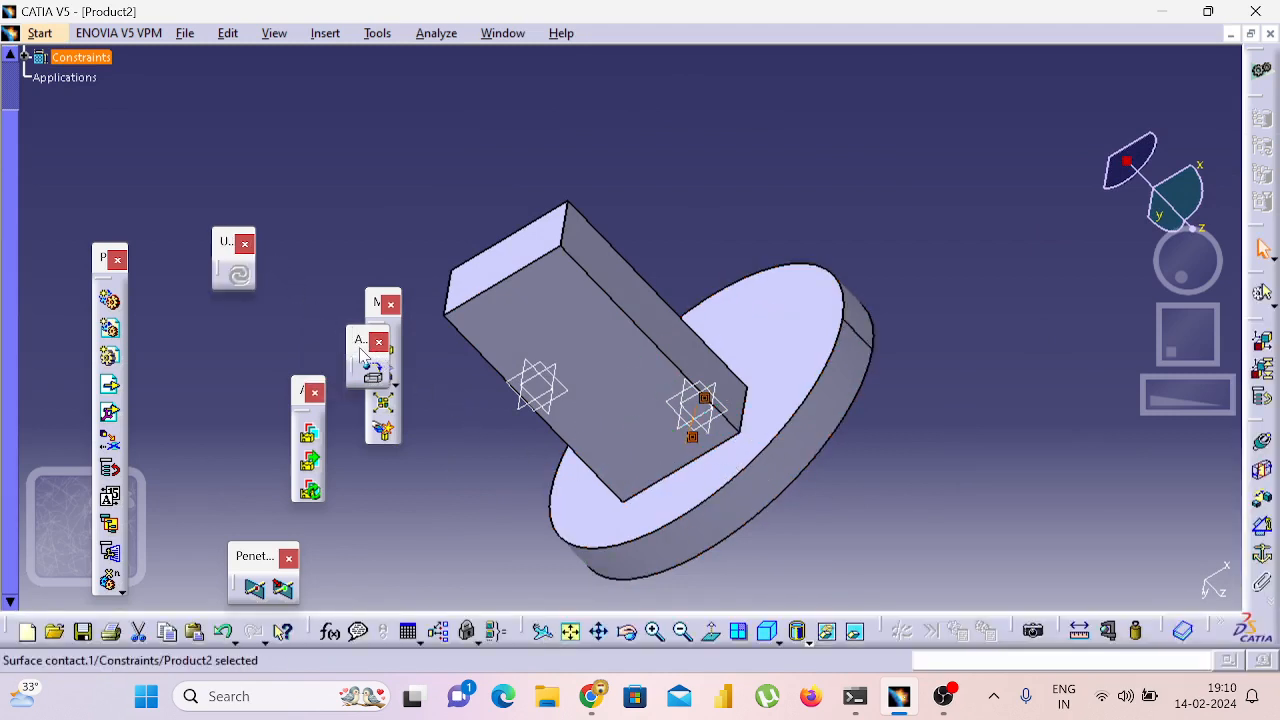
pyautogui.moveTo(358, 340); pyautogui.dragTo(339, 210)
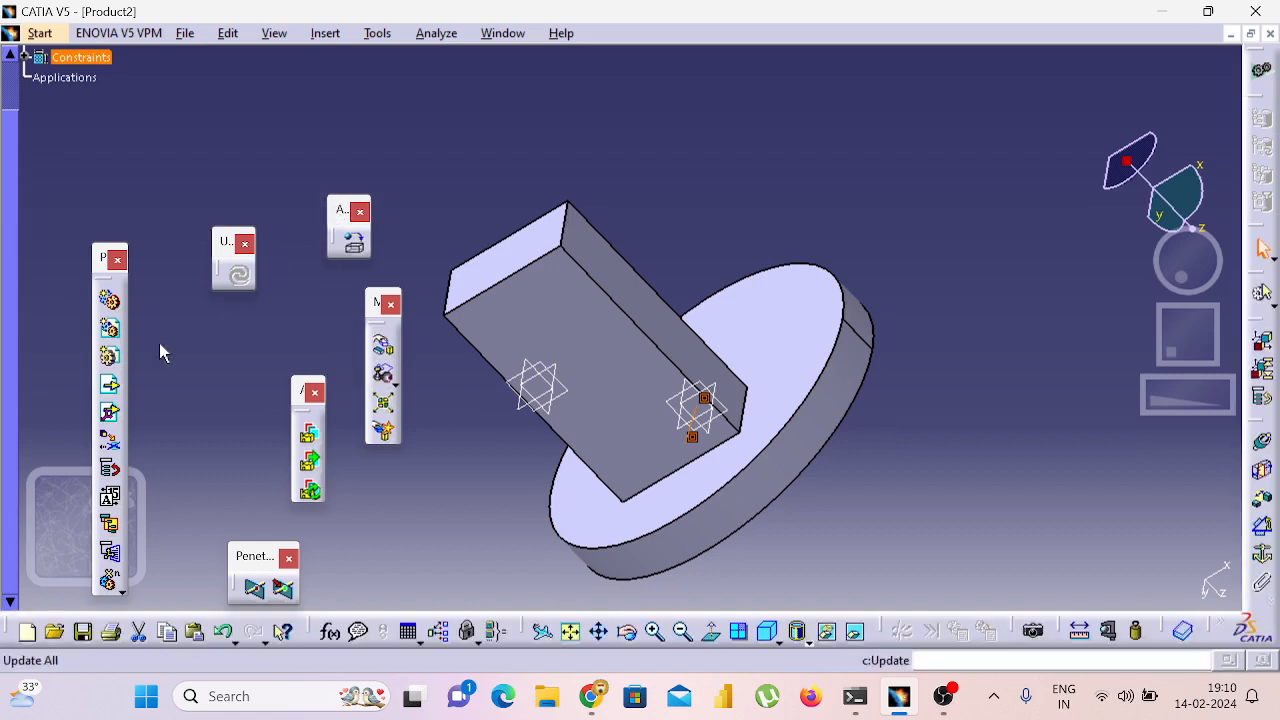
# Insert Part2 from the Pictures folder into the product as an existing component with positioning.
pyautogui.click(111, 416)
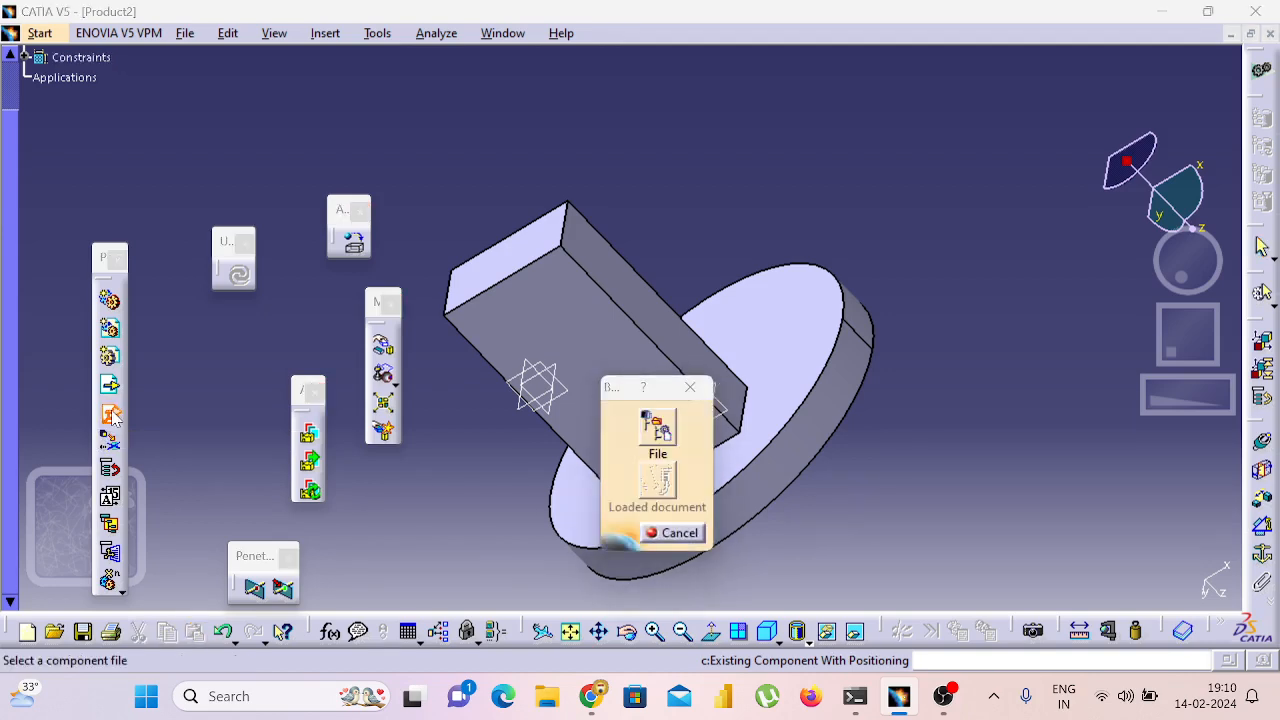
pyautogui.click(657, 428)
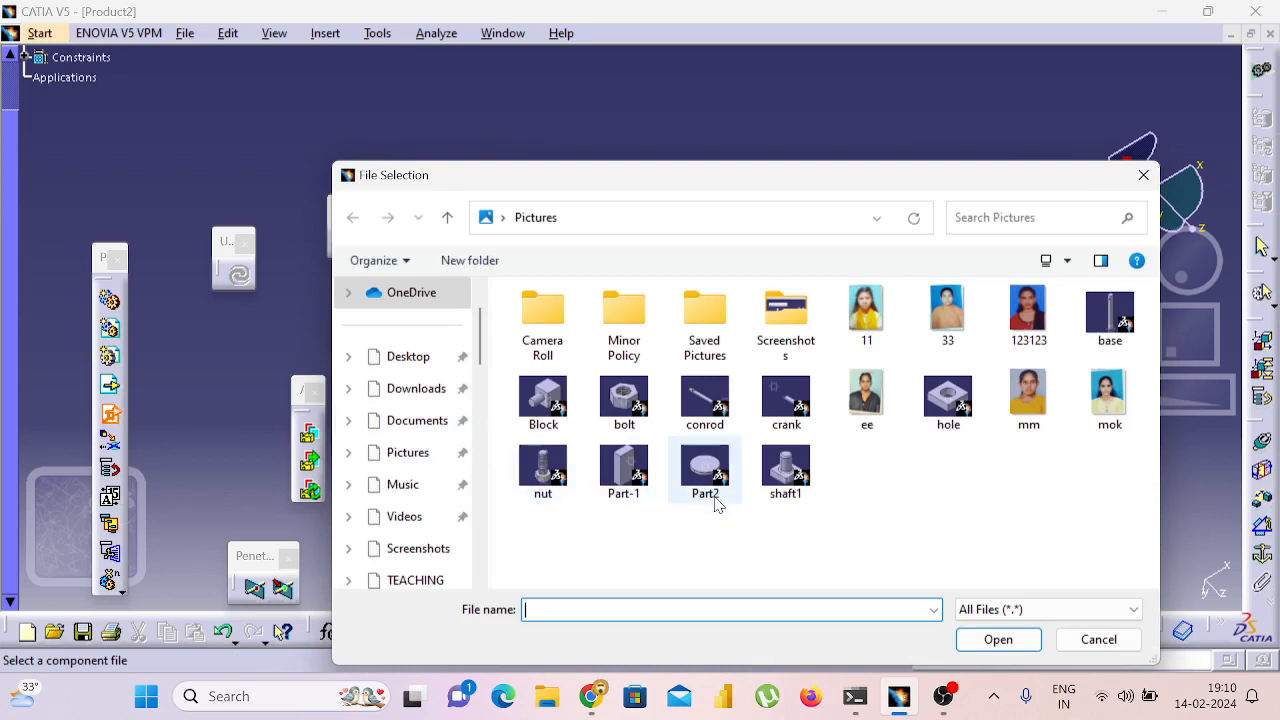
pyautogui.click(716, 505)
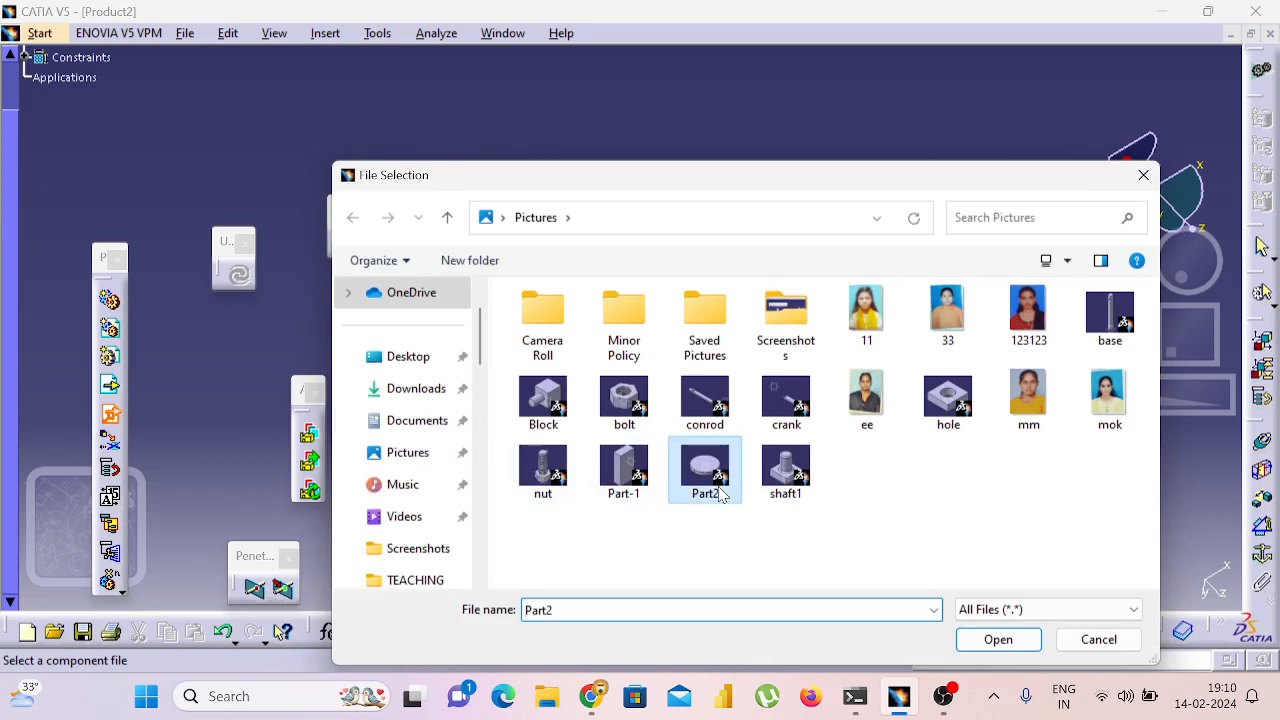
pyautogui.click(992, 636)
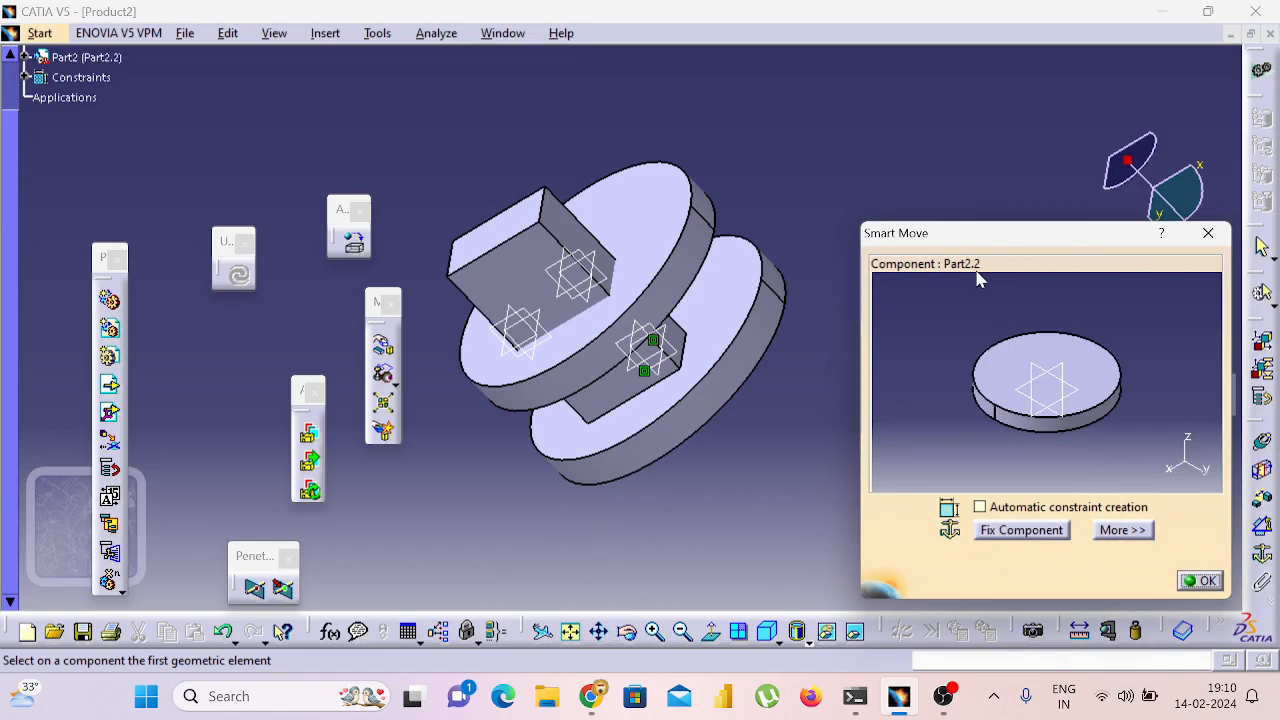
# Reposition the second disc at the block's free end with Smart Move, without automatic constraint creation, and accept the placement.
pyautogui.moveTo(779, 452); pyautogui.dragTo(612, 310, button='middle')
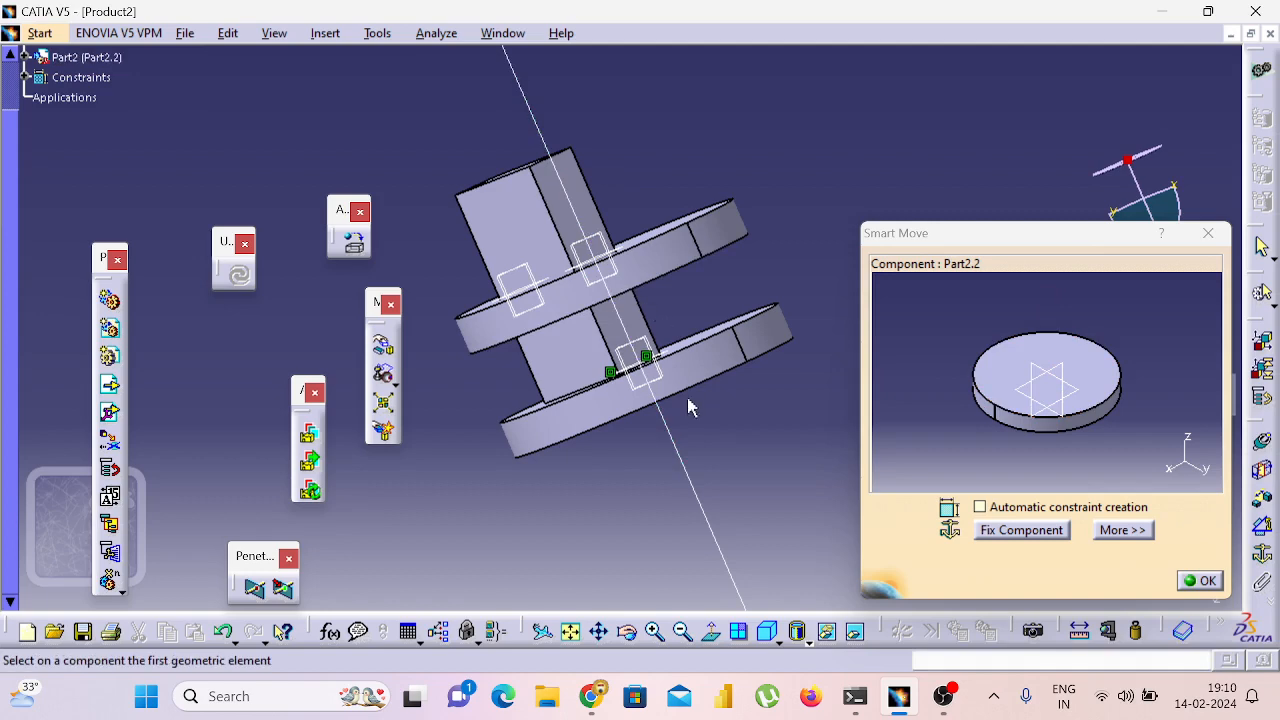
pyautogui.moveTo(778, 210); pyautogui.dragTo(695, 360, button='middle')
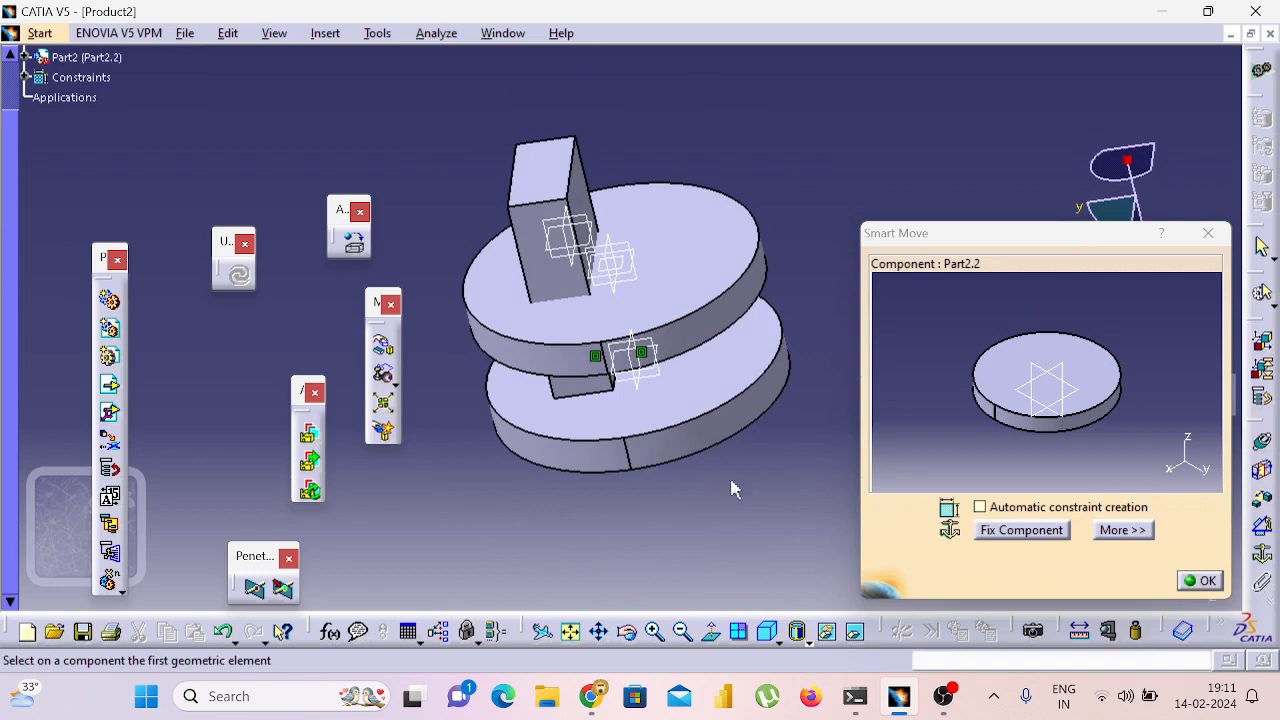
pyautogui.moveTo(731, 488); pyautogui.dragTo(680, 389, button='middle')
pyautogui.click(663, 290)
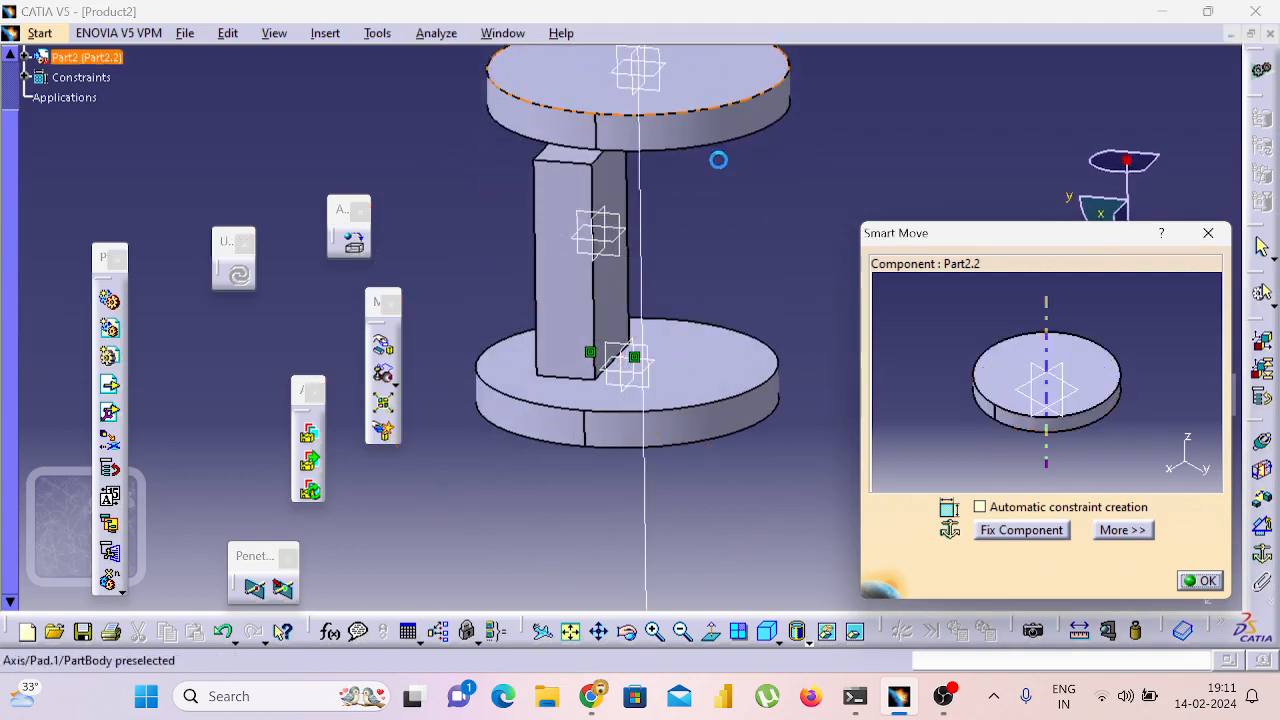
pyautogui.moveTo(762, 223); pyautogui.dragTo(477, 208, button='middle')
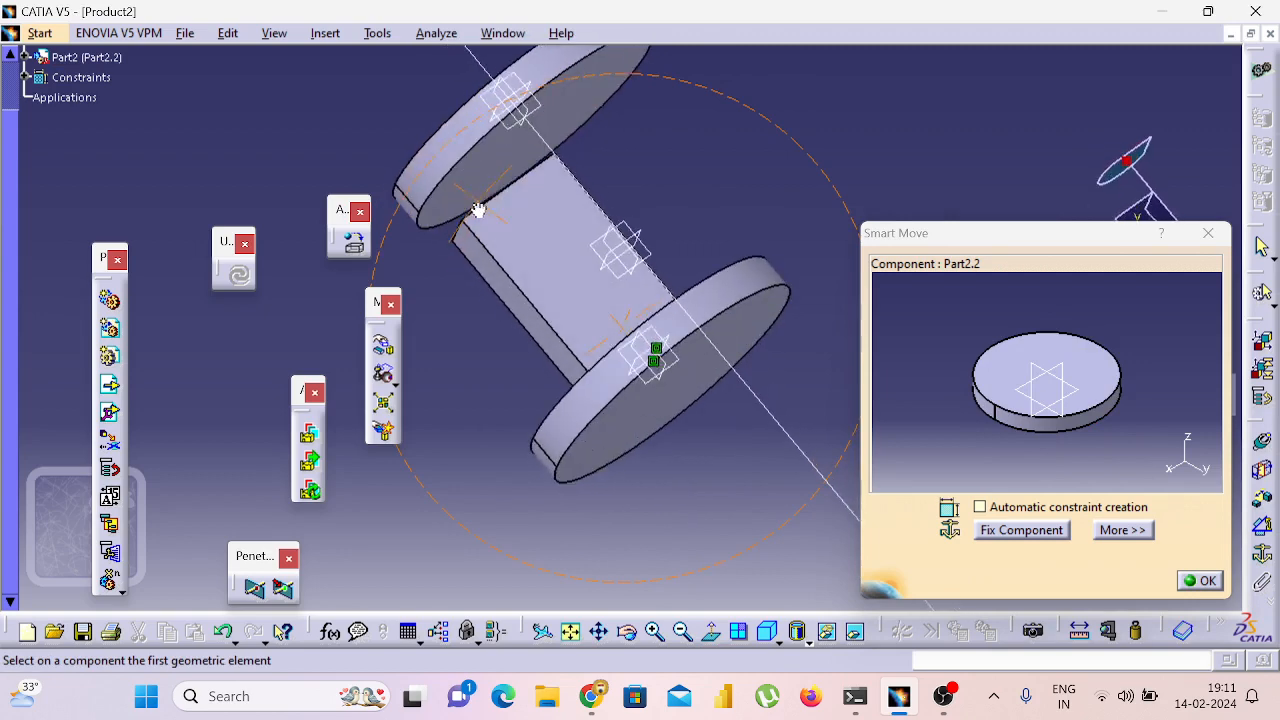
pyautogui.click(1219, 584)
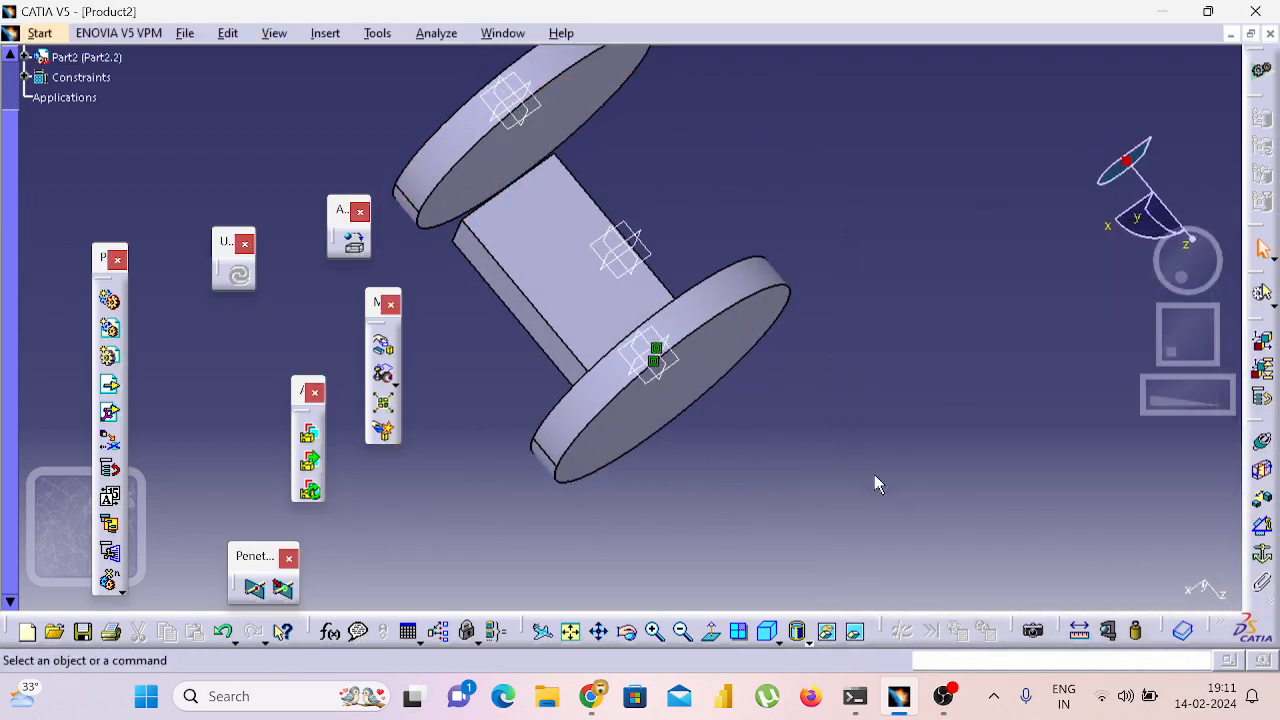
# Shift the second disc along the X axis with the Manipulation tool, and close the tool.
pyautogui.click(383, 345)
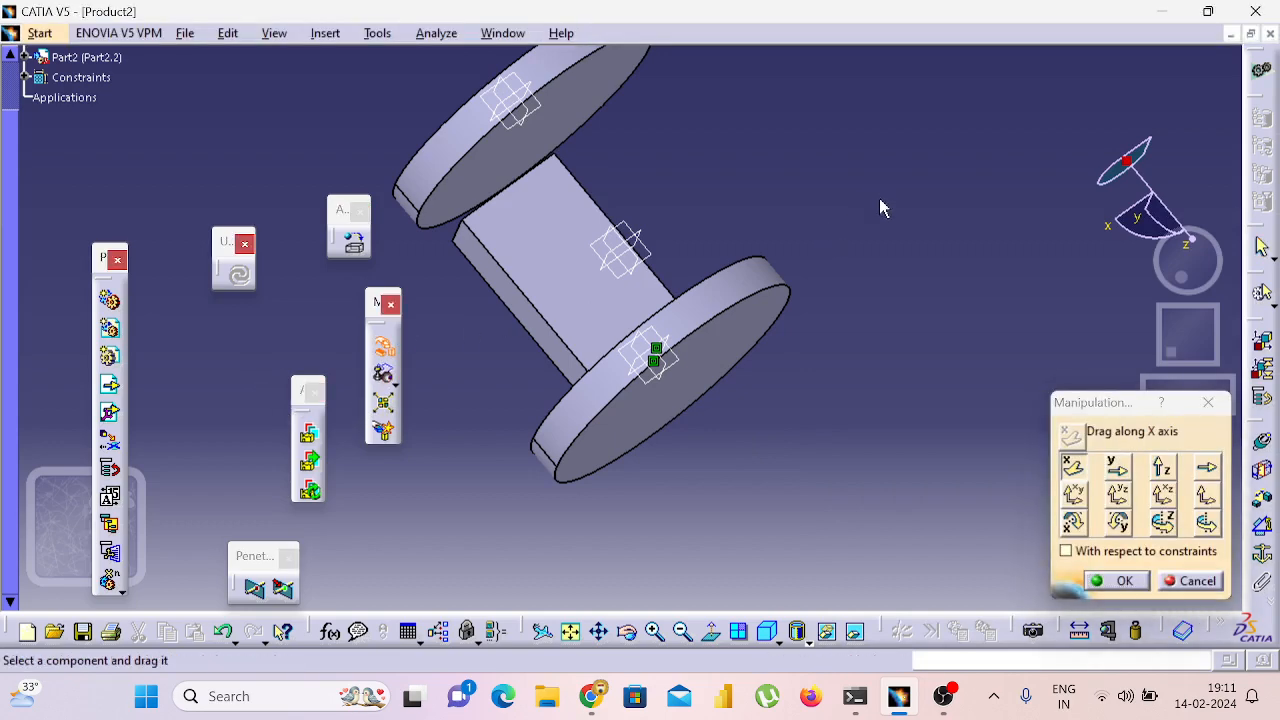
pyautogui.moveTo(880, 206); pyautogui.dragTo(686, 531, button='middle')
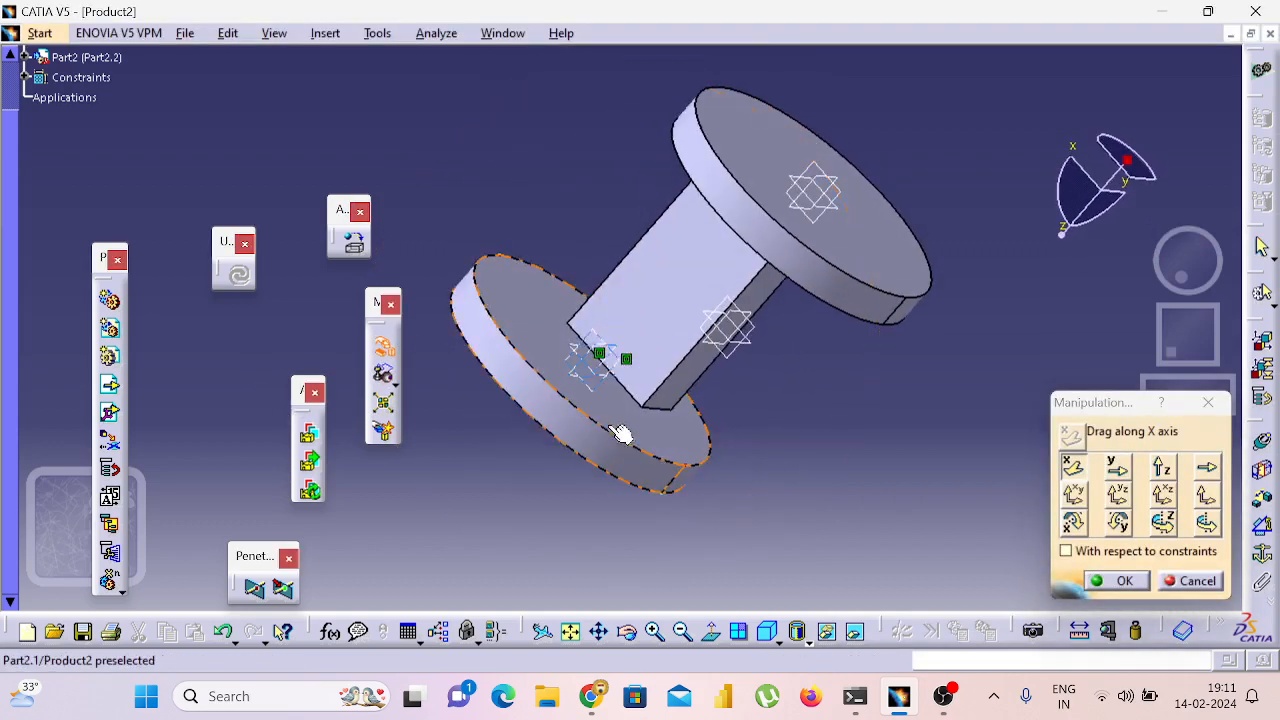
pyautogui.moveTo(810, 205)
pyautogui.mouseDown()
pyautogui.moveTo(775, 118)
pyautogui.moveTo(763, 143)
pyautogui.moveTo(798, 205)
pyautogui.mouseUp()
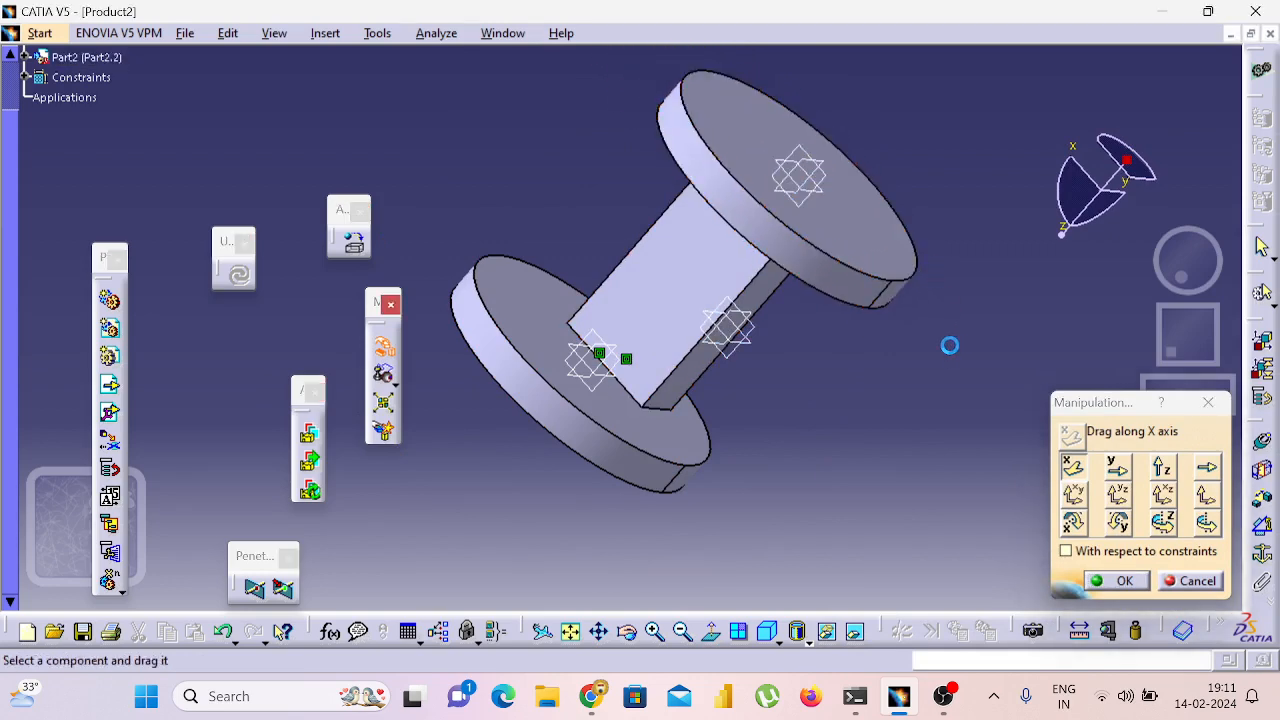
pyautogui.moveTo(949, 343); pyautogui.dragTo(433, 258, button='middle')
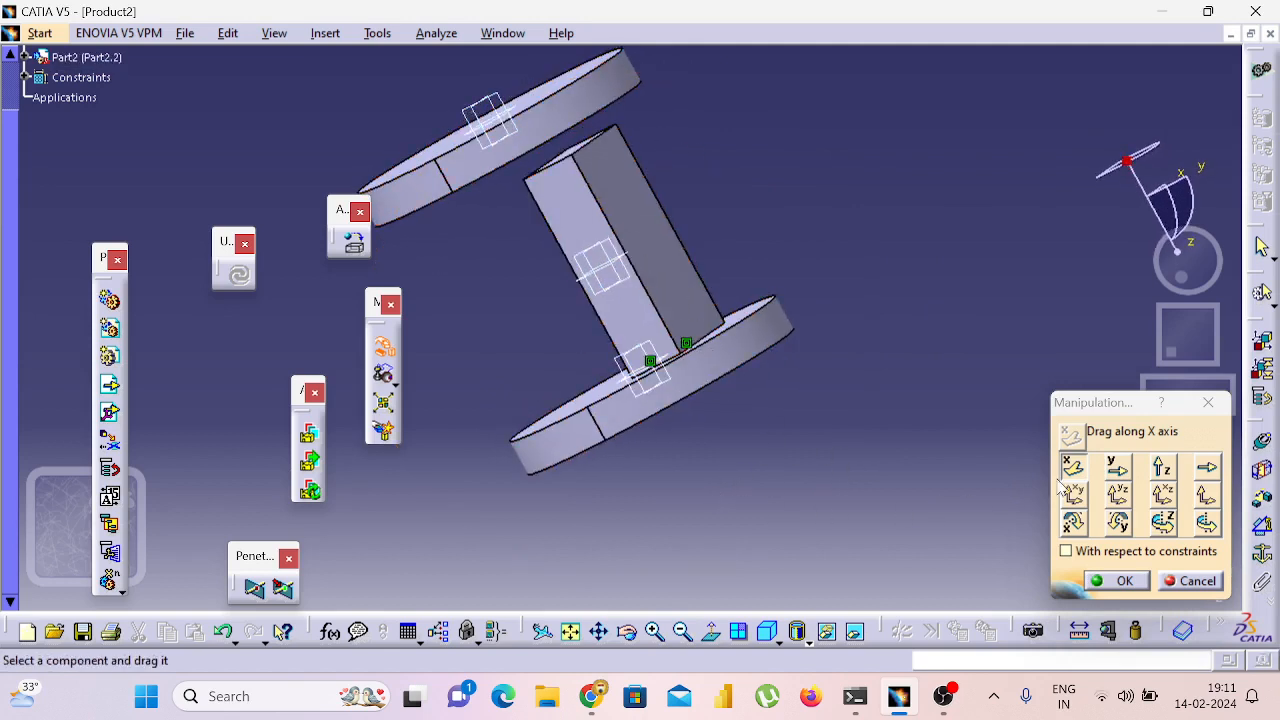
pyautogui.click(1209, 404)
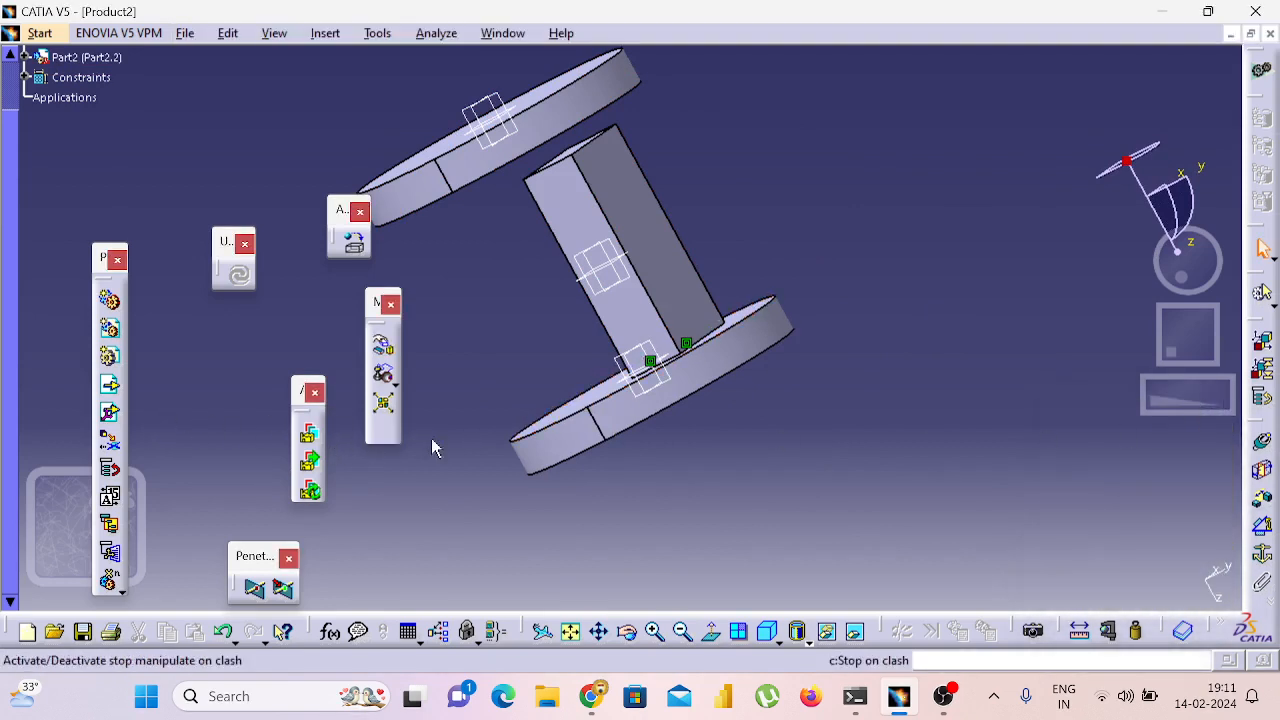
# Add a coincidence constraint between the axes of the two discs, and update the assembly.
pyautogui.click(1262, 446)
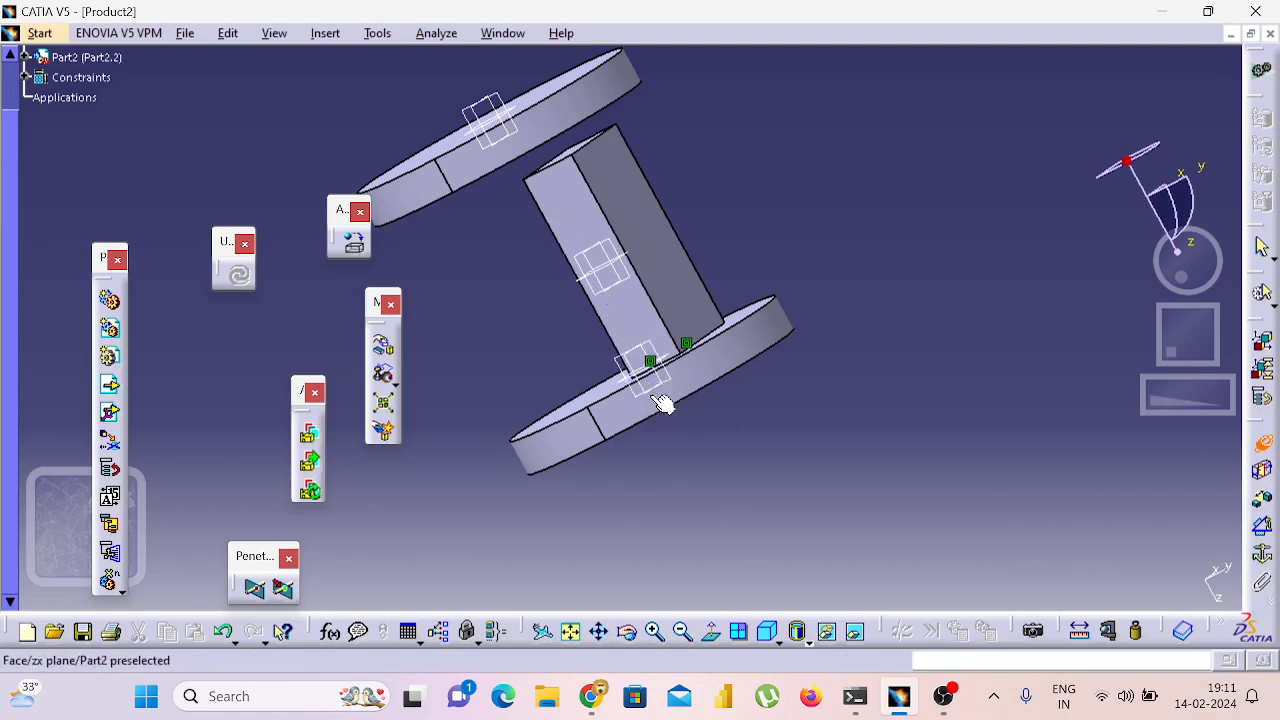
pyautogui.click(646, 418)
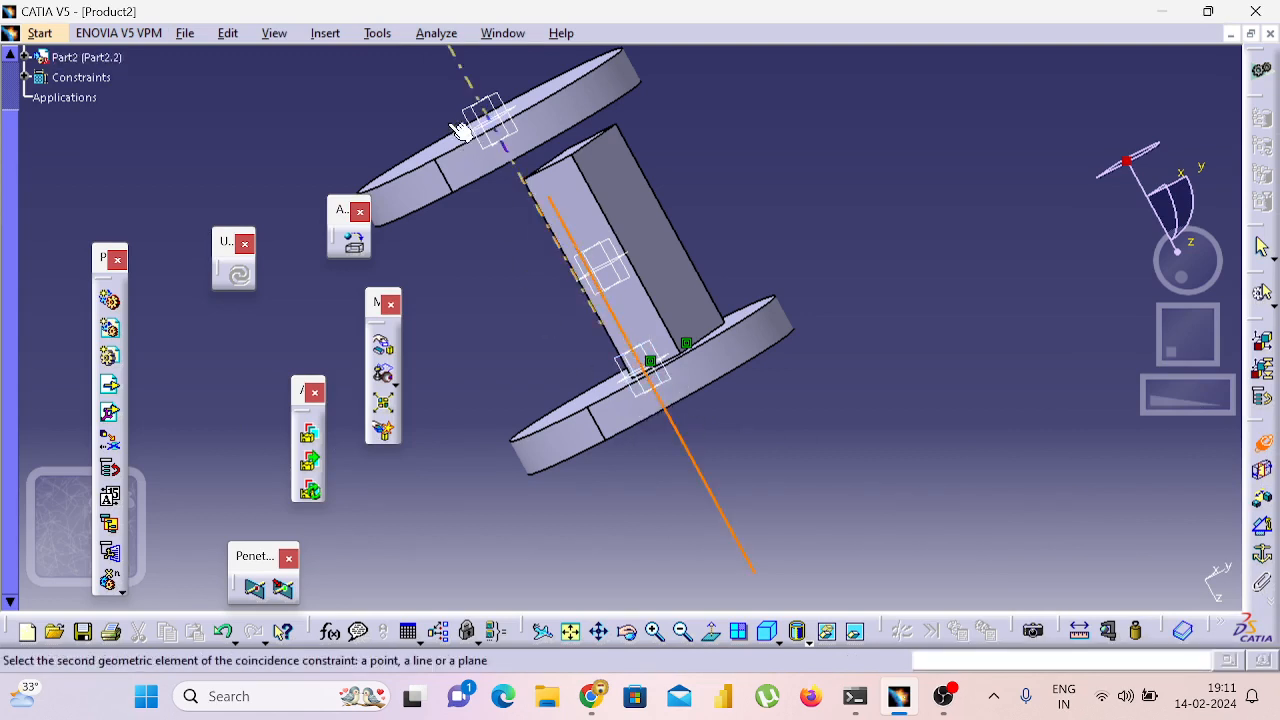
pyautogui.click(508, 155)
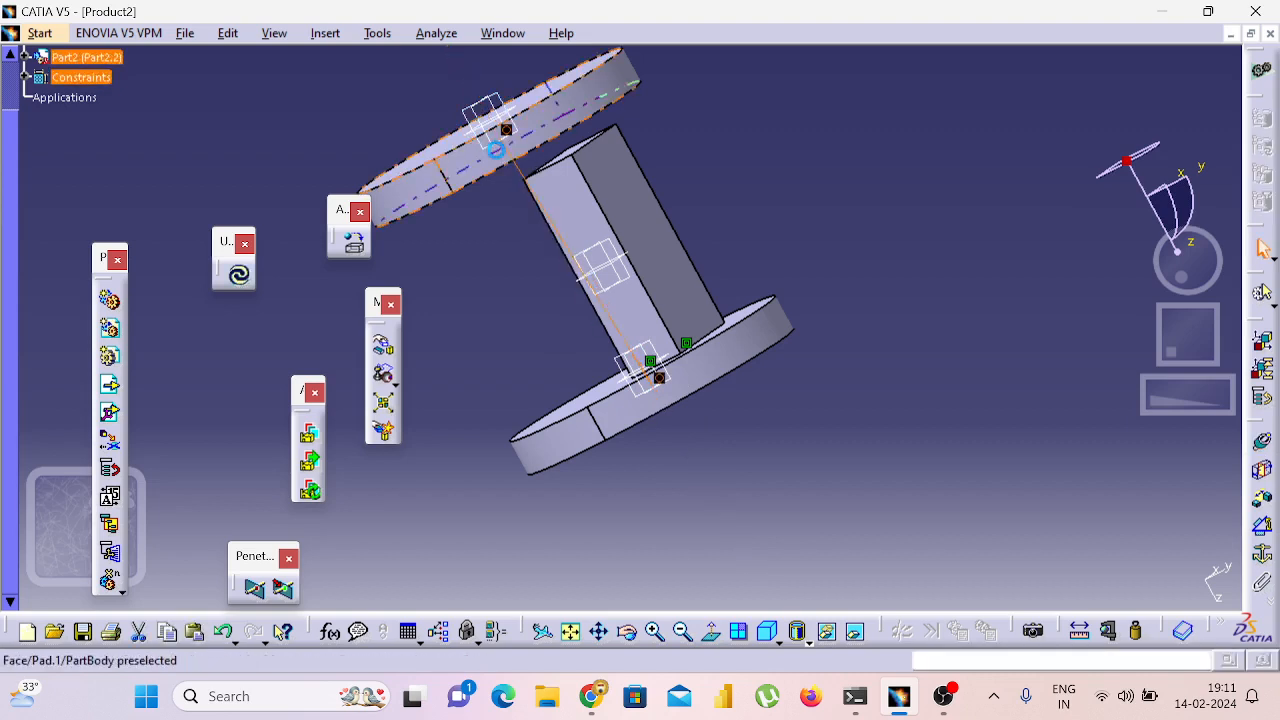
pyautogui.click(239, 275)
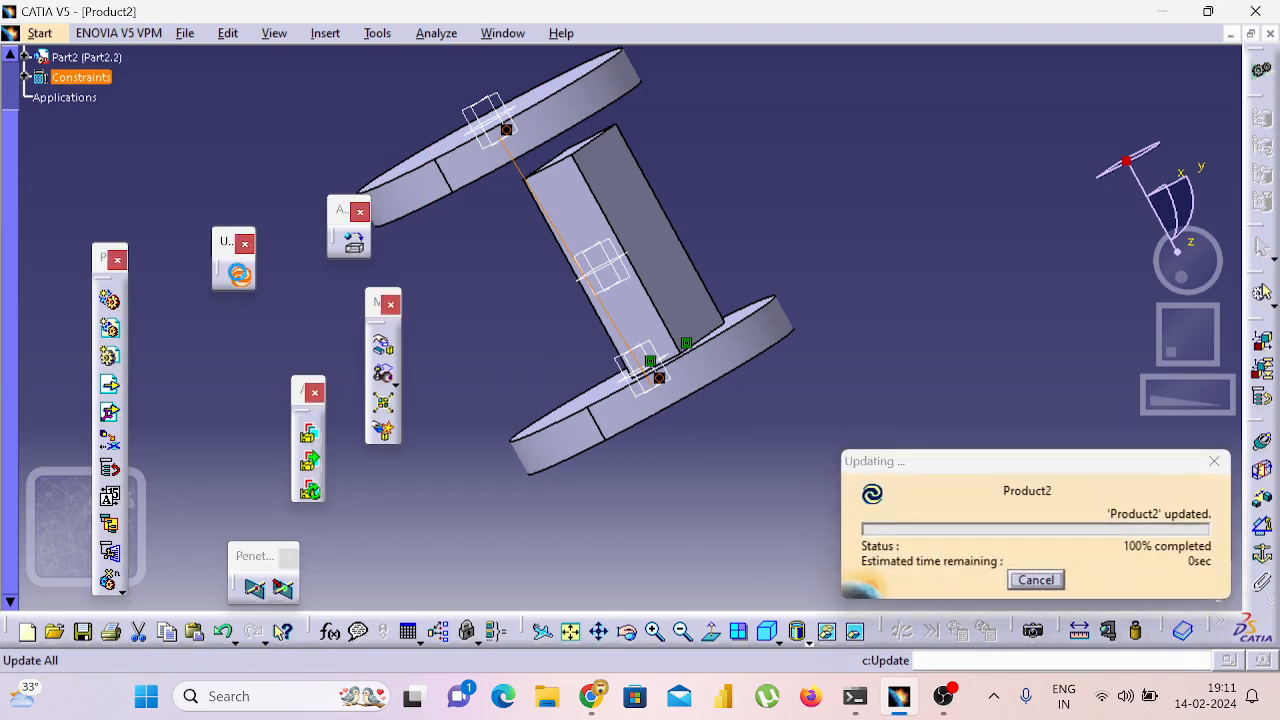
pyautogui.moveTo(815, 230); pyautogui.dragTo(586, 405, button='middle')
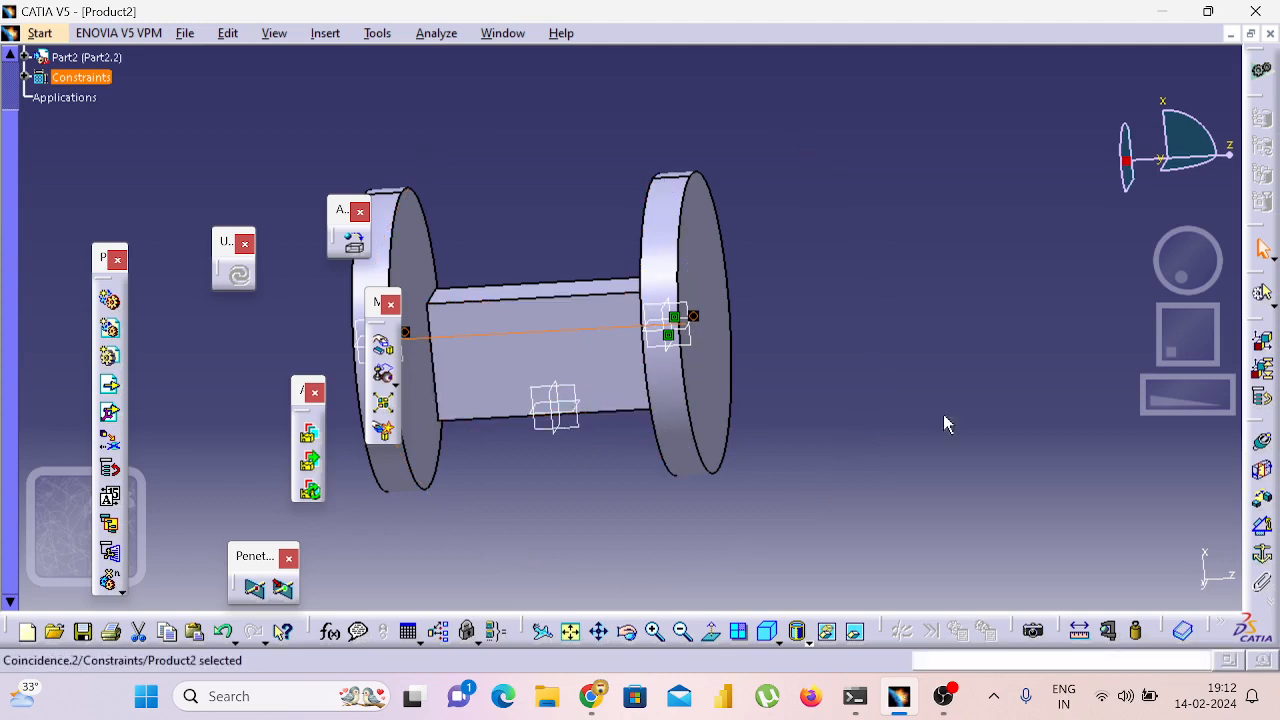
# Add a contact constraint between the second disc's inner face and the block's free end face, and update the assembly.
pyautogui.click(1261, 469)
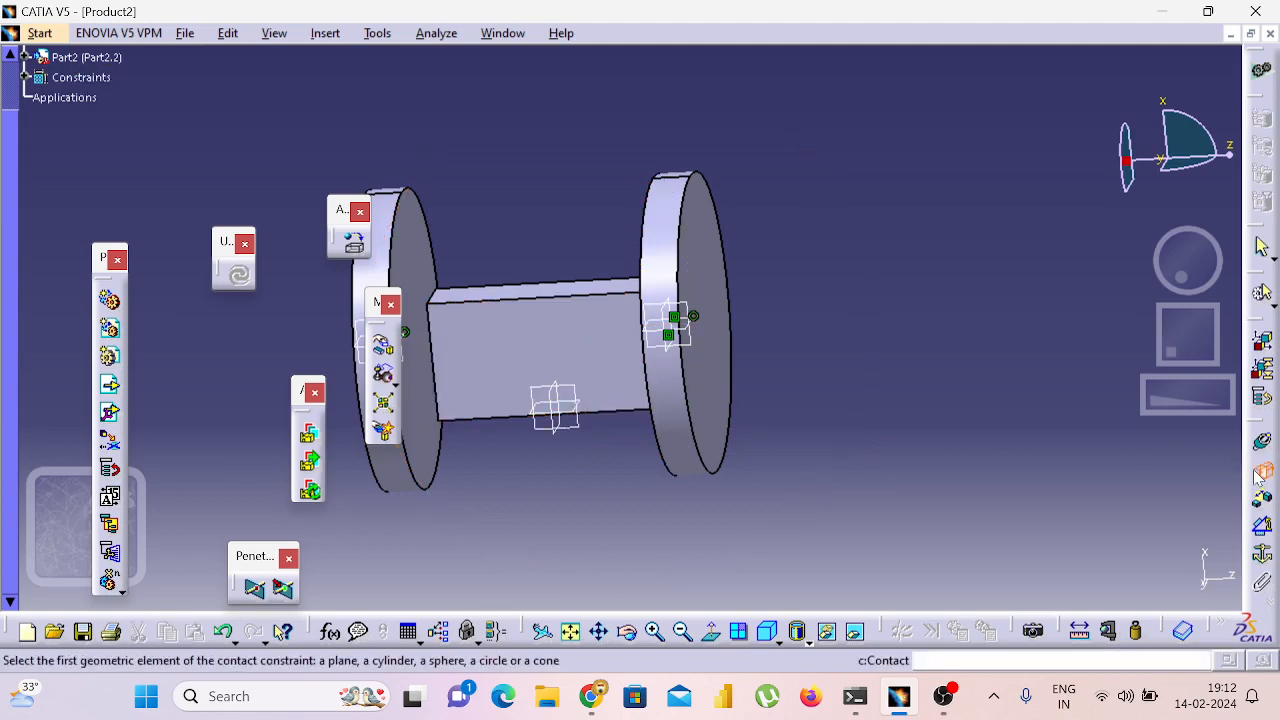
pyautogui.click(427, 245)
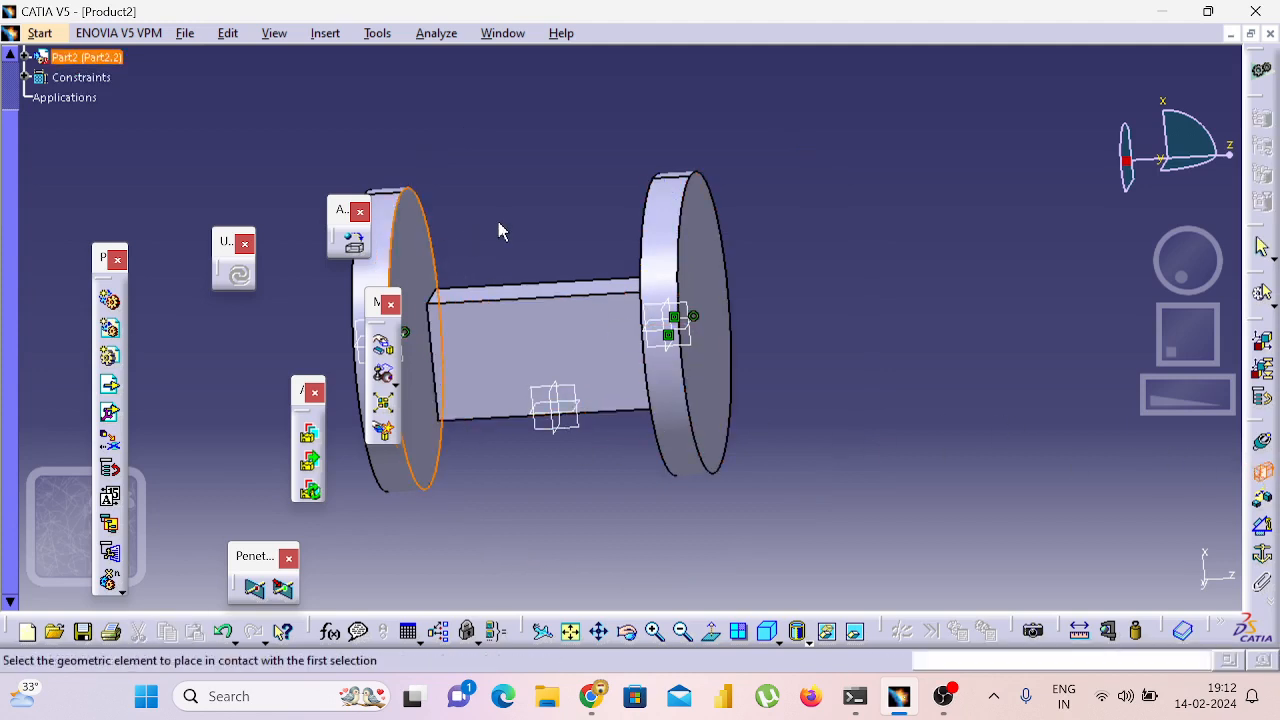
pyautogui.moveTo(501, 231); pyautogui.dragTo(1057, 449, button='middle')
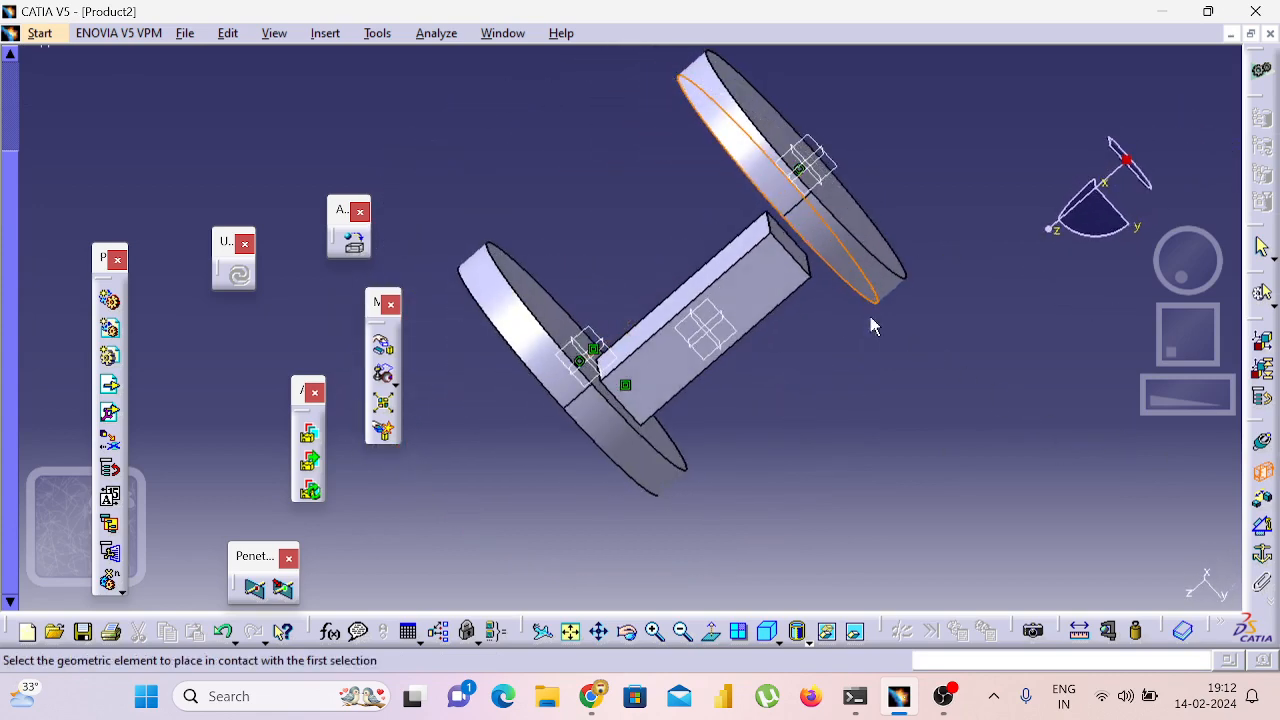
pyautogui.click(802, 252)
pyautogui.click(236, 273)
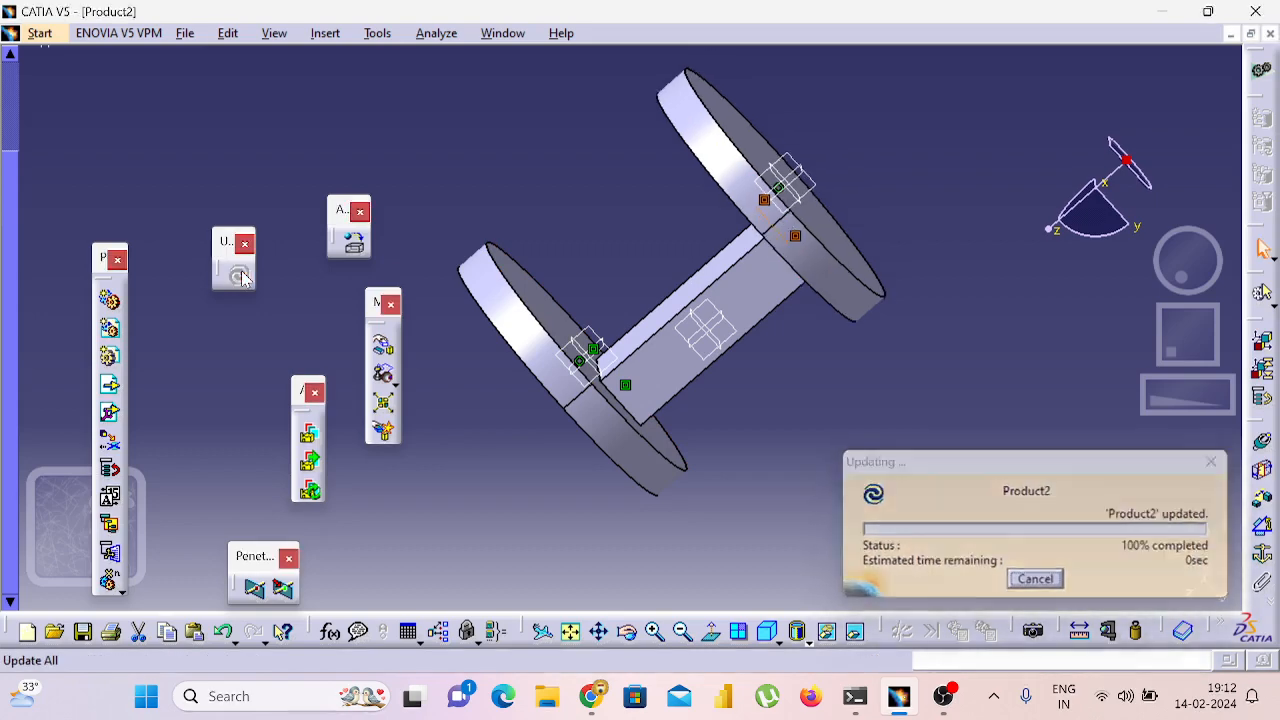
pyautogui.moveTo(955, 365); pyautogui.dragTo(958, 283, button='middle')
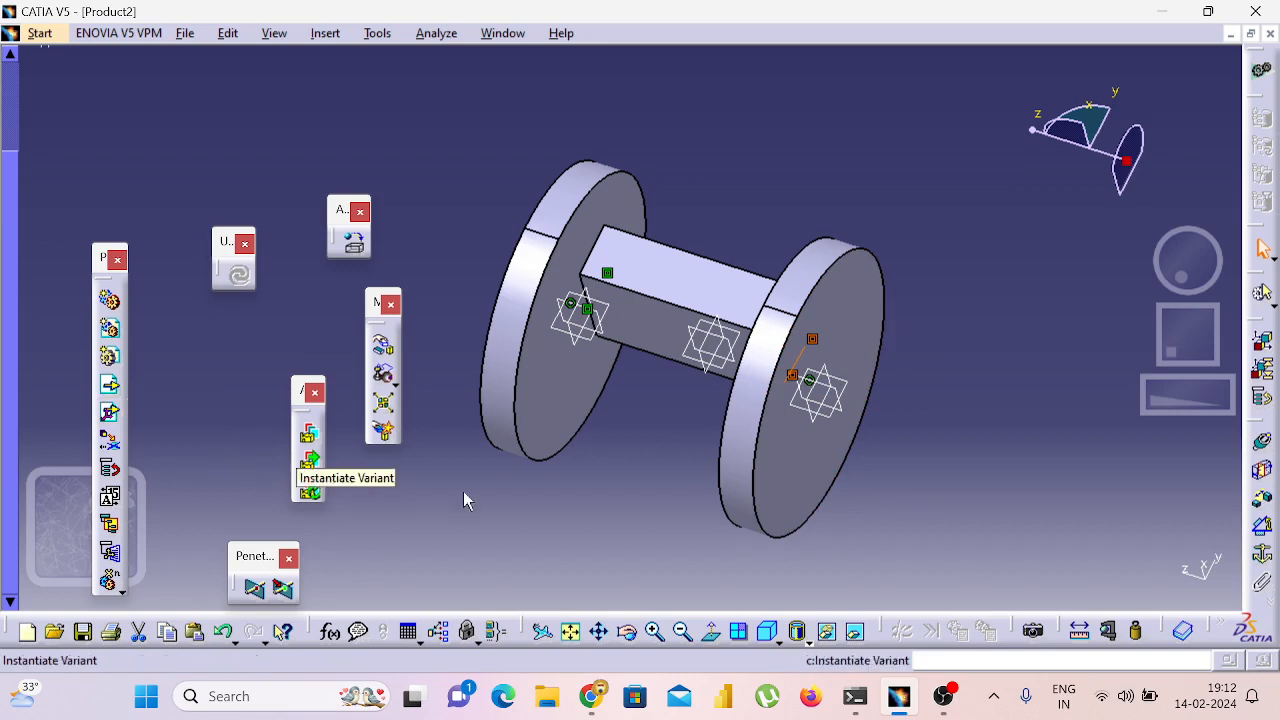
pyautogui.click(509, 509)
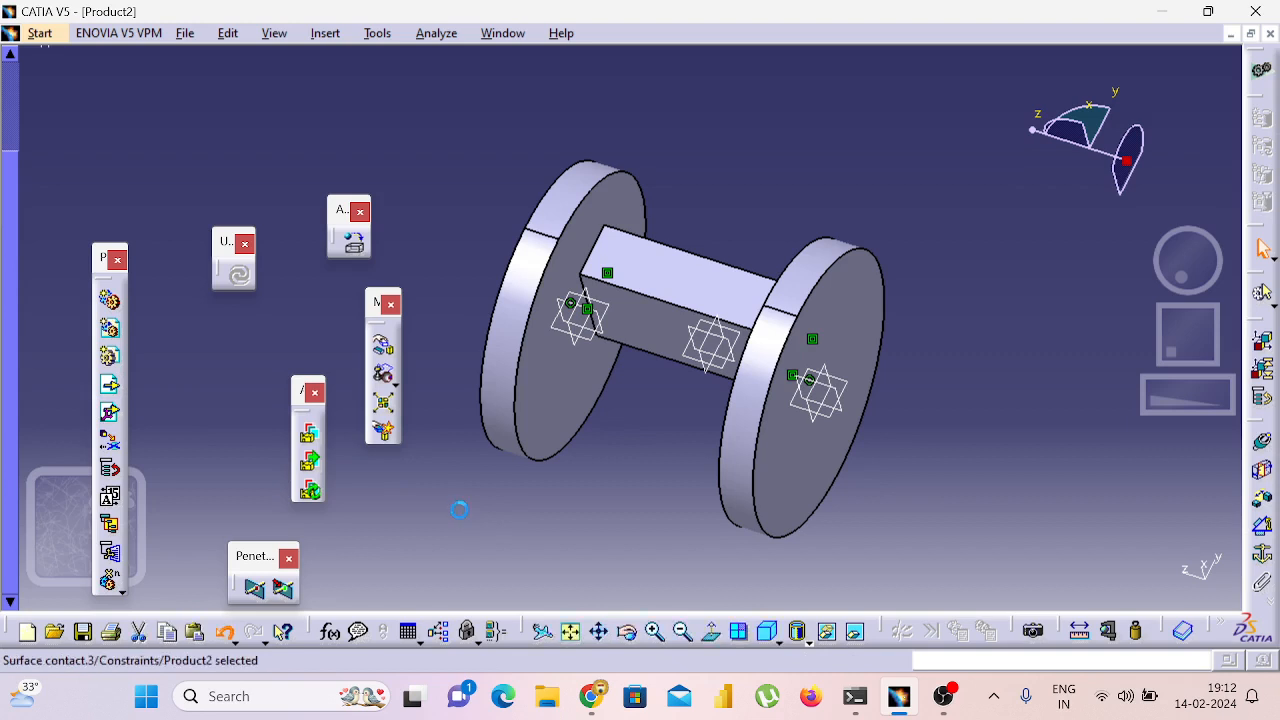
# Undo the second disc's contact and coincidence constraints, its repositioning moves, and its insertion into the assembly.
pyautogui.hotkey('ctrl', 'z')
pyautogui.hotkey('ctrl', 'z')
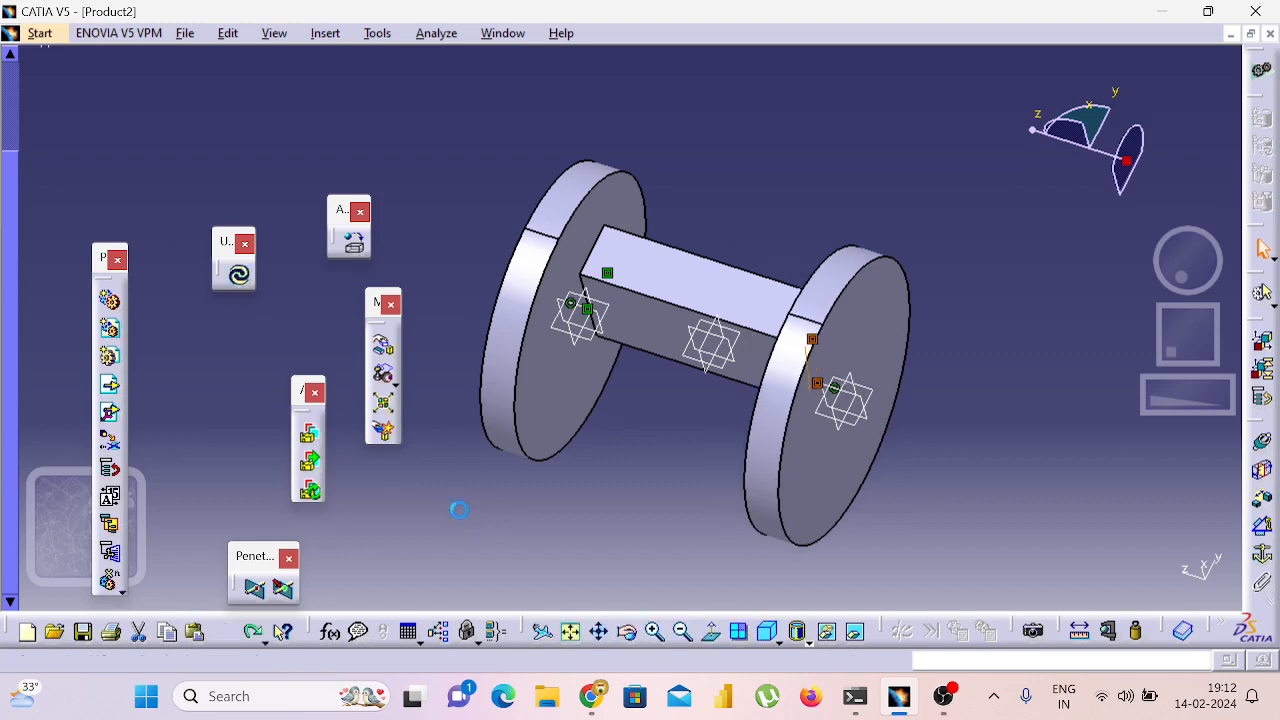
pyautogui.hotkey('ctrl', 'z')
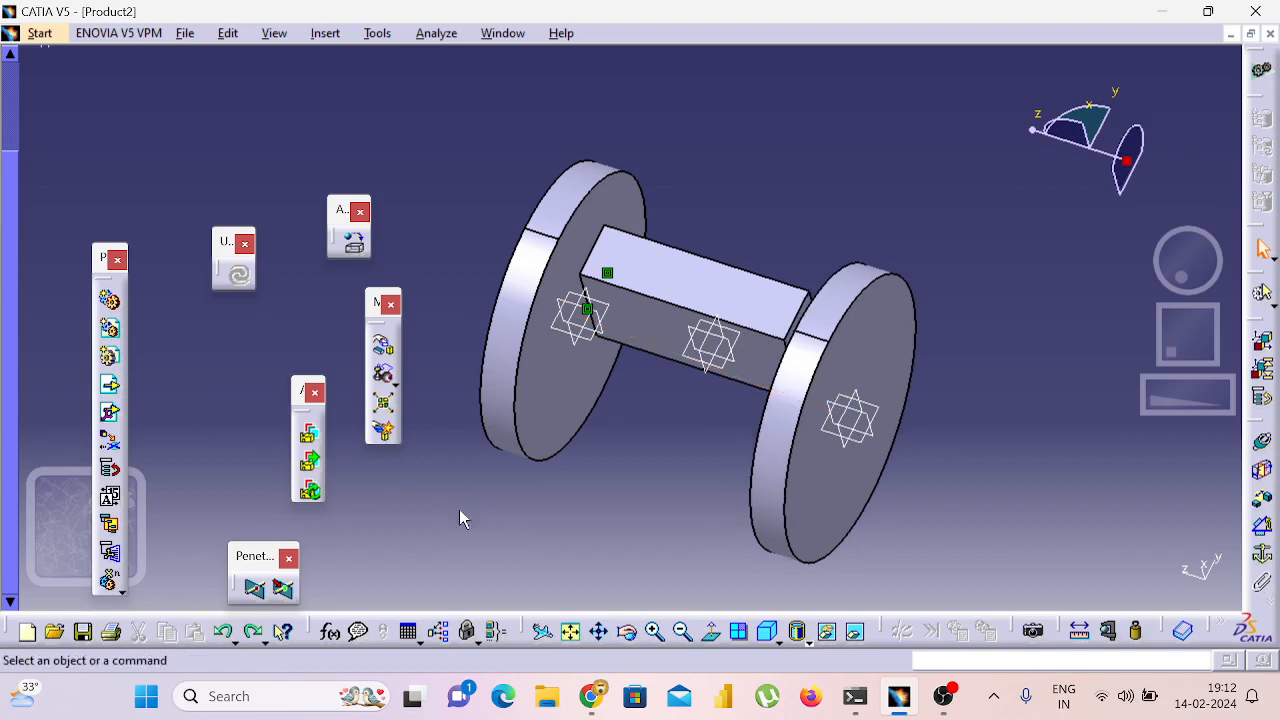
pyautogui.hotkey('ctrl', 'z')
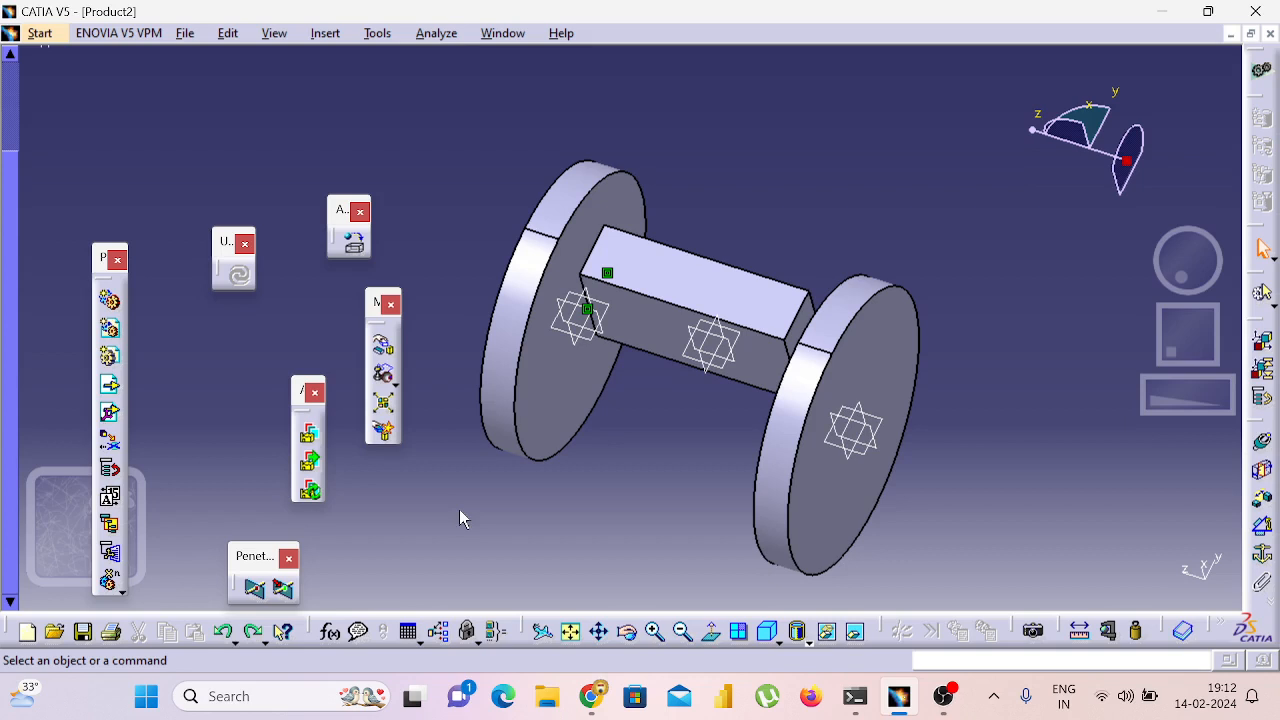
pyautogui.hotkey('ctrl', 'z')
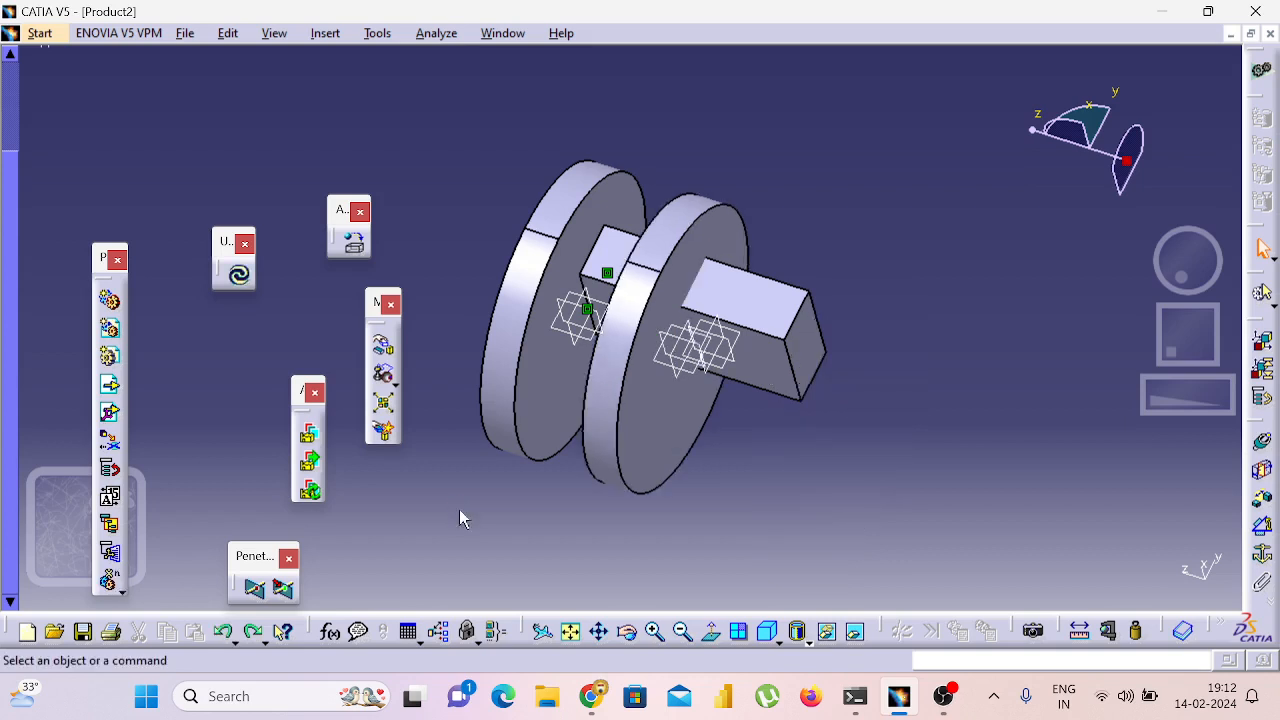
pyautogui.hotkey('ctrl', 'z')
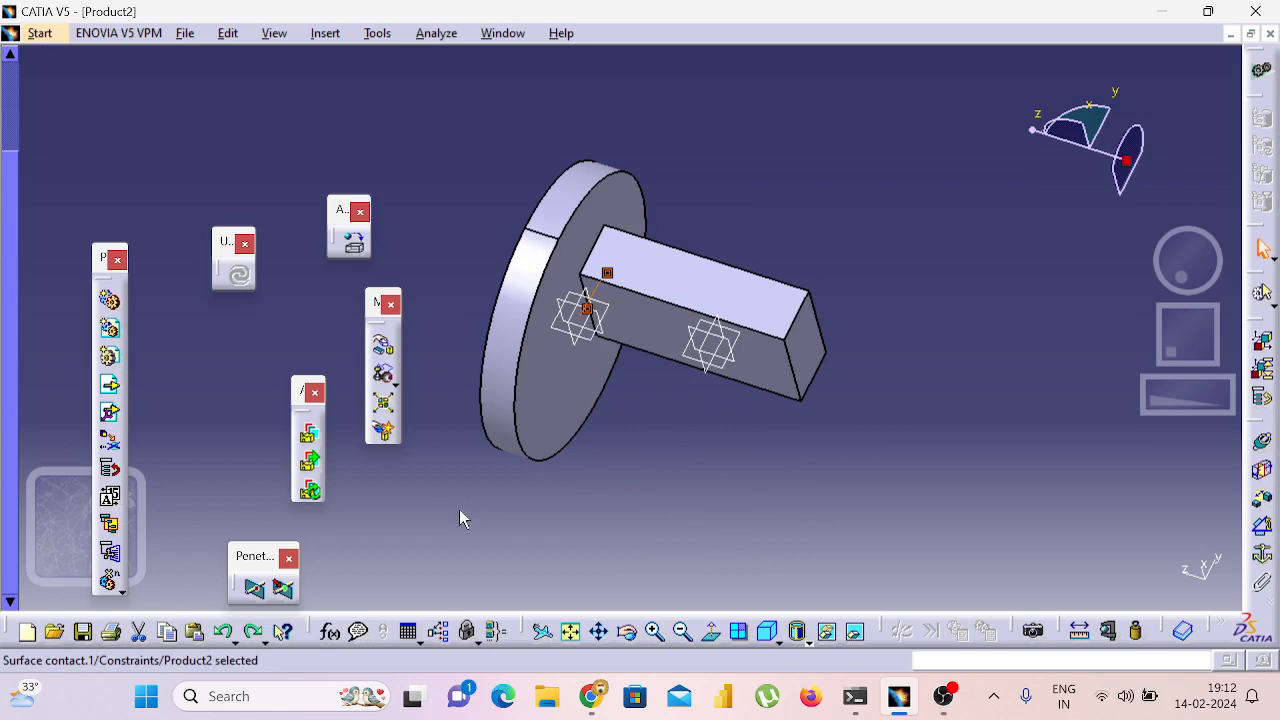
# Redo and undo the insertion of the second disc repeatedly.
pyautogui.hotkey('ctrl', 'y')
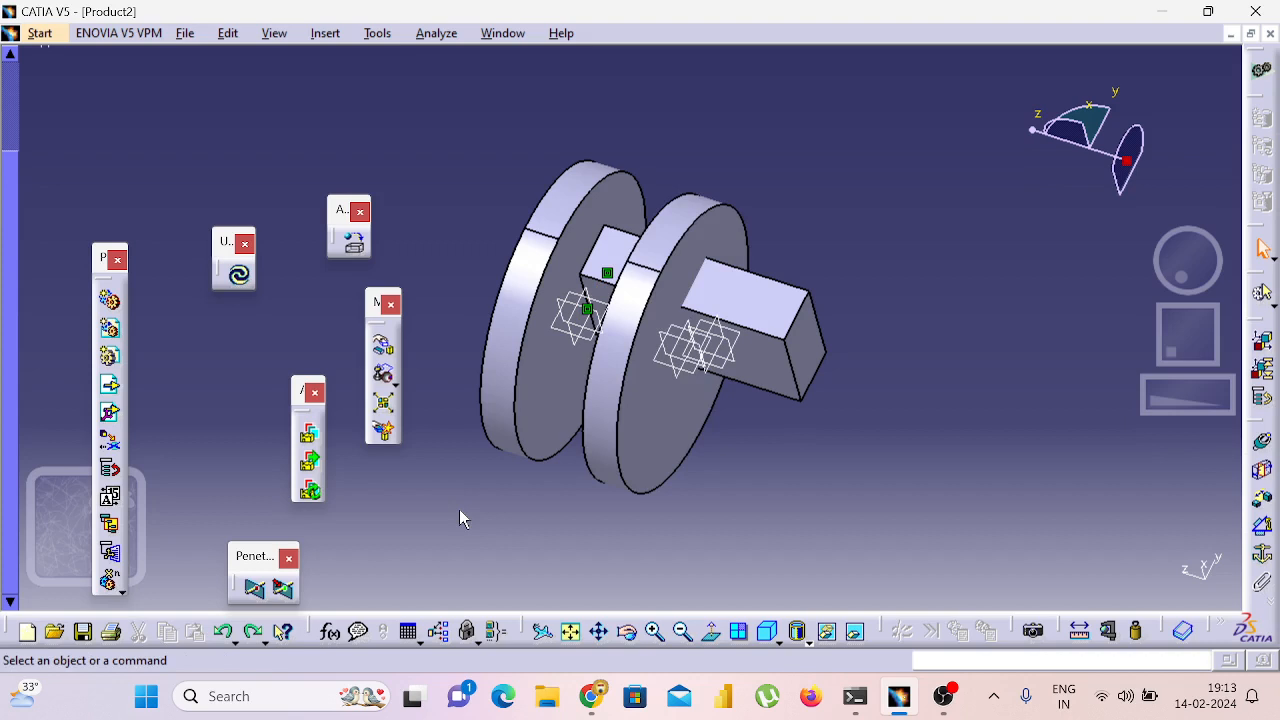
pyautogui.hotkey('ctrl', 'z')
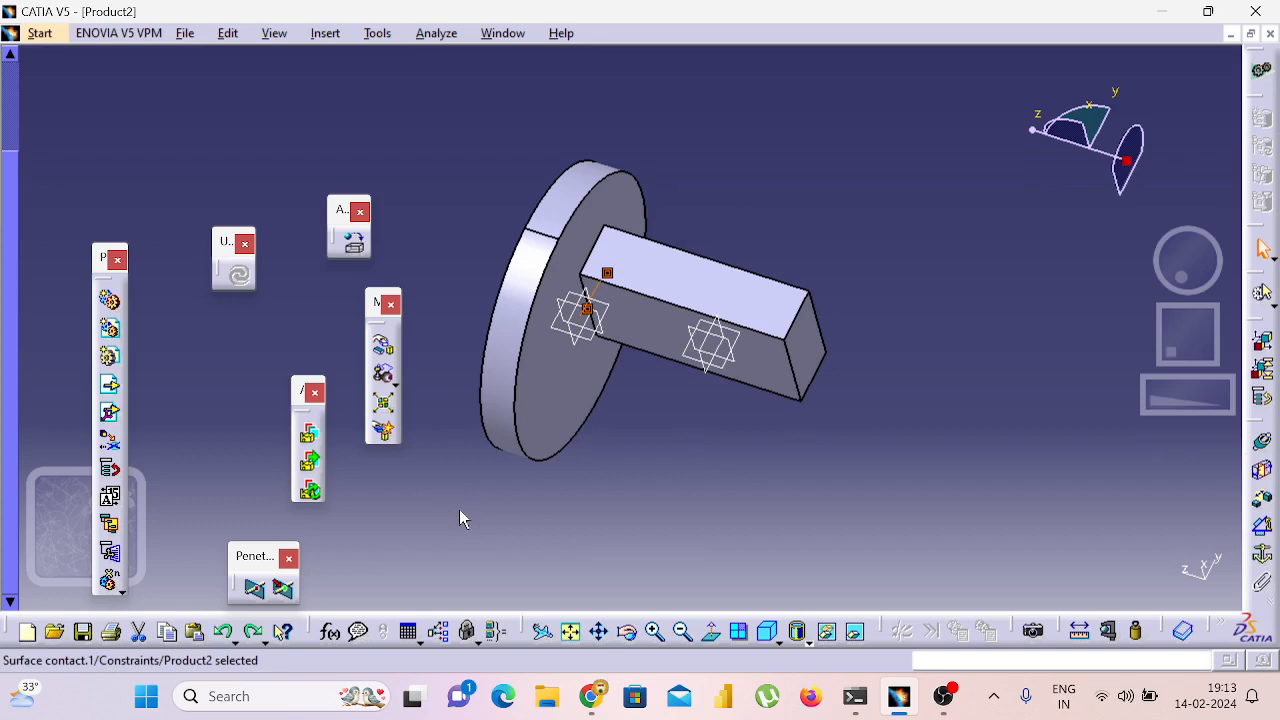
pyautogui.hotkey('ctrl', 'y')
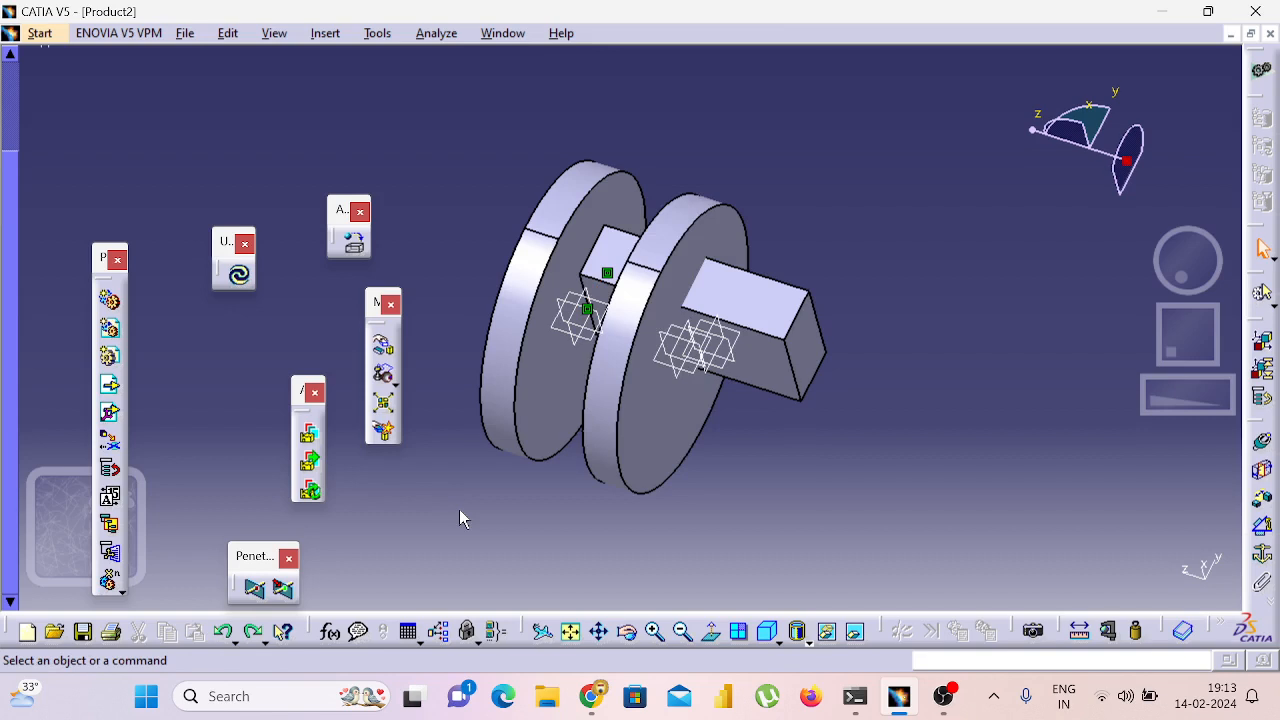
pyautogui.hotkey('ctrl', 'z')
pyautogui.hotkey('ctrl', 'y')
pyautogui.hotkey('ctrl', 'z')
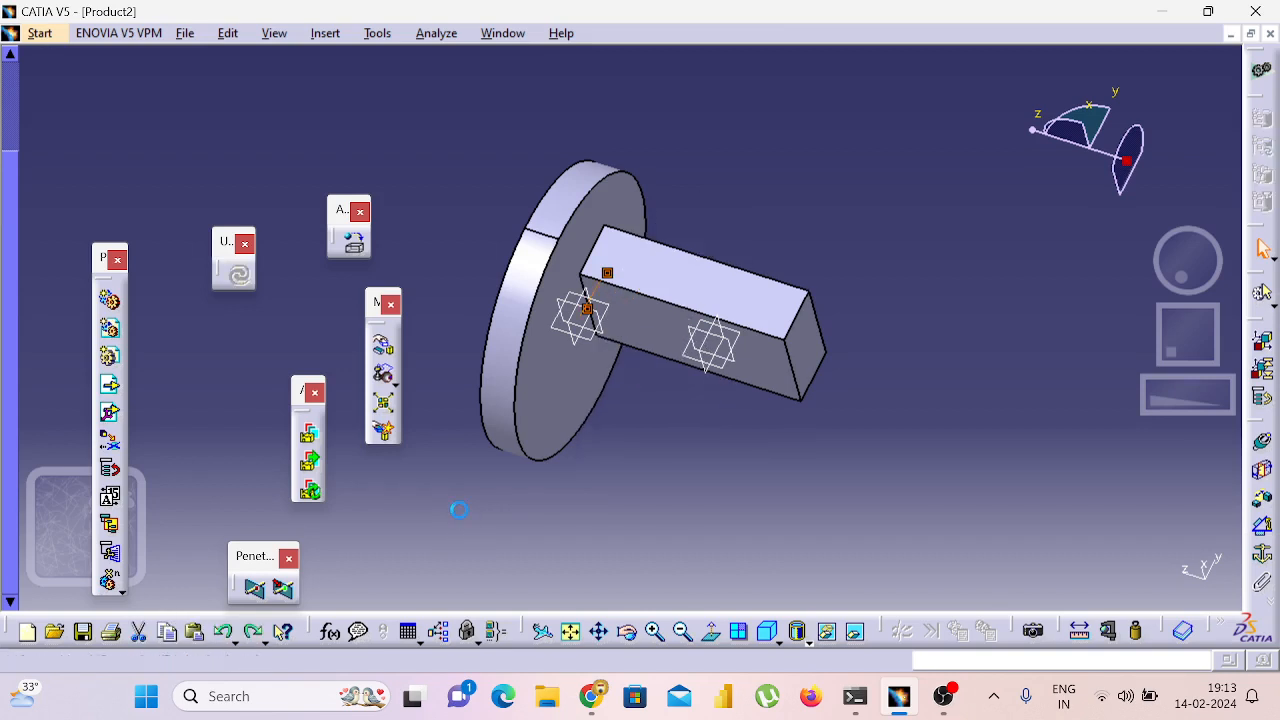
pyautogui.hotkey('ctrl', 'y')
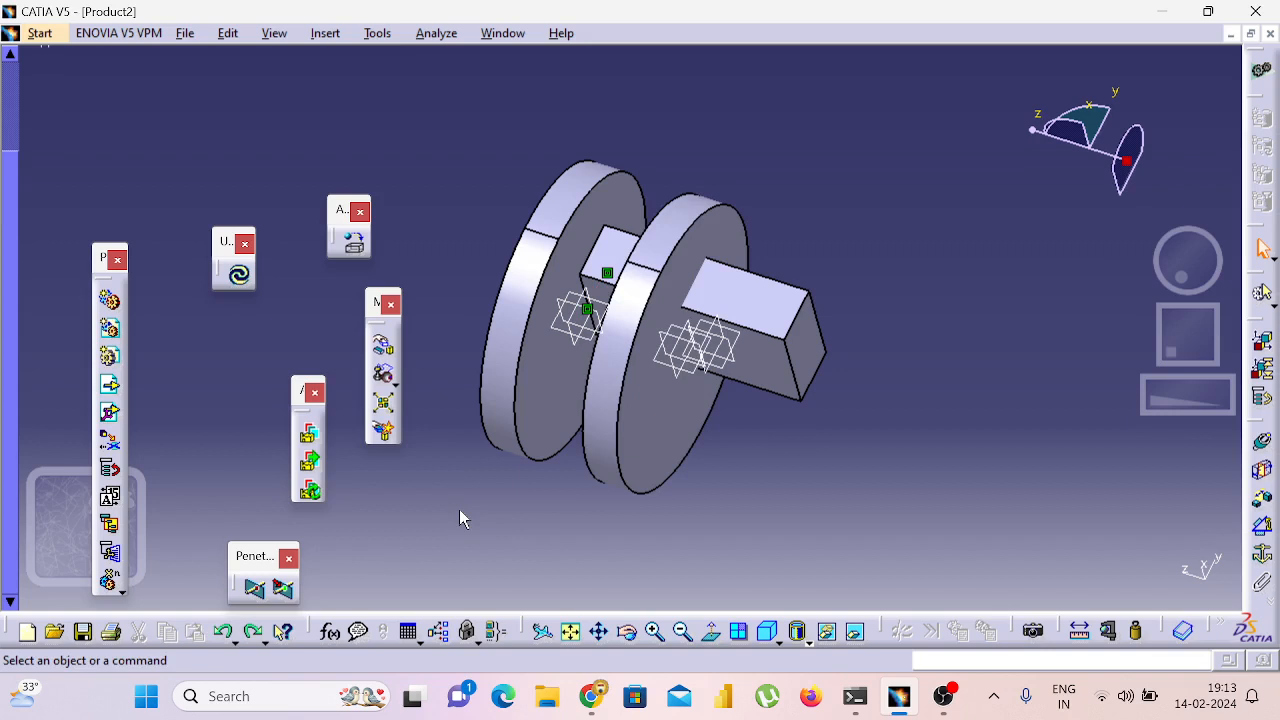
pyautogui.hotkey('ctrl', 'z')
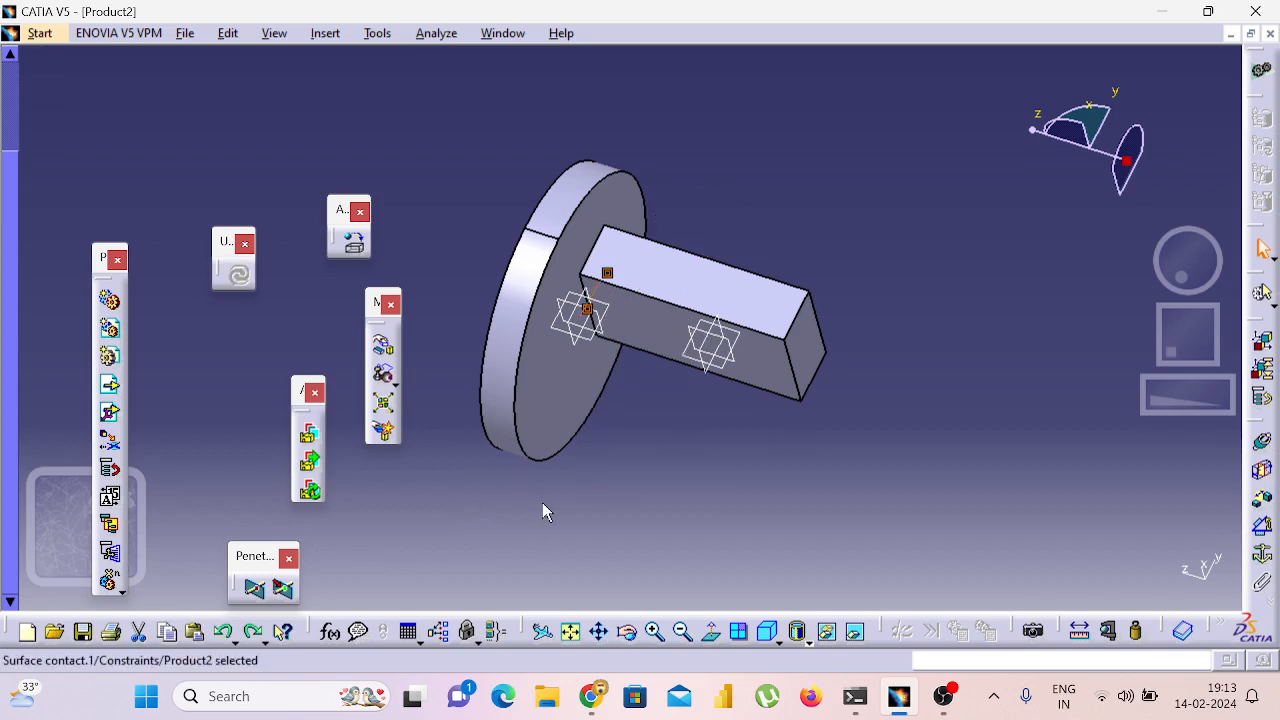
# Insert the Part2 disc into the assembly again as an existing component, and undo the insertion.
pyautogui.click(111, 387)
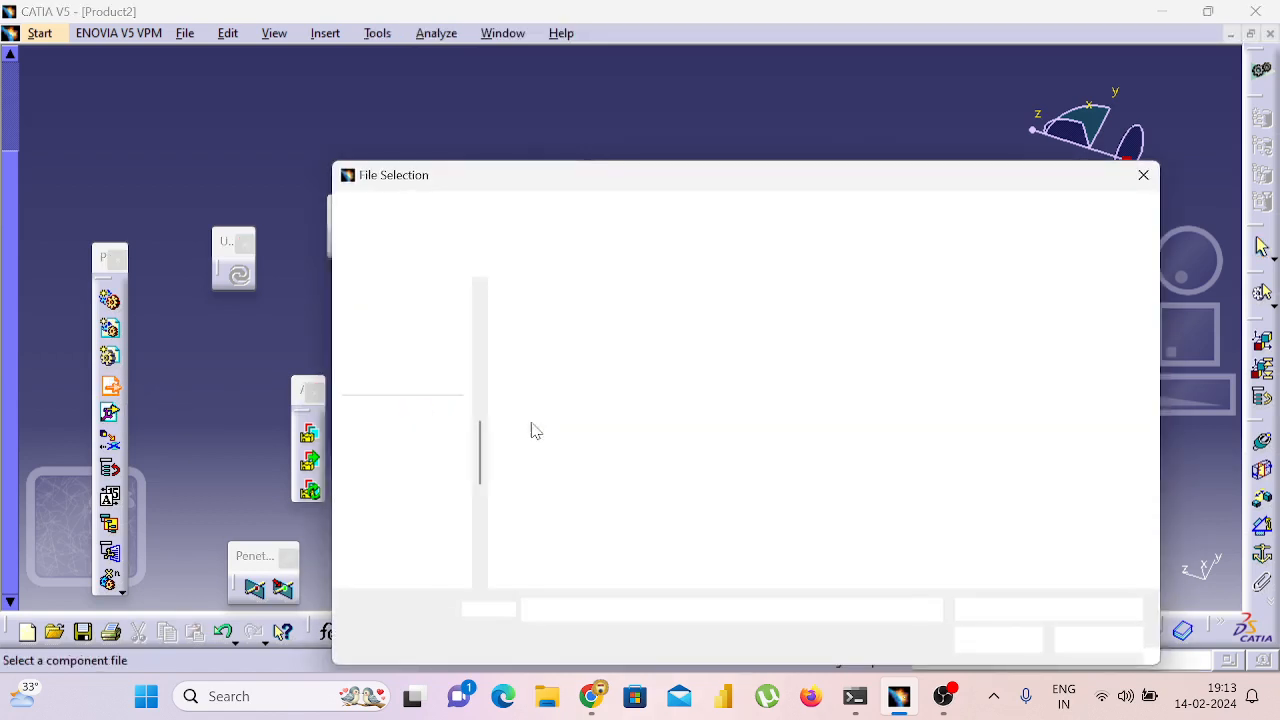
pyautogui.click(705, 468)
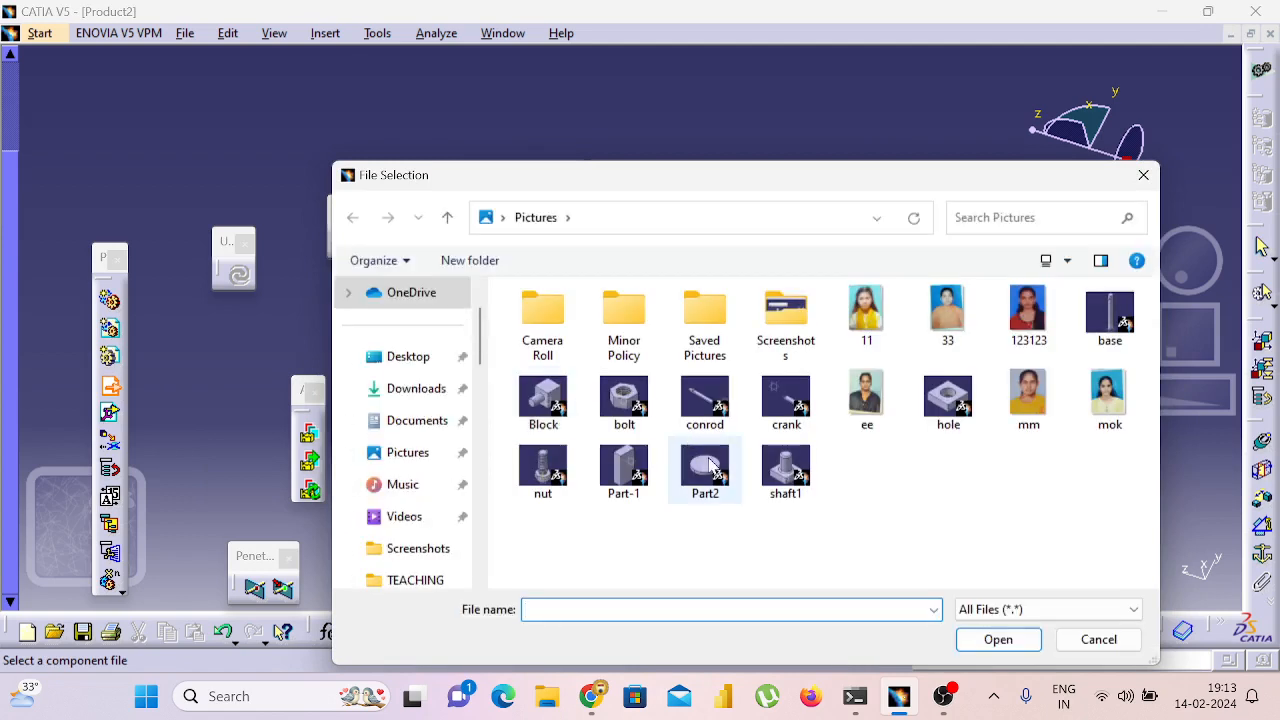
pyautogui.click(998, 639)
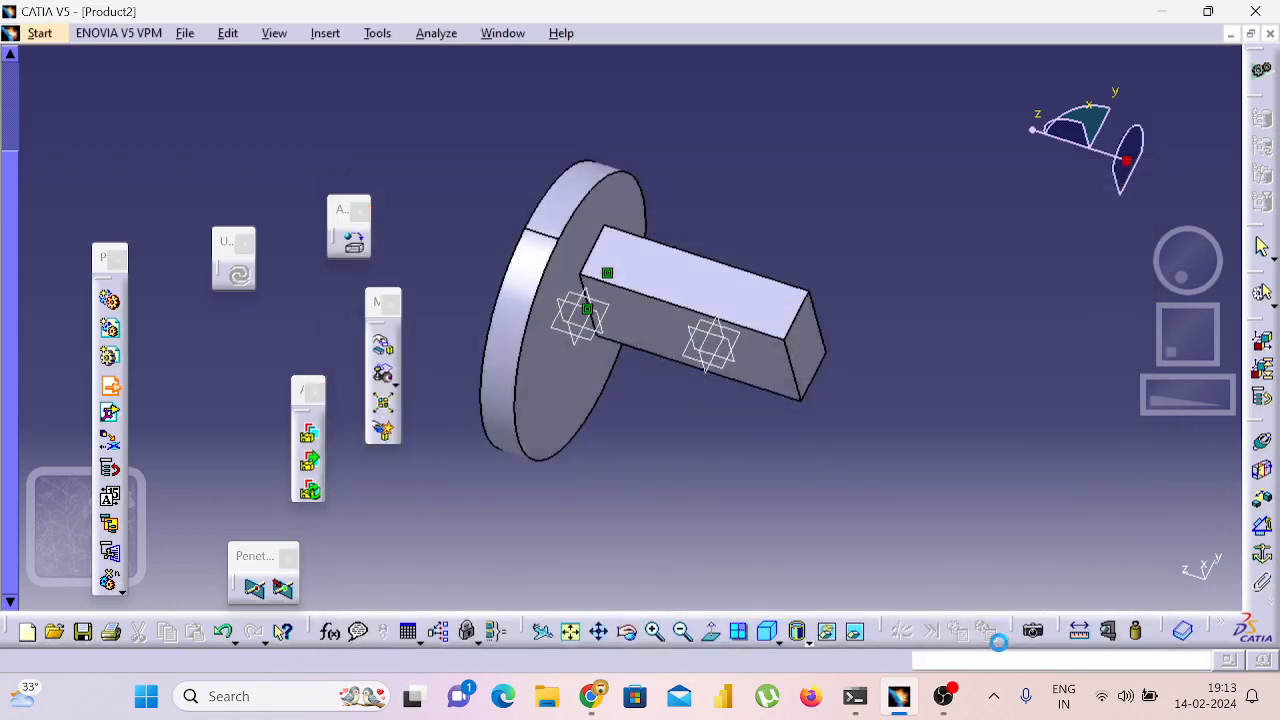
pyautogui.moveTo(893, 513); pyautogui.dragTo(836, 428, button='middle')
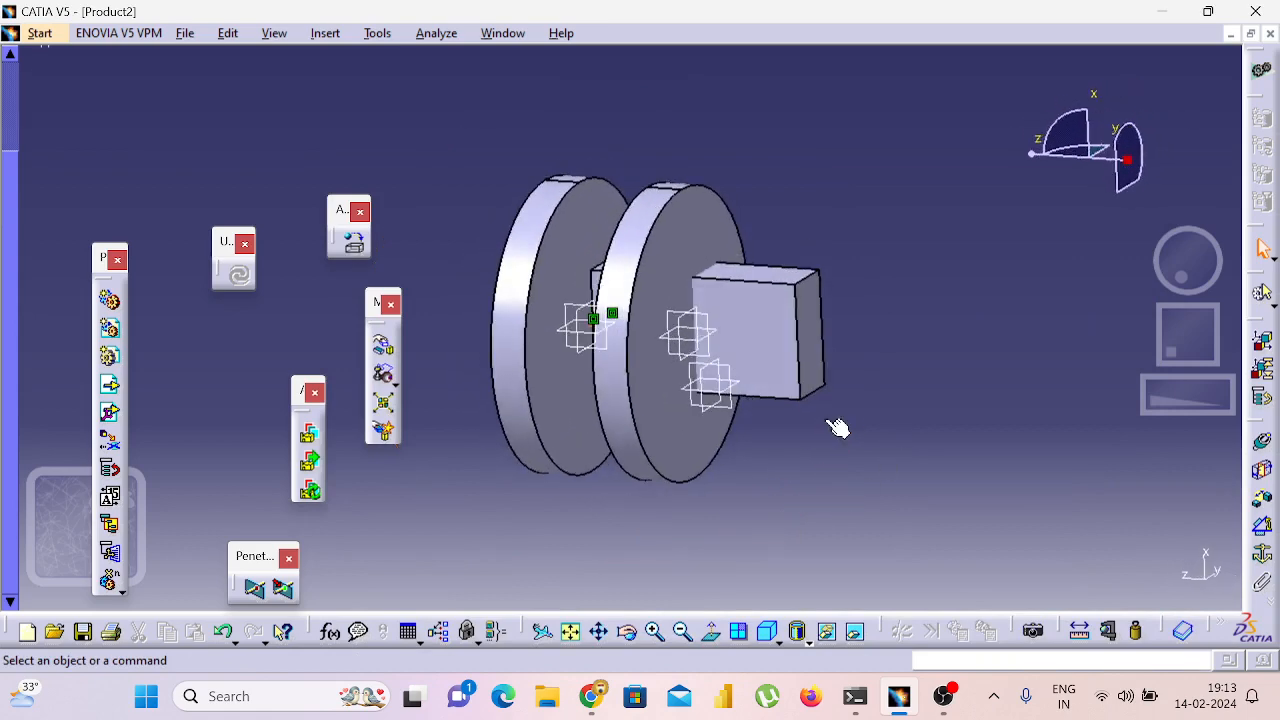
pyautogui.hotkey('ctrl', 'z')
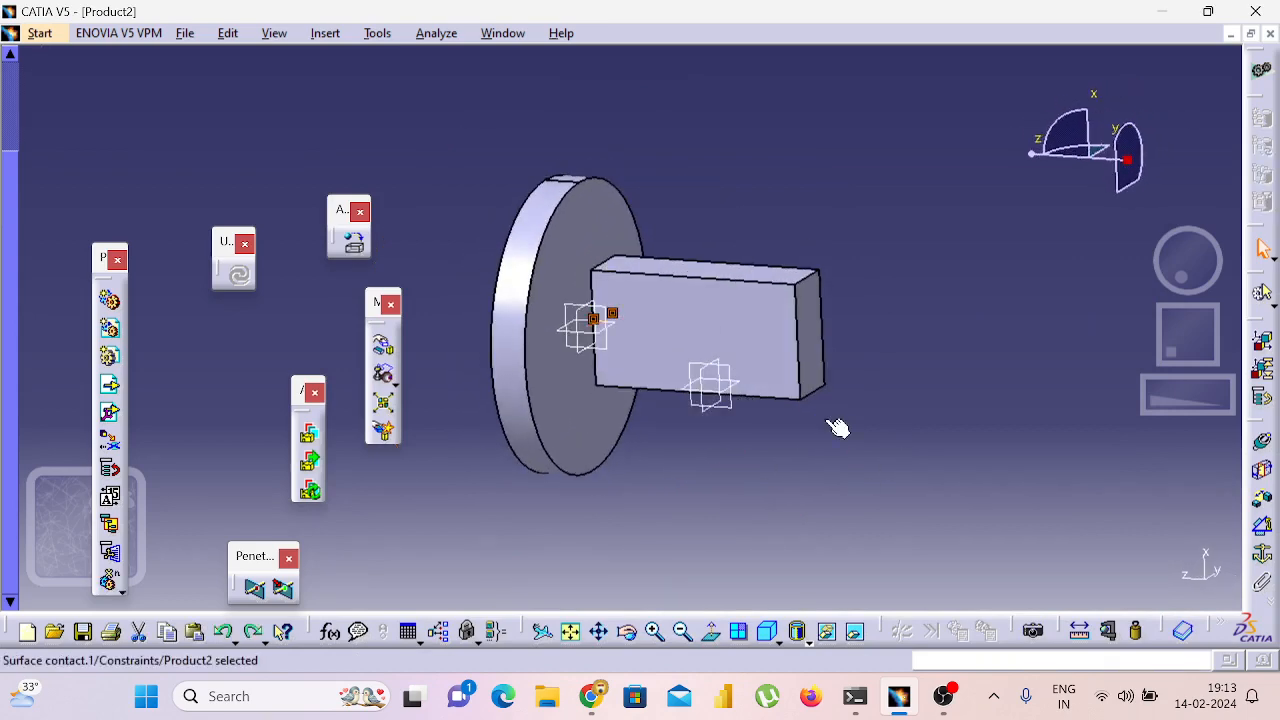
# Insert Part-1 from the Pictures folder into the assembly as a second block, using Existing Component.
pyautogui.click(179, 33)
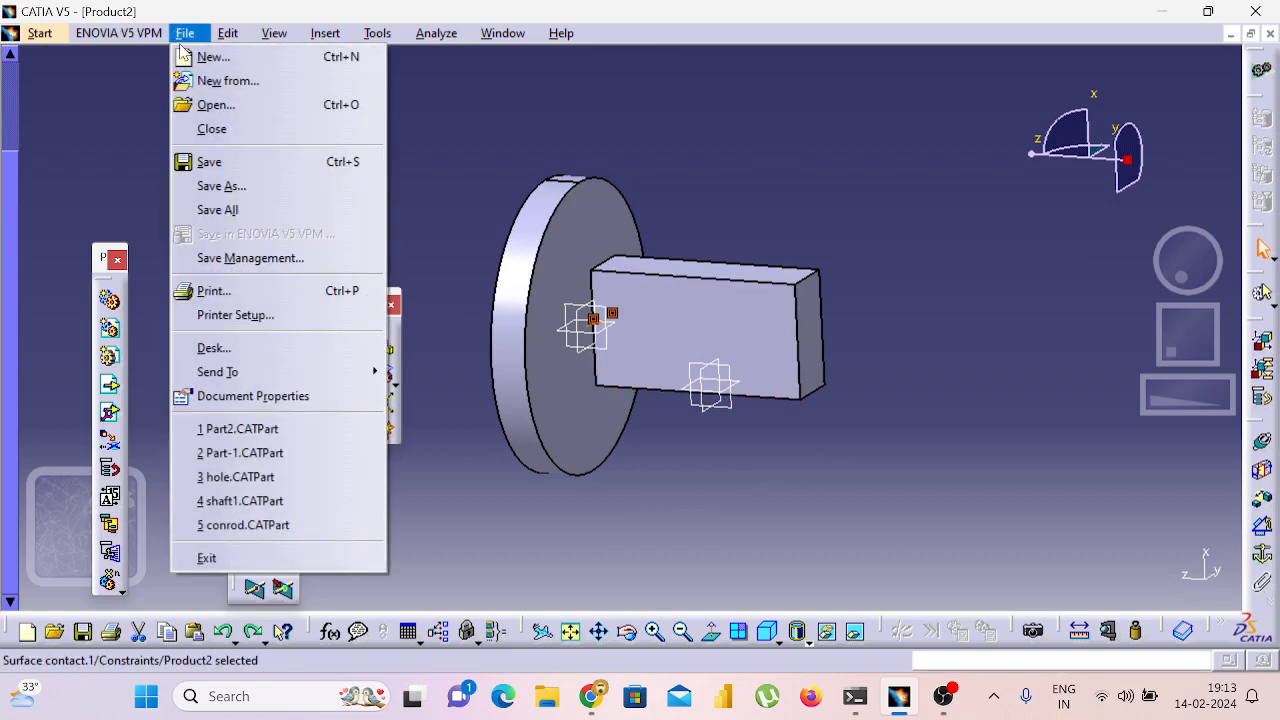
pyautogui.click(454, 160)
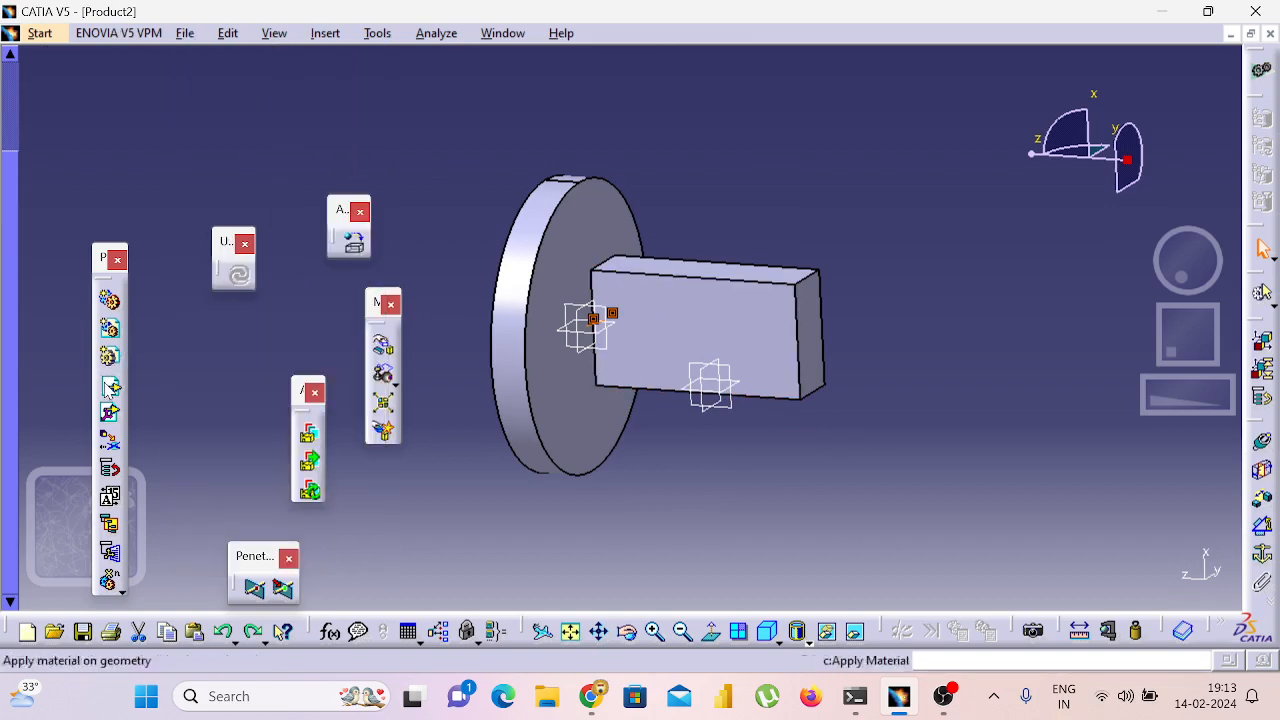
pyautogui.click(110, 388)
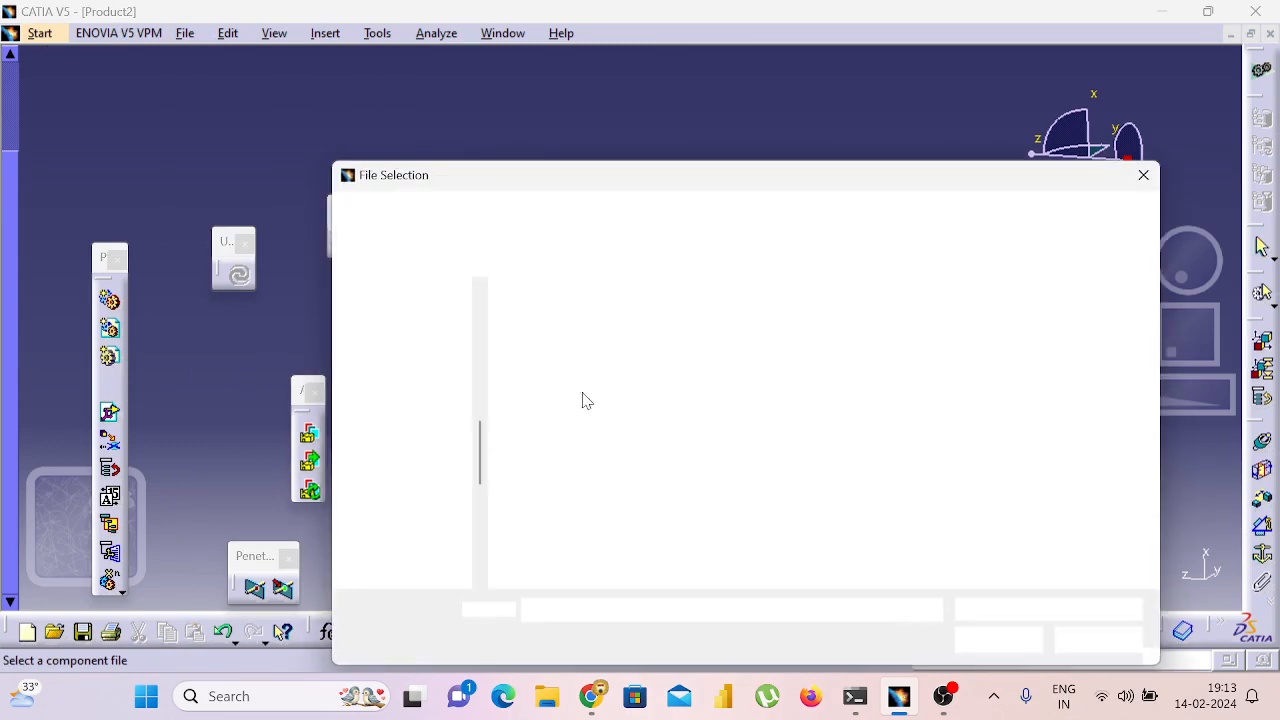
pyautogui.click(623, 468)
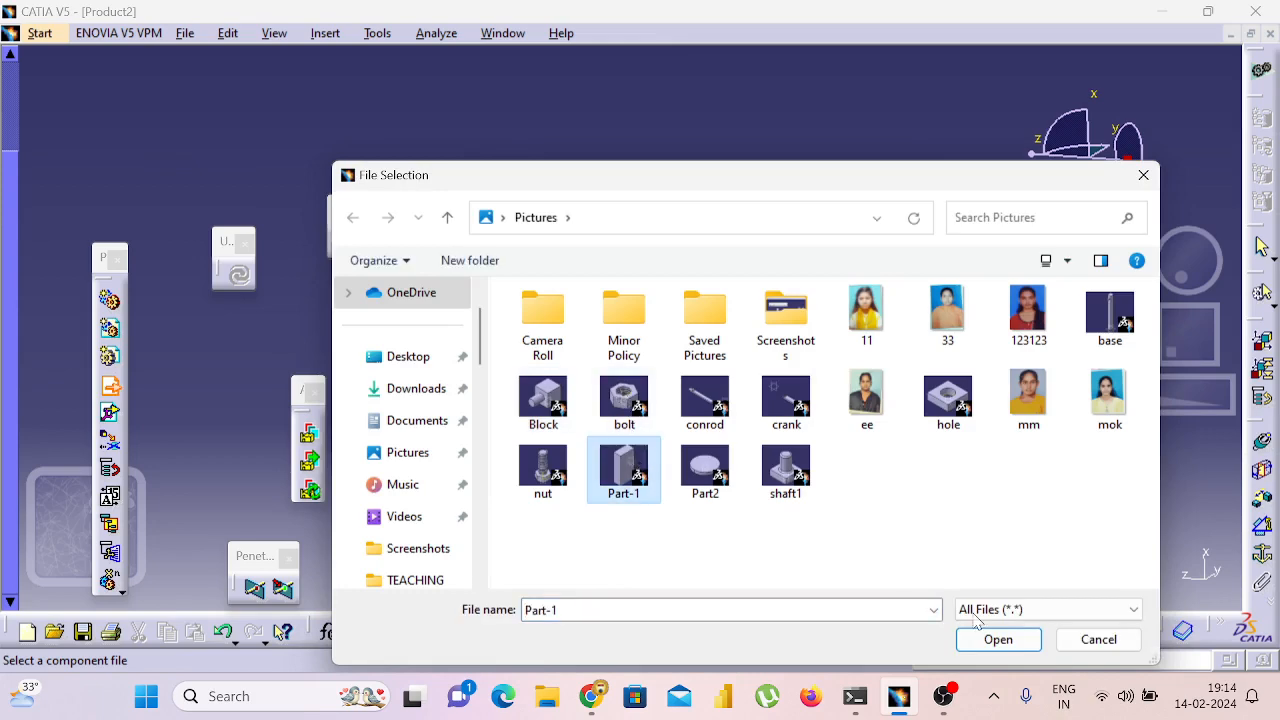
pyautogui.click(998, 640)
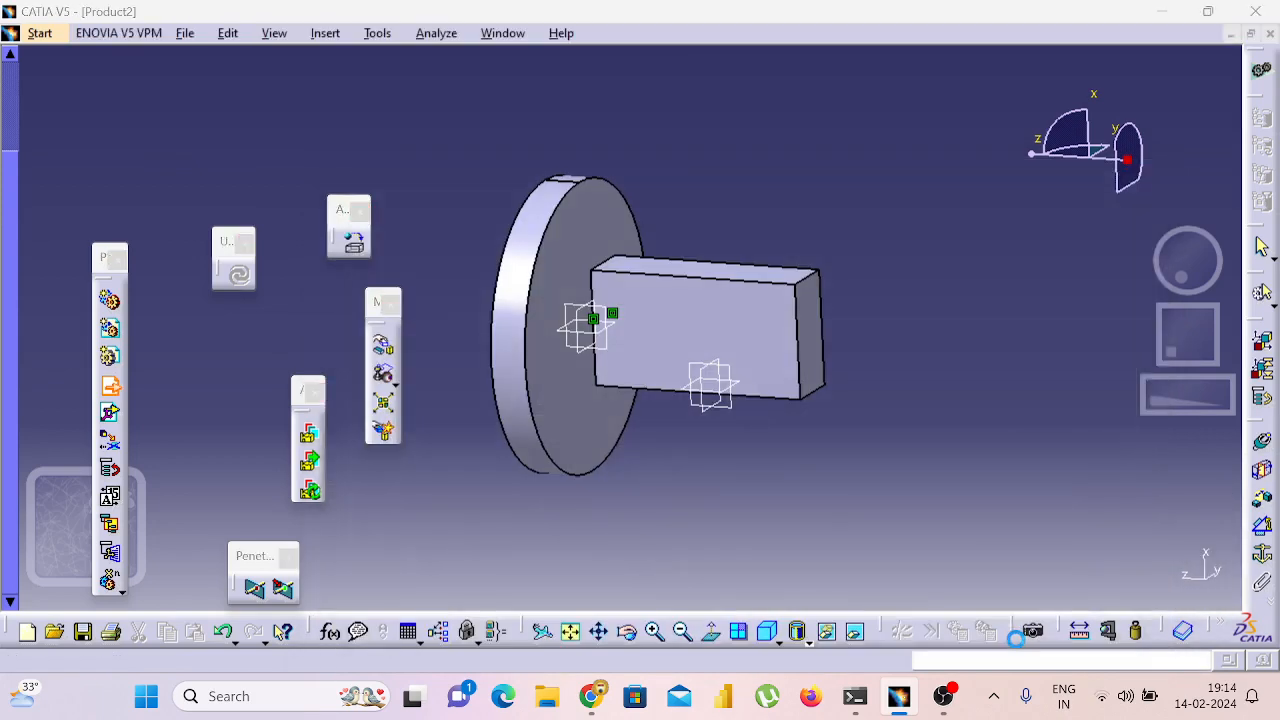
pyautogui.moveTo(900, 500); pyautogui.dragTo(566, 453, button='middle')
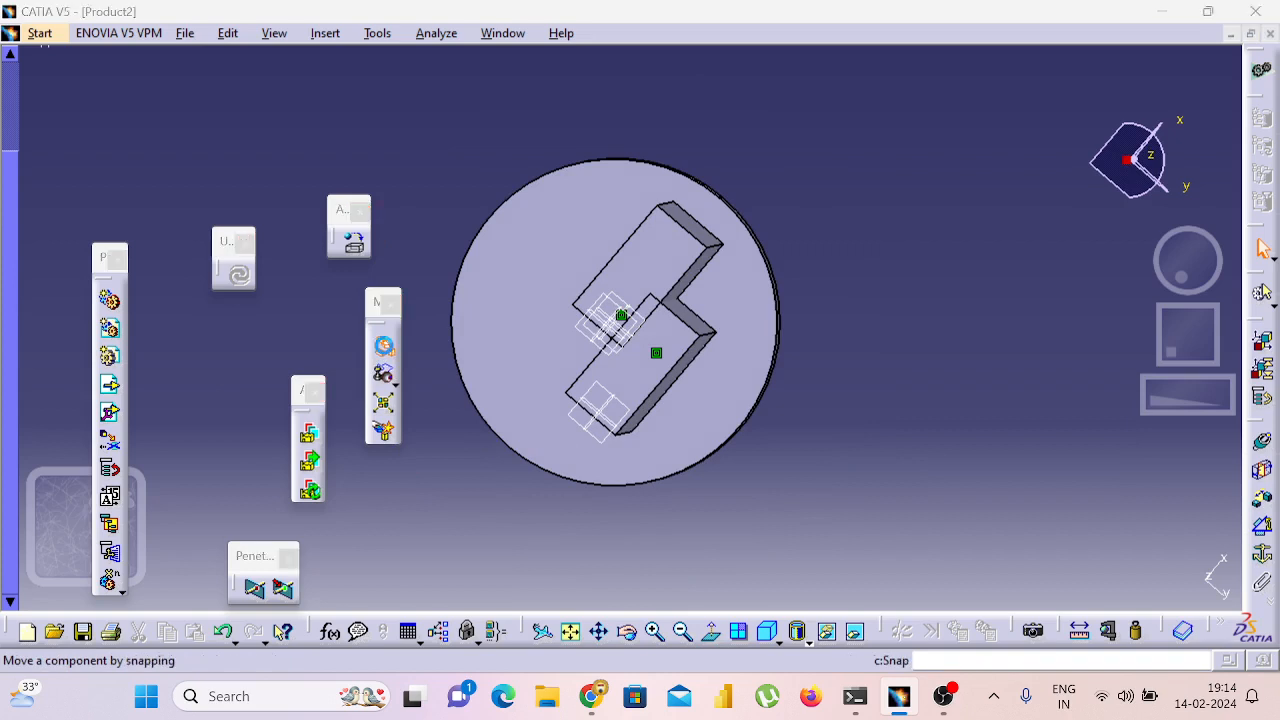
# Move the second block away from the first along the X and Y axes with the Manipulation tool, and close the tool.
pyautogui.click(383, 345)
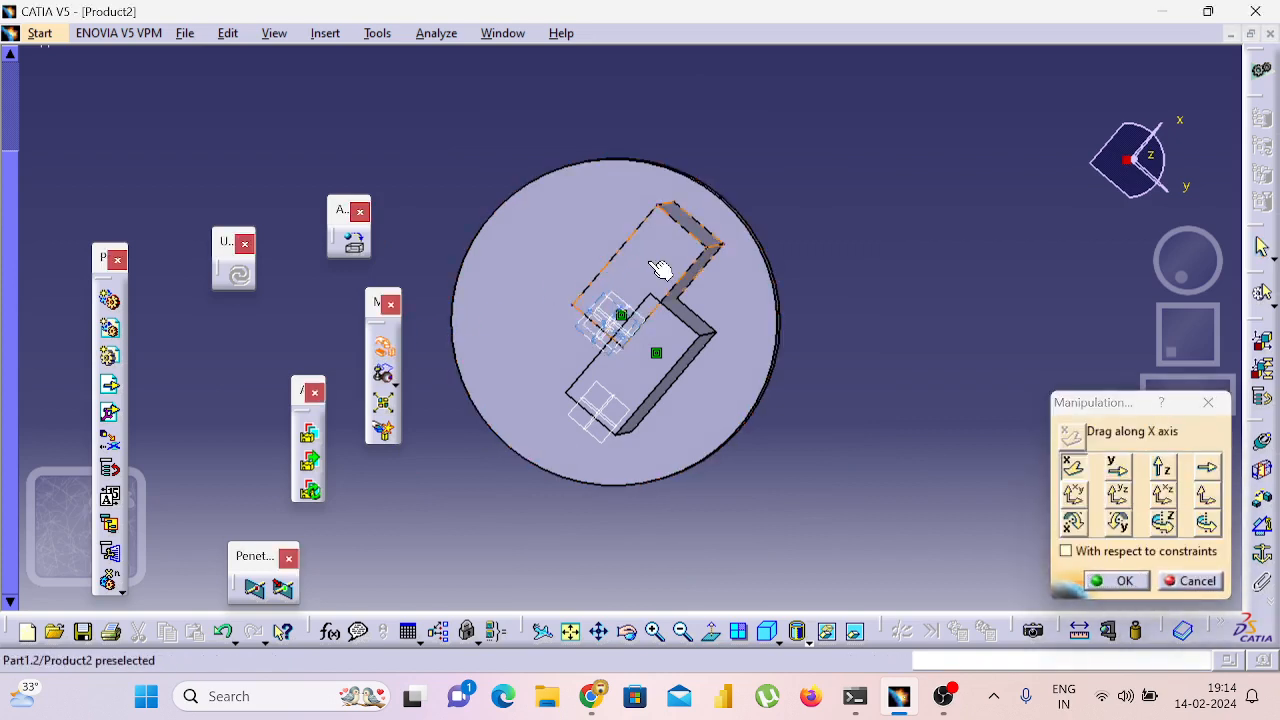
pyautogui.moveTo(657, 269); pyautogui.dragTo(565, 257)
pyautogui.click(1115, 466)
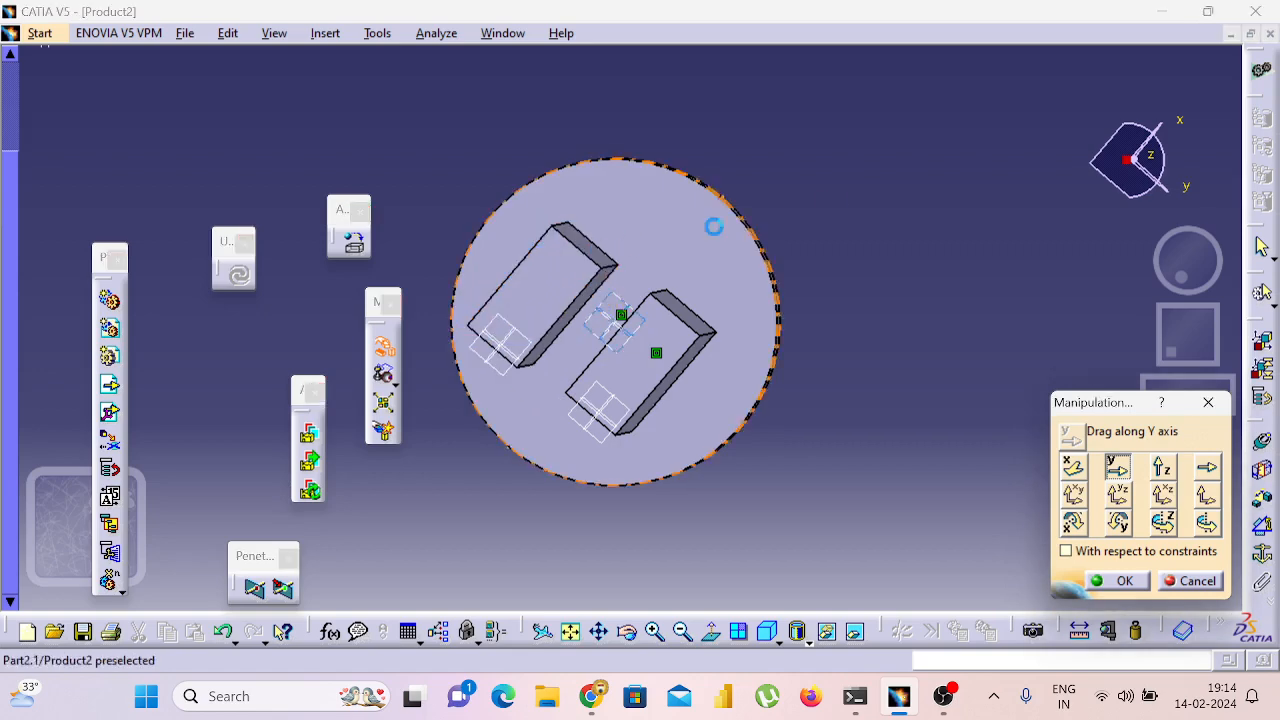
pyautogui.moveTo(866, 220); pyautogui.dragTo(925, 425, button='middle')
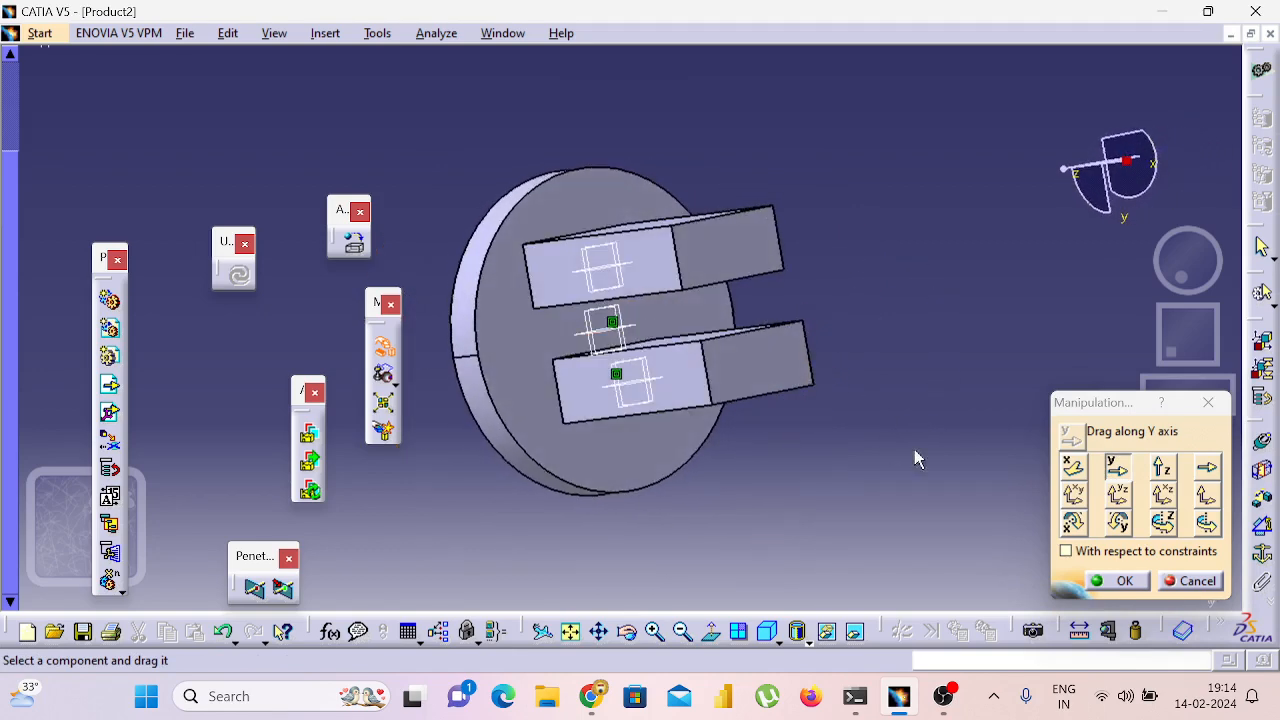
pyautogui.click(1205, 404)
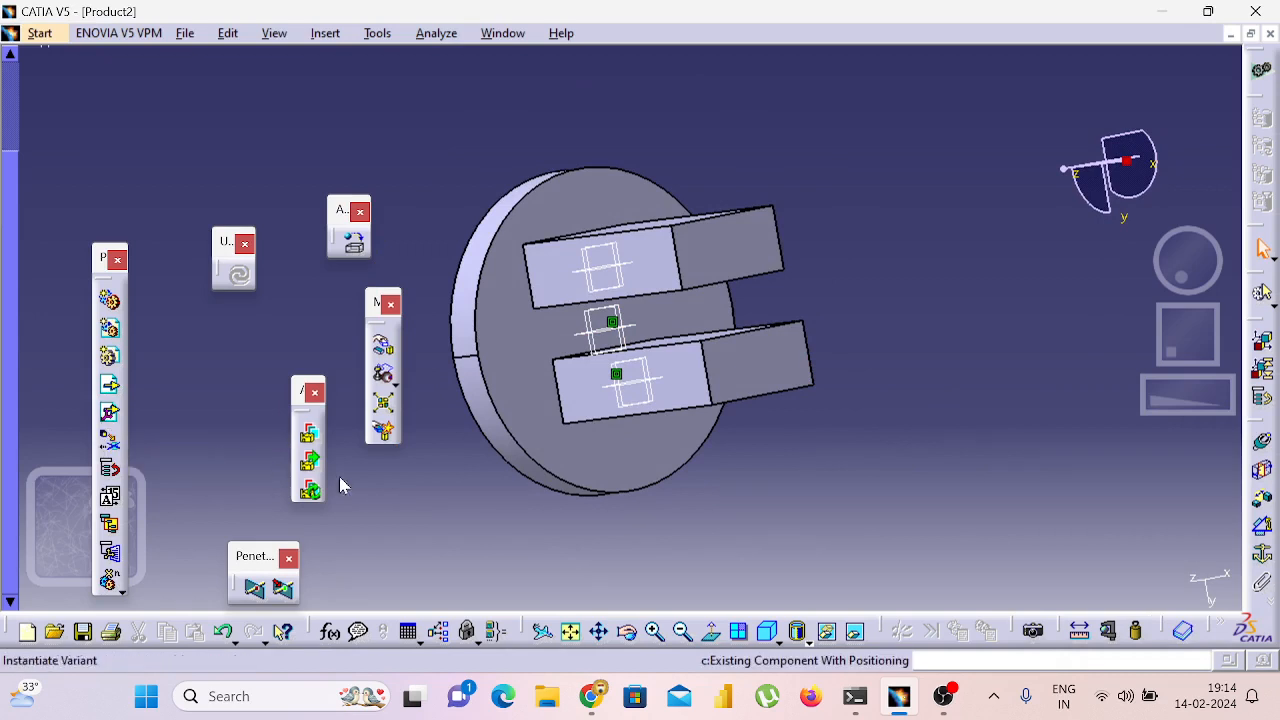
pyautogui.click(188, 35)
pyautogui.click(197, 53)
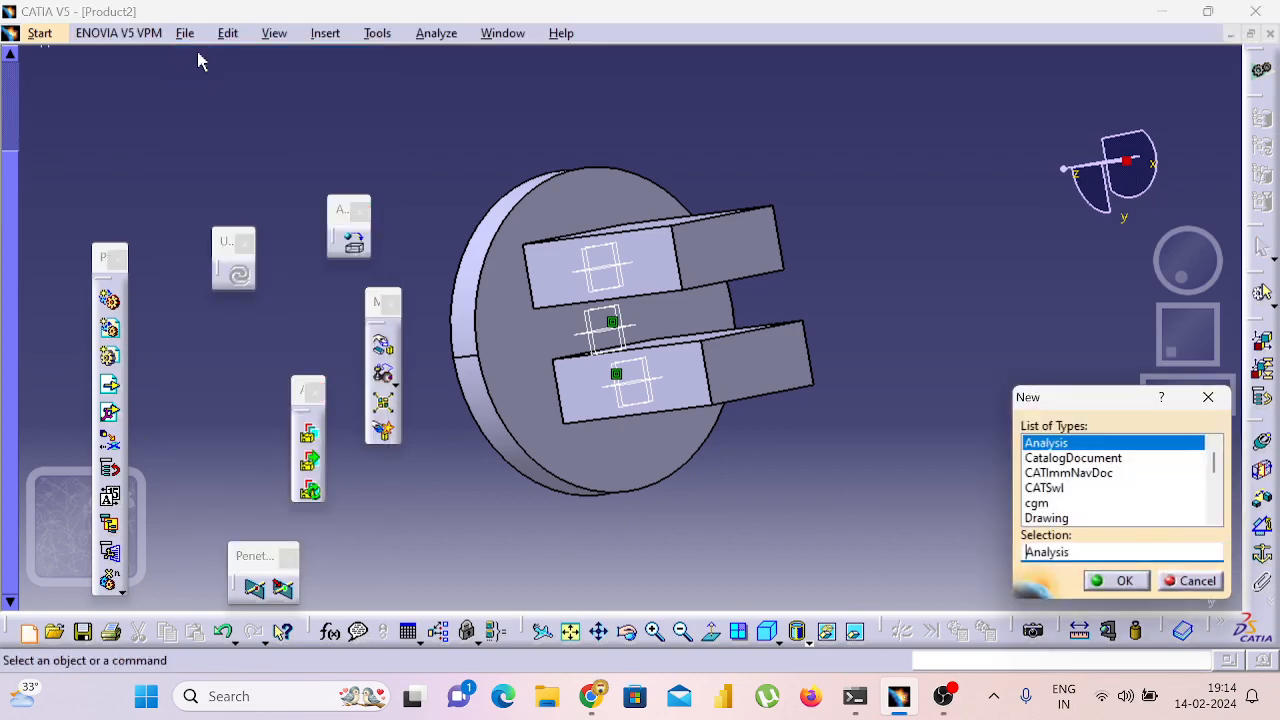
pyautogui.press('Escape')
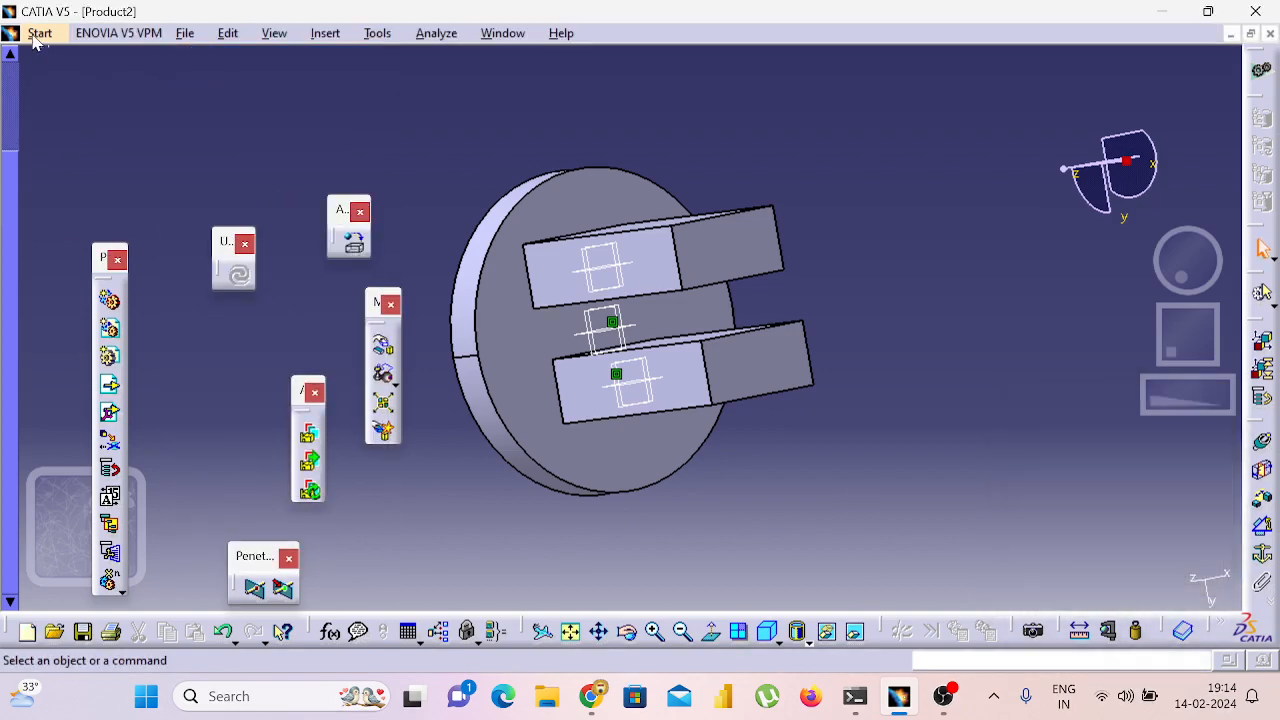
# Create a new product in the Assembly Design workbench.
pyautogui.click(36, 36)
pyautogui.moveTo(78, 82)
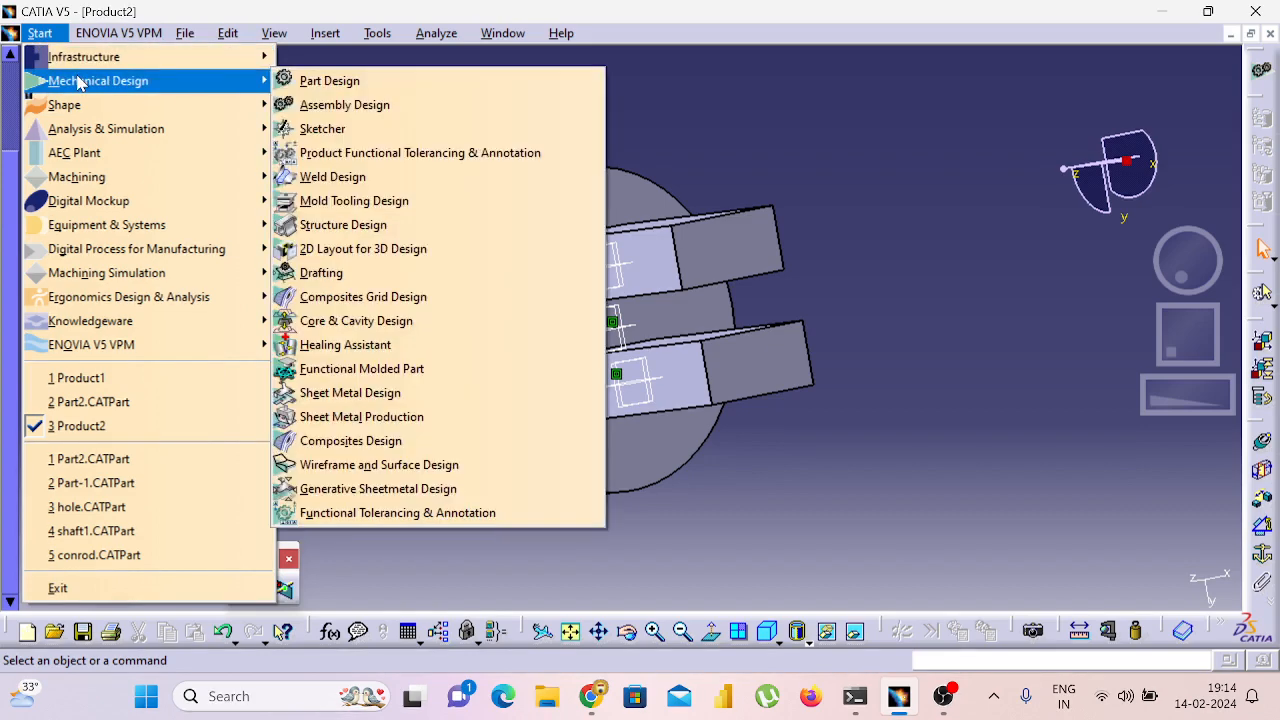
pyautogui.click(342, 107)
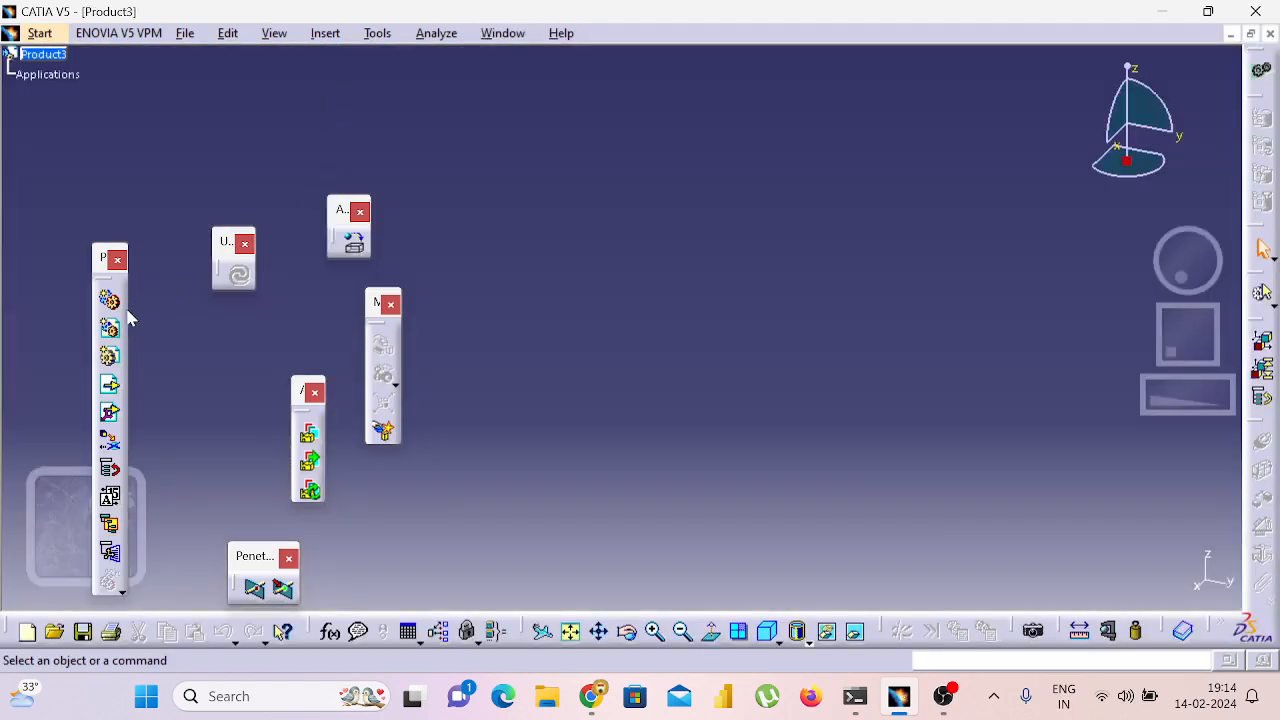
# Start inserting an existing component into the Product3 assembly.
pyautogui.click(110, 386)
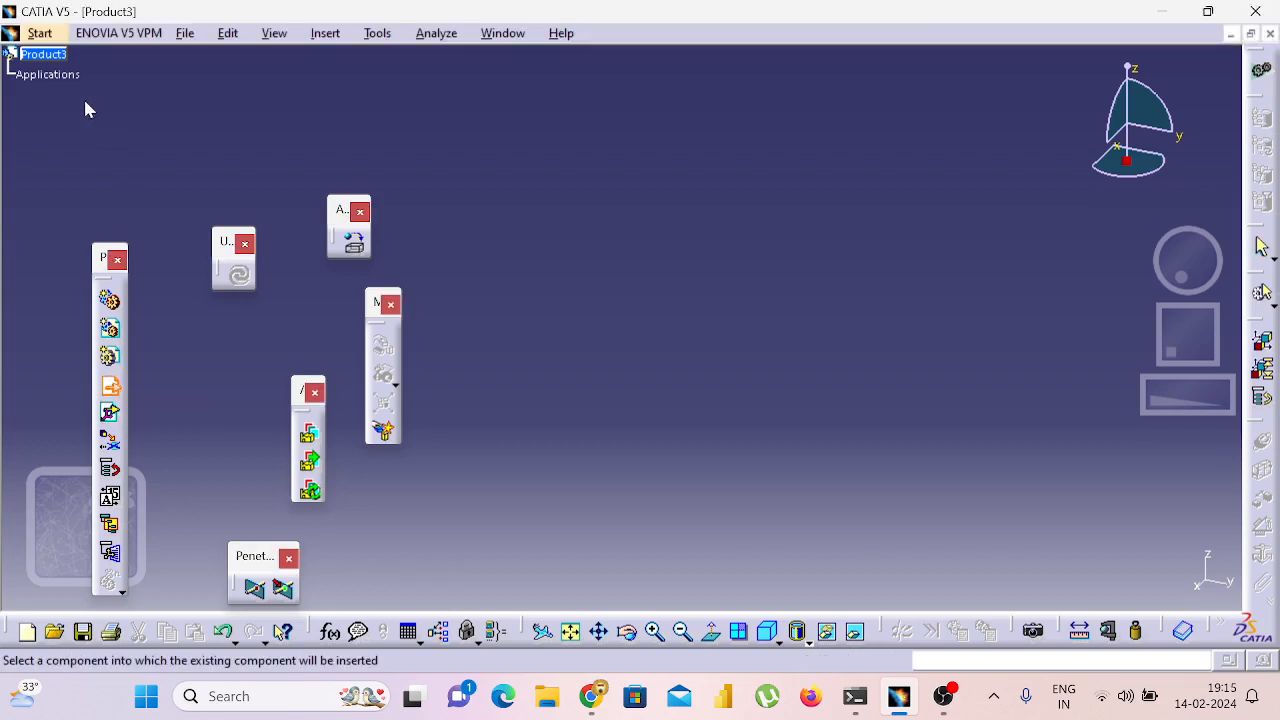
pyautogui.click(44, 56)
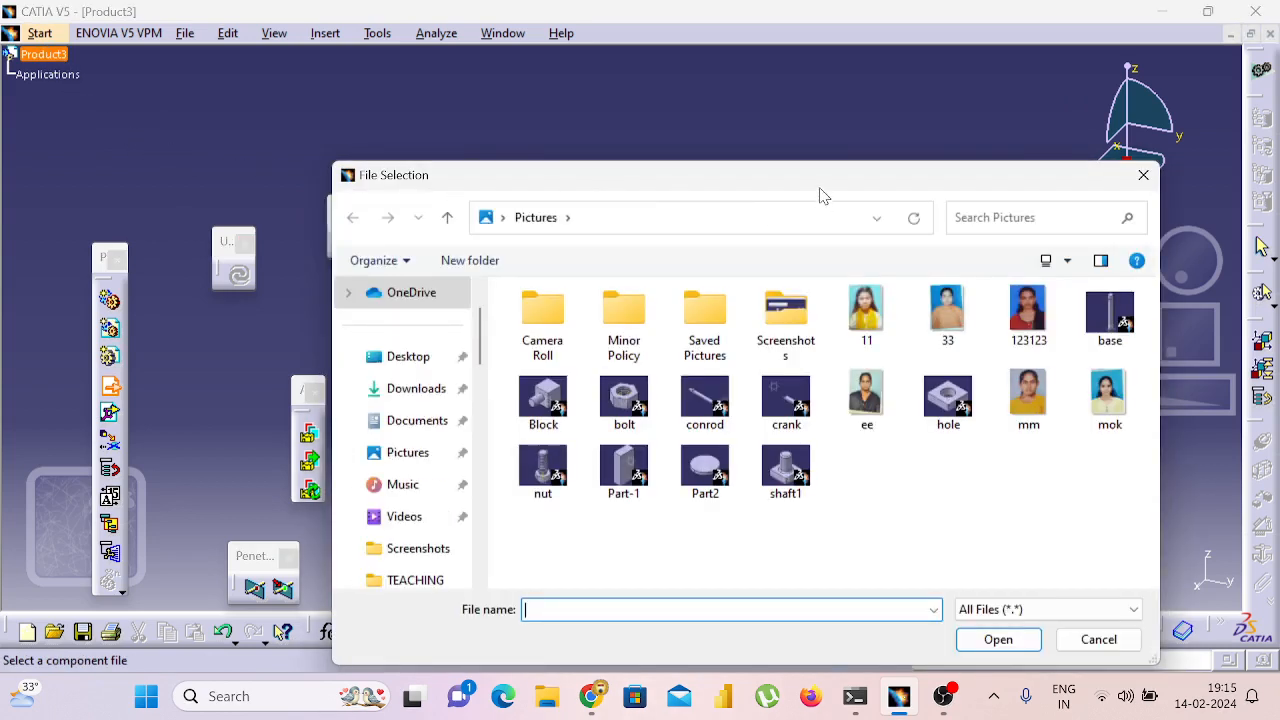
pyautogui.moveTo(822, 190); pyautogui.dragTo(766, 154)
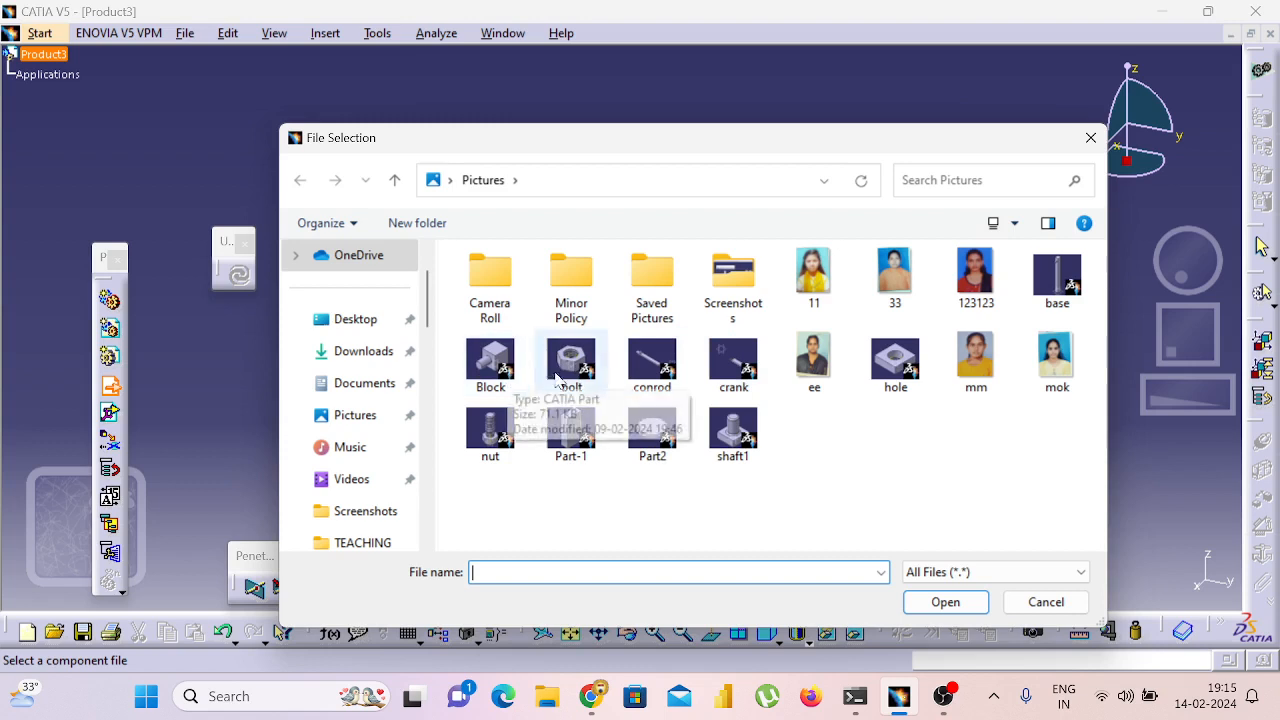
pyautogui.click(1045, 282)
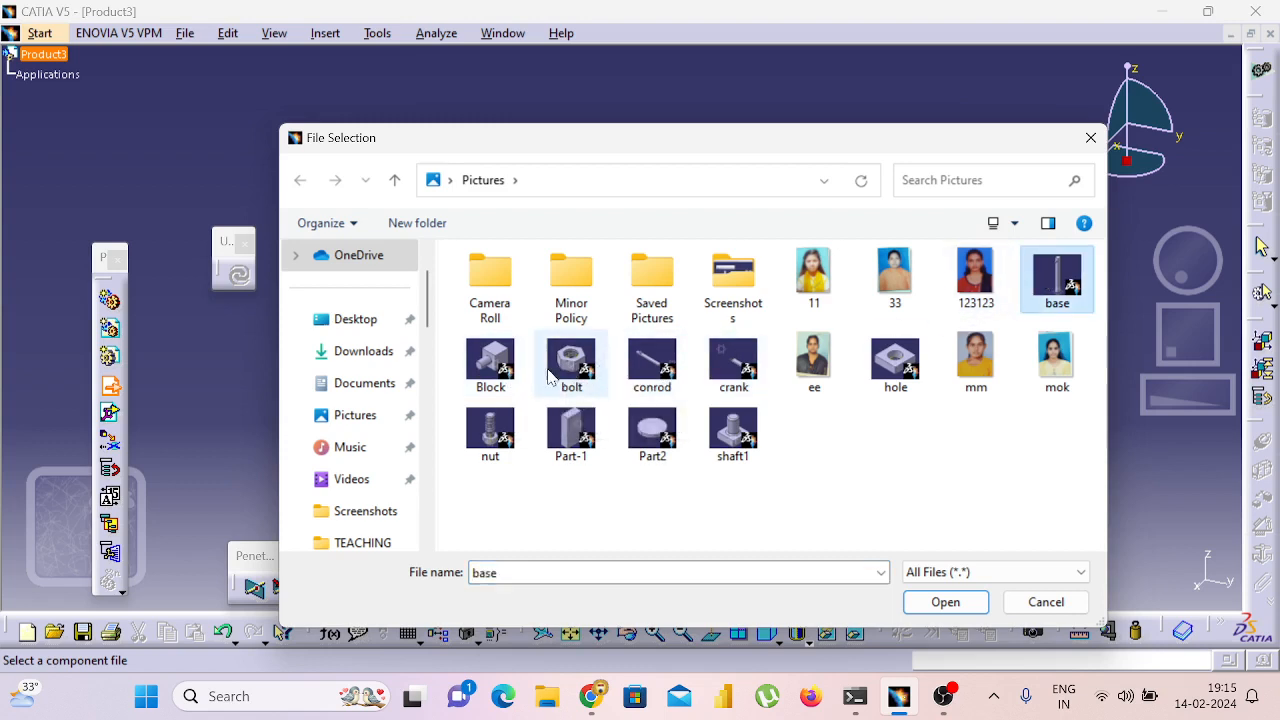
pyautogui.keyDown('ctrl'); pyautogui.click(490, 362); pyautogui.keyUp('ctrl')
pyautogui.keyDown('ctrl'); pyautogui.click(655, 365); pyautogui.keyUp('ctrl')
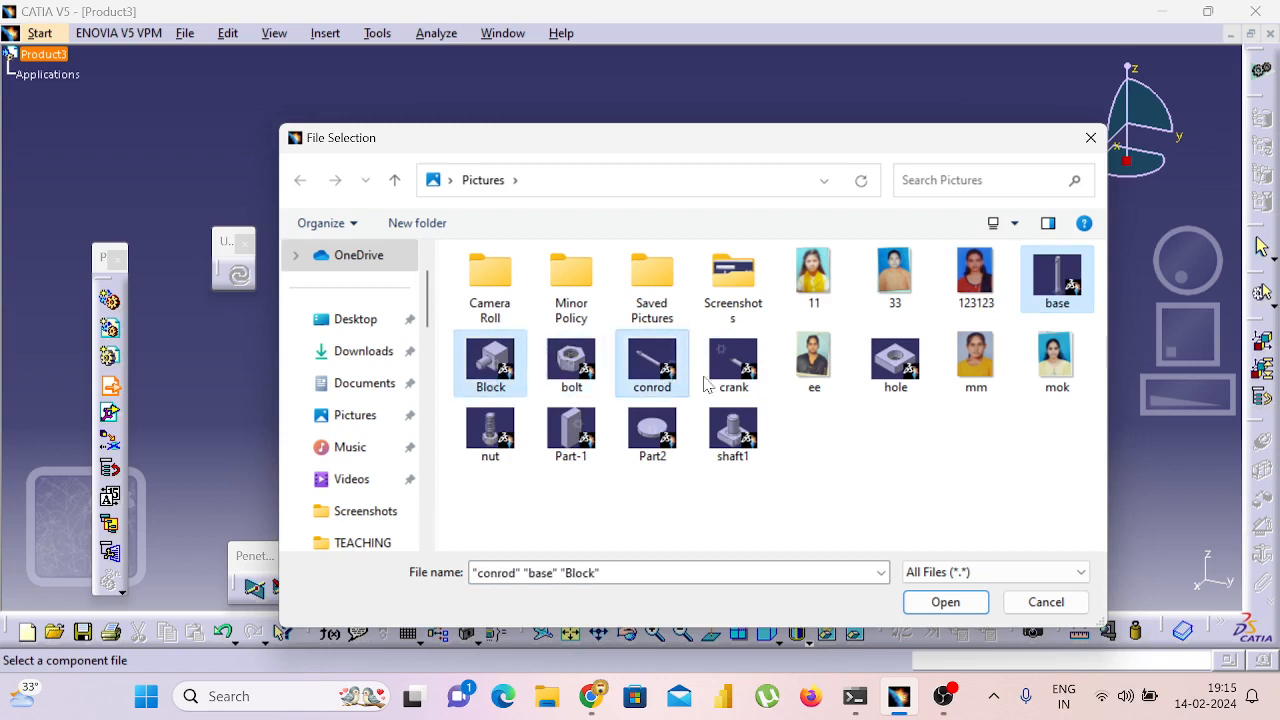
pyautogui.keyDown('ctrl'); pyautogui.click(733, 365); pyautogui.keyUp('ctrl')
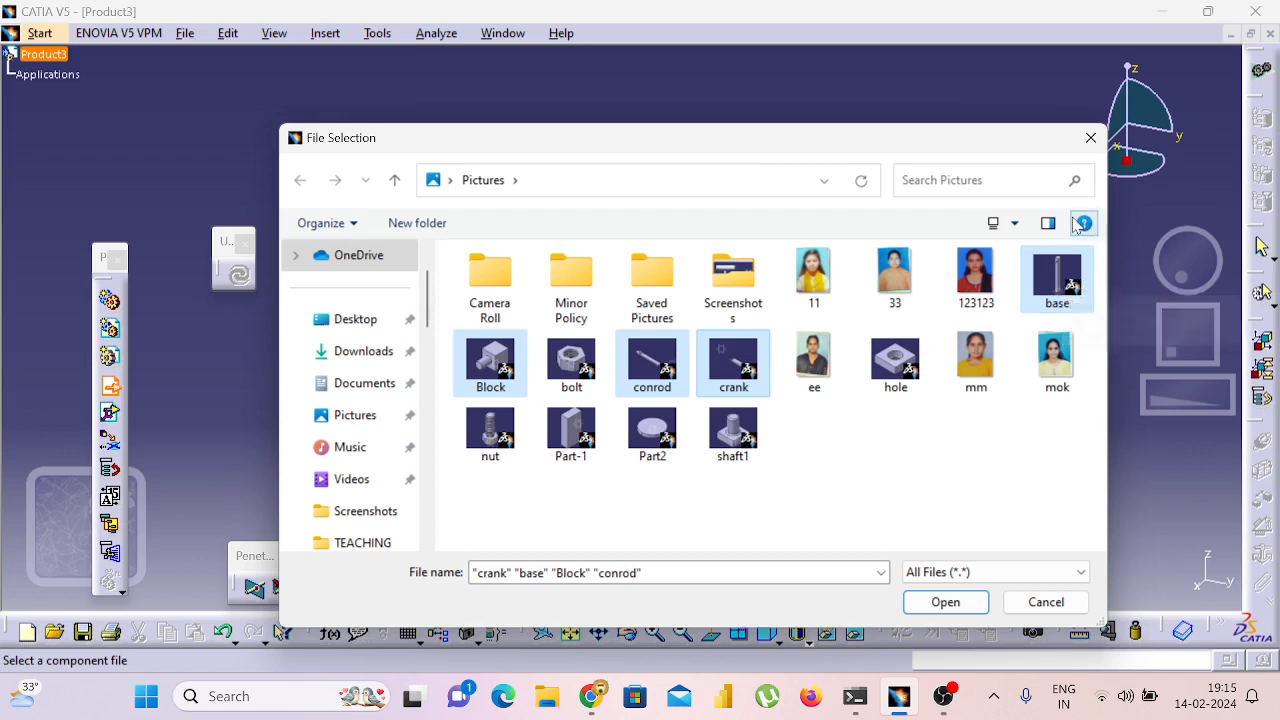
pyautogui.click(1037, 448)
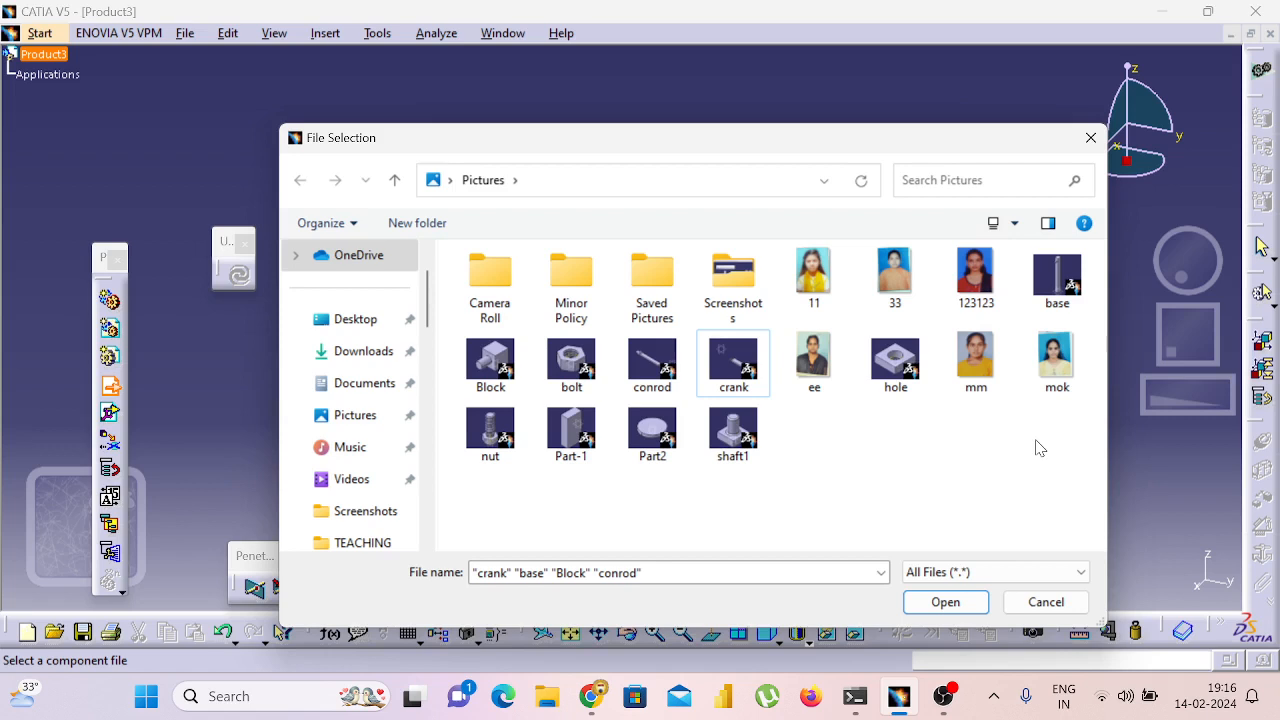
# Choose the base part from the Pictures folder and insert it into the assembly.
pyautogui.click(1063, 289)
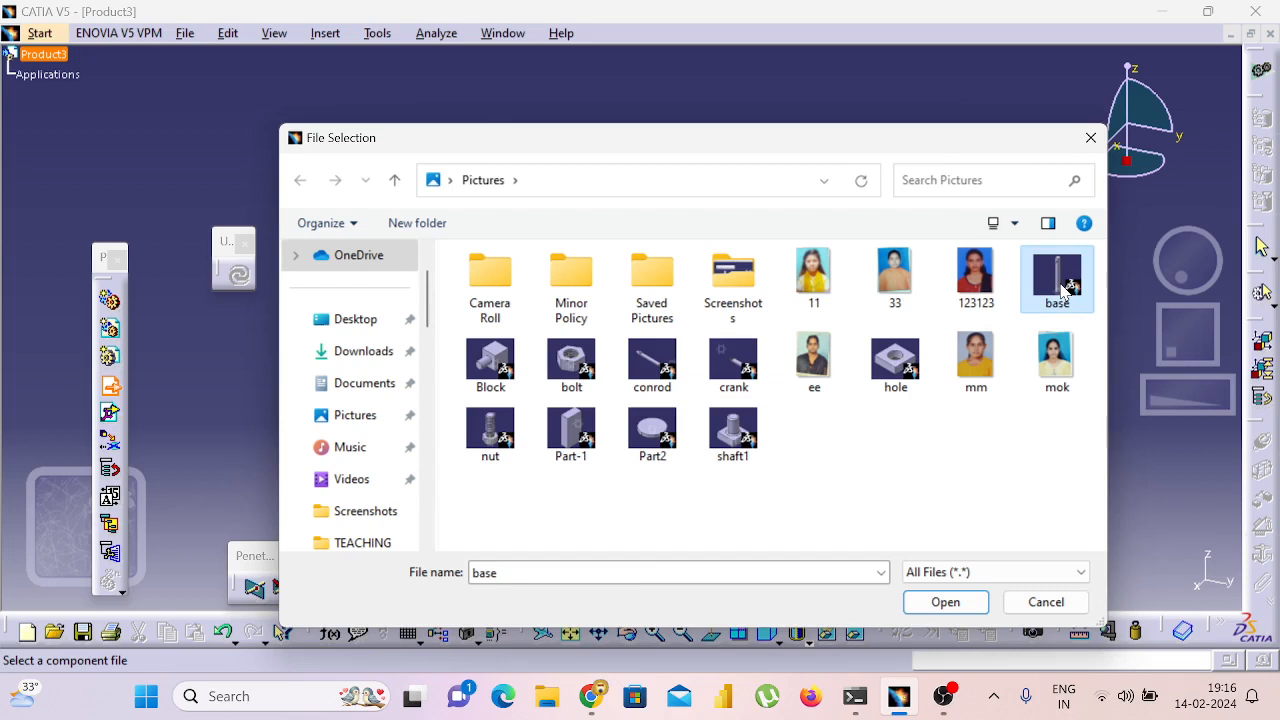
pyautogui.click(945, 601)
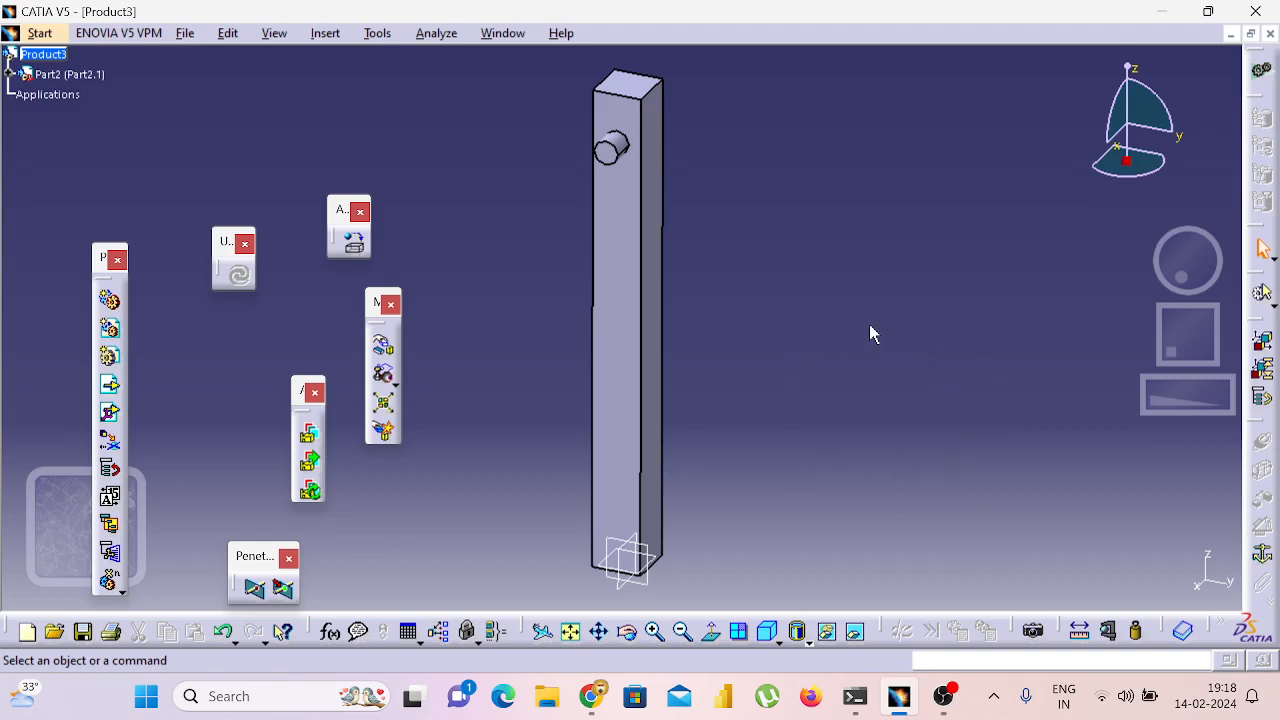
pyautogui.moveTo(863, 335); pyautogui.dragTo(792, 427, button='middle')
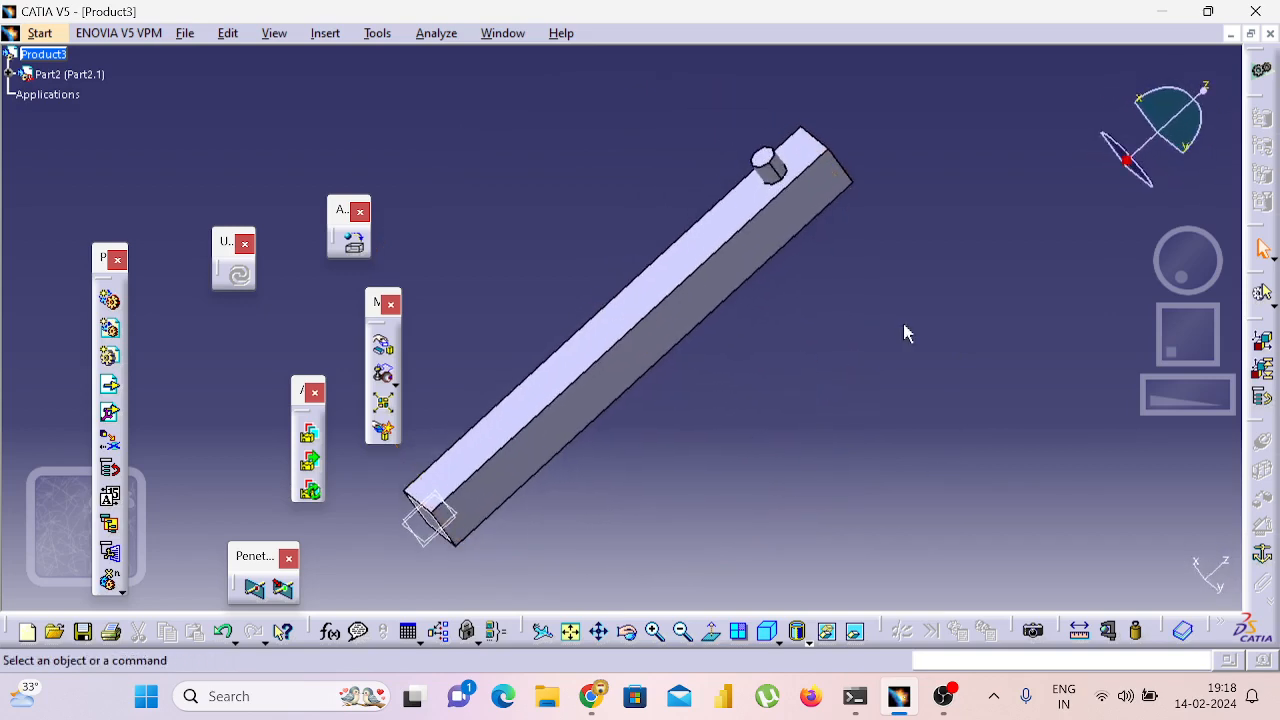
pyautogui.moveTo(903, 323); pyautogui.dragTo(900, 399, button='middle')
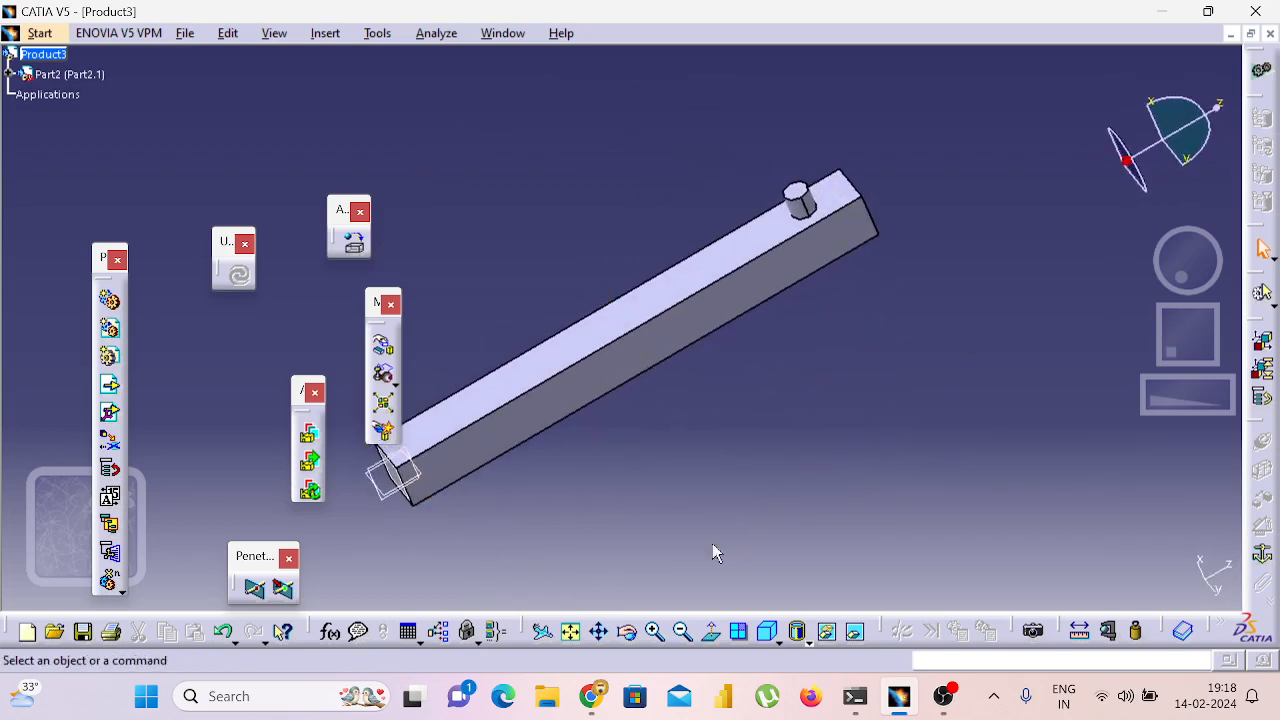
# Open Slider cranck.pdf from the Catia Stuff folder on the desktop and view the dimensioned part drawings.
pyautogui.press('super+d')
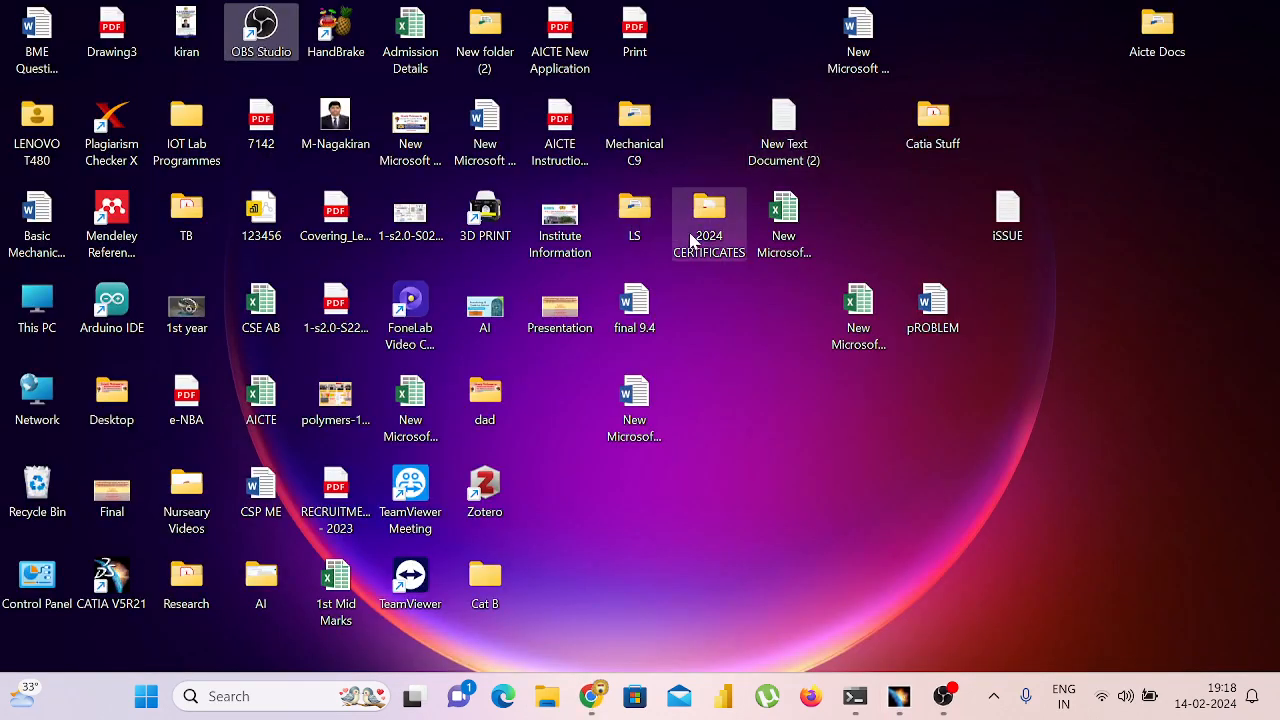
pyautogui.doubleClick(930, 145)
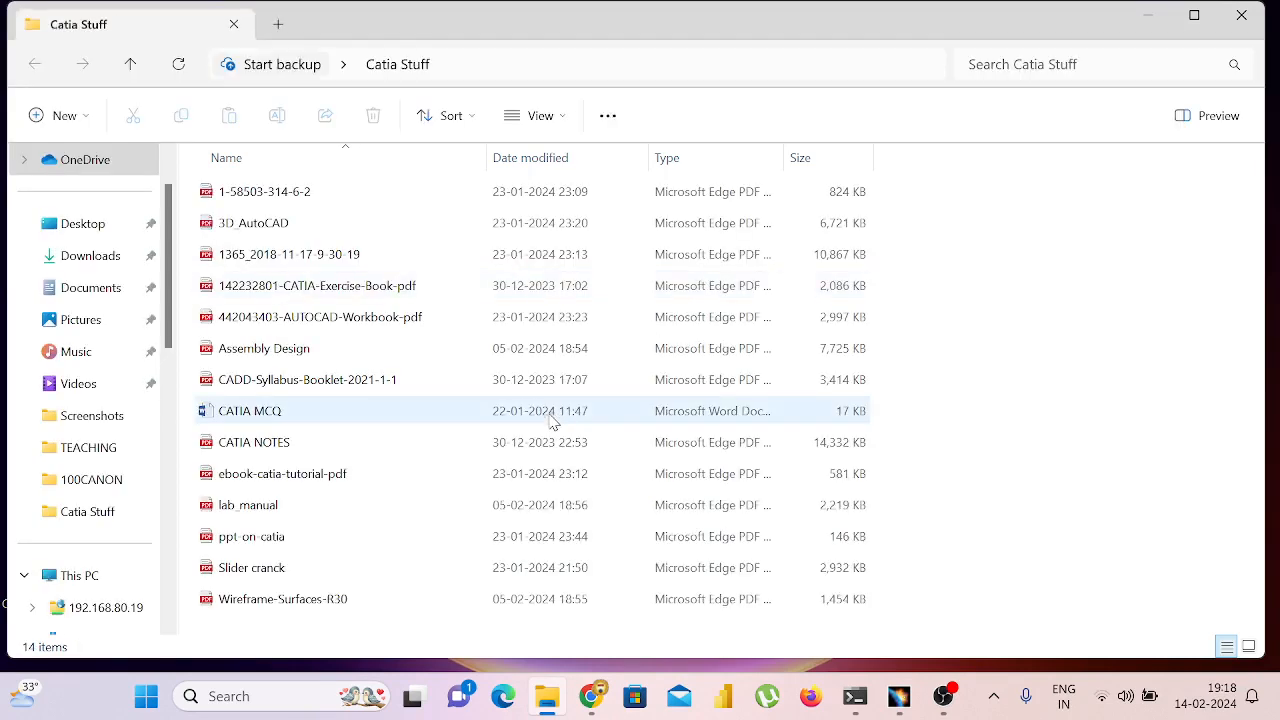
pyautogui.doubleClick(437, 566)
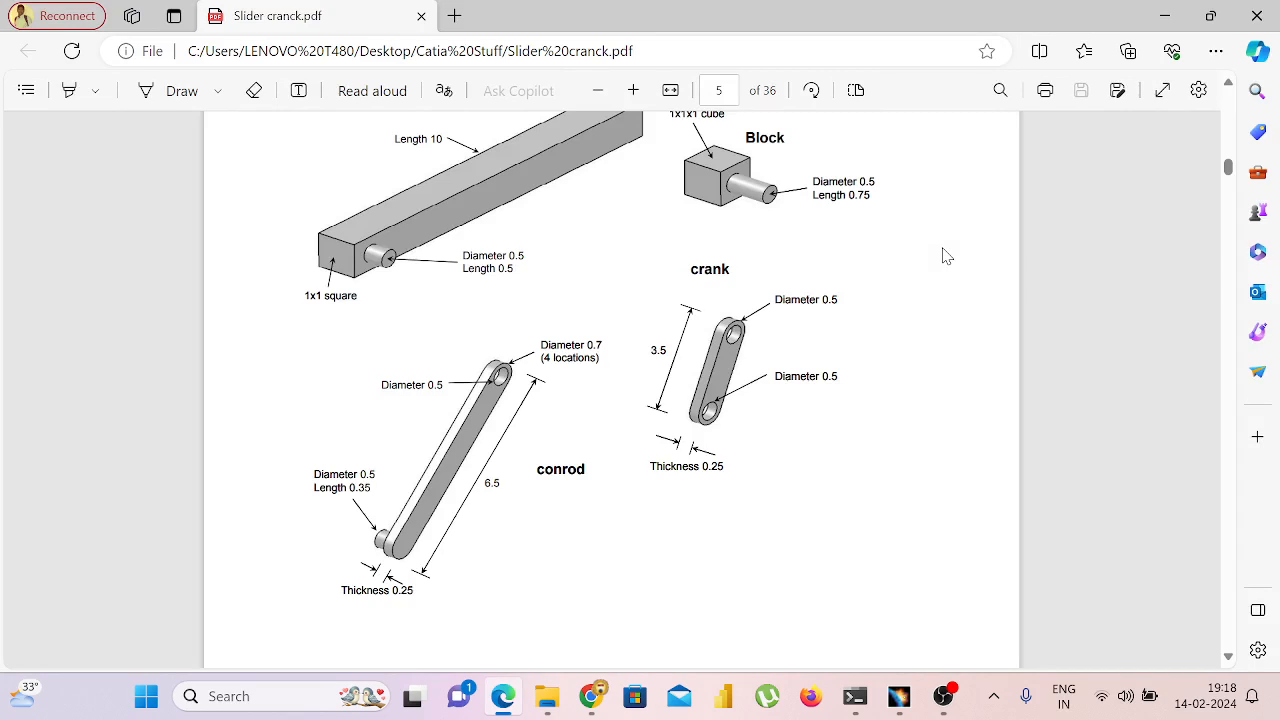
pyautogui.scroll(2, 945, 256)
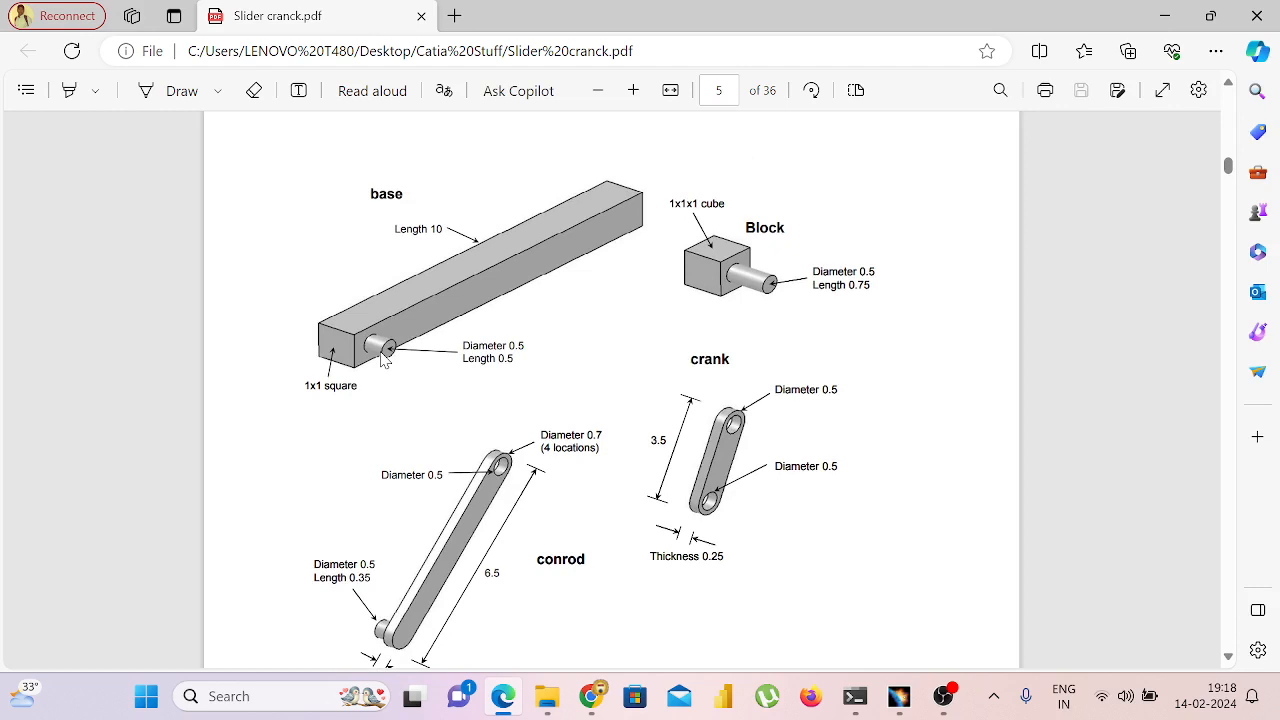
# Look through the PDF's assembly instructions up to the figure of the block and conrod positioned on the base.
pyautogui.scroll(-20, 520, 420)
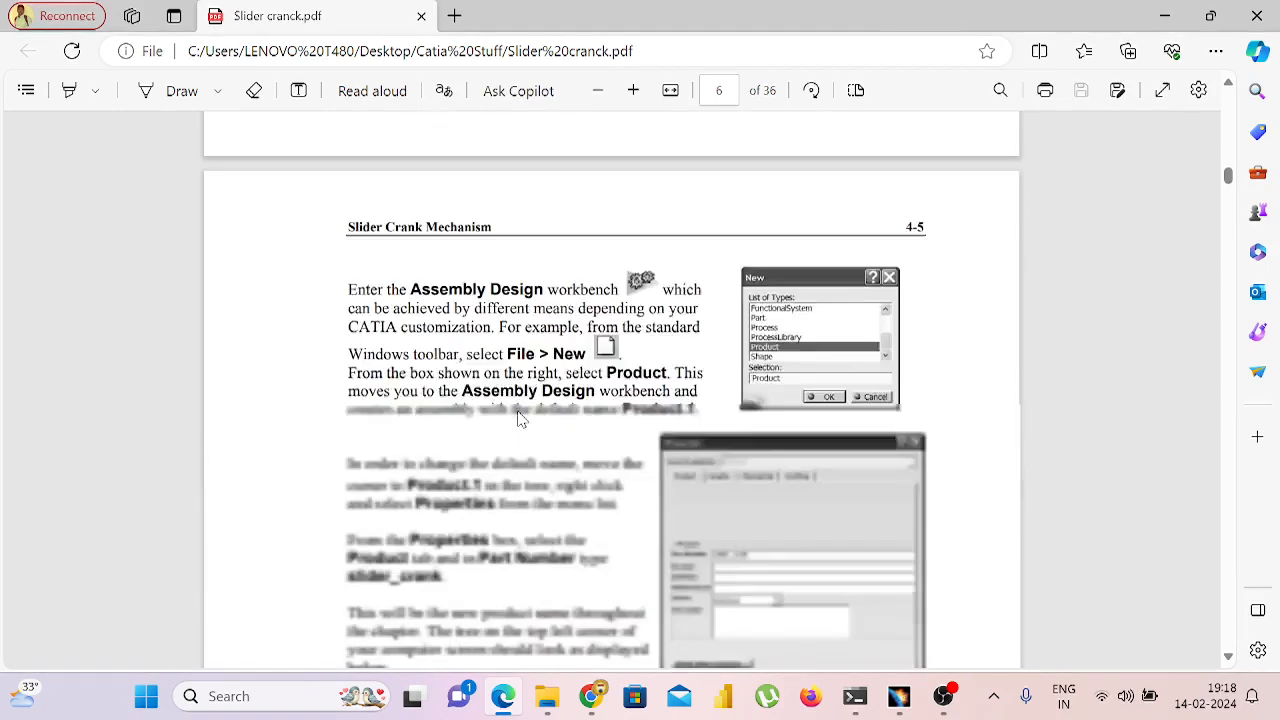
pyautogui.scroll(-20, 520, 420)
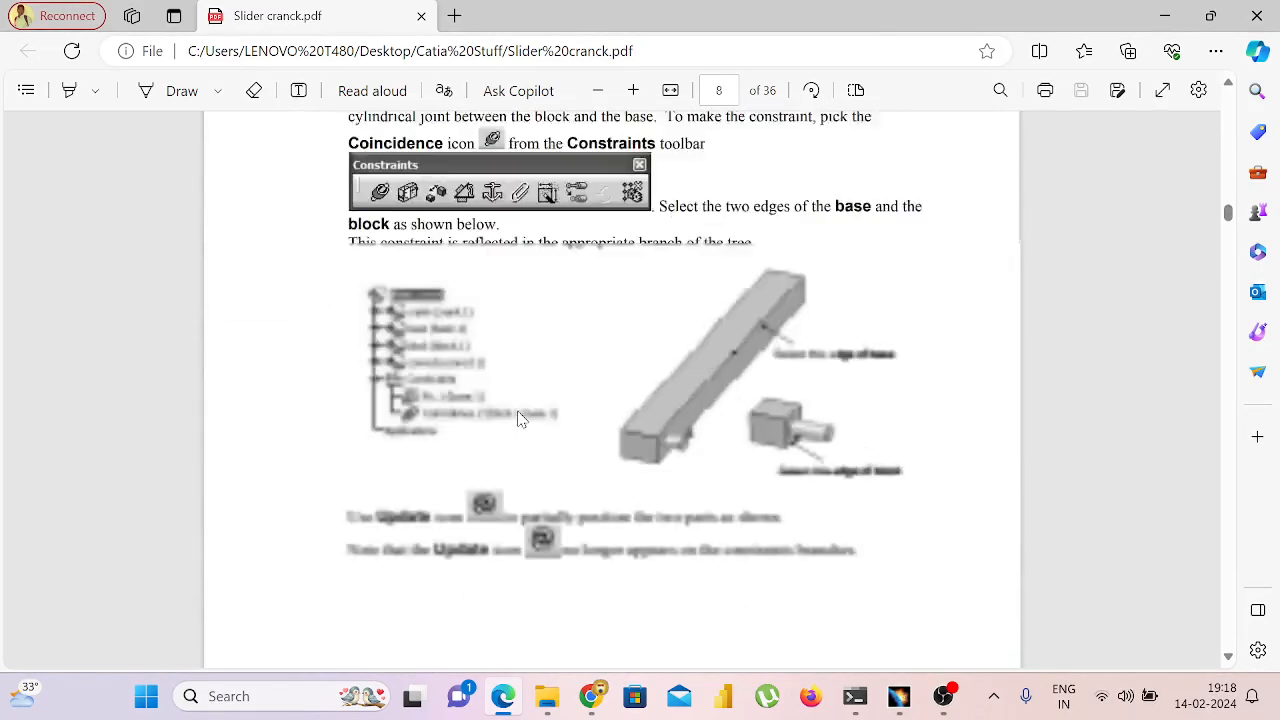
pyautogui.scroll(-20, 518, 420)
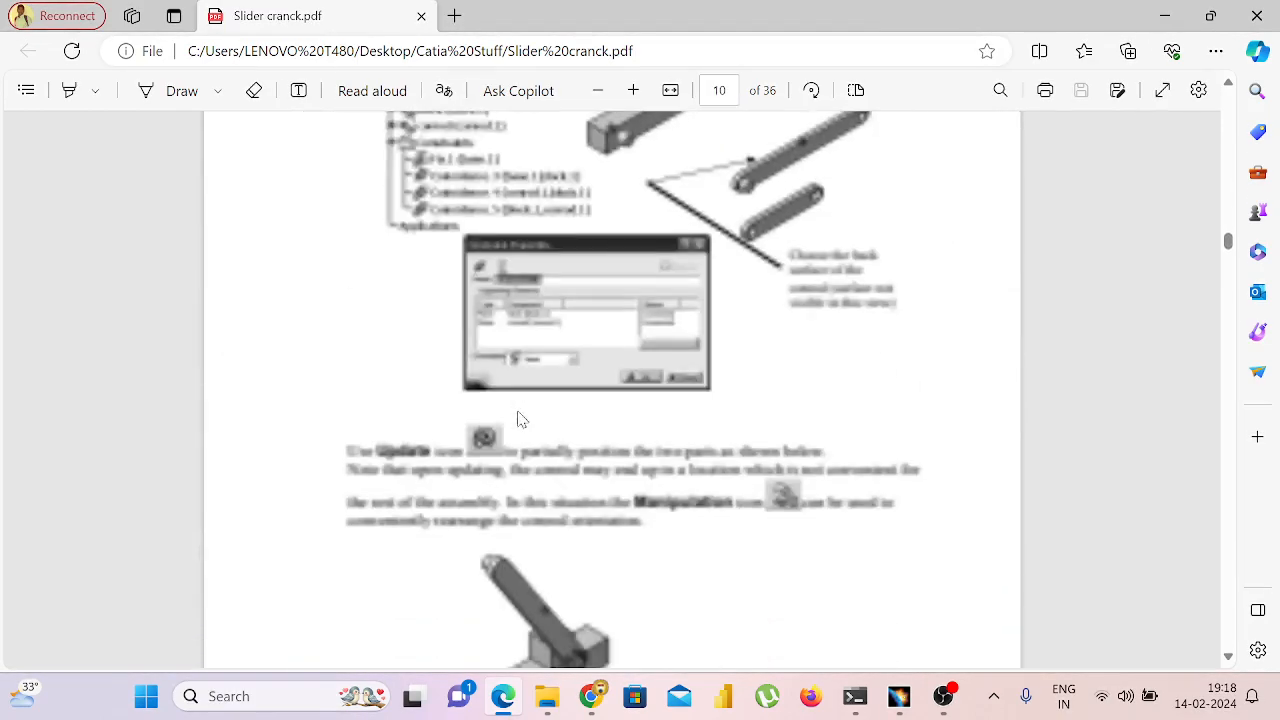
pyautogui.scroll(-1, 518, 420)
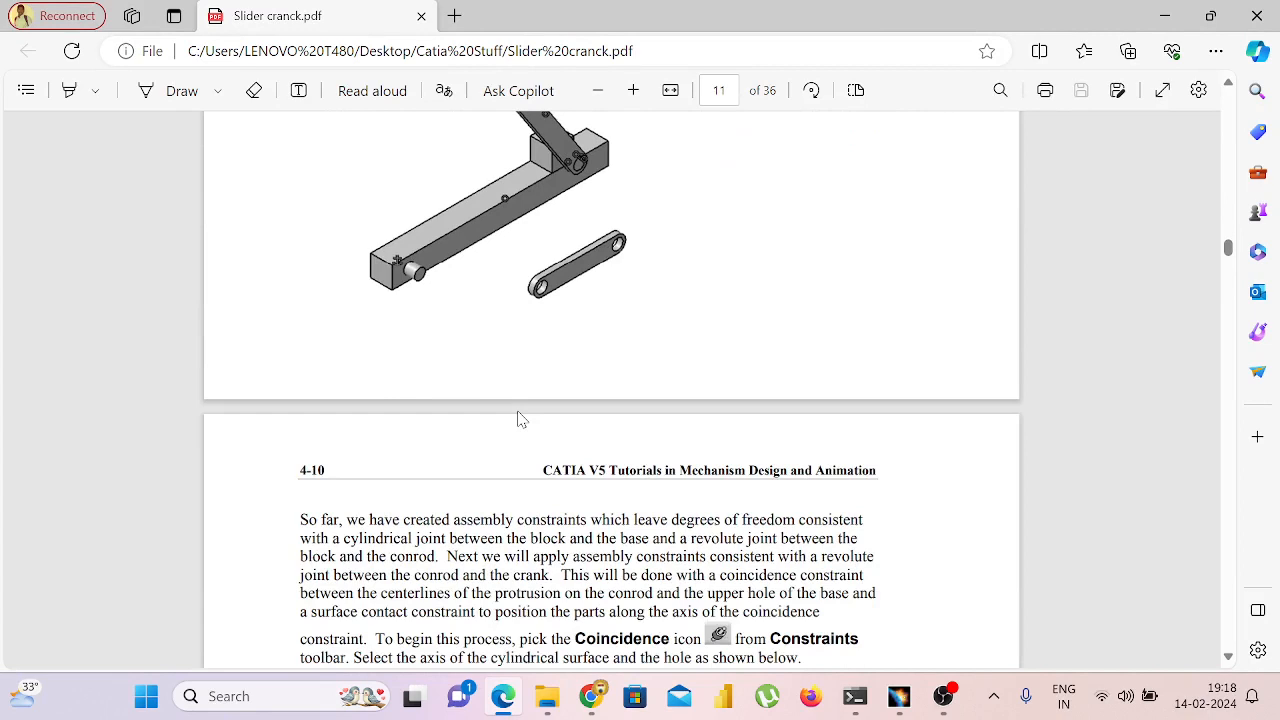
pyautogui.scroll(1, 518, 420)
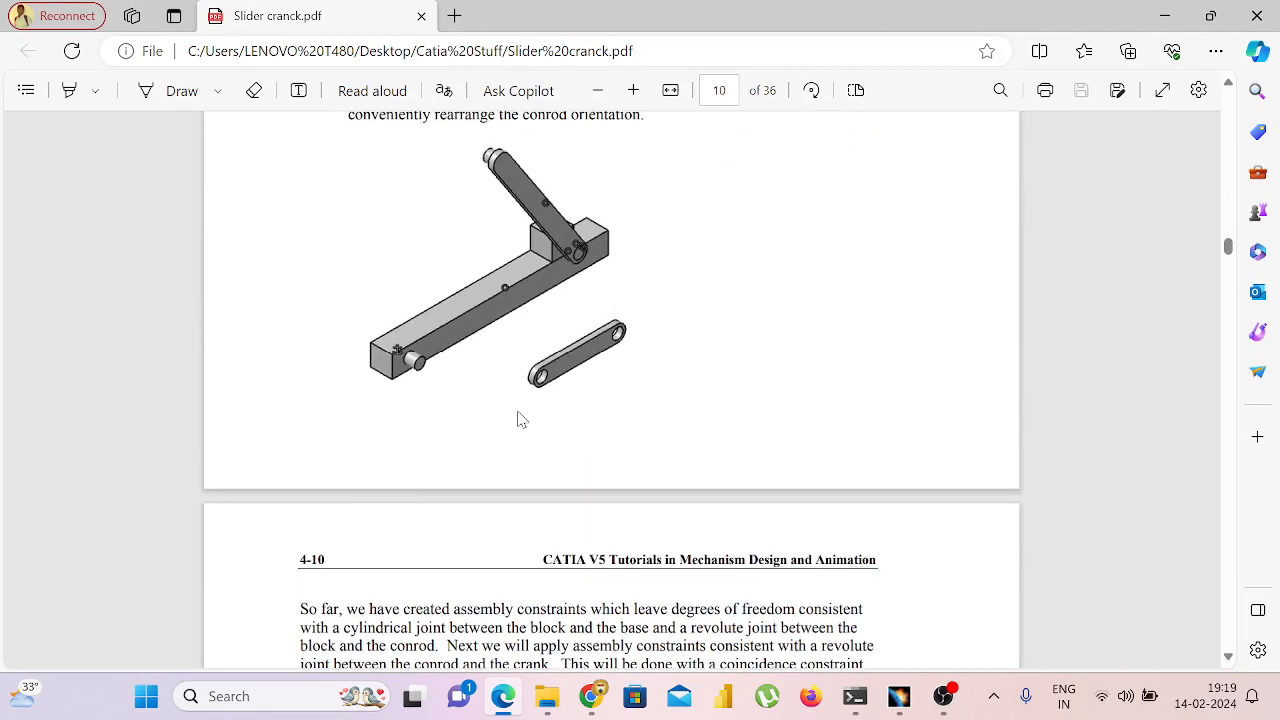
pyautogui.scroll(1, 518, 420)
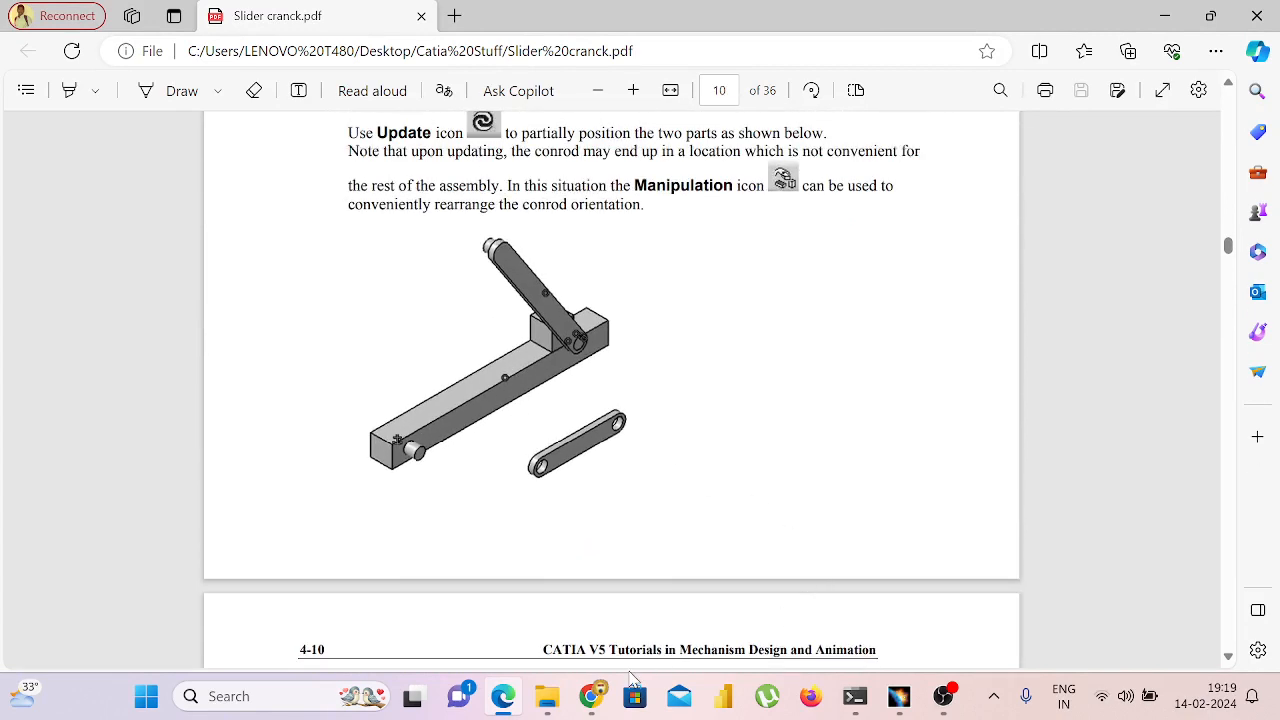
# Switch back to CATIA V5 and apply a Fix constraint to the base part.
pyautogui.click(888, 703)
pyautogui.click(888, 703)
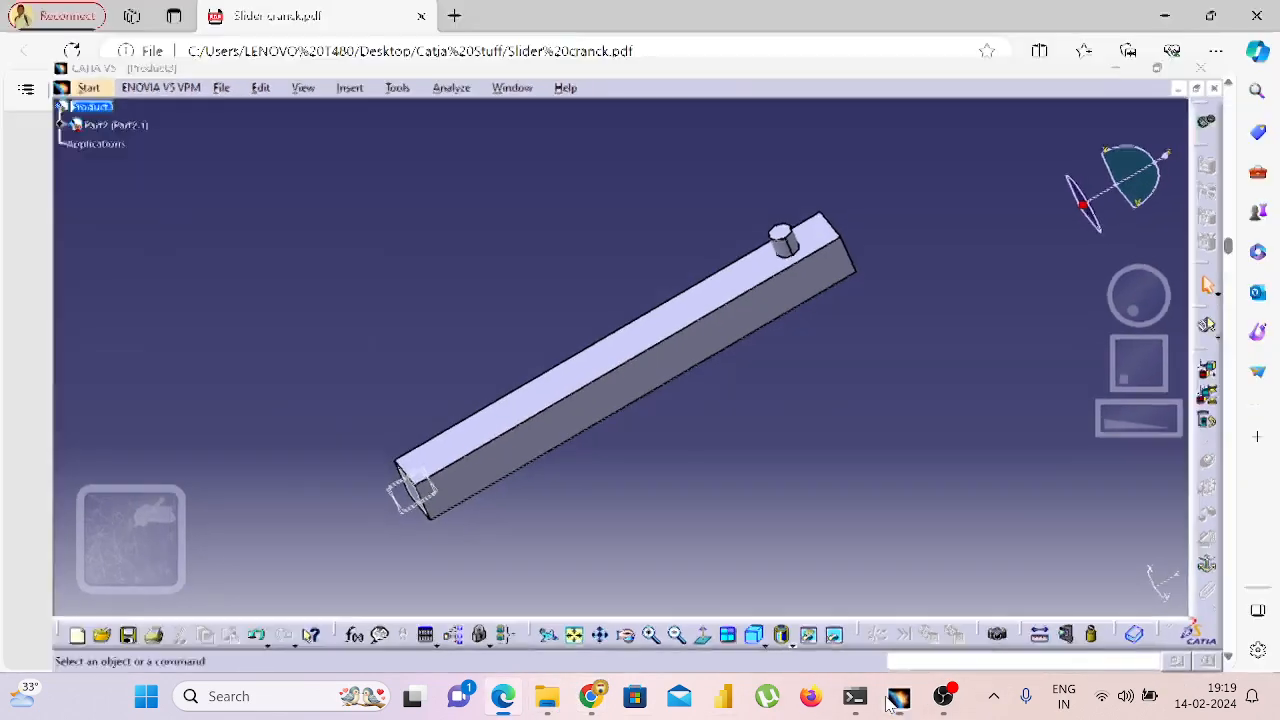
pyautogui.click(892, 700)
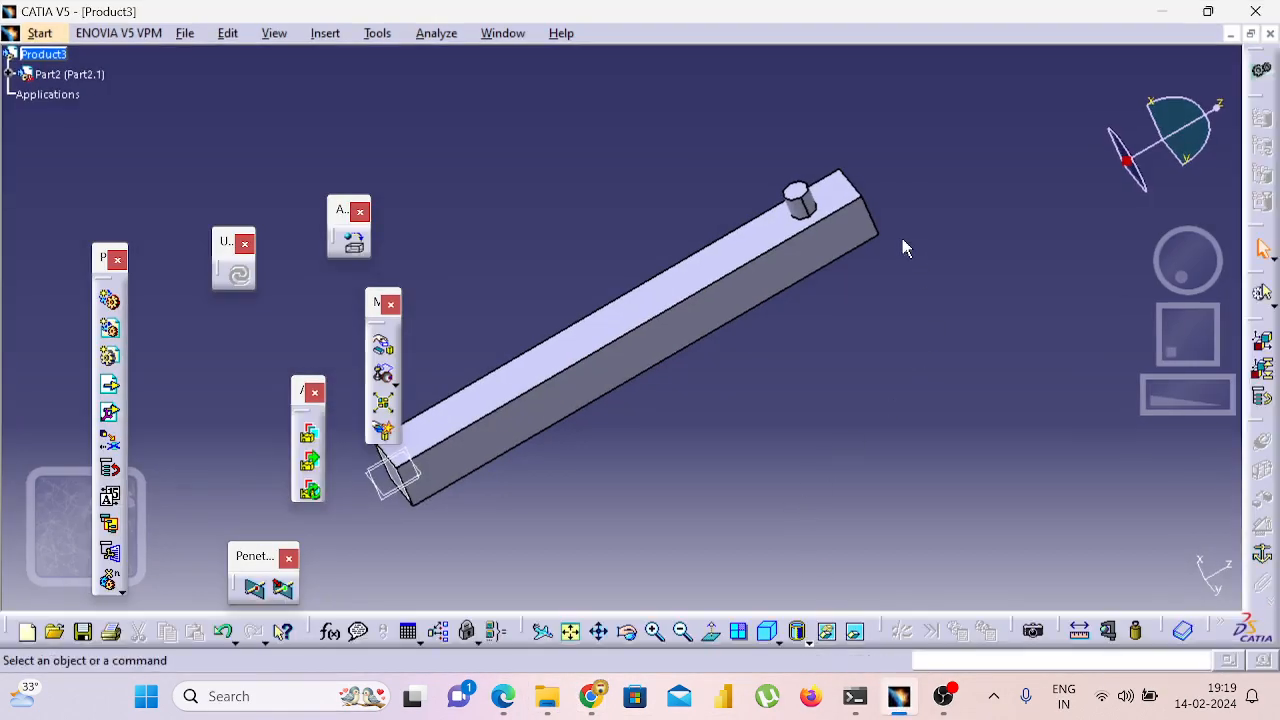
pyautogui.moveTo(904, 248); pyautogui.dragTo(854, 386, button='middle')
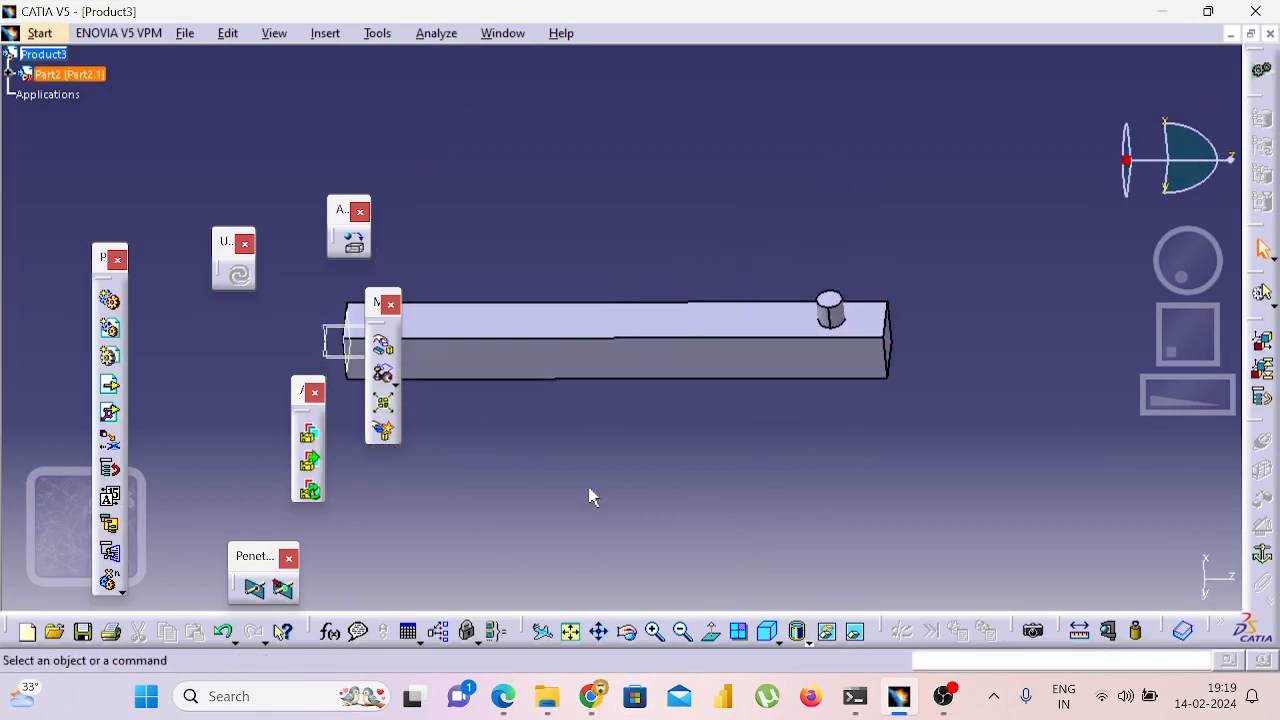
pyautogui.click(627, 632)
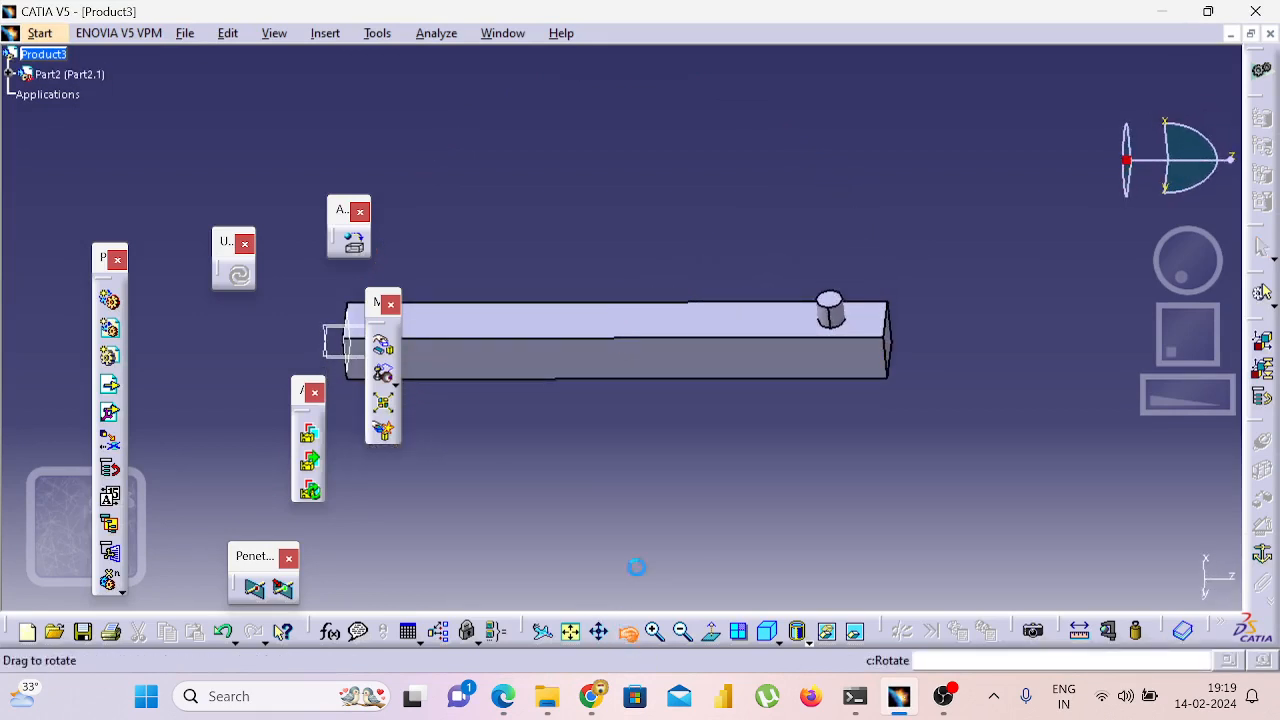
pyautogui.moveTo(639, 297)
pyautogui.mouseDown(button='middle')
pyautogui.moveTo(604, 487)
pyautogui.moveTo(820, 494)
pyautogui.moveTo(843, 523)
pyautogui.moveTo(845, 562)
pyautogui.mouseUp(button='middle')
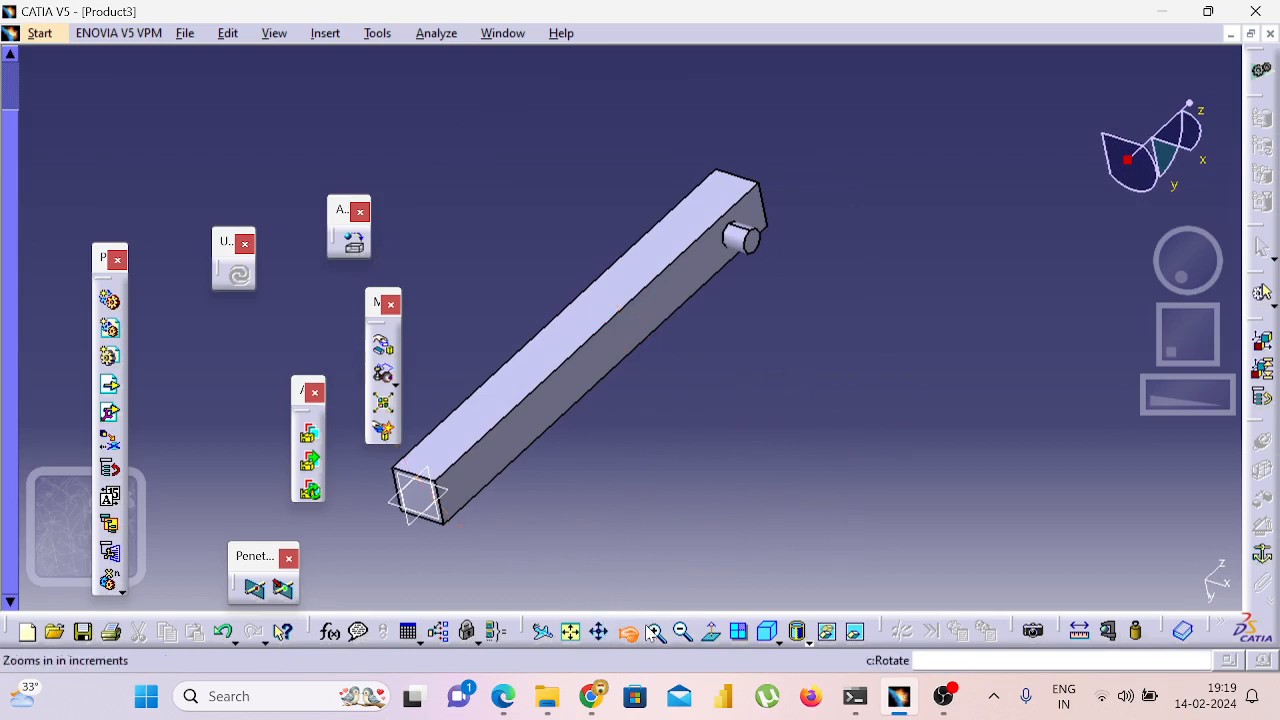
pyautogui.moveTo(647, 441); pyautogui.dragTo(653, 469, button='middle')
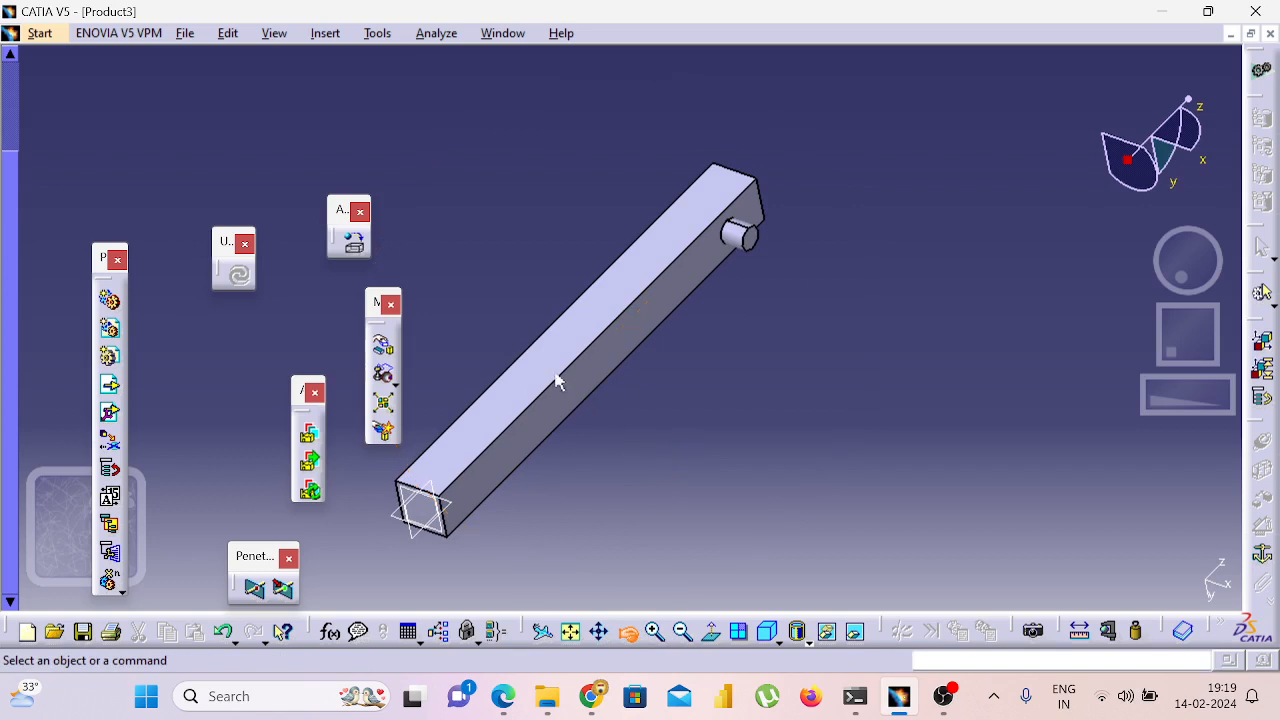
pyautogui.press('F3')
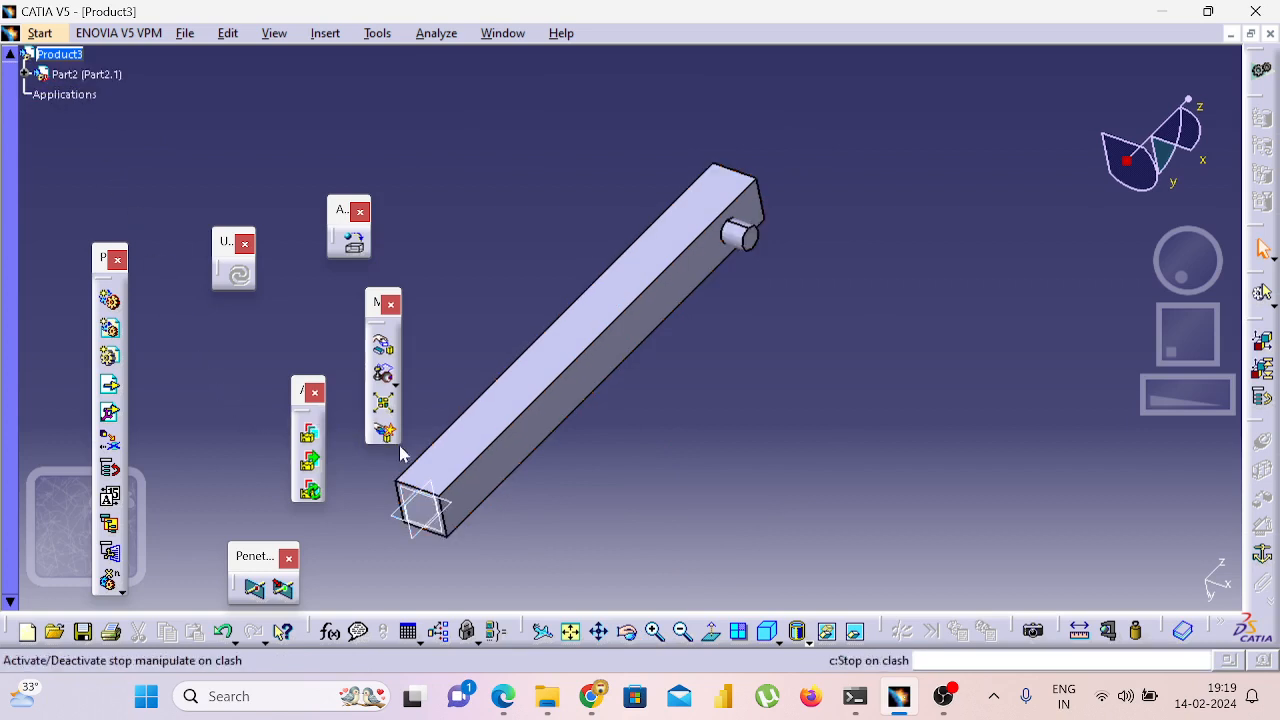
pyautogui.click(1262, 557)
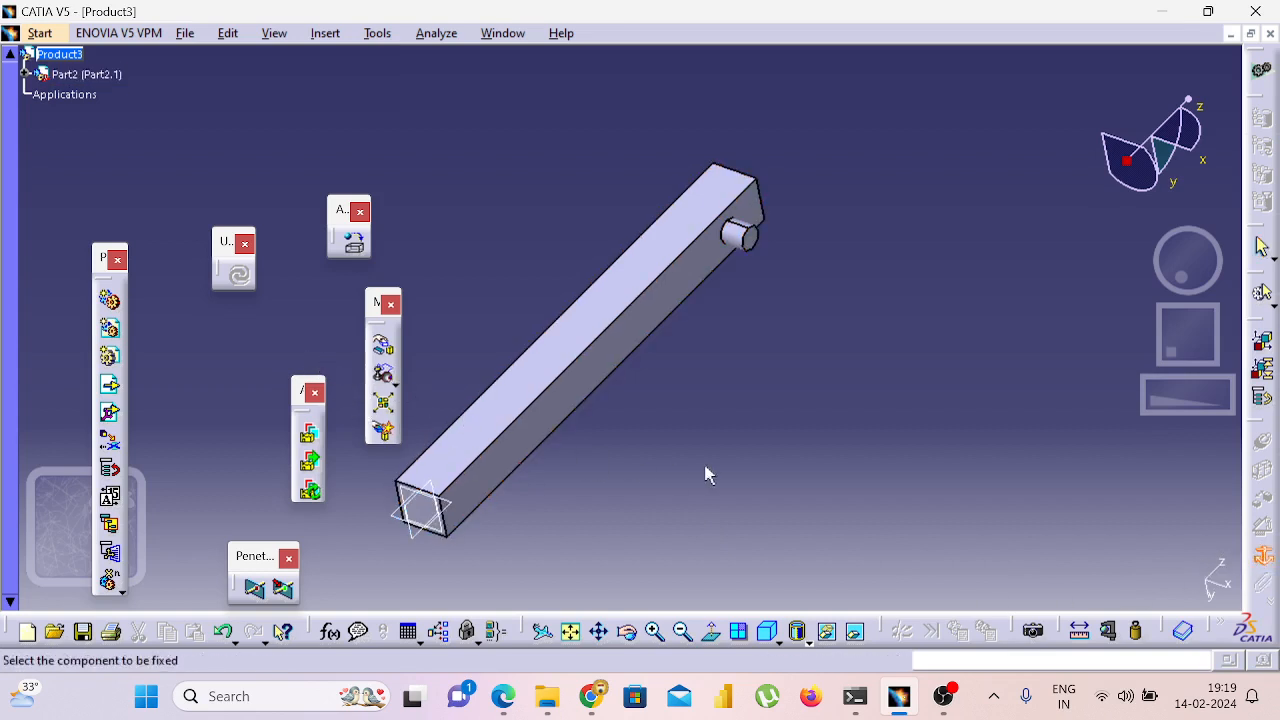
pyautogui.click(540, 390)
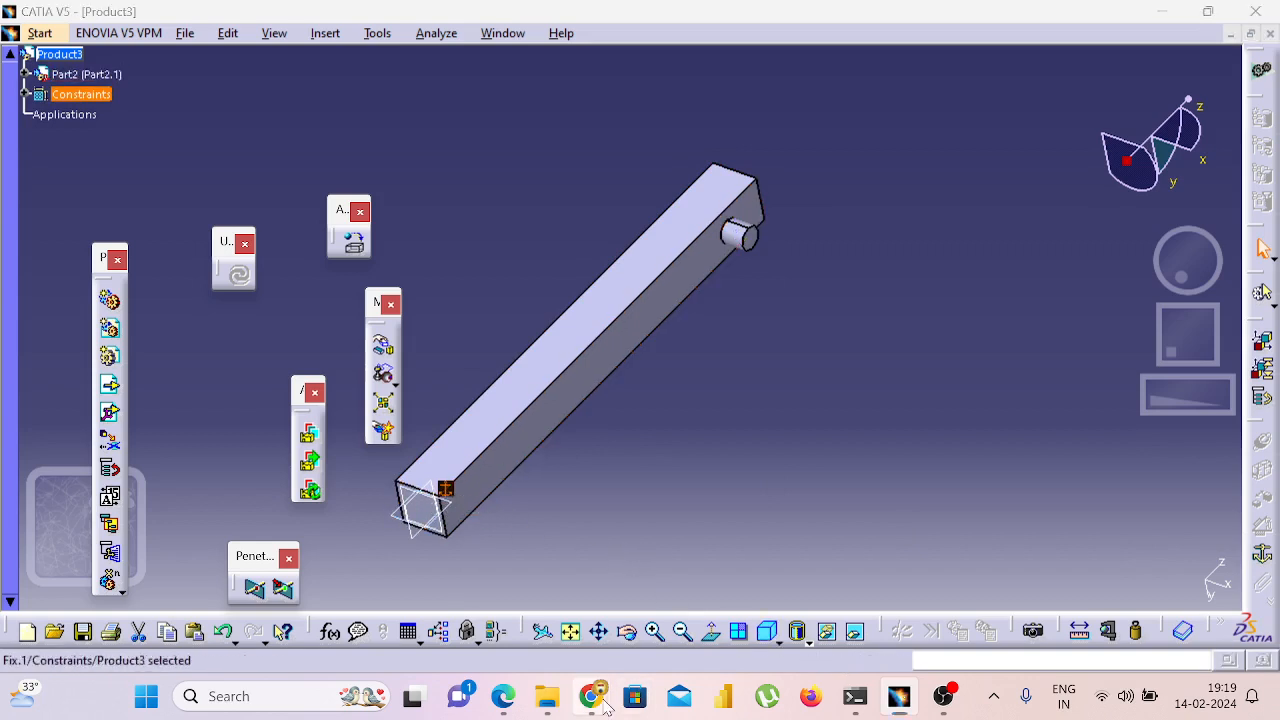
# Return to Slider cranck.pdf in Edge and review the constraint instructions back to the drawings of the base, Block, crank and conrod.
pyautogui.click(899, 697)
pyautogui.click(504, 698)
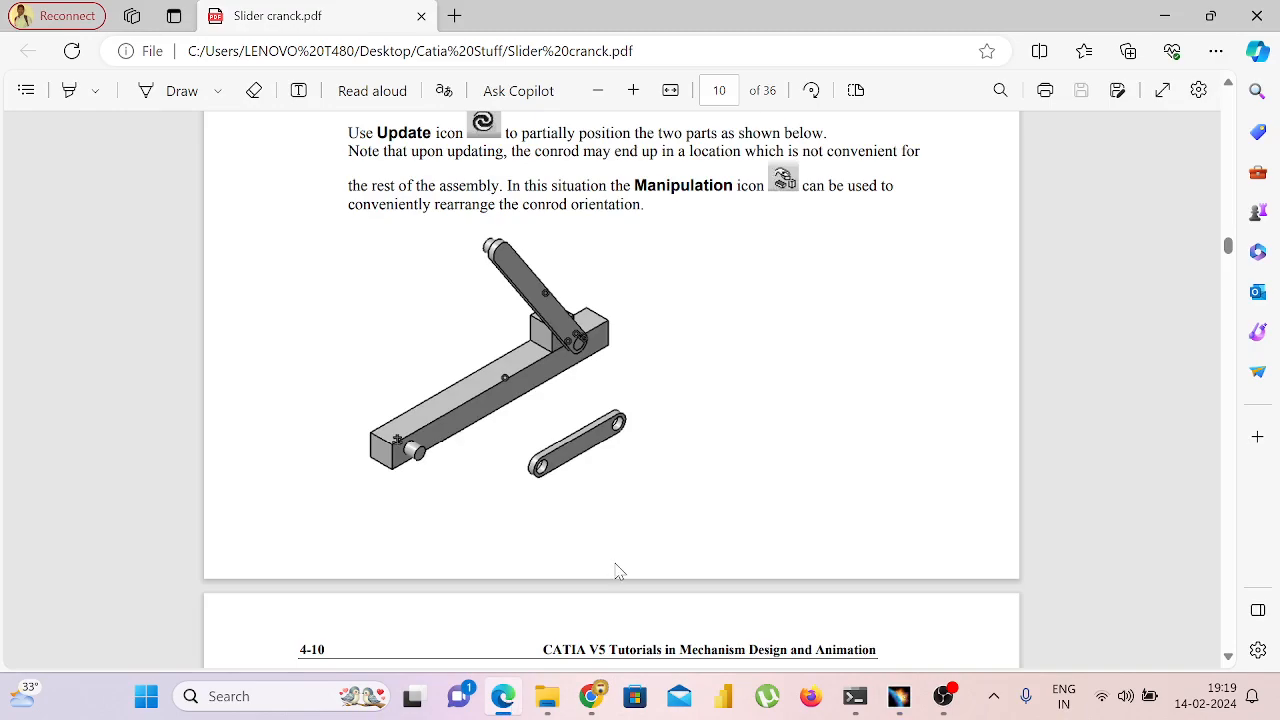
pyautogui.scroll(10, 616, 570)
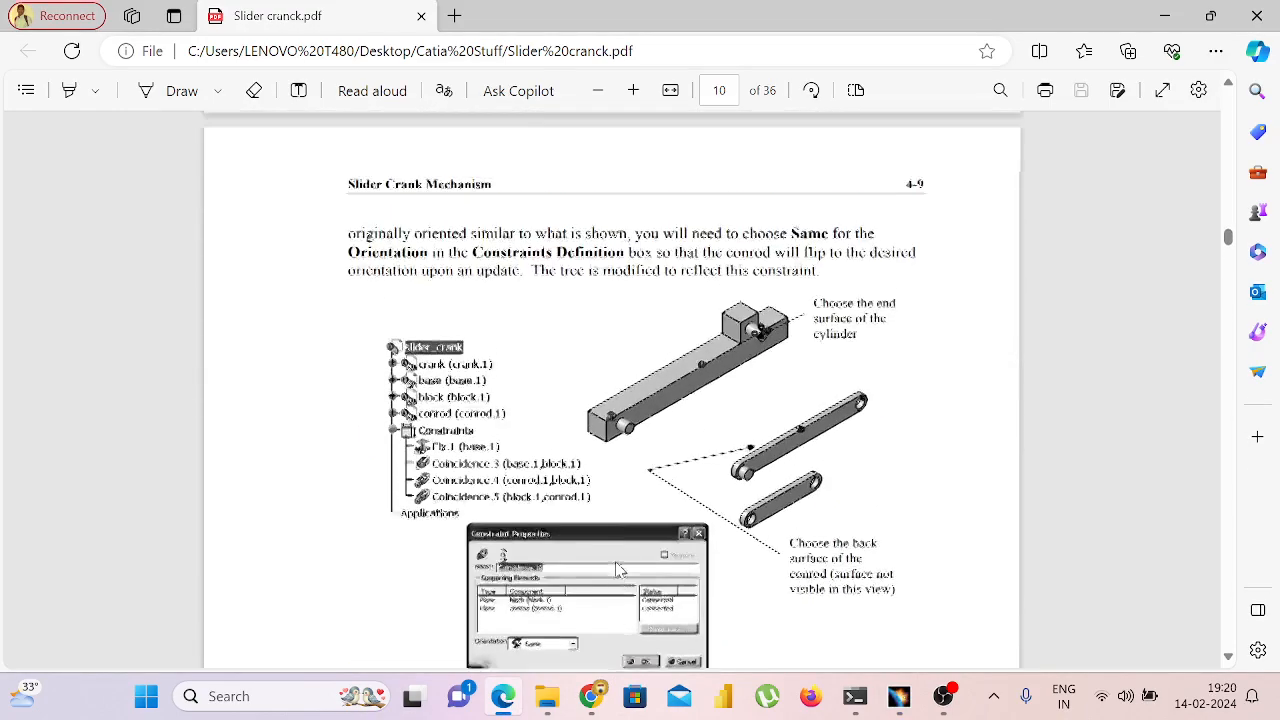
pyautogui.scroll(10, 616, 570)
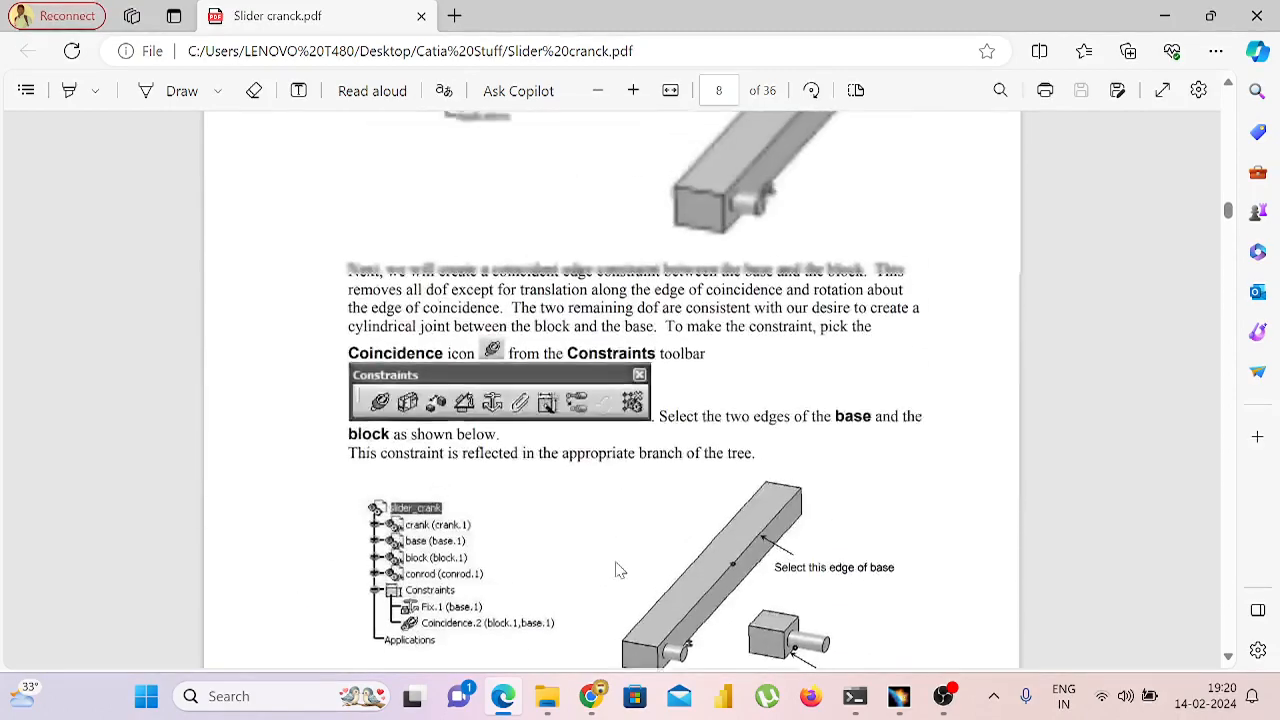
pyautogui.scroll(10, 617, 570)
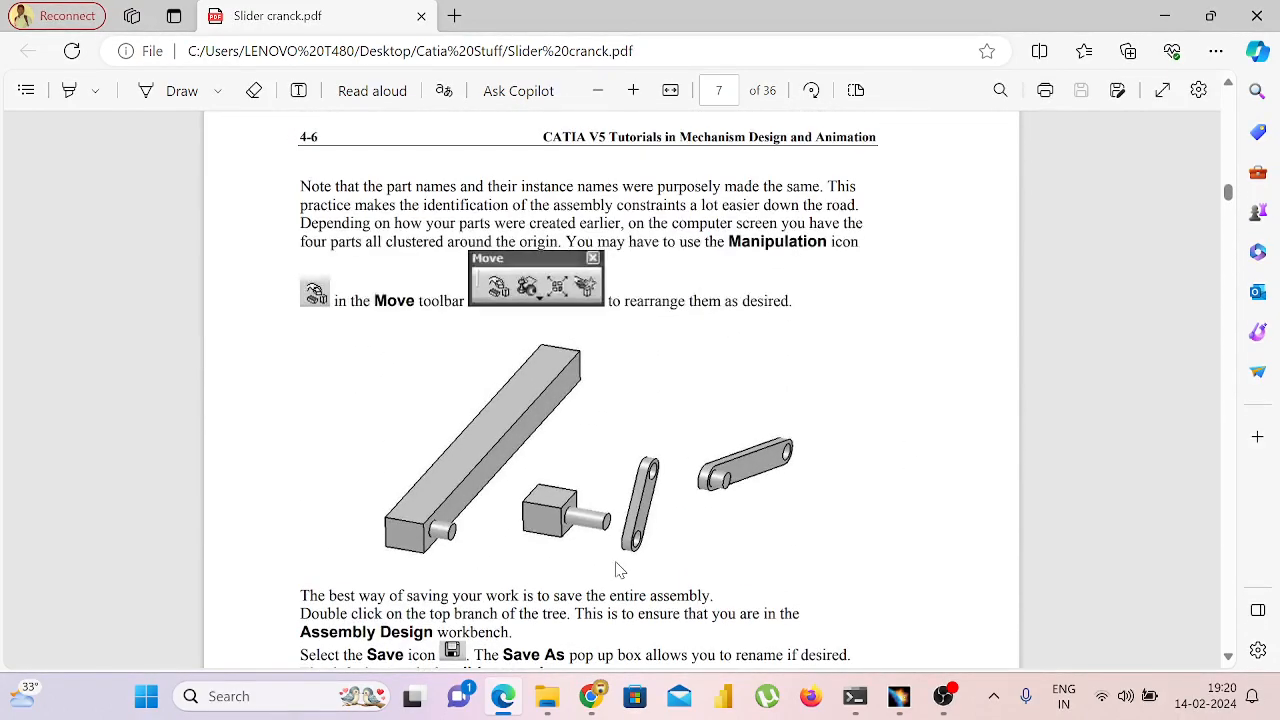
pyautogui.scroll(10, 619, 570)
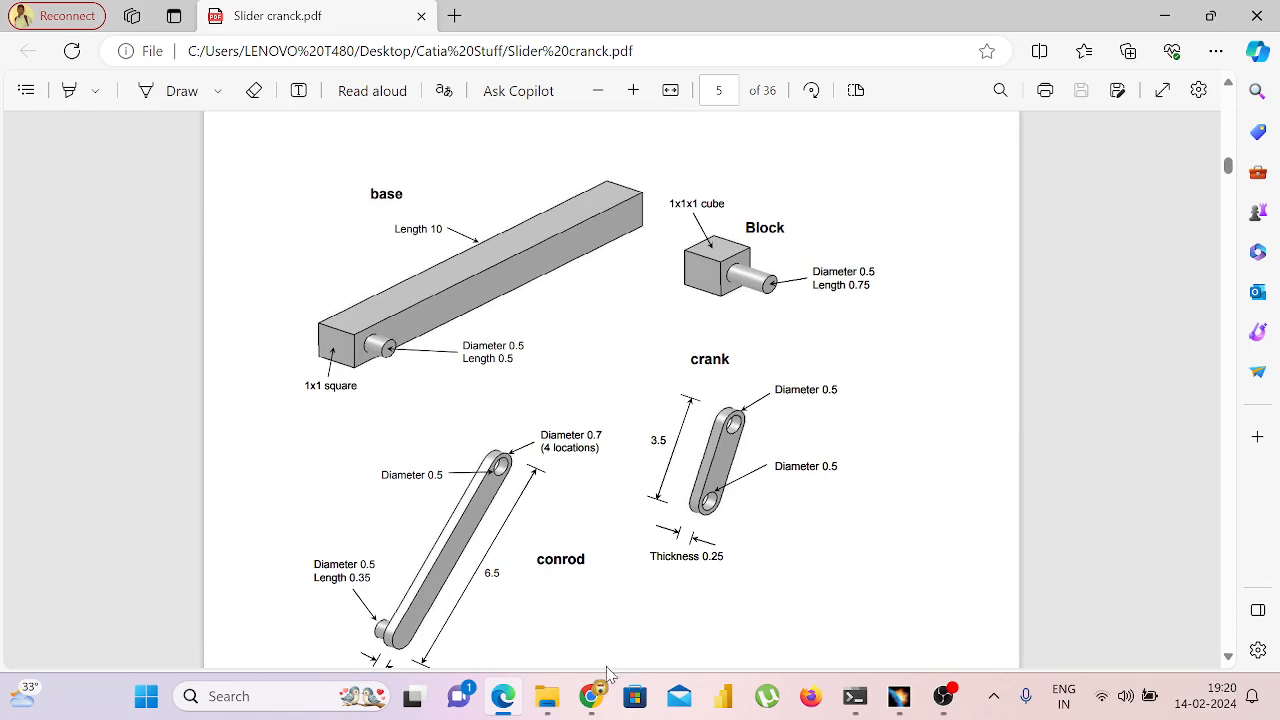
# Move the block (Part3) along the base on the Z axis and lift it above the base on the Y axis using Manipulation.
pyautogui.moveTo(596, 690)
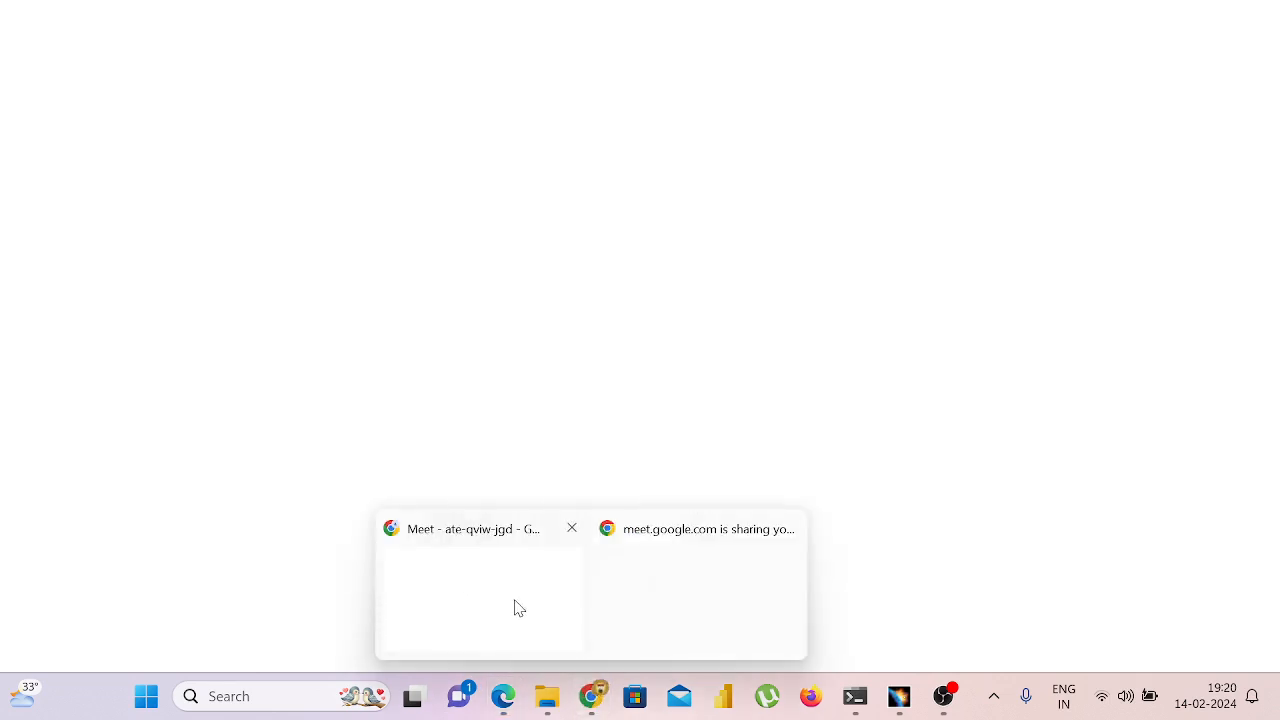
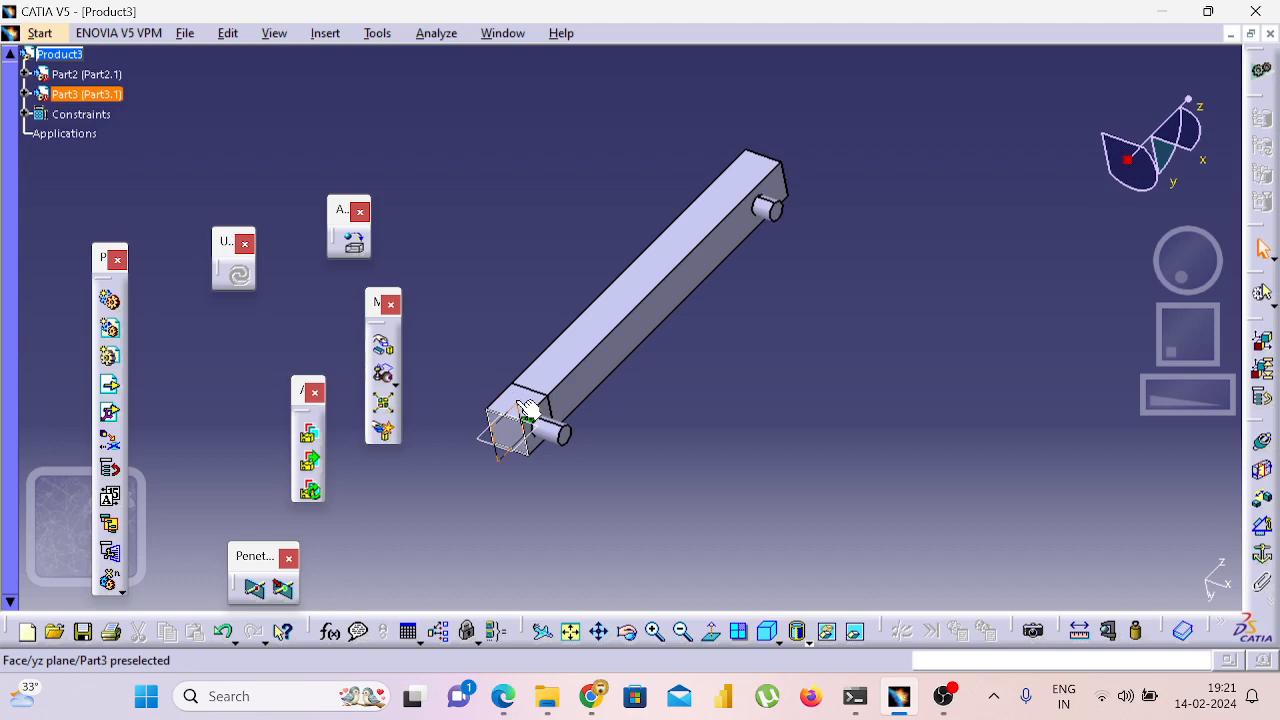
pyautogui.click(100, 97)
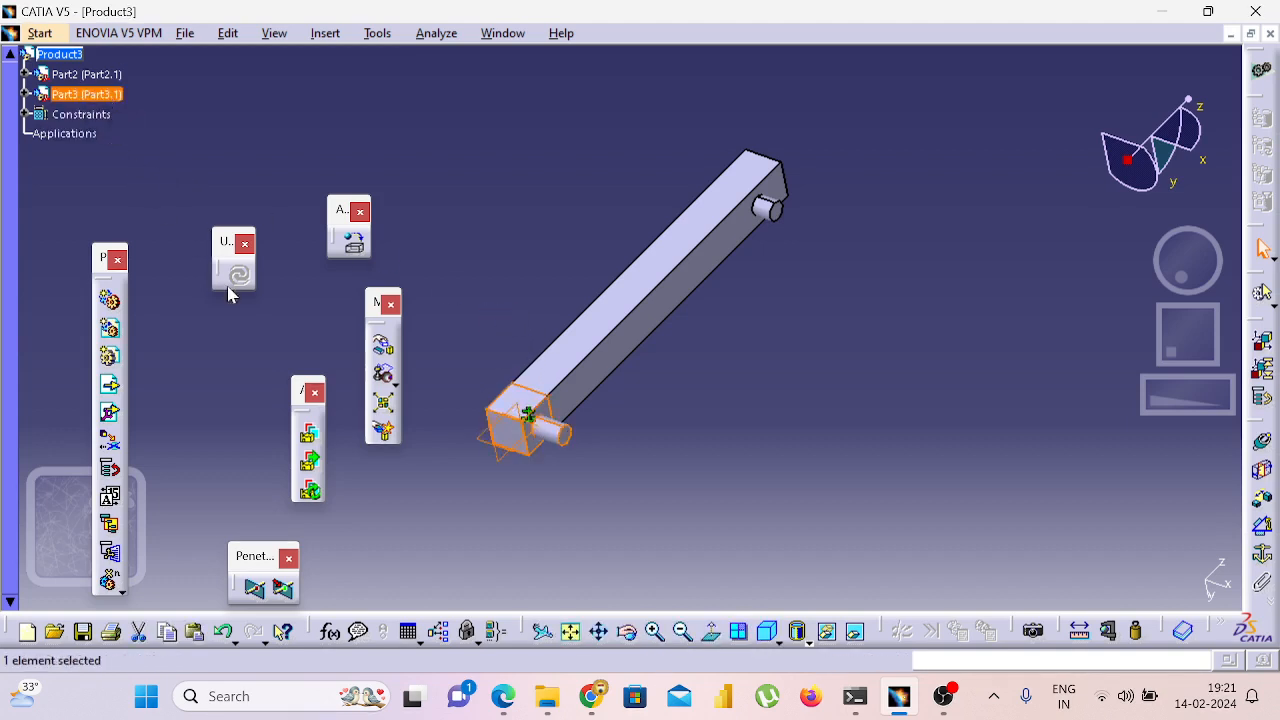
pyautogui.click(383, 345)
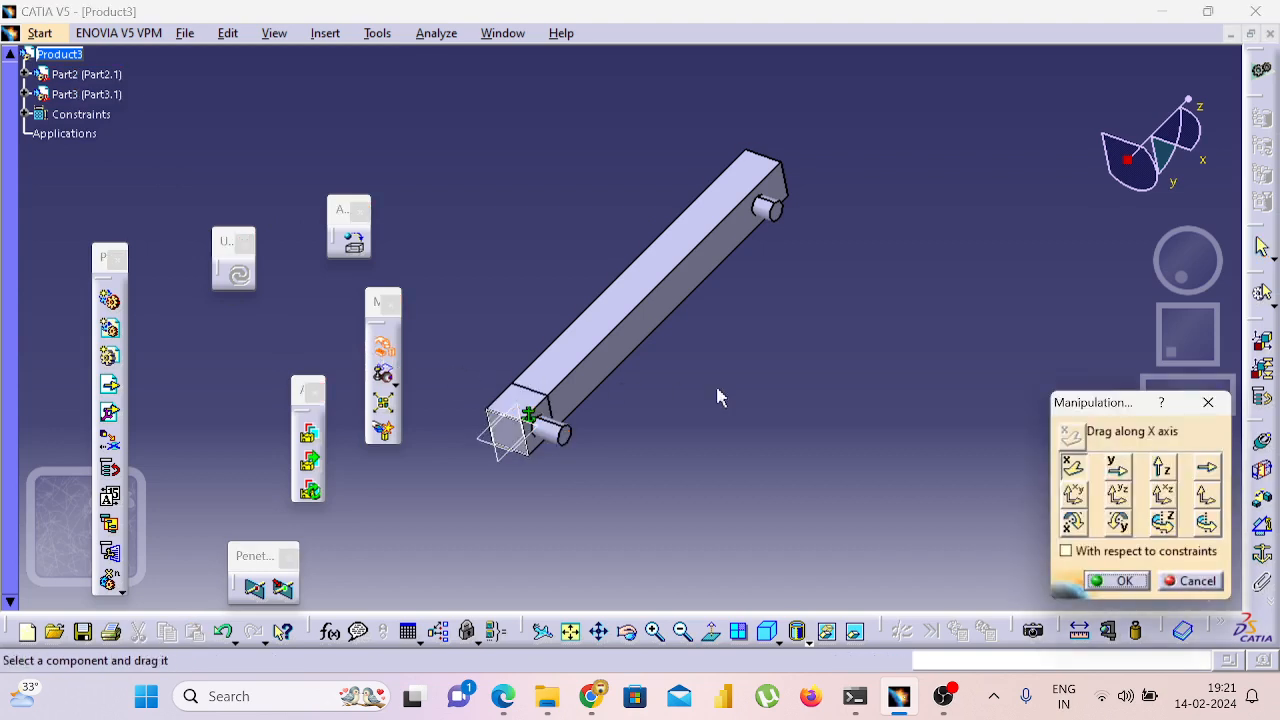
pyautogui.click(1161, 466)
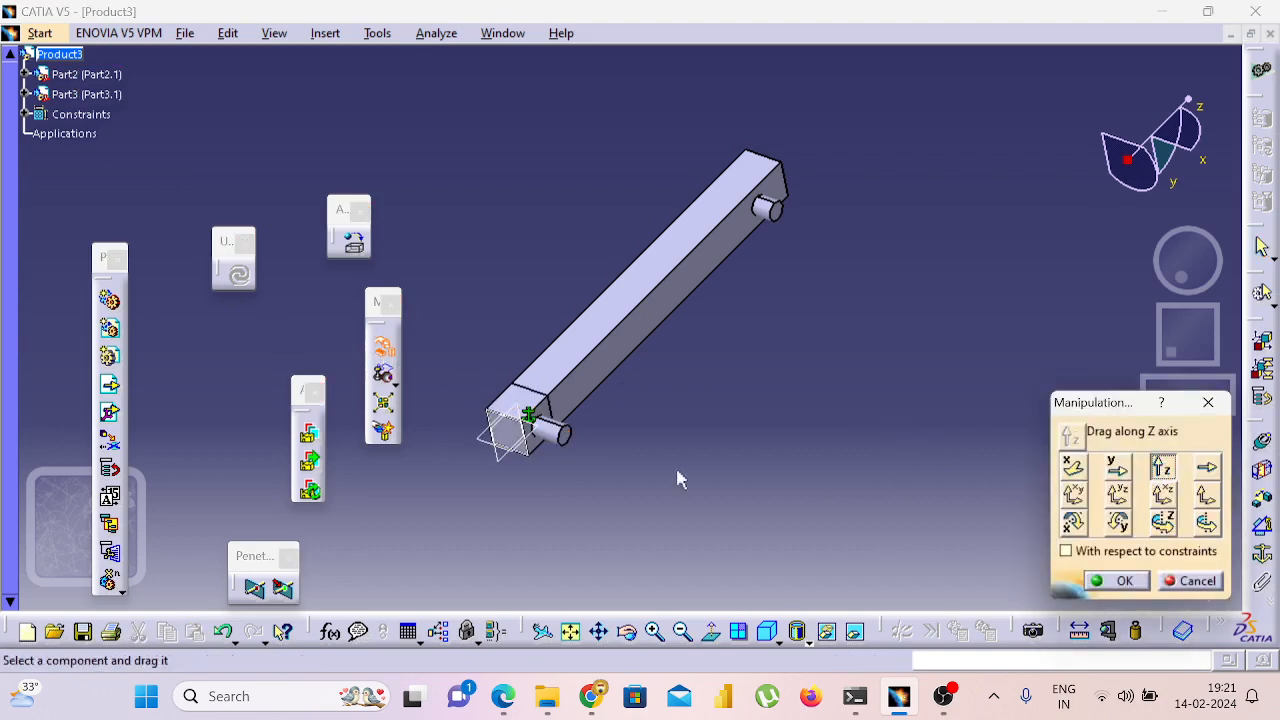
pyautogui.moveTo(553, 450); pyautogui.dragTo(653, 295)
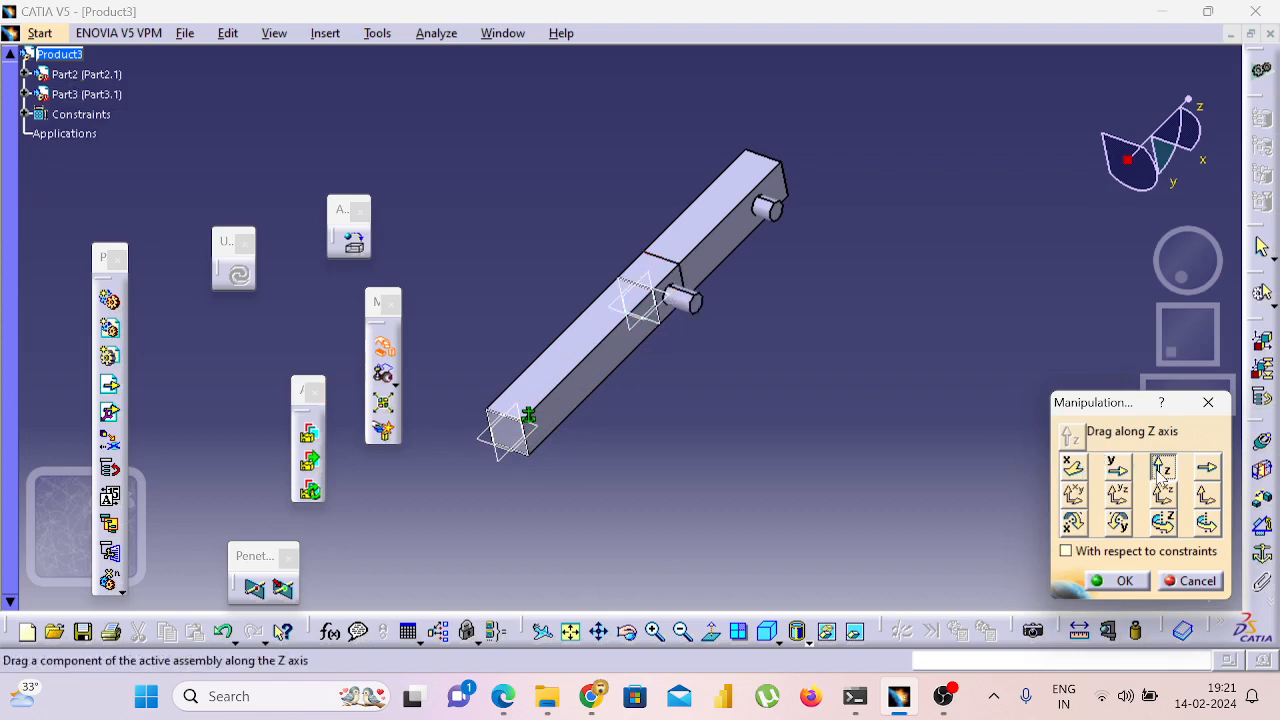
pyautogui.click(1117, 466)
pyautogui.moveTo(675, 292); pyautogui.dragTo(655, 222)
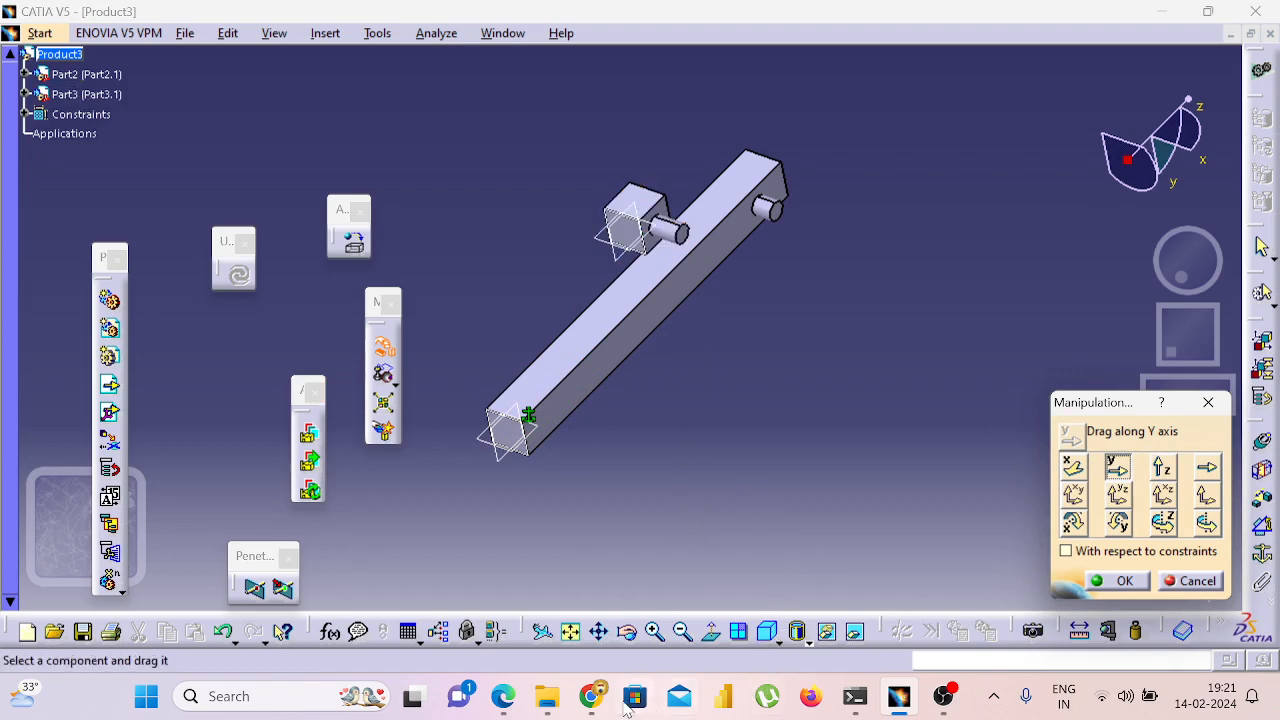
# Switch to Slider cranck.pdf, read the instructions on positioning the block and constraining the conrod, and return to CATIA V5.
pyautogui.moveTo(590, 707)
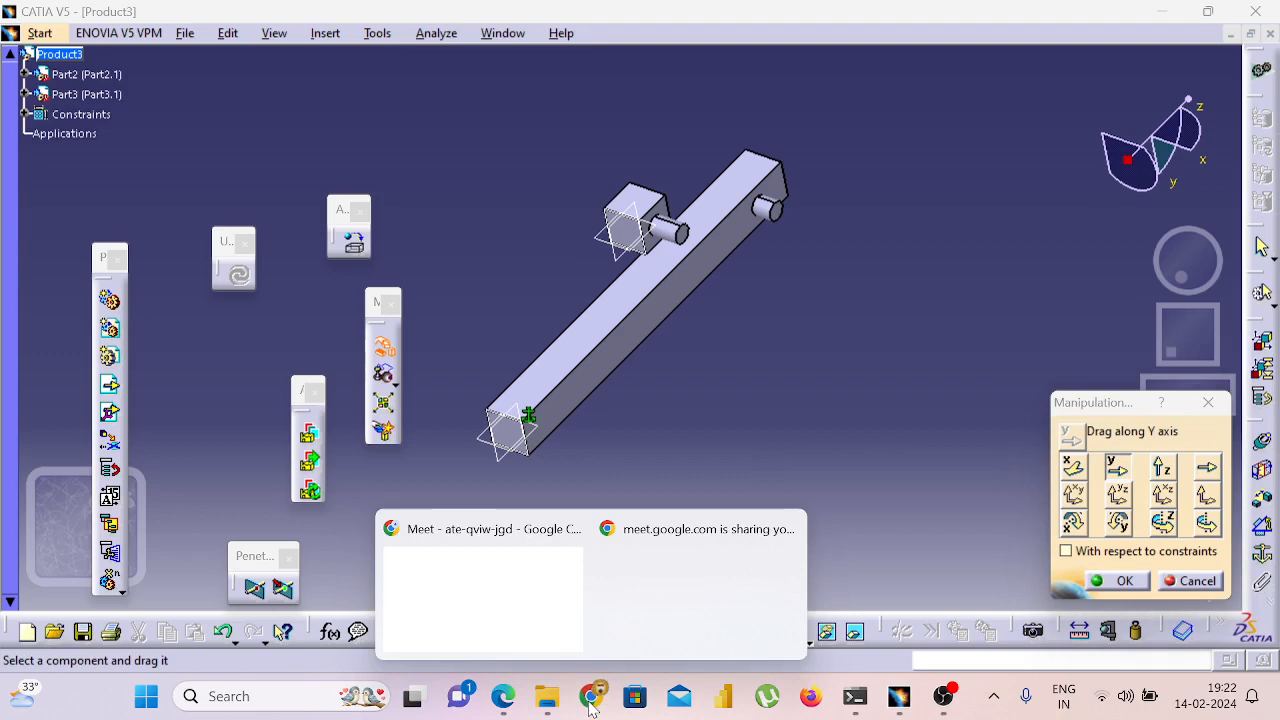
pyautogui.click(505, 705)
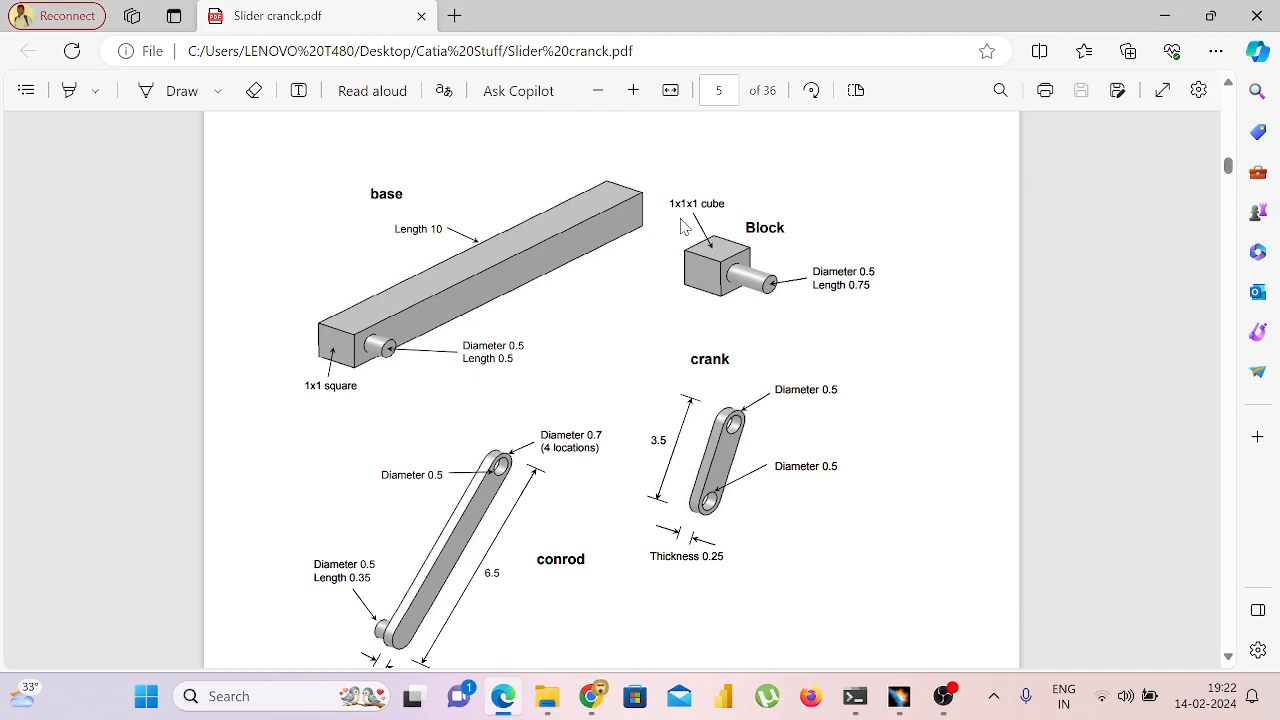
pyautogui.scroll(-15, 709, 523)
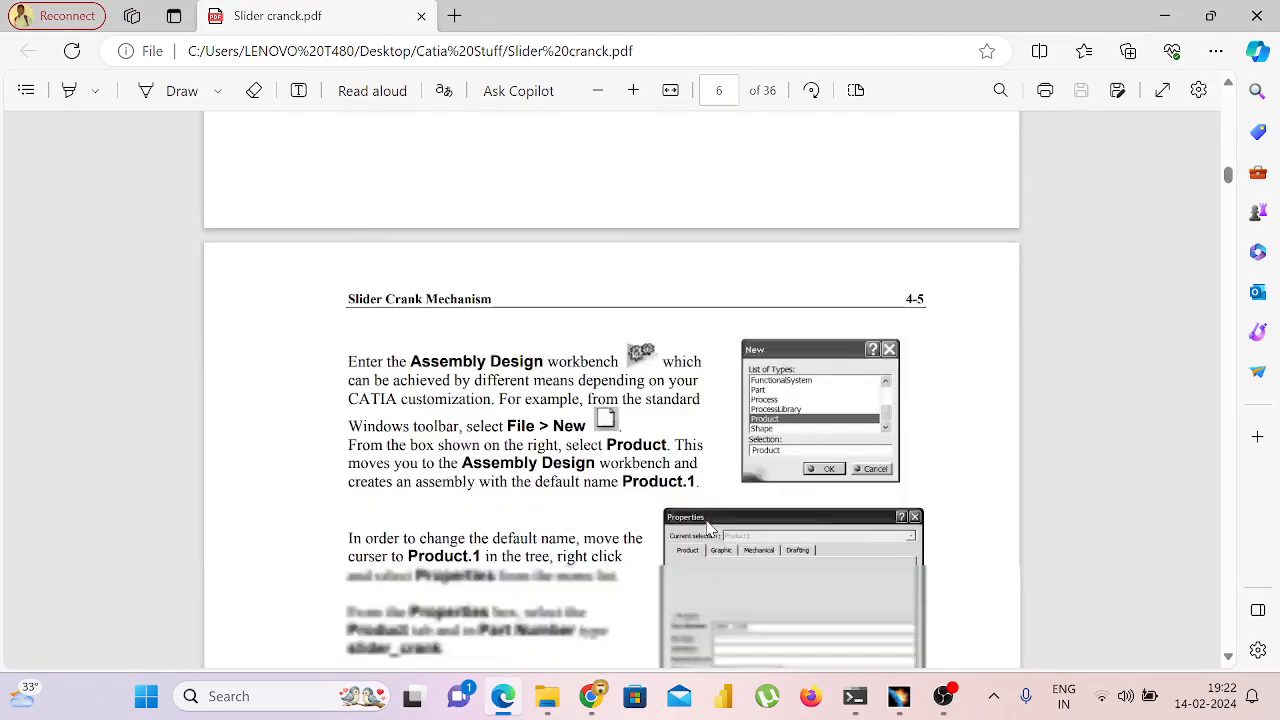
pyautogui.scroll(-15, 709, 528)
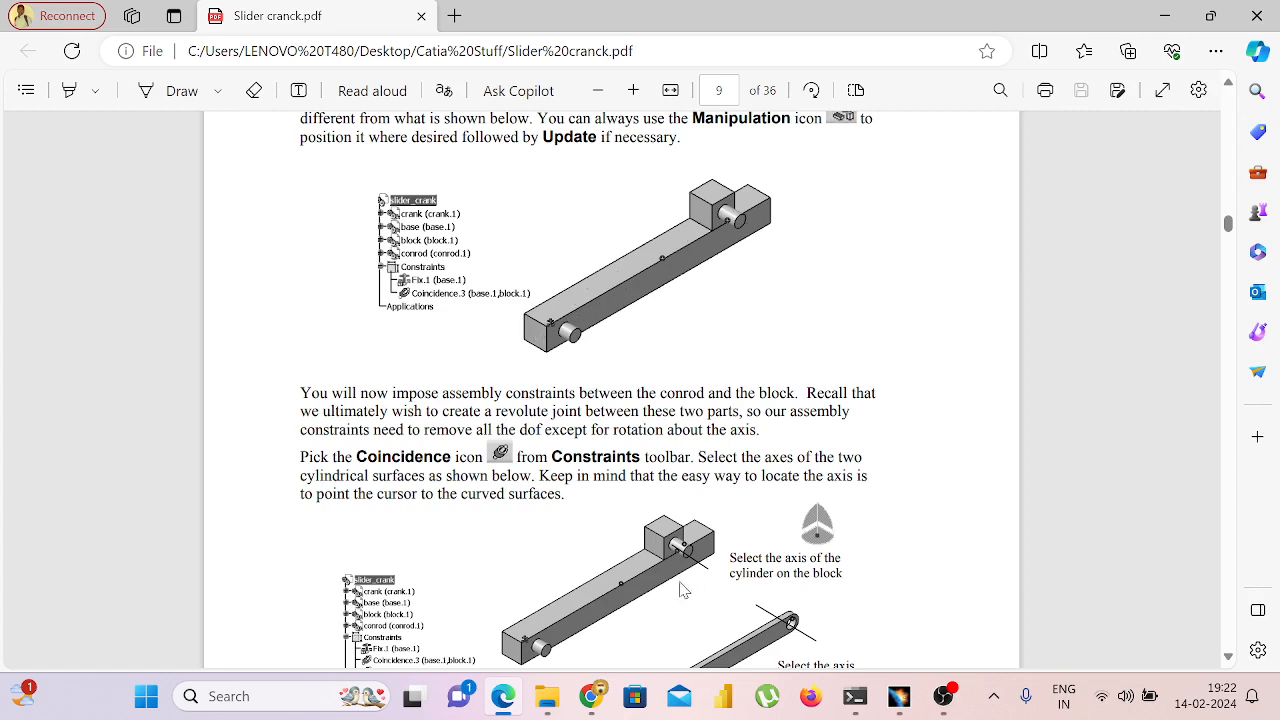
pyautogui.click(898, 696)
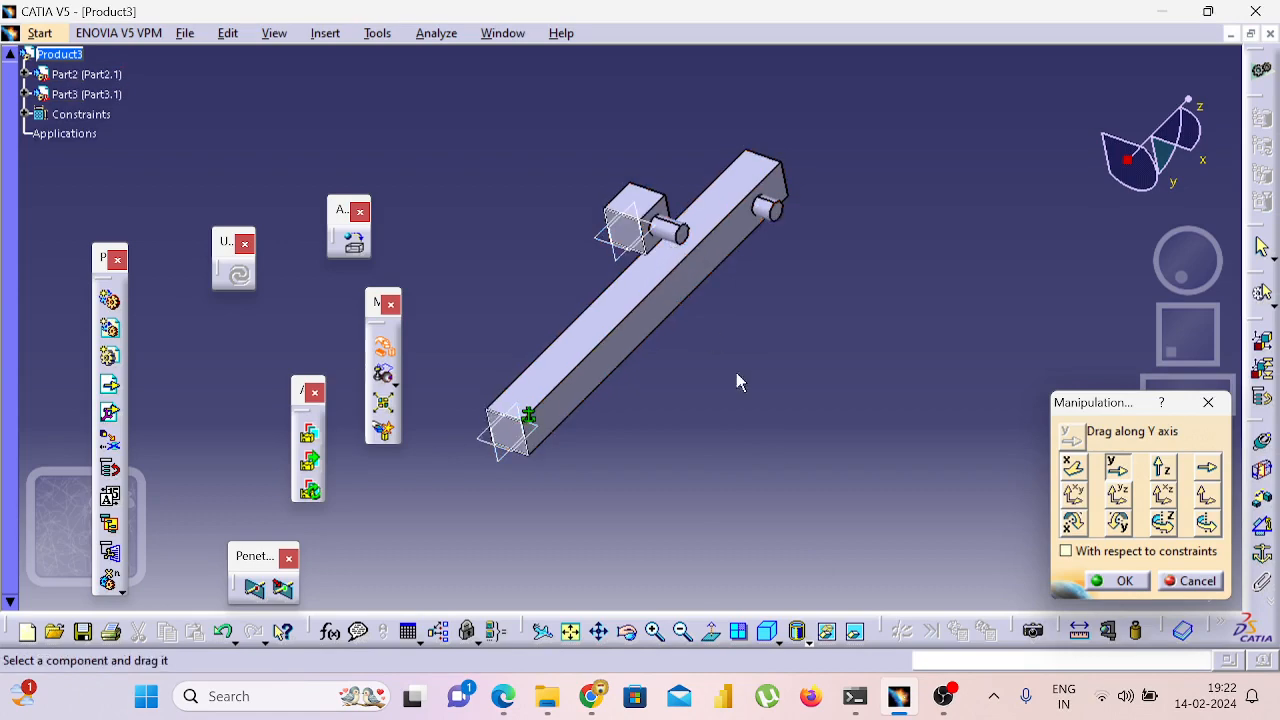
# Close Manipulation, add a contact constraint between the block's underside and the base's long upper face, and update the assembly.
pyautogui.moveTo(734, 380); pyautogui.dragTo(620, 266, button='middle')
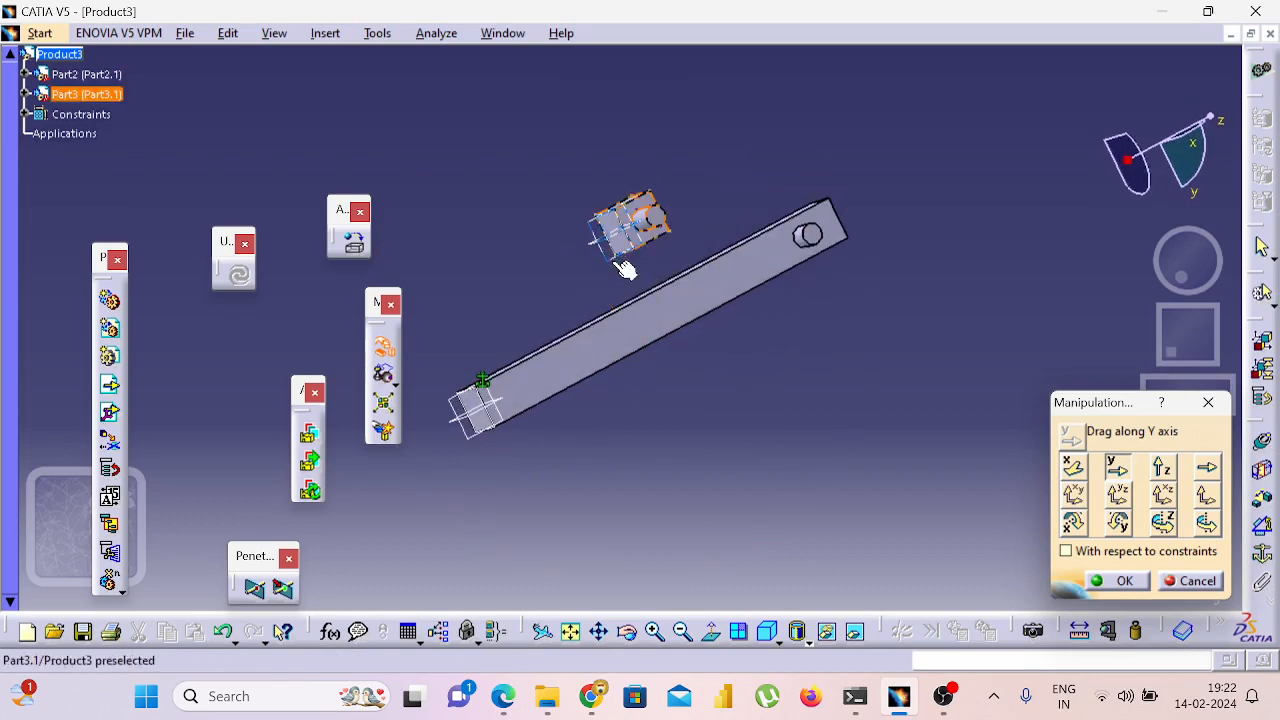
pyautogui.click(1208, 402)
pyautogui.moveTo(942, 428); pyautogui.dragTo(826, 320, button='middle')
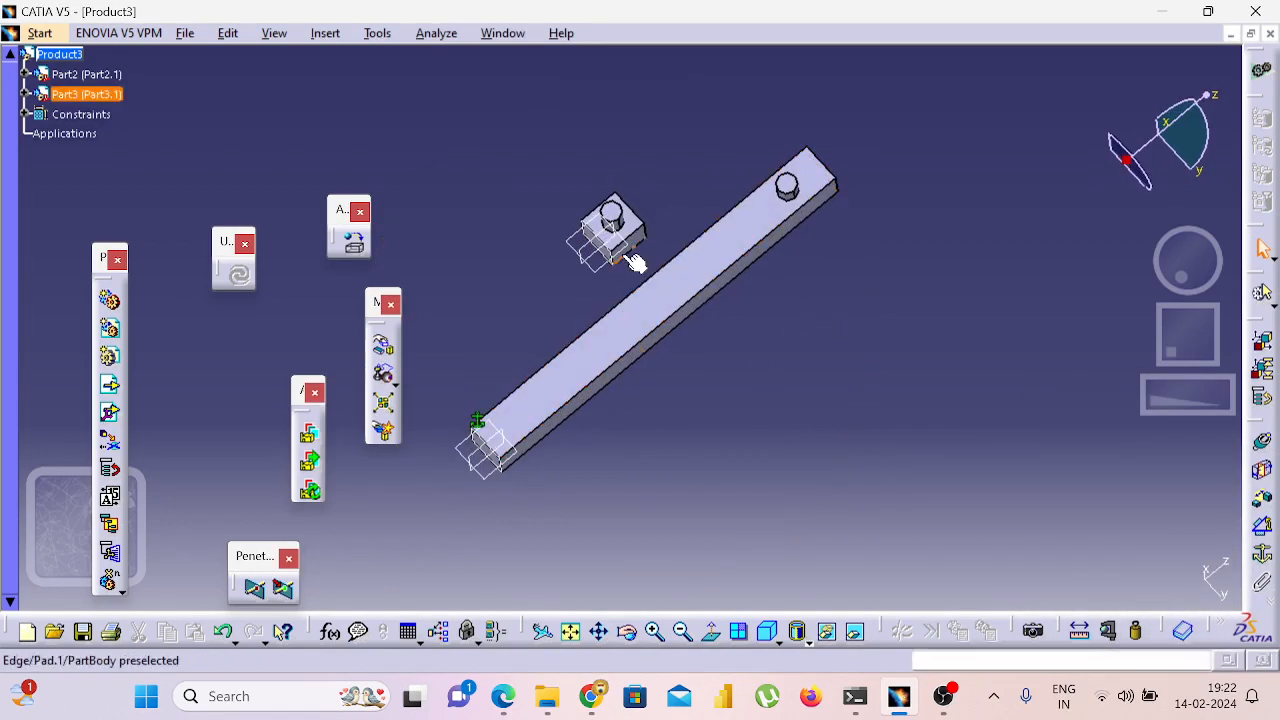
pyautogui.click(1263, 473)
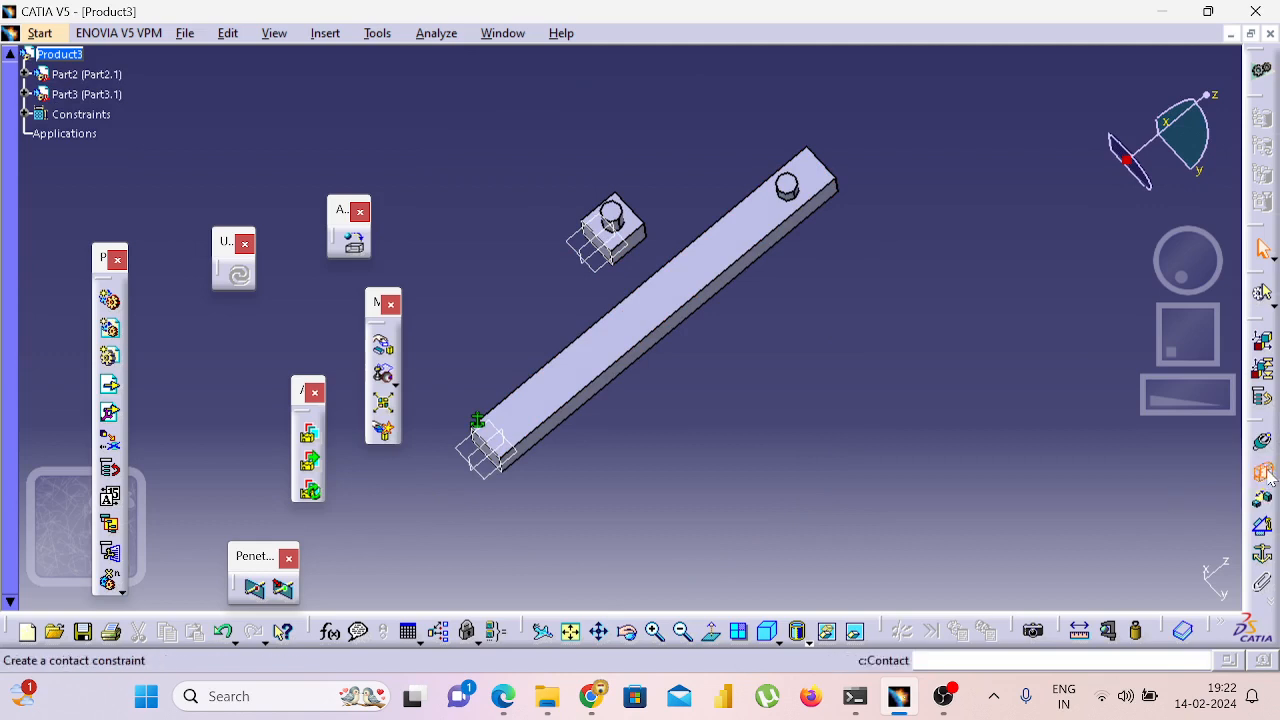
pyautogui.click(635, 240)
pyautogui.moveTo(752, 171); pyautogui.dragTo(628, 316, button='middle')
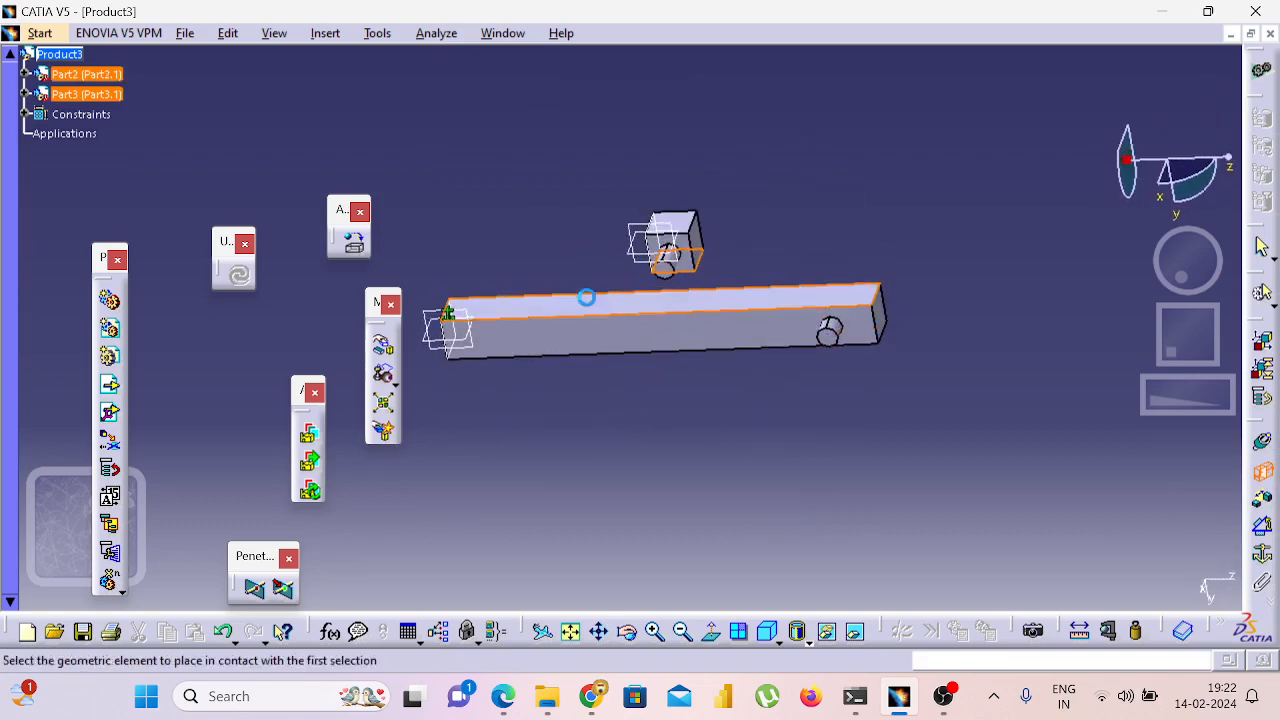
pyautogui.click(586, 294)
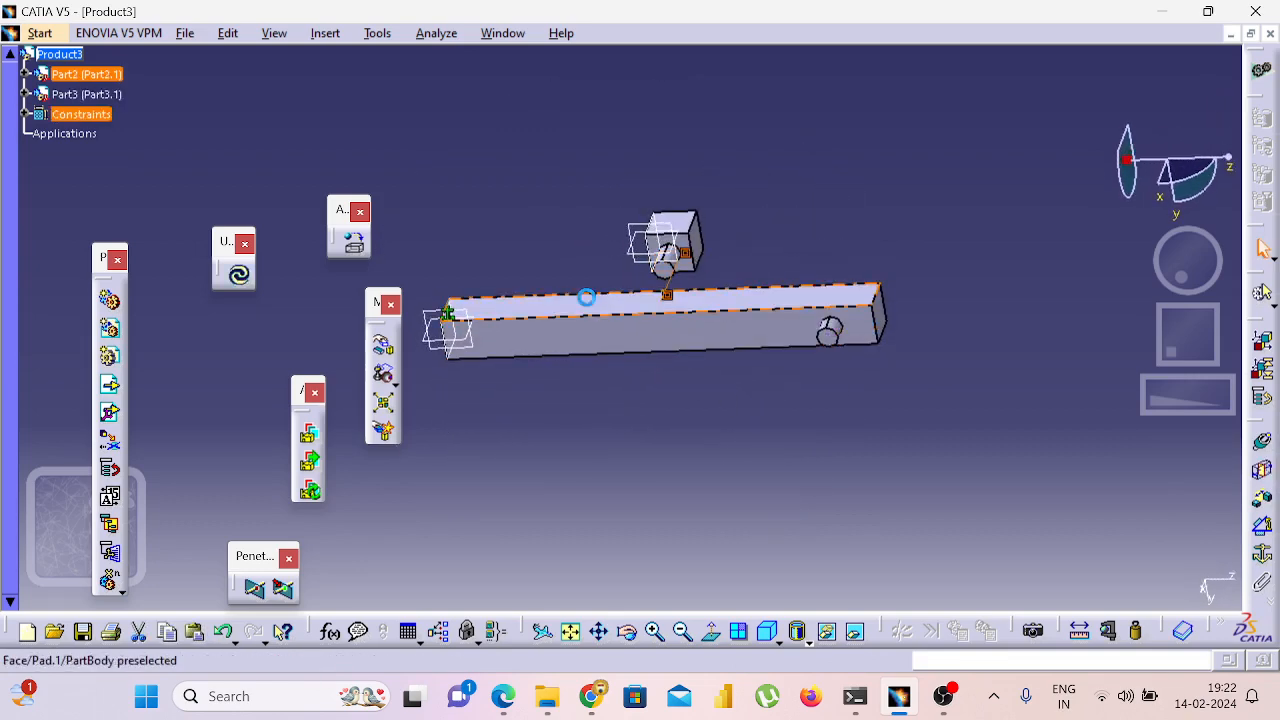
pyautogui.click(238, 275)
pyautogui.moveTo(470, 445); pyautogui.dragTo(793, 427, button='middle')
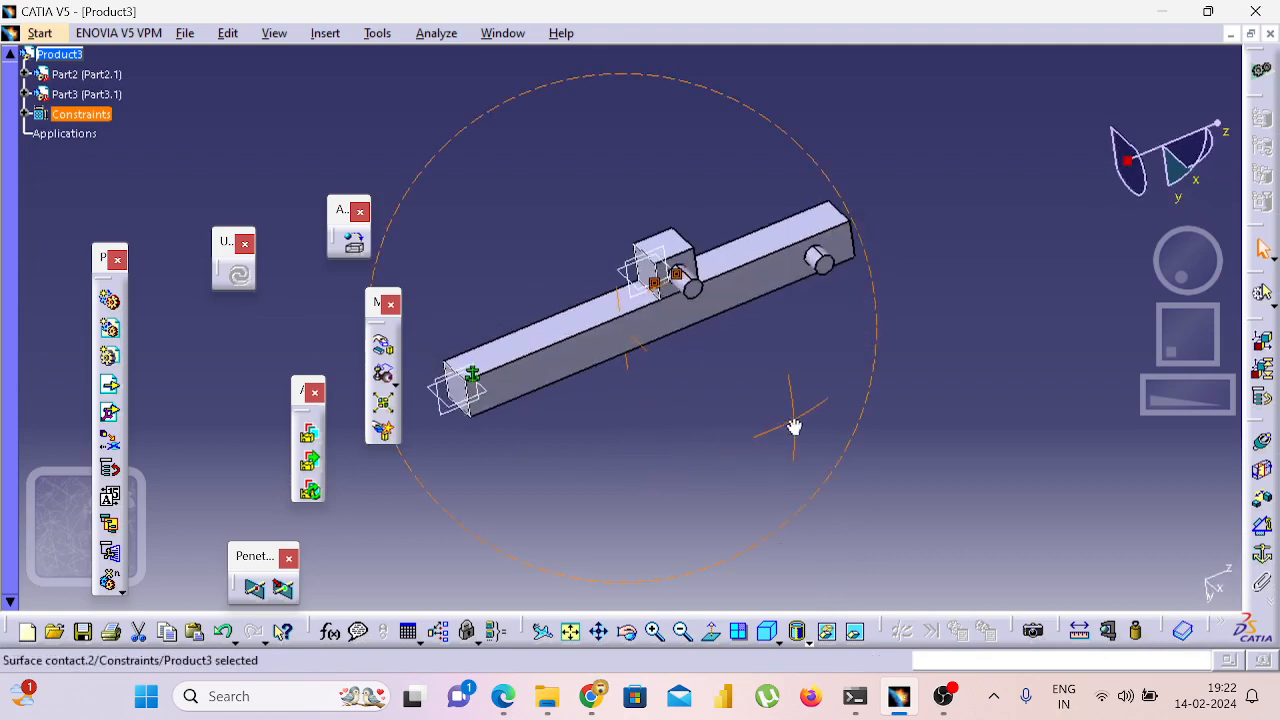
# Try moving the block along the Y, X and Z axes with Manipulation, shifting it towards the base's fixed end.
pyautogui.click(383, 345)
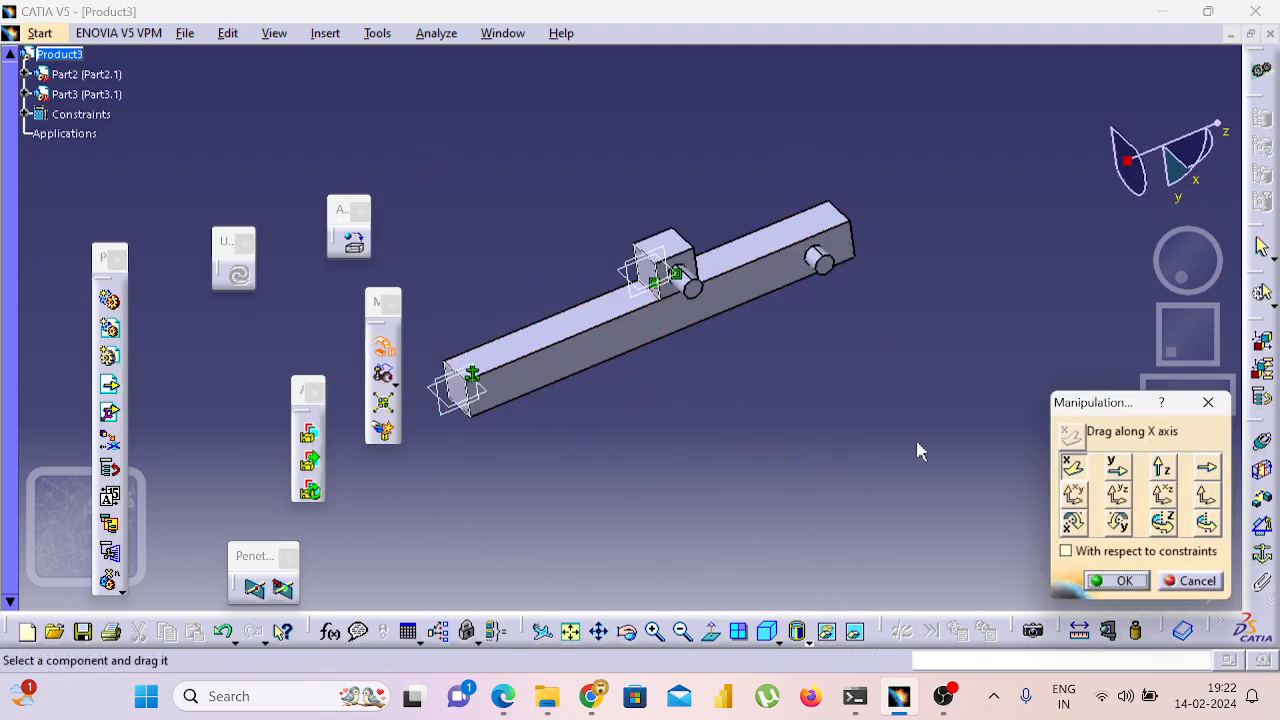
pyautogui.click(1117, 467)
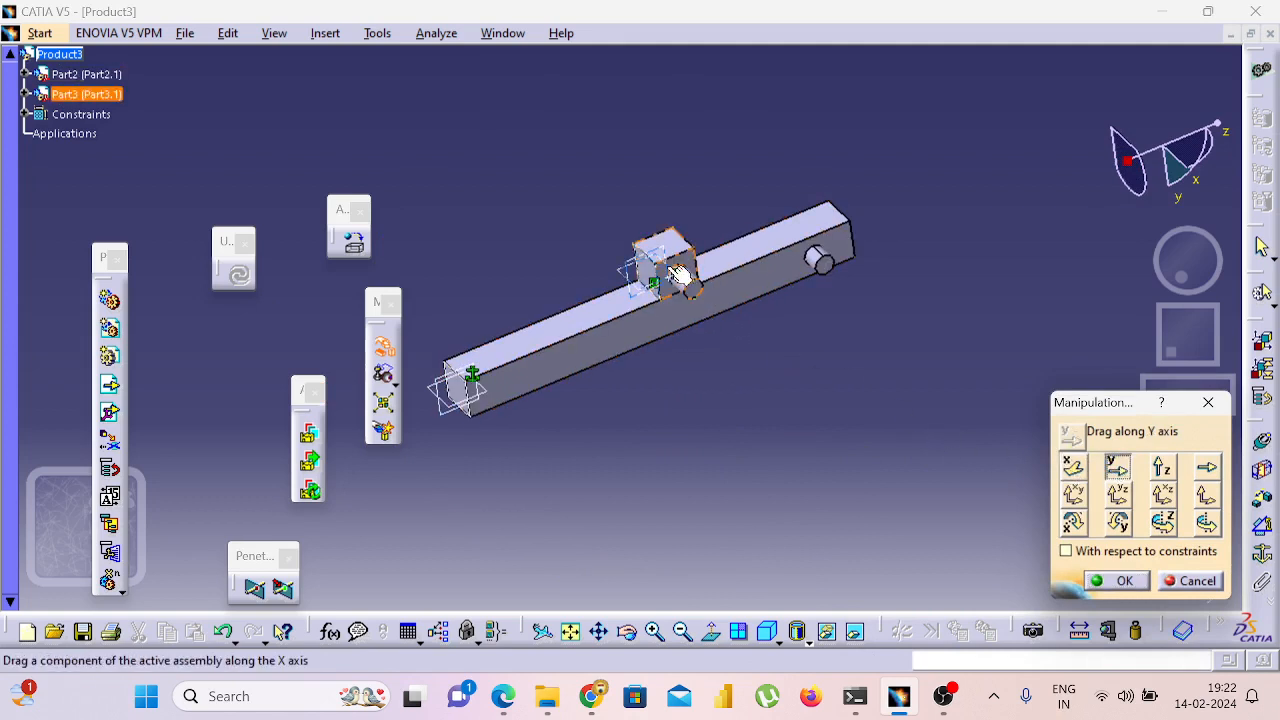
pyautogui.moveTo(675, 283); pyautogui.dragTo(560, 277)
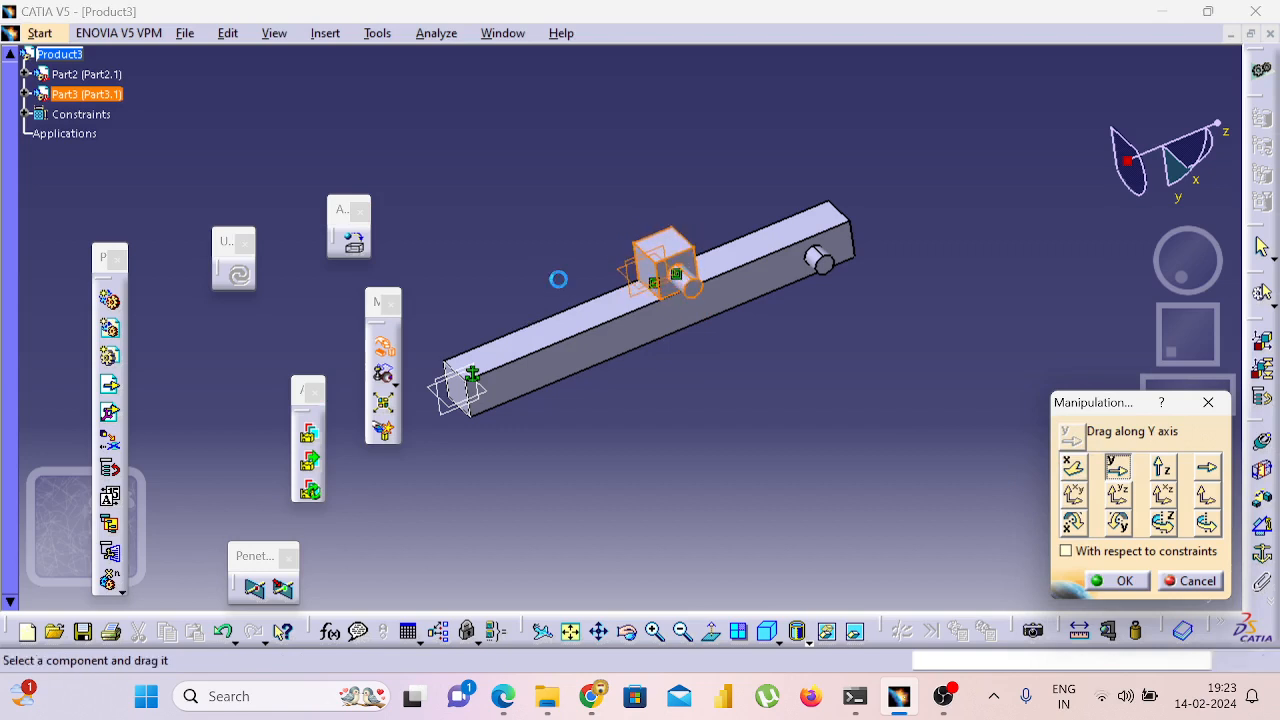
pyautogui.click(1072, 467)
pyautogui.moveTo(668, 268); pyautogui.dragTo(519, 298)
pyautogui.click(1163, 462)
pyautogui.moveTo(739, 401); pyautogui.dragTo(594, 374, button='middle')
pyautogui.moveTo(522, 286); pyautogui.dragTo(523, 286)
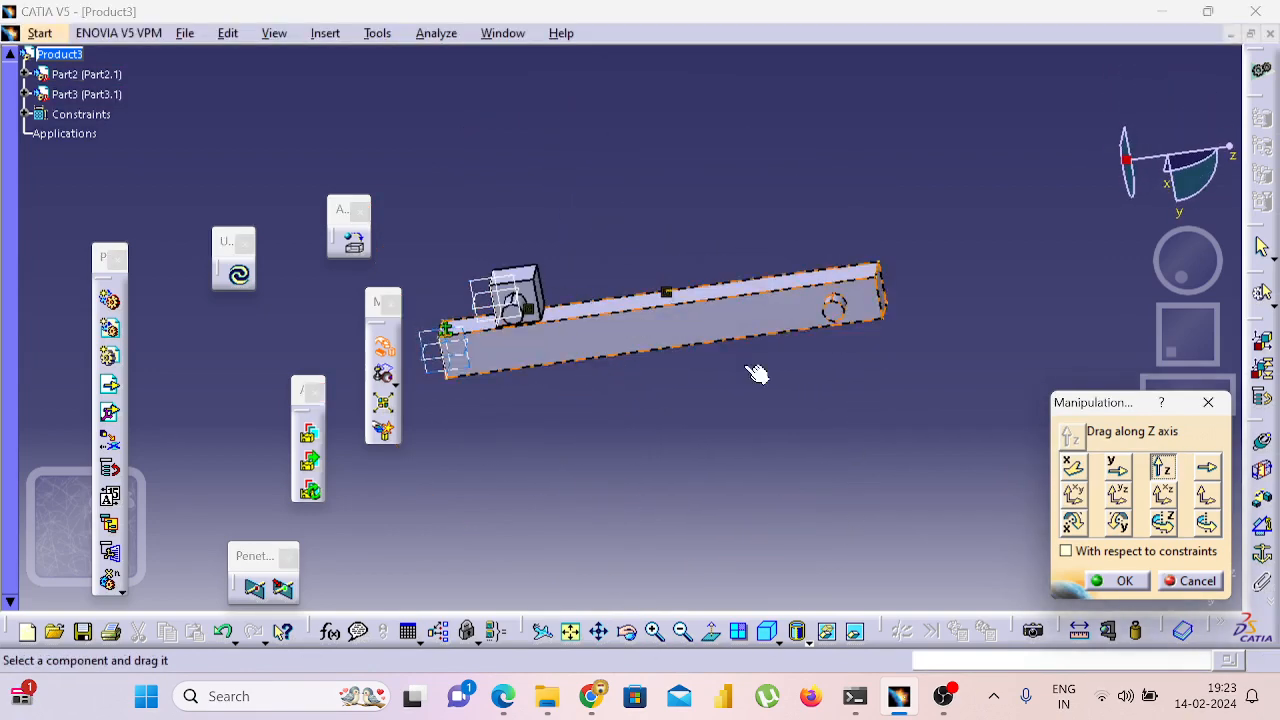
# Lift the block clear of the base along the Y axis and close Manipulation.
pyautogui.click(1117, 466)
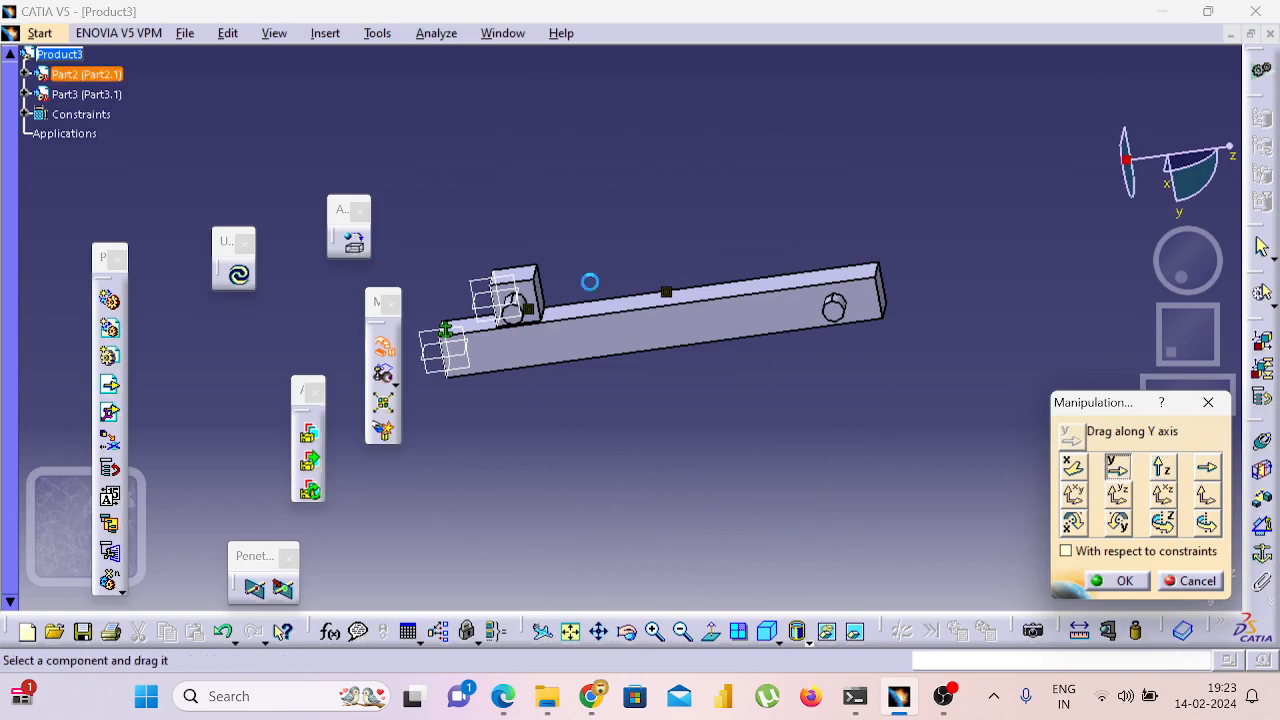
pyautogui.click(515, 240)
pyautogui.moveTo(520, 271)
pyautogui.mouseDown()
pyautogui.moveTo(515, 327)
pyautogui.moveTo(503, 262)
pyautogui.mouseUp()
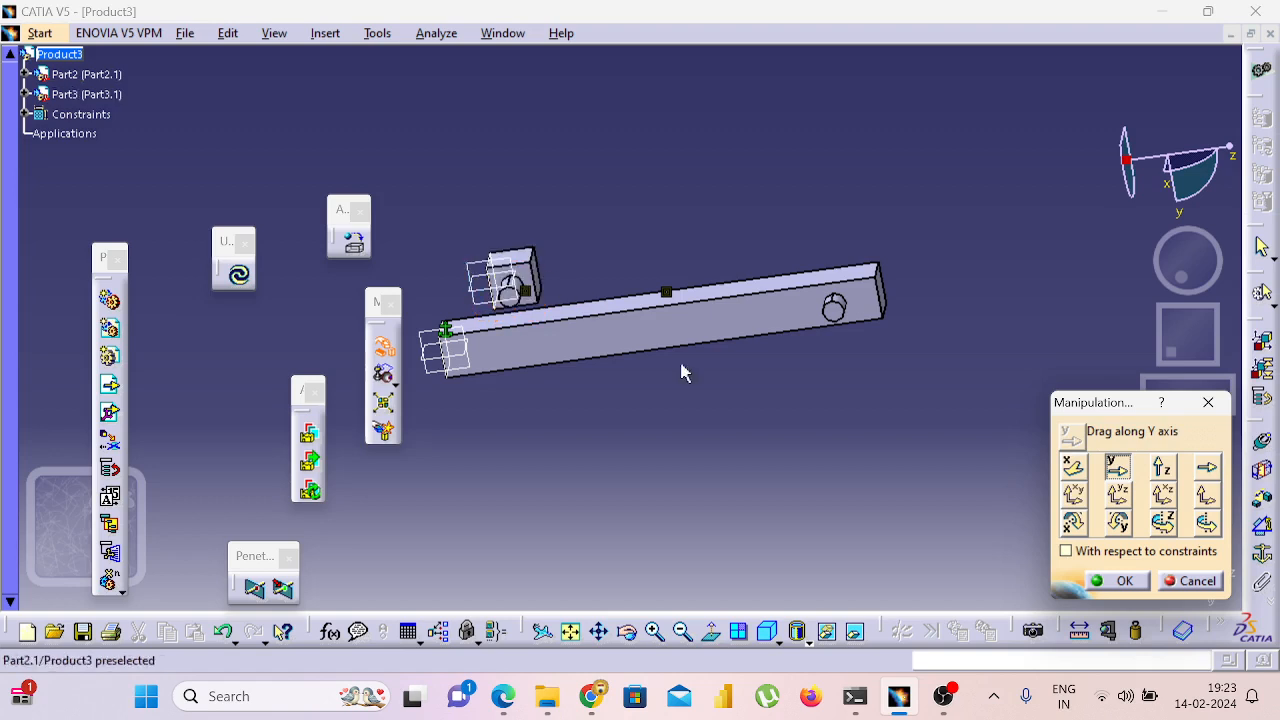
pyautogui.click(1211, 408)
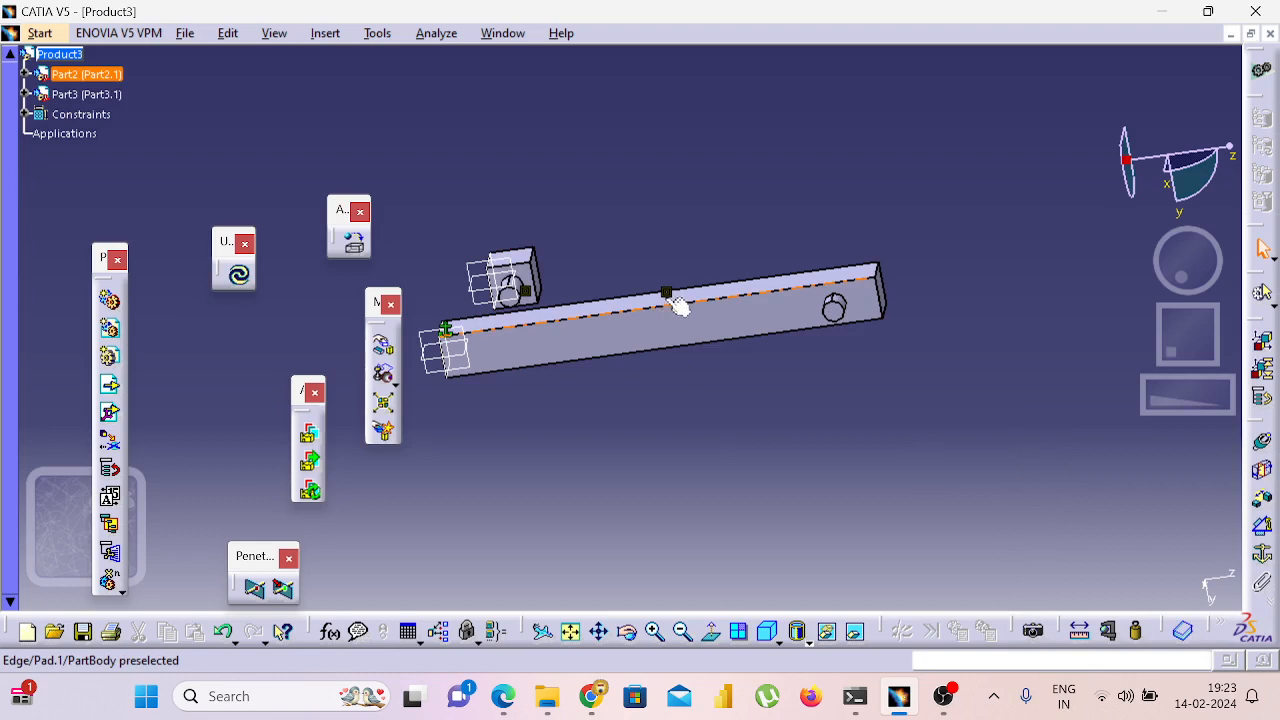
# Remove the surface contact constraint between the block and the base by cutting it.
pyautogui.click(679, 307)
pyautogui.rightClick(670, 300)
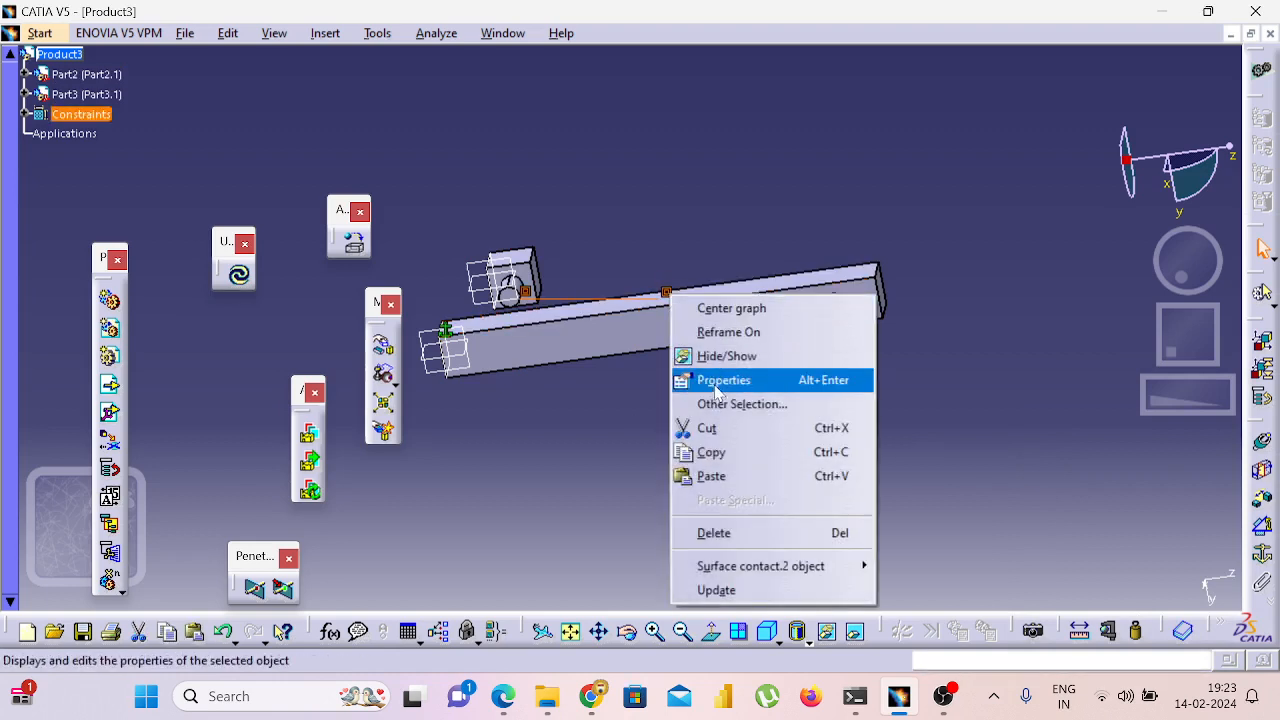
pyautogui.click(725, 429)
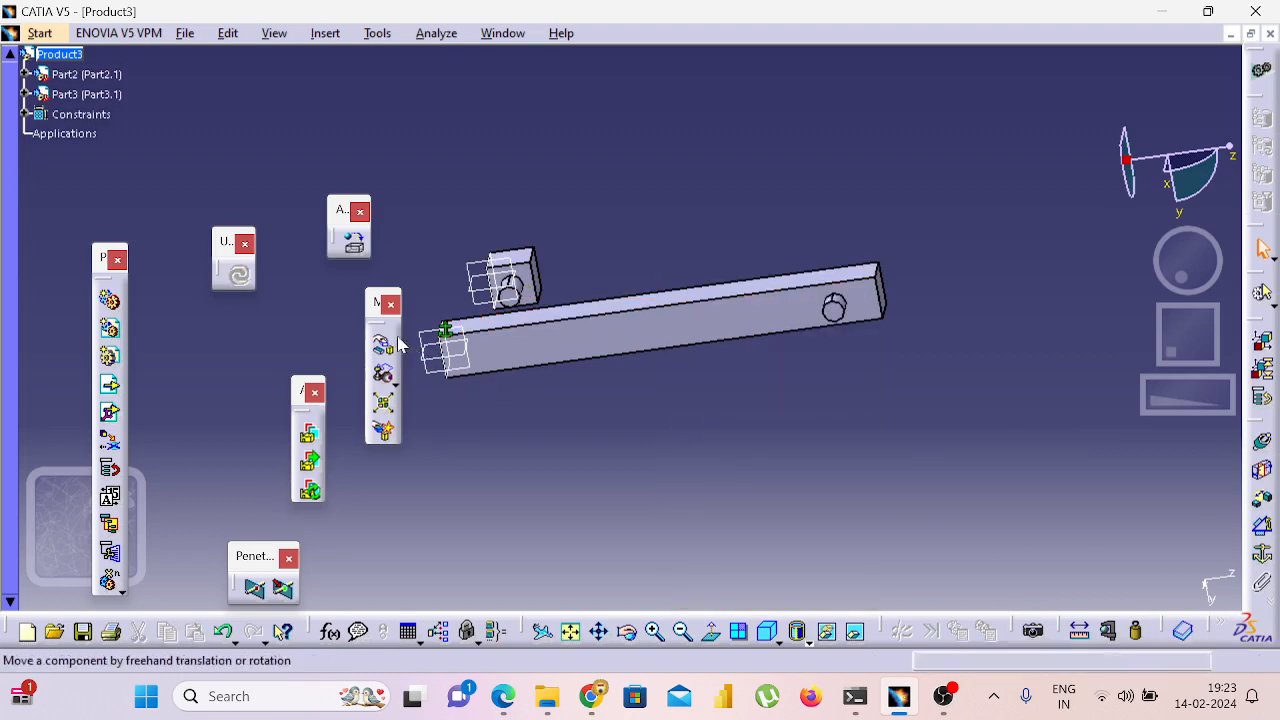
# Create a contact constraint between the block's face towards the base and the base's facing long side, and update the assembly.
pyautogui.moveTo(646, 400); pyautogui.dragTo(541, 320, button='middle')
pyautogui.moveTo(723, 474); pyautogui.dragTo(570, 362, button='middle')
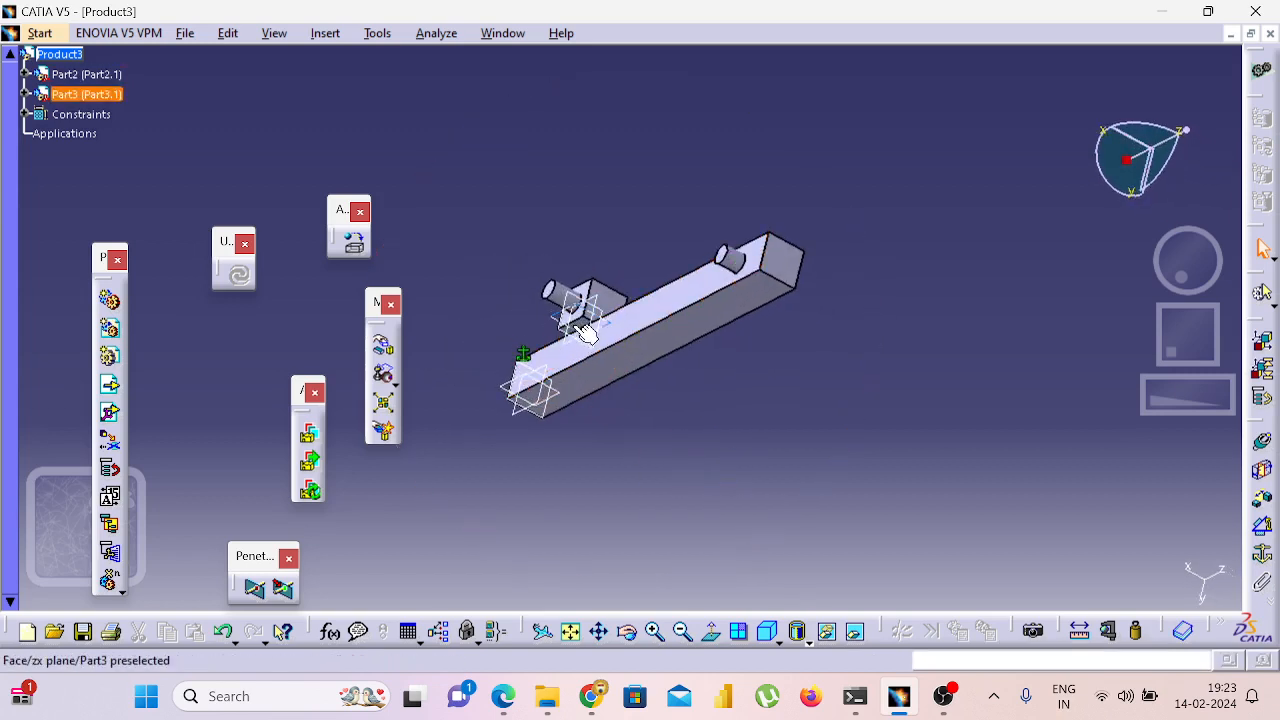
pyautogui.moveTo(713, 440); pyautogui.dragTo(837, 344, button='middle')
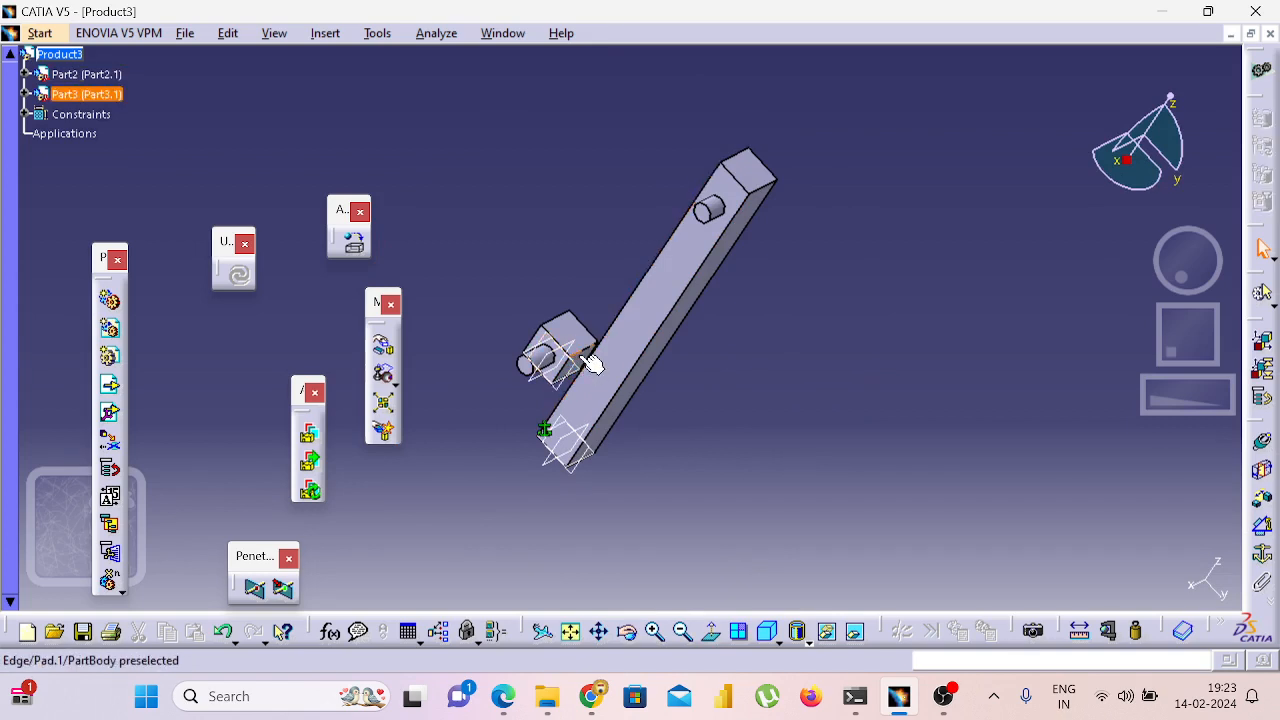
pyautogui.moveTo(669, 434); pyautogui.dragTo(856, 505, button='middle')
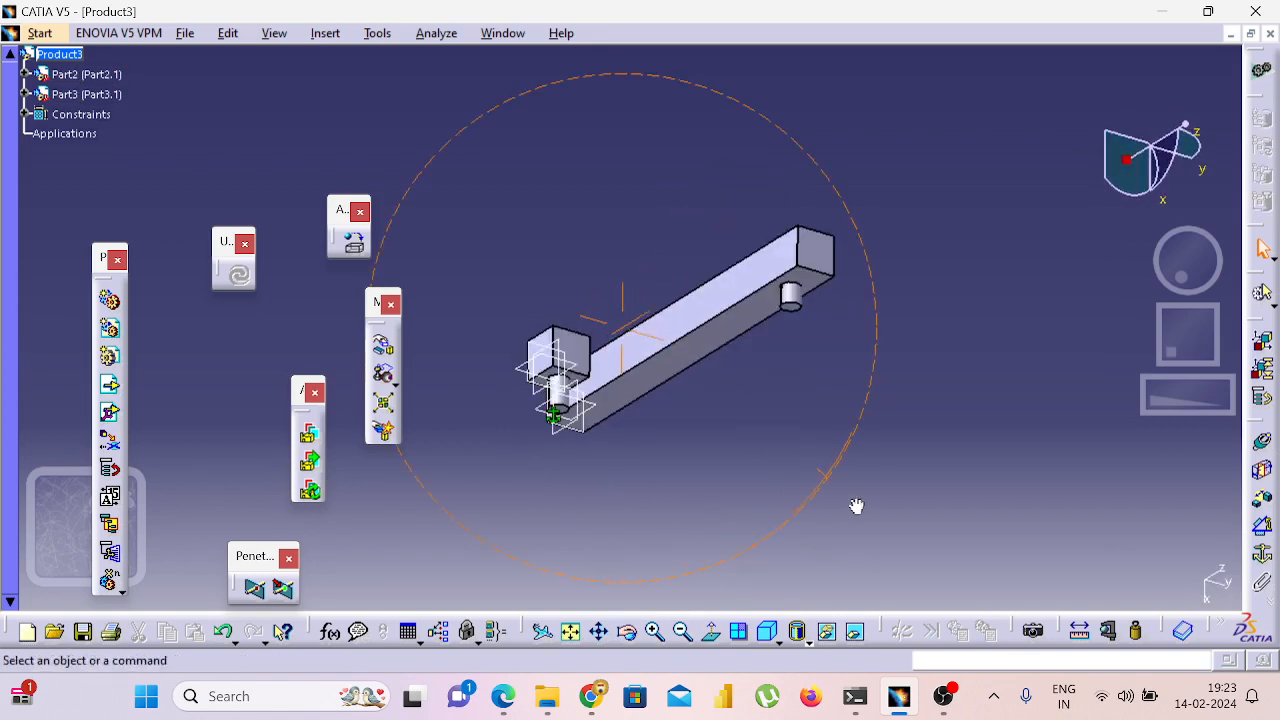
pyautogui.click(655, 631)
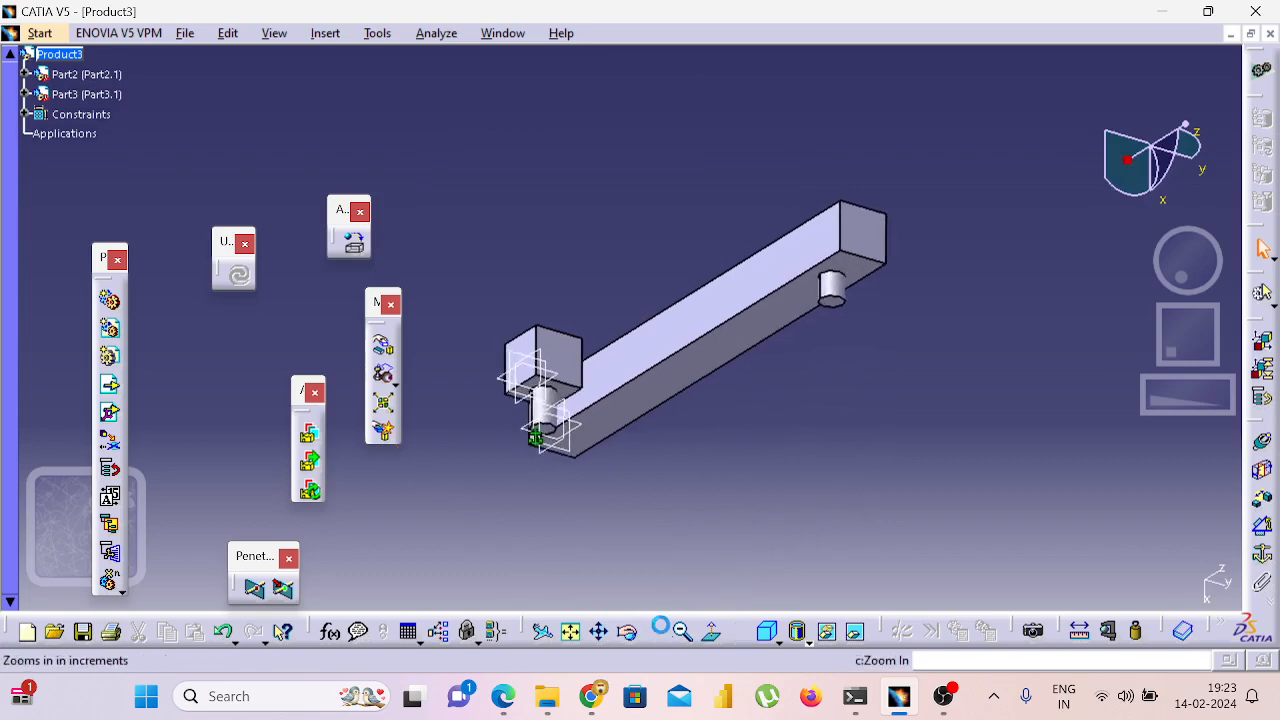
pyautogui.moveTo(688, 584); pyautogui.dragTo(636, 492, button='middle')
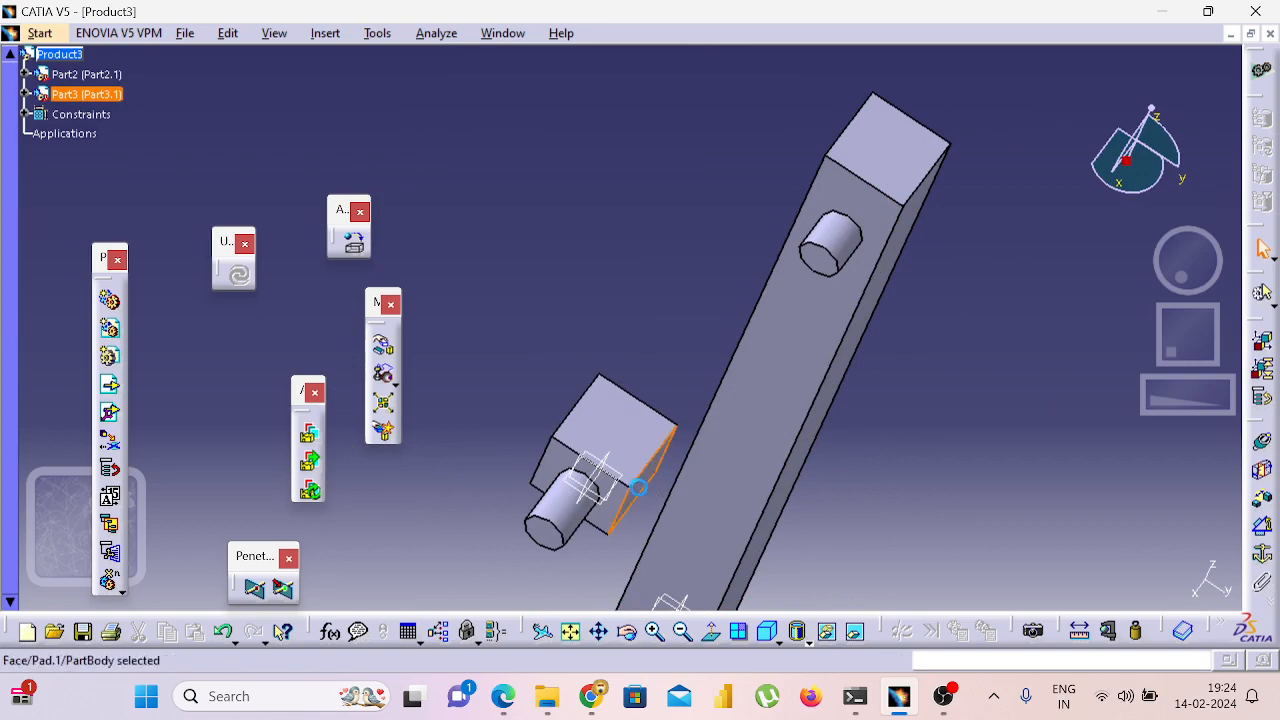
pyautogui.click(1262, 470)
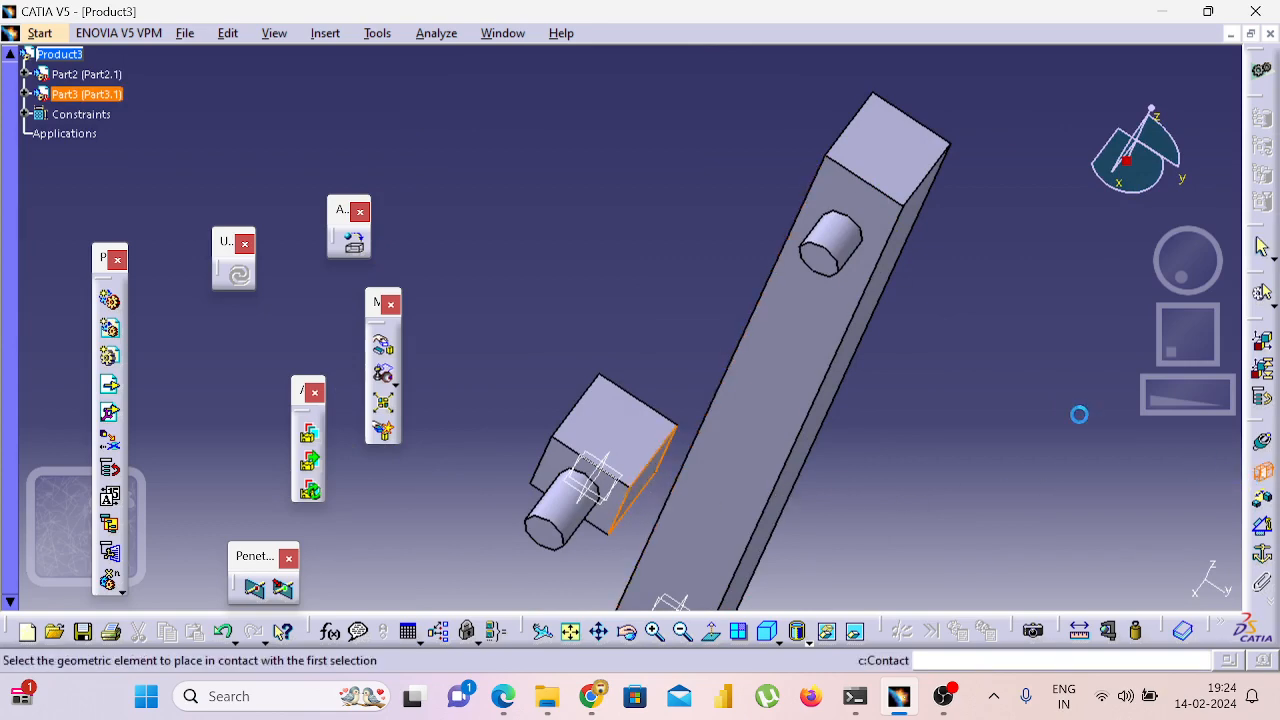
pyautogui.moveTo(1079, 414); pyautogui.dragTo(471, 400, button='middle')
pyautogui.click(528, 422)
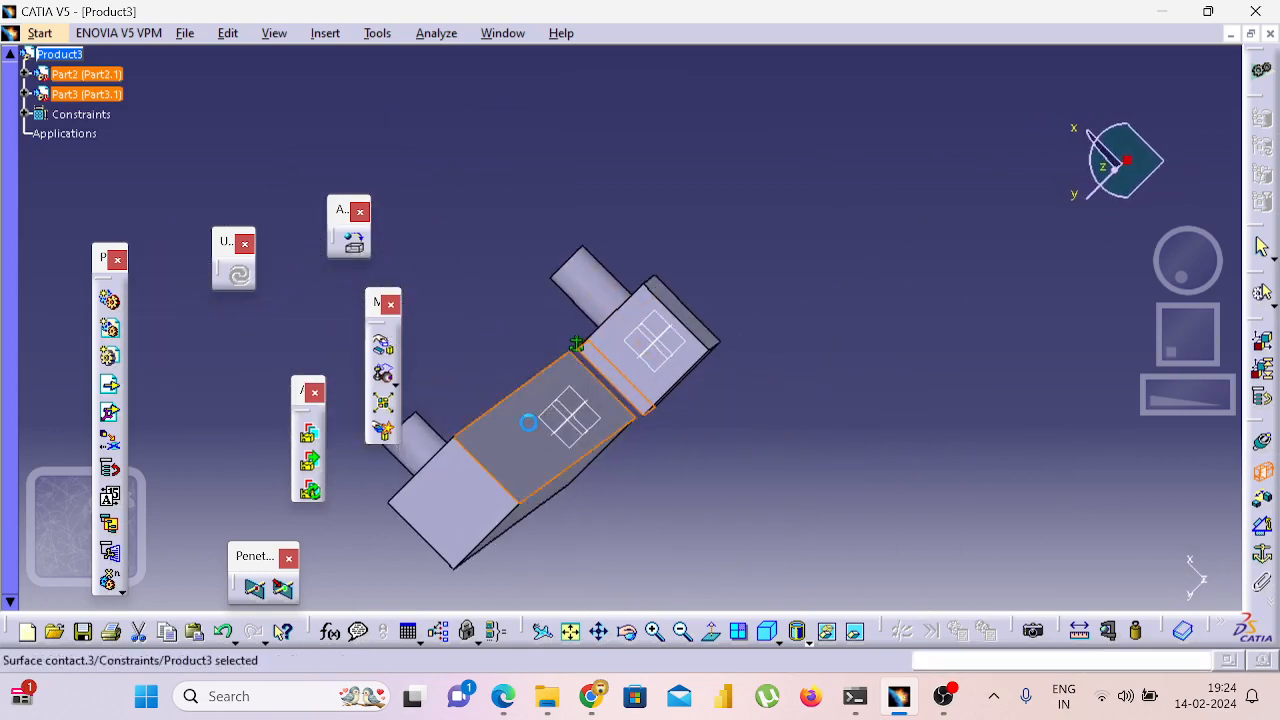
pyautogui.click(238, 275)
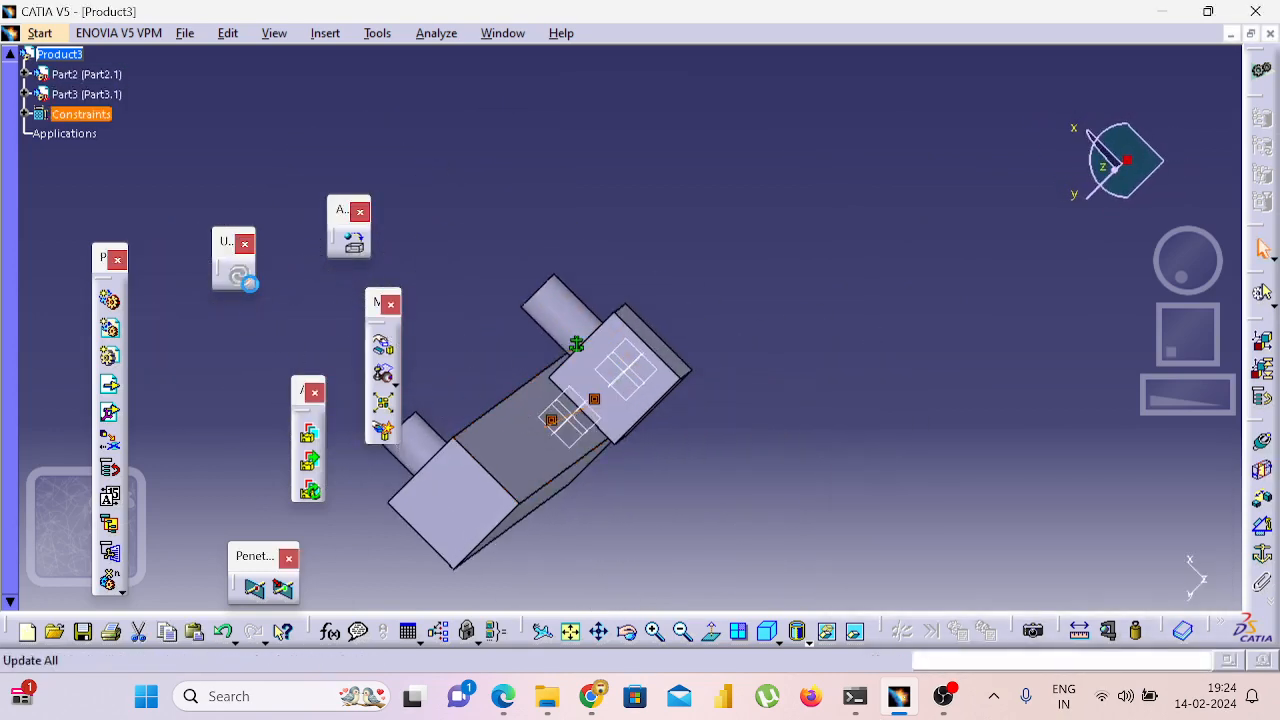
# Move the floating Move toolbar clear of the block and the base, and clear the constraint selection.
pyautogui.click(682, 631)
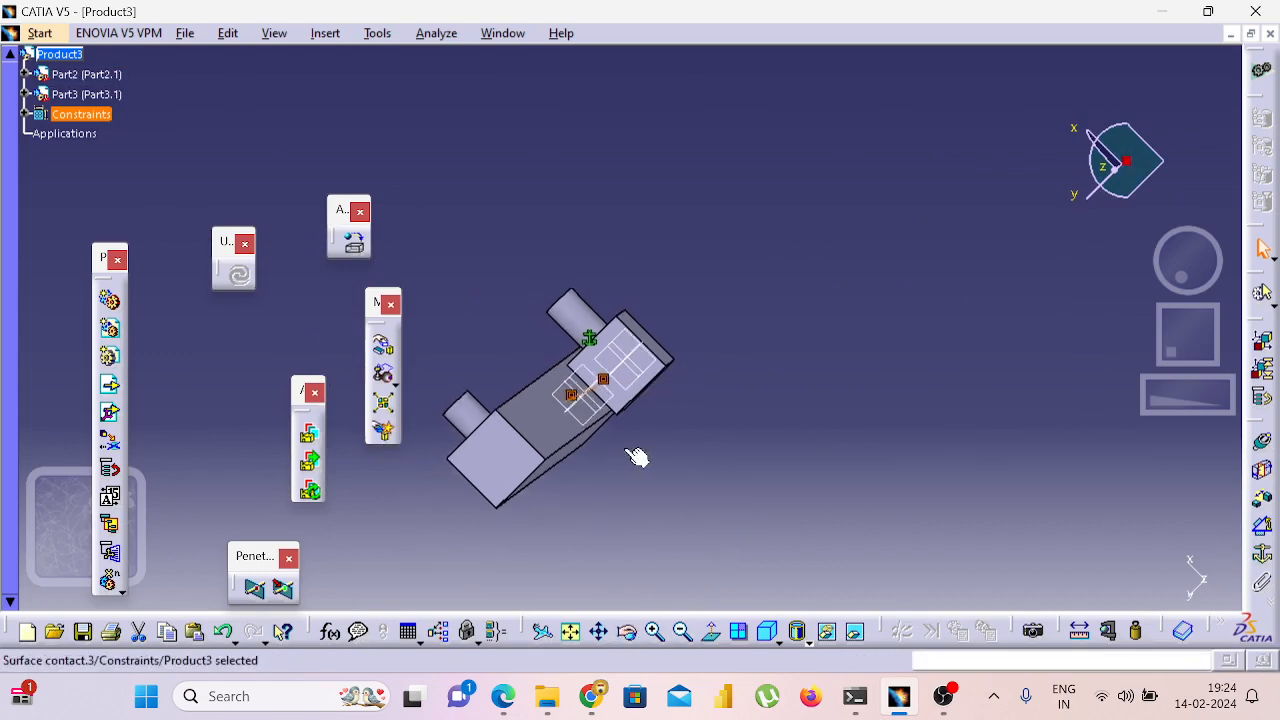
pyautogui.moveTo(637, 457); pyautogui.dragTo(935, 365, button='middle')
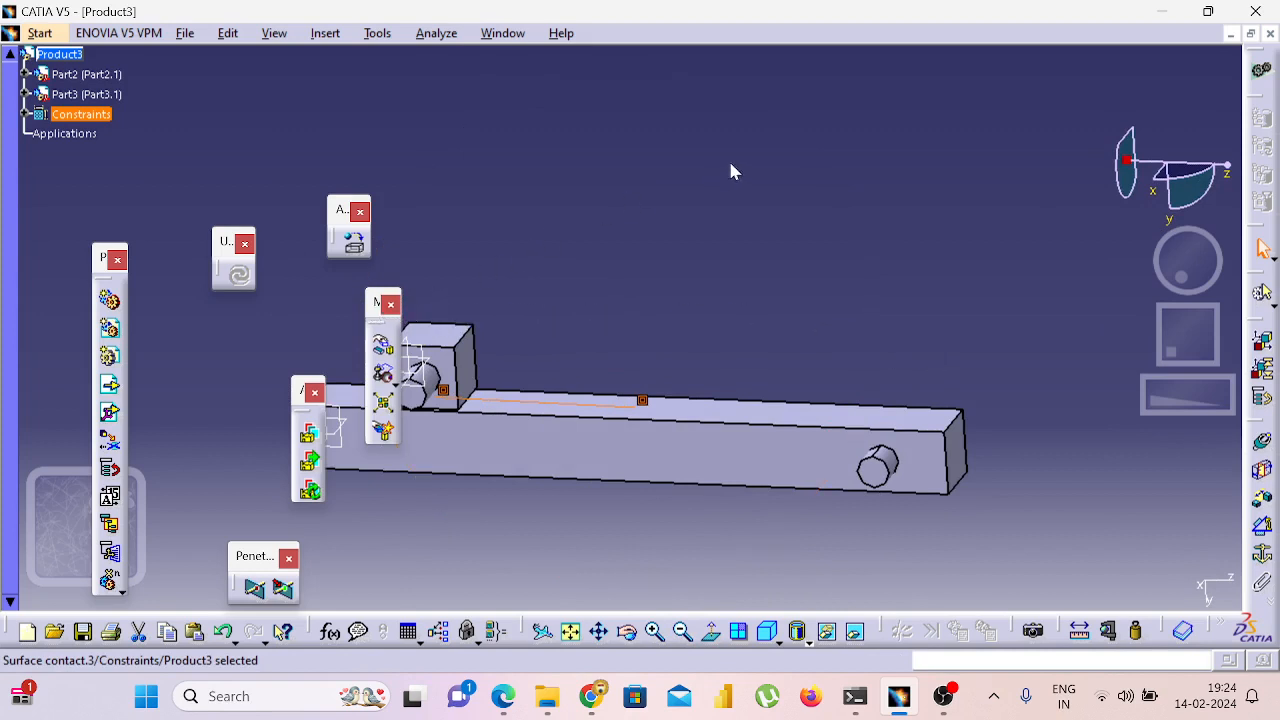
pyautogui.moveTo(373, 303); pyautogui.dragTo(762, 166)
pyautogui.click(949, 280)
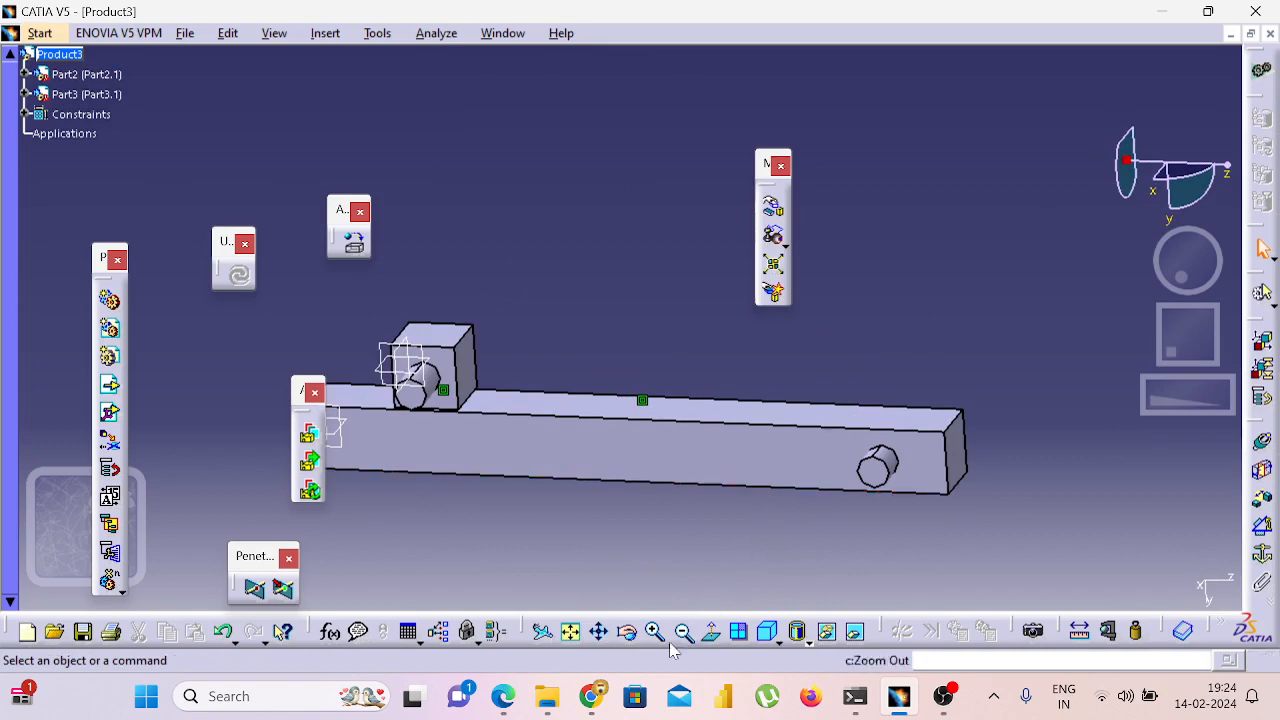
# Switch to the Slider cranck PDF and review the part dimensions and the coincidence instructions for the conrod and block.
pyautogui.click(591, 700)
pyautogui.click(504, 700)
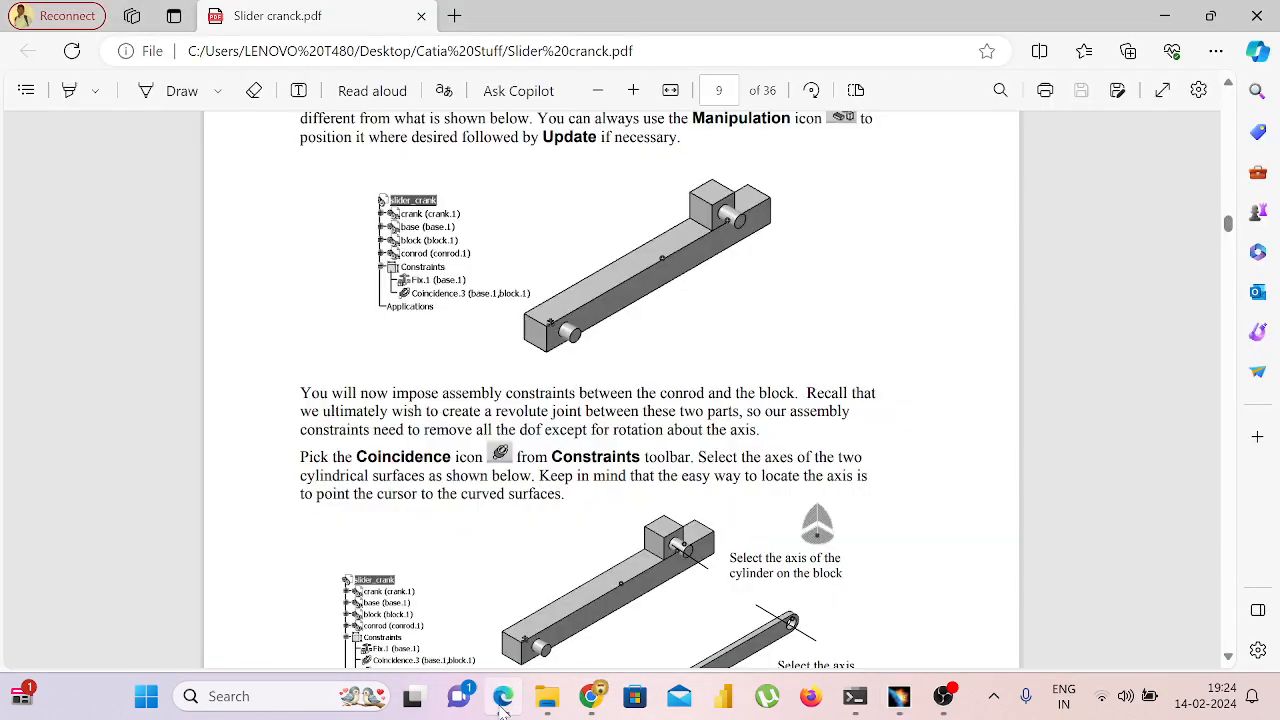
pyautogui.scroll(20, 651, 489)
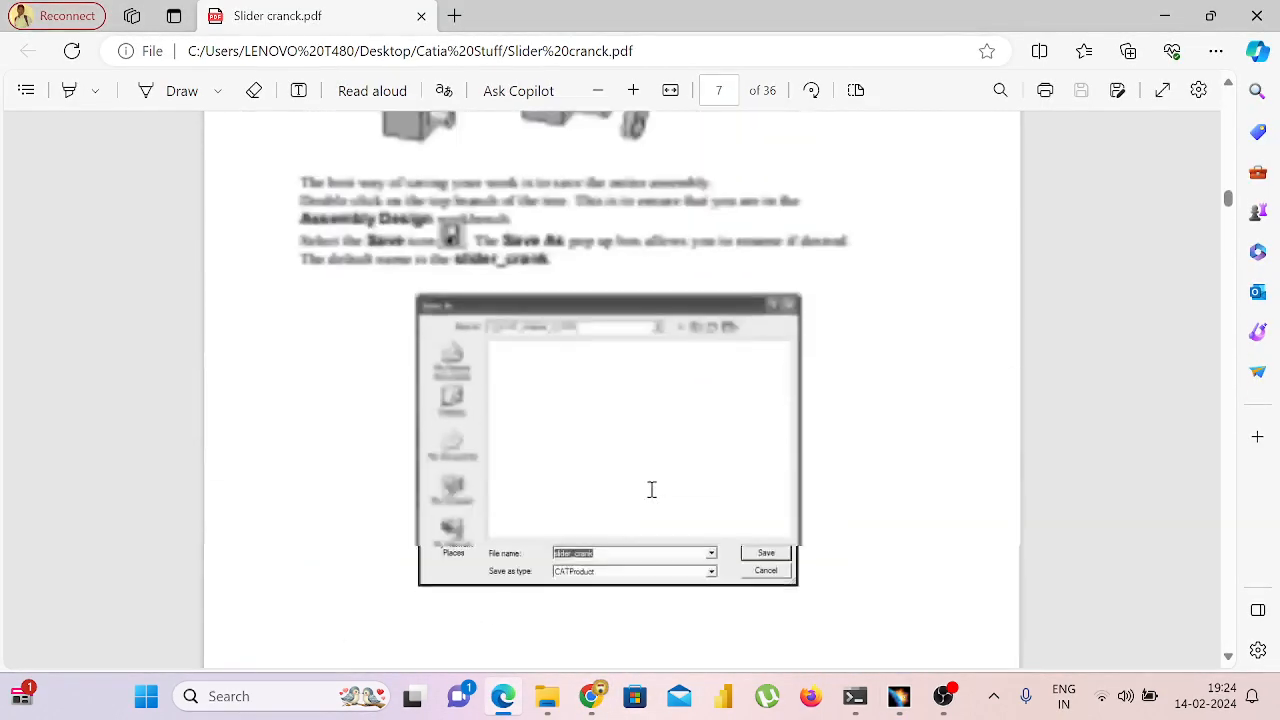
pyautogui.scroll(15, 651, 489)
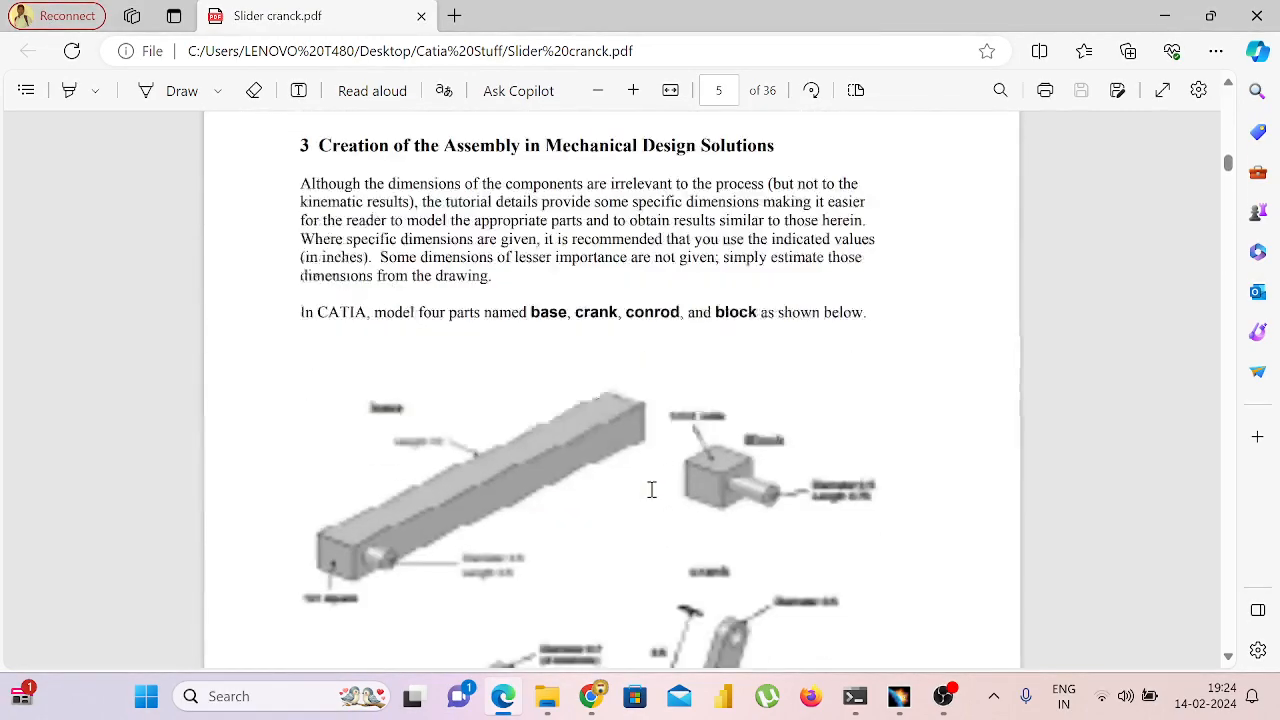
pyautogui.scroll(-1, 651, 489)
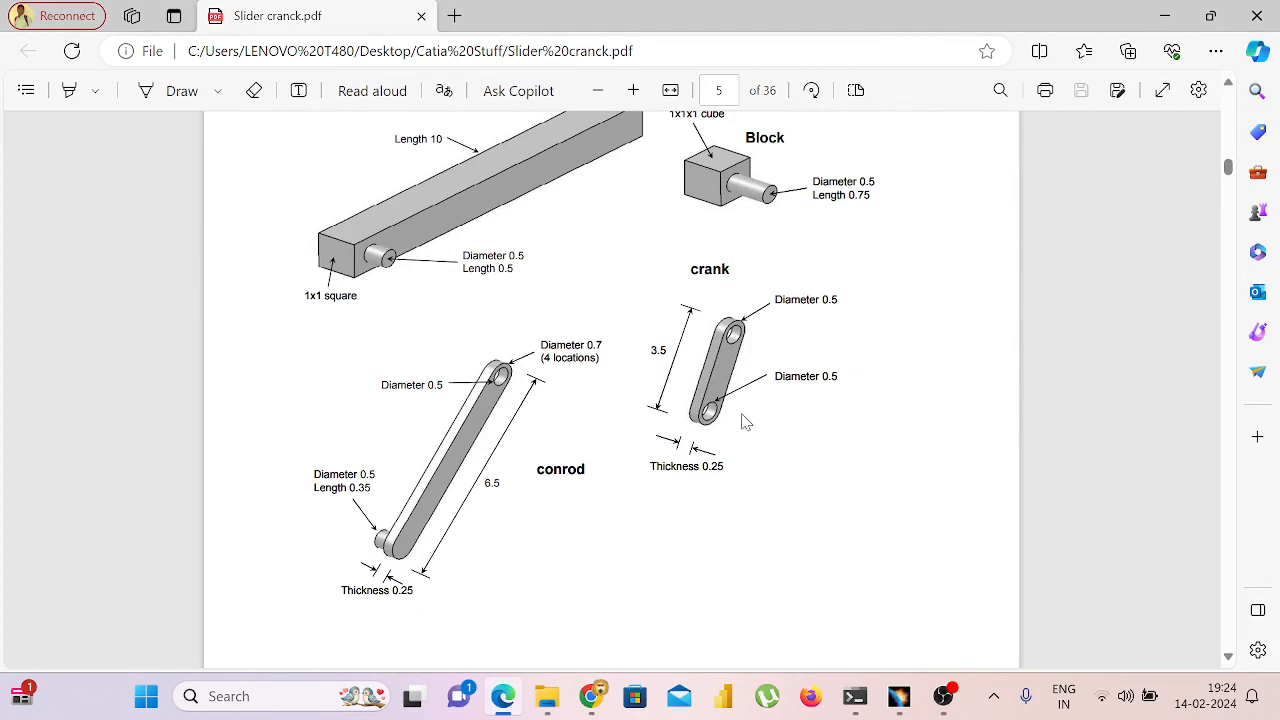
pyautogui.scroll(-20, 745, 422)
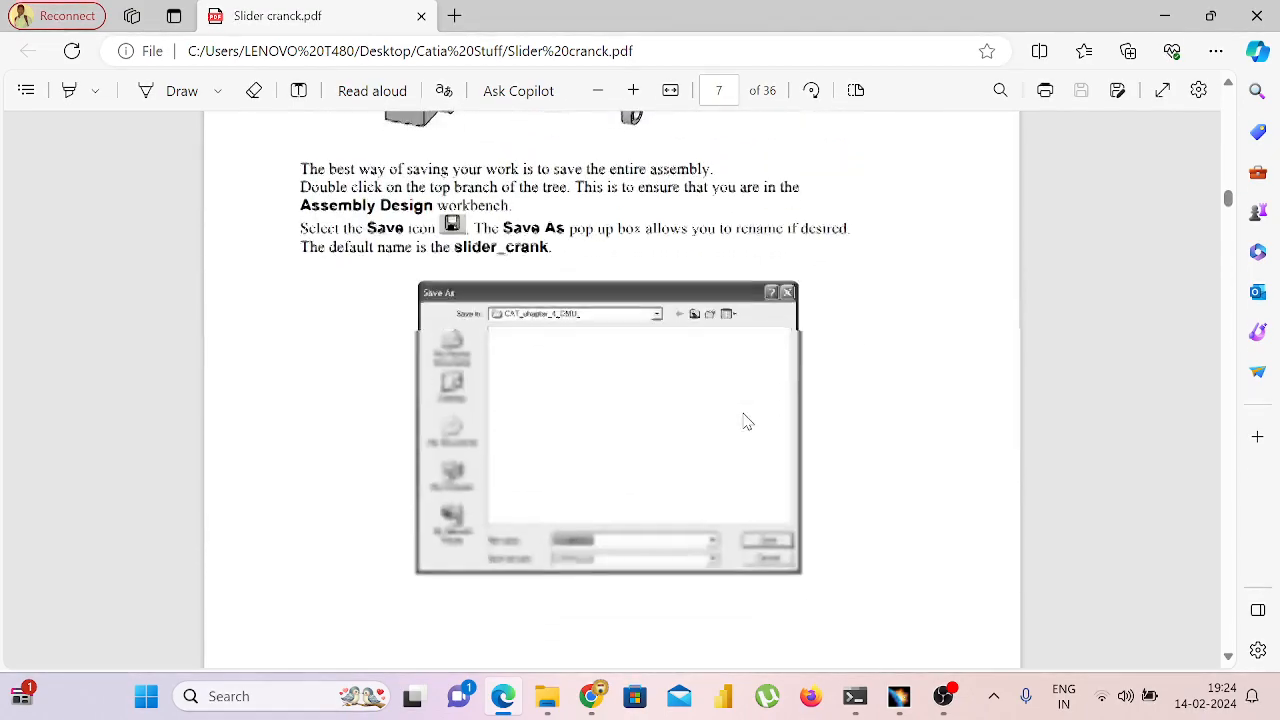
pyautogui.scroll(-8, 745, 422)
pyautogui.scroll(3, 745, 420)
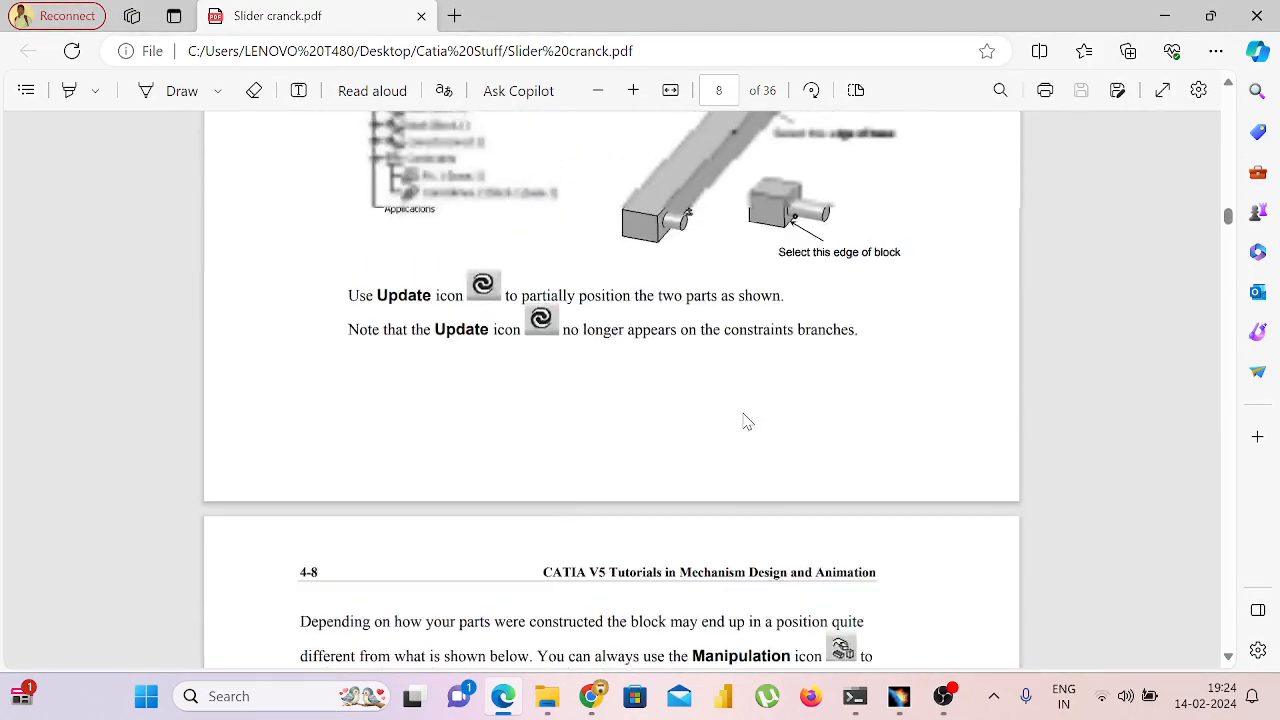
pyautogui.scroll(-7, 745, 420)
pyautogui.scroll(-2, 745, 422)
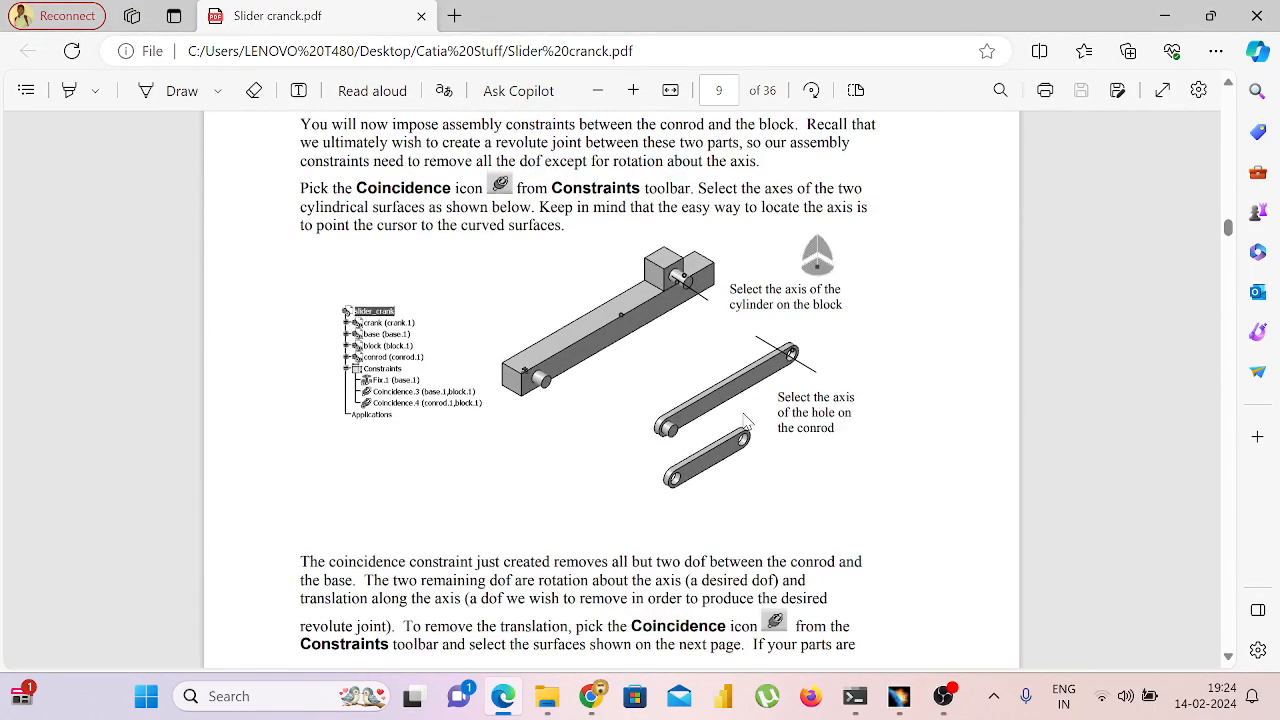
pyautogui.scroll(-2, 745, 420)
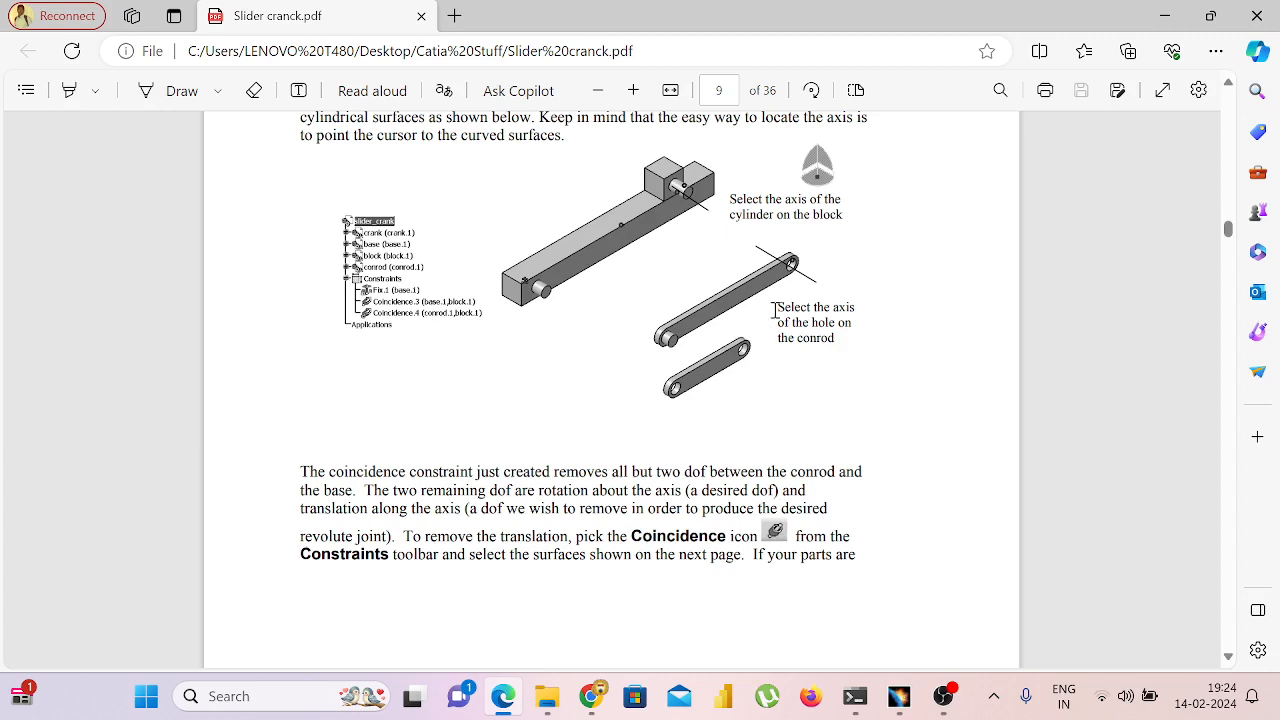
# Switch back to CATIA and insert the conrod file from the Pictures folder into Product3 as an existing component.
pyautogui.hotkey('alt', 'Tab')
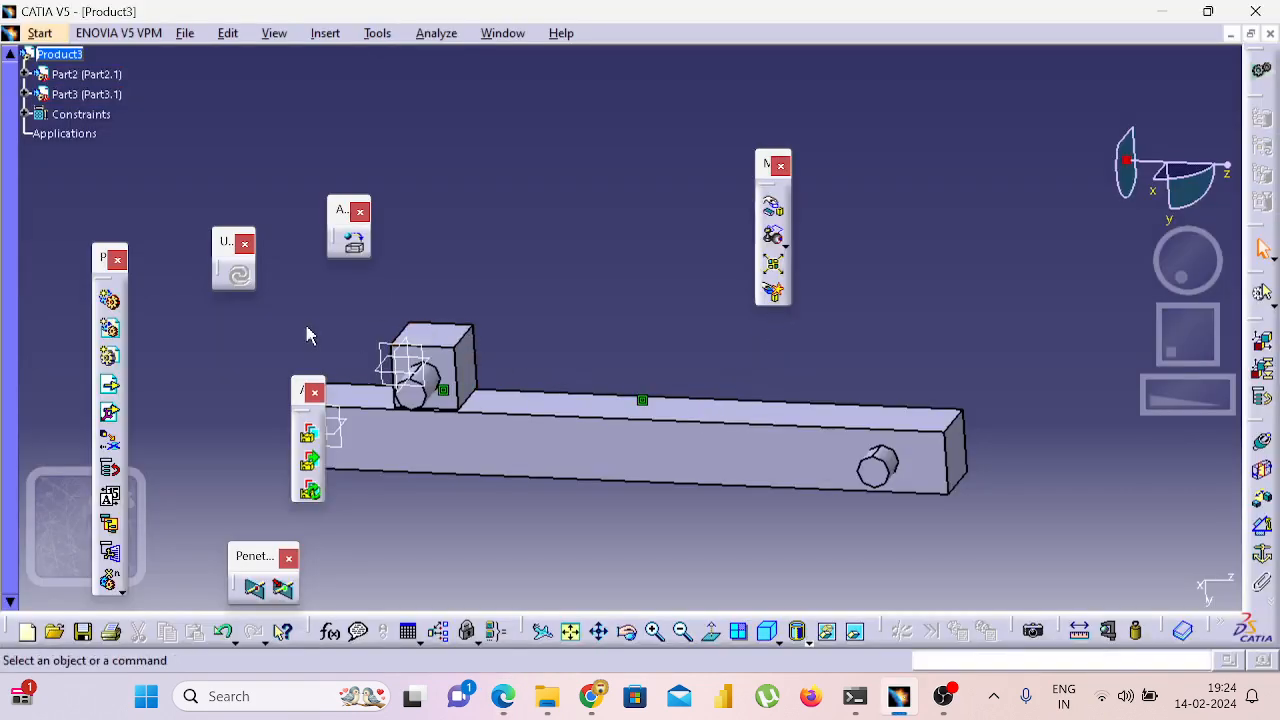
pyautogui.click(110, 388)
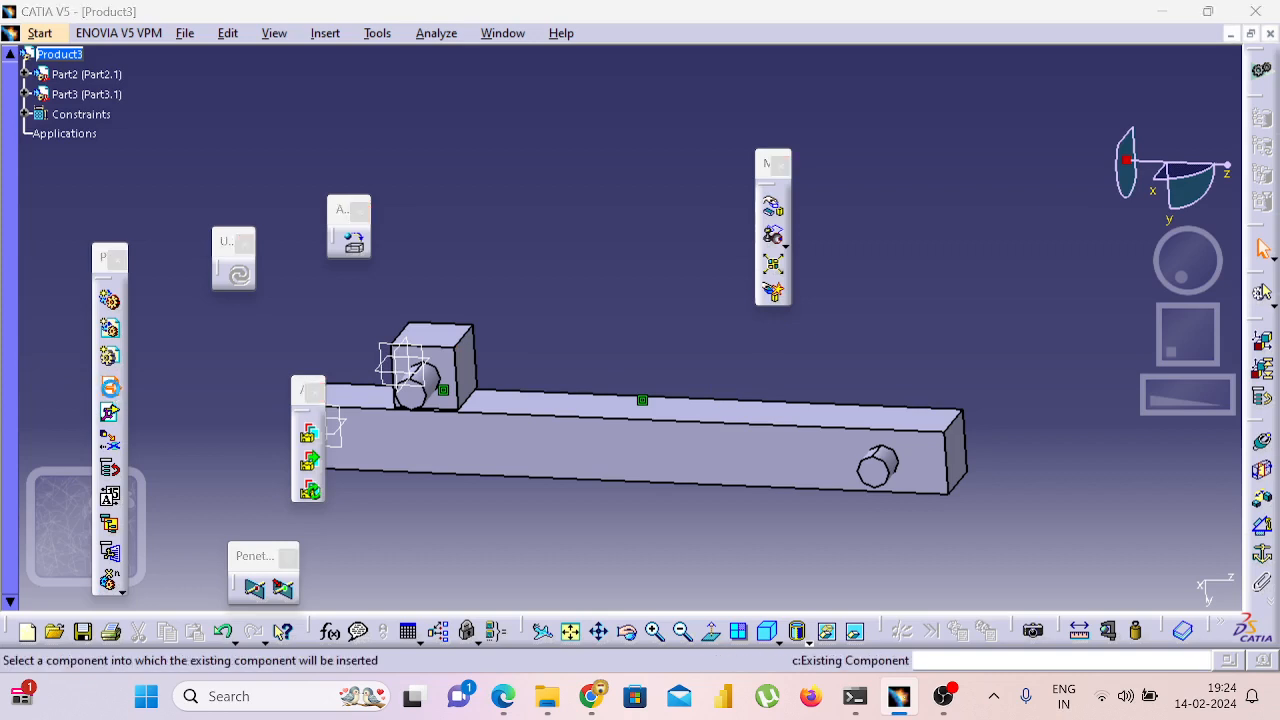
pyautogui.click(62, 53)
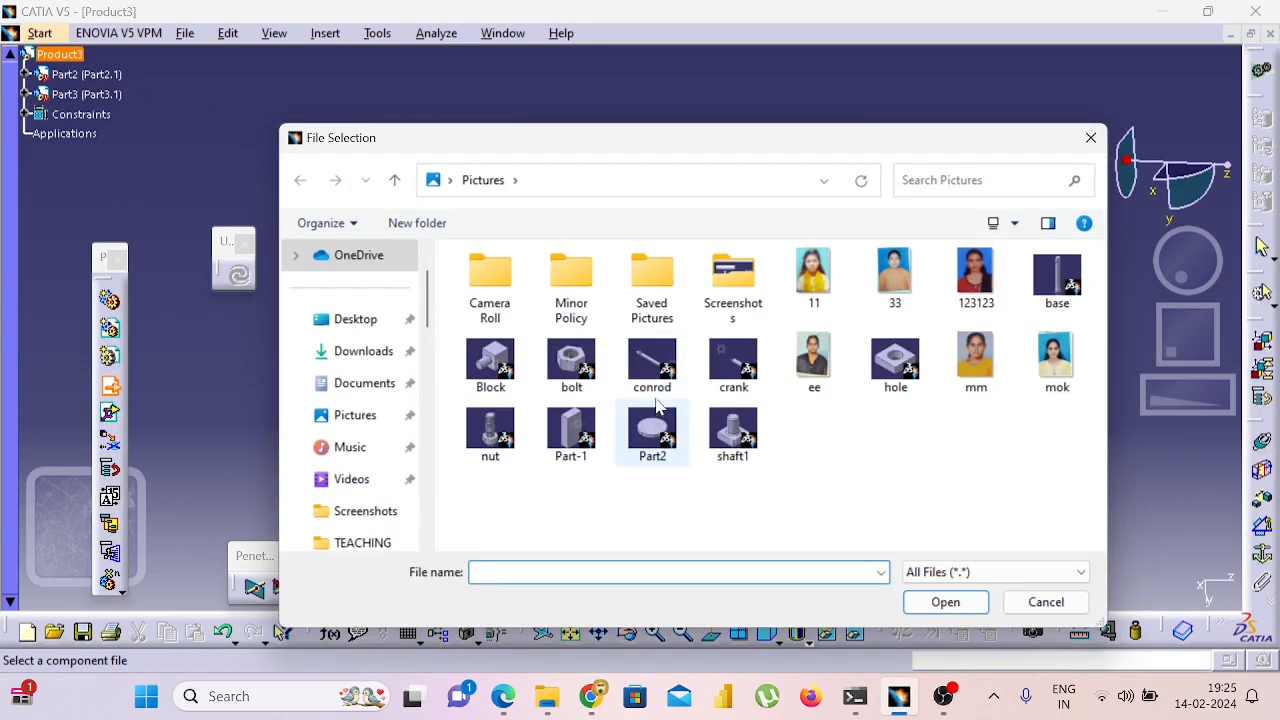
pyautogui.click(649, 372)
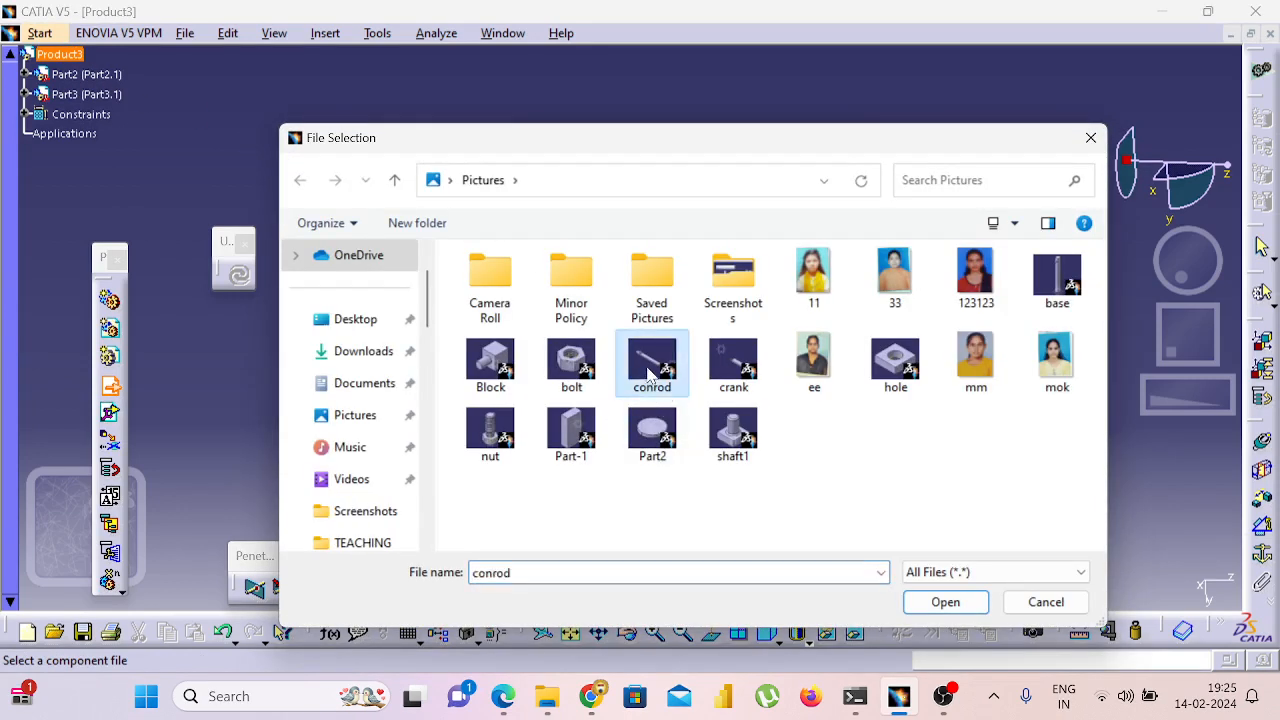
pyautogui.click(950, 602)
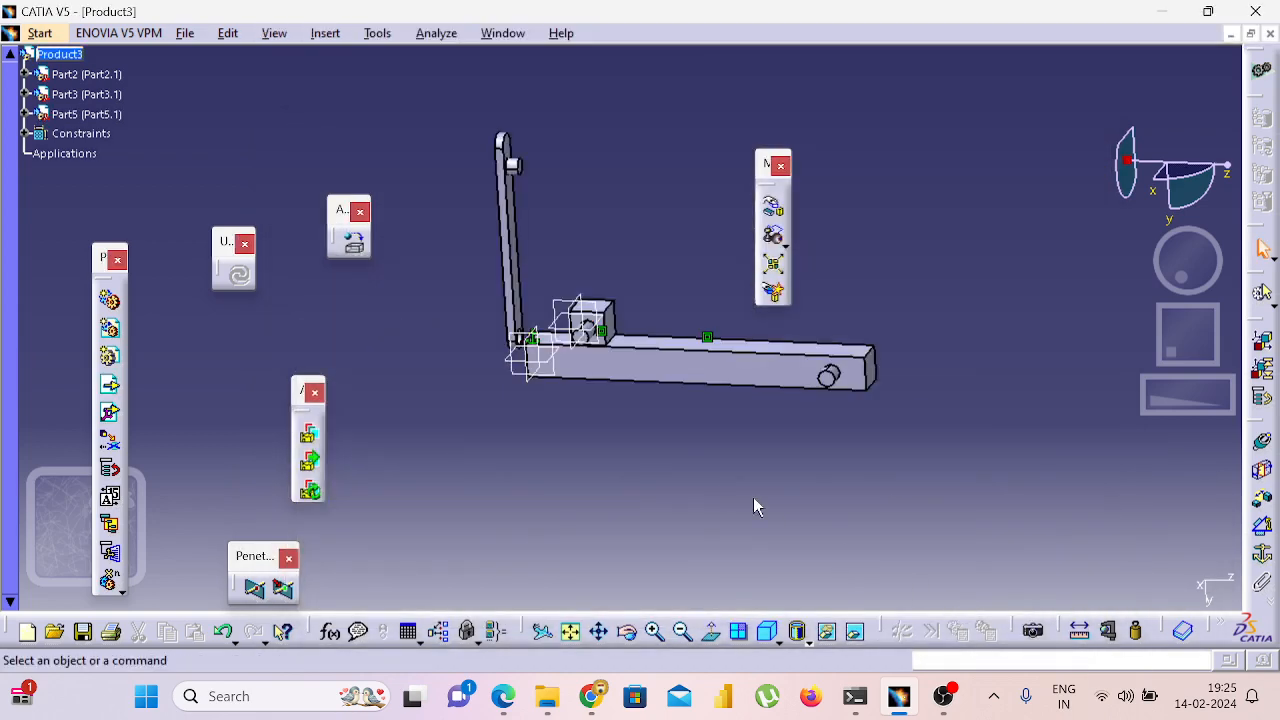
# Start a Coincidence constraint and hide the block's three reference planes.
pyautogui.moveTo(753, 506); pyautogui.dragTo(798, 456, button='middle')
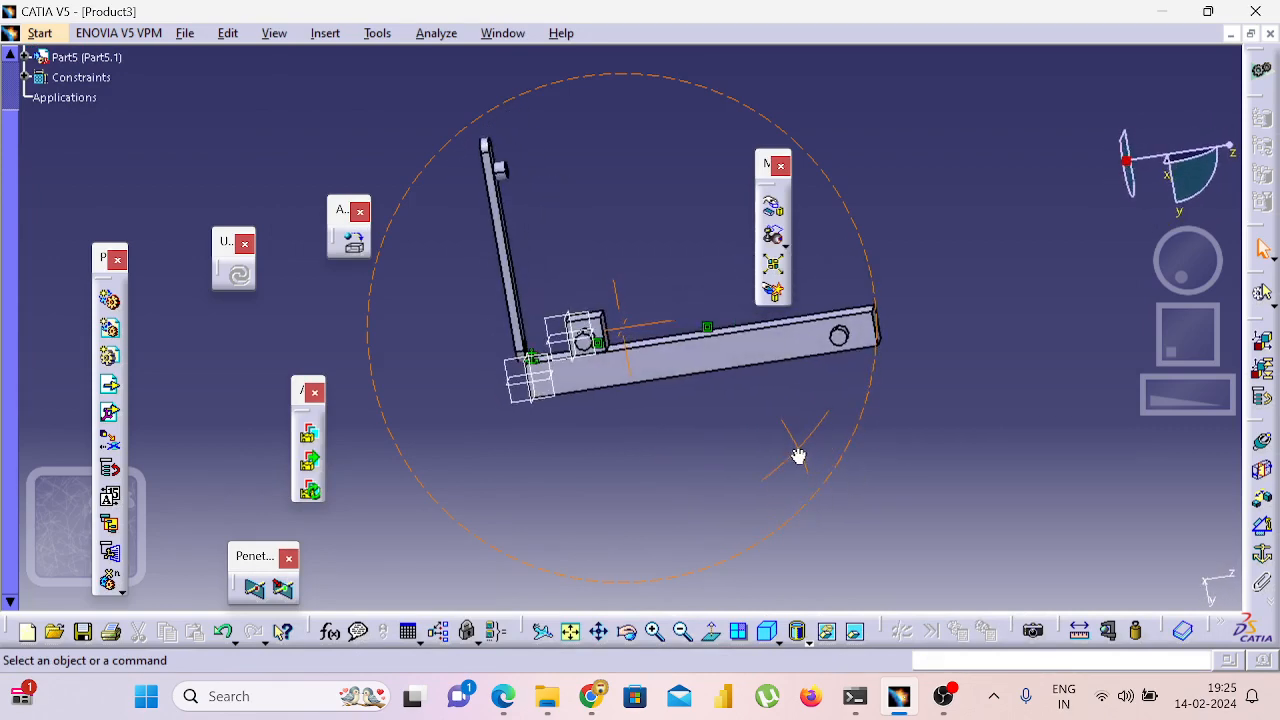
pyautogui.moveTo(707, 472); pyautogui.dragTo(986, 413, button='middle')
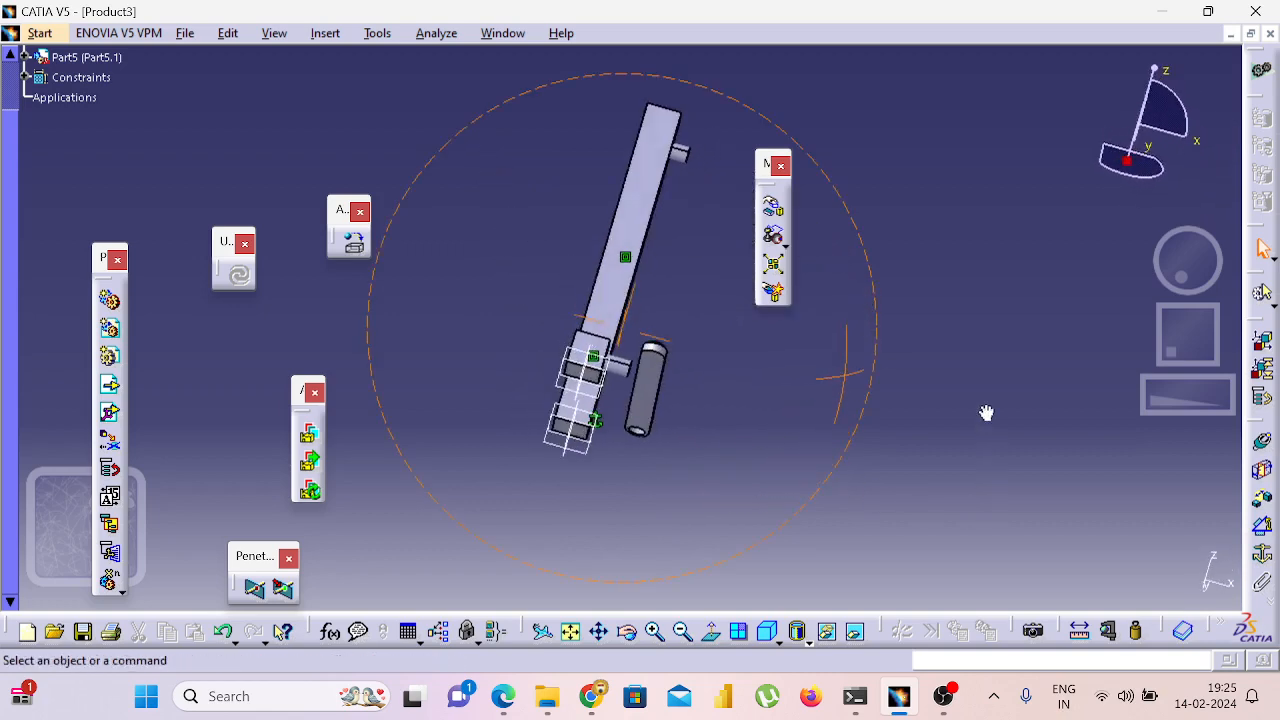
pyautogui.moveTo(783, 493); pyautogui.dragTo(818, 372, button='middle')
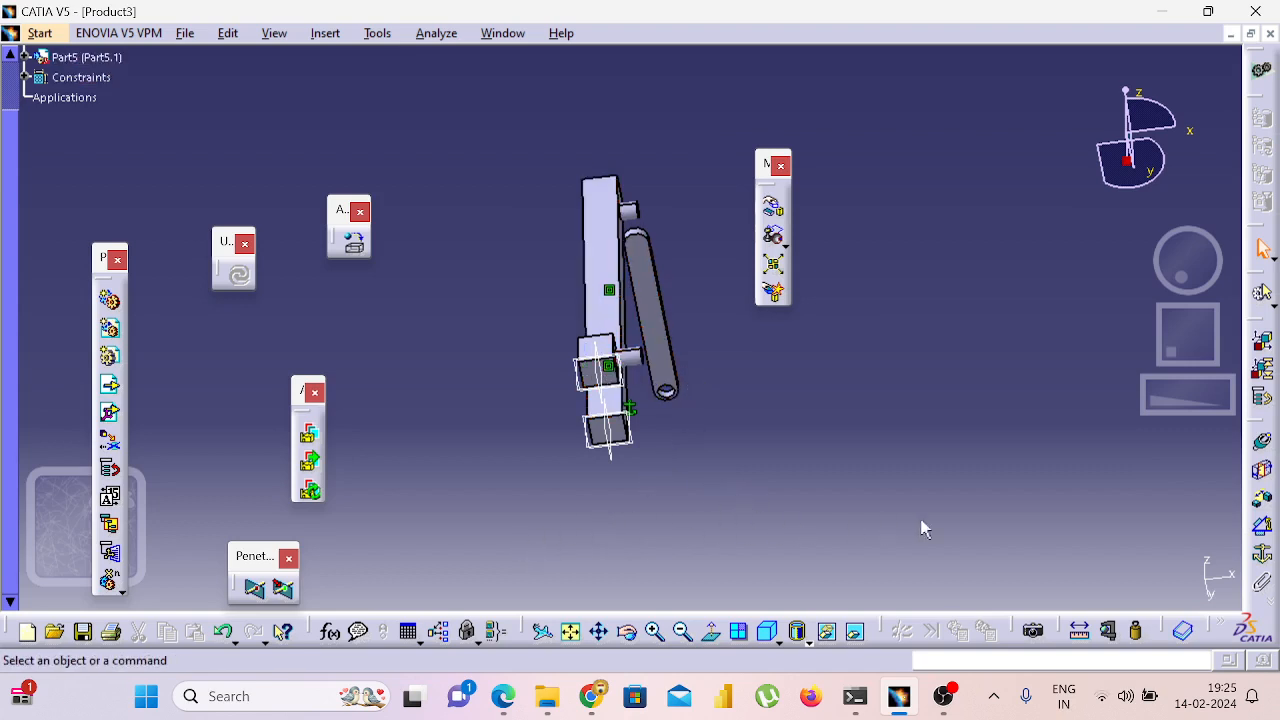
pyautogui.click(1262, 446)
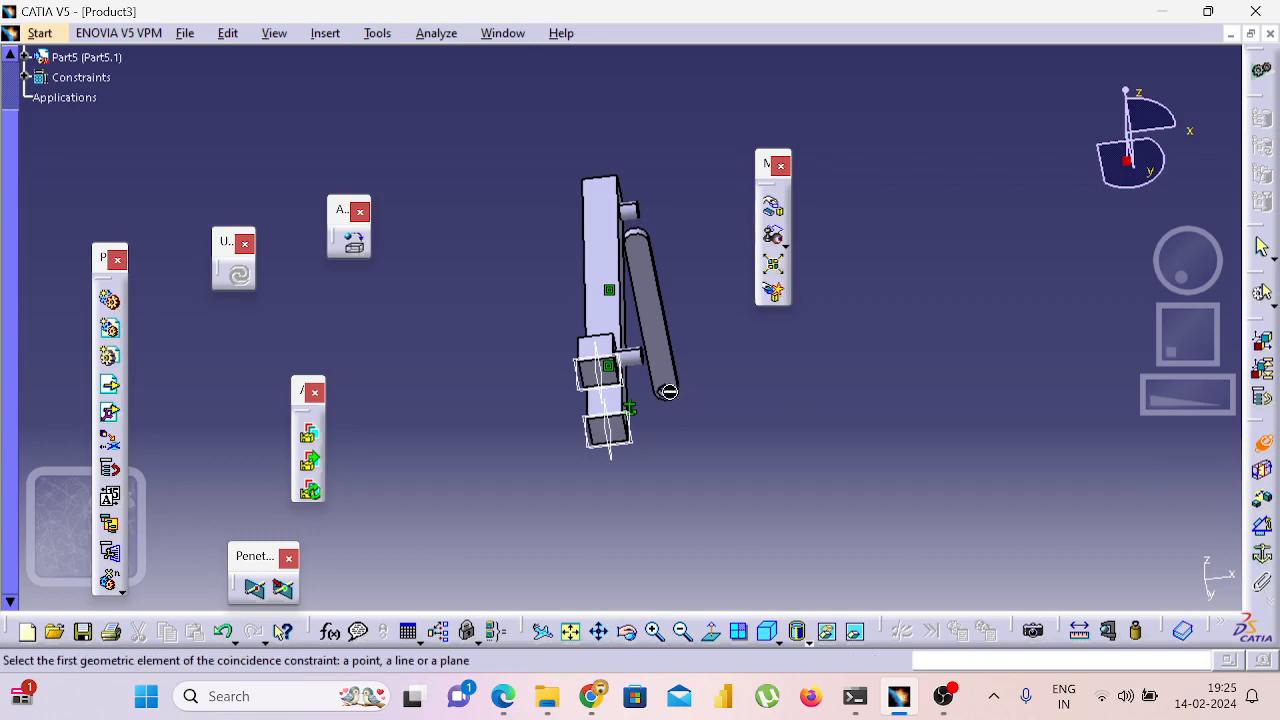
pyautogui.moveTo(731, 460); pyautogui.dragTo(530, 207, button='middle')
pyautogui.rightClick(562, 275)
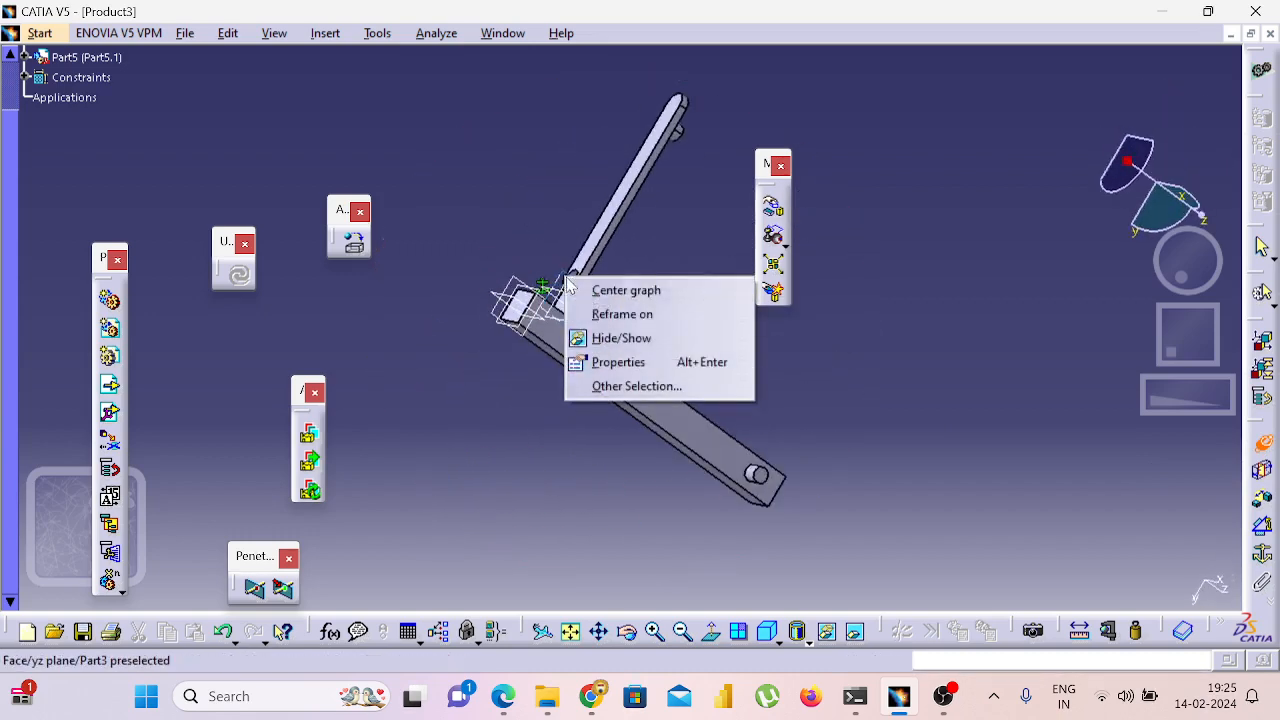
pyautogui.click(615, 340)
pyautogui.rightClick(587, 290)
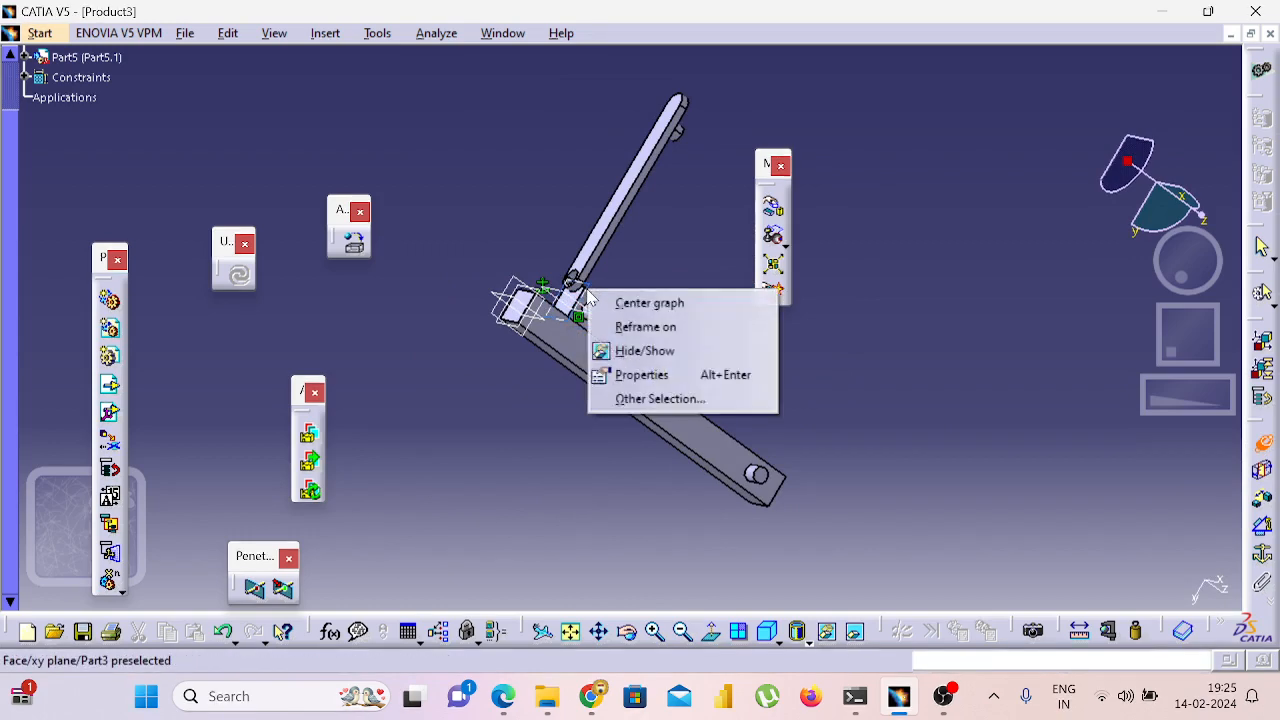
pyautogui.click(640, 352)
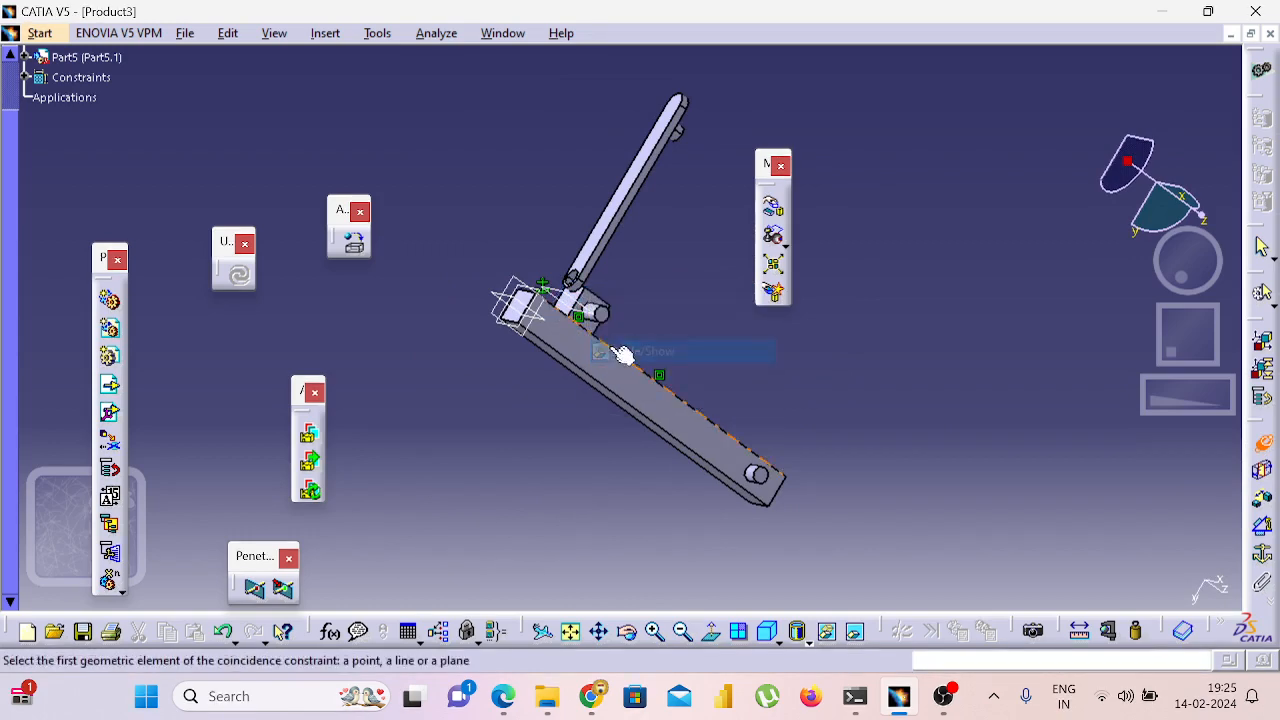
pyautogui.rightClick(514, 282)
pyautogui.click(570, 315)
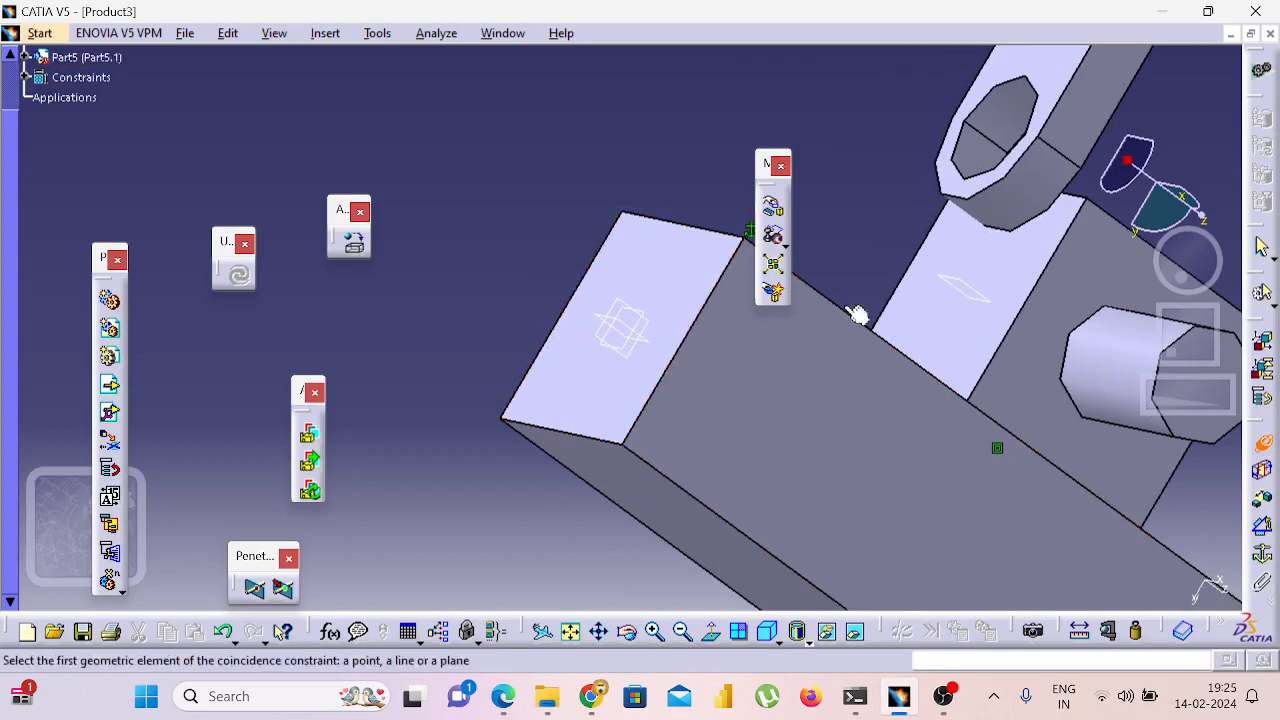
pyautogui.rightClick(951, 285)
pyautogui.click(995, 346)
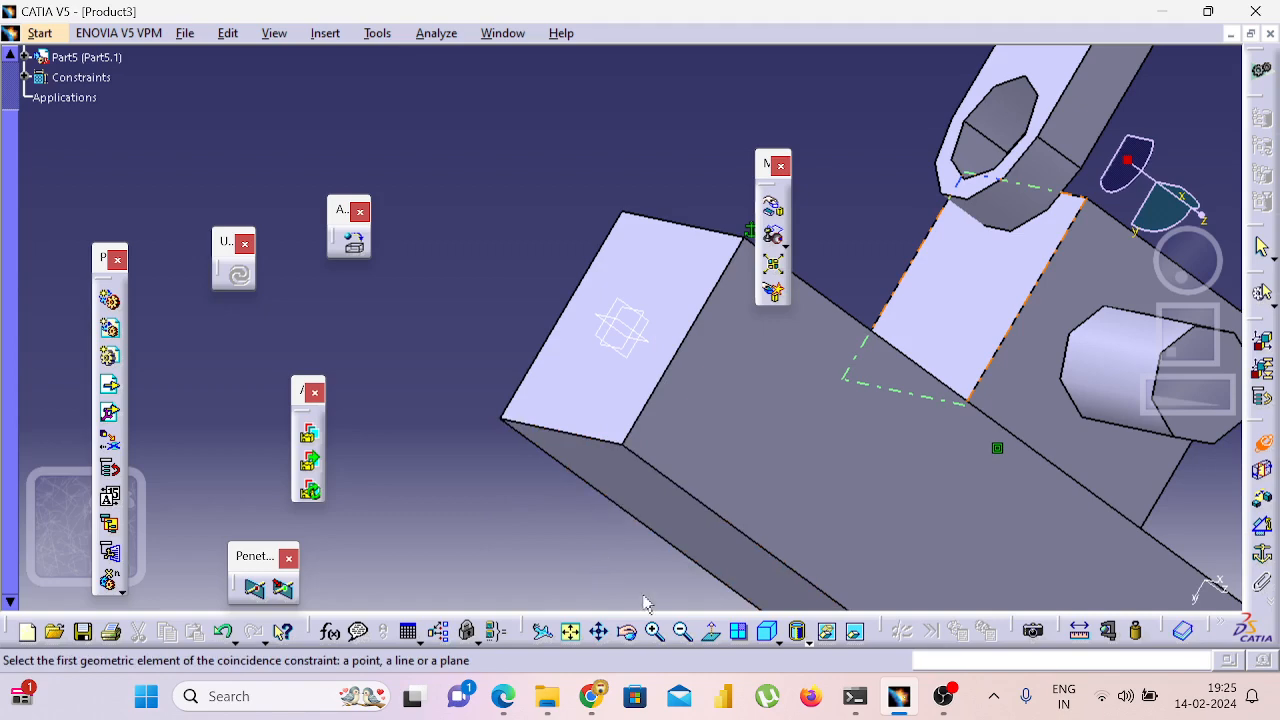
# Create a coincidence constraint between the axis of the conrod's hole and the axis of the block's cylinder, and update the assembly.
pyautogui.click(683, 631)
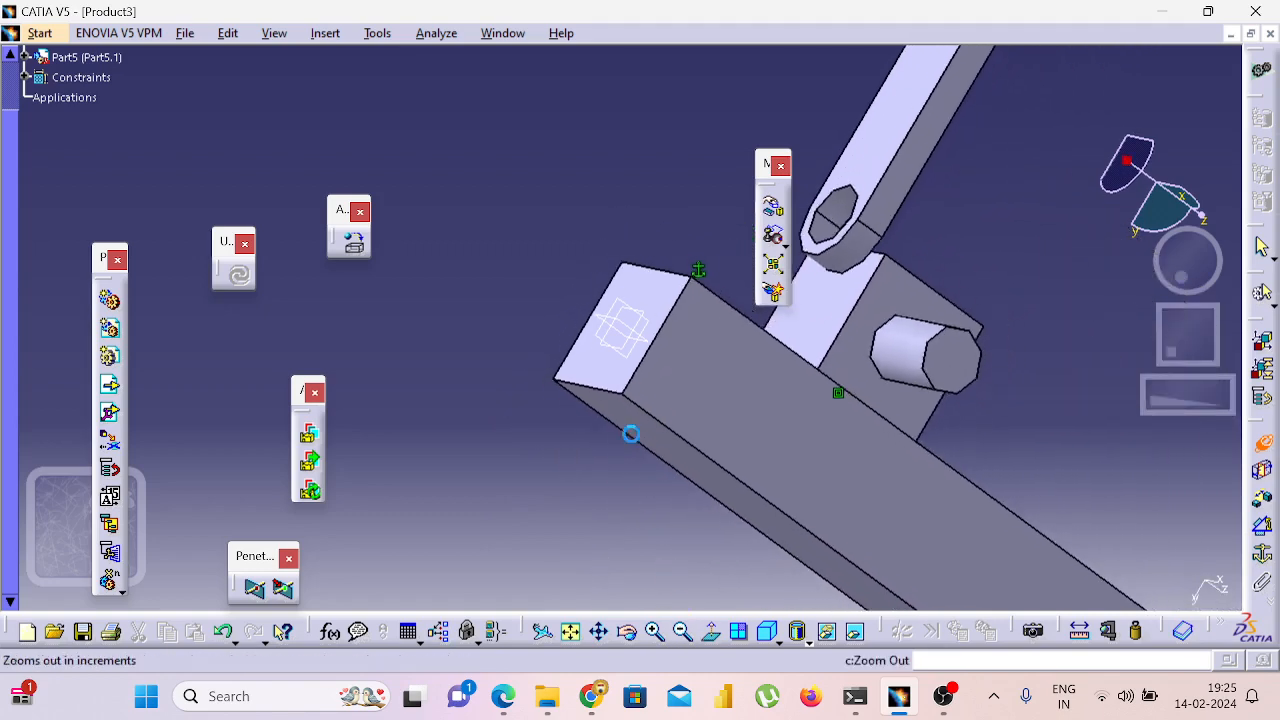
pyautogui.moveTo(503, 275); pyautogui.dragTo(618, 470, button='middle')
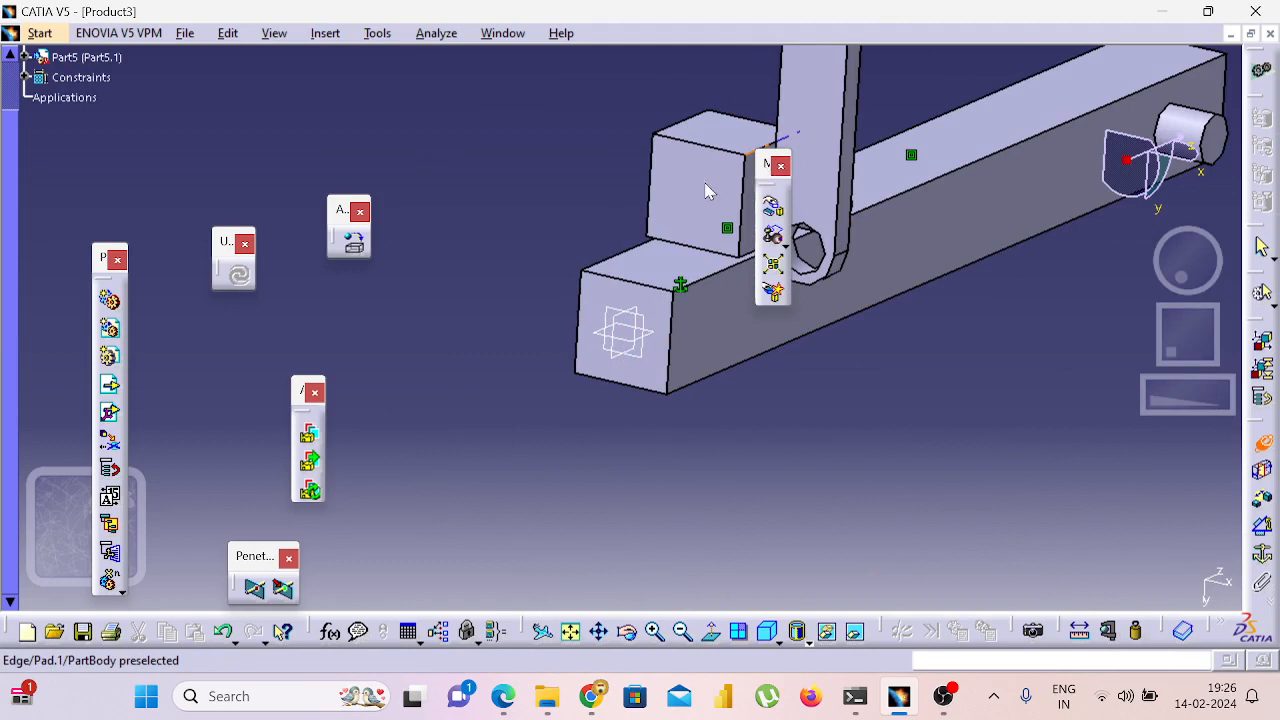
pyautogui.moveTo(193, 170); pyautogui.dragTo(193, 167)
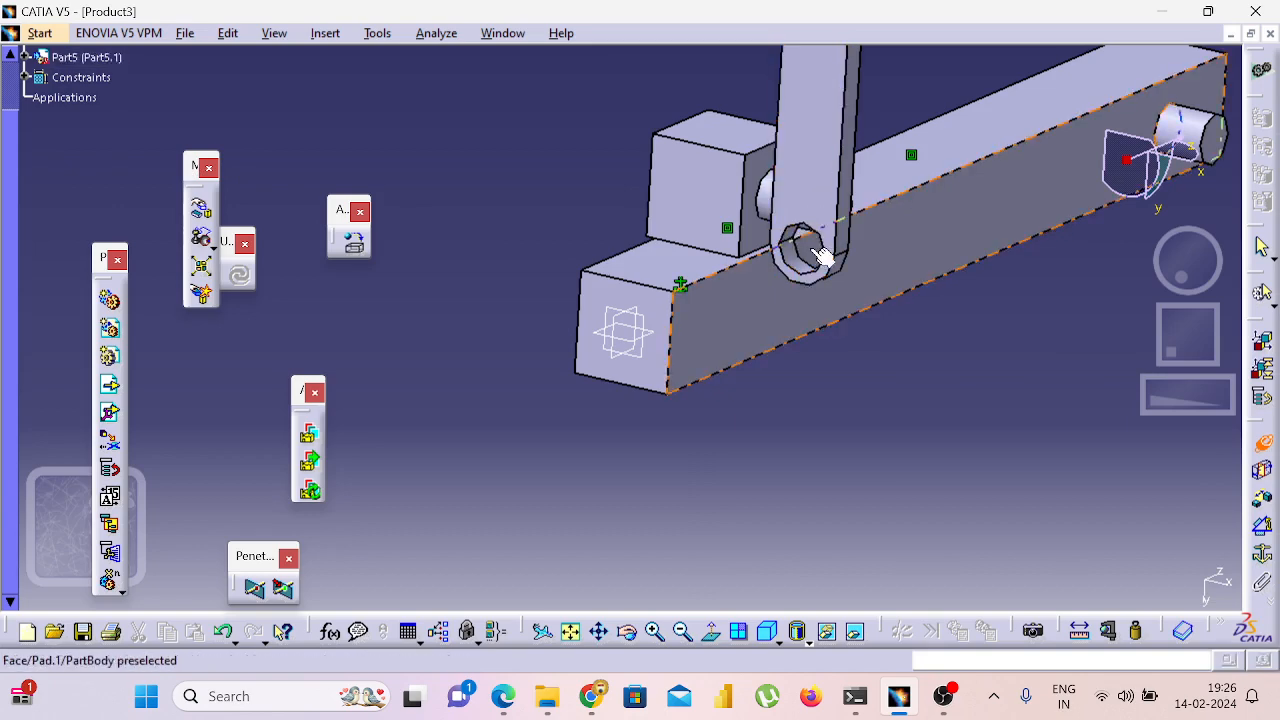
pyautogui.moveTo(915, 343); pyautogui.dragTo(499, 401, button='middle')
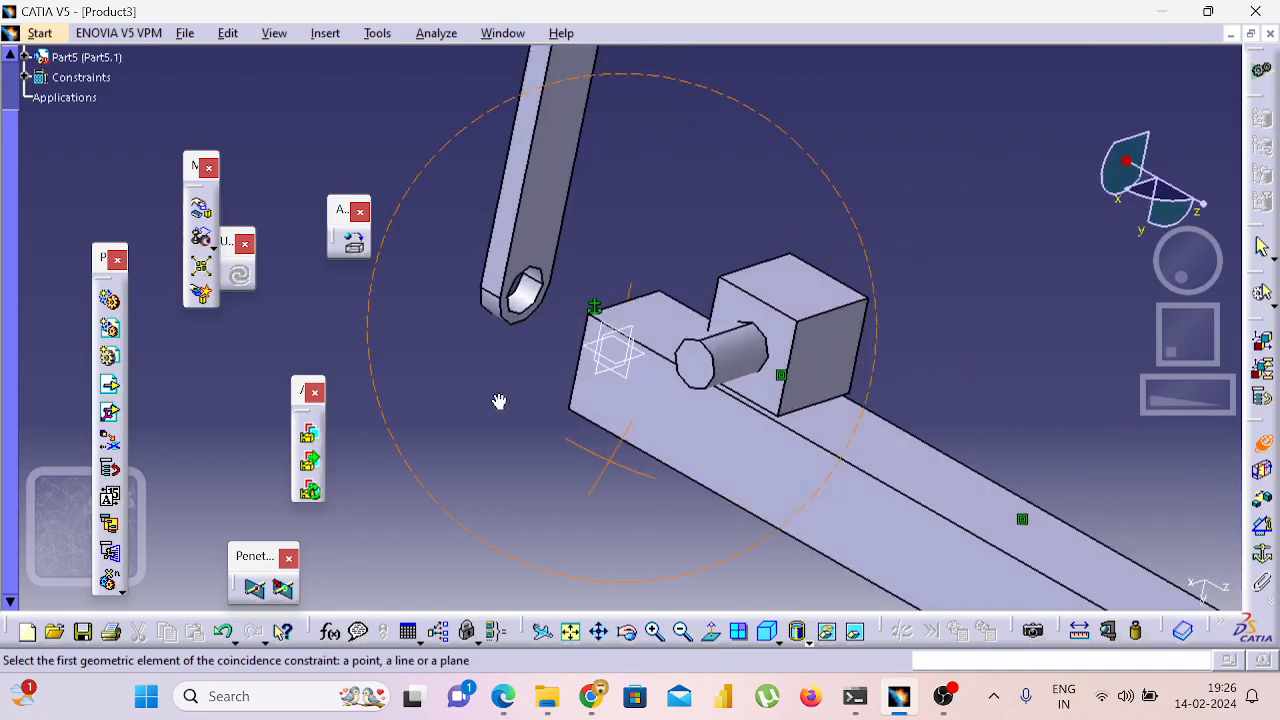
pyautogui.click(527, 297)
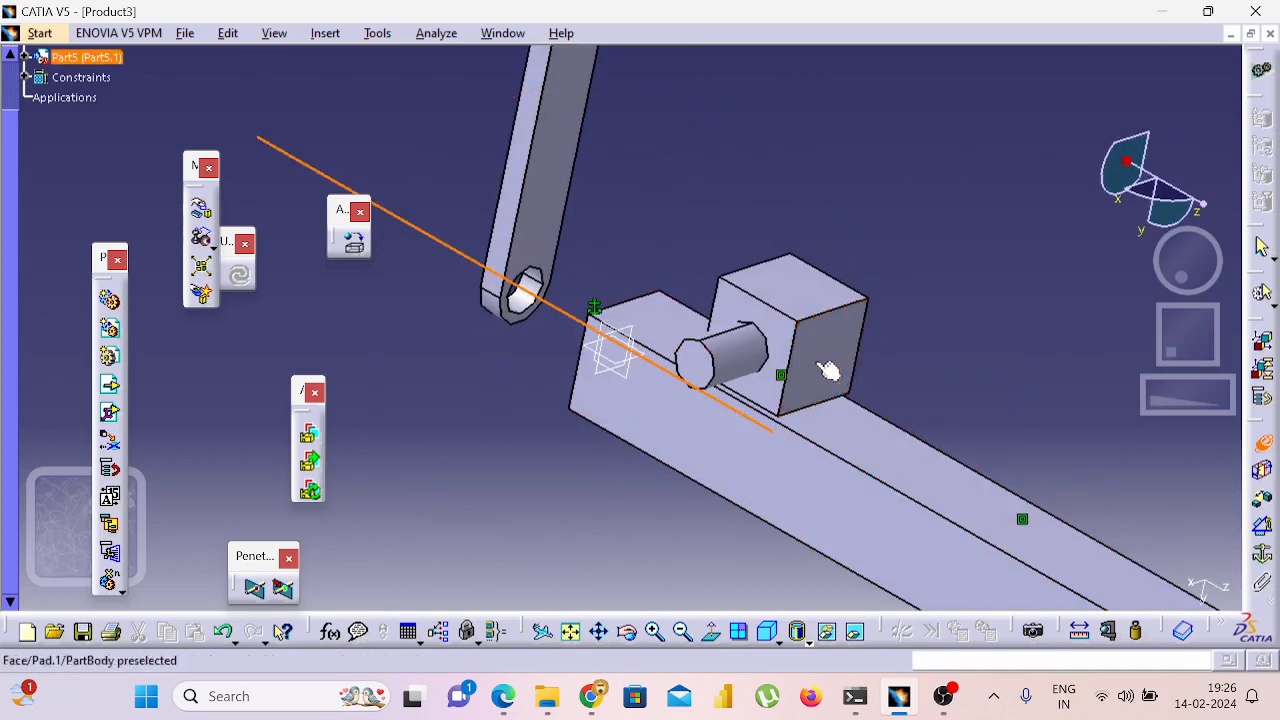
pyautogui.click(768, 362)
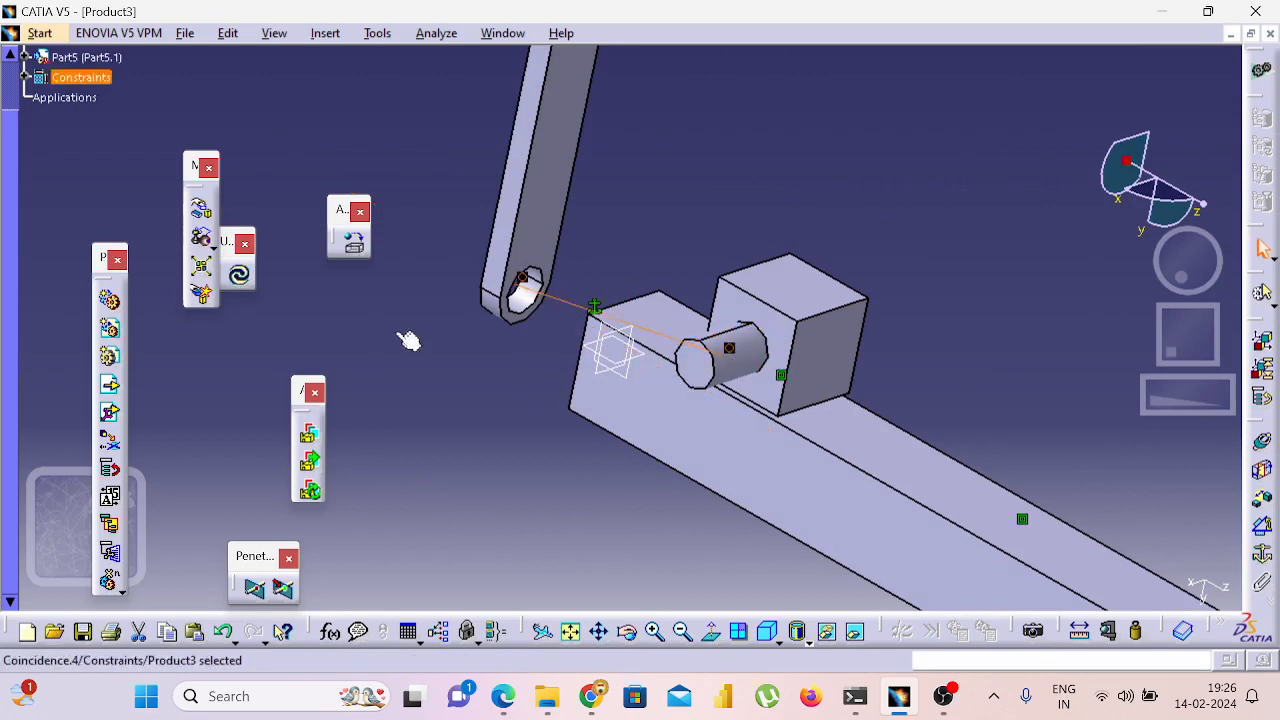
pyautogui.click(239, 277)
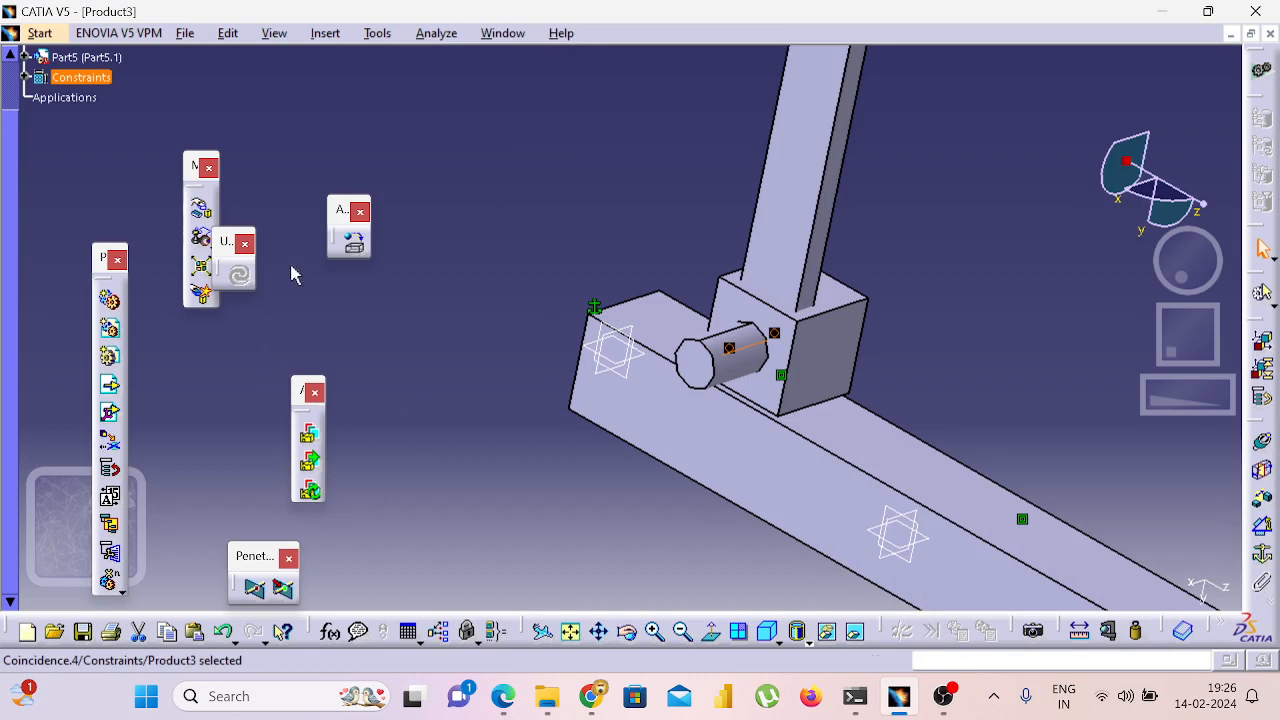
# Move the conrod along the X axis with Manipulation until it stands clear of the block and its cylinder.
pyautogui.click(201, 208)
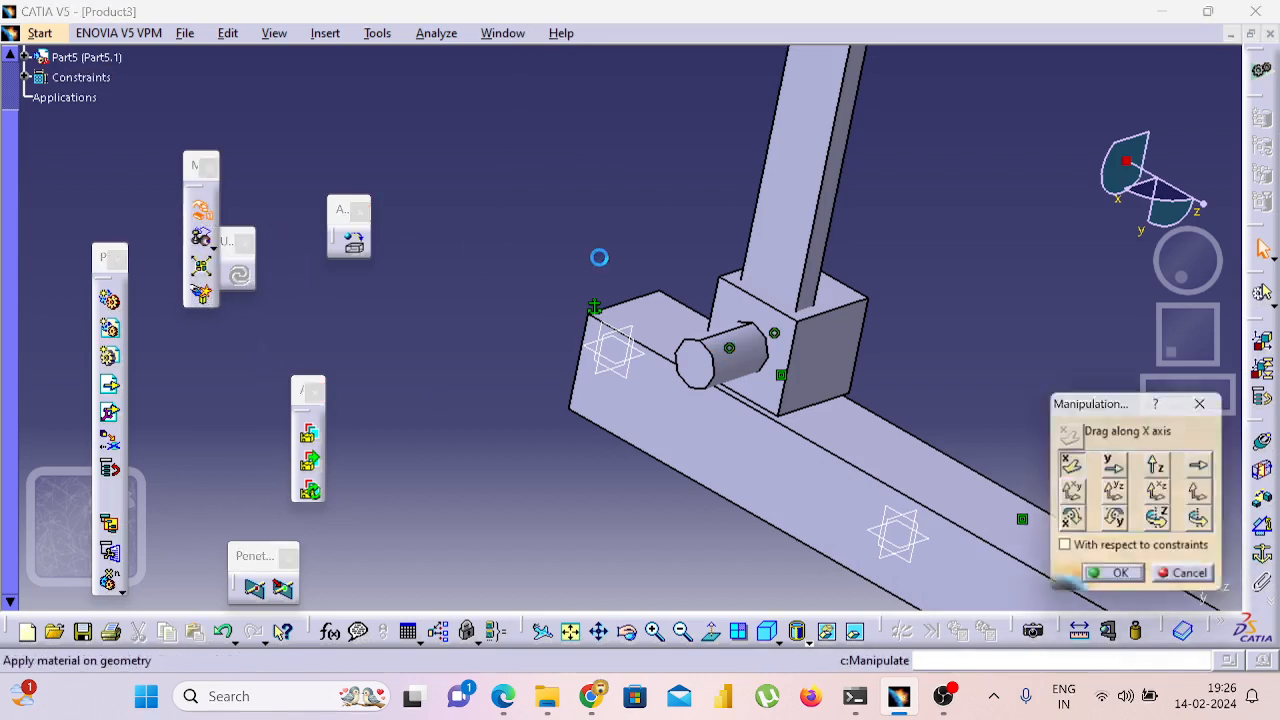
pyautogui.moveTo(777, 226); pyautogui.dragTo(573, 340)
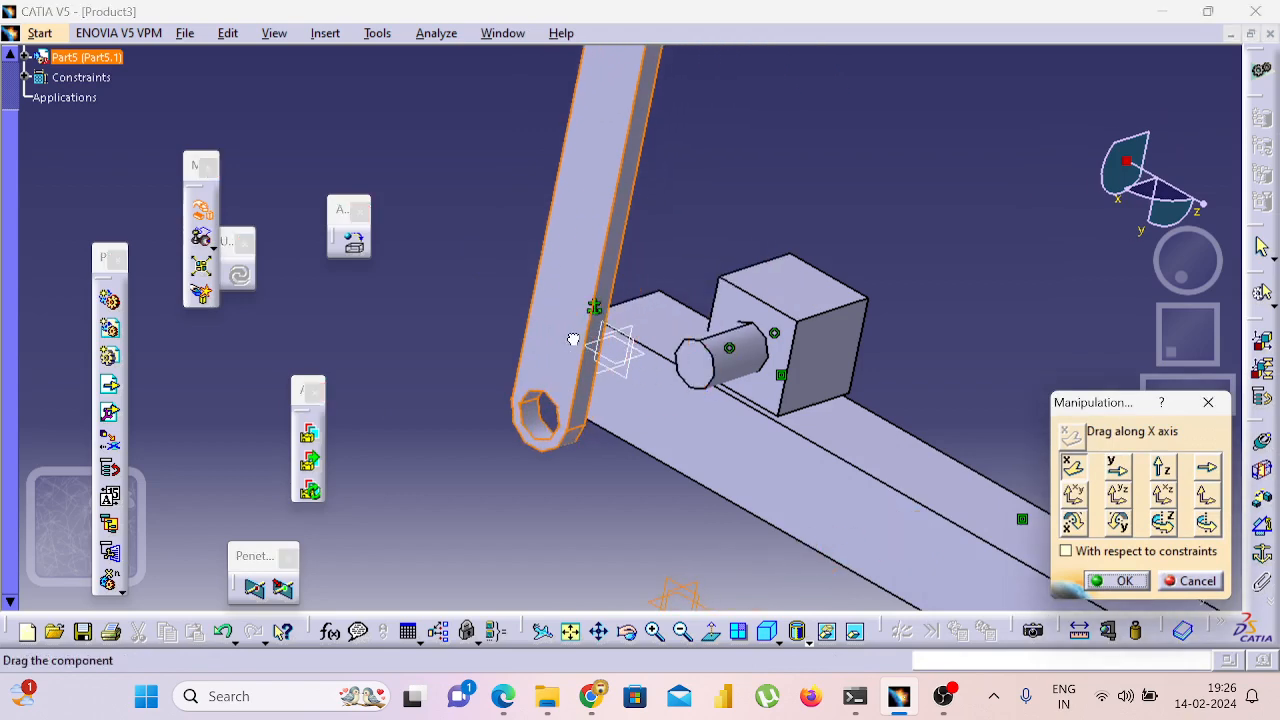
pyautogui.click(683, 633)
pyautogui.click(683, 633)
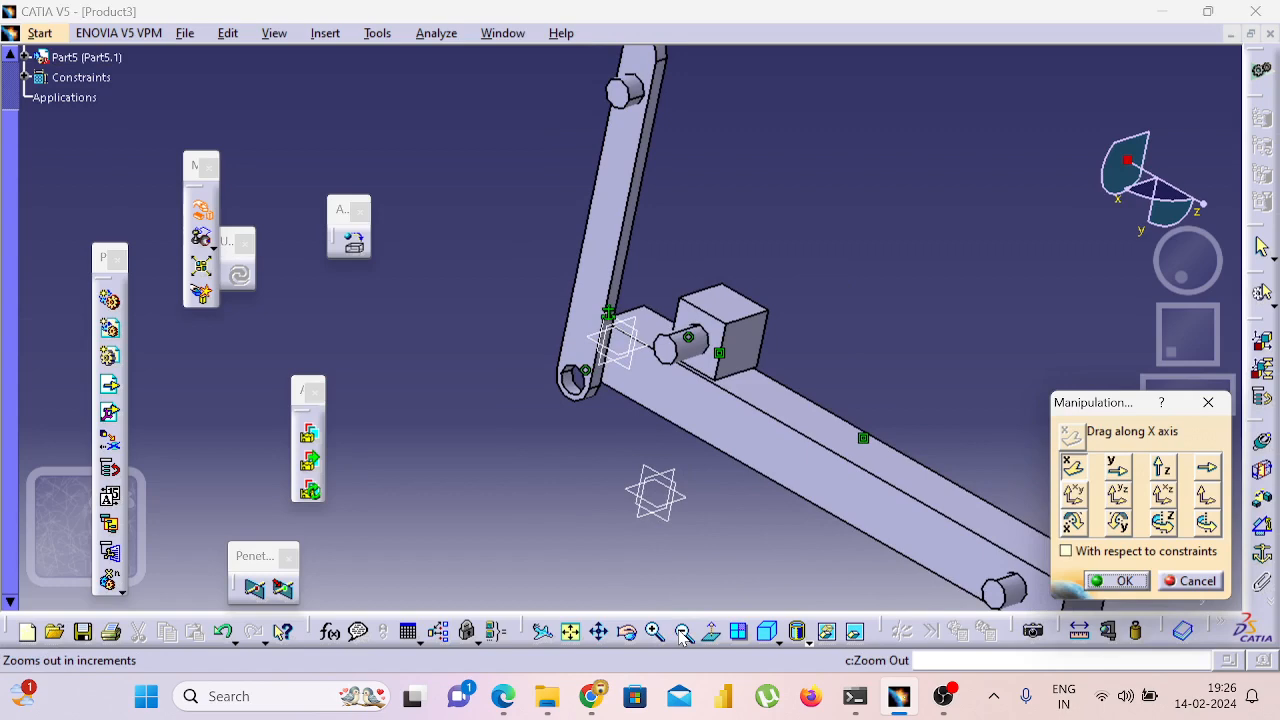
pyautogui.moveTo(891, 397); pyautogui.dragTo(823, 408, button='middle')
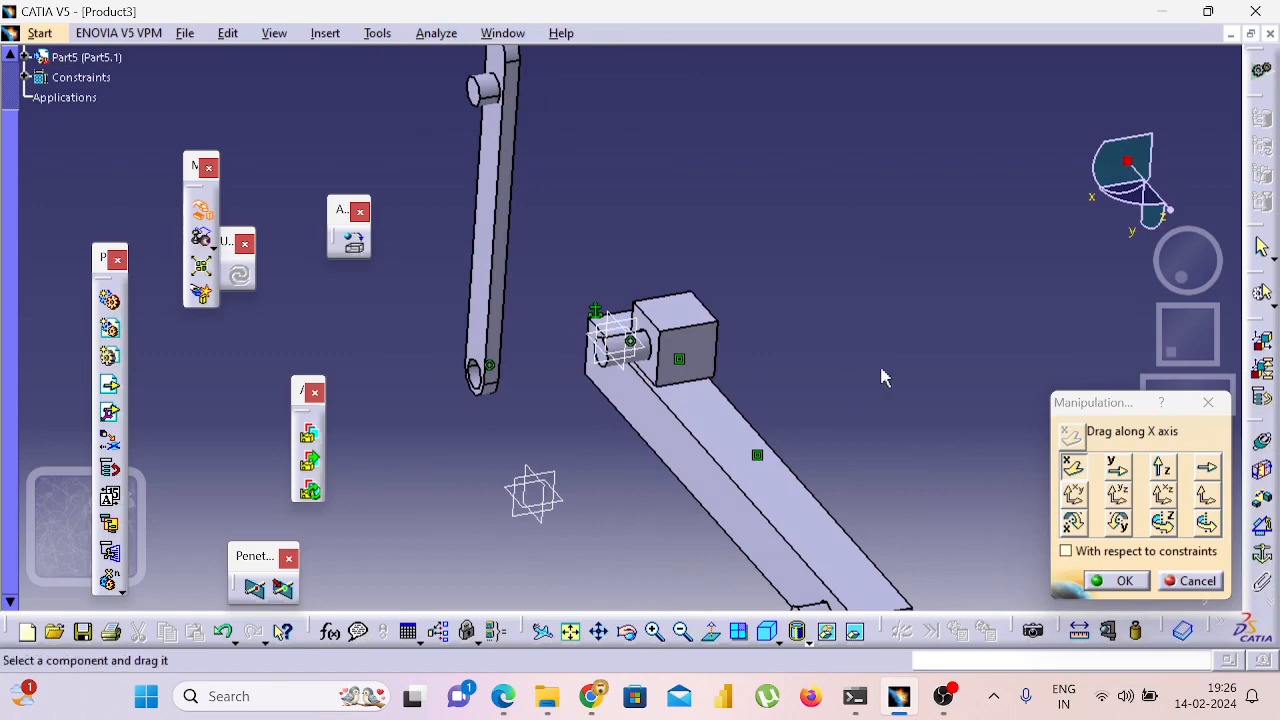
pyautogui.moveTo(881, 377); pyautogui.dragTo(810, 490, button='middle')
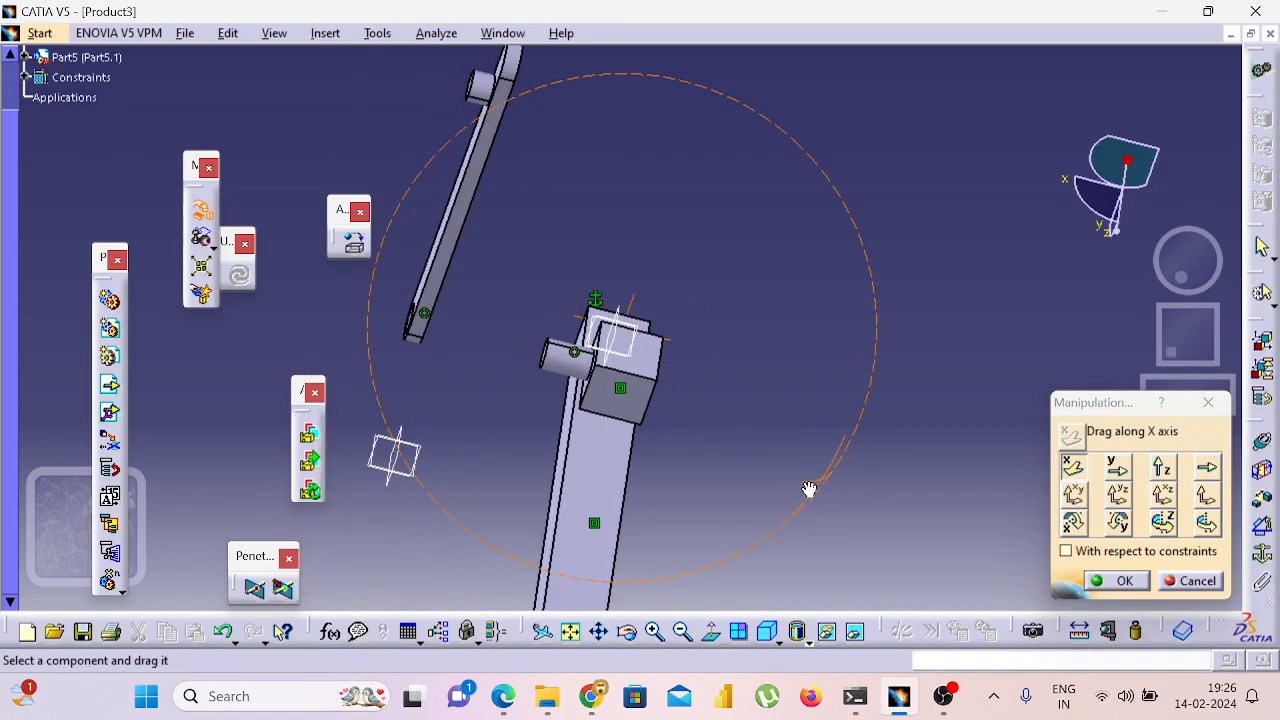
pyautogui.moveTo(486, 274); pyautogui.dragTo(537, 277, button='middle')
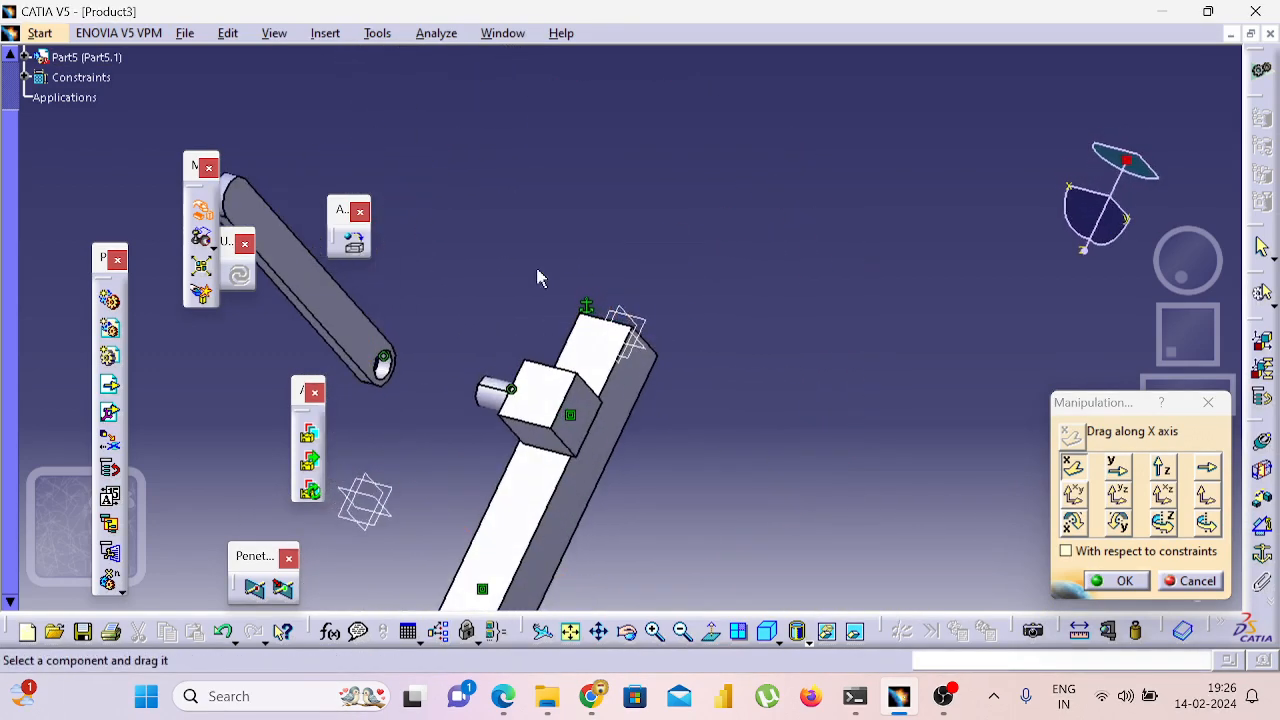
pyautogui.click(347, 292)
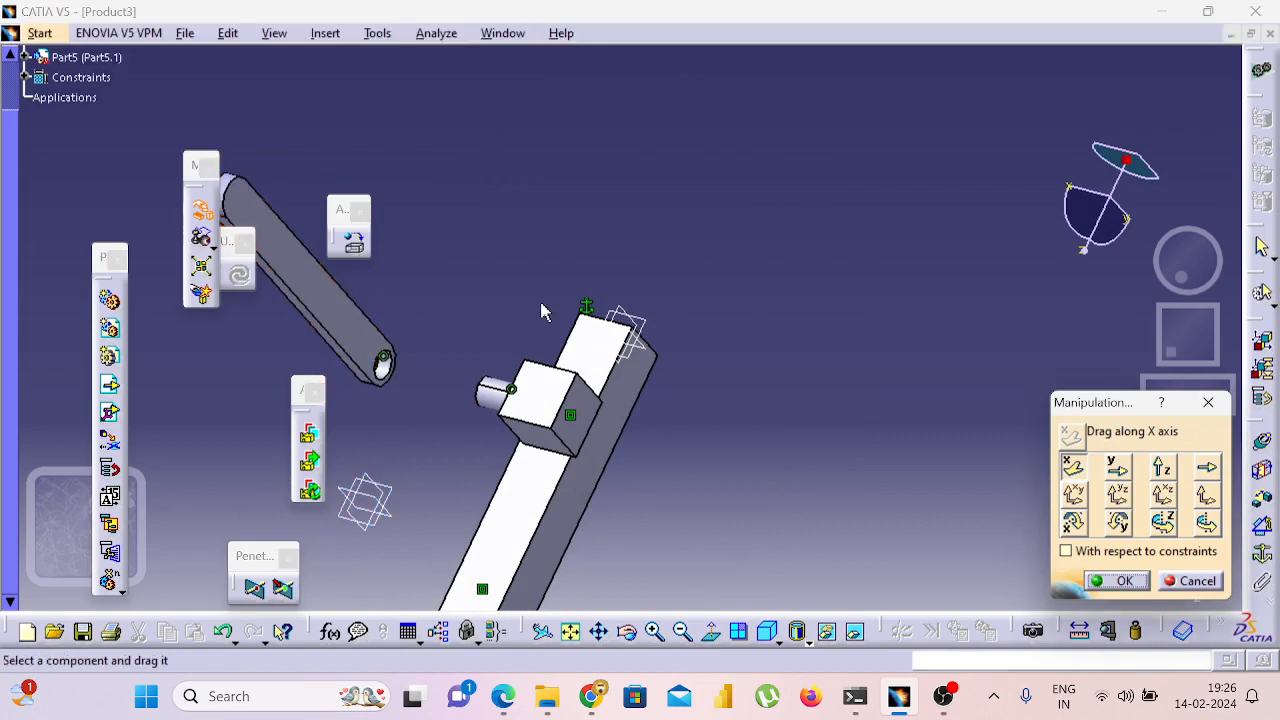
pyautogui.click(1207, 403)
# Create a contact constraint between the block's cylinder-side face and the conrod's flat face opposite its pin, and update the assembly.
pyautogui.click(1258, 472)
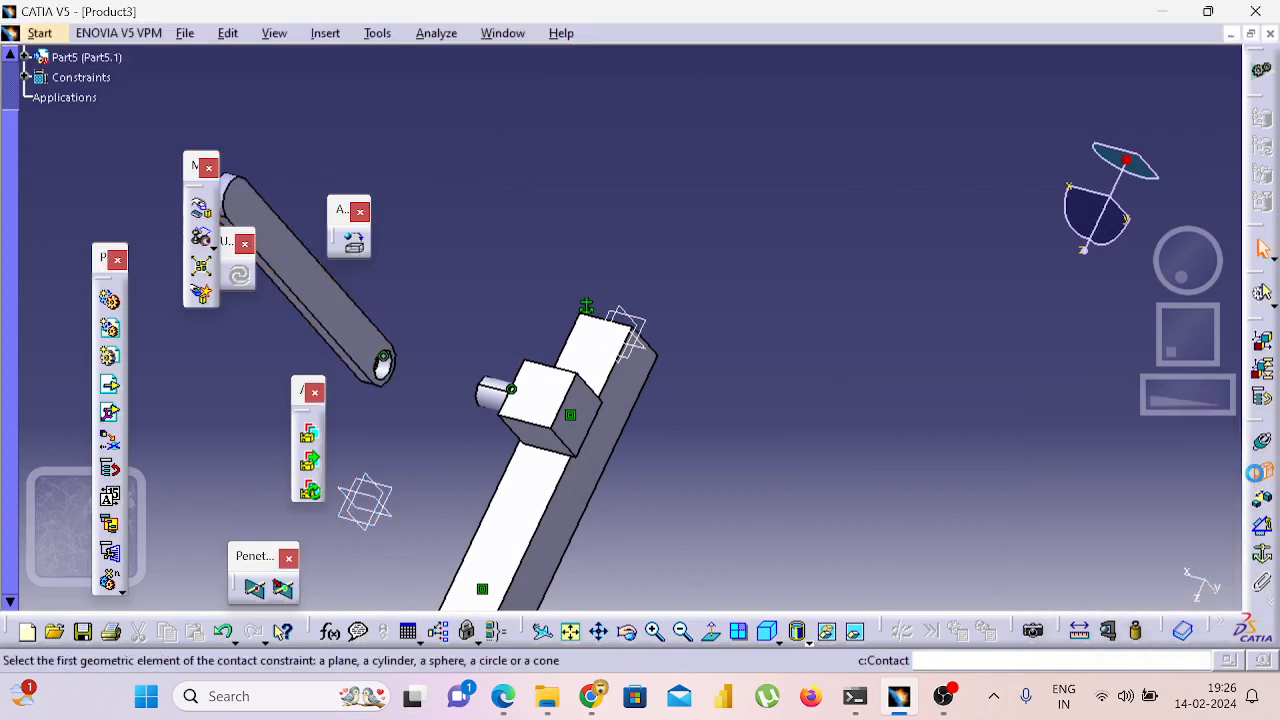
pyautogui.moveTo(807, 292); pyautogui.dragTo(988, 373, button='middle')
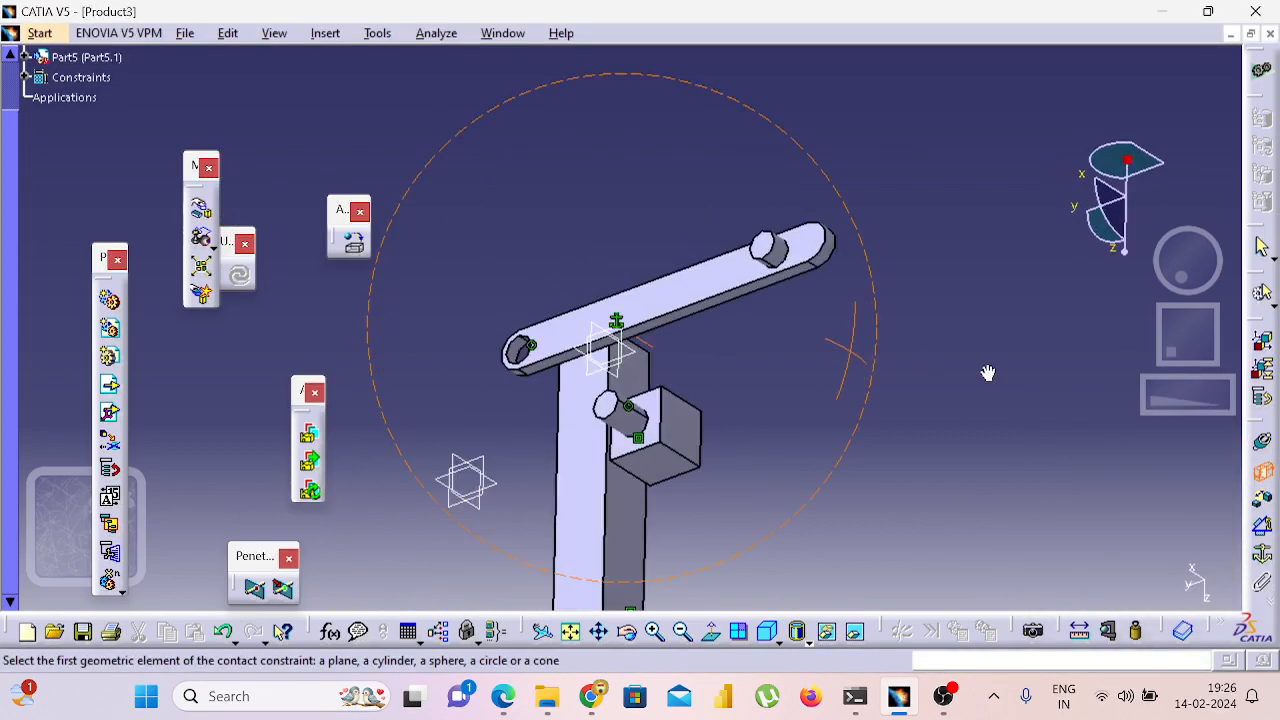
pyautogui.click(653, 400)
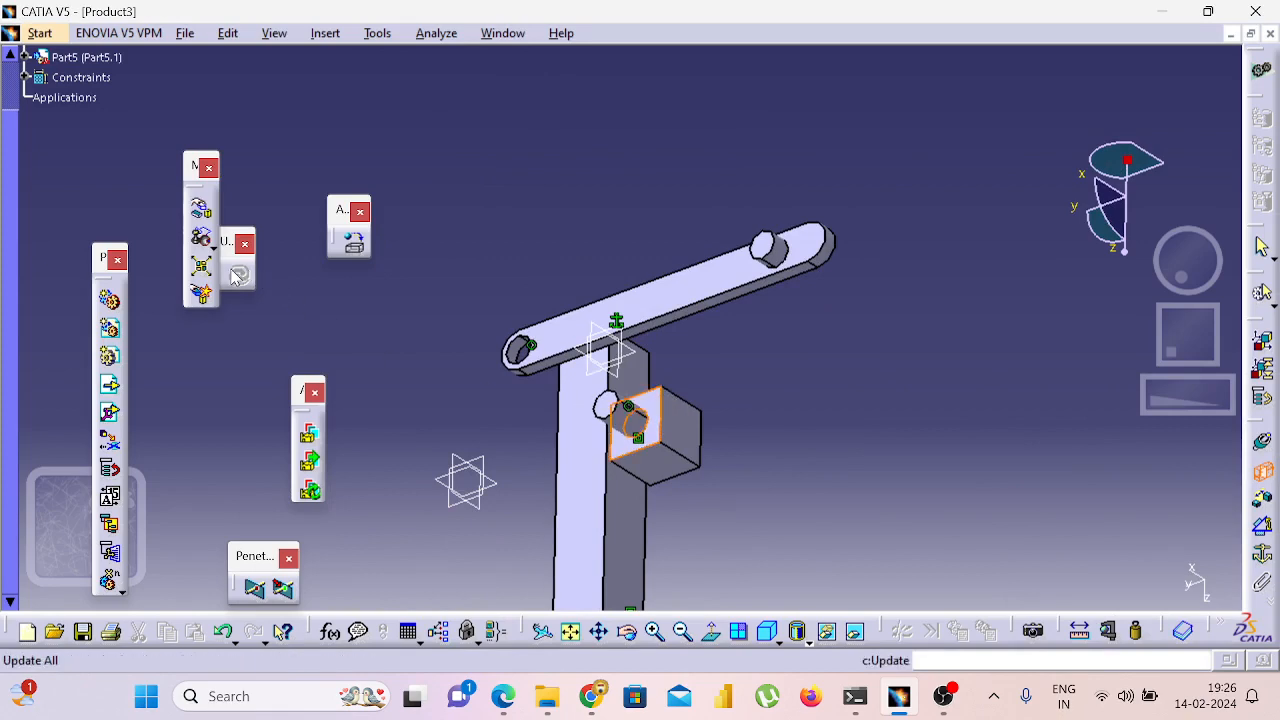
pyautogui.moveTo(884, 348)
pyautogui.mouseDown(button='middle')
pyautogui.moveTo(620, 280)
pyautogui.moveTo(851, 323)
pyautogui.moveTo(880, 345)
pyautogui.mouseUp(button='middle')
pyautogui.click(305, 278)
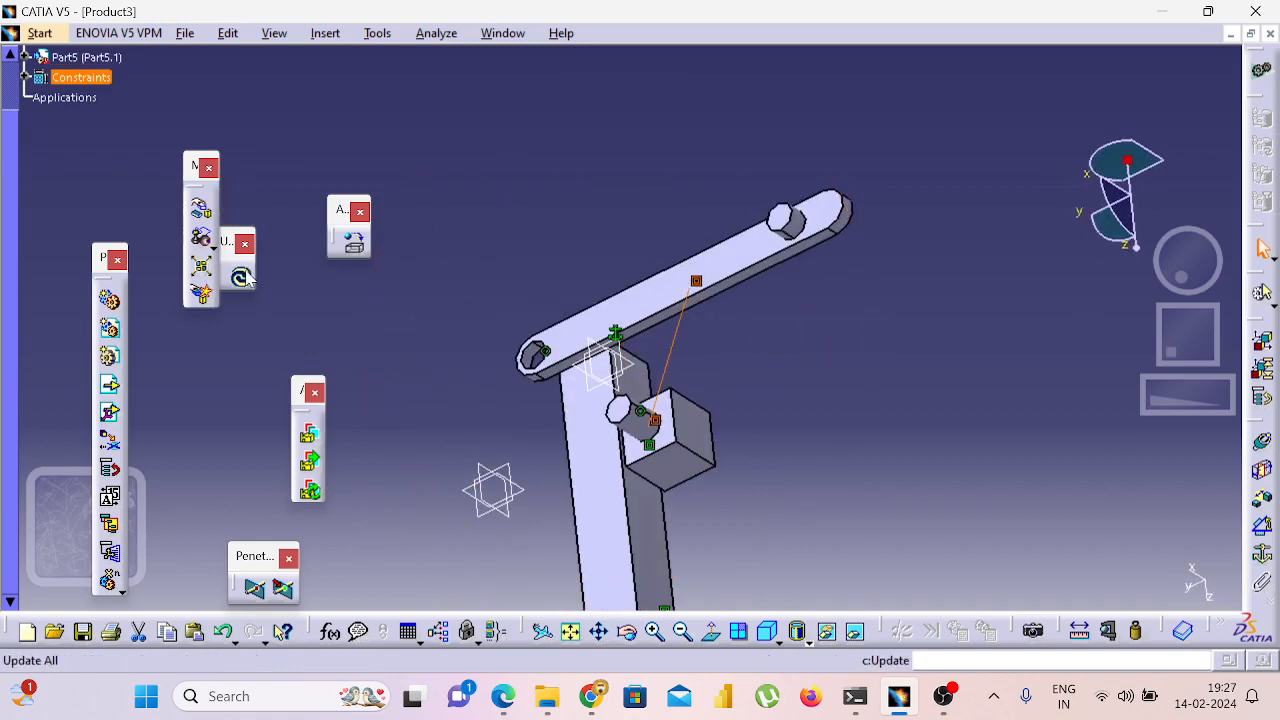
pyautogui.click(243, 277)
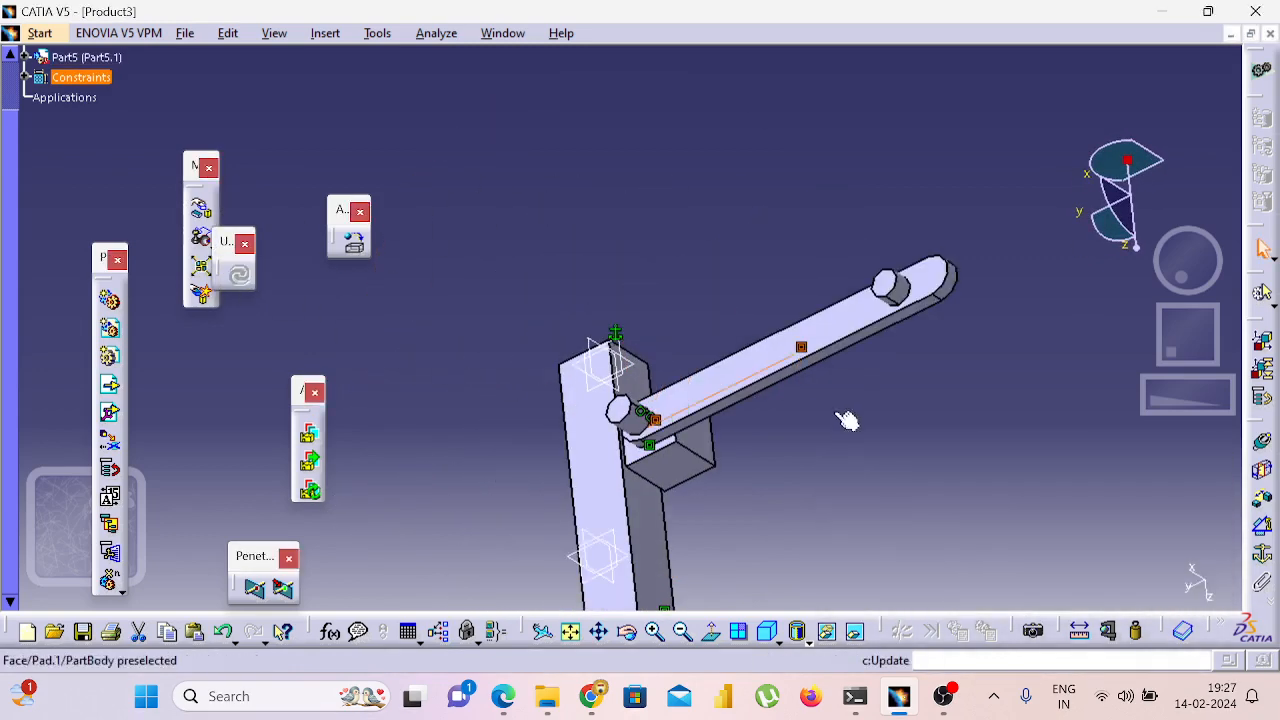
# Rotate the conrod slightly around the Z axis with Manipulation, without respecting the constraints.
pyautogui.moveTo(847, 420); pyautogui.dragTo(670, 119, button='middle')
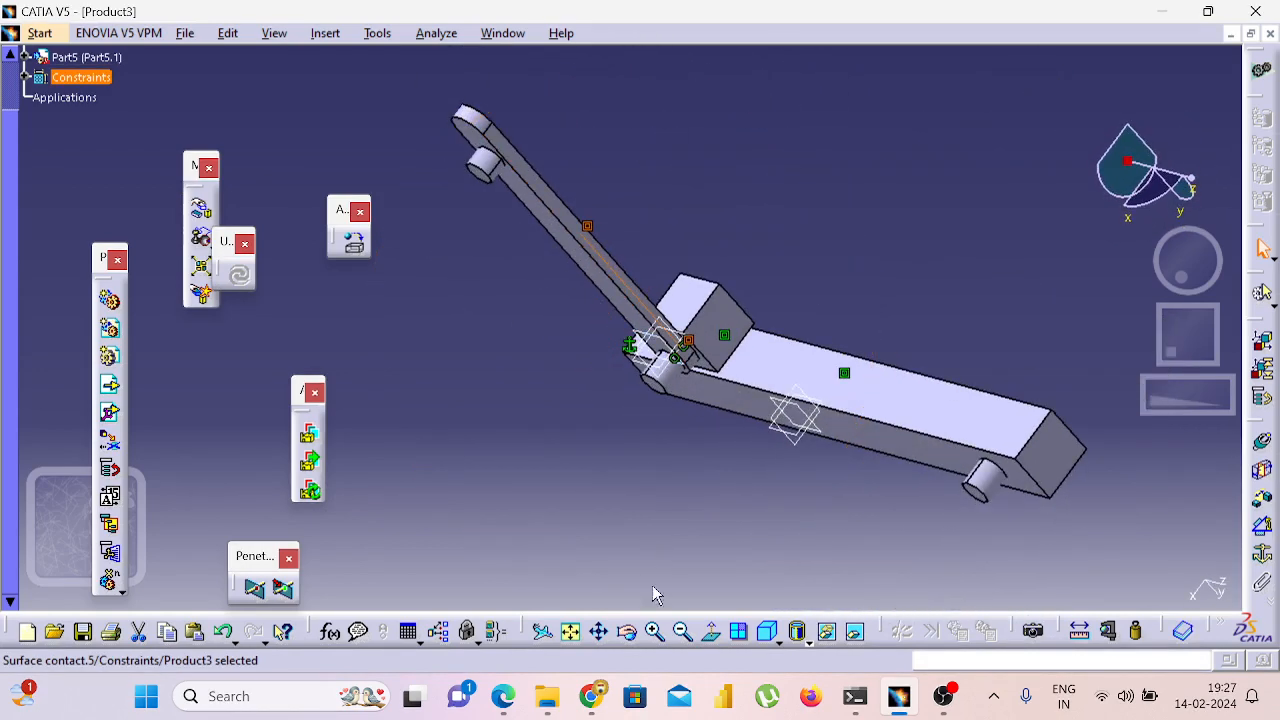
pyautogui.click(682, 631)
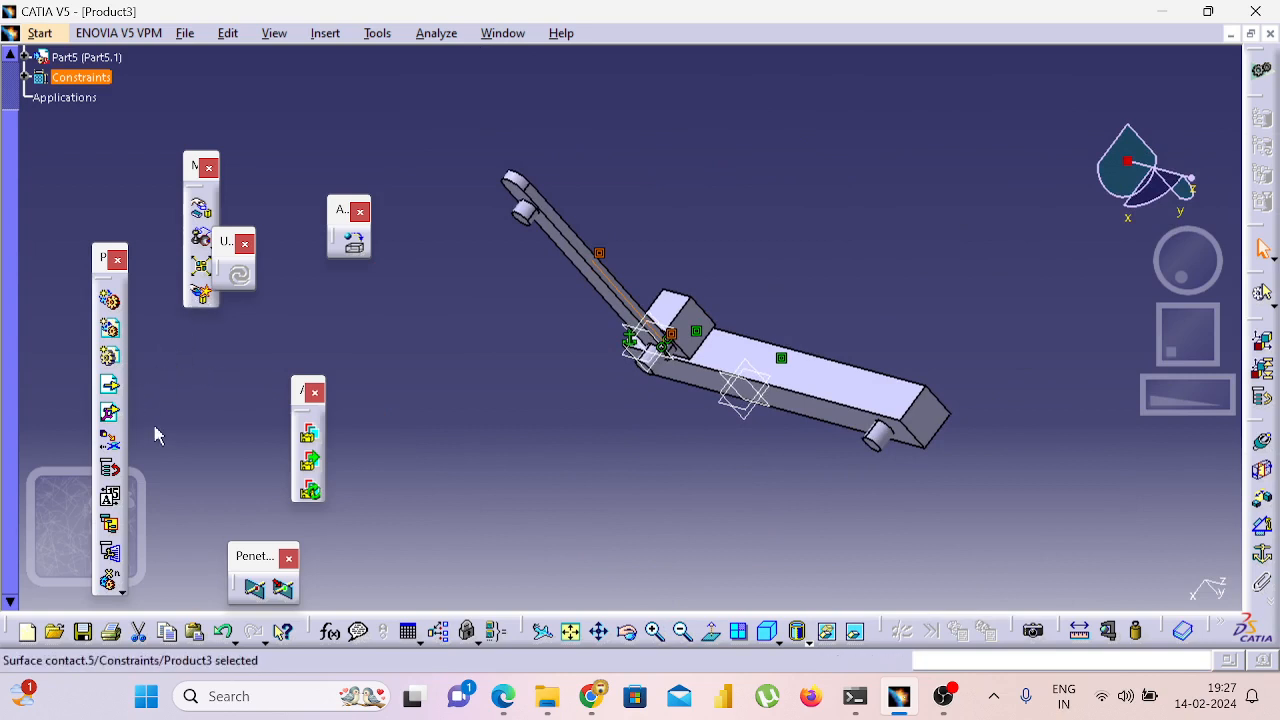
pyautogui.click(201, 208)
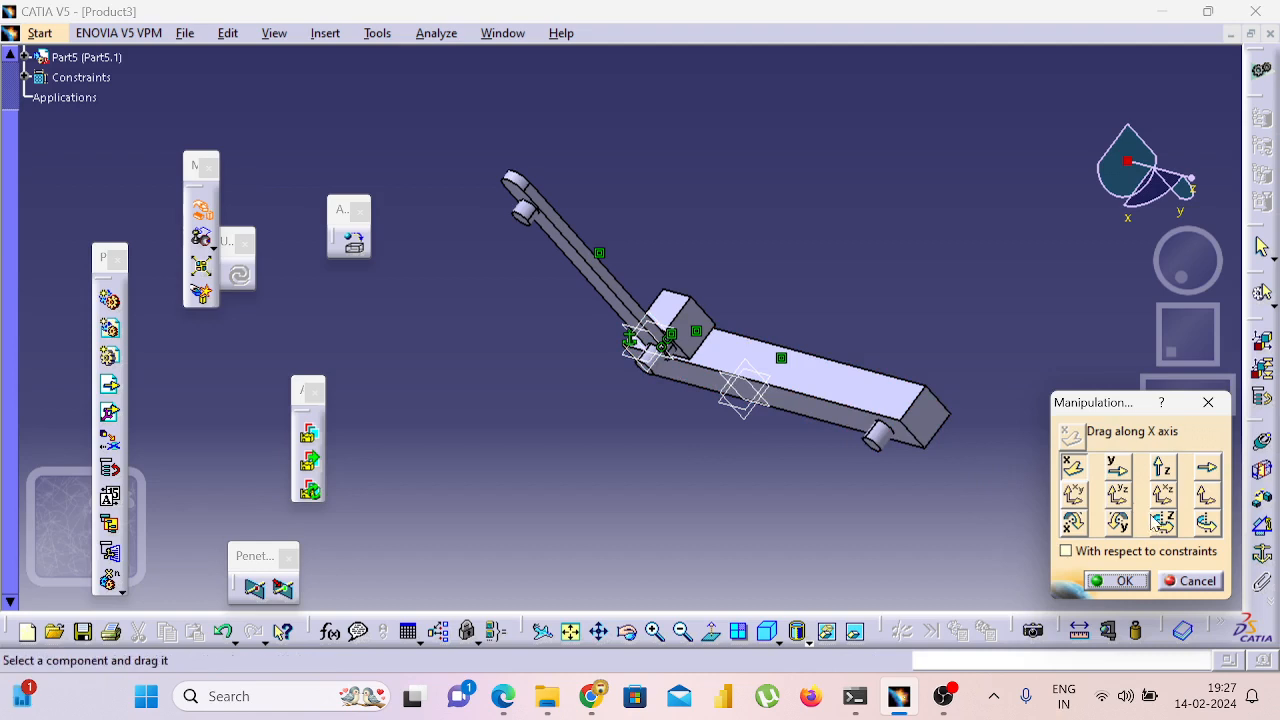
pyautogui.click(1162, 522)
pyautogui.moveTo(585, 237); pyautogui.dragTo(610, 290)
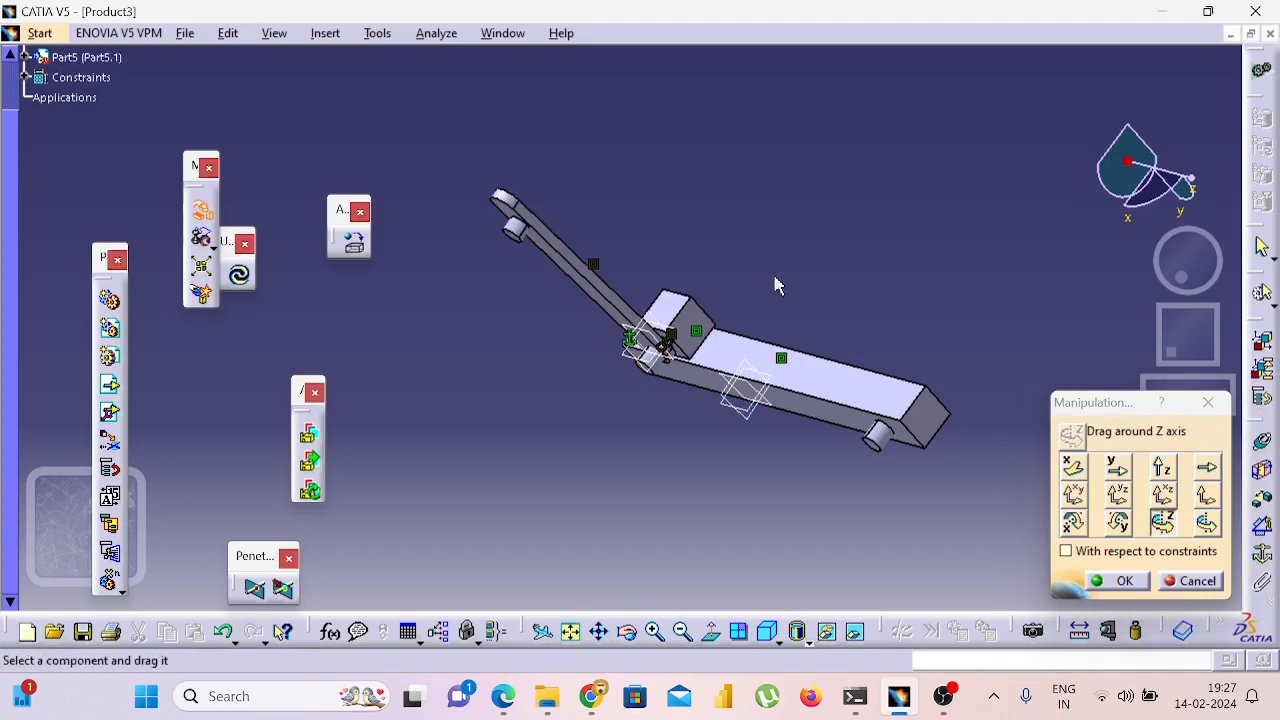
# Rotate the conrod around the Y axis and around the X axis, swinging its pin end down towards the base's pin.
pyautogui.moveTo(775, 286); pyautogui.dragTo(986, 319, button='middle')
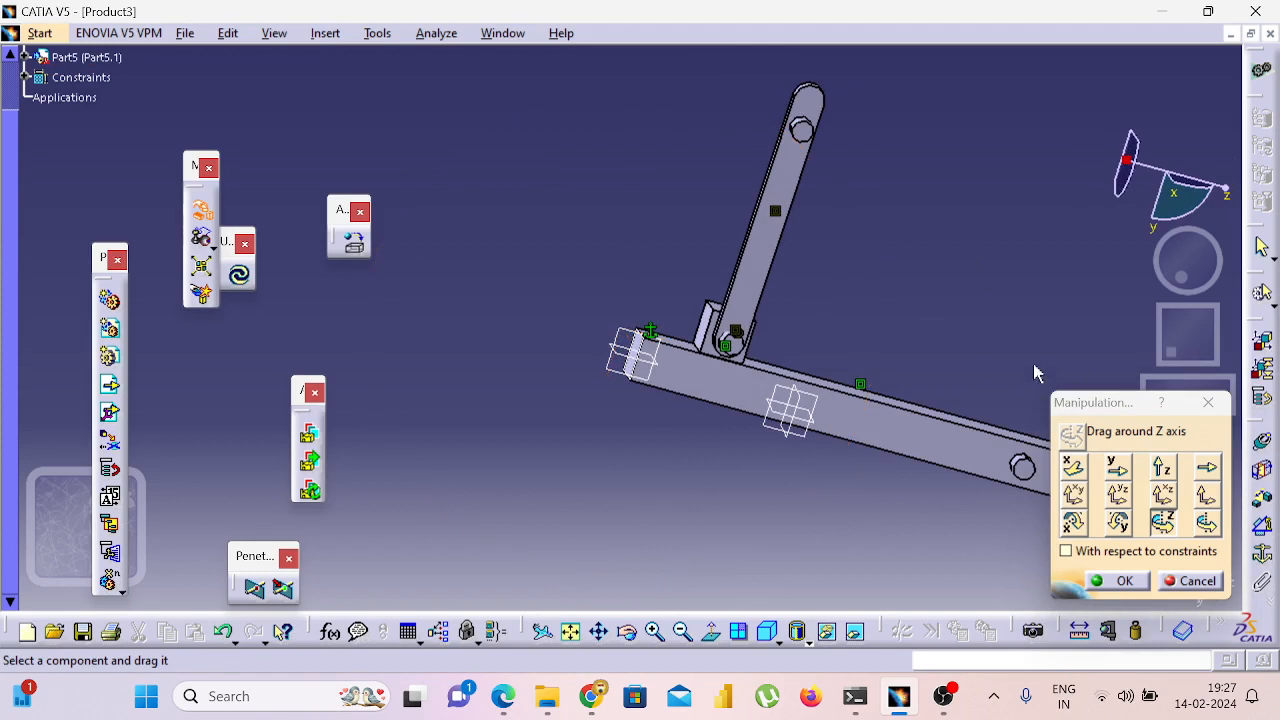
pyautogui.click(1117, 522)
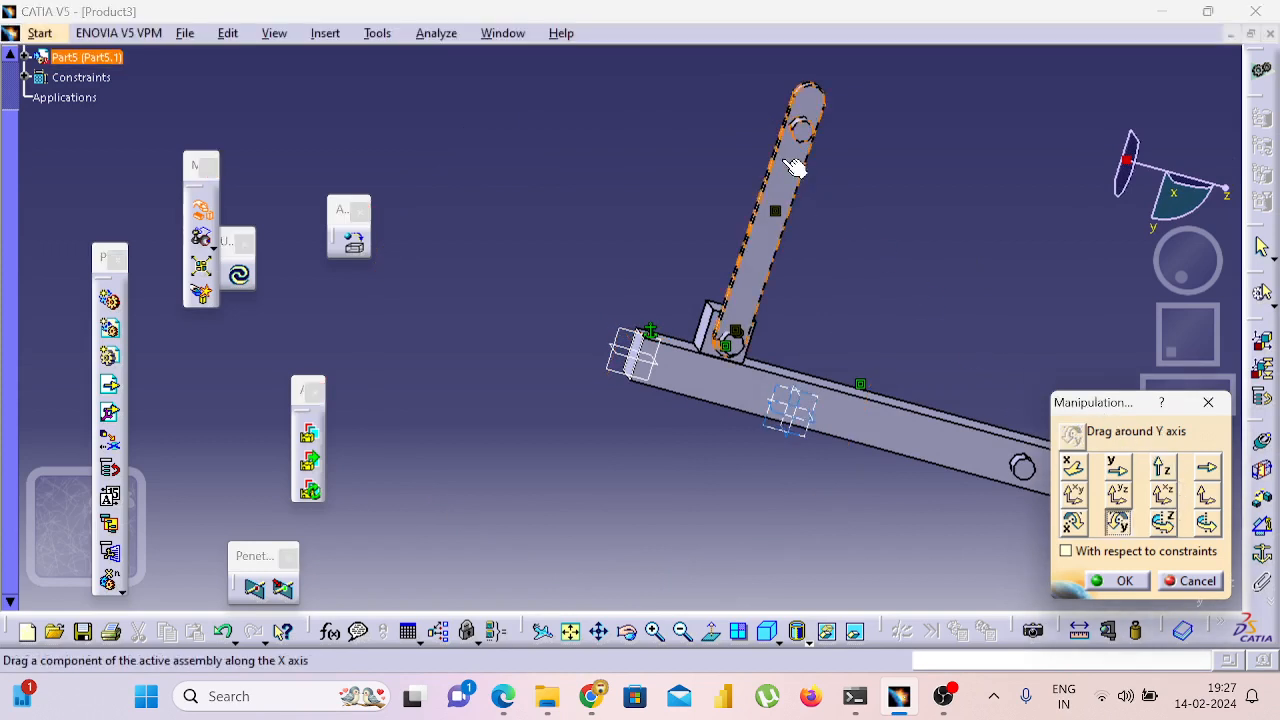
pyautogui.moveTo(808, 166); pyautogui.dragTo(966, 223)
pyautogui.click(1073, 522)
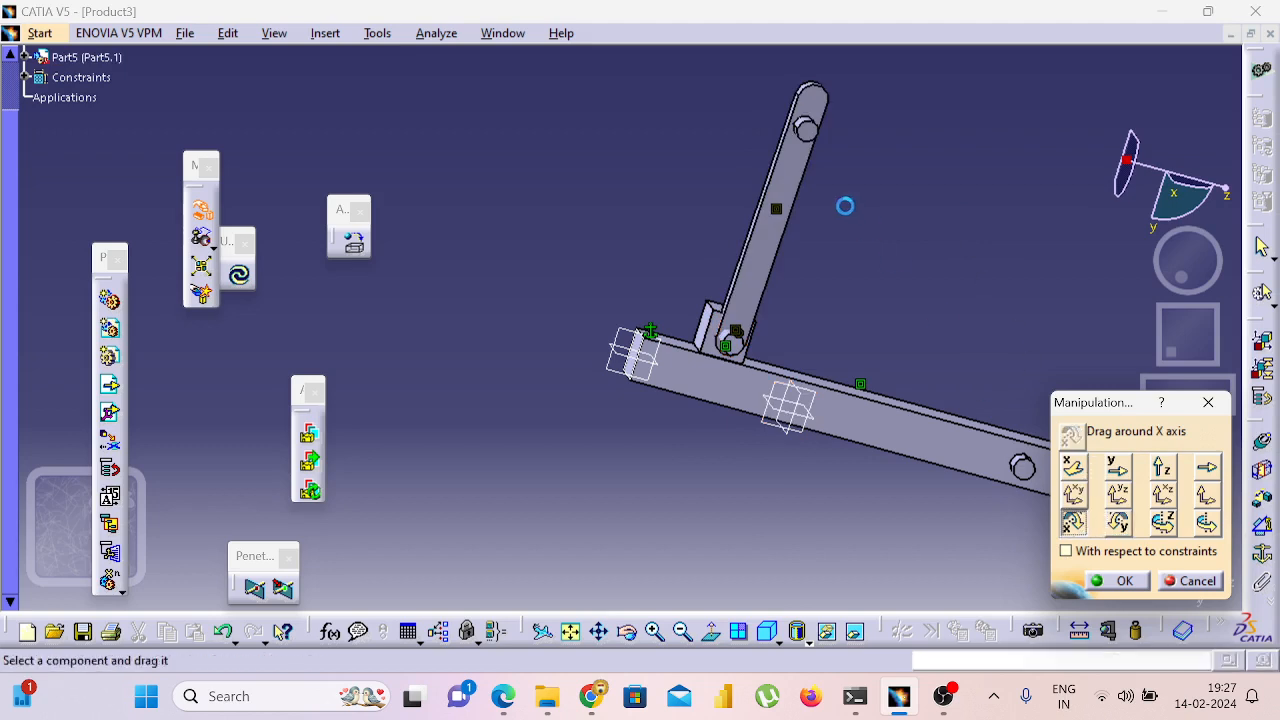
pyautogui.moveTo(806, 177); pyautogui.dragTo(1085, 317)
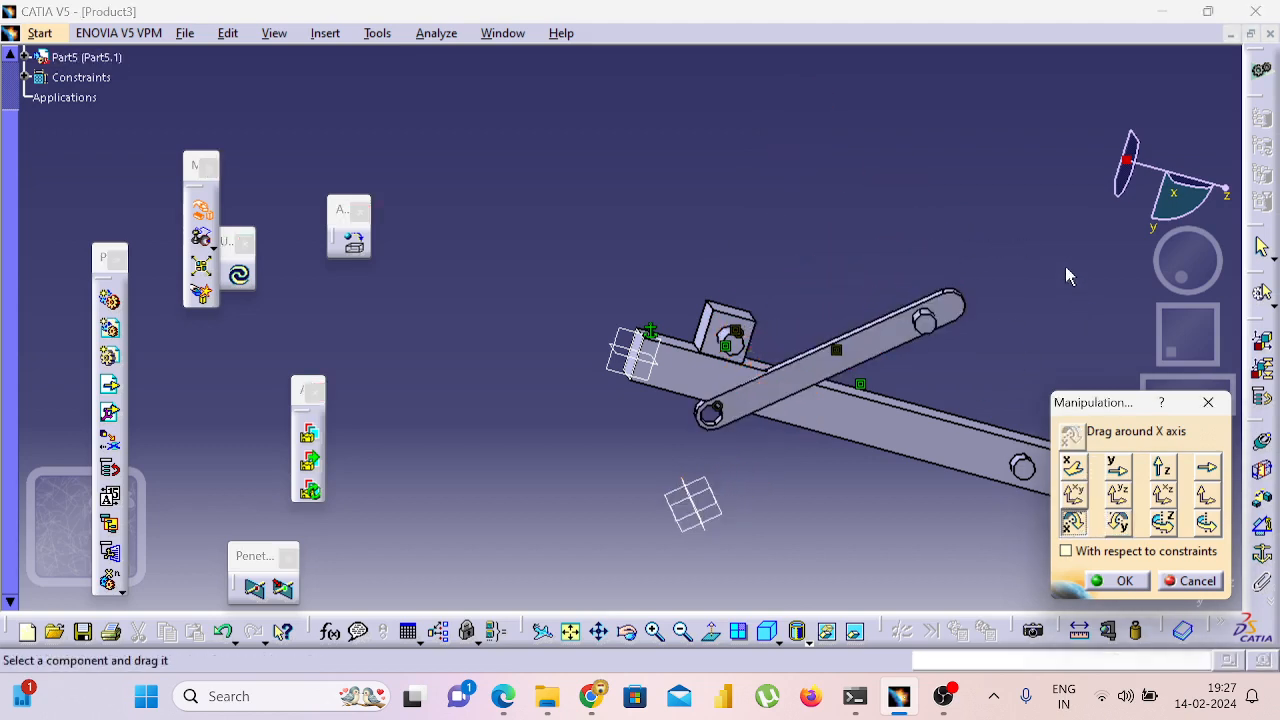
pyautogui.rightClick(741, 339)
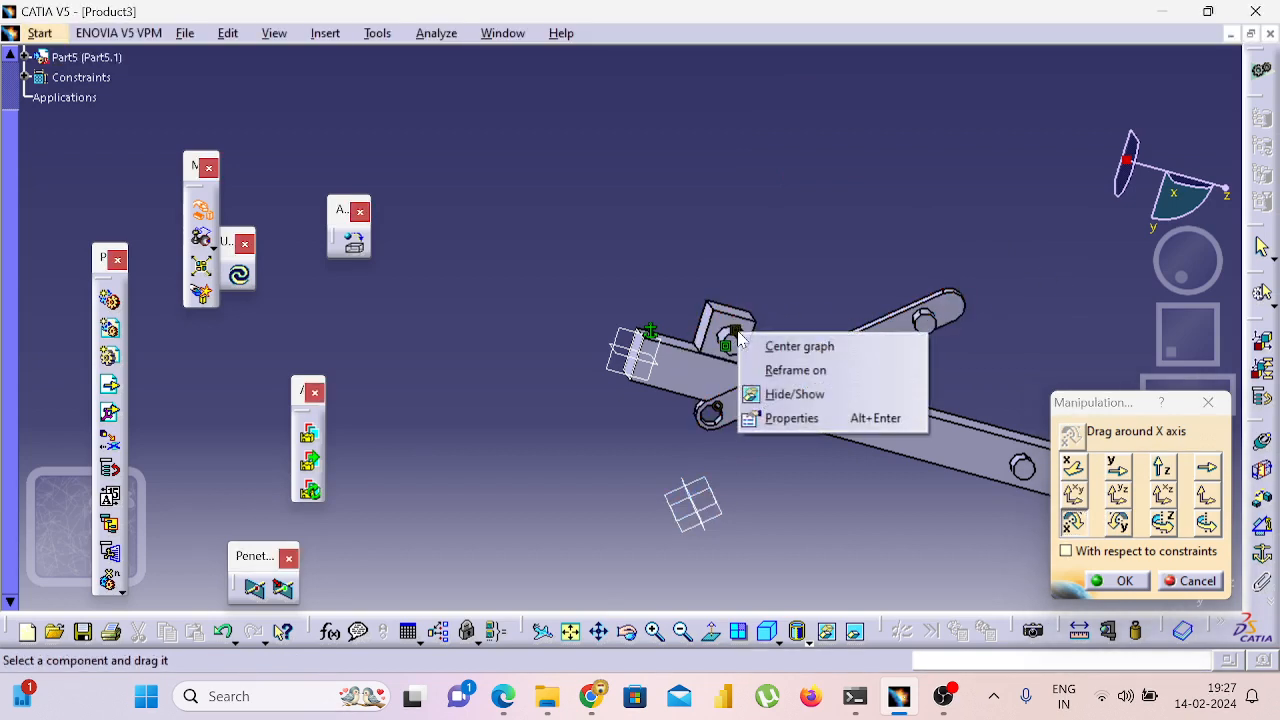
pyautogui.click(873, 260)
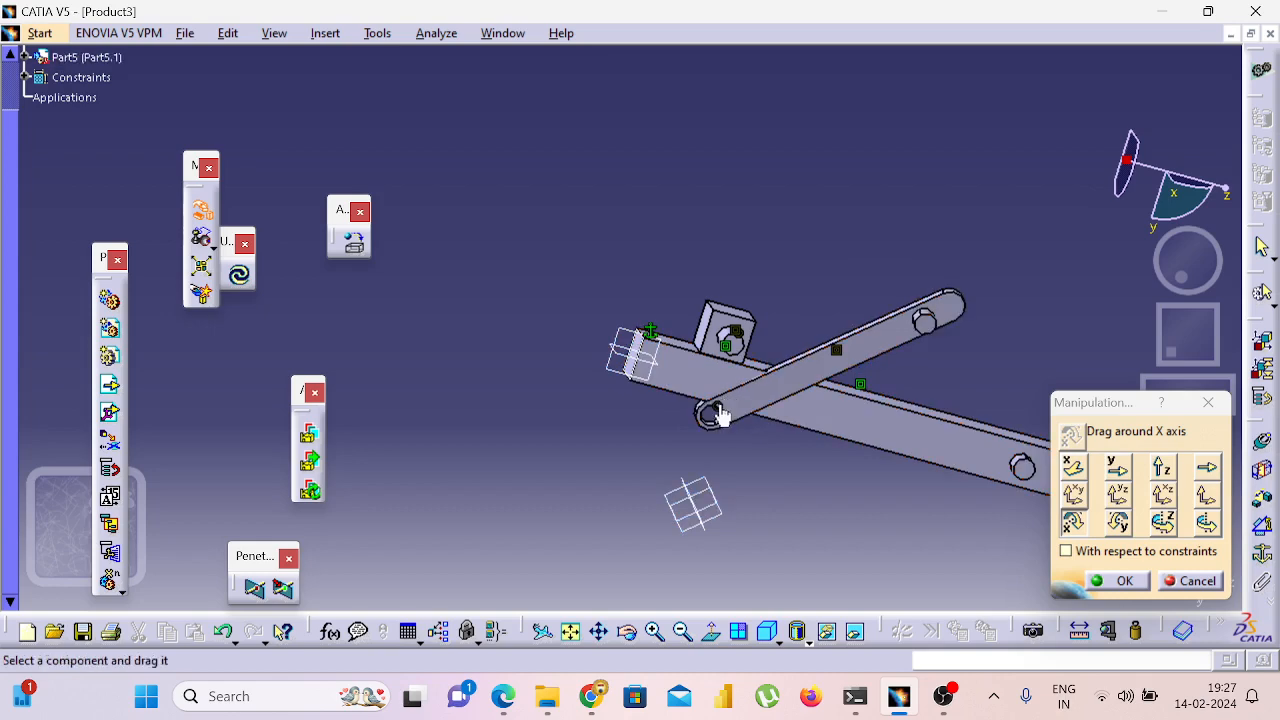
pyautogui.rightClick(720, 411)
pyautogui.click(848, 255)
pyautogui.moveTo(820, 259); pyautogui.dragTo(625, 277, button='middle')
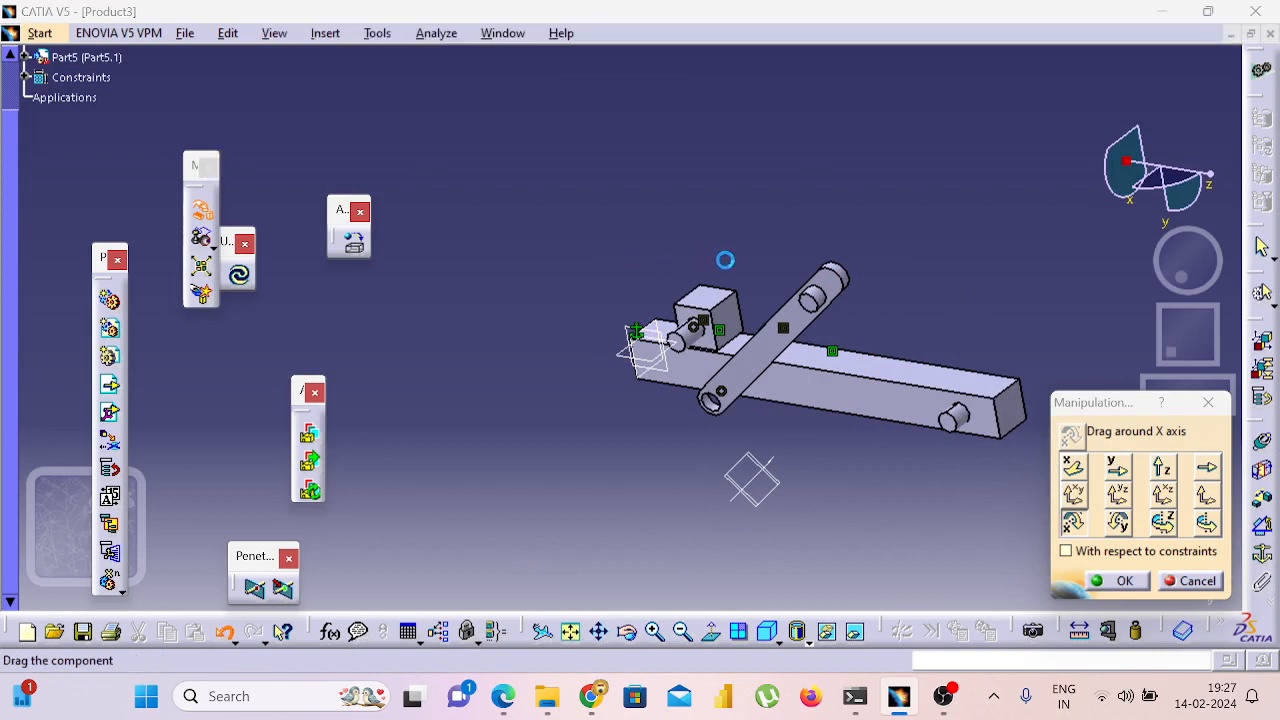
pyautogui.moveTo(723, 260); pyautogui.dragTo(816, 270)
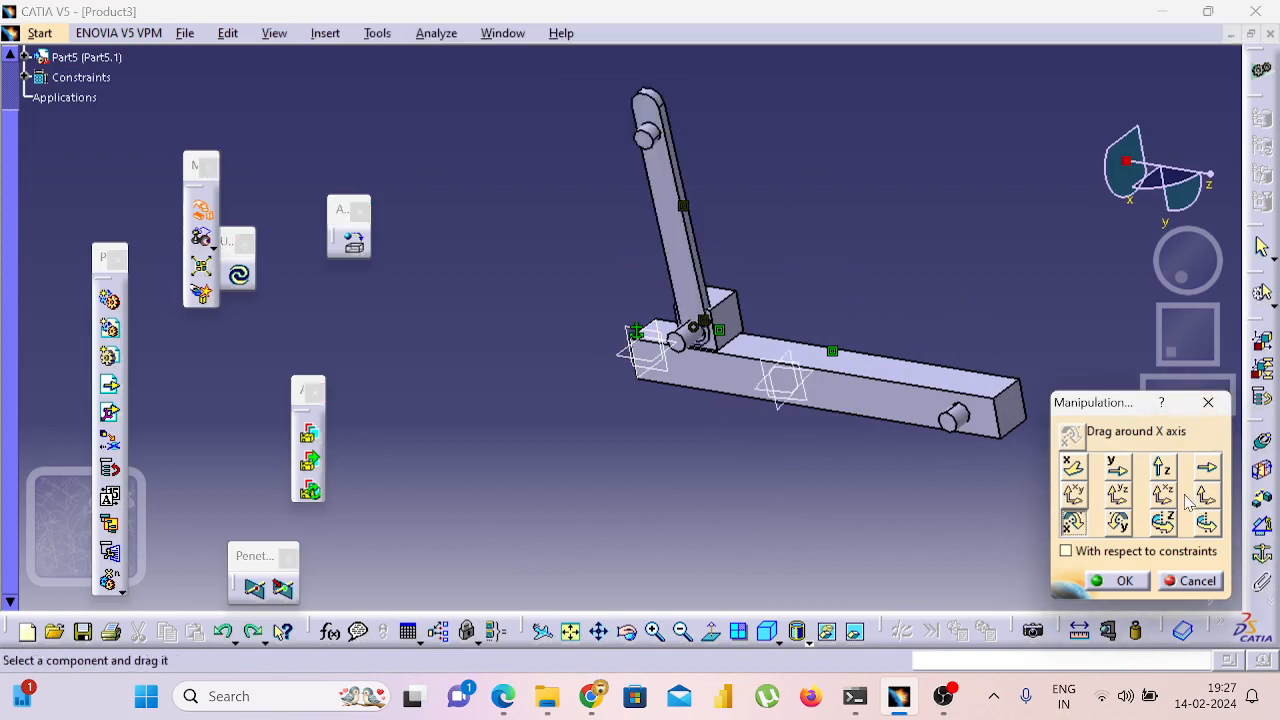
pyautogui.click(1206, 522)
pyautogui.click(652, 107)
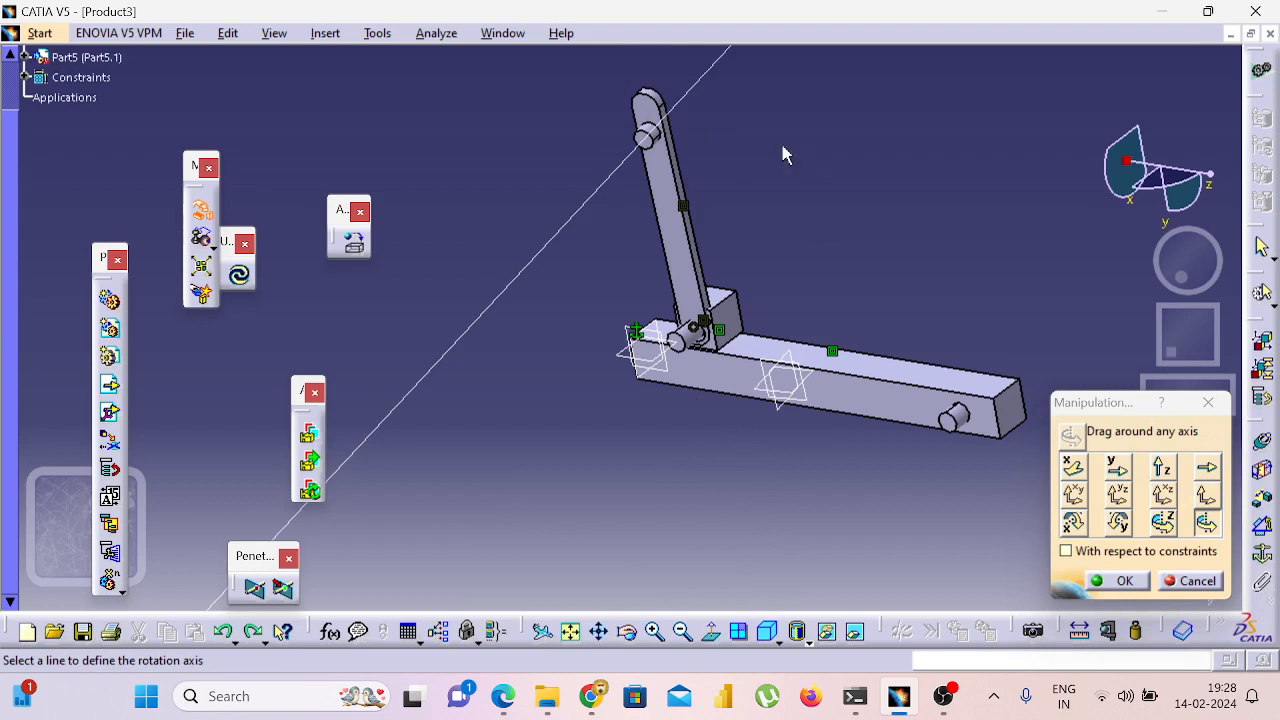
pyautogui.click(662, 118)
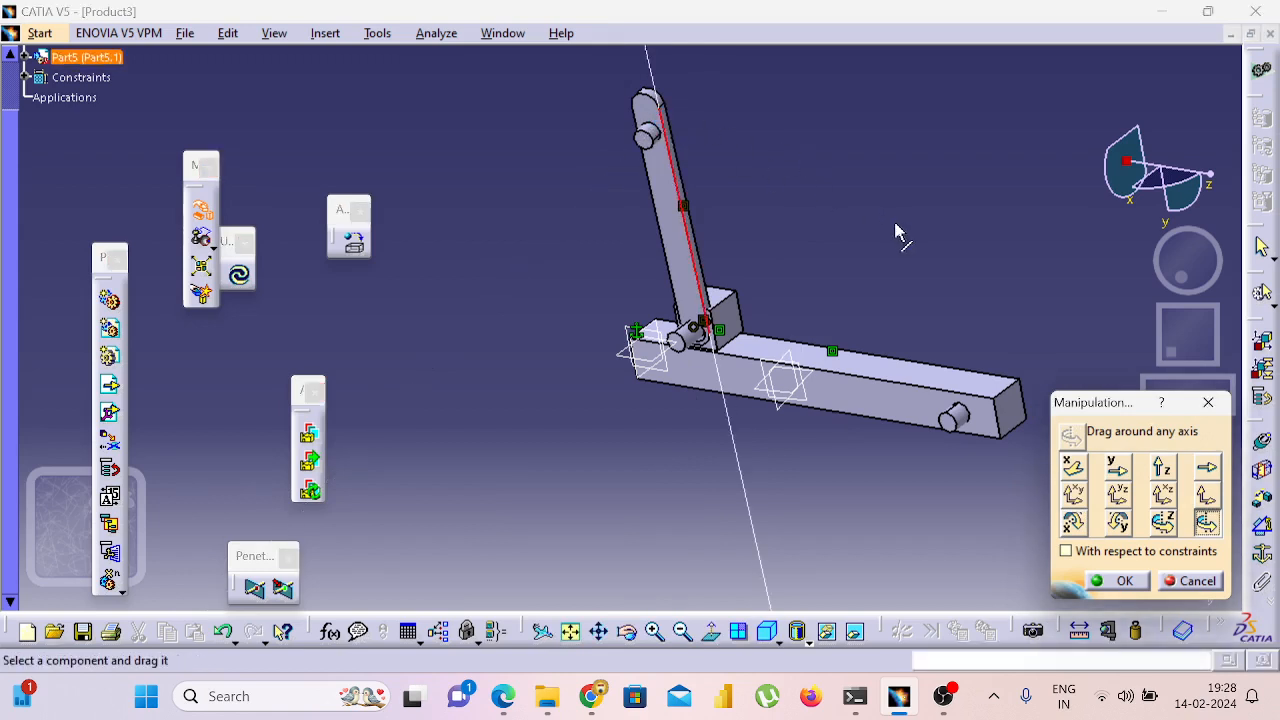
pyautogui.click(1191, 584)
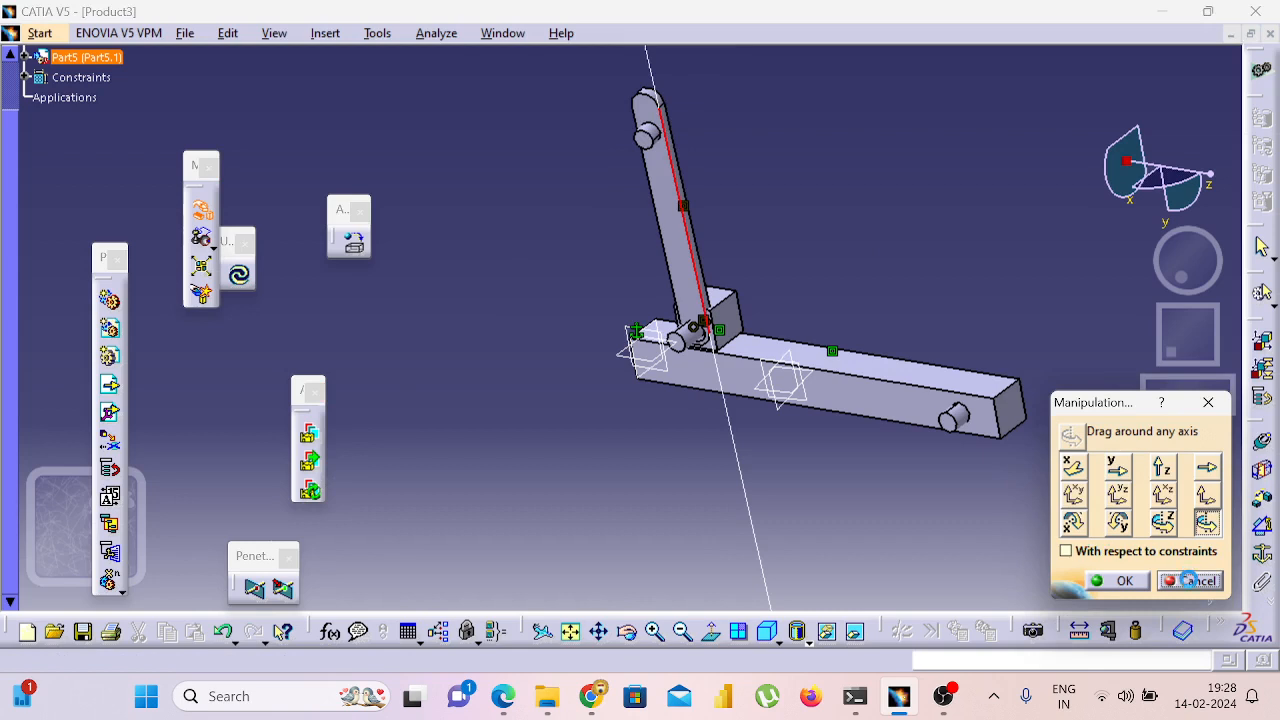
pyautogui.click(998, 294)
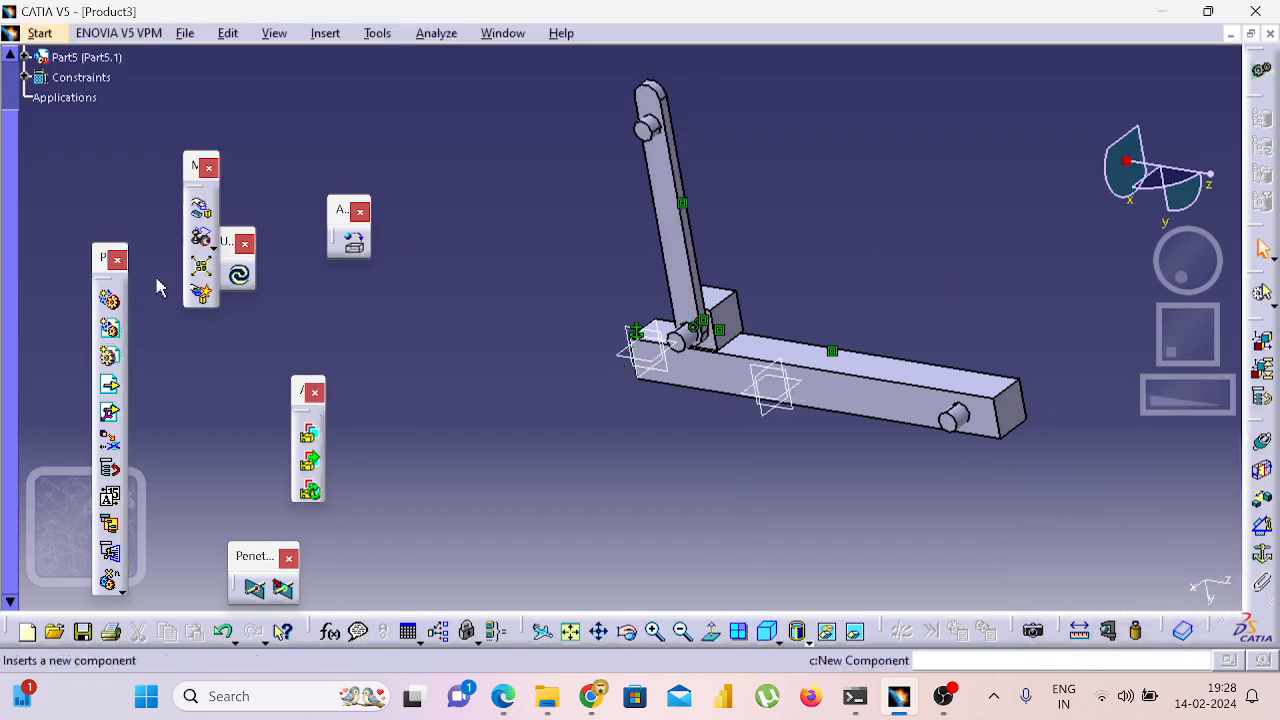
# Rotate the connecting link slightly around the Z axis and try turning it around the Y axis with the Manipulation tool.
pyautogui.click(201, 208)
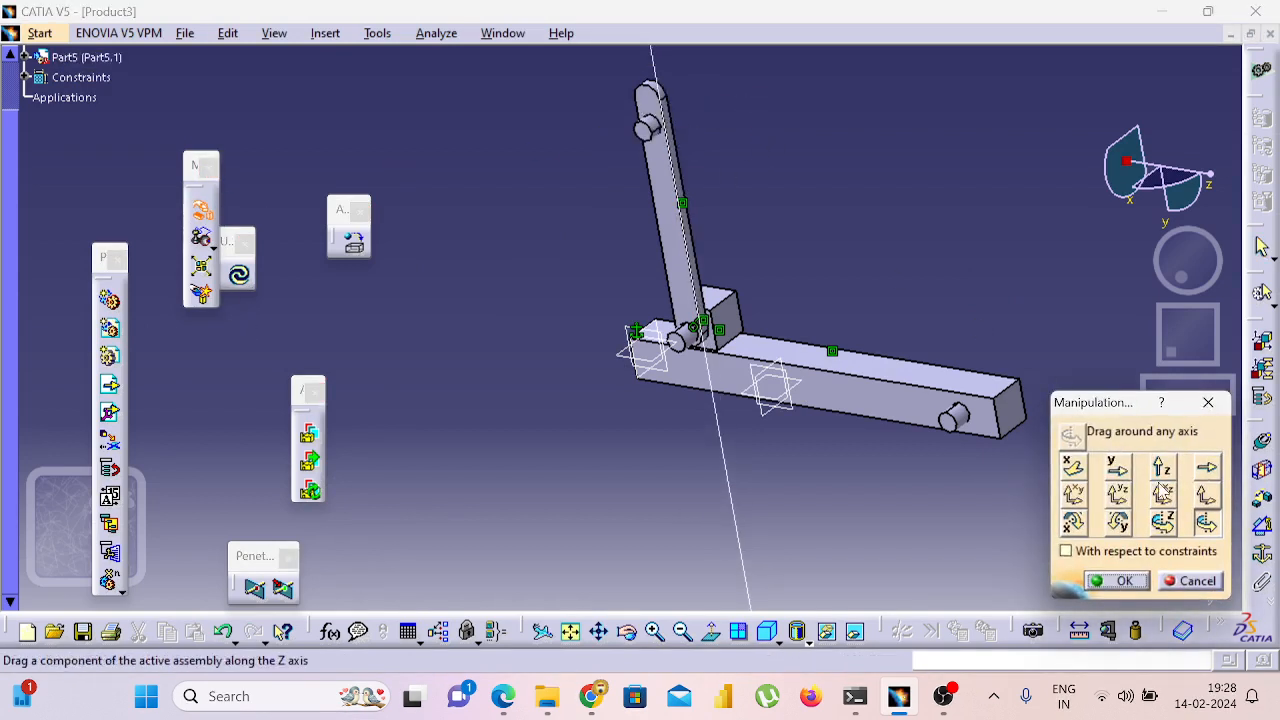
pyautogui.click(1162, 521)
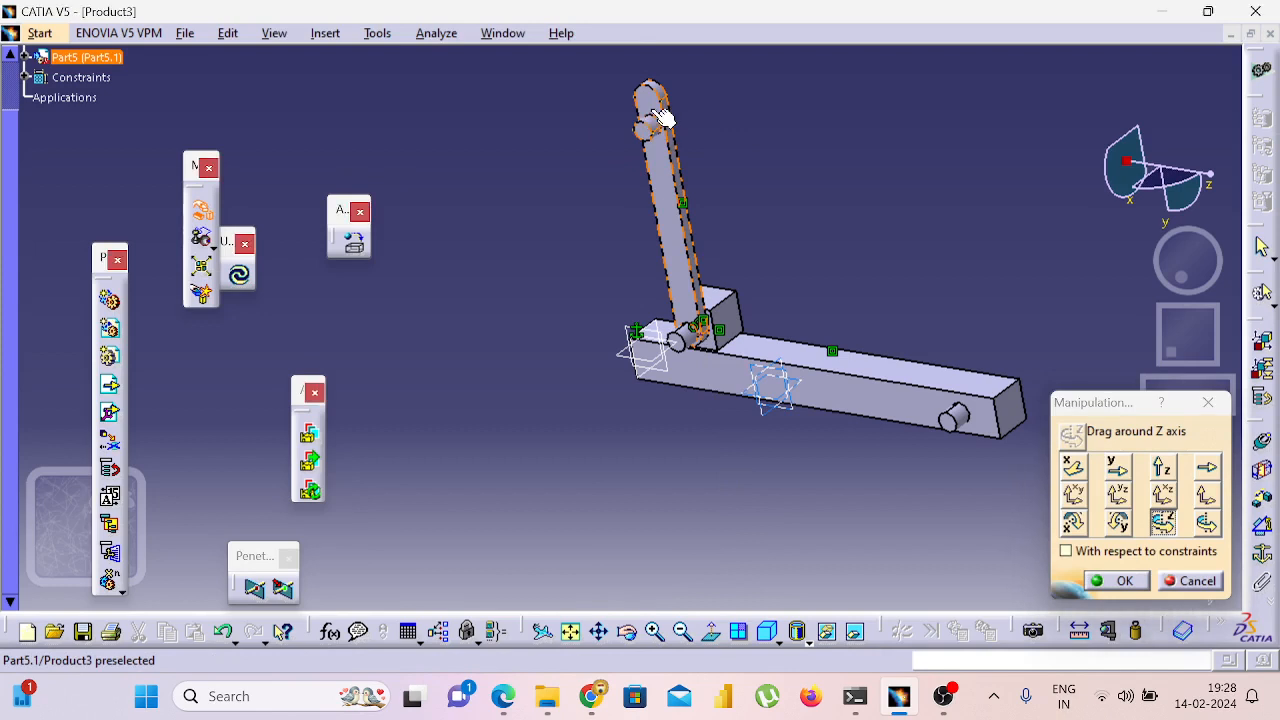
pyautogui.moveTo(655, 110); pyautogui.dragTo(648, 168)
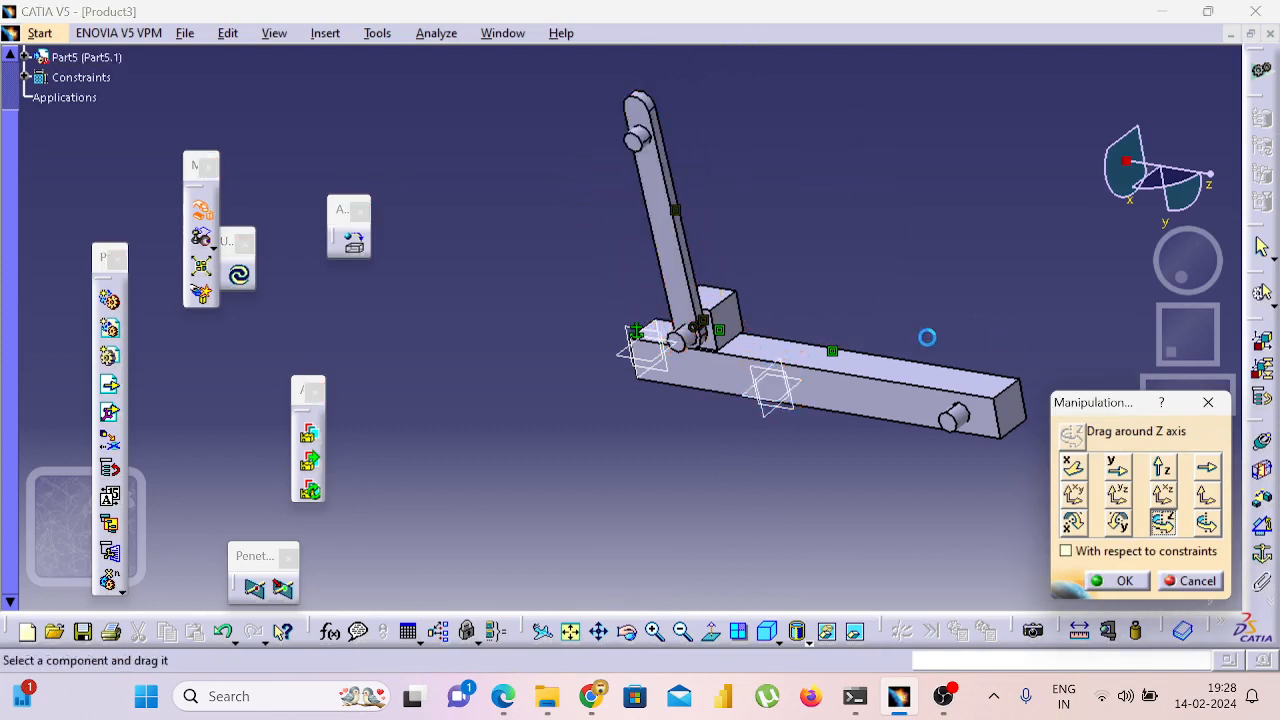
pyautogui.click(1117, 522)
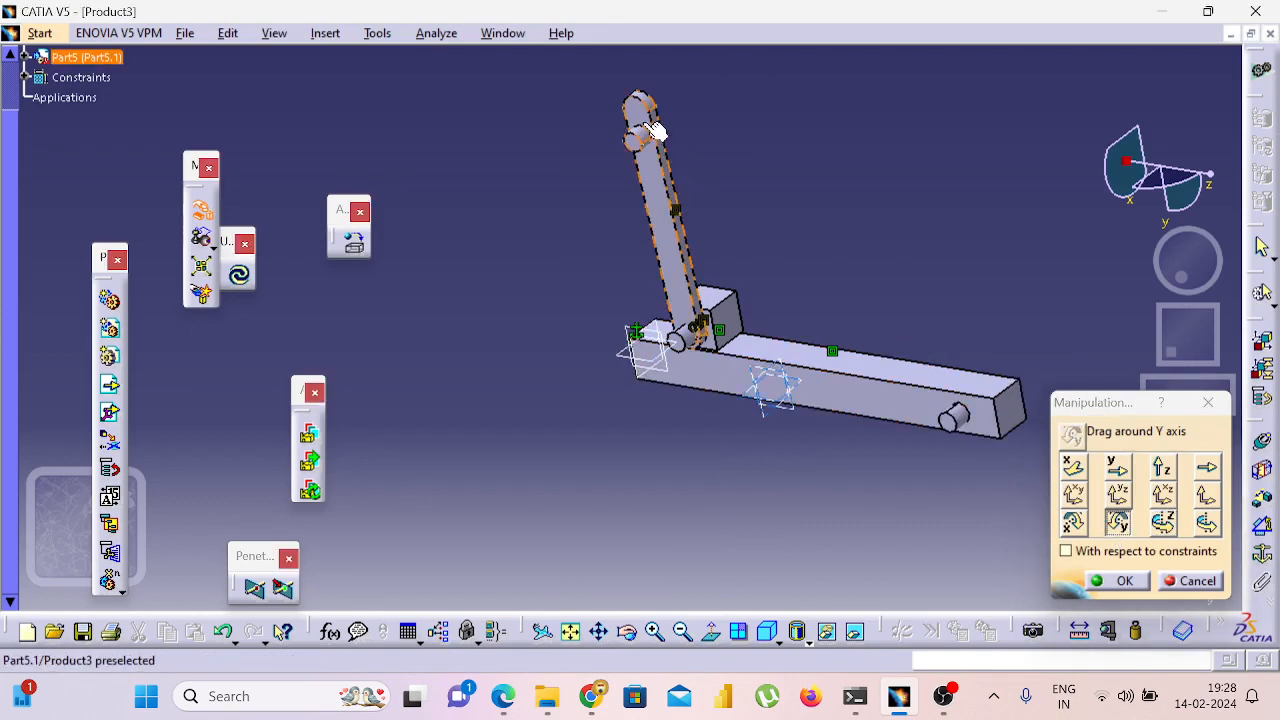
pyautogui.moveTo(655, 140); pyautogui.dragTo(914, 354)
# Rotate the connecting link around the X axis until it swings clear of the block's pin, and close the manipulation.
pyautogui.click(1073, 522)
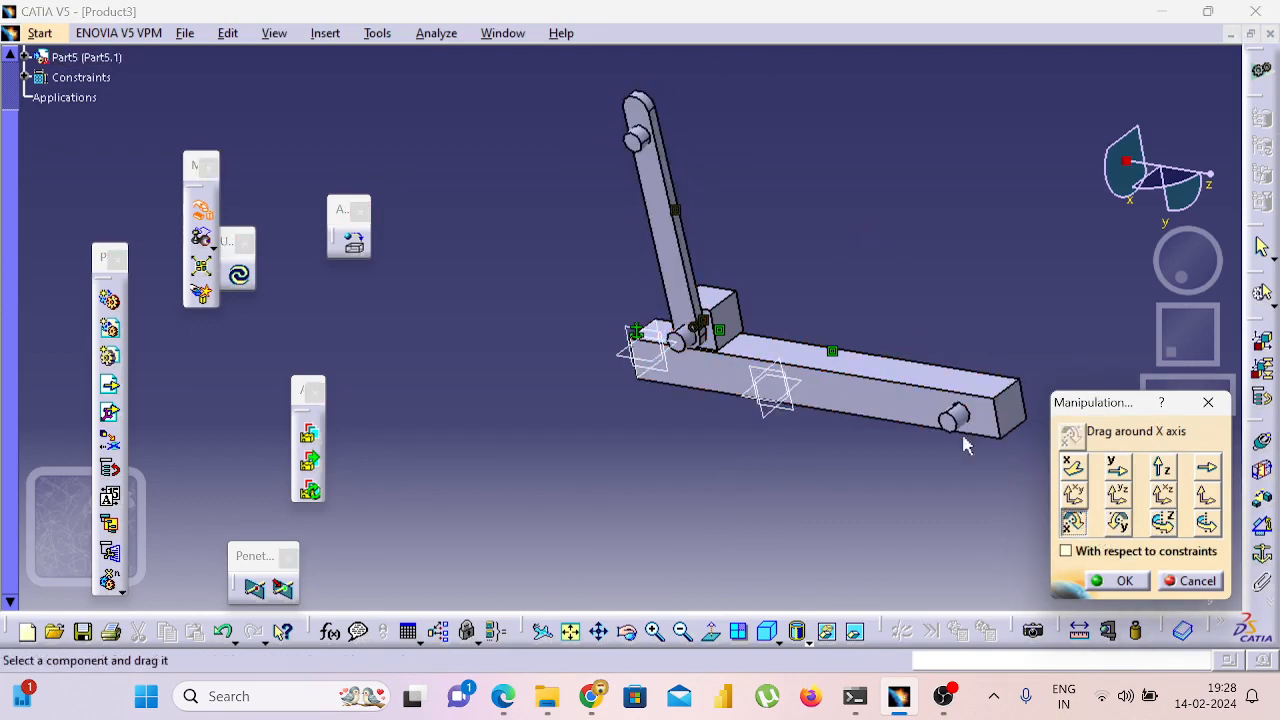
pyautogui.moveTo(677, 152); pyautogui.dragTo(675, 210)
pyautogui.moveTo(1073, 458); pyautogui.dragTo(1029, 366)
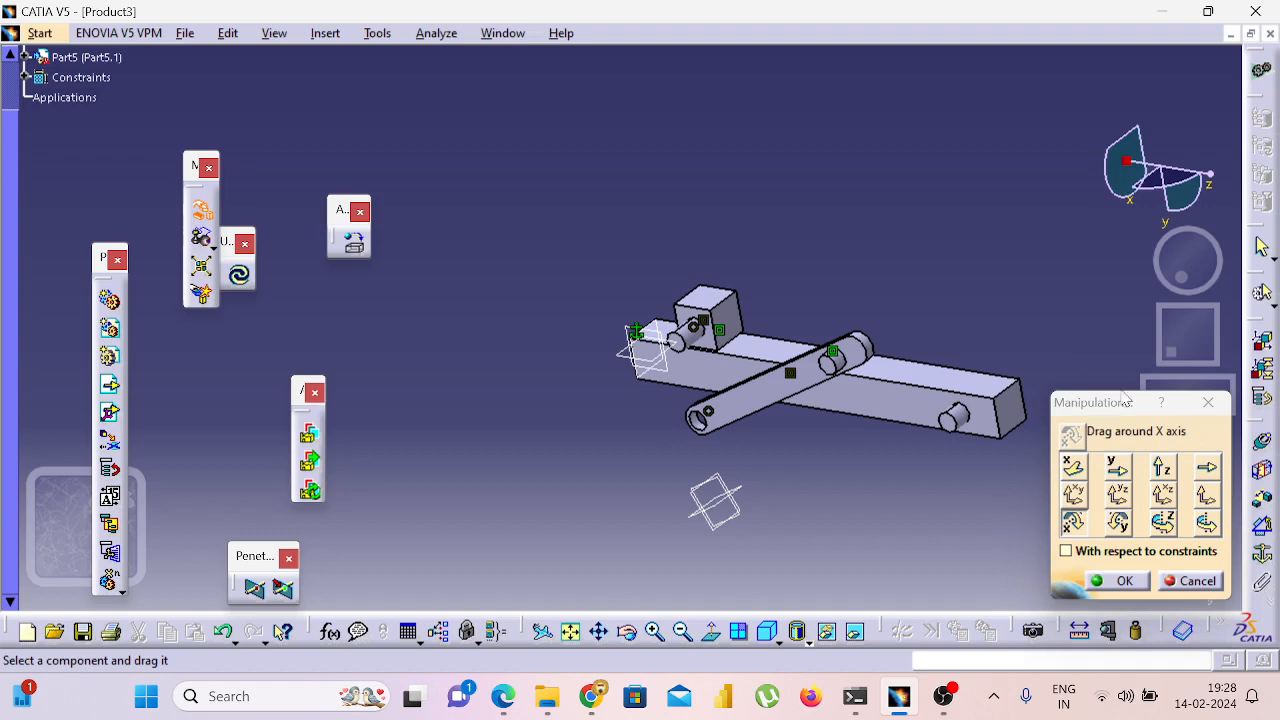
pyautogui.click(1207, 404)
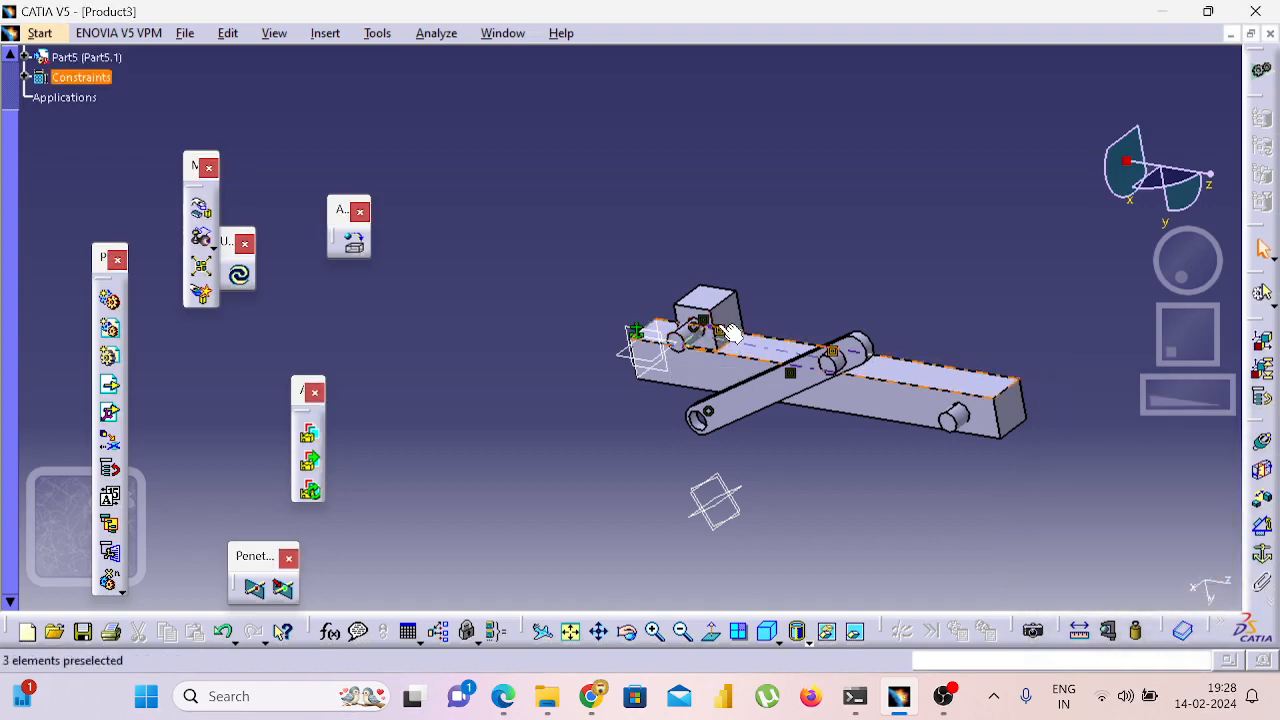
# Hide the contact constraint between the block and the base, and cut the Surface contact.5 constraint between the link and the block.
pyautogui.rightClick(720, 331)
pyautogui.click(778, 389)
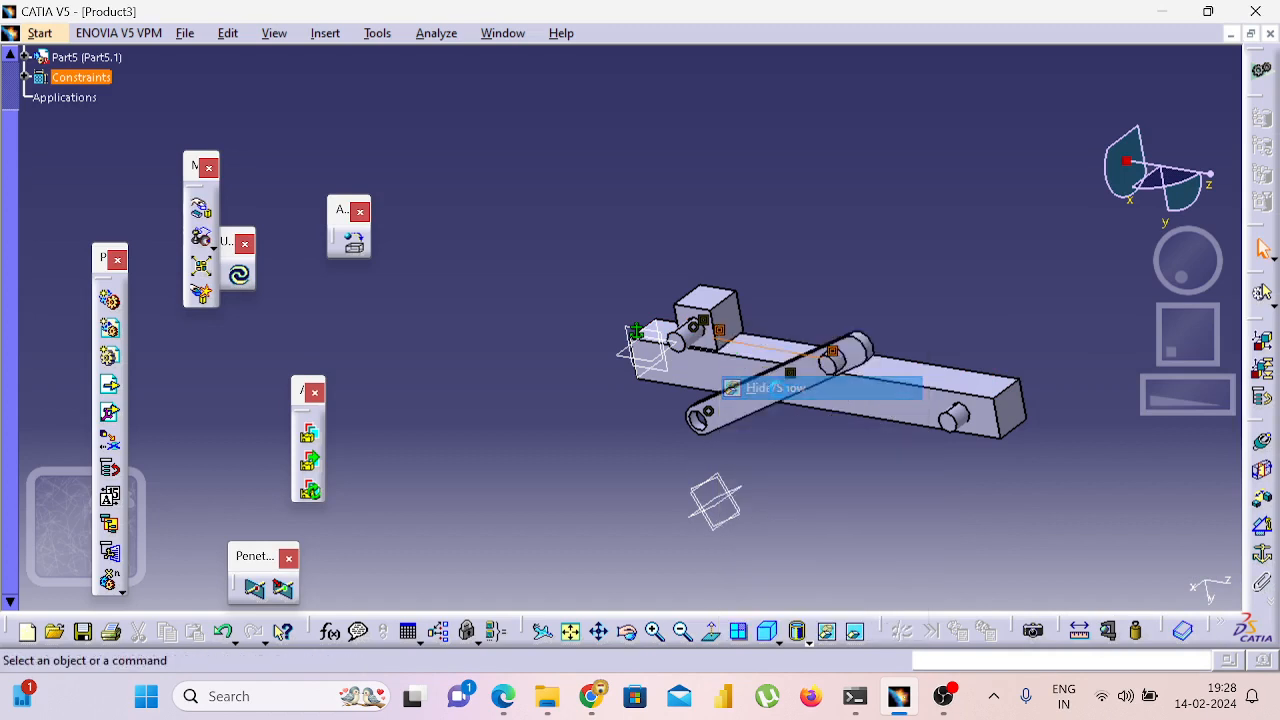
pyautogui.rightClick(707, 328)
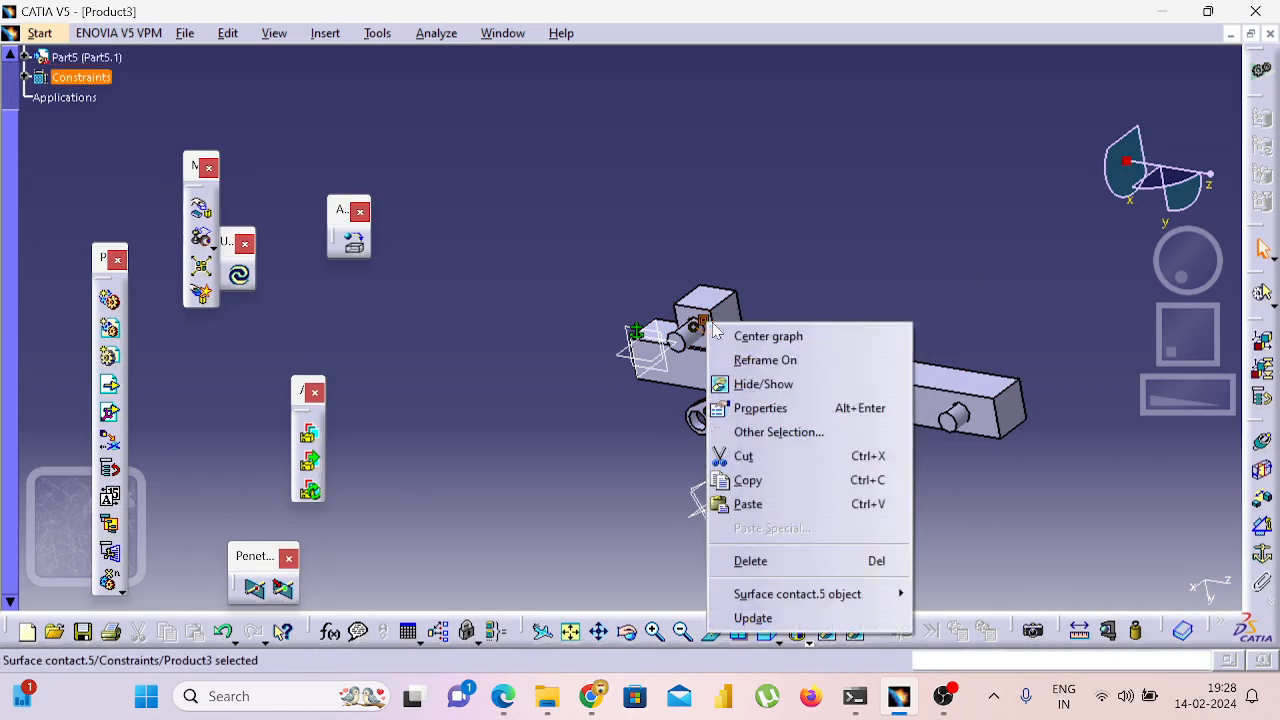
pyautogui.click(764, 455)
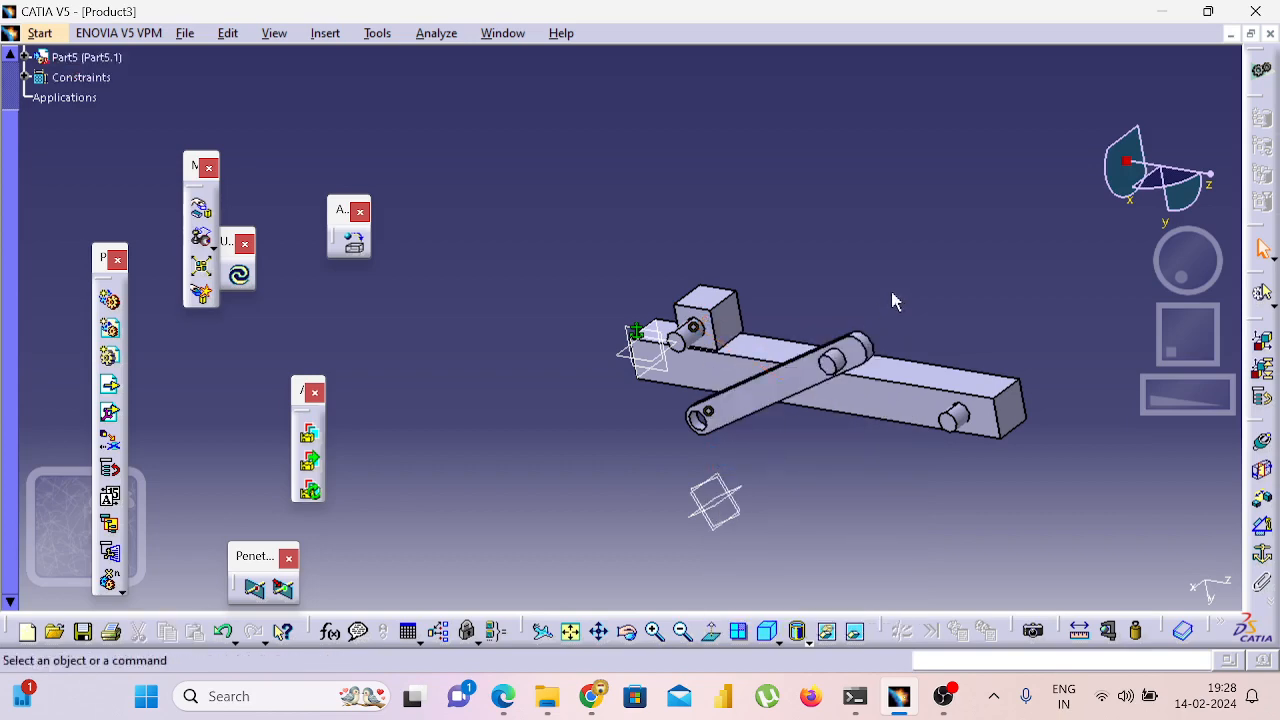
# Add a contact constraint between the back face of the link and the block's pin-side face, and update the assembly.
pyautogui.moveTo(895, 300); pyautogui.dragTo(751, 411, button='middle')
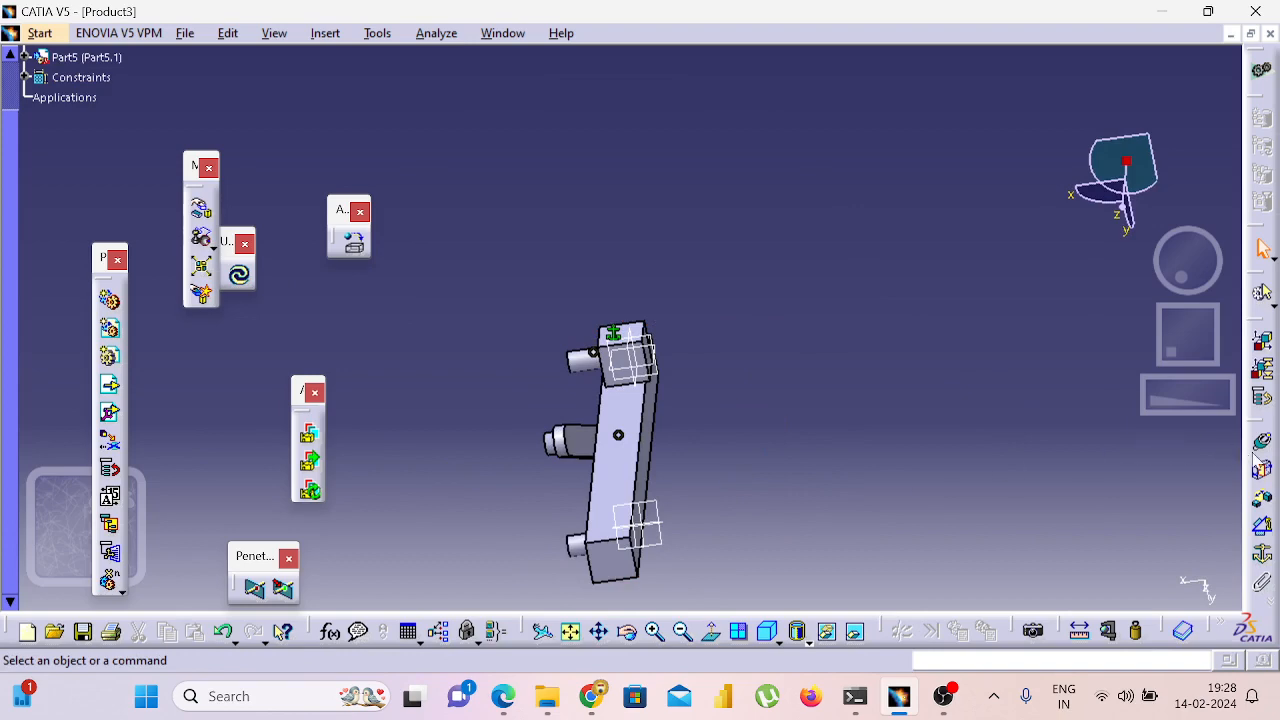
pyautogui.click(1262, 477)
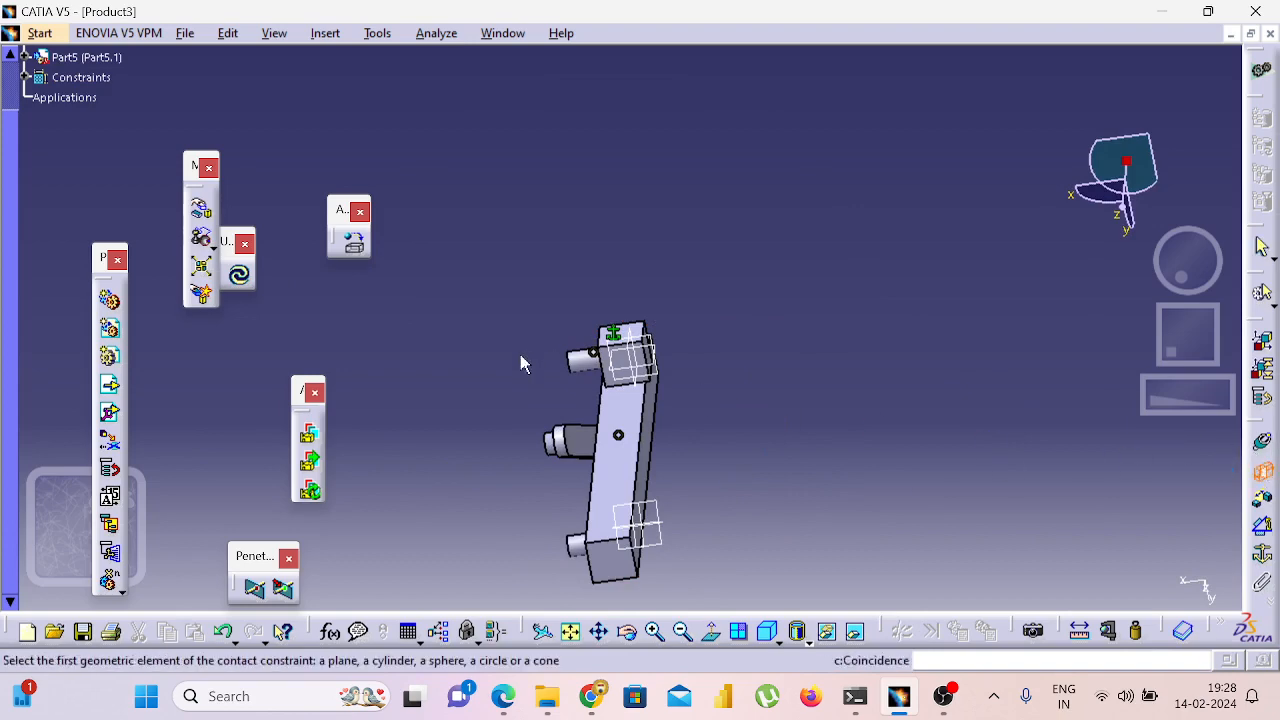
pyautogui.click(592, 440)
pyautogui.moveTo(697, 419); pyautogui.dragTo(895, 395, button='middle')
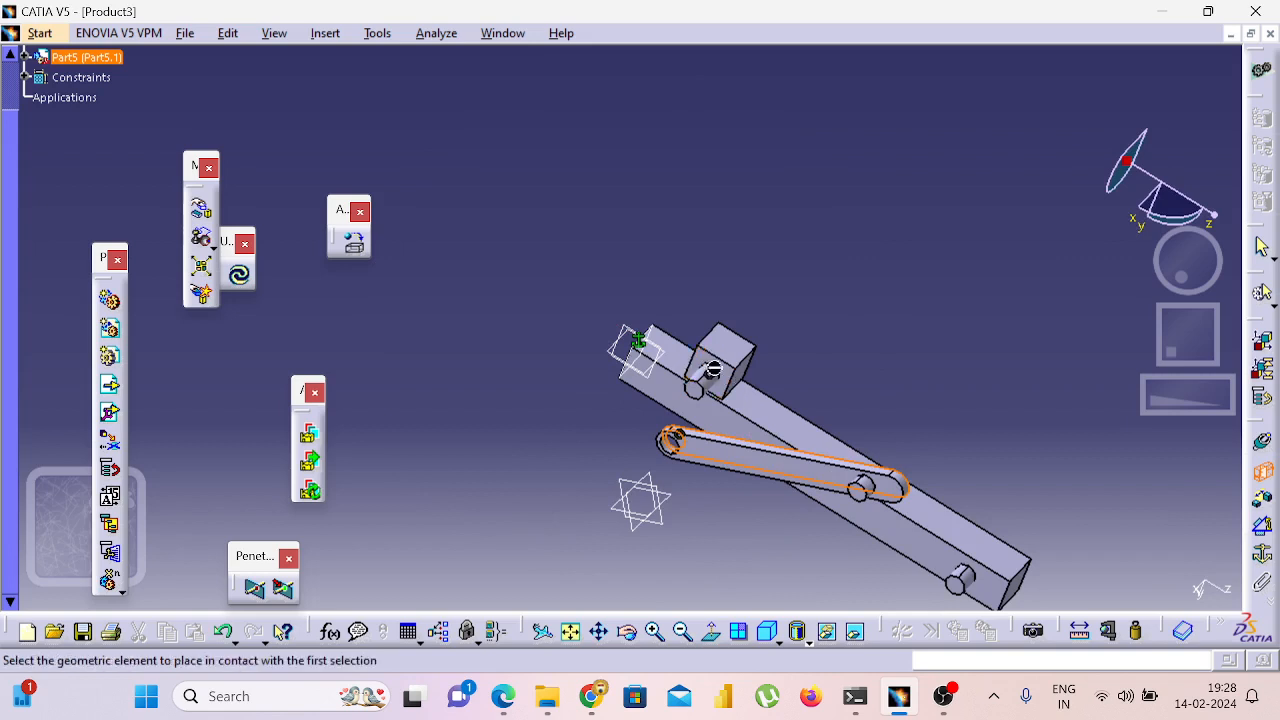
pyautogui.click(710, 370)
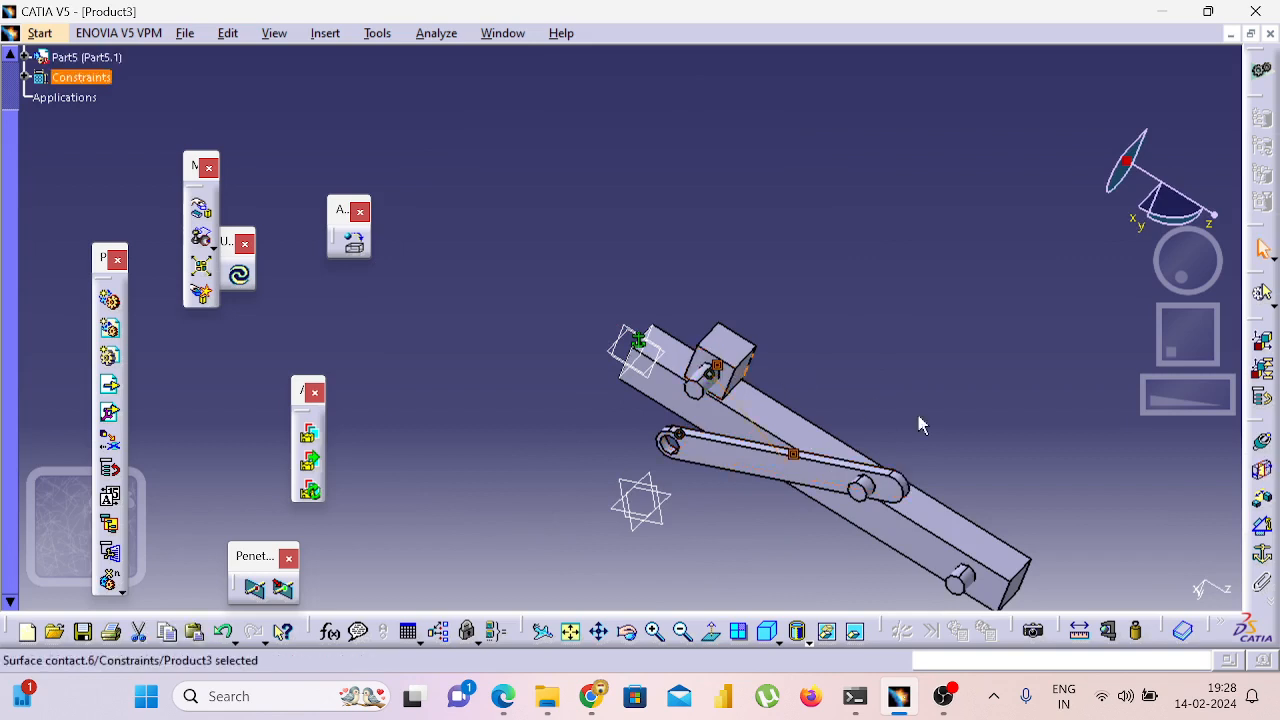
pyautogui.click(248, 285)
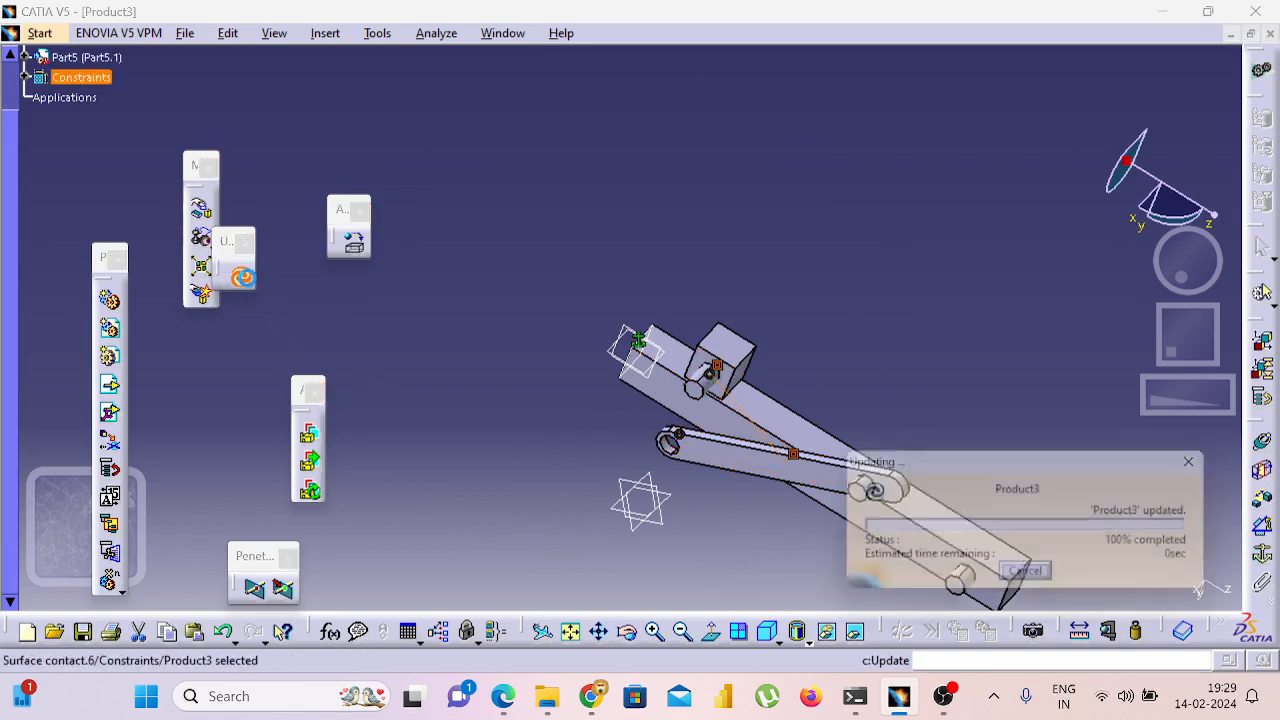
pyautogui.moveTo(746, 498); pyautogui.dragTo(789, 340, button='middle')
pyautogui.click(903, 441)
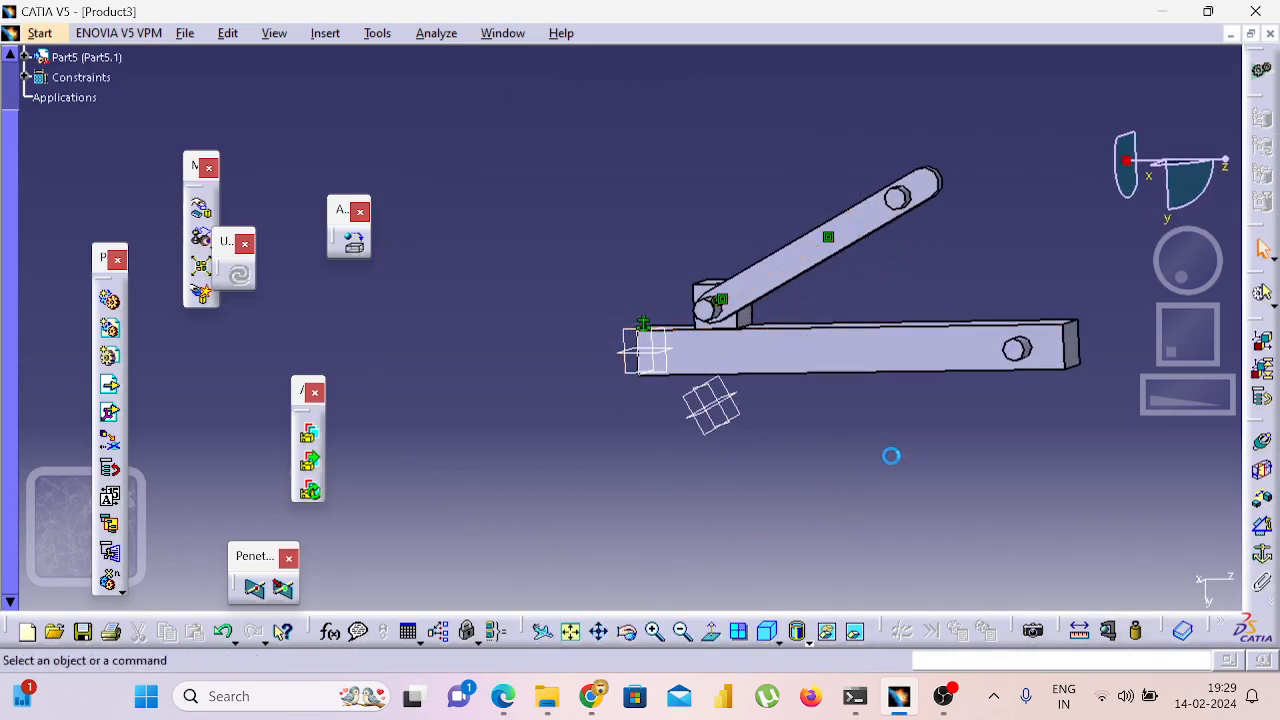
# Switch to Google Meet in Chrome to admit the waiting participant, and return to CATIA.
pyautogui.click(597, 698)
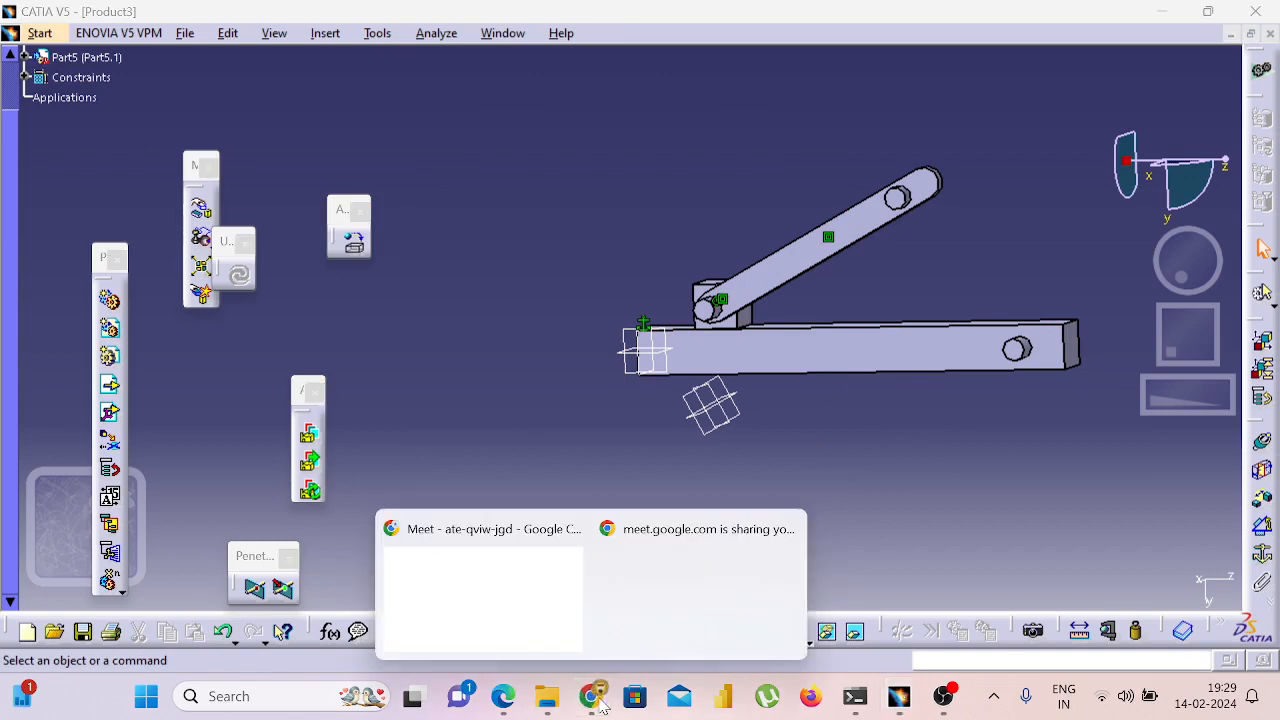
pyautogui.click(533, 634)
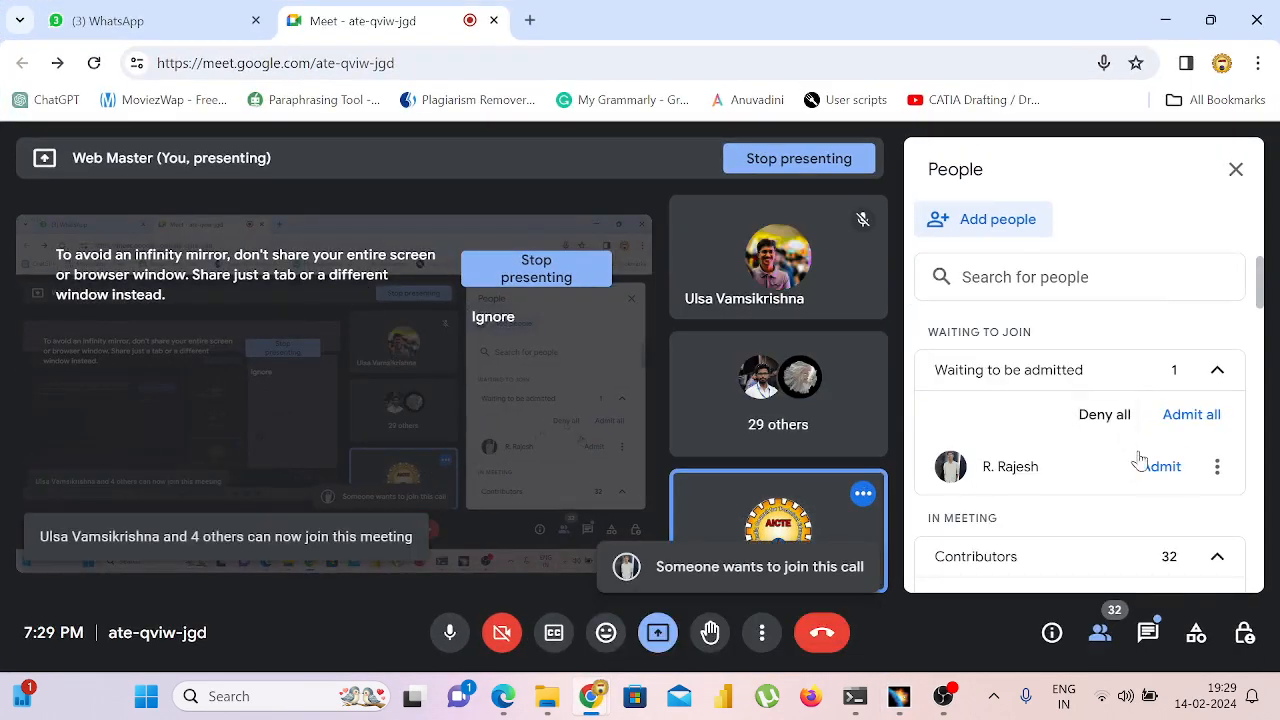
pyautogui.click(1160, 467)
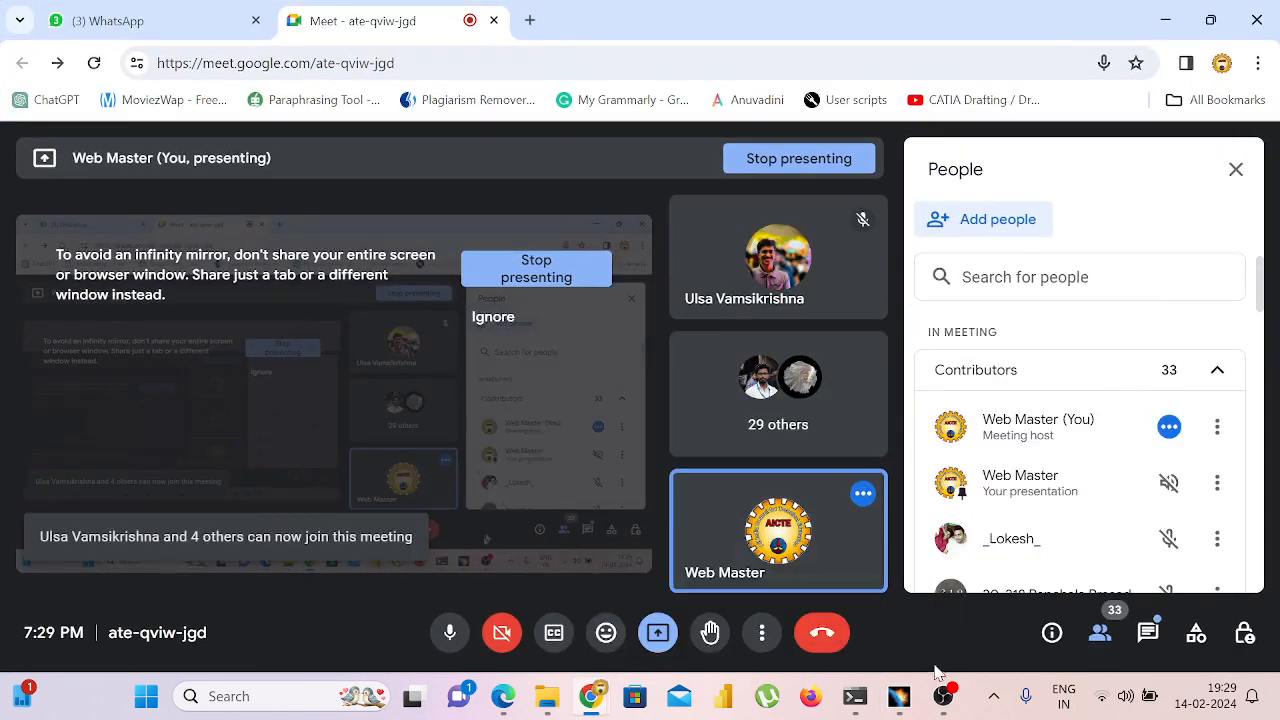
pyautogui.click(943, 697)
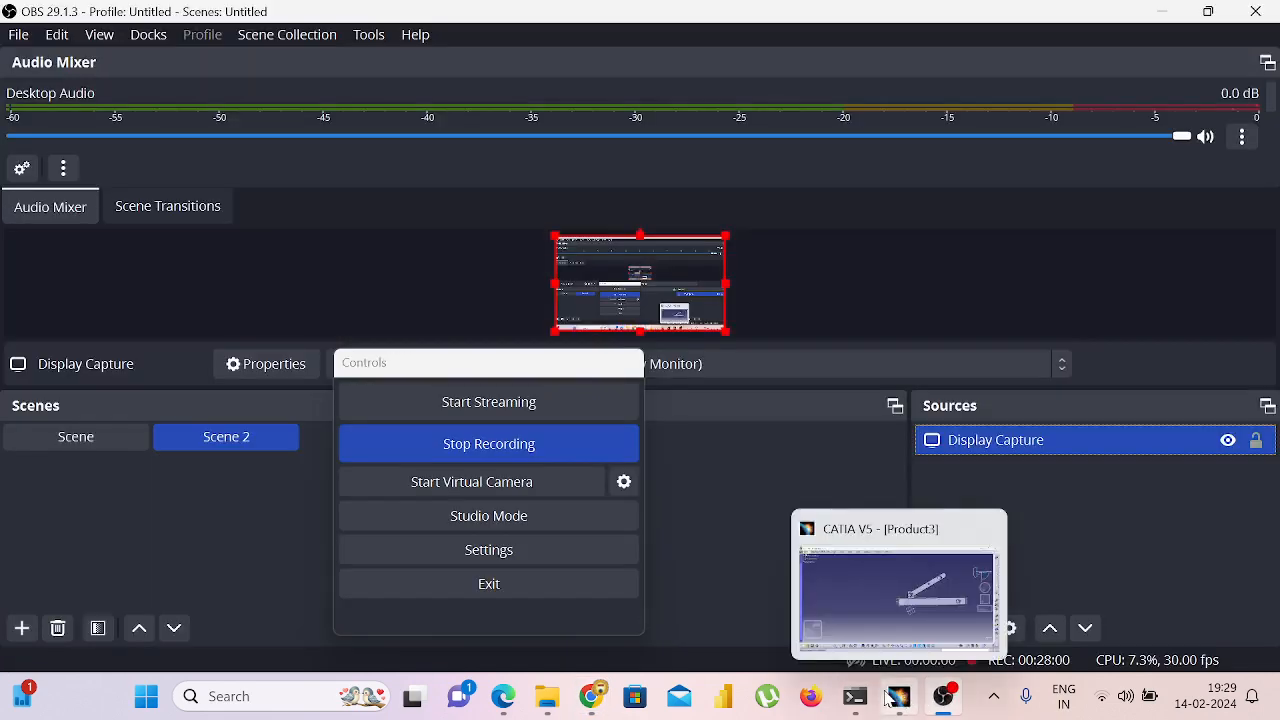
pyautogui.click(887, 698)
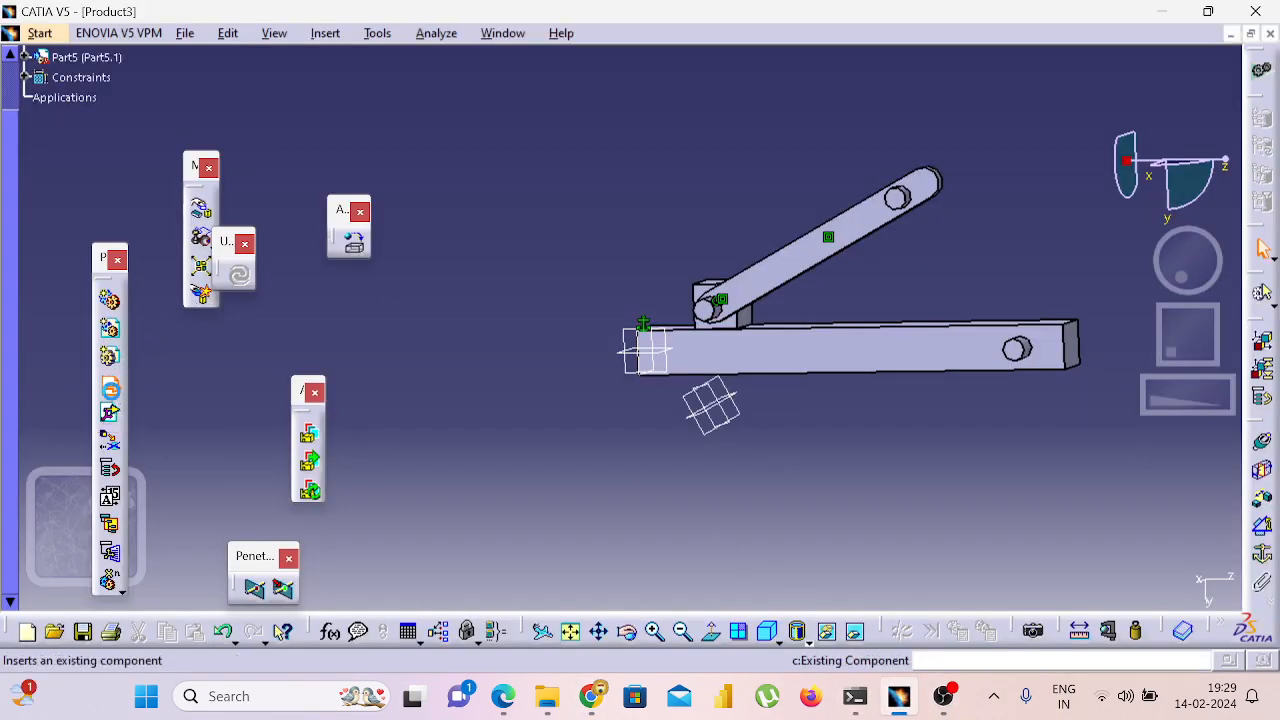
# Insert the crank file from the Pictures folder into Product3 as an existing component.
pyautogui.click(111, 389)
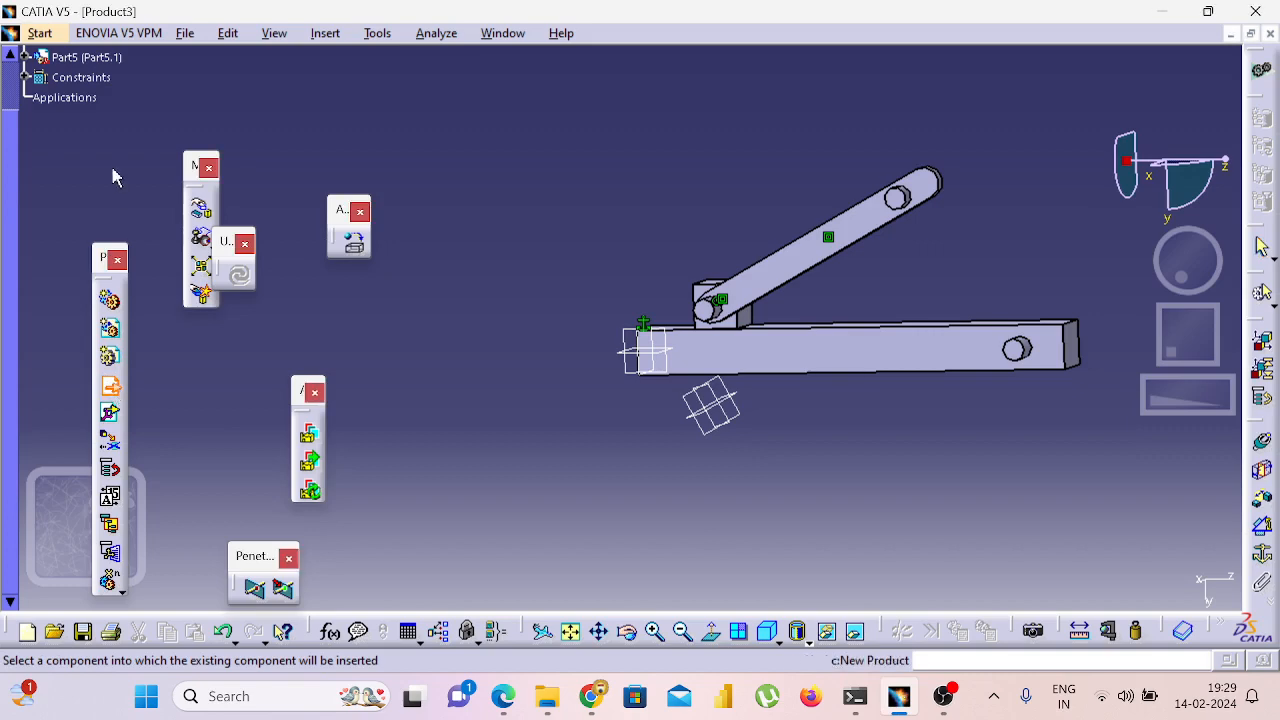
pyautogui.click(43, 111)
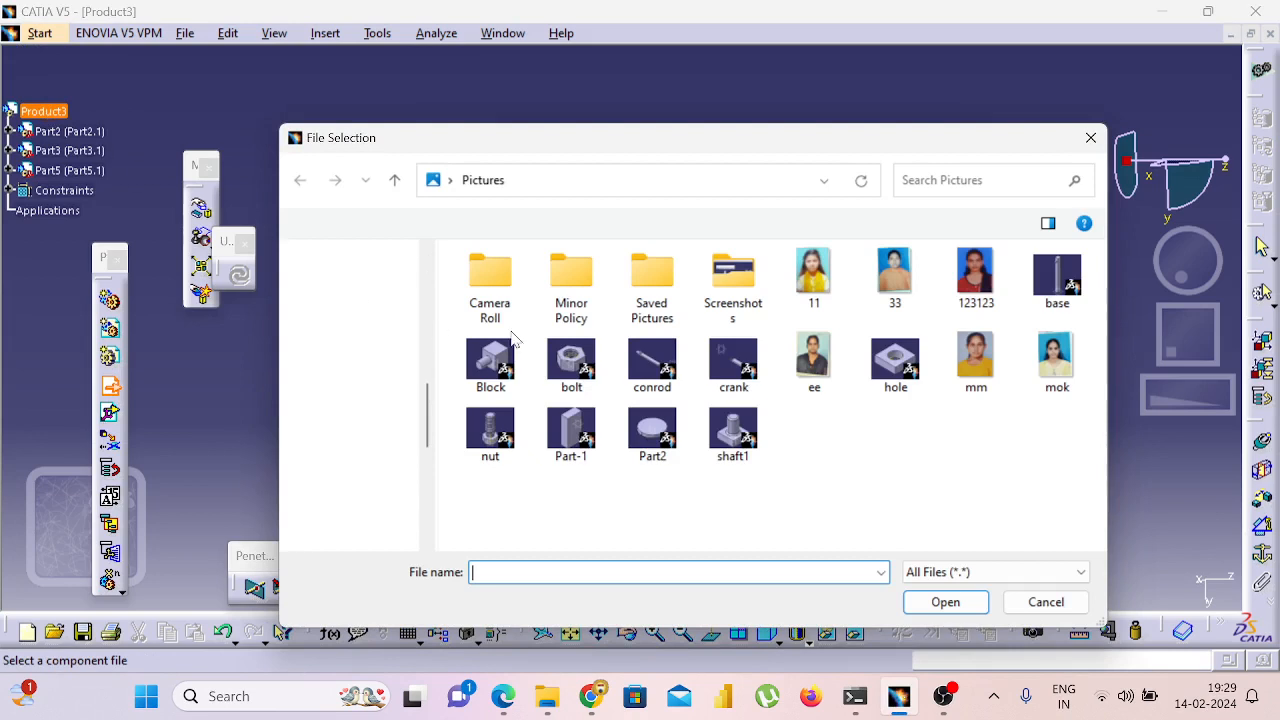
pyautogui.click(733, 365)
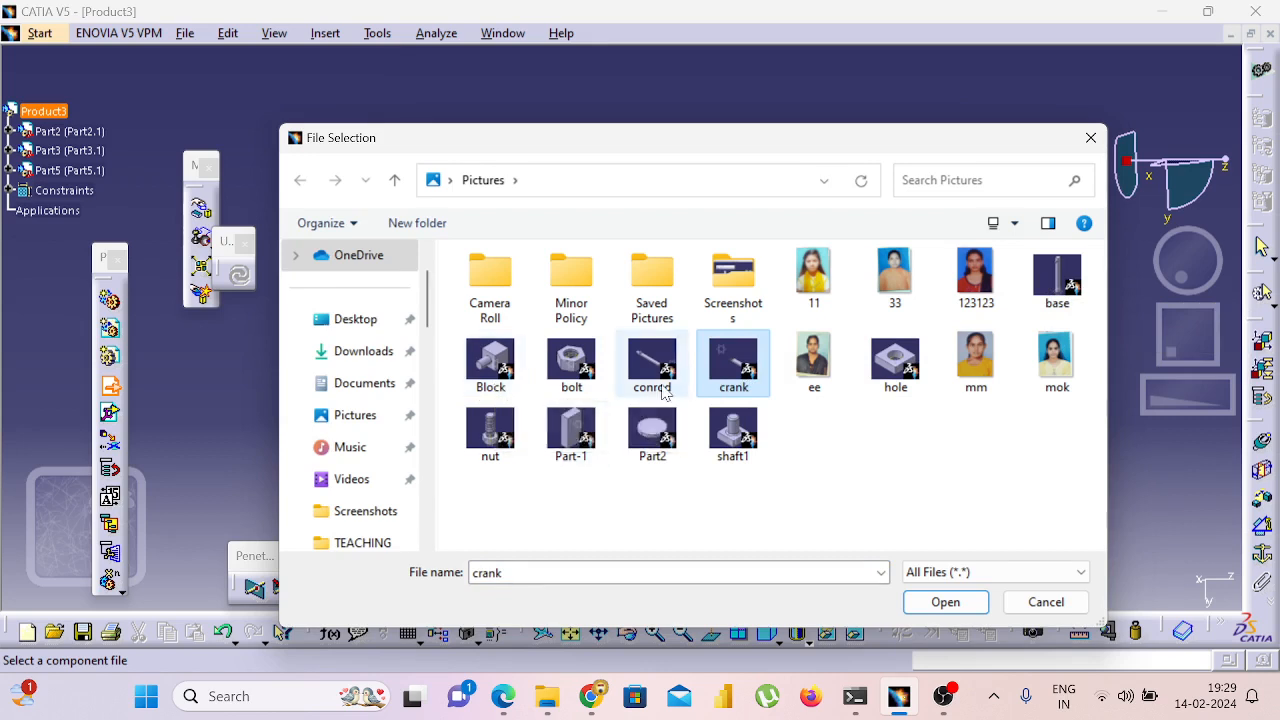
pyautogui.click(940, 601)
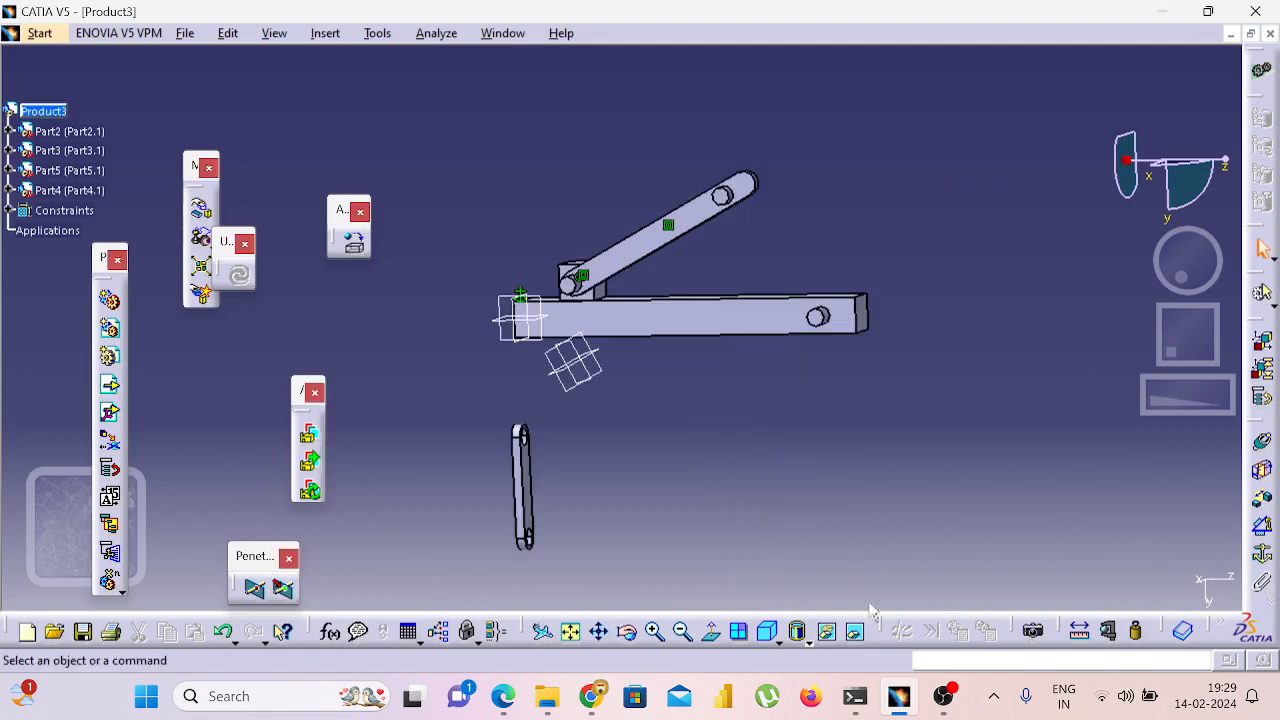
pyautogui.moveTo(840, 551); pyautogui.dragTo(797, 414, button='middle')
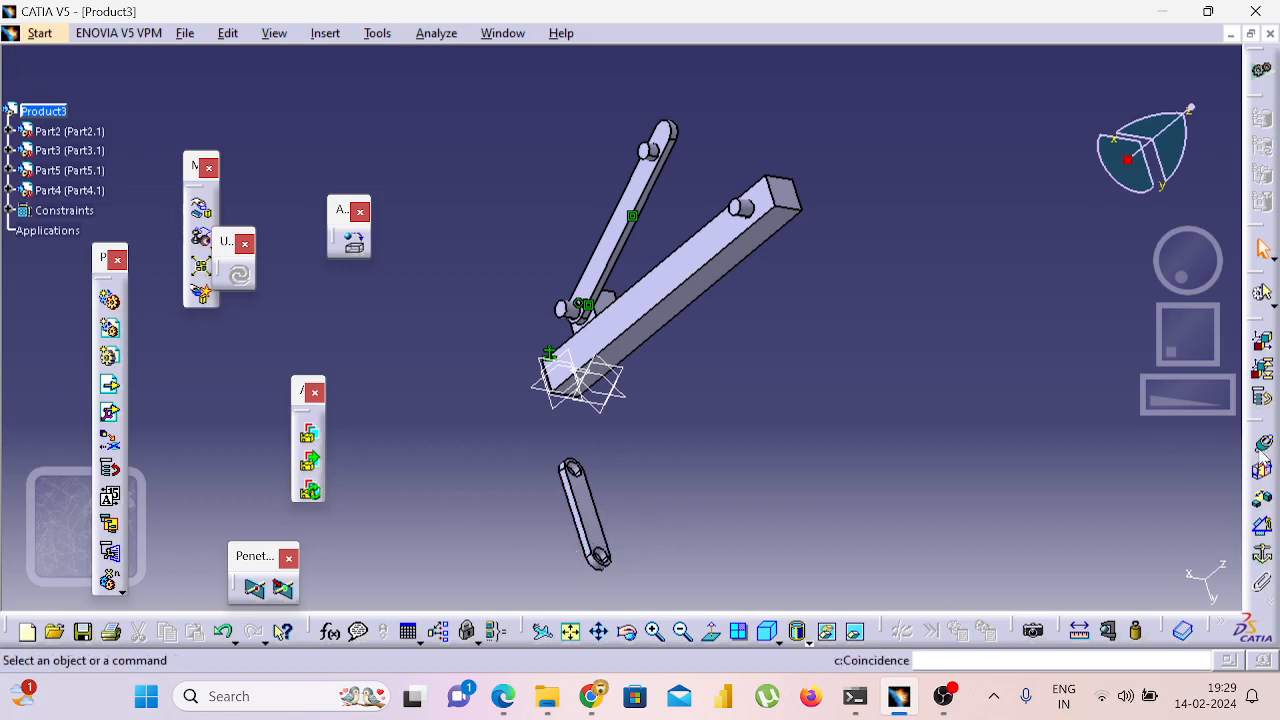
pyautogui.click(1262, 446)
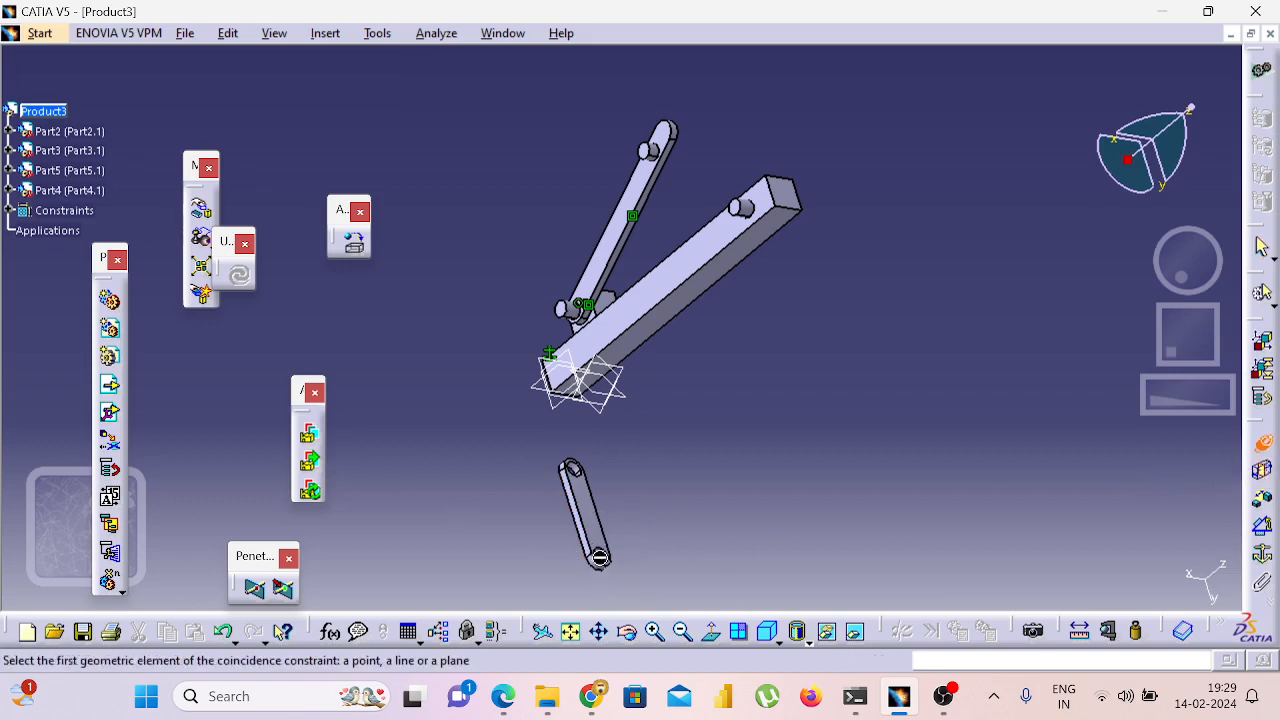
pyautogui.moveTo(688, 561); pyautogui.dragTo(786, 351, button='middle')
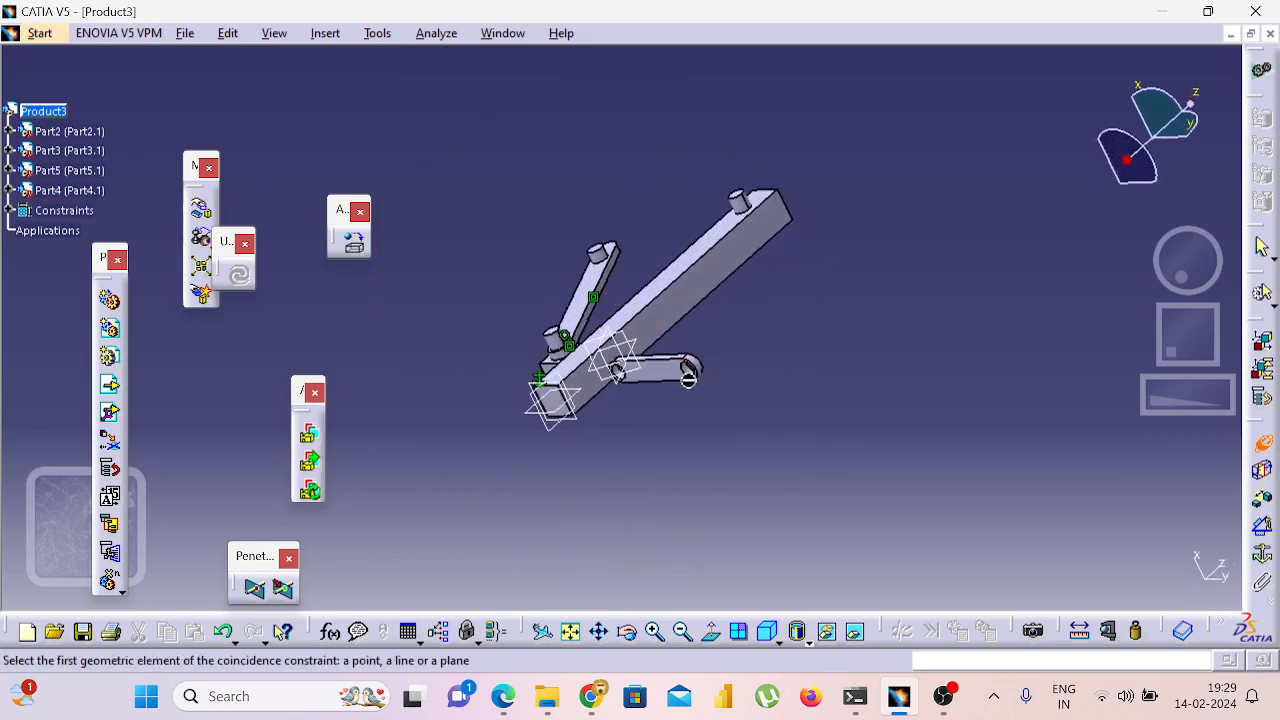
pyautogui.moveTo(723, 363); pyautogui.dragTo(391, 414, button='middle')
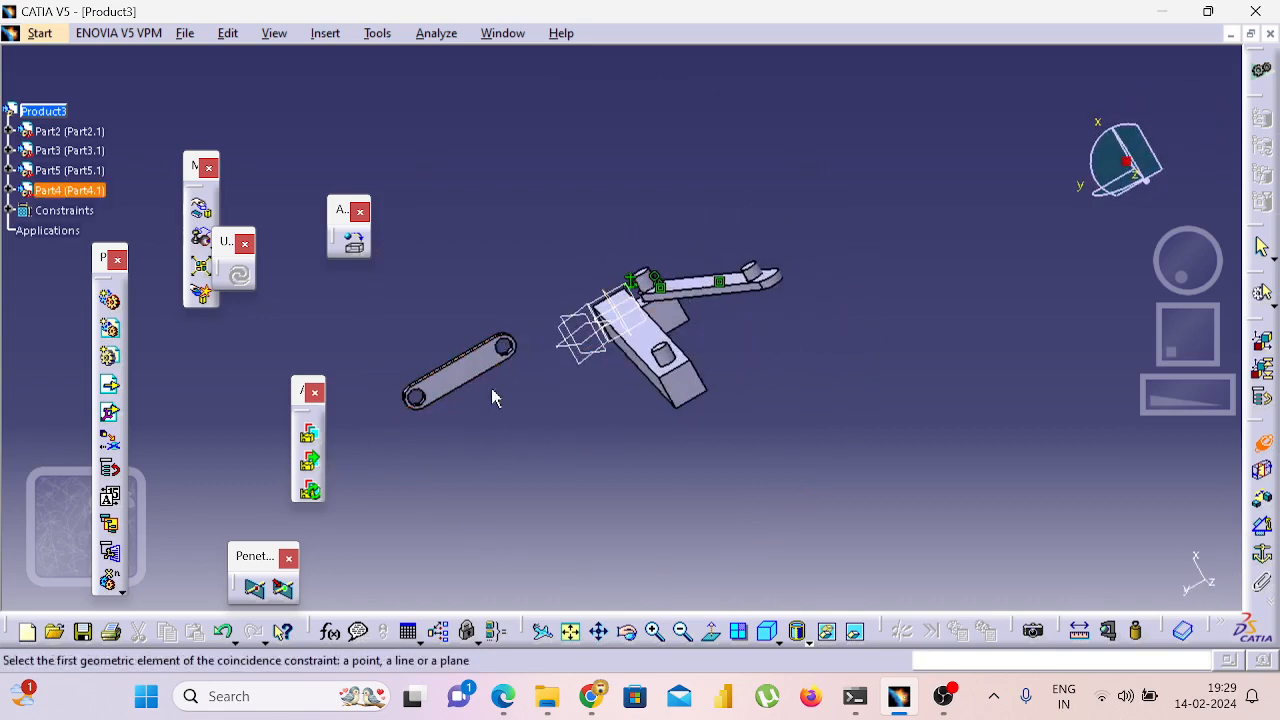
pyautogui.moveTo(491, 394); pyautogui.dragTo(811, 131, button='middle')
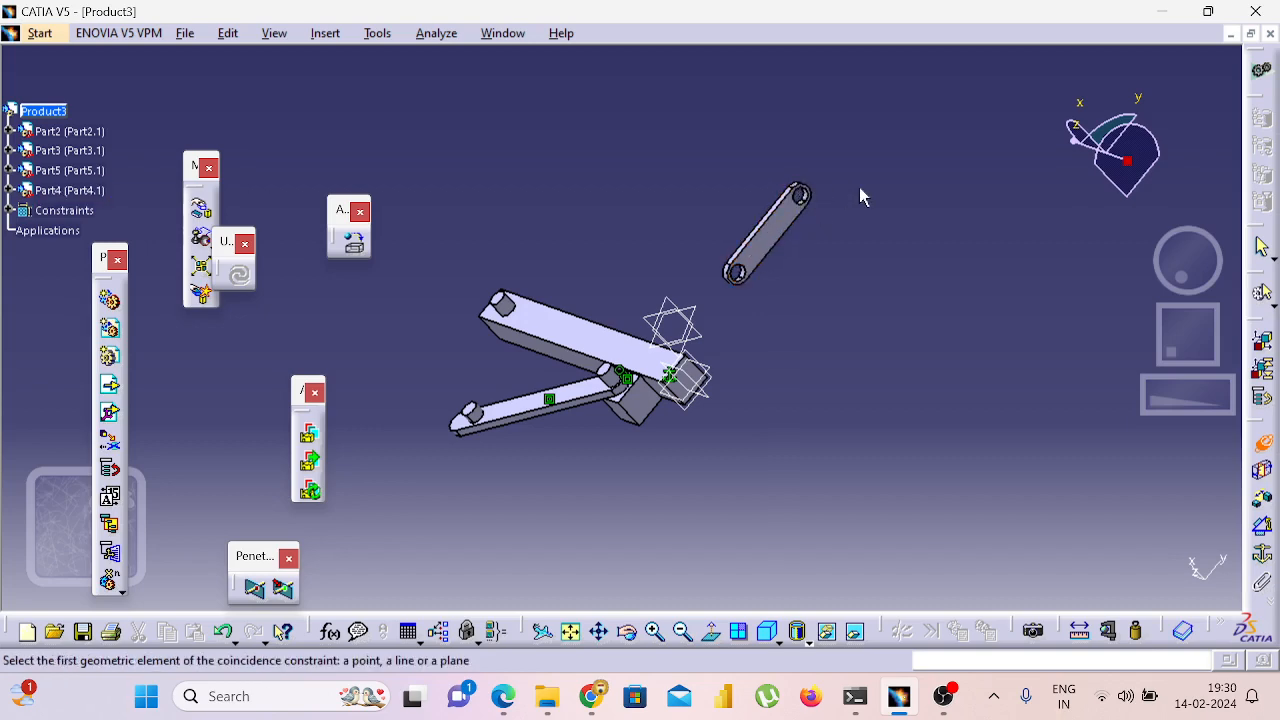
pyautogui.moveTo(860, 190); pyautogui.dragTo(441, 338, button='middle')
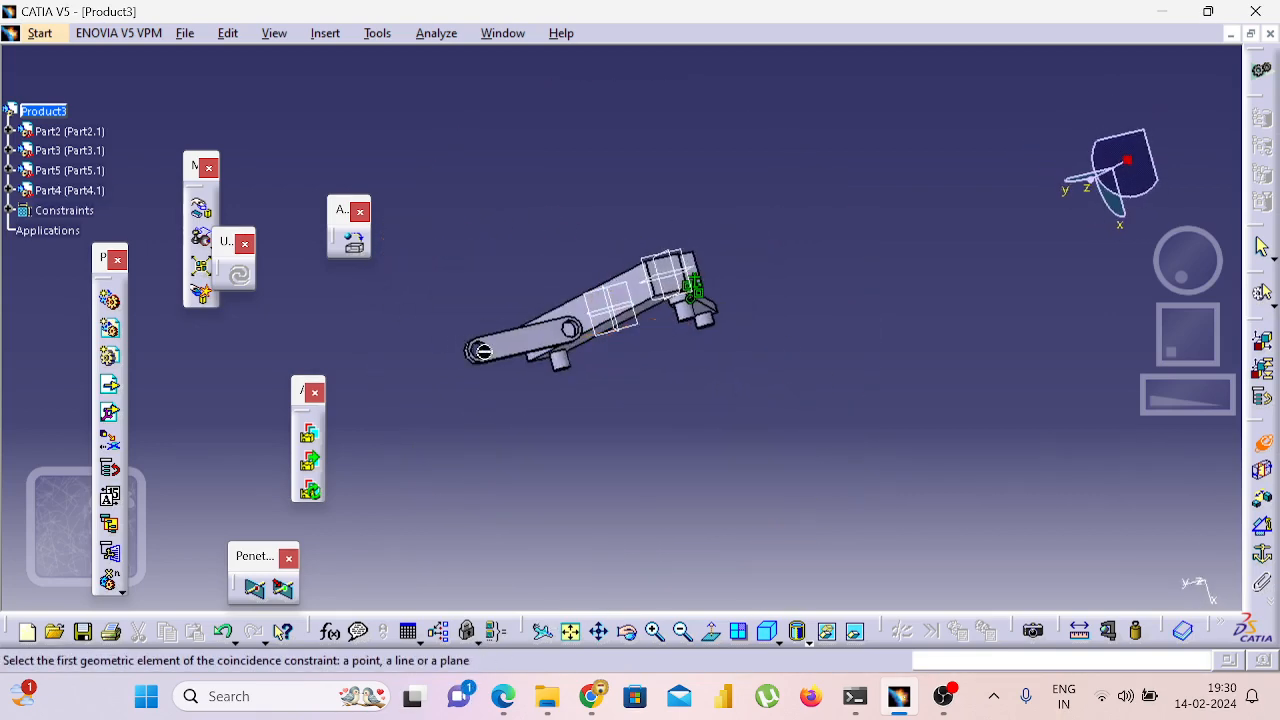
pyautogui.moveTo(528, 383); pyautogui.dragTo(884, 253, button='middle')
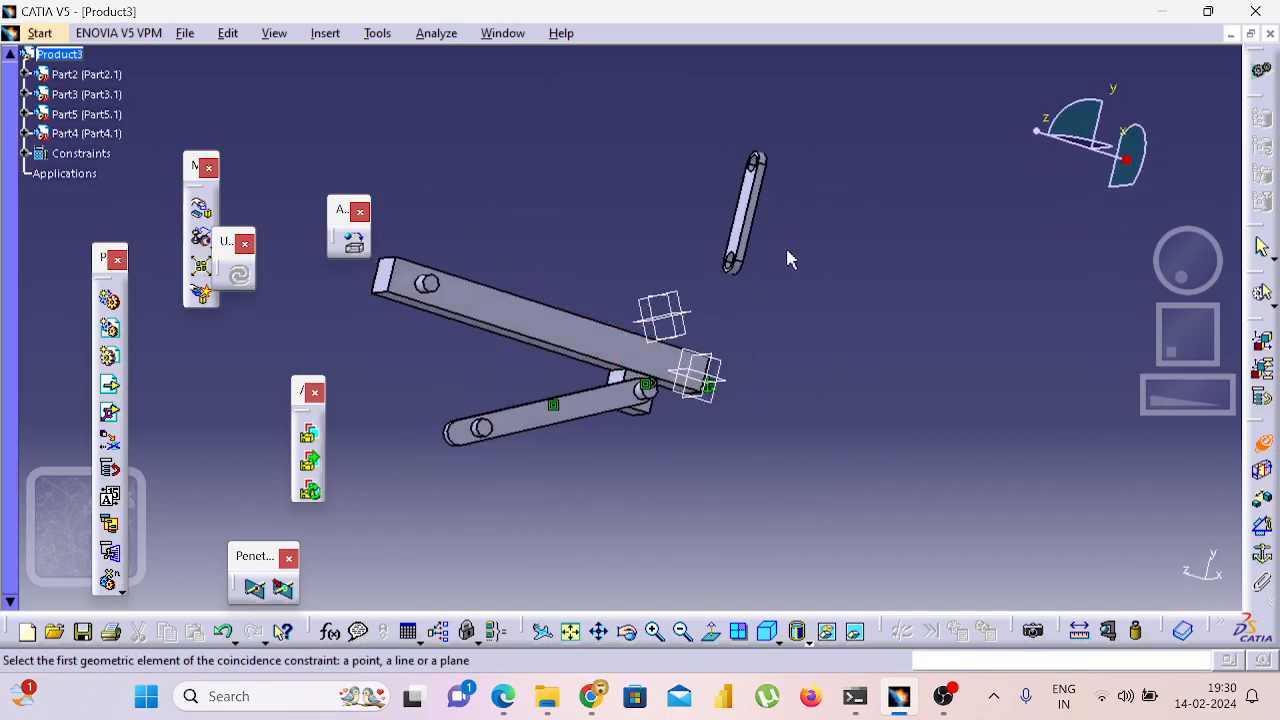
pyautogui.click(738, 191)
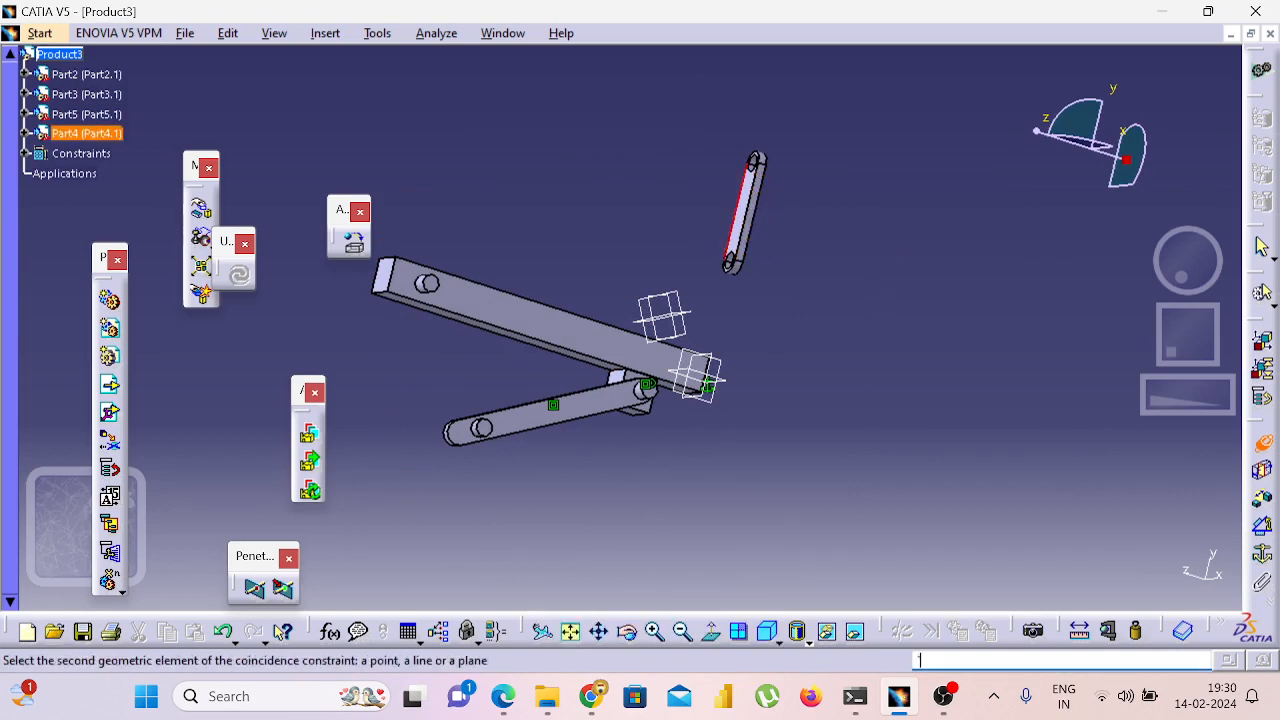
pyautogui.press('Escape')
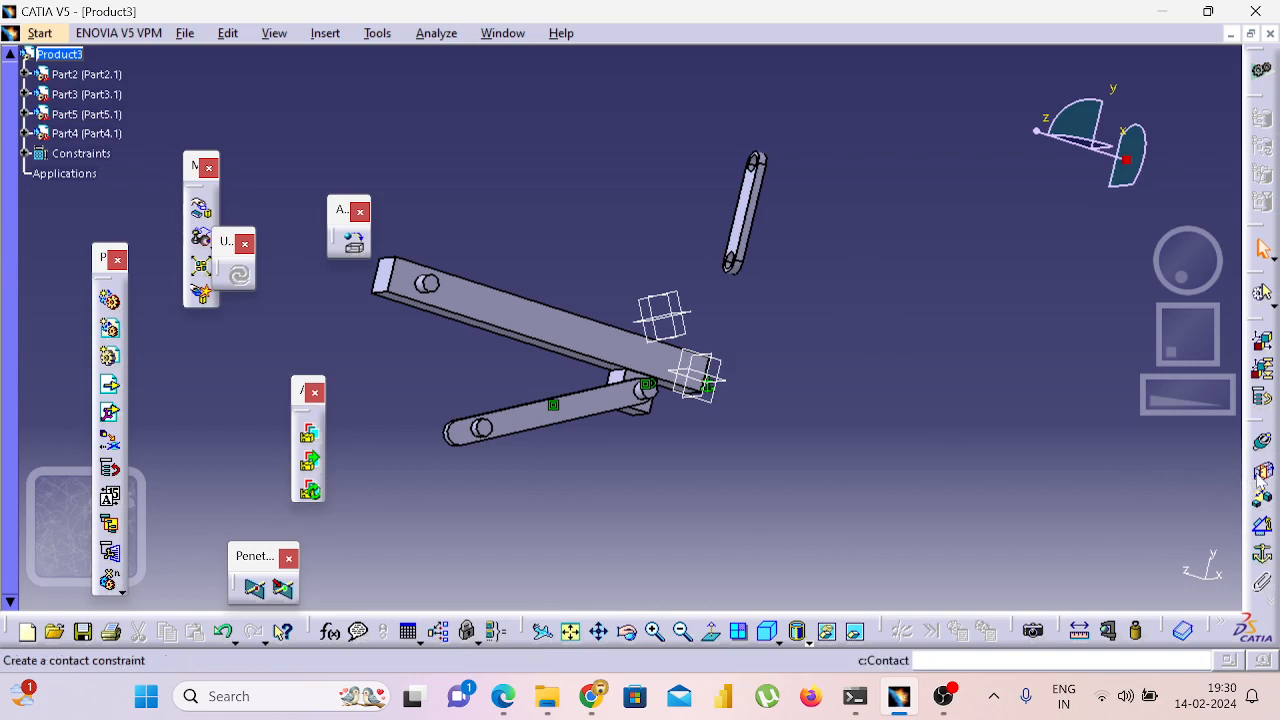
# Add a contact constraint between the crank's flat side face and the base's pin-side face, and update the assembly.
pyautogui.click(1261, 474)
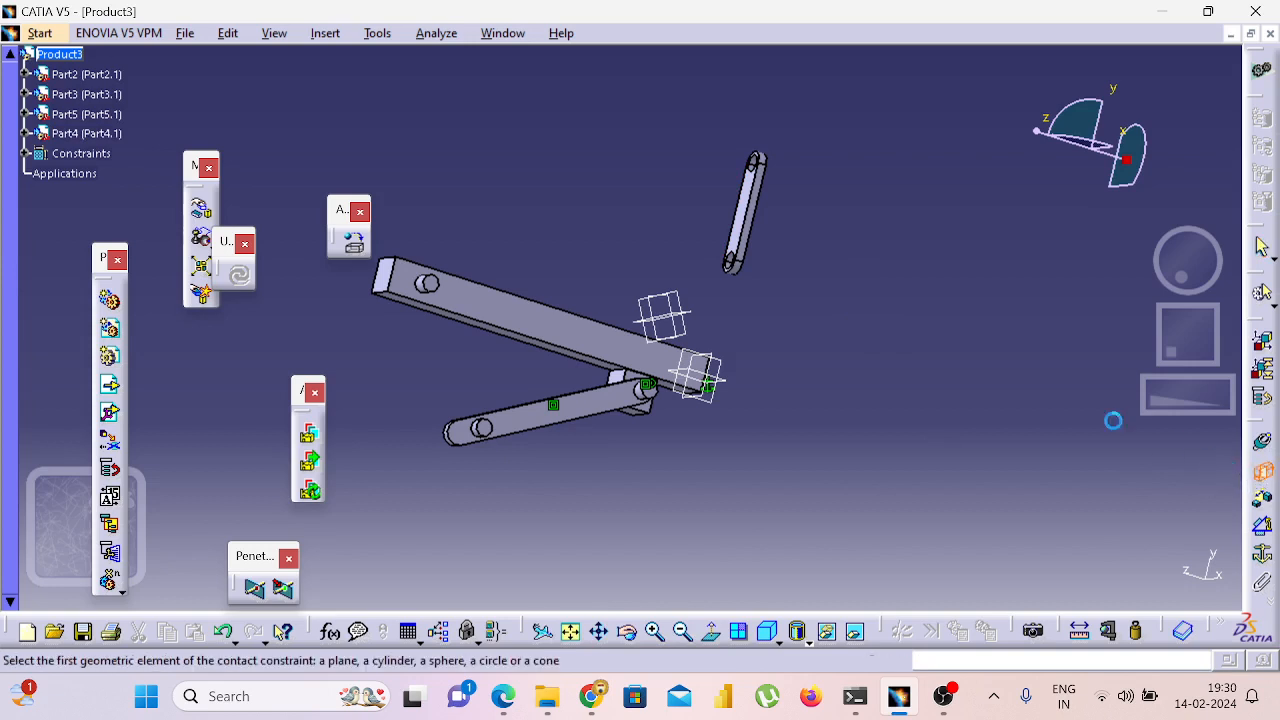
pyautogui.click(746, 184)
pyautogui.click(448, 300)
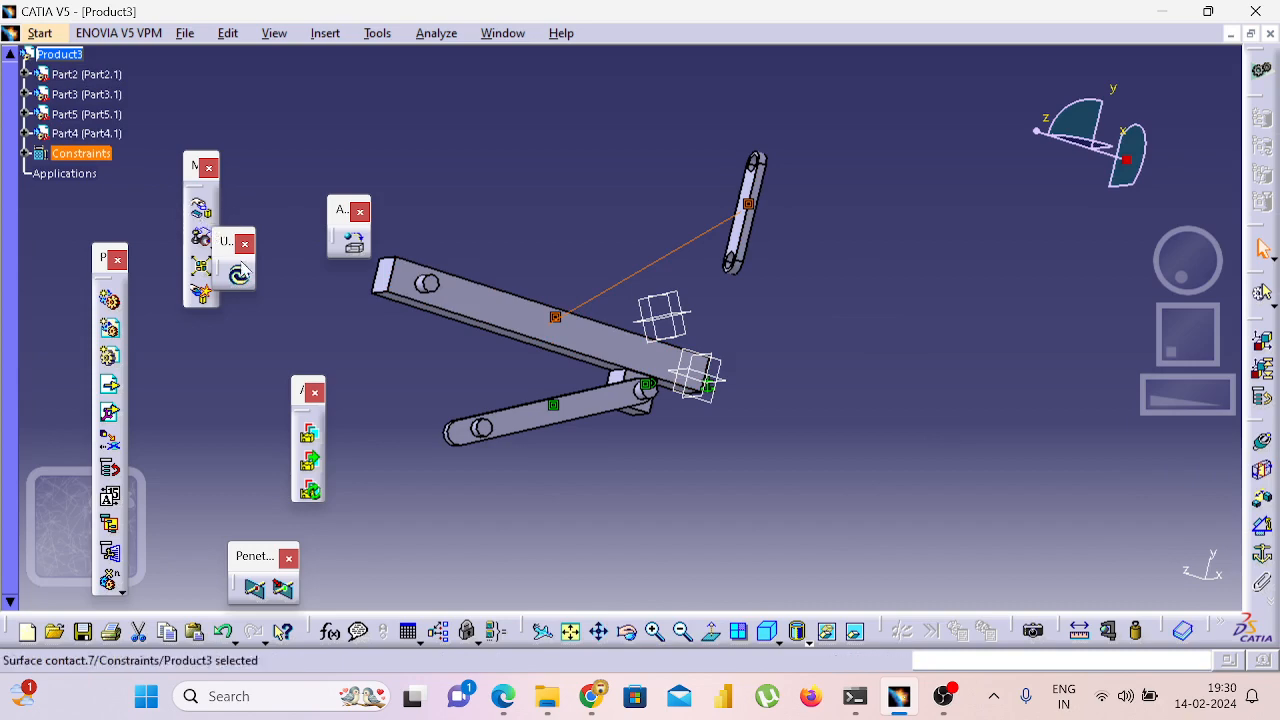
pyautogui.click(239, 276)
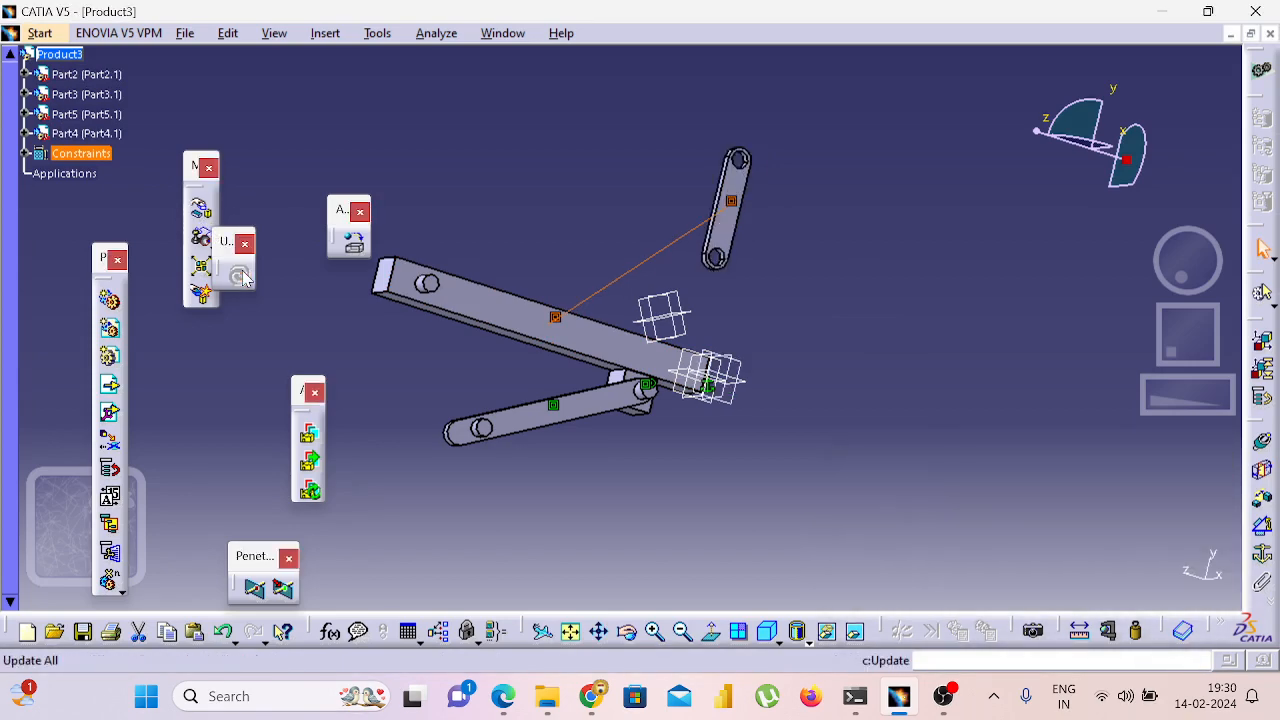
# Add a coincidence constraint between the axis of one crank end hole and the base's pin axis, and update the assembly.
pyautogui.moveTo(980, 343); pyautogui.dragTo(726, 316, button='middle')
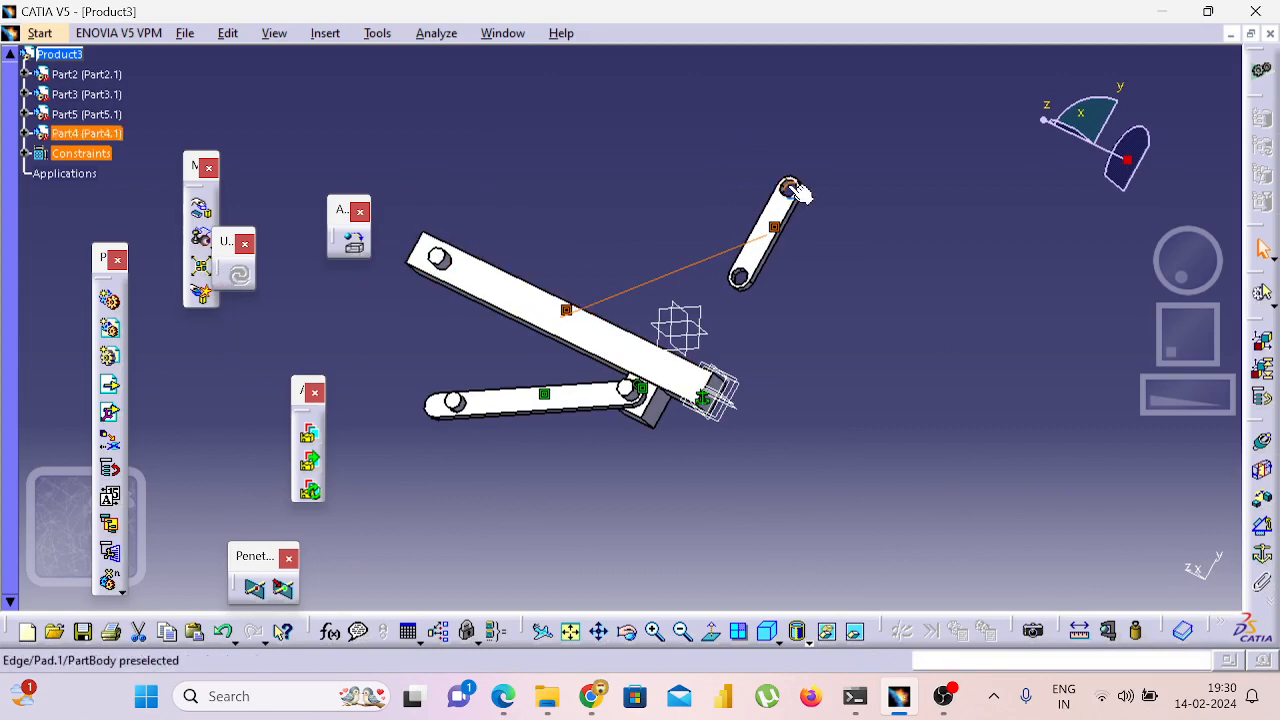
pyautogui.moveTo(812, 226); pyautogui.dragTo(604, 253, button='middle')
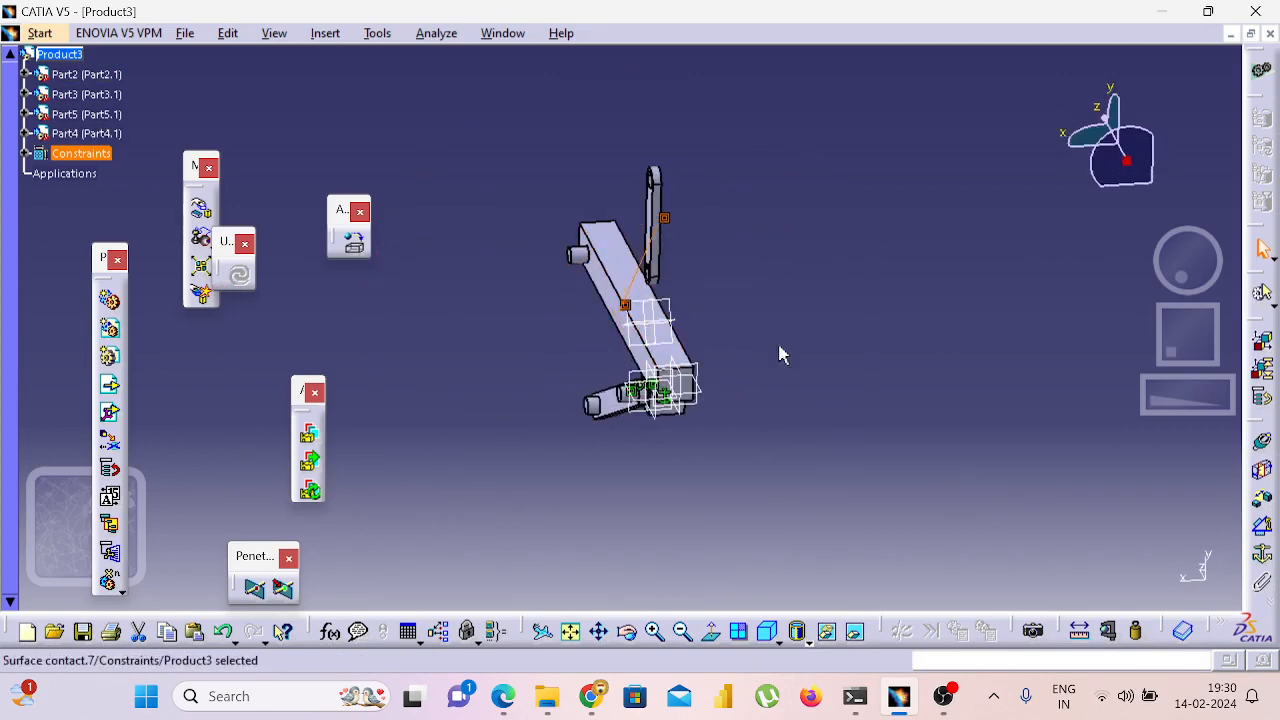
pyautogui.click(1262, 441)
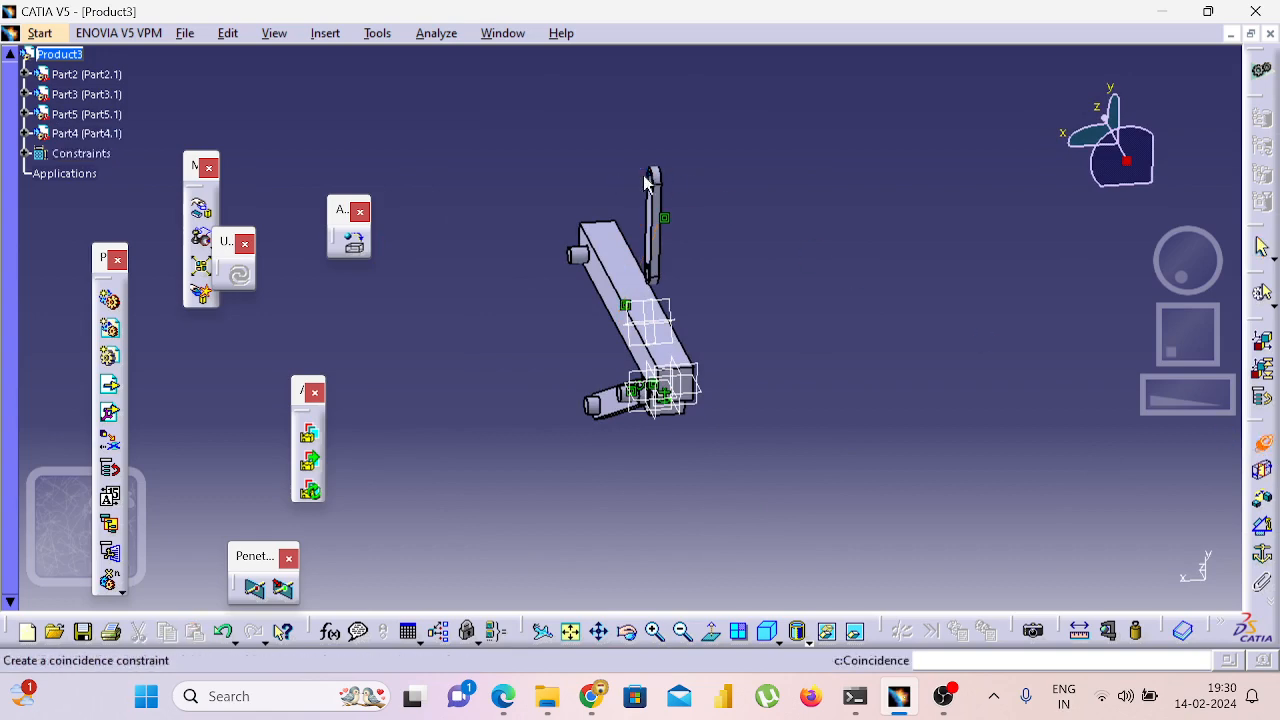
pyautogui.moveTo(666, 190); pyautogui.dragTo(500, 168, button='middle')
pyautogui.moveTo(604, 185); pyautogui.dragTo(686, 632, button='middle')
pyautogui.click(655, 632)
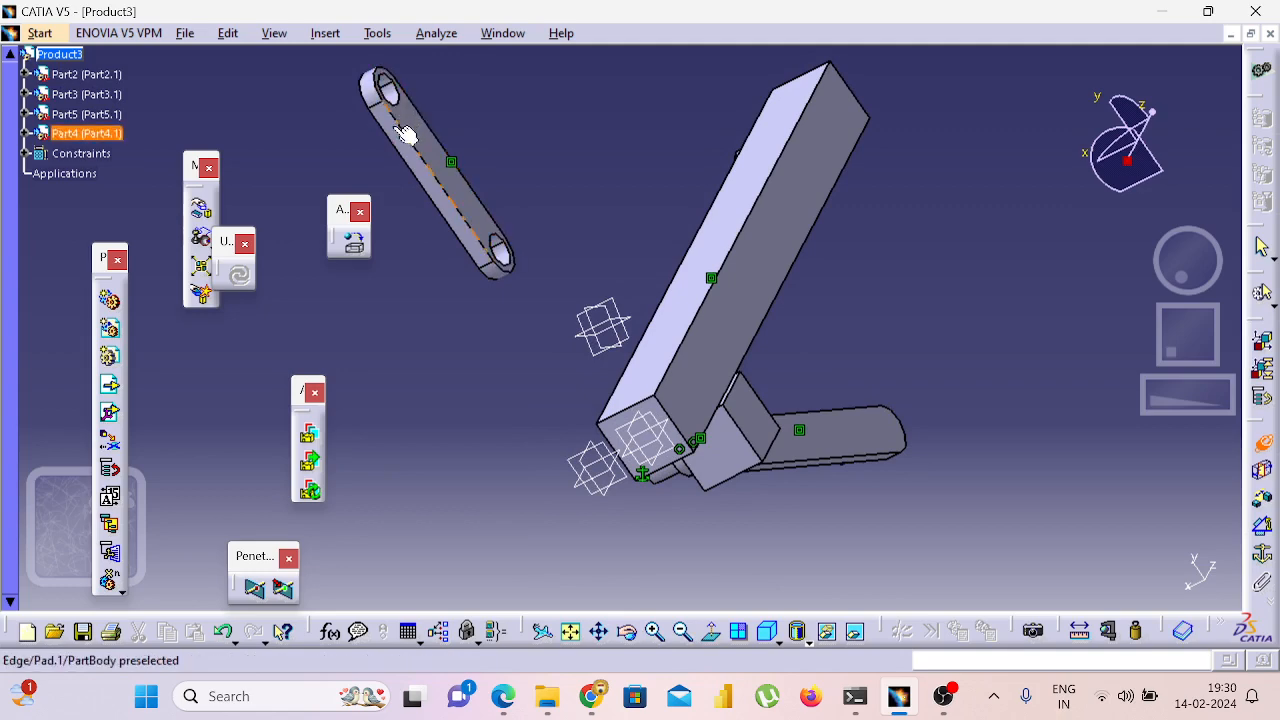
pyautogui.click(378, 97)
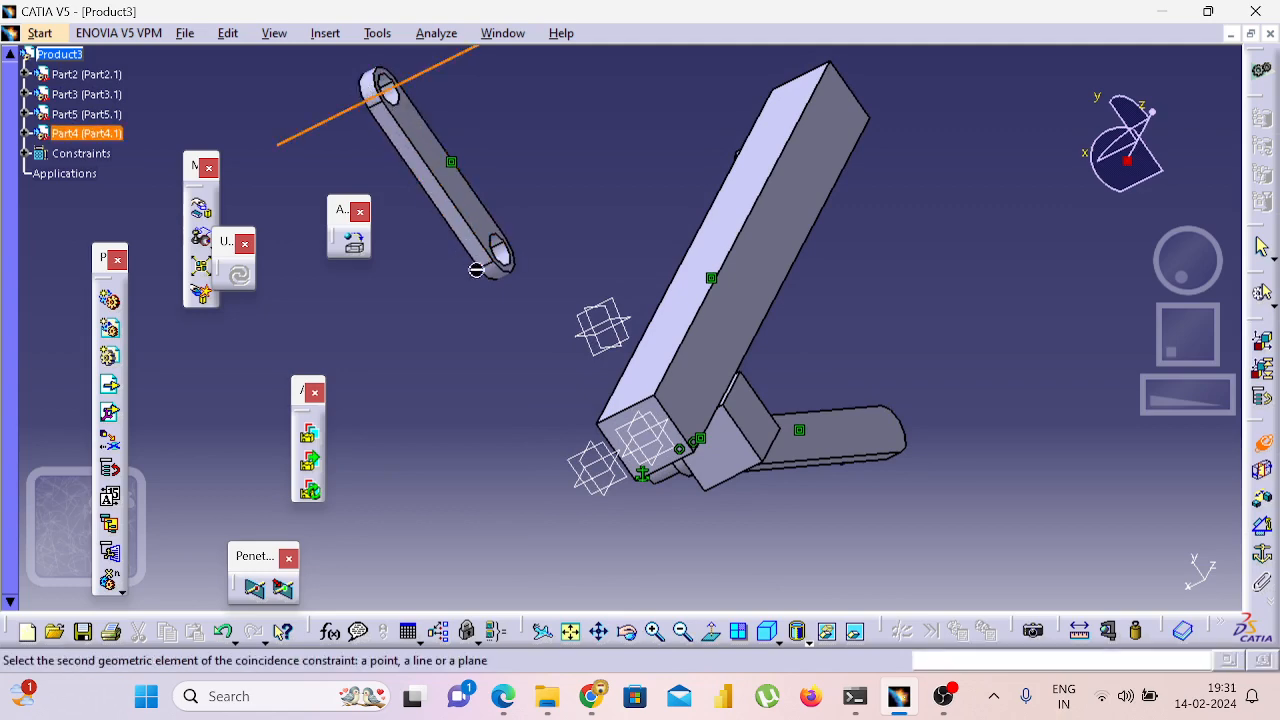
pyautogui.moveTo(476, 270); pyautogui.dragTo(797, 229, button='middle')
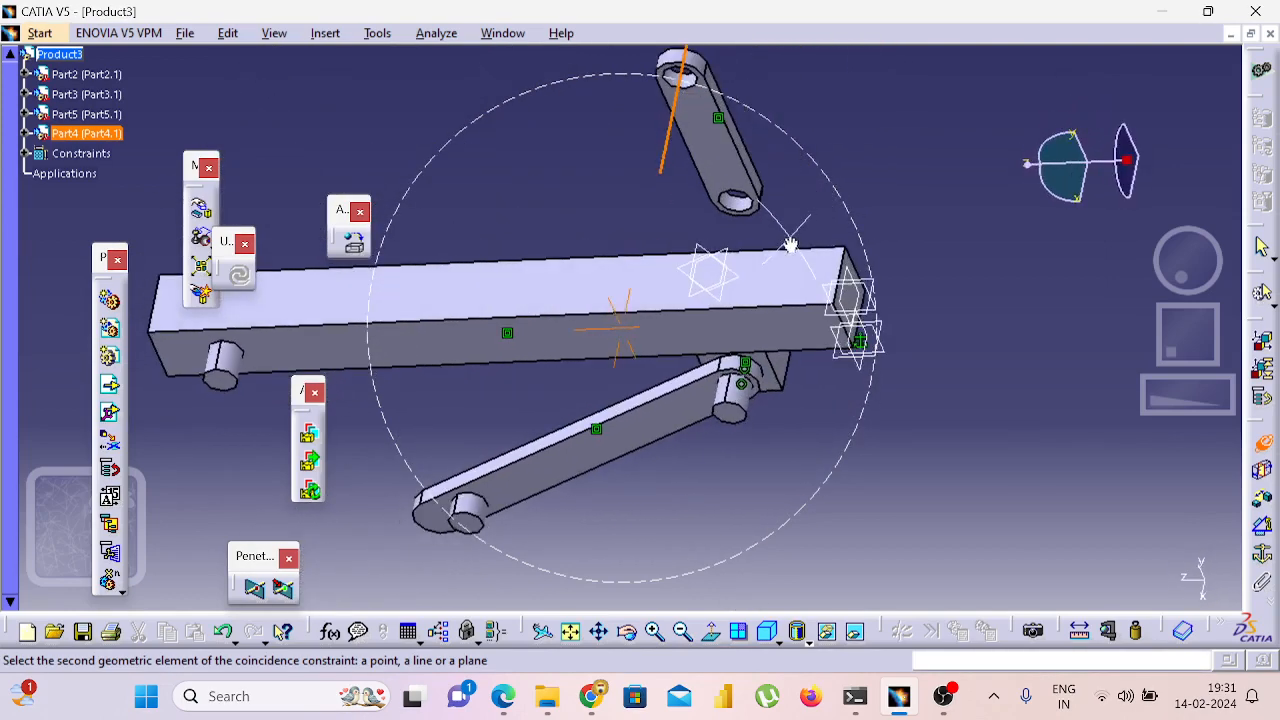
pyautogui.click(229, 357)
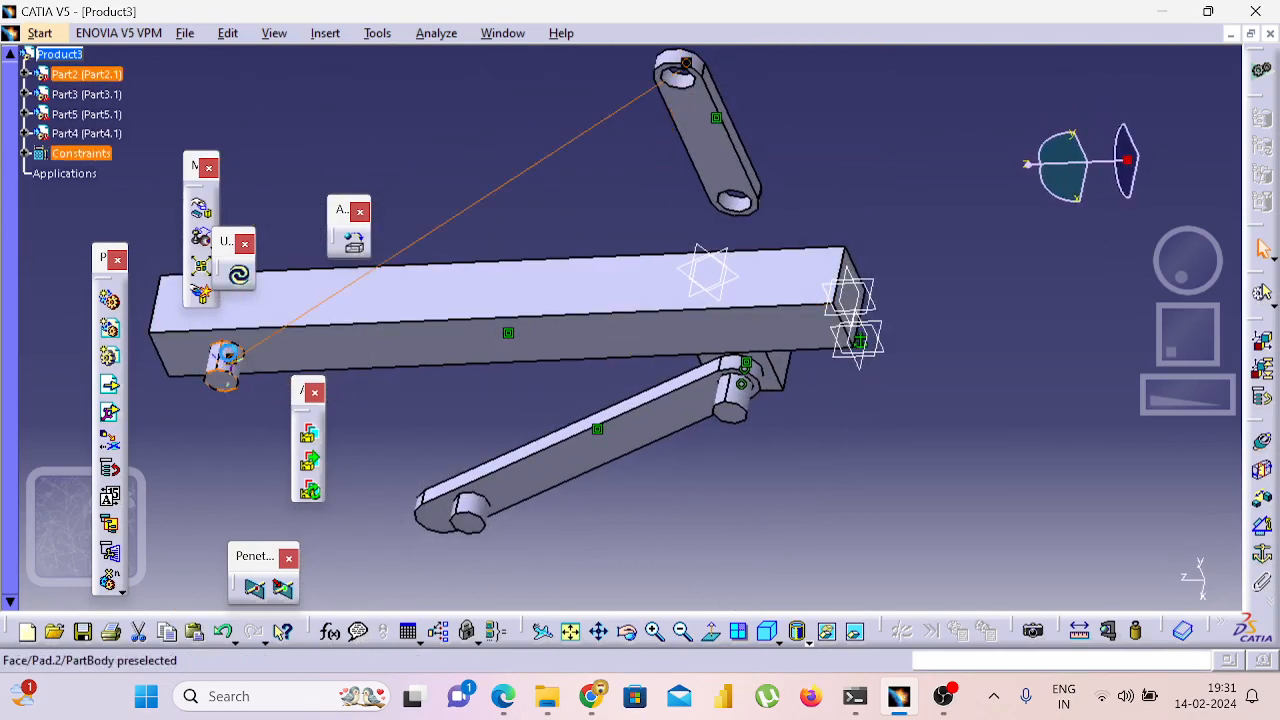
pyautogui.click(242, 275)
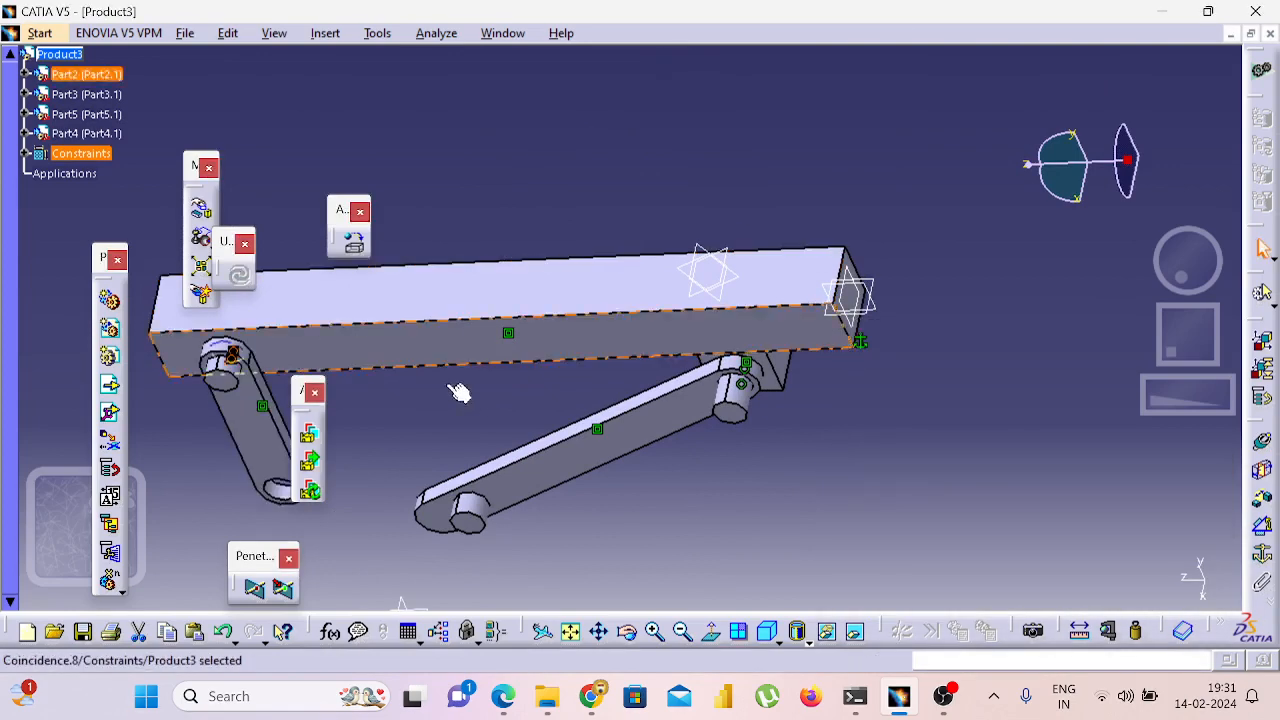
# Make the crank's free end hole coincident with the pin axis at the link's free end, and update the assembly.
pyautogui.moveTo(667, 494); pyautogui.dragTo(705, 360, button='middle')
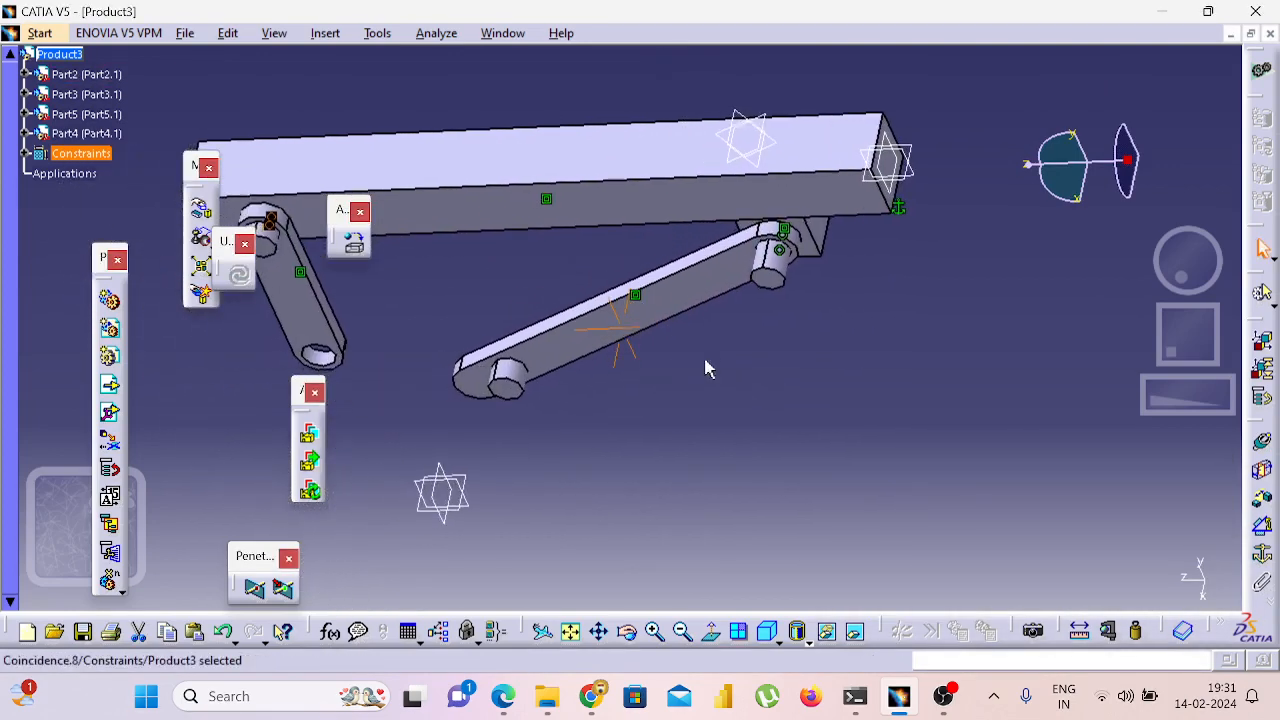
pyautogui.moveTo(752, 509); pyautogui.dragTo(554, 410, button='middle')
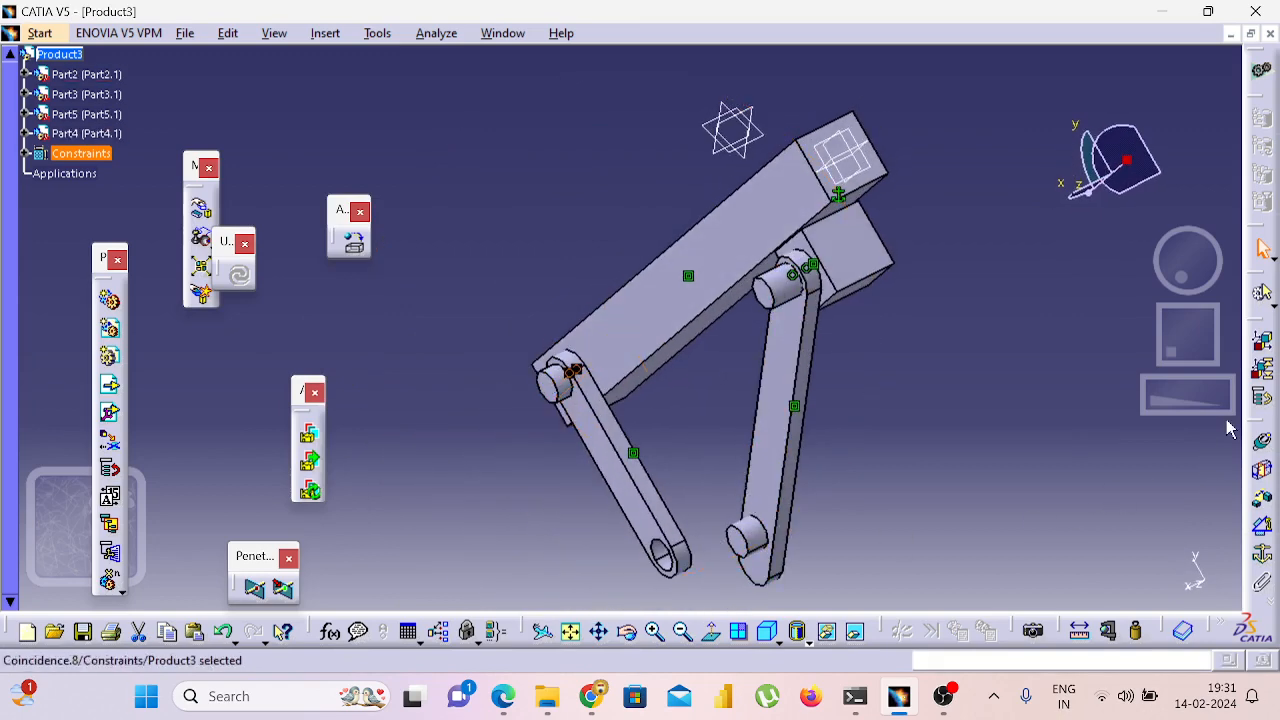
pyautogui.click(1260, 443)
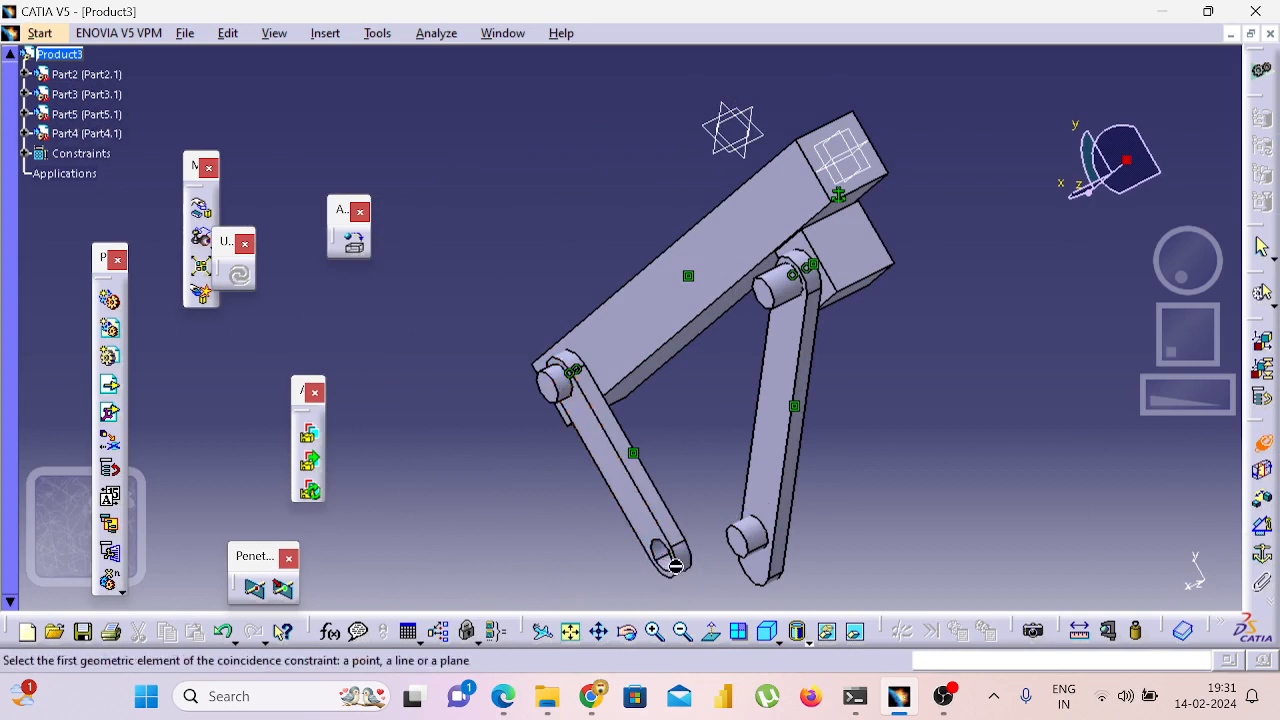
pyautogui.click(664, 562)
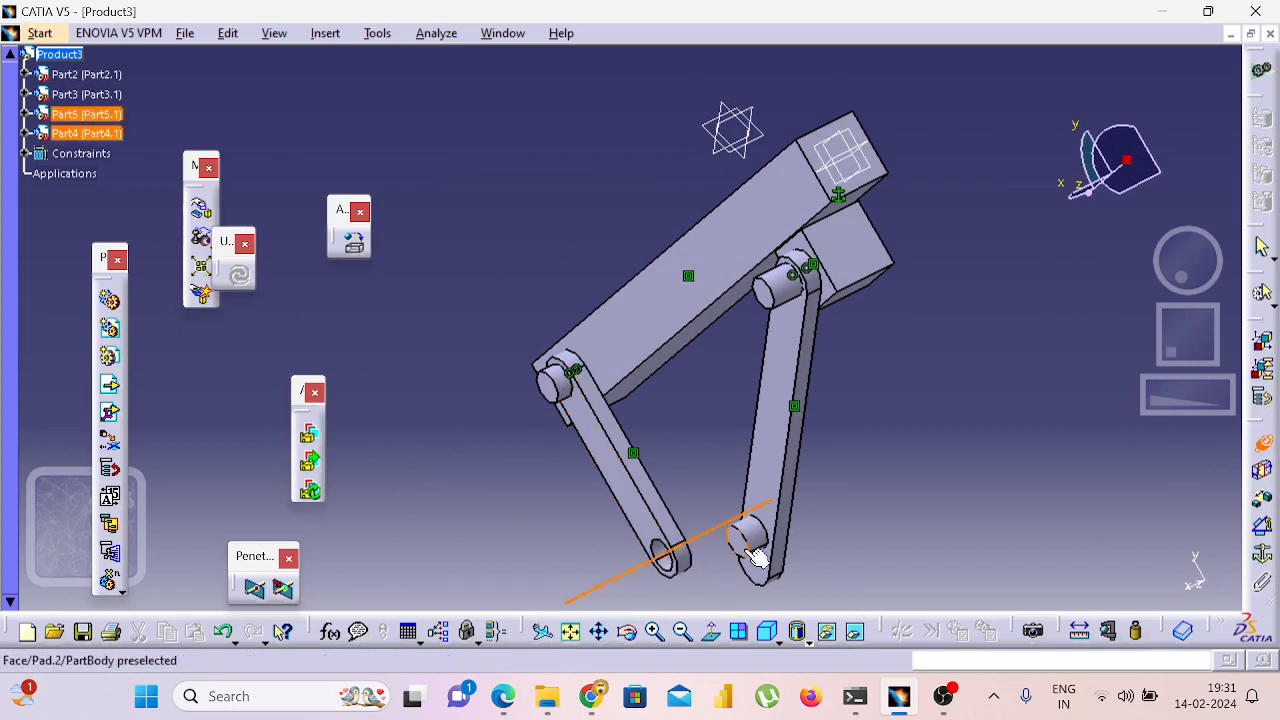
pyautogui.middleClick(857, 541)
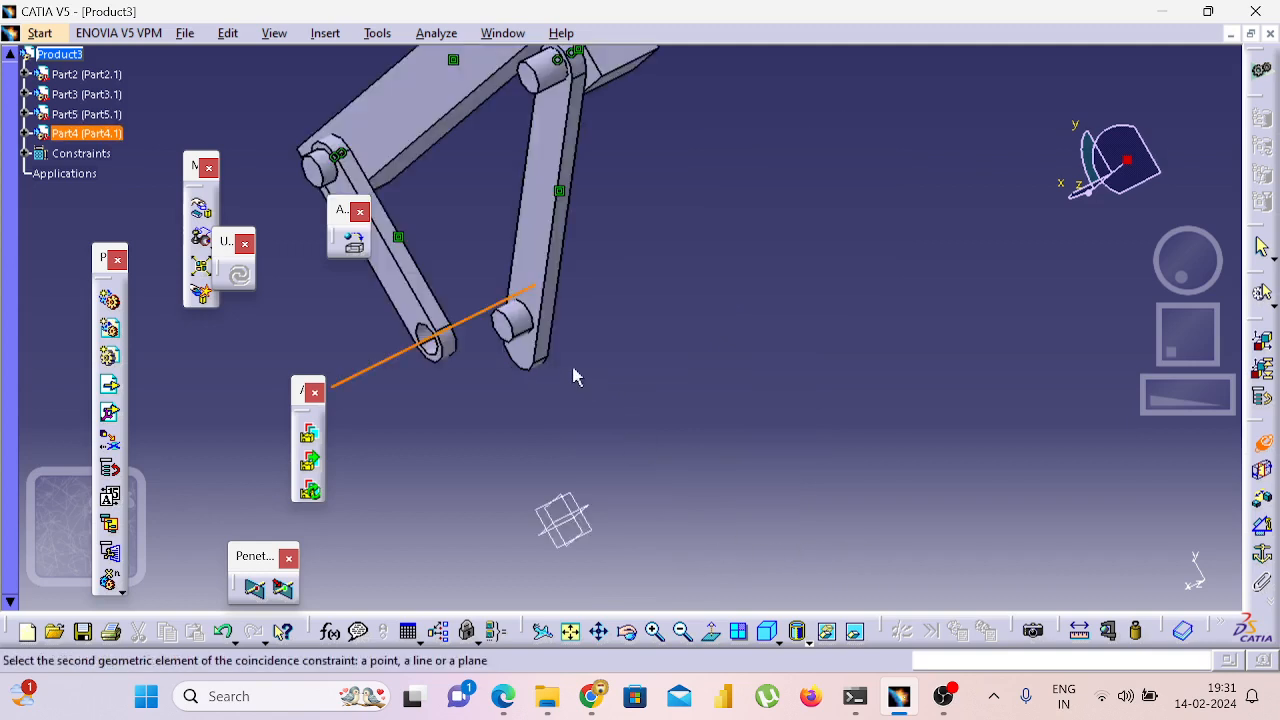
pyautogui.click(518, 320)
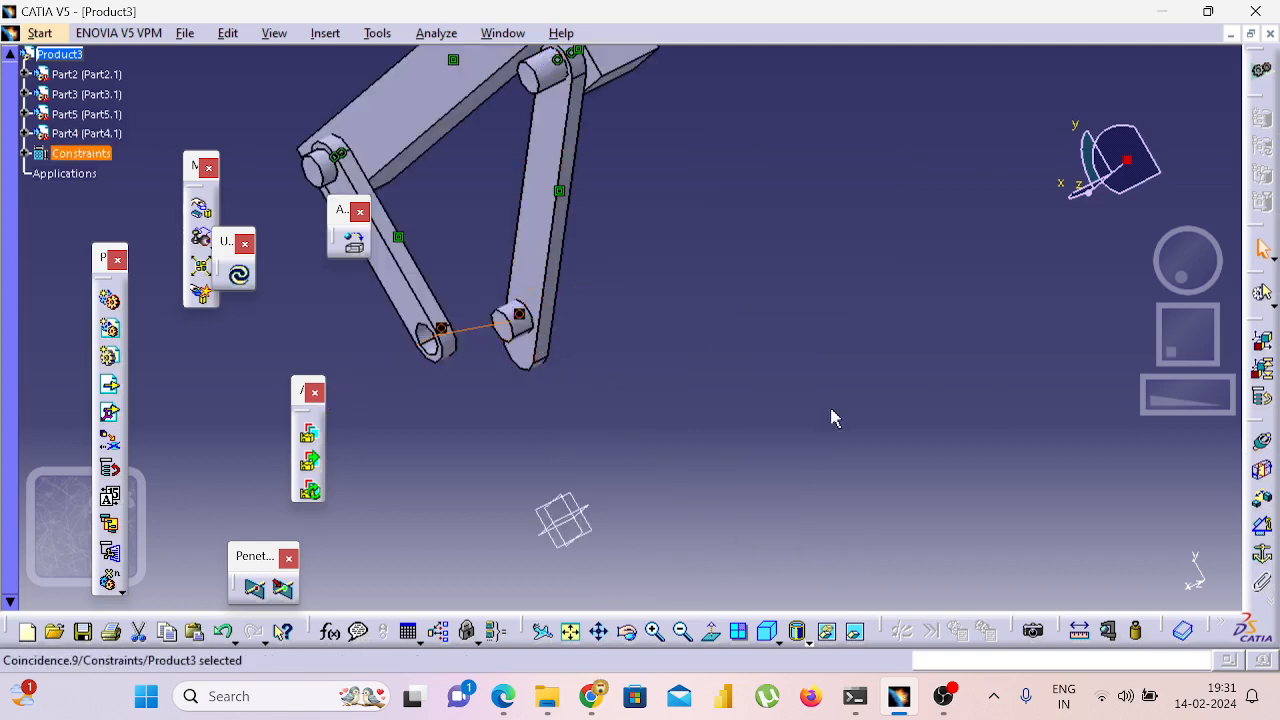
pyautogui.click(239, 276)
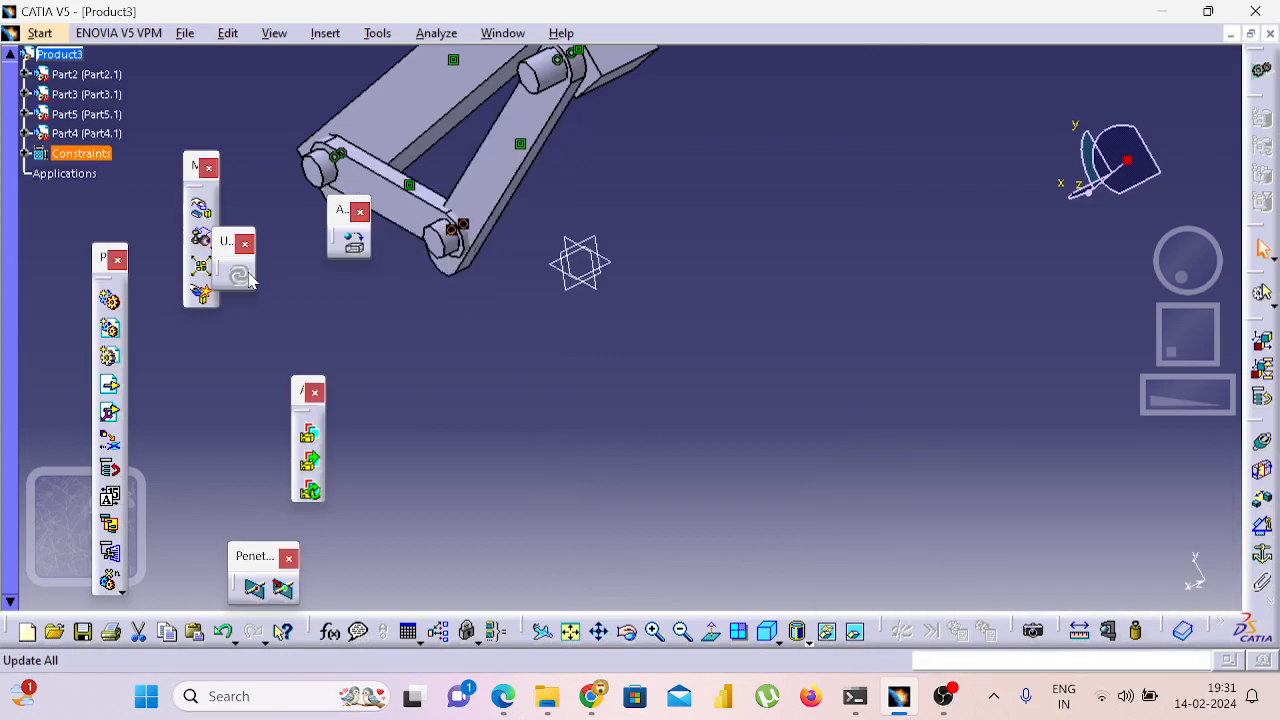
# Display the assembly in isometric view, fit it all in the window, and examine the closed linkage from another angle.
pyautogui.moveTo(337, 335); pyautogui.dragTo(628, 346, button='middle')
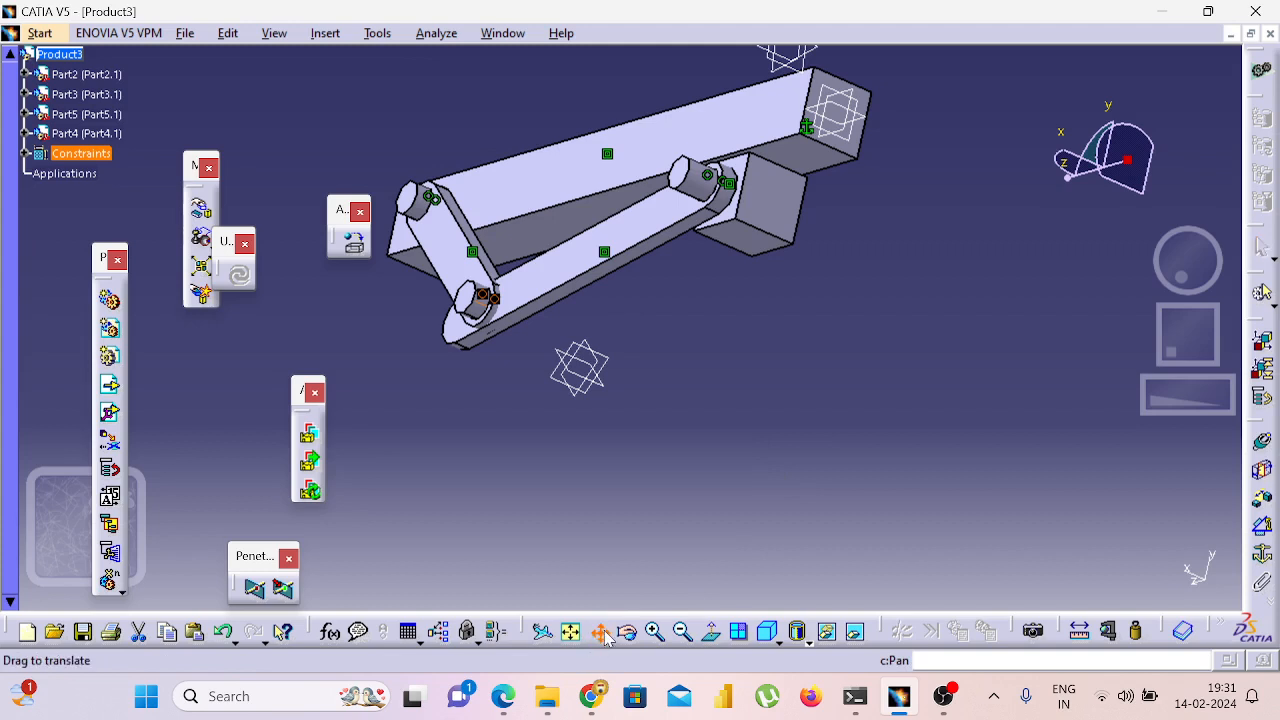
pyautogui.click(778, 641)
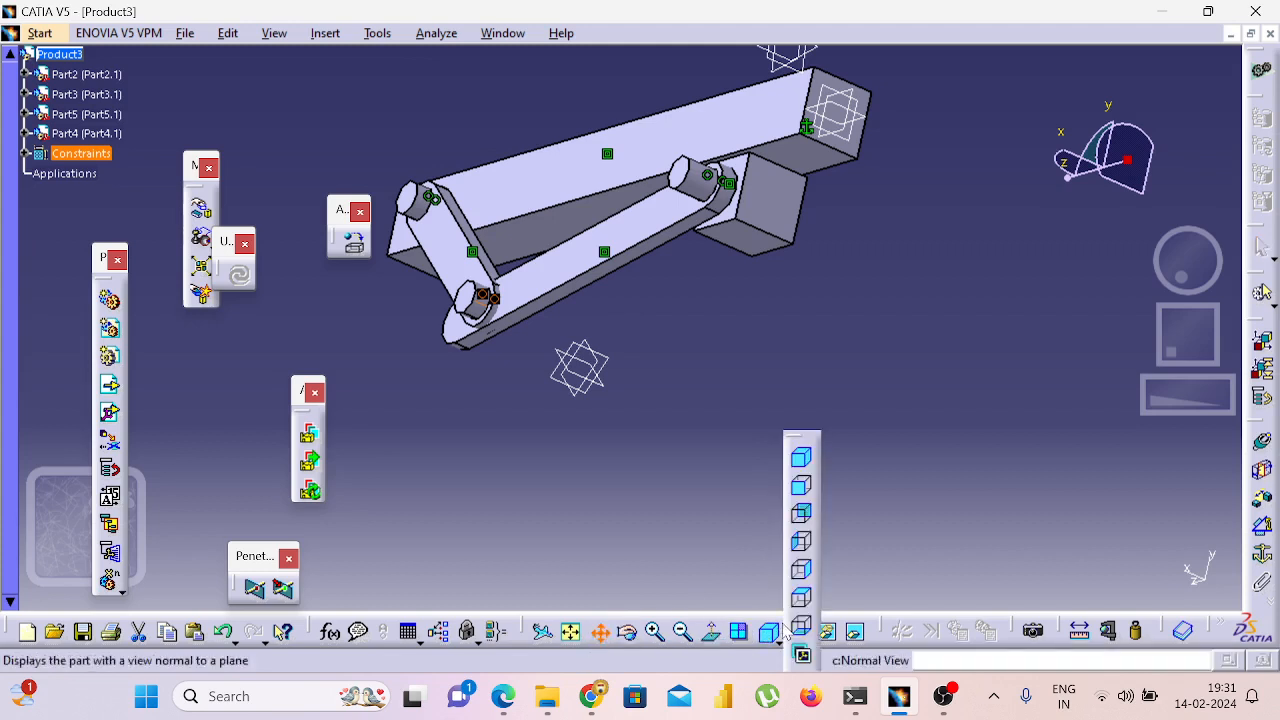
pyautogui.click(805, 458)
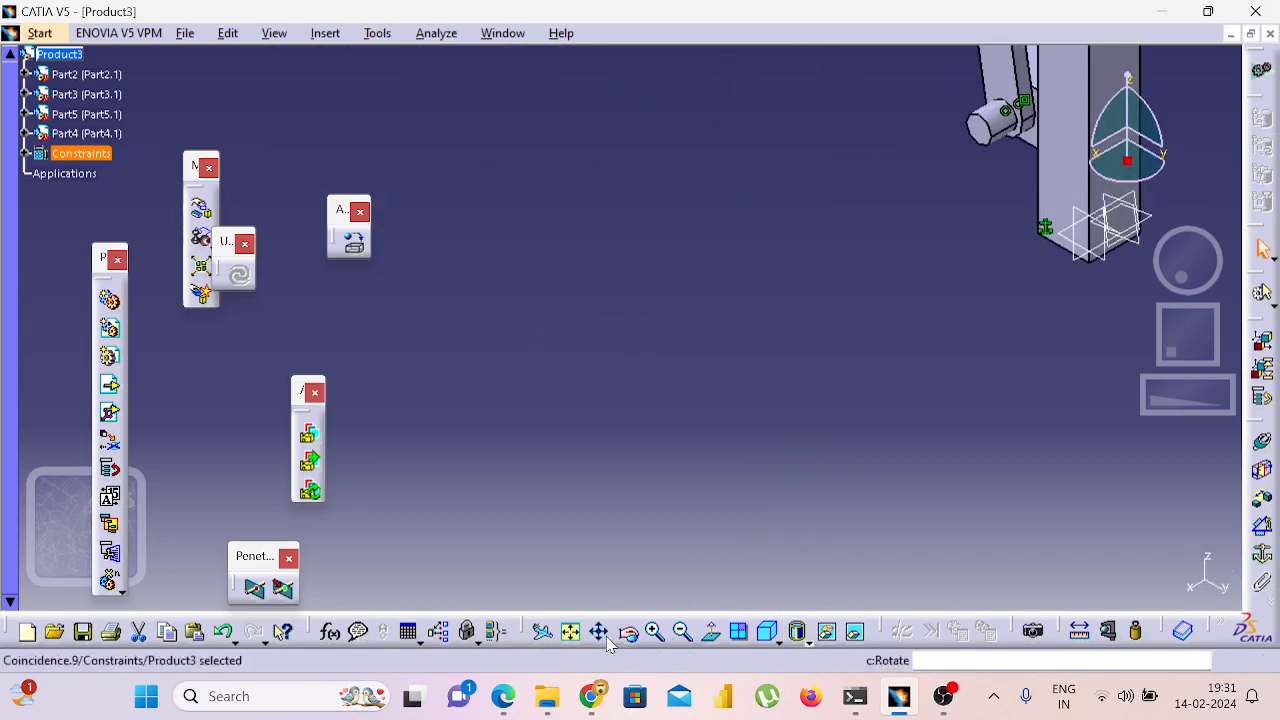
pyautogui.click(573, 637)
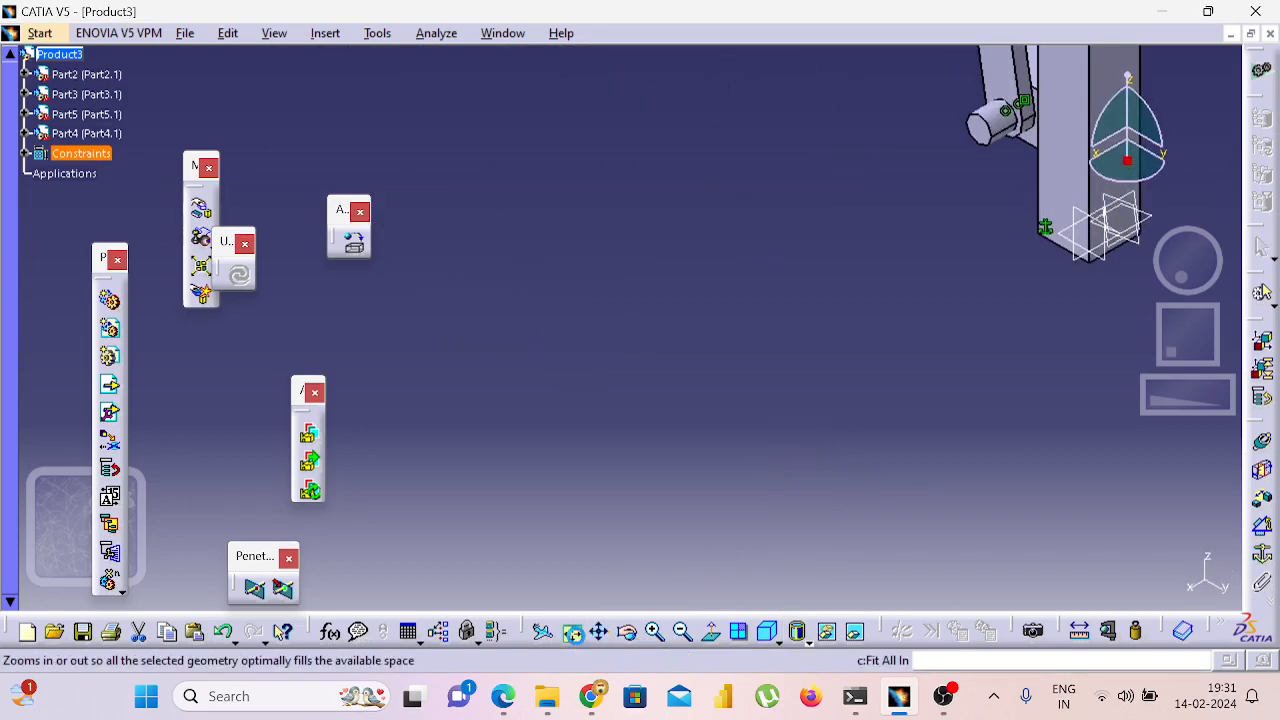
pyautogui.moveTo(831, 449); pyautogui.dragTo(891, 571, button='middle')
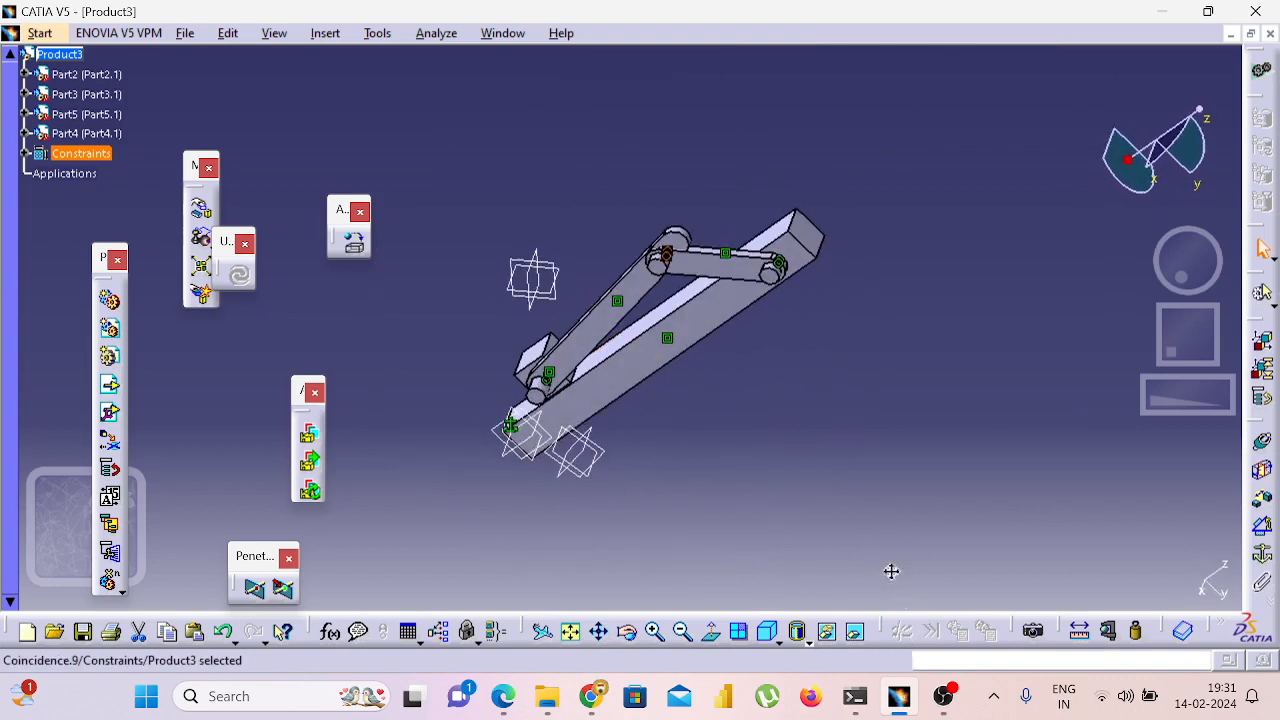
pyautogui.click(865, 515)
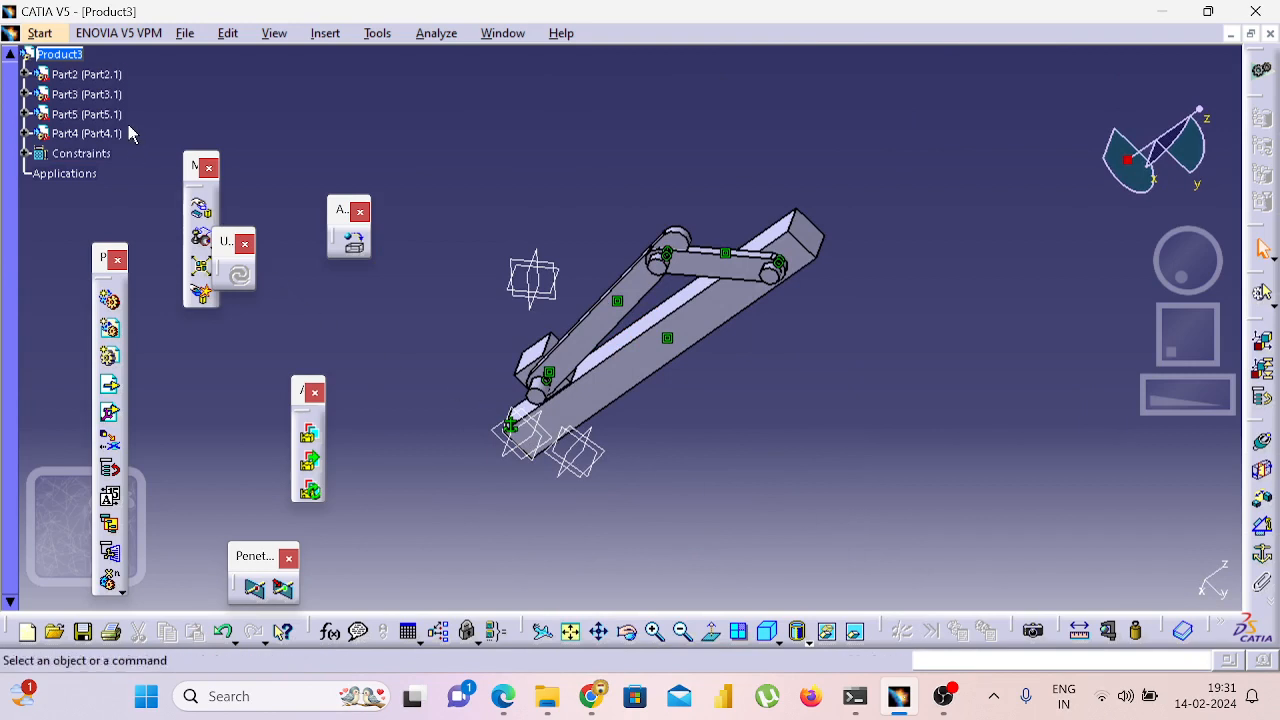
# Apply a fix constraint to the base, block, connecting link and crank together.
pyautogui.click(80, 80)
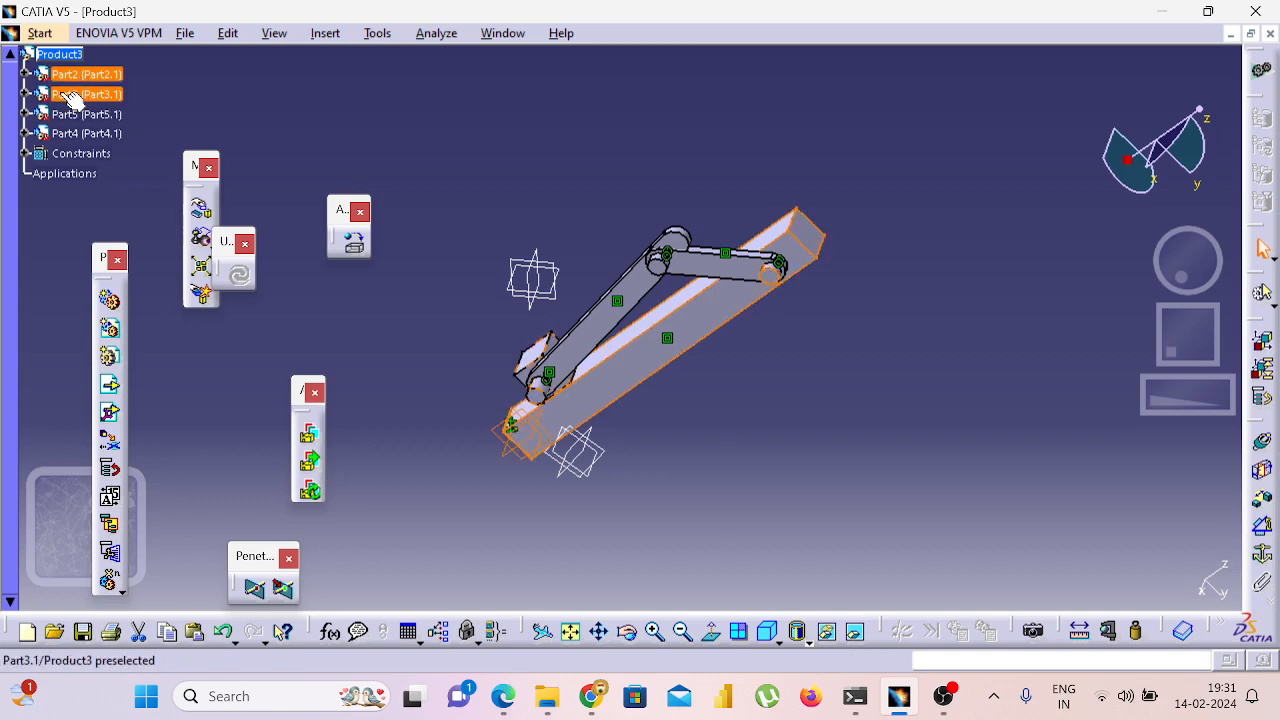
pyautogui.keyDown('ctrl'); pyautogui.click(72, 94); pyautogui.keyUp('ctrl')
pyautogui.keyDown('ctrl'); pyautogui.click(80, 114); pyautogui.keyUp('ctrl')
pyautogui.keyDown('ctrl'); pyautogui.click(84, 133); pyautogui.keyUp('ctrl')
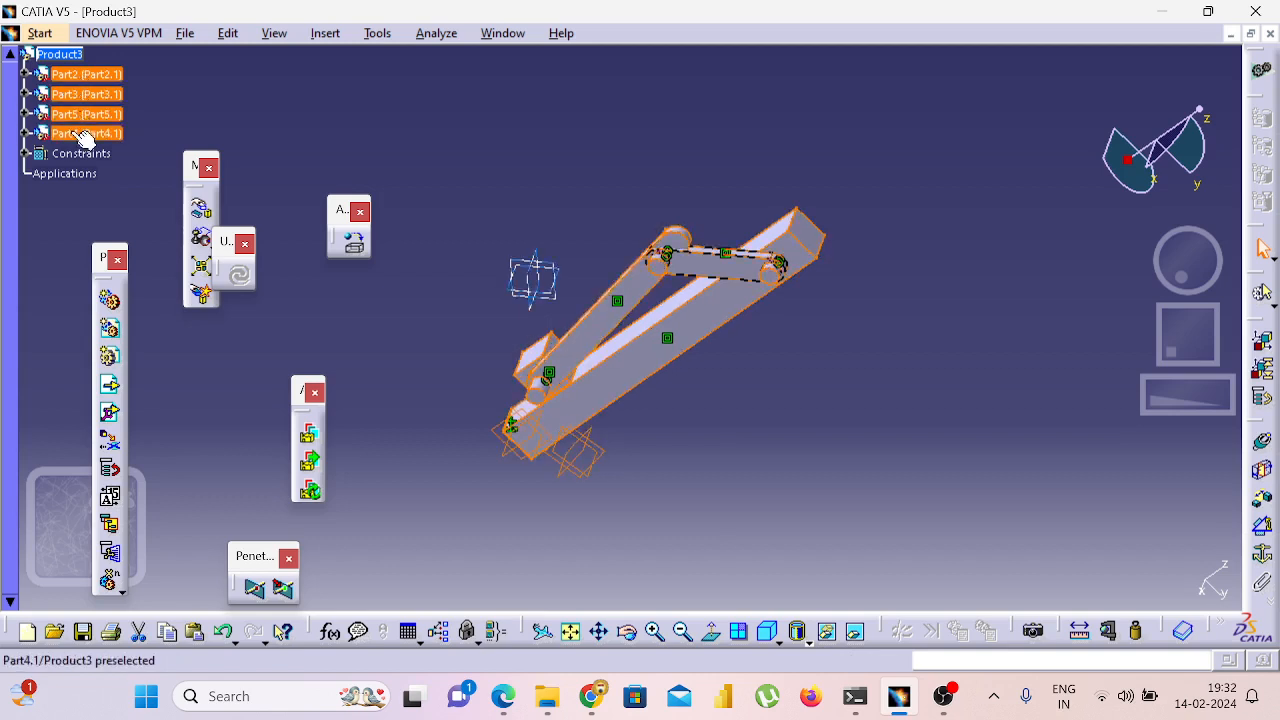
pyautogui.click(1265, 563)
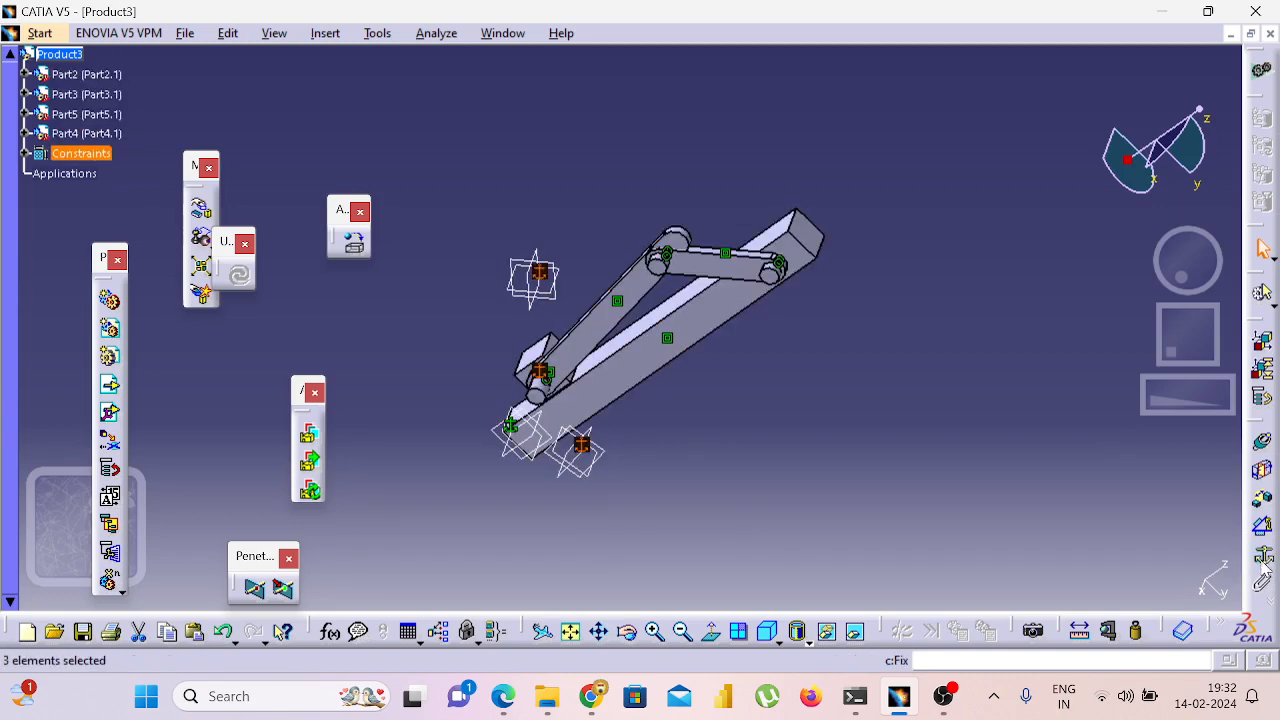
# Hide the crank's reference planes and its fix constraint symbol beside the mechanism.
pyautogui.moveTo(1066, 486); pyautogui.dragTo(889, 442, button='middle')
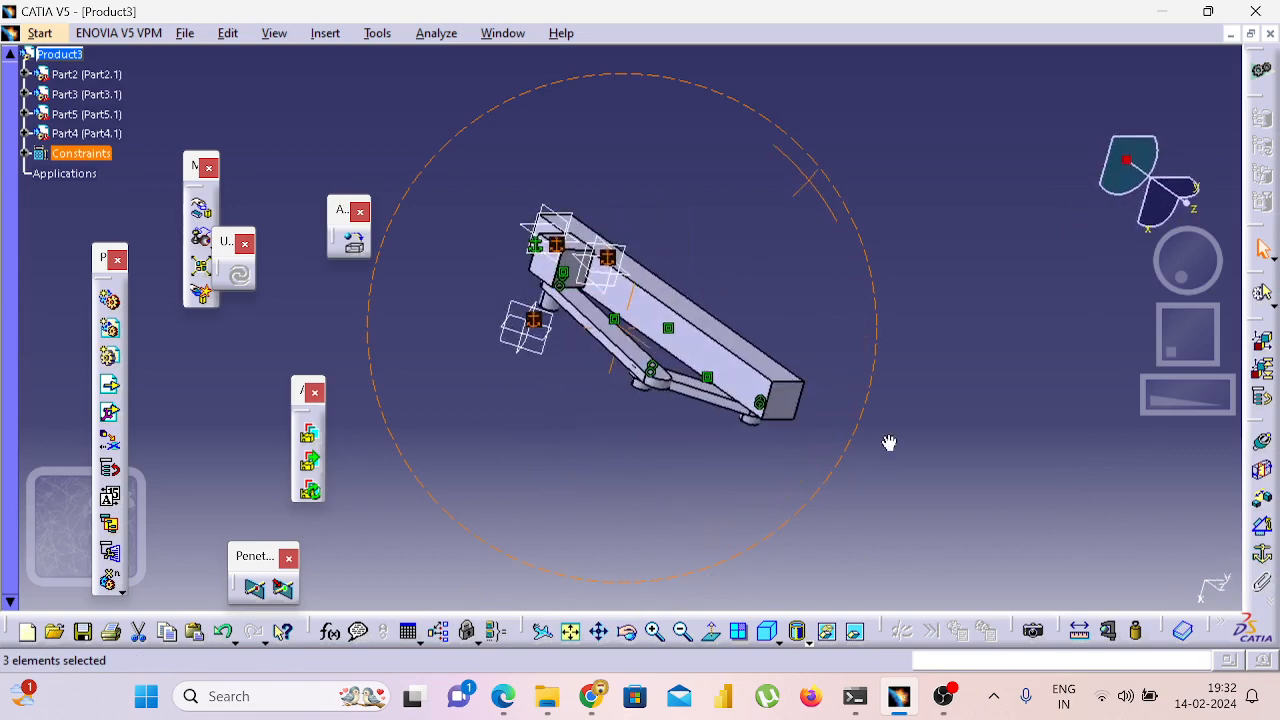
pyautogui.moveTo(725, 535); pyautogui.dragTo(878, 171, button='middle')
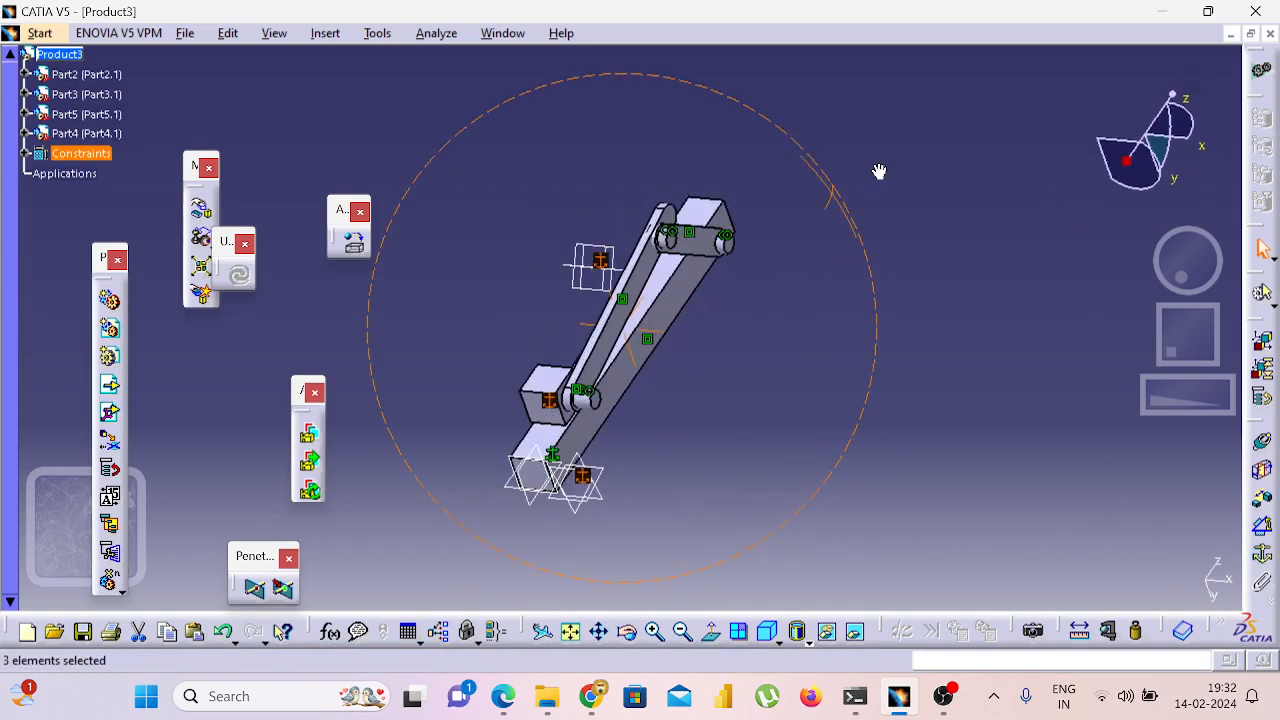
pyautogui.moveTo(436, 190); pyautogui.dragTo(618, 268)
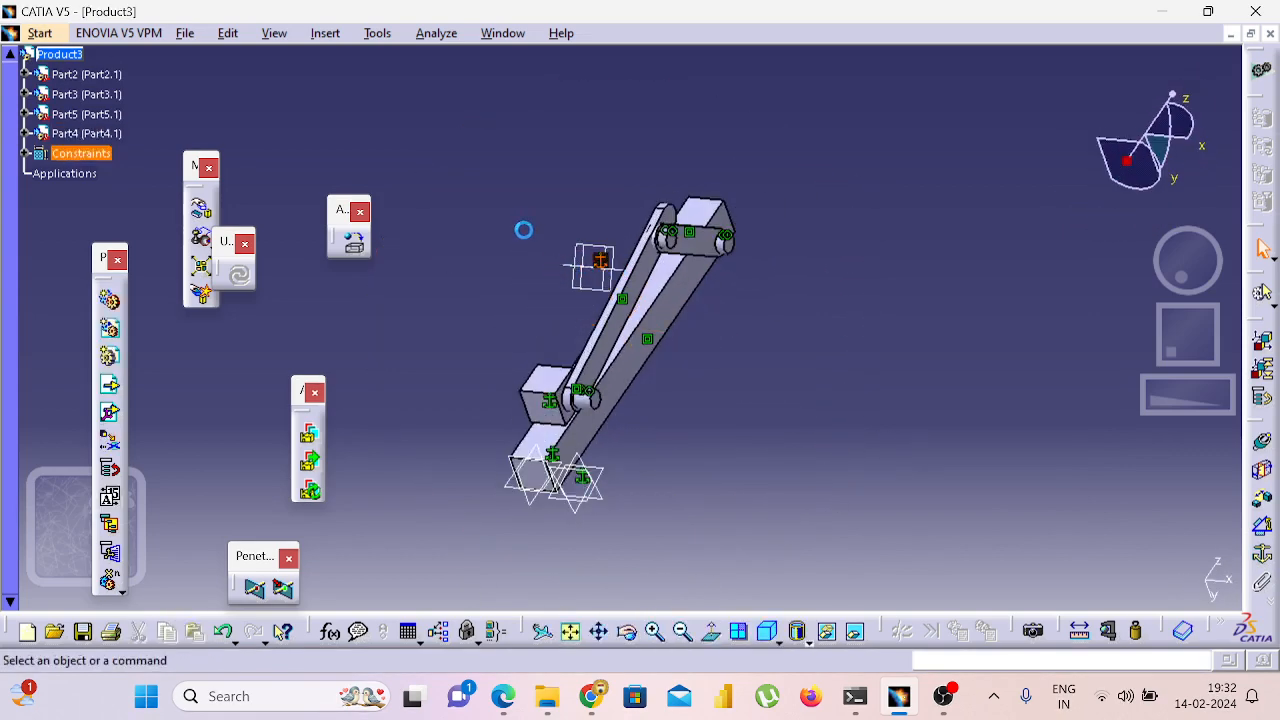
pyautogui.moveTo(522, 236); pyautogui.dragTo(608, 289)
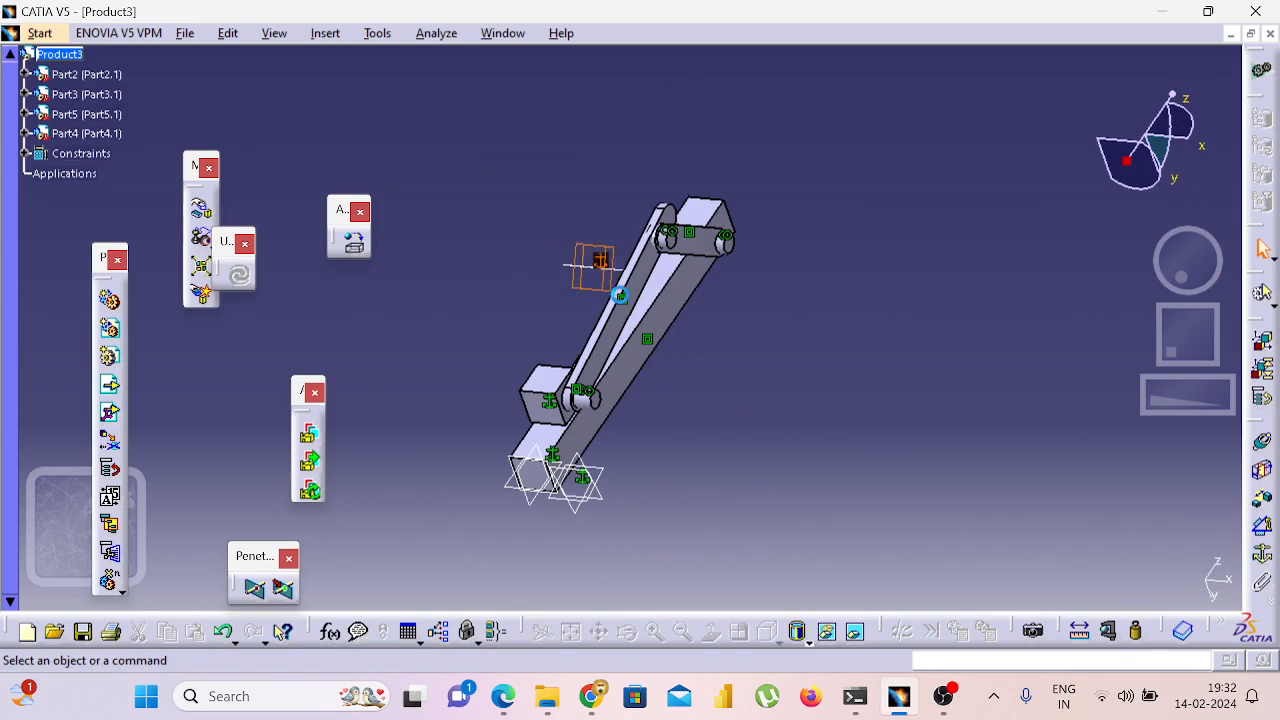
pyautogui.rightClick(604, 287)
pyautogui.click(606, 338)
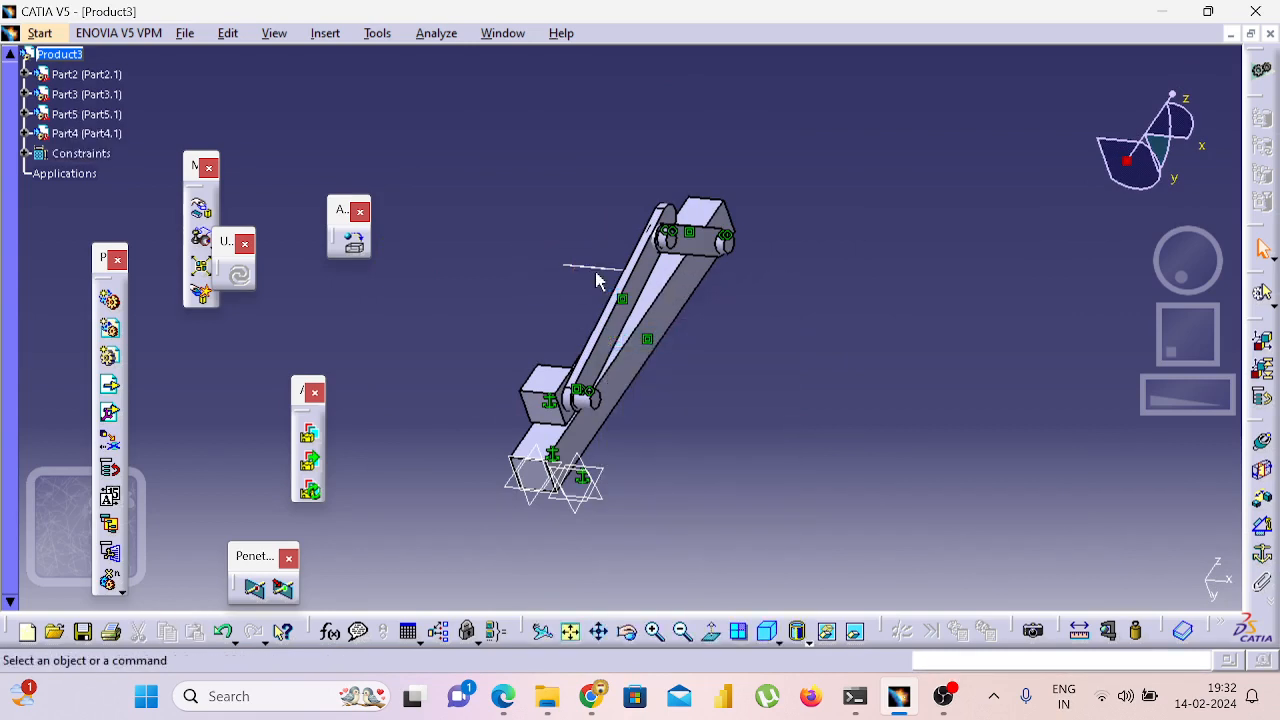
pyautogui.rightClick(600, 270)
pyautogui.click(645, 329)
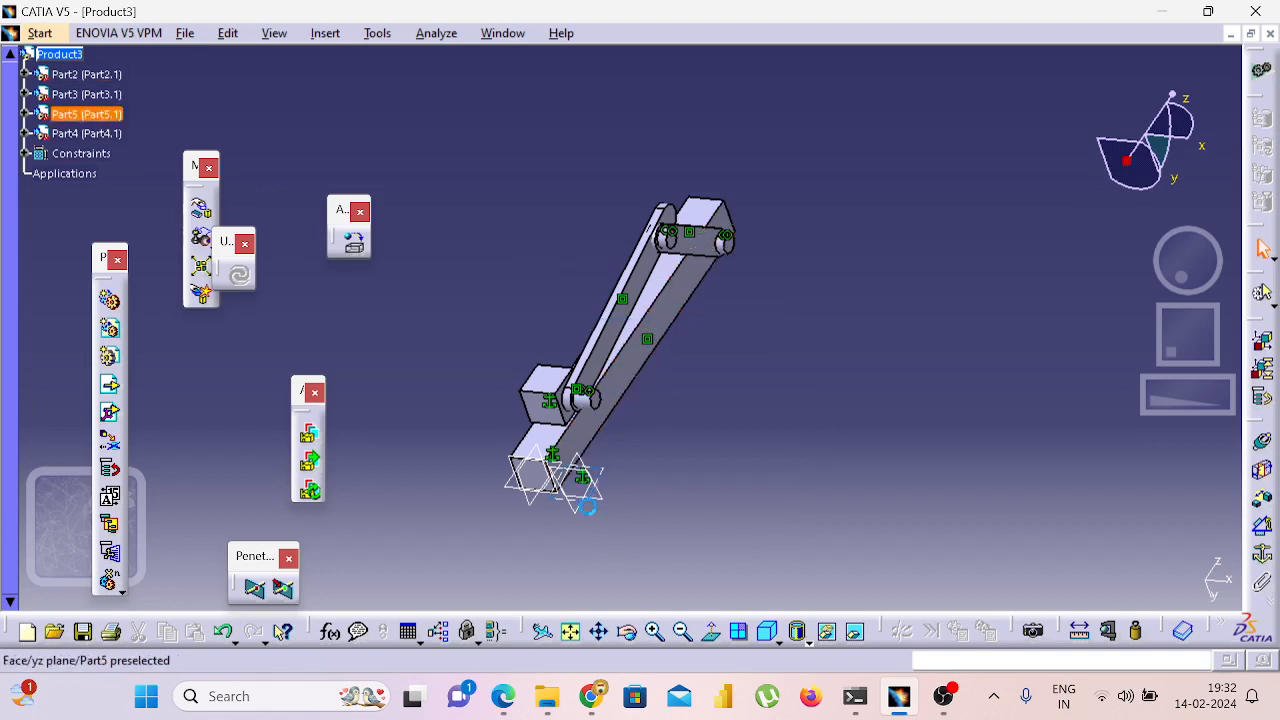
# Hide the reference planes of the base and the connecting link at the base's lower end.
pyautogui.click(470, 472)
pyautogui.rightClick(589, 497)
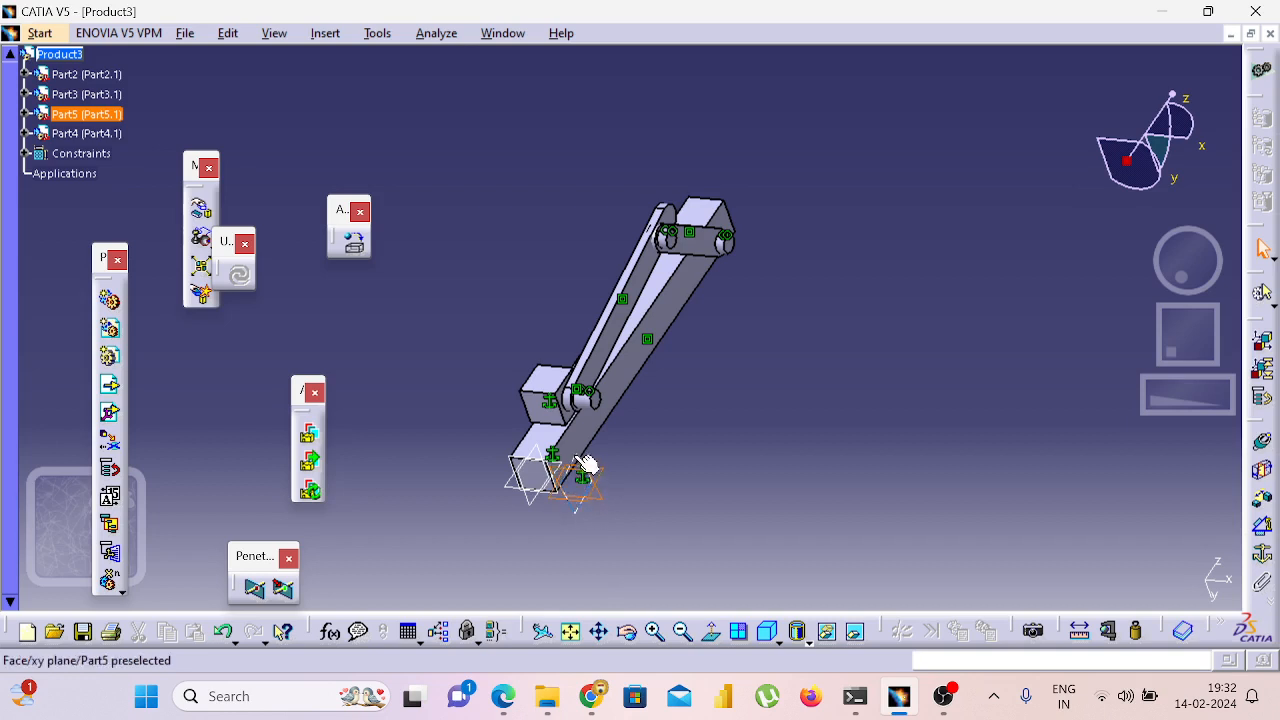
pyautogui.rightClick(527, 497)
pyautogui.click(565, 260)
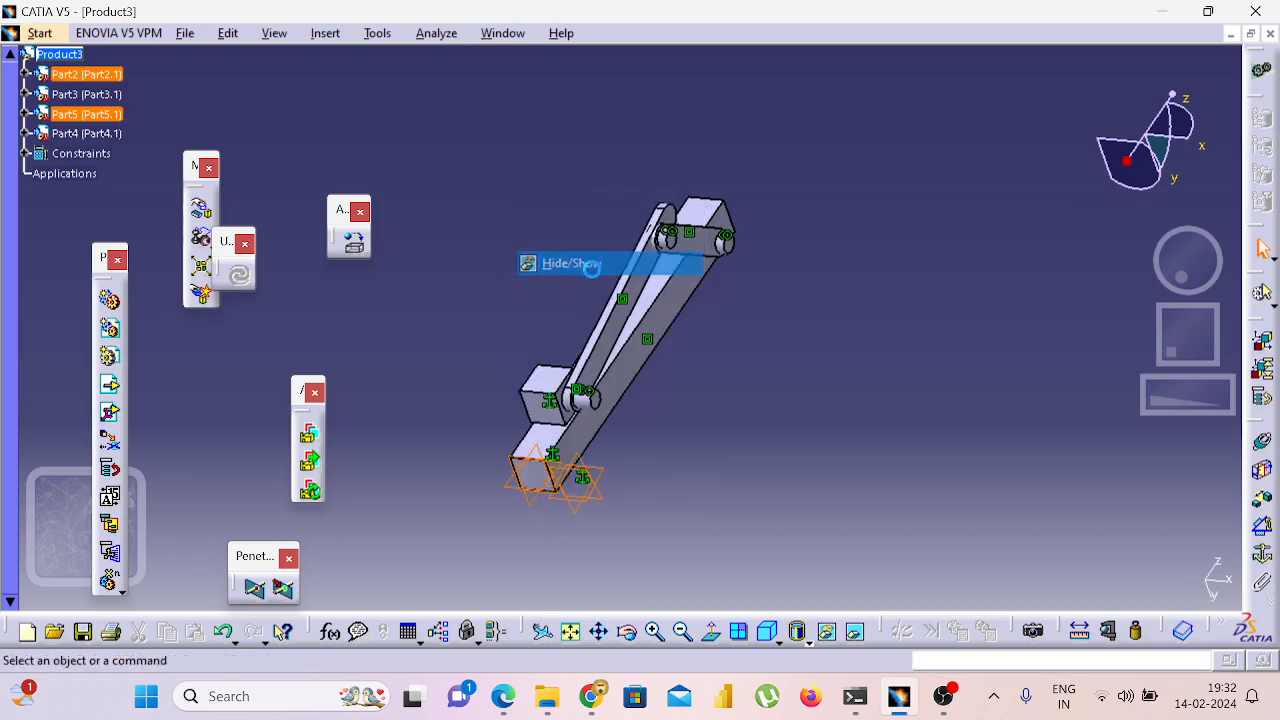
# Hide the contact constraint symbols, the base-crank coincidence symbol, and the fix symbols of the block and connecting link.
pyautogui.click(640, 316)
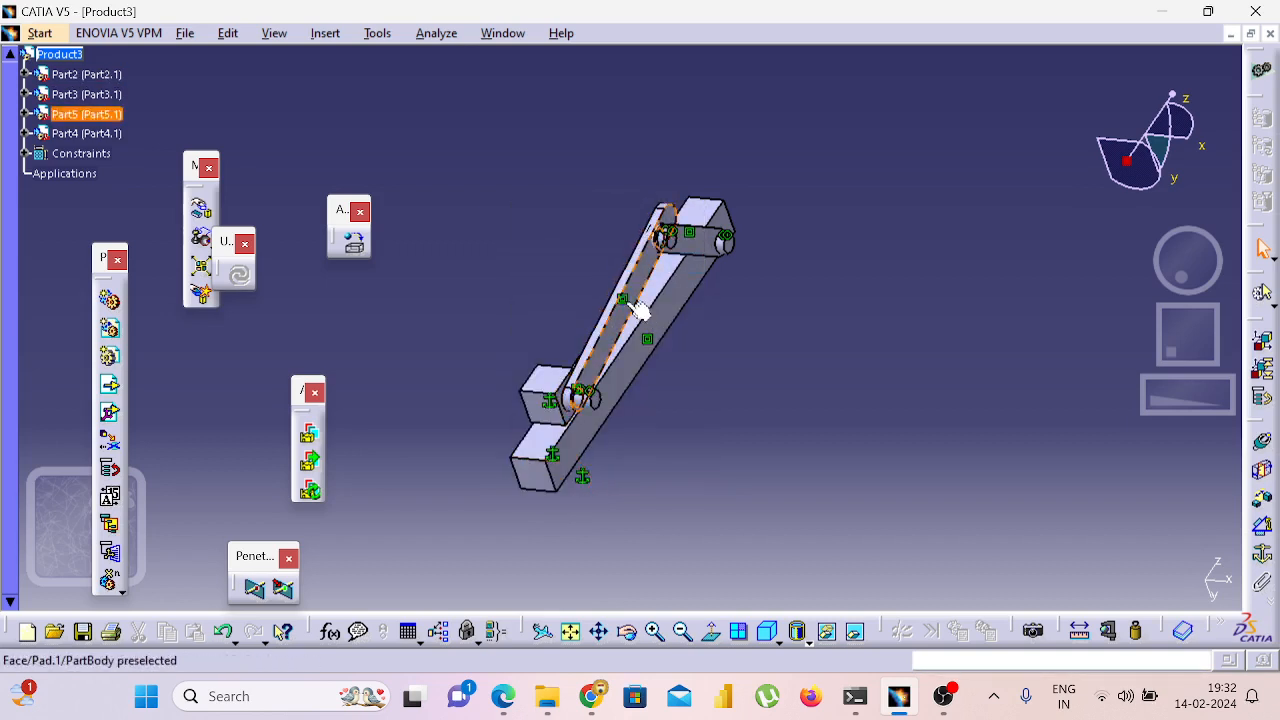
pyautogui.click(622, 299)
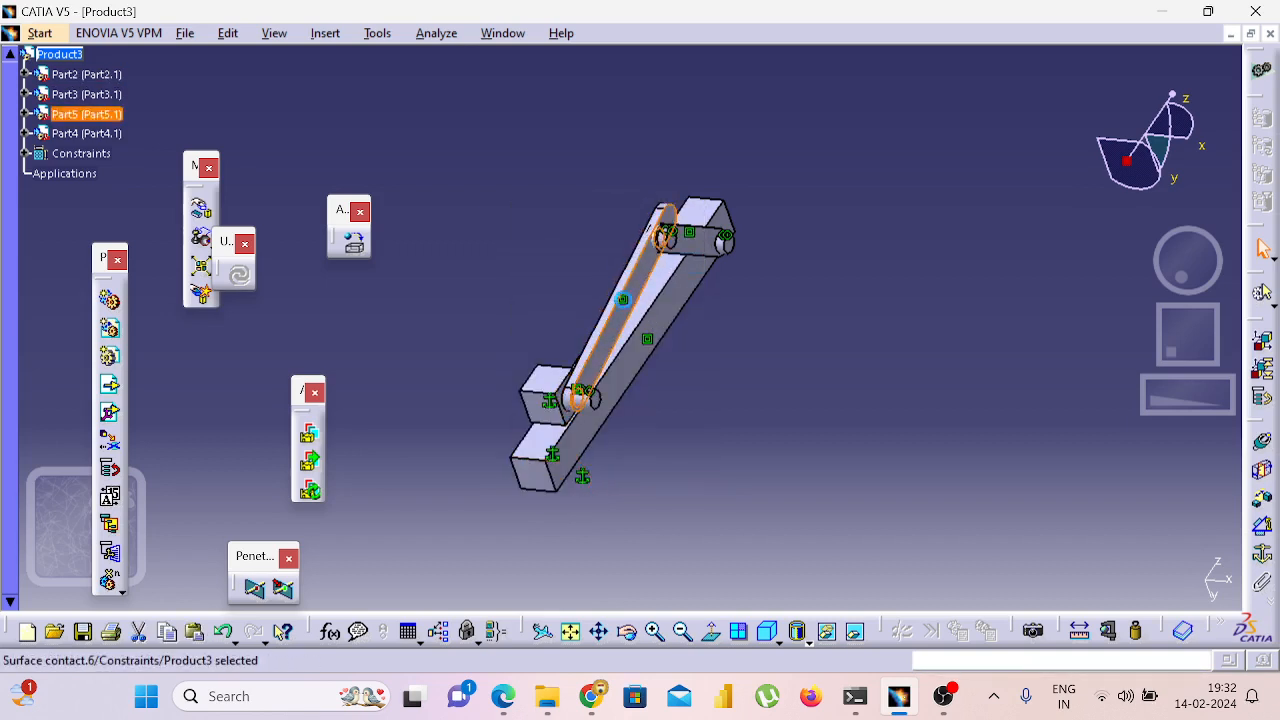
pyautogui.click(565, 390)
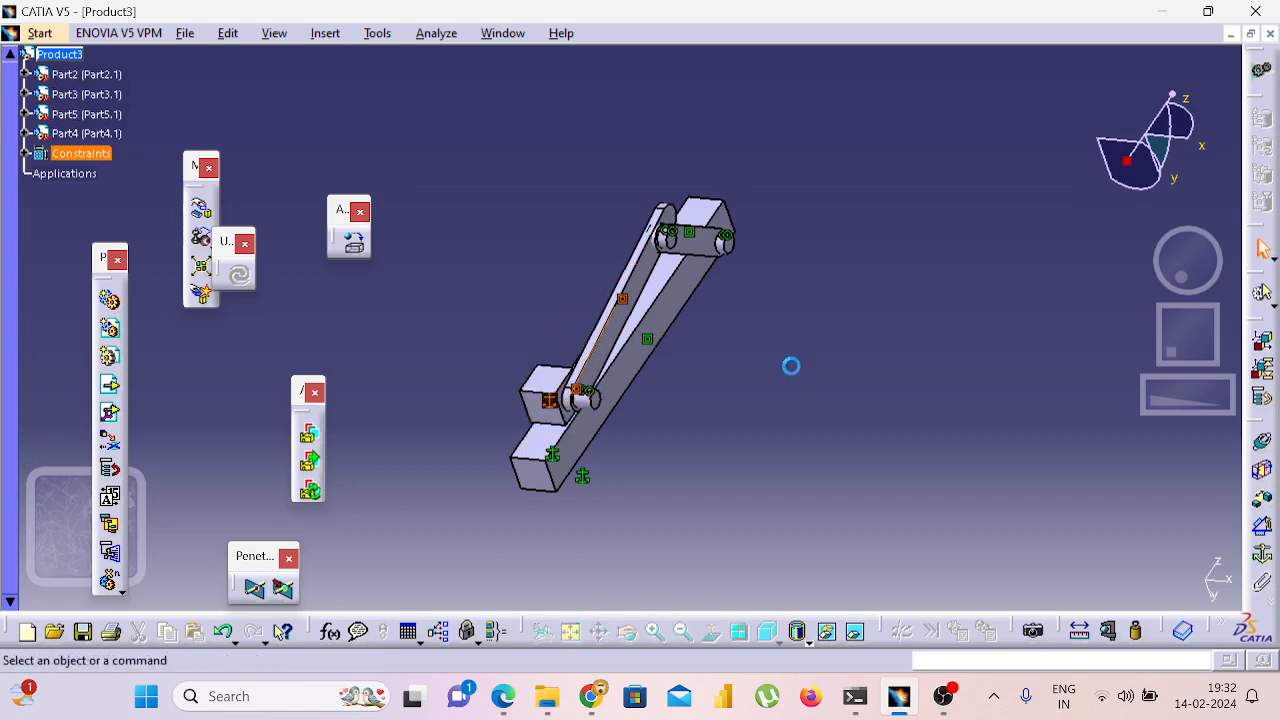
pyautogui.click(649, 341)
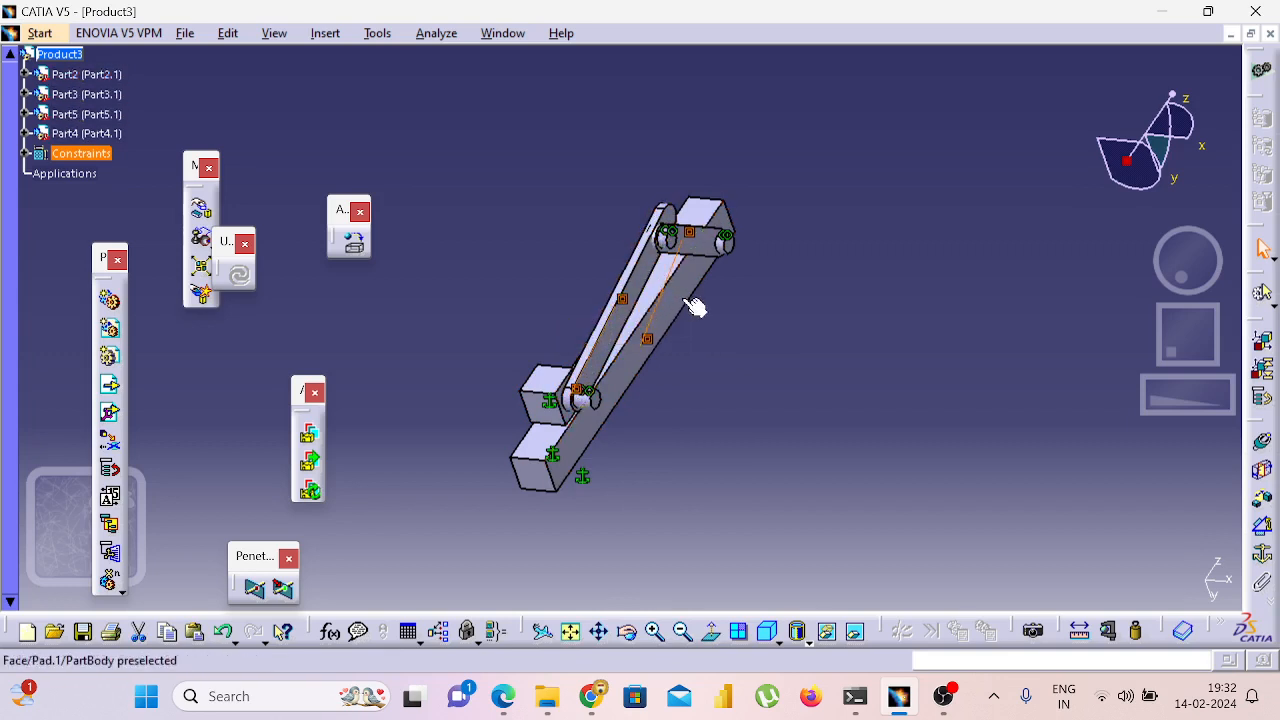
pyautogui.click(740, 242)
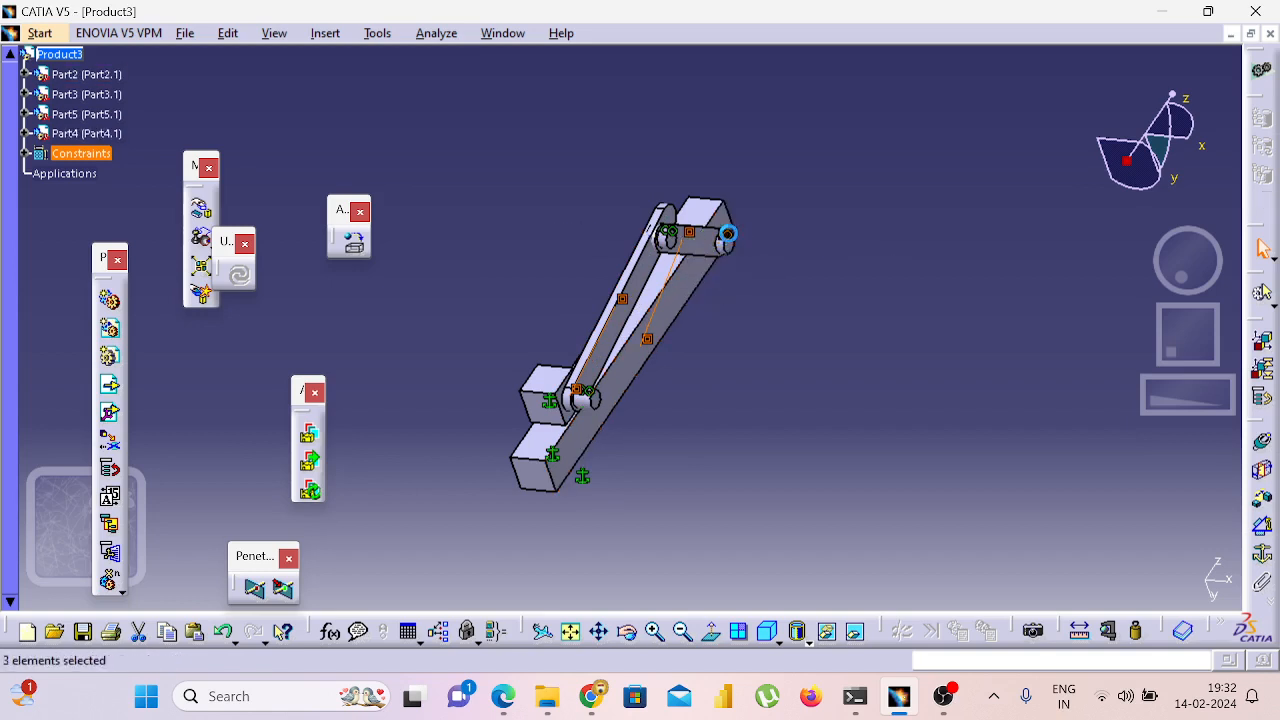
pyautogui.click(552, 452)
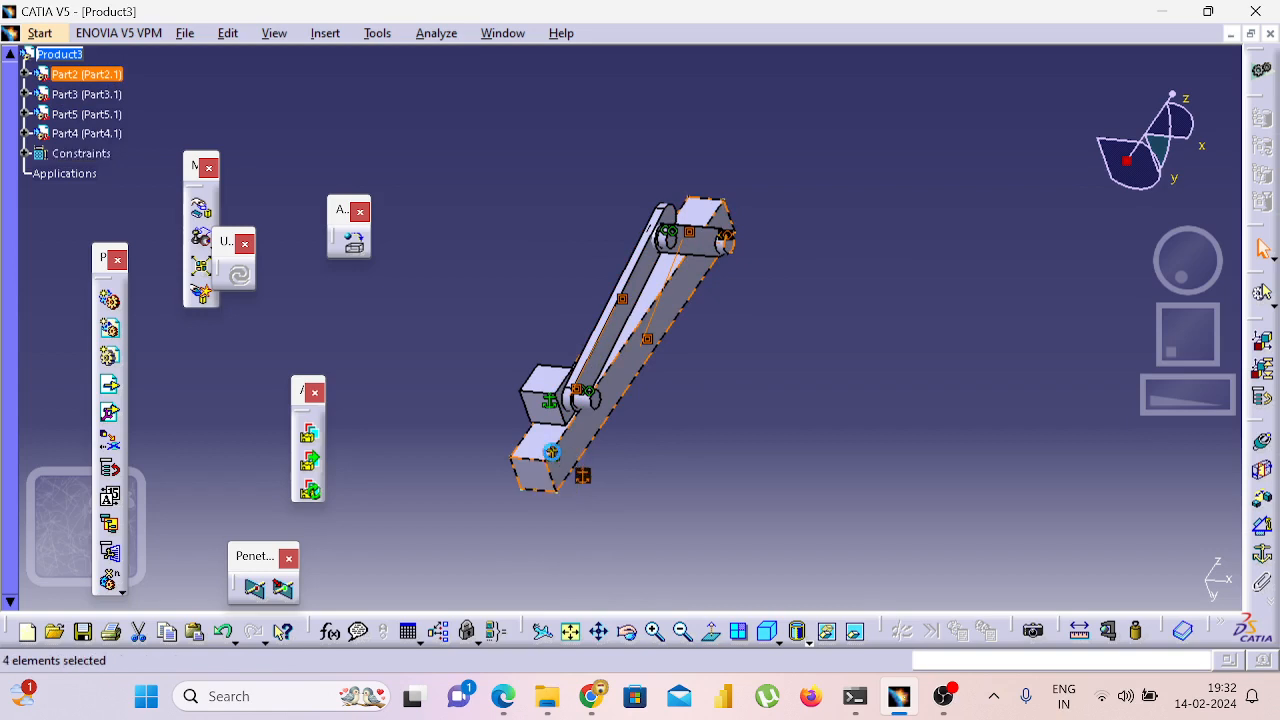
pyautogui.rightClick(550, 403)
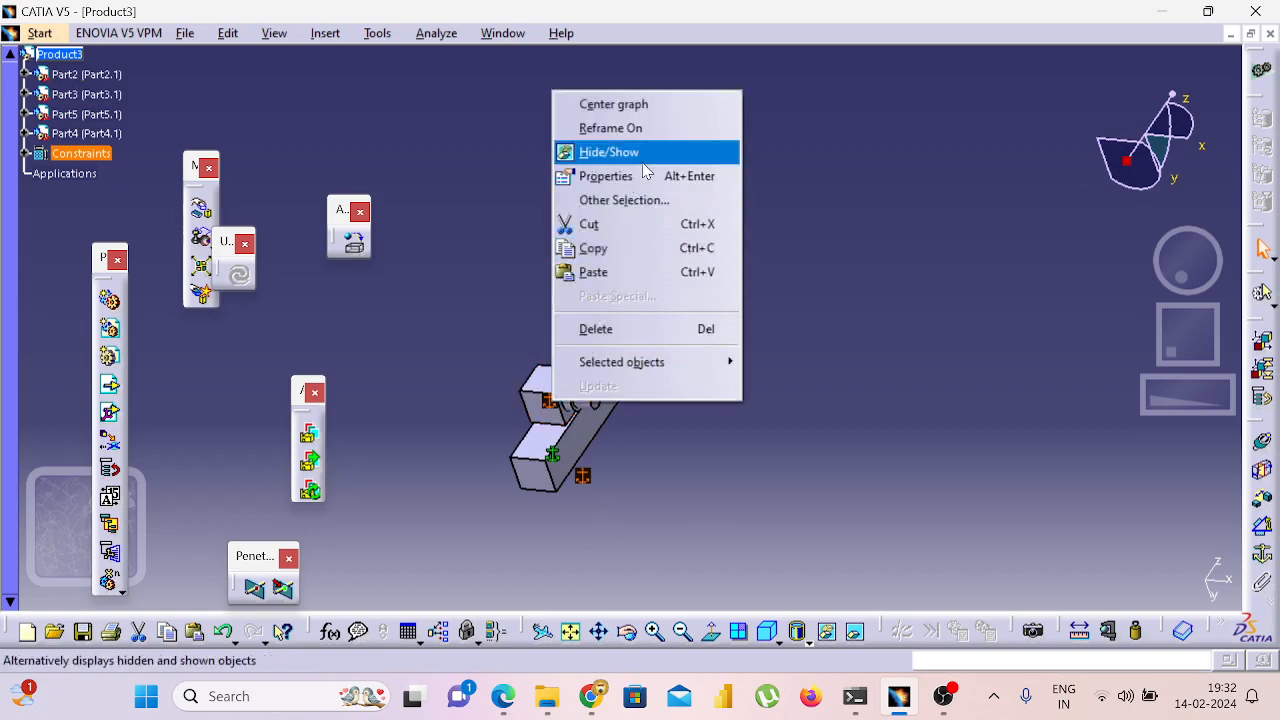
pyautogui.click(645, 153)
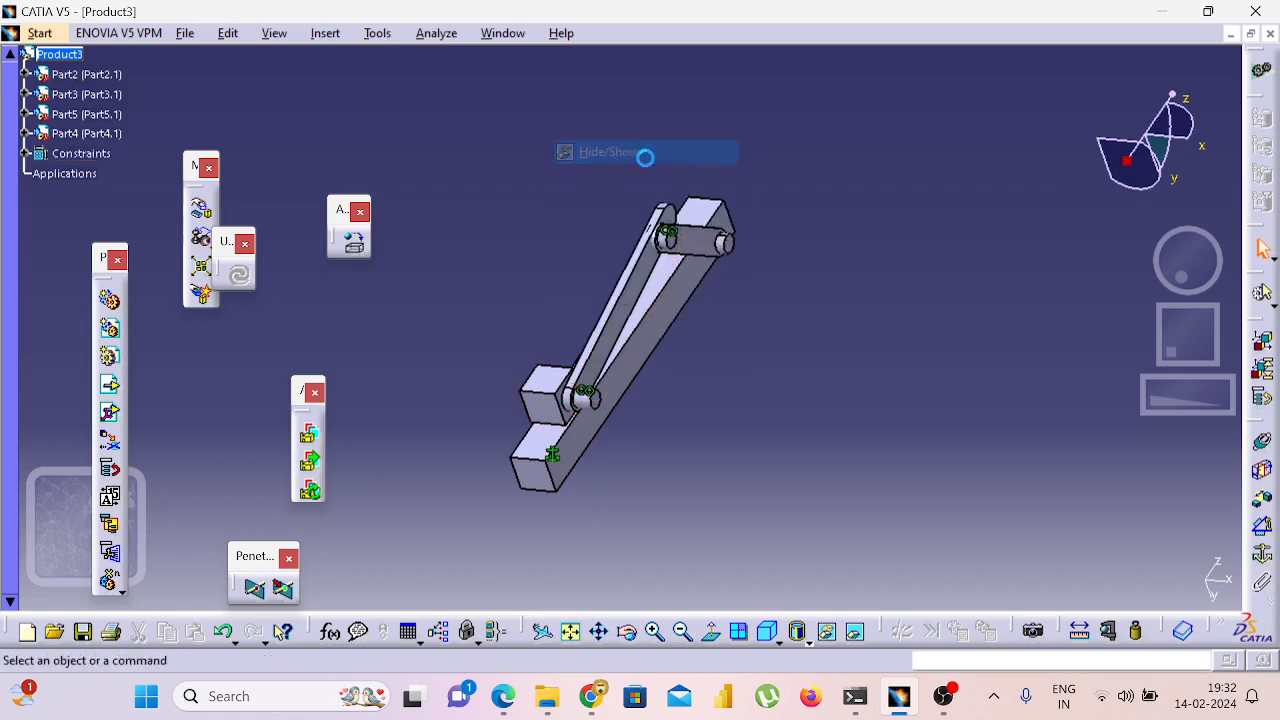
# Hide the base's fix symbol and the coincidence symbols at the block-link and link-crank pin joints.
pyautogui.rightClick(565, 462)
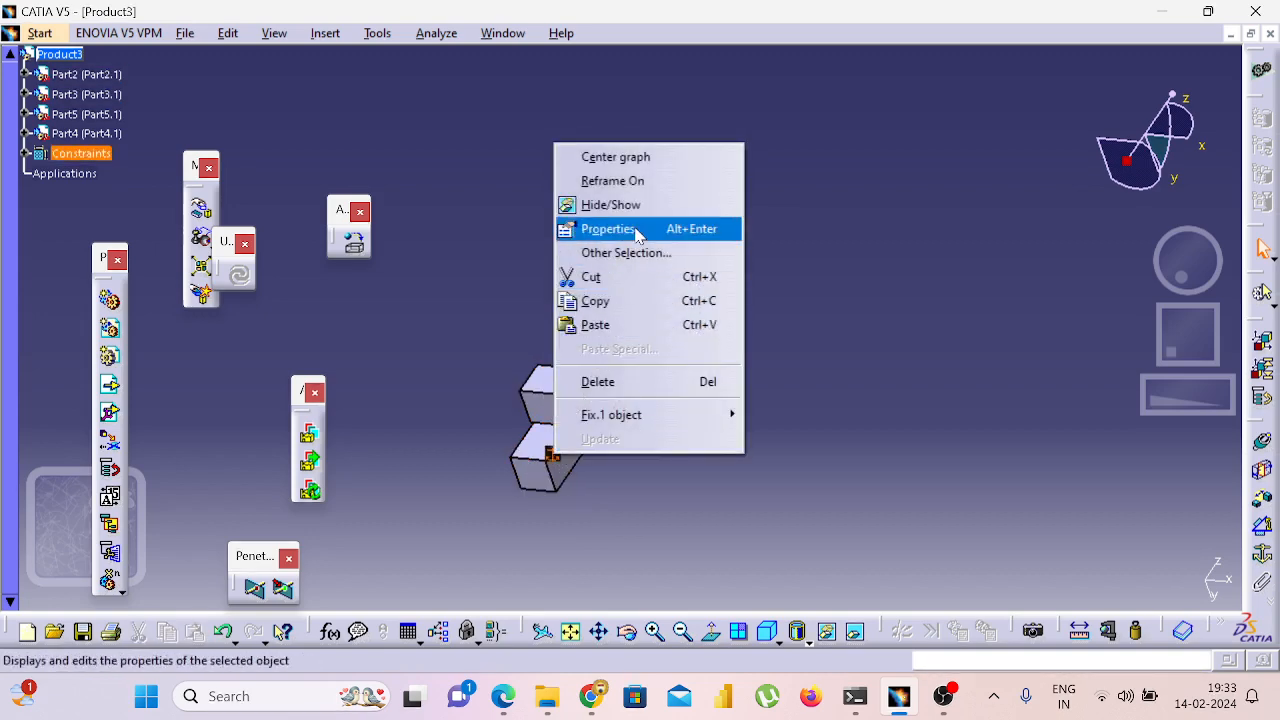
pyautogui.click(651, 201)
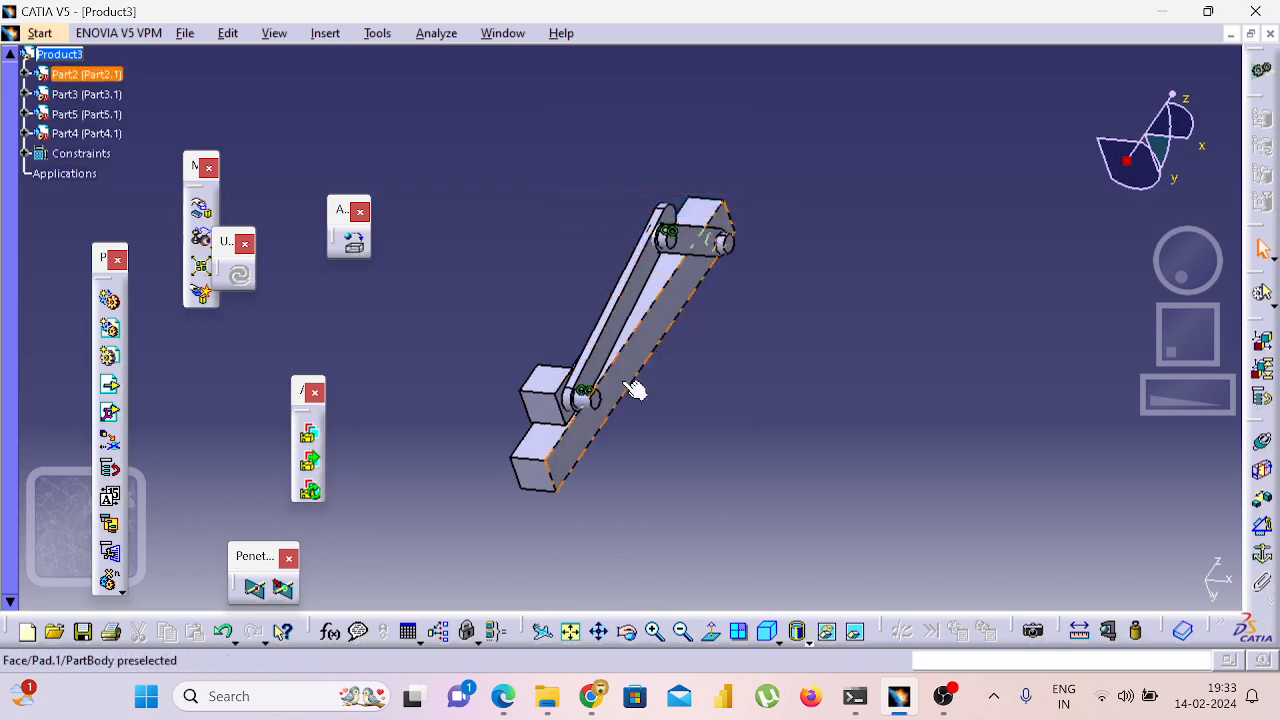
pyautogui.rightClick(596, 398)
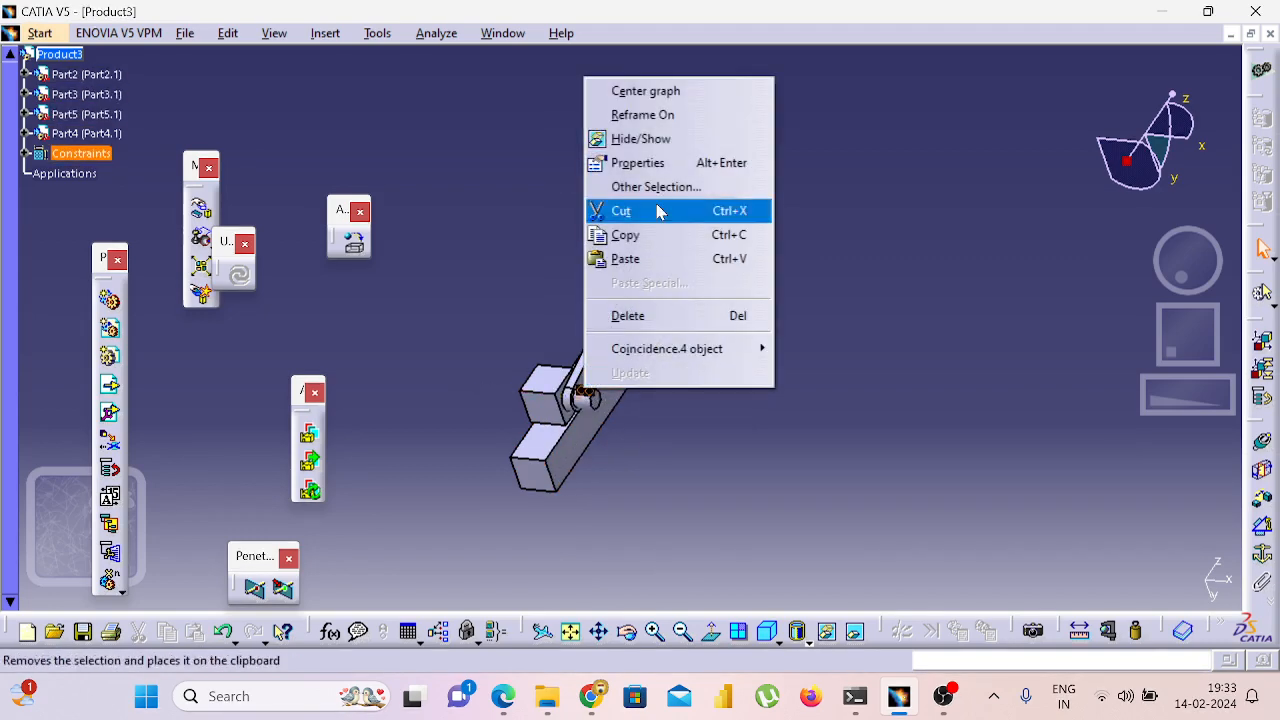
pyautogui.click(685, 147)
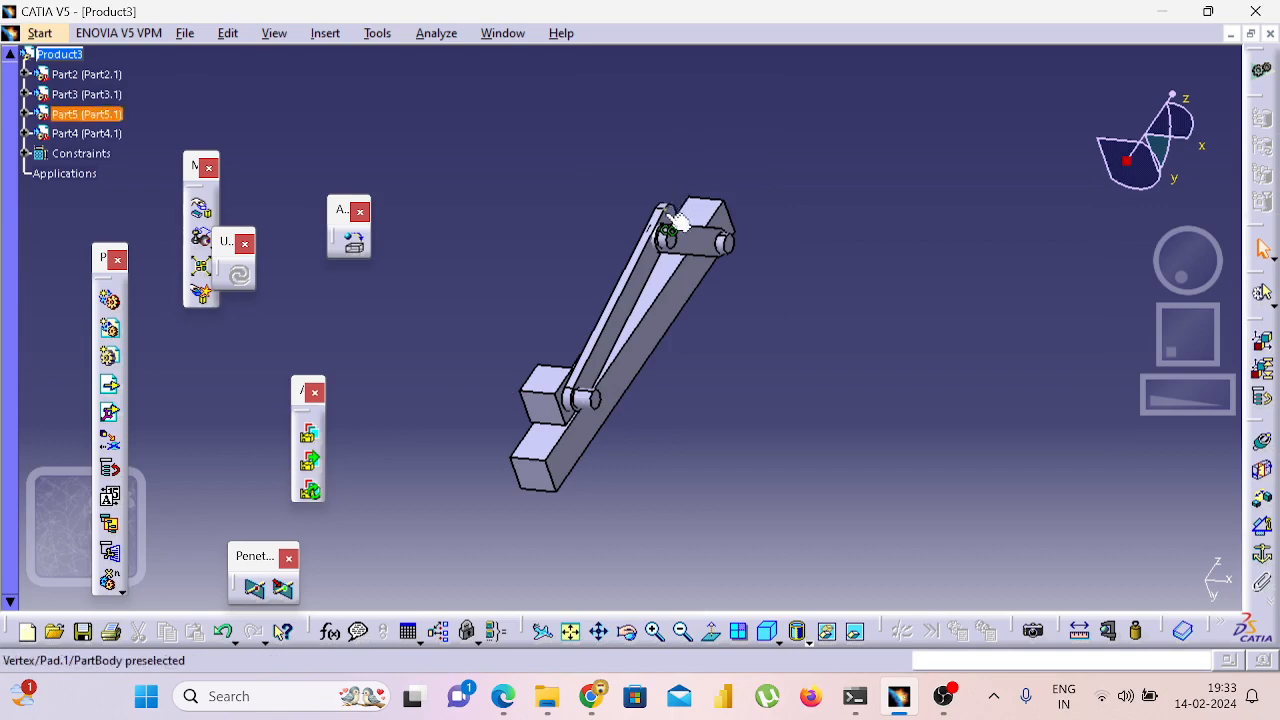
pyautogui.rightClick(680, 240)
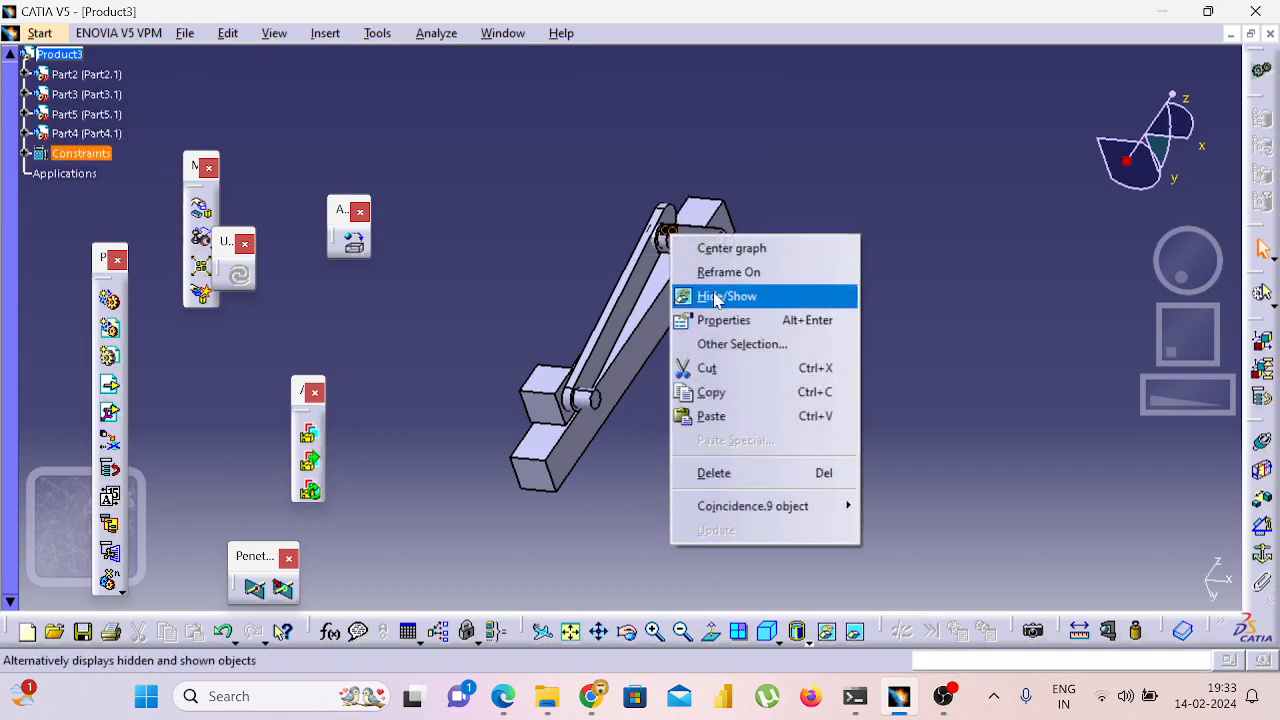
pyautogui.click(735, 297)
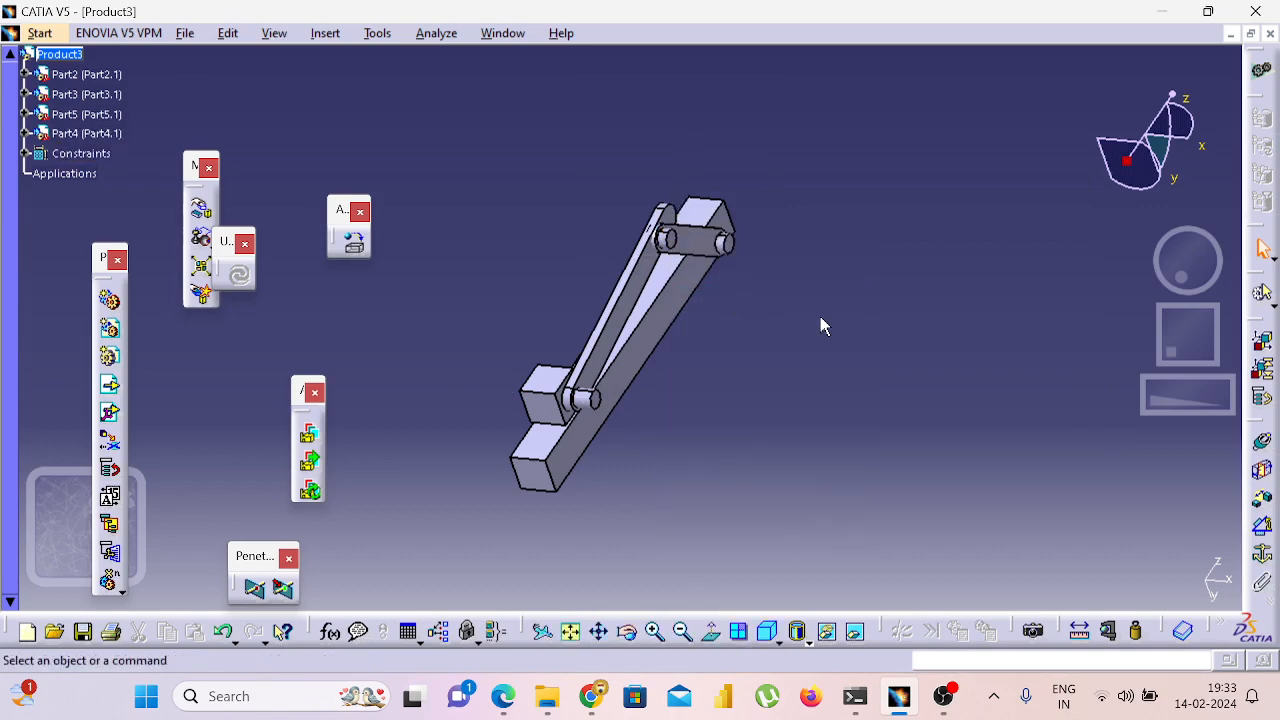
# Examine the cleaned-up assembly from several angles and in multi-view, returning to a single viewport.
pyautogui.moveTo(820, 320); pyautogui.dragTo(634, 242, button='middle')
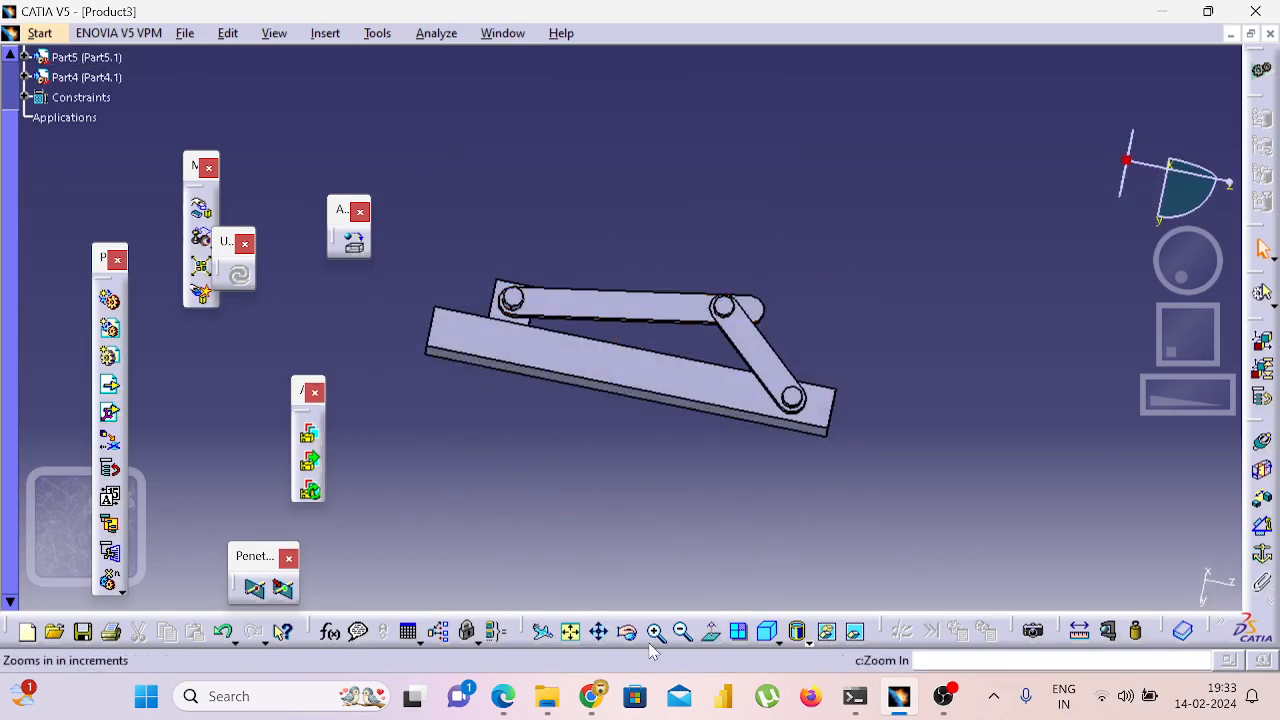
pyautogui.moveTo(963, 303); pyautogui.dragTo(893, 561, button='middle')
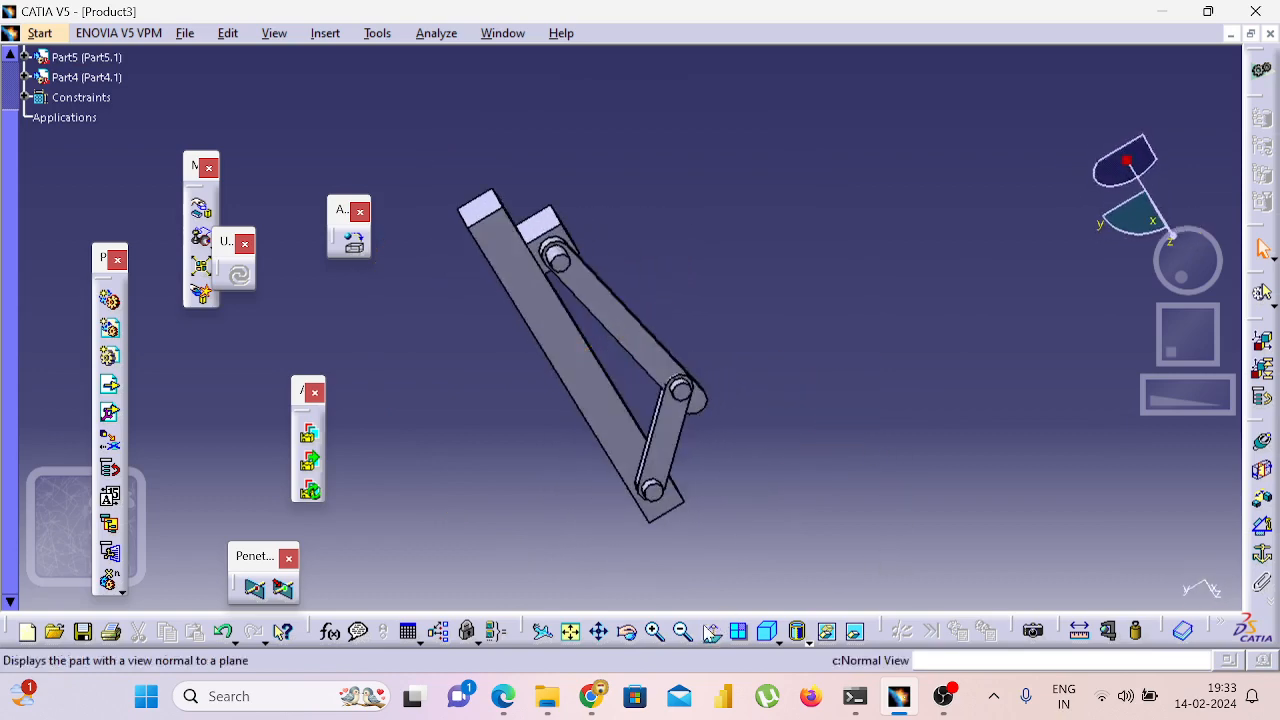
pyautogui.click(740, 632)
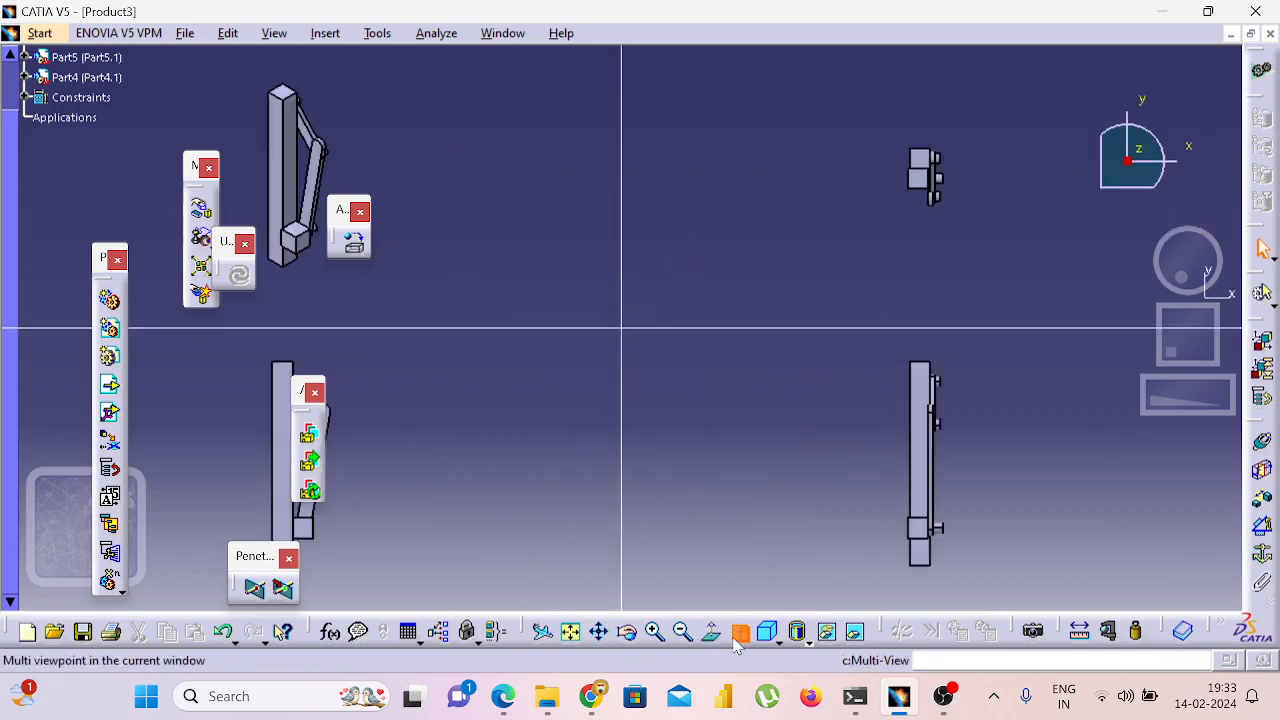
pyautogui.click(736, 640)
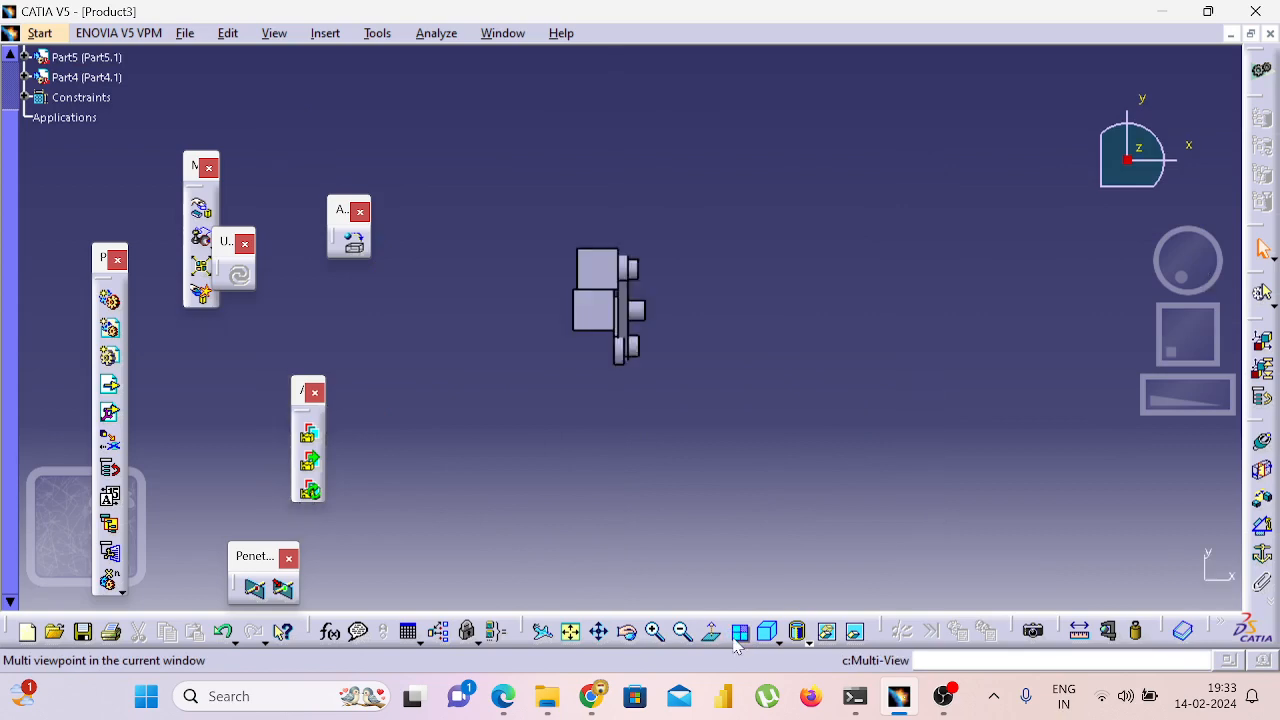
pyautogui.moveTo(891, 503); pyautogui.dragTo(672, 401, button='middle')
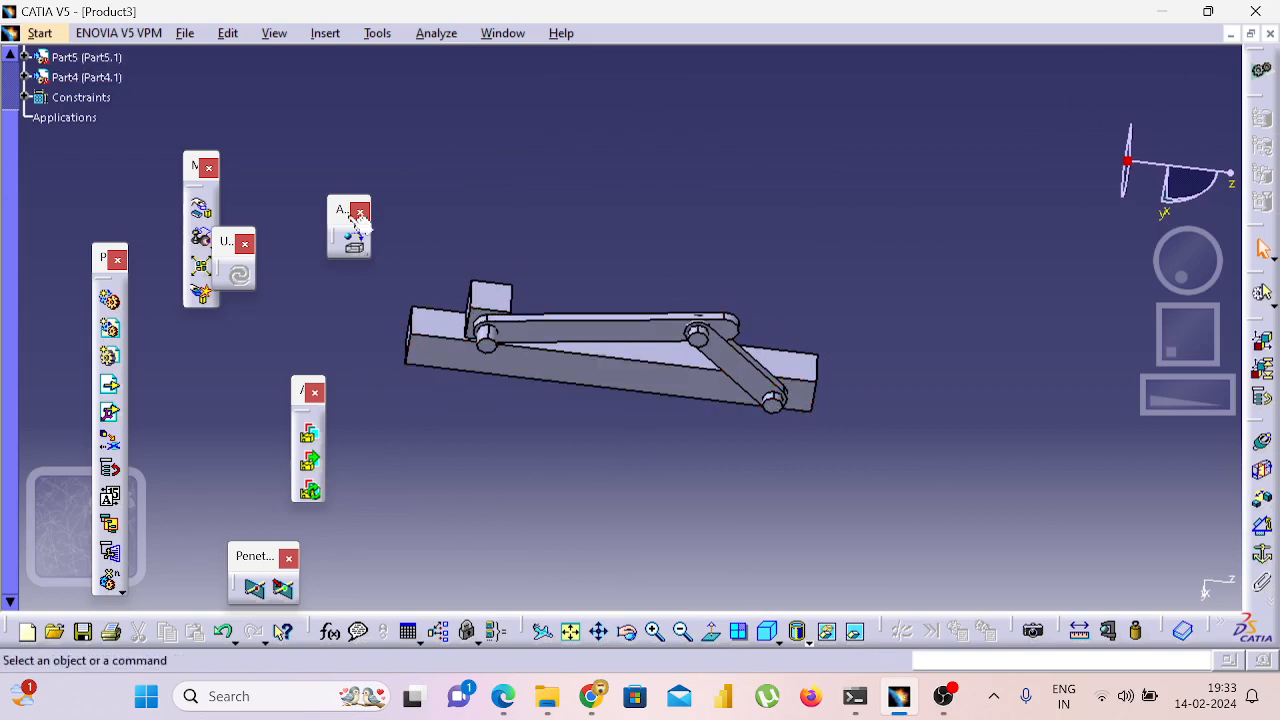
# Save the assembly as Product3 of type CATProduct in the Pictures folder, including the related documents.
pyautogui.click(185, 33)
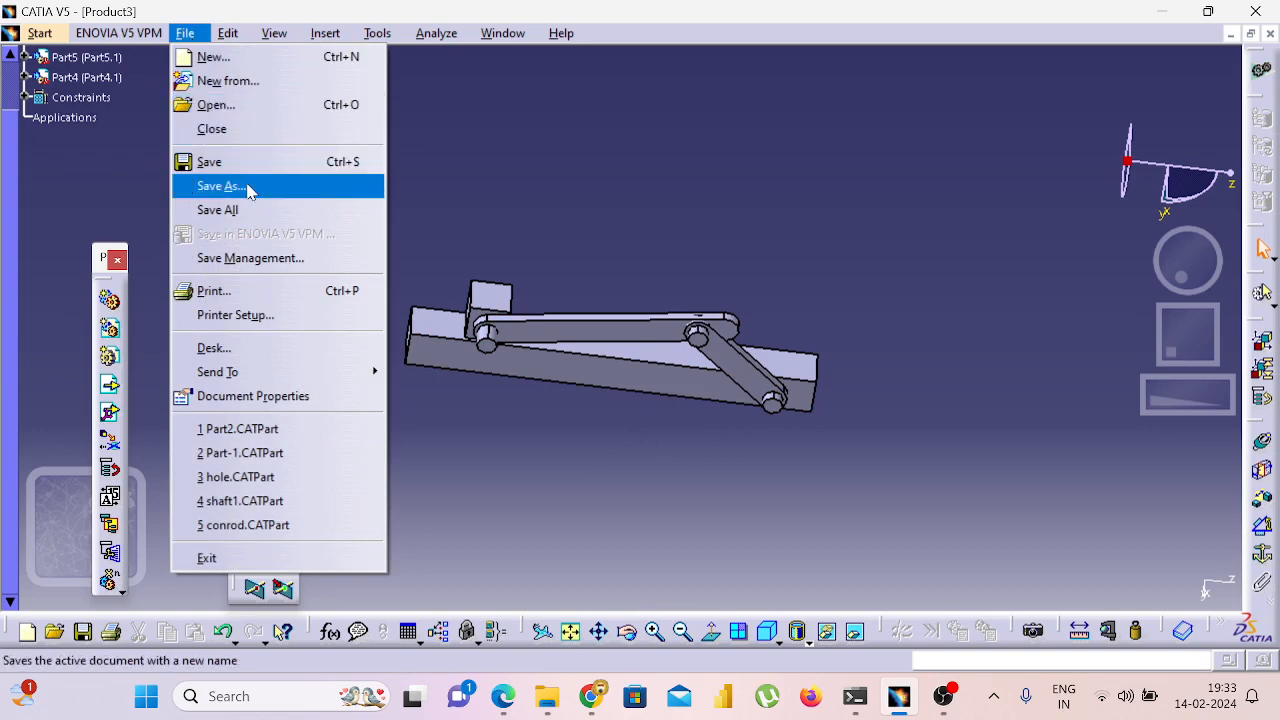
pyautogui.click(246, 184)
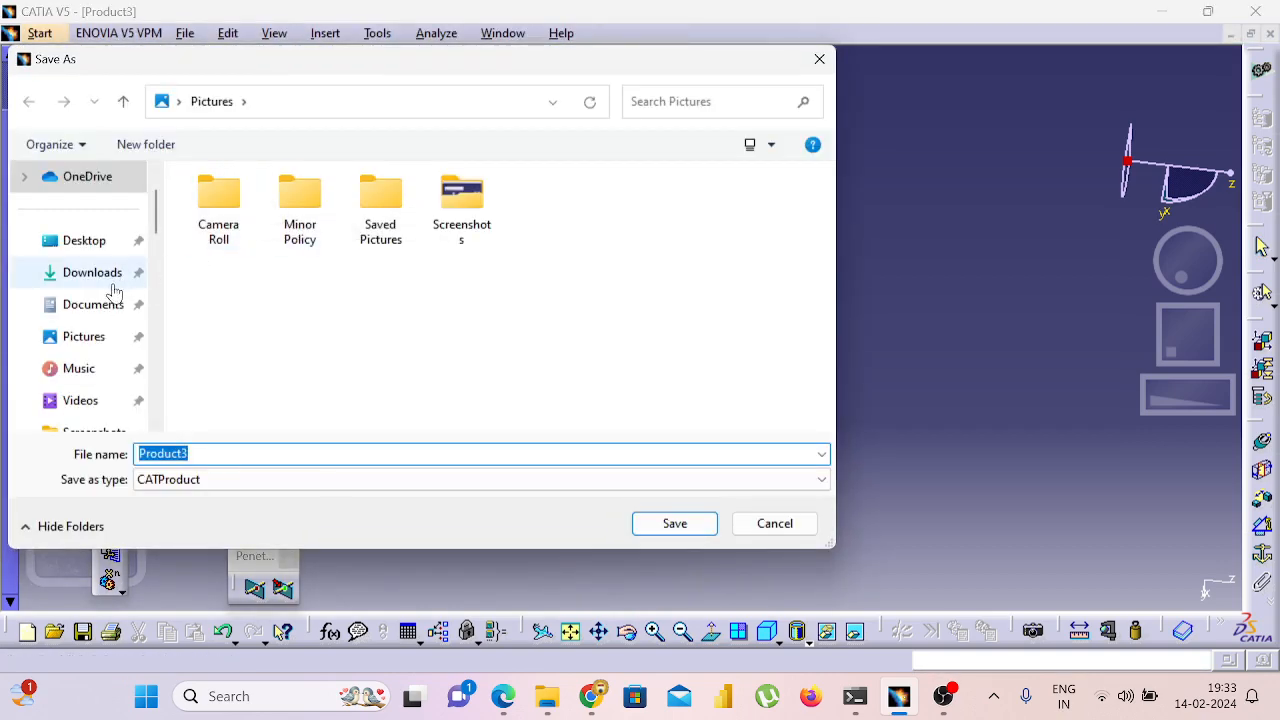
pyautogui.click(98, 345)
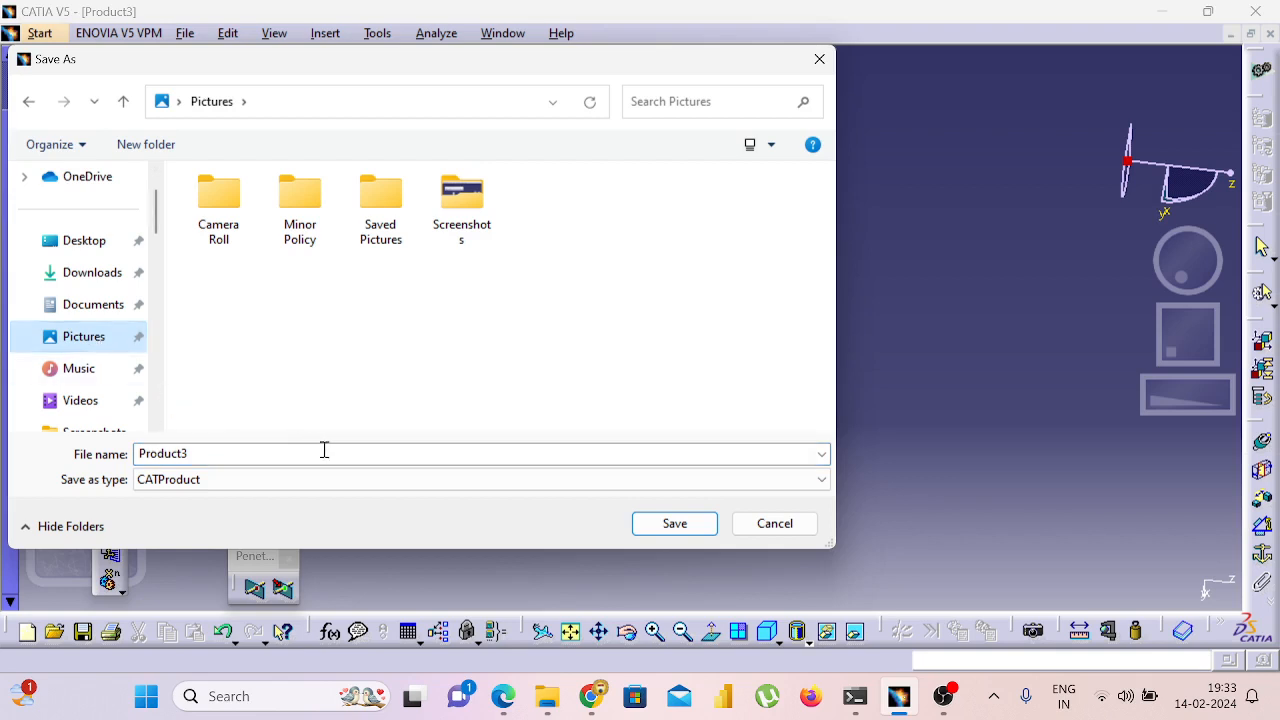
pyautogui.click(672, 524)
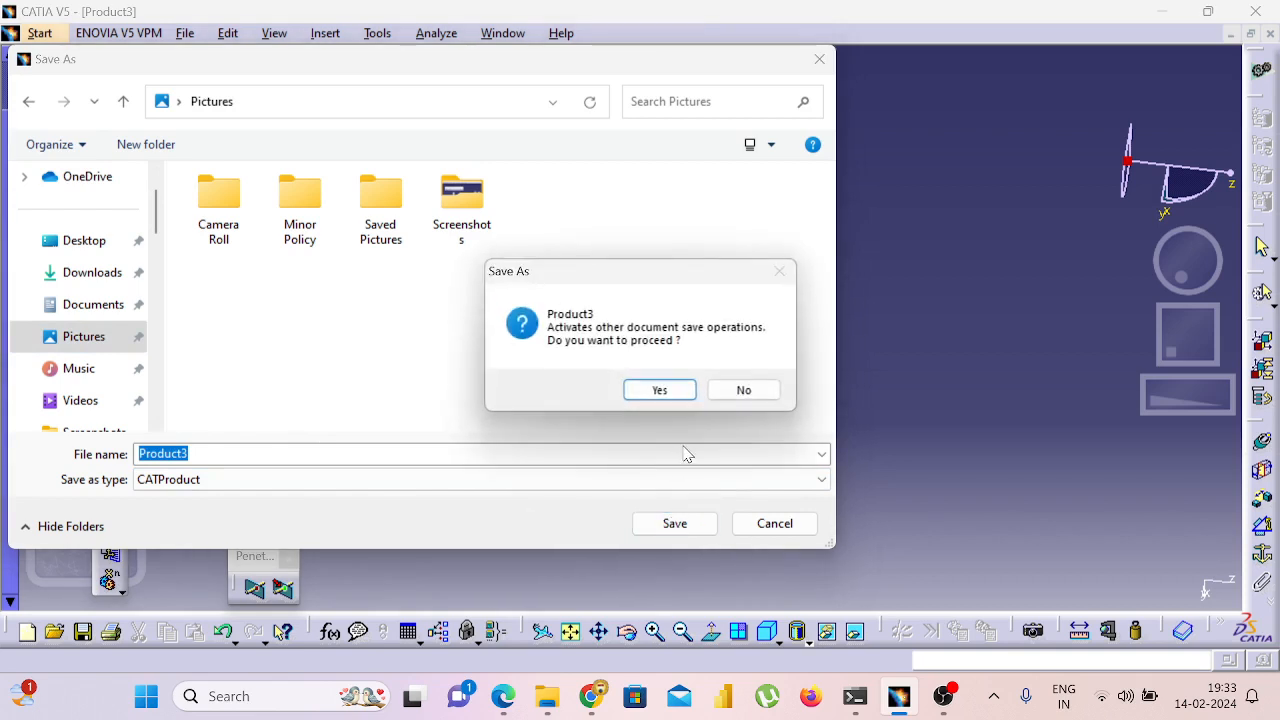
pyautogui.click(674, 394)
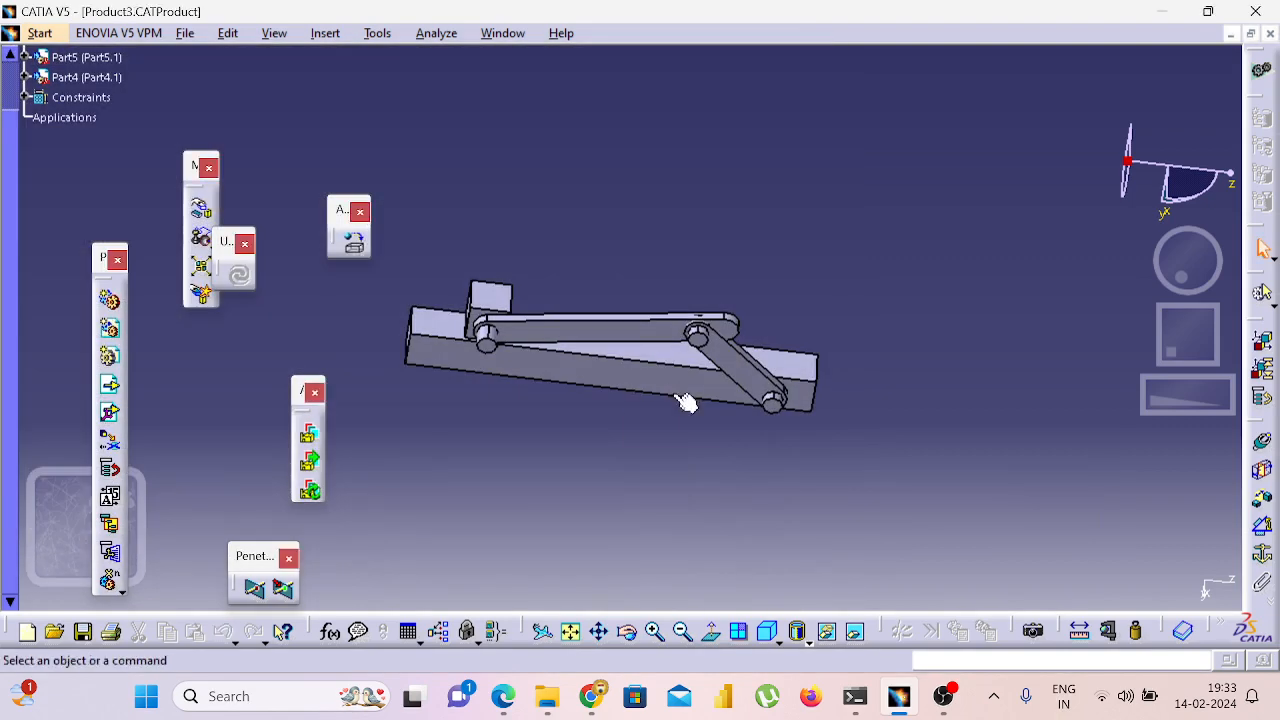
# Orient the slider-crank assembly at an angle and capture an image of the view with the Image Capture tool.
pyautogui.moveTo(928, 409); pyautogui.dragTo(820, 278, button='middle')
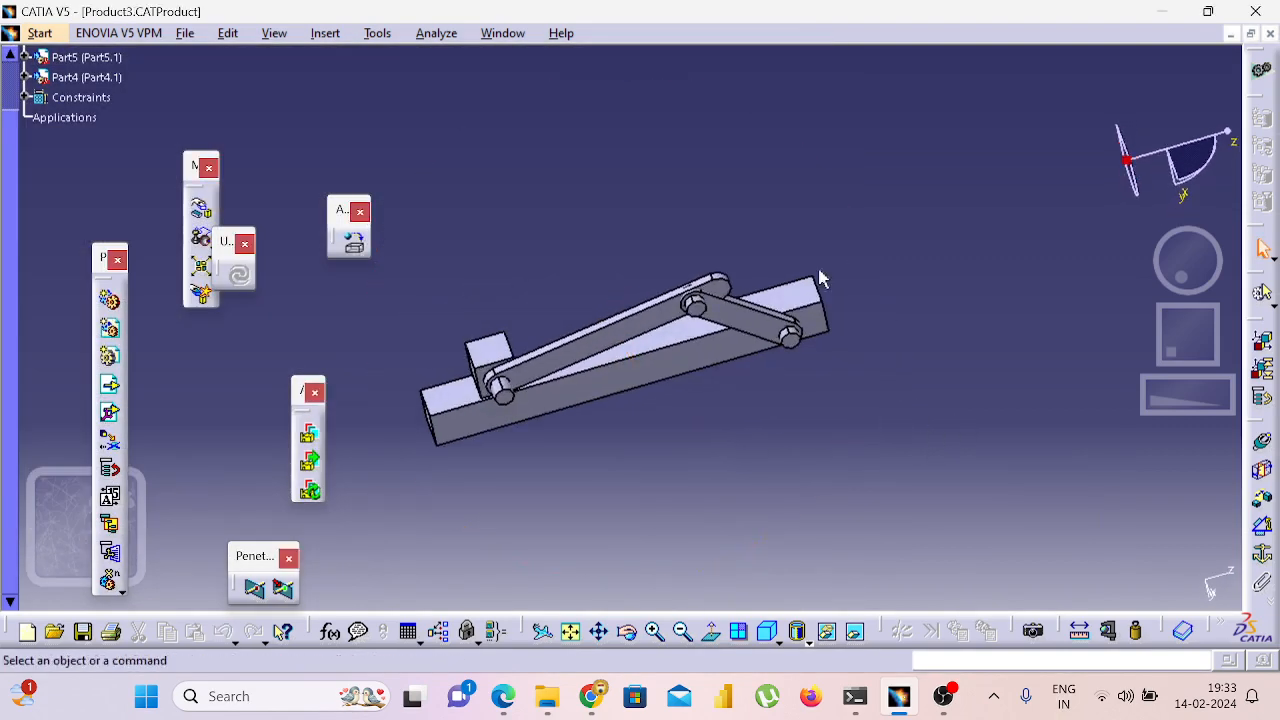
pyautogui.click(377, 33)
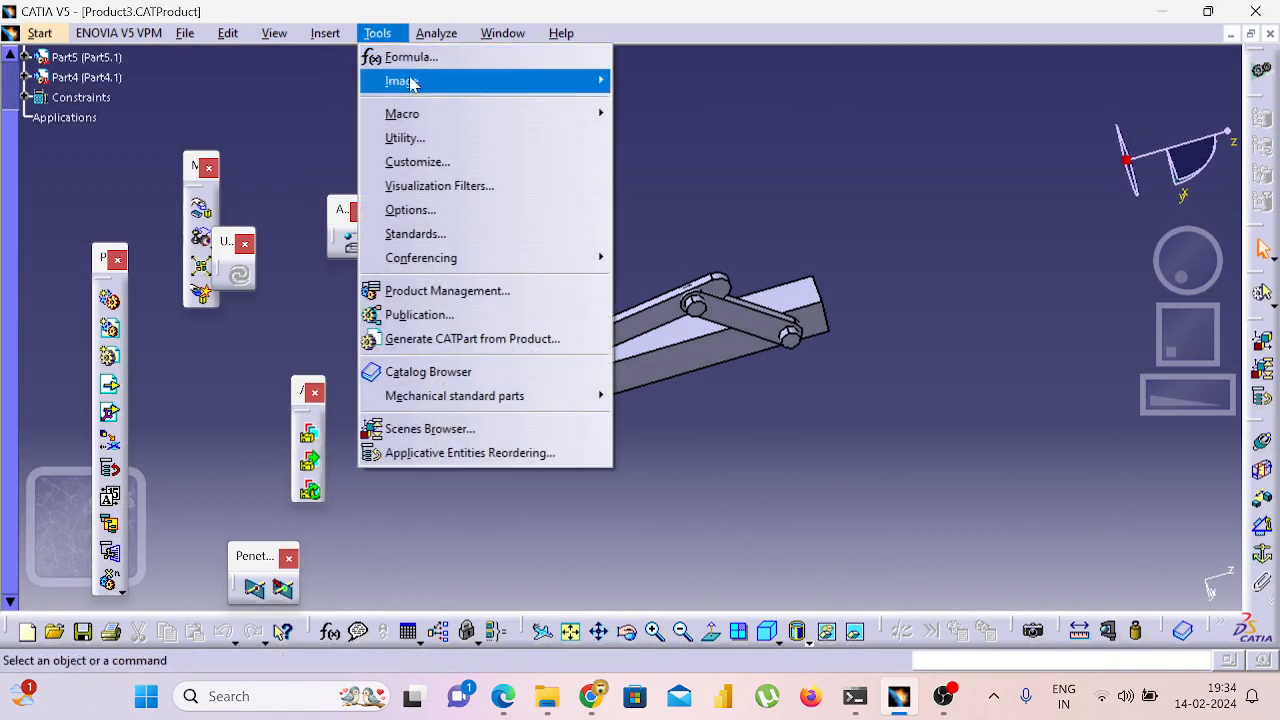
pyautogui.moveTo(413, 88)
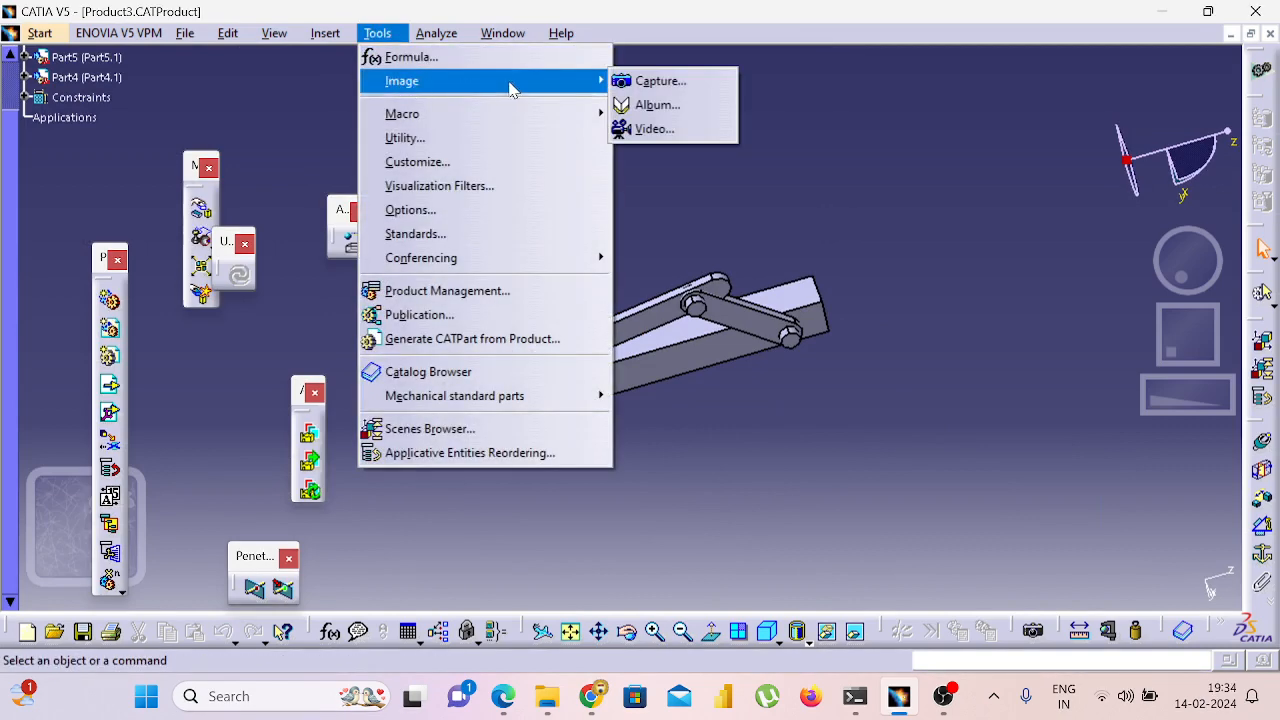
pyautogui.click(645, 81)
pyautogui.click(1064, 577)
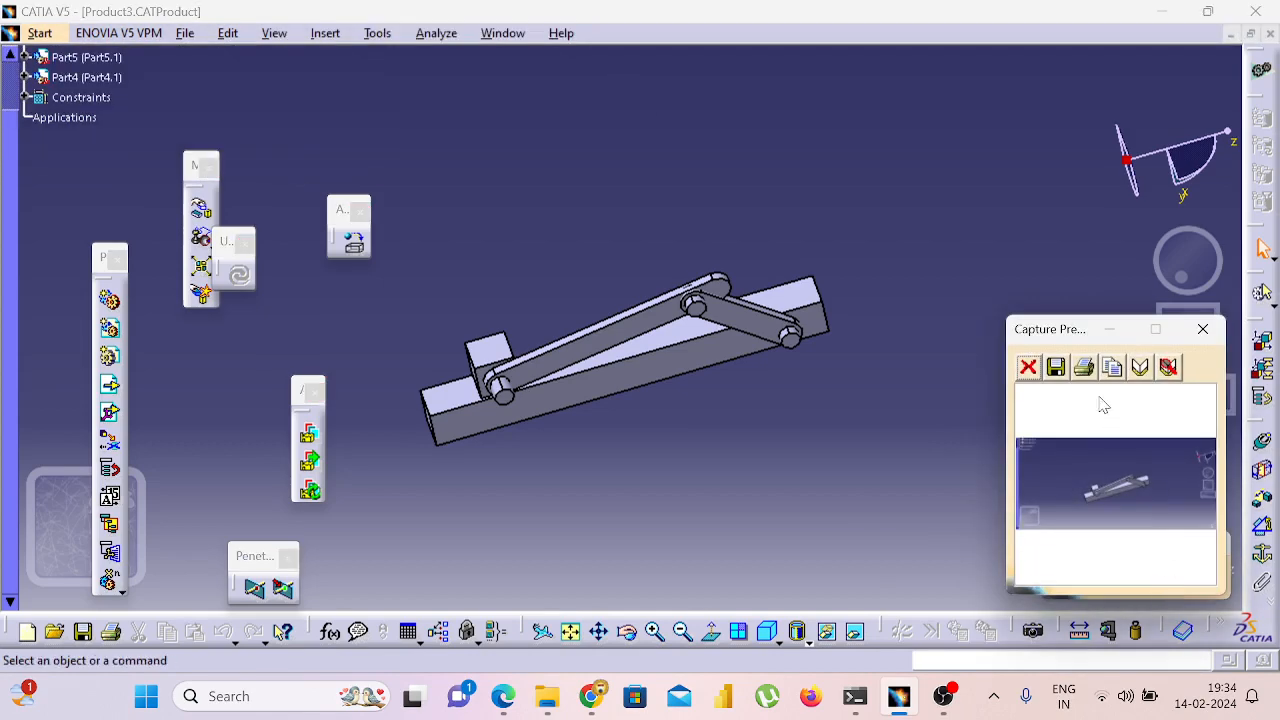
# Save the captured image as crank in the Pictures folder and close the capture tools.
pyautogui.click(1055, 368)
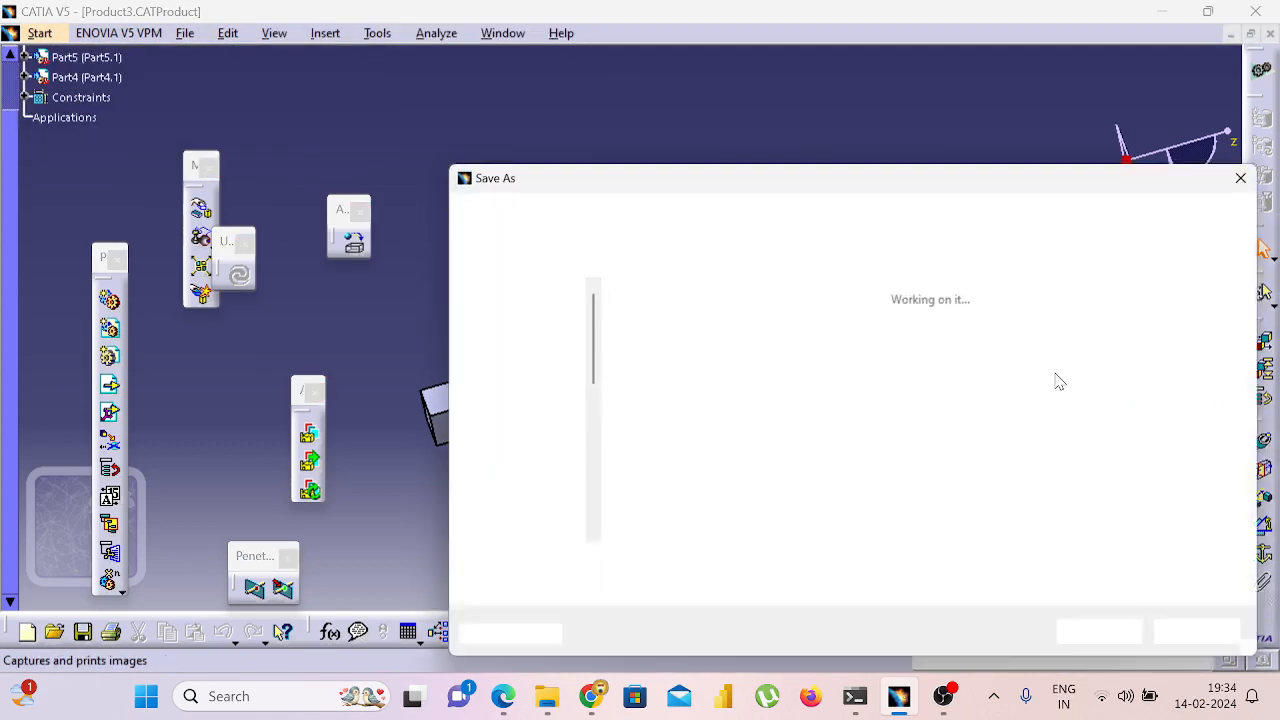
pyautogui.write('crank')
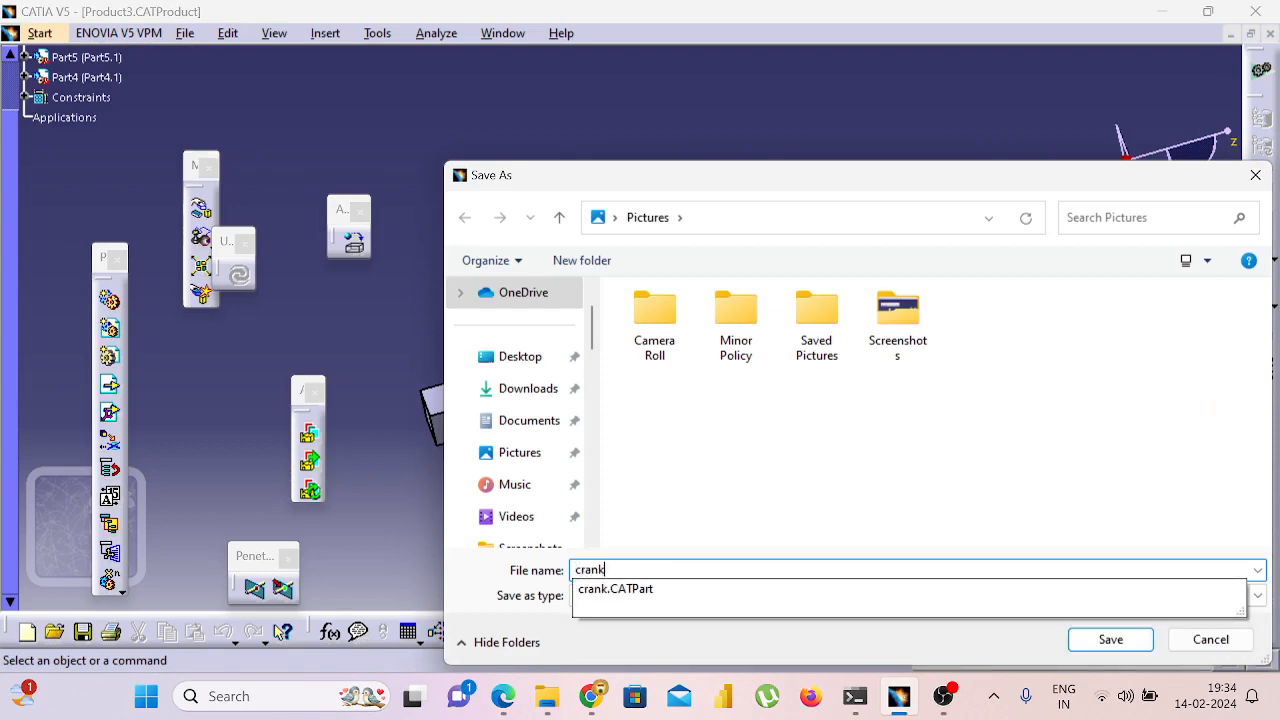
pyautogui.press('Return')
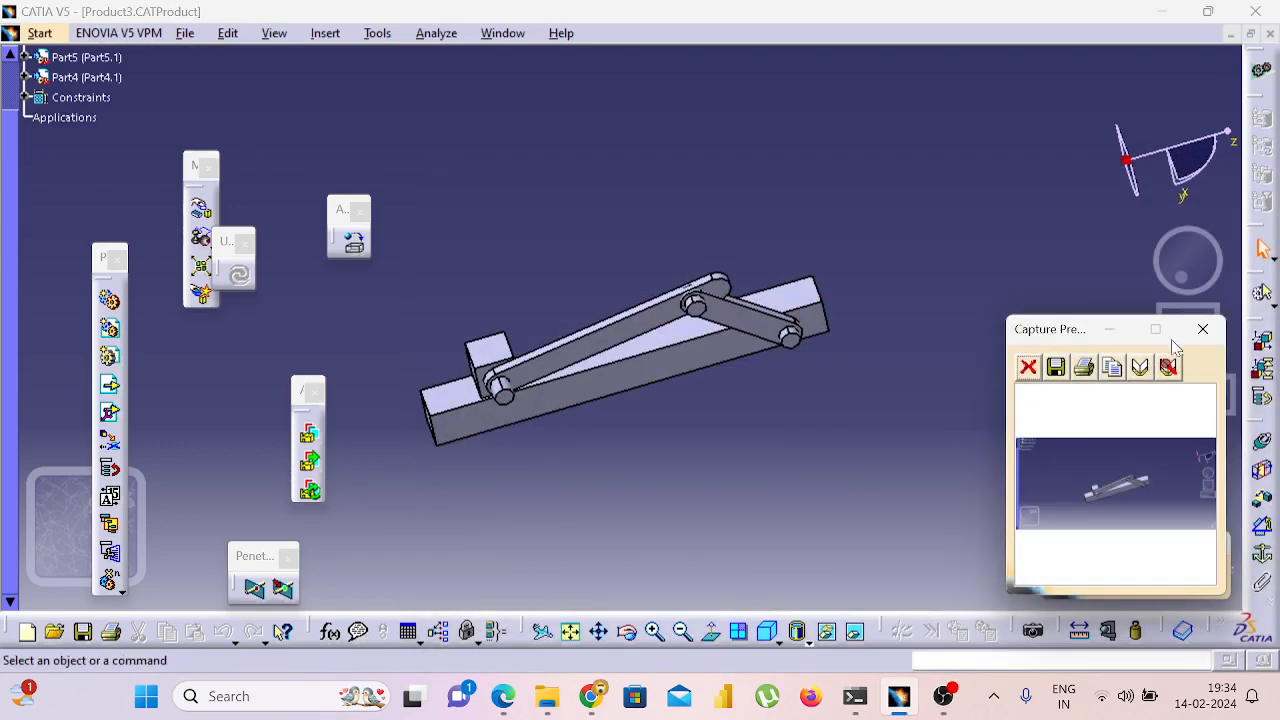
pyautogui.click(1203, 329)
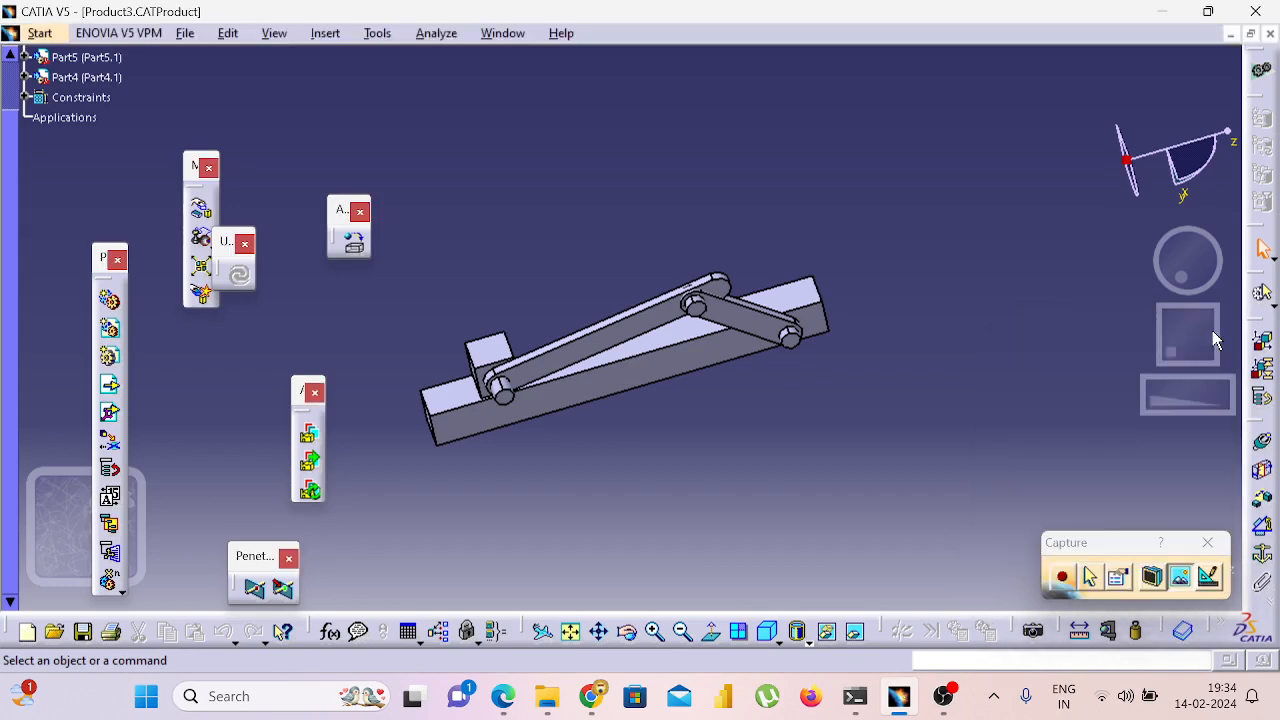
pyautogui.click(1209, 546)
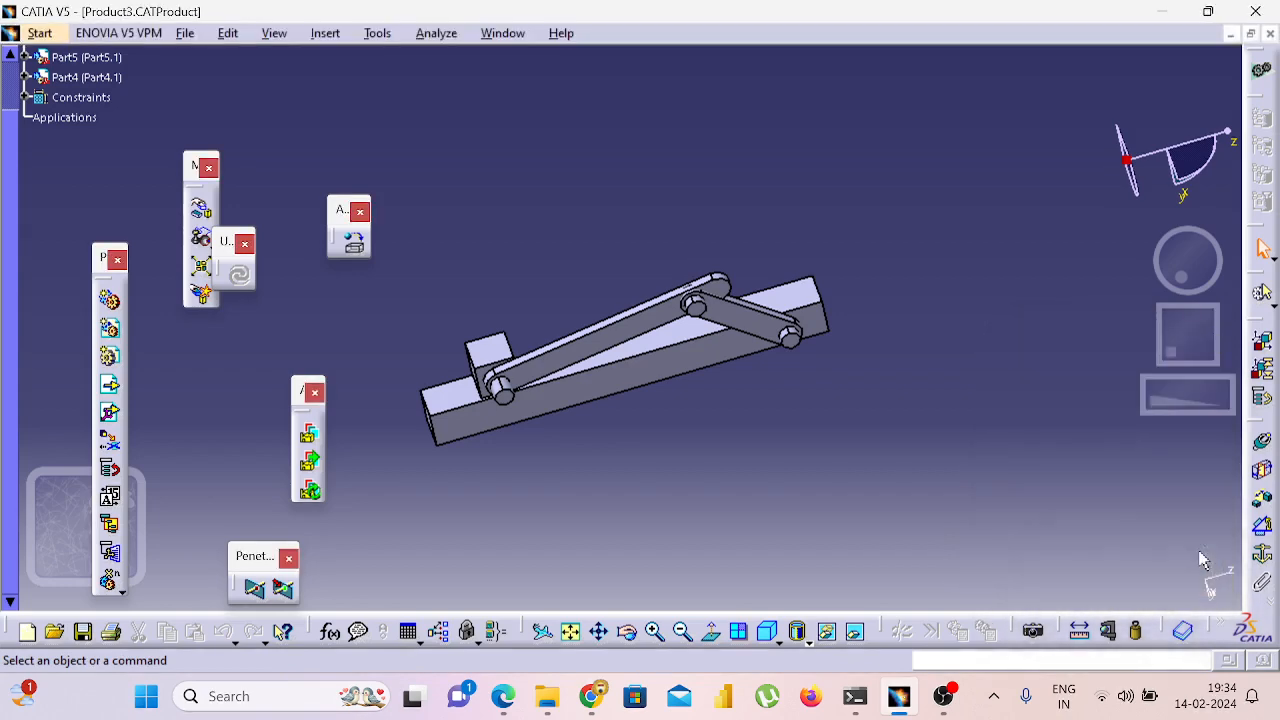
# Take a rectangular screen snip of the assembly window.
pyautogui.press('super+shift+s')
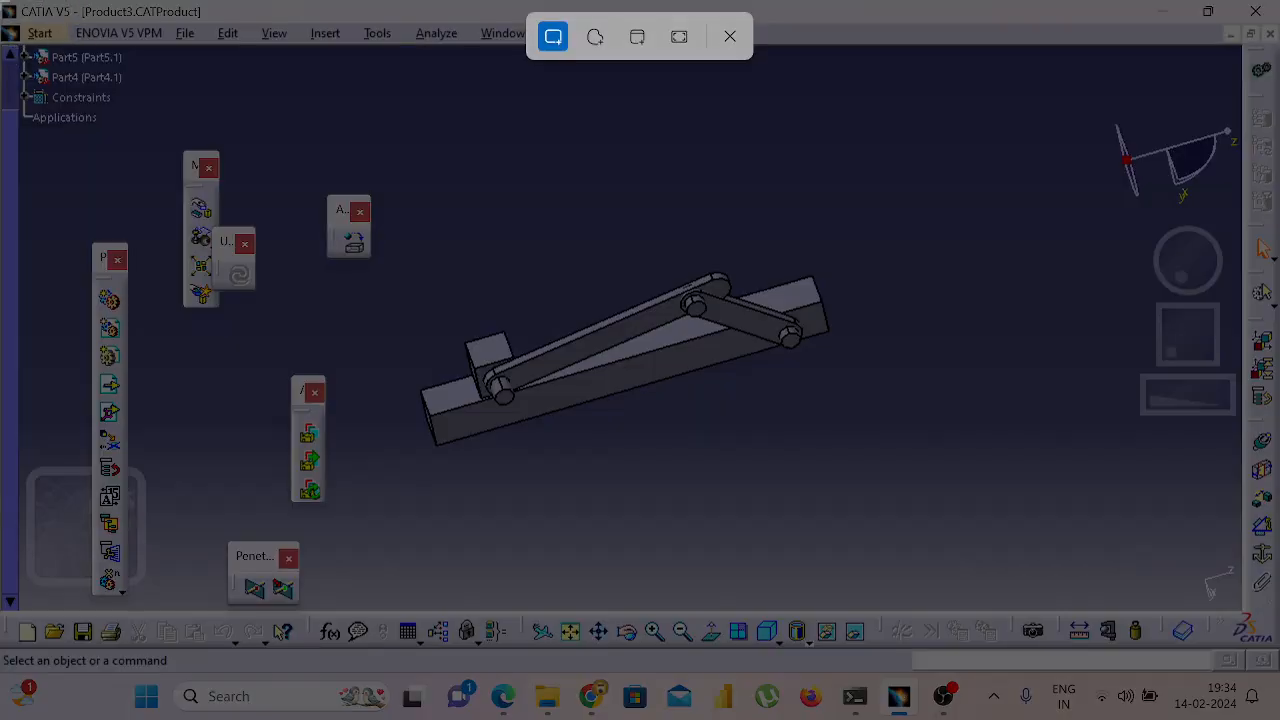
pyautogui.moveTo(2, 2); pyautogui.dragTo(374, 190)
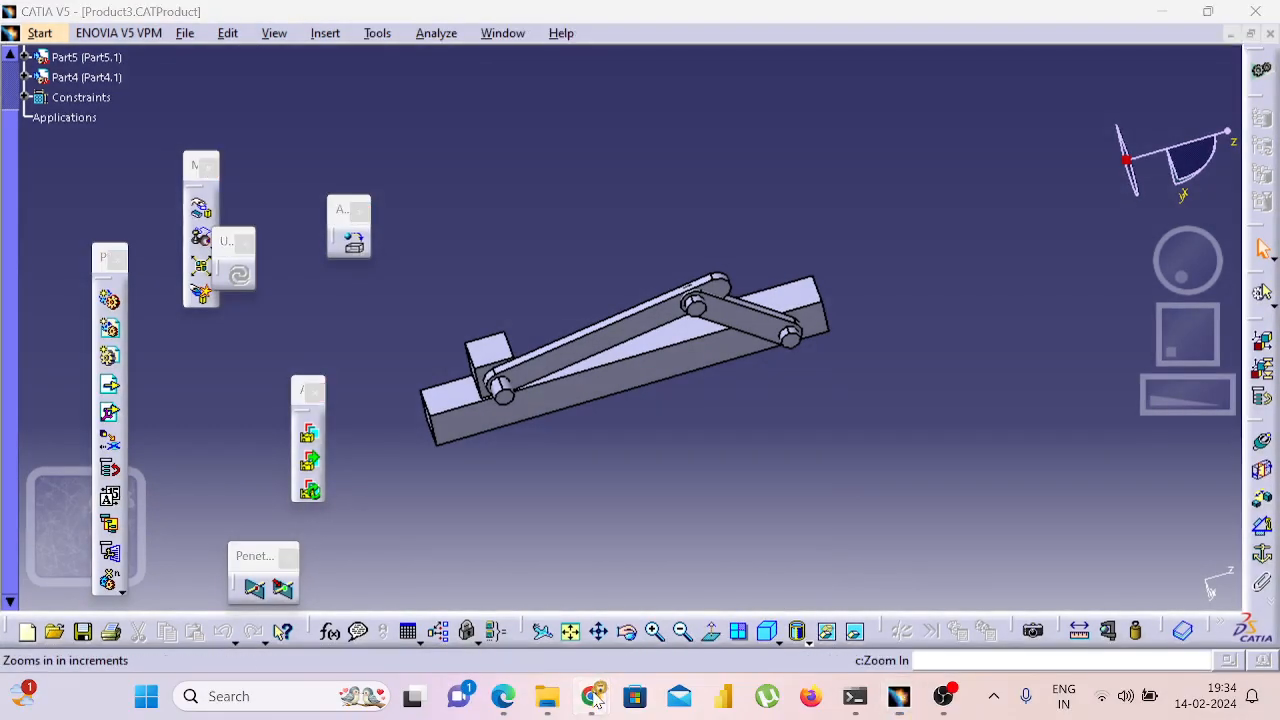
# Switch to the Google Meet call in Chrome and admit all participants waiting to join.
pyautogui.moveTo(595, 700)
pyautogui.click(540, 590)
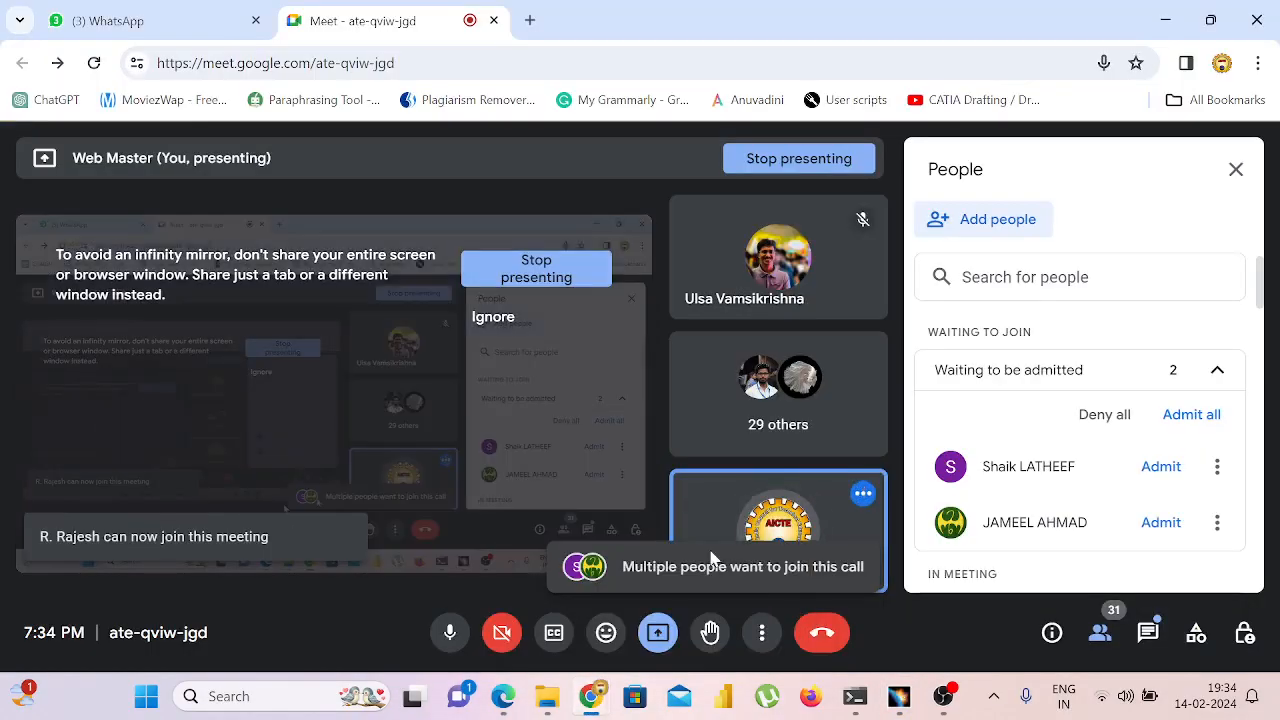
pyautogui.click(1186, 416)
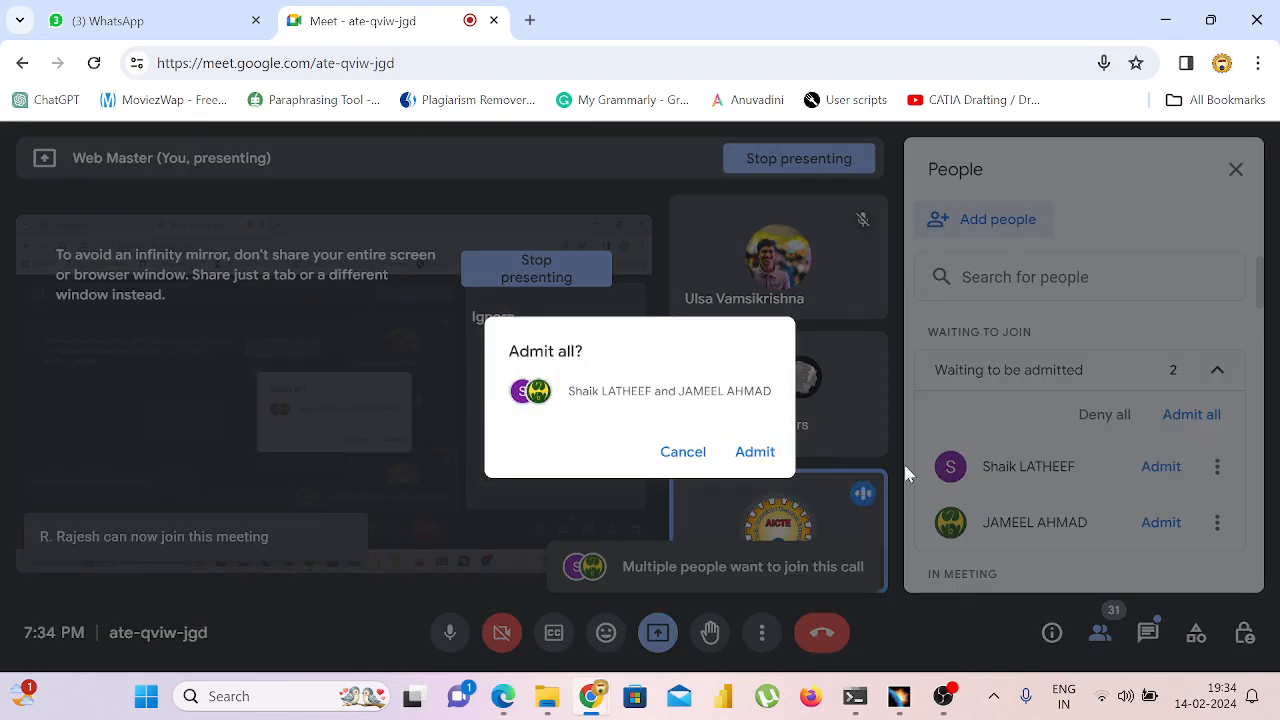
pyautogui.click(752, 452)
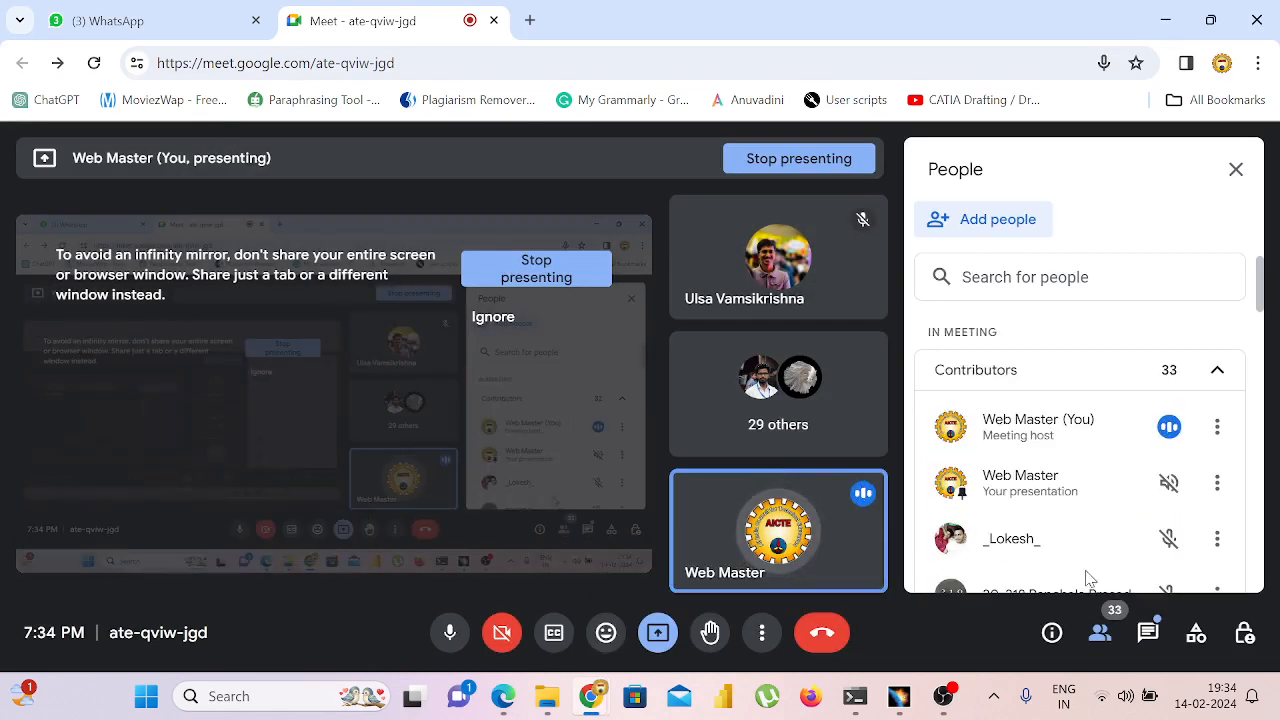
# Send the in-call messages "is four bar mechanisam assembly understand" and "Y" to the meeting participants.
pyautogui.click(1148, 632)
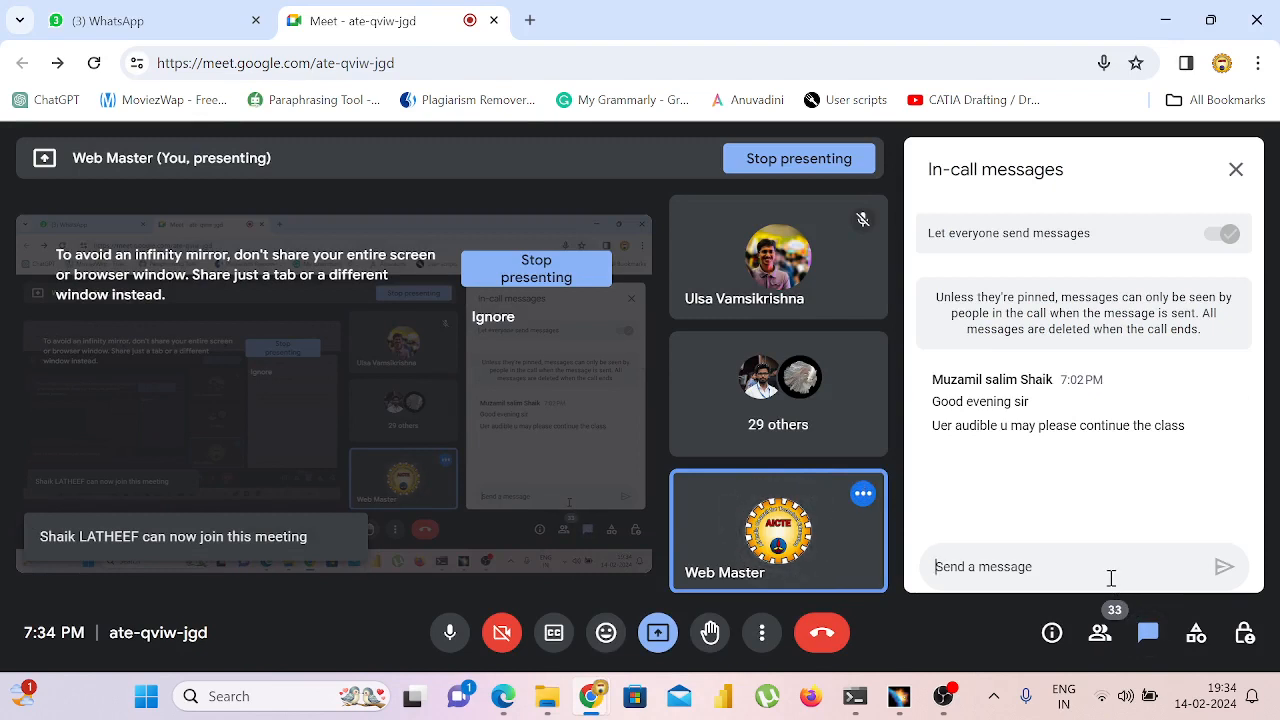
pyautogui.write('is c')
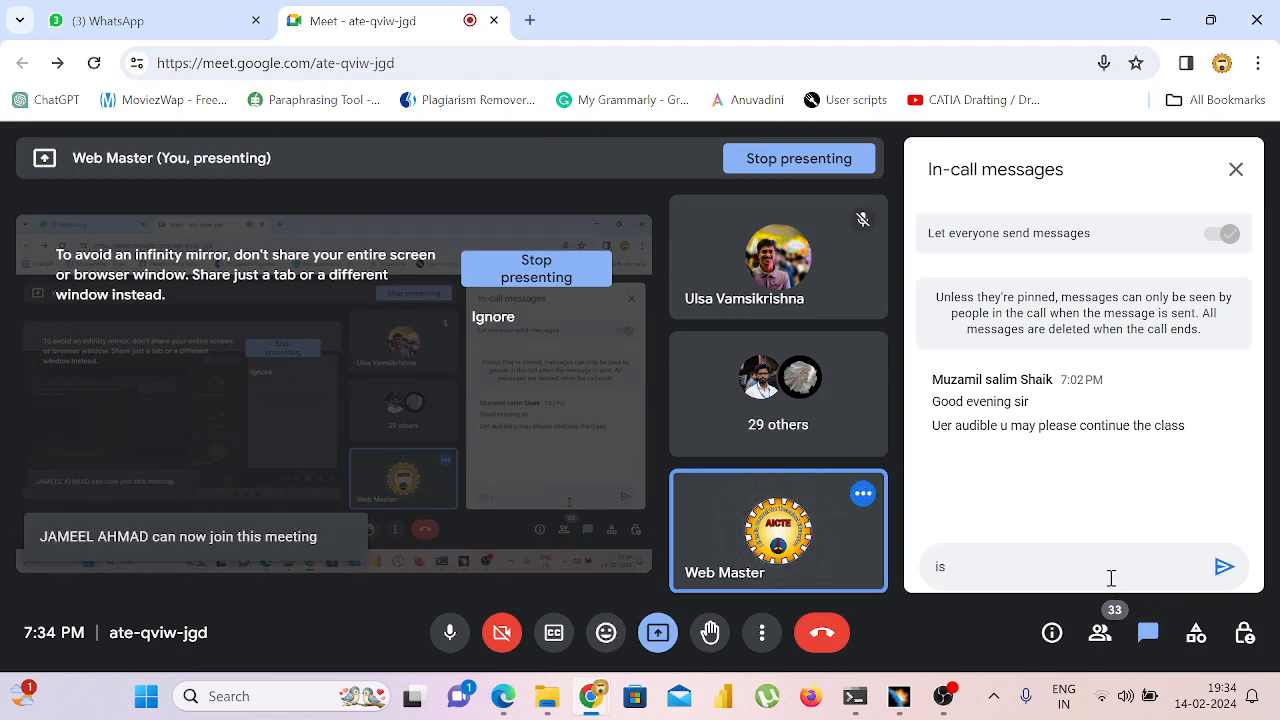
pyautogui.write('r mechanisam a')
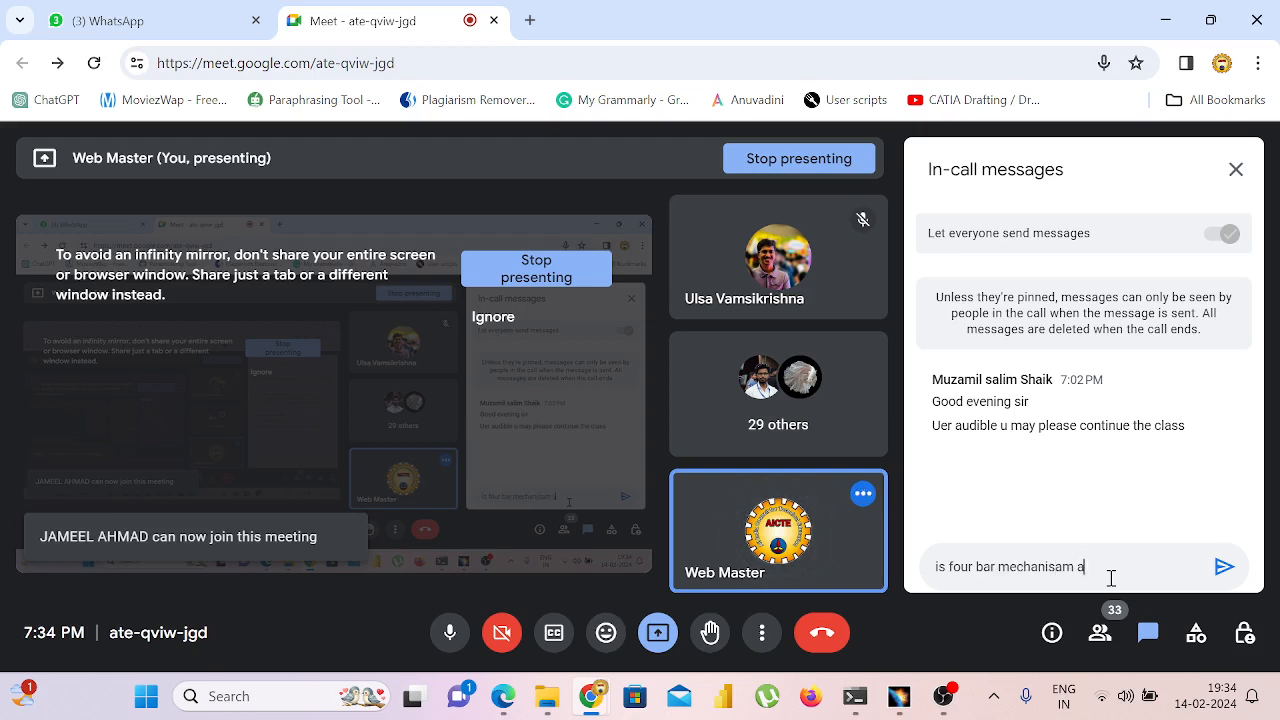
pyautogui.write('ssembly understand')
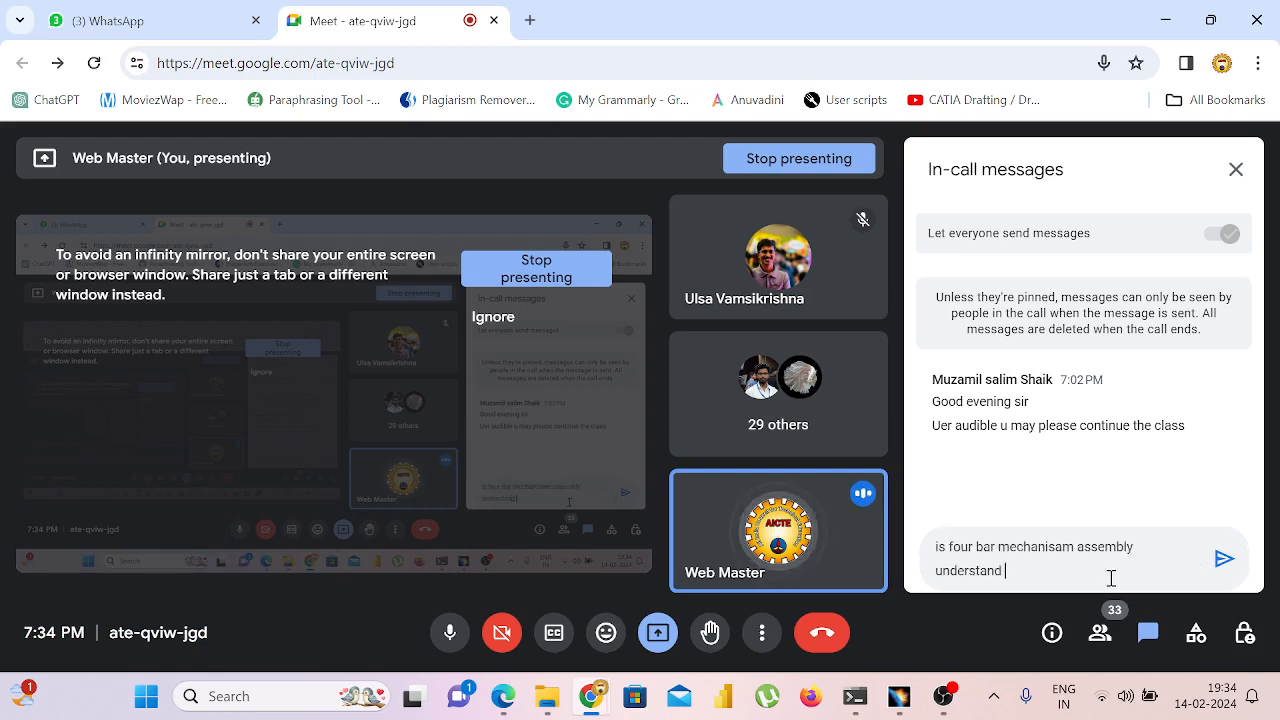
pyautogui.press('Return')
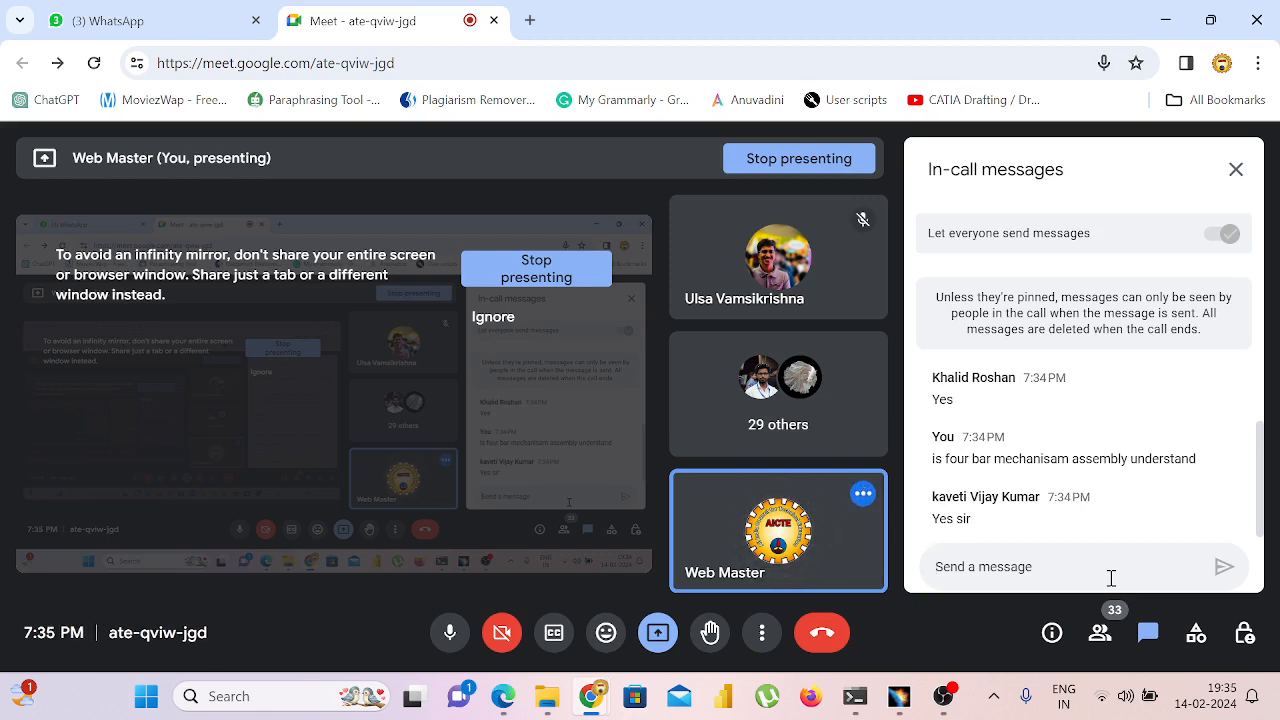
pyautogui.write('Y')
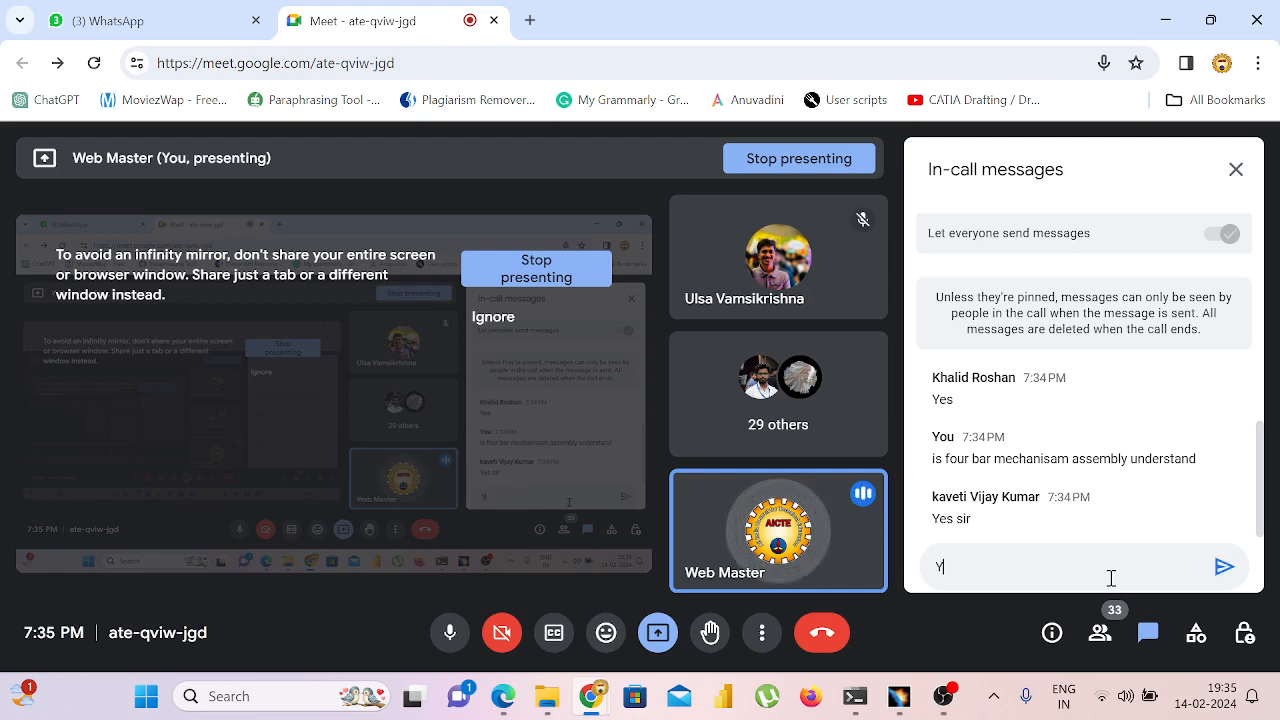
pyautogui.press('Return')
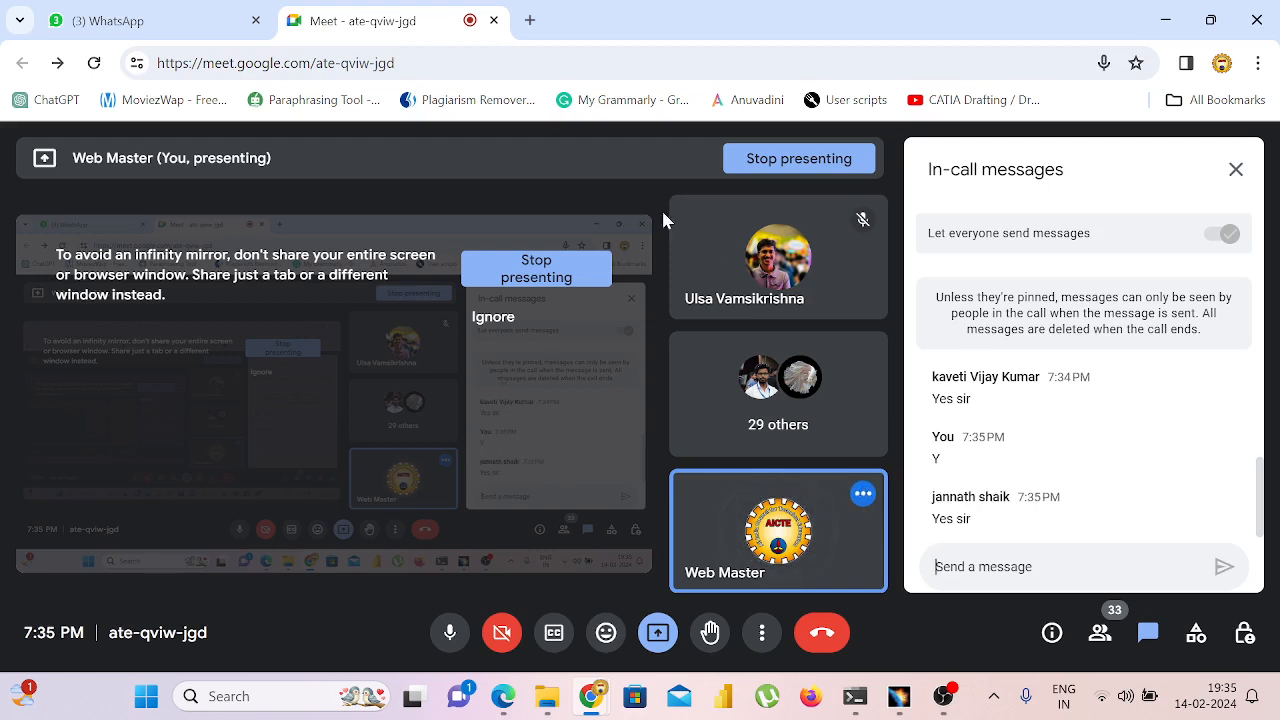
# Check the unread WhatsApp chats STAFF@DRKVSRIT, FDP ON ETCRES 2024 and Flipkart LOOT Deals, returning through the meeting to CATIA.
pyautogui.click(170, 30)
pyautogui.click(266, 277)
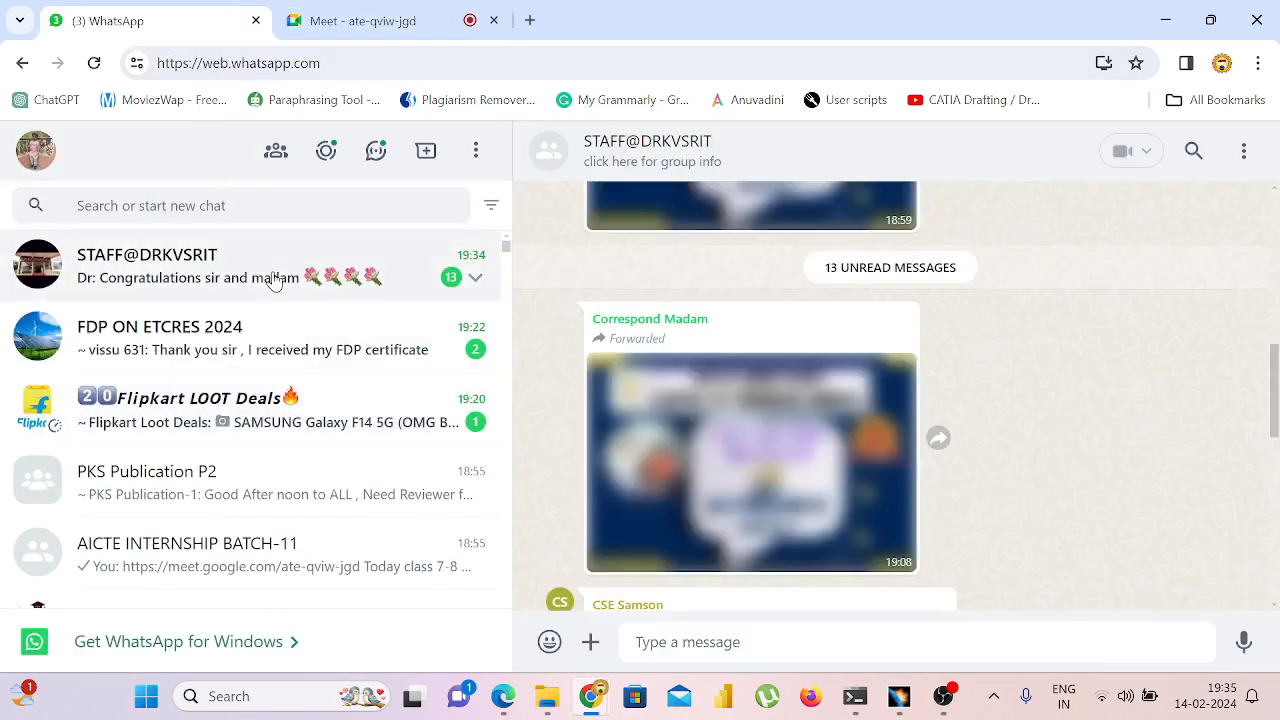
pyautogui.click(305, 362)
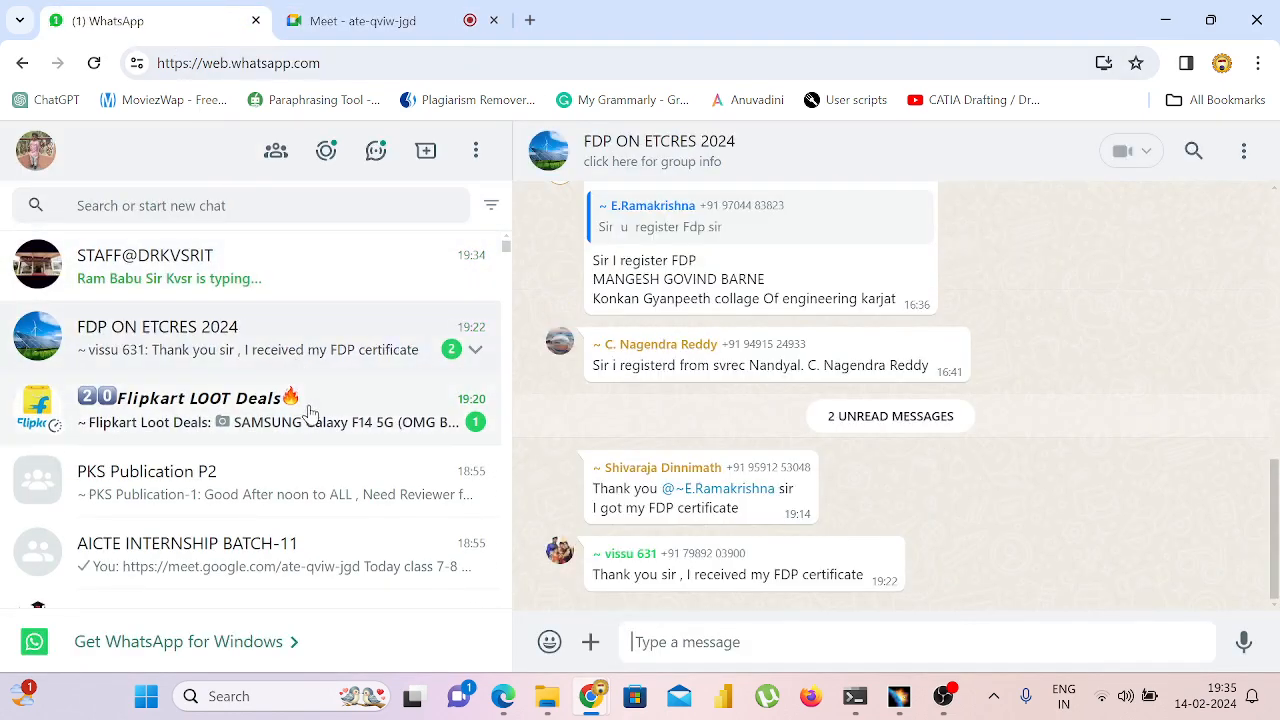
pyautogui.click(310, 418)
pyautogui.click(400, 20)
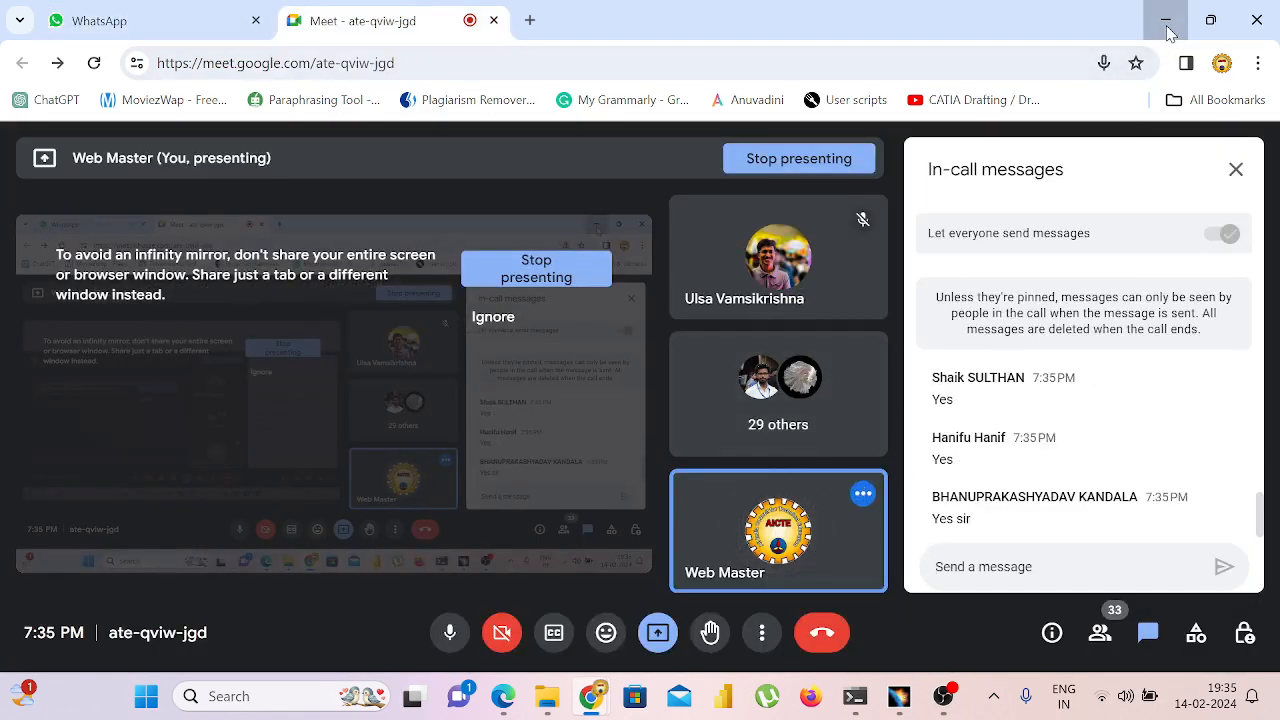
pyautogui.click(1166, 22)
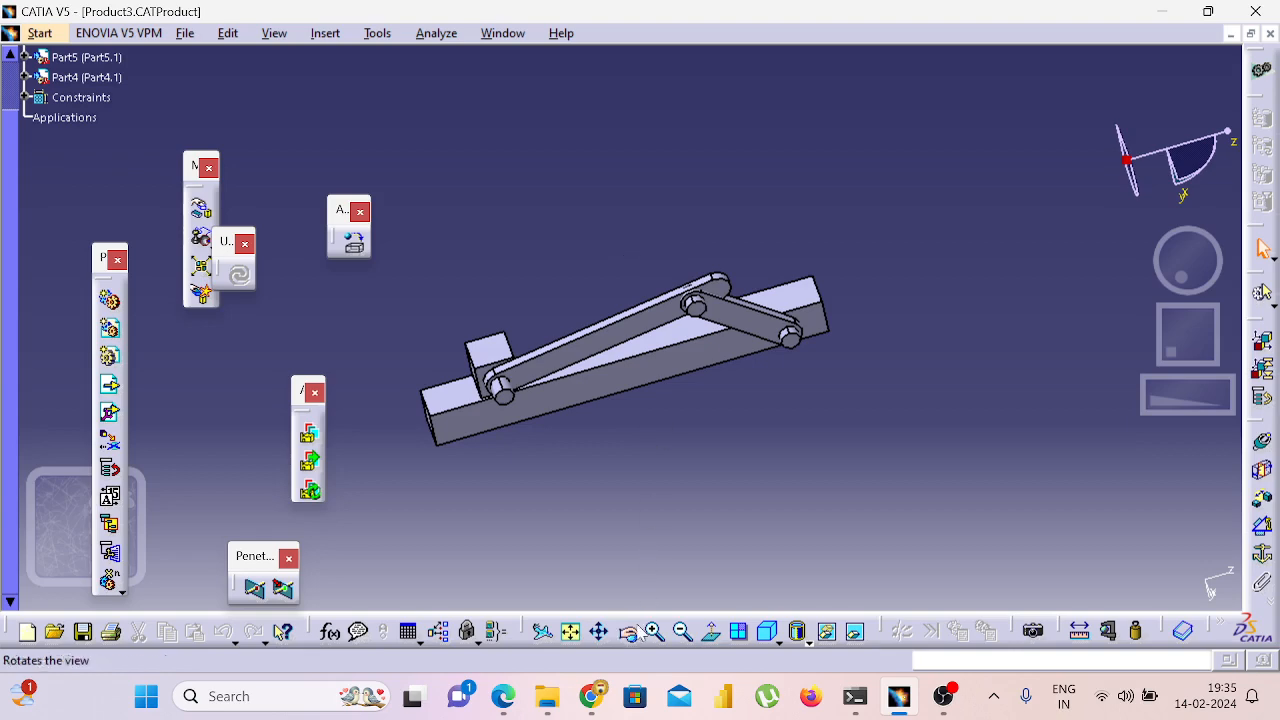
# Switch back to the Google Meet call, mute the microphone for a pause and unmute it.
pyautogui.click(591, 696)
pyautogui.click(498, 596)
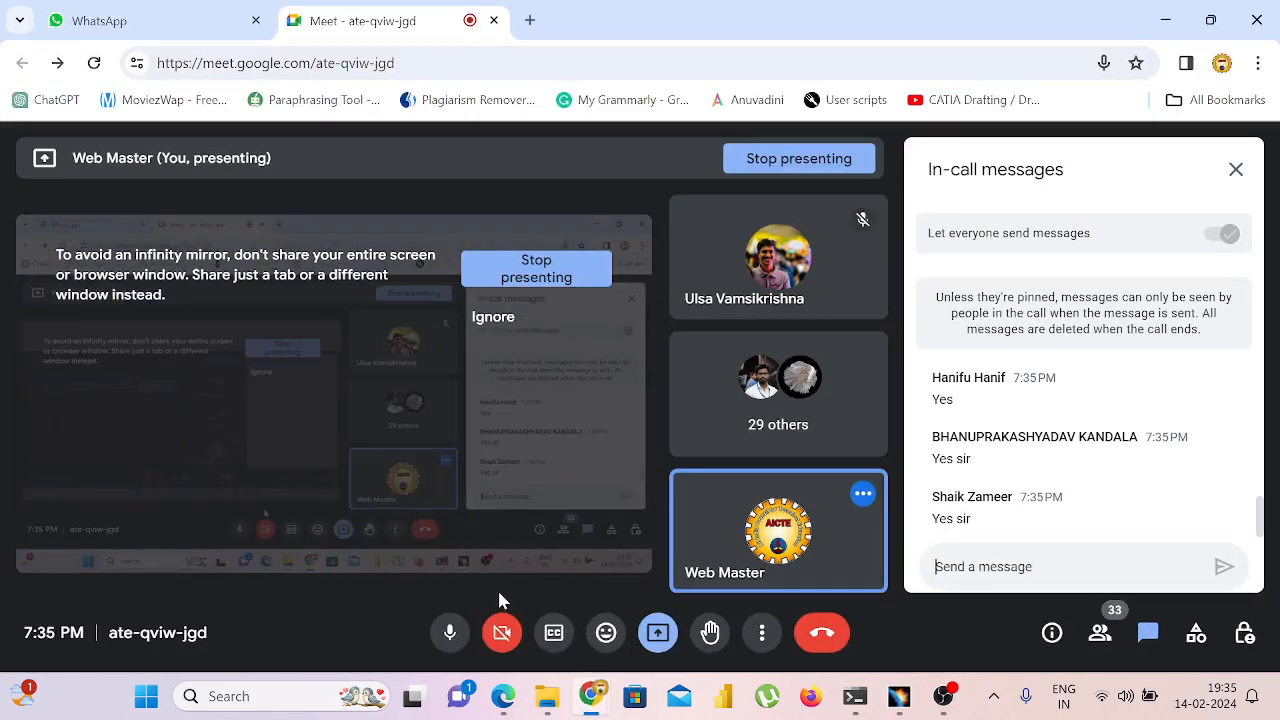
pyautogui.click(453, 634)
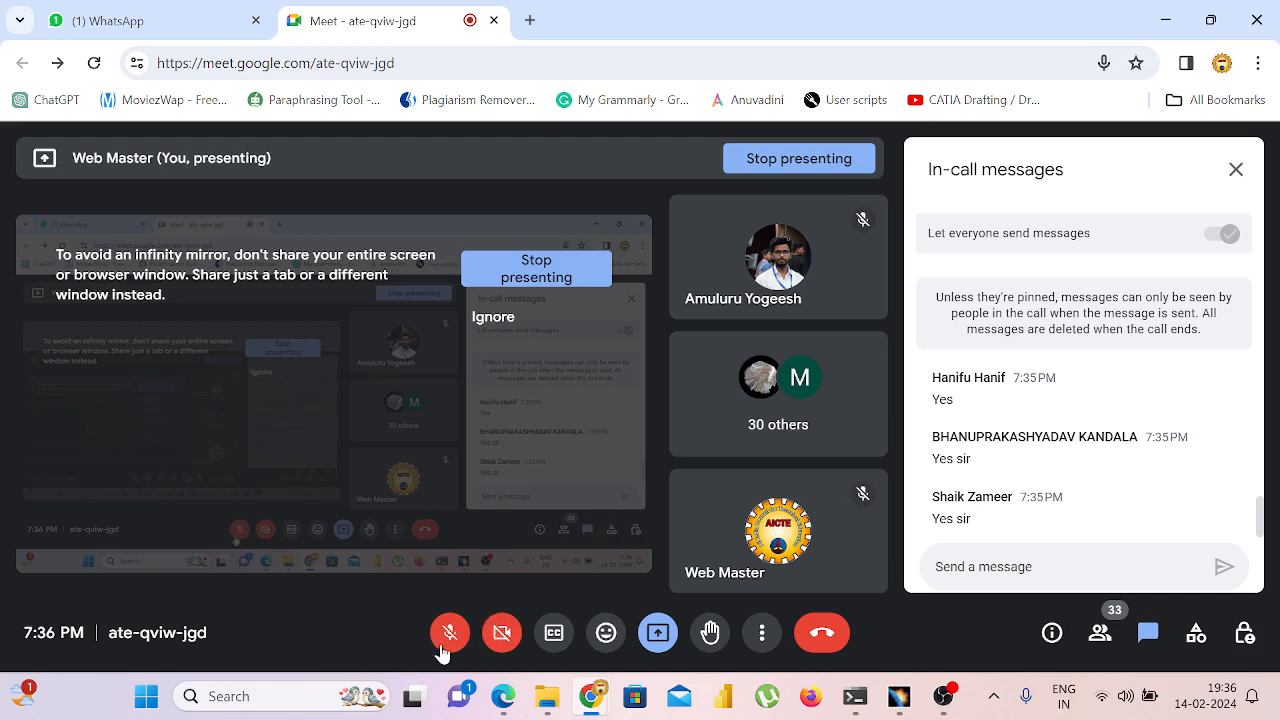
pyautogui.click(447, 646)
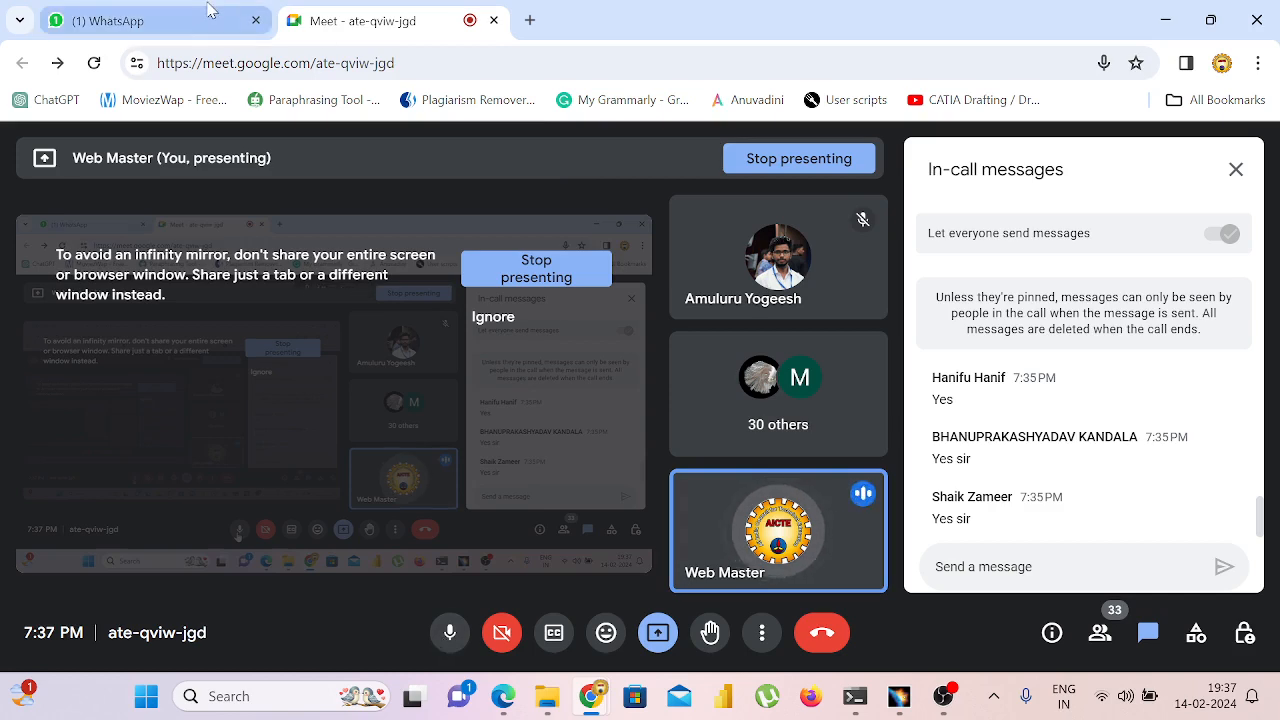
# Check the STAFF@DRKVSRIT group chat in WhatsApp and open the Catia Stuff folder on the desktop.
pyautogui.click(213, 14)
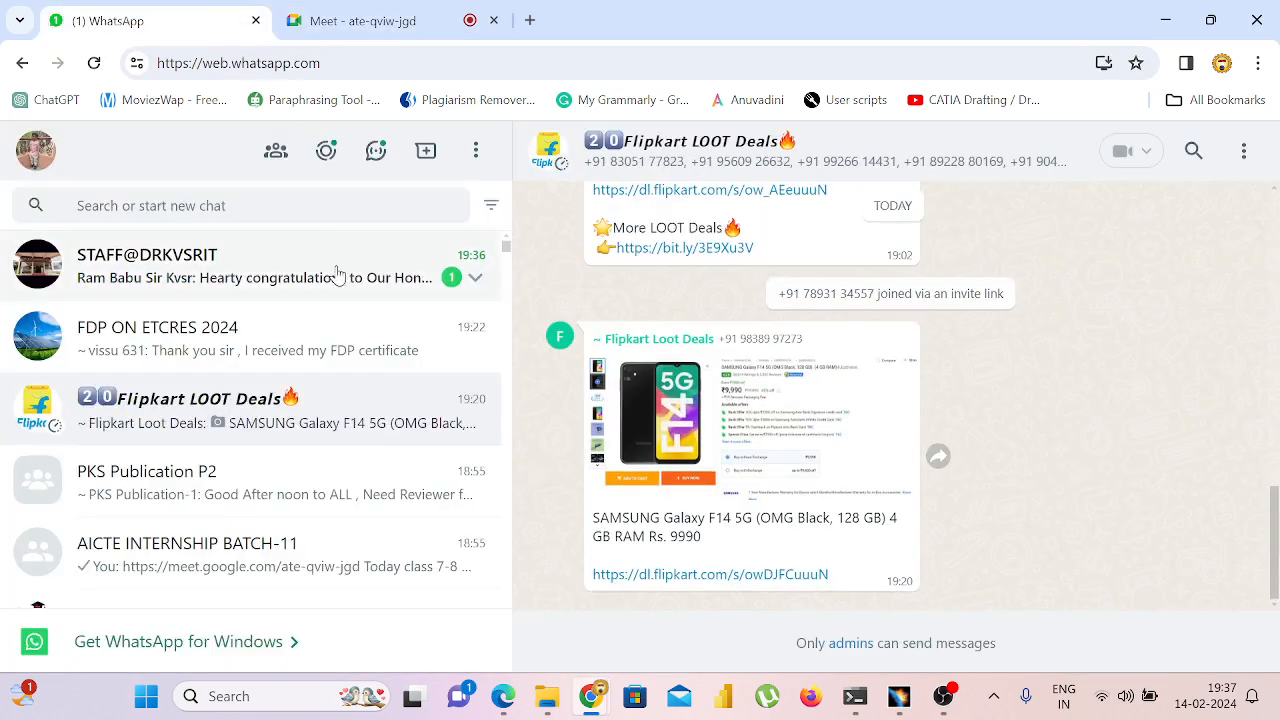
pyautogui.click(338, 275)
pyautogui.press('super+d')
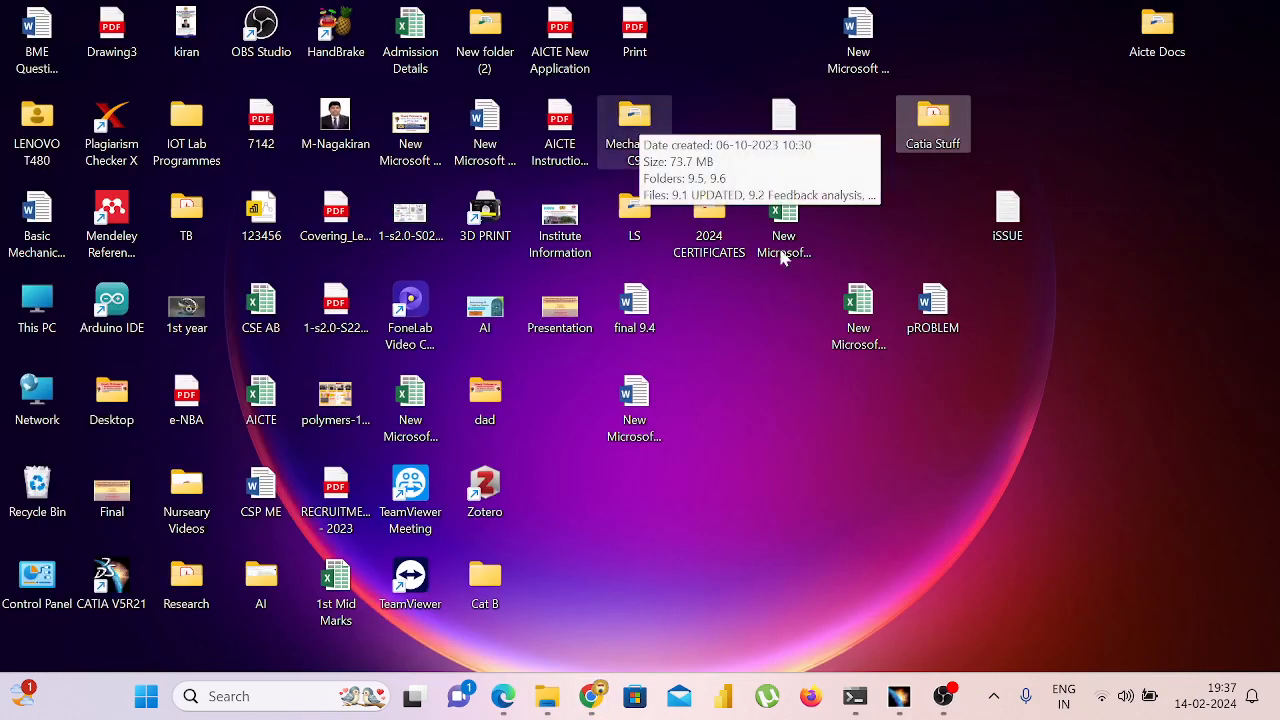
pyautogui.doubleClick(933, 124)
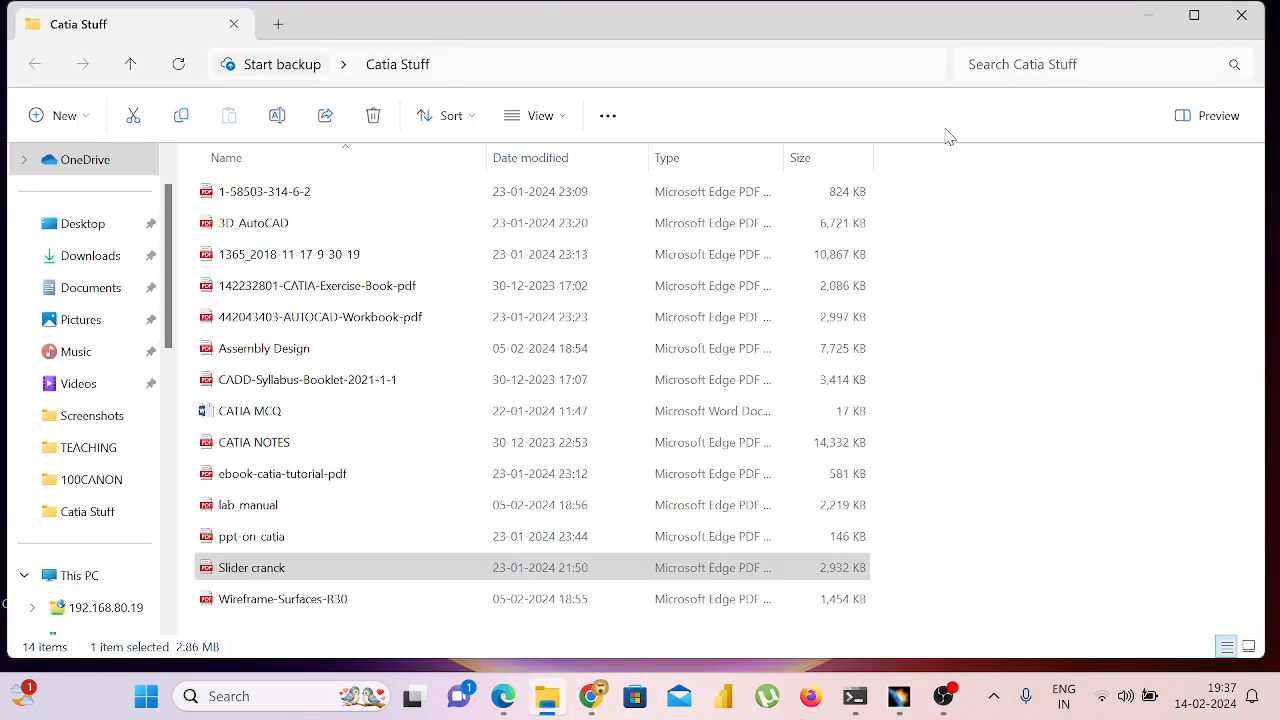
# Return to the Google Meet call in Chrome and close the in-call messages.
pyautogui.click(598, 702)
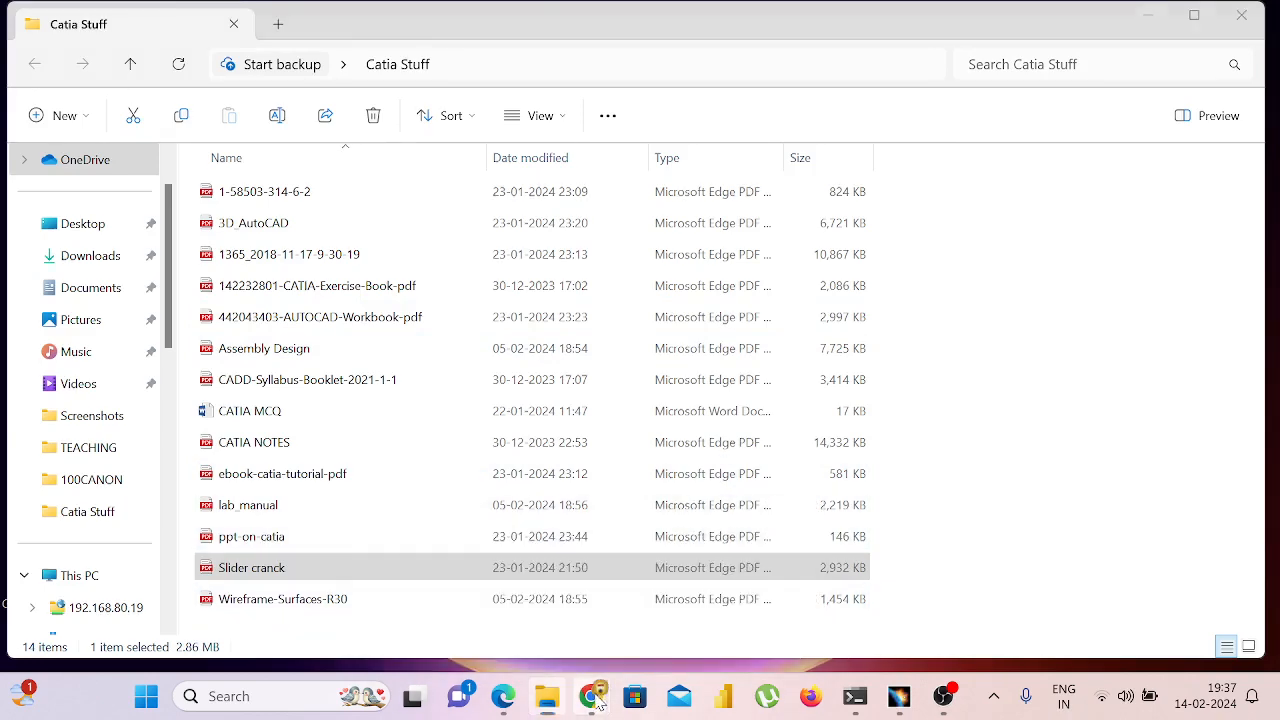
pyautogui.click(564, 620)
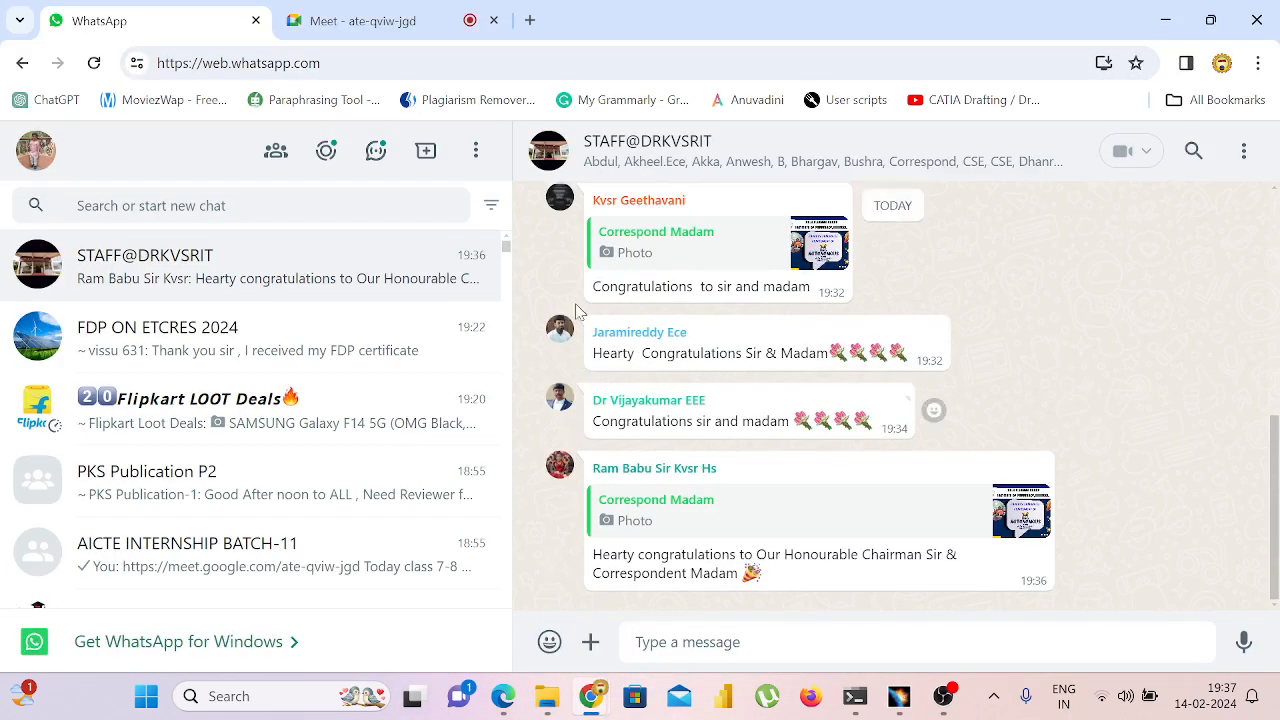
pyautogui.click(436, 25)
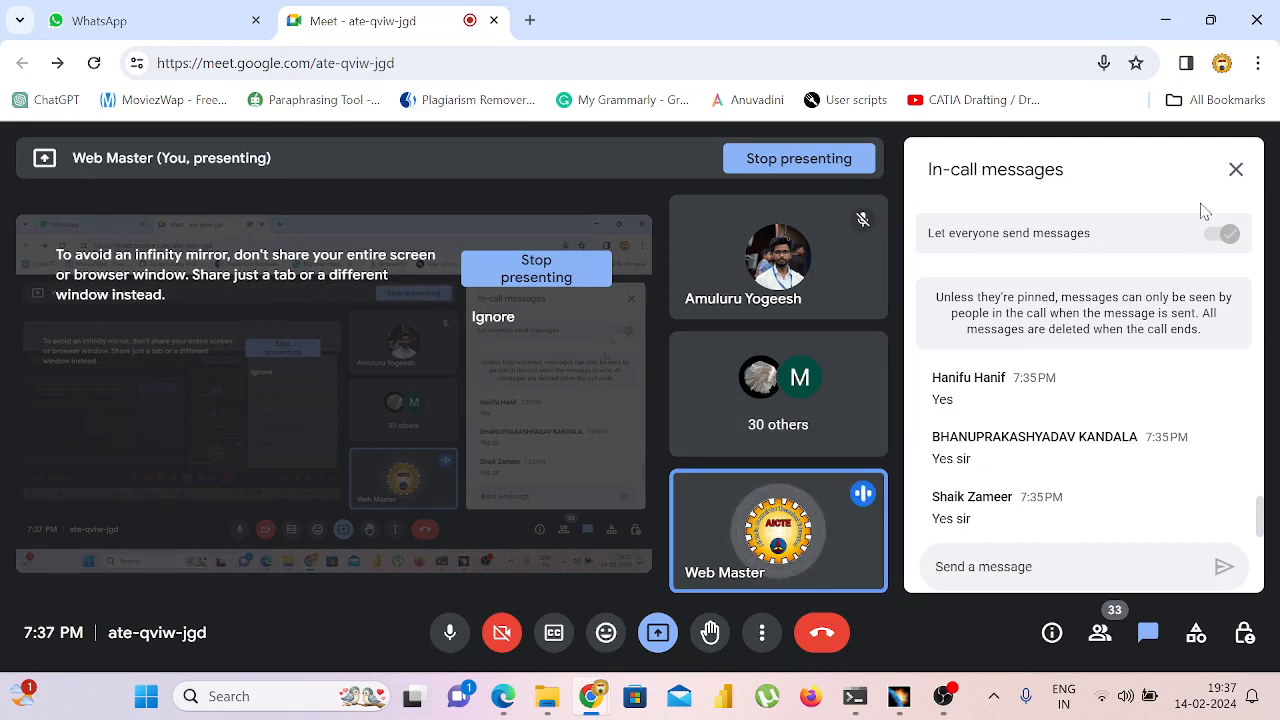
pyautogui.click(1234, 168)
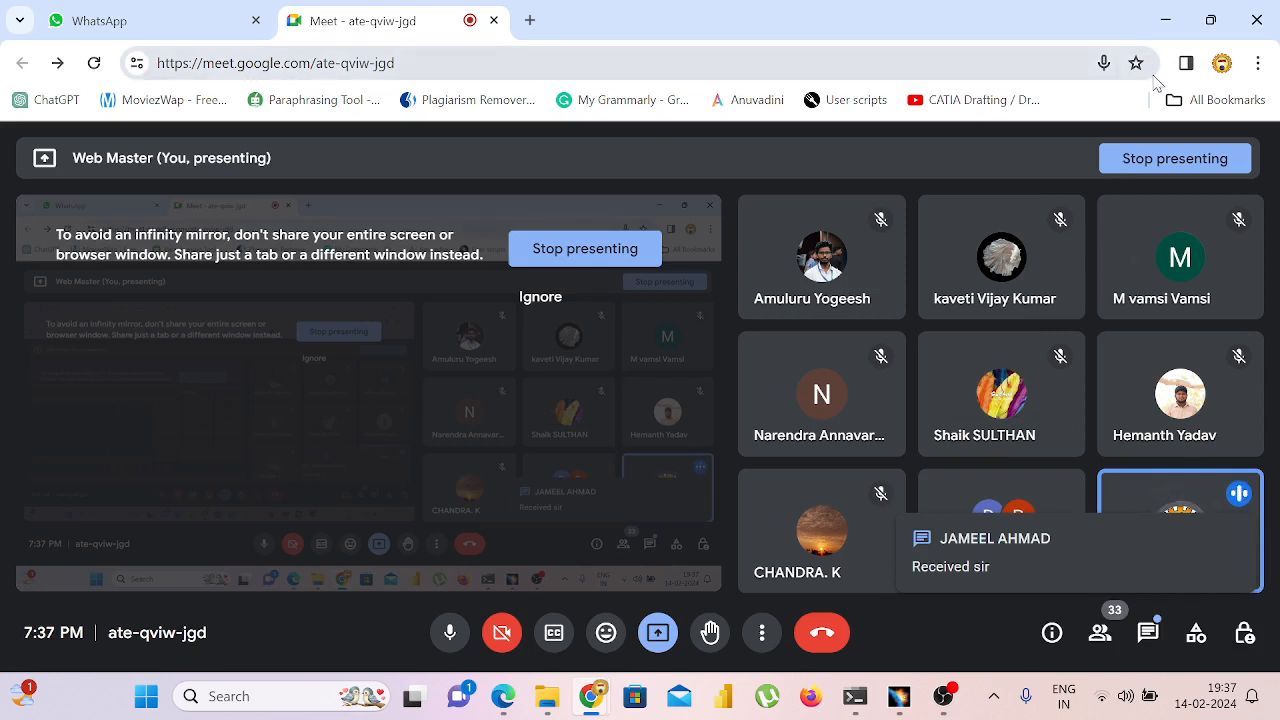
# Minimize Chrome, open 142232801-CATIA-Exercise-Book-pdf from the Catia Stuff folder and close the Slider cranck.pdf document.
pyautogui.click(1172, 26)
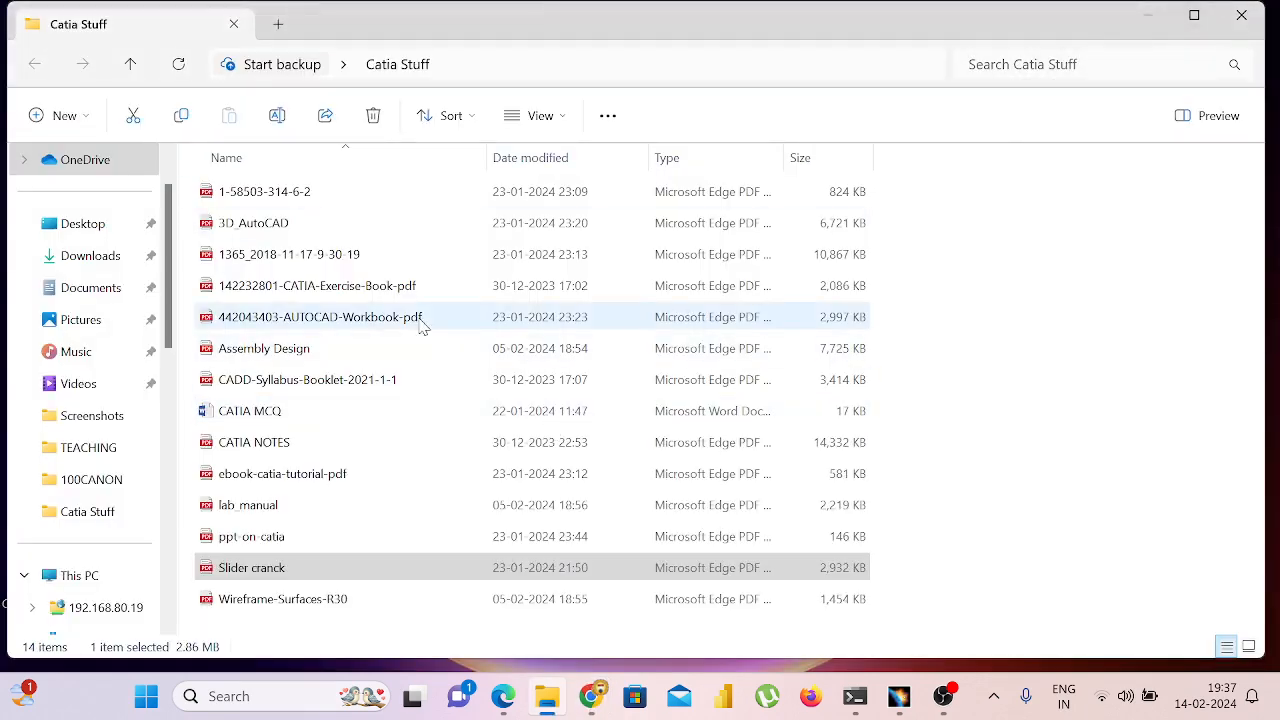
pyautogui.click(349, 287)
pyautogui.doubleClick(349, 288)
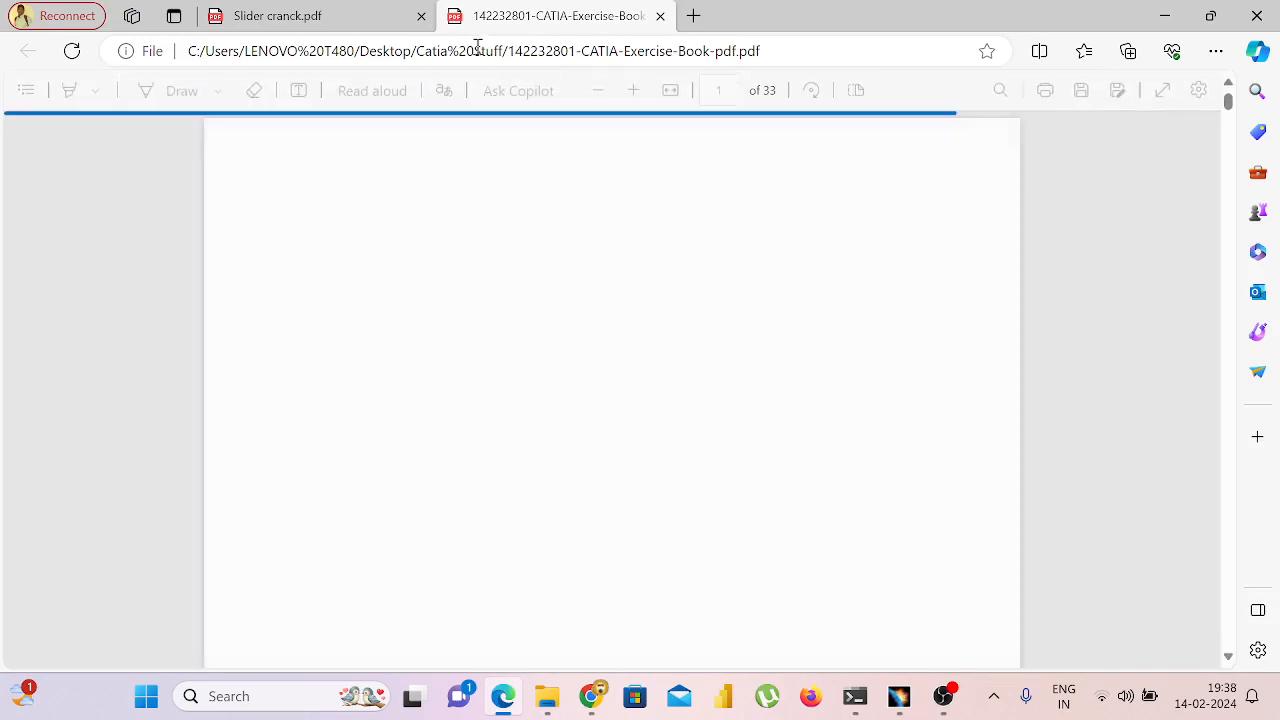
pyautogui.click(421, 16)
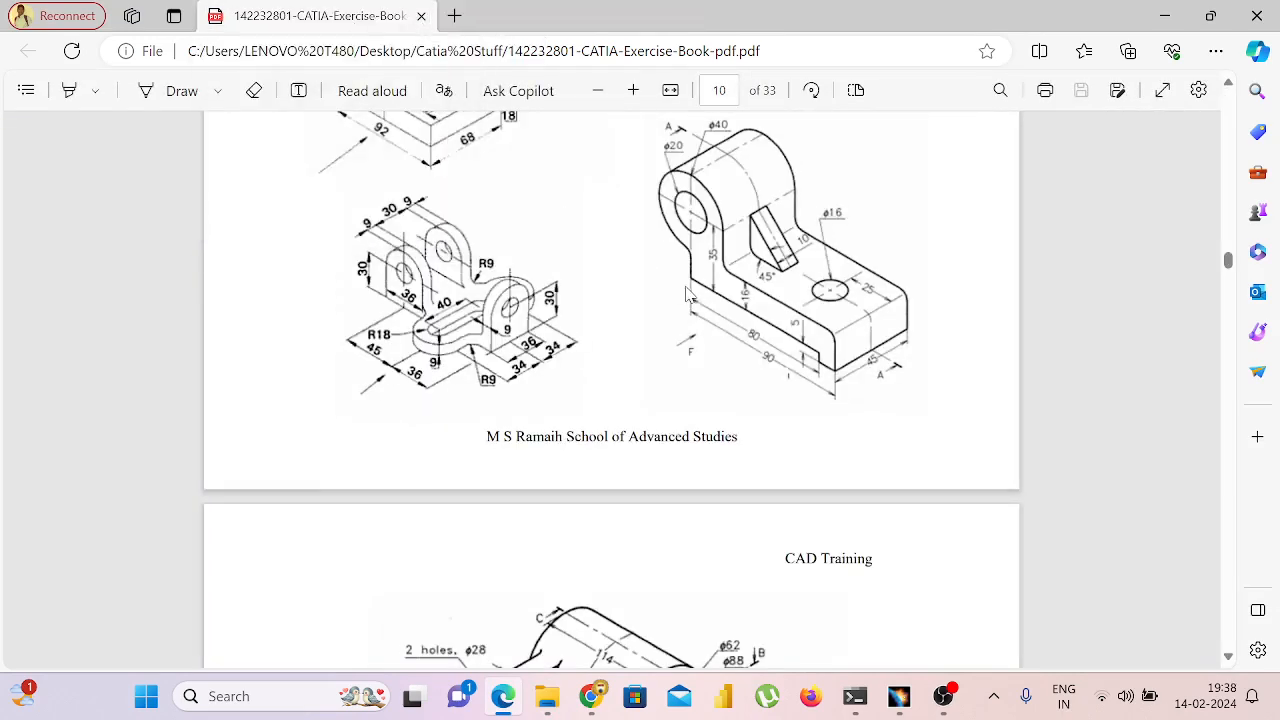
# Look through the exercise book's part drawings and examine the dimensions of the ribbed angle bracket on page 6.
pyautogui.scroll(10, 686, 293)
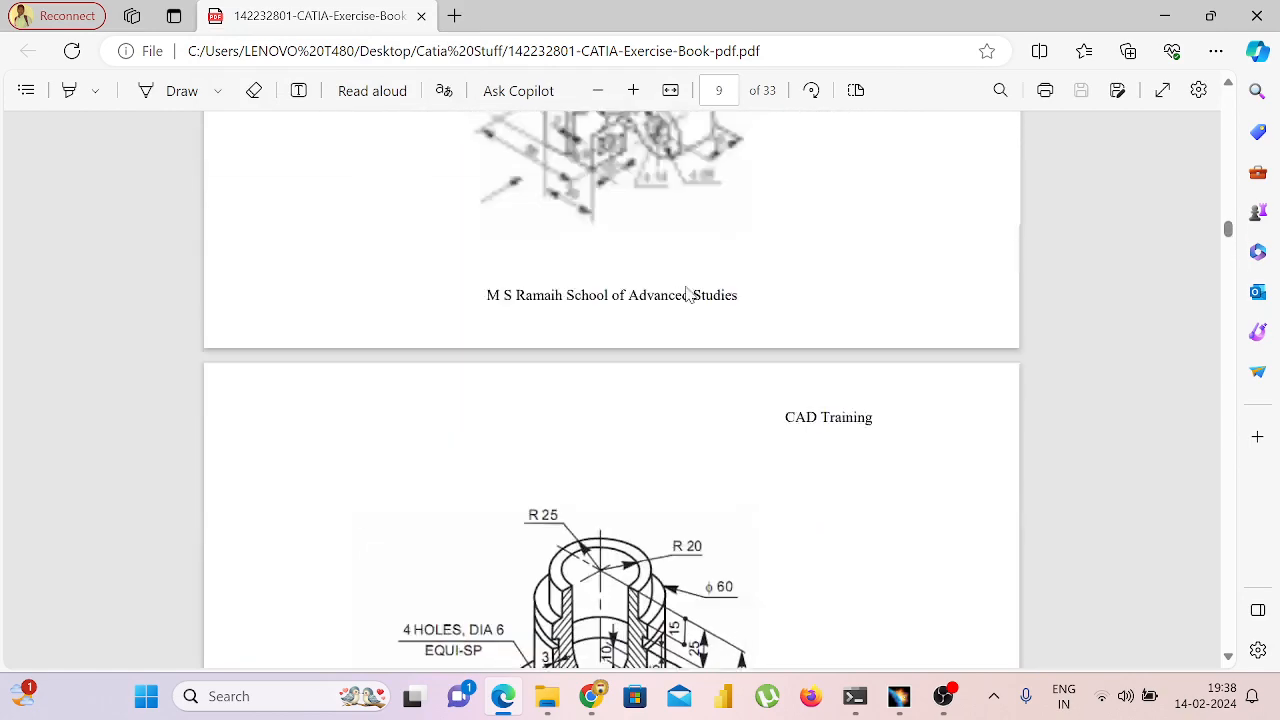
pyautogui.scroll(10, 686, 293)
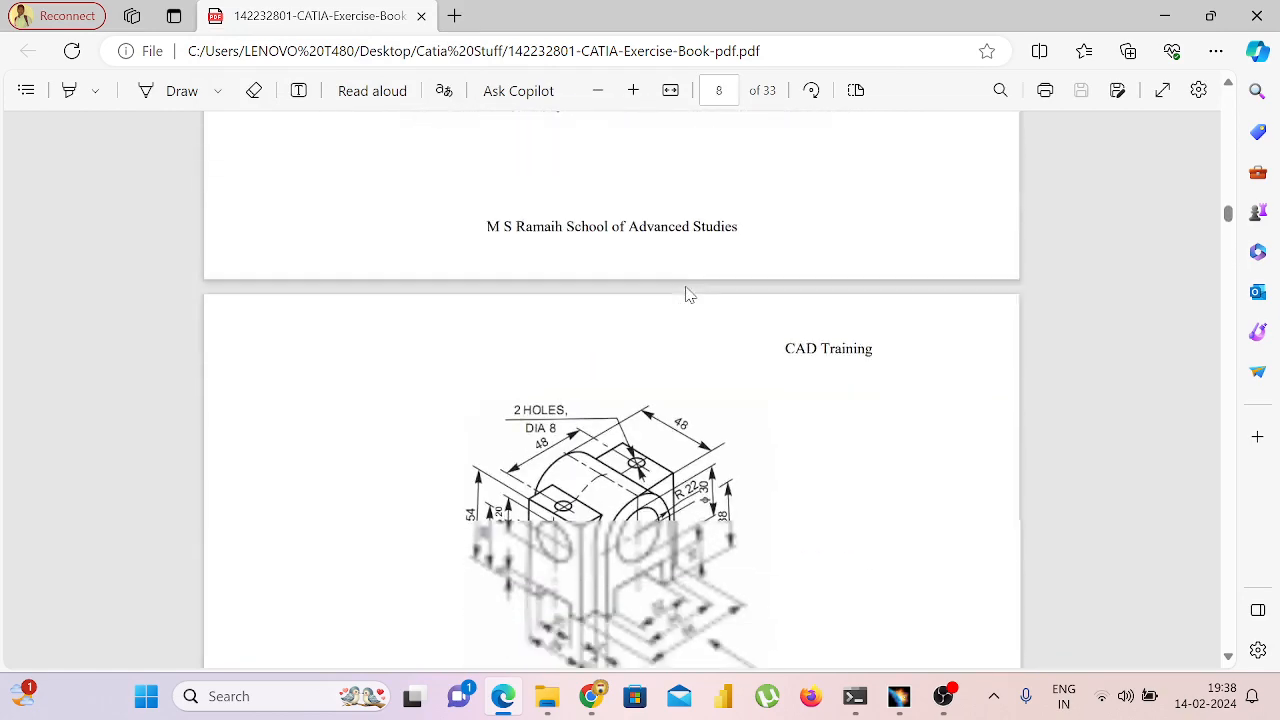
pyautogui.scroll(-4, 686, 293)
pyautogui.scroll(6, 686, 293)
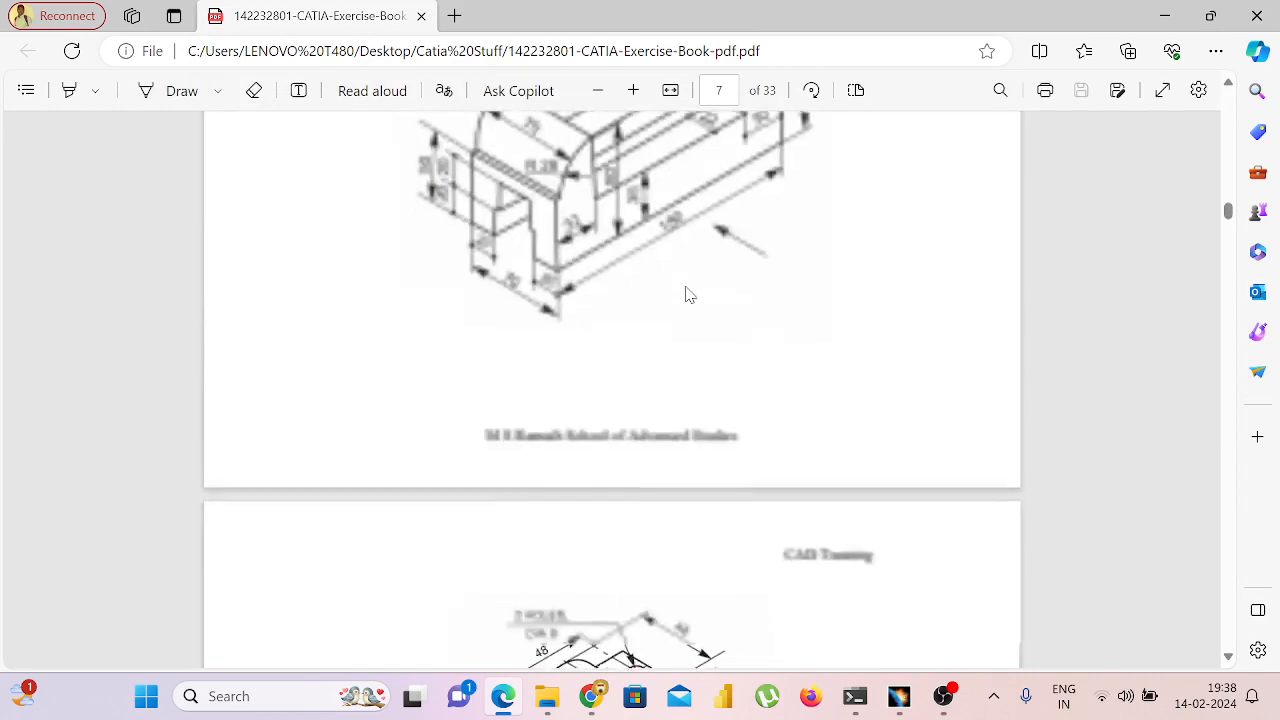
pyautogui.scroll(2, 686, 293)
pyautogui.scroll(-6, 686, 293)
pyautogui.scroll(2, 686, 293)
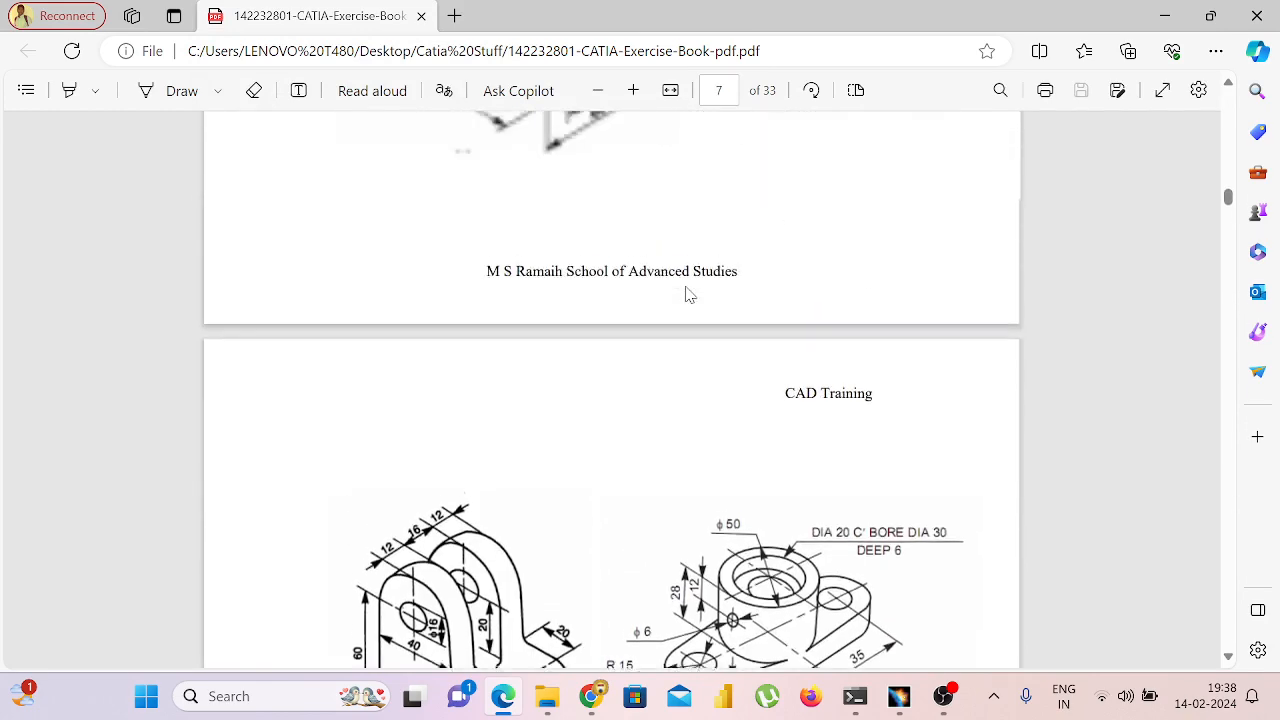
pyautogui.scroll(-3, 686, 293)
pyautogui.scroll(6, 686, 293)
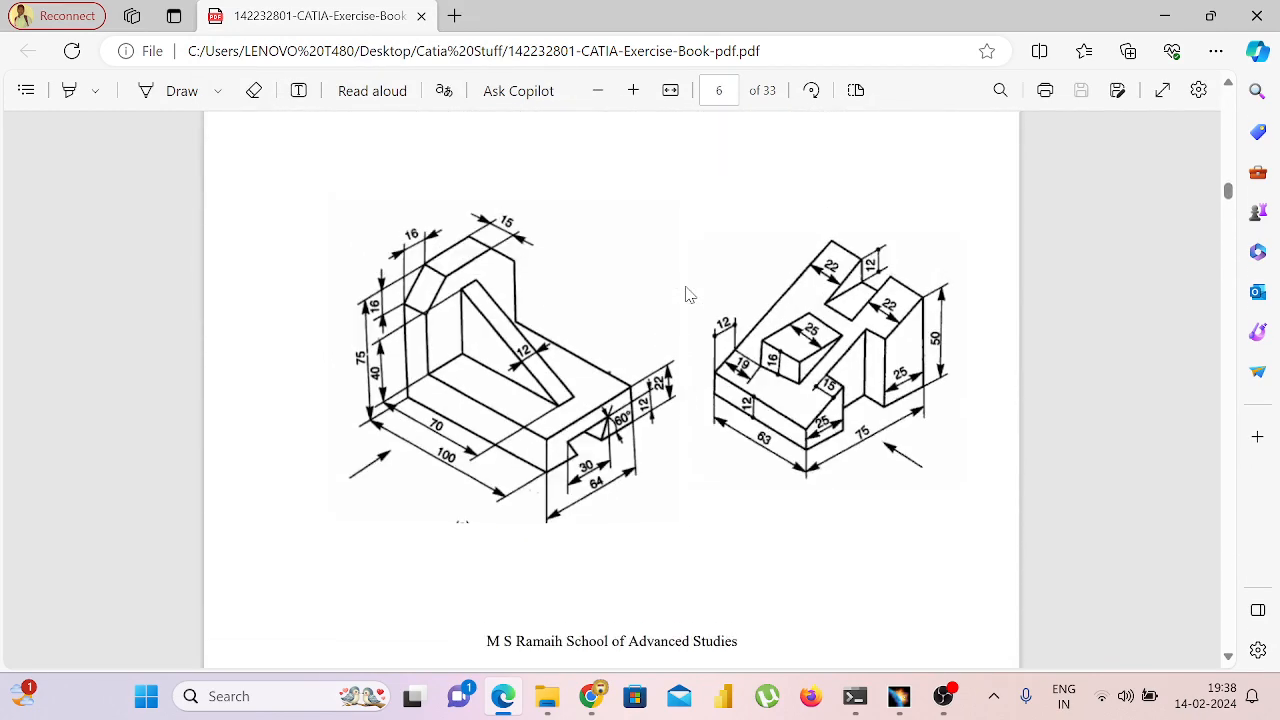
pyautogui.scroll(-7, 686, 293)
pyautogui.scroll(3, 686, 293)
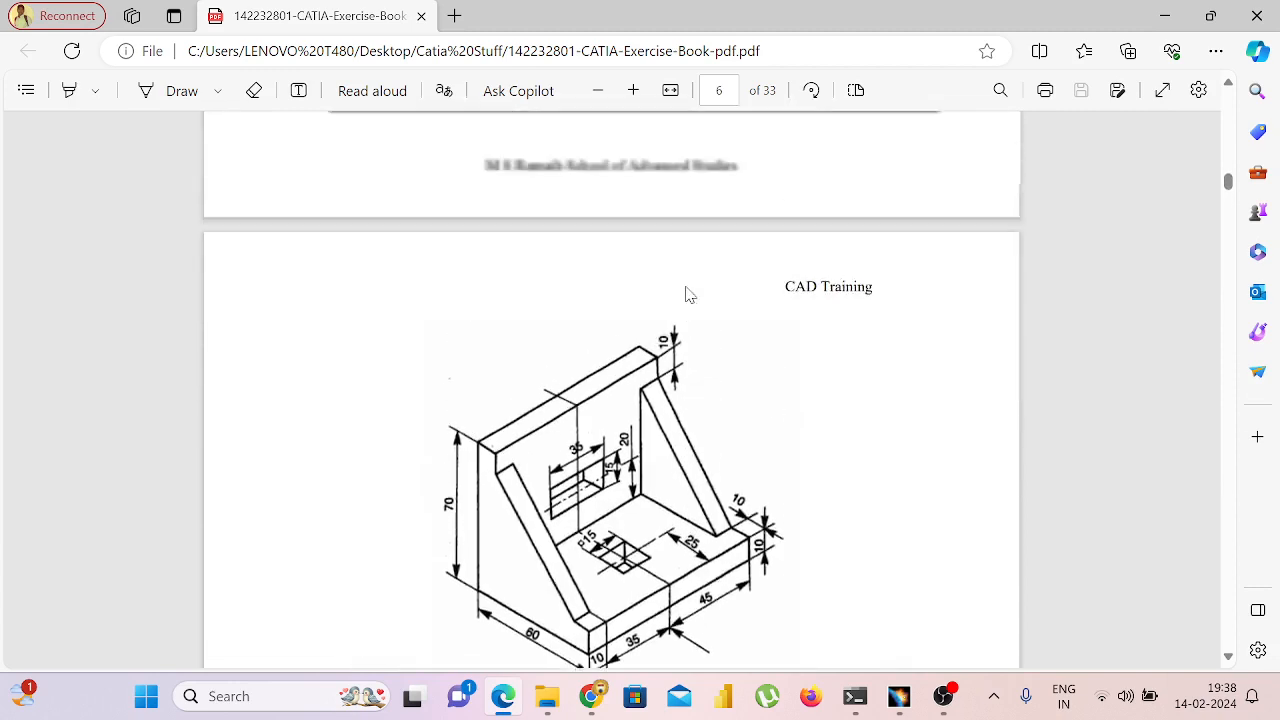
pyautogui.scroll(-1, 686, 293)
pyautogui.scroll(-3, 686, 293)
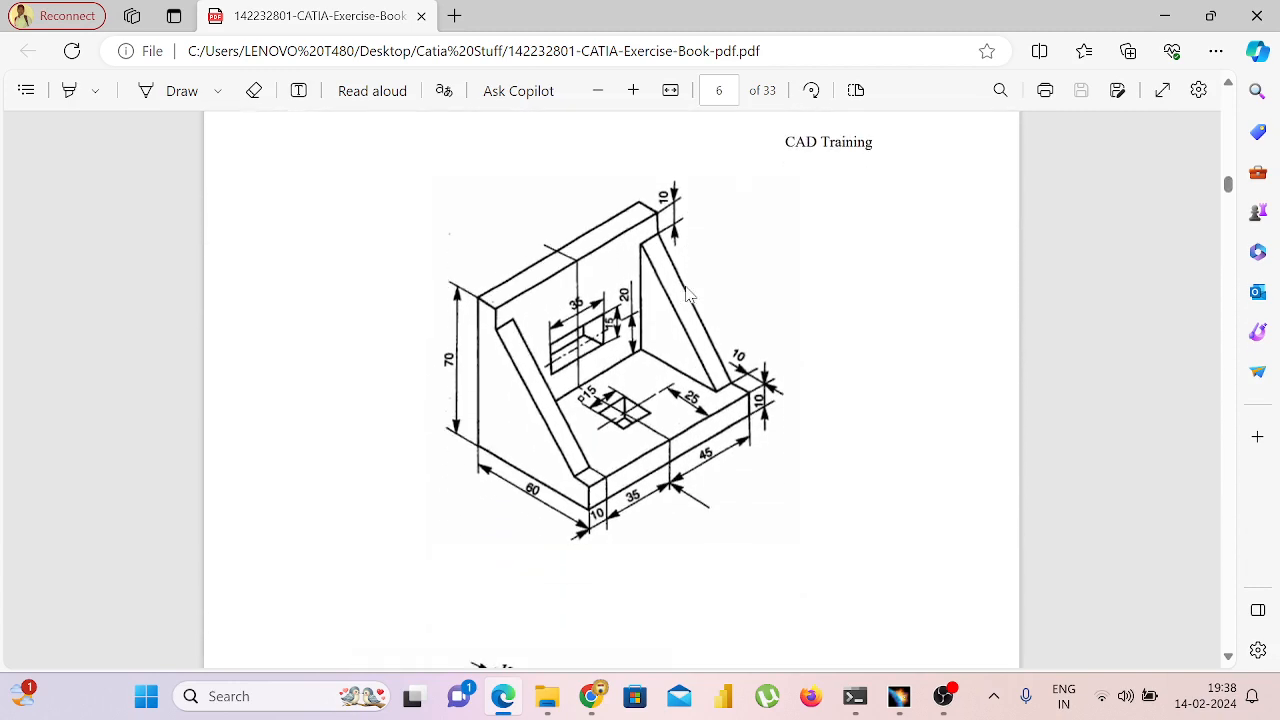
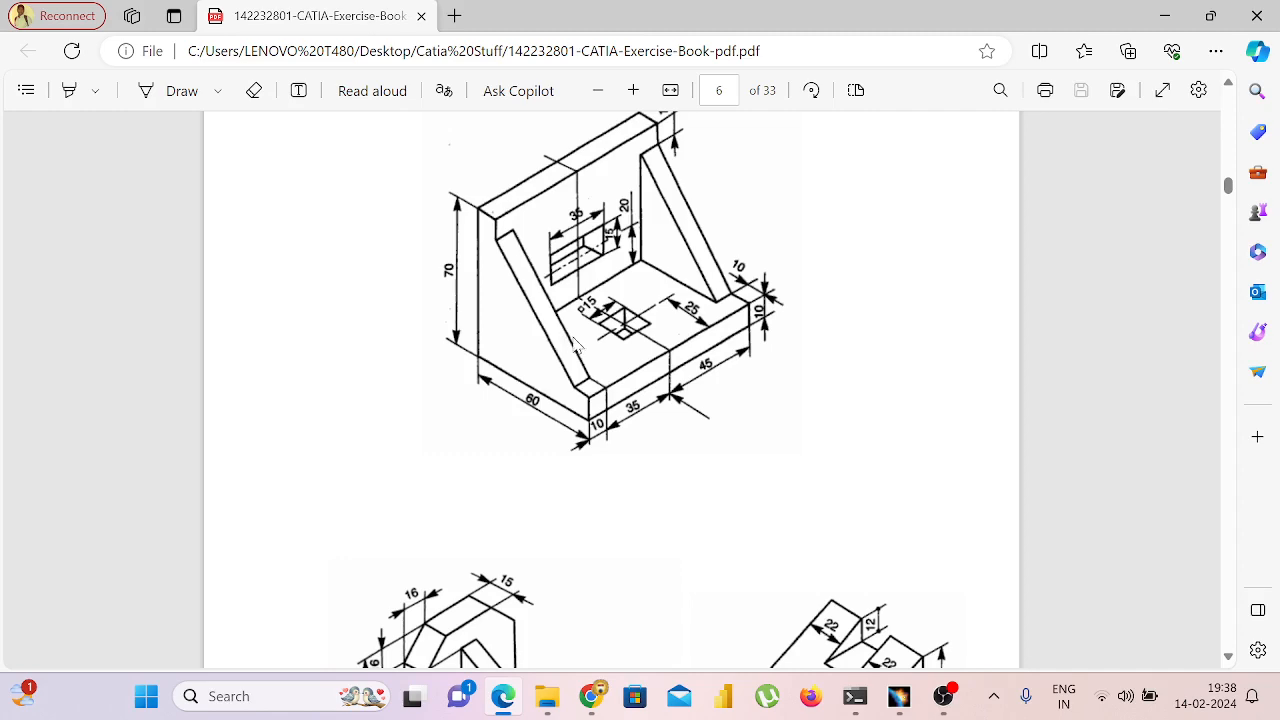
pyautogui.scroll(1, 577, 343)
# Switch to CATIA, create a new document of type Part and start a sketch on its xy plane.
pyautogui.hotkey('alt', 'Tab')
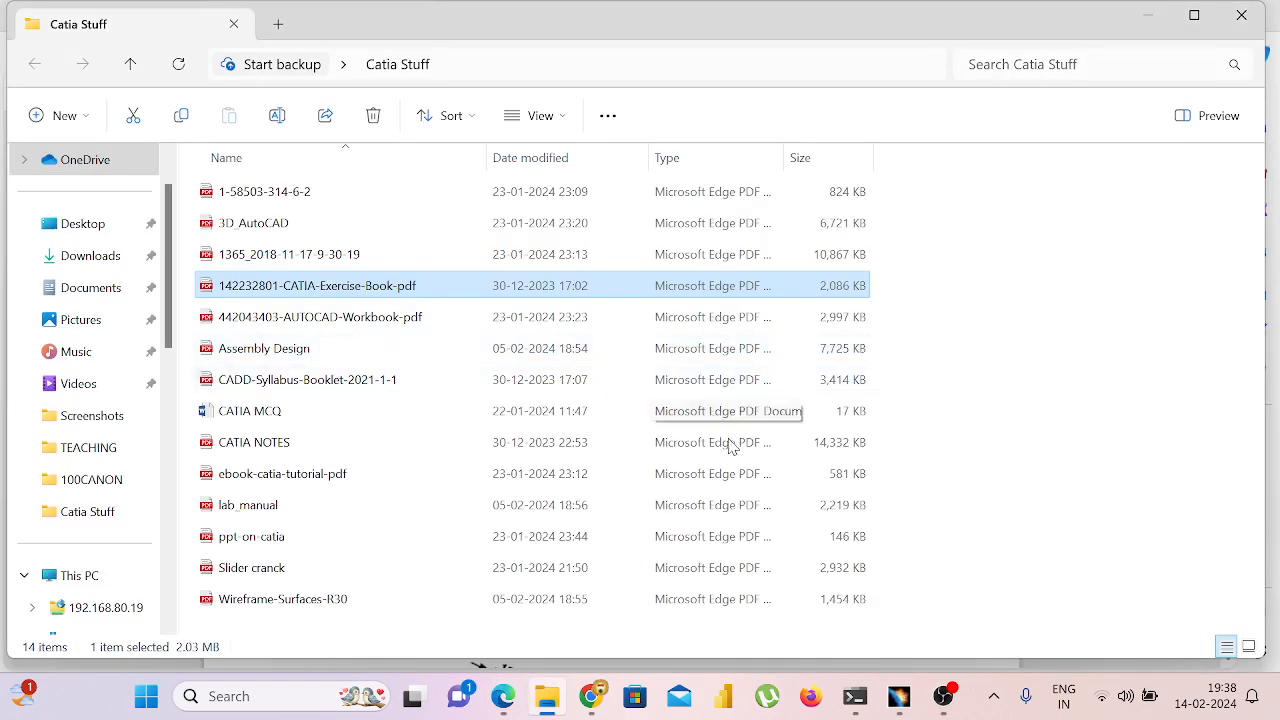
pyautogui.click(898, 696)
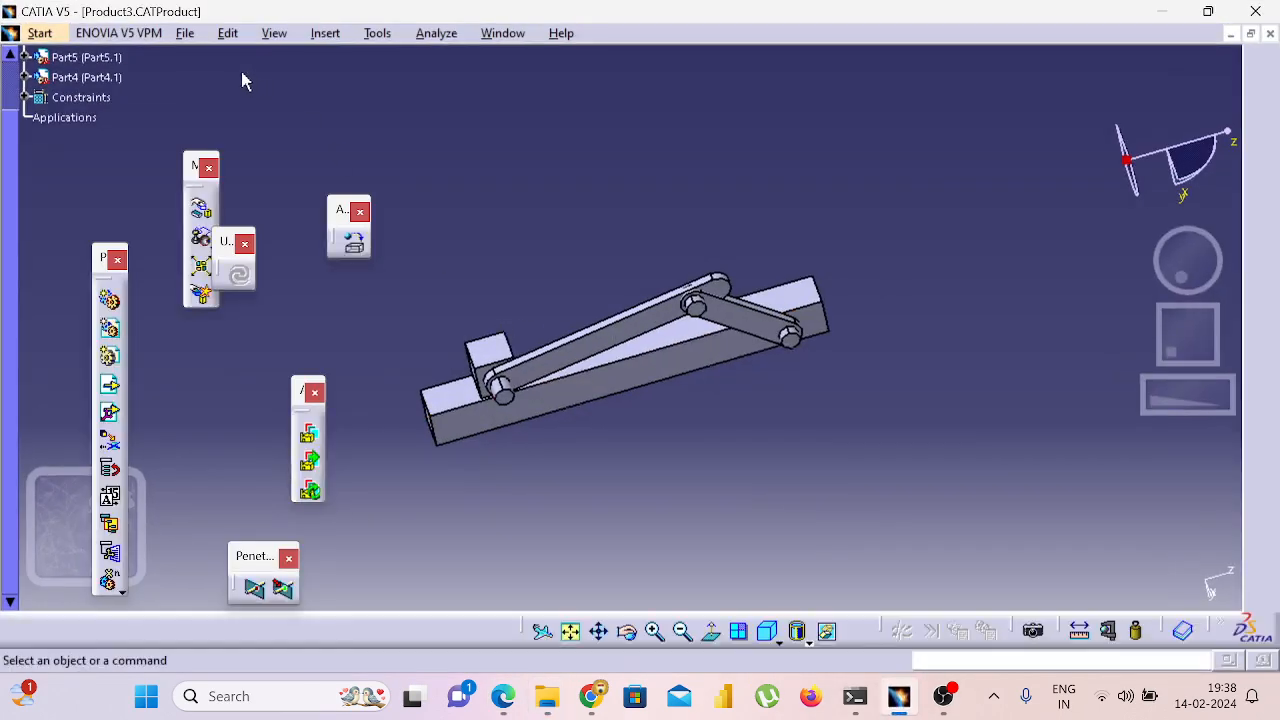
pyautogui.click(188, 33)
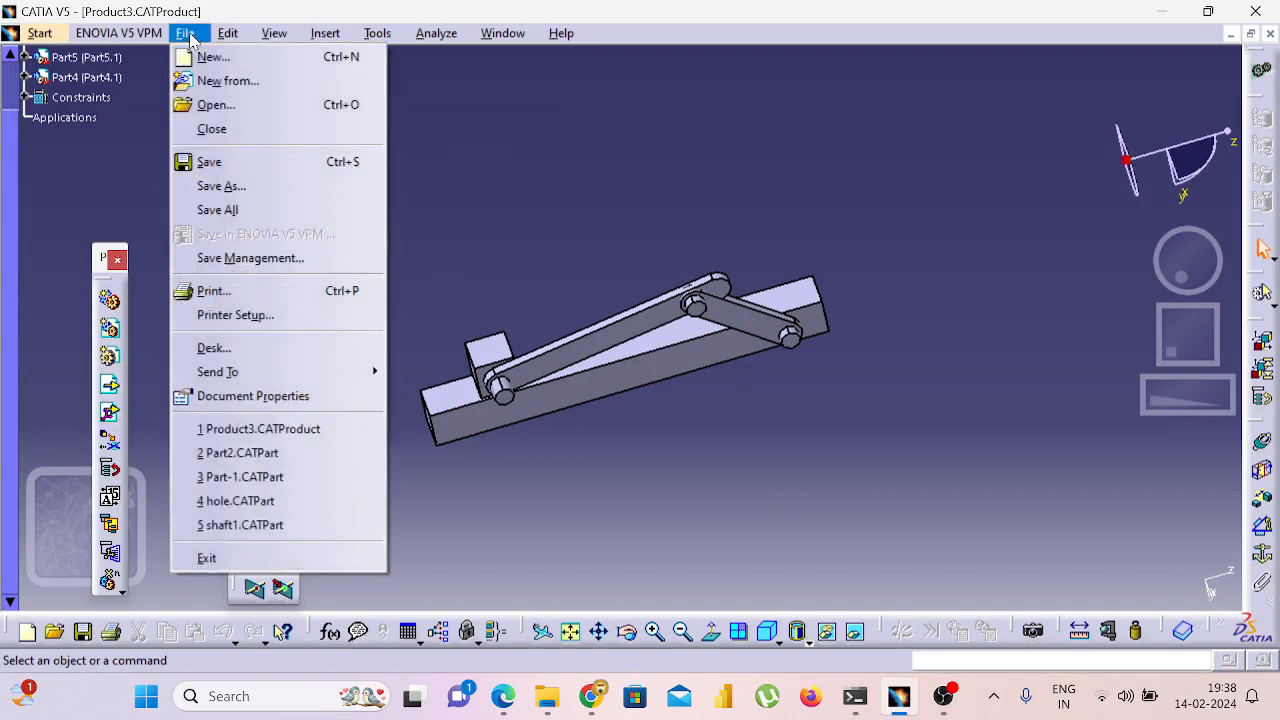
pyautogui.click(200, 55)
pyautogui.write('Part')
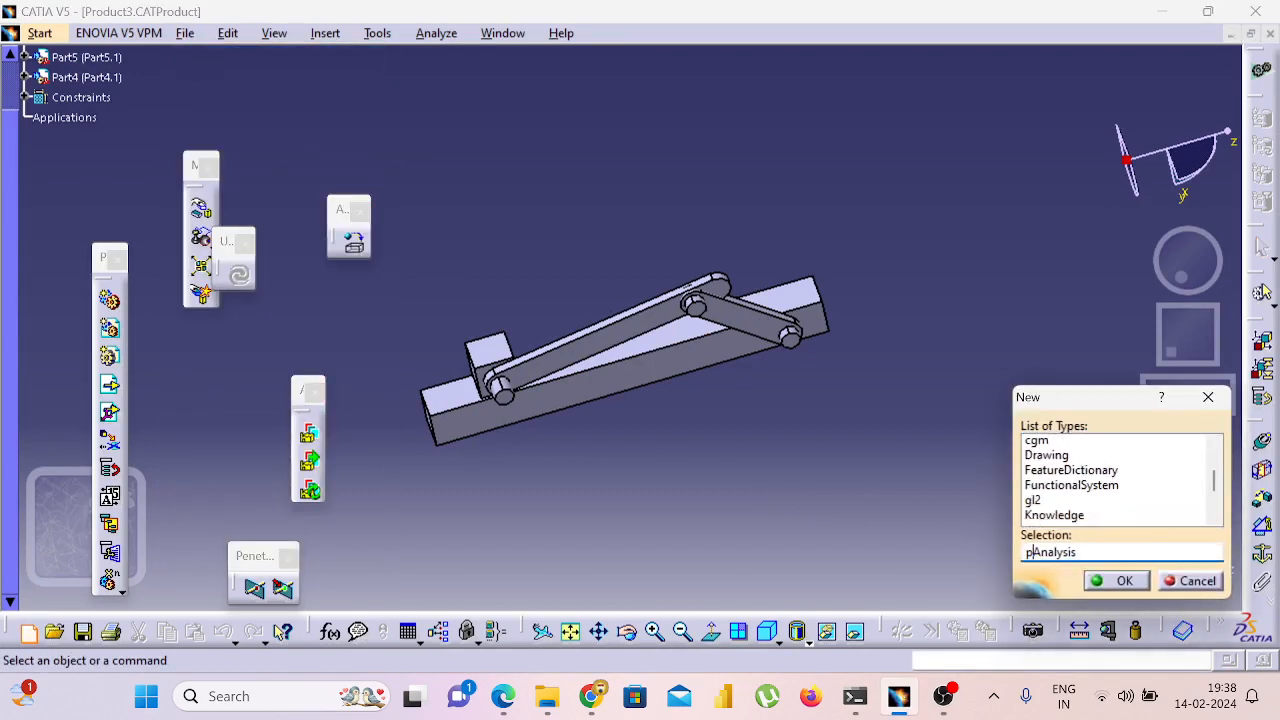
pyautogui.press('Return')
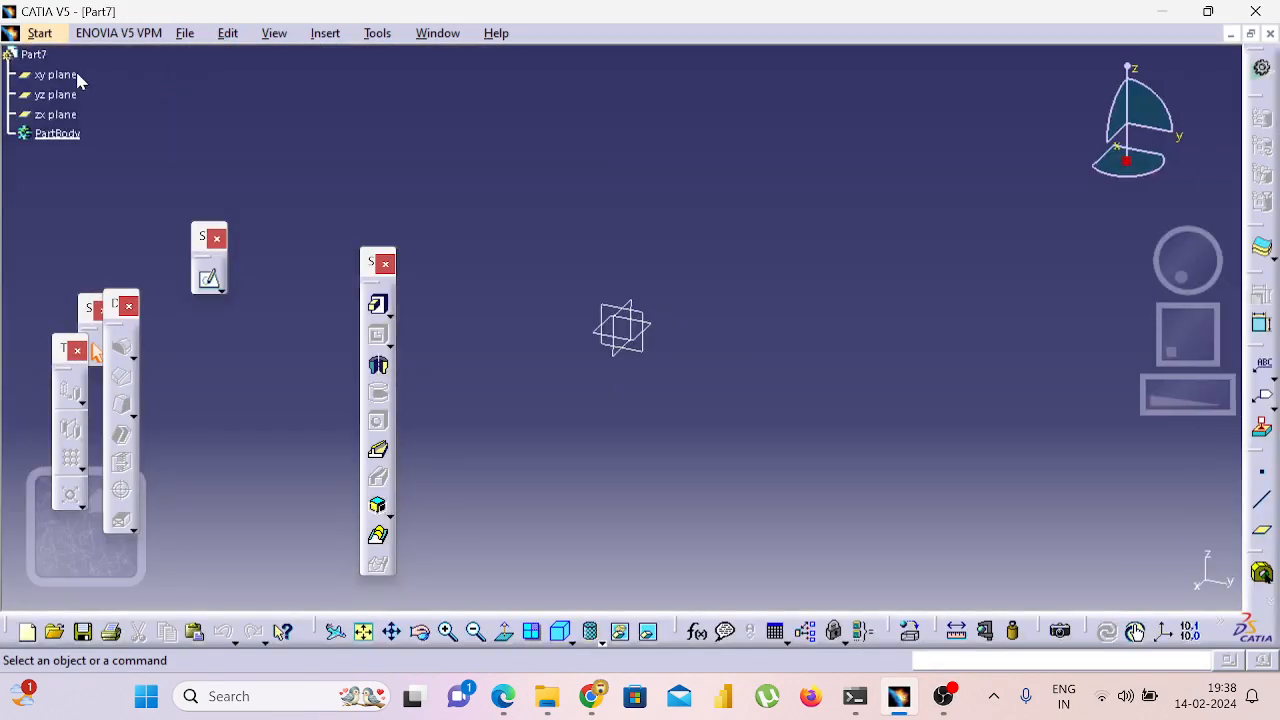
pyautogui.click(62, 75)
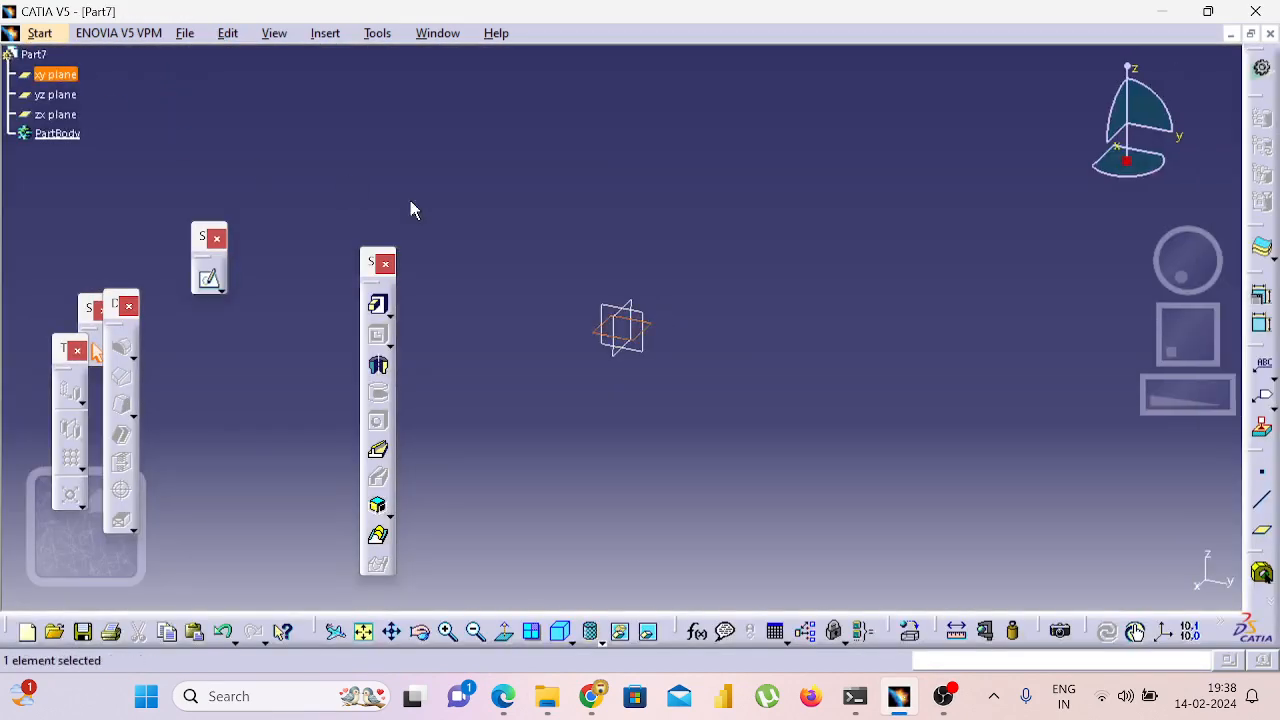
pyautogui.click(209, 278)
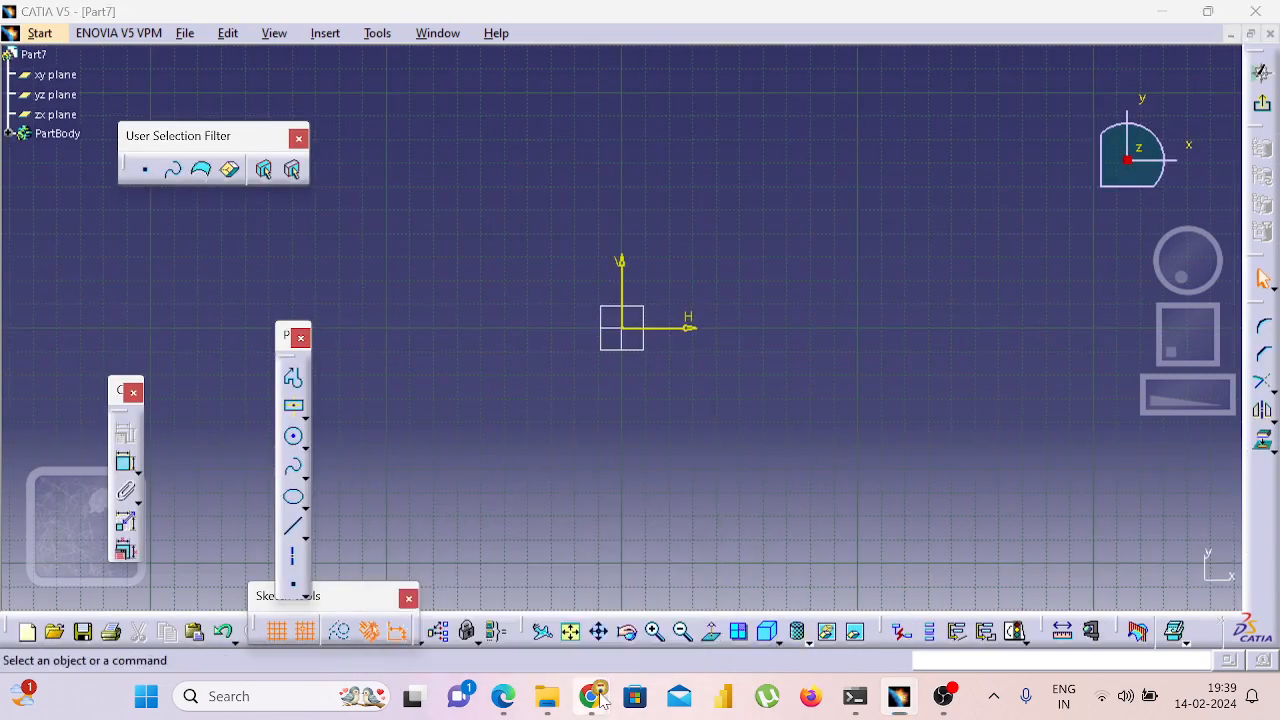
# Switch to the Google Meet call, admit the waiting participant and return to CATIA.
pyautogui.moveTo(600, 700)
pyautogui.click(548, 614)
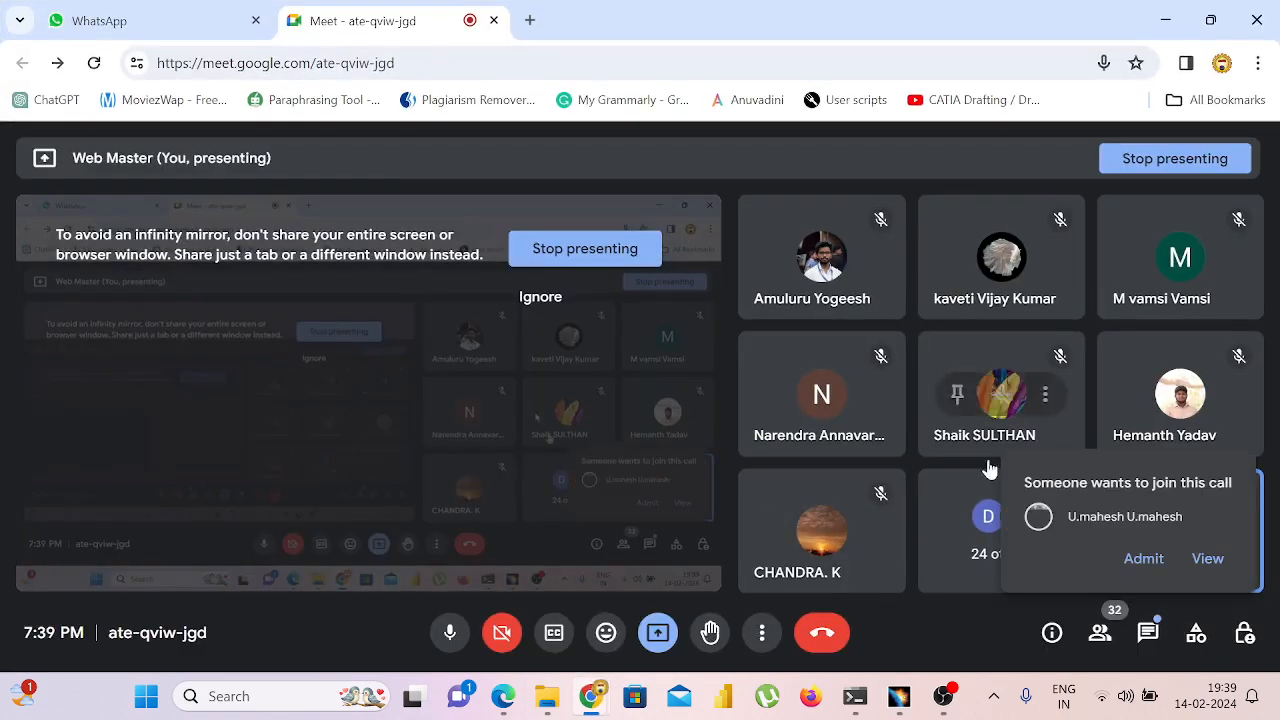
pyautogui.click(1136, 558)
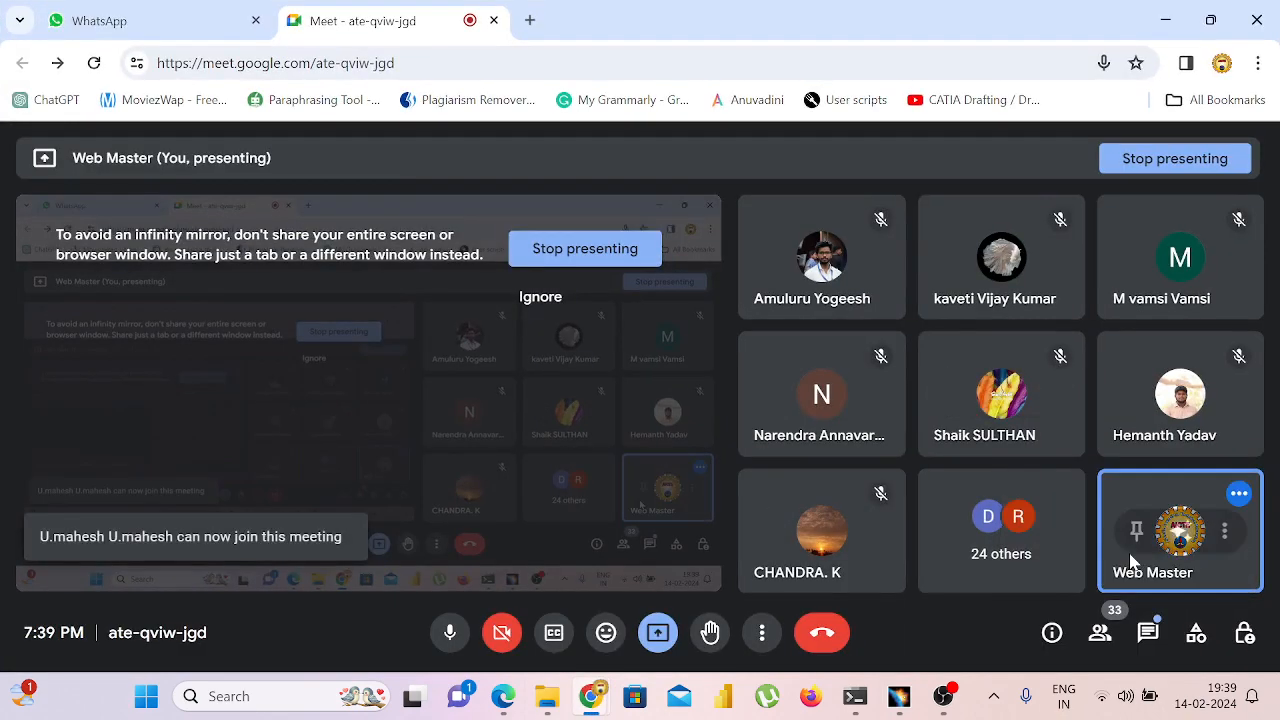
pyautogui.click(898, 696)
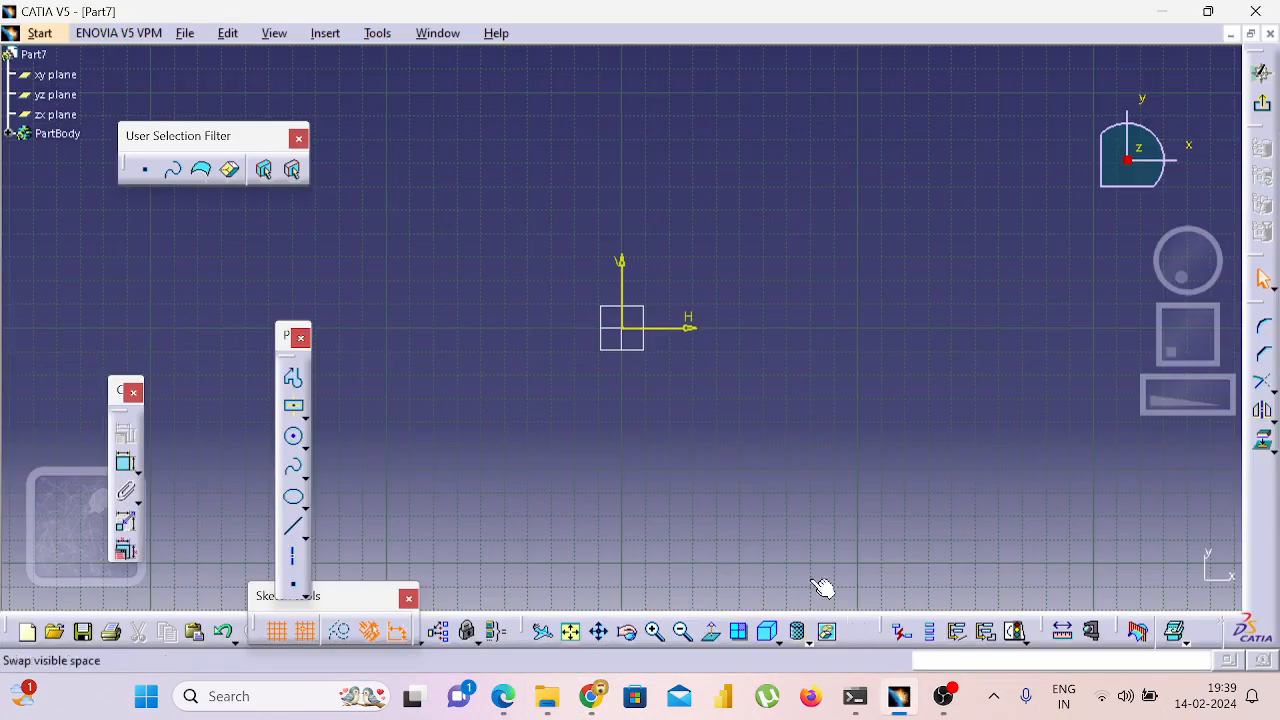
# Sketch a vertical line about 90 mm long just left of the vertical axis and check the bracket drawing in Edge.
pyautogui.click(293, 527)
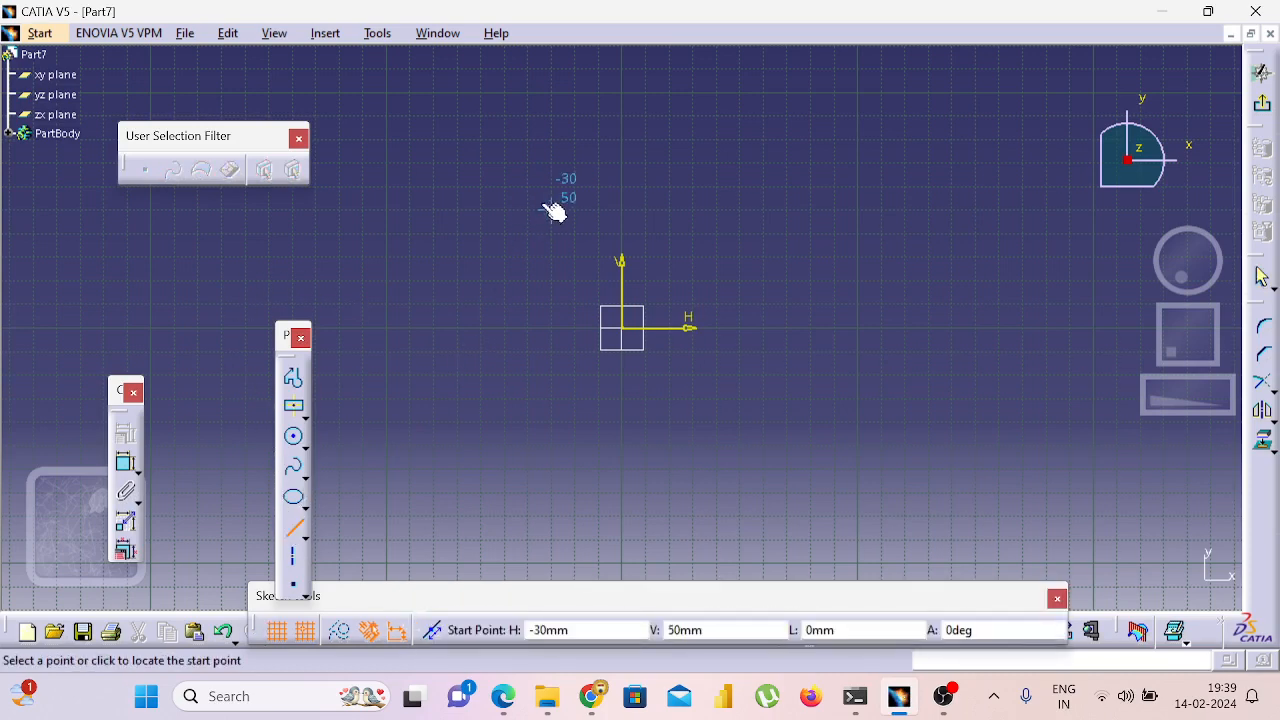
pyautogui.click(575, 187)
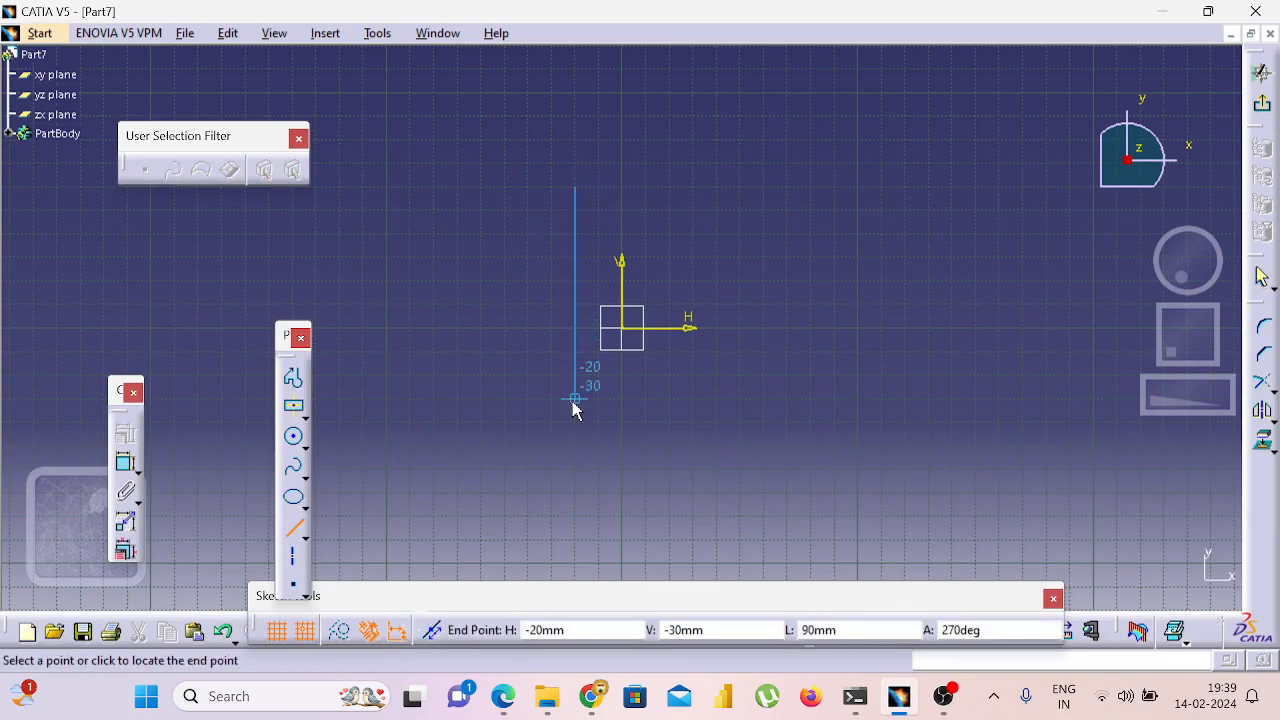
pyautogui.click(575, 397)
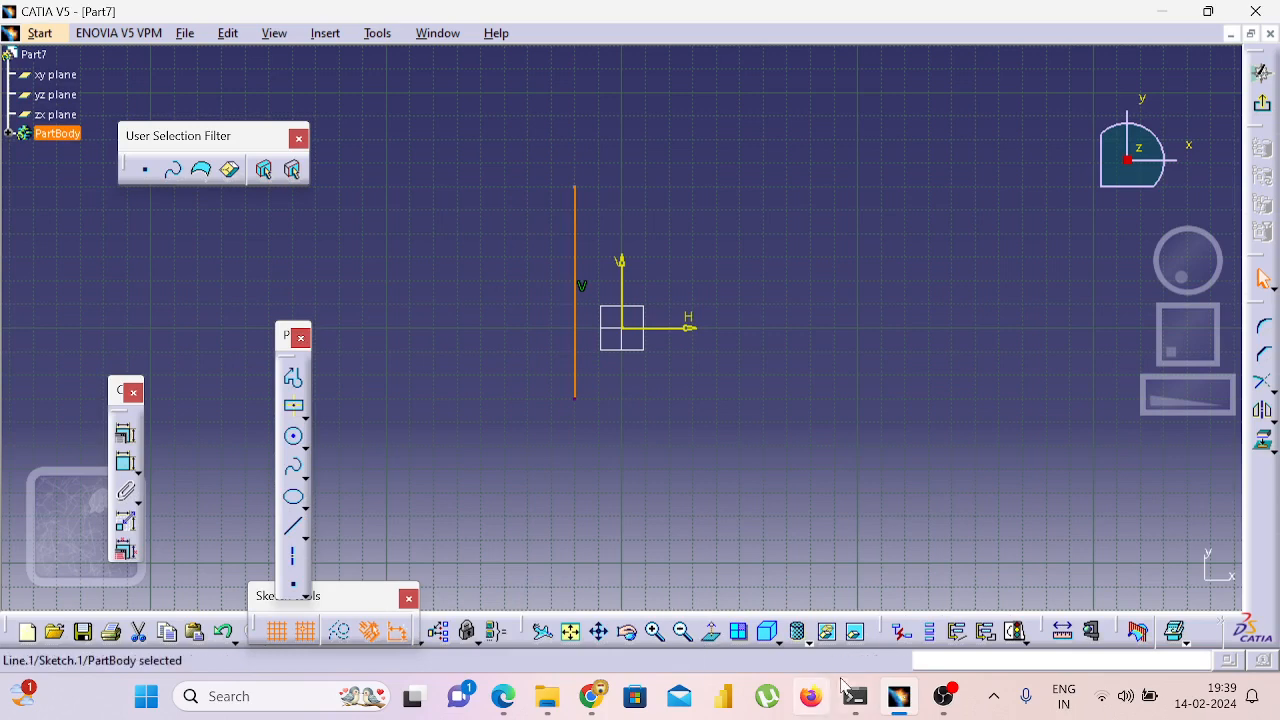
pyautogui.click(508, 704)
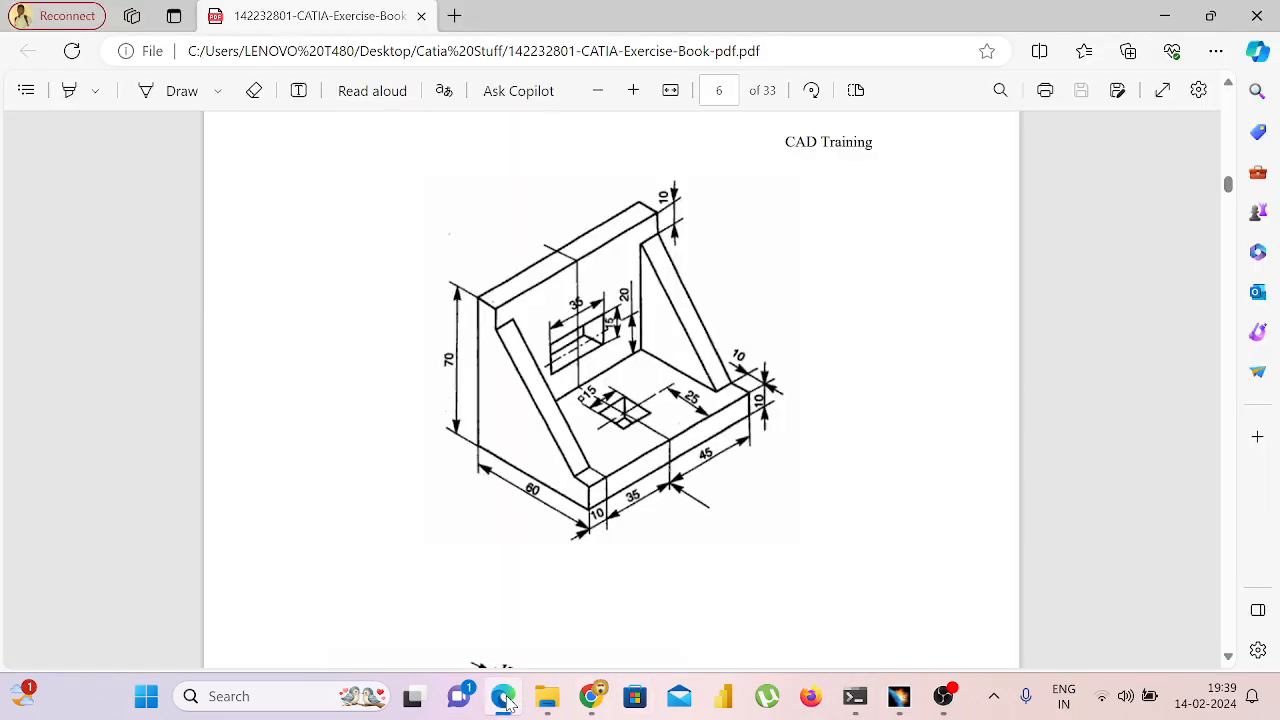
pyautogui.click(508, 704)
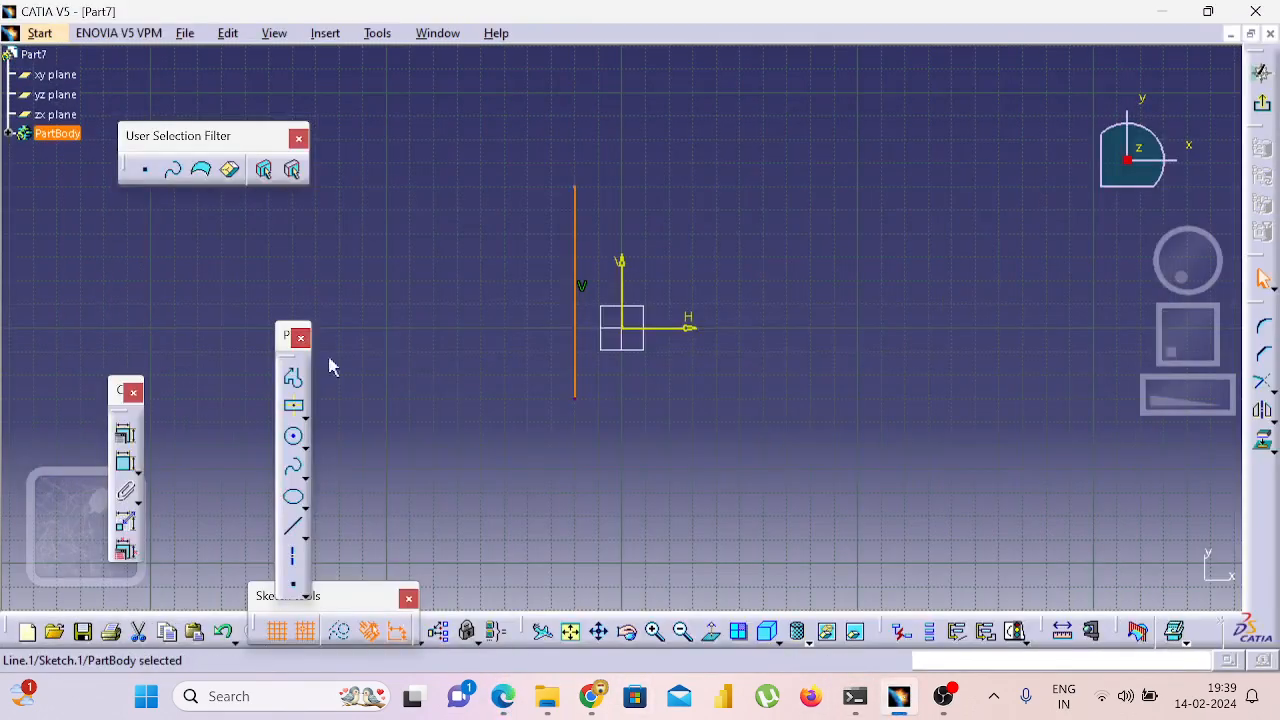
# Sketch a horizontal line about 70 mm long running right from the vertical line's lower endpoint.
pyautogui.click(291, 530)
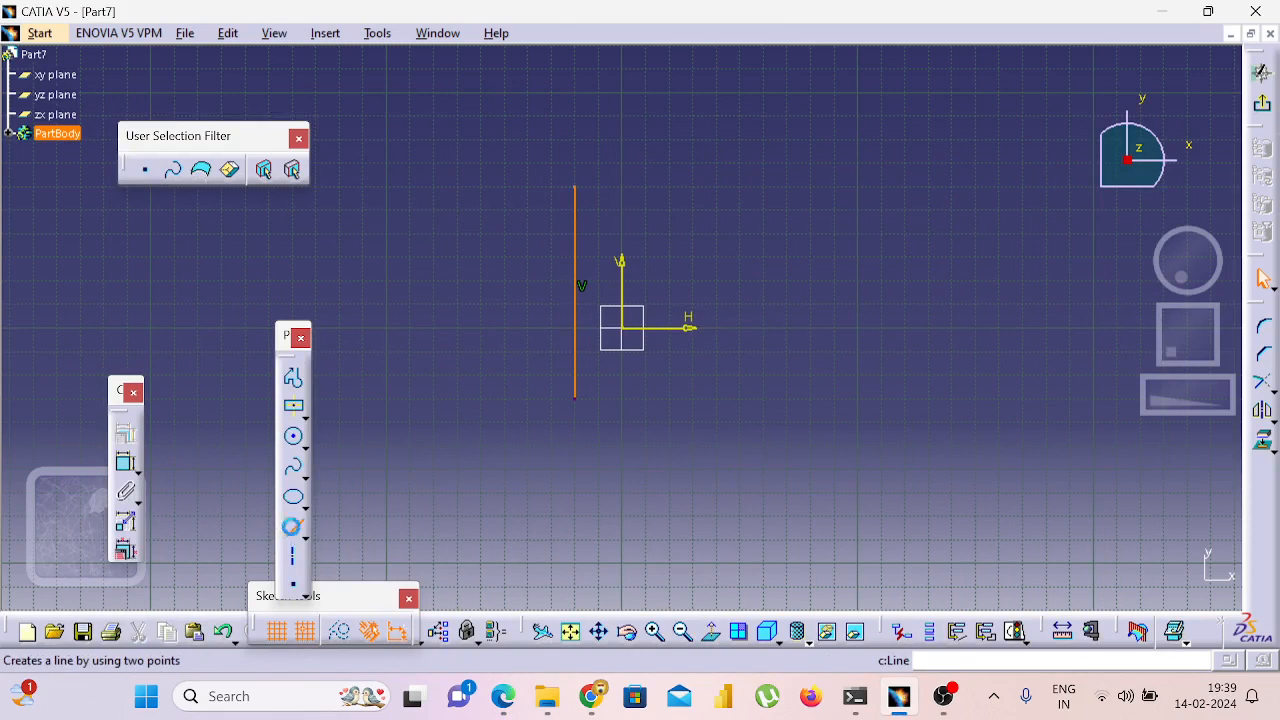
pyautogui.click(576, 400)
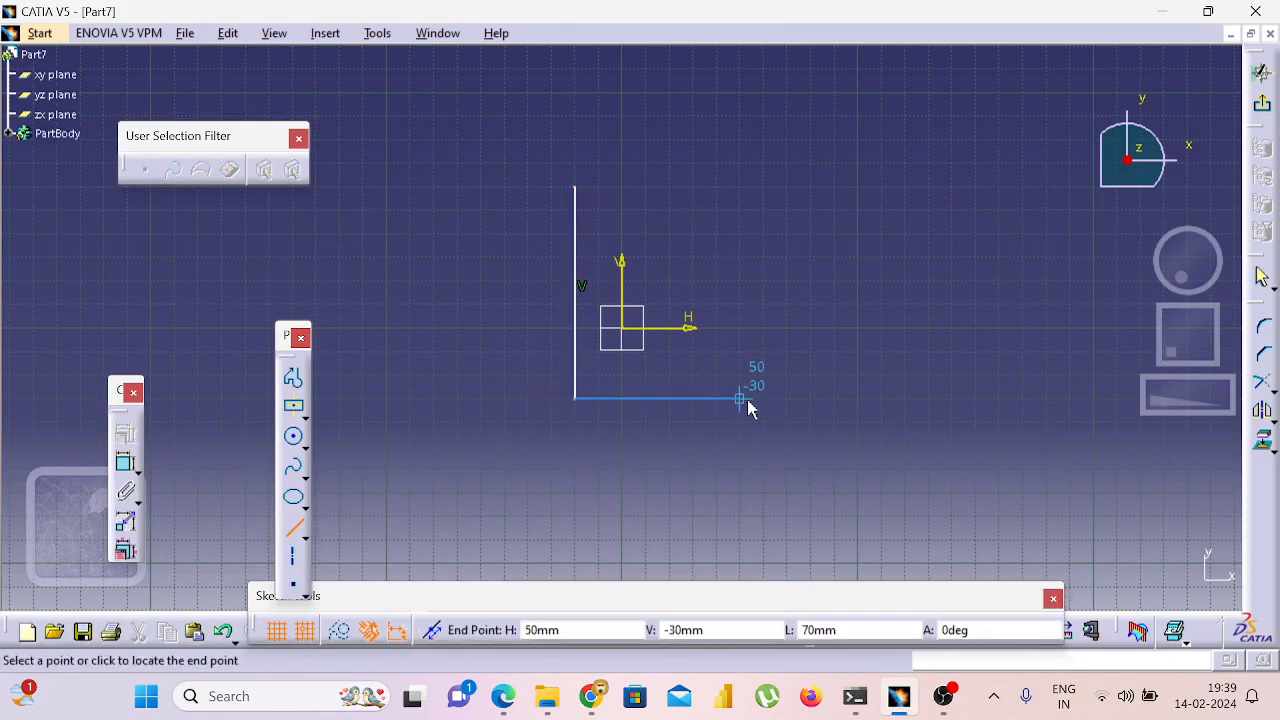
pyautogui.click(745, 399)
pyautogui.click(847, 438)
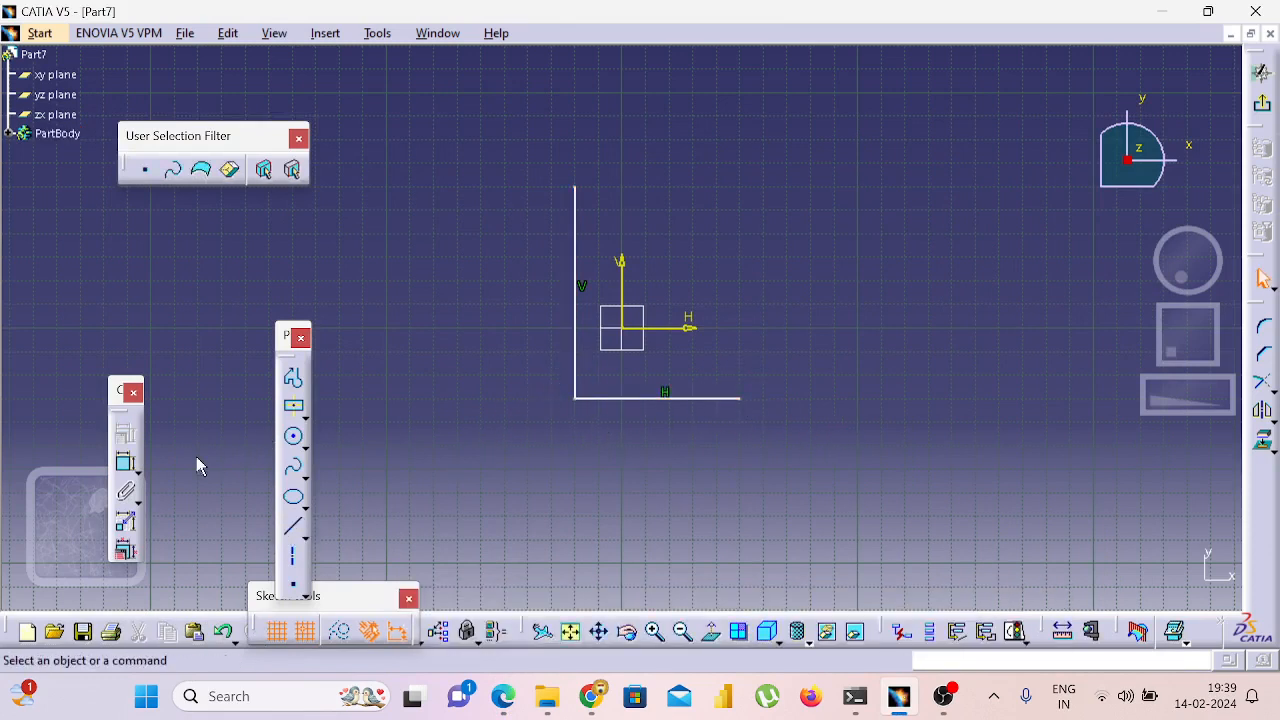
# Dimension the vertical line's length and set it to 70 mm.
pyautogui.click(125, 462)
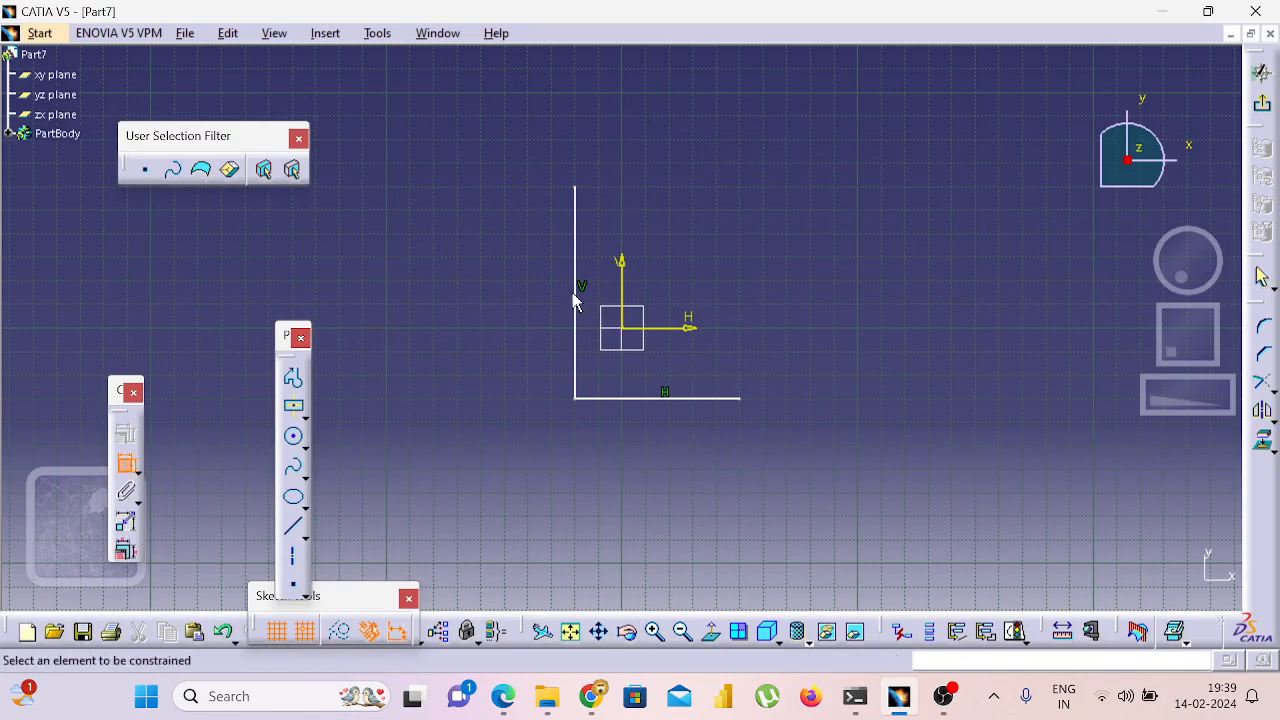
pyautogui.click(575, 300)
pyautogui.click(500, 300)
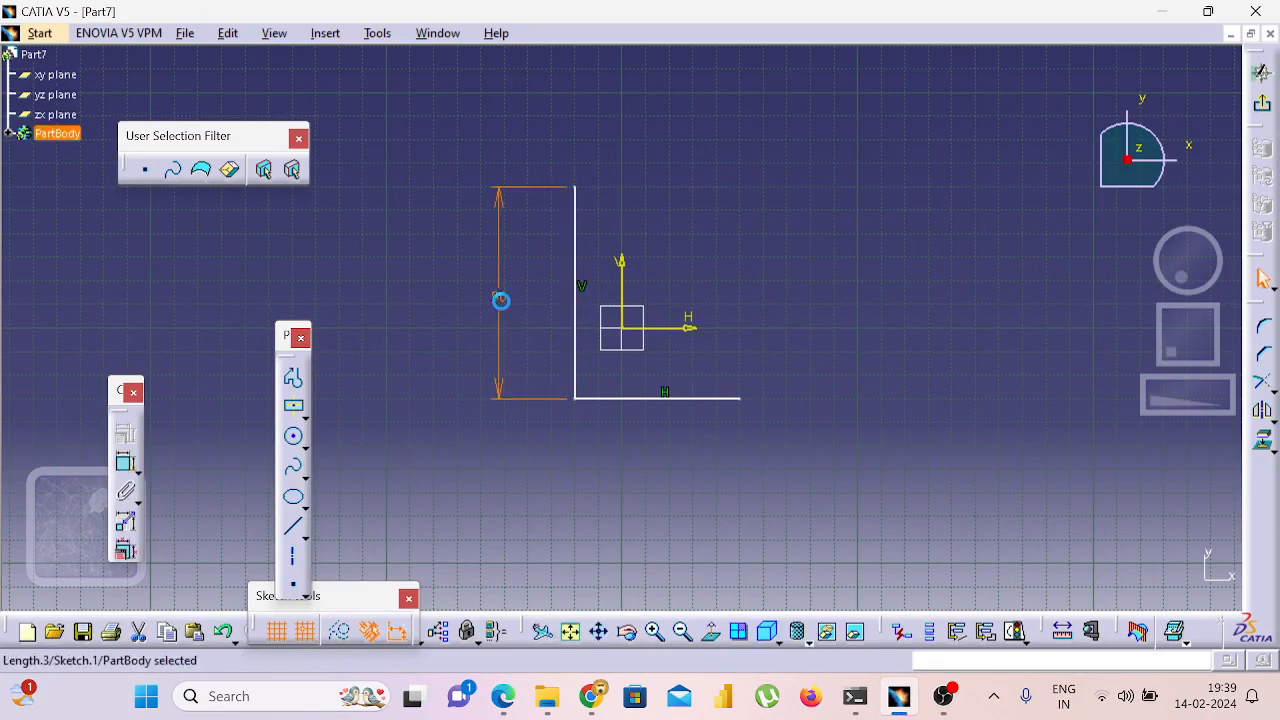
pyautogui.doubleClick(501, 300)
pyautogui.write('70')
pyautogui.press('Return')
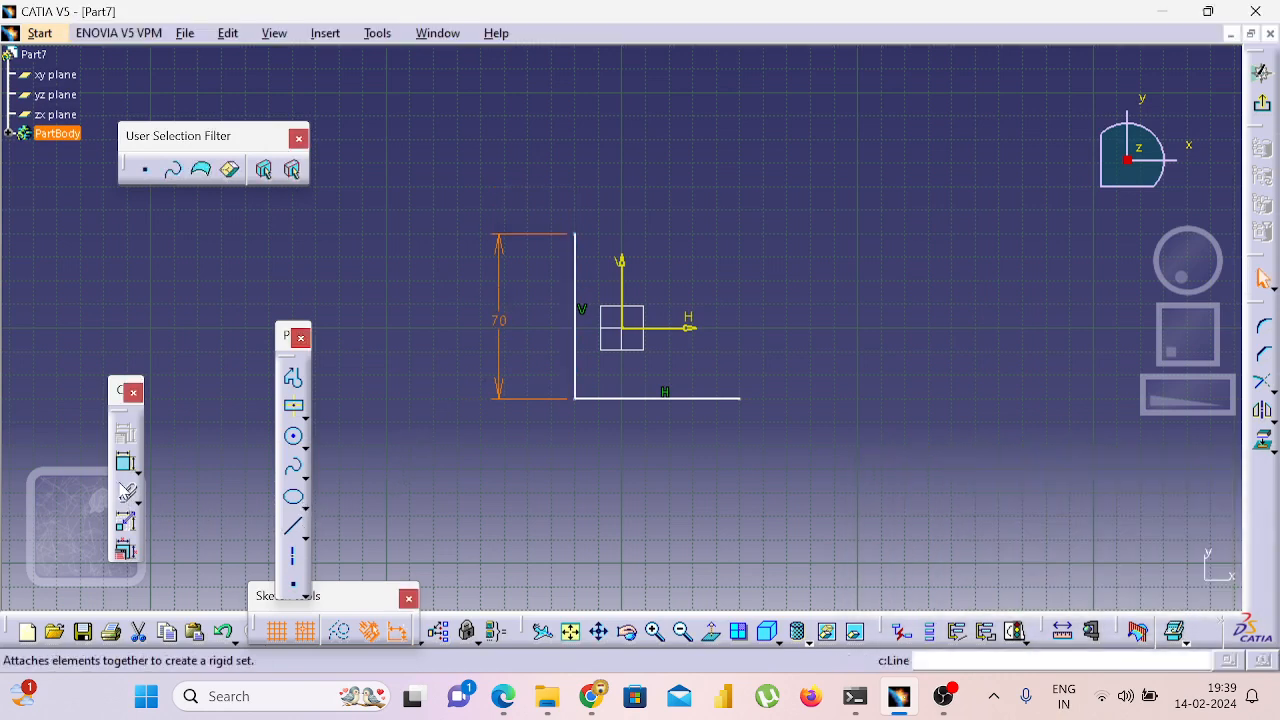
# Dimension the horizontal line's length below it and set it to 60 mm.
pyautogui.click(125, 462)
pyautogui.click(641, 407)
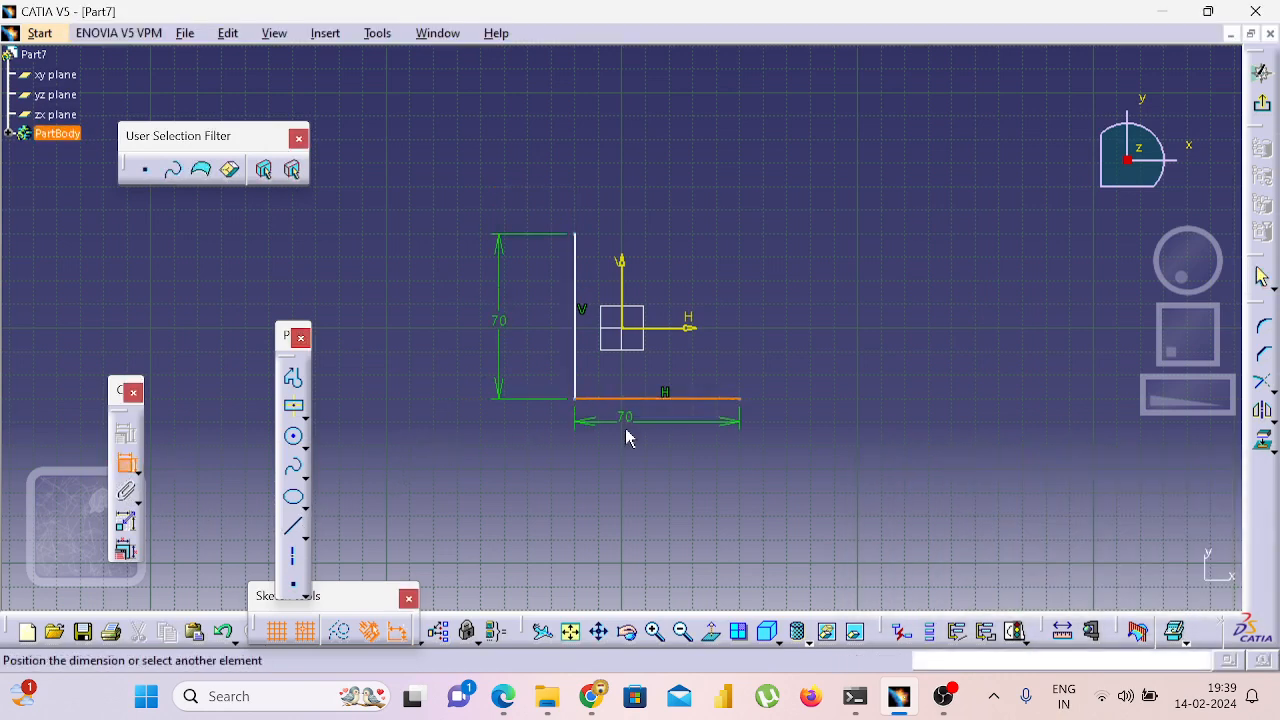
pyautogui.click(626, 431)
pyautogui.doubleClick(628, 429)
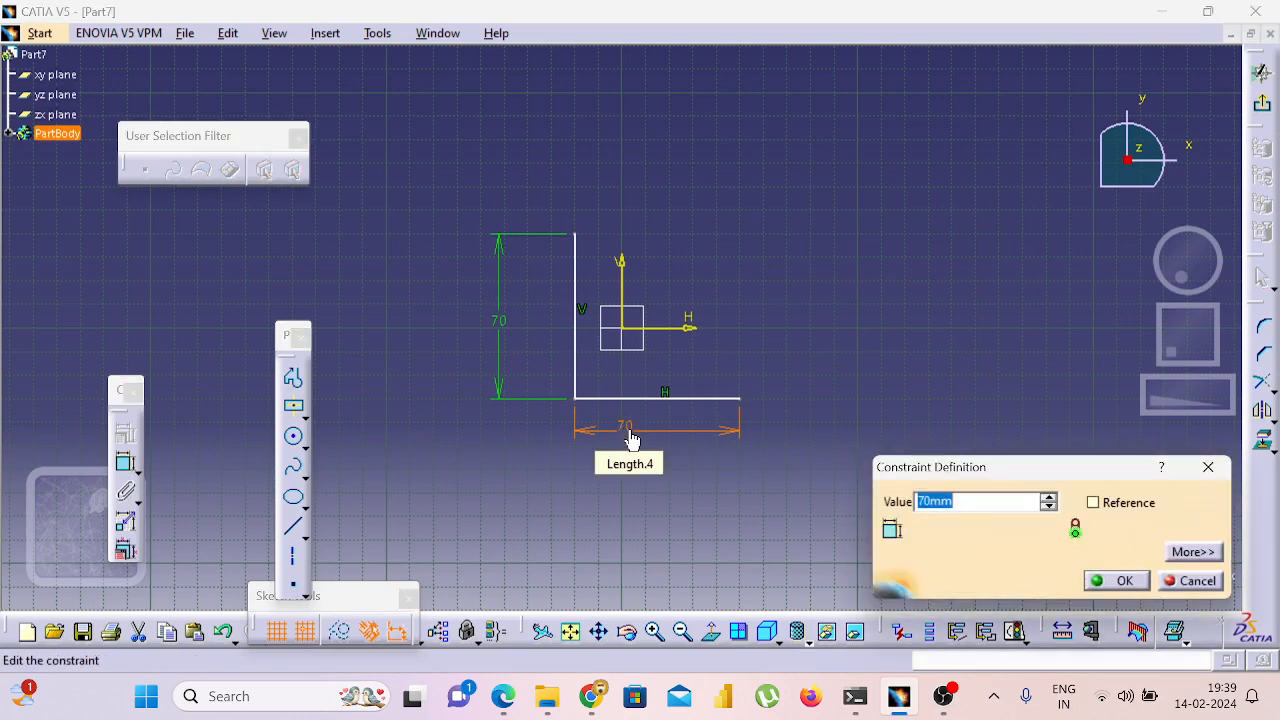
pyautogui.write('60')
pyautogui.press('Return')
pyautogui.click(554, 461)
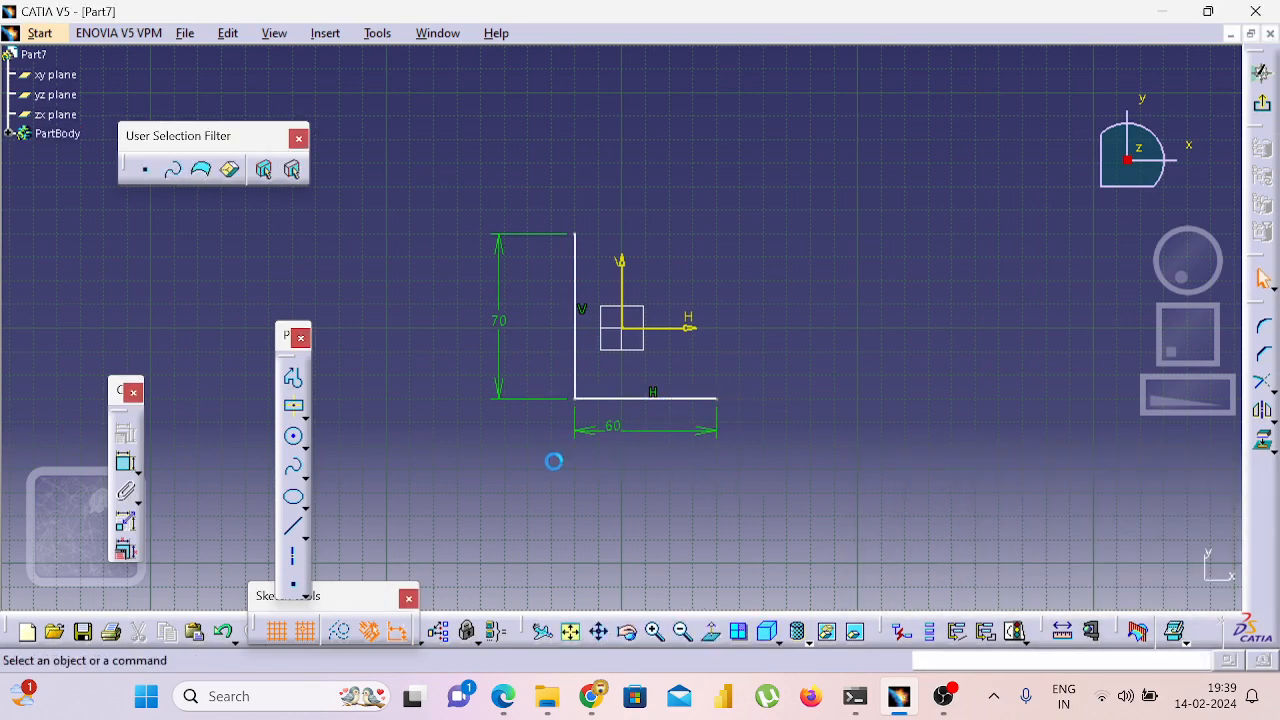
# Sketch a horizontal line about 20 mm long from the vertical line's upper endpoint to the vertical axis.
pyautogui.click(295, 531)
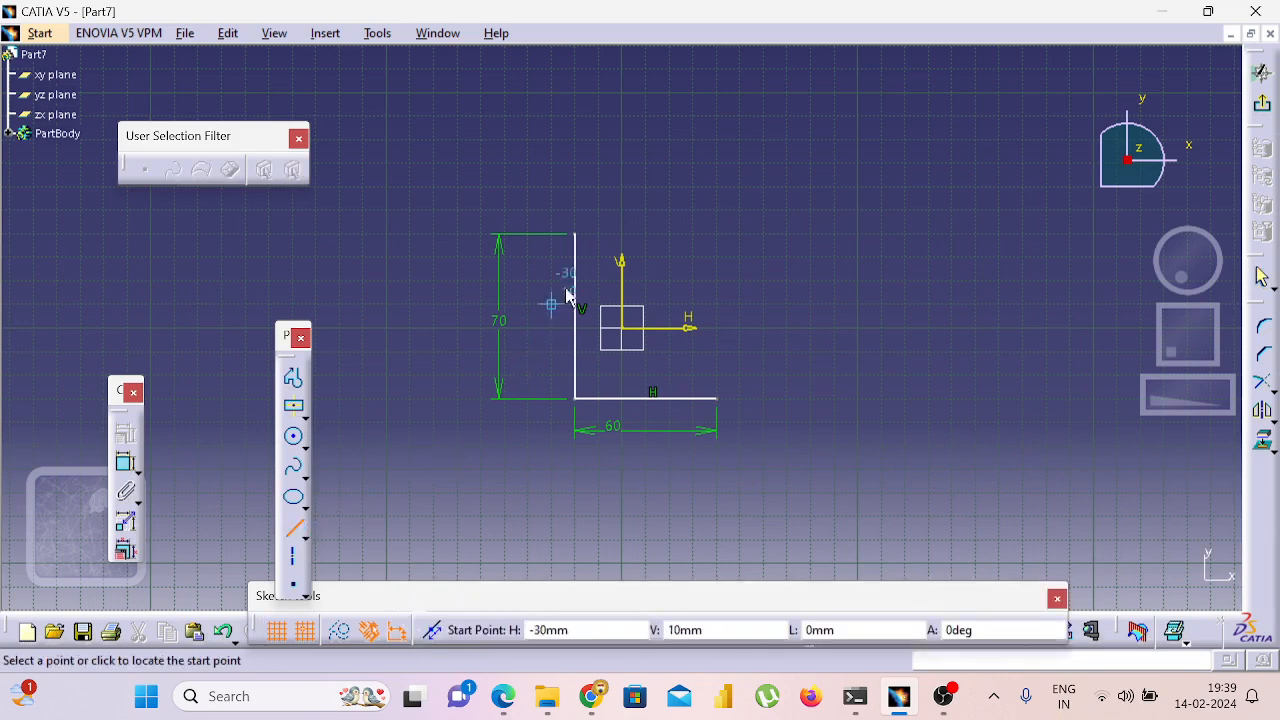
pyautogui.click(577, 236)
pyautogui.click(619, 248)
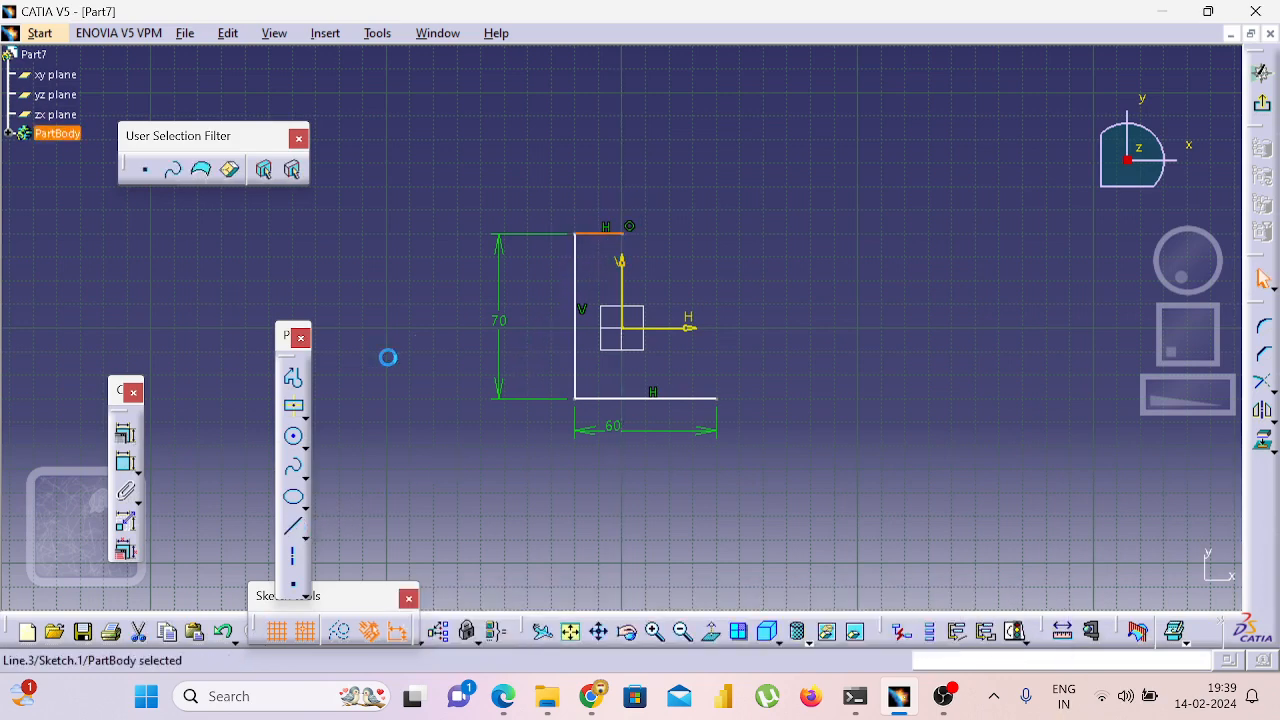
# Dimension the short upper horizontal line's length above it and set it to 10 mm.
pyautogui.click(127, 463)
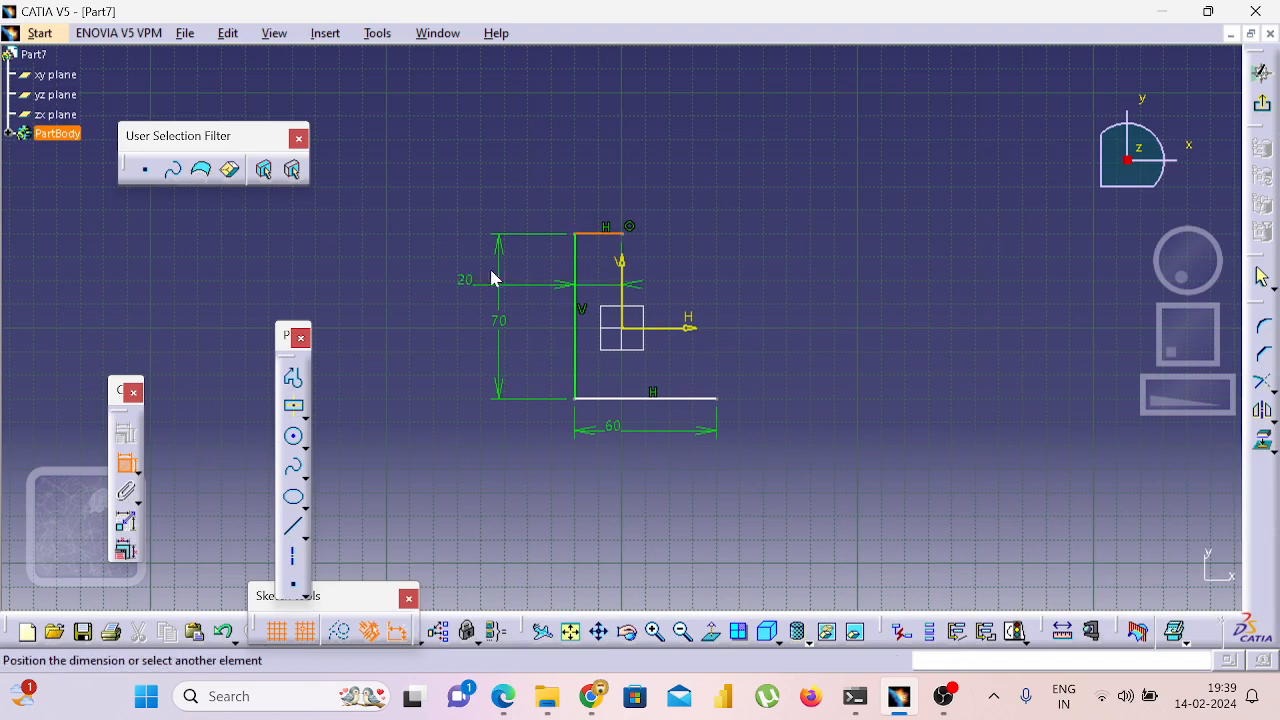
pyautogui.click(611, 172)
pyautogui.write('1')
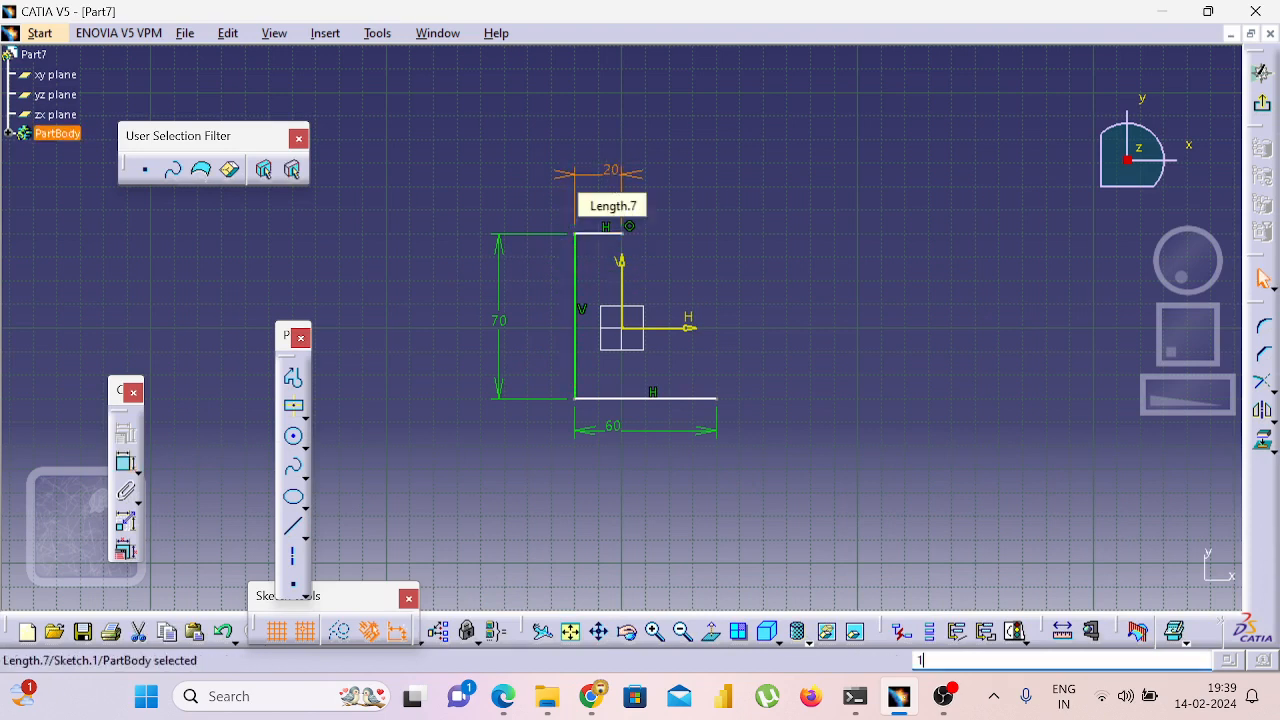
pyautogui.doubleClick(612, 172)
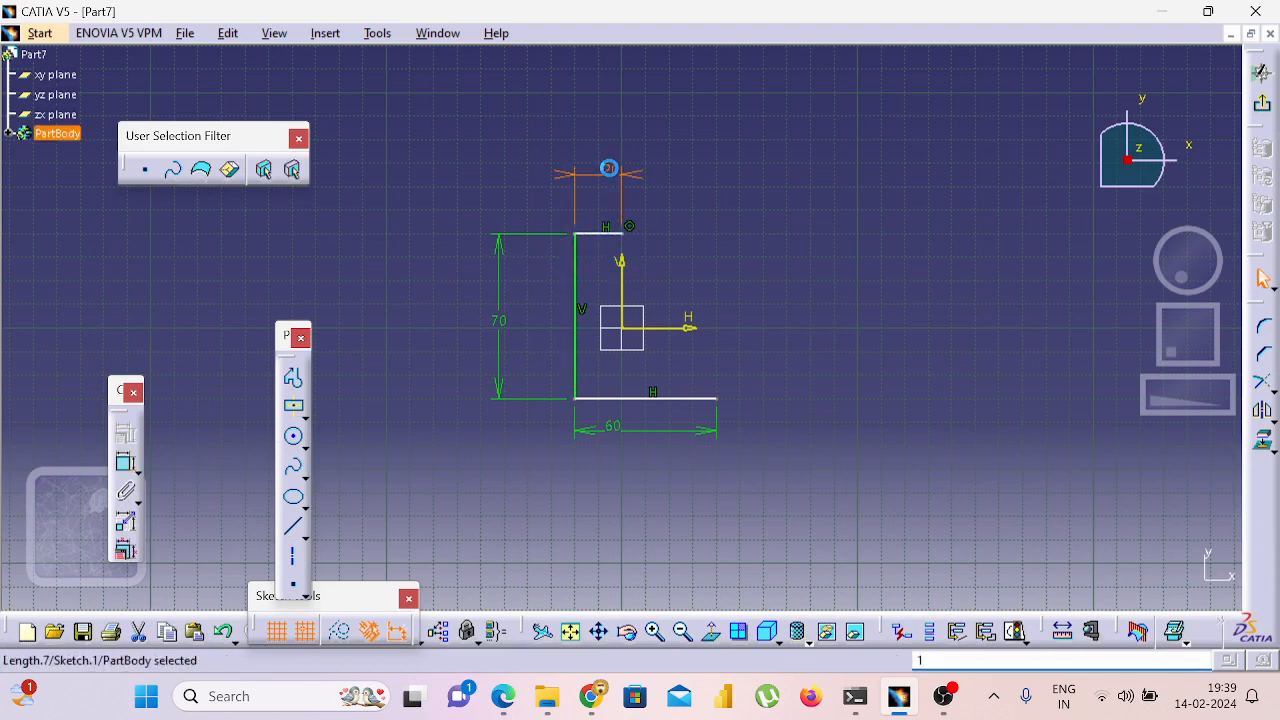
pyautogui.write('1')
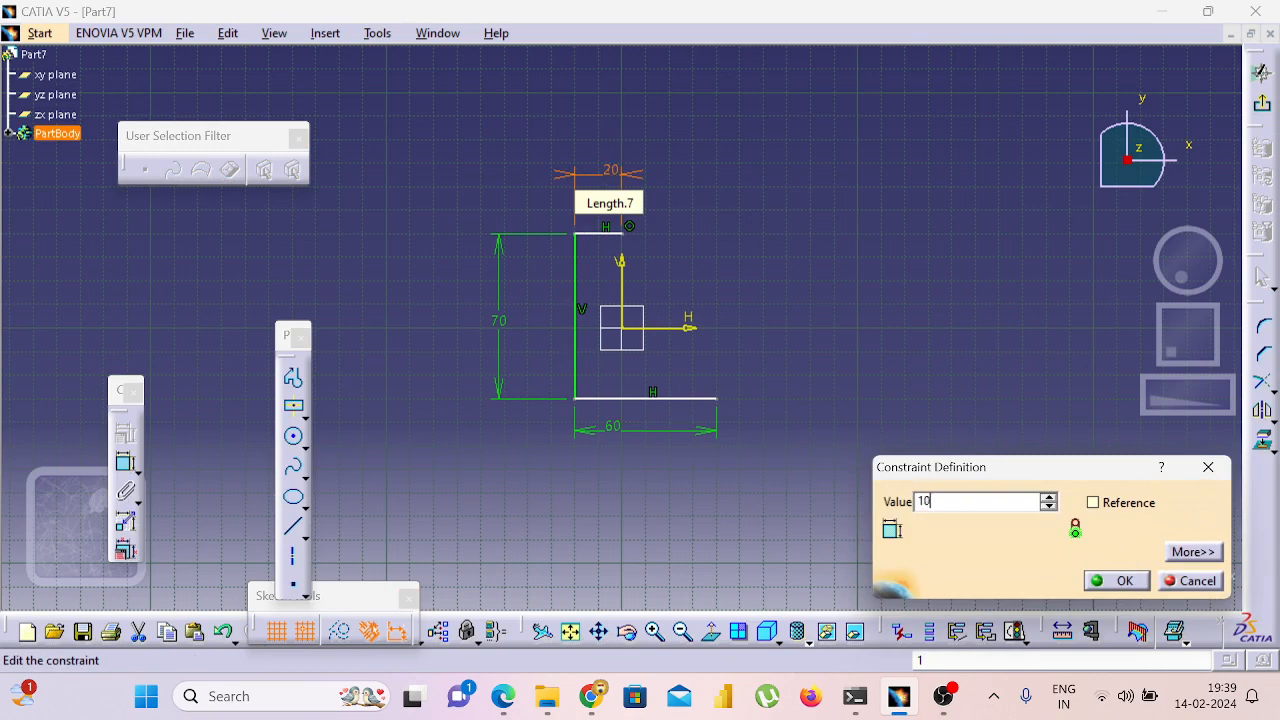
pyautogui.write('0')
pyautogui.press('Return')
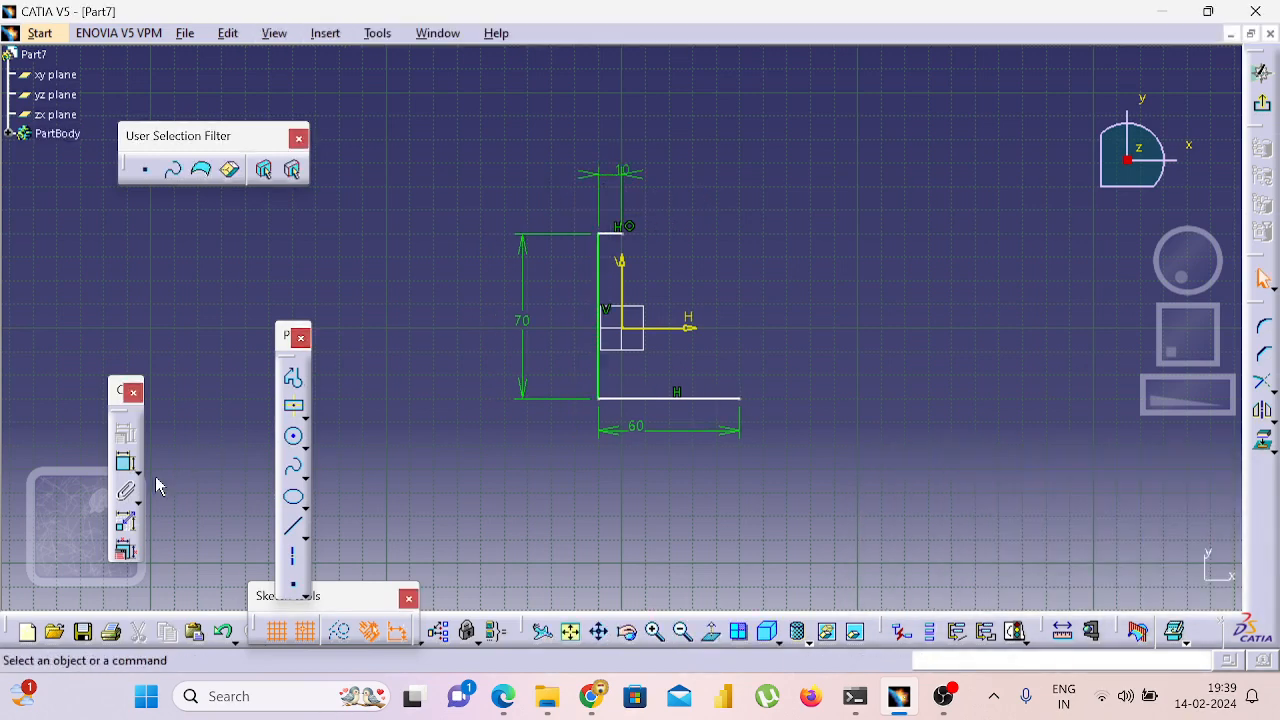
# Sketch an inner vertical line about 60 mm long straight down from the free end of the 10 mm line.
pyautogui.click(293, 527)
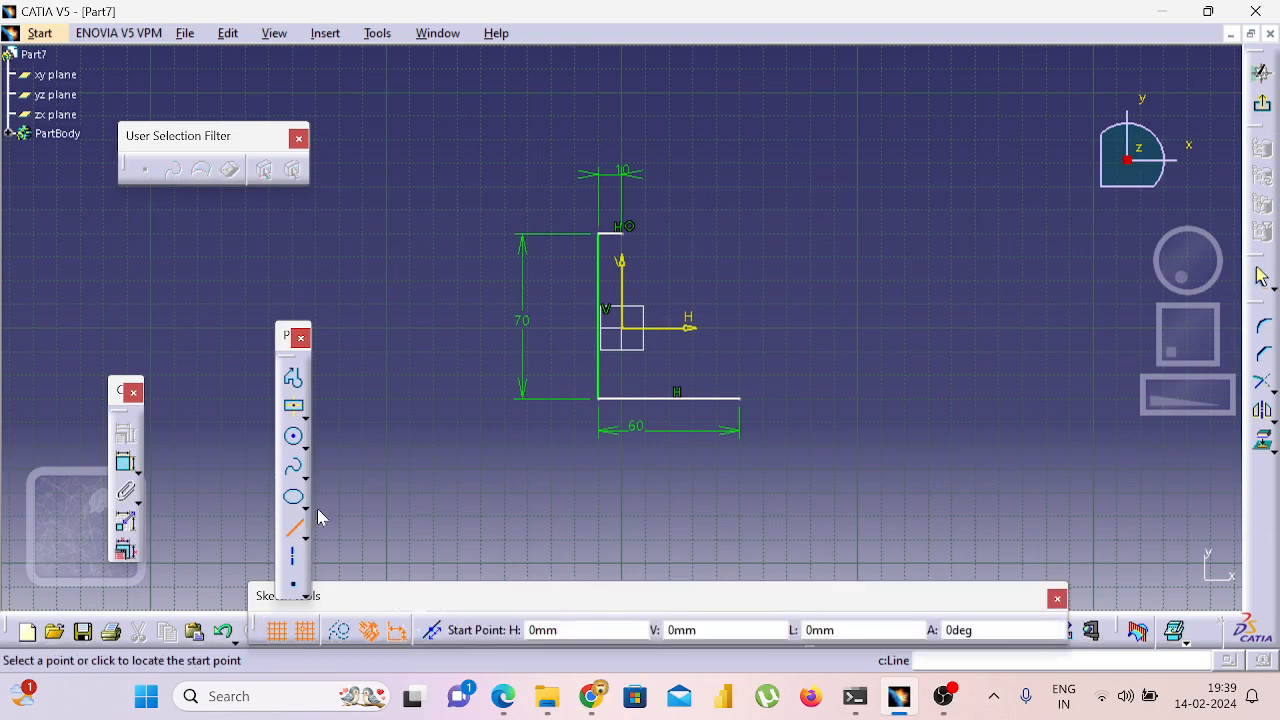
pyautogui.click(621, 244)
pyautogui.click(621, 374)
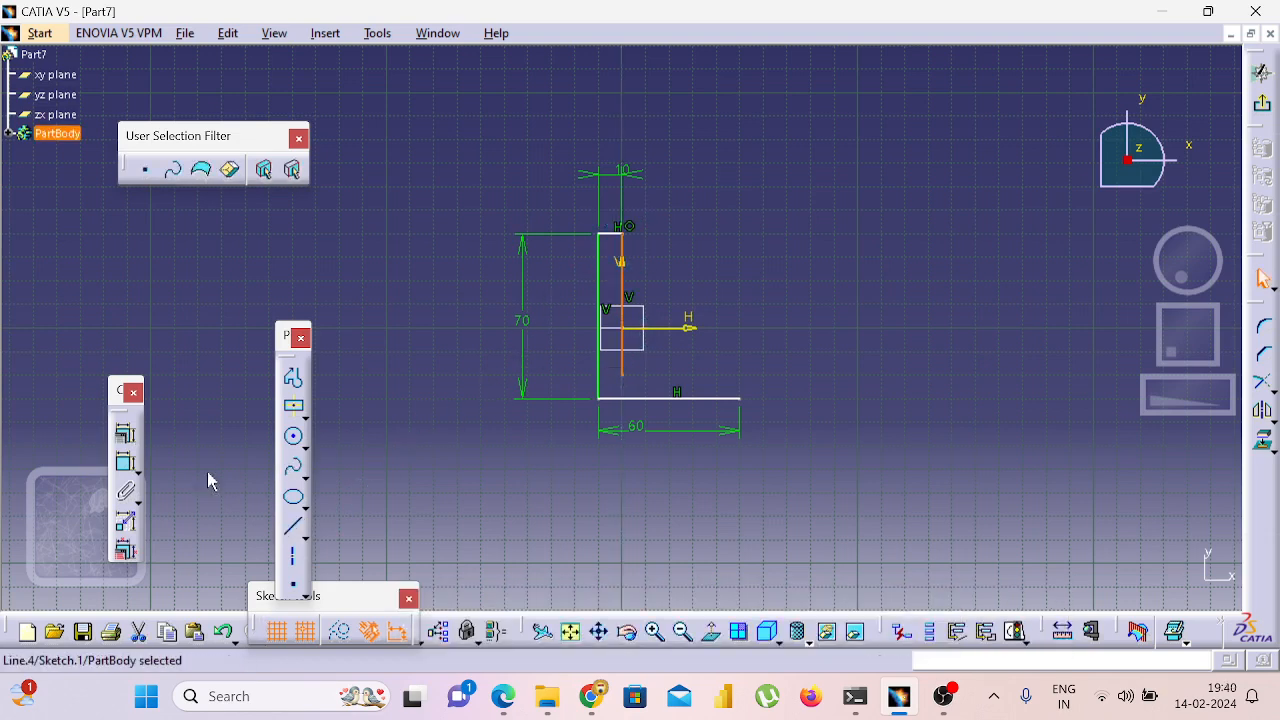
# Dimension the inner vertical line's length and delete that dimension again.
pyautogui.click(125, 461)
pyautogui.click(807, 318)
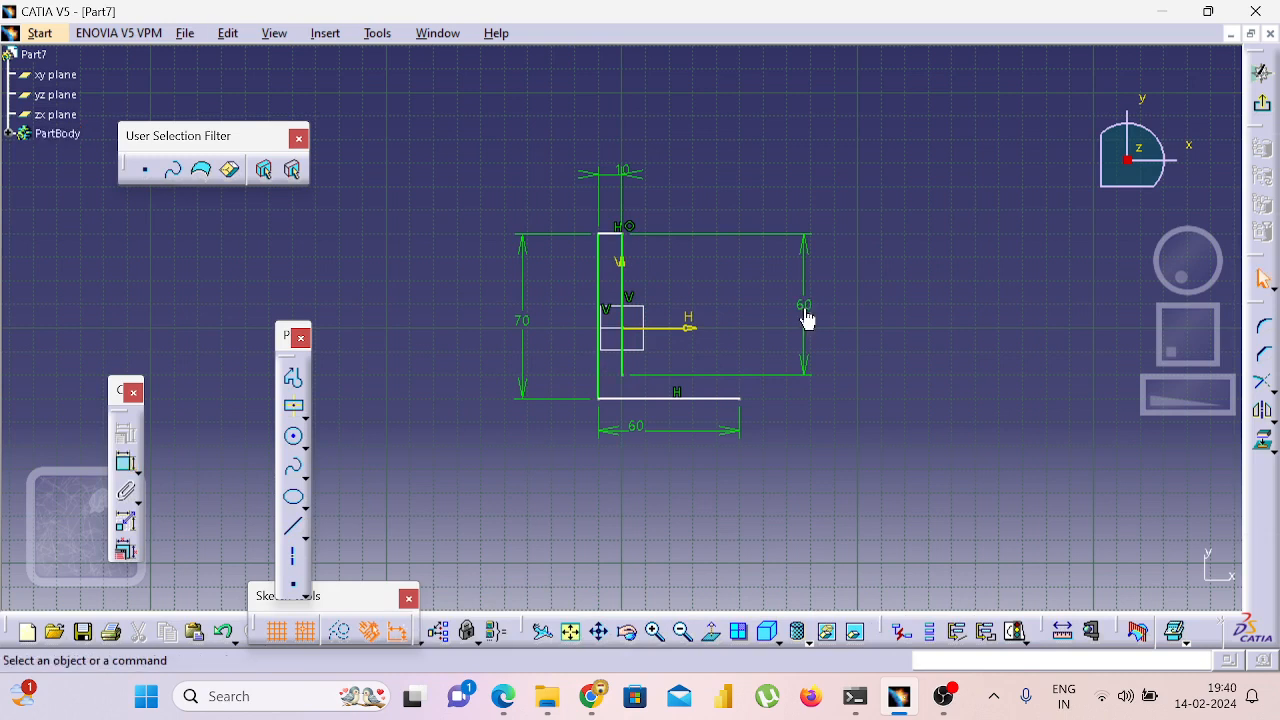
pyautogui.doubleClick(806, 304)
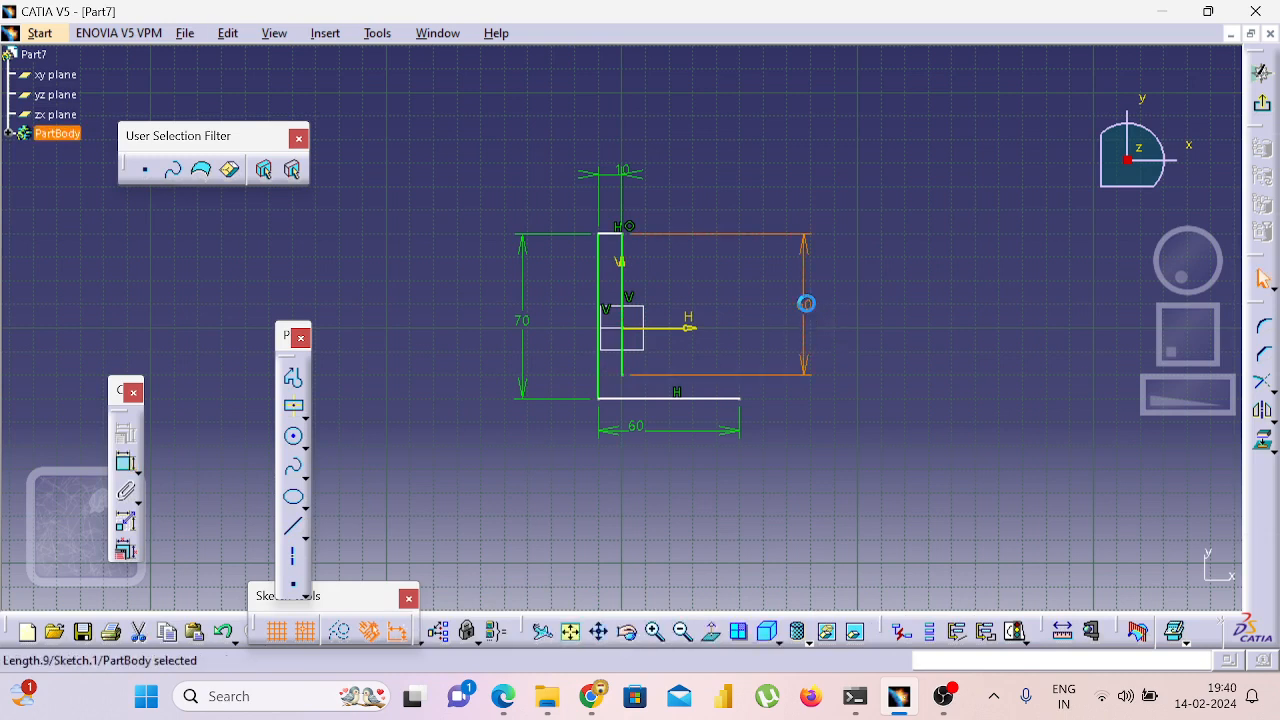
pyautogui.press('Delete')
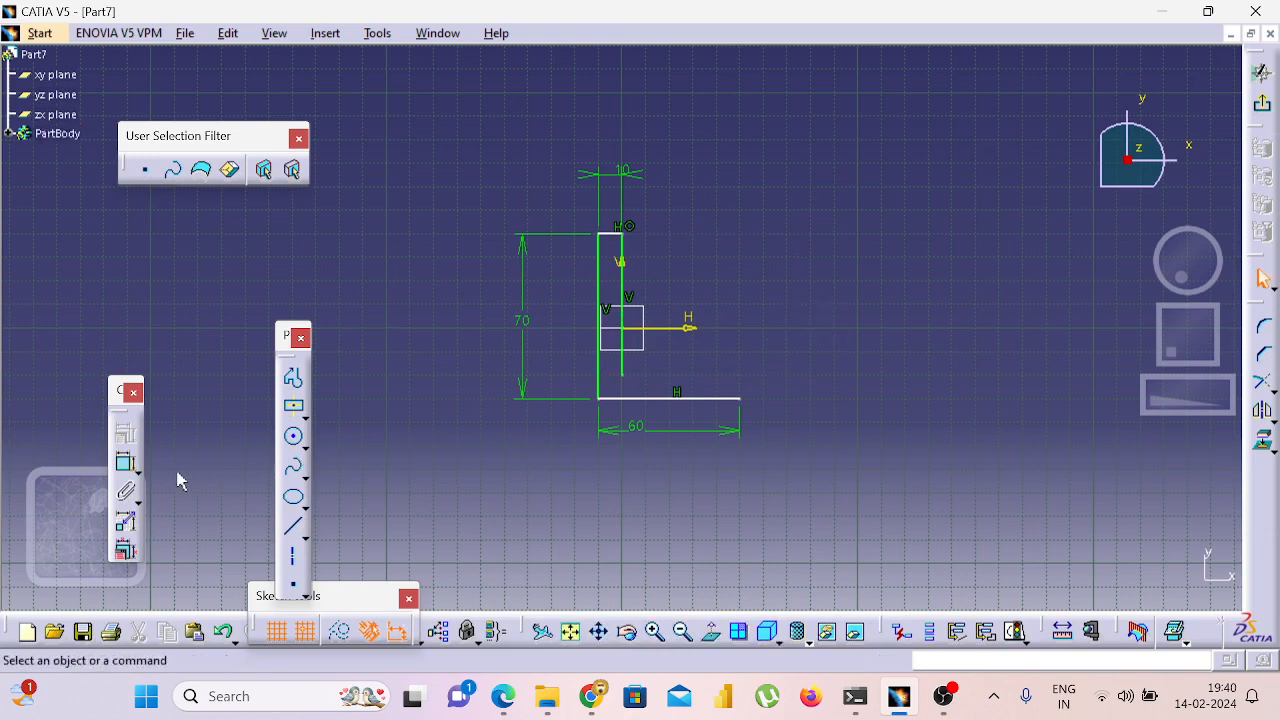
# Sketch an inner horizontal line about 50 mm long from the inner vertical line's lower endpoint and dimension its length.
pyautogui.click(294, 527)
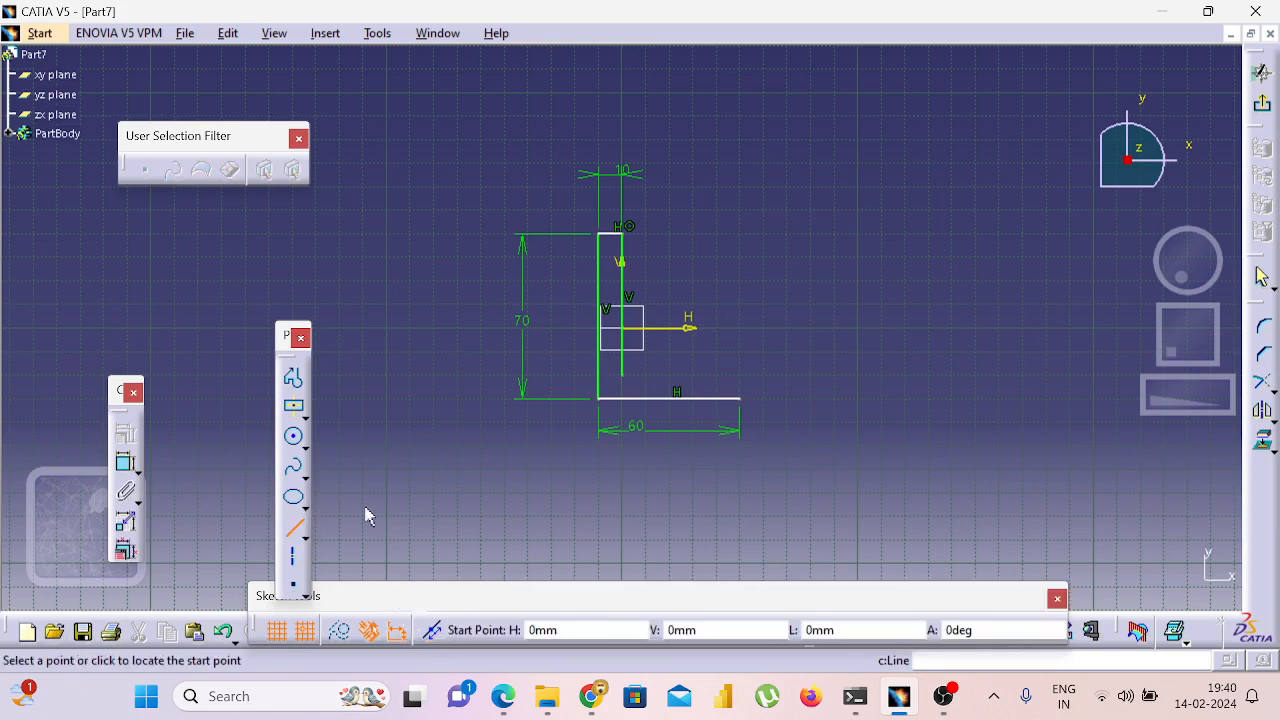
pyautogui.click(622, 376)
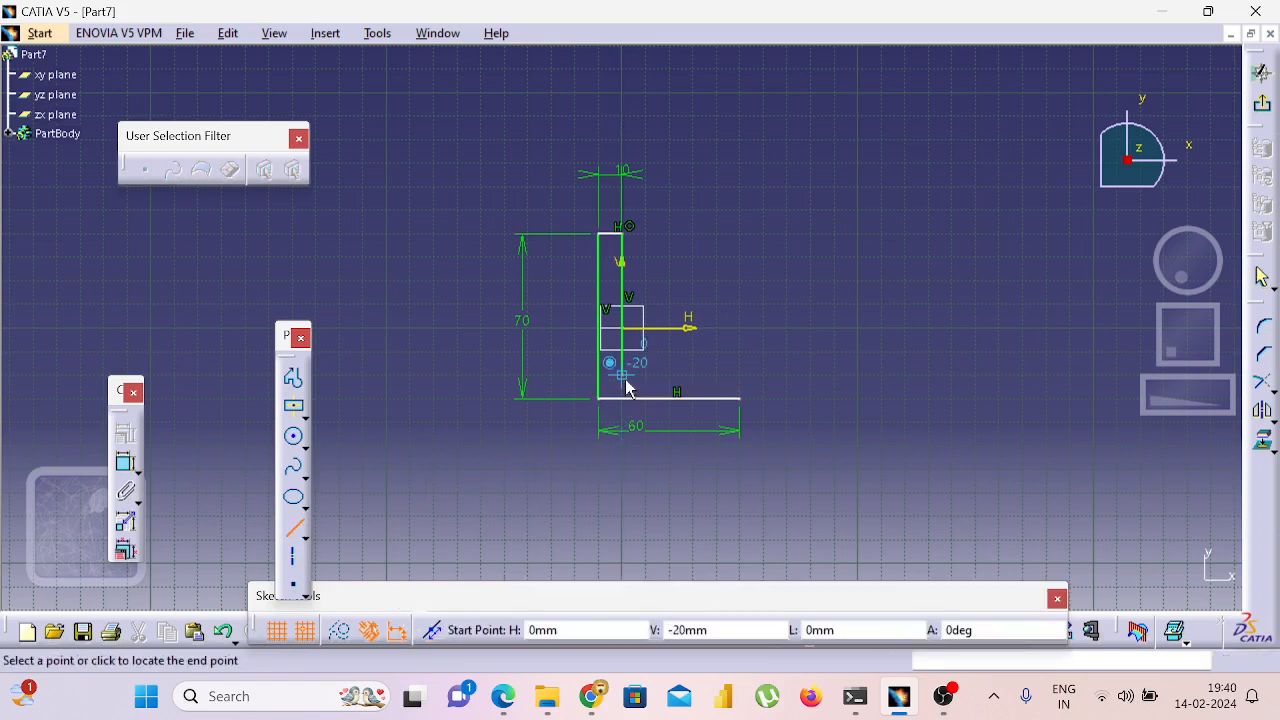
pyautogui.click(739, 376)
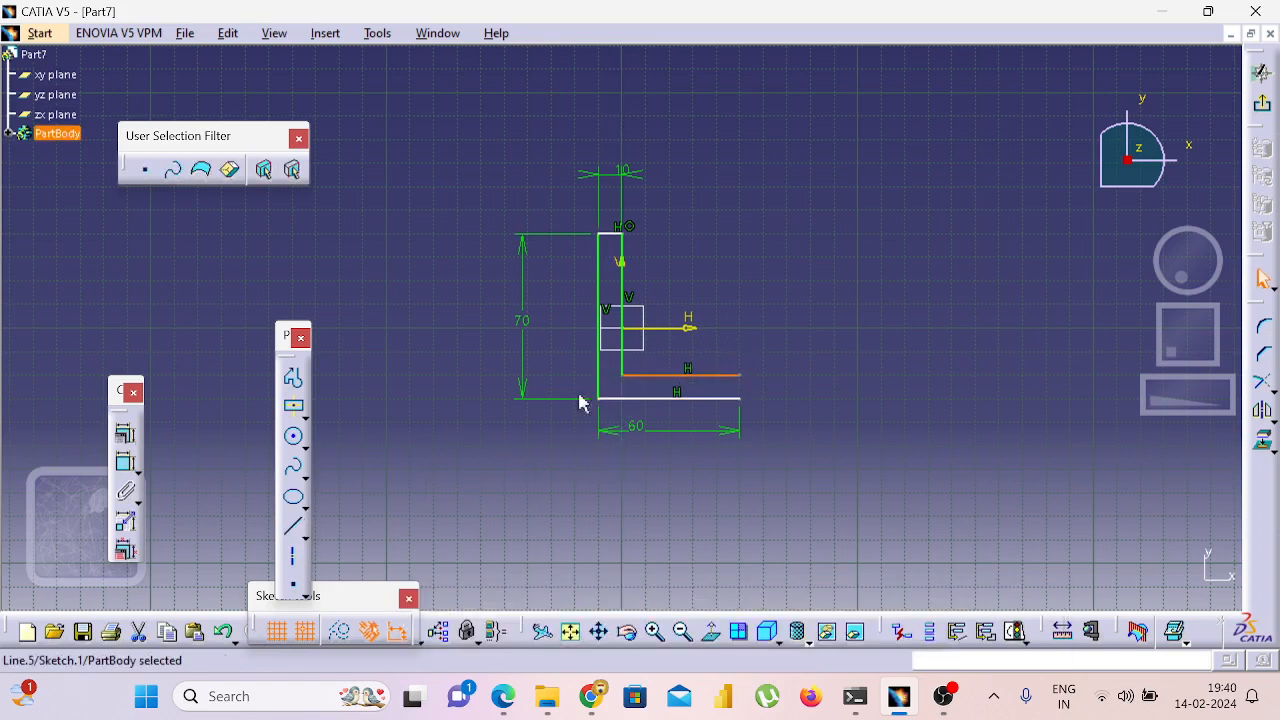
pyautogui.click(125, 462)
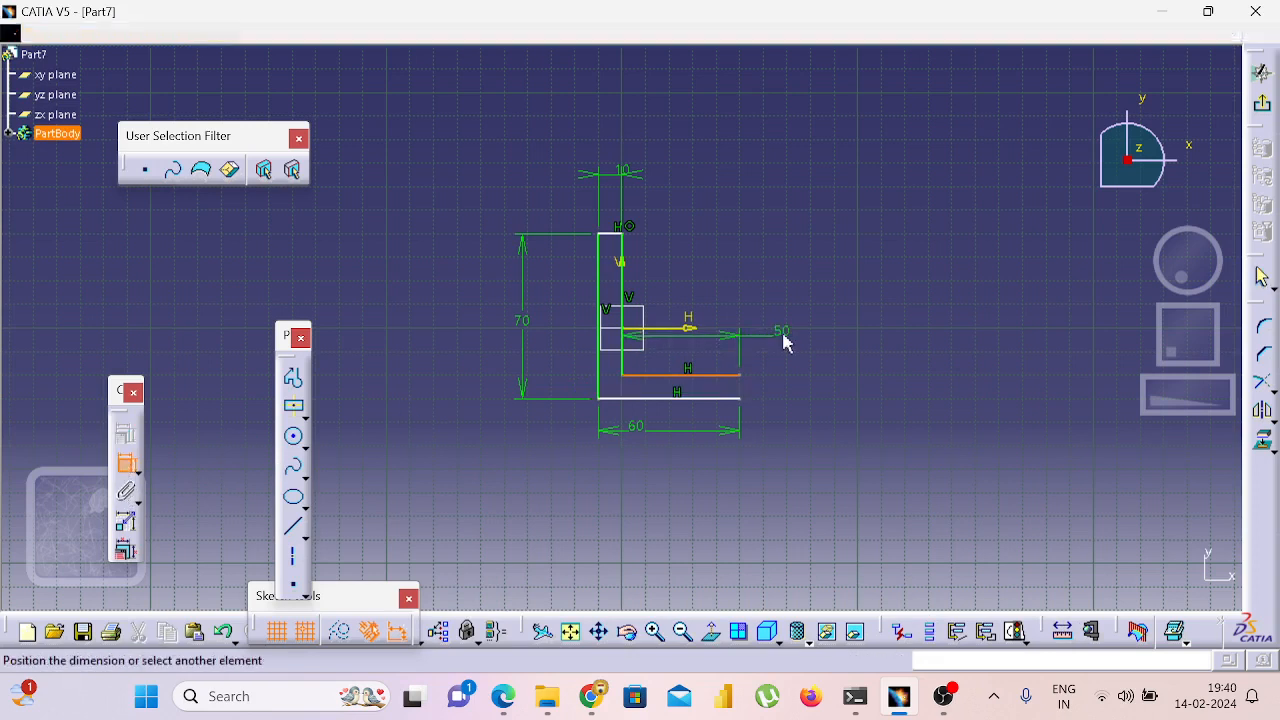
pyautogui.click(783, 343)
# Close the L profile with a 10 mm vertical line at the base's open end and check the bracket drawing in Edge.
pyautogui.click(293, 527)
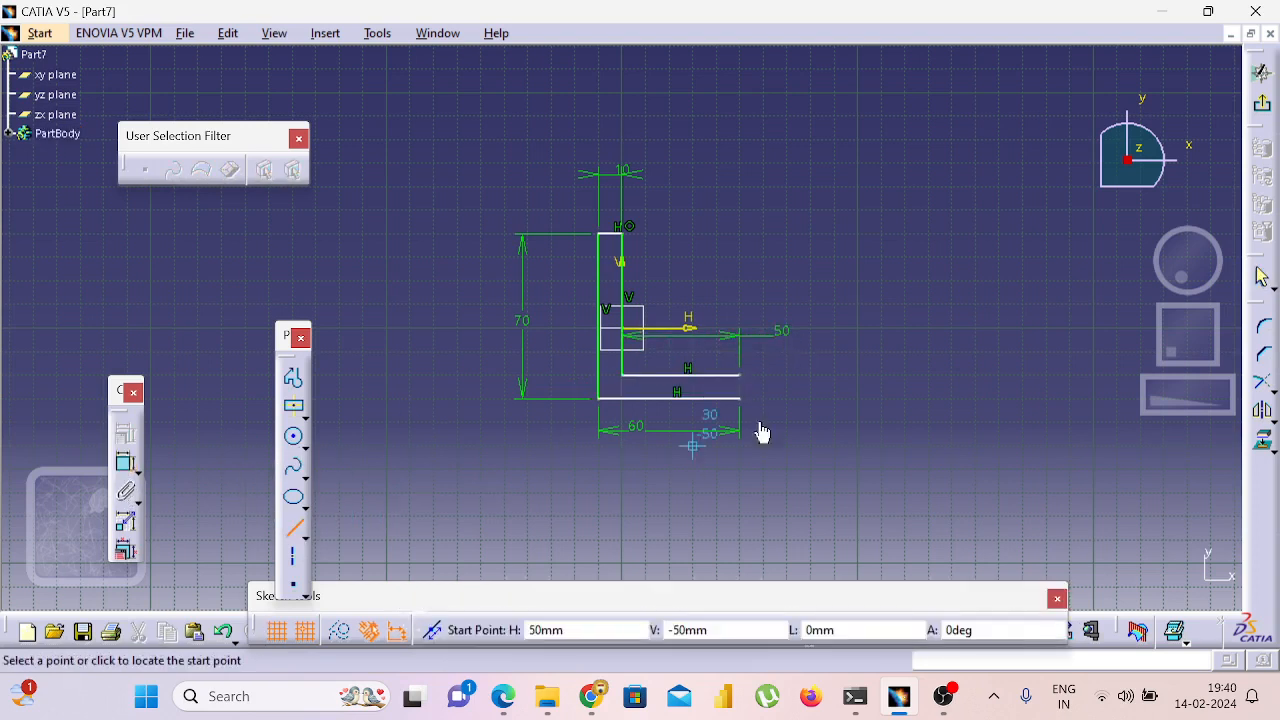
pyautogui.click(741, 377)
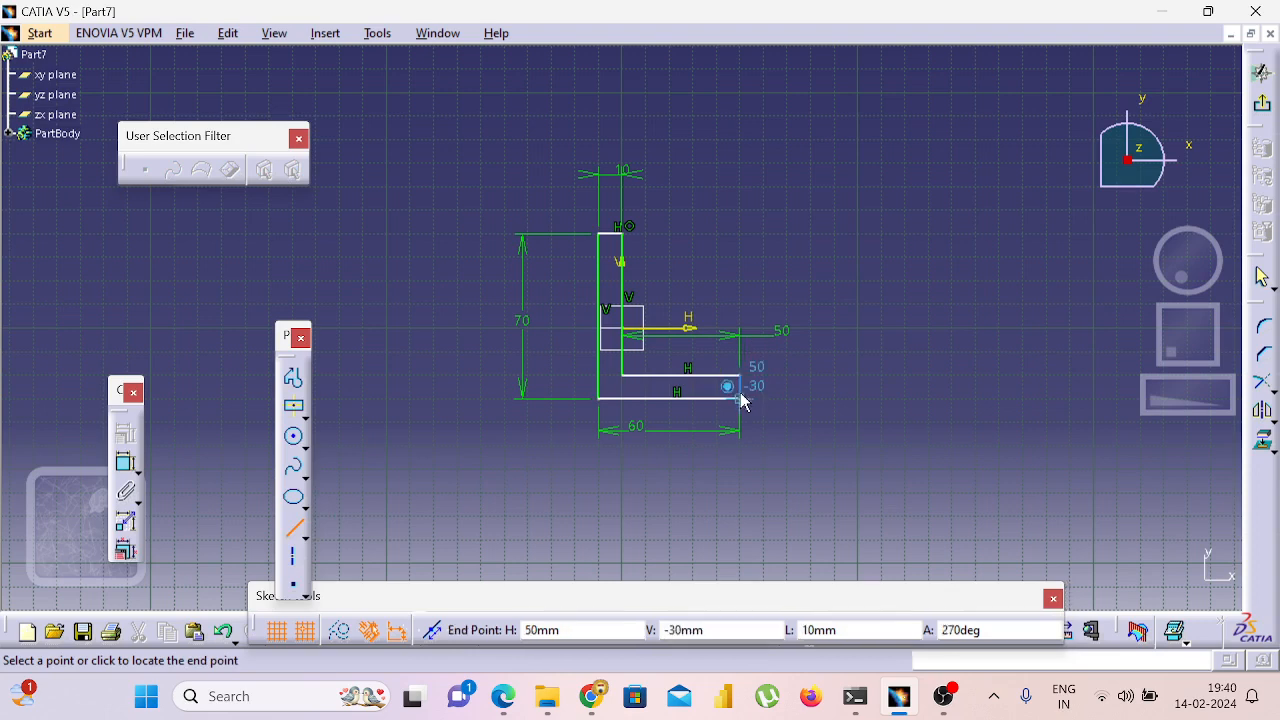
pyautogui.click(740, 398)
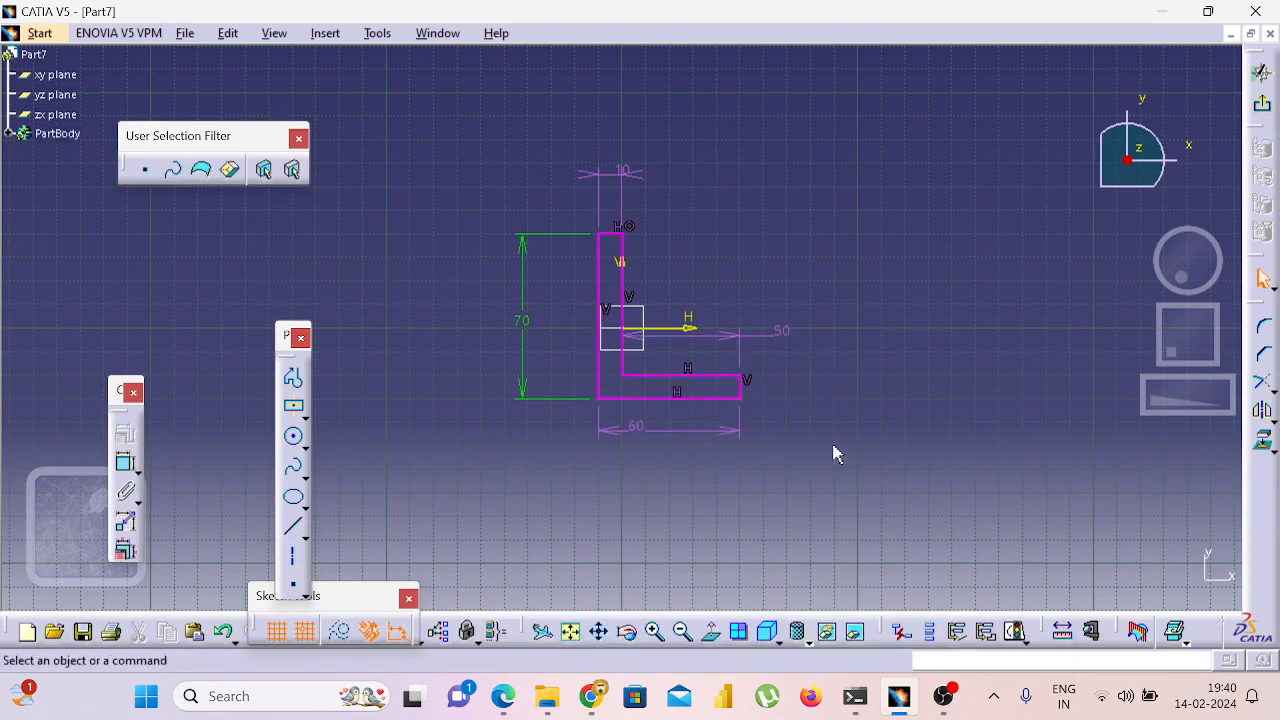
pyautogui.hotkey('alt', 'Tab')
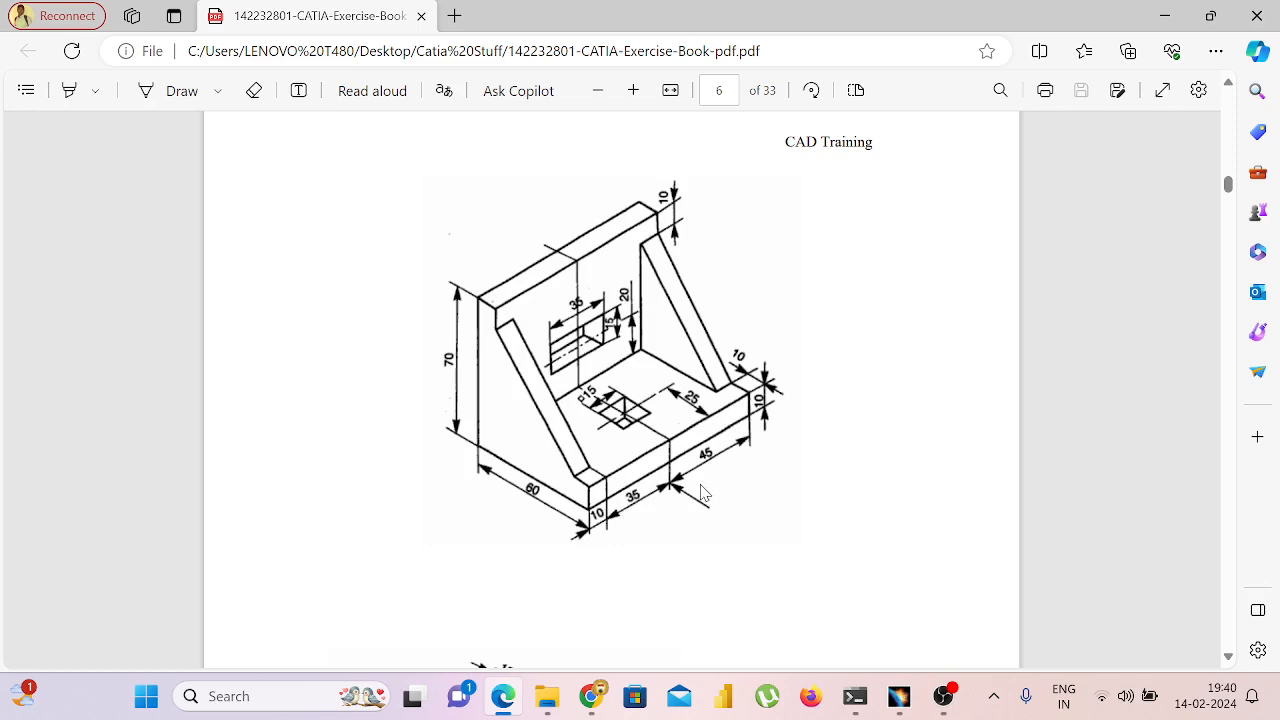
pyautogui.hotkey('alt', 'Tab')
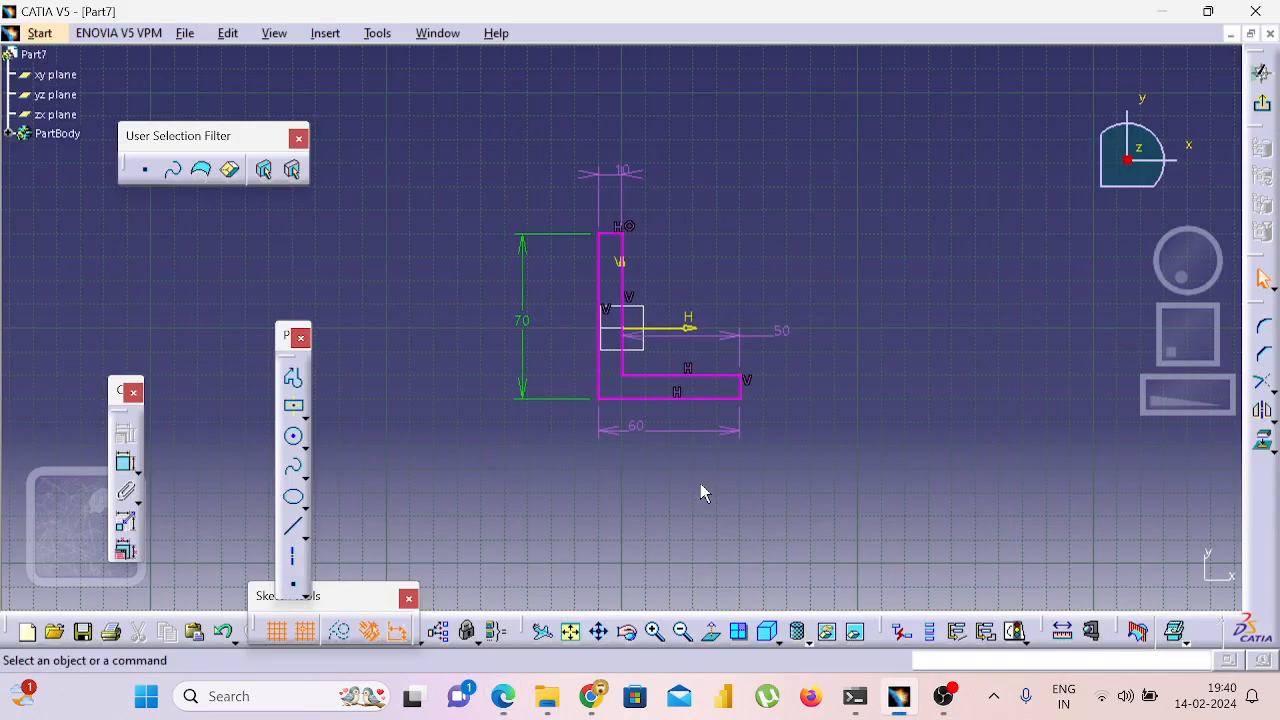
pyautogui.hotkey('alt', 'Tab')
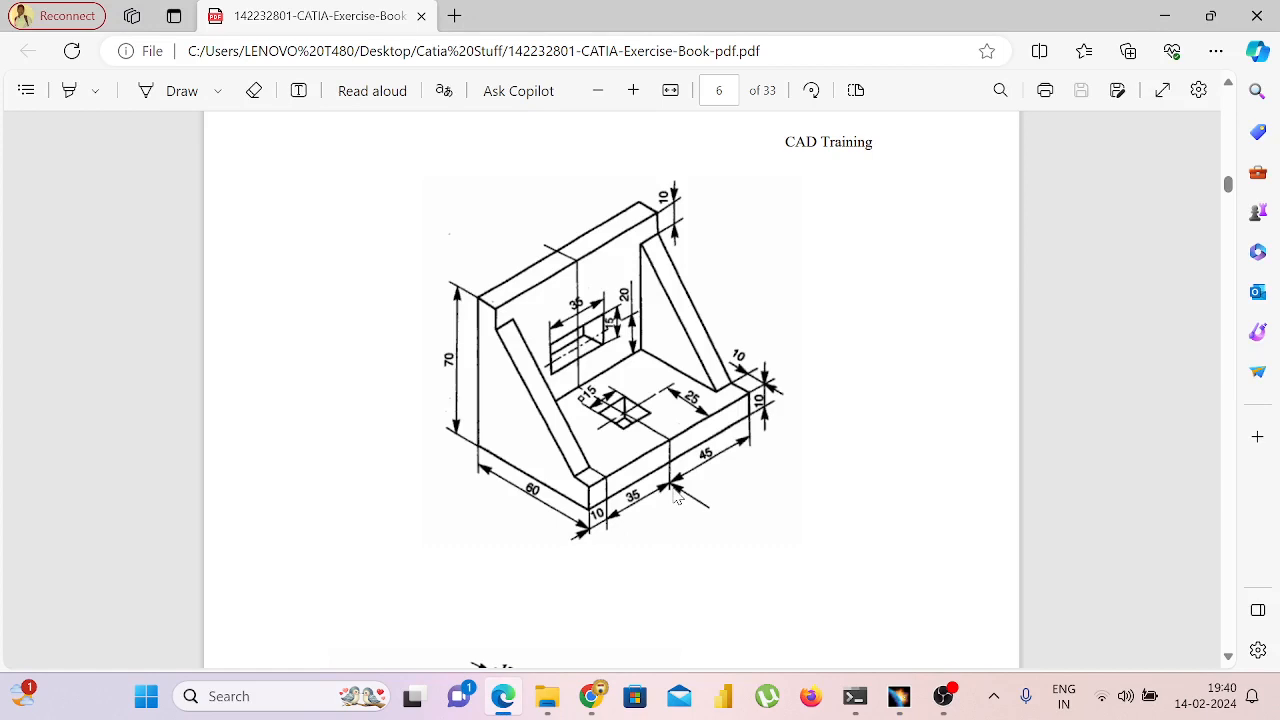
pyautogui.hotkey('alt', 'Tab')
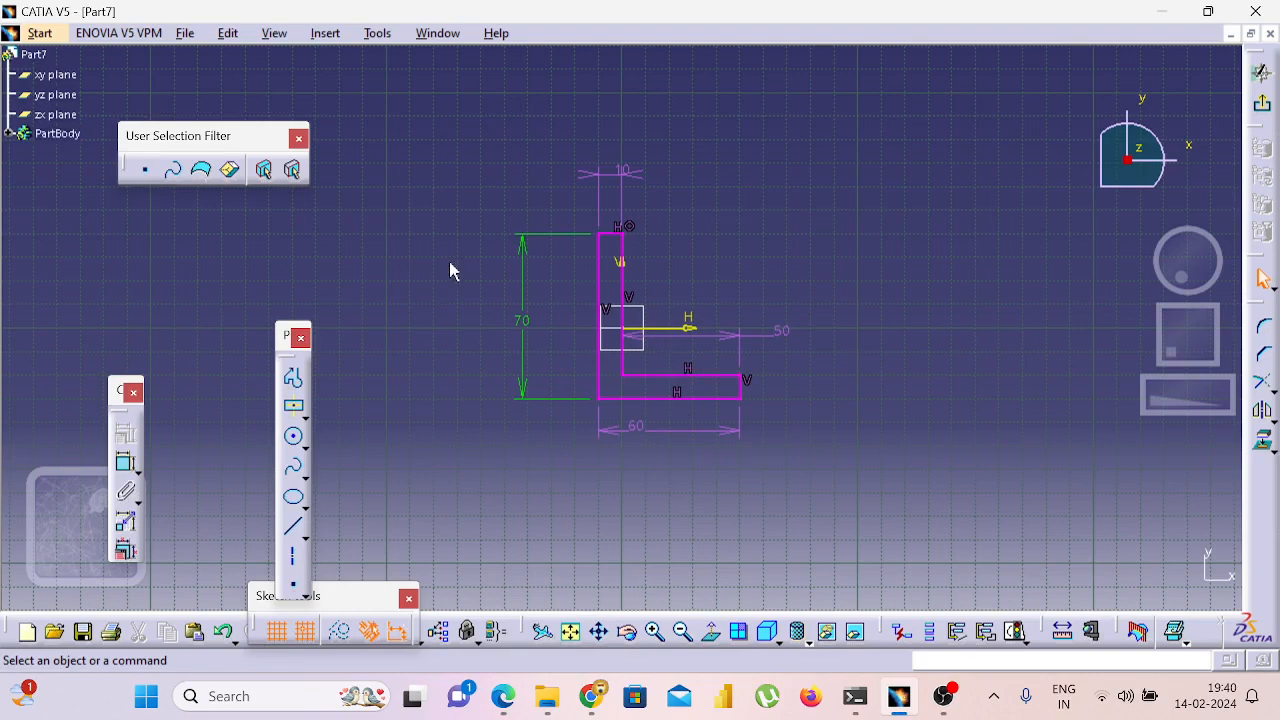
# Try to exit the sketch, reopen Sketch.1 for editing from the update diagnosis, and close the diagnosis.
pyautogui.click(1263, 104)
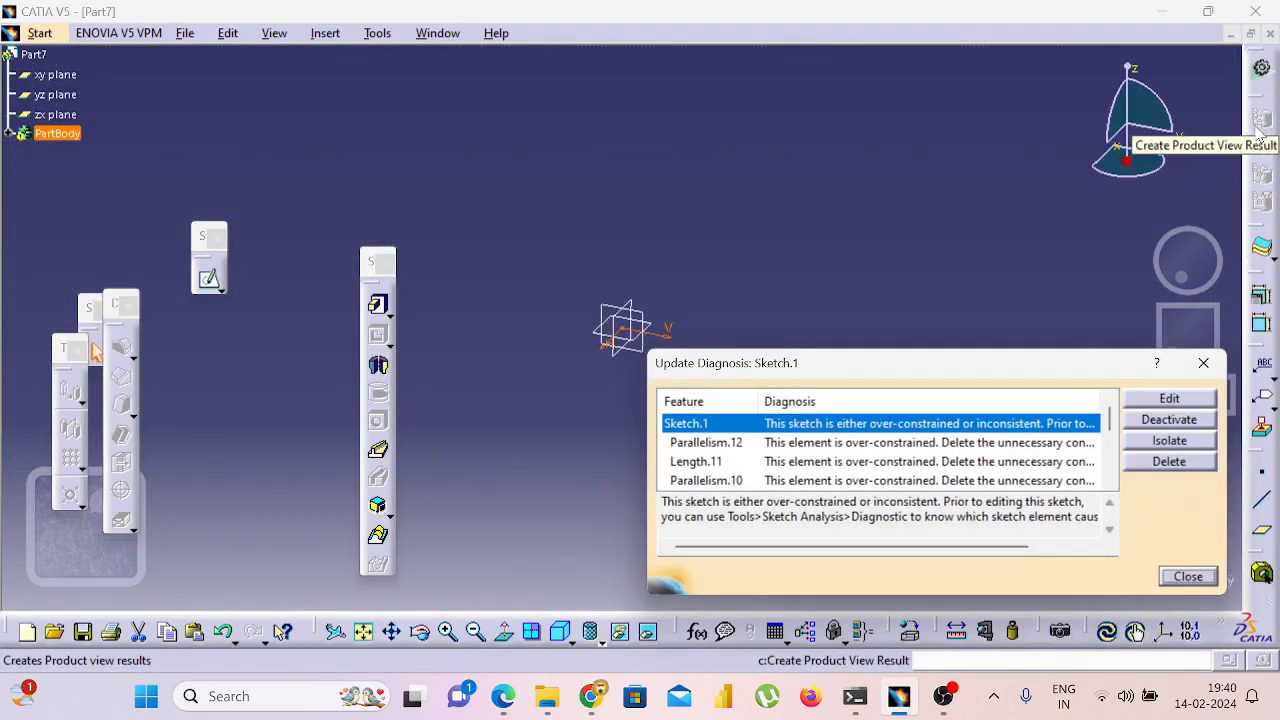
pyautogui.click(1170, 400)
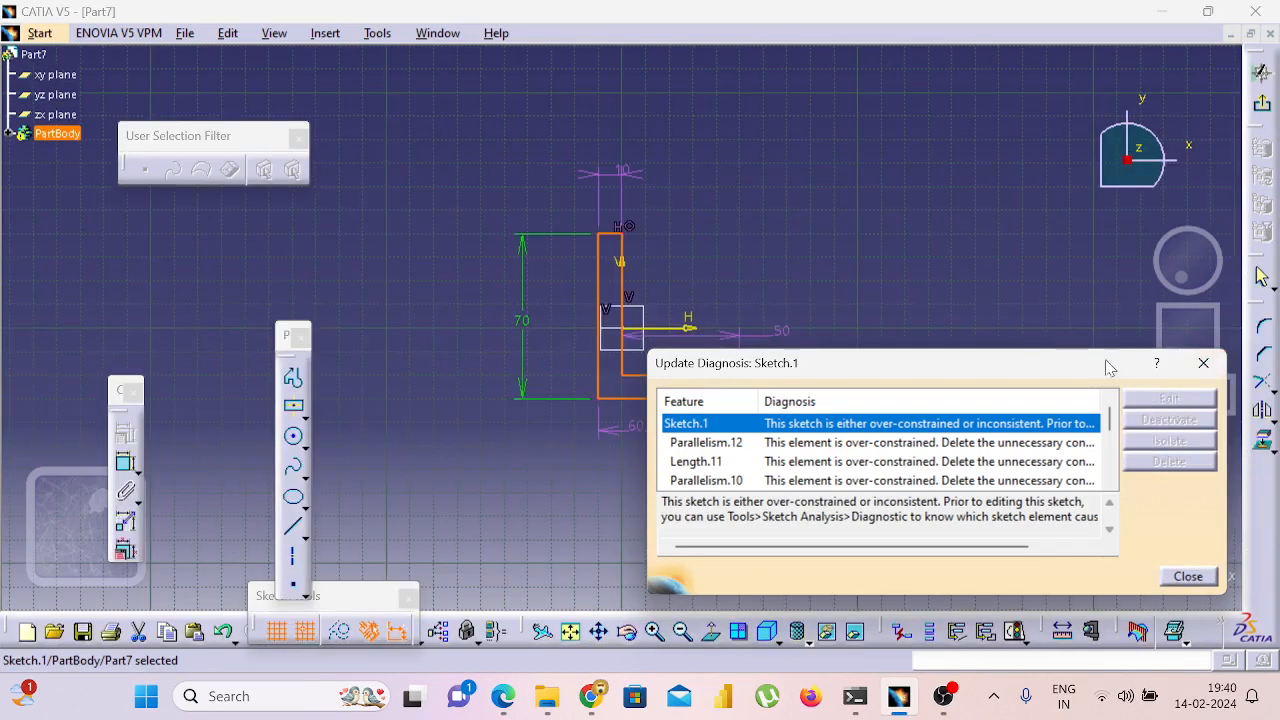
pyautogui.click(1203, 363)
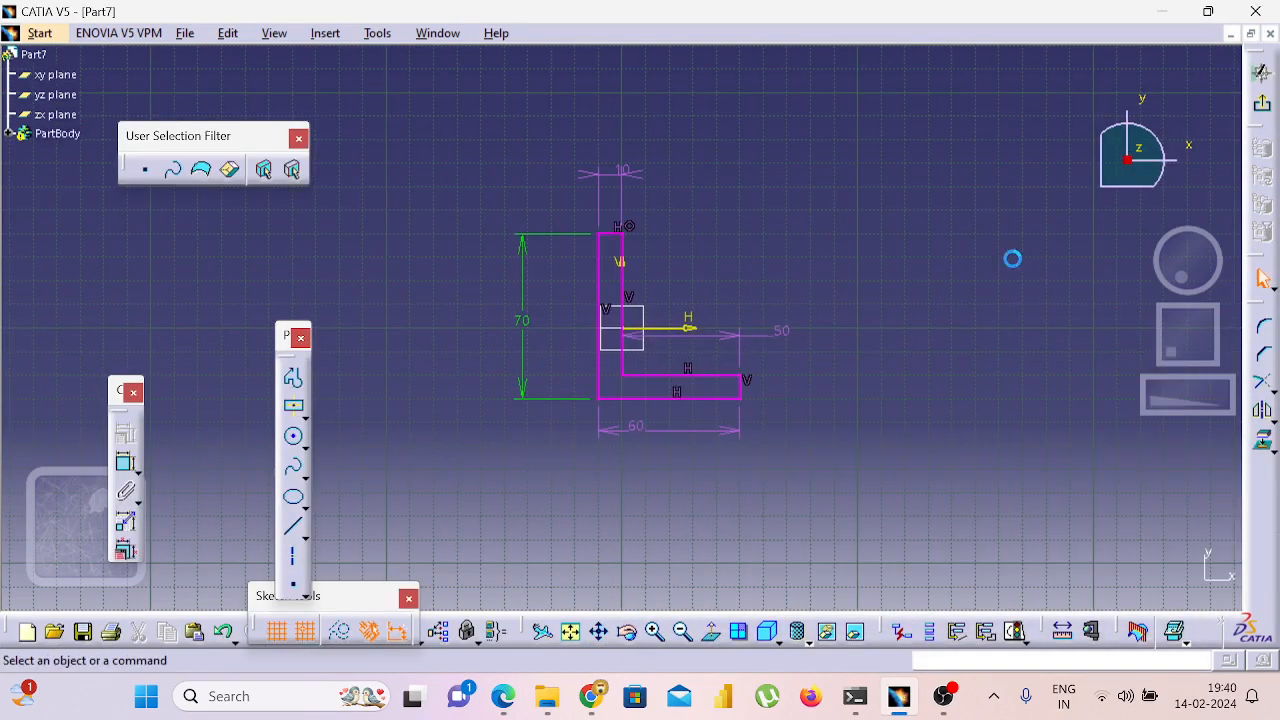
# Delete the inner vertical line and redraw it 60 mm long down to the inner horizontal line's endpoint.
pyautogui.click(622, 262)
pyautogui.press('Delete')
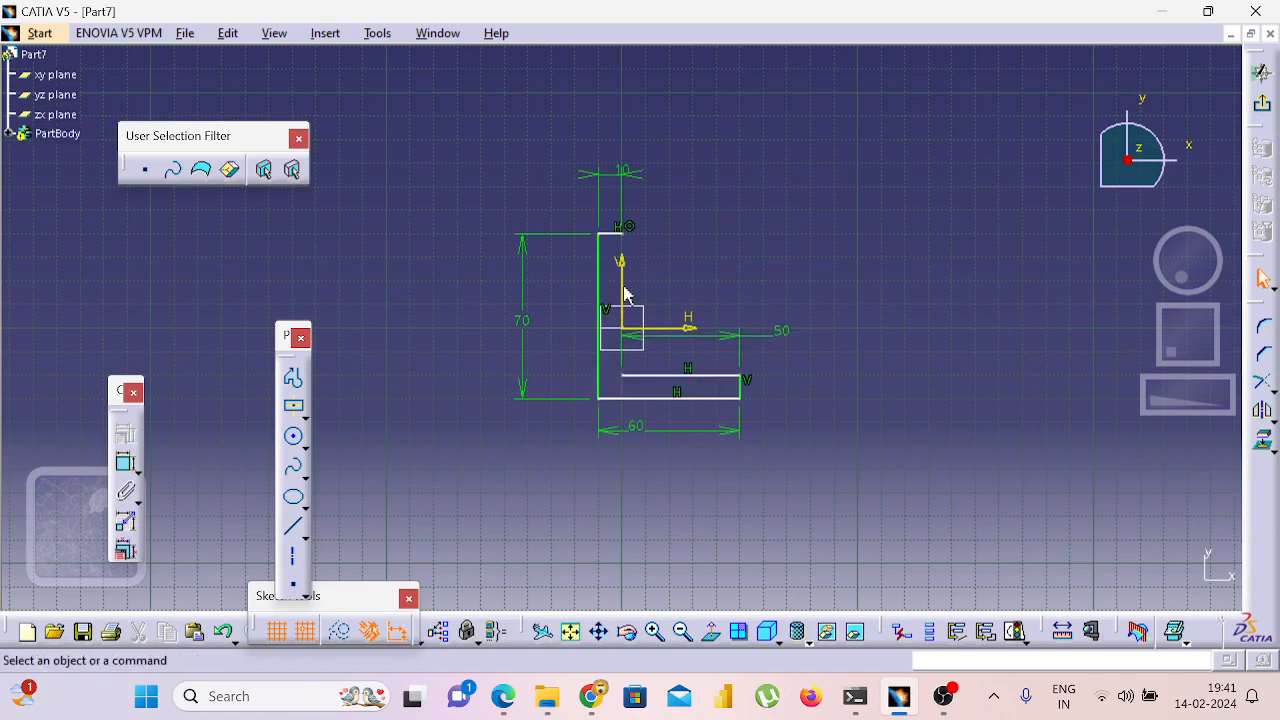
pyautogui.click(293, 527)
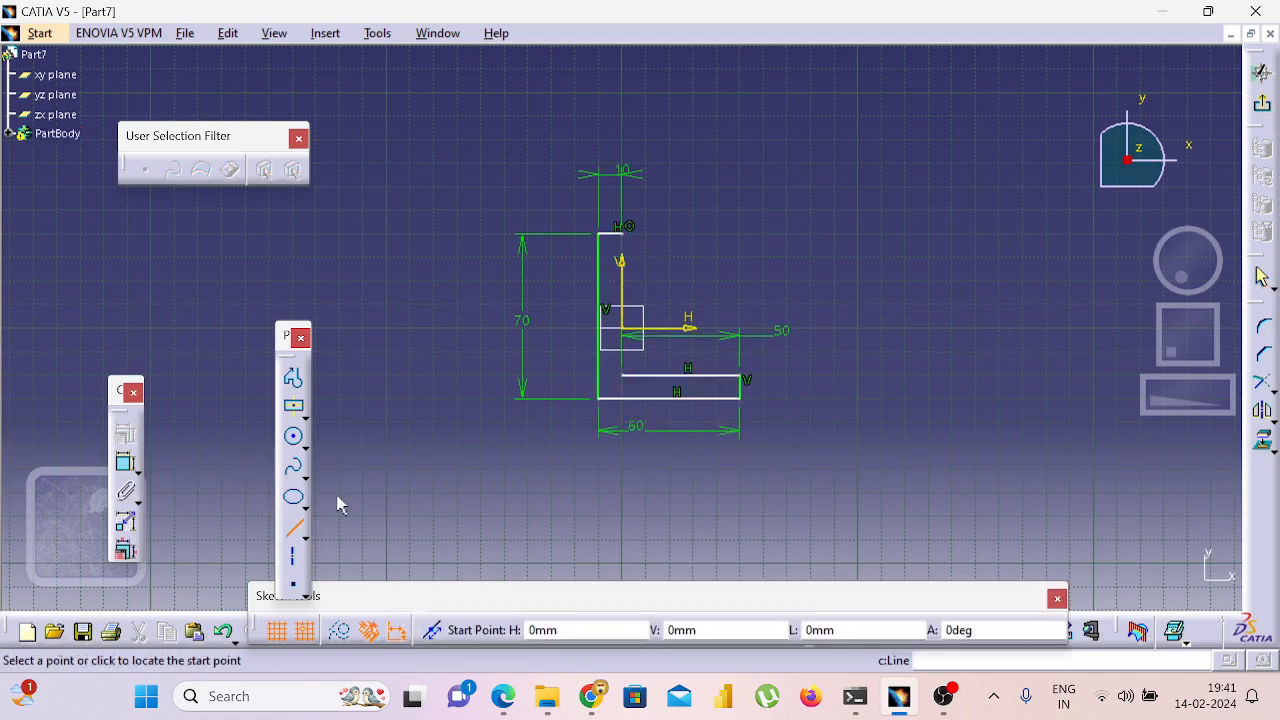
pyautogui.click(632, 240)
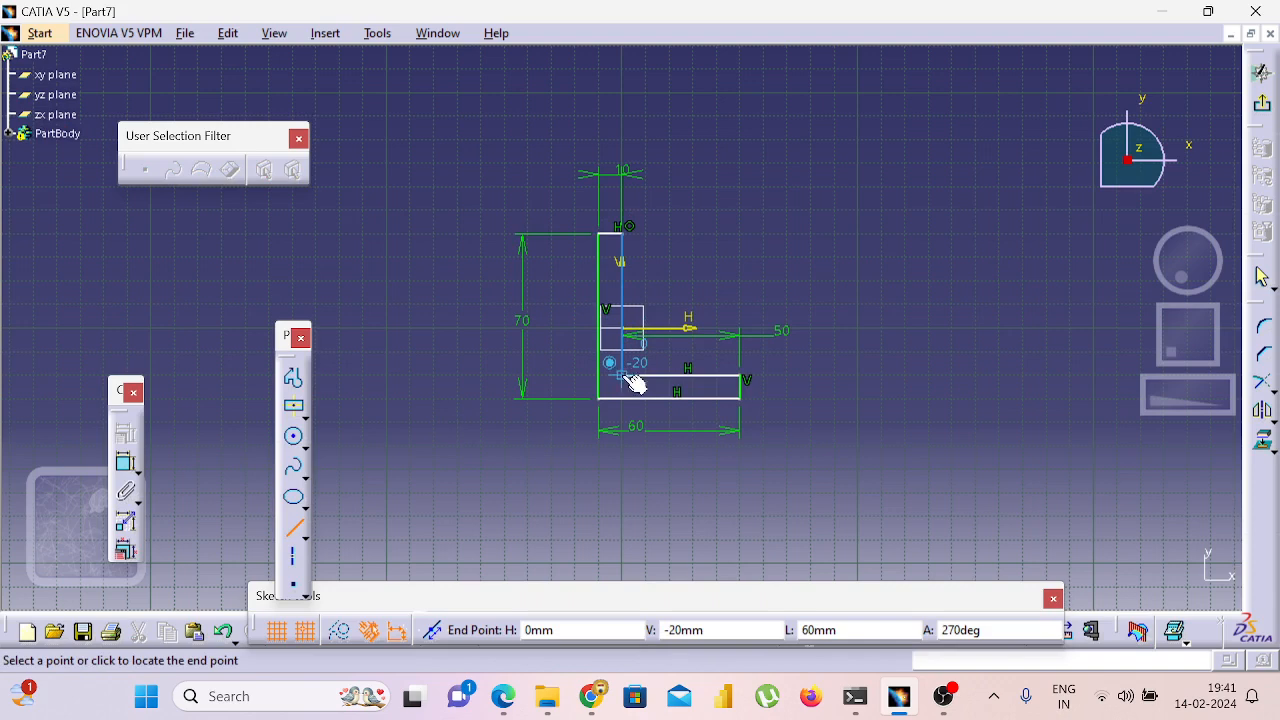
pyautogui.click(632, 378)
# Delete the inner horizontal line and redraw it between the inner vertical line and the short end line, without a length dimension.
pyautogui.click(658, 382)
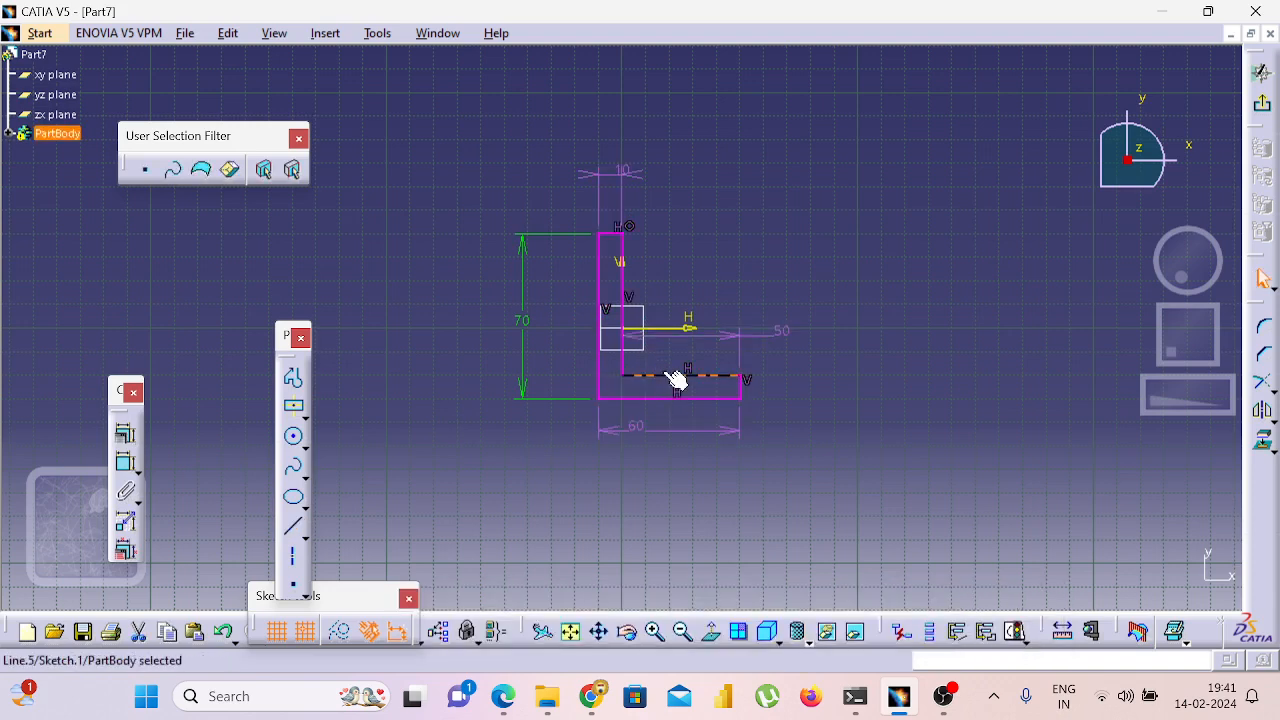
pyautogui.press('Delete')
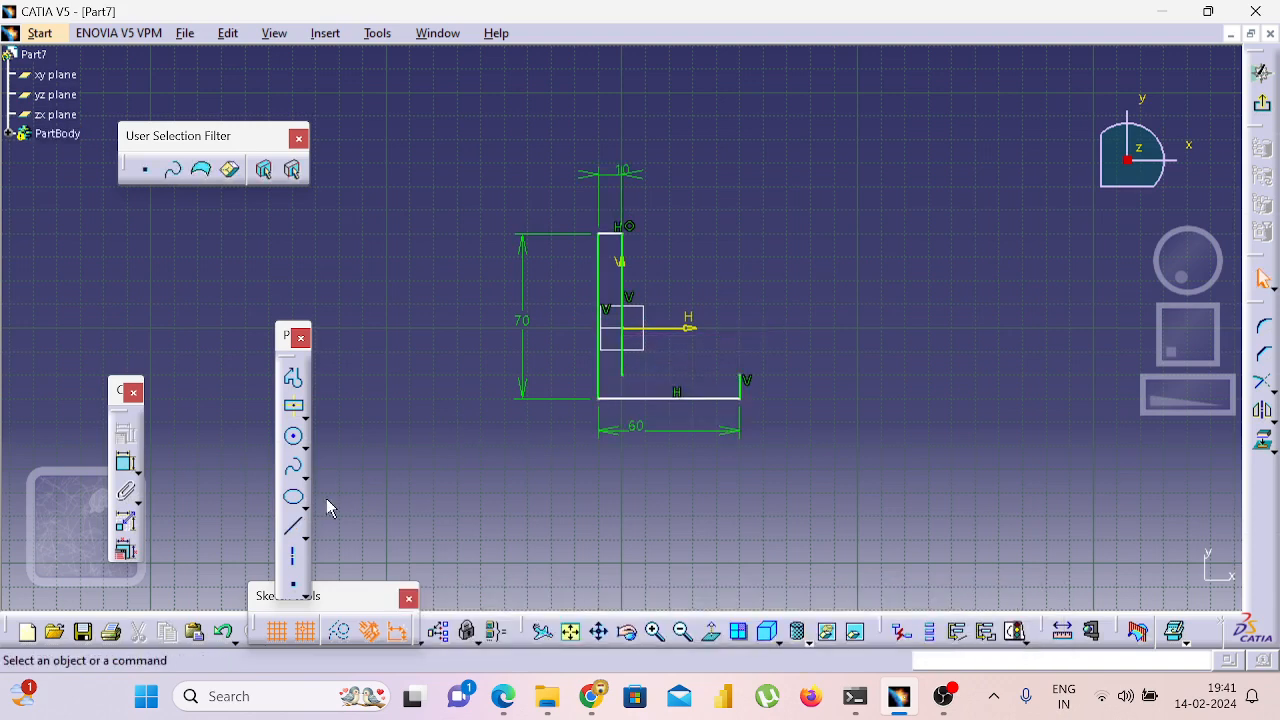
pyautogui.click(293, 527)
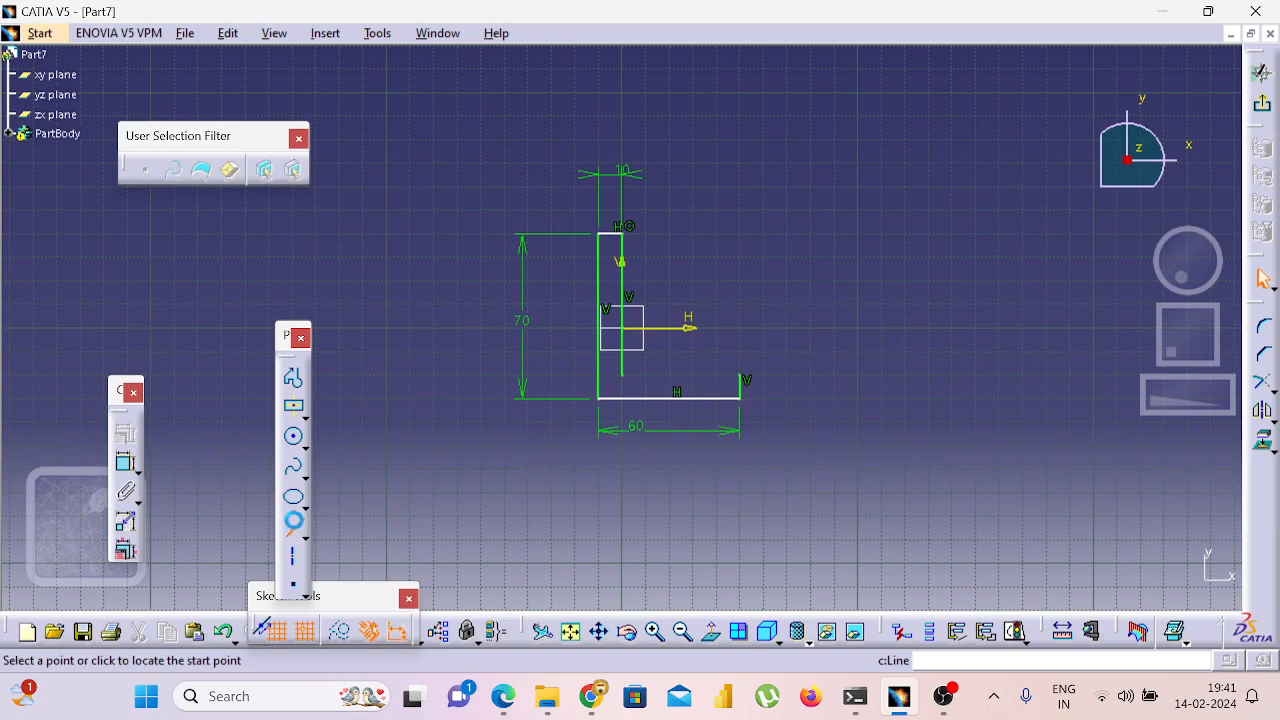
pyautogui.click(622, 375)
pyautogui.click(741, 376)
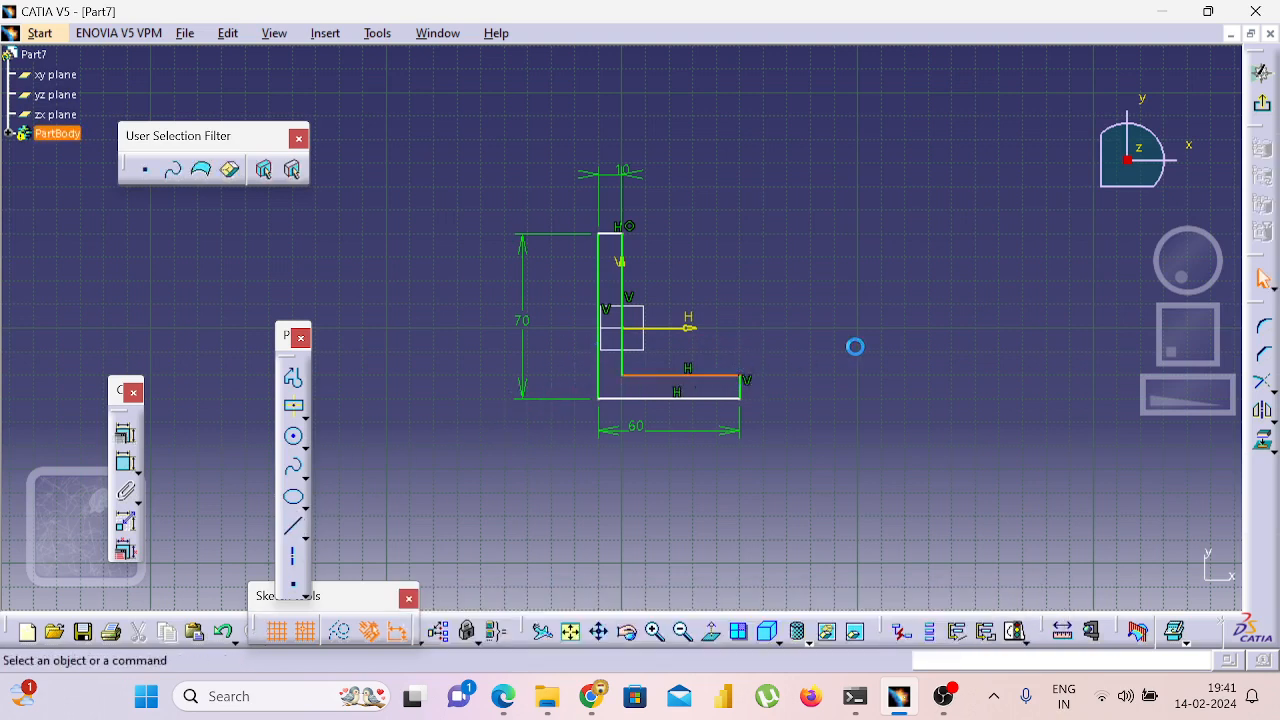
# Exit the L-profile sketch and pad it to a length of 90 mm.
pyautogui.click(1260, 103)
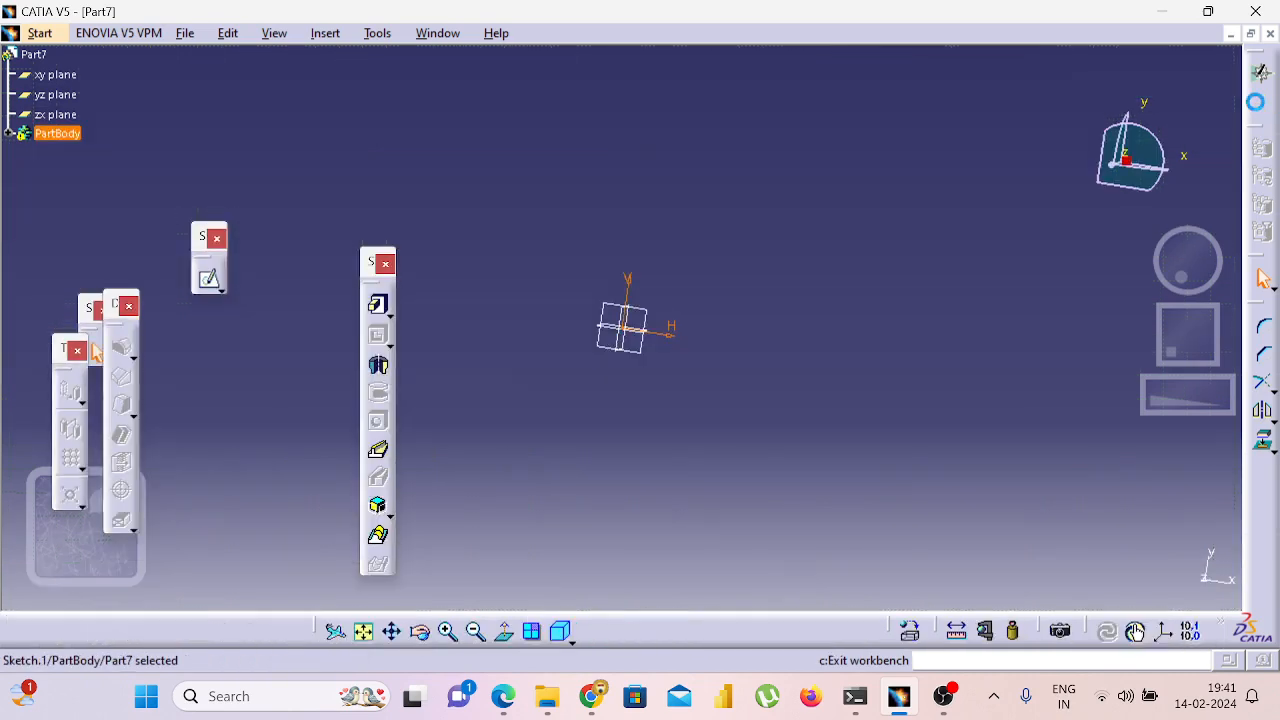
pyautogui.click(376, 313)
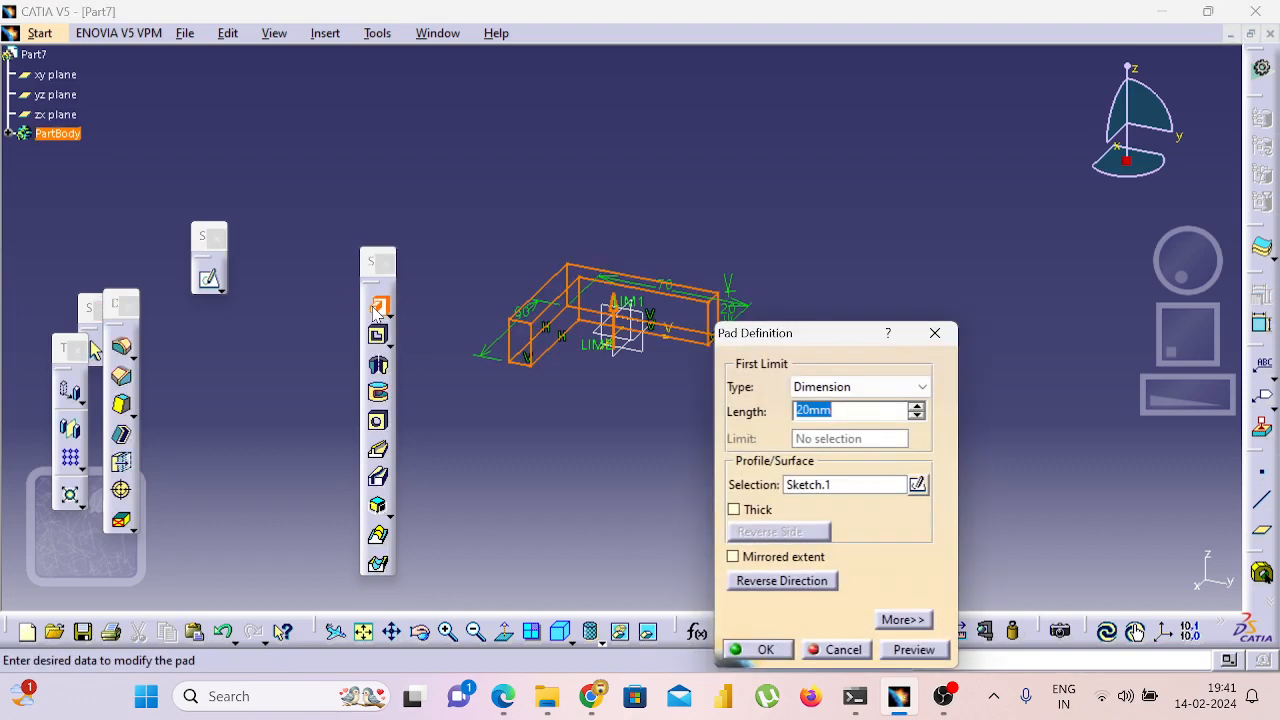
pyautogui.write('80')
pyautogui.click(757, 649)
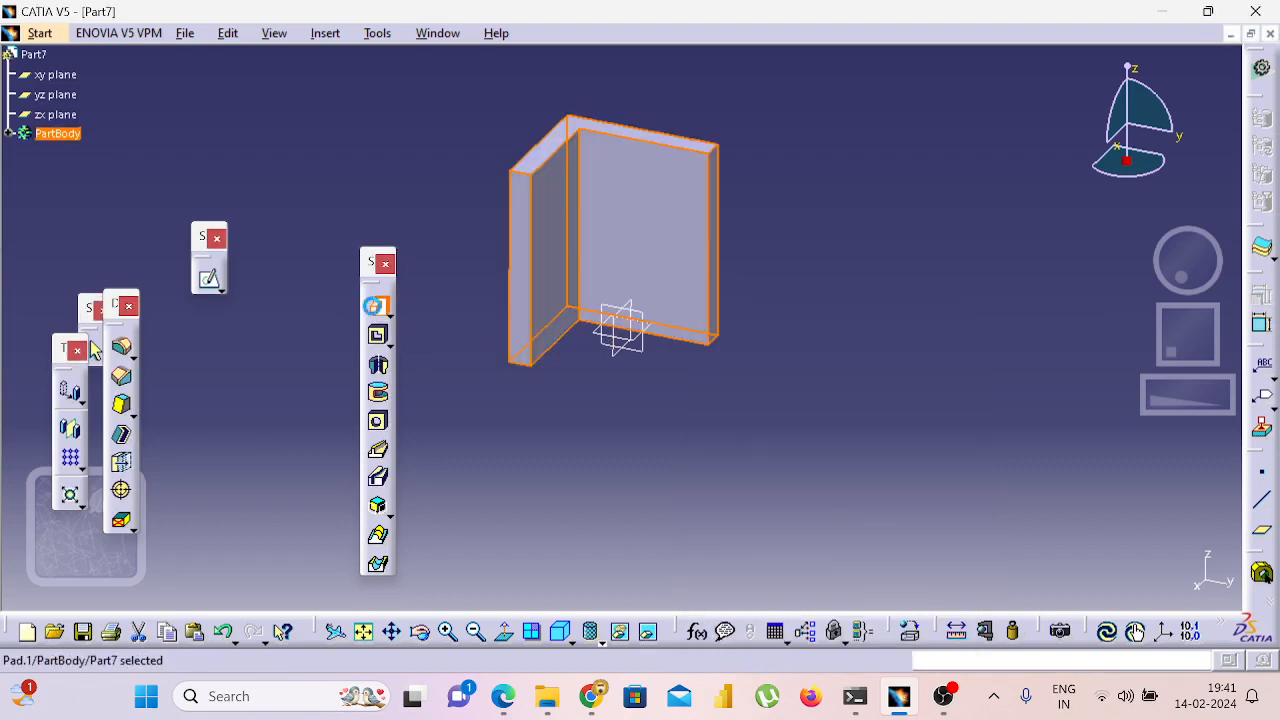
# Check the bracket's orientation against the drawing in Edge and open a new sketch on the L-shaped end face.
pyautogui.moveTo(899, 371); pyautogui.dragTo(583, 160, button='middle')
pyautogui.hotkey('alt', 'Tab')
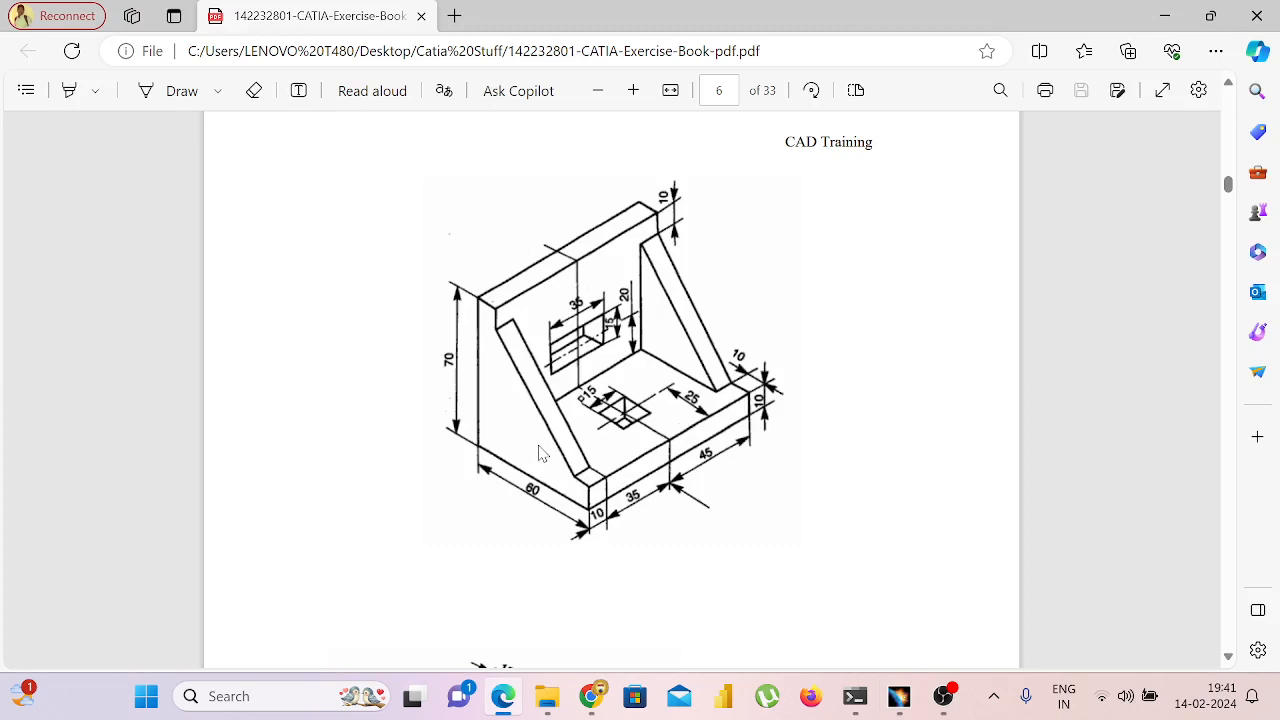
pyautogui.hotkey('alt', 'Tab')
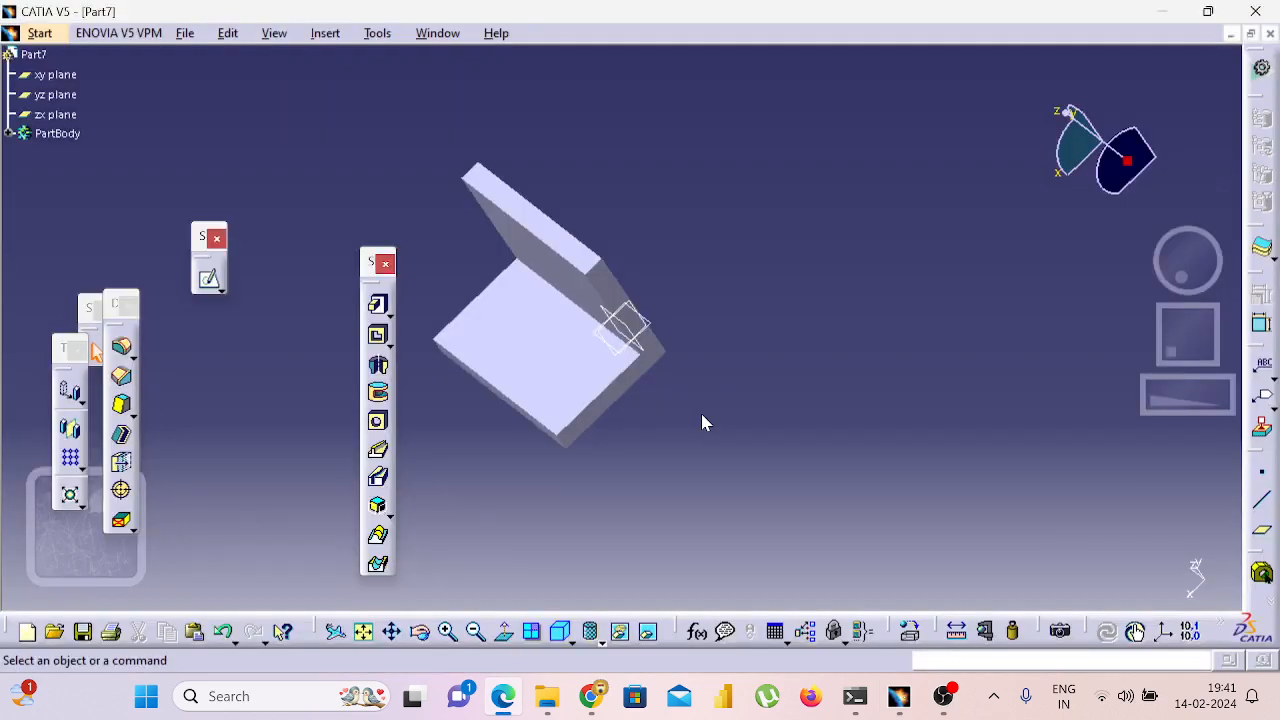
pyautogui.click(620, 398)
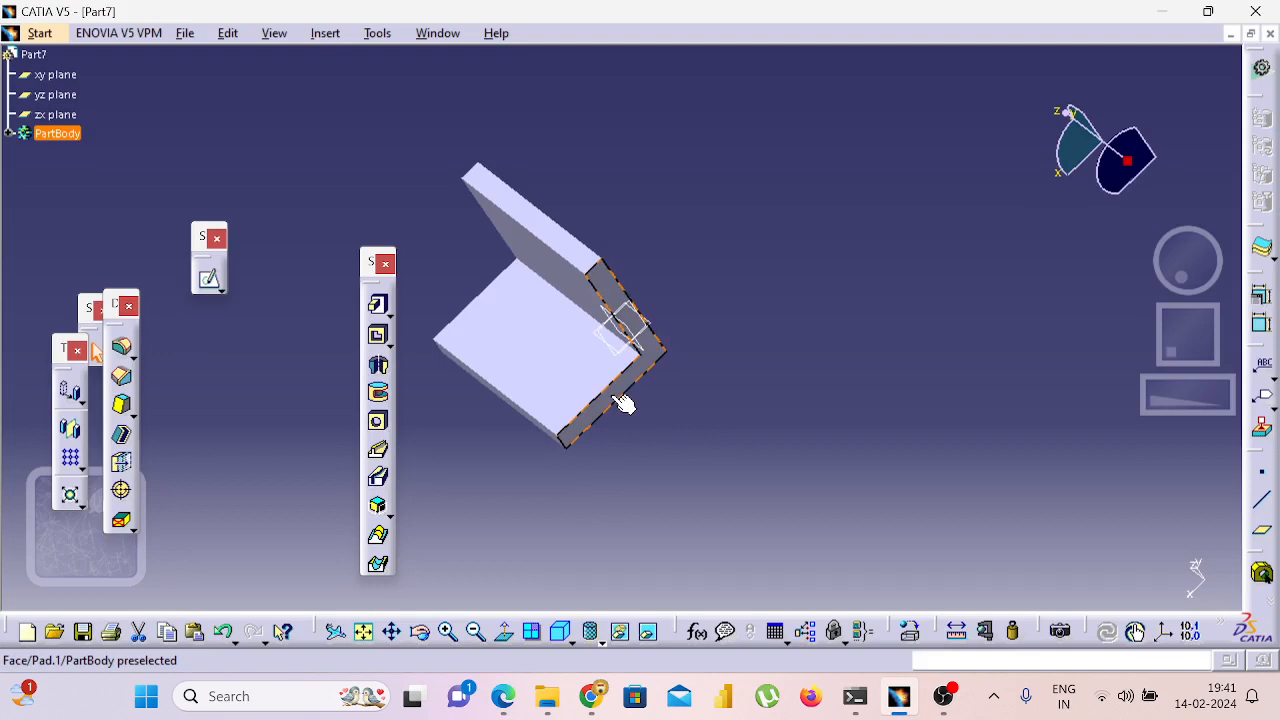
pyautogui.click(205, 280)
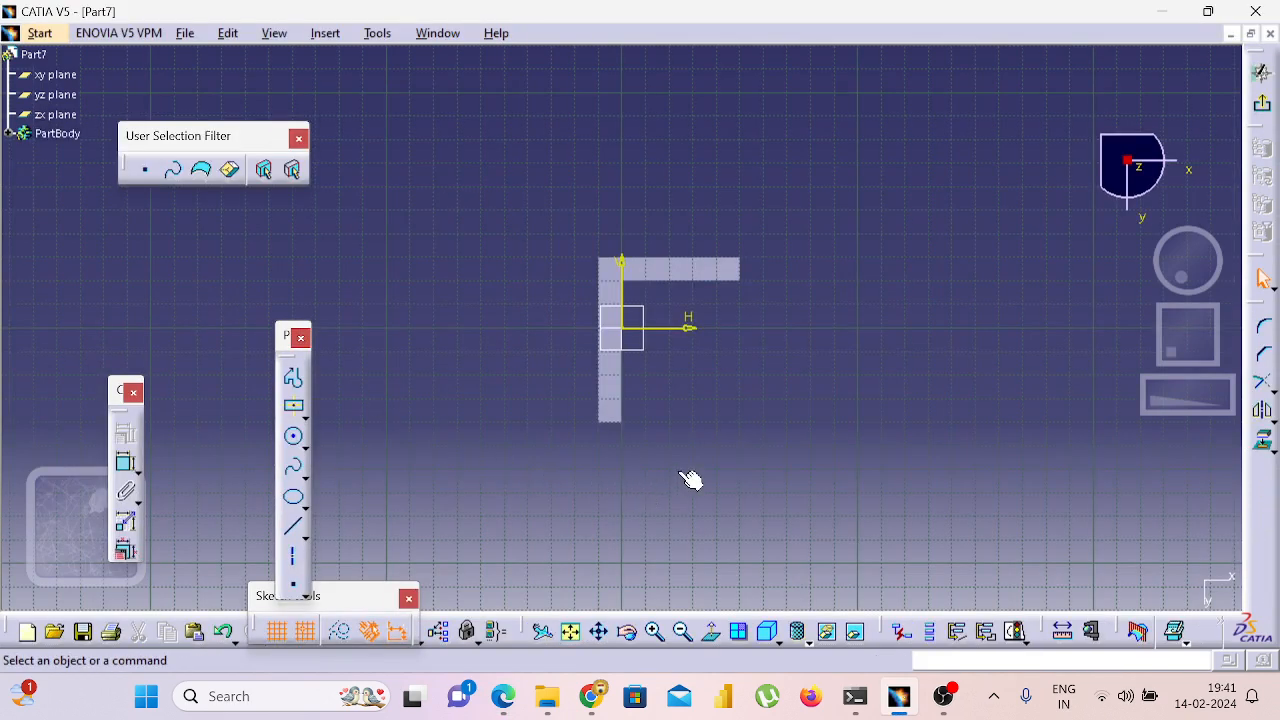
# Check the rib dimensions in the Edge drawing, reframe on the pad, and project the L-shaped end face's outline into the sketch.
pyautogui.hotkey('alt', 'Tab')
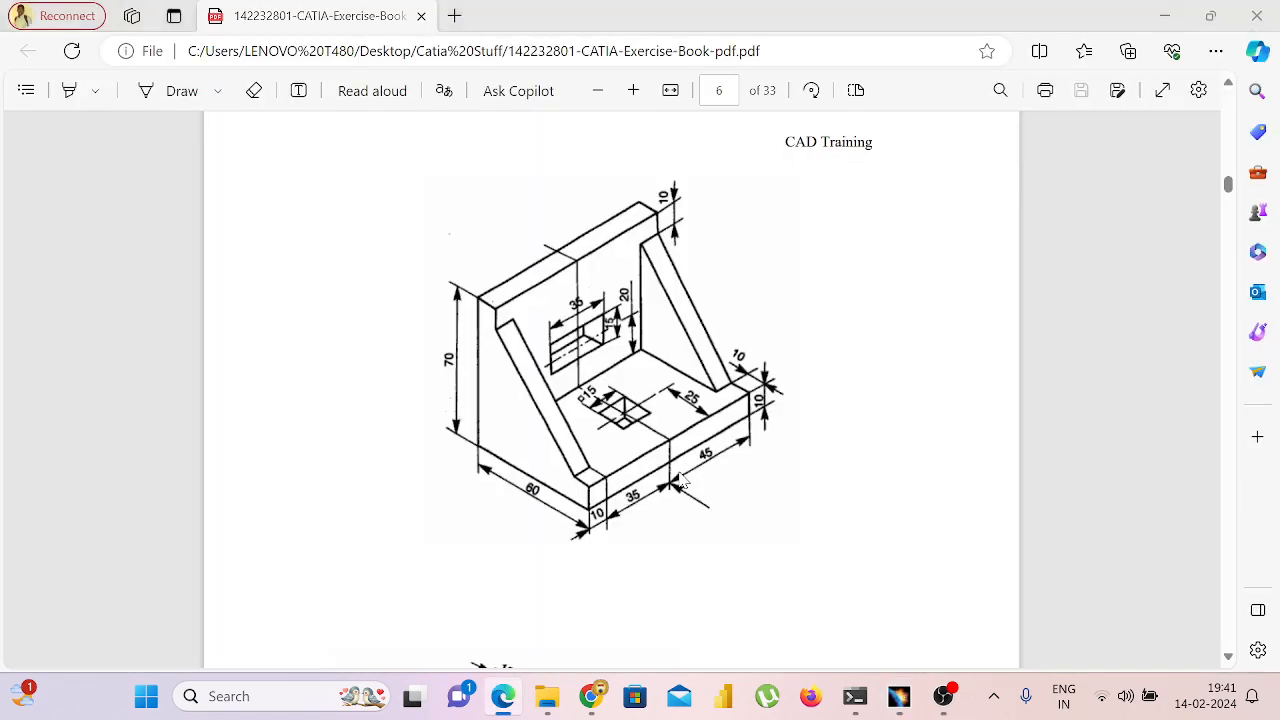
pyautogui.hotkey('alt', 'Tab')
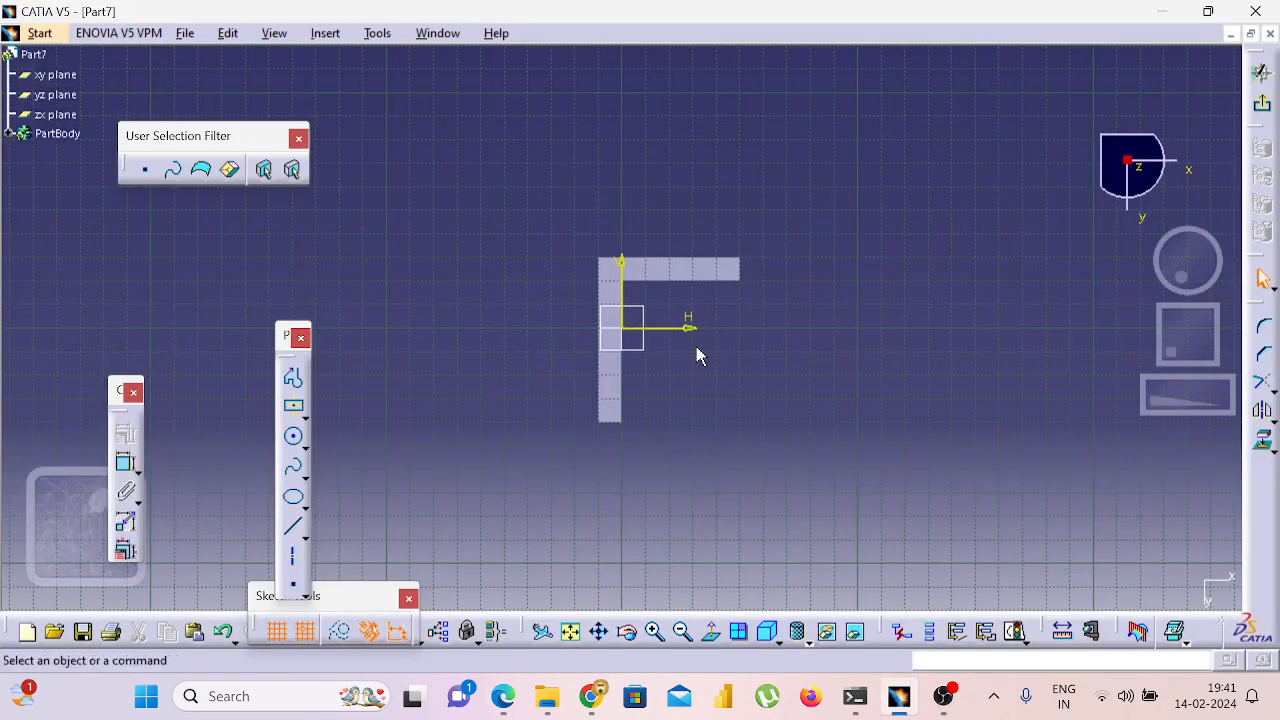
pyautogui.hotkey('alt', 'Tab')
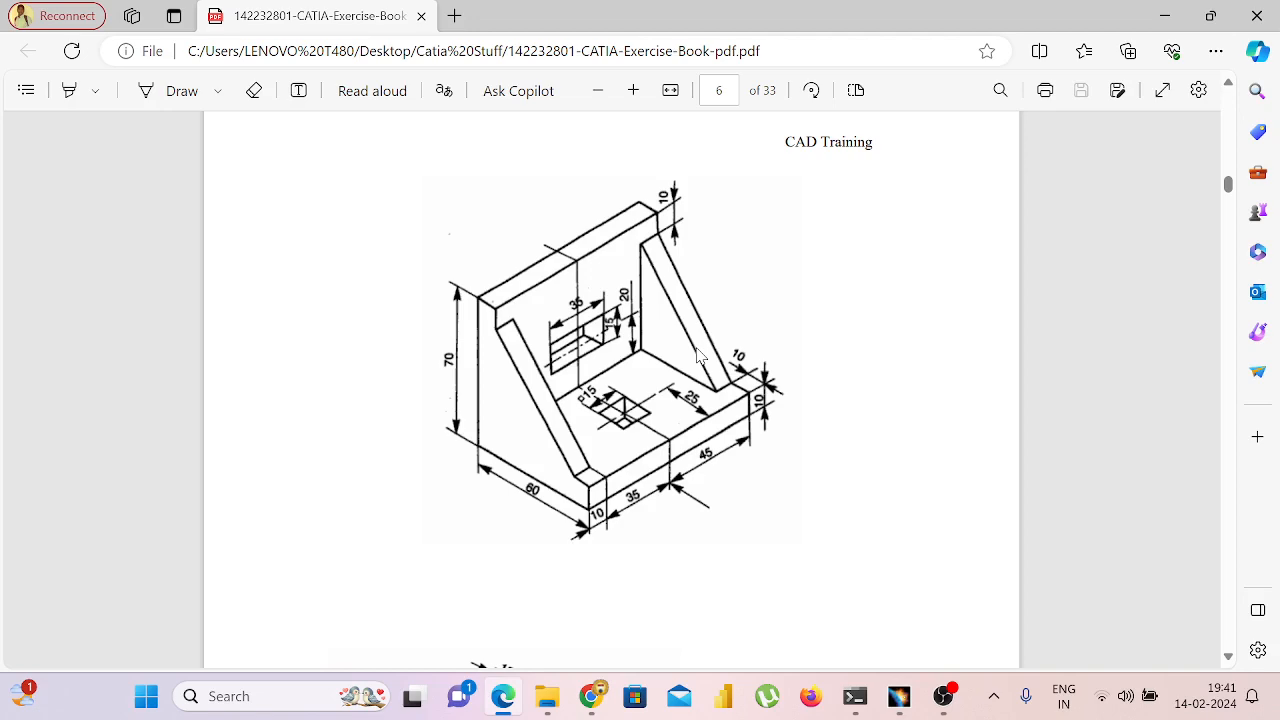
pyautogui.hotkey('alt', 'Tab')
pyautogui.hotkey('alt', 'Tab')
pyautogui.hotkey('alt', 'Tab')
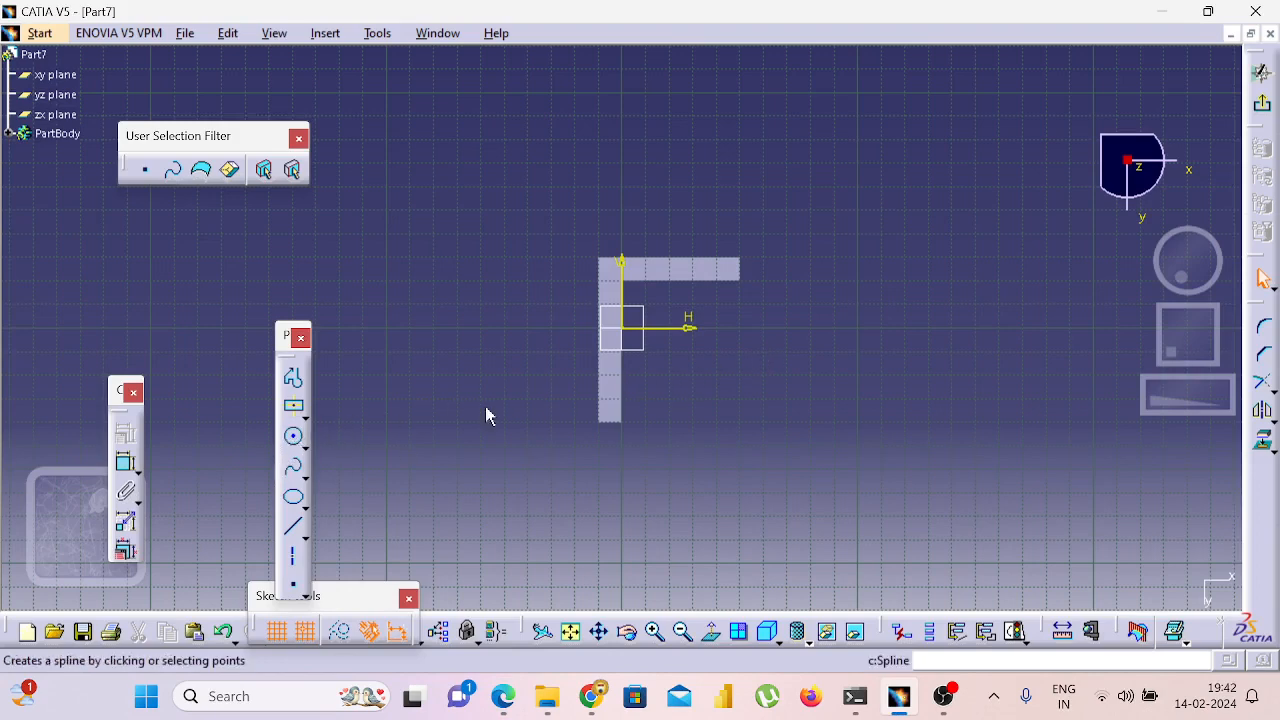
pyautogui.rightClick(636, 297)
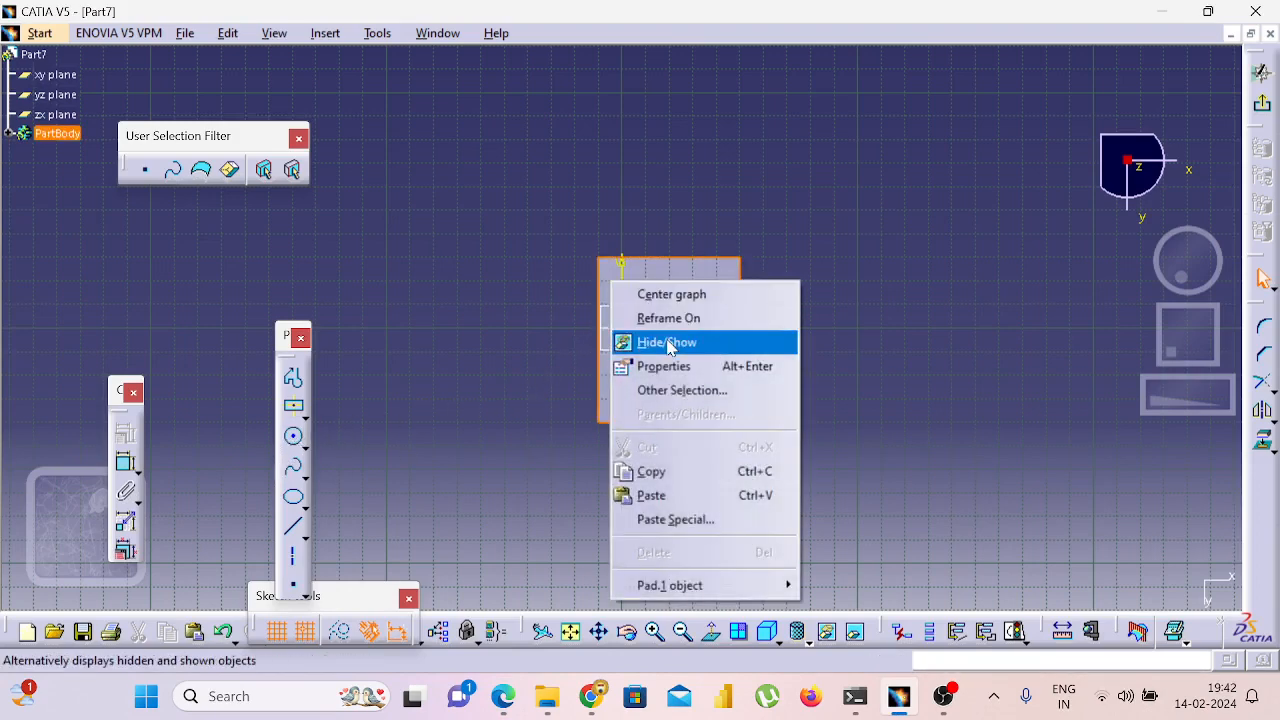
pyautogui.click(668, 320)
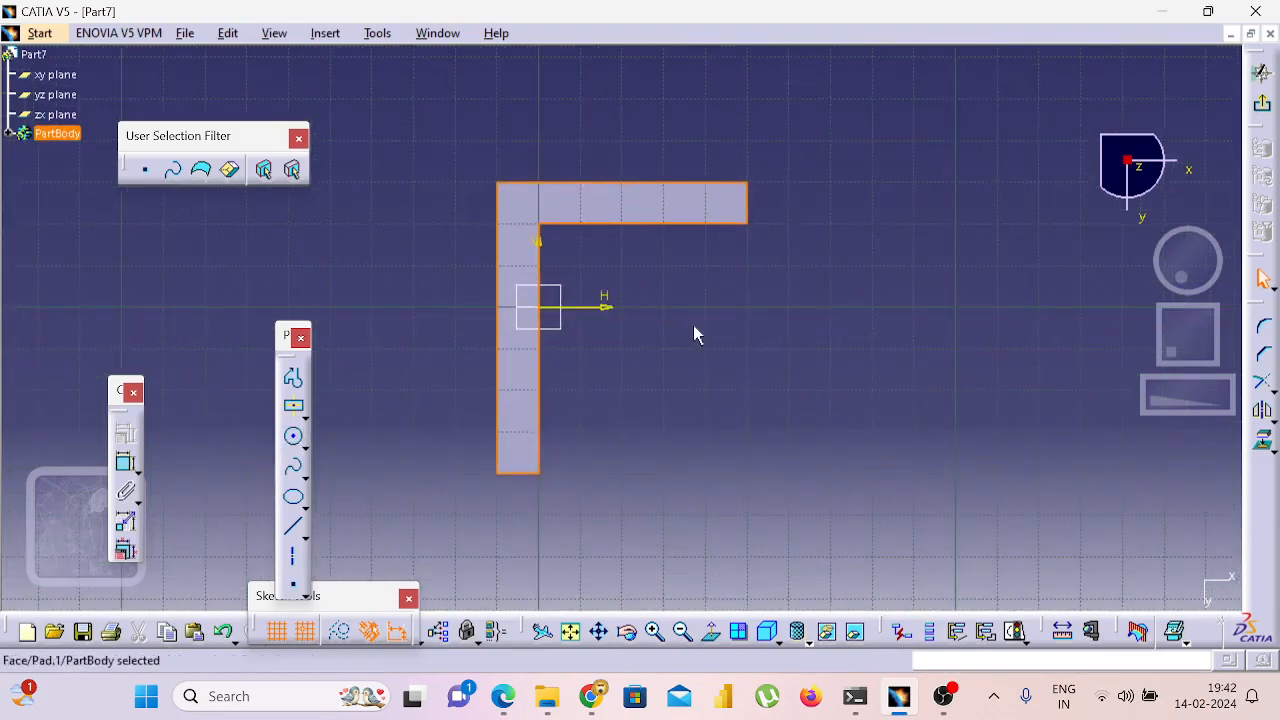
pyautogui.click(1262, 440)
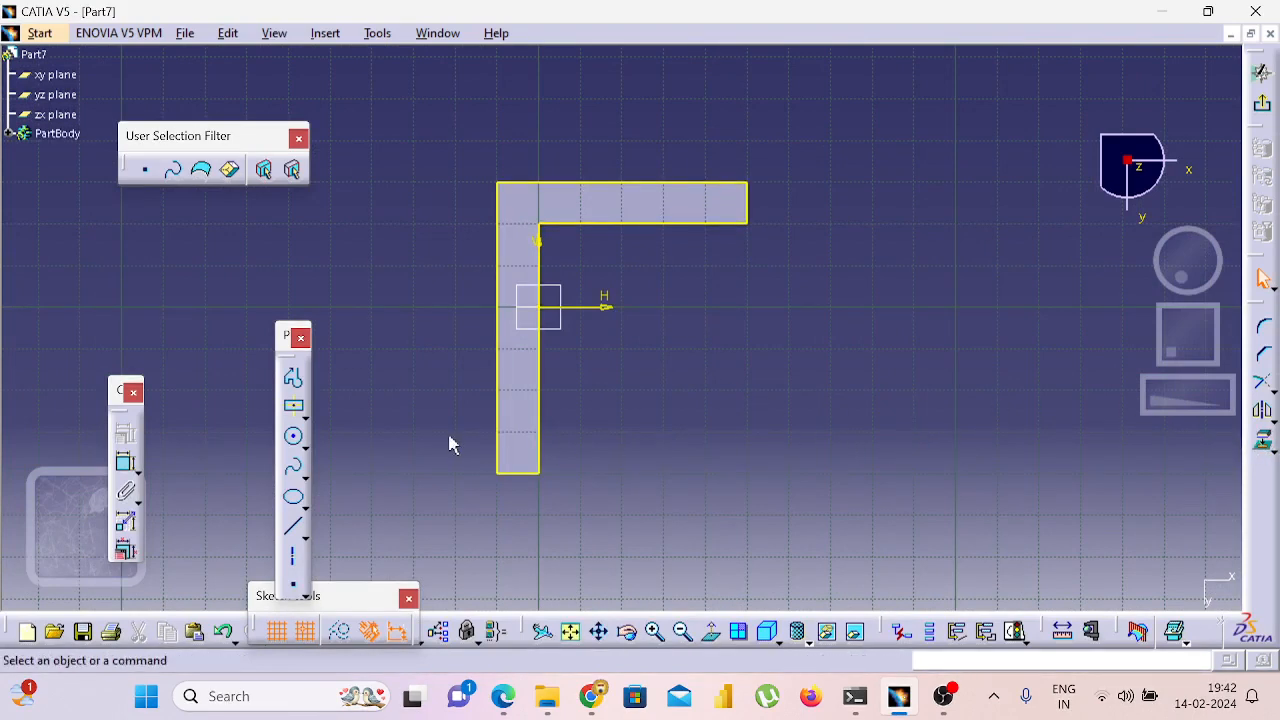
# Draw a 10 mm horizontal line along the base's inner edge from its open end and dimension its length.
pyautogui.click(293, 537)
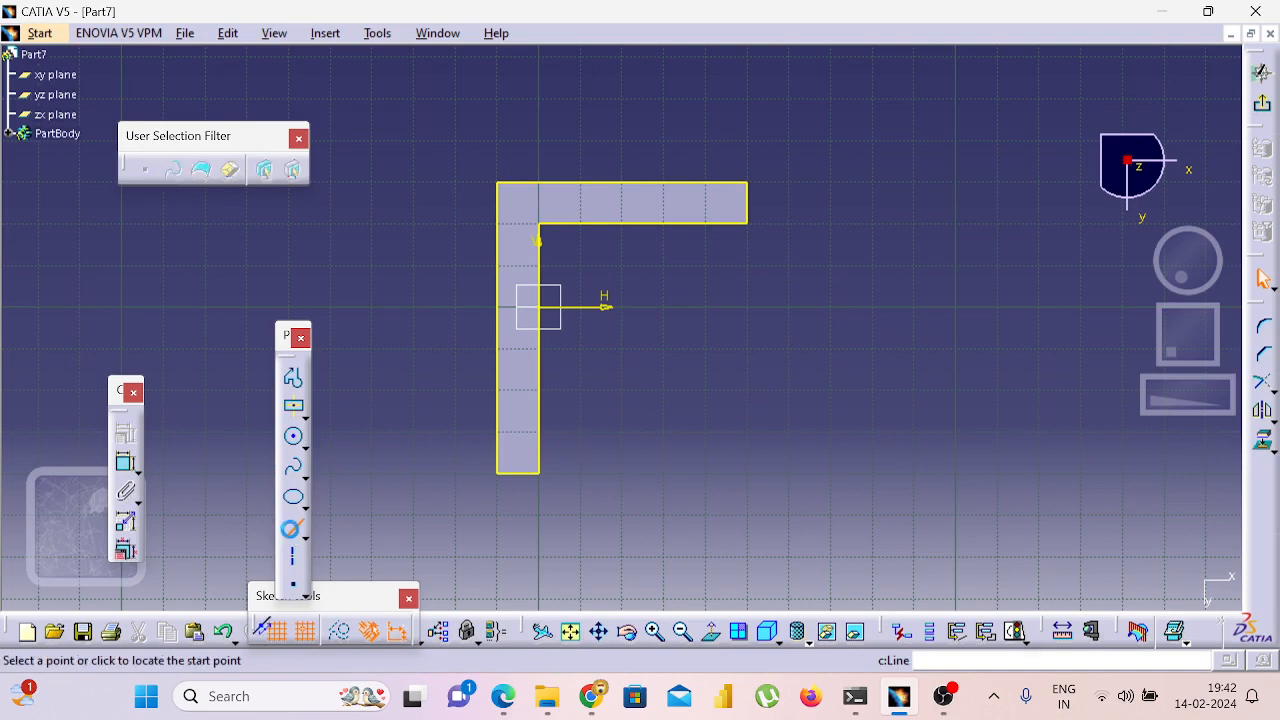
pyautogui.click(748, 223)
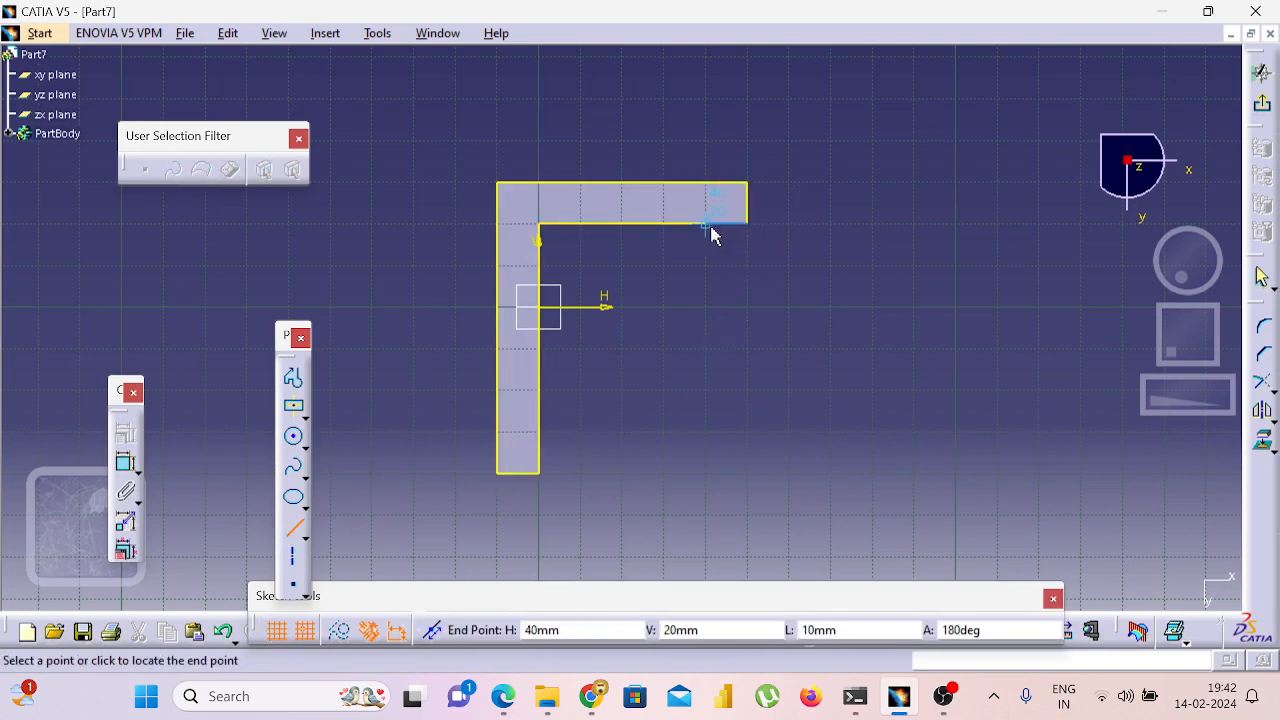
pyautogui.click(706, 223)
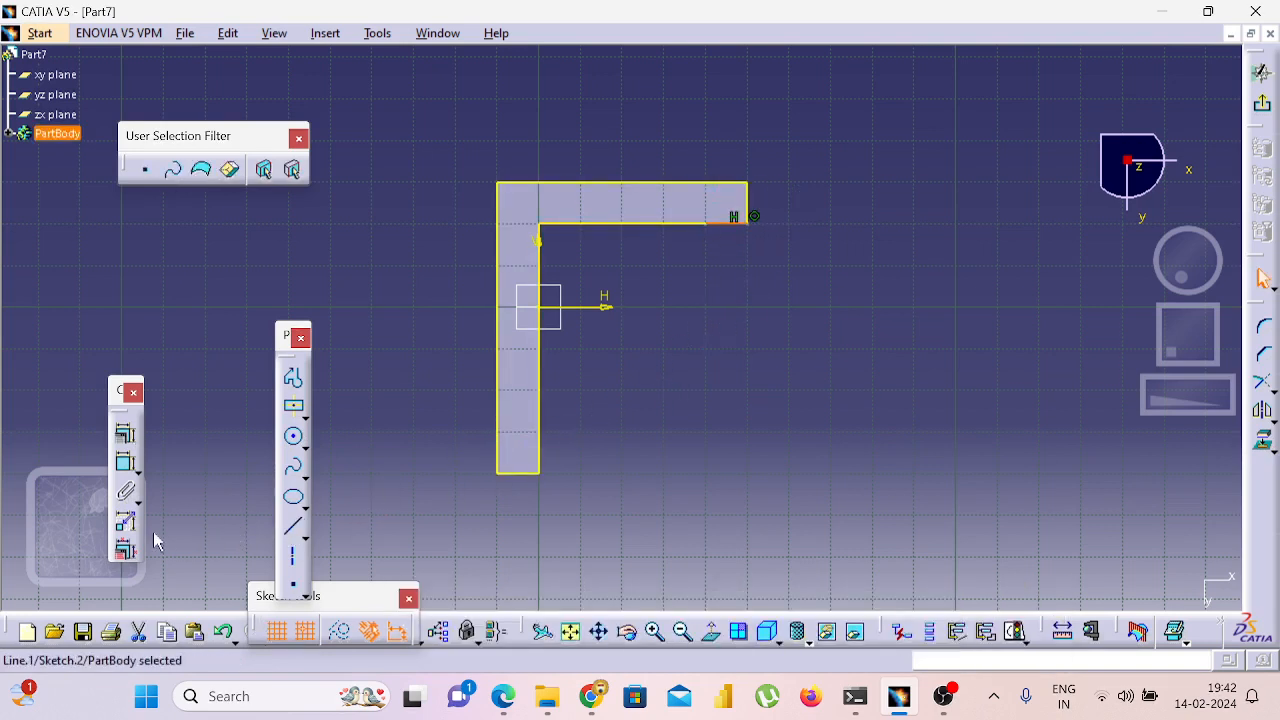
pyautogui.click(125, 462)
pyautogui.click(703, 282)
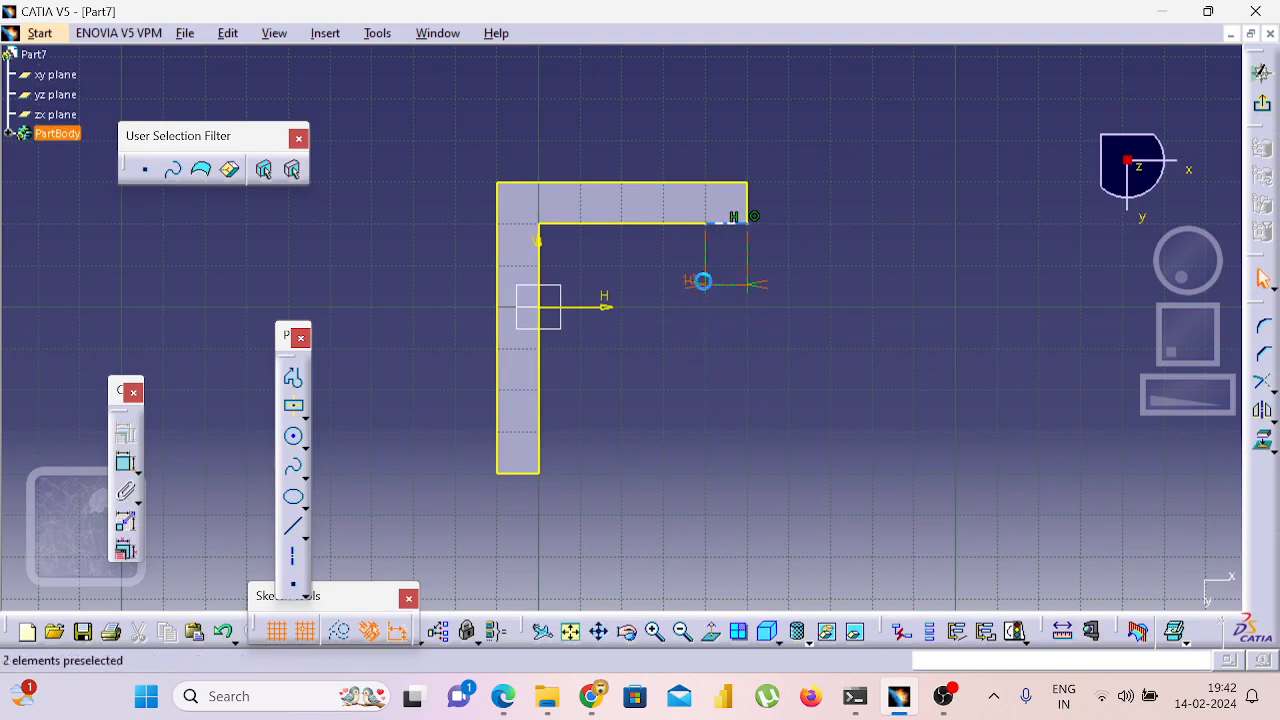
pyautogui.doubleClick(714, 288)
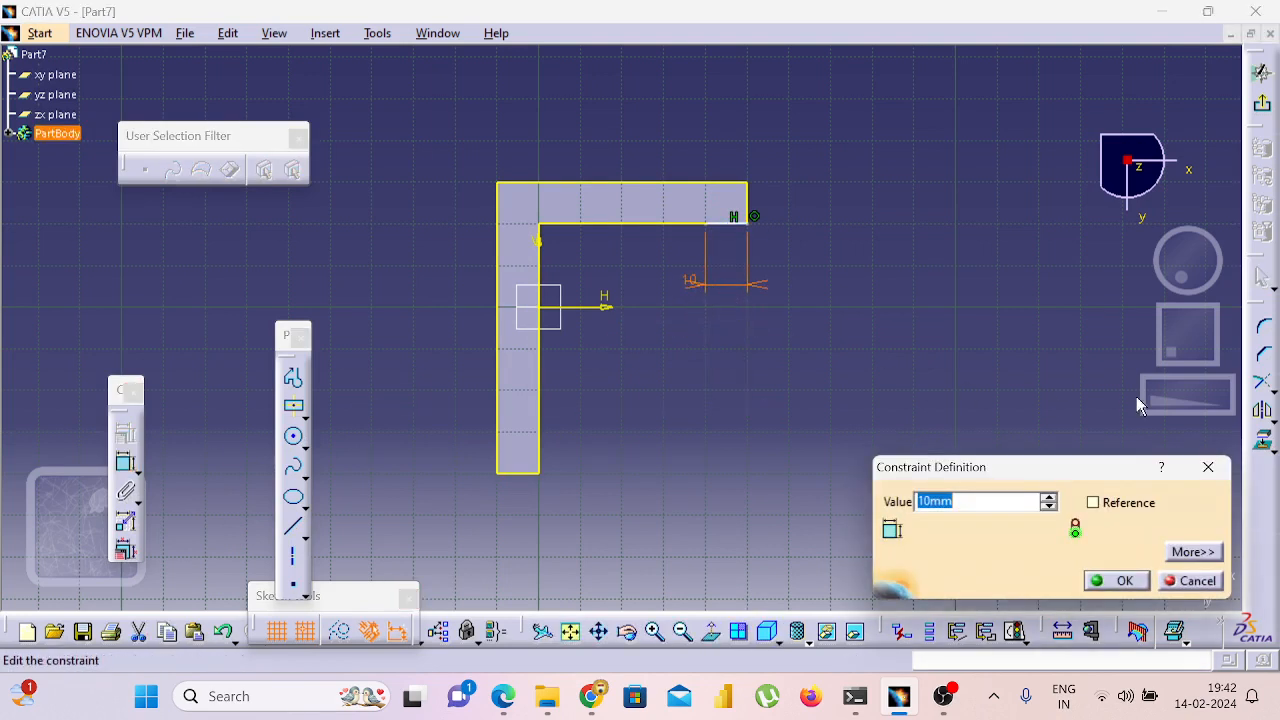
pyautogui.click(1206, 467)
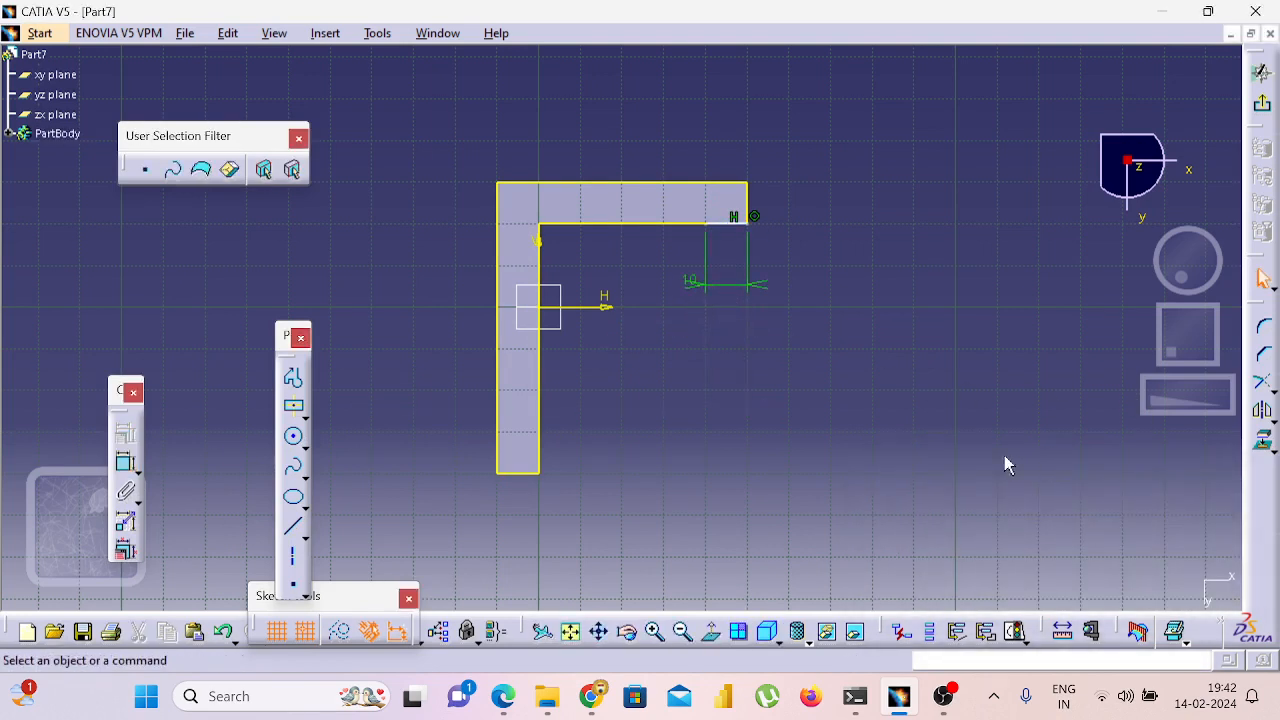
# Recheck the drawing, draw a 10 mm vertical line on the upright's inner edge from its free end, and dimension its length.
pyautogui.hotkey('alt', 'Tab')
pyautogui.hotkey('alt', 'Tab')
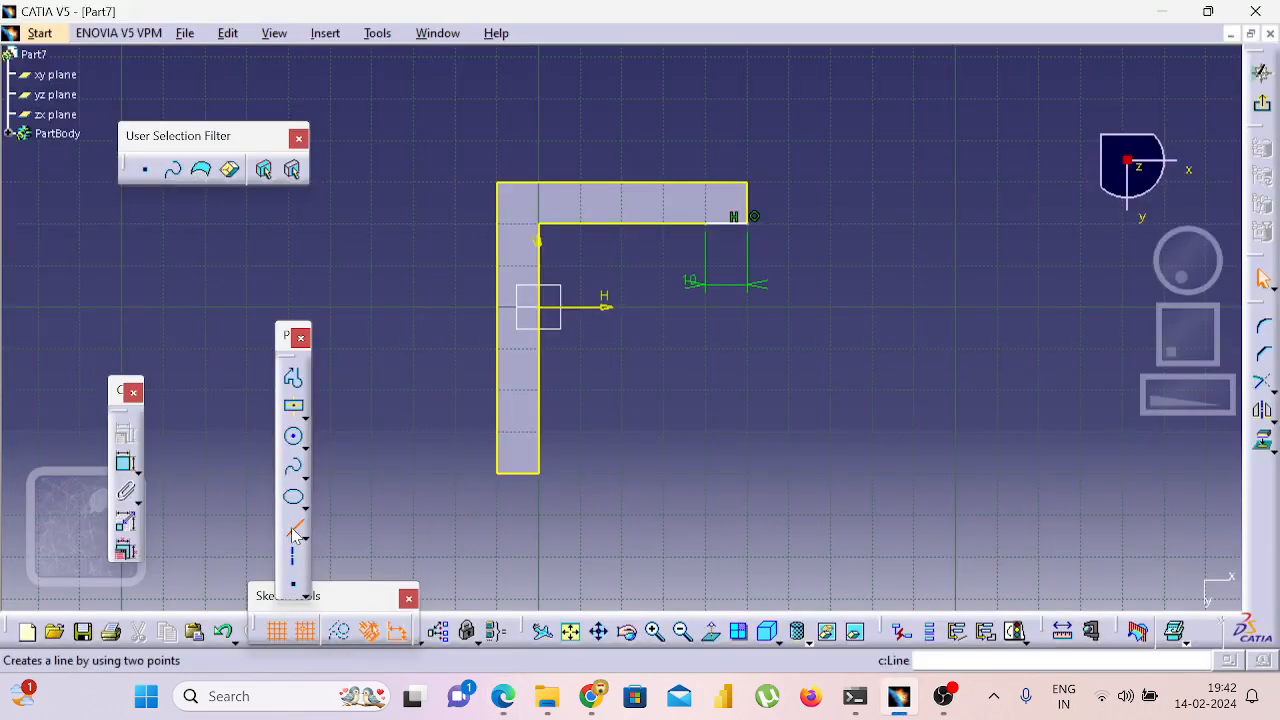
pyautogui.click(293, 535)
pyautogui.click(540, 472)
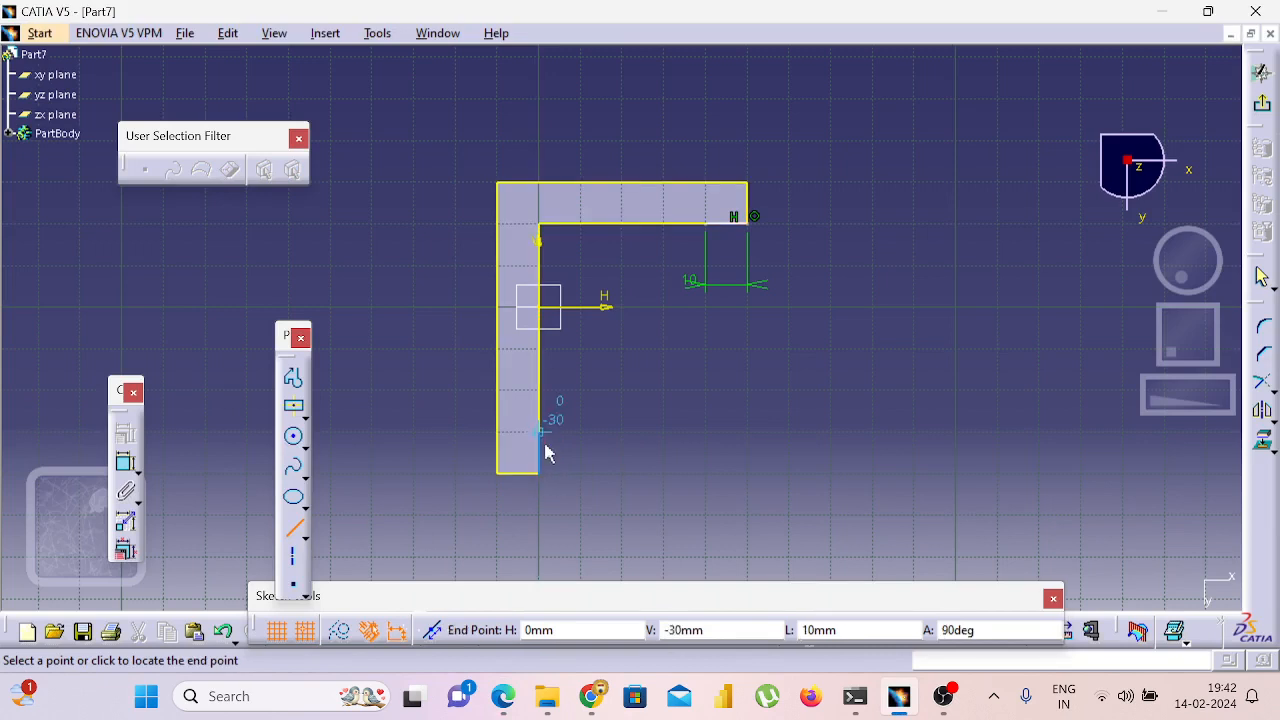
pyautogui.click(545, 445)
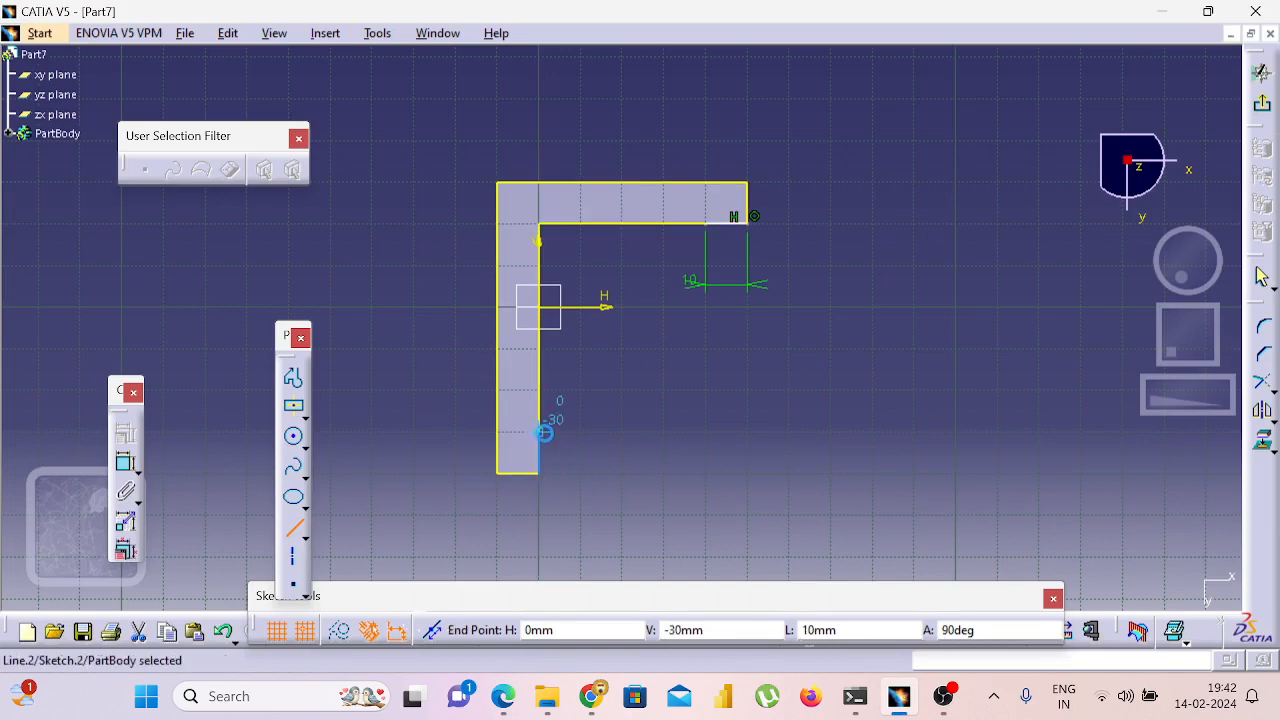
pyautogui.click(131, 470)
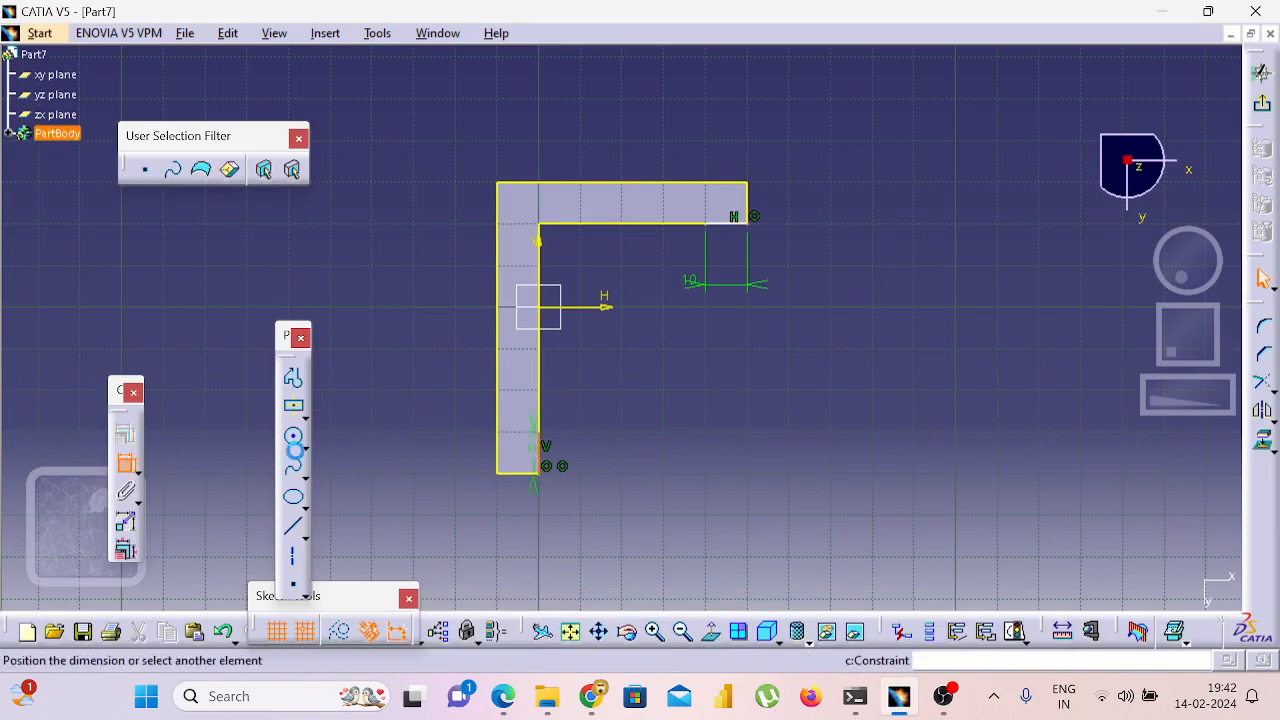
pyautogui.click(626, 436)
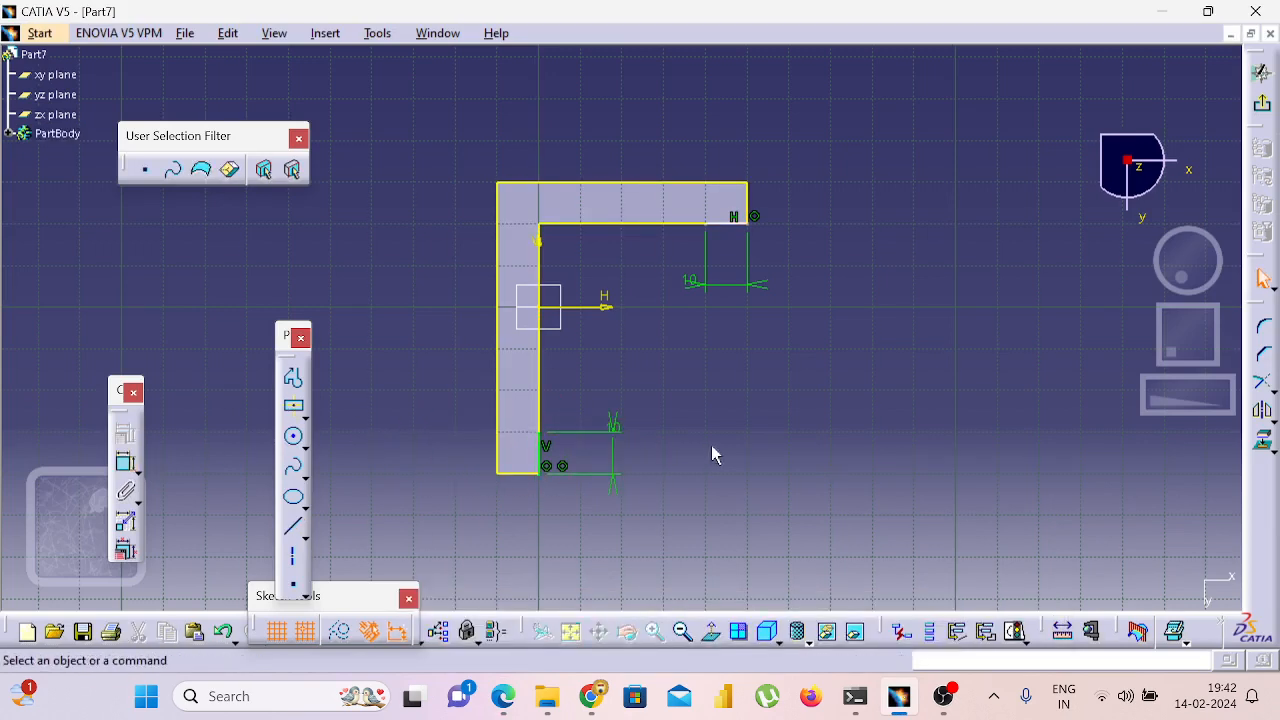
# Connect the inner endpoints of the two 10 mm lines with a diagonal line and exit the sketch.
pyautogui.click(294, 525)
pyautogui.click(540, 431)
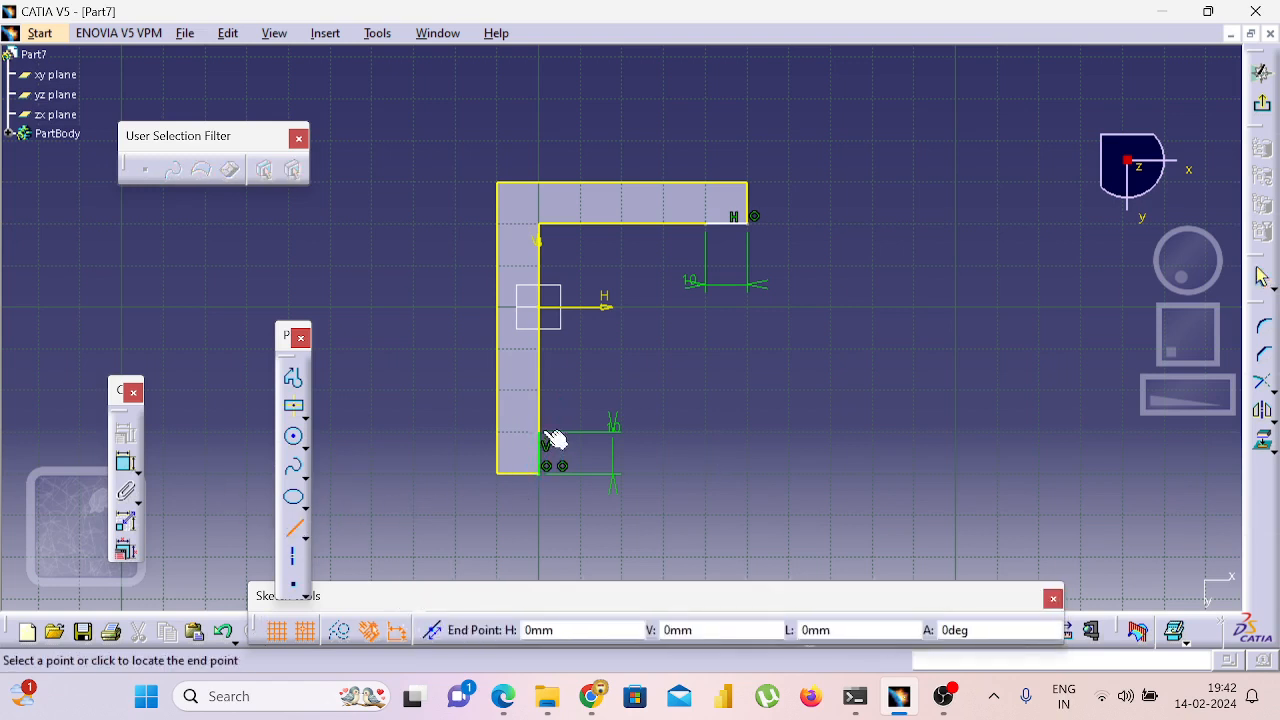
pyautogui.click(705, 228)
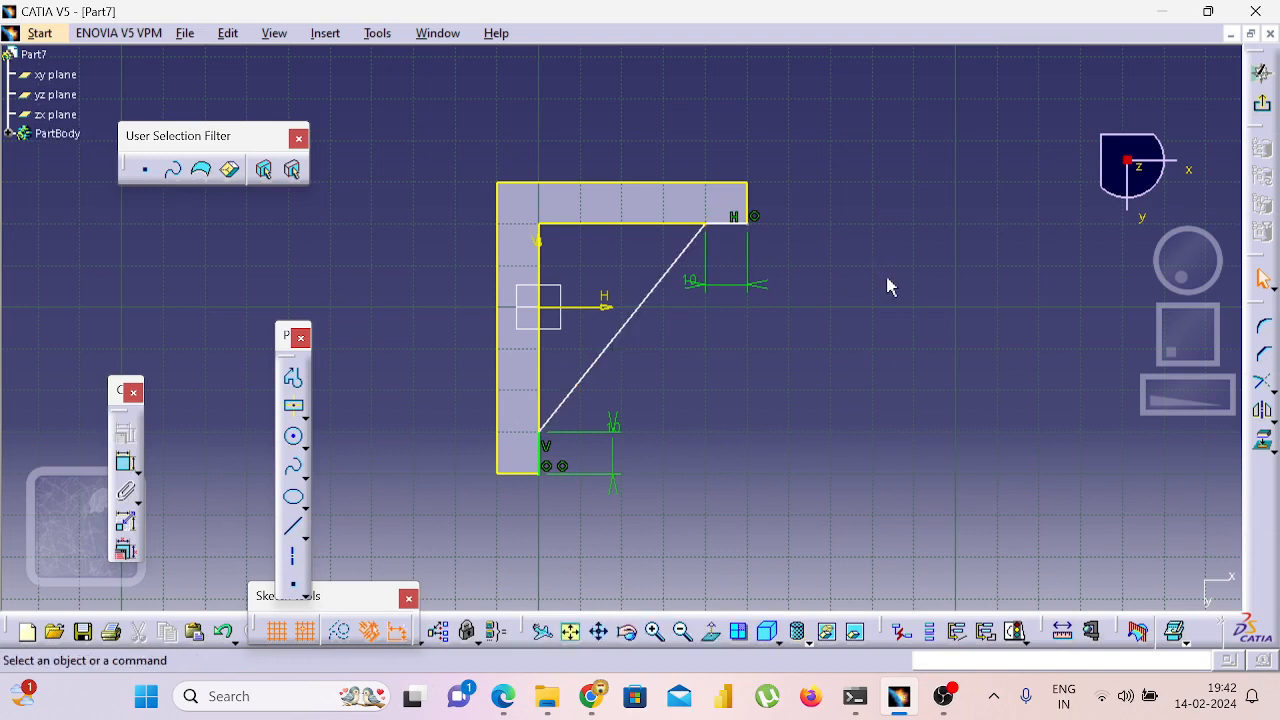
pyautogui.click(1262, 104)
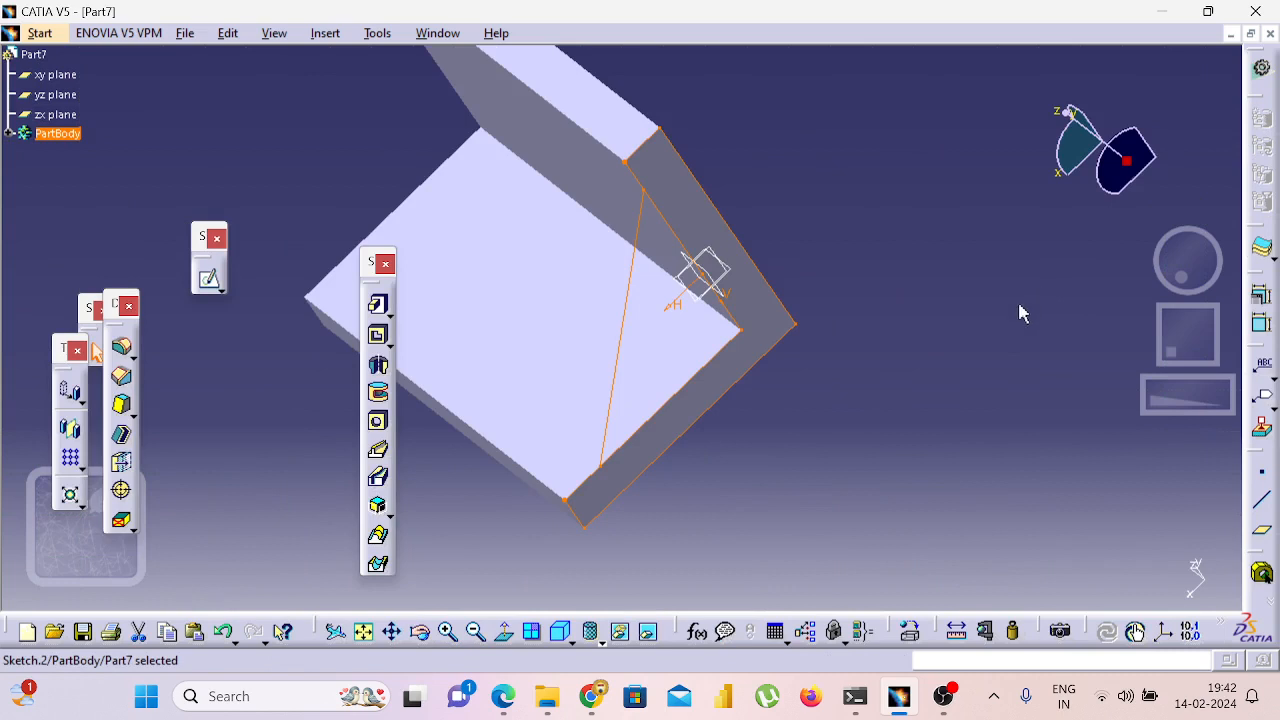
# Reopen the rib sketch and delete the projected L-shaped outline.
pyautogui.click(209, 279)
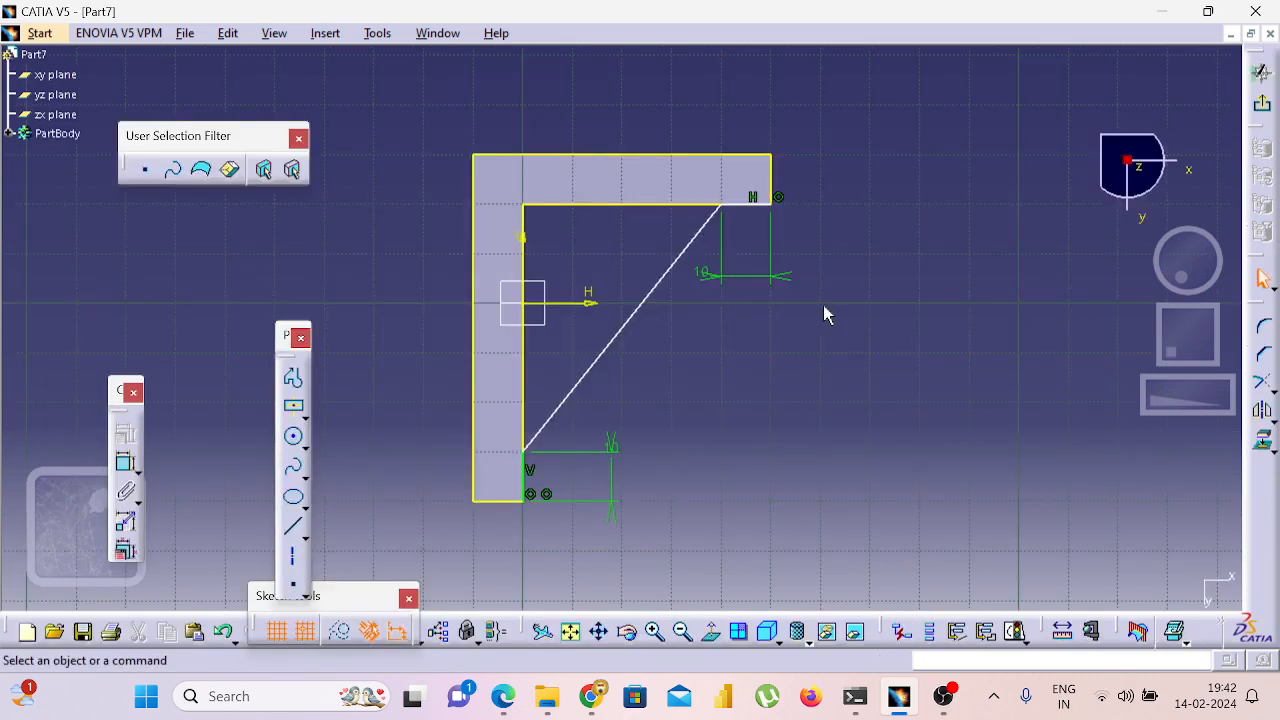
pyautogui.rightClick(575, 168)
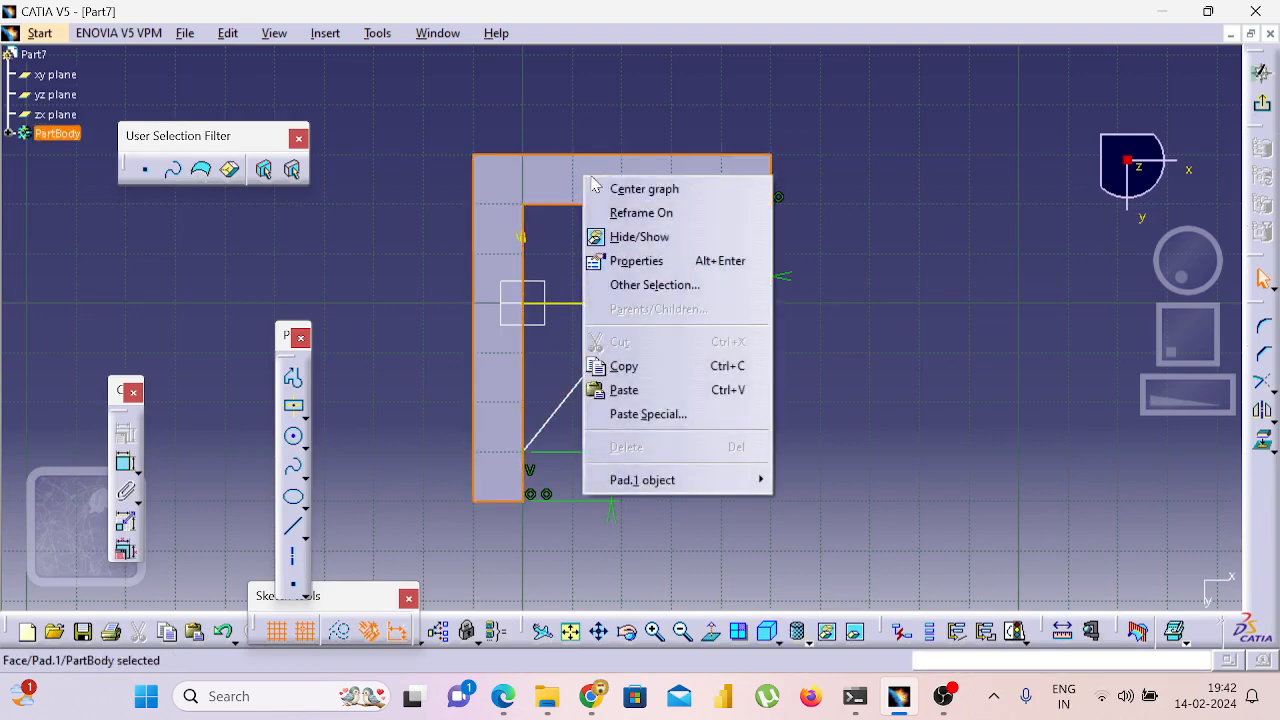
pyautogui.click(642, 210)
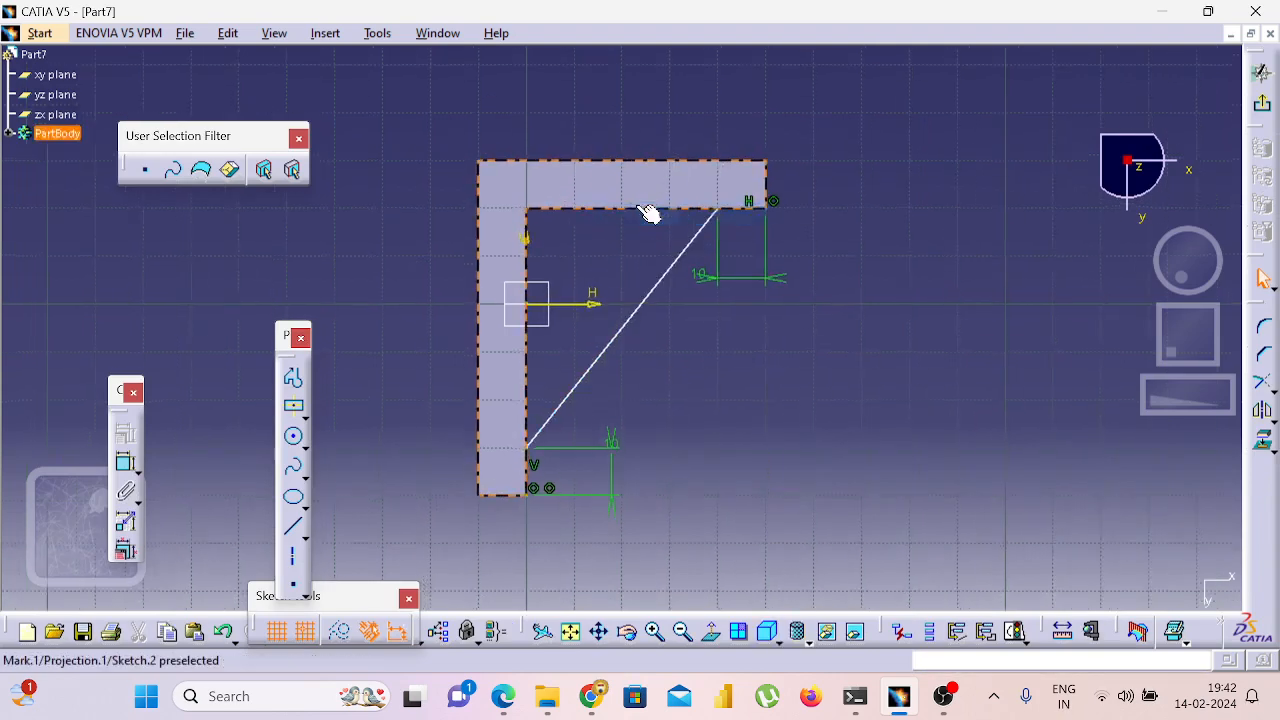
pyautogui.click(1262, 441)
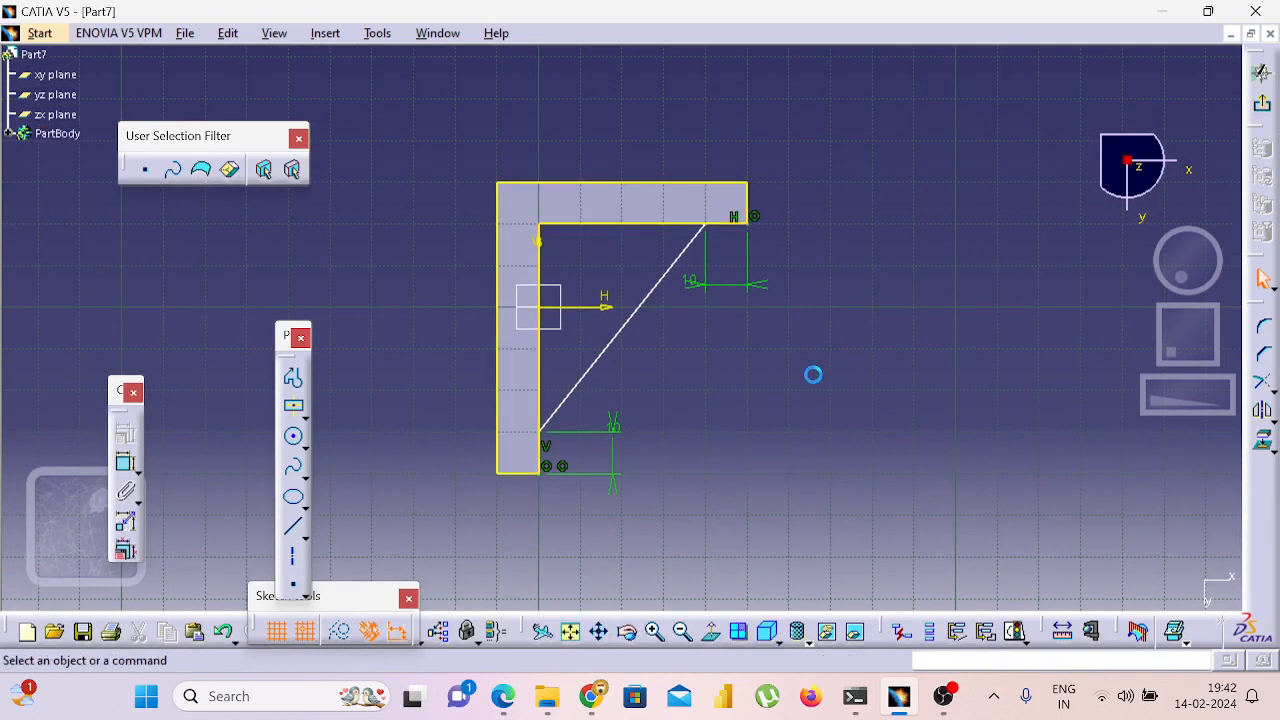
pyautogui.click(533, 249)
pyautogui.click(543, 255)
pyautogui.press('Delete')
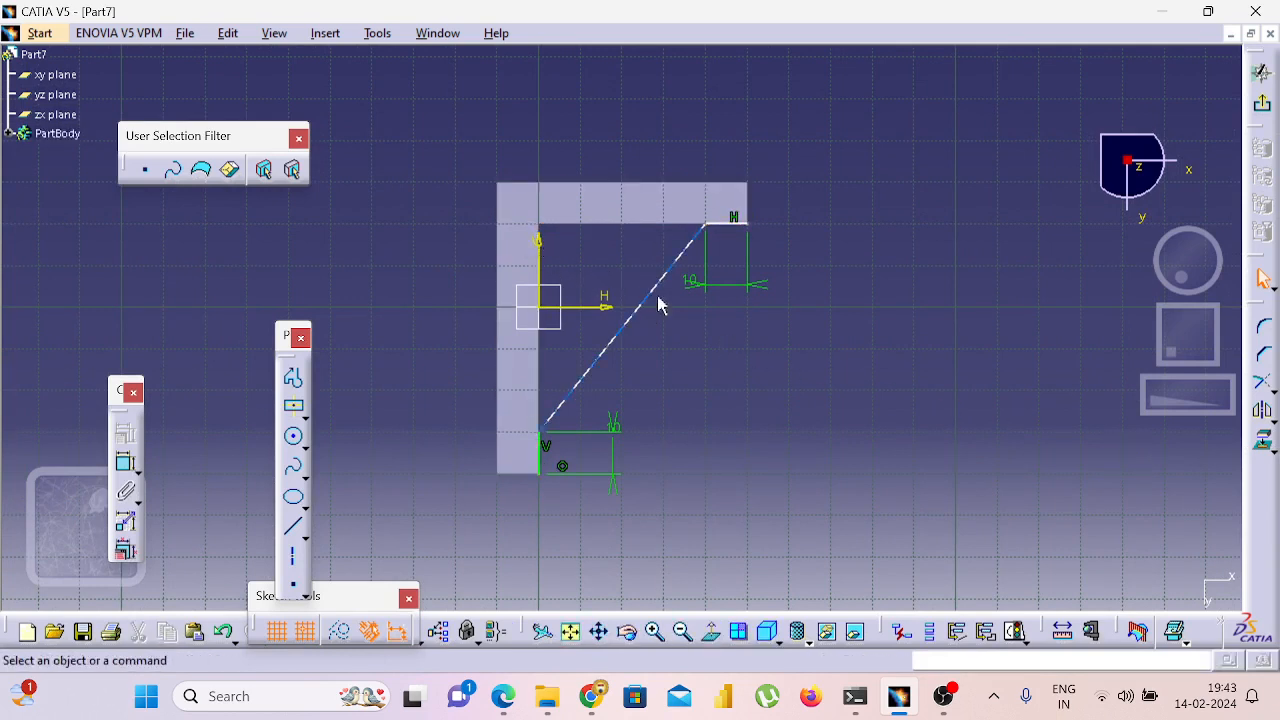
# Exit the rib sketch and try to pad its open profile.
pyautogui.click(1263, 106)
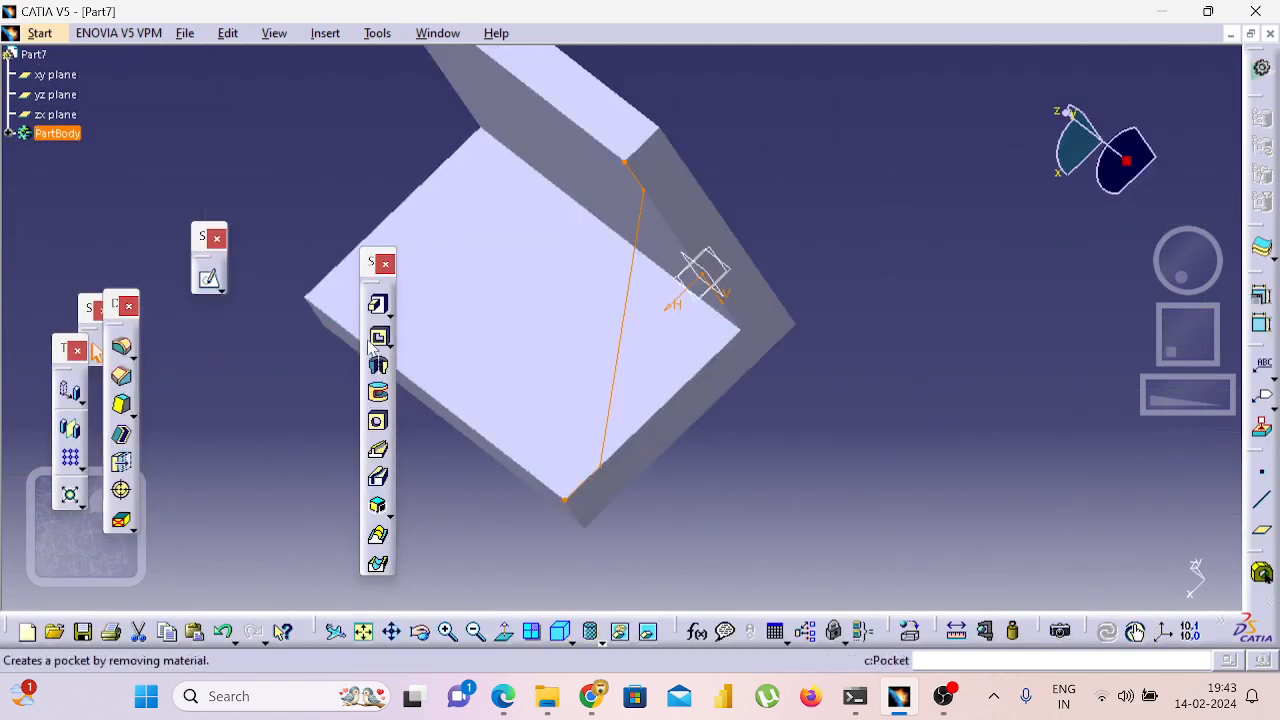
pyautogui.click(377, 307)
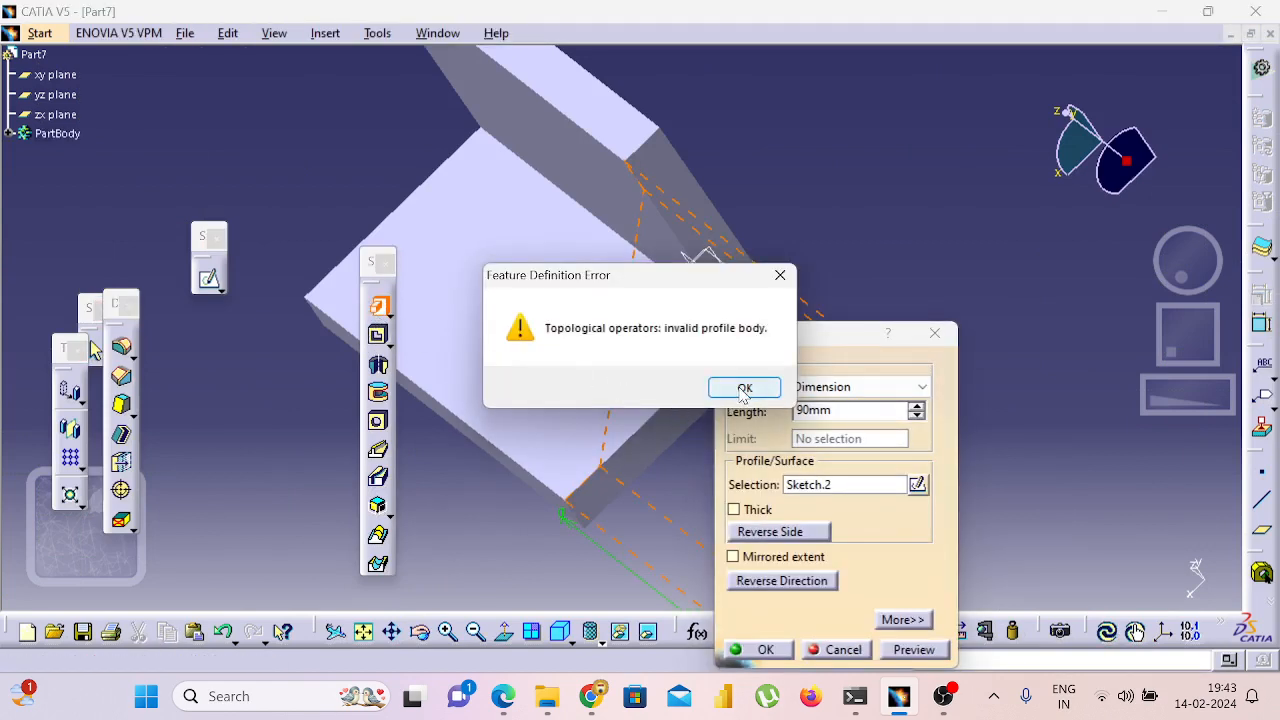
pyautogui.click(745, 390)
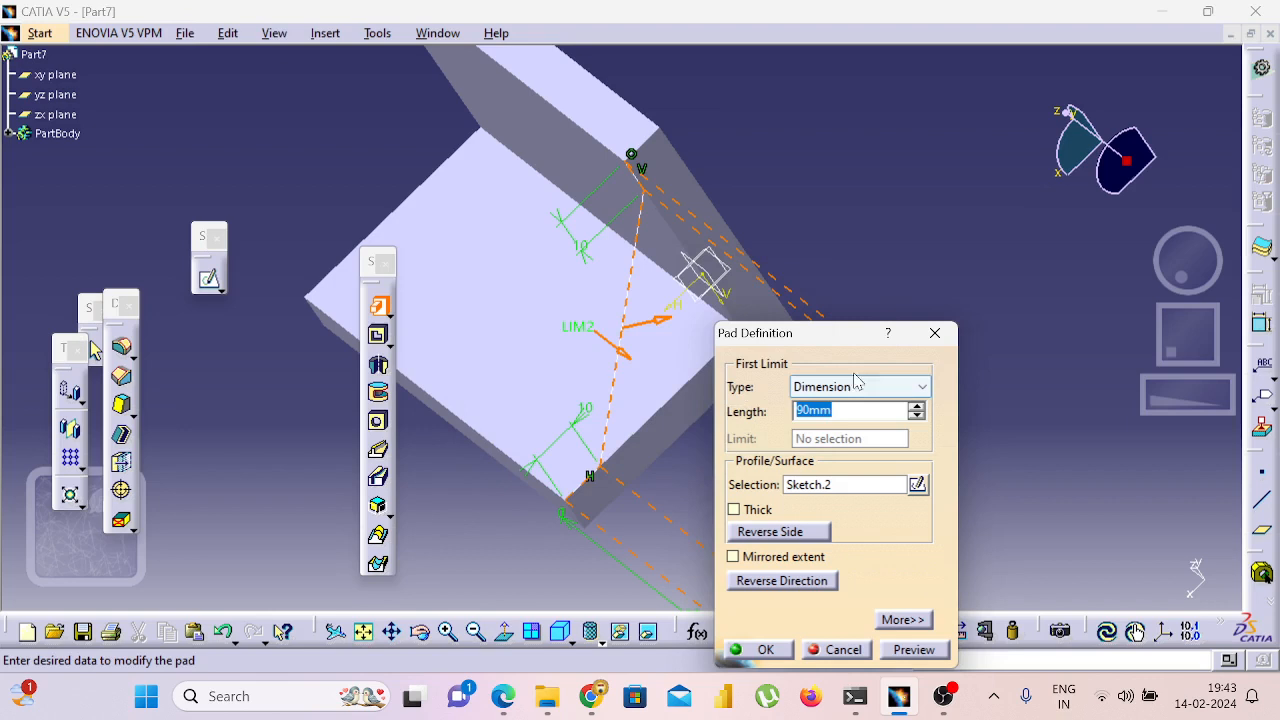
pyautogui.click(935, 333)
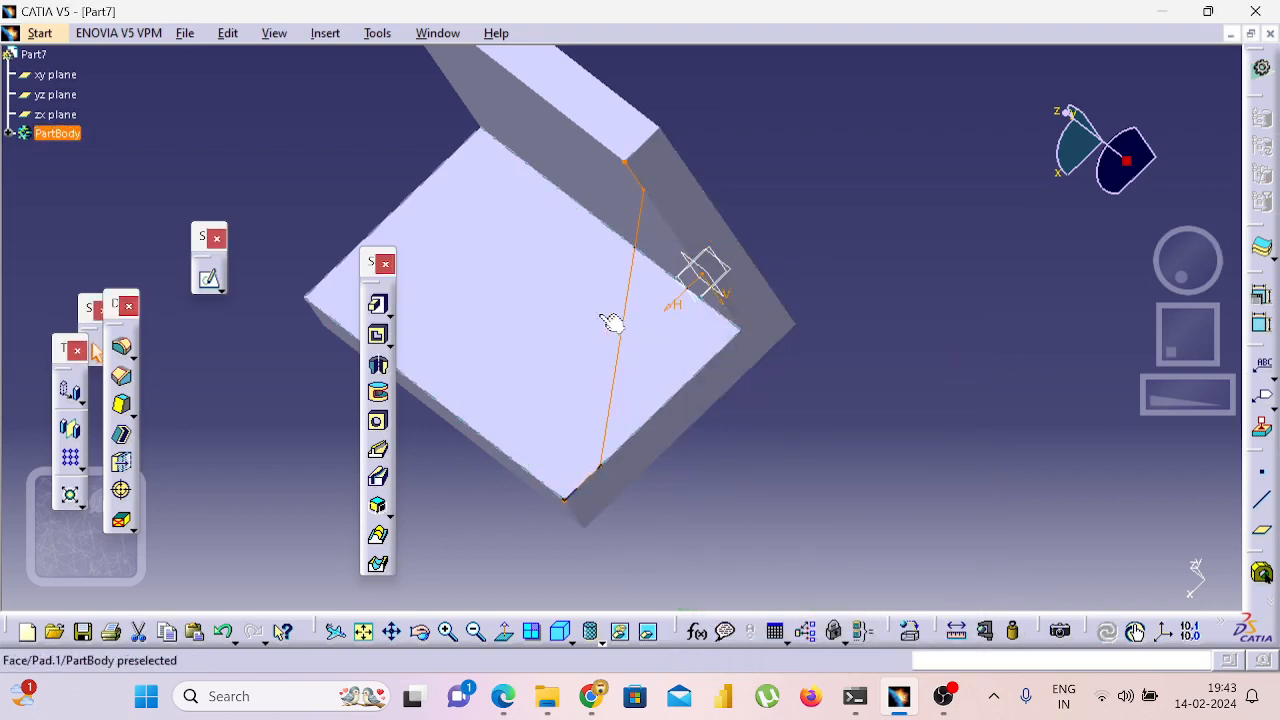
# Start a new sketch on the bracket's side face, draw a vertical 50 mm line from the diagonal's end to the inner corner, and dimension it.
pyautogui.click(709, 220)
pyautogui.click(210, 282)
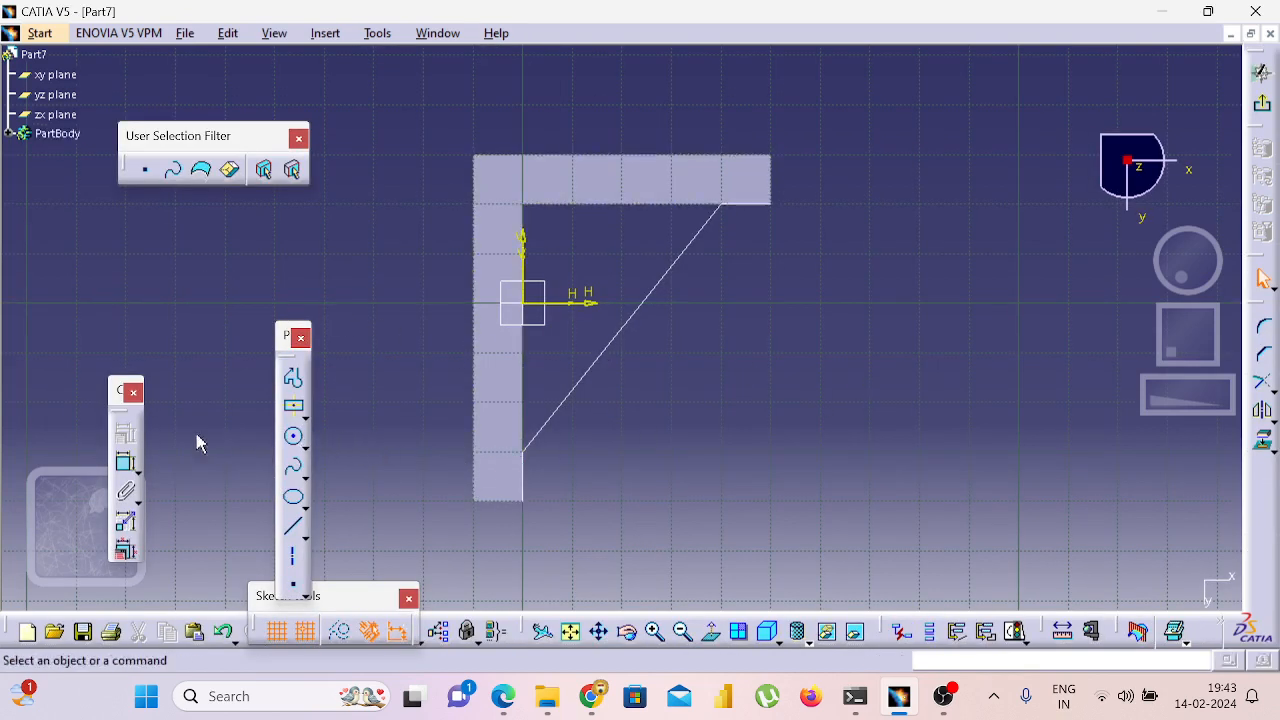
pyautogui.click(293, 527)
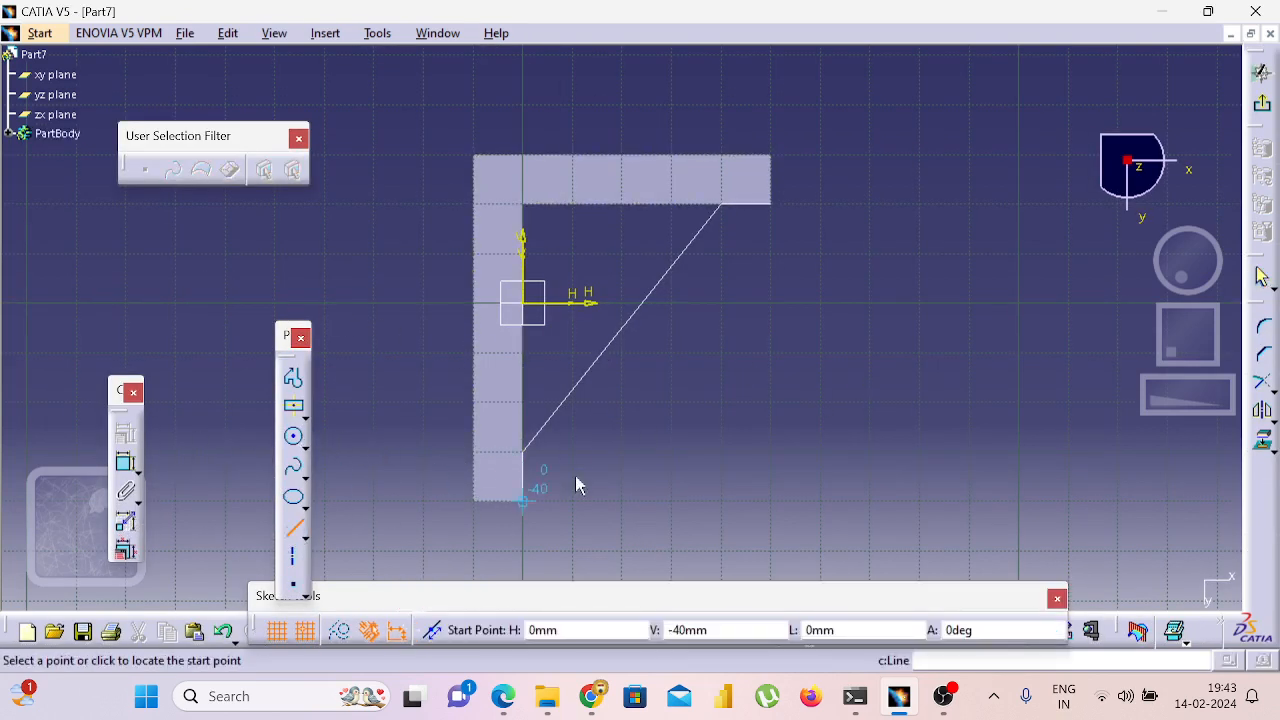
pyautogui.click(522, 446)
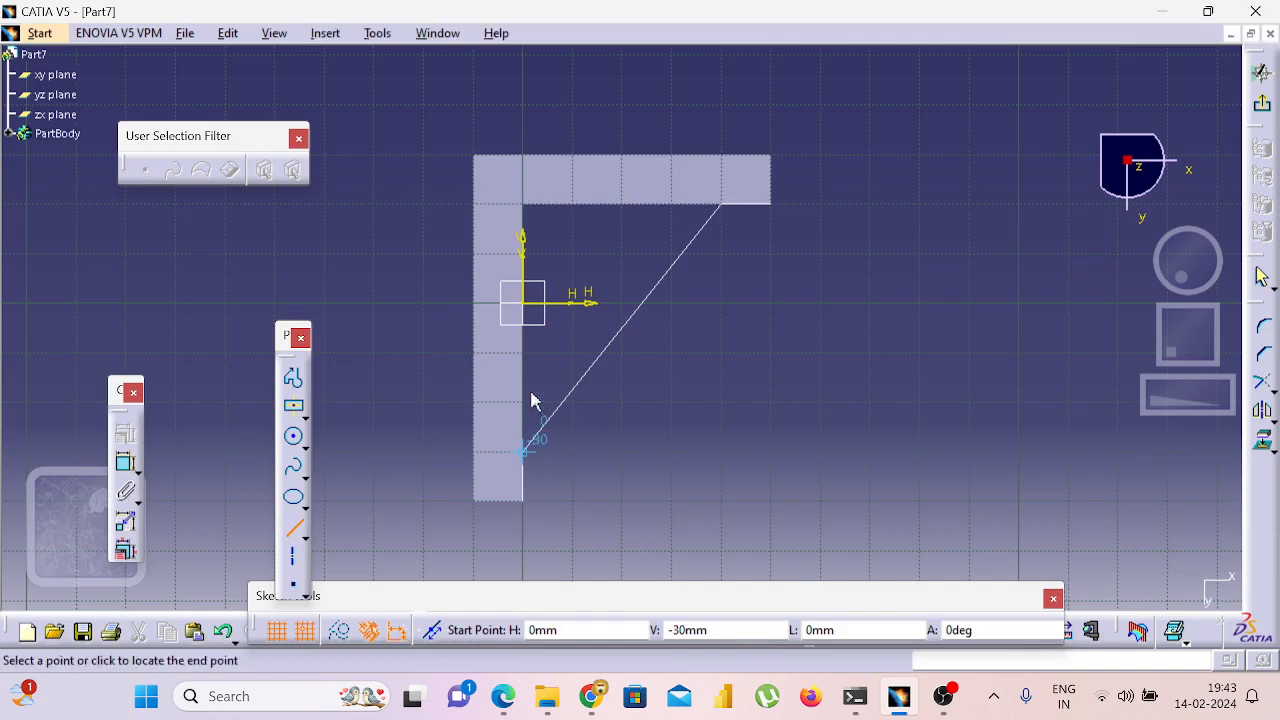
pyautogui.click(529, 215)
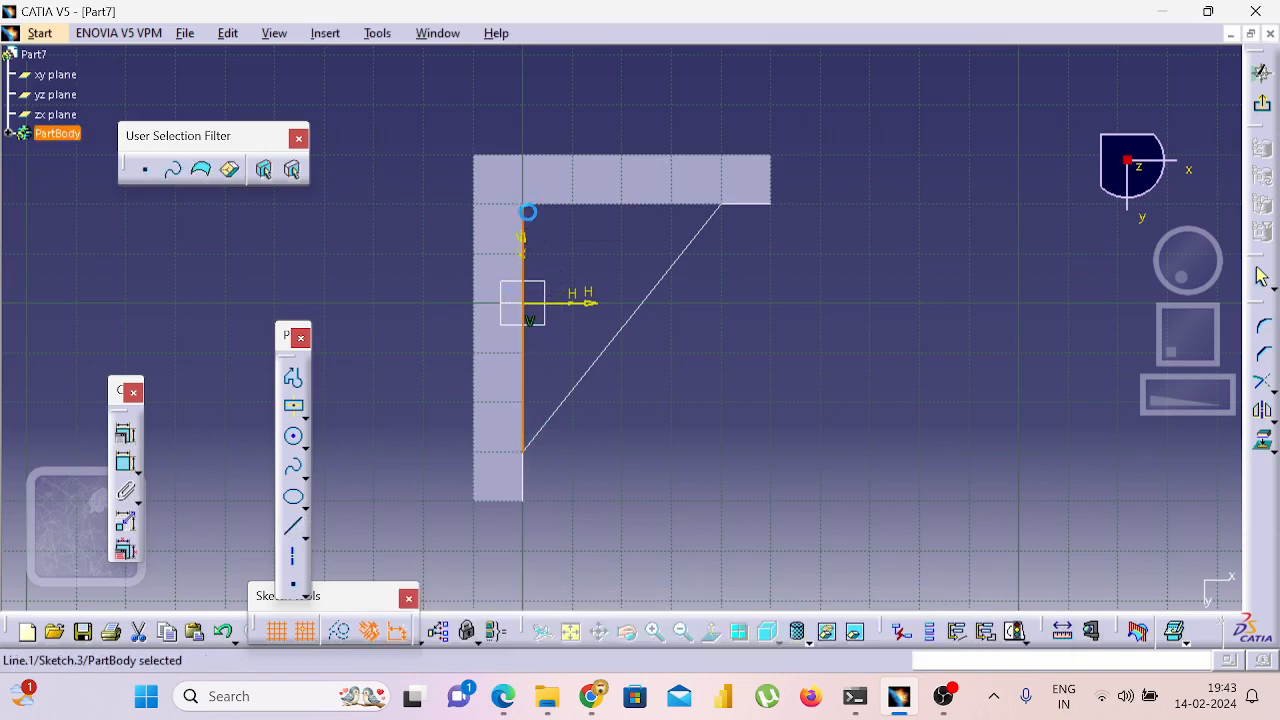
pyautogui.click(128, 472)
pyautogui.click(398, 345)
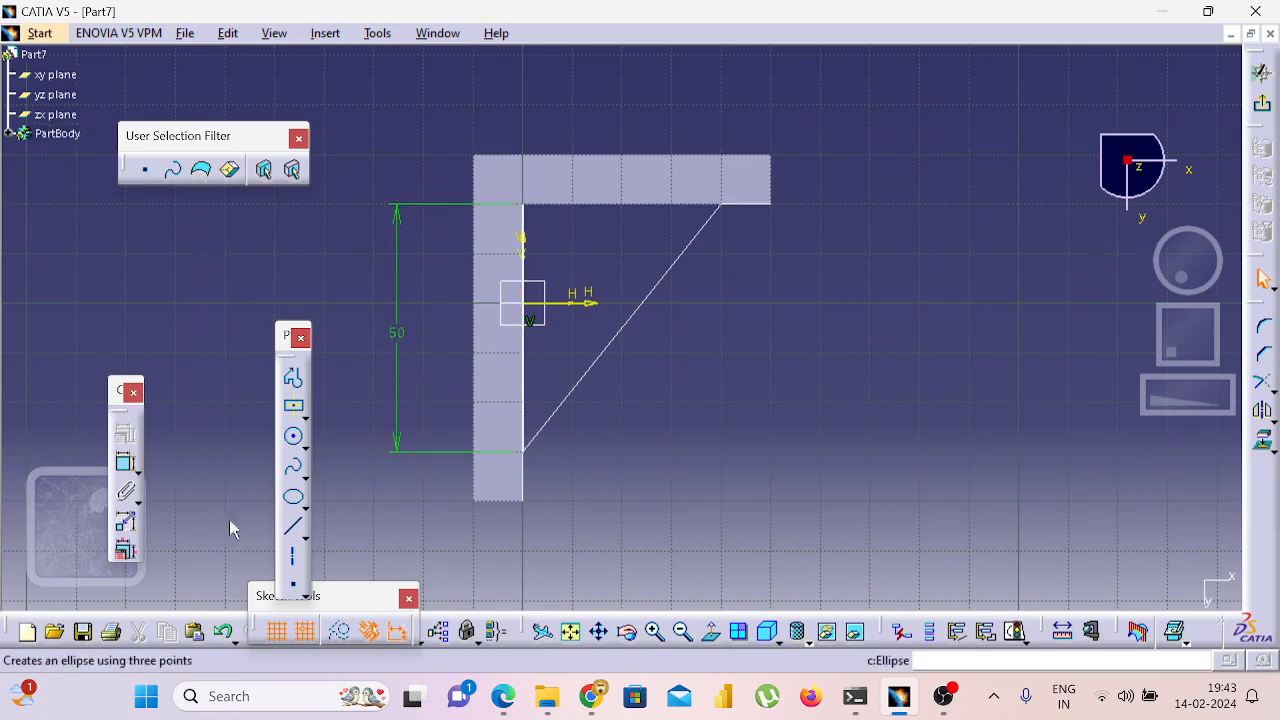
# Draw a horizontal 40 mm line from the inner corner to the diagonal's other end and dimension its length.
pyautogui.click(293, 527)
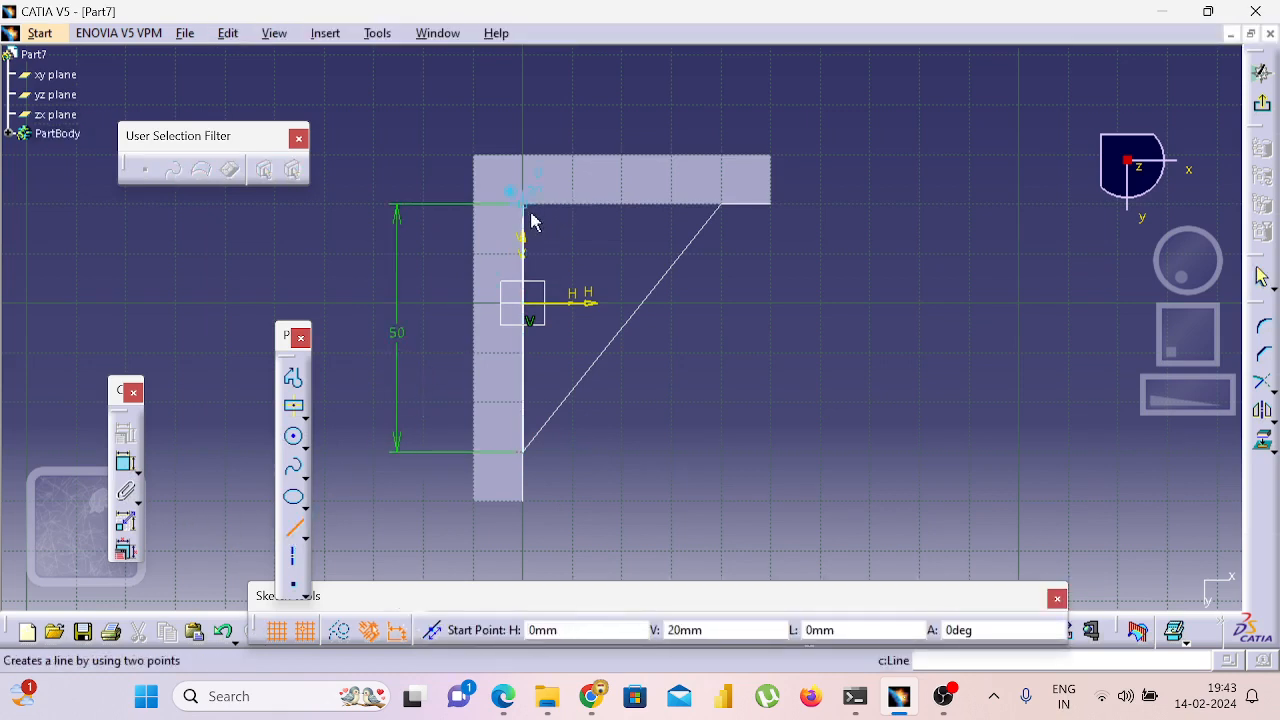
pyautogui.click(529, 214)
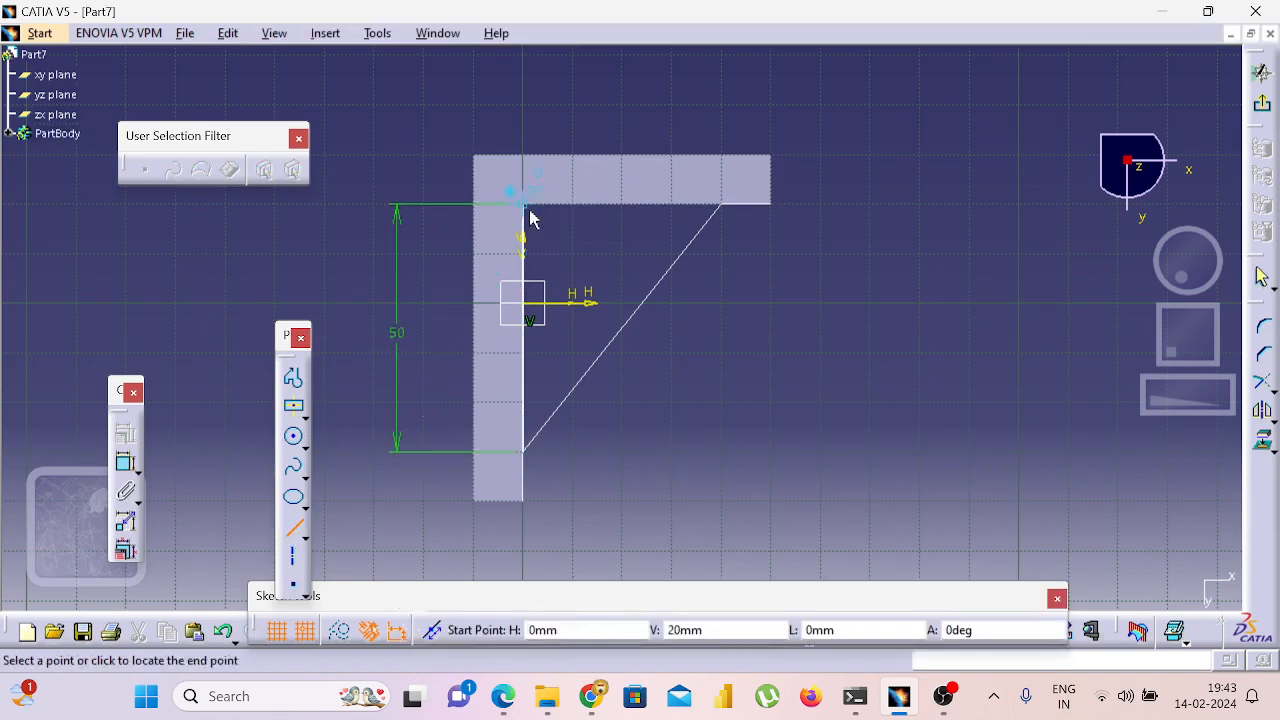
pyautogui.click(721, 207)
pyautogui.click(127, 468)
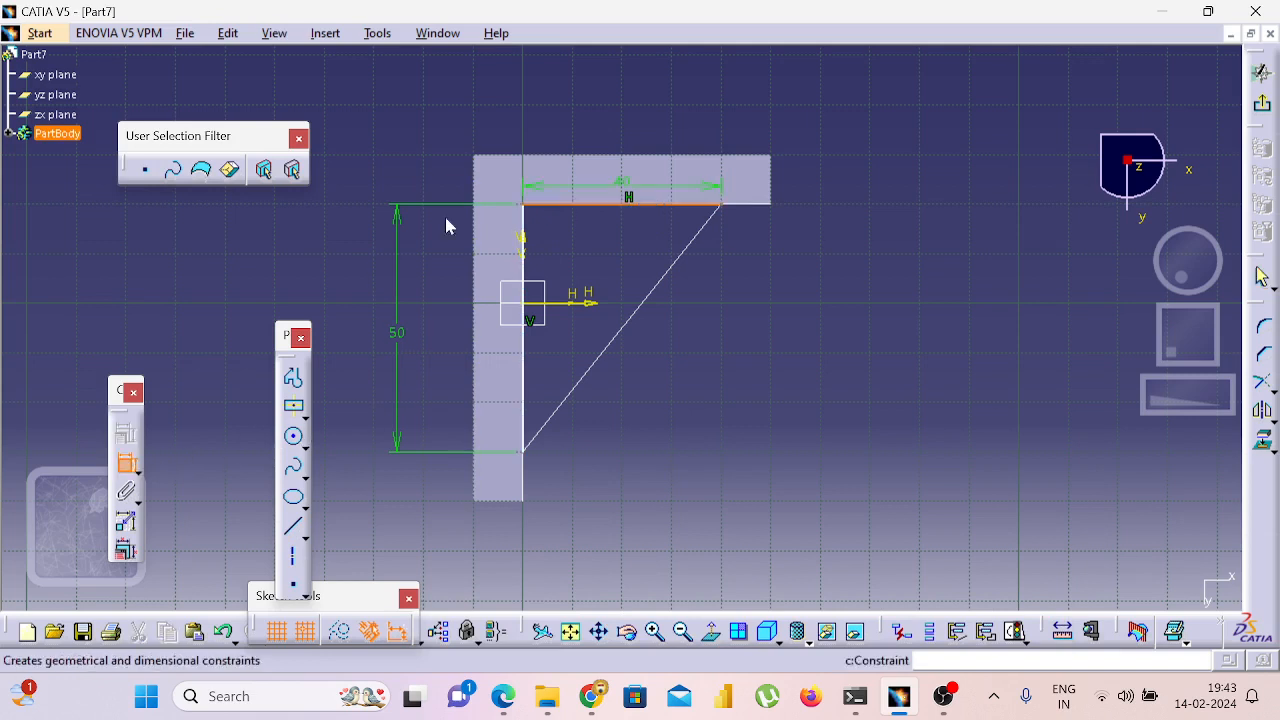
pyautogui.click(611, 107)
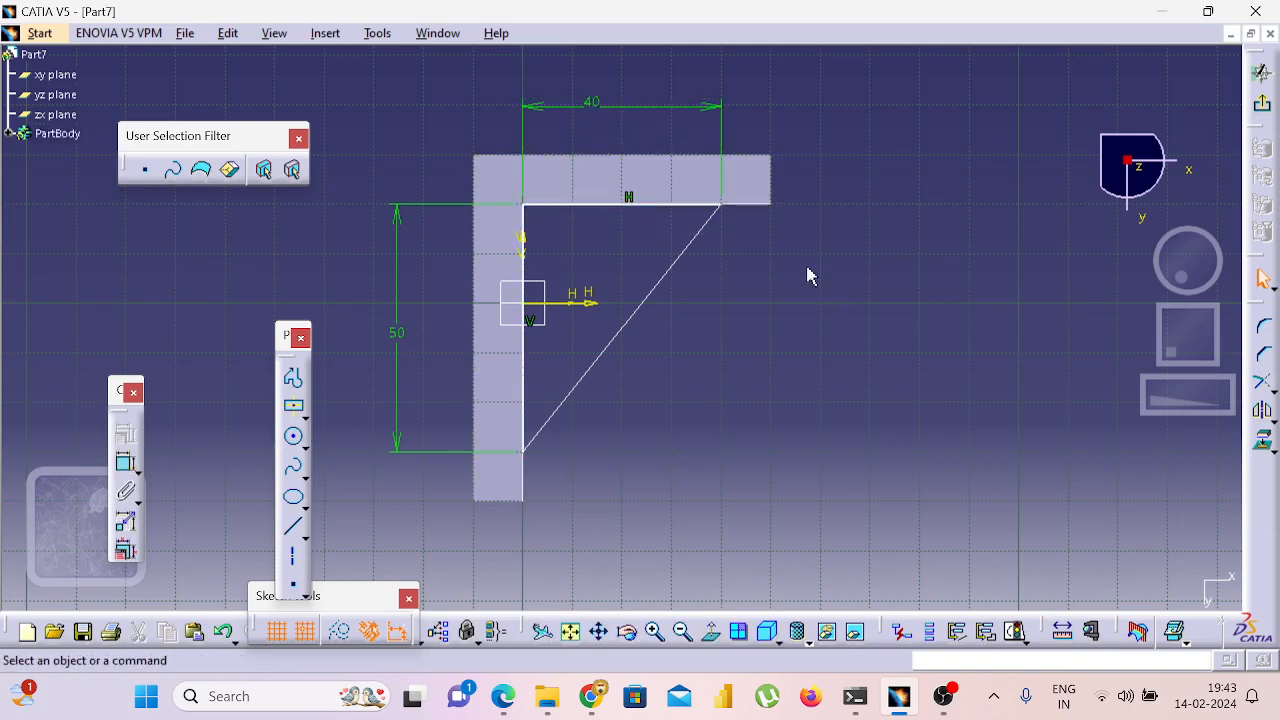
# Try to remove the leftover segment beyond the triangle with Quick Trim and deletion, and undo the deletion of the horizontal line.
pyautogui.click(1274, 387)
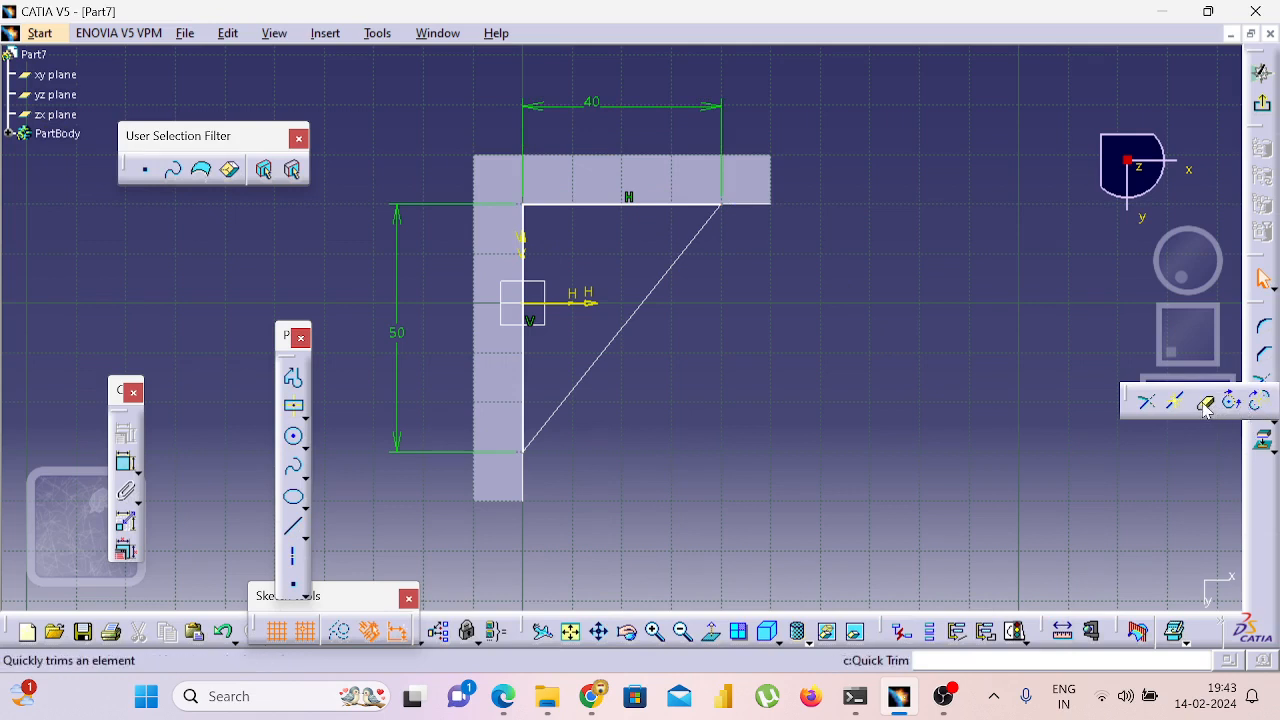
pyautogui.click(1205, 403)
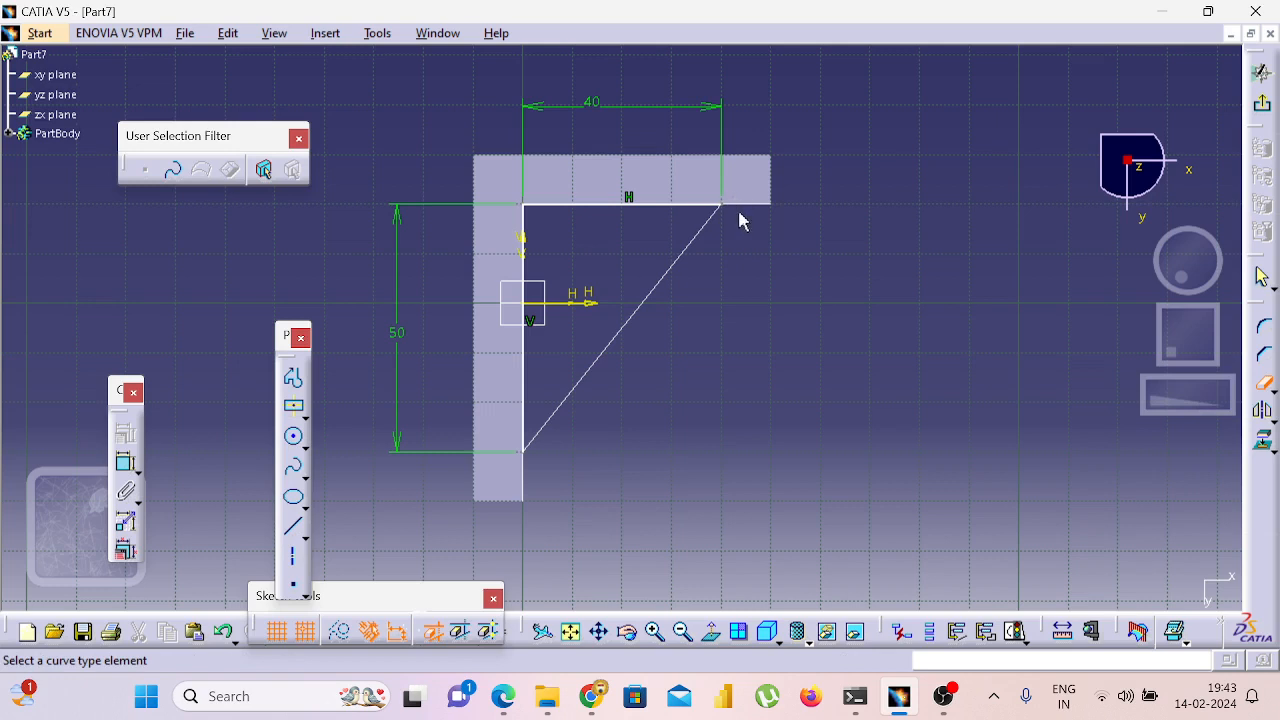
pyautogui.press('Escape')
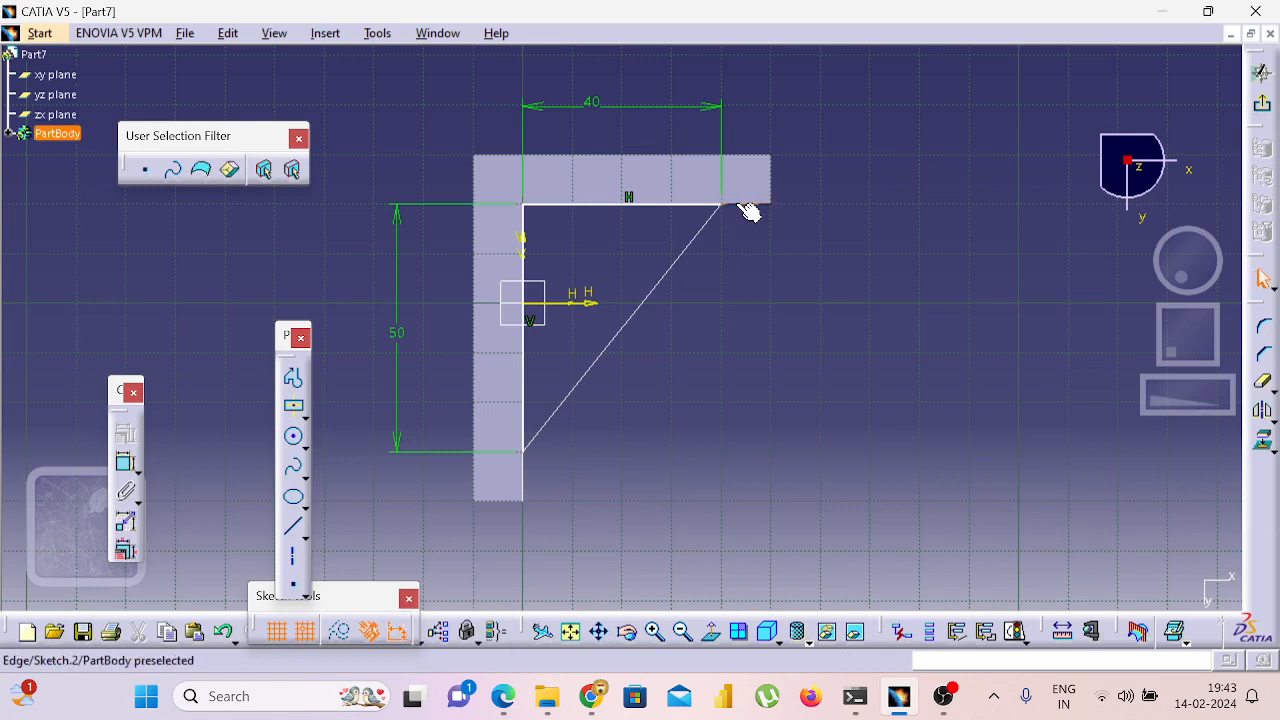
pyautogui.click(744, 205)
pyautogui.click(762, 248)
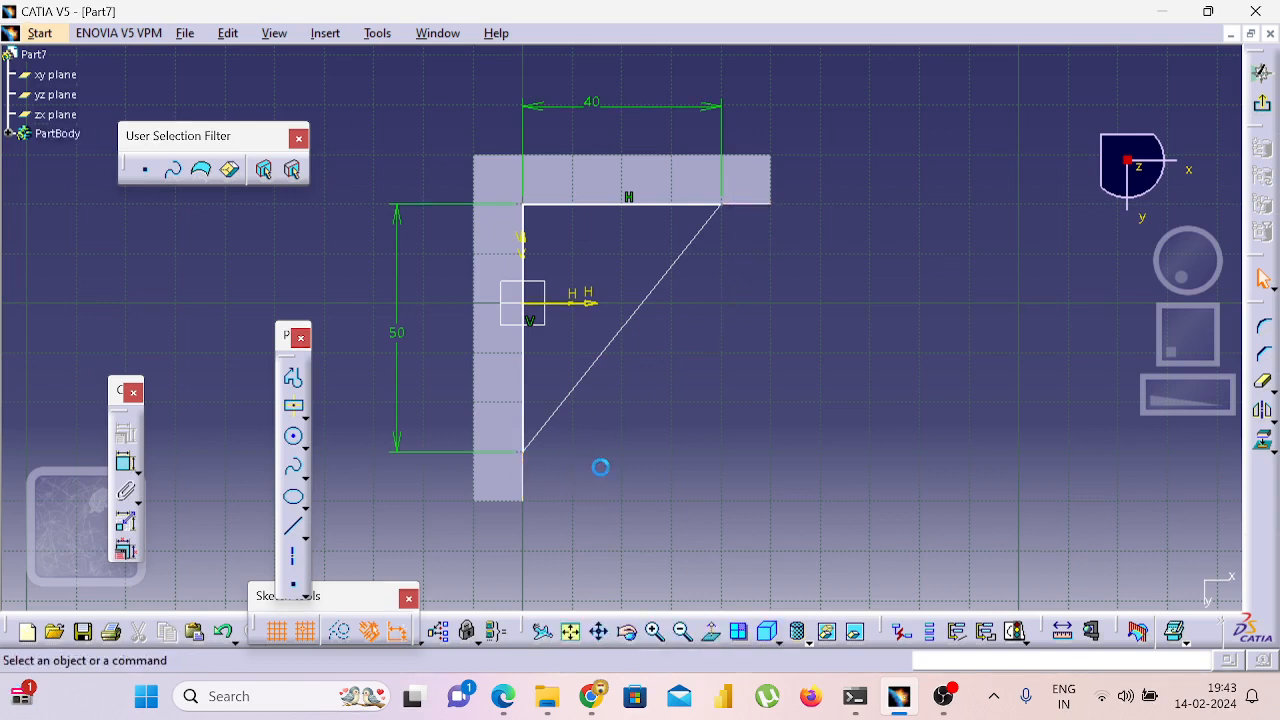
pyautogui.click(1262, 381)
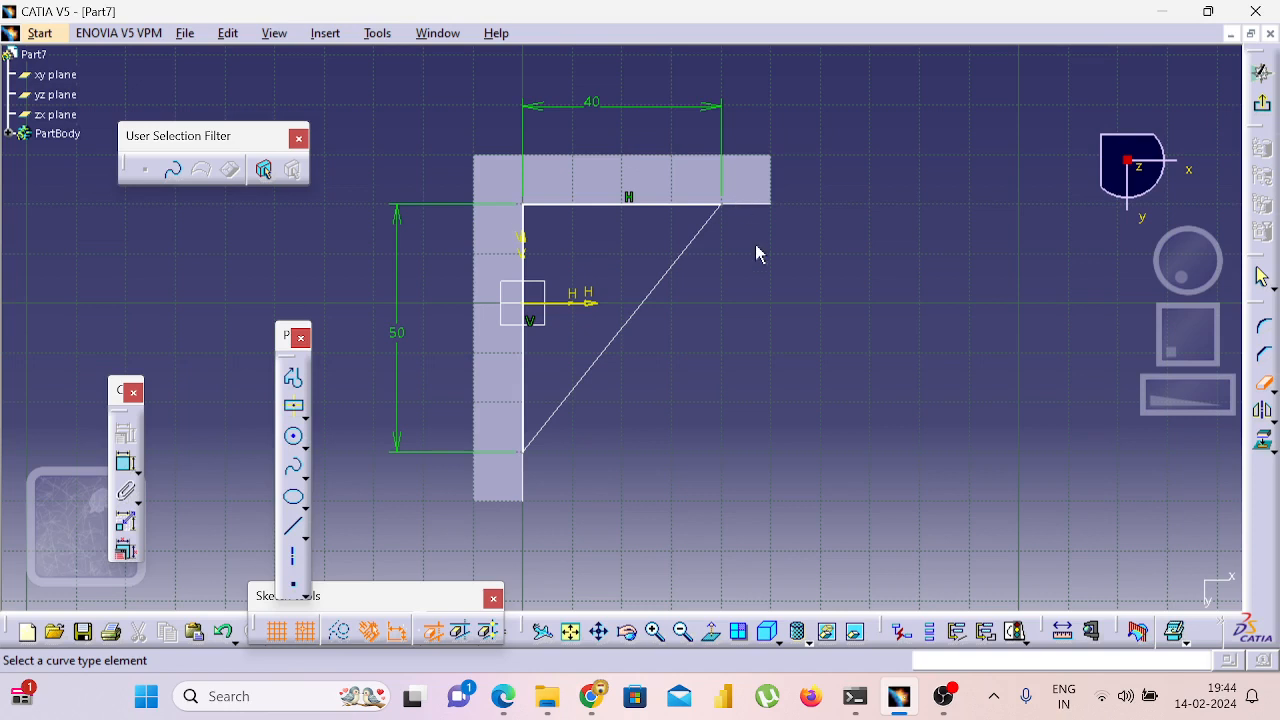
pyautogui.press('Escape')
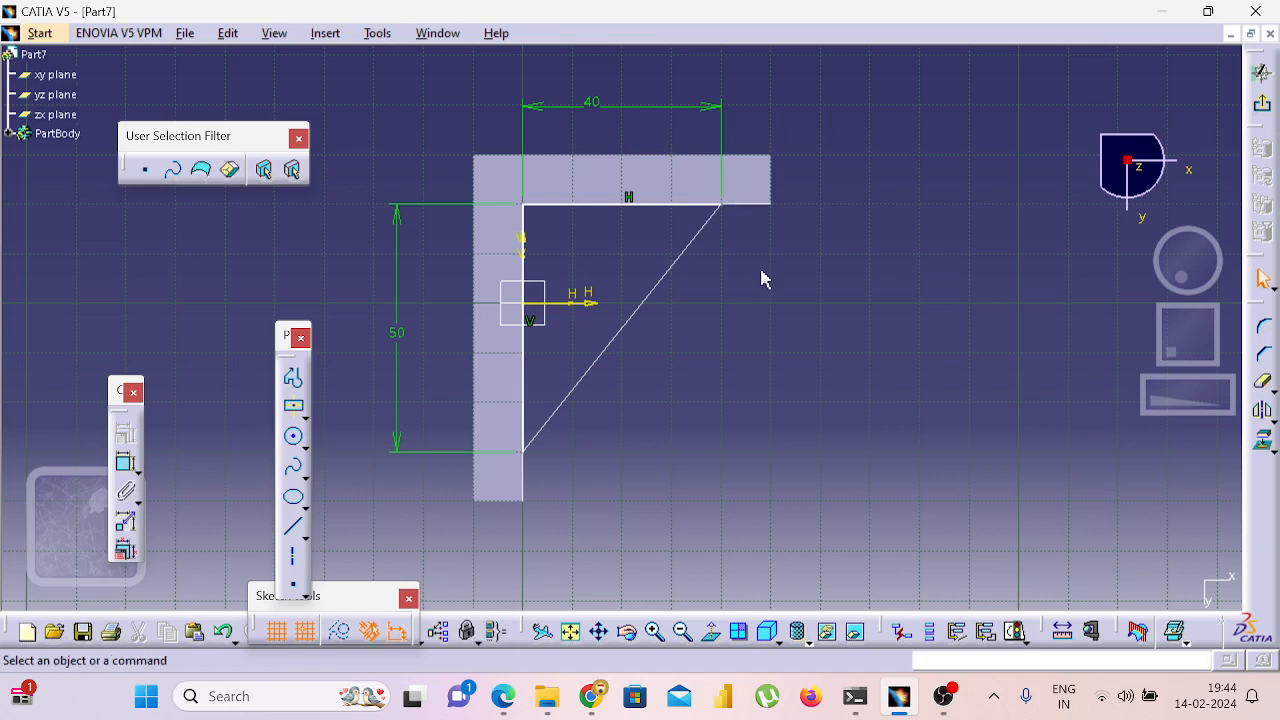
pyautogui.press('Delete')
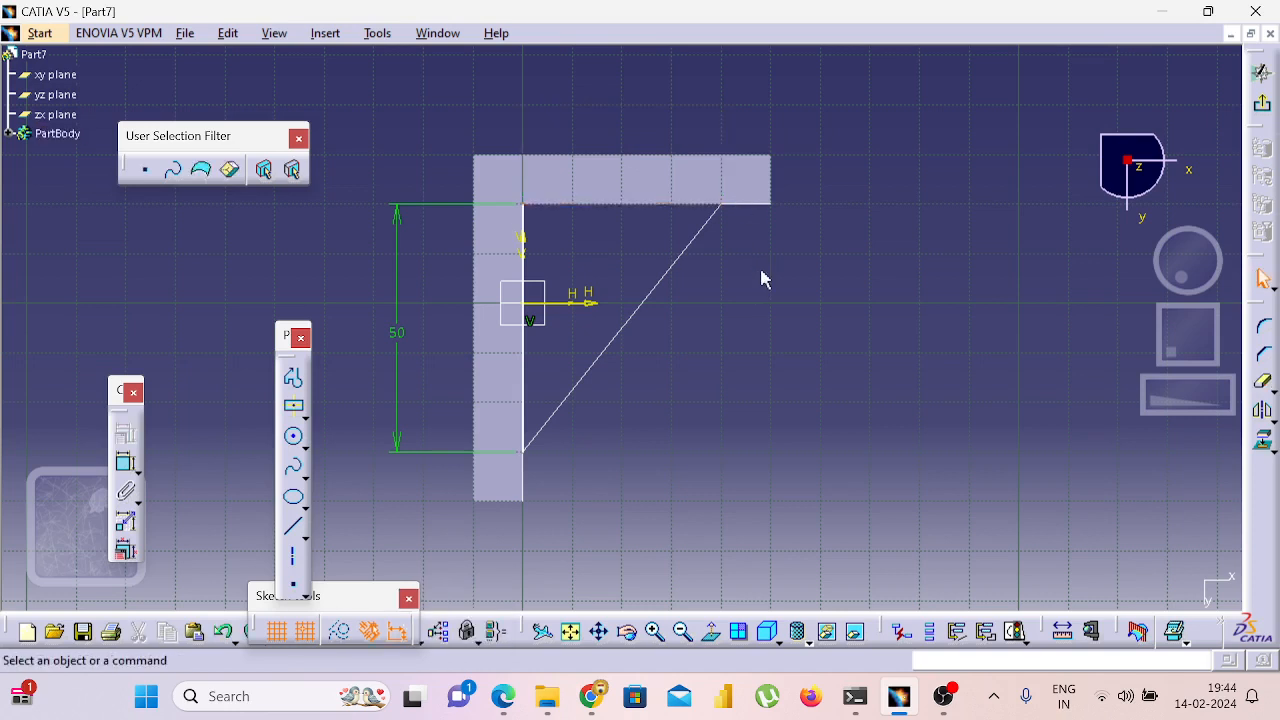
pyautogui.hotkey('ctrl', 'z')
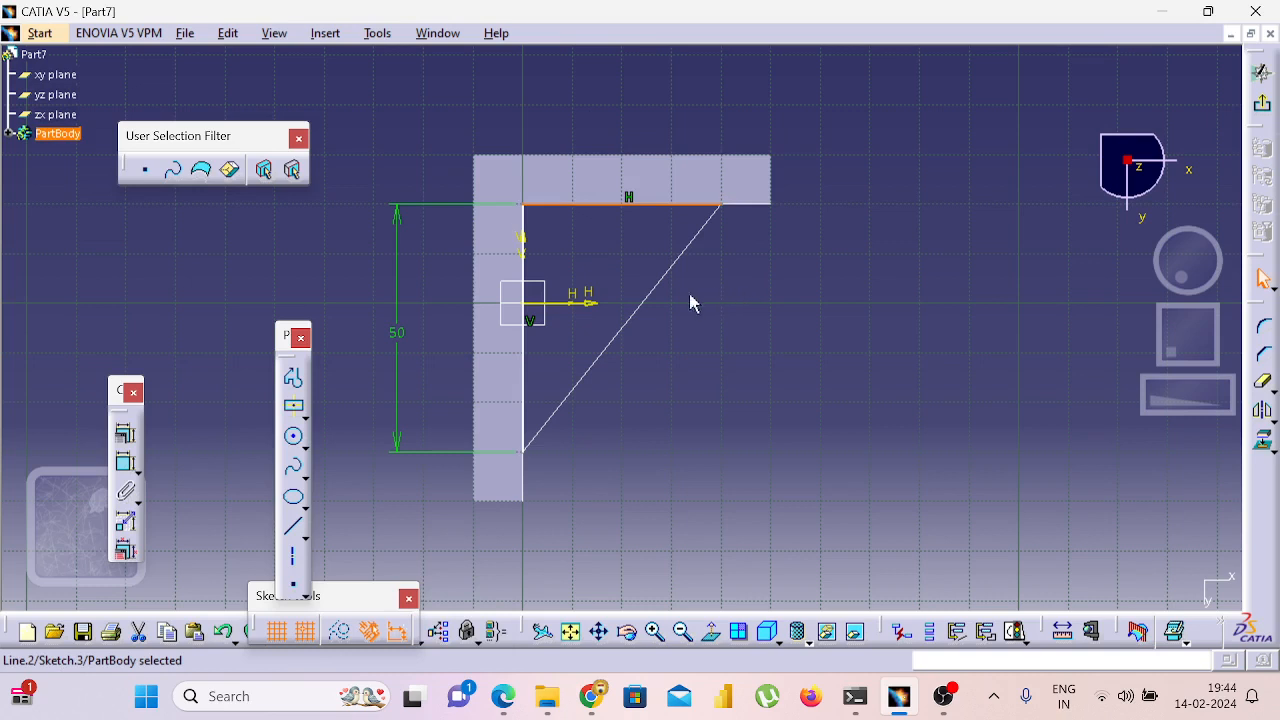
# Delete the vertical line's length dimension and hide the earlier sketch containing the diagonal and the short edge lines.
pyautogui.click(395, 320)
pyautogui.press('Delete')
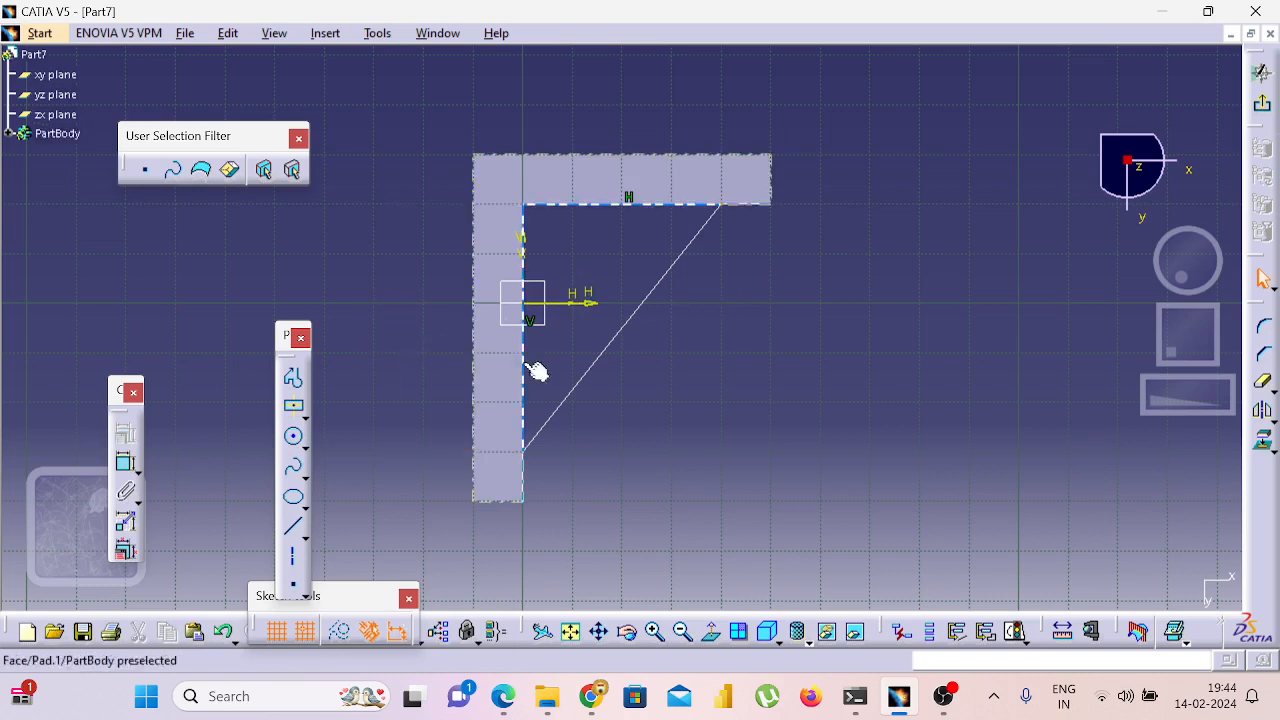
pyautogui.rightClick(529, 476)
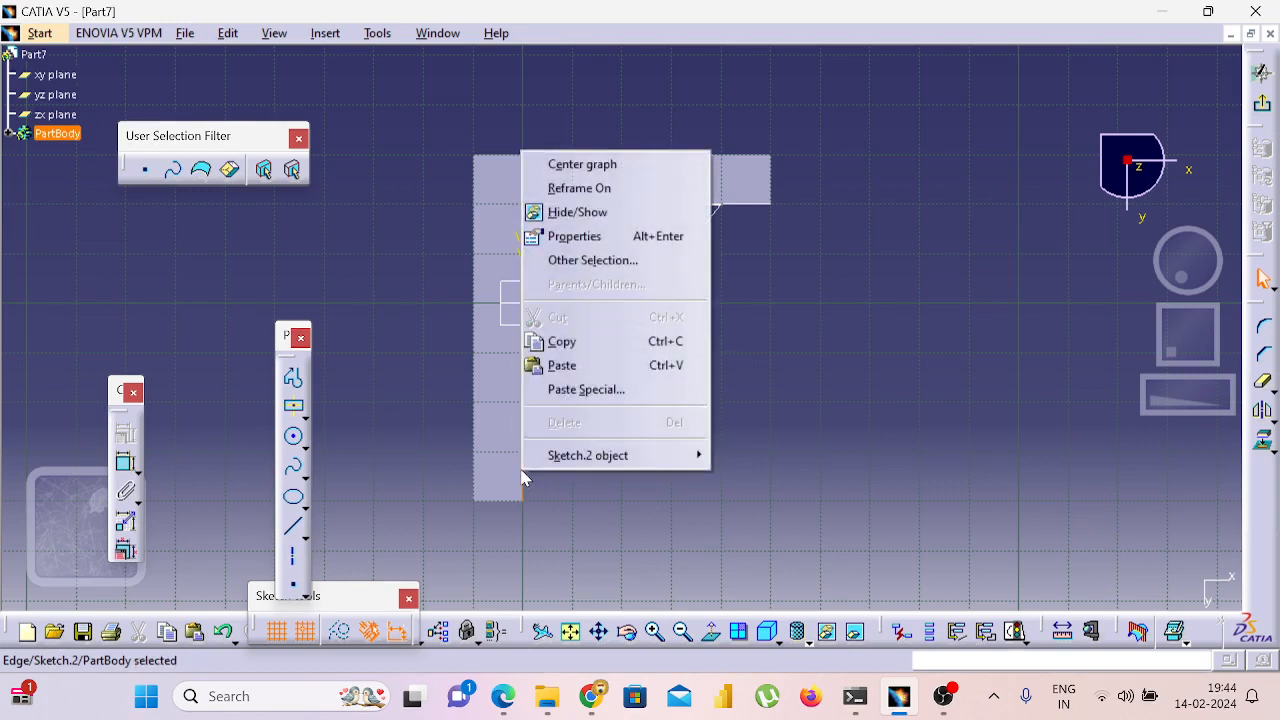
pyautogui.click(604, 213)
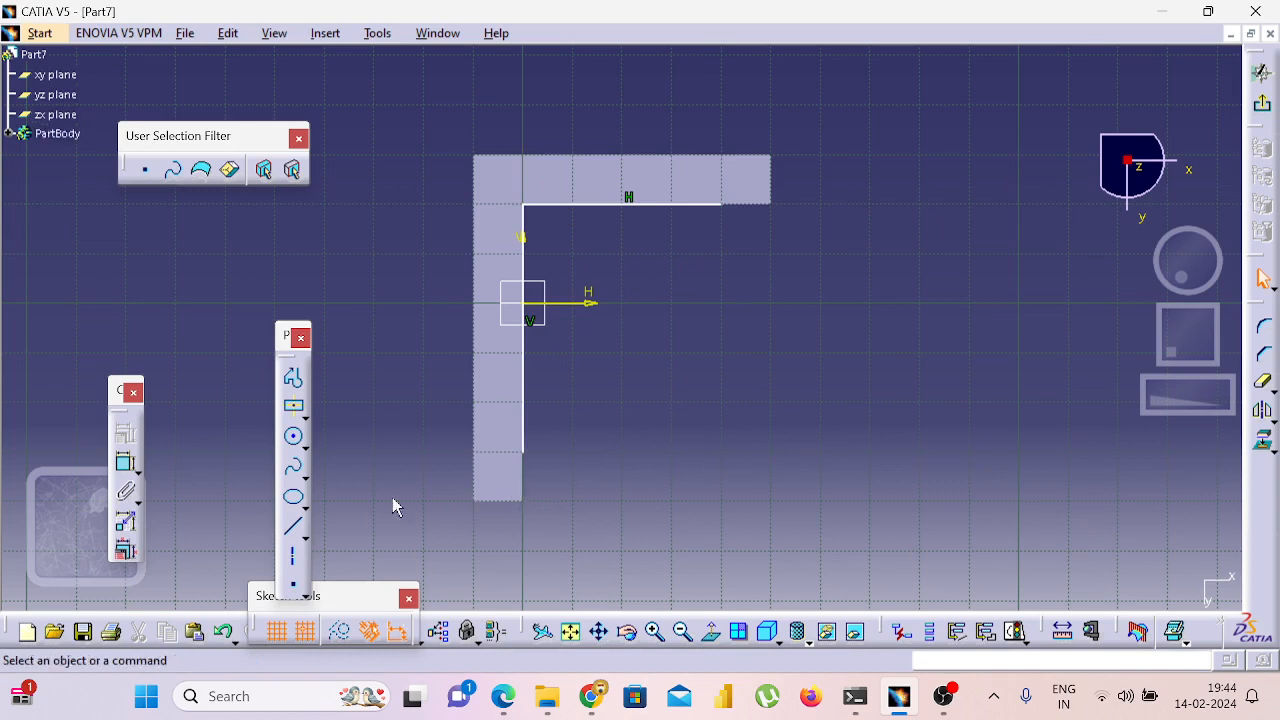
# Close the triangular rib profile with a diagonal line between the free ends of the vertical and horizontal lines, and exit the sketch.
pyautogui.click(293, 527)
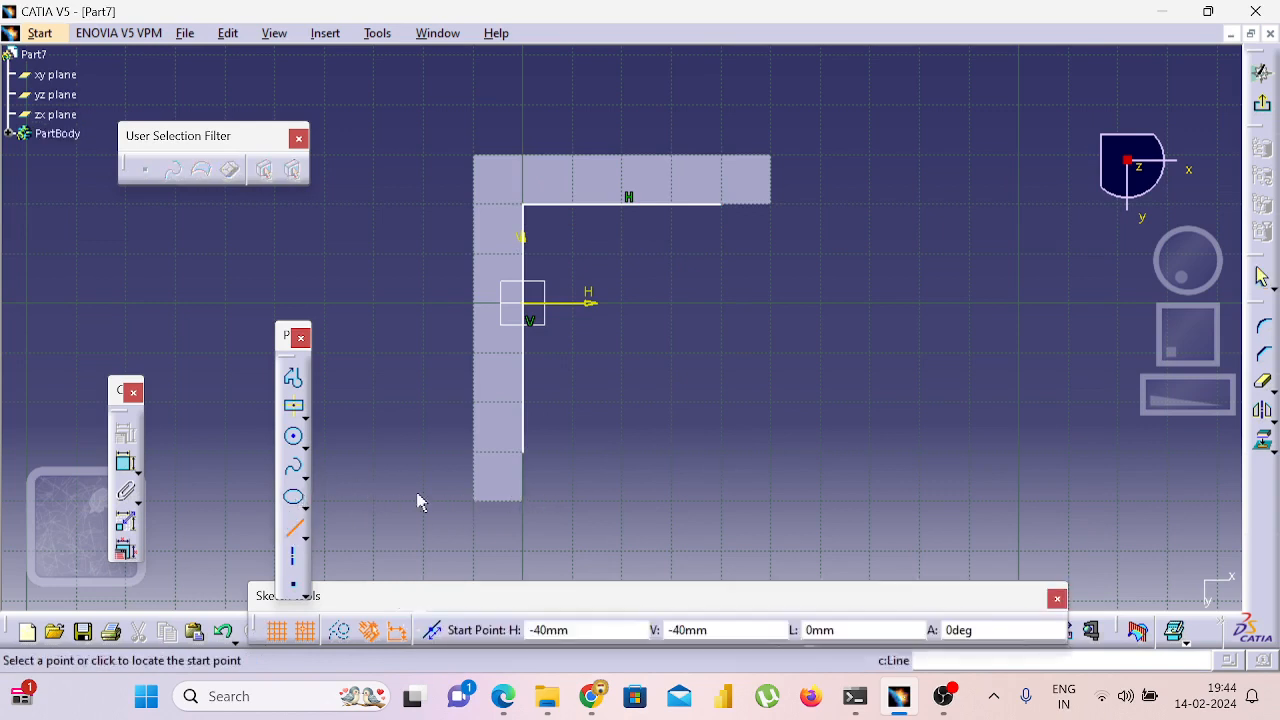
pyautogui.click(524, 452)
pyautogui.click(721, 206)
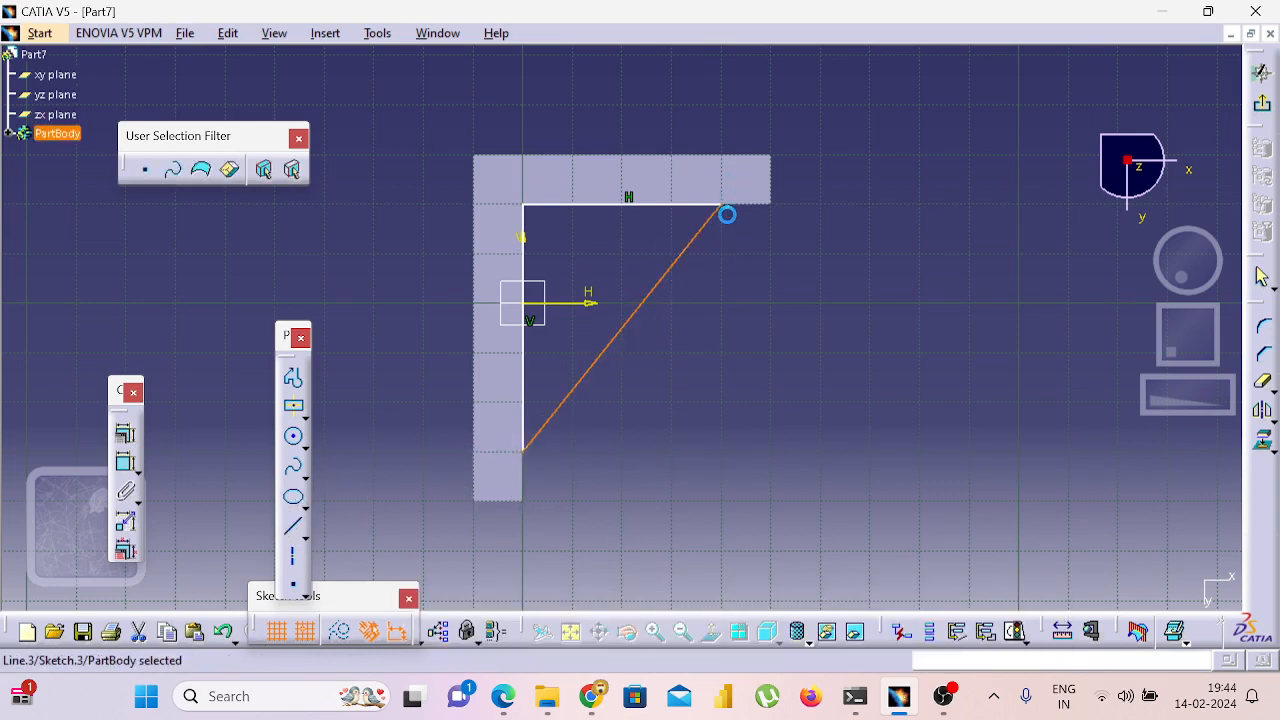
pyautogui.click(1262, 104)
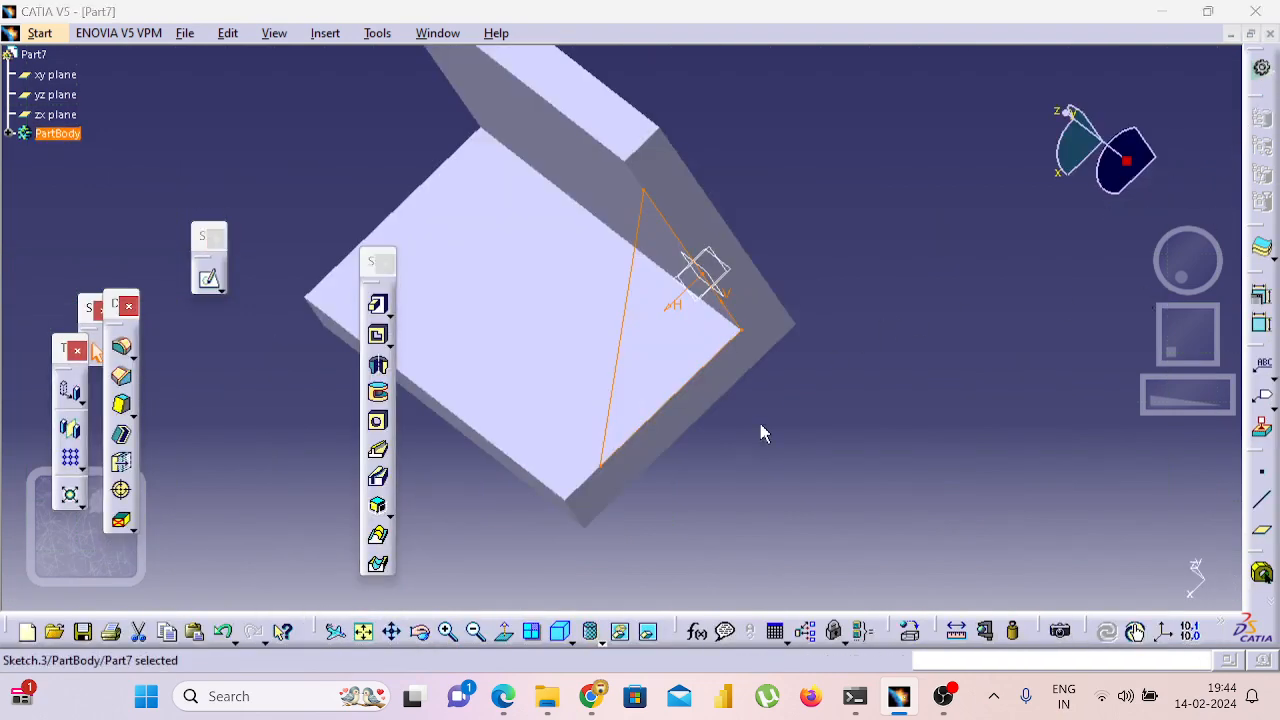
# Recheck the exercise drawing and pad the triangular rib profile 10 mm inward with the direction reversed.
pyautogui.hotkey('alt', 'Tab')
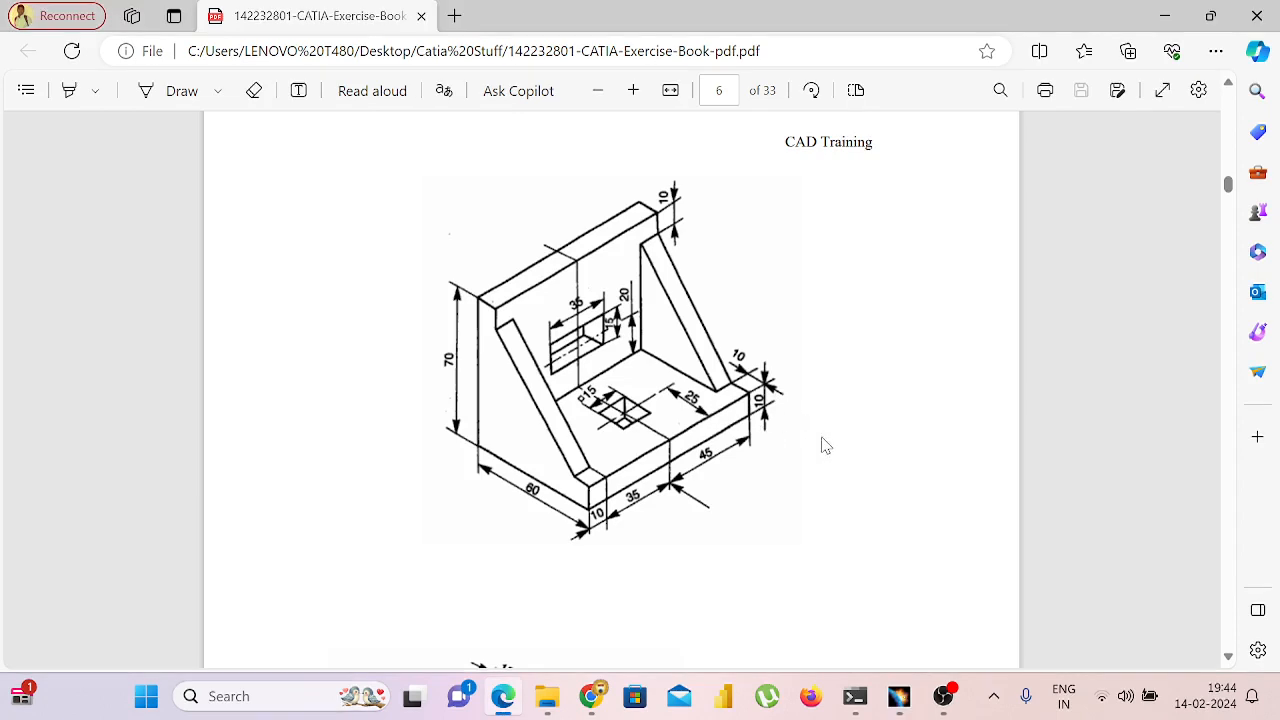
pyautogui.hotkey('alt', 'Tab')
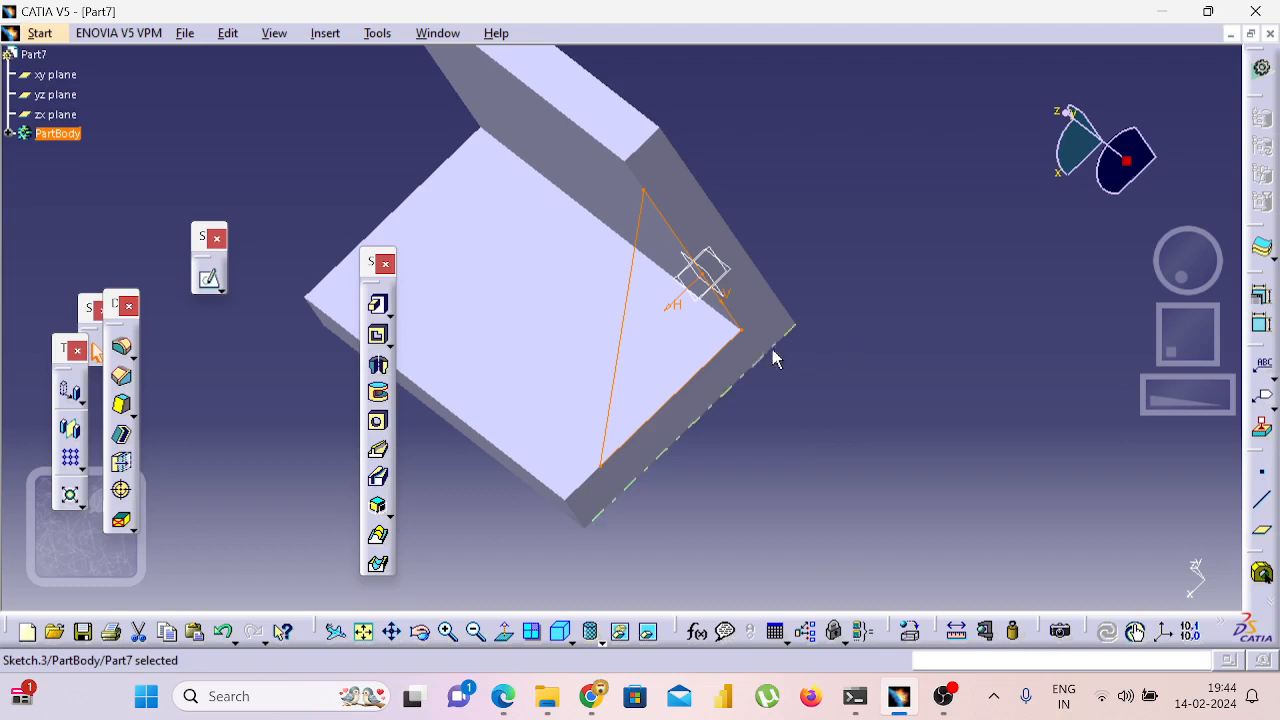
pyautogui.click(377, 305)
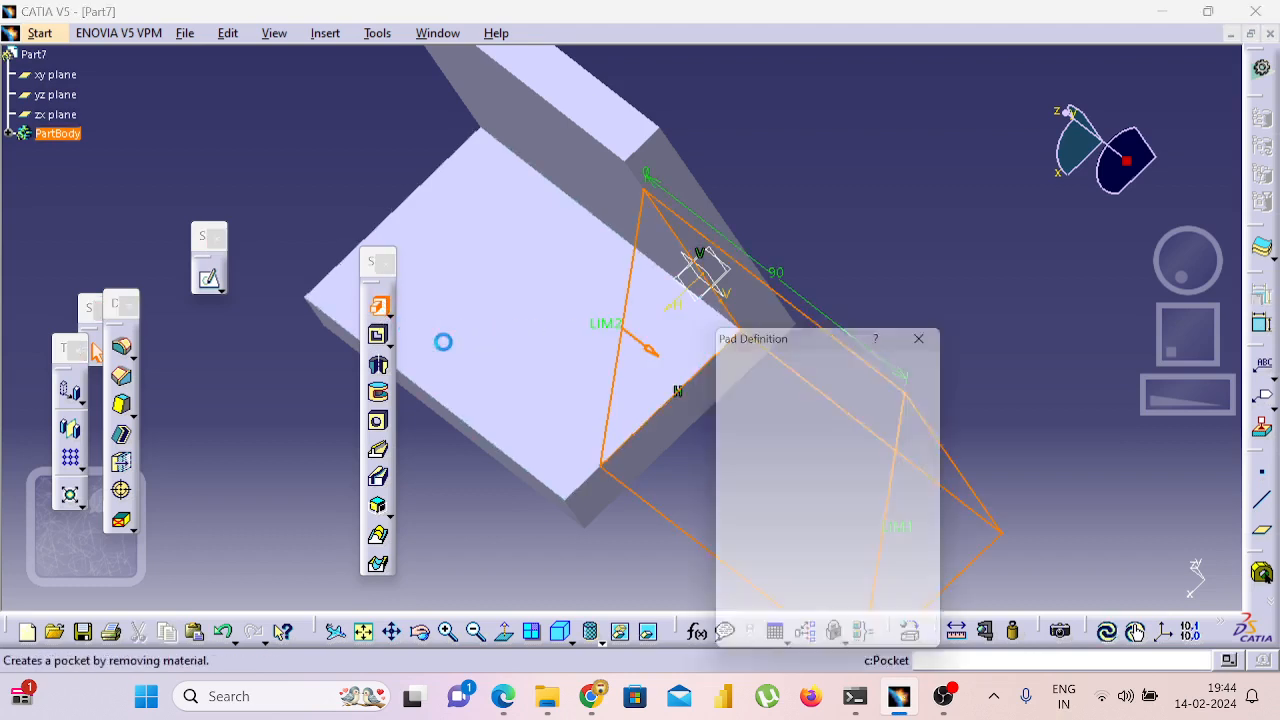
pyautogui.click(783, 578)
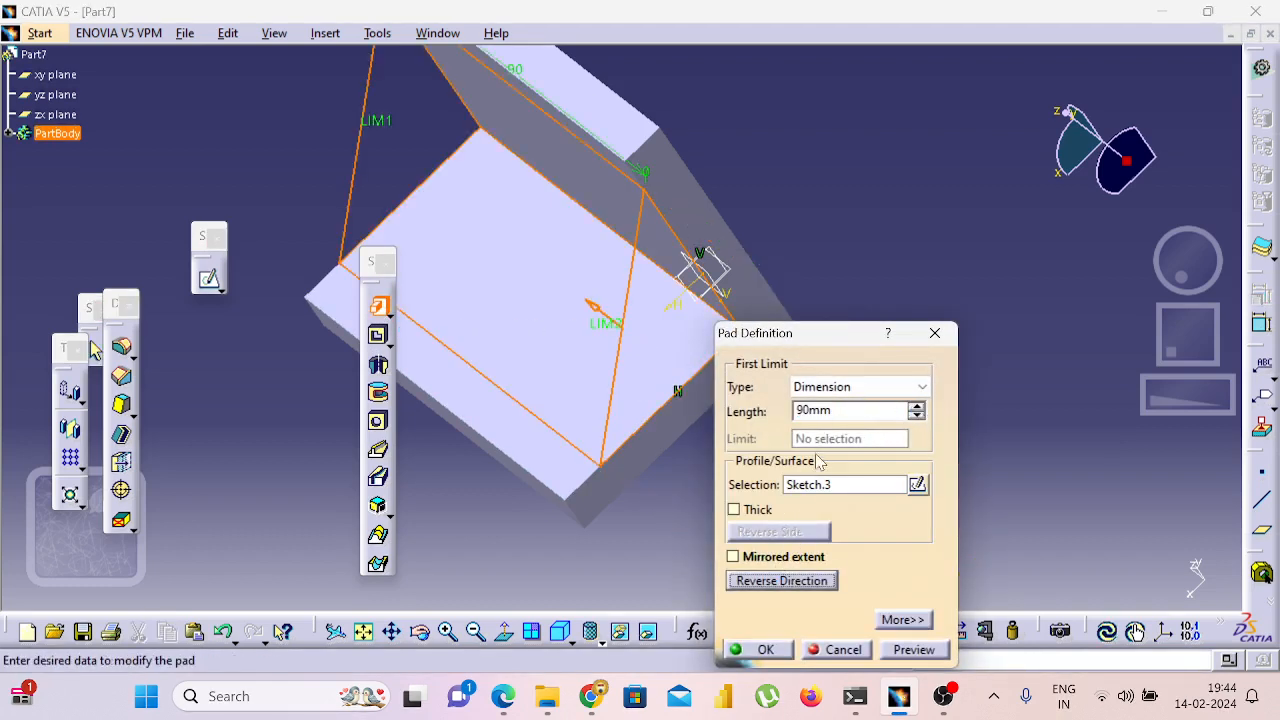
pyautogui.moveTo(846, 411); pyautogui.dragTo(760, 408)
pyautogui.write('1')
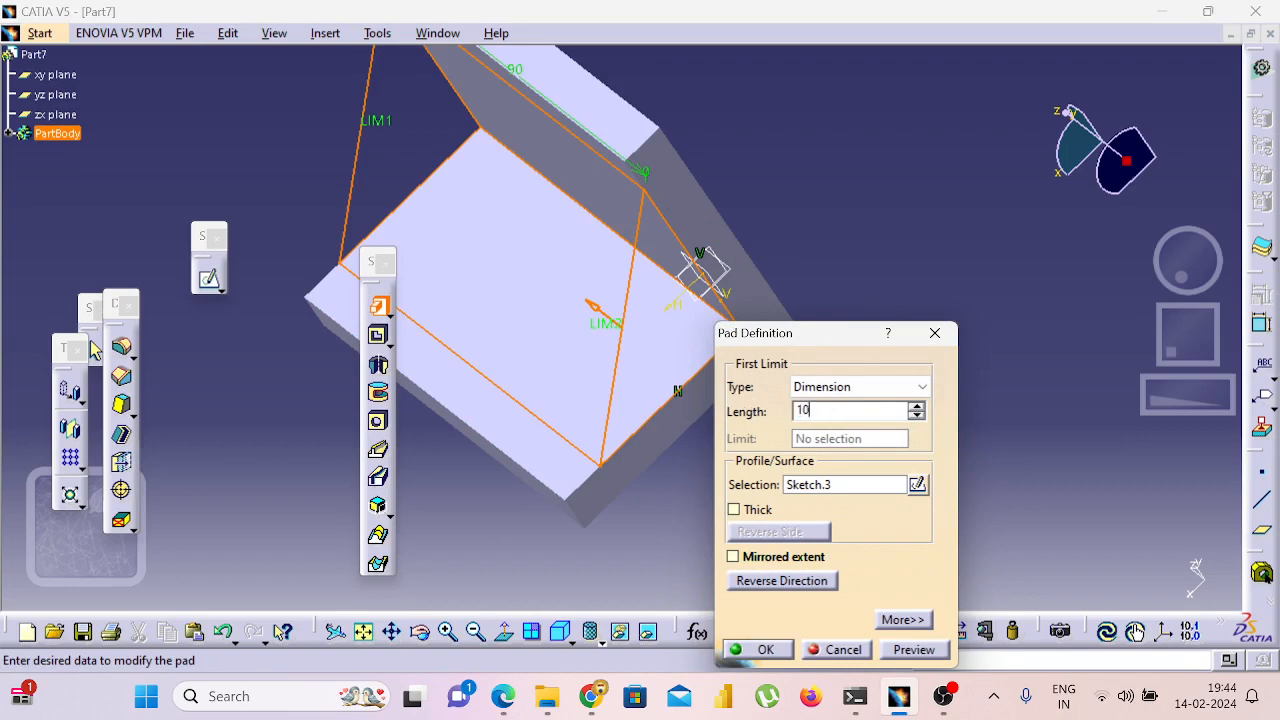
pyautogui.write('0')
pyautogui.press('Return')
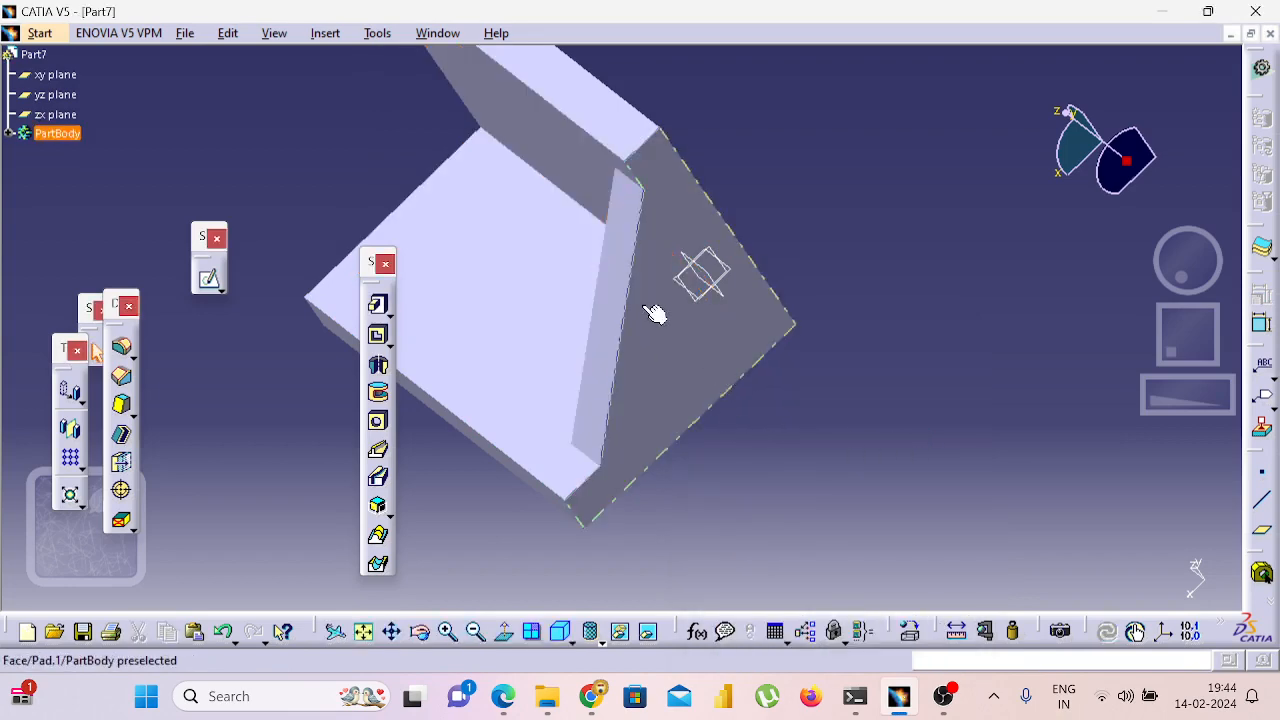
# Expand the part body in the specification tree down to the first rib sketch's contents and move the floating toolbars clear of it.
pyautogui.click(62, 134)
pyautogui.click(9, 133)
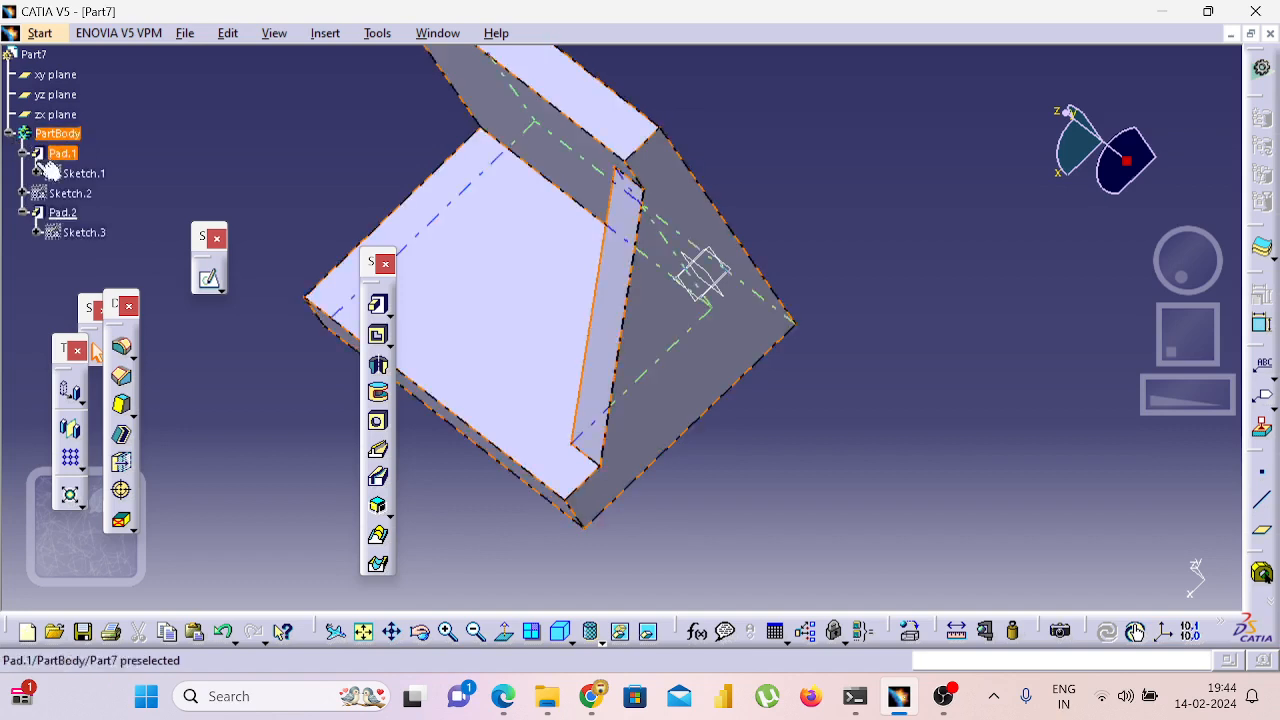
pyautogui.click(72, 231)
pyautogui.click(44, 233)
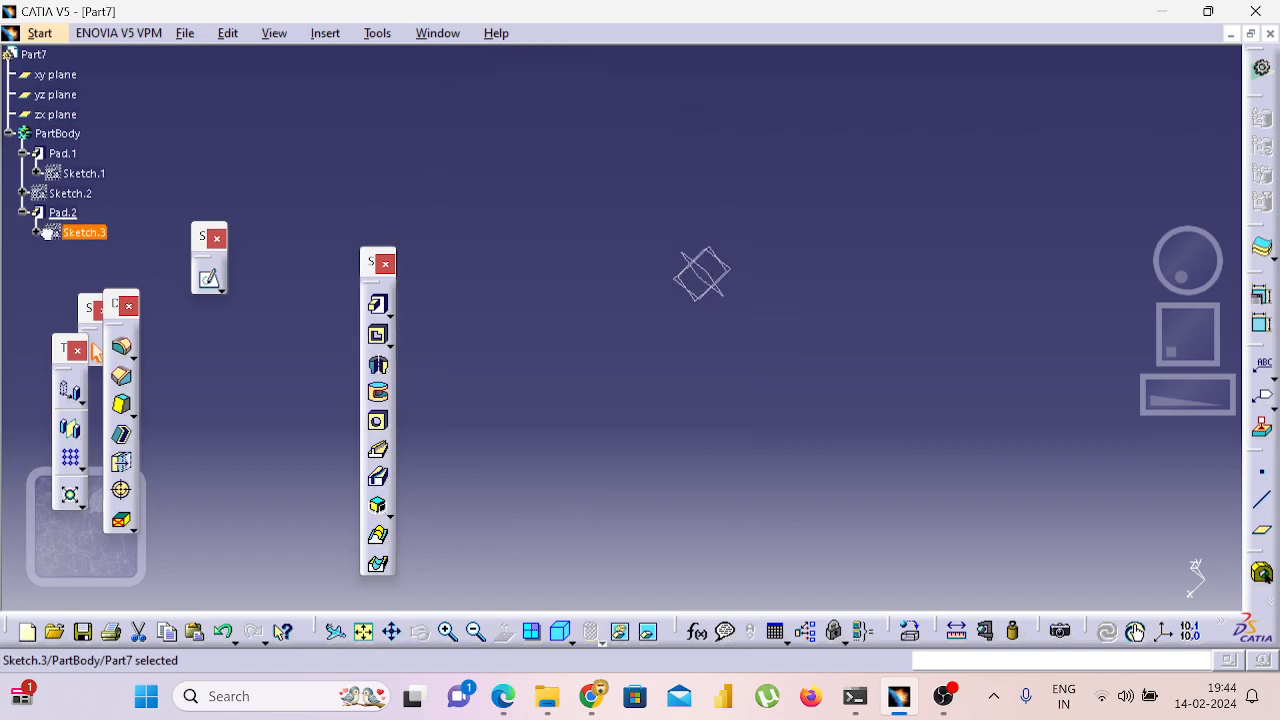
pyautogui.click(48, 236)
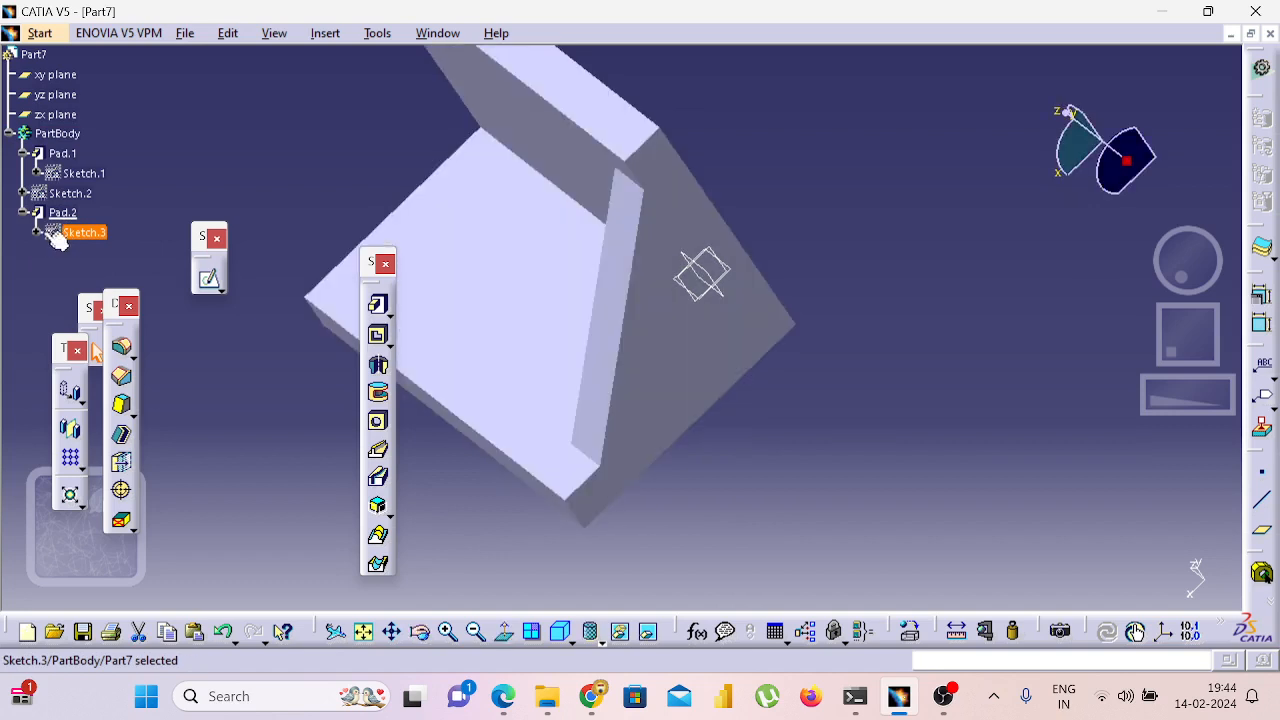
pyautogui.click(36, 232)
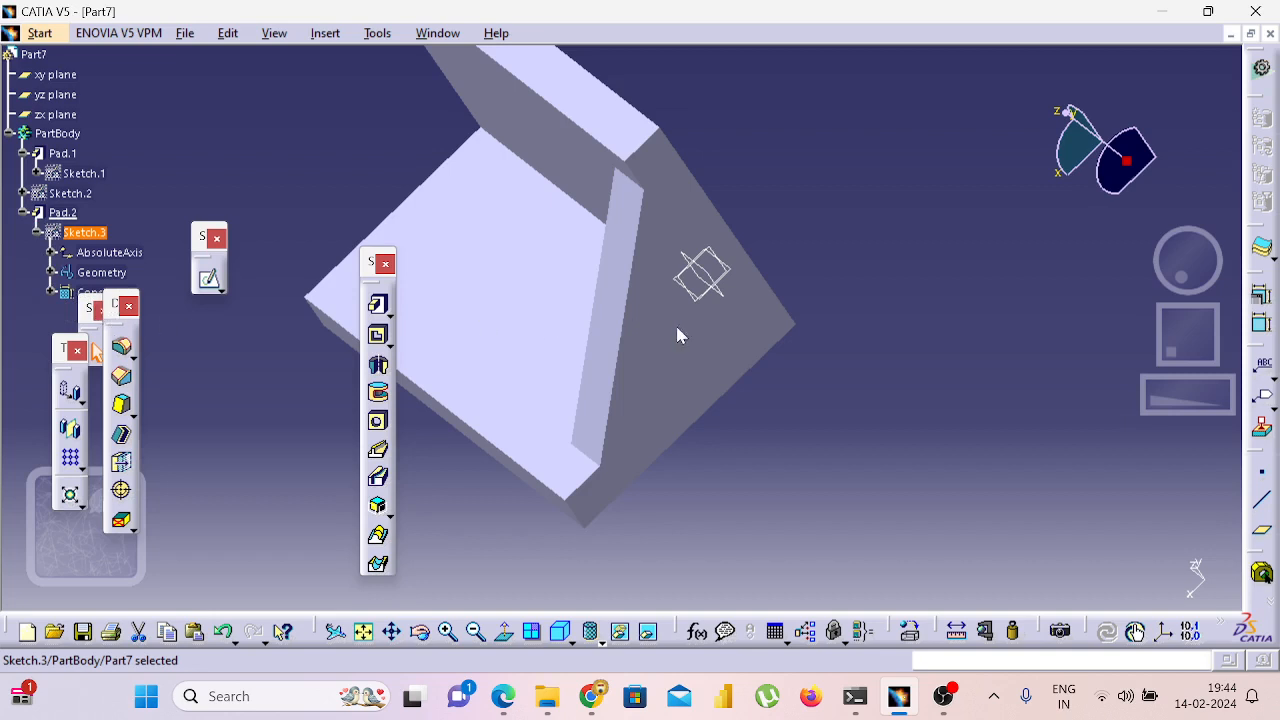
pyautogui.moveTo(1071, 425); pyautogui.dragTo(1150, 444)
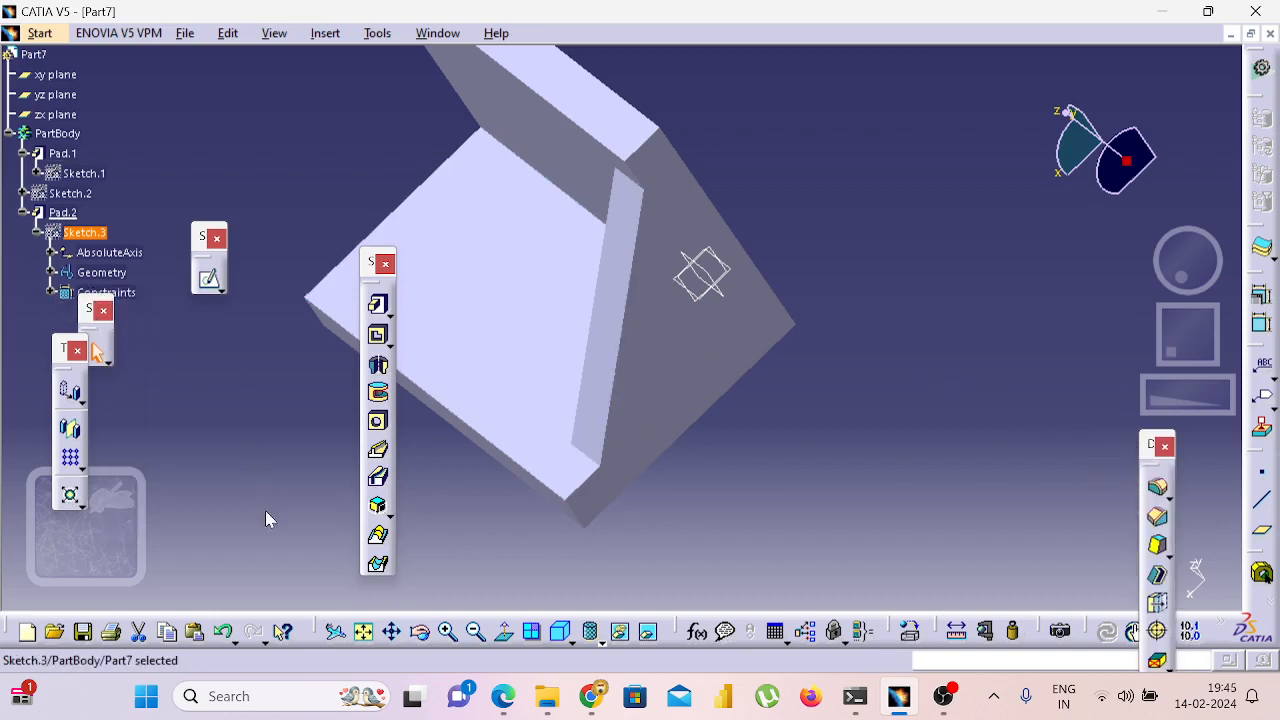
pyautogui.moveTo(265, 512); pyautogui.dragTo(276, 550)
pyautogui.click(610, 318)
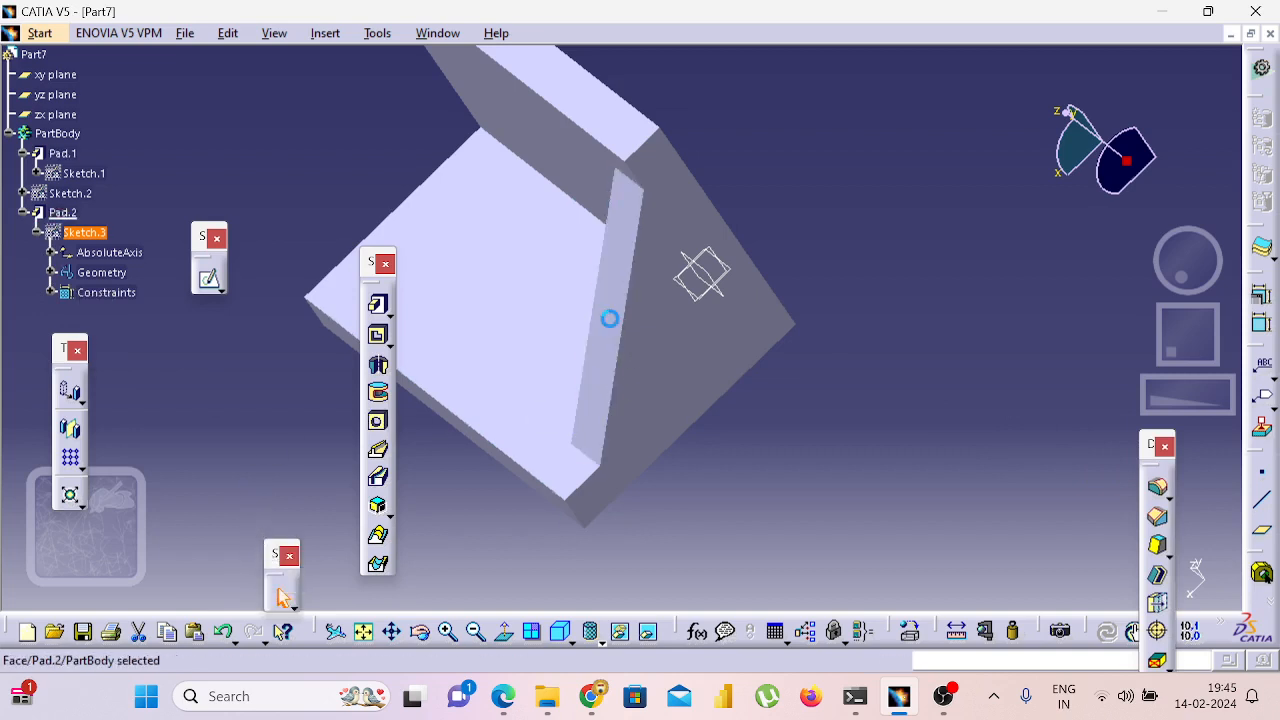
pyautogui.click(640, 296)
pyautogui.click(615, 282)
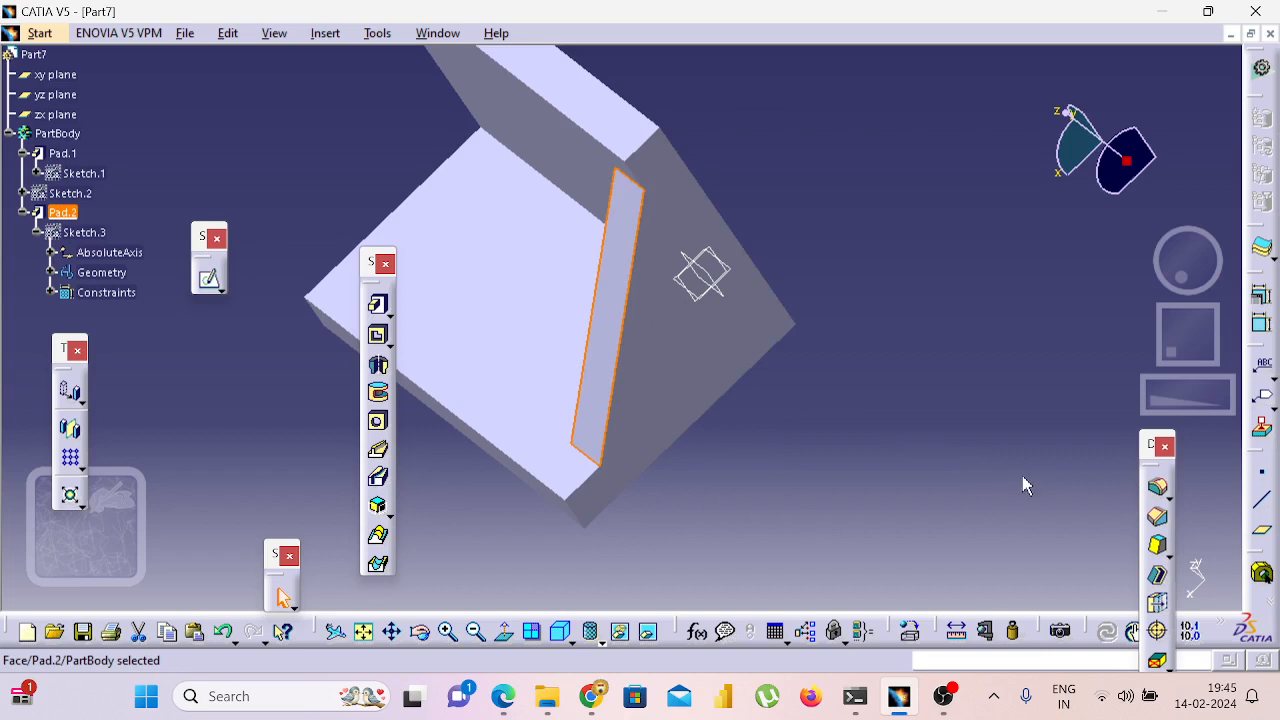
pyautogui.click(70, 429)
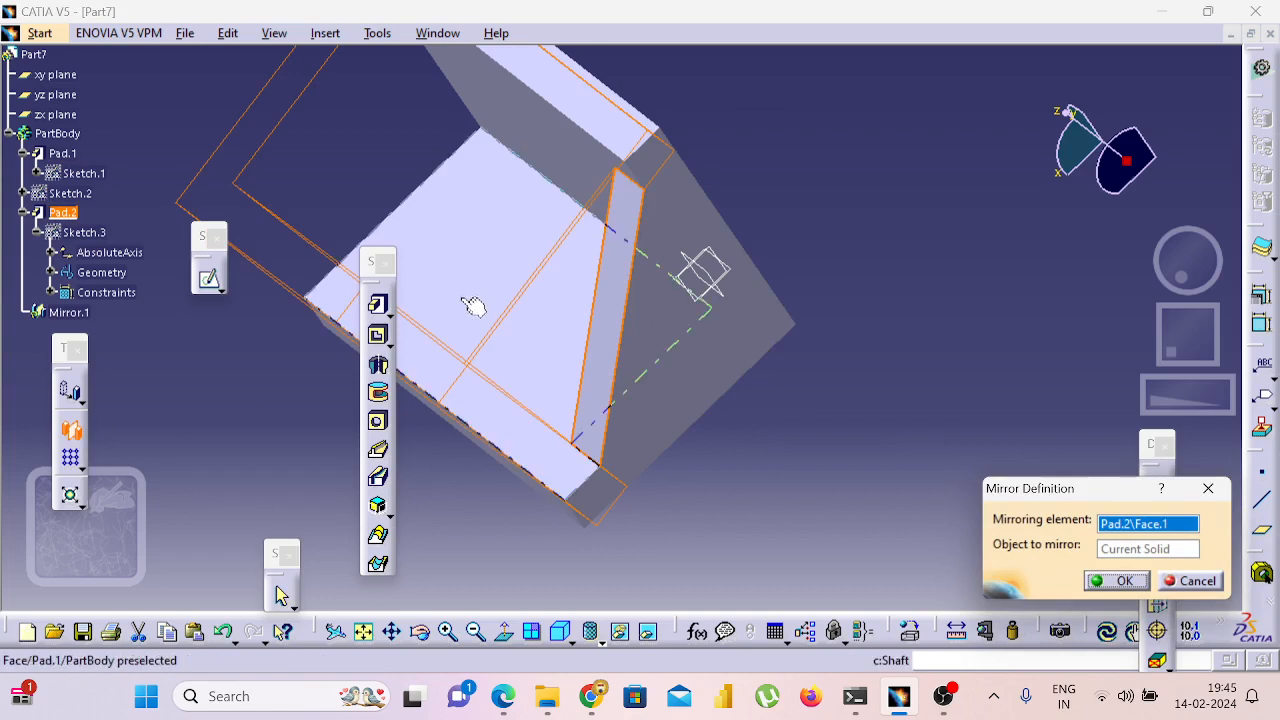
pyautogui.moveTo(826, 468); pyautogui.dragTo(637, 532, button='middle')
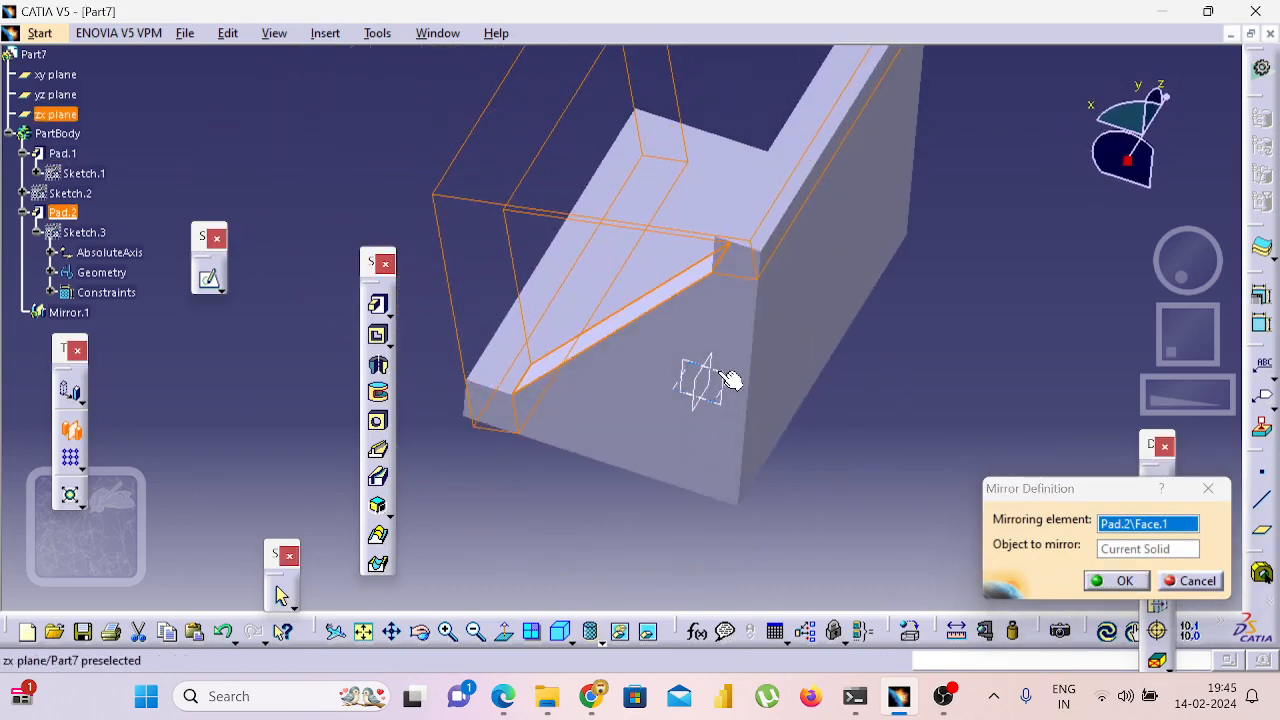
pyautogui.click(727, 383)
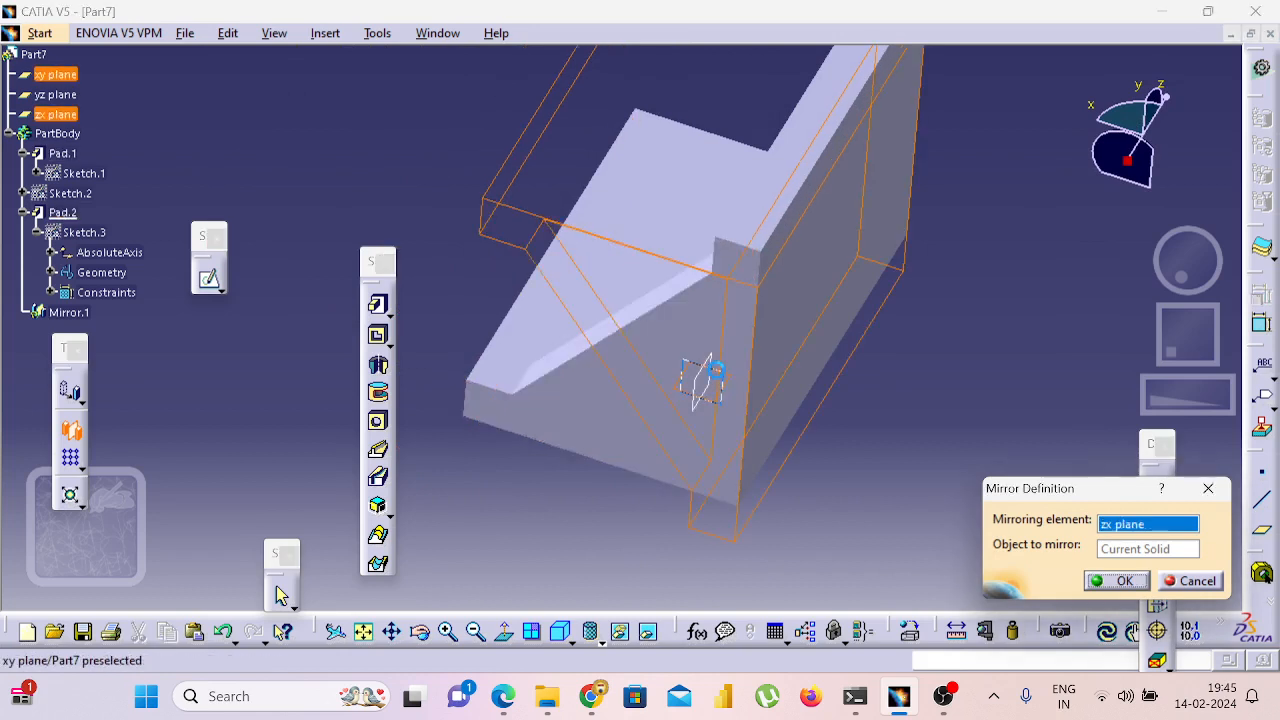
pyautogui.click(727, 378)
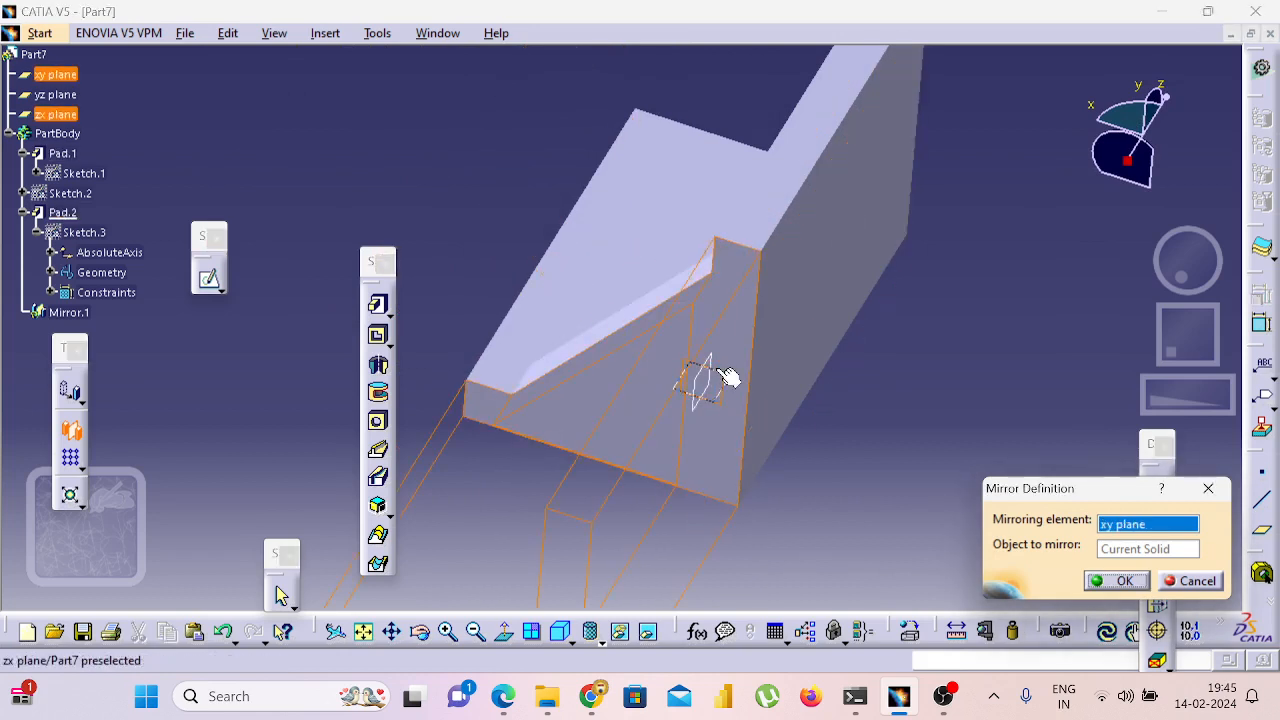
pyautogui.click(727, 378)
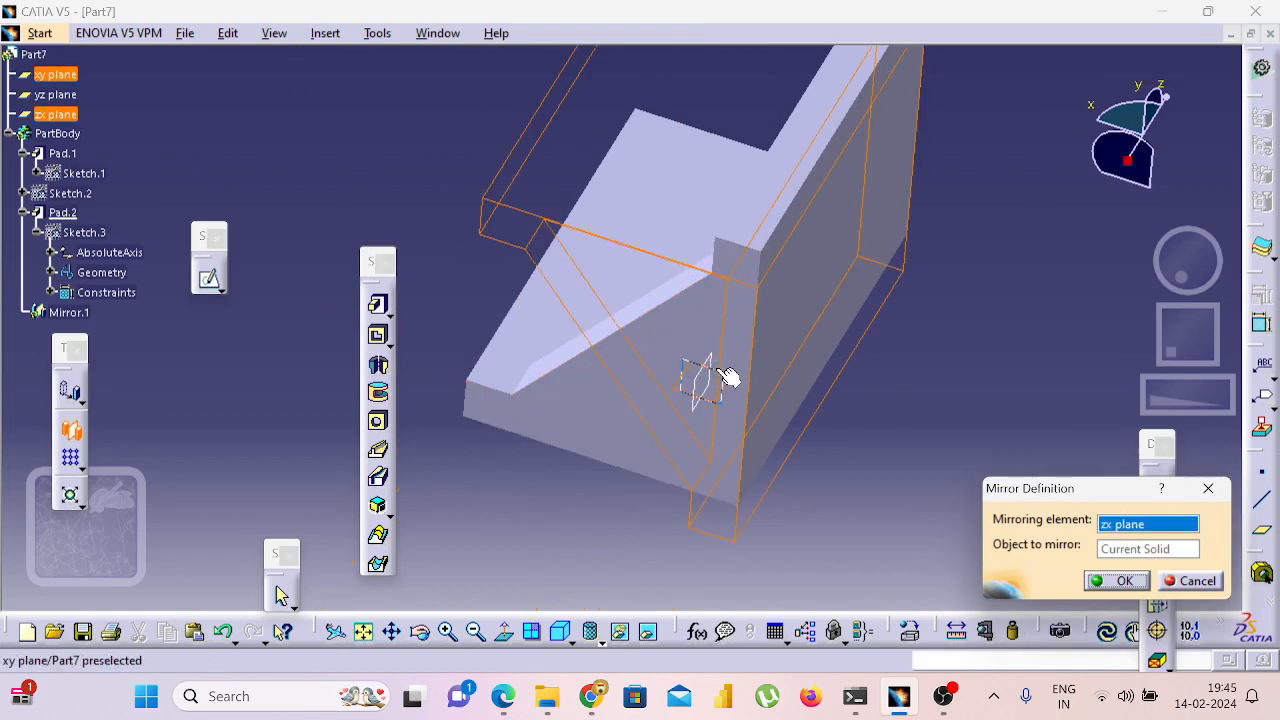
pyautogui.click(1197, 497)
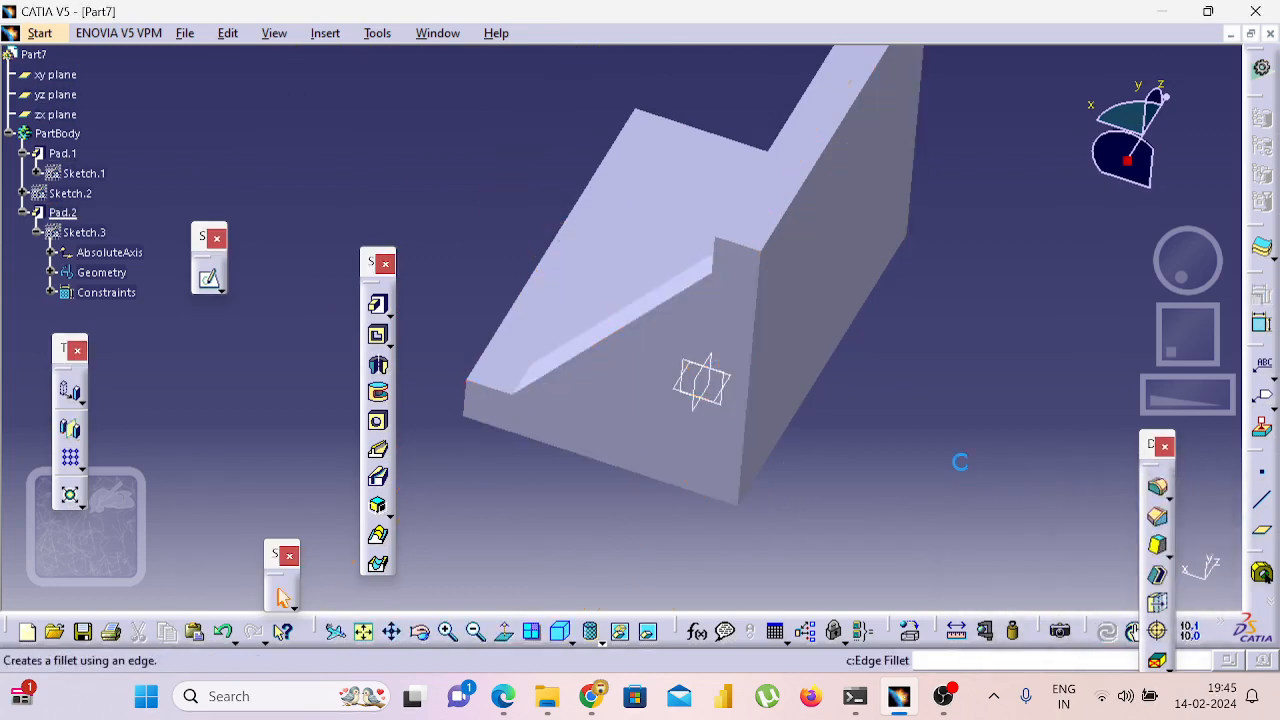
# Start a sketch on the bracket's opposite end face, draw a vertical line about 50 mm long down the upright's inner edge, and dimension it.
pyautogui.moveTo(960, 457); pyautogui.dragTo(353, 213, button='middle')
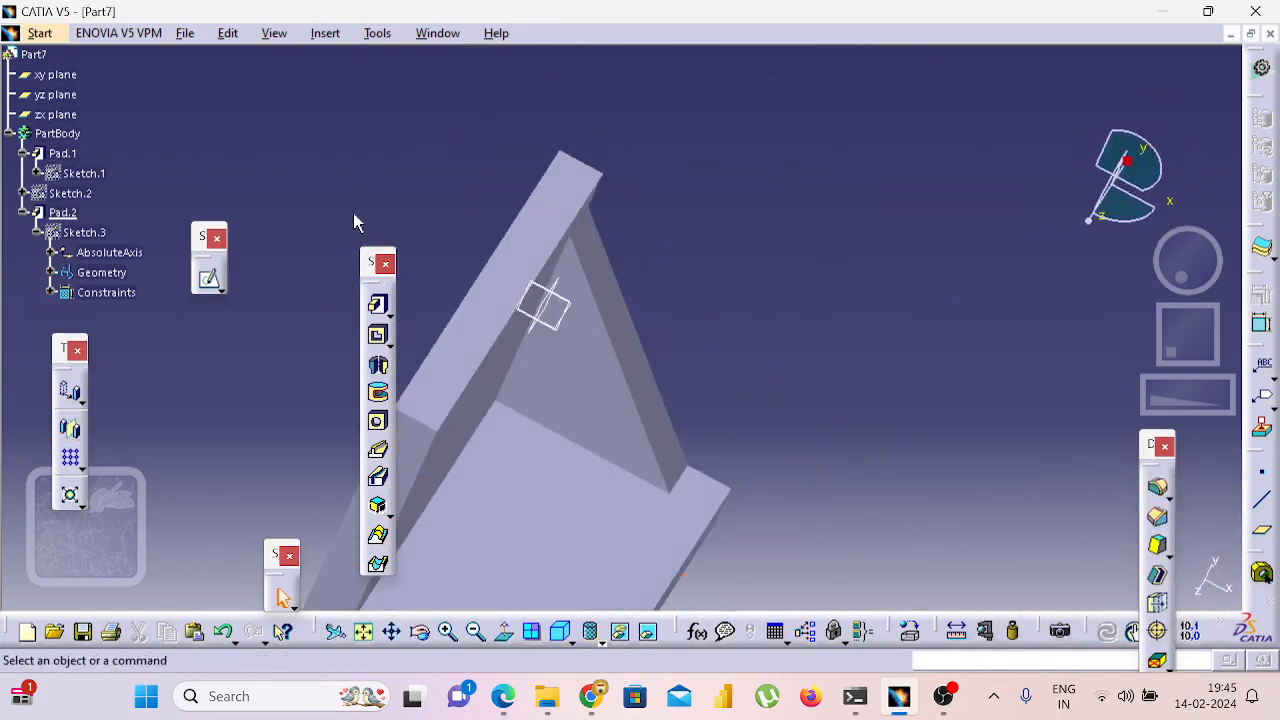
pyautogui.click(422, 448)
pyautogui.click(209, 279)
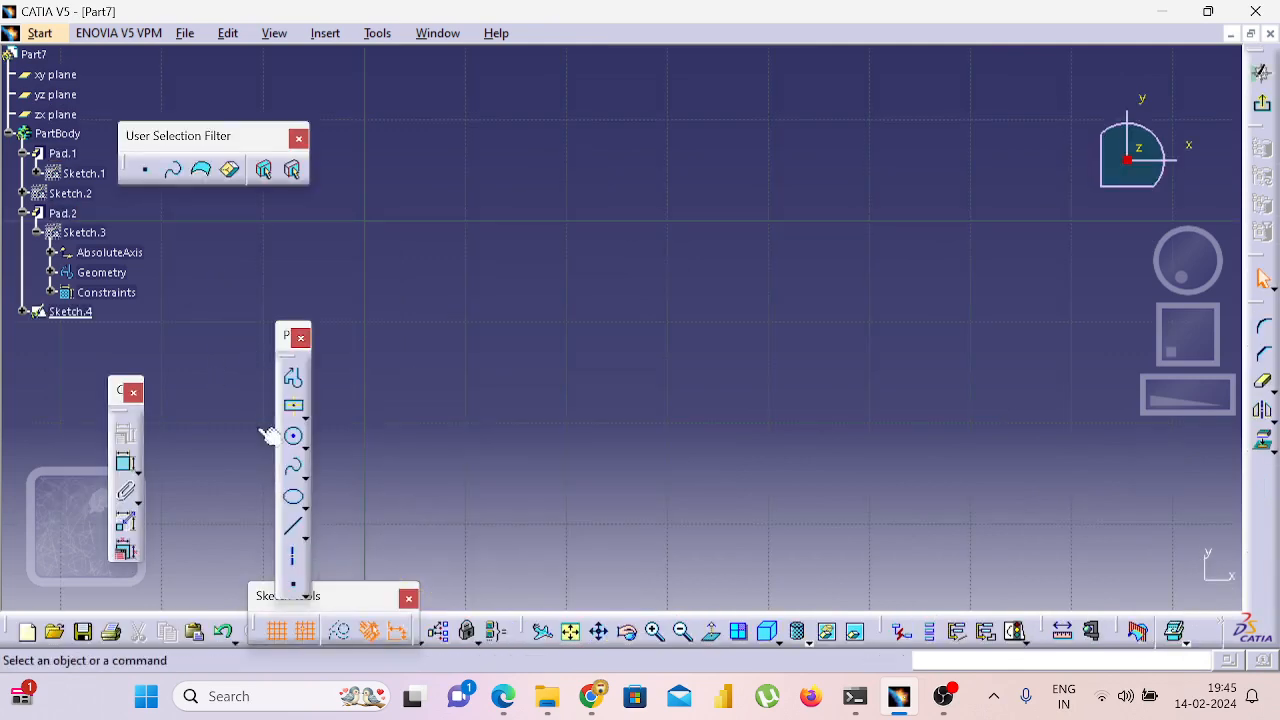
pyautogui.click(570, 632)
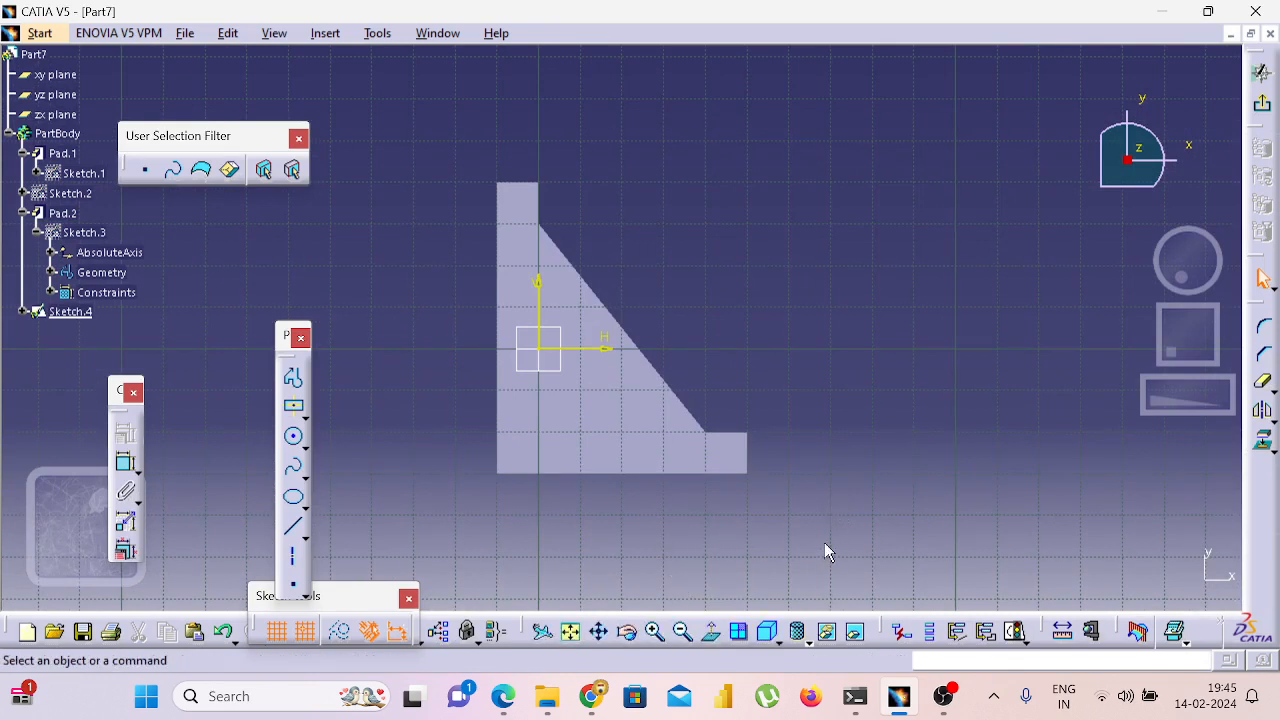
pyautogui.click(292, 527)
pyautogui.click(540, 223)
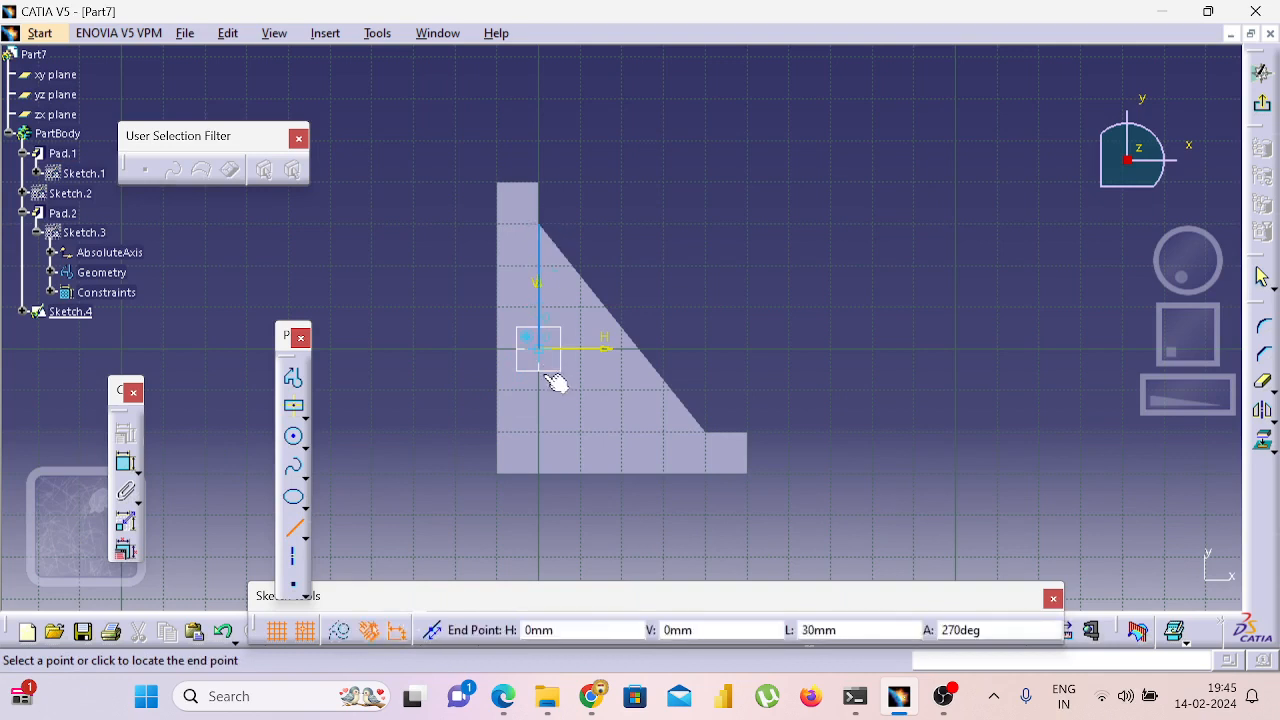
pyautogui.click(540, 432)
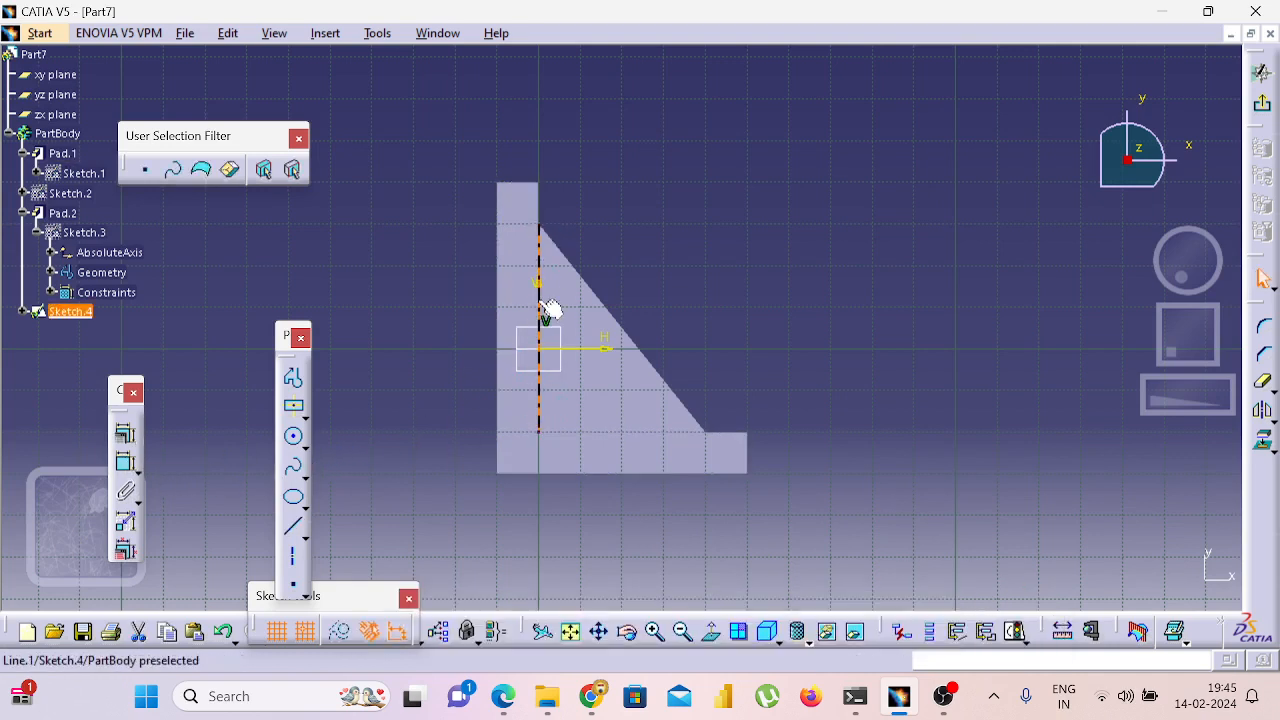
pyautogui.click(125, 462)
pyautogui.click(418, 338)
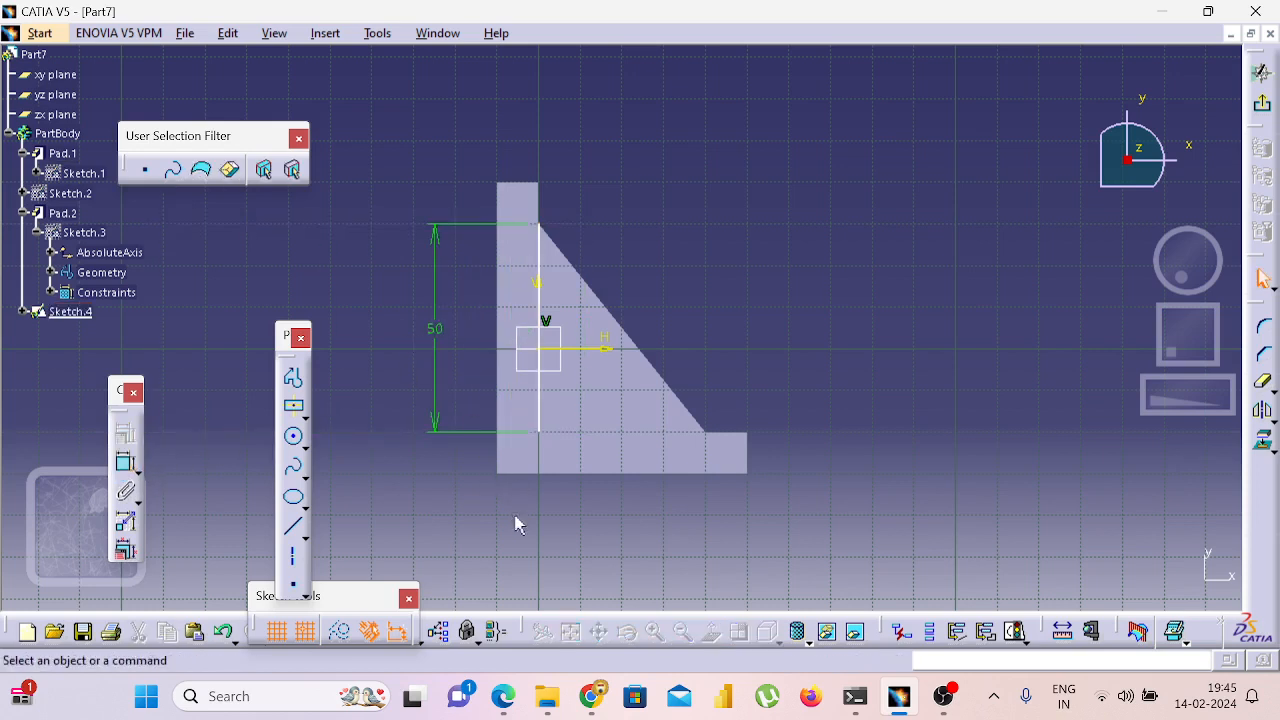
# Close the triangular profile with a horizontal line along the base edge and a diagonal between the free ends, and exit the sketch.
pyautogui.click(293, 527)
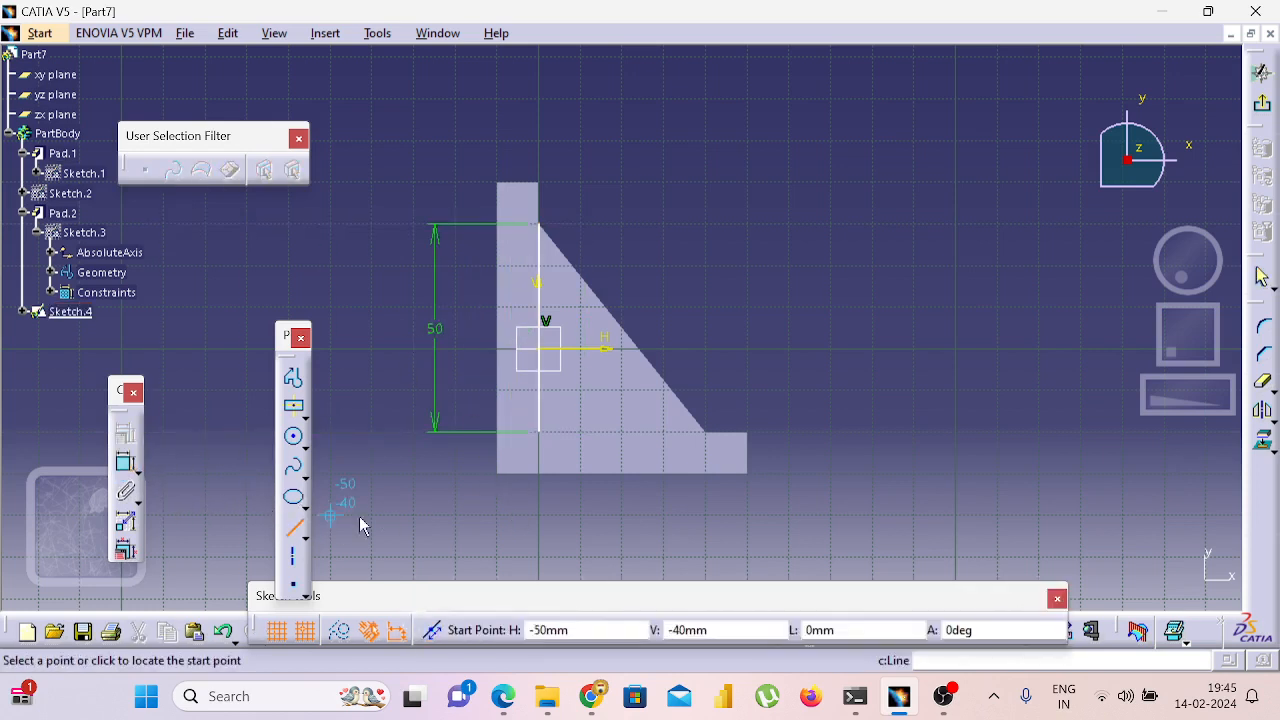
pyautogui.click(541, 432)
pyautogui.click(704, 432)
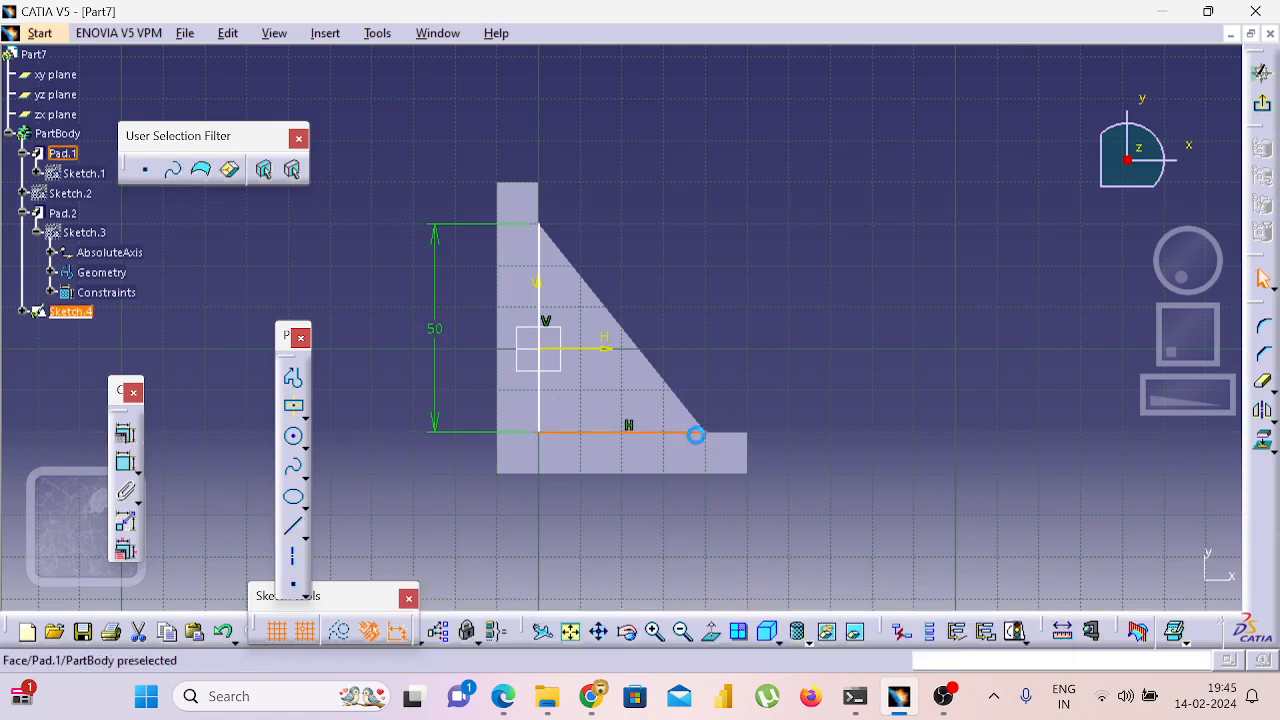
pyautogui.click(770, 509)
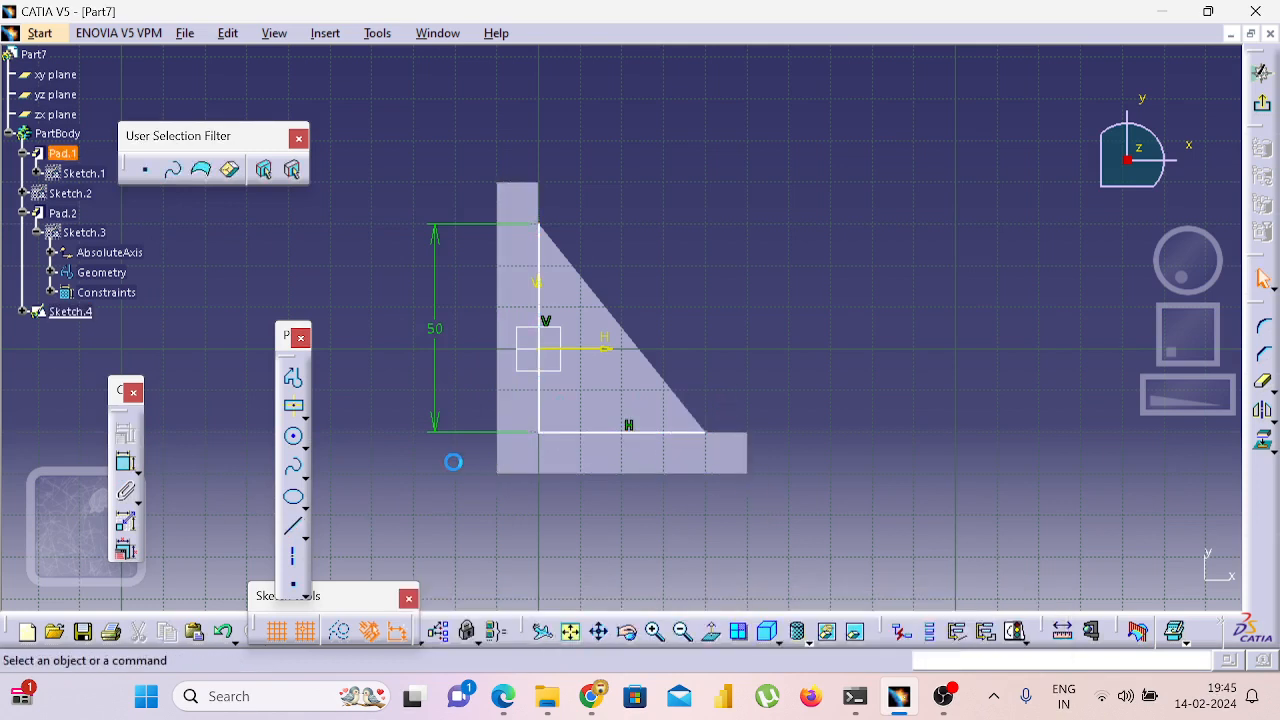
pyautogui.click(293, 530)
pyautogui.click(545, 227)
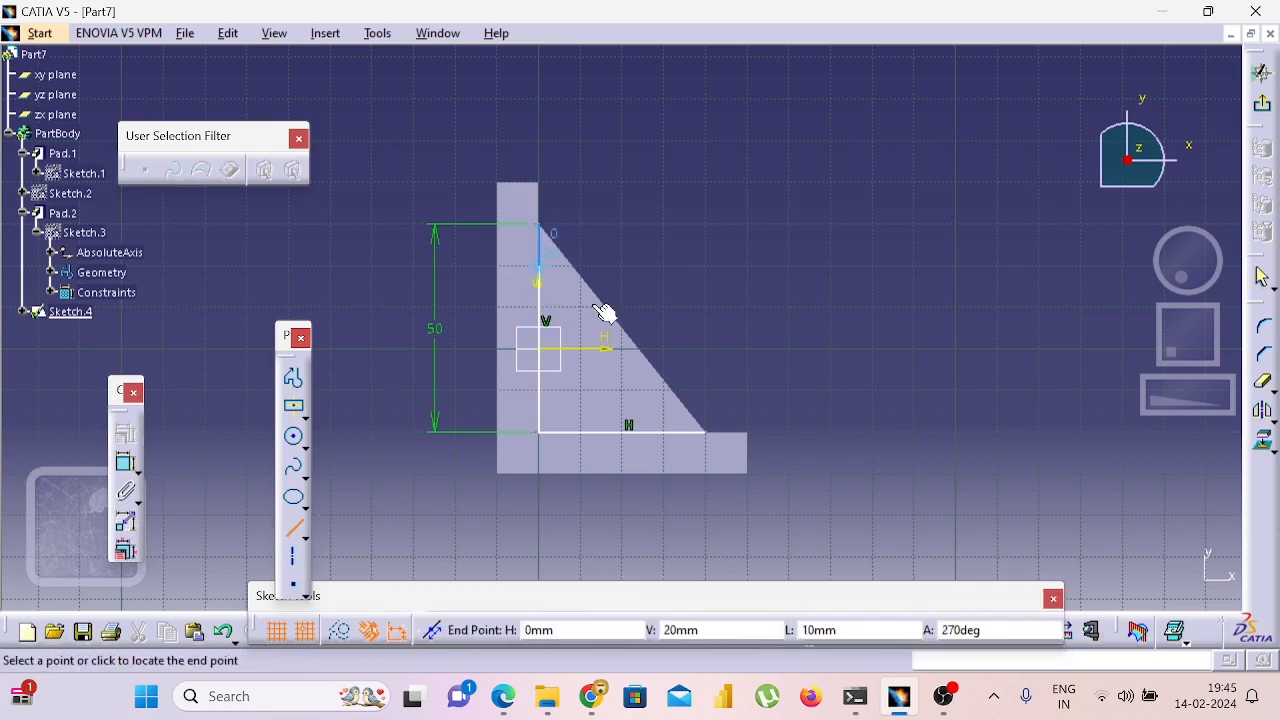
pyautogui.click(712, 438)
pyautogui.click(822, 416)
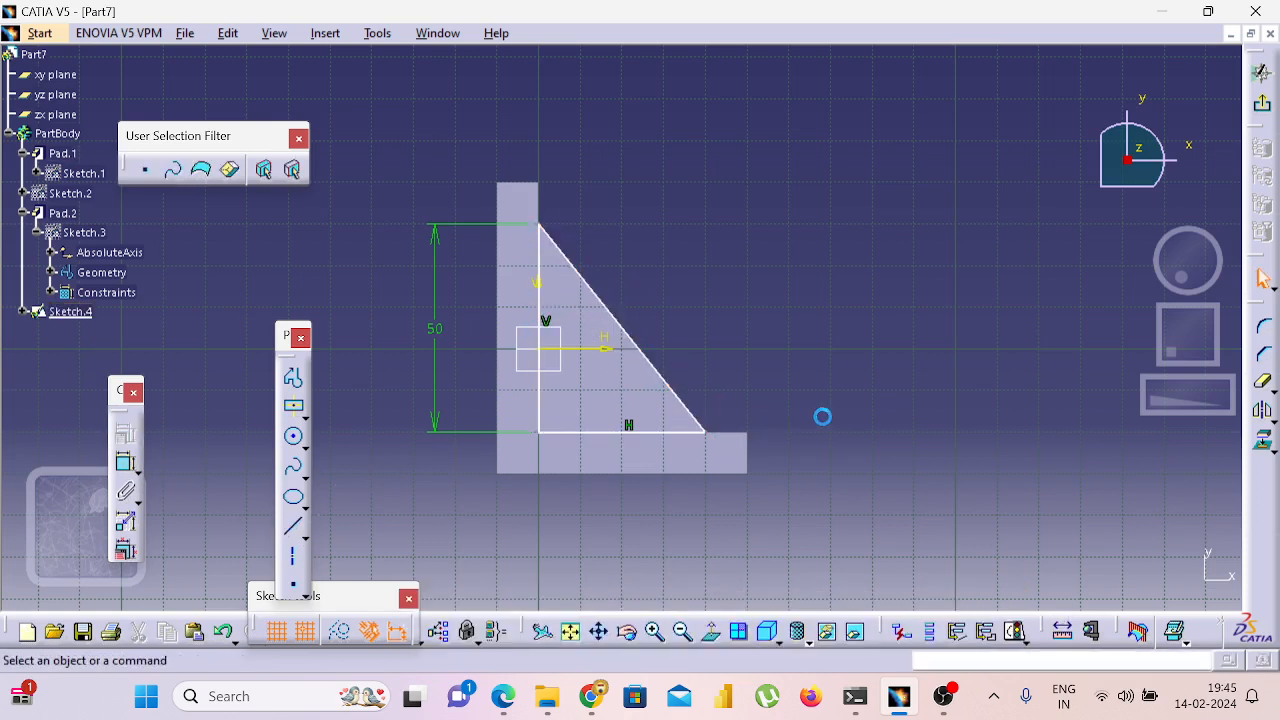
pyautogui.click(1263, 106)
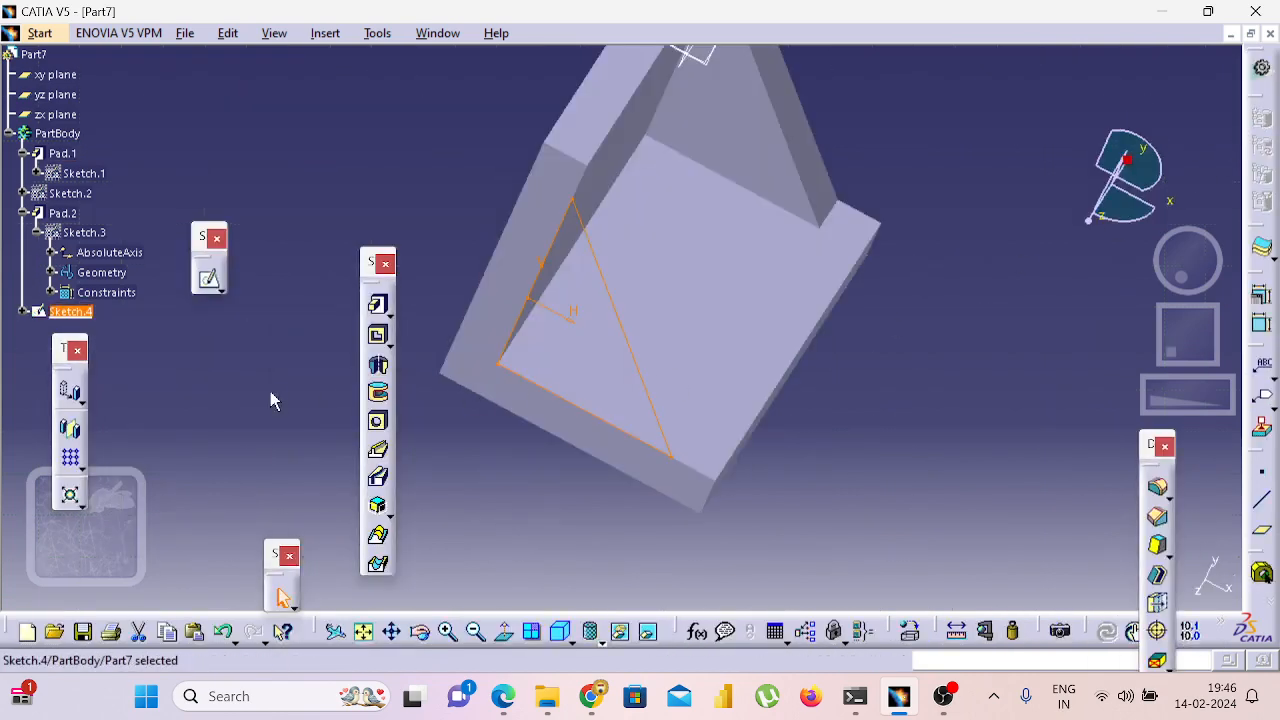
# Pad the second triangular rib profile 10 mm inward with the direction reversed.
pyautogui.click(377, 305)
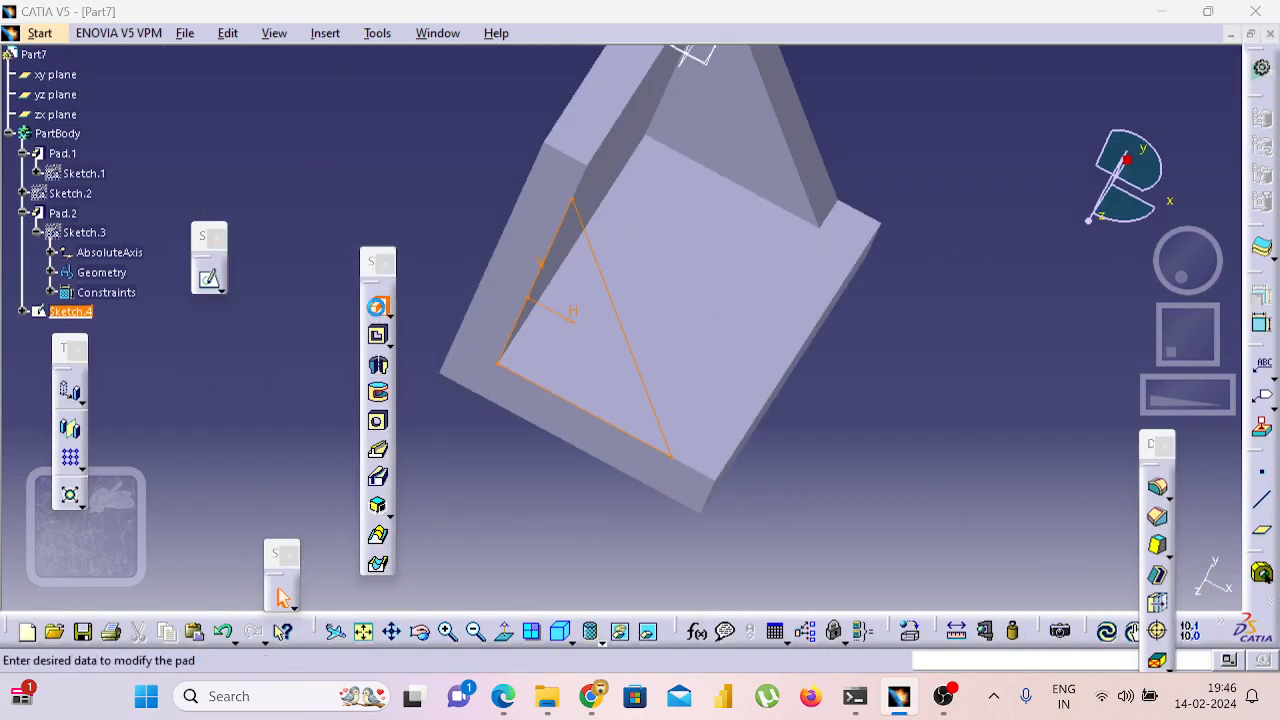
pyautogui.click(766, 582)
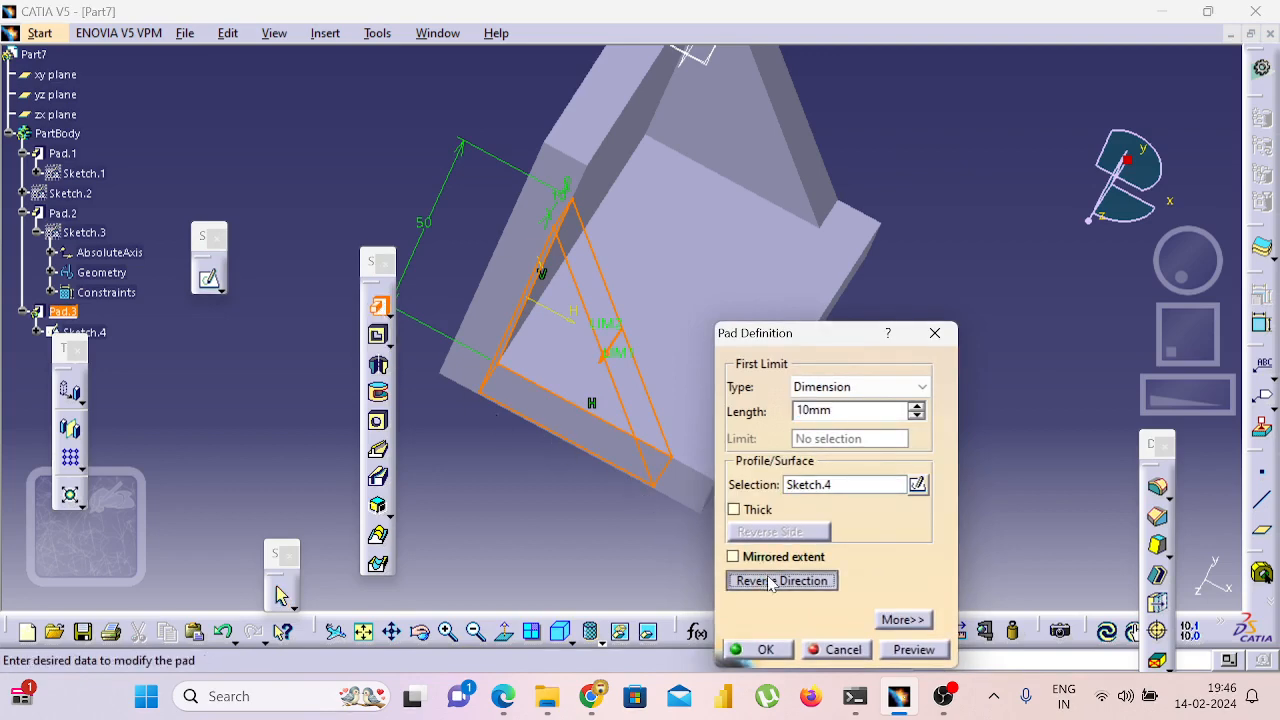
pyautogui.click(787, 651)
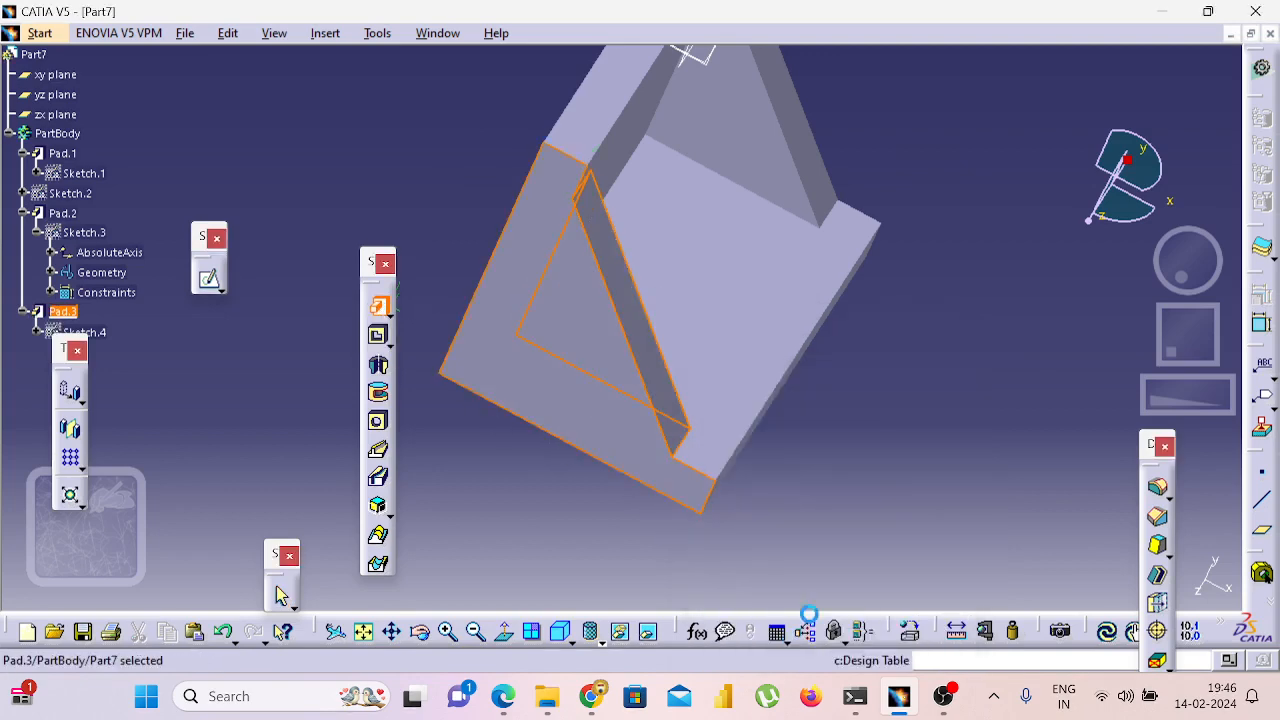
pyautogui.moveTo(891, 529); pyautogui.dragTo(666, 306, button='middle')
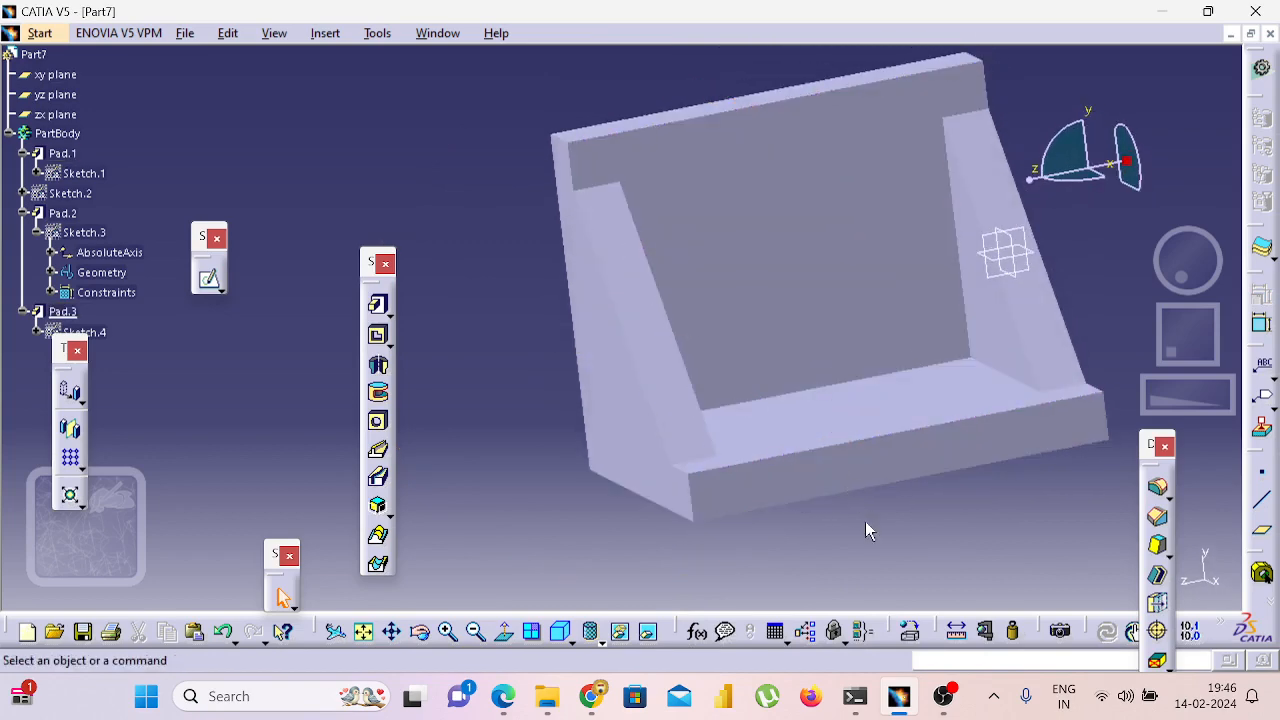
# Start a sketch on the inner face of the bracket's upright wall and project the face's outline into it.
pyautogui.hotkey('alt', 'Tab')
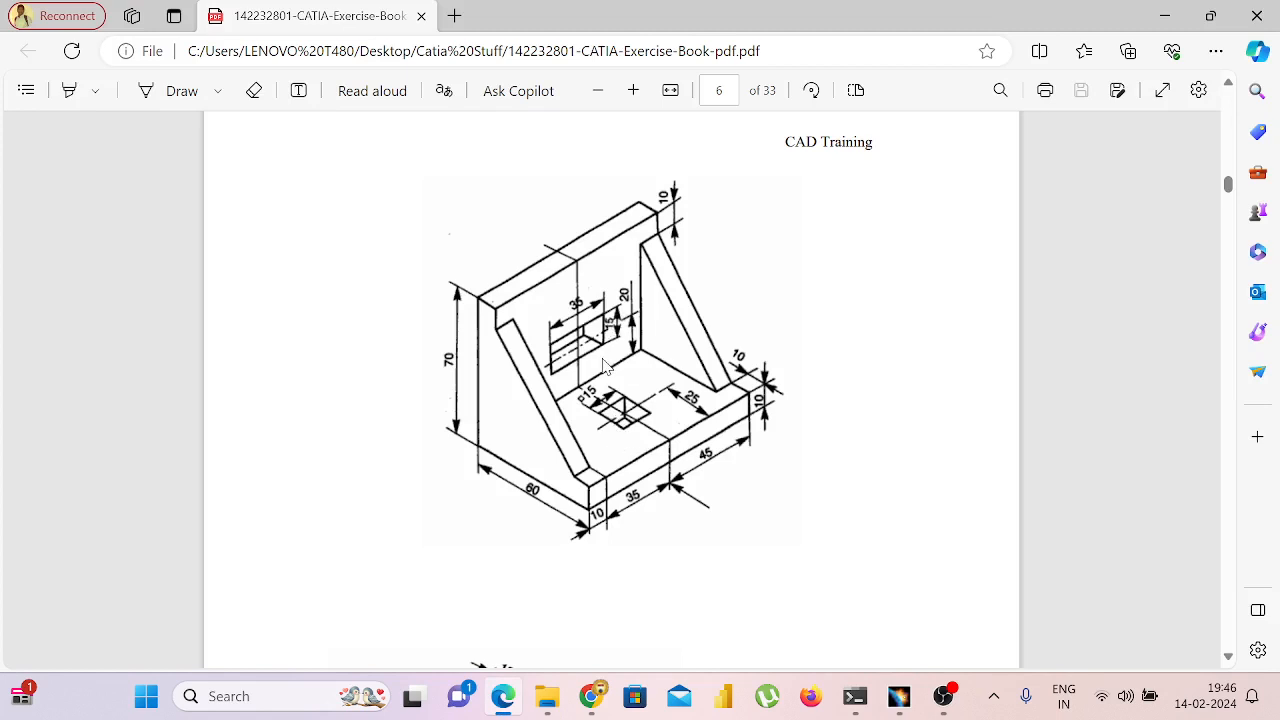
pyautogui.hotkey('alt', 'Tab')
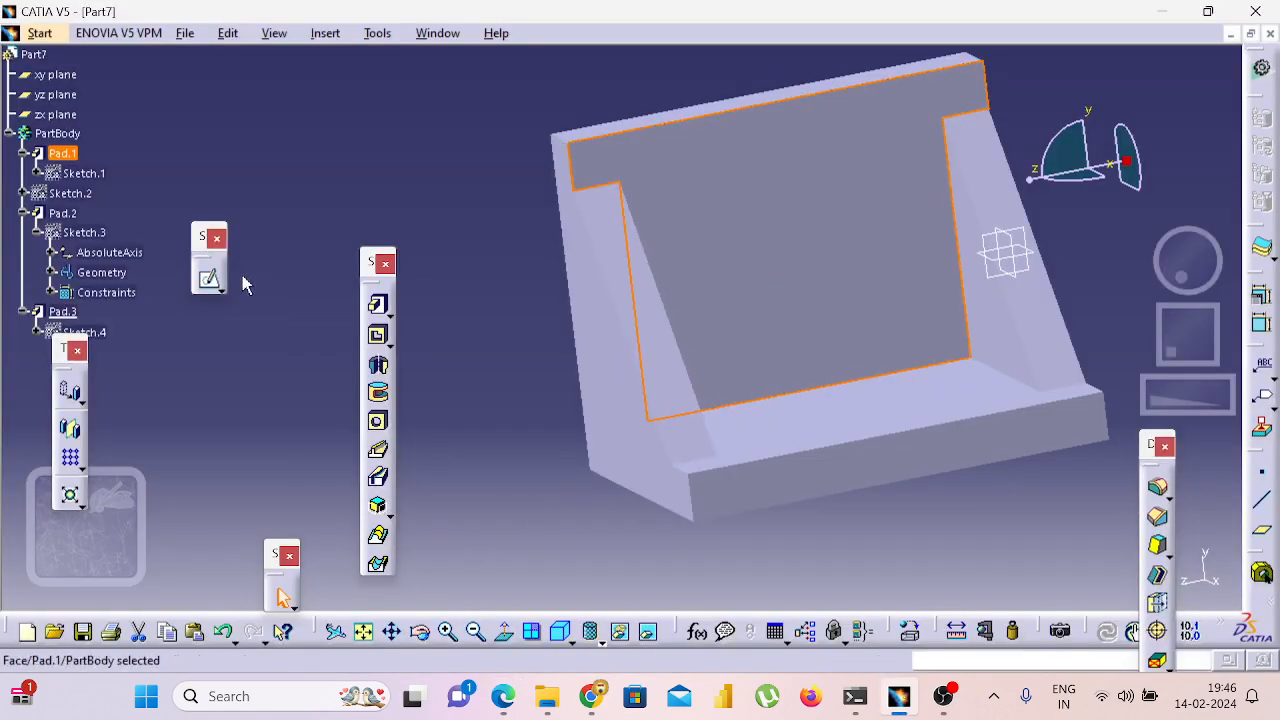
pyautogui.click(210, 280)
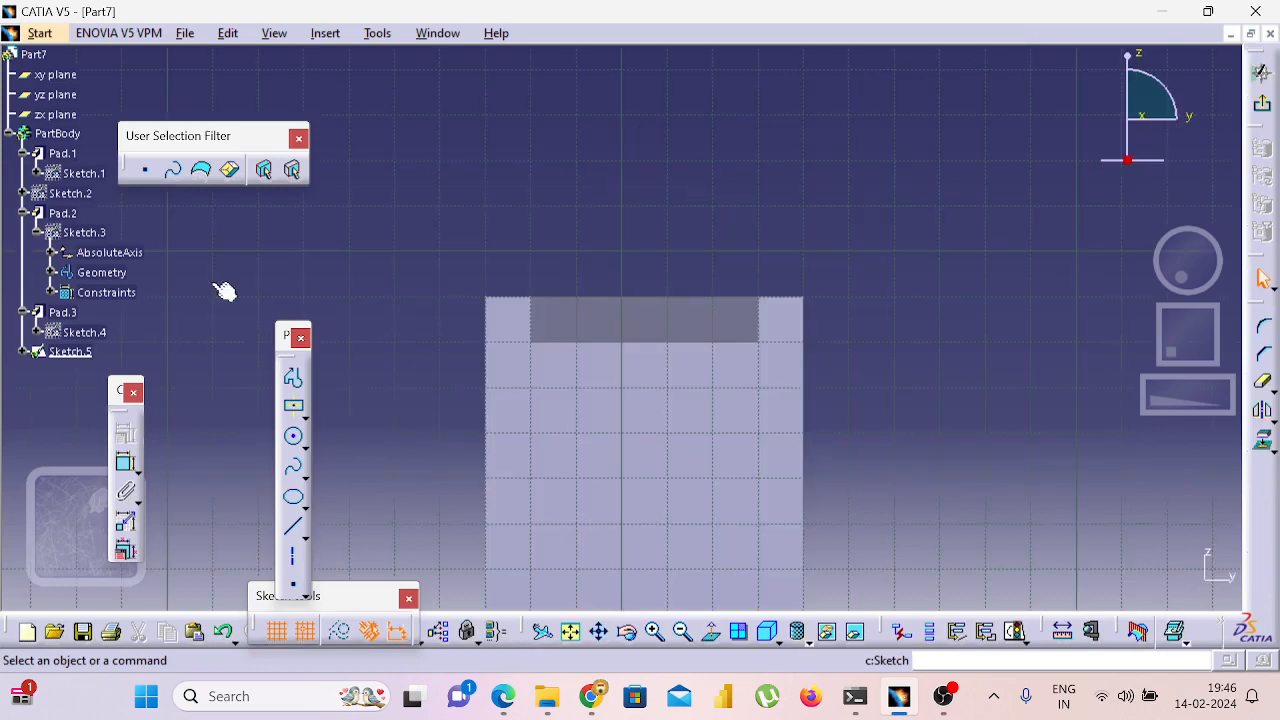
pyautogui.click(570, 631)
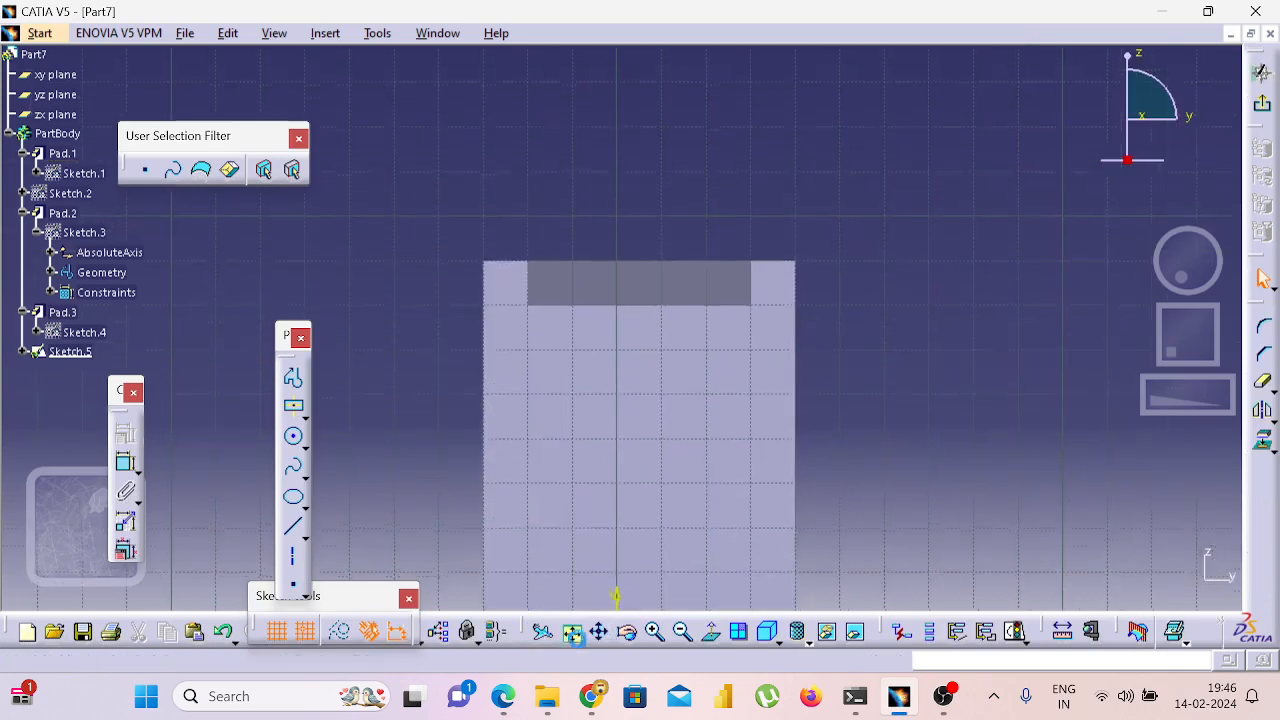
pyautogui.rightClick(614, 385)
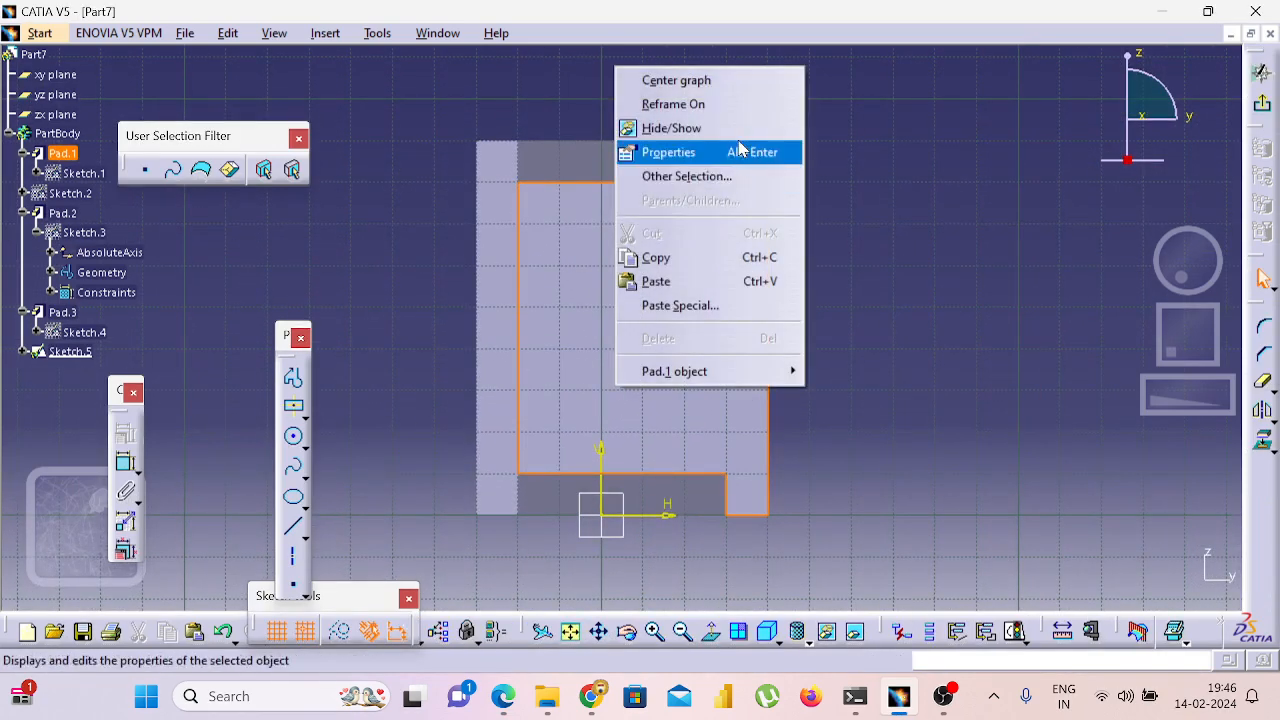
pyautogui.click(737, 106)
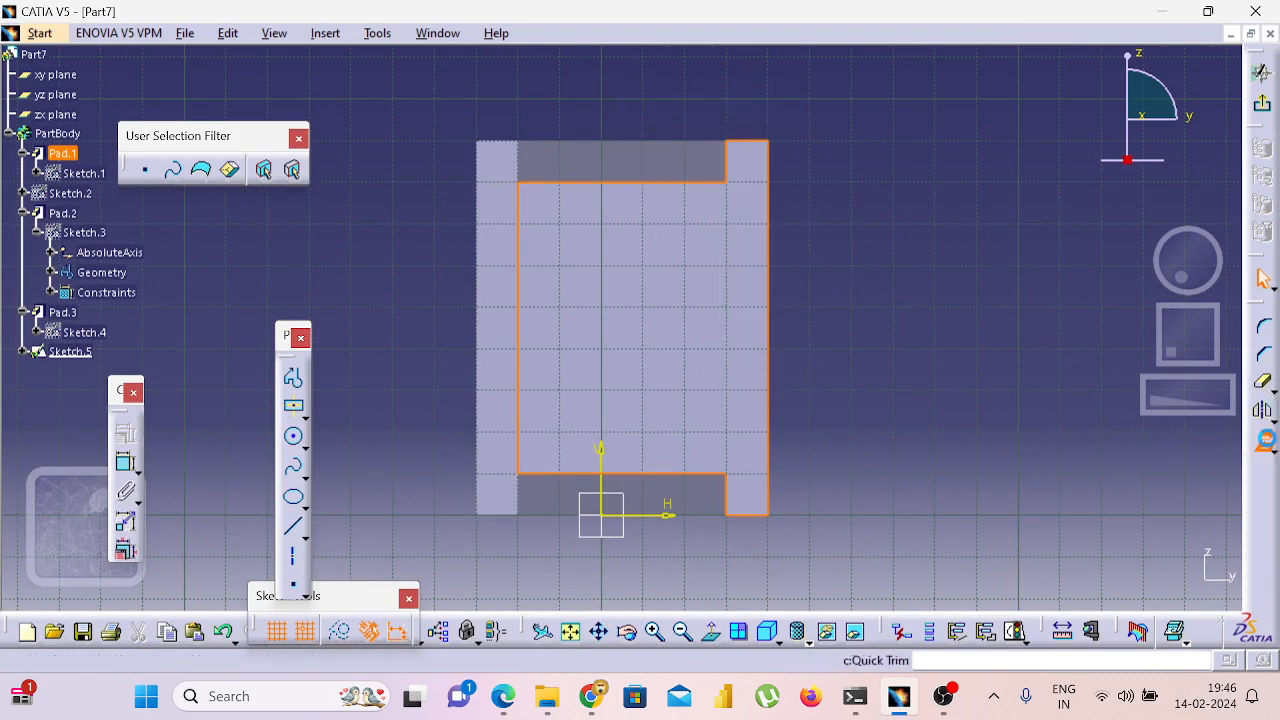
pyautogui.click(1262, 440)
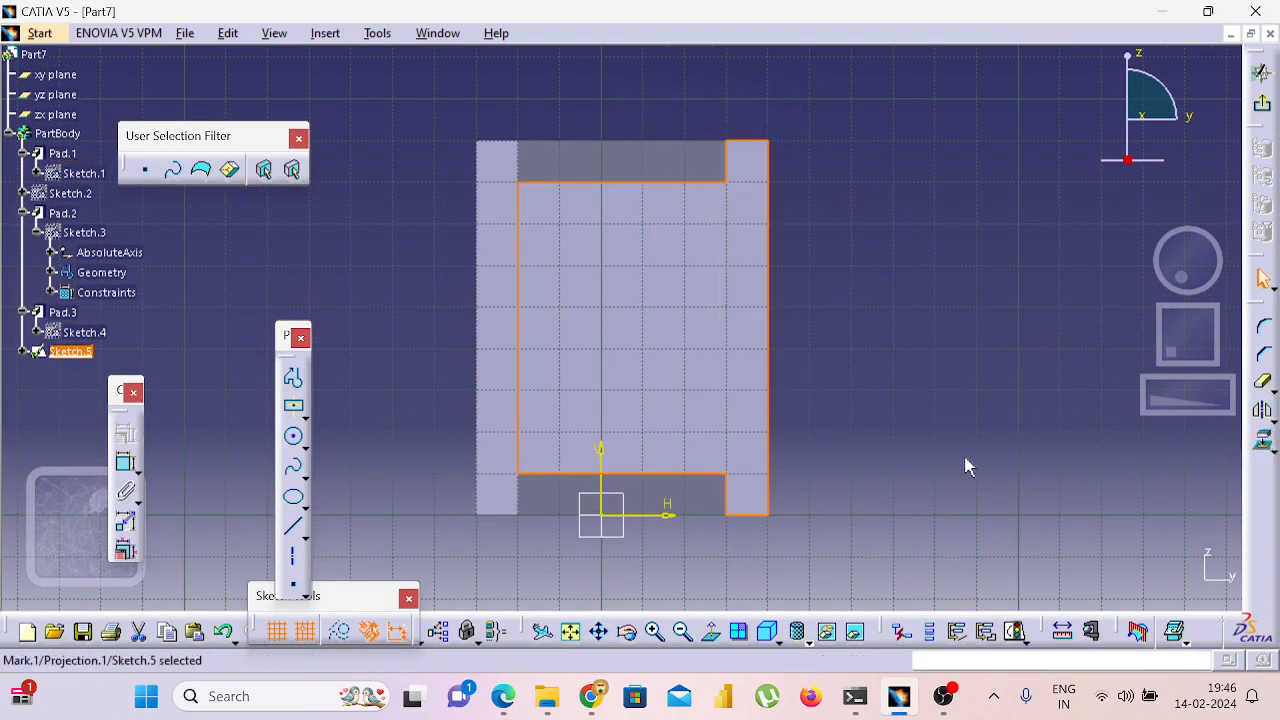
pyautogui.moveTo(965, 467); pyautogui.dragTo(780, 440, button='middle')
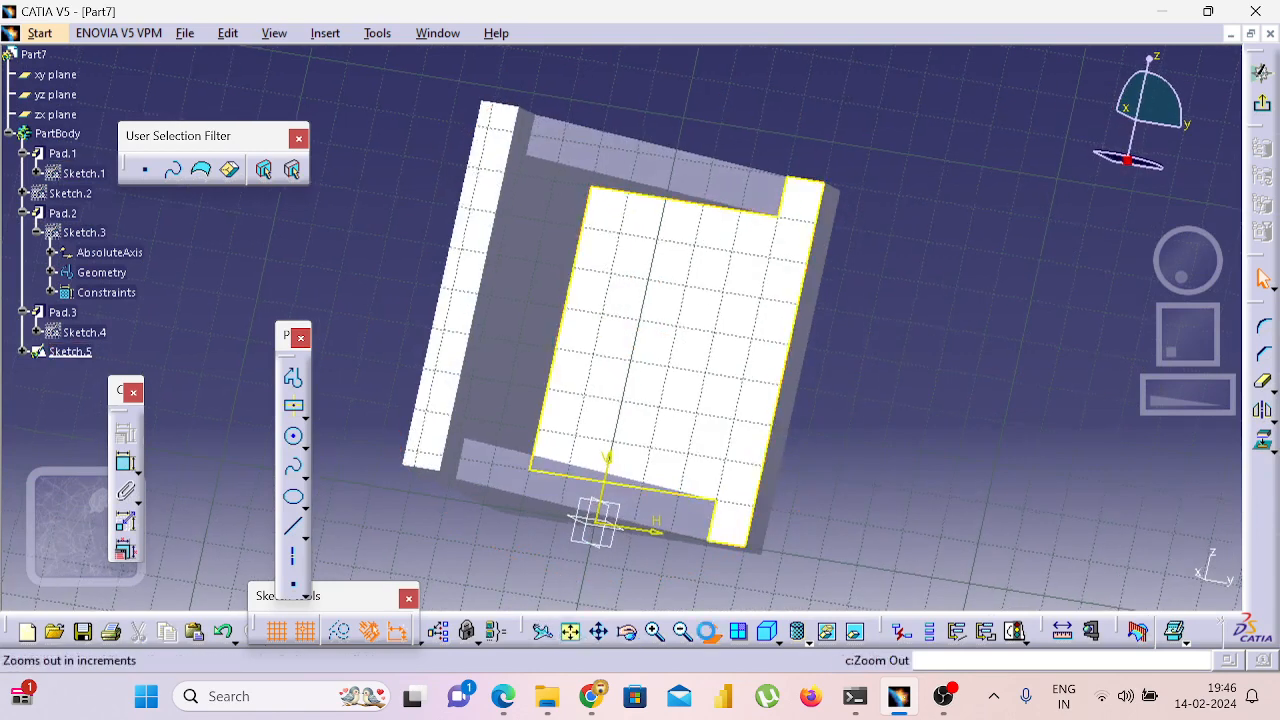
pyautogui.click(711, 631)
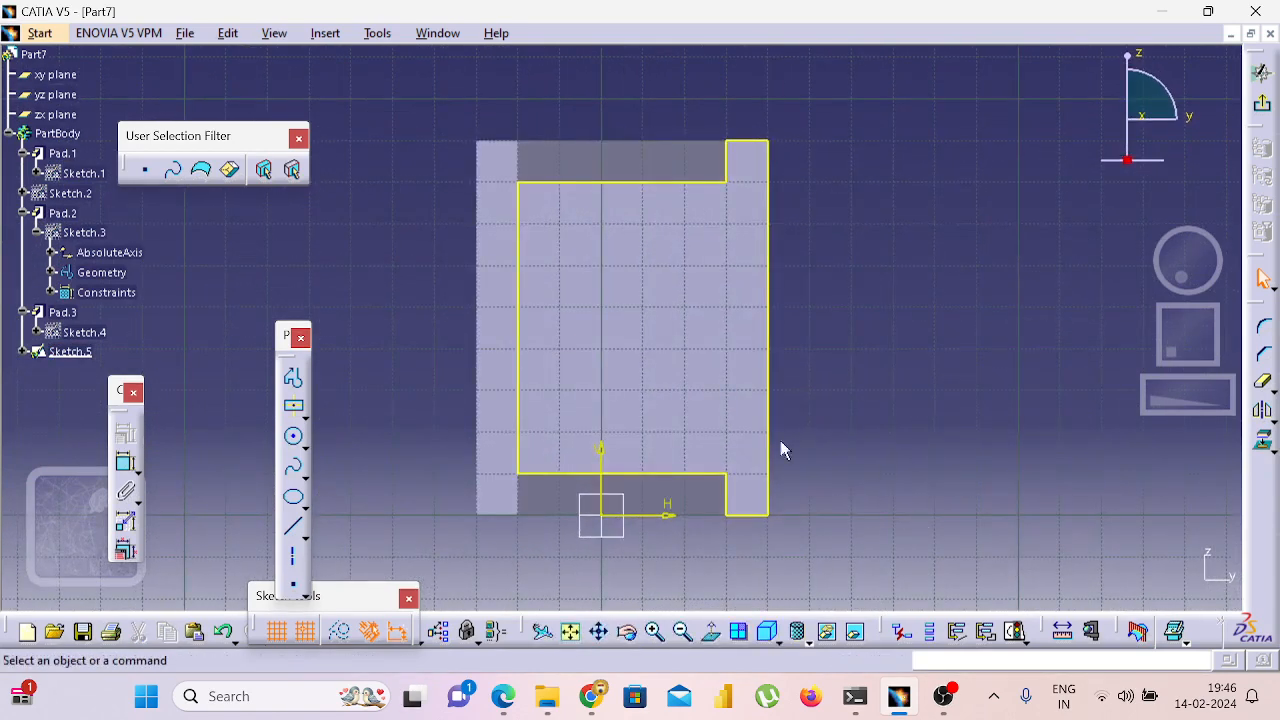
# Draw a rectangle one grid square wide and three high inside the projected outline, with one long side on the vertical axis.
pyautogui.click(309, 417)
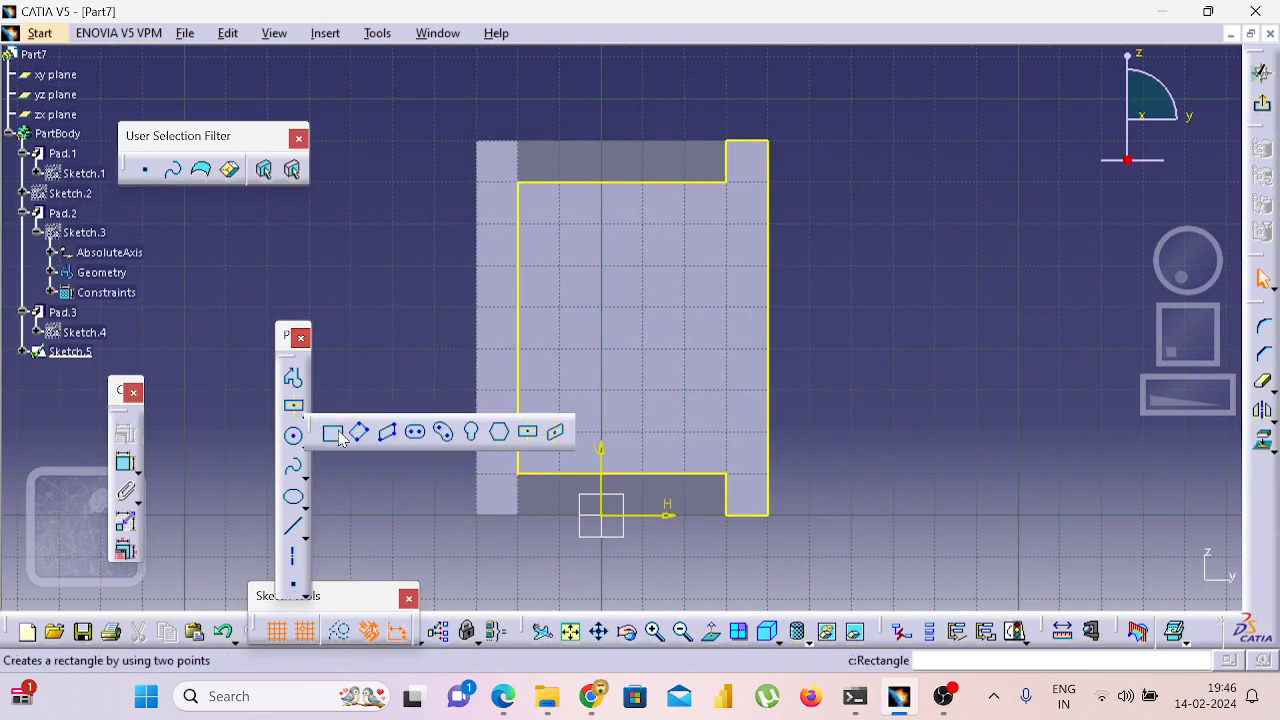
pyautogui.click(333, 432)
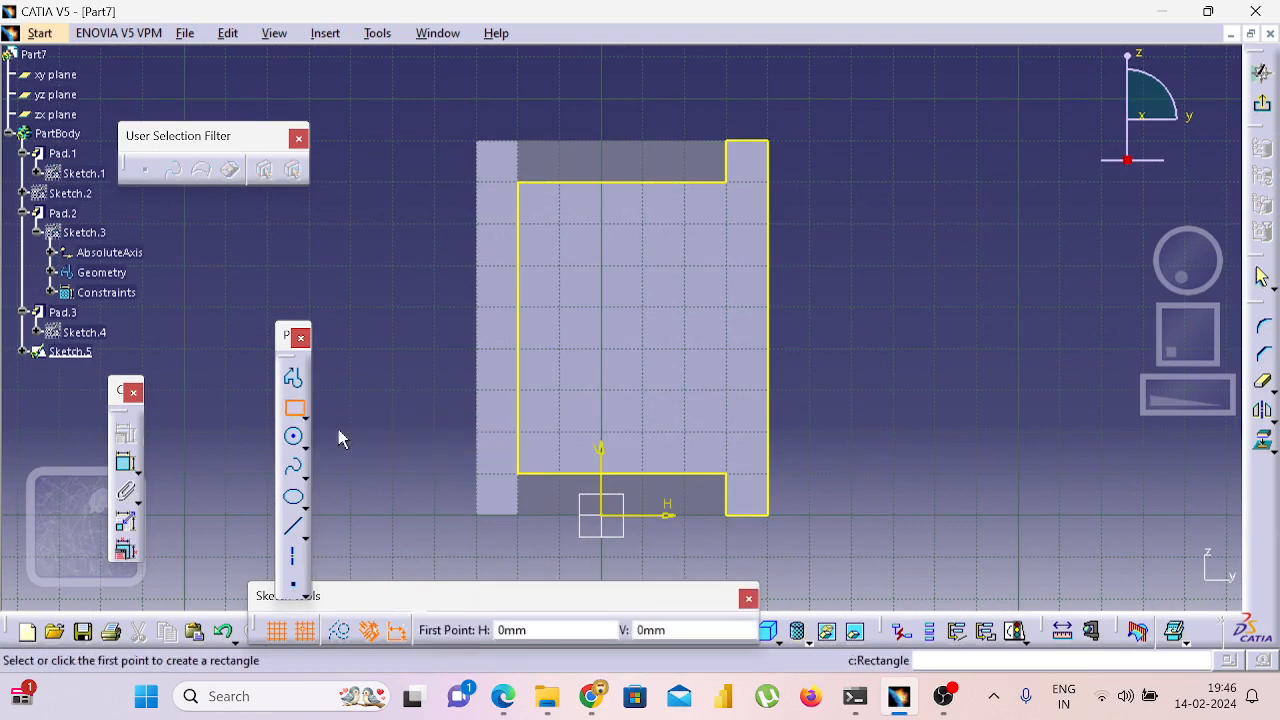
pyautogui.click(601, 266)
pyautogui.click(664, 380)
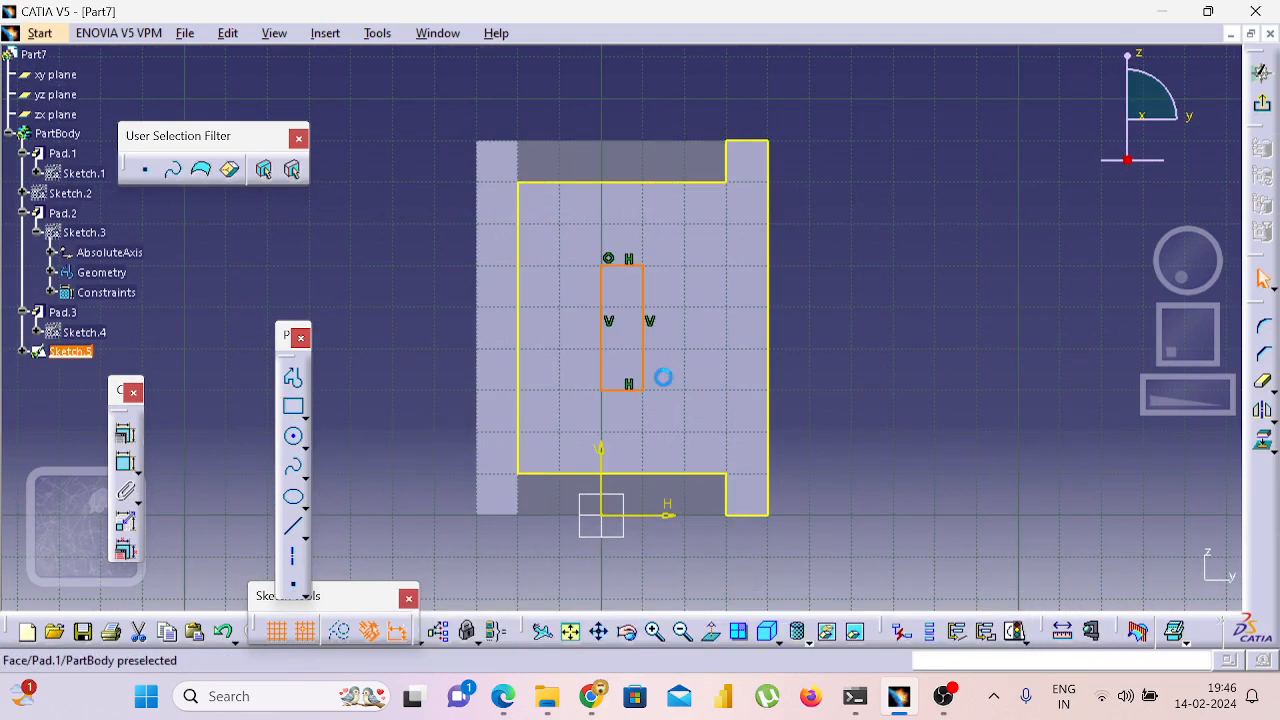
# Check the cut-out's size in the exercise drawing, then dimension the rectangle's long side and set it to 35 mm.
pyautogui.hotkey('alt', 'Tab')
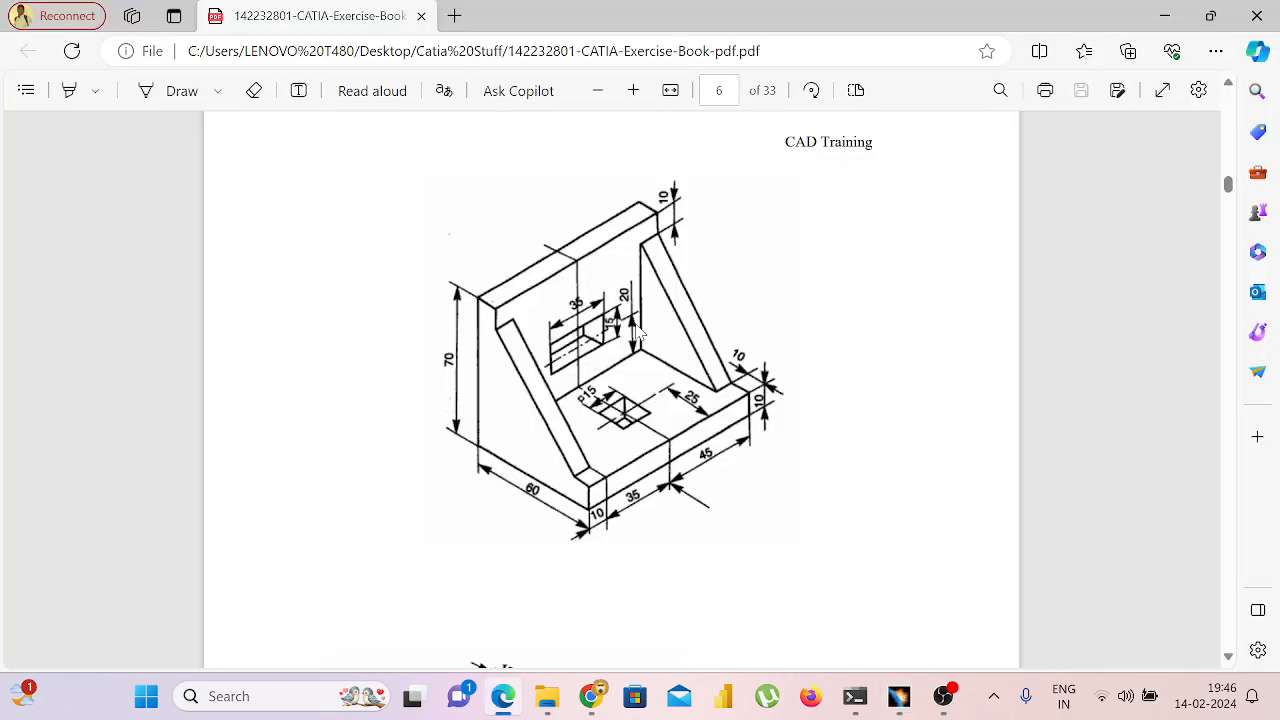
pyautogui.hotkey('alt', 'Tab')
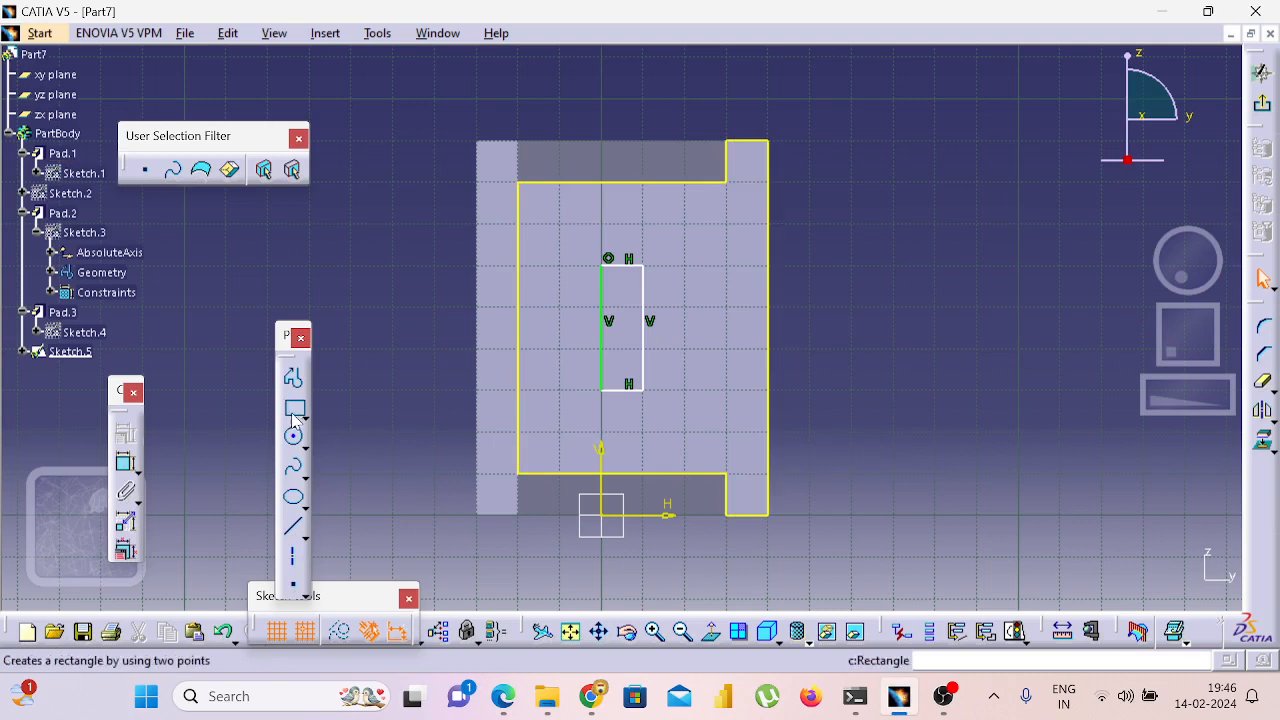
pyautogui.click(125, 462)
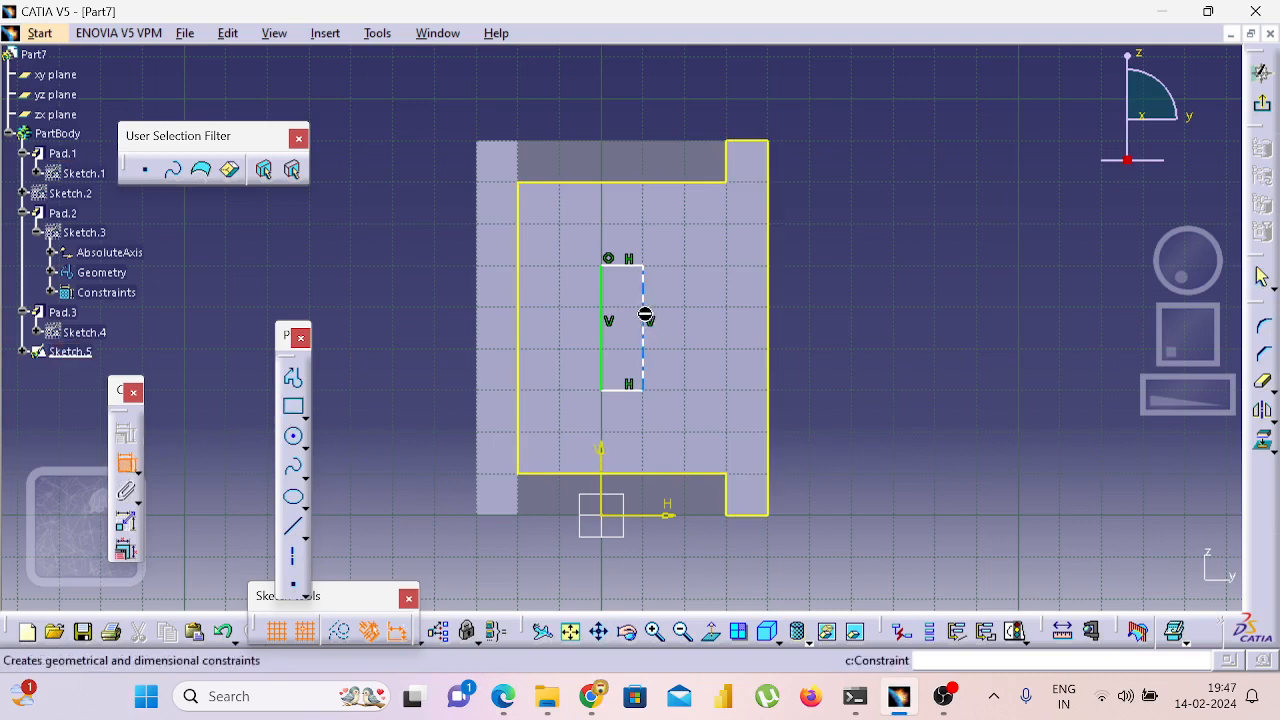
pyautogui.click(646, 318)
pyautogui.click(692, 320)
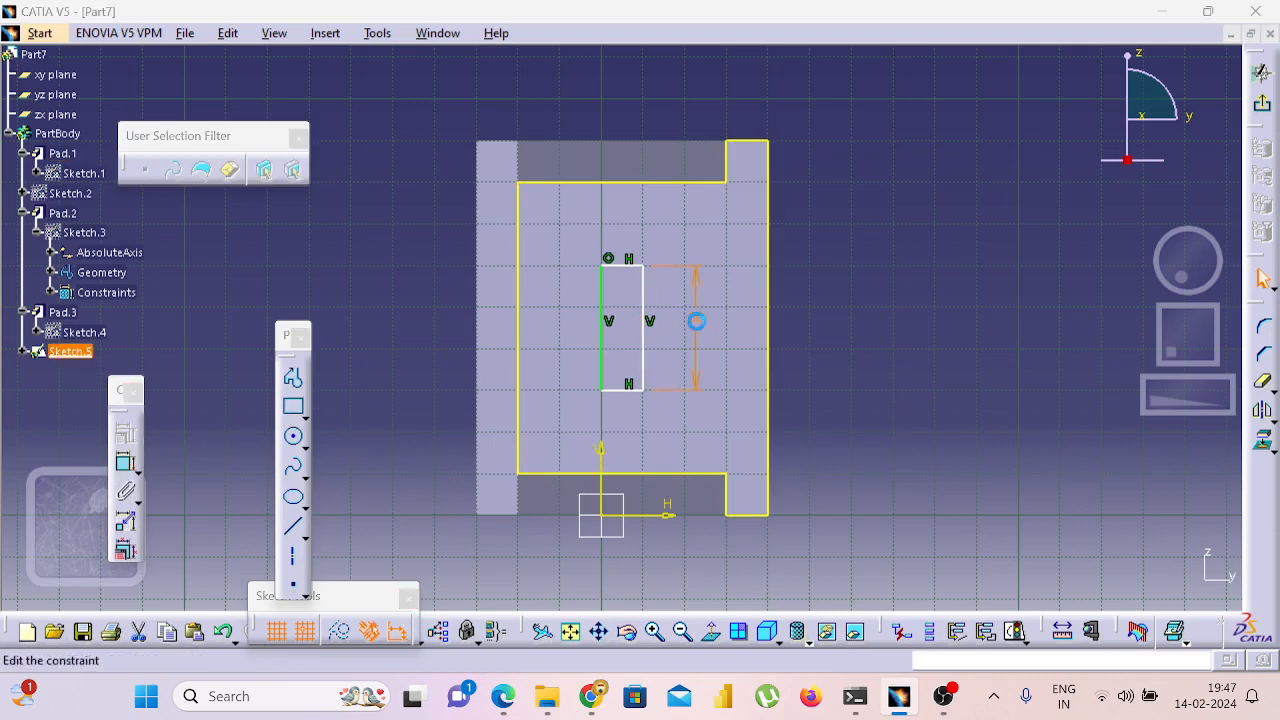
pyautogui.doubleClick(696, 320)
pyautogui.write('35')
pyautogui.press('Return')
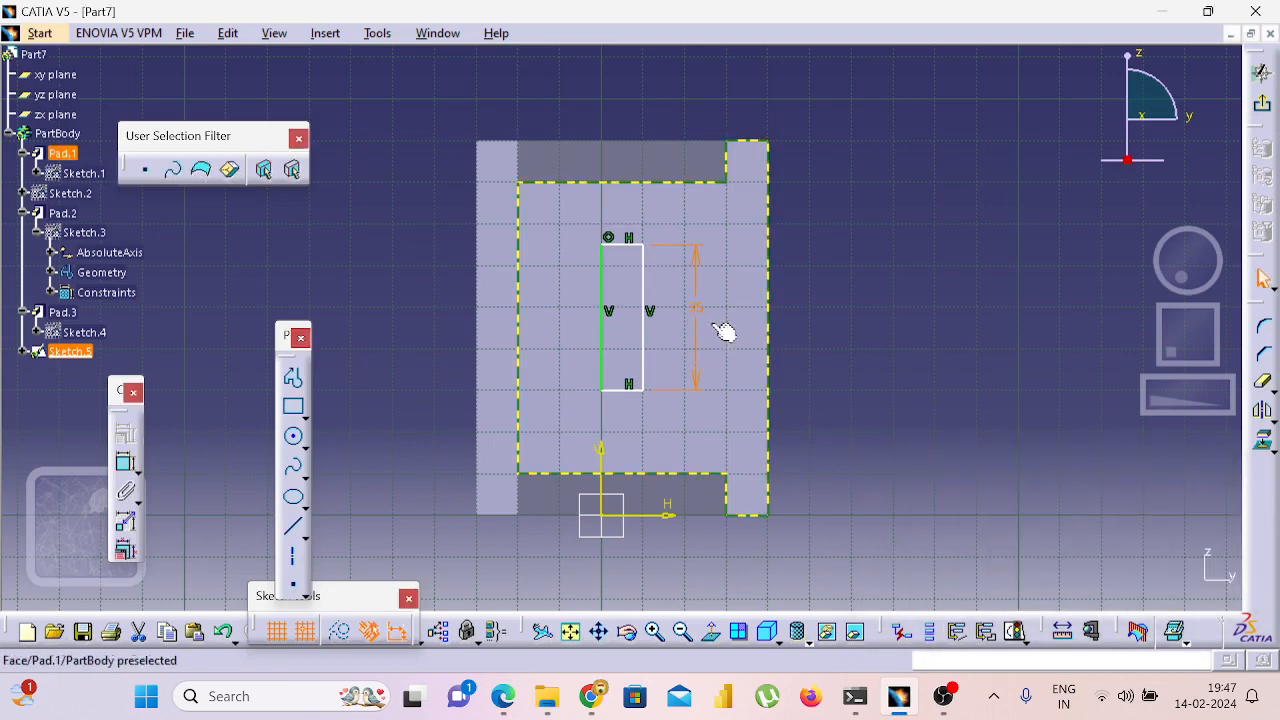
# Switch to the exercise book's bracket drawing, open Calculator and work out 70 - 15 - 20 for the wall cut-out's position.
pyautogui.hotkey('alt', 'Tab')
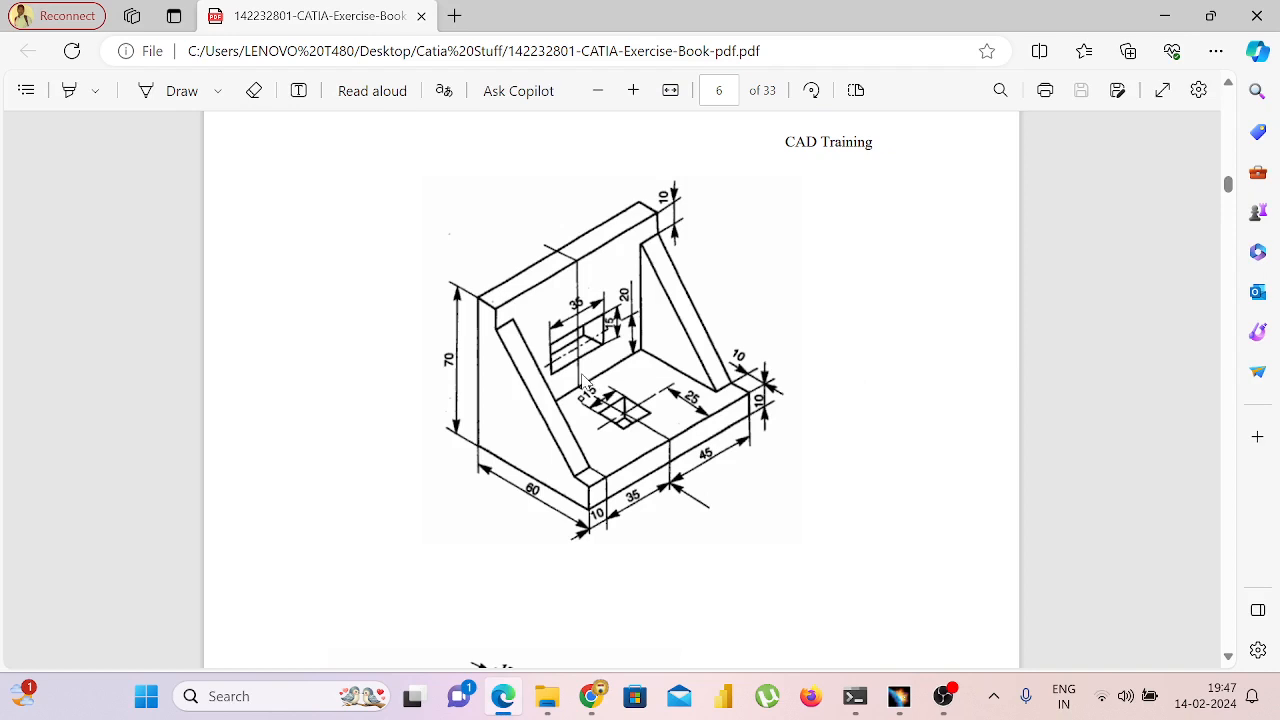
pyautogui.scroll(2, 622, 355)
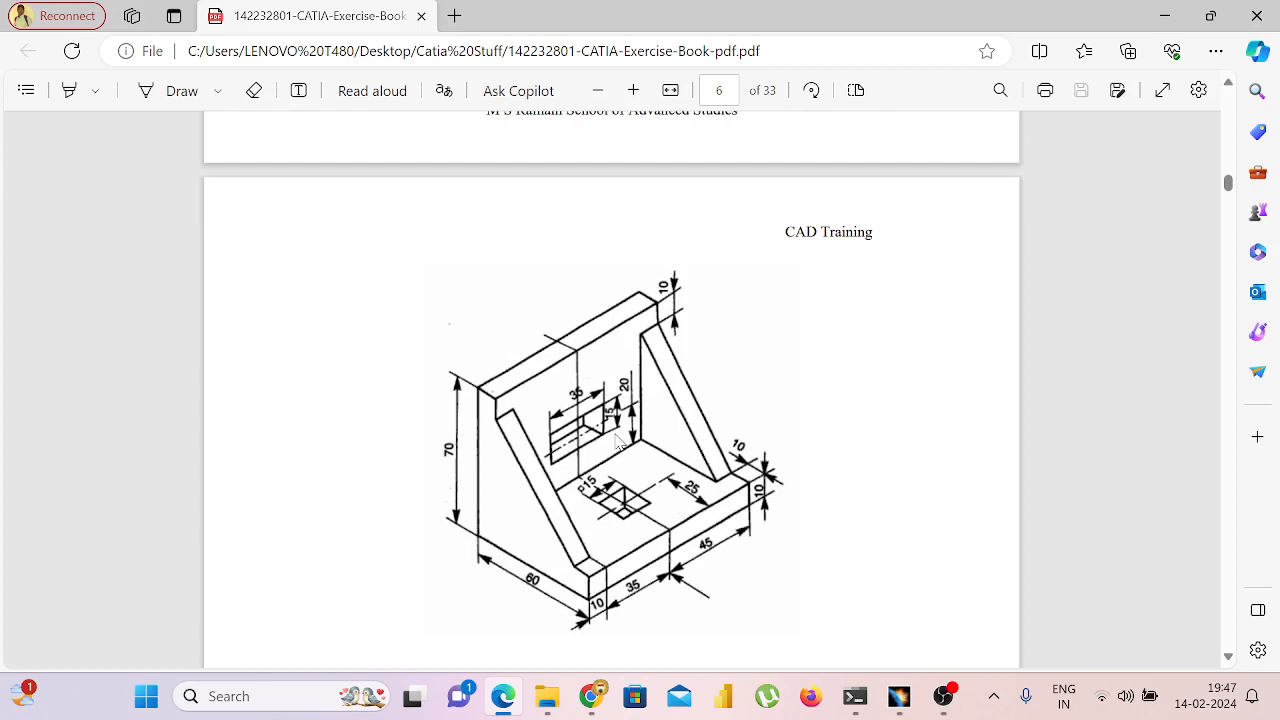
pyautogui.press('super+r')
pyautogui.press('Return')
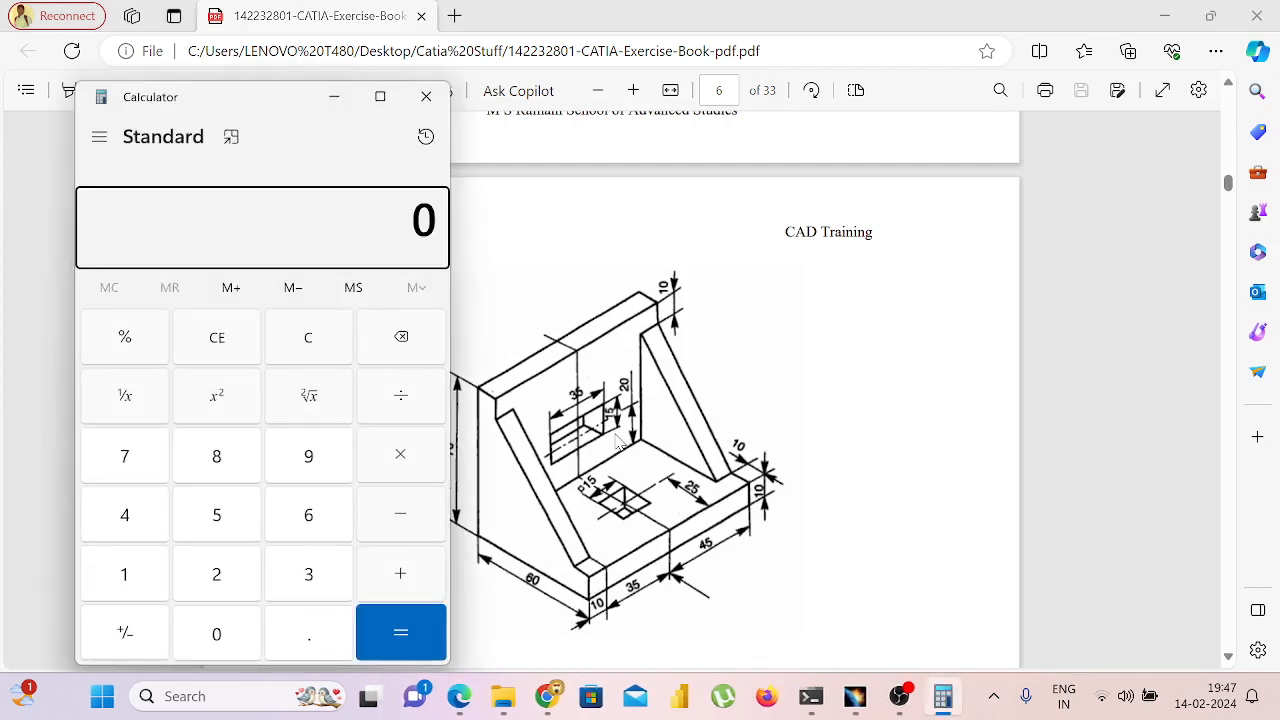
pyautogui.write('70 - 15')
pyautogui.press('Return')
pyautogui.write('20')
pyautogui.press('Return')
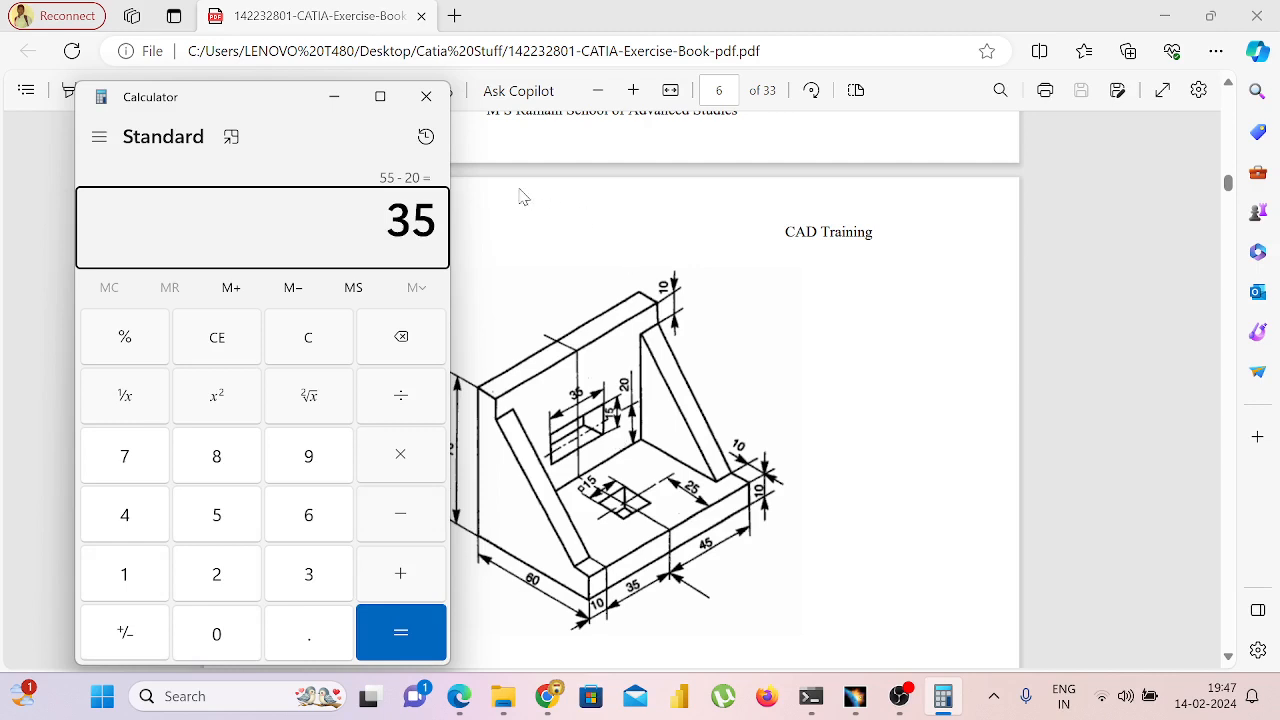
# Close the calculator, switch to CATIA V5, and set the length of the sketched rectangle's lower edge to 15 mm.
pyautogui.click(426, 97)
pyautogui.hotkey('alt', 'Tab')
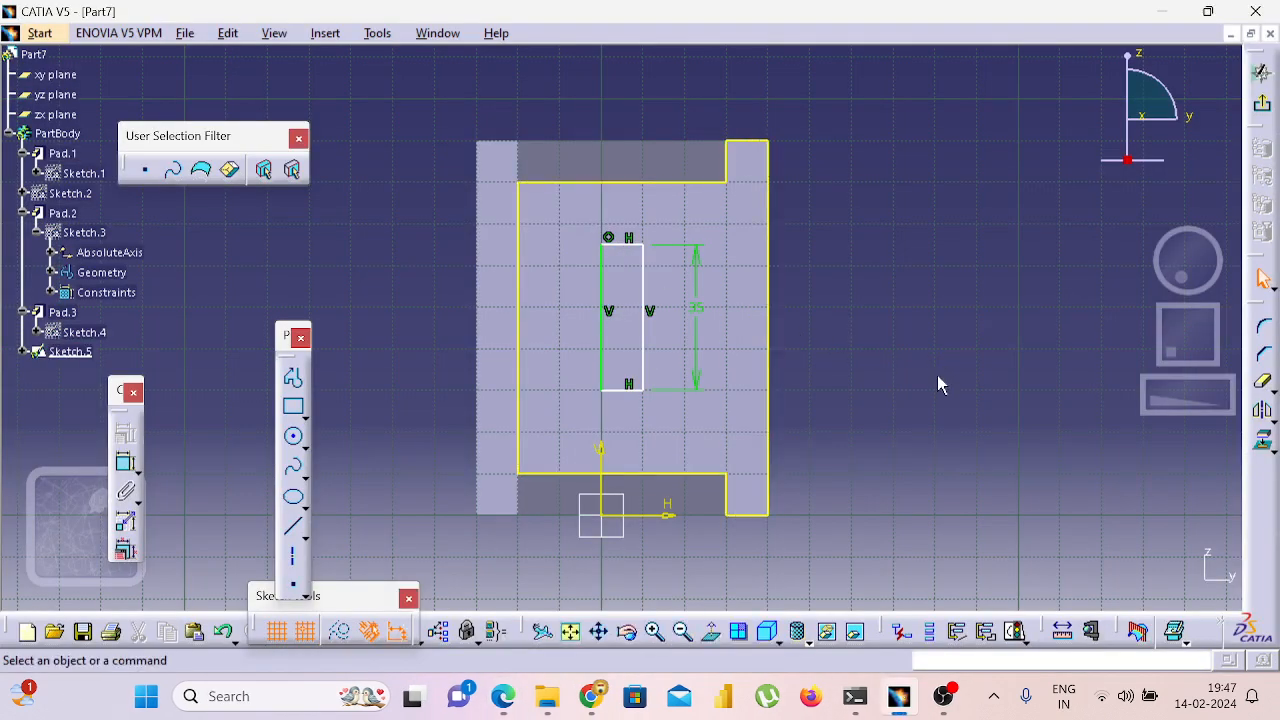
pyautogui.click(126, 463)
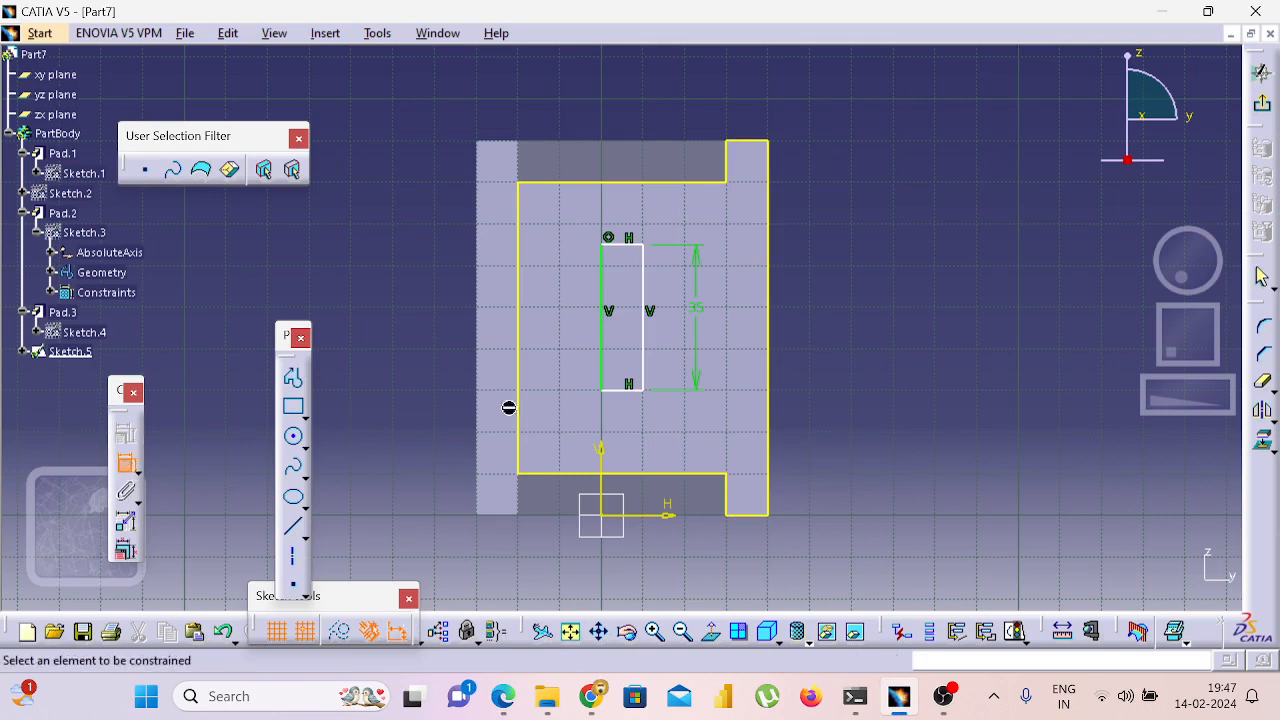
pyautogui.click(622, 388)
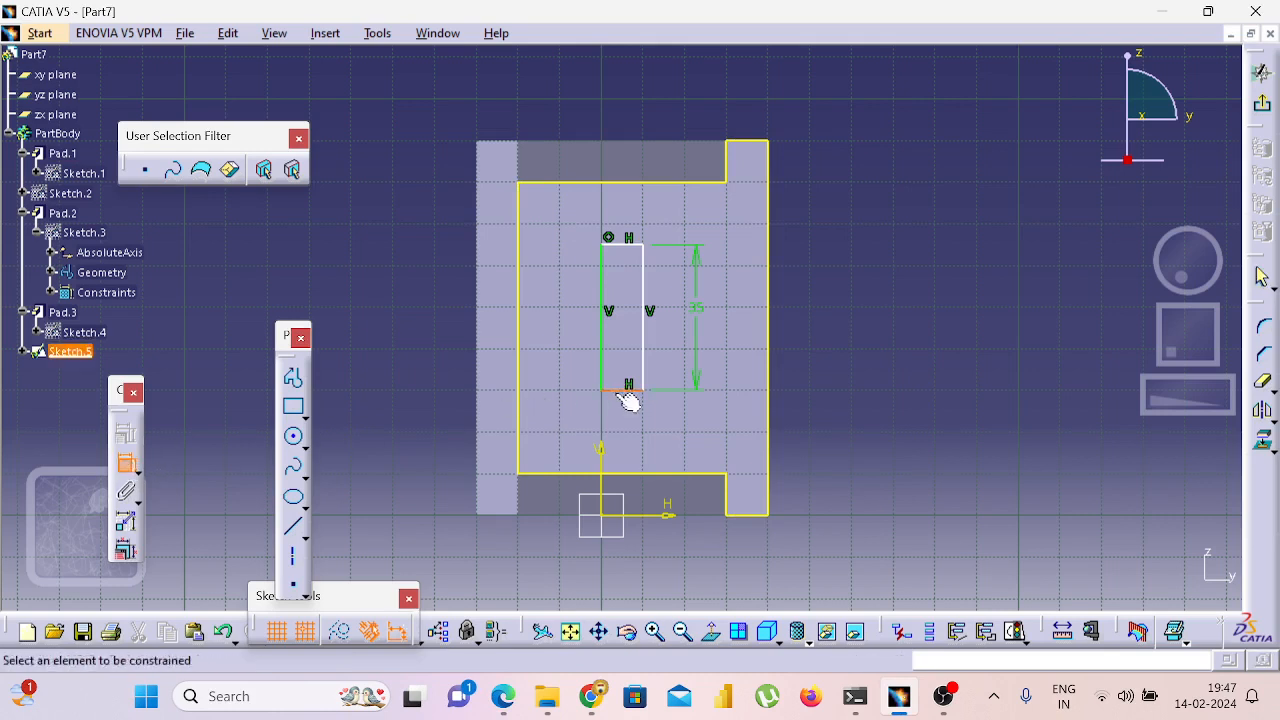
pyautogui.click(615, 410)
pyautogui.doubleClick(615, 407)
pyautogui.write('1')
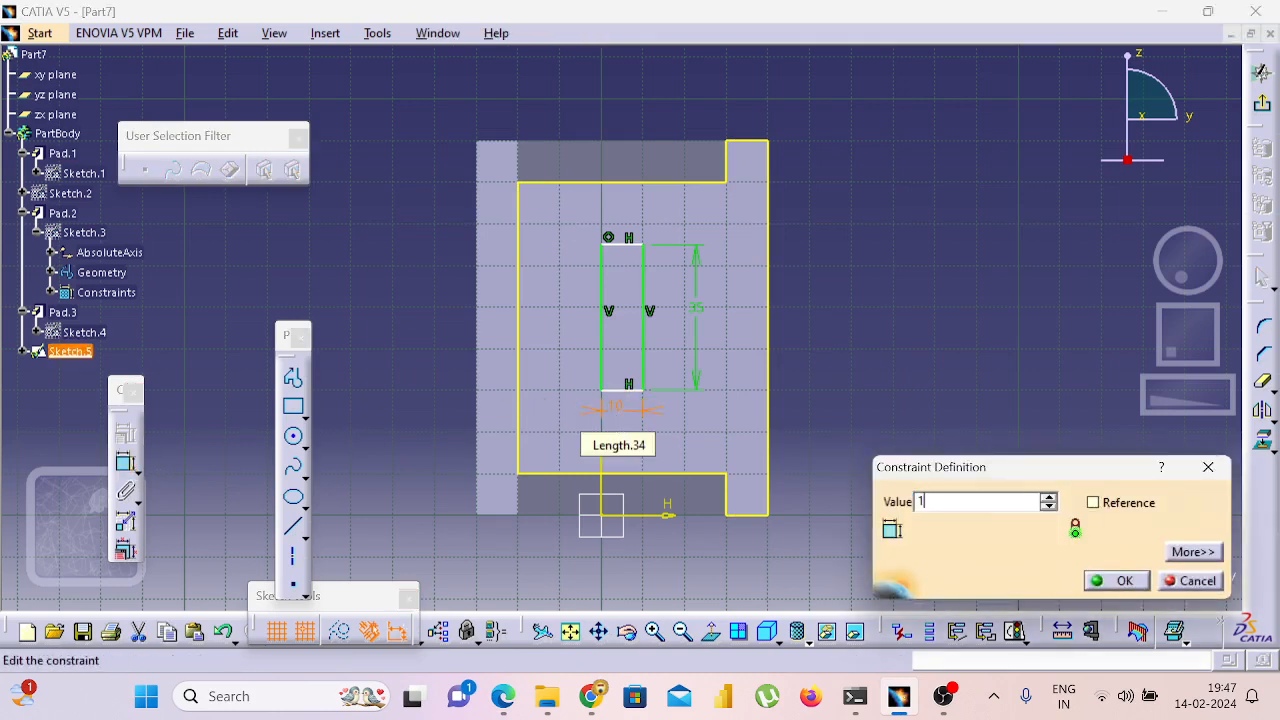
pyautogui.write('5')
pyautogui.press('Return')
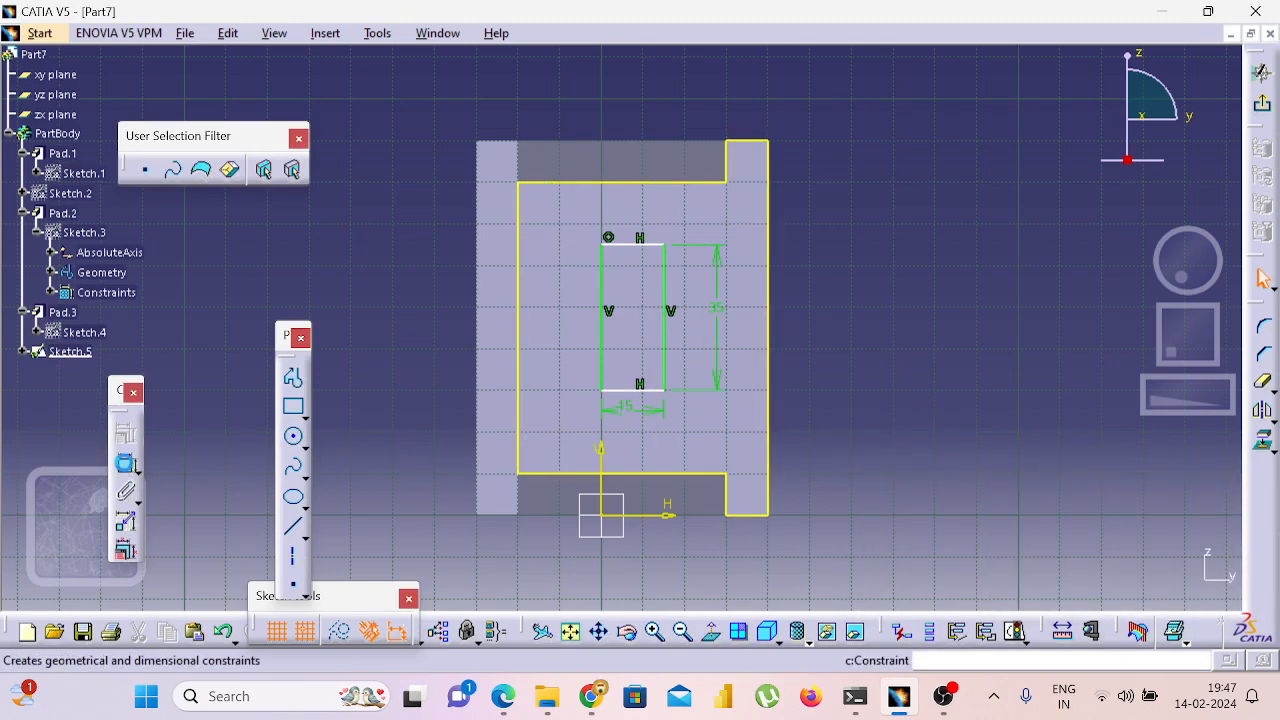
# Try to dimension the distance from the rectangle's right edge to the projected plate outline.
pyautogui.click(125, 463)
pyautogui.click(665, 310)
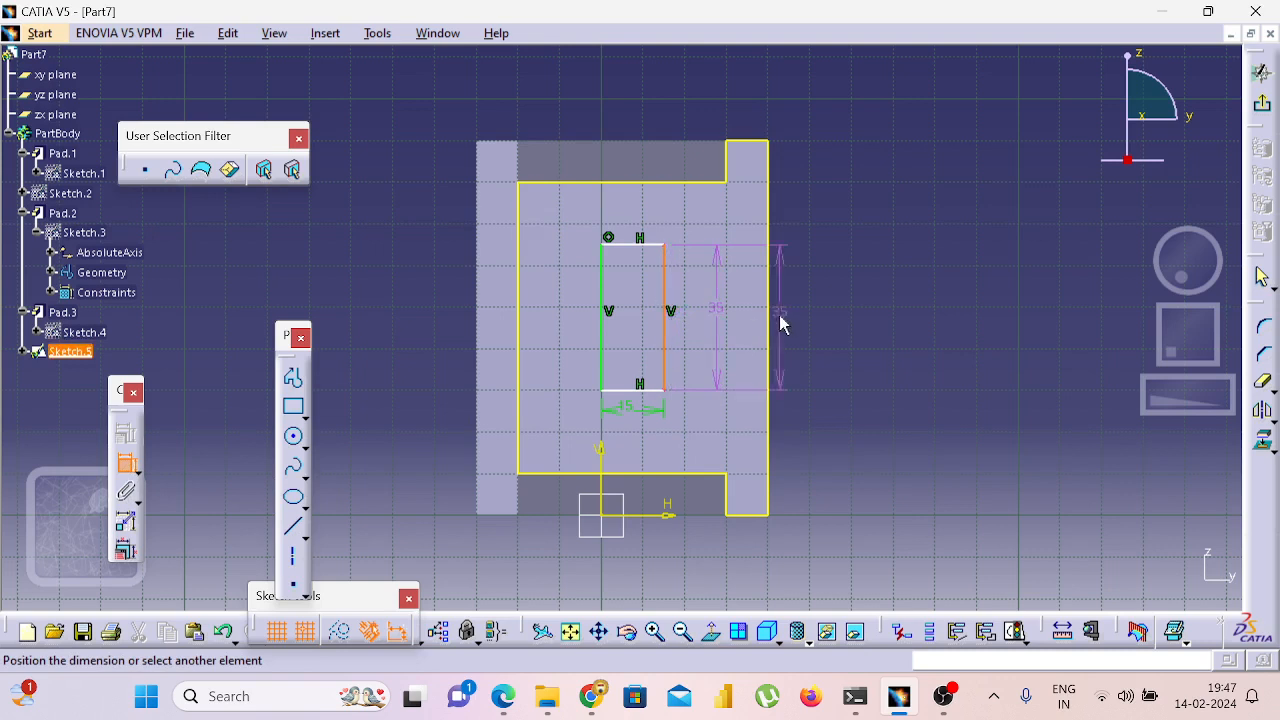
pyautogui.click(776, 320)
pyautogui.click(785, 100)
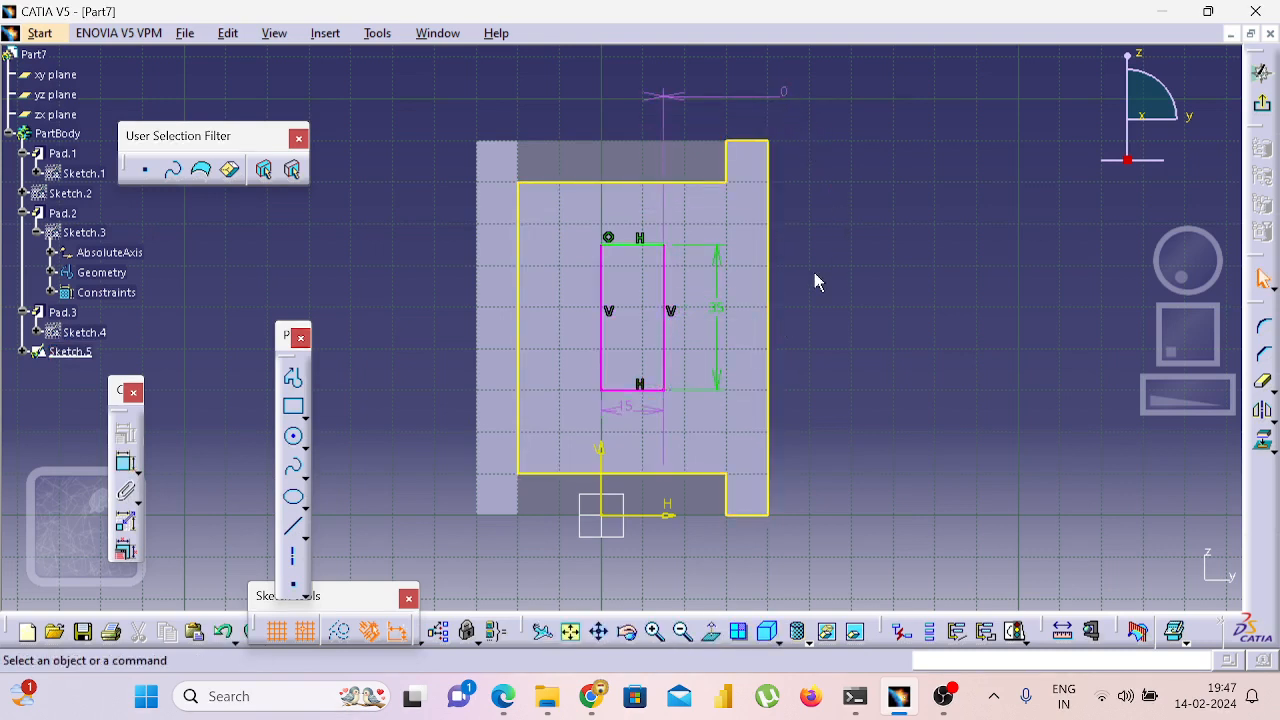
pyautogui.hotkey('ctrl', 'z')
pyautogui.click(125, 463)
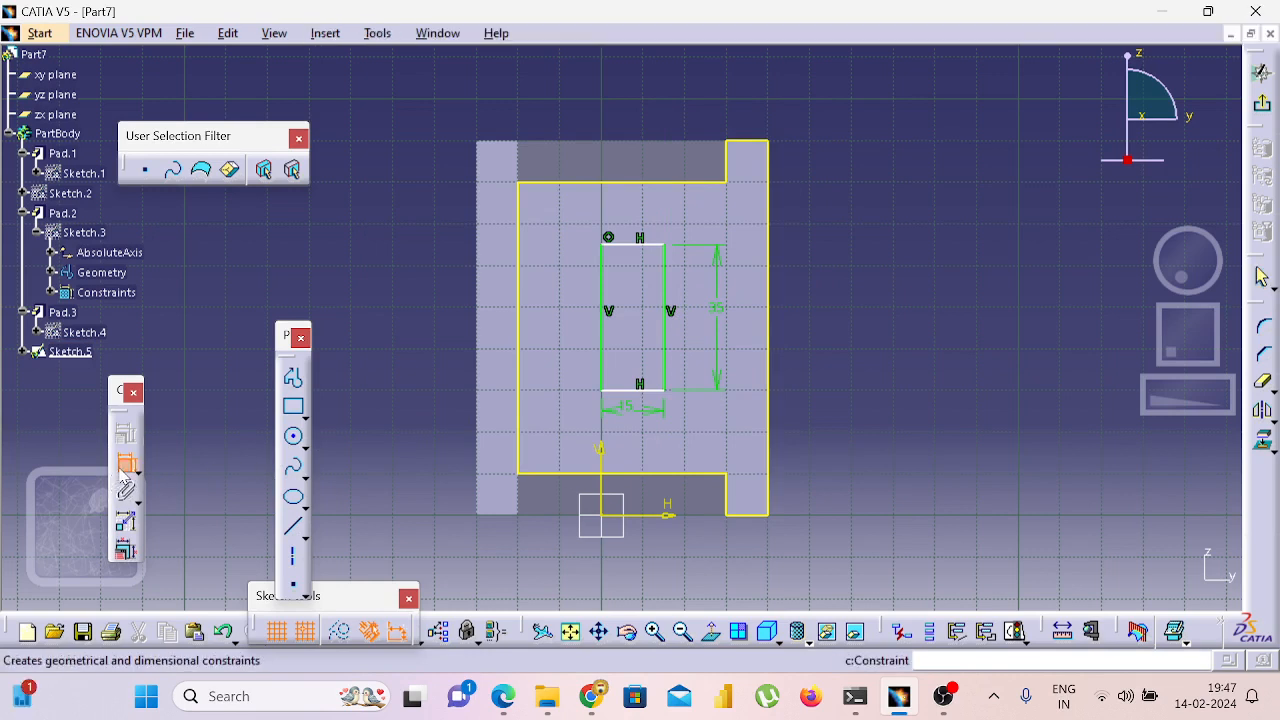
pyautogui.click(666, 342)
pyautogui.click(772, 350)
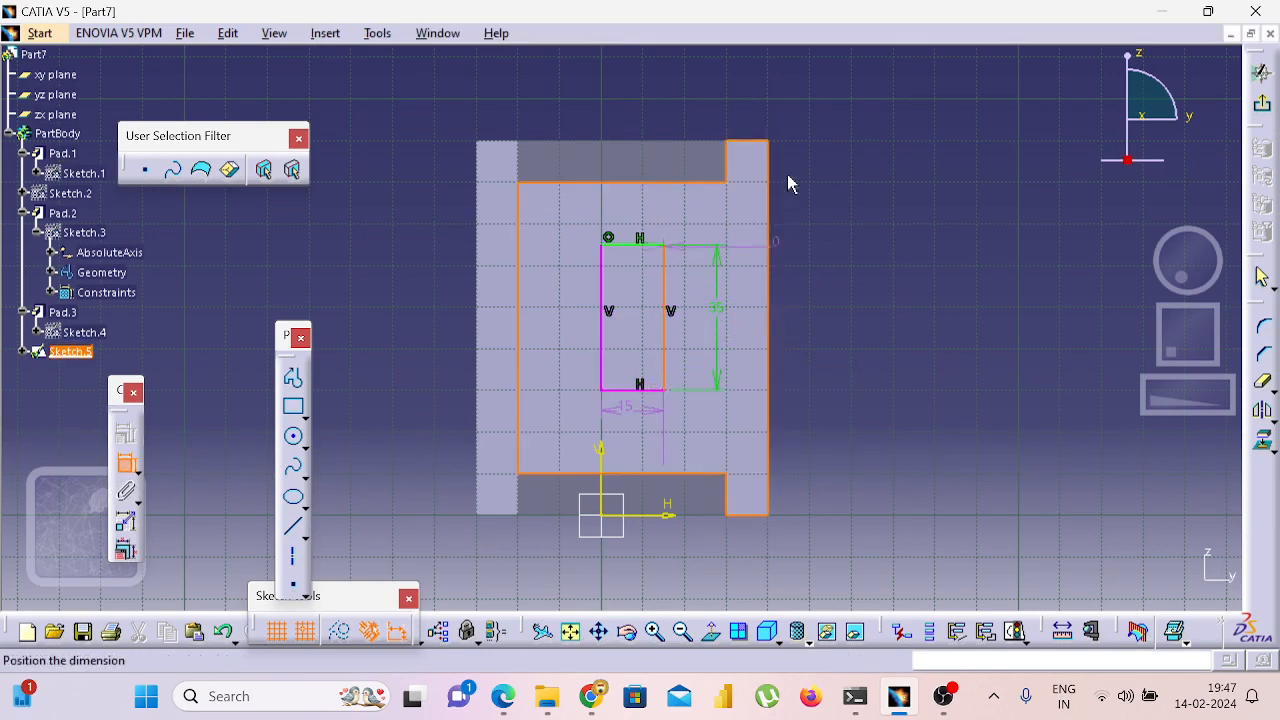
pyautogui.click(842, 158)
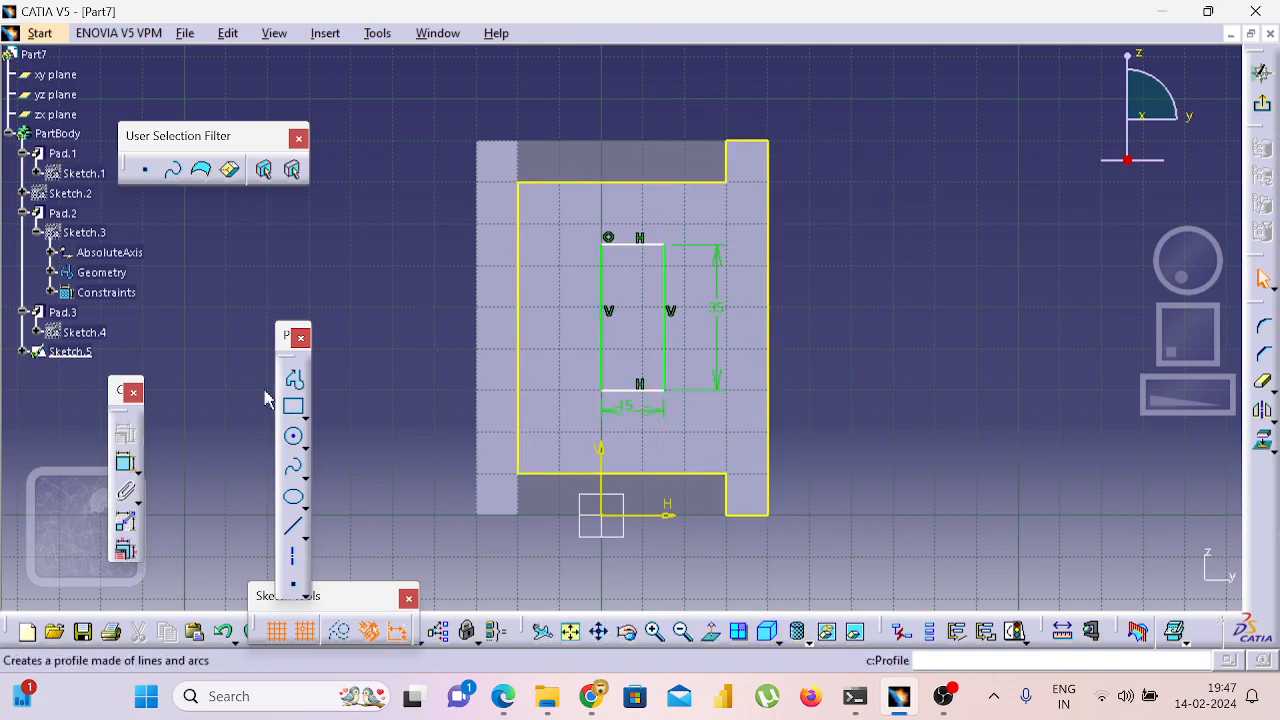
pyautogui.click(126, 466)
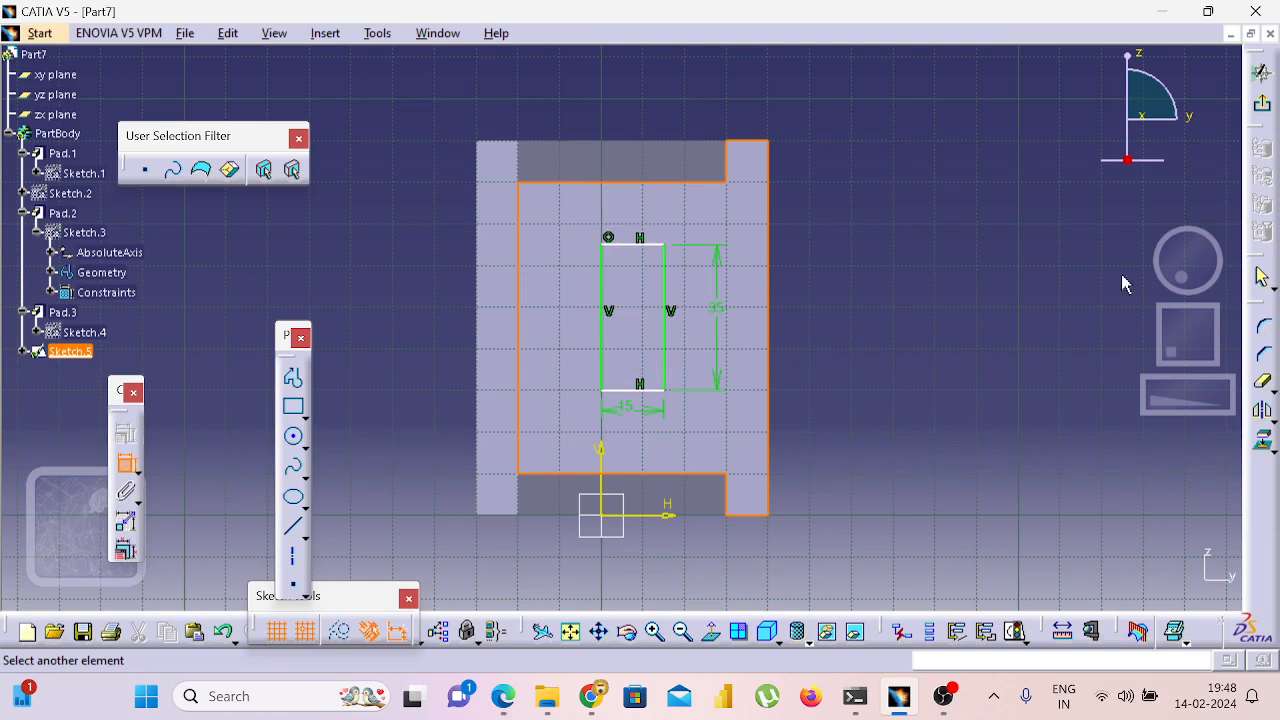
pyautogui.click(1089, 302)
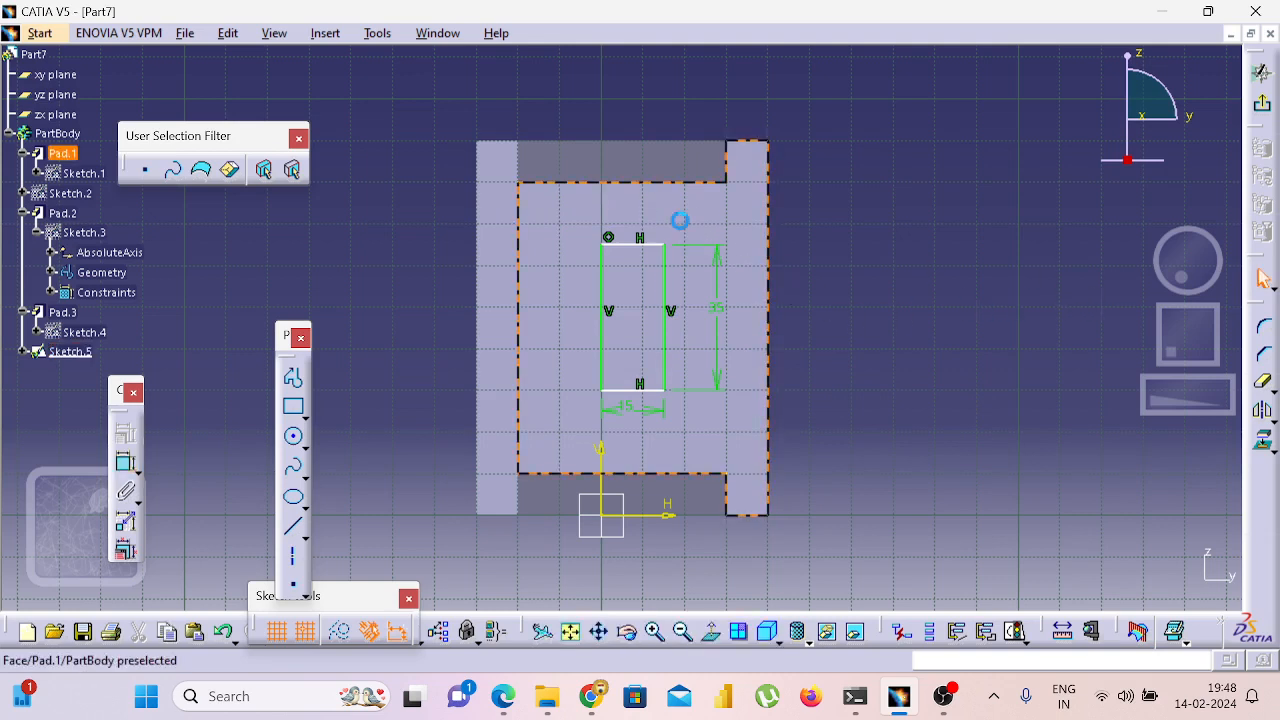
# Try to project the plate face's 3D edges and silhouette edges onto the sketch plane.
pyautogui.click(707, 238)
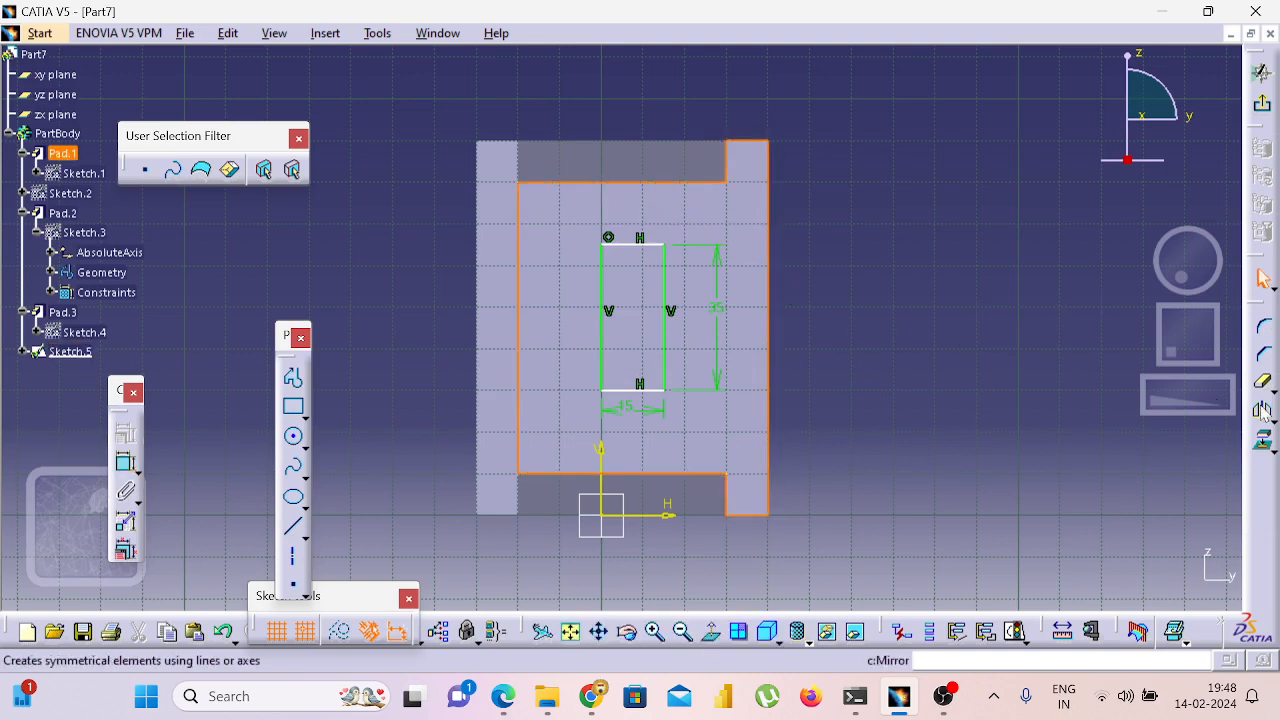
pyautogui.click(722, 306)
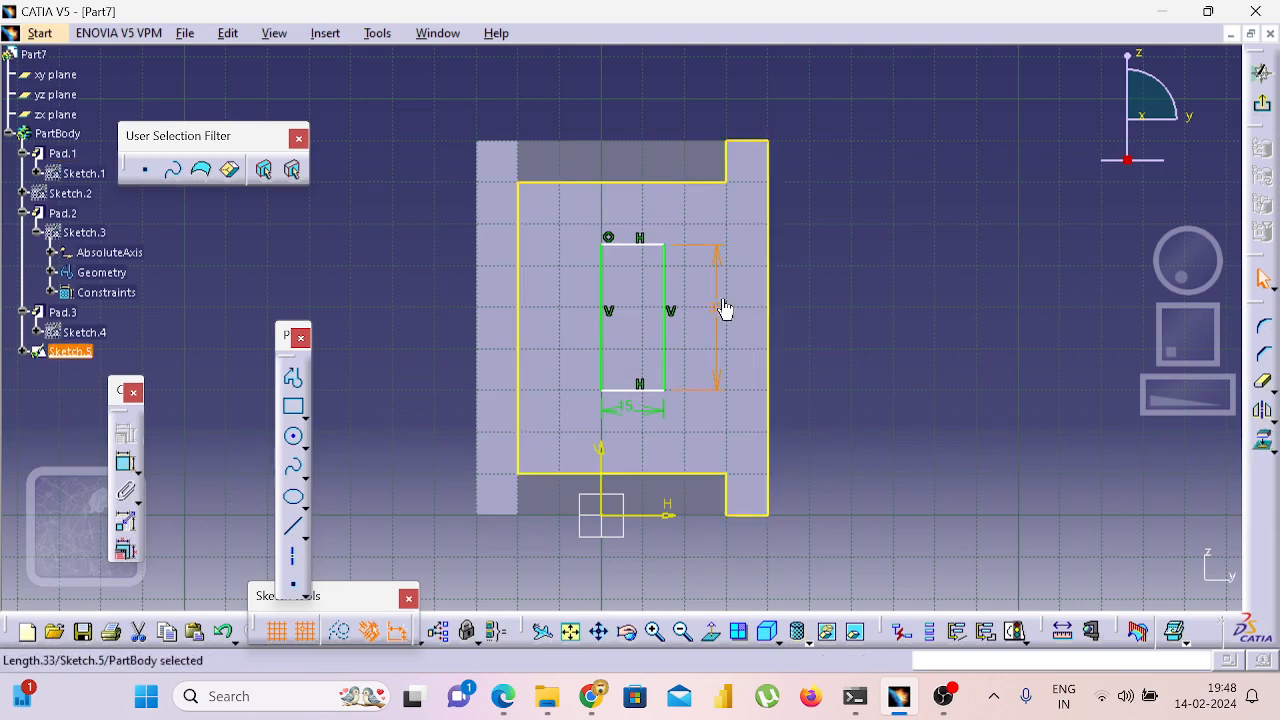
pyautogui.click(749, 297)
pyautogui.click(1264, 446)
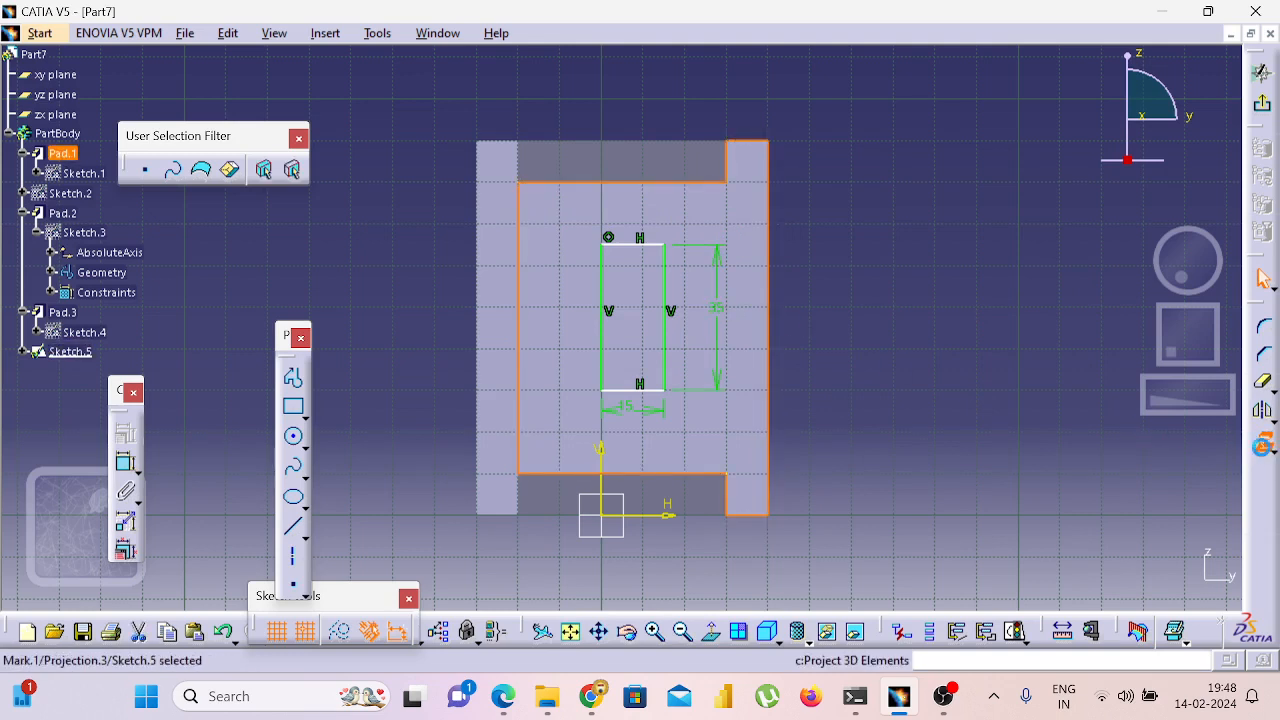
pyautogui.click(1273, 453)
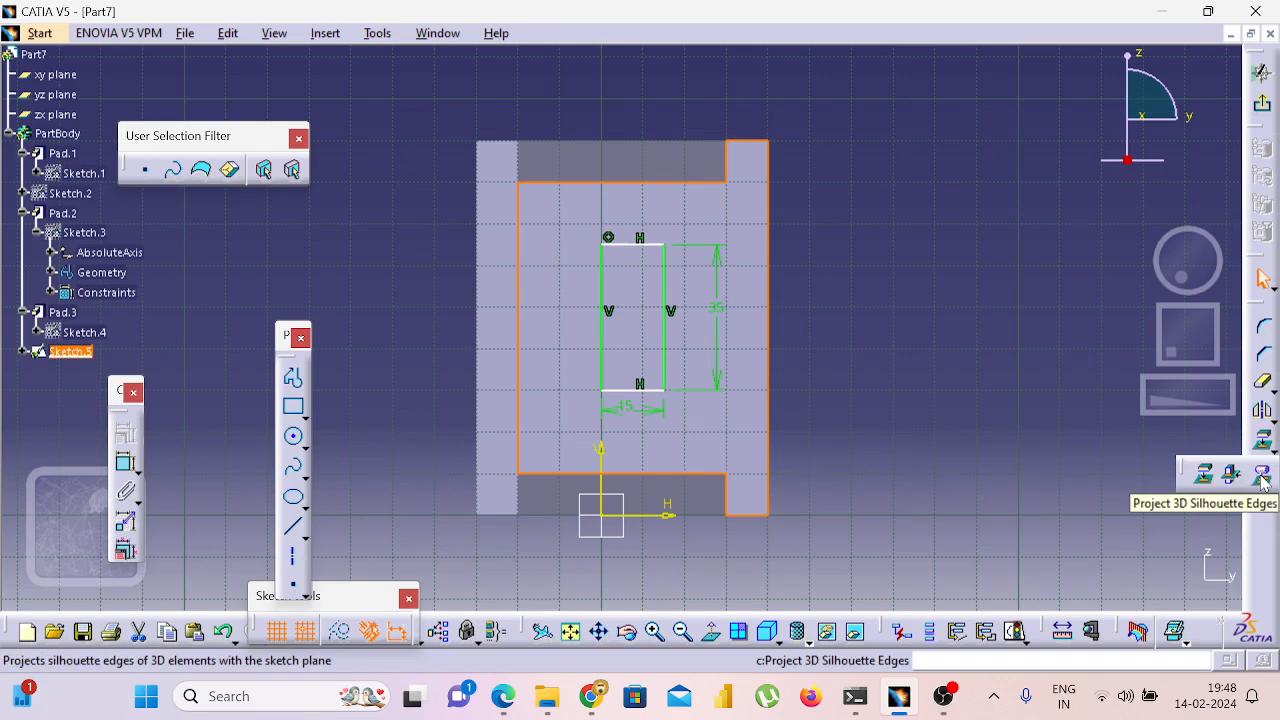
pyautogui.click(1263, 476)
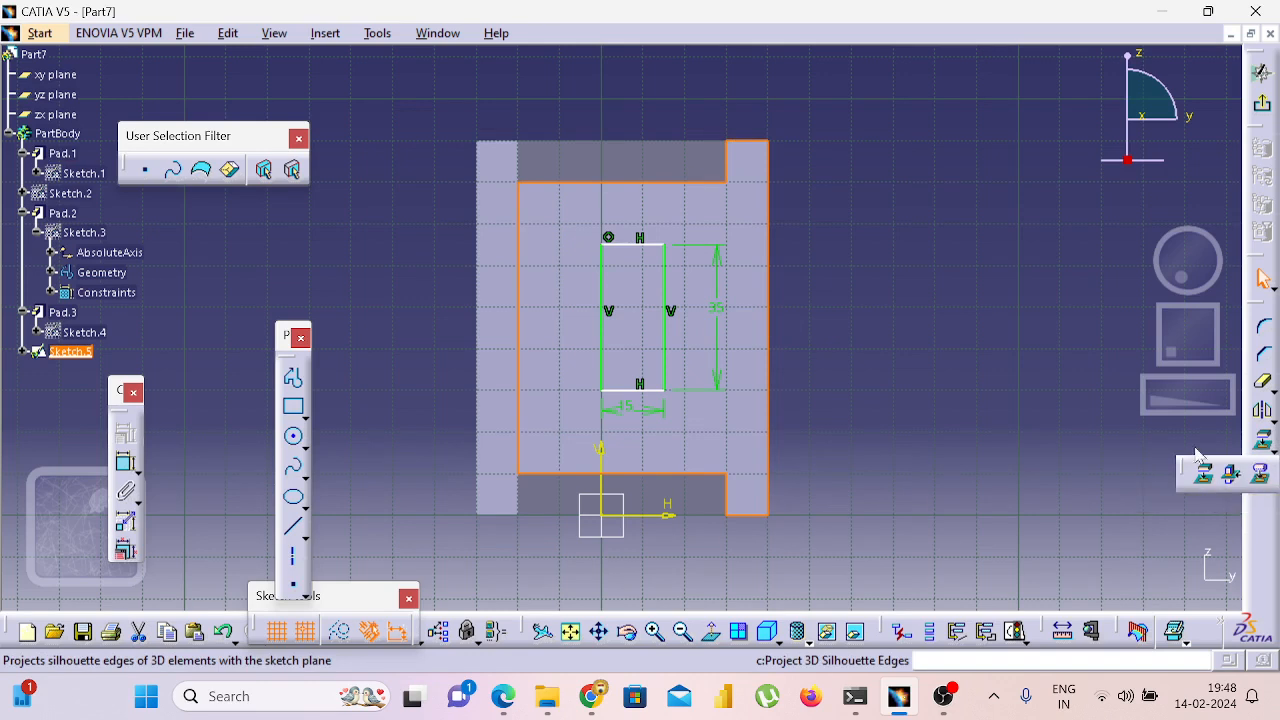
pyautogui.click(782, 308)
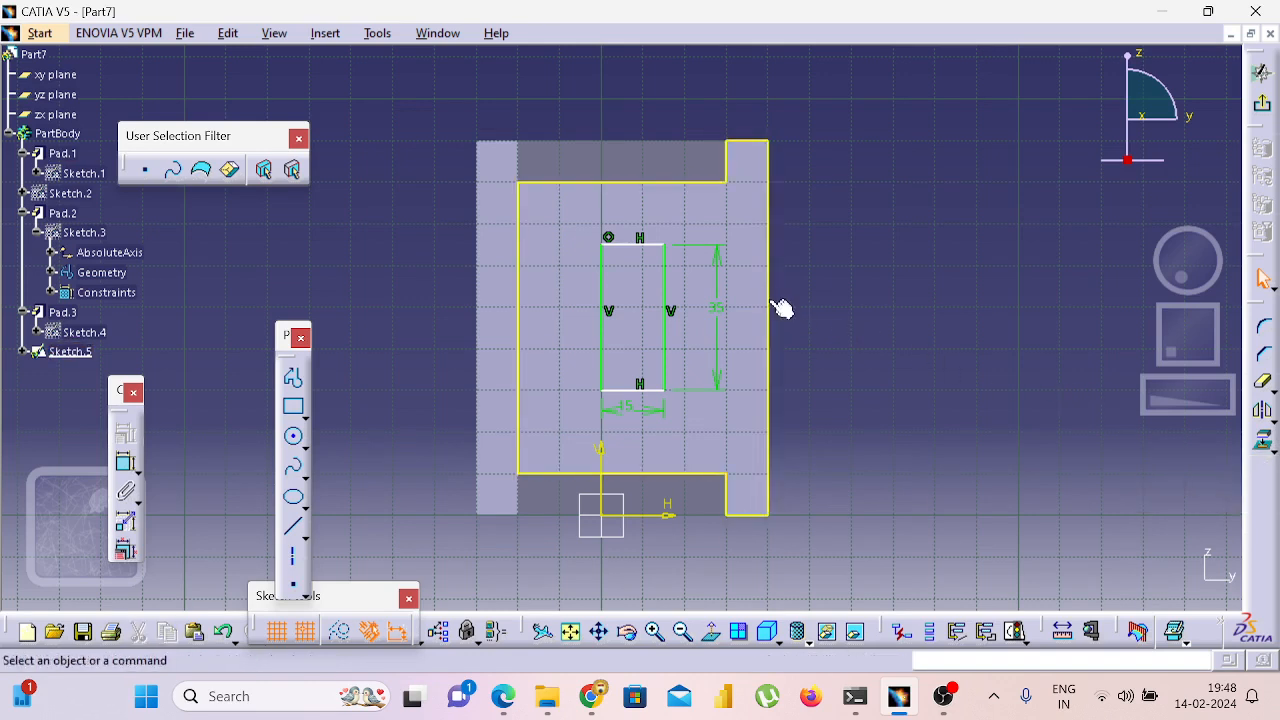
# Hide the yellow projected outline in the sketch.
pyautogui.rightClick(772, 308)
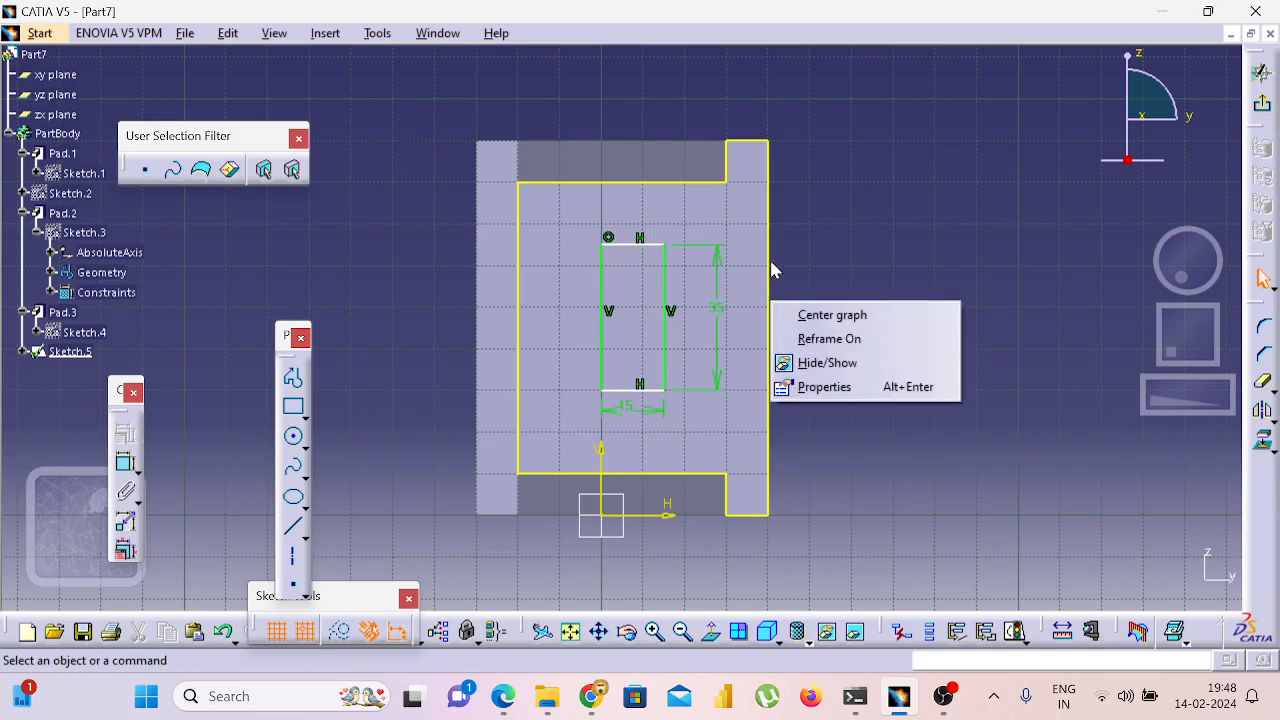
pyautogui.click(849, 338)
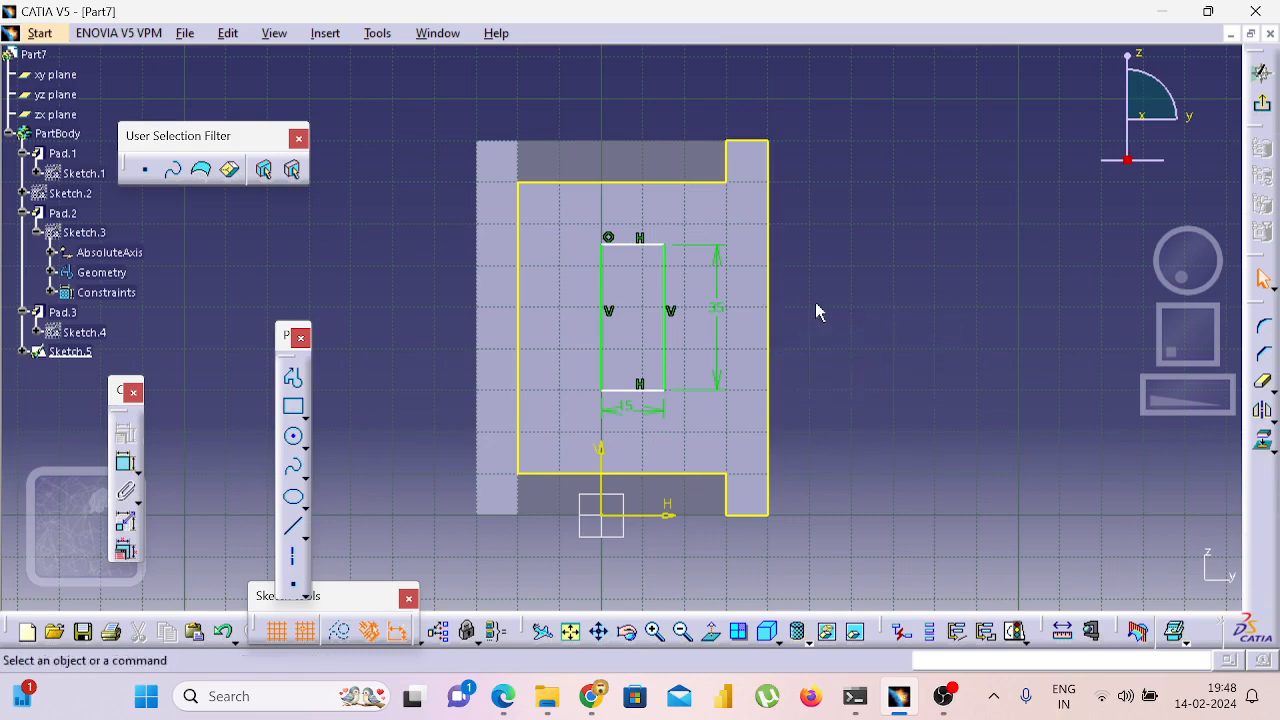
pyautogui.click(769, 297)
pyautogui.rightClick(768, 295)
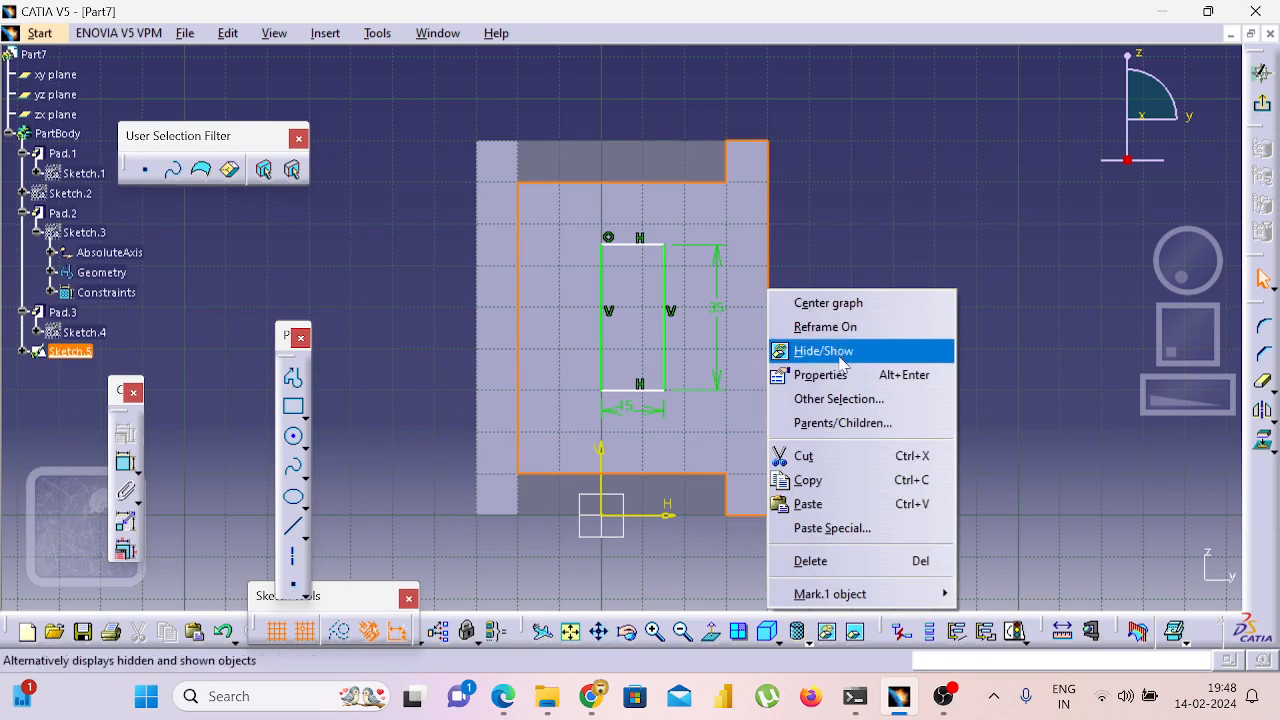
pyautogui.click(838, 350)
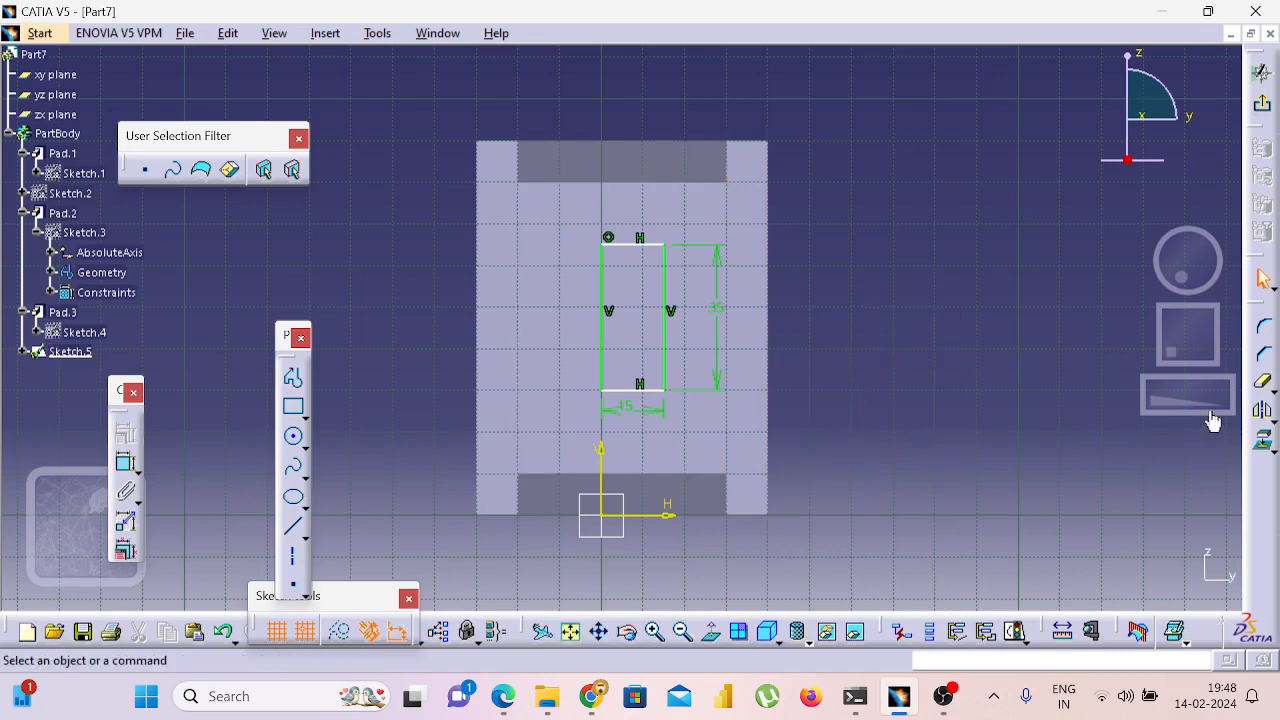
# Dimension the offset between the rectangle's right edge and the plate's right outer edge, and set it to 35 mm.
pyautogui.click(125, 464)
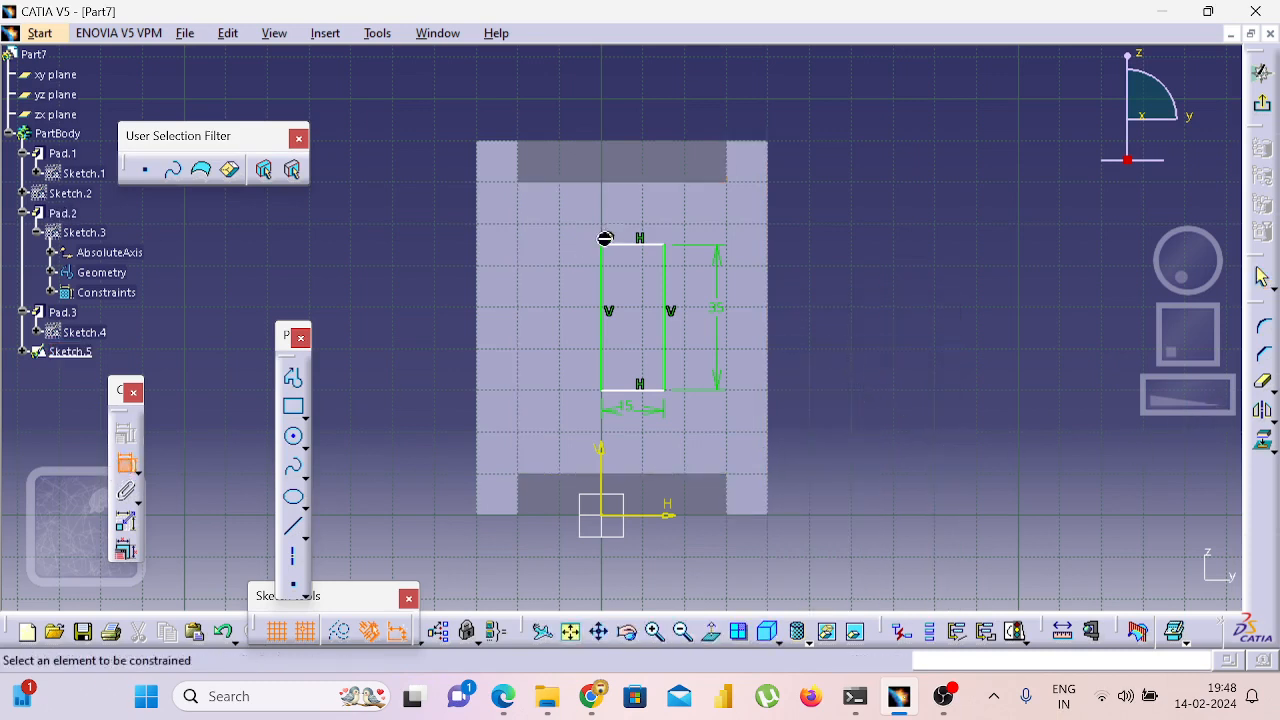
pyautogui.click(665, 270)
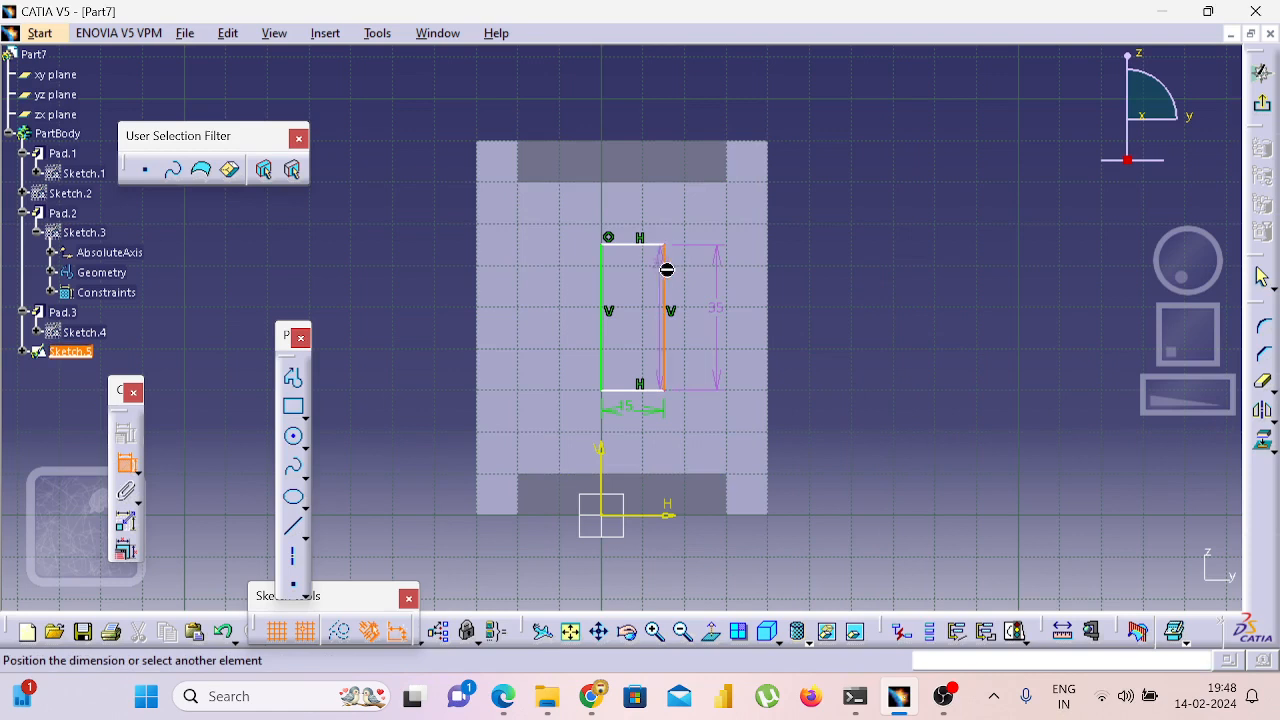
pyautogui.click(769, 262)
pyautogui.click(766, 118)
pyautogui.doubleClick(772, 116)
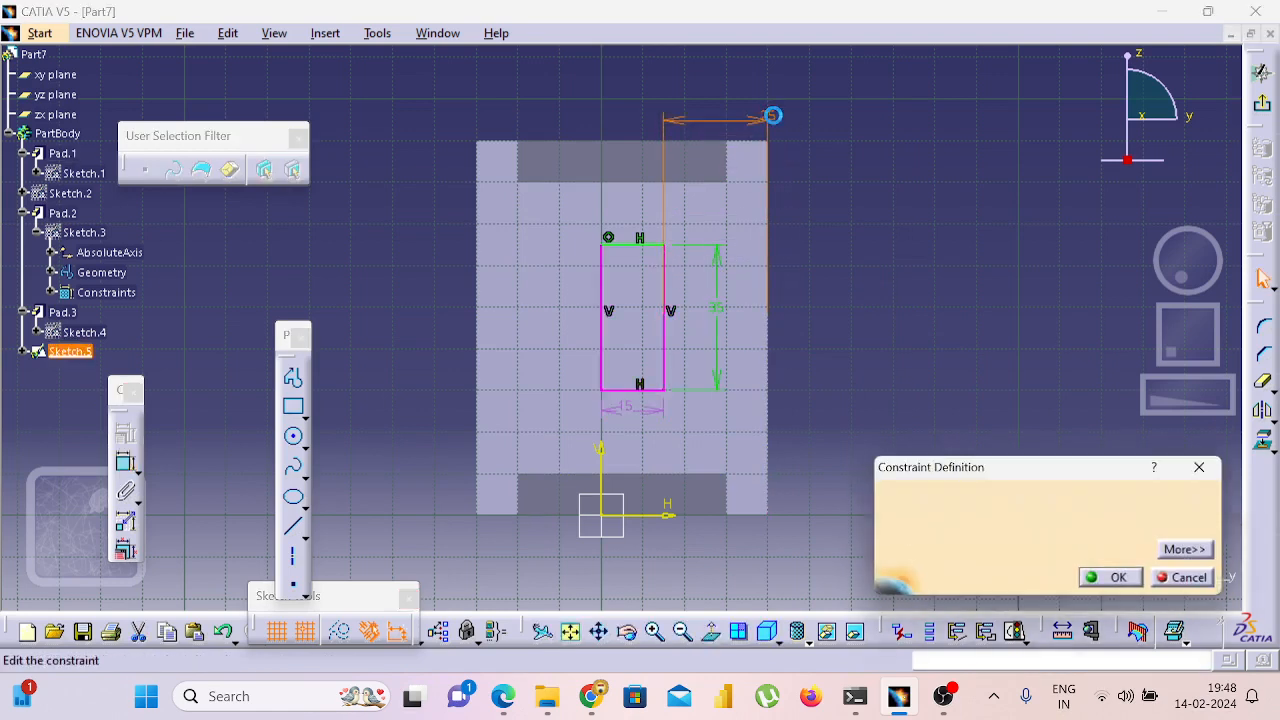
pyautogui.write('35')
pyautogui.press('Return')
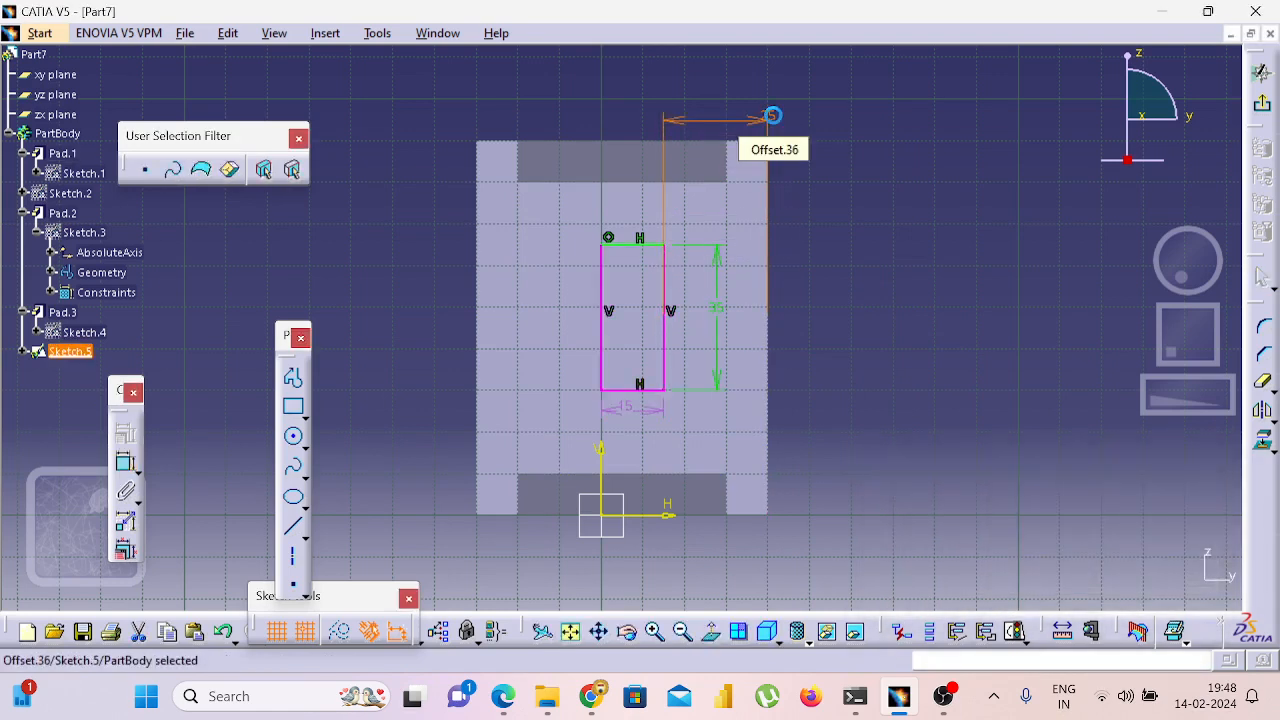
pyautogui.click(836, 185)
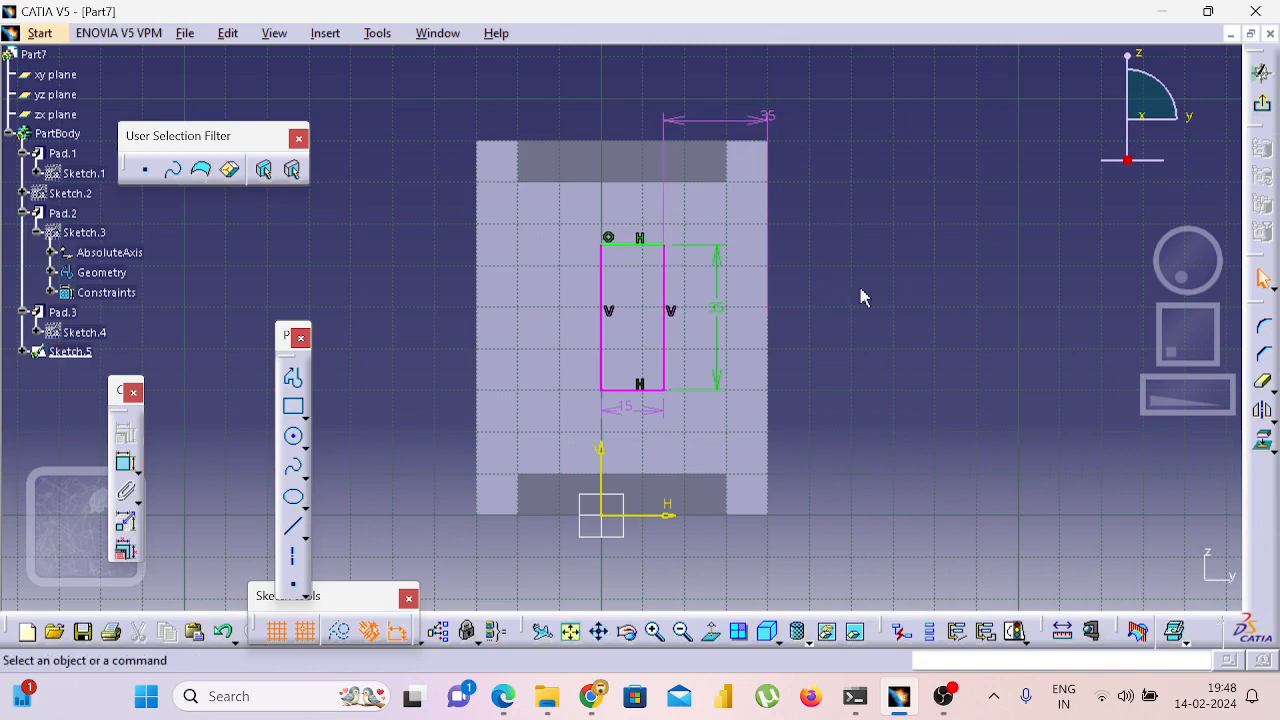
# Exit the sketch, reopen it for editing from the update diagnosis, and dismiss the diagnosis.
pyautogui.click(1264, 104)
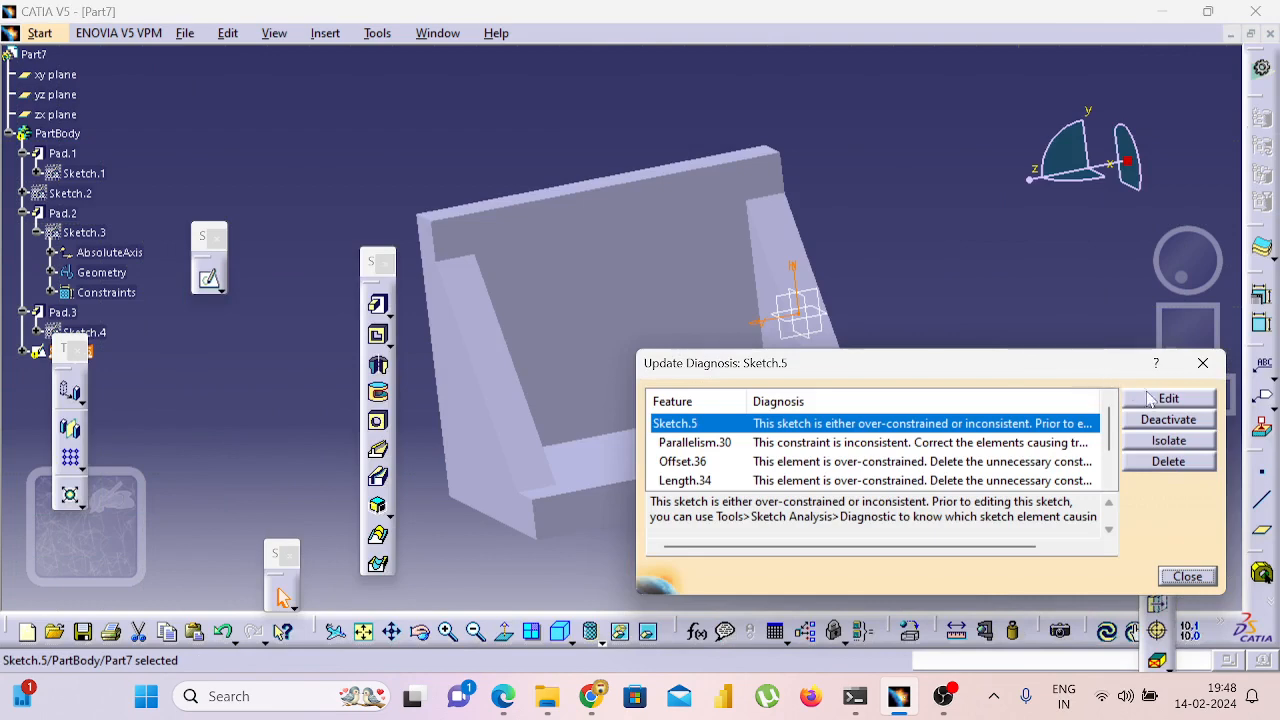
pyautogui.click(1166, 400)
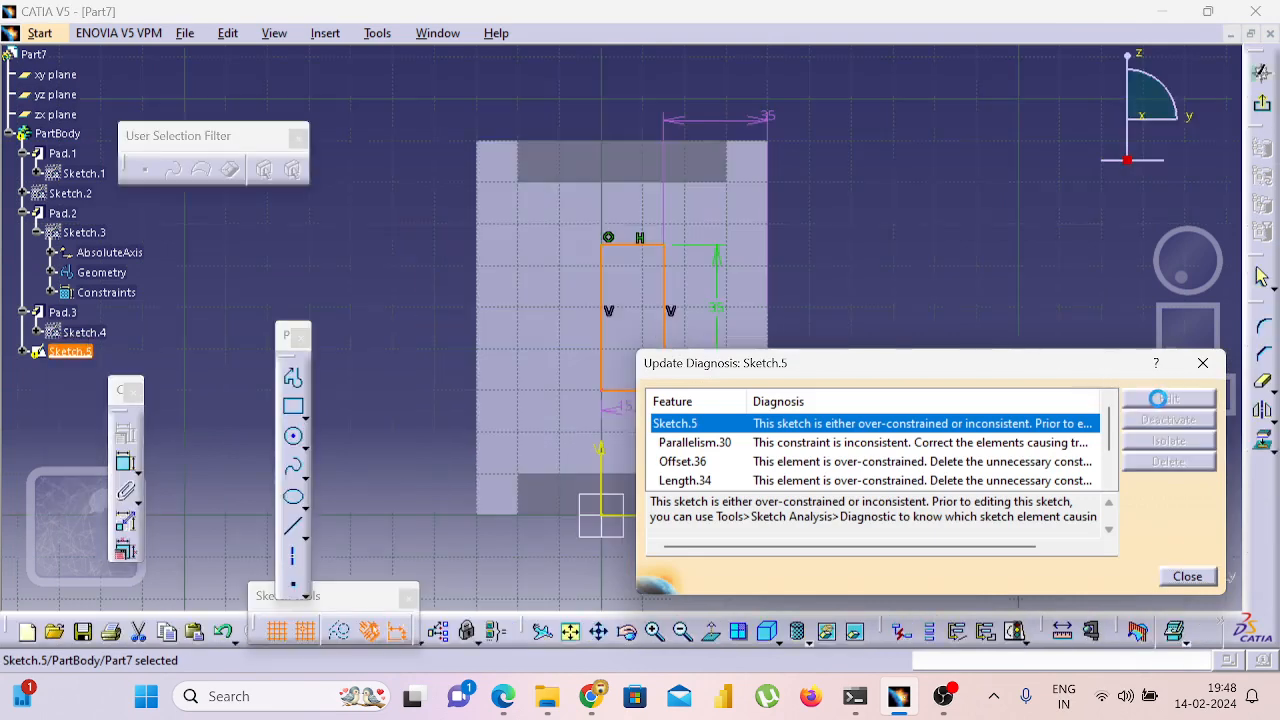
pyautogui.click(1203, 363)
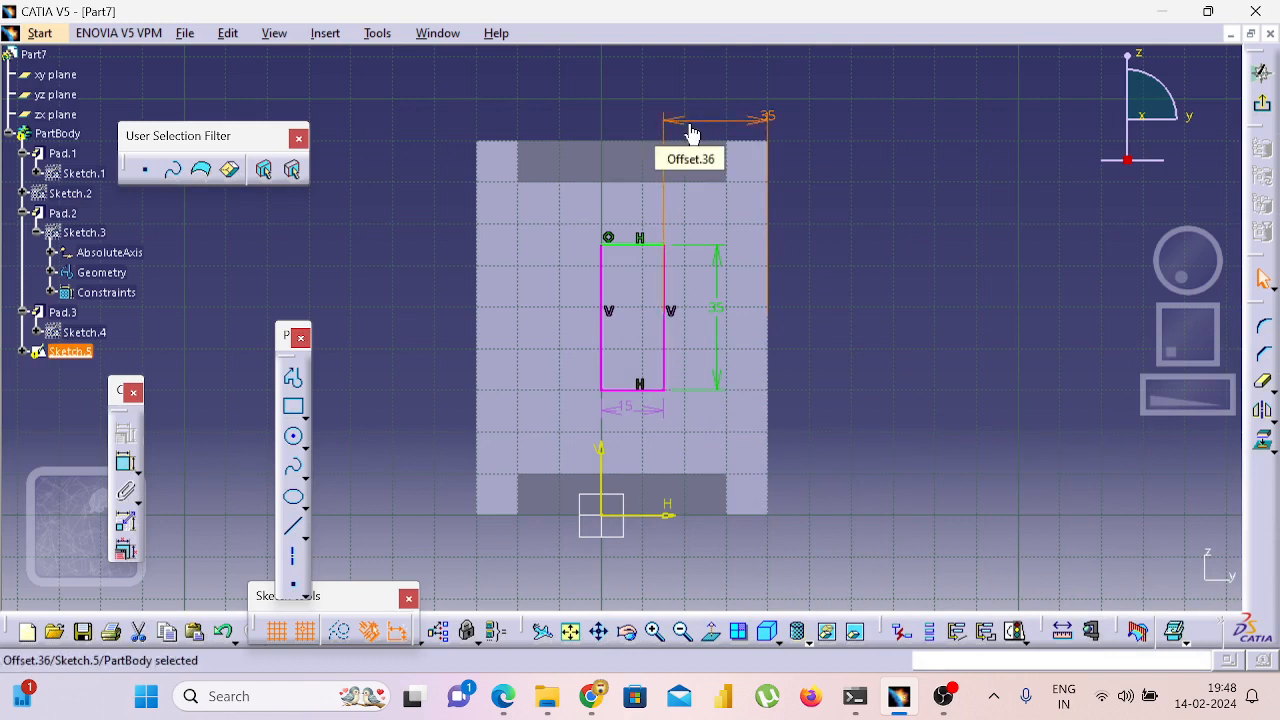
# Try again to project the upright plate's face outline onto the sketch plane of the rectangle.
pyautogui.rightClick(664, 203)
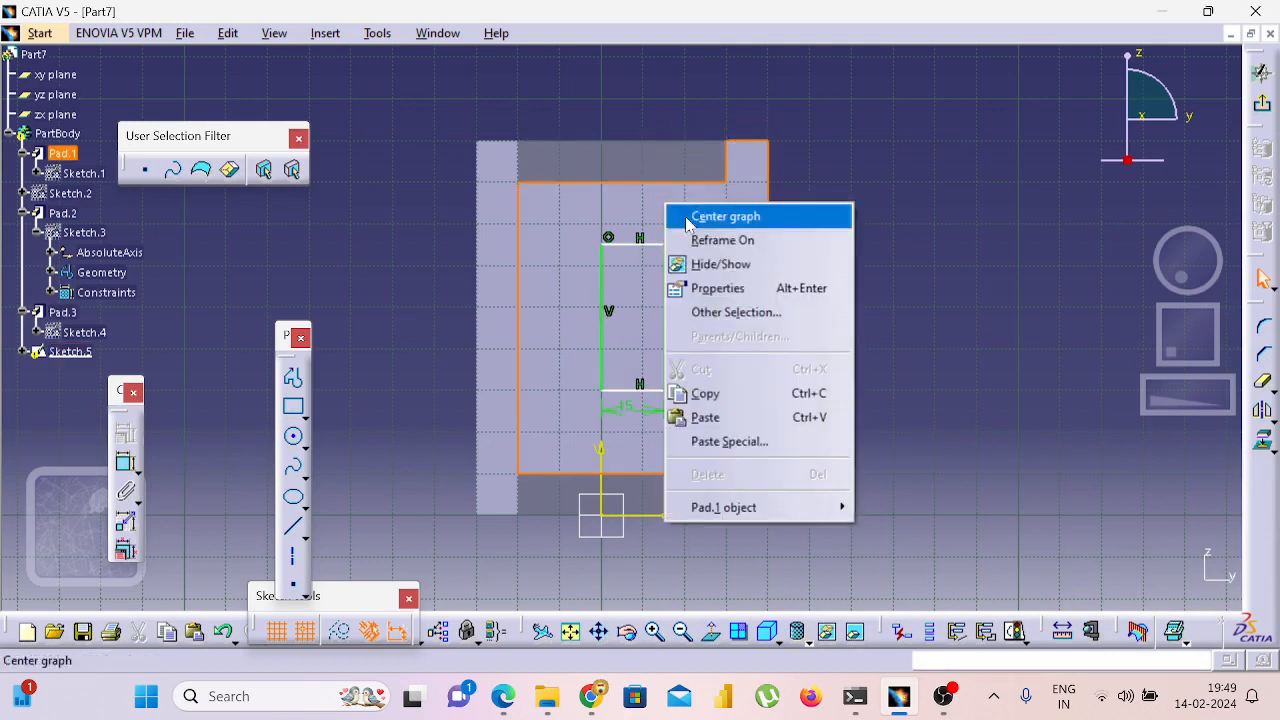
pyautogui.click(713, 243)
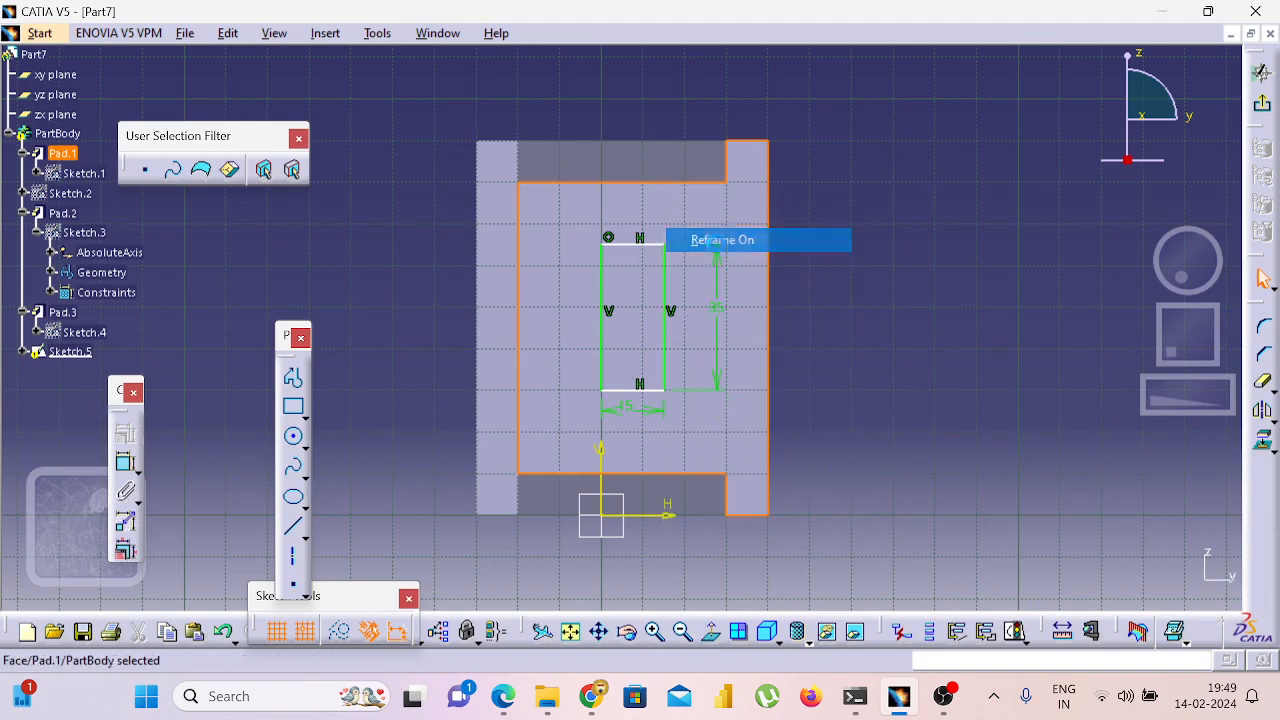
pyautogui.click(1260, 442)
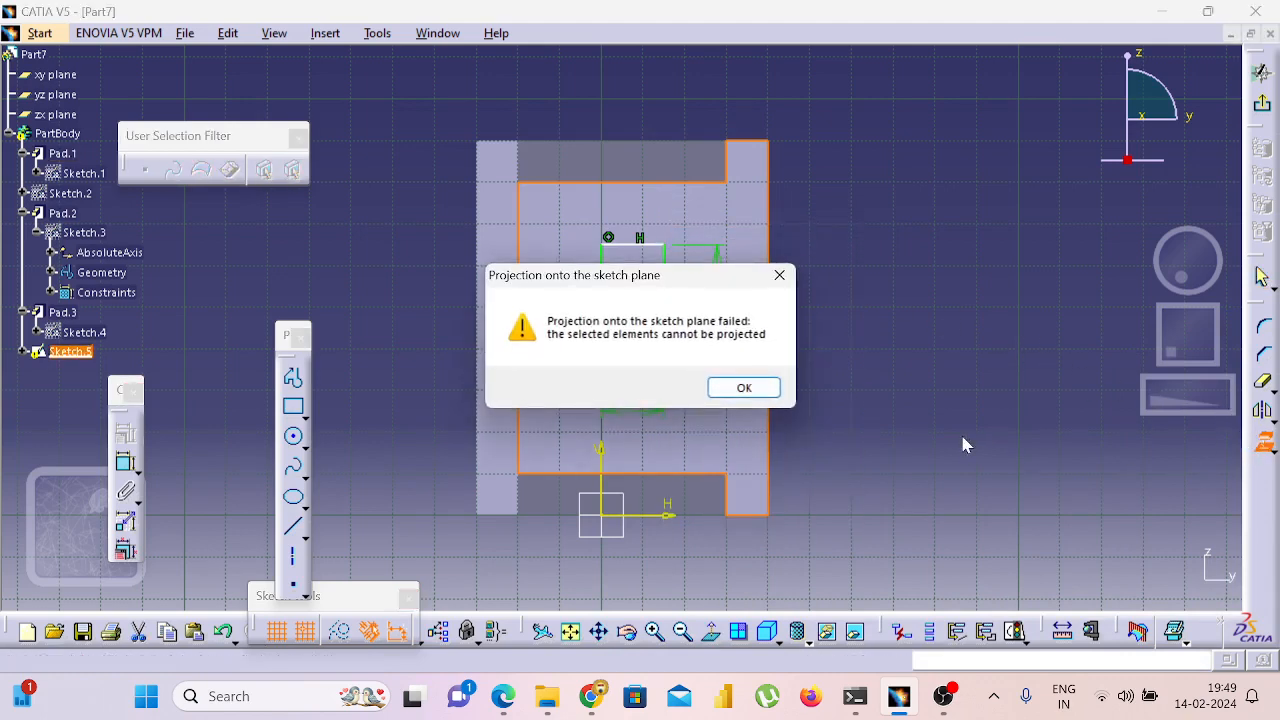
pyautogui.click(743, 388)
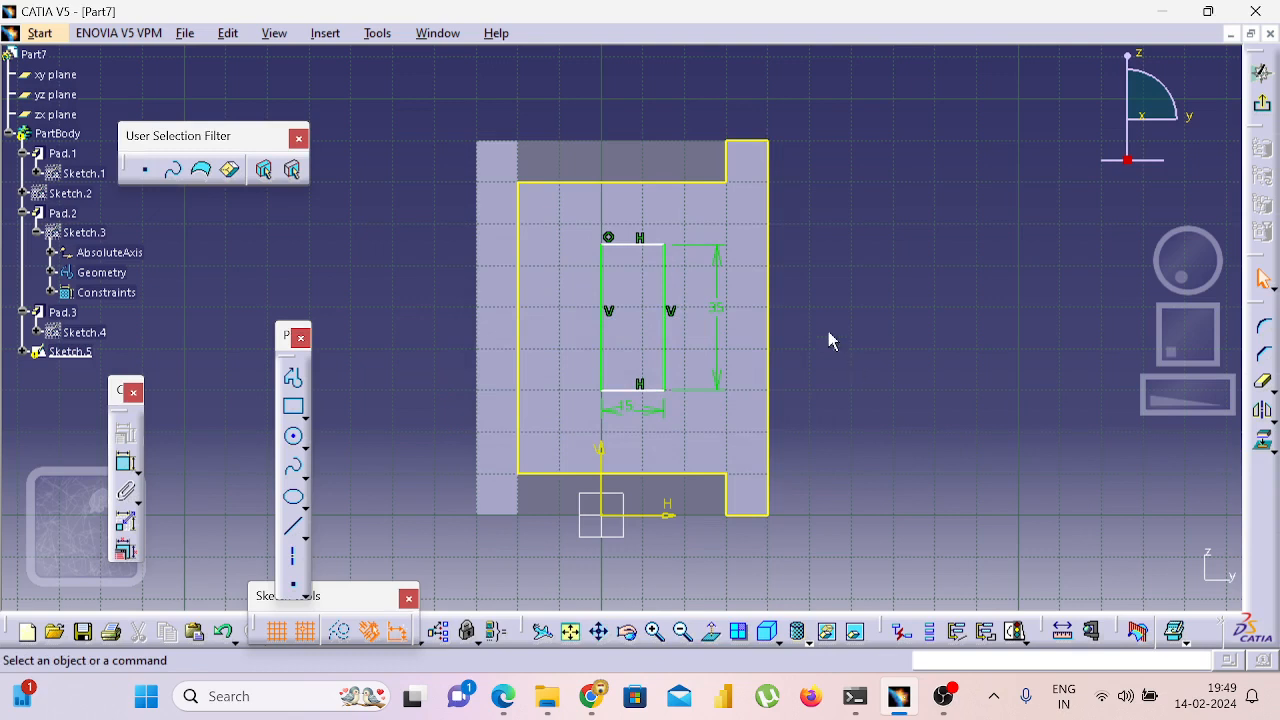
pyautogui.click(768, 279)
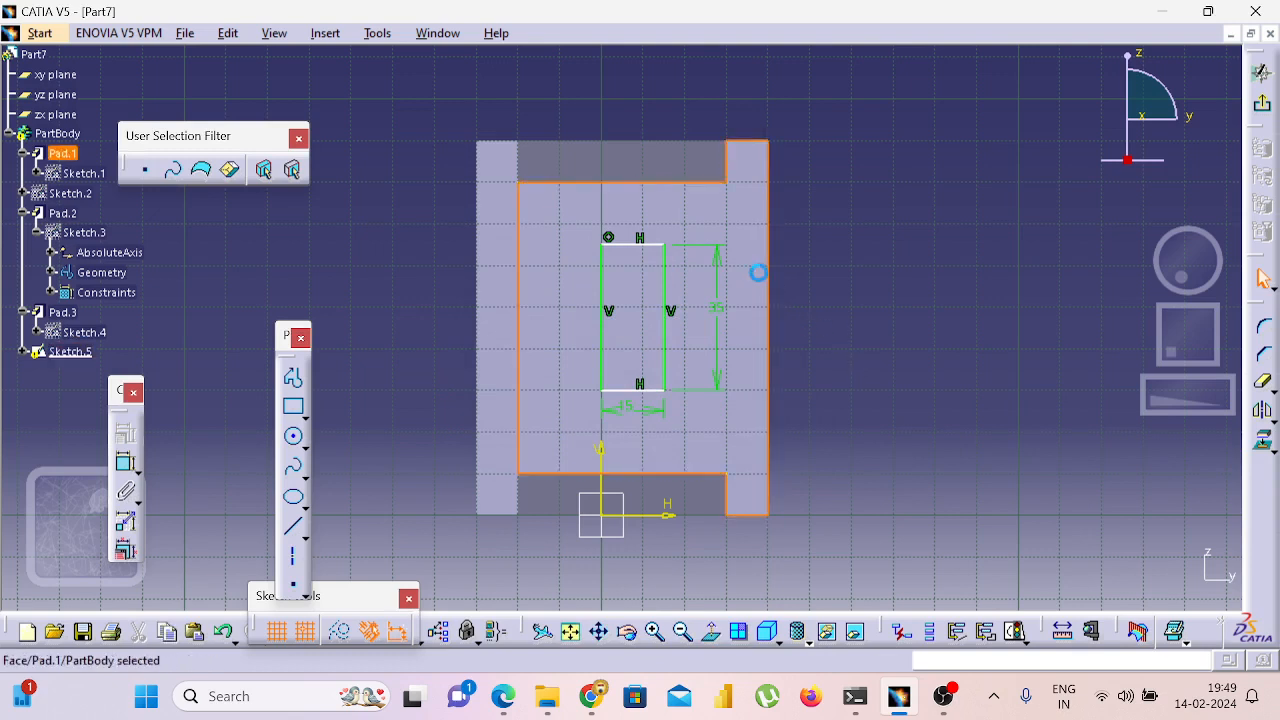
pyautogui.click(852, 278)
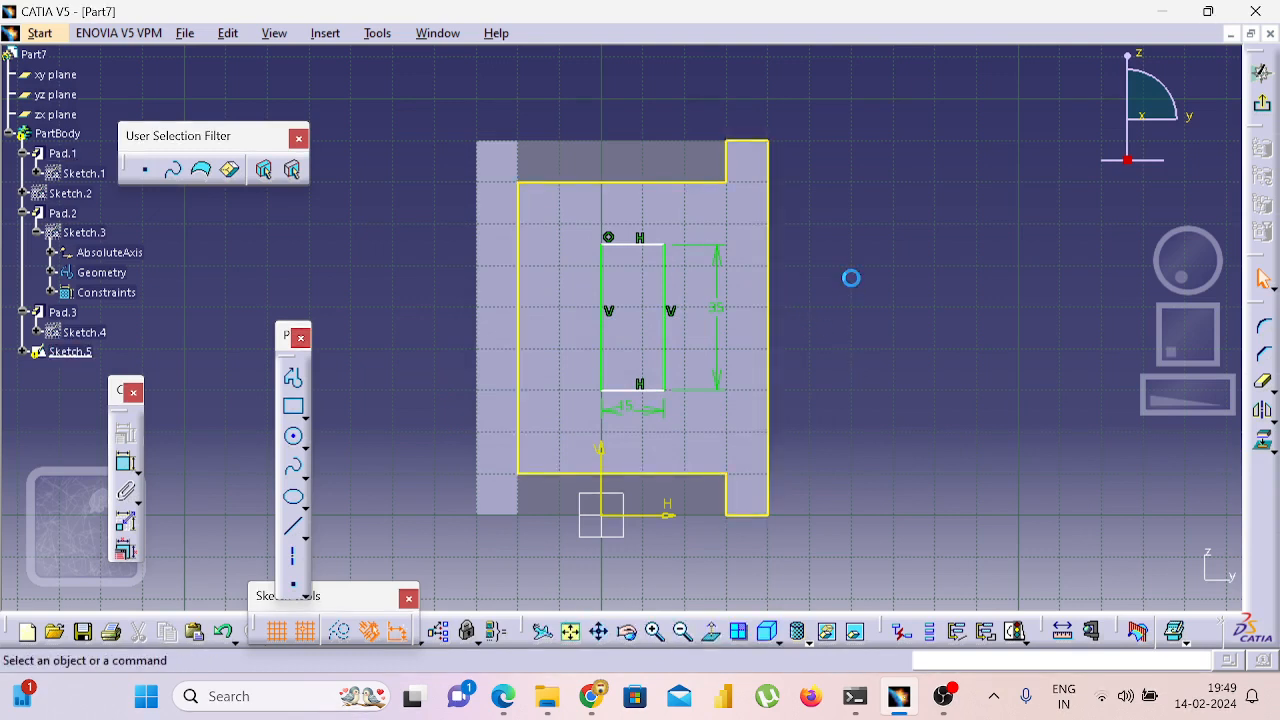
# Undo the recent changes to the rectangle sketch and return to the 3D part.
pyautogui.hotkey('ctrl', 'z')
pyautogui.hotkey('ctrl', 'z')
pyautogui.hotkey('ctrl', 'z')
pyautogui.hotkey('ctrl', 'z')
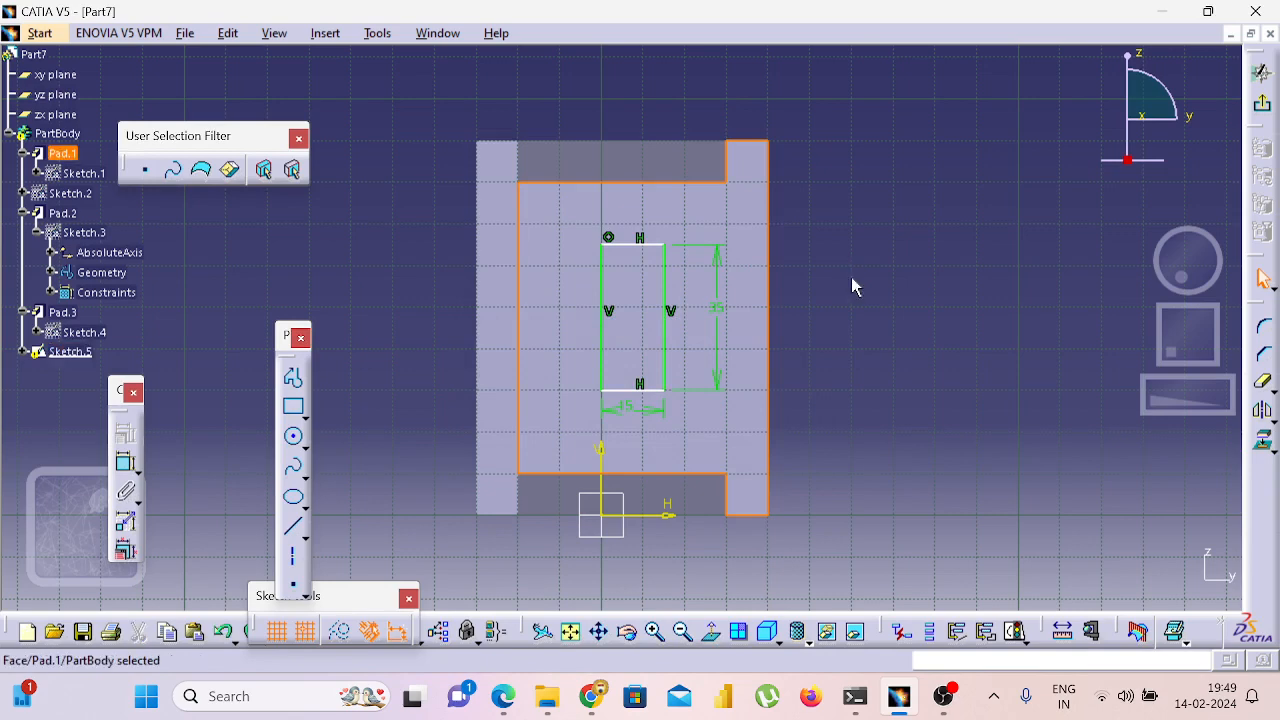
pyautogui.hotkey('ctrl', 'z')
pyautogui.hotkey('ctrl', 'z')
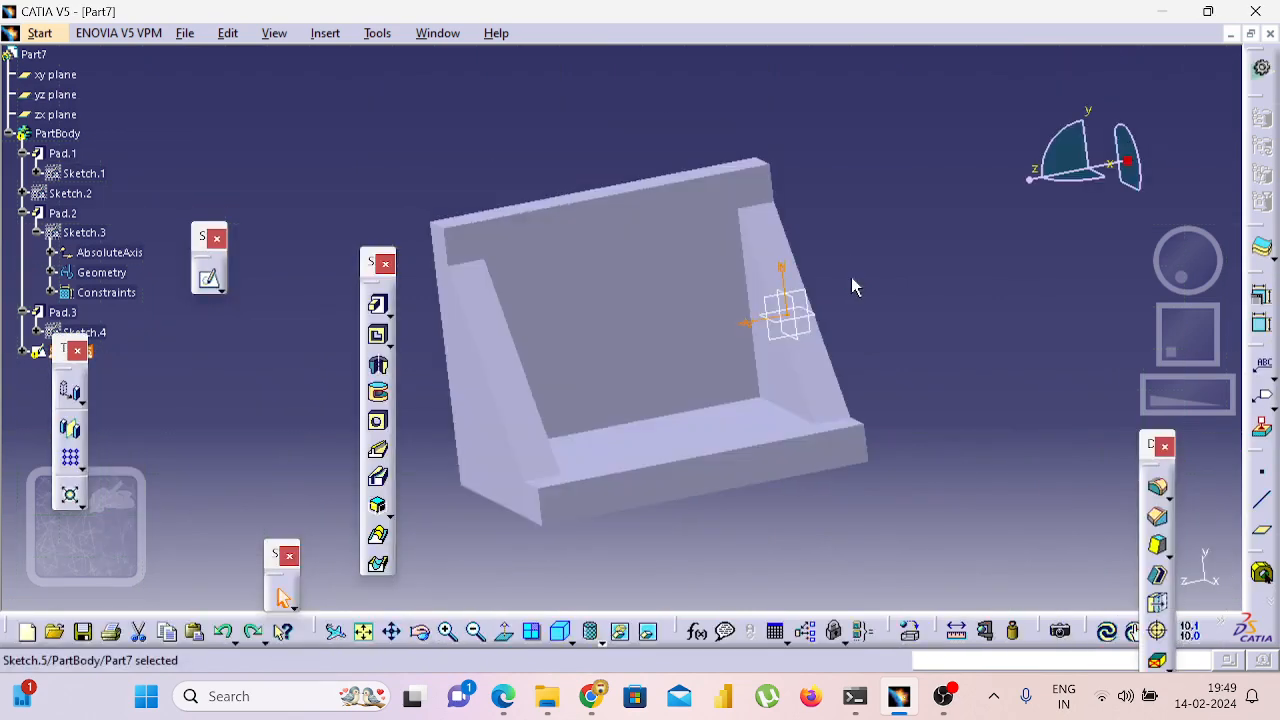
# Start another sketch on the upright plate's inner face and draw a rectangle about 20 mm wide and 30 mm high.
pyautogui.click(628, 290)
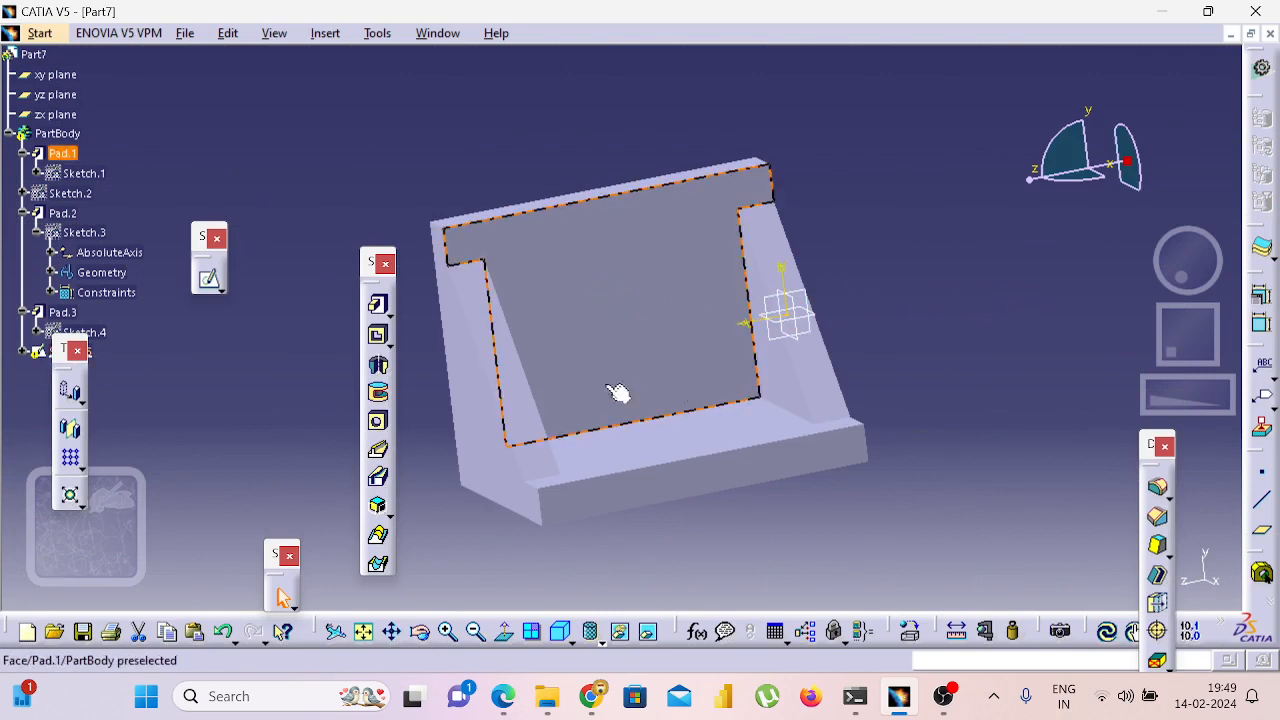
pyautogui.click(209, 279)
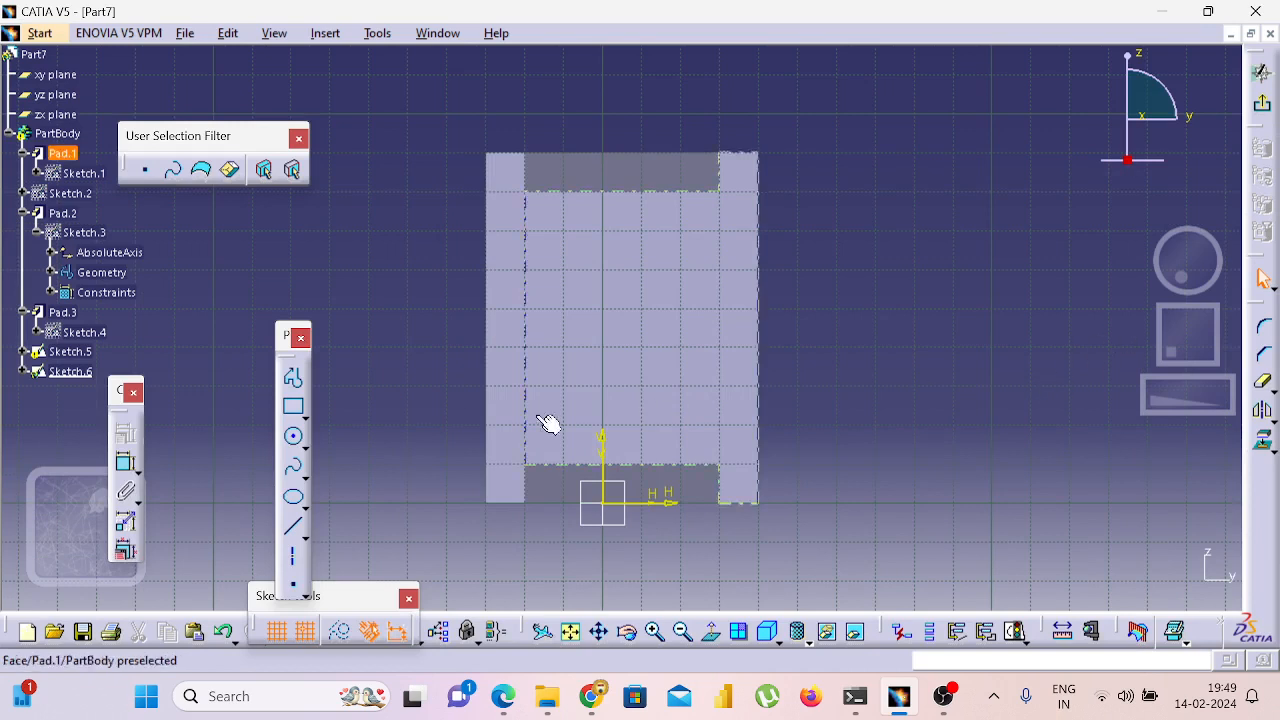
pyautogui.click(293, 407)
pyautogui.click(604, 271)
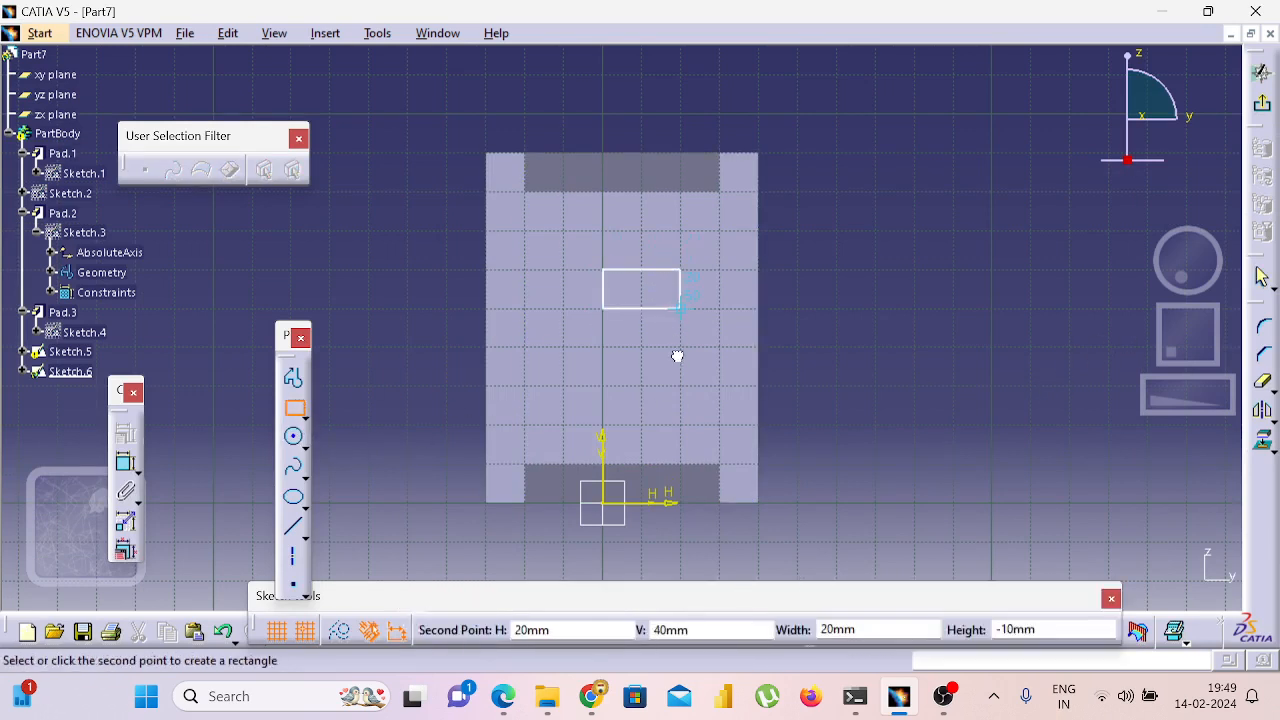
pyautogui.click(681, 386)
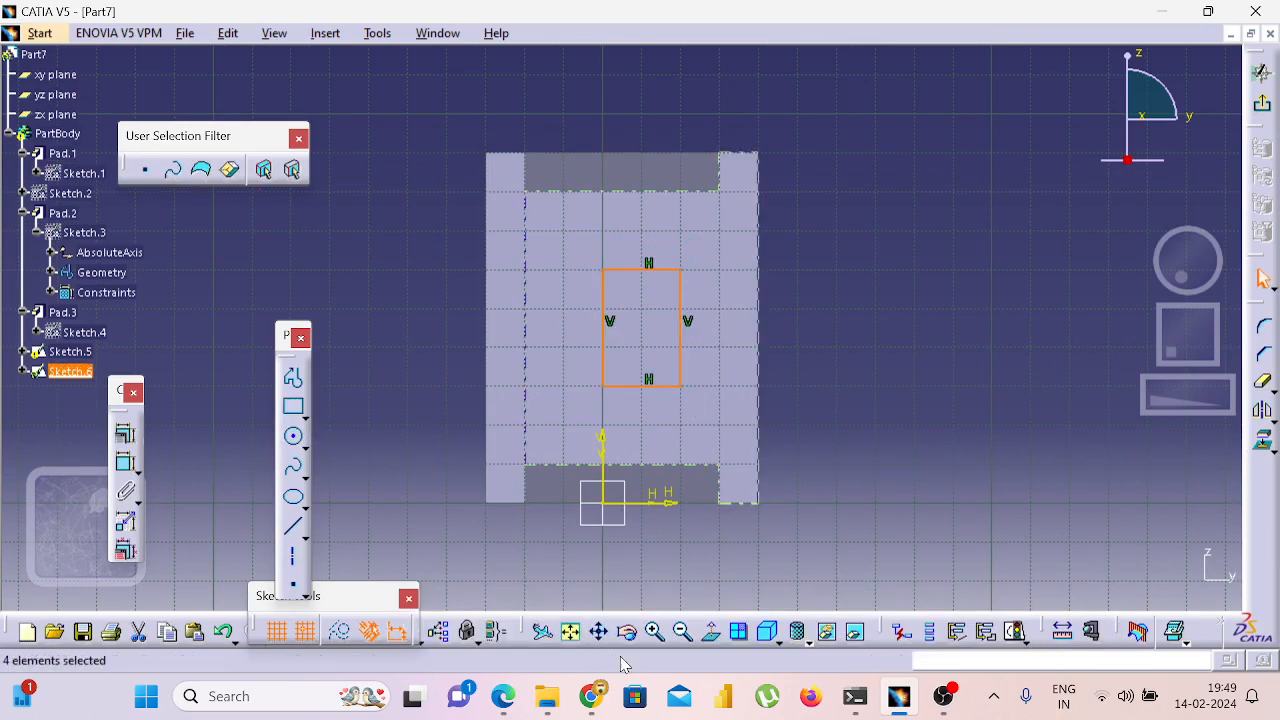
# Check the slot dimensions in the exercise book PDF, then dimension the rectangle's height and set it to 35 mm.
pyautogui.click(125, 462)
pyautogui.hotkey('alt', 'Tab')
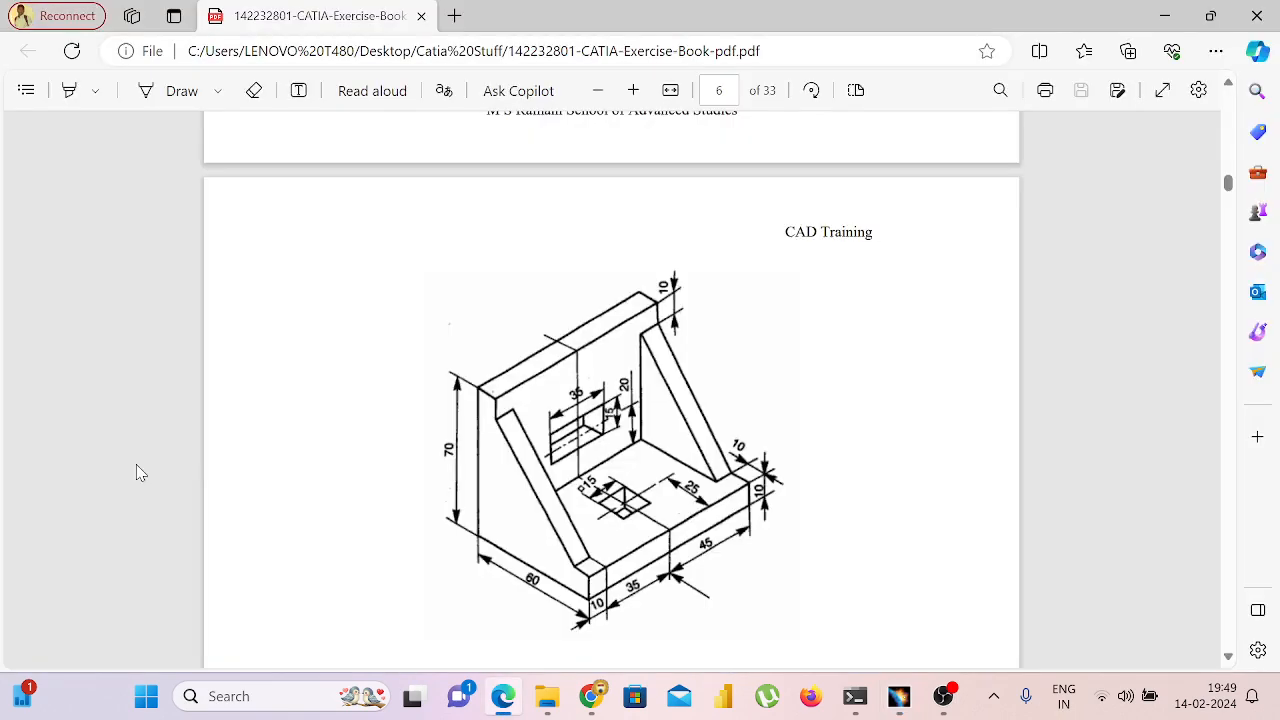
pyautogui.hotkey('alt', 'Tab')
pyautogui.click(688, 320)
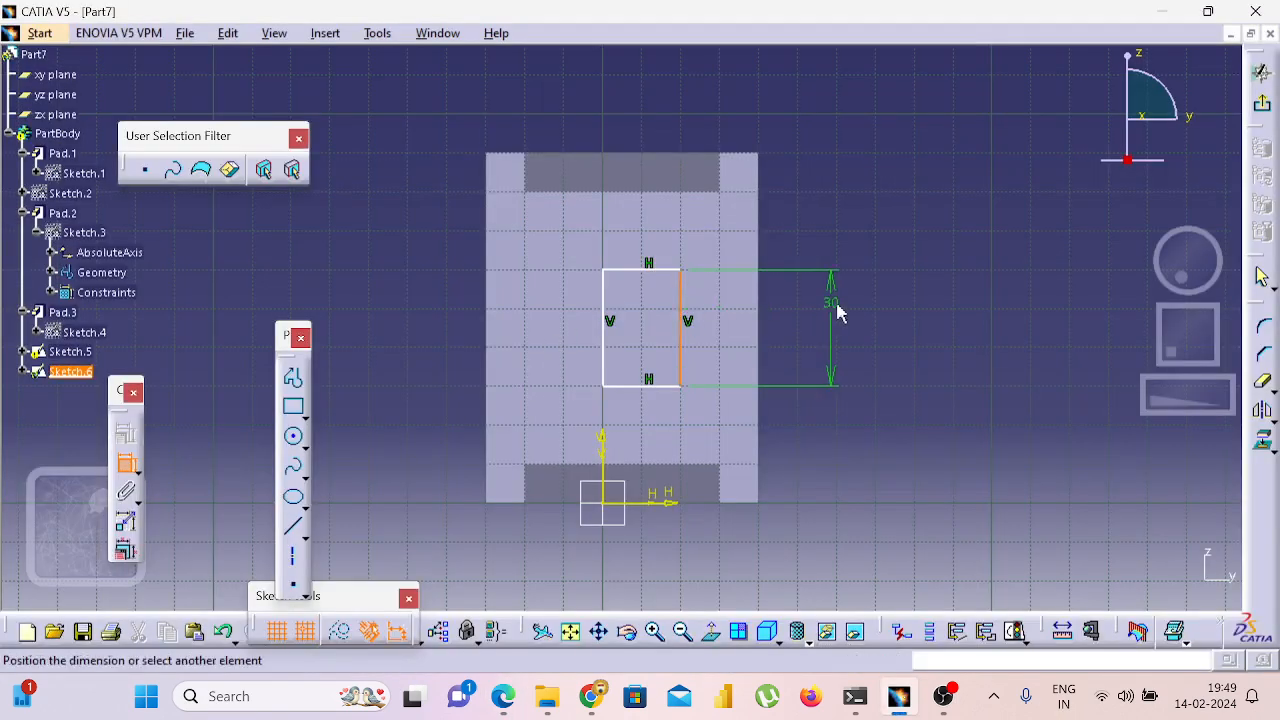
pyautogui.click(834, 305)
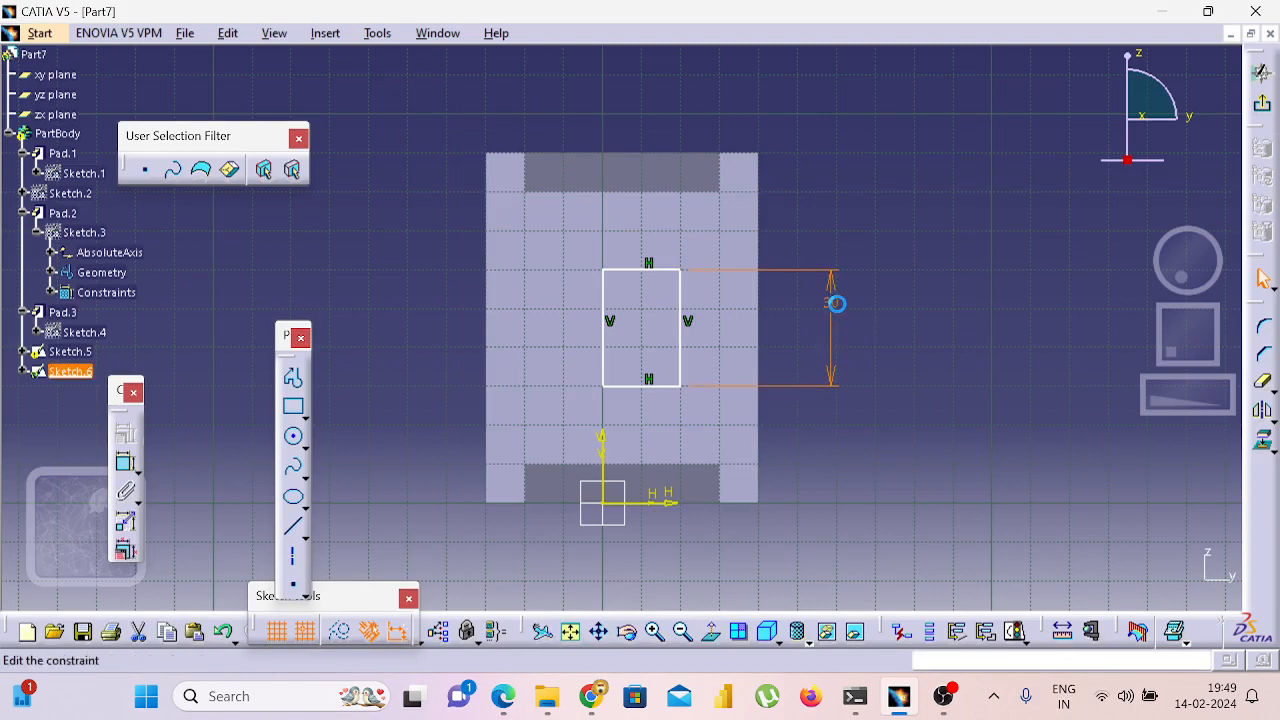
pyautogui.doubleClick(834, 303)
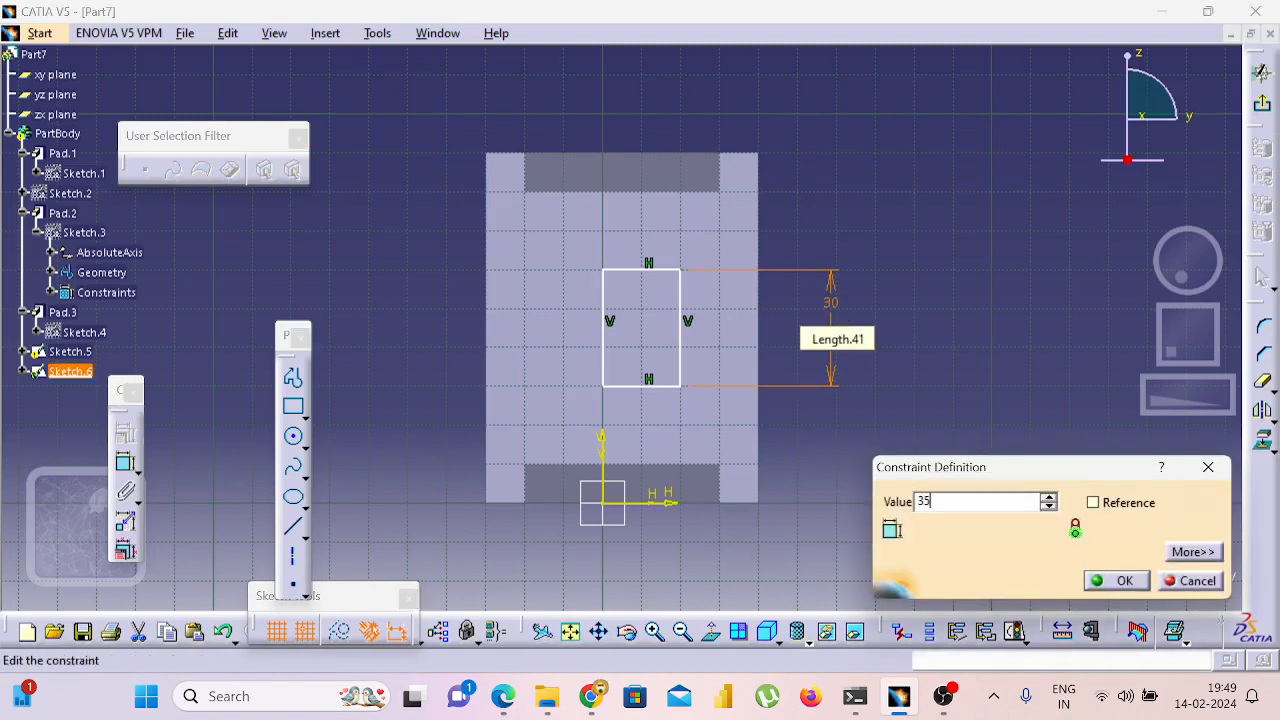
pyautogui.press('Return')
# Consult the exercise drawing again, dimension the rectangle's bottom edge, and leave the sketch, dismissing its update diagnosis.
pyautogui.hotkey('alt', 'Tab')
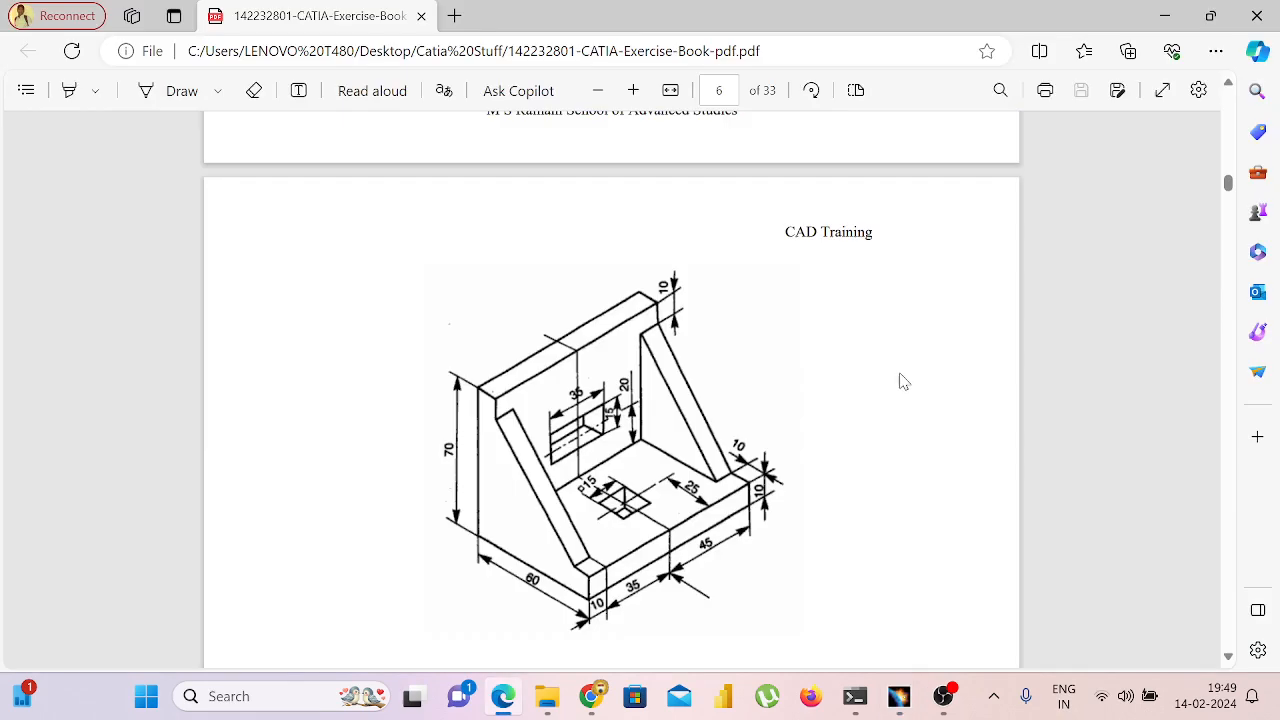
pyautogui.hotkey('alt', 'Tab')
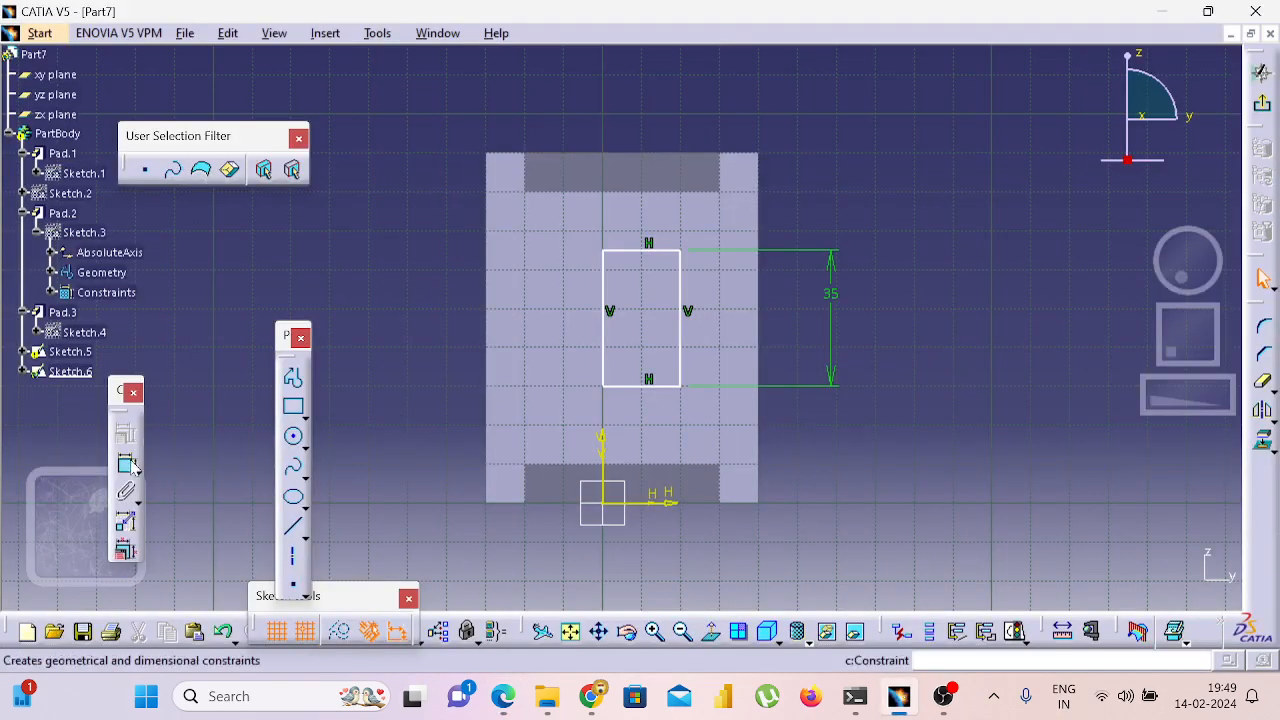
pyautogui.click(648, 386)
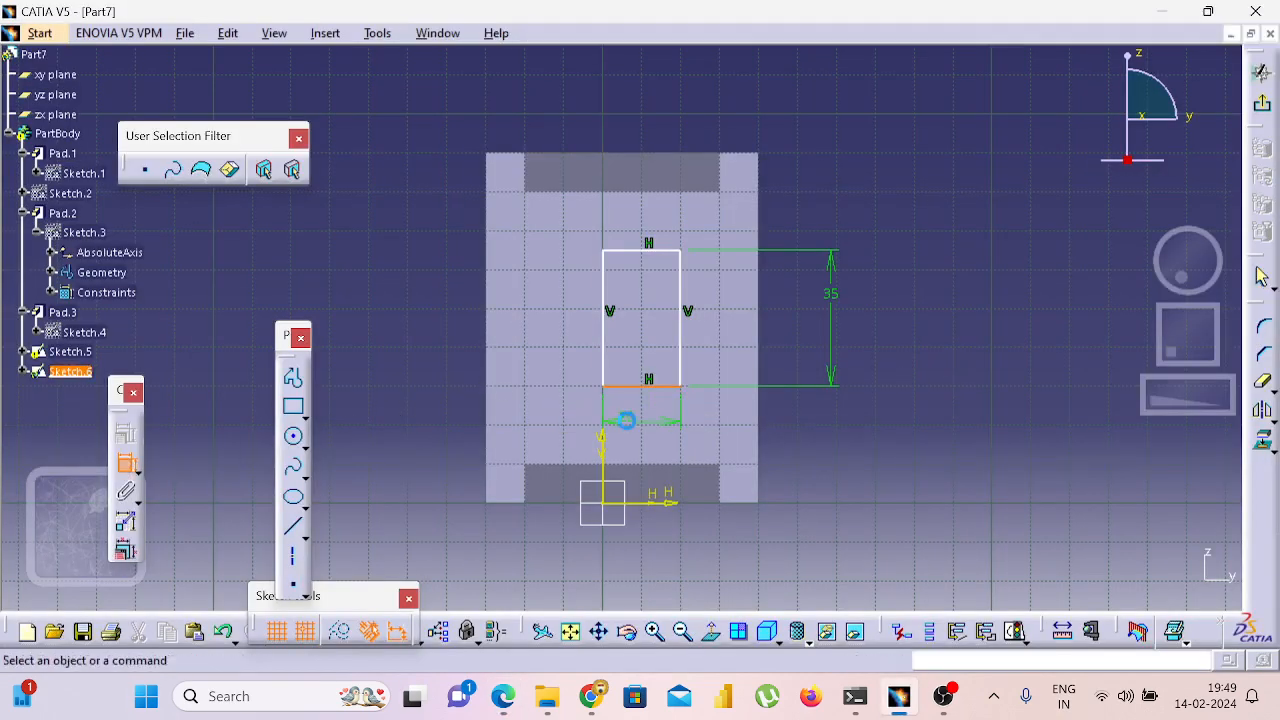
pyautogui.click(645, 423)
pyautogui.doubleClick(636, 417)
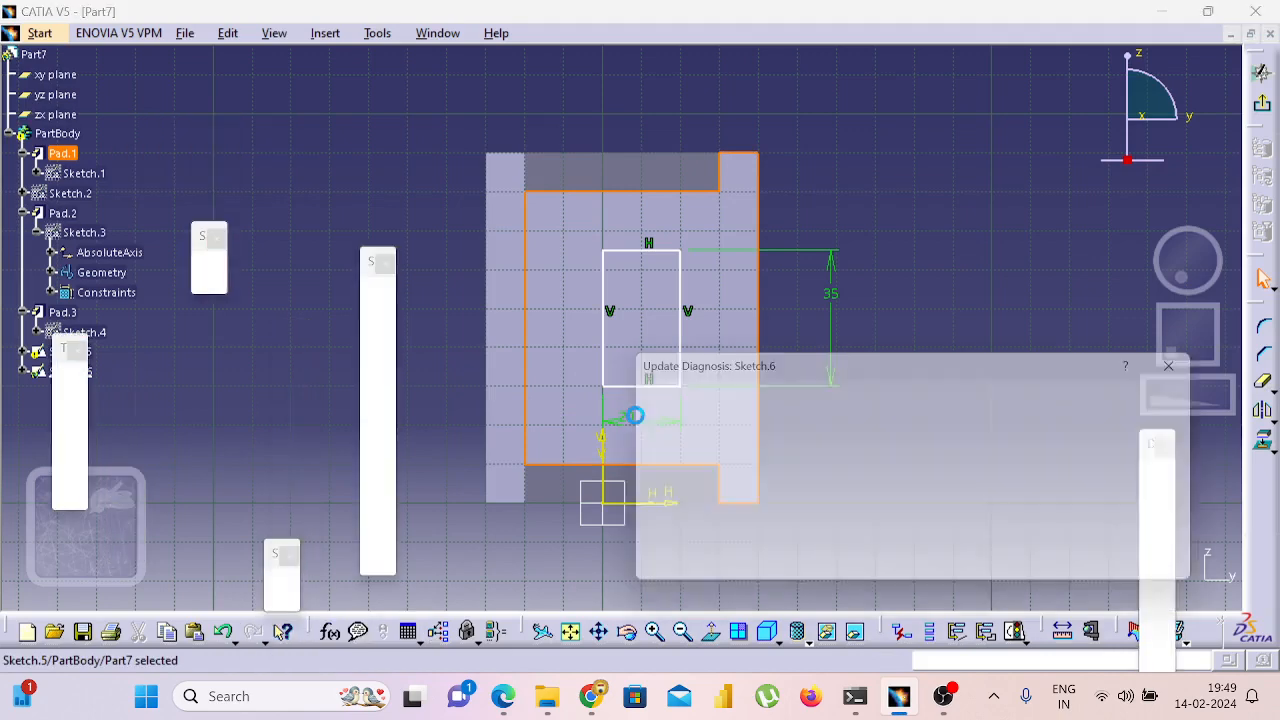
pyautogui.click(1203, 362)
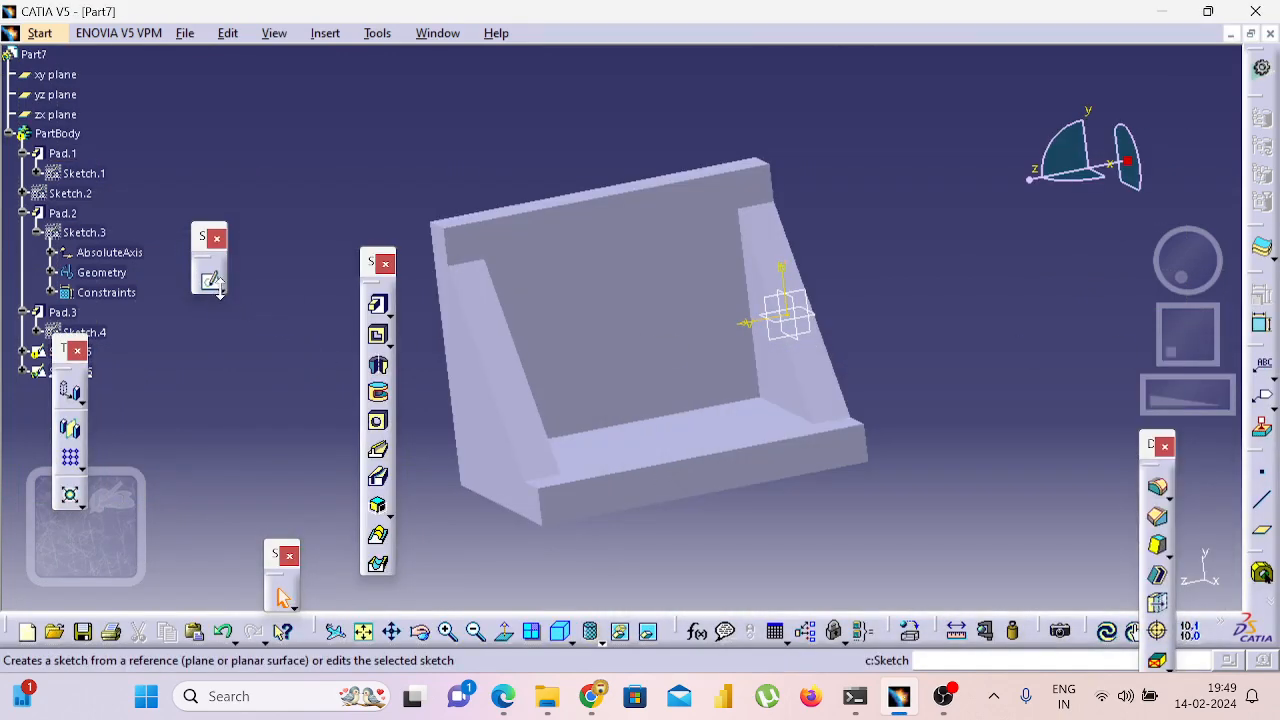
pyautogui.click(217, 286)
pyautogui.click(624, 308)
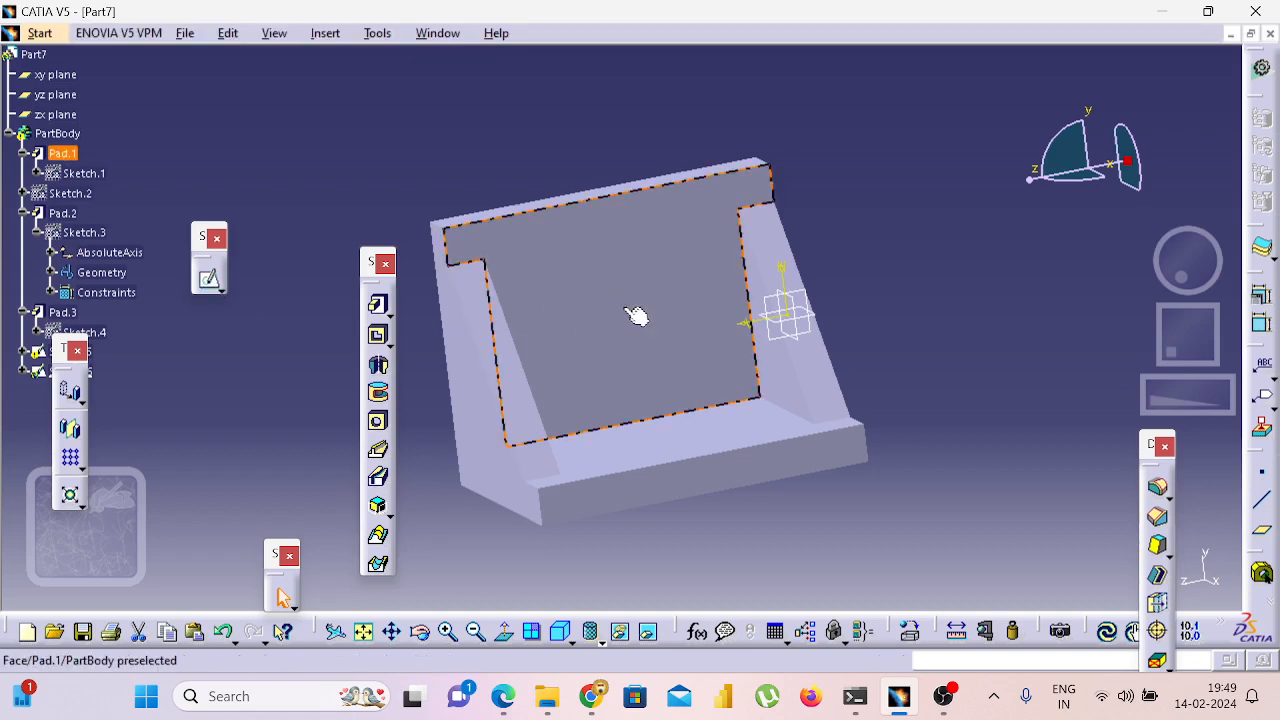
pyautogui.click(209, 280)
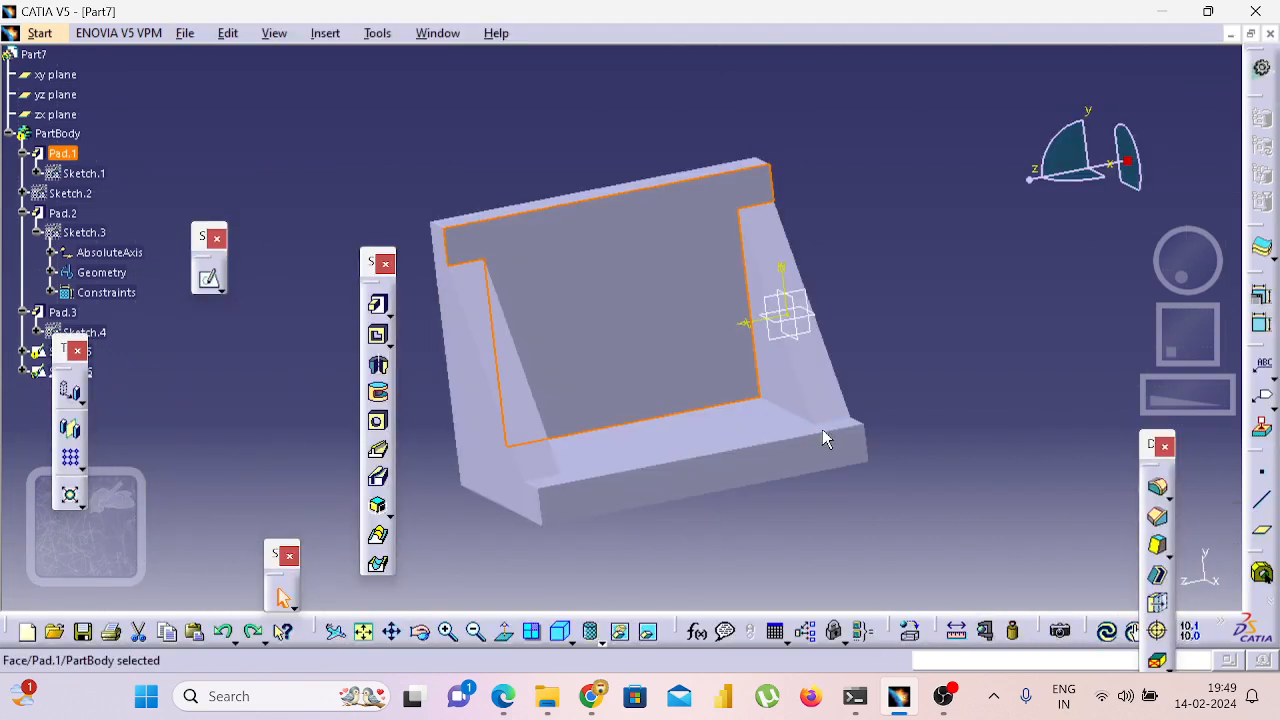
pyautogui.click(990, 445)
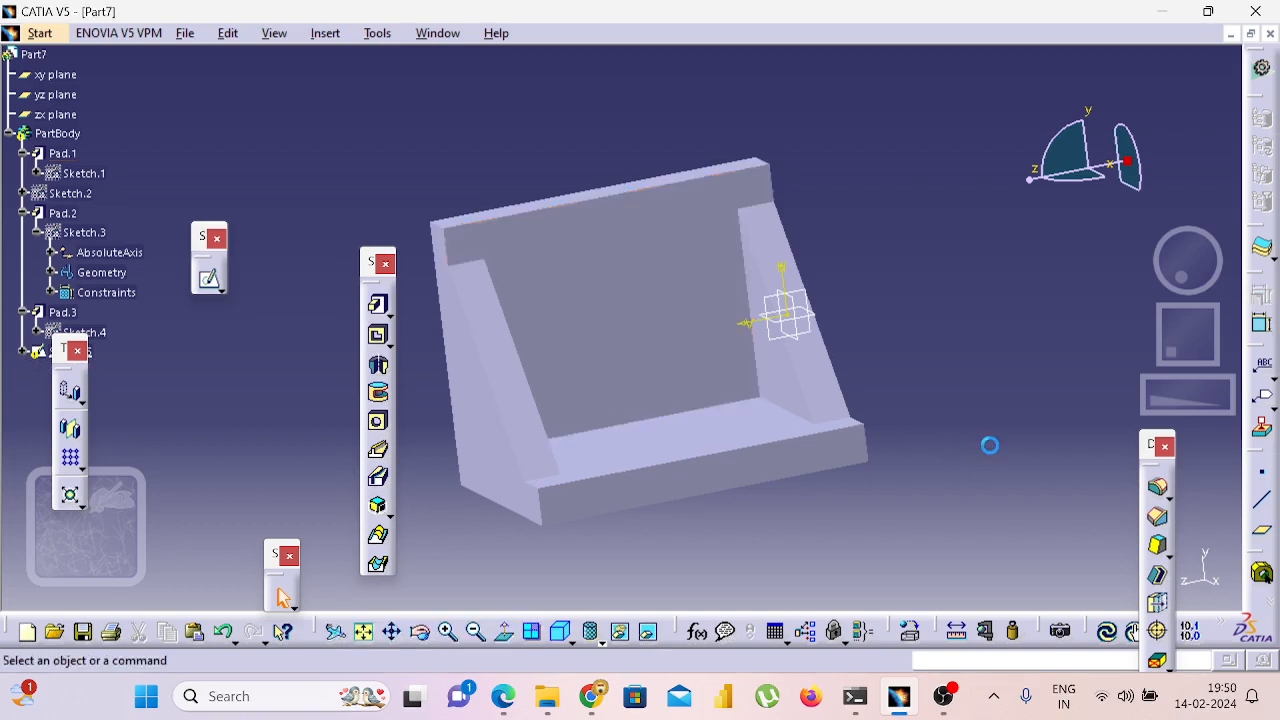
# Undo the earlier rectangle sketches on the upright plate's inner face.
pyautogui.hotkey('ctrl', 'z')
pyautogui.hotkey('ctrl', 'z')
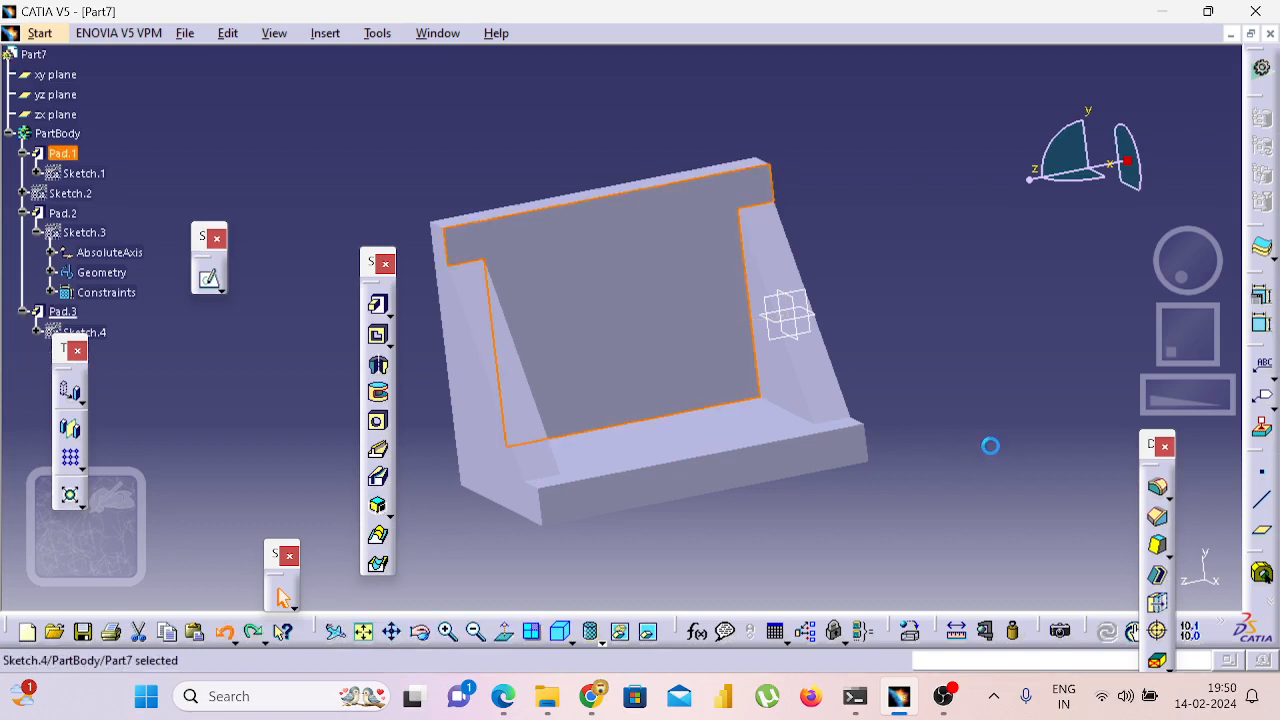
pyautogui.hotkey('ctrl', 'y')
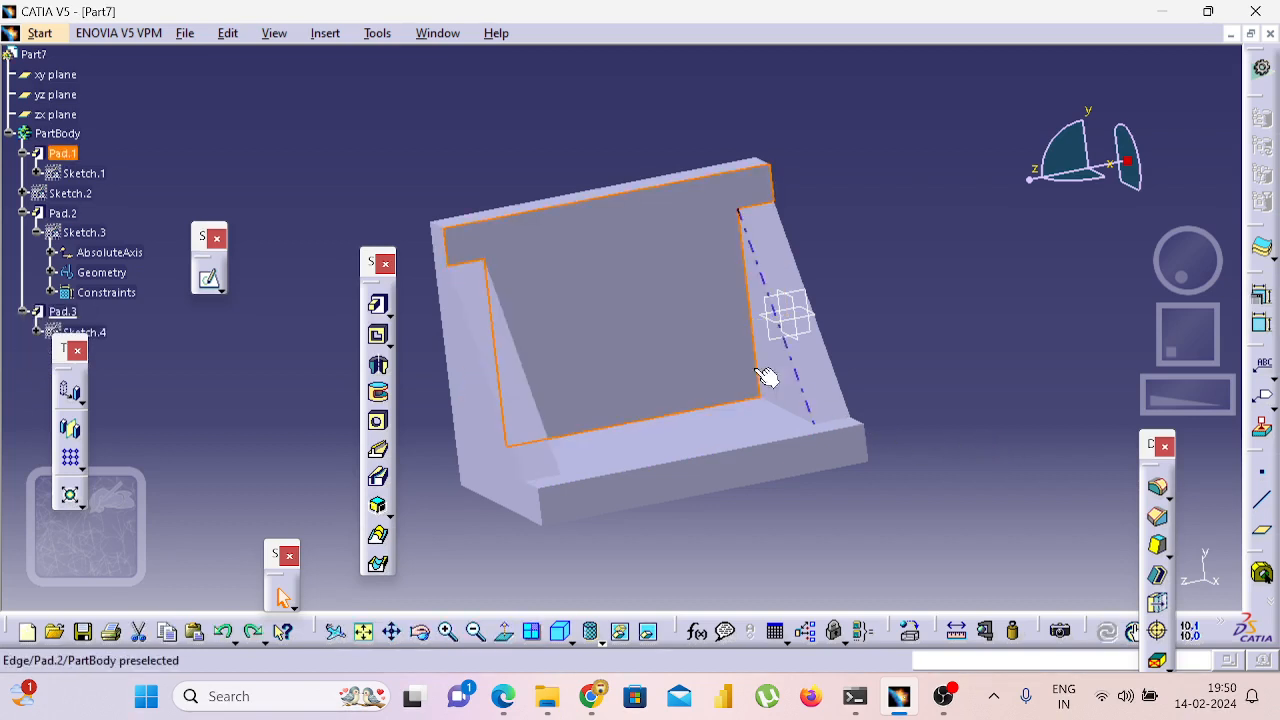
# Create a fresh sketch on the upright plate's inner face and draw a narrow rectangle about 30 mm high, starting on the vertical axis.
pyautogui.click(209, 279)
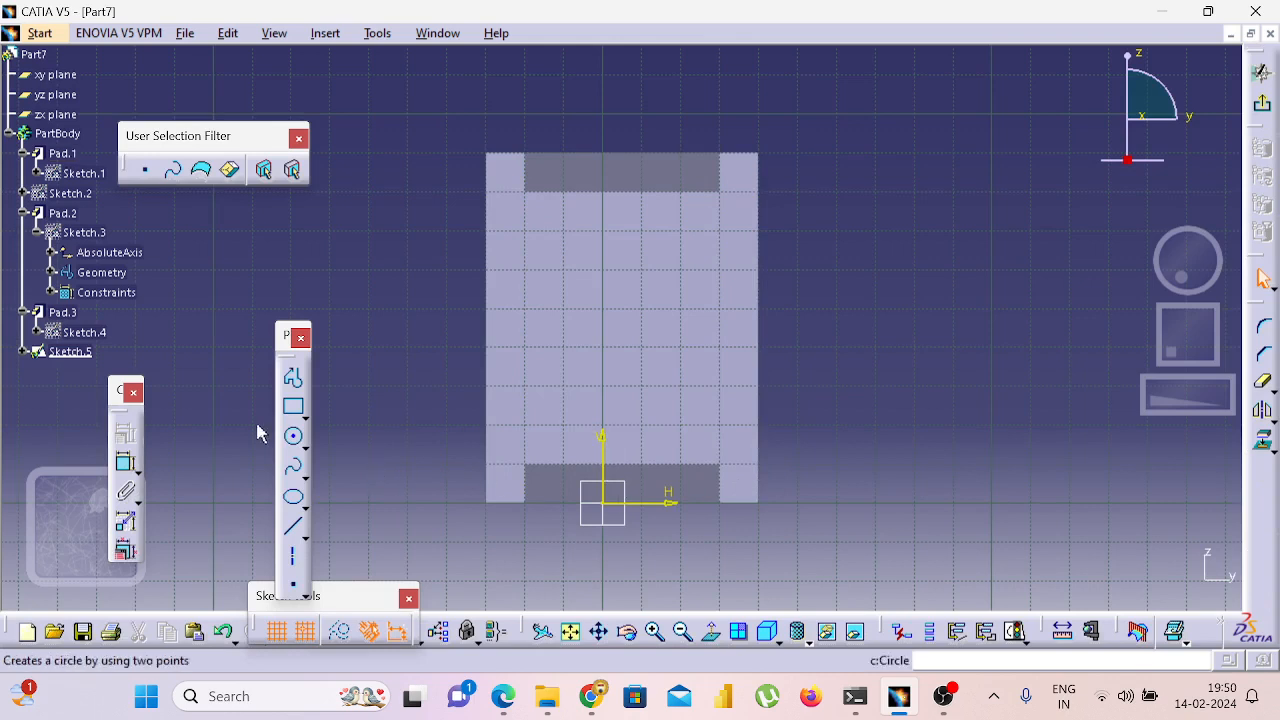
pyautogui.click(293, 407)
pyautogui.click(605, 272)
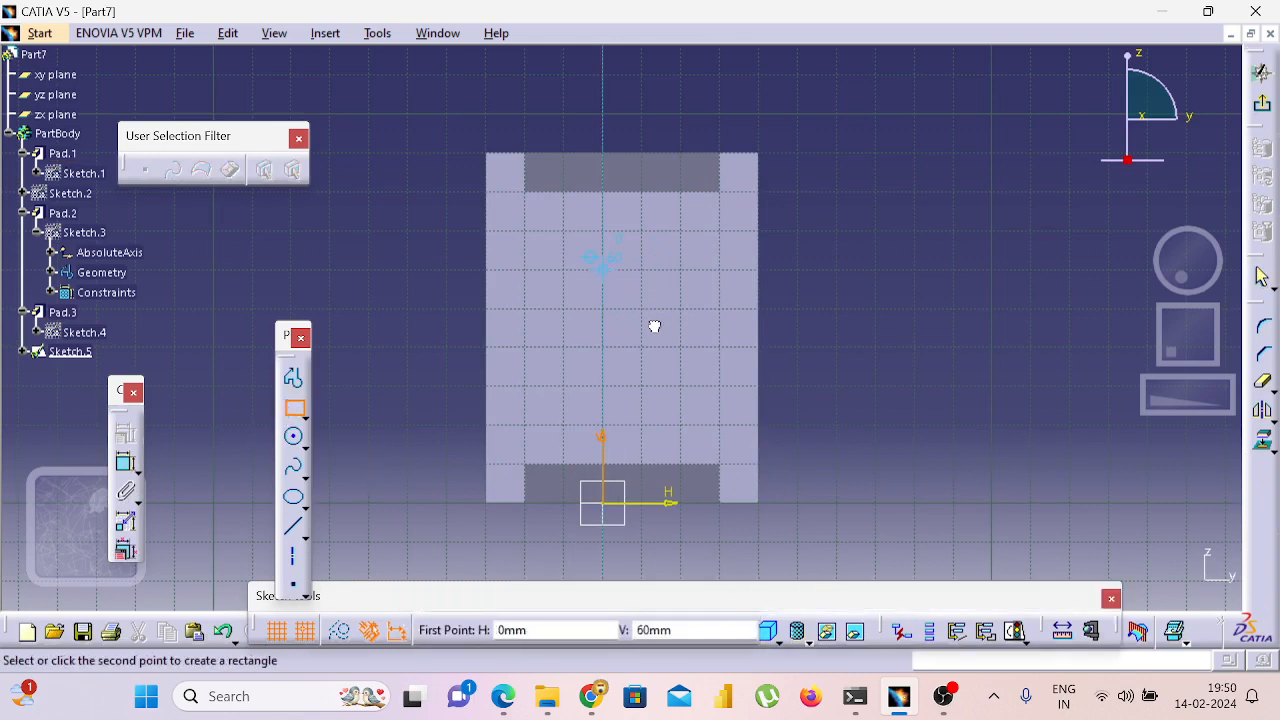
pyautogui.click(657, 386)
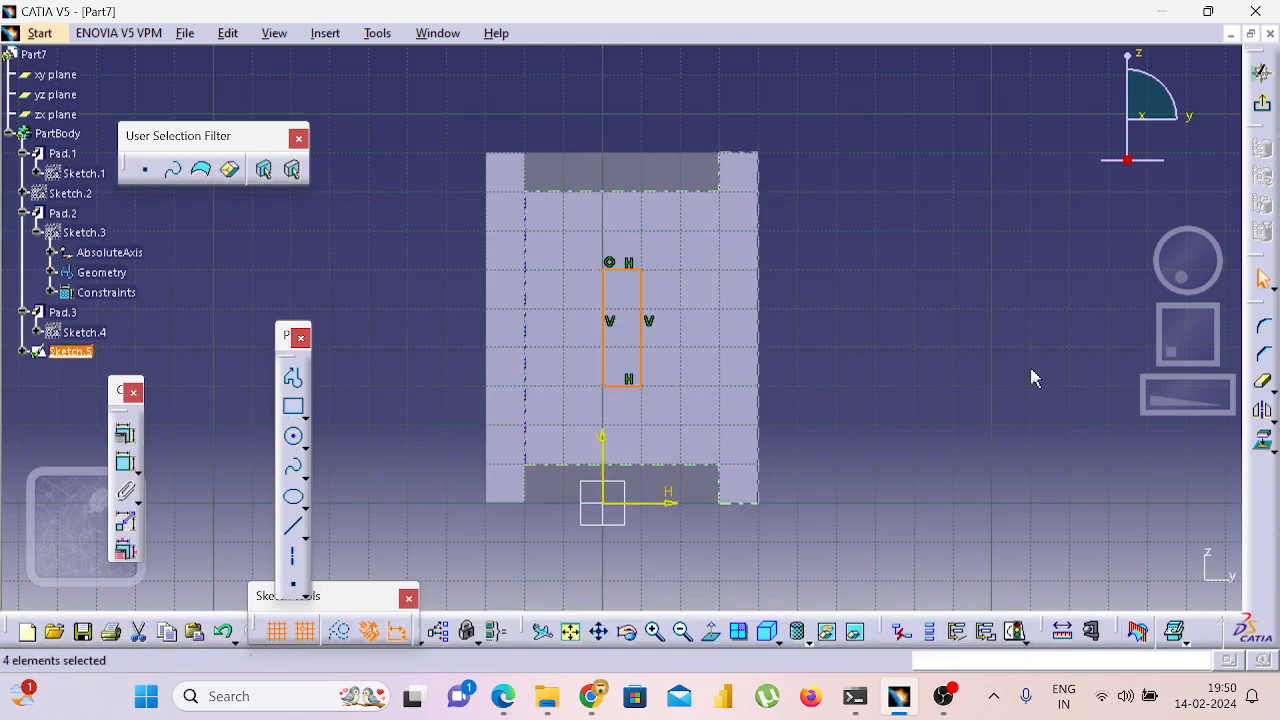
pyautogui.click(1189, 320)
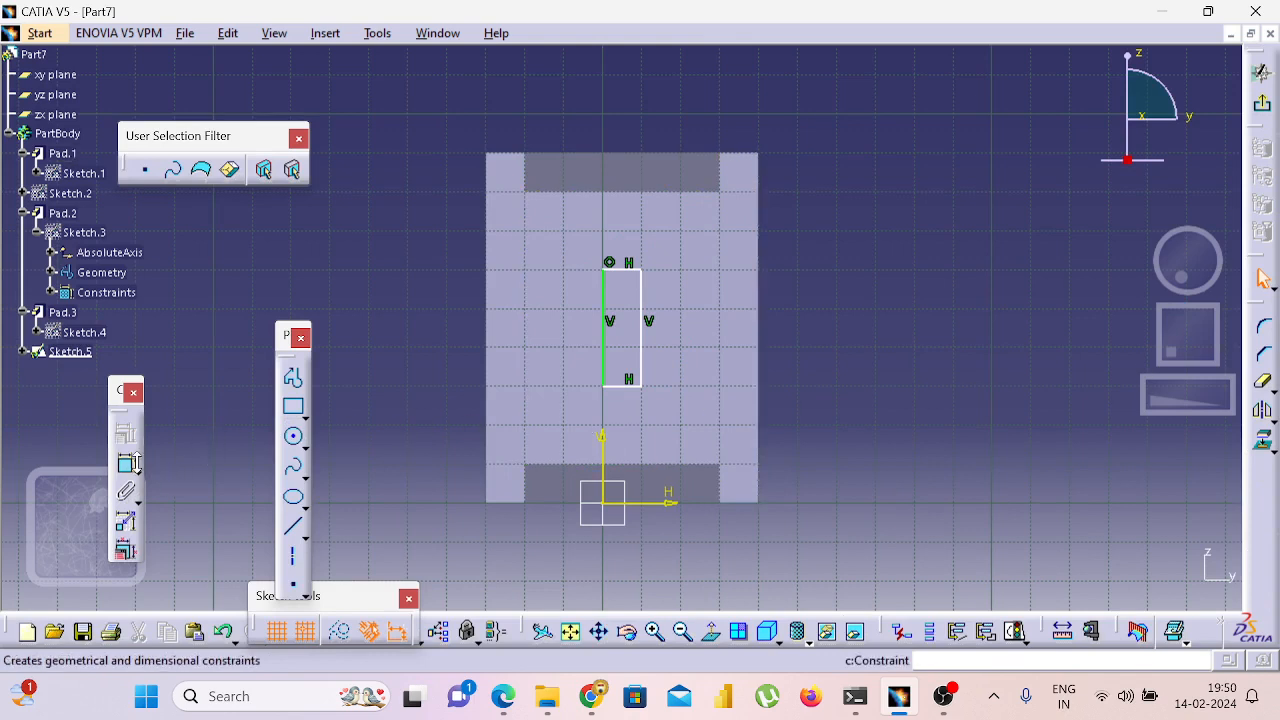
# Dimension the long side of the narrow rectangle and set it to 35 mm.
pyautogui.click(126, 462)
pyautogui.click(641, 320)
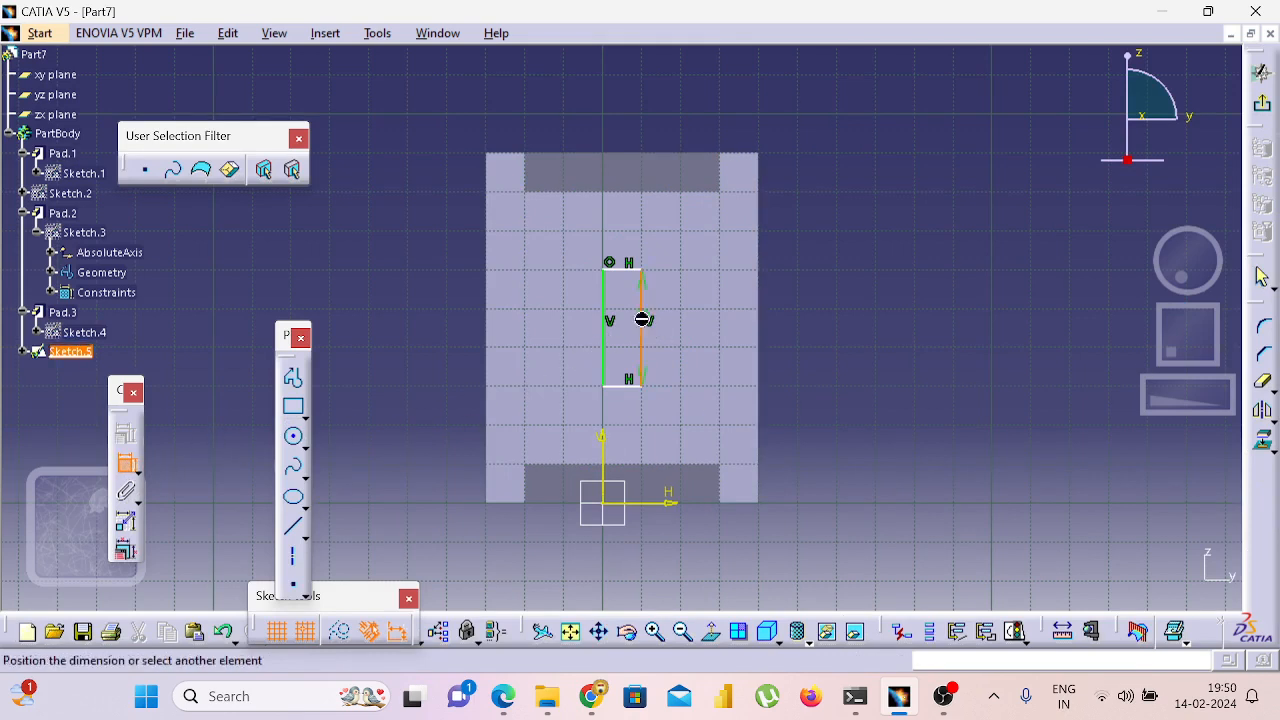
pyautogui.click(712, 316)
pyautogui.doubleClick(712, 313)
pyautogui.write('35mm')
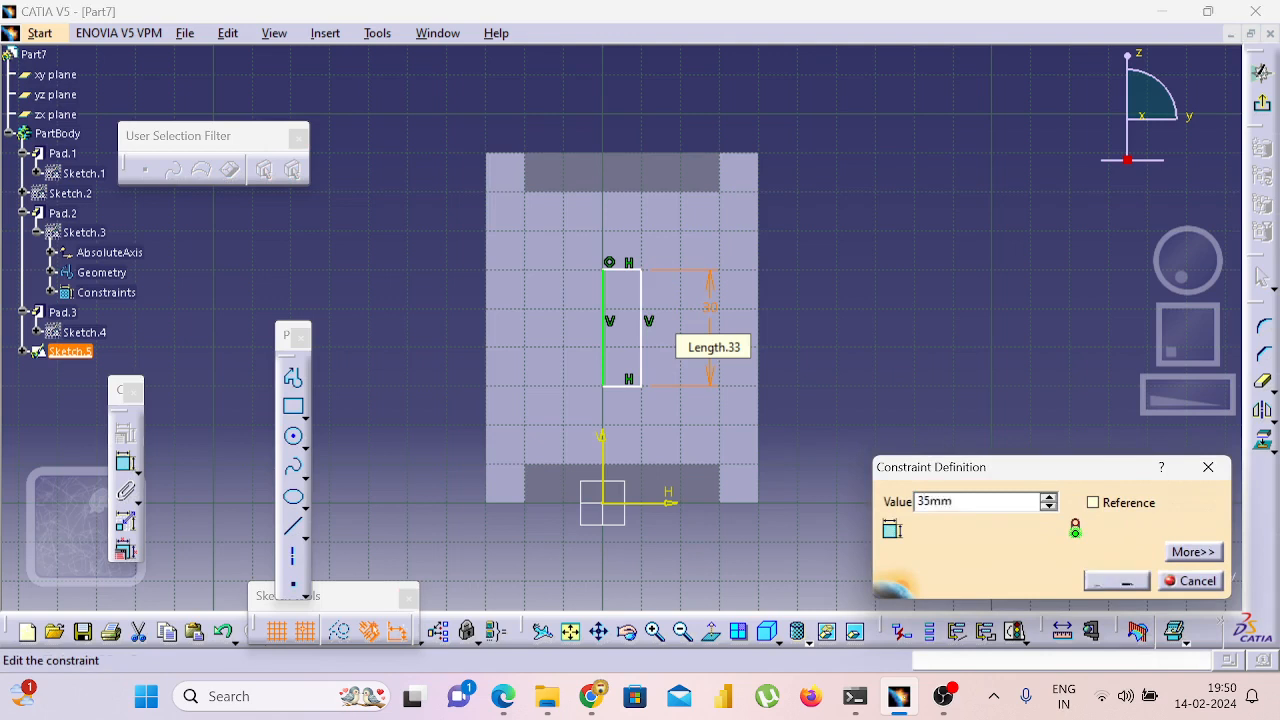
pyautogui.press('Return')
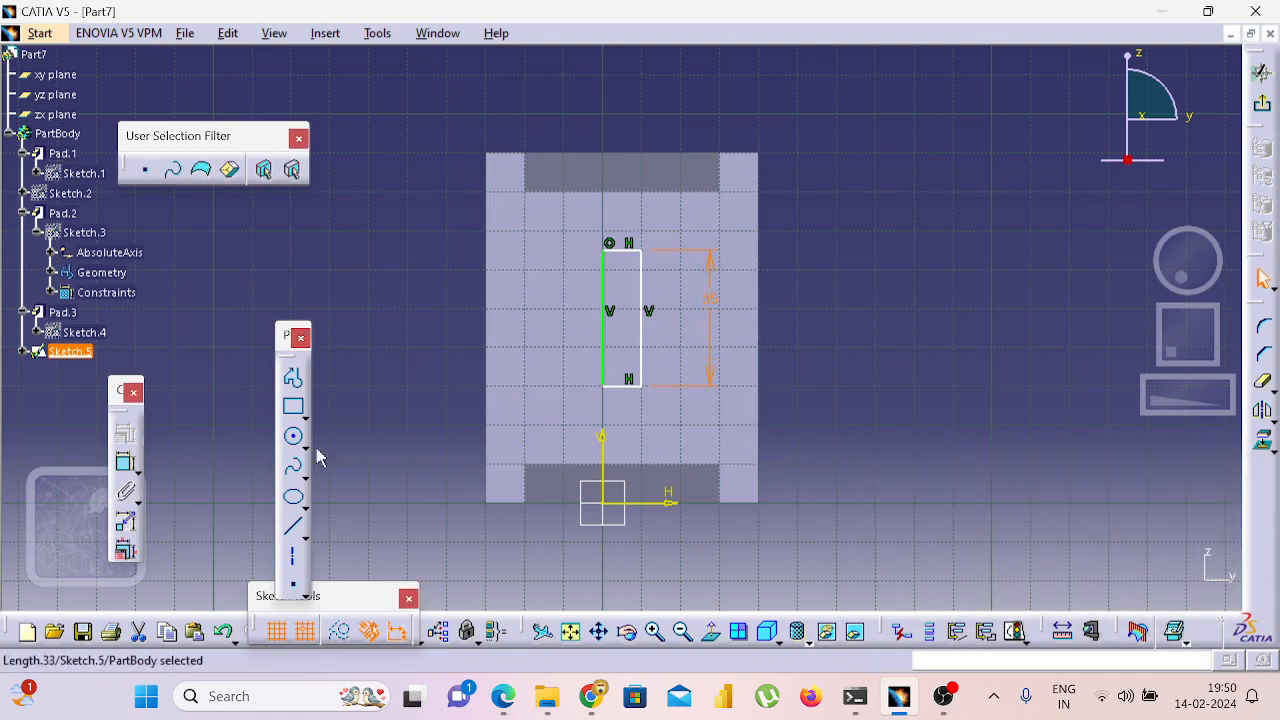
# Dimension the short side of the narrow rectangle and set it to 15 mm.
pyautogui.click(124, 462)
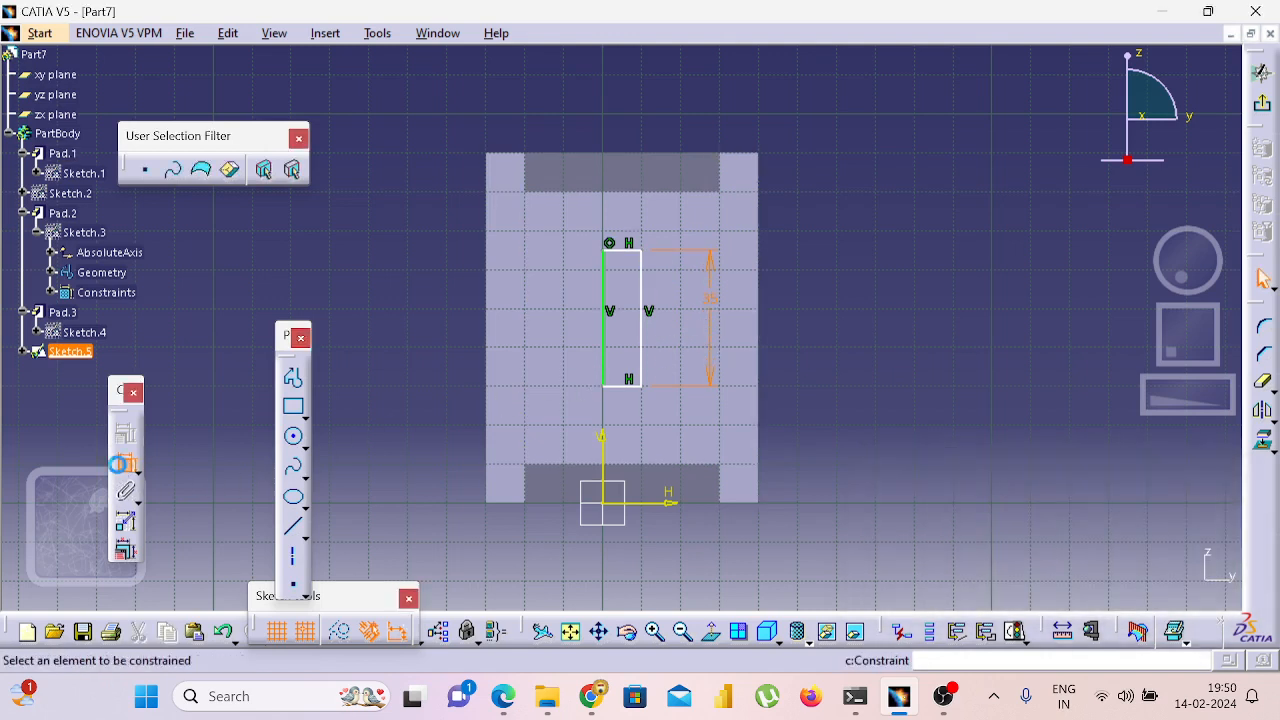
pyautogui.click(630, 386)
pyautogui.click(610, 551)
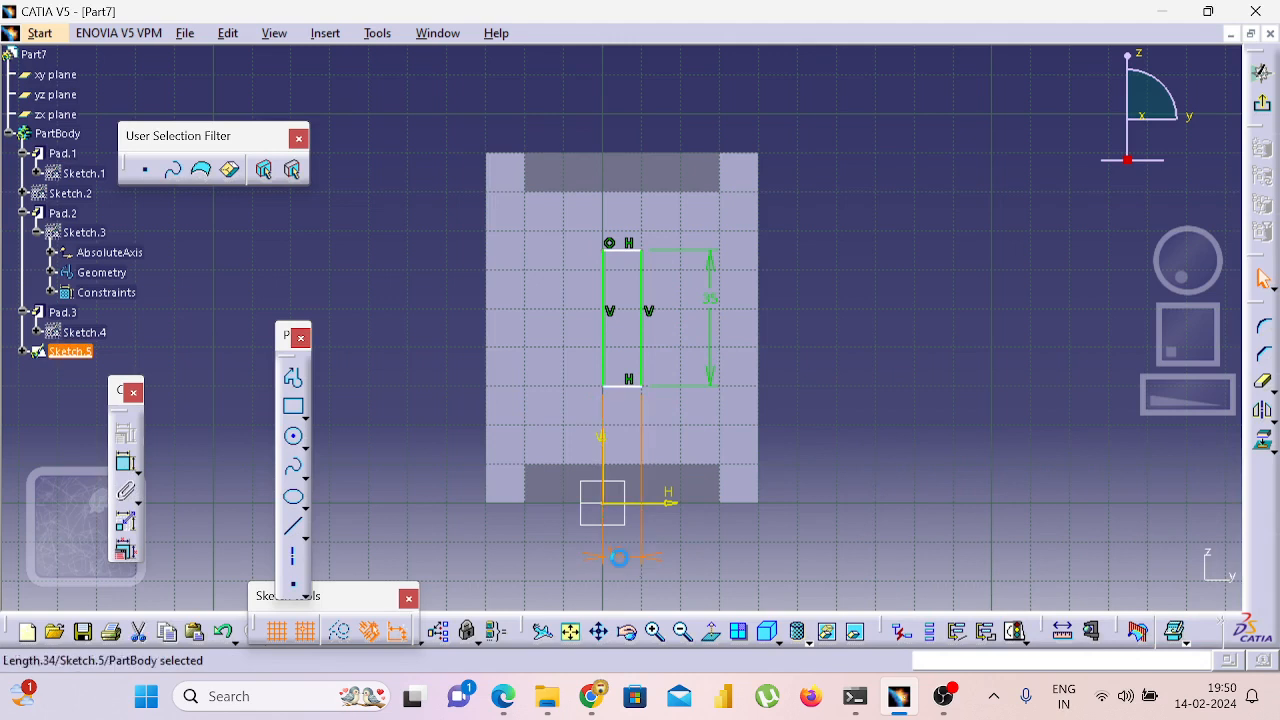
pyautogui.doubleClick(619, 558)
pyautogui.write('15')
pyautogui.press('Return')
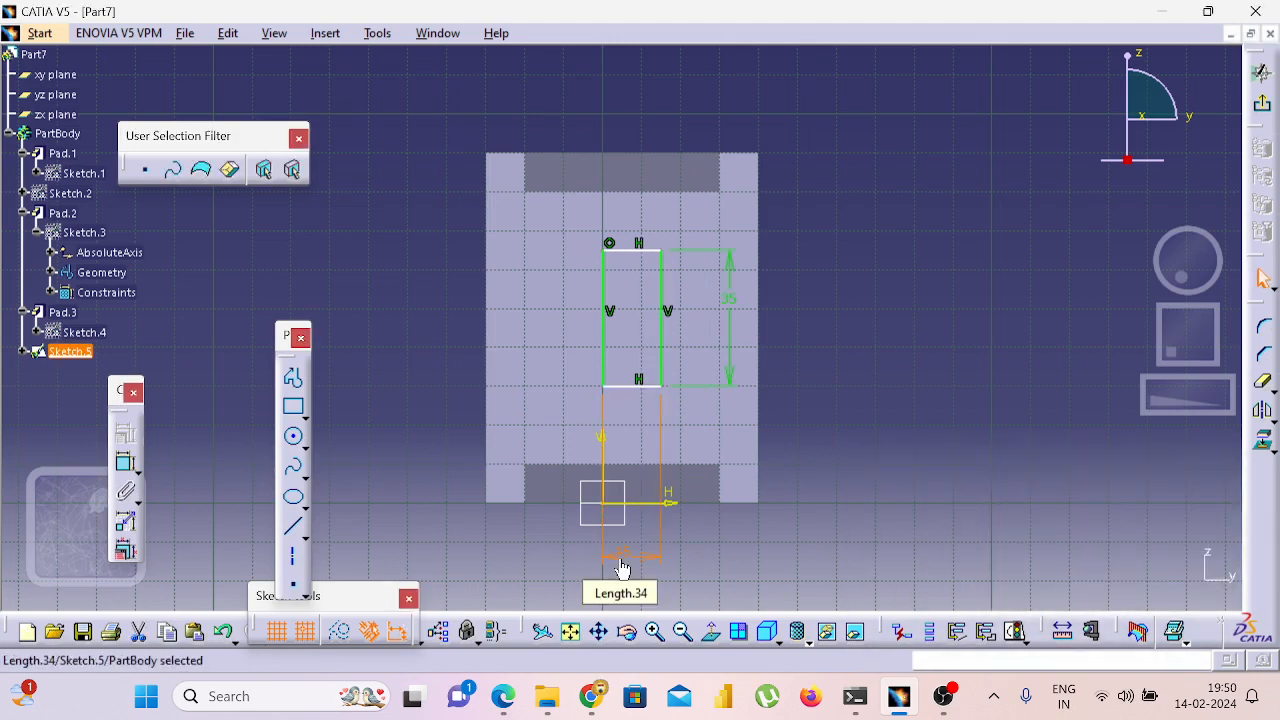
pyautogui.click(866, 566)
# Try a 35 mm offset between the rectangle's outer long side and the plate's edge, and delete that dimension.
pyautogui.click(129, 464)
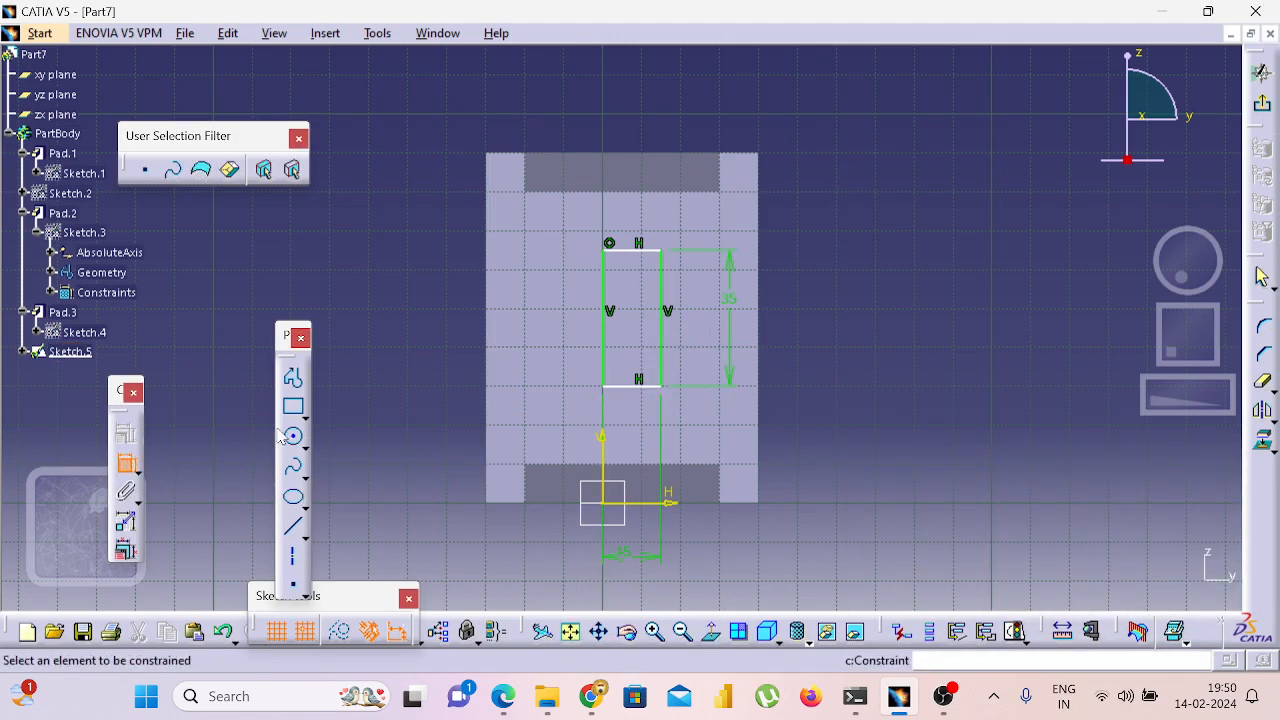
pyautogui.click(661, 288)
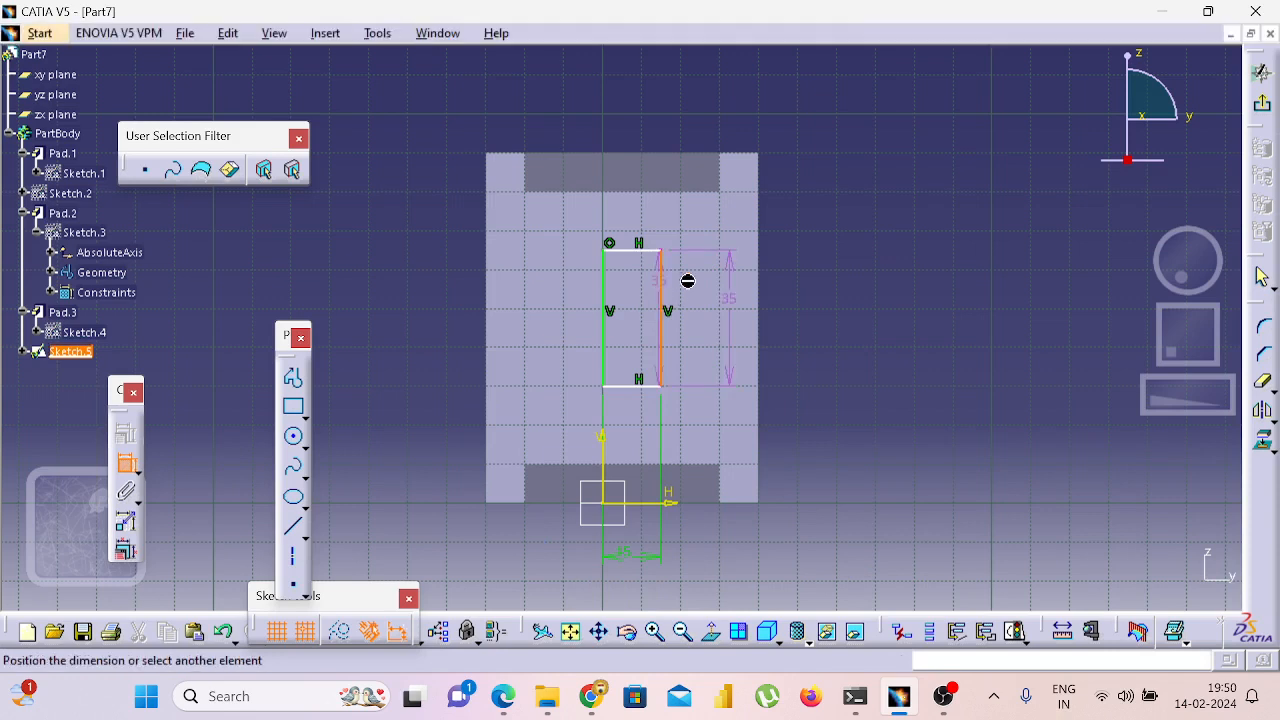
pyautogui.click(758, 284)
pyautogui.click(765, 124)
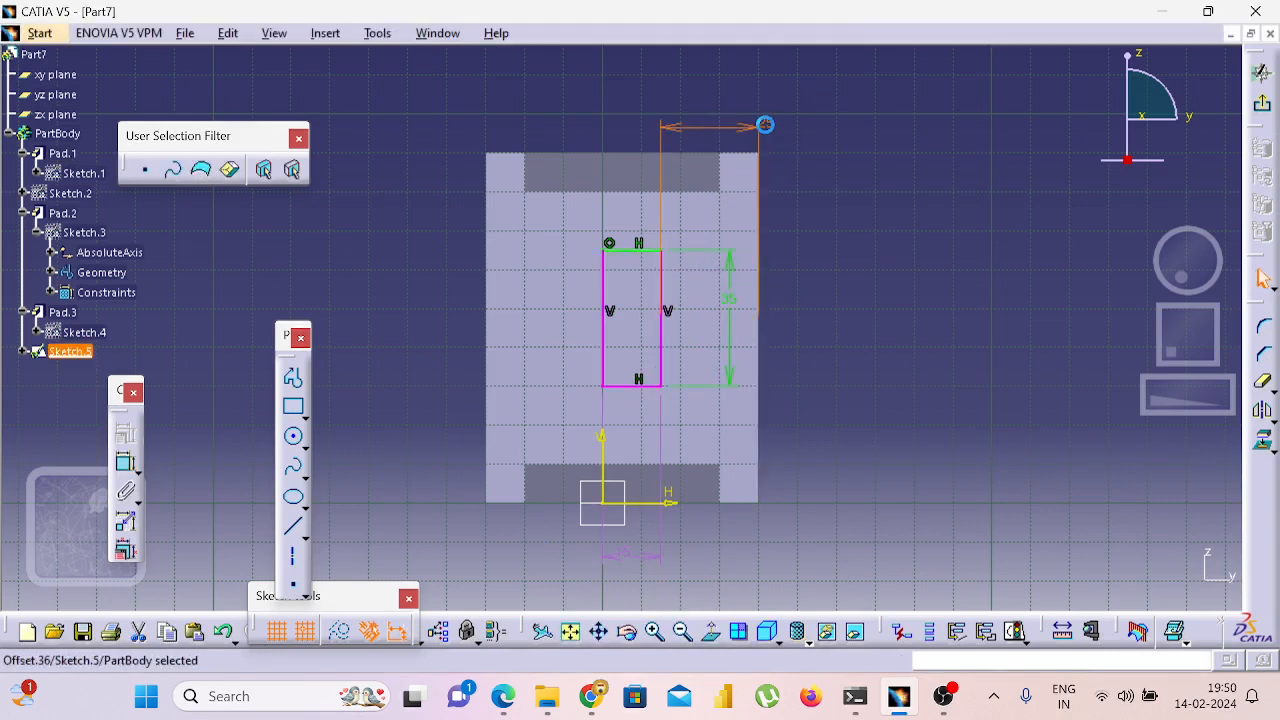
pyautogui.doubleClick(765, 124)
pyautogui.write('35')
pyautogui.press('Return')
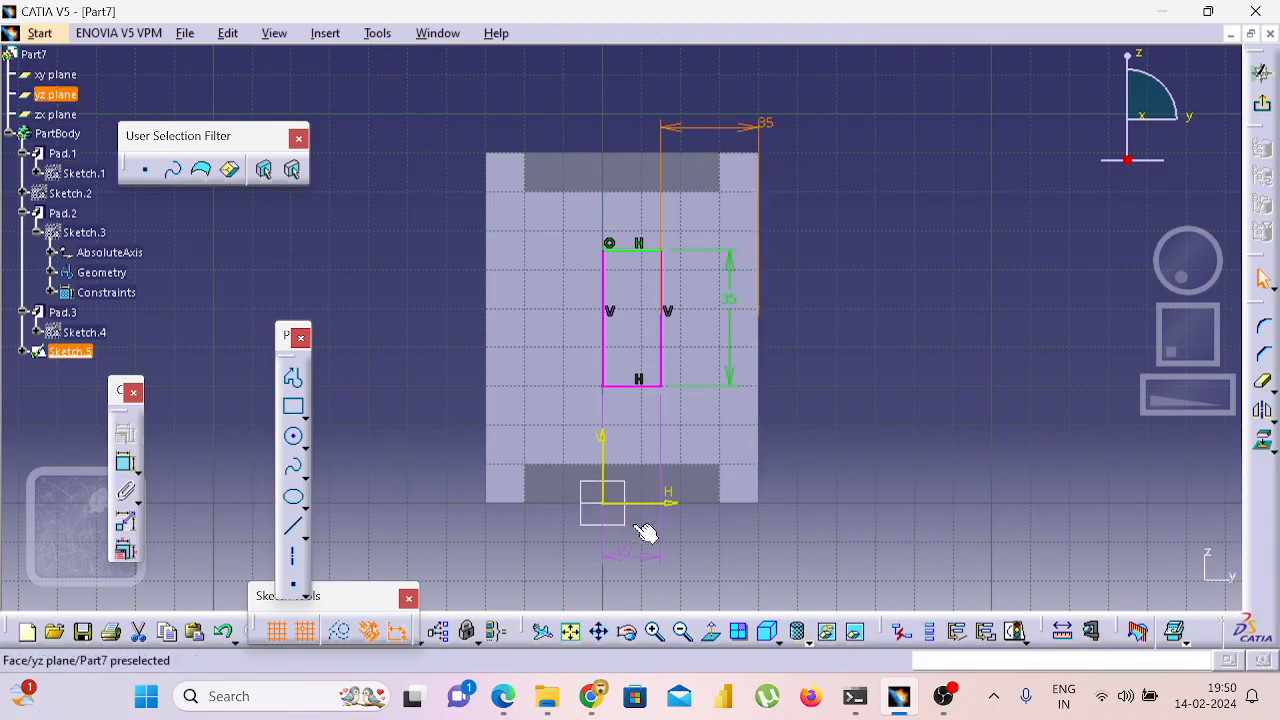
pyautogui.click(831, 282)
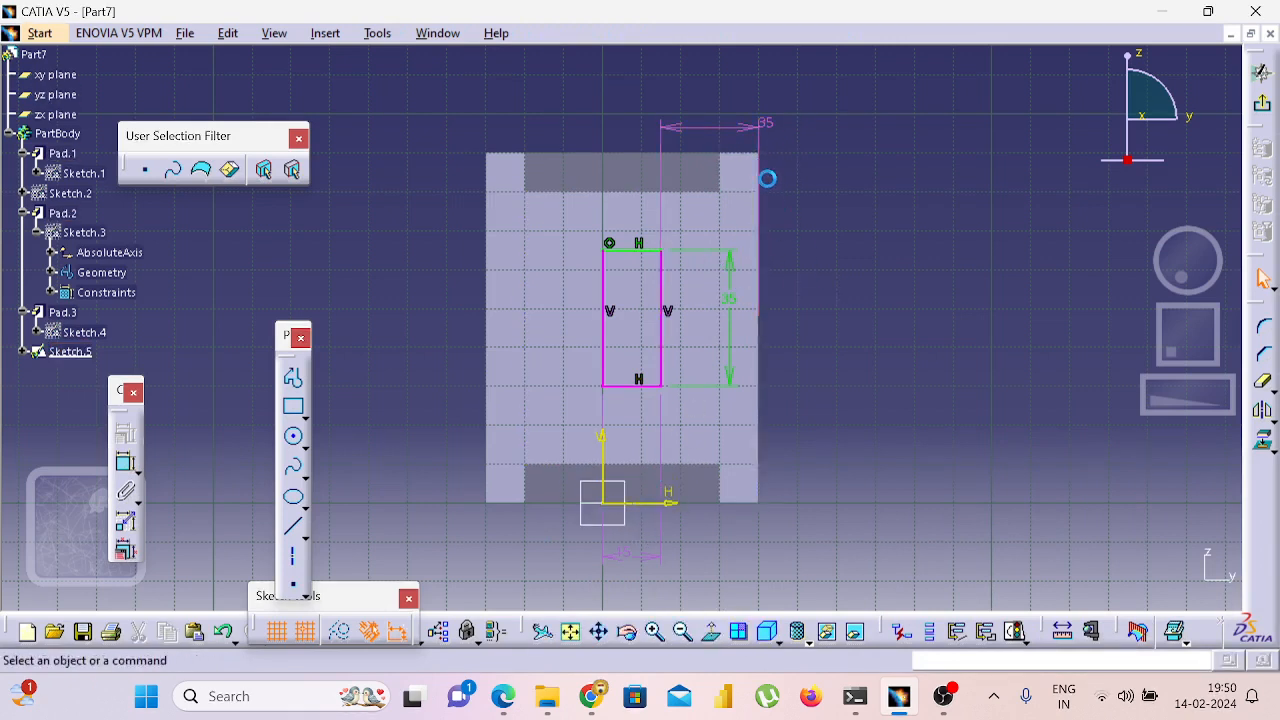
pyautogui.click(772, 138)
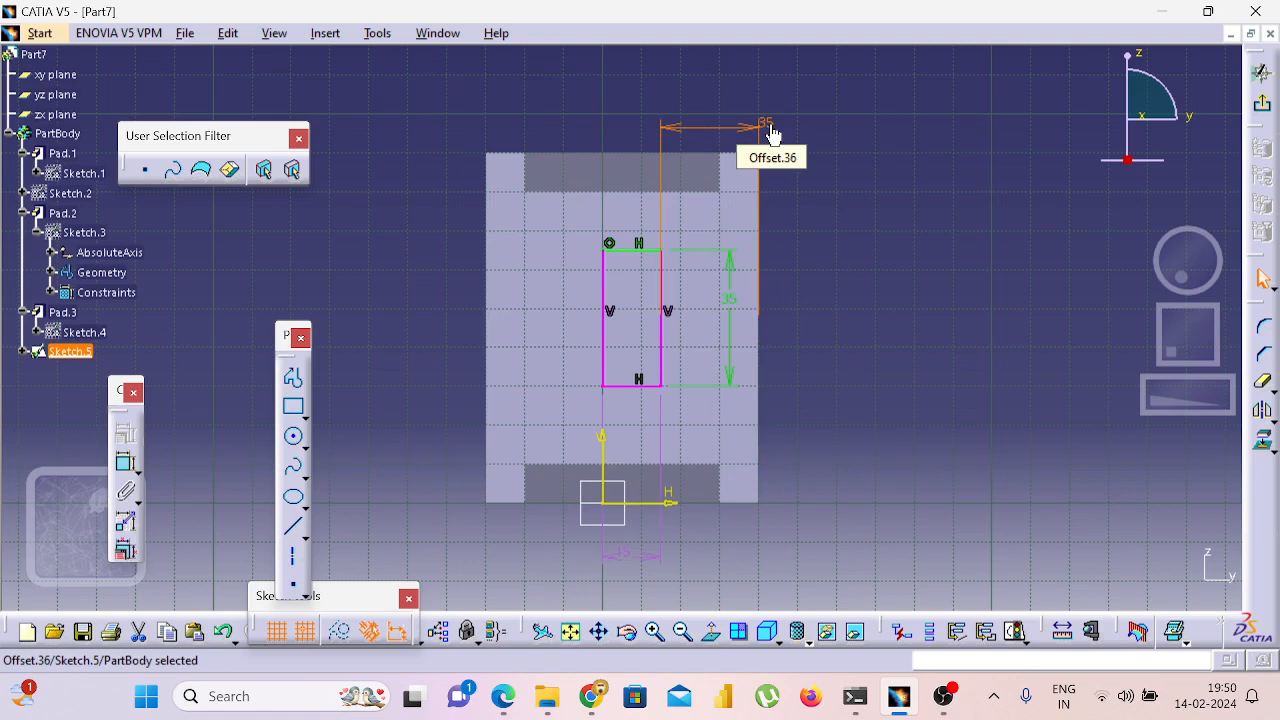
pyautogui.press('Delete')
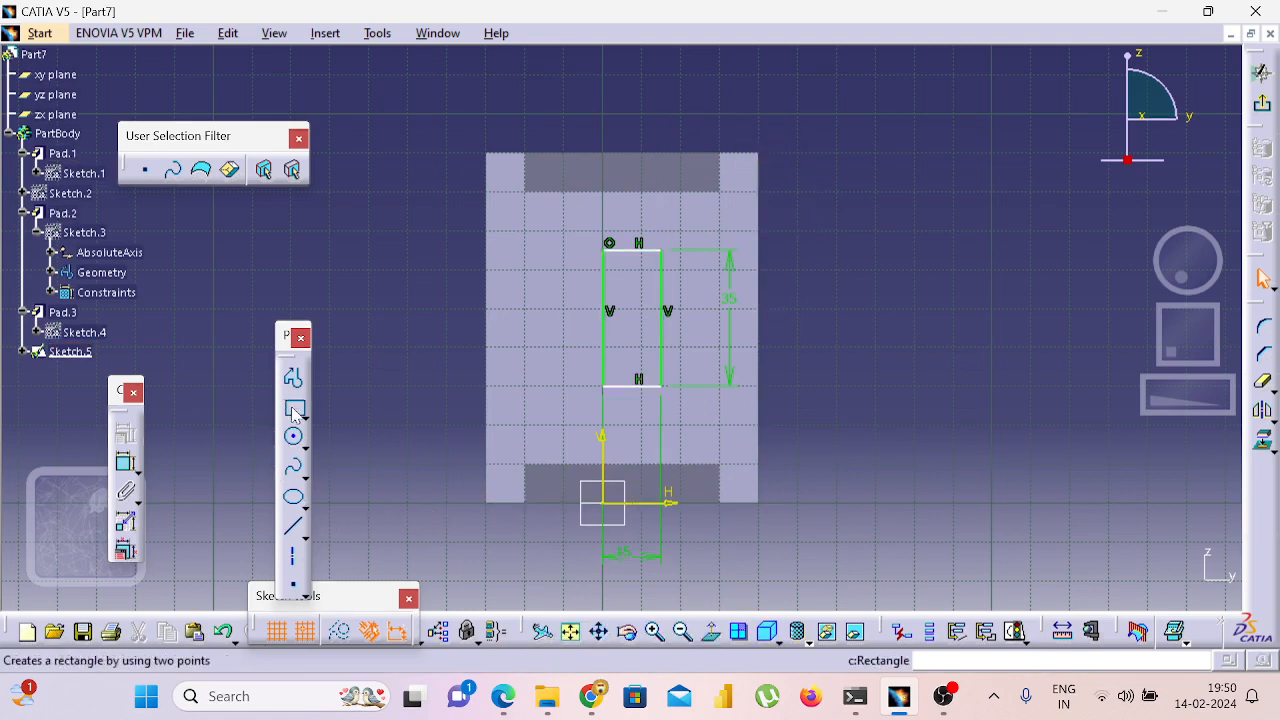
# Check the spacing between the two ribs' inner edges with a temporary dimension and remove it.
pyautogui.click(129, 465)
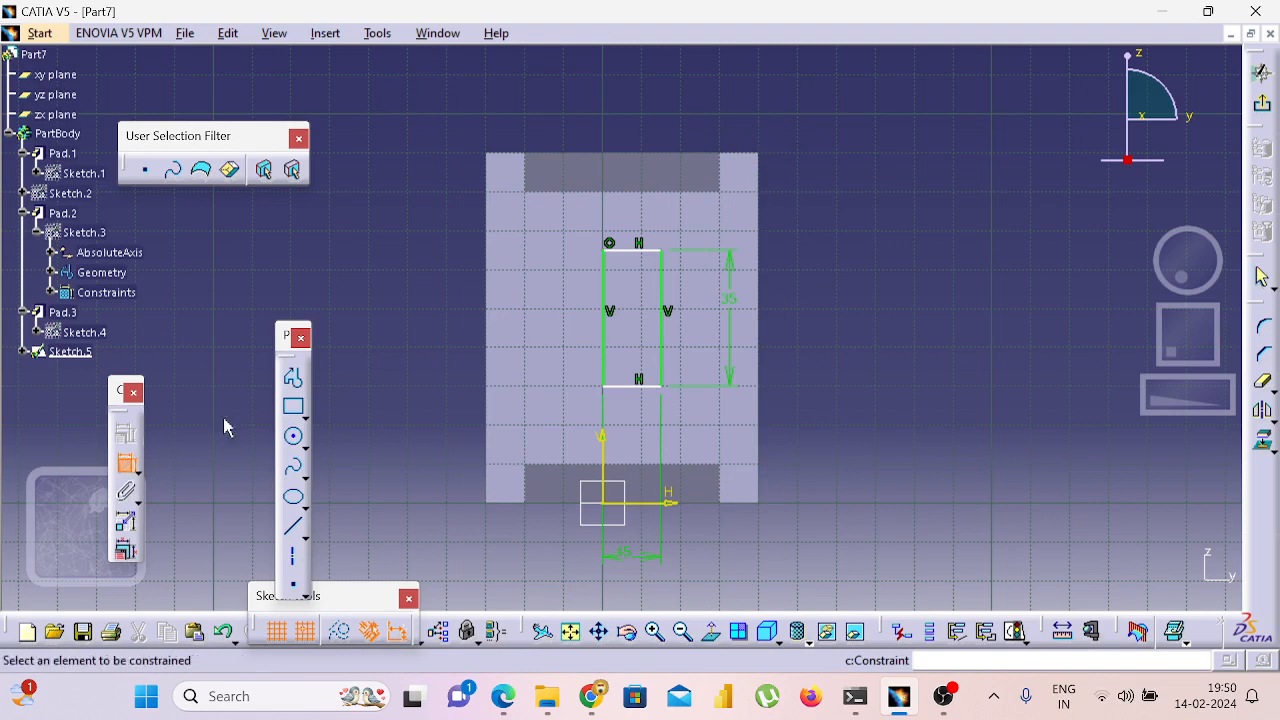
pyautogui.click(650, 192)
pyautogui.click(651, 466)
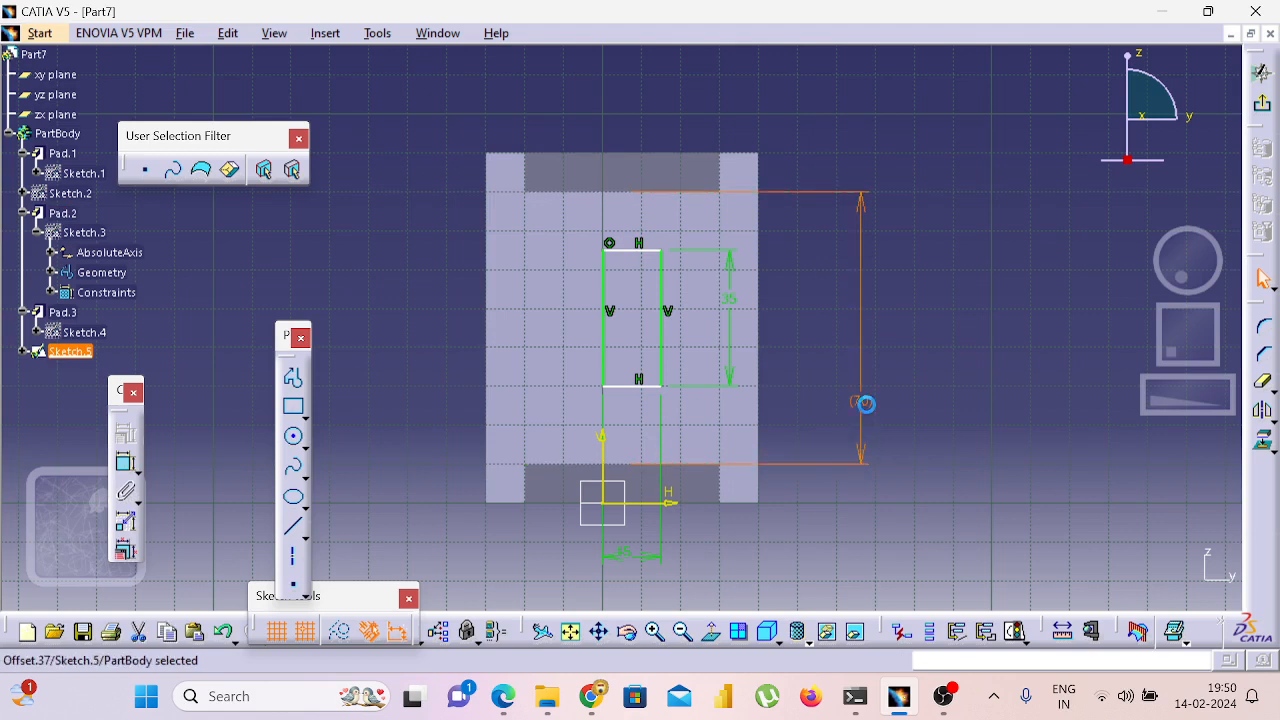
pyautogui.press('Escape')
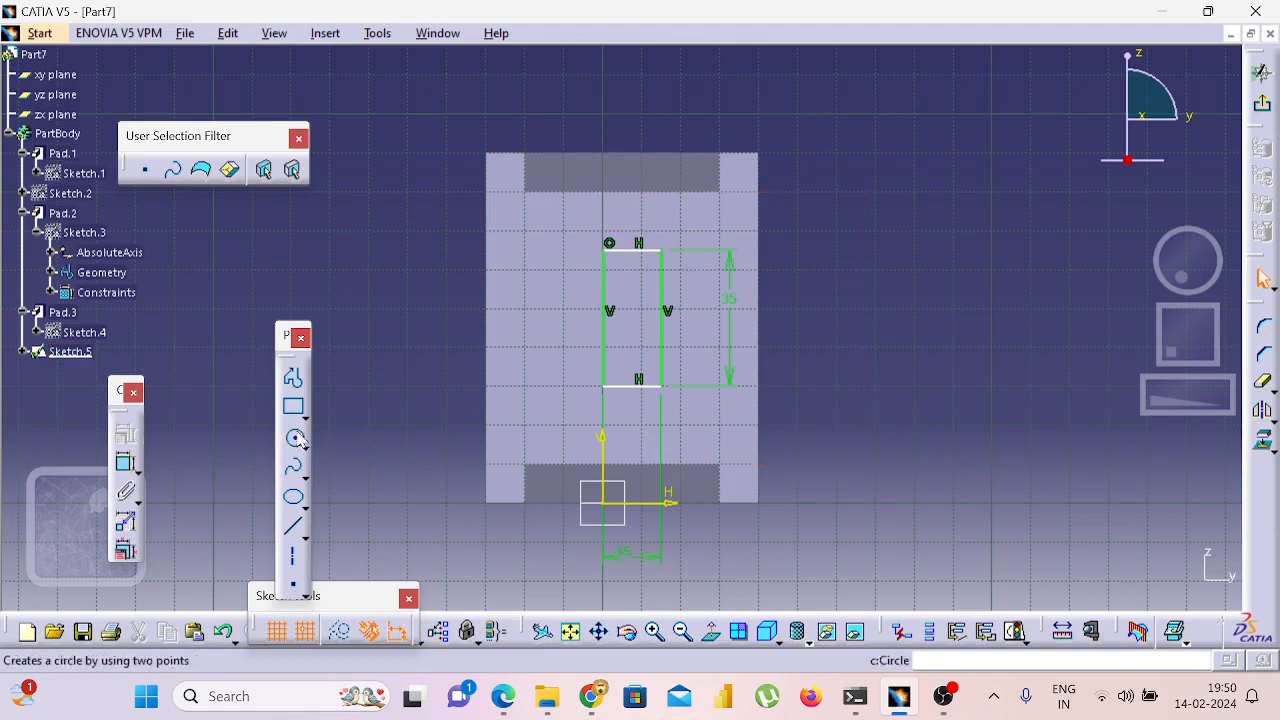
# Dimension the gap between the upper rib's inner edge and the rectangle's upper edge and set it to 17.5 mm.
pyautogui.click(125, 462)
pyautogui.click(627, 197)
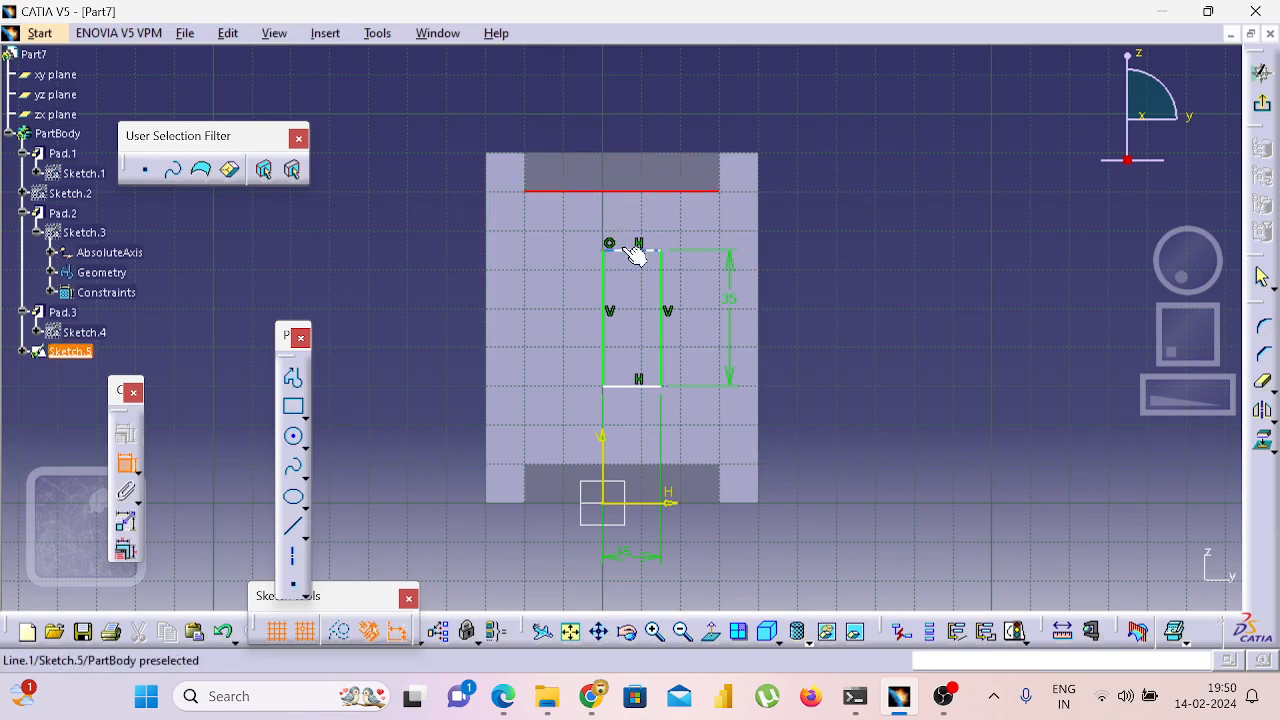
pyautogui.click(632, 250)
pyautogui.click(925, 220)
pyautogui.doubleClick(923, 218)
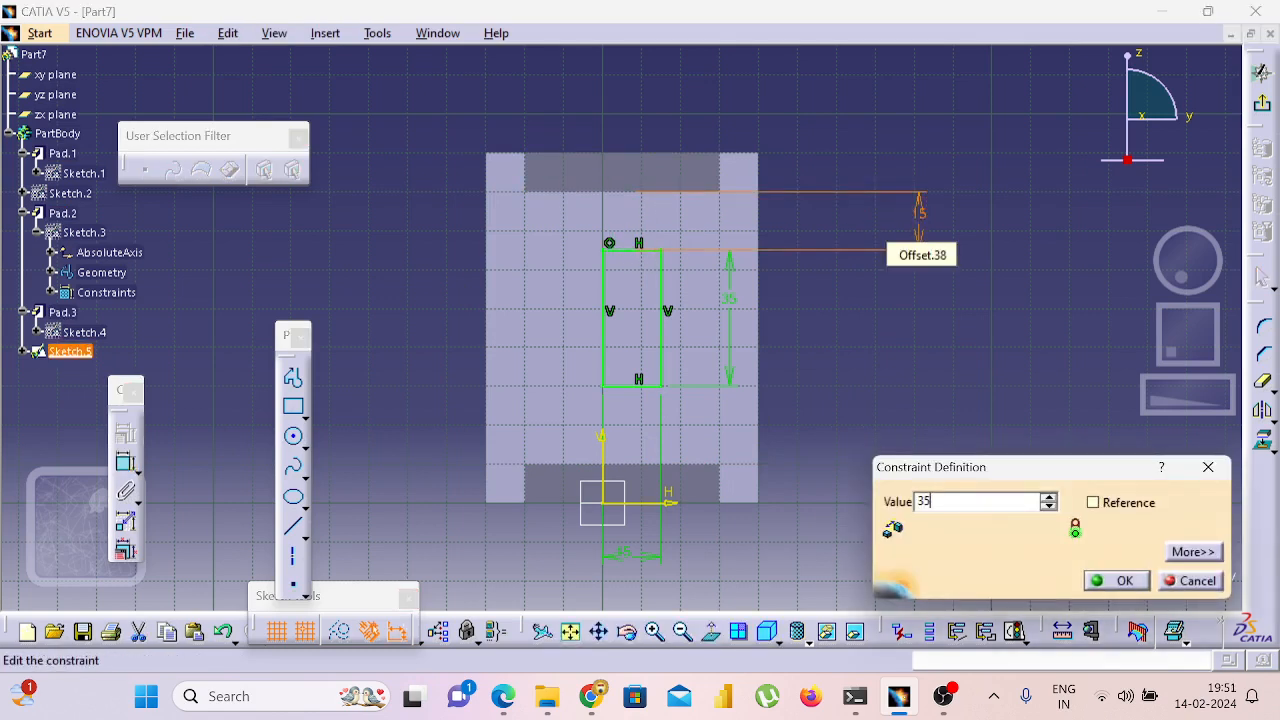
pyautogui.write('17.5mm')
pyautogui.press('Return')
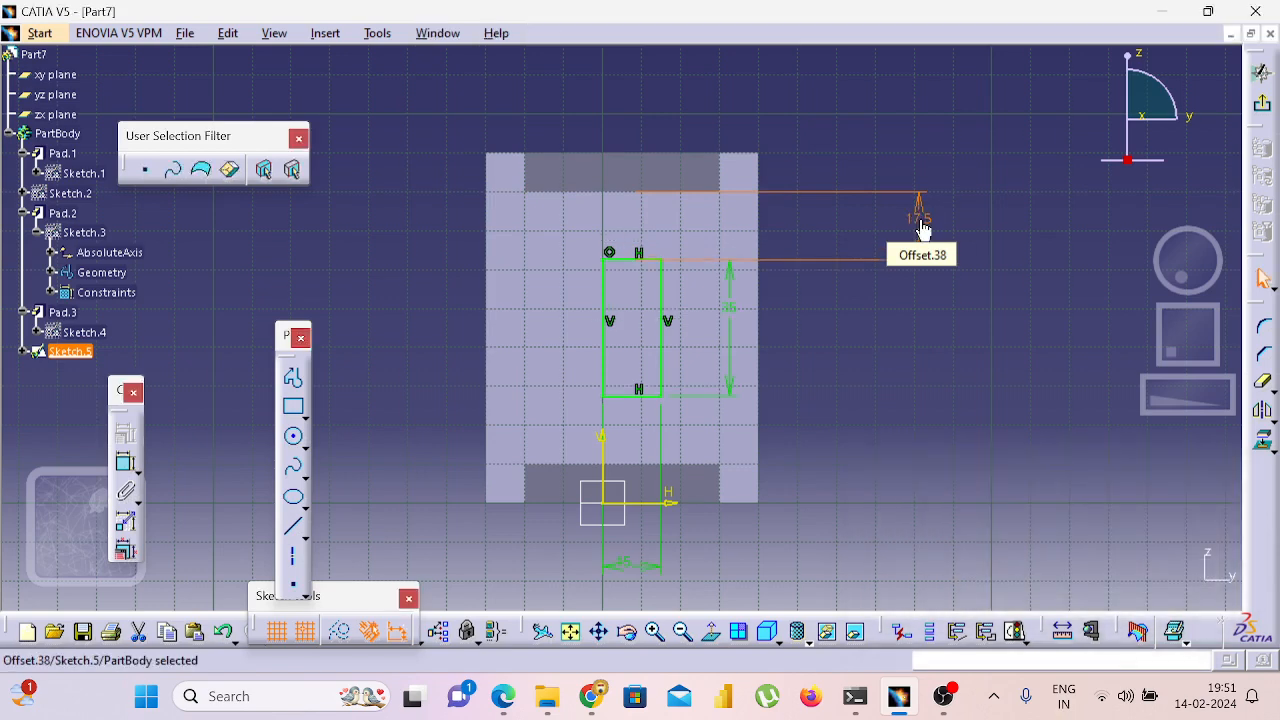
# Leave the sketch and cut the rectangle through the upright plate with a Pocket of type Up to last.
pyautogui.click(1260, 105)
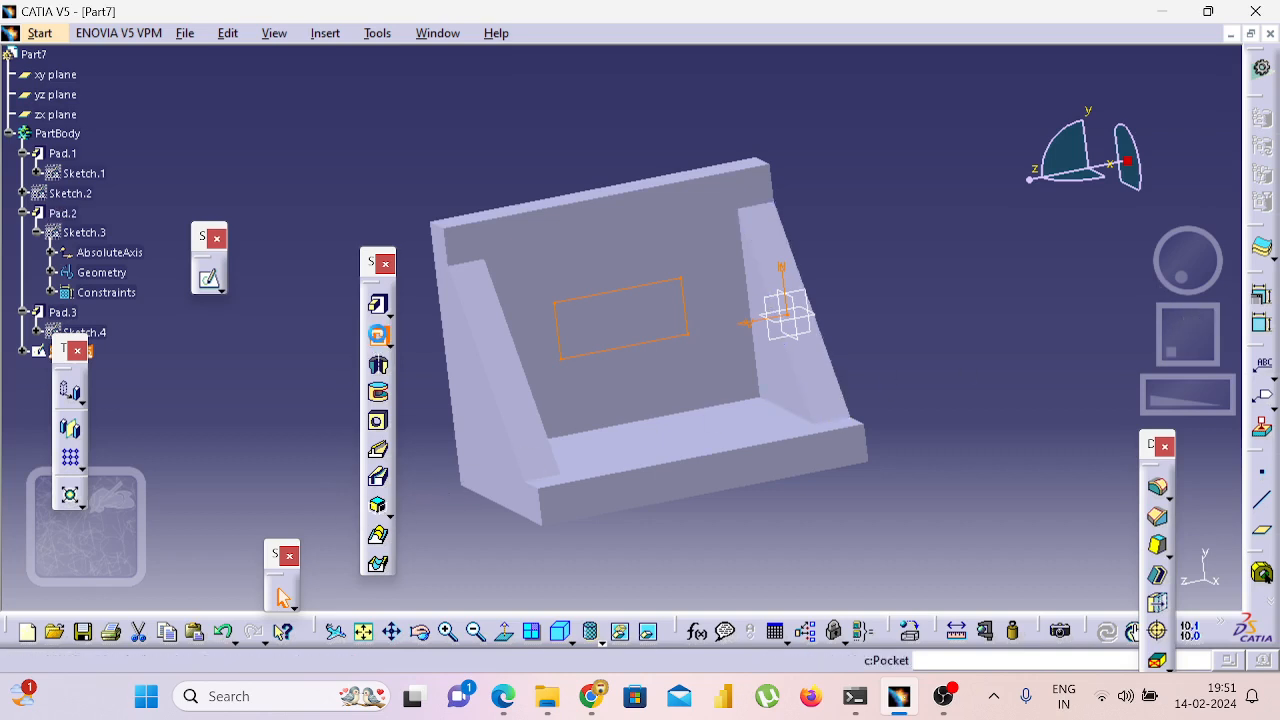
pyautogui.click(378, 335)
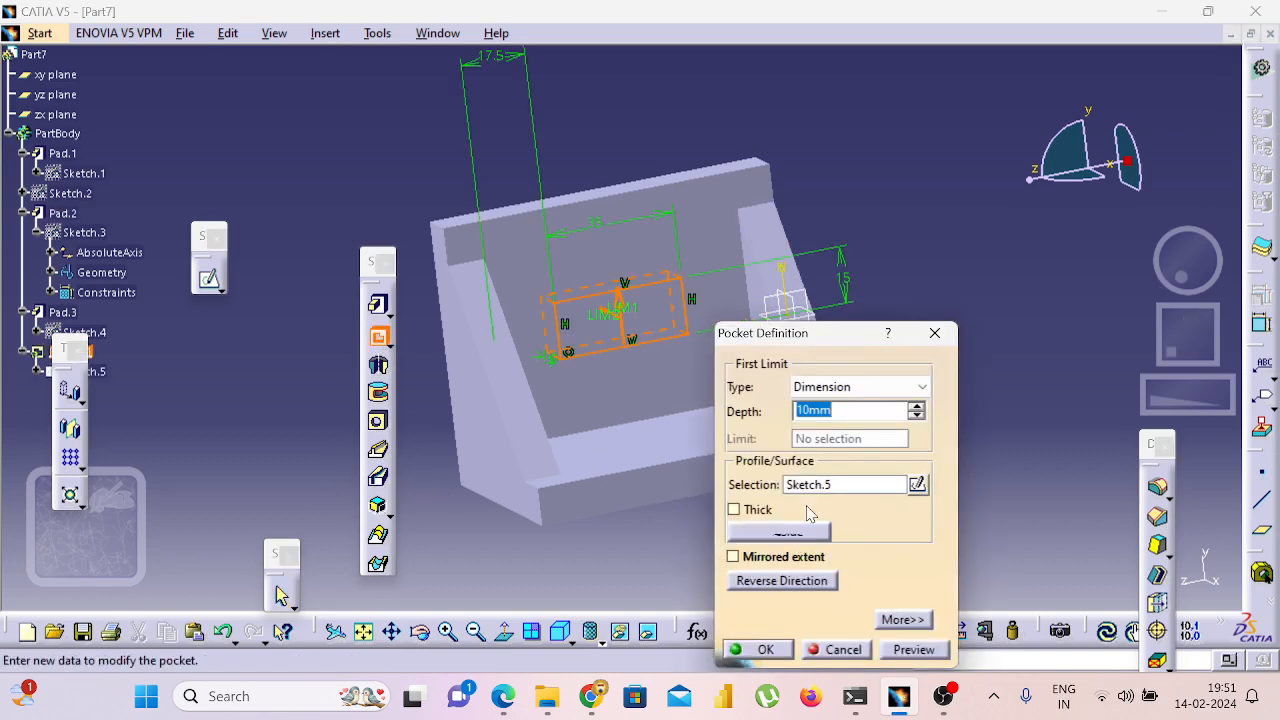
pyautogui.click(845, 390)
pyautogui.click(822, 434)
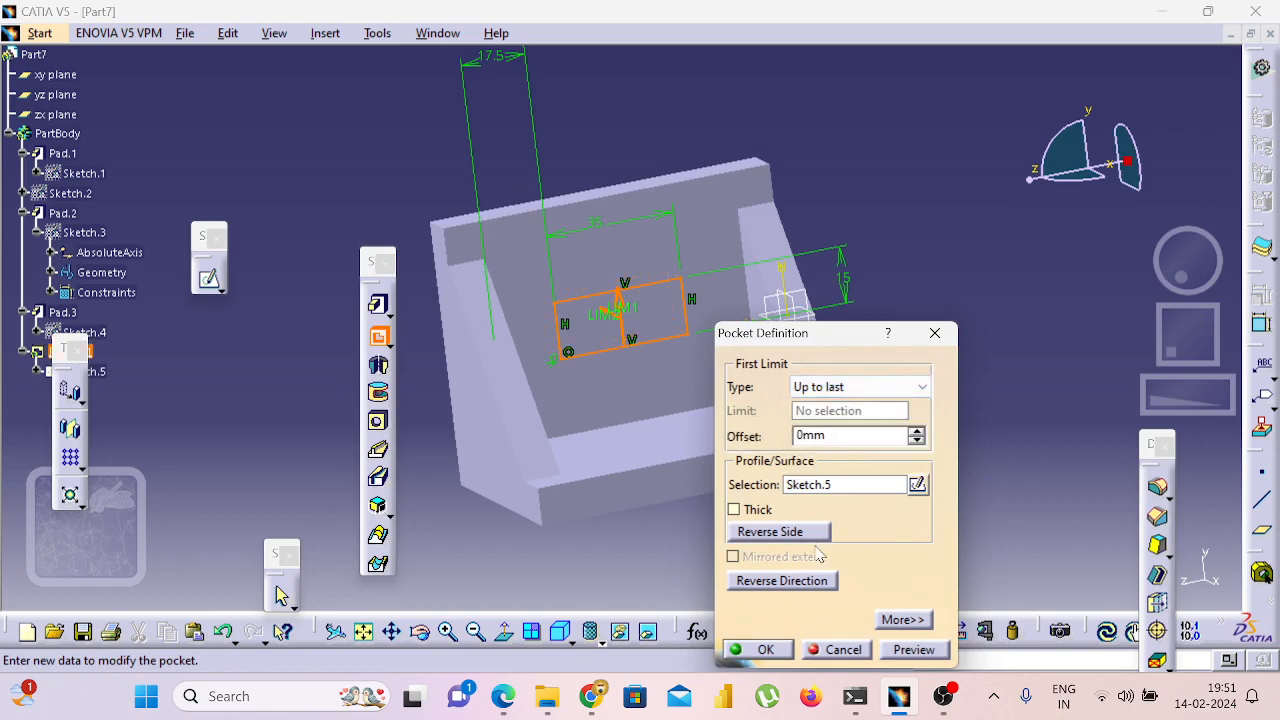
pyautogui.click(765, 648)
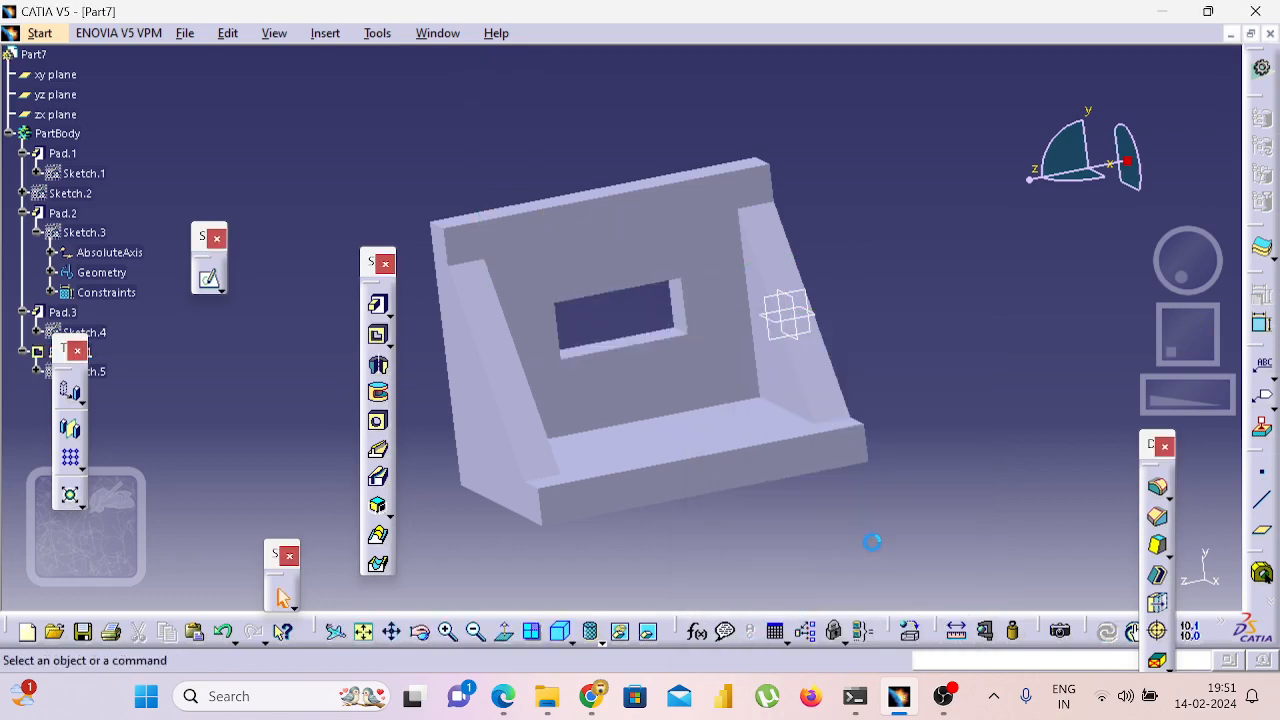
# Create a sketch on the underside of the base plate and consult the exercise drawing for the base's square opening.
pyautogui.moveTo(790, 474); pyautogui.dragTo(711, 354, button='middle')
pyautogui.click(711, 354)
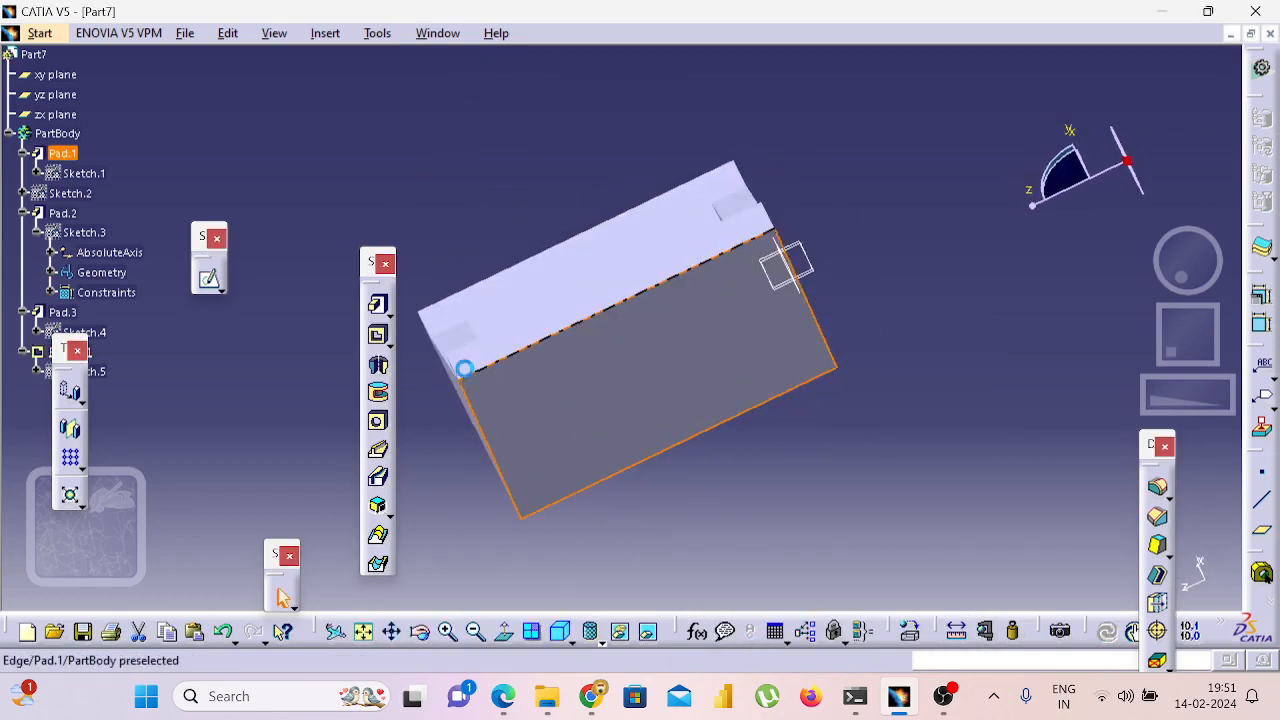
pyautogui.click(208, 280)
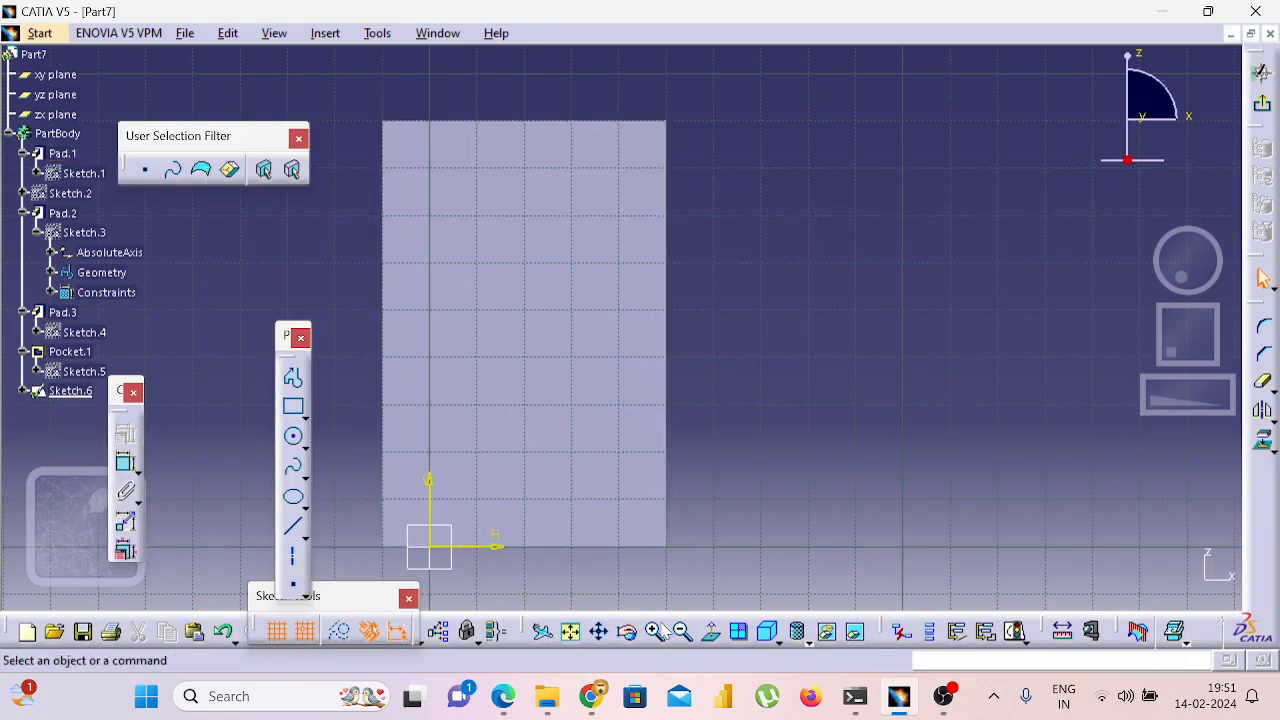
pyautogui.click(570, 631)
pyautogui.hotkey('alt', 'Tab')
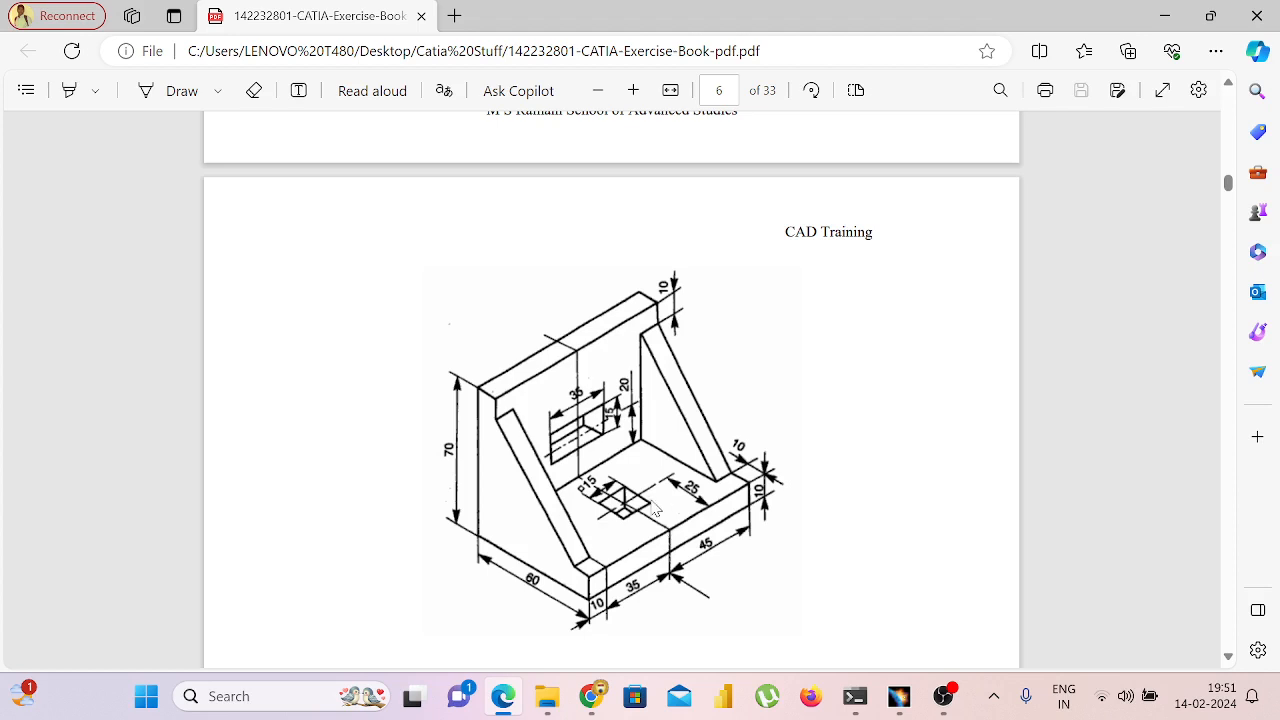
pyautogui.hotkey('alt', 'Tab')
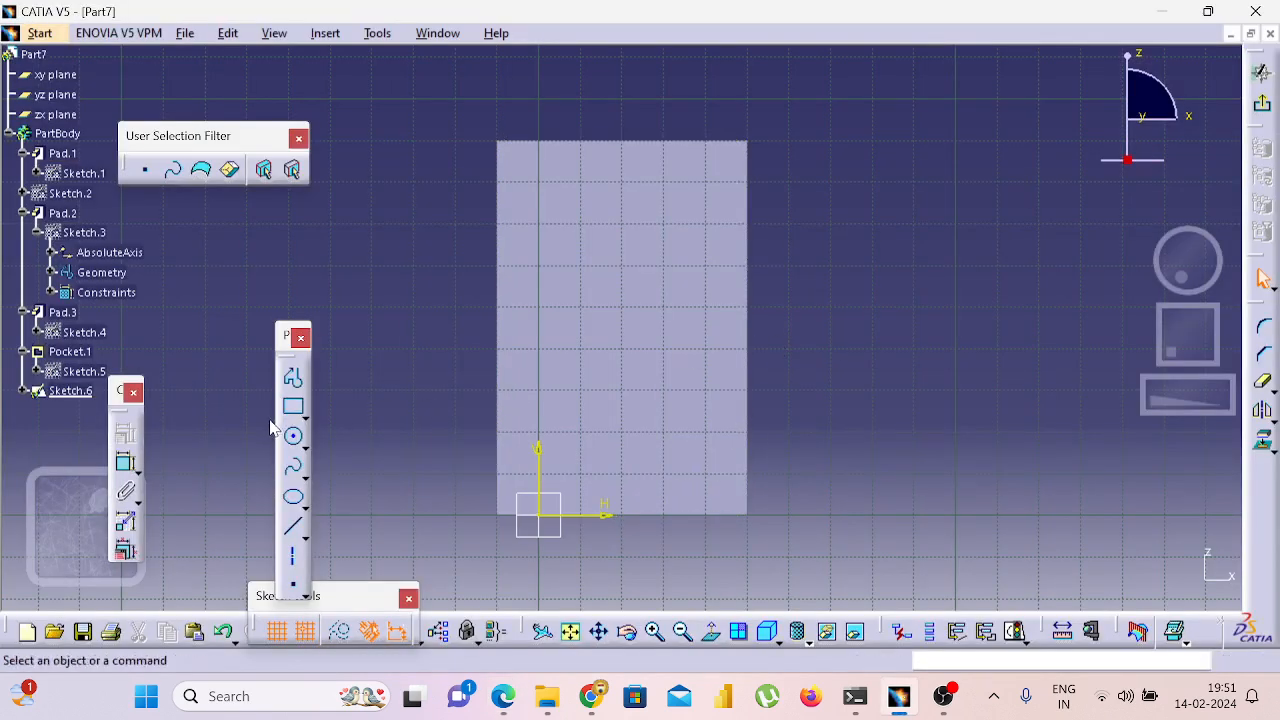
# Draw a rectangle about 10 mm wide and 20 mm high on the base plate's underside.
pyautogui.click(305, 416)
pyautogui.click(330, 427)
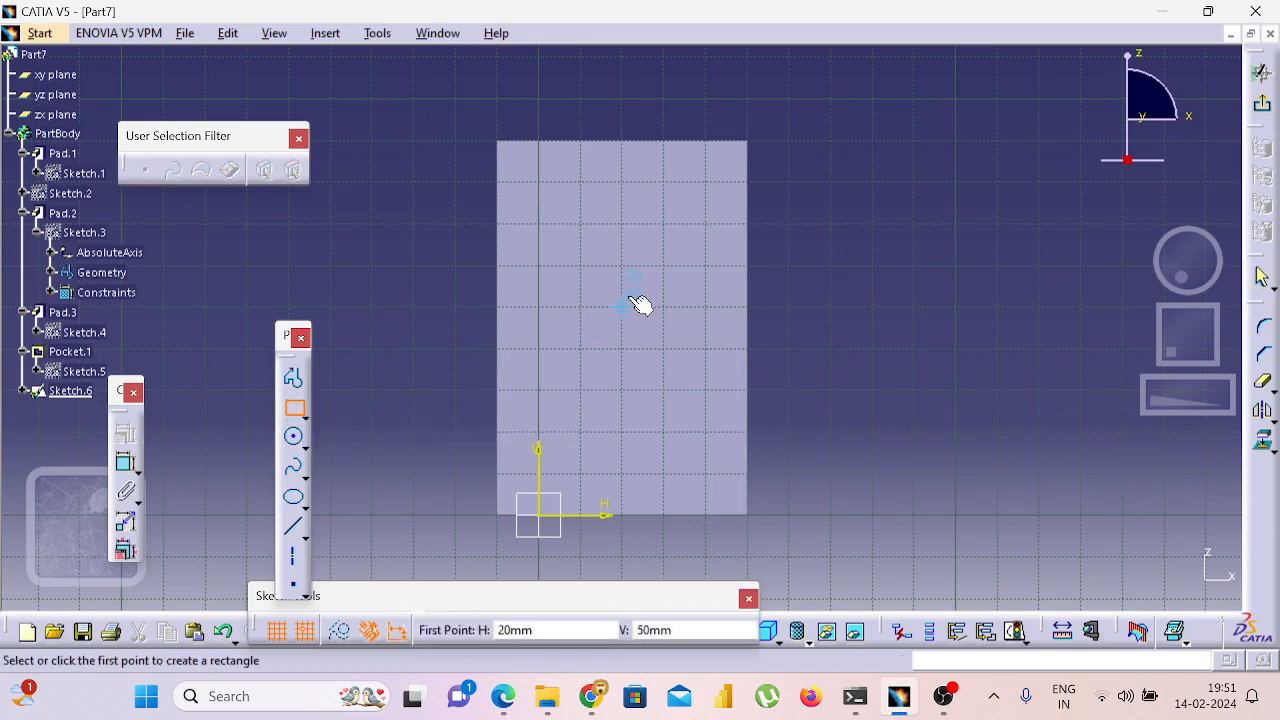
pyautogui.click(585, 303)
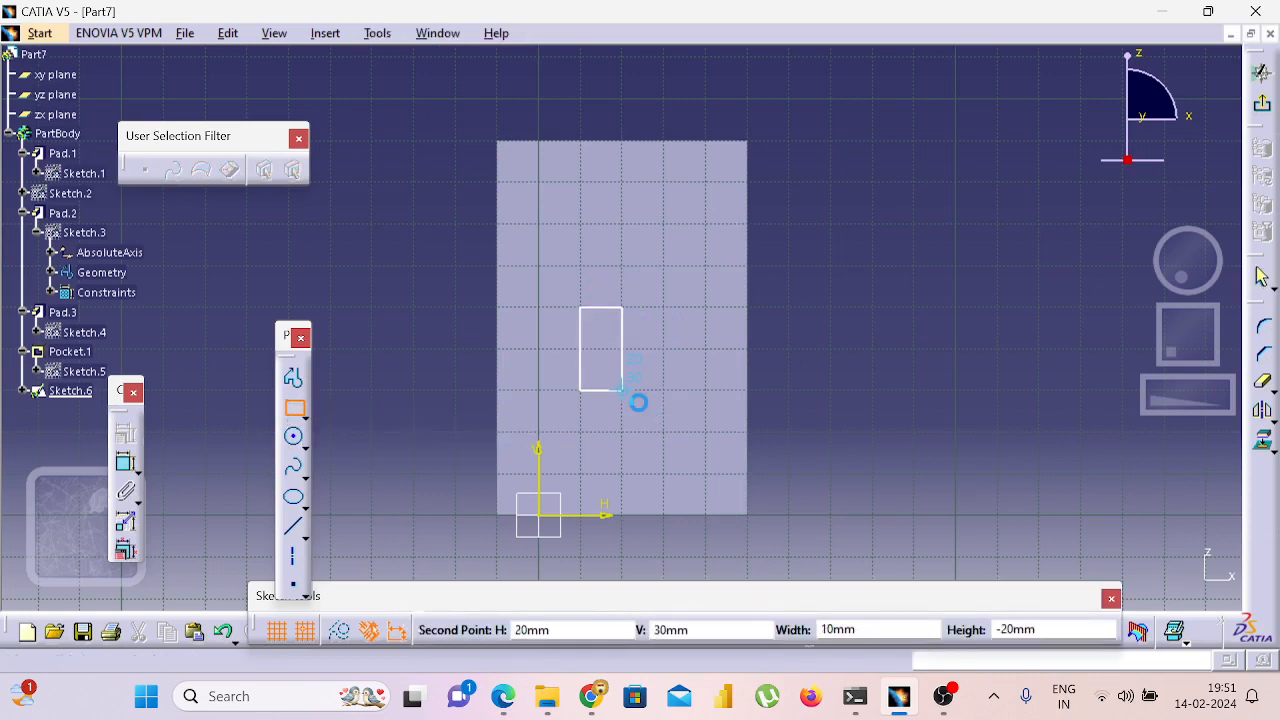
pyautogui.click(621, 389)
pyautogui.click(921, 385)
# Dimension the upper edge of the base plate's rectangle and set its width to 15 mm.
pyautogui.click(126, 464)
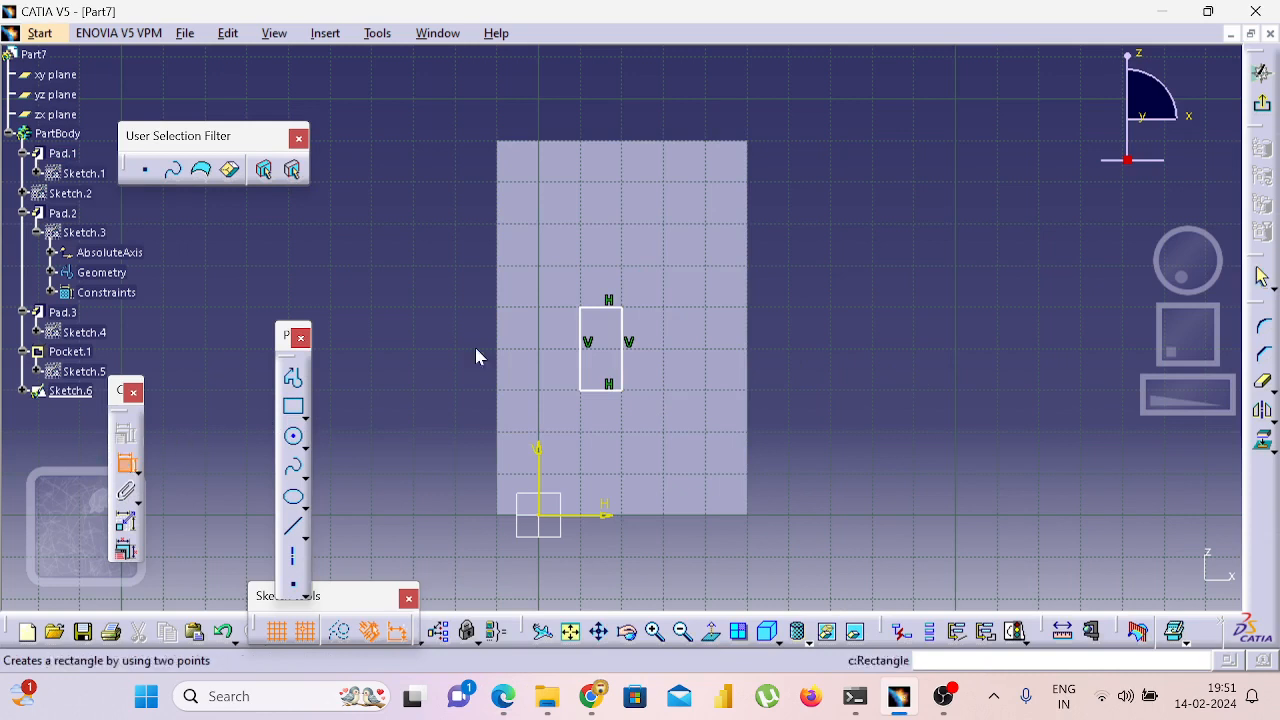
pyautogui.click(608, 305)
pyautogui.click(600, 267)
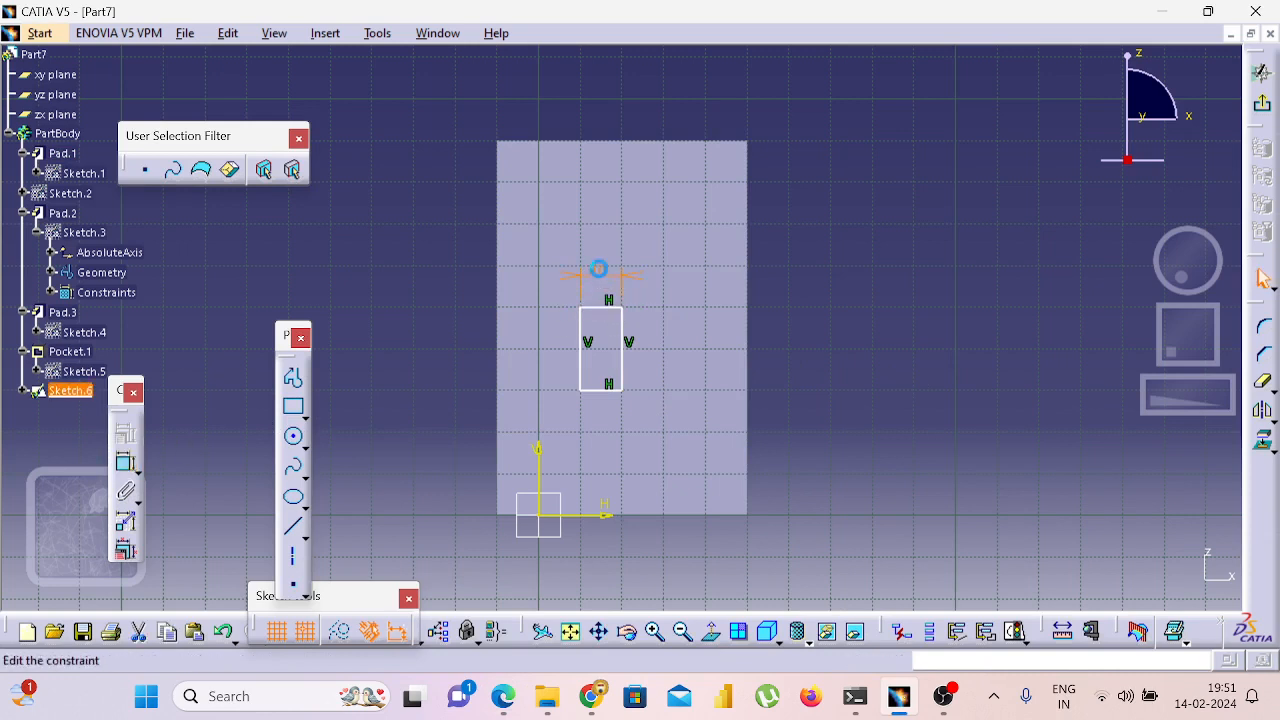
pyautogui.doubleClick(598, 268)
pyautogui.write('15')
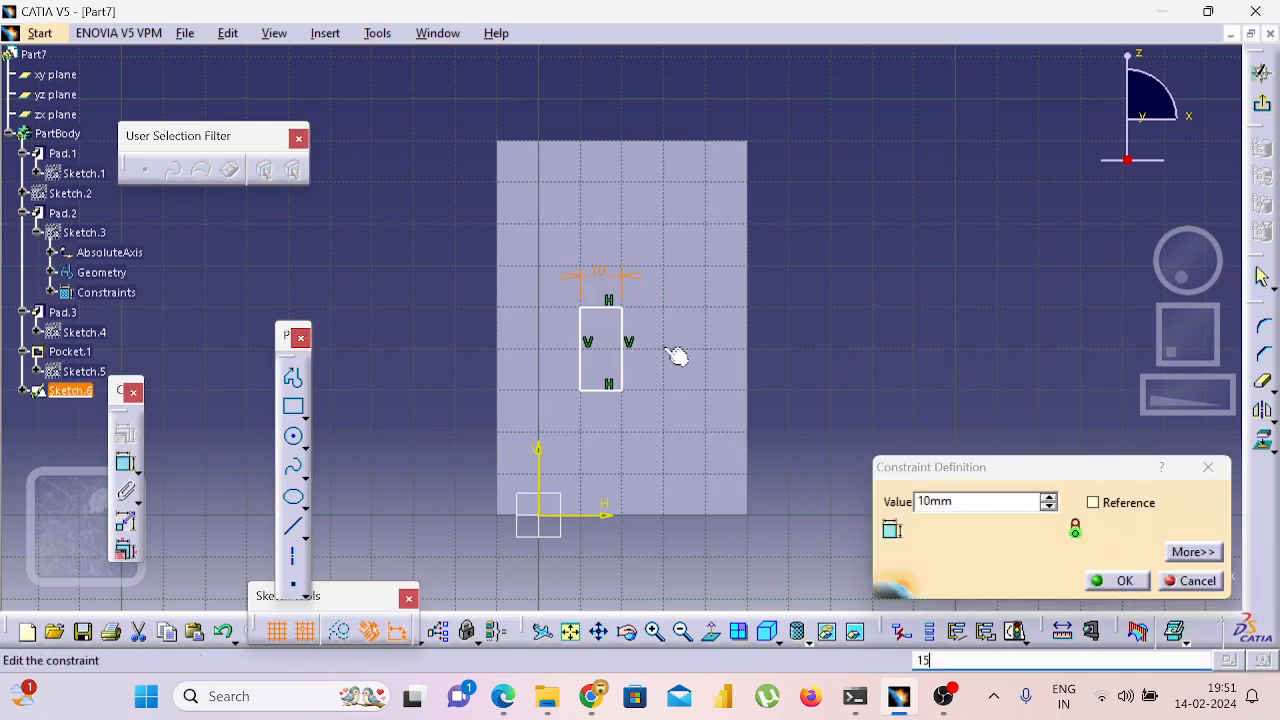
pyautogui.click(937, 501)
pyautogui.doubleClick(937, 501)
pyautogui.write('15')
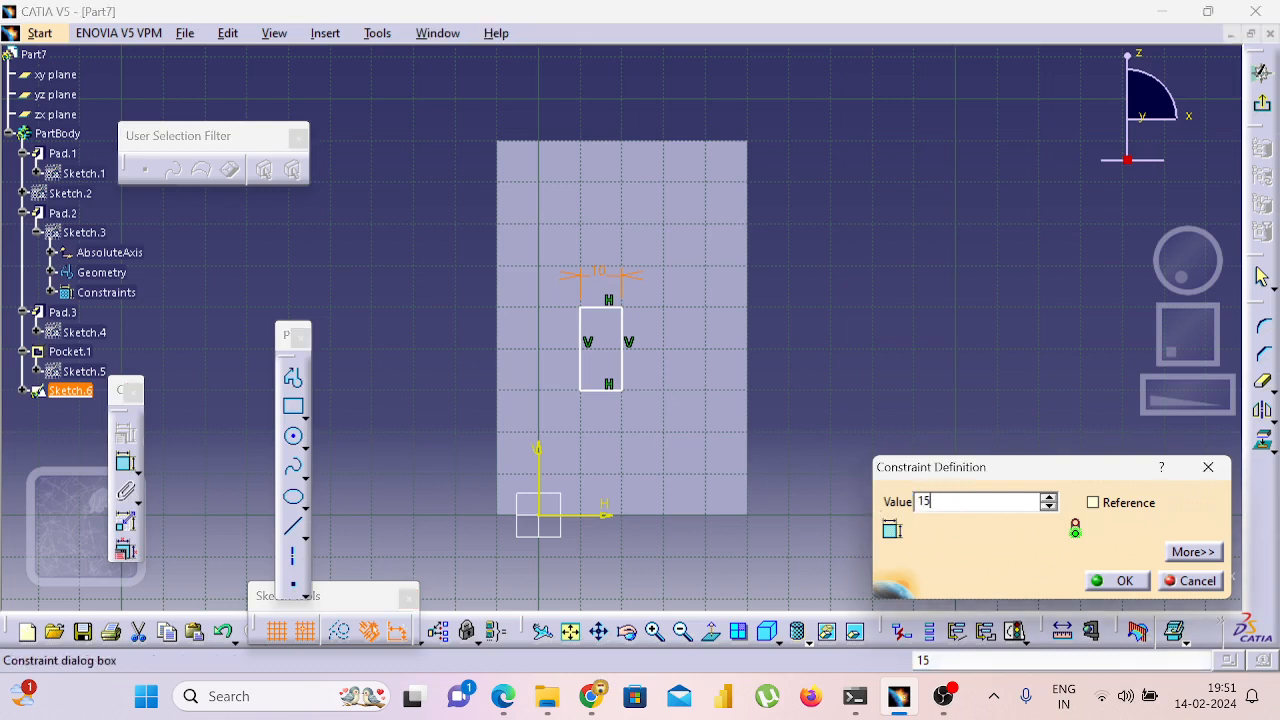
pyautogui.press('Return')
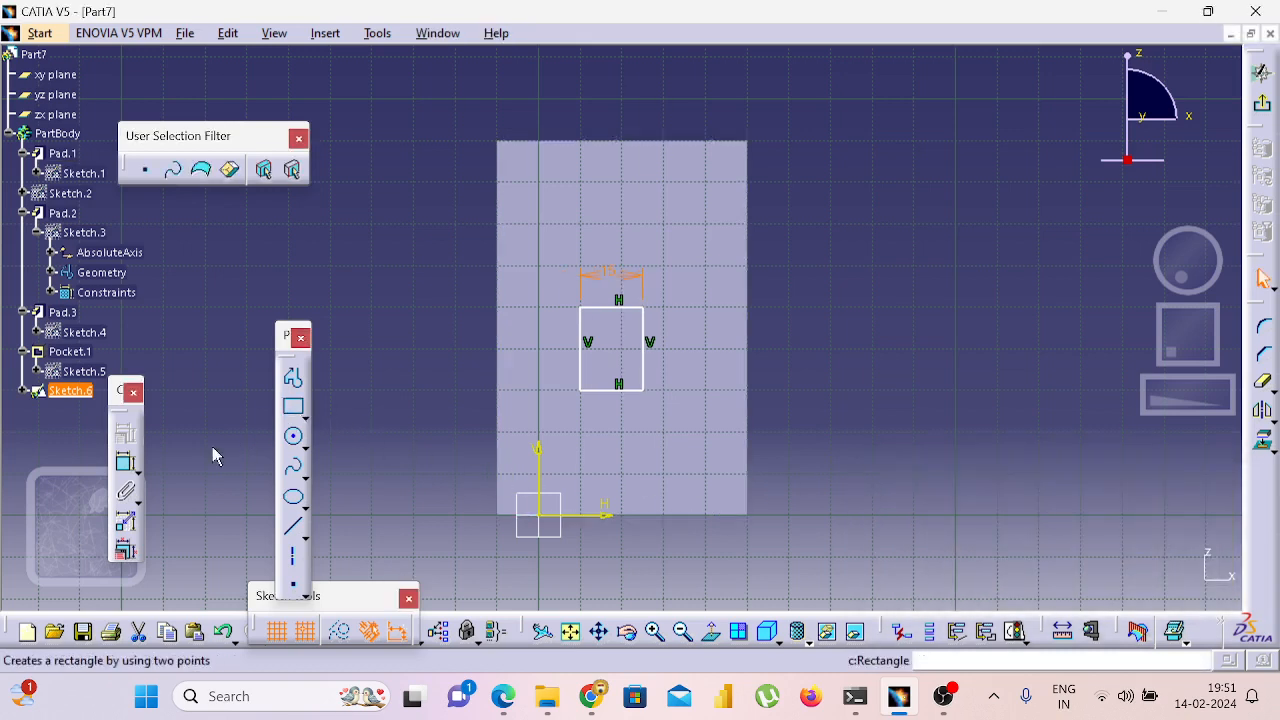
# Dimension the vertical side of the base plate's rectangle and set its height to 15 mm.
pyautogui.click(128, 464)
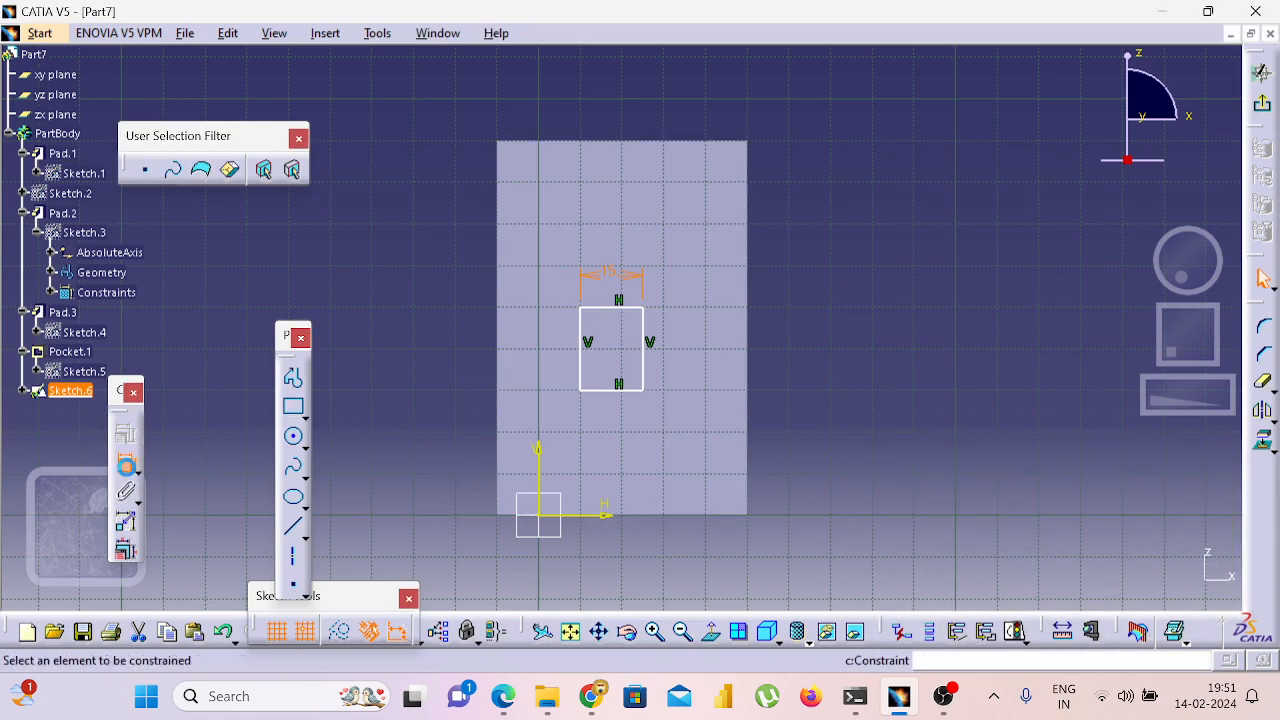
pyautogui.click(652, 345)
pyautogui.click(703, 334)
pyautogui.doubleClick(704, 340)
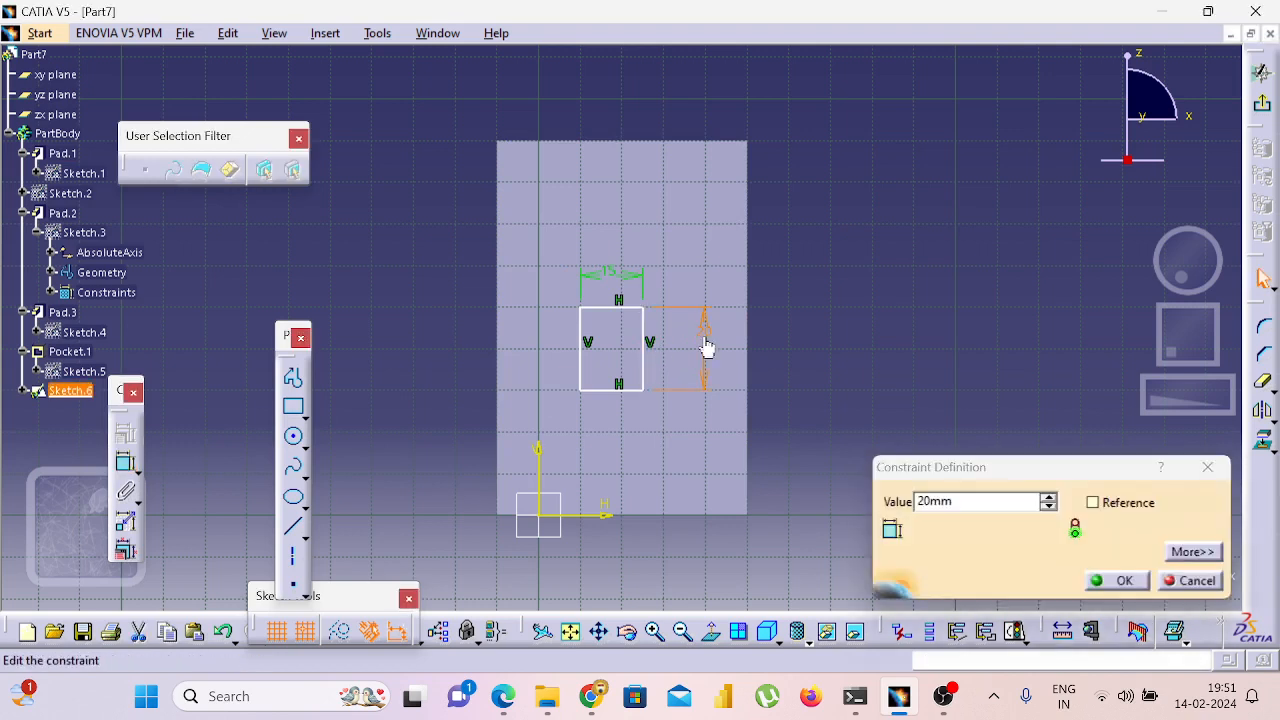
pyautogui.write('1')
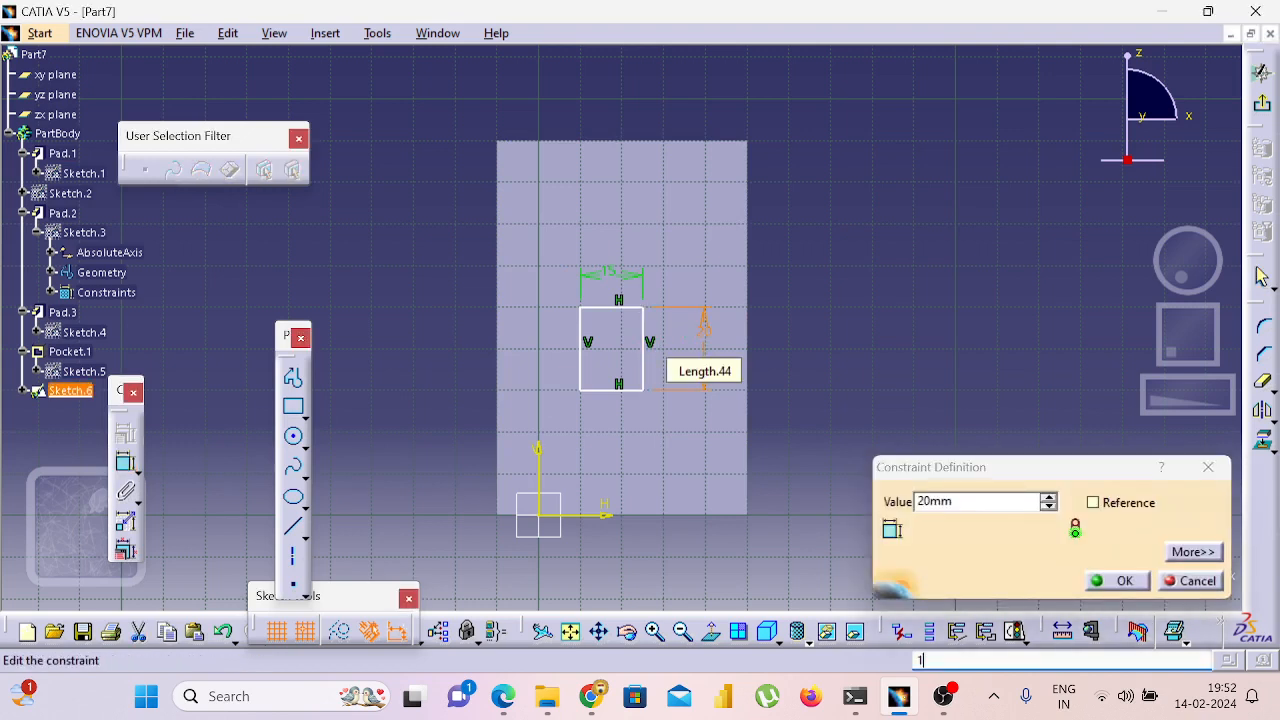
pyautogui.doubleClick(953, 500)
pyautogui.press('Return')
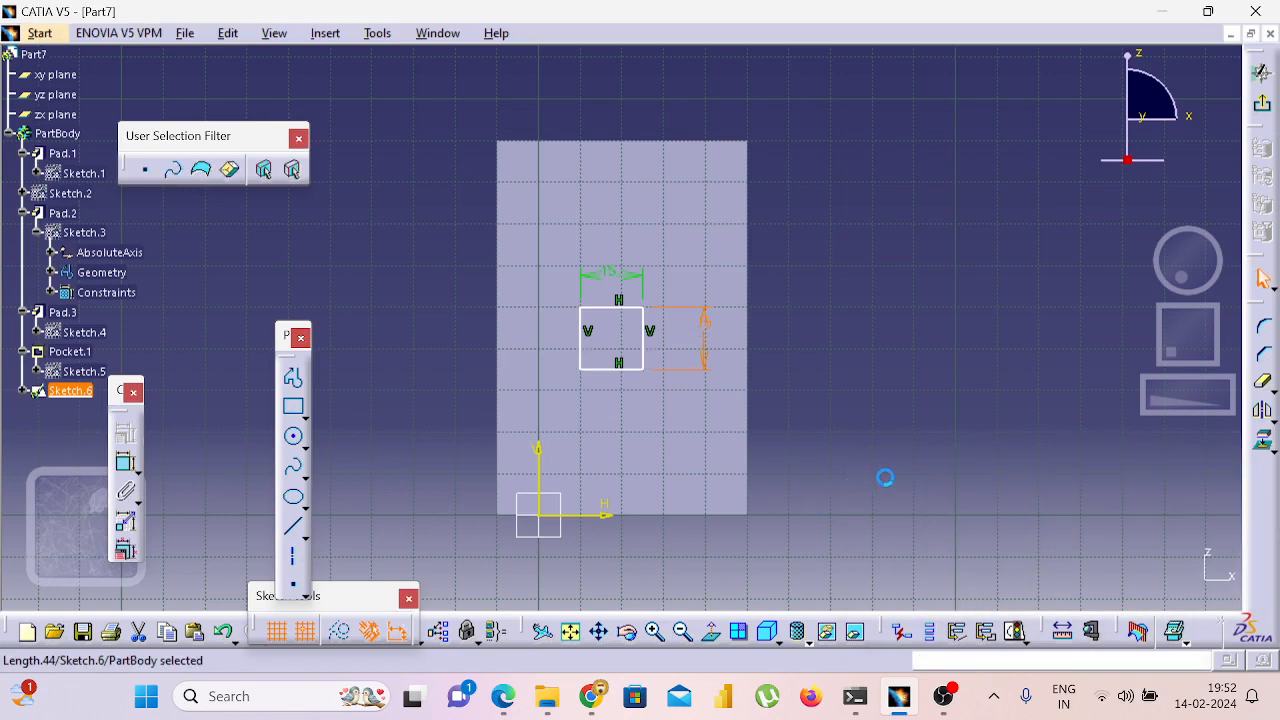
# Measure the base plate's full length between its upper and lower edges with a temporary dimension and delete that dimension.
pyautogui.click(126, 462)
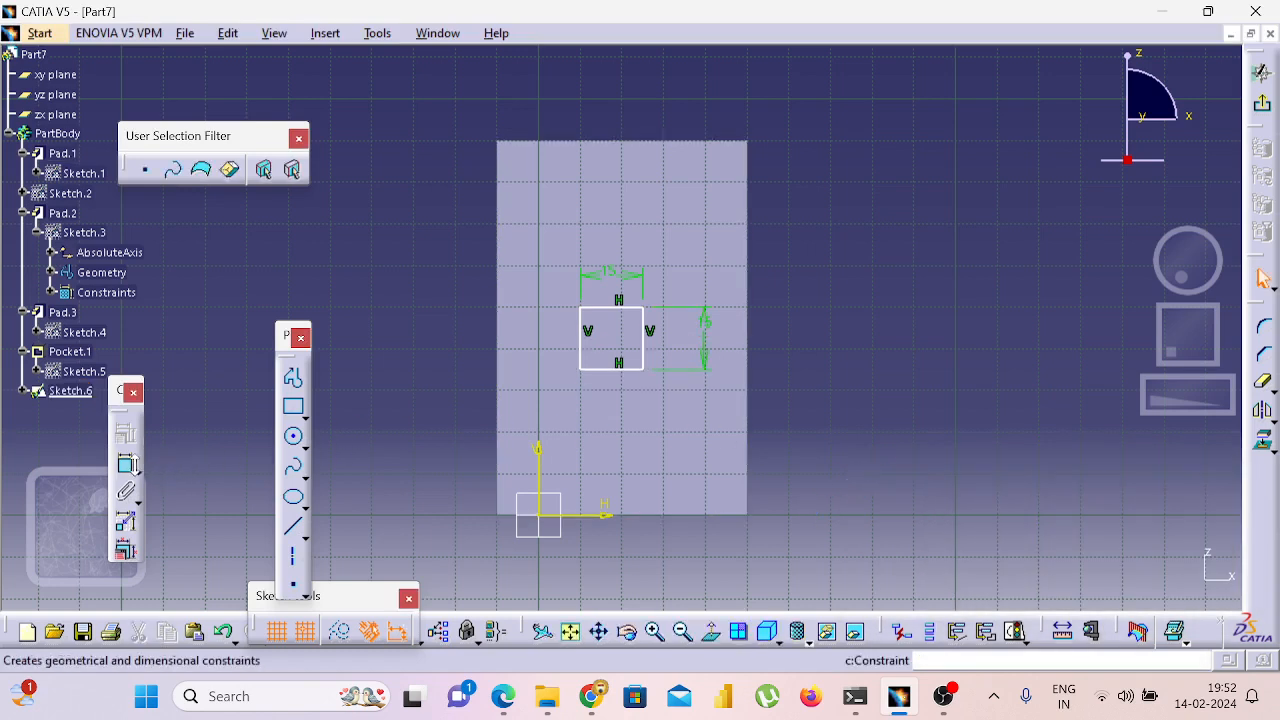
pyautogui.click(127, 467)
pyautogui.click(580, 143)
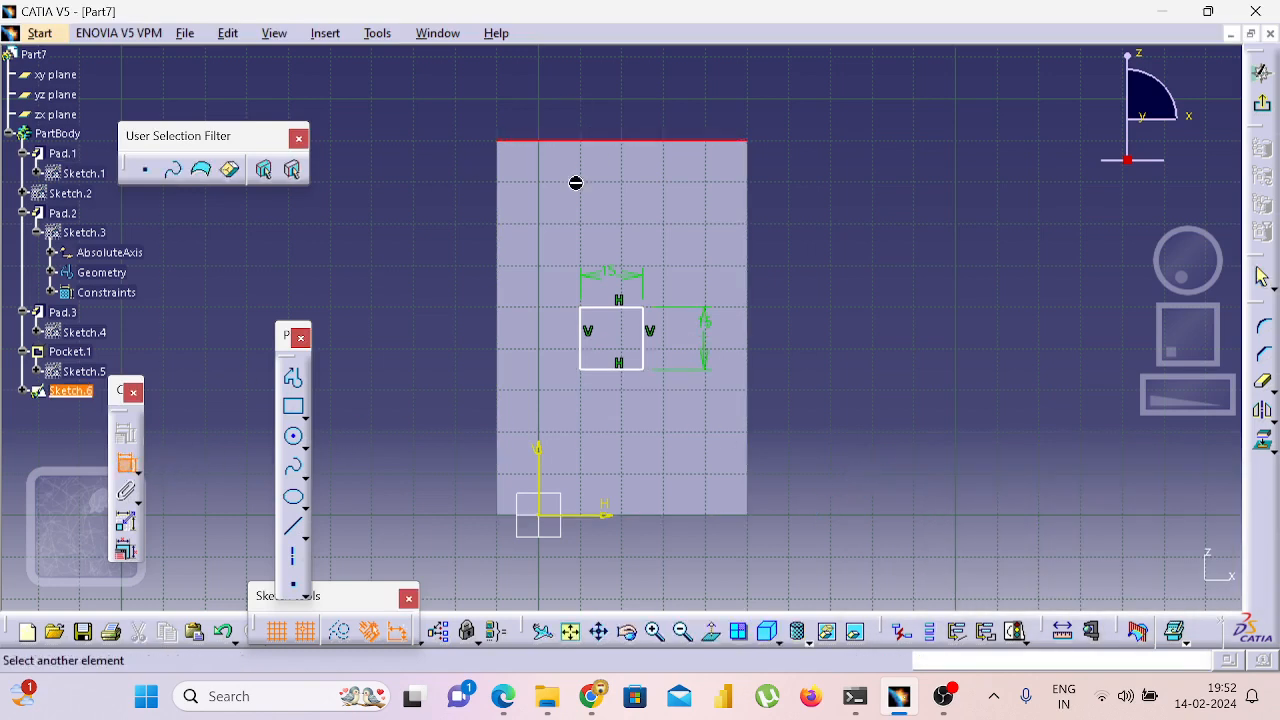
pyautogui.click(646, 516)
pyautogui.click(466, 513)
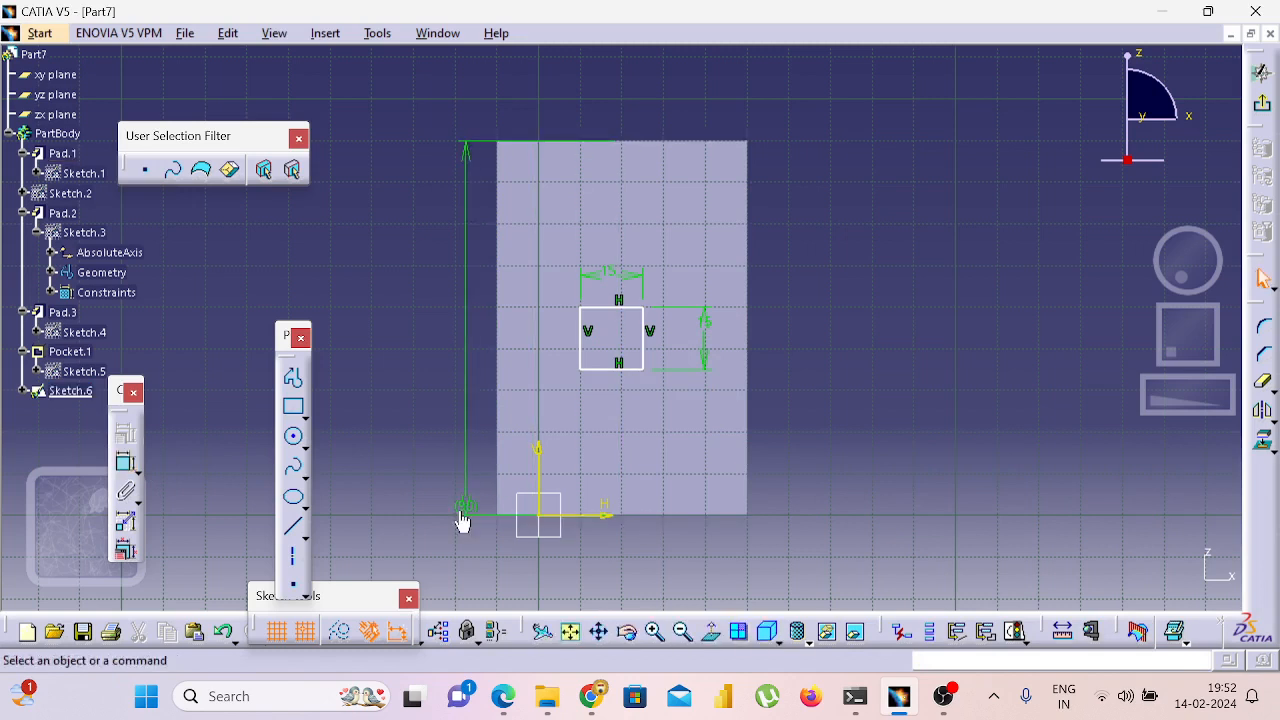
pyautogui.doubleClick(469, 517)
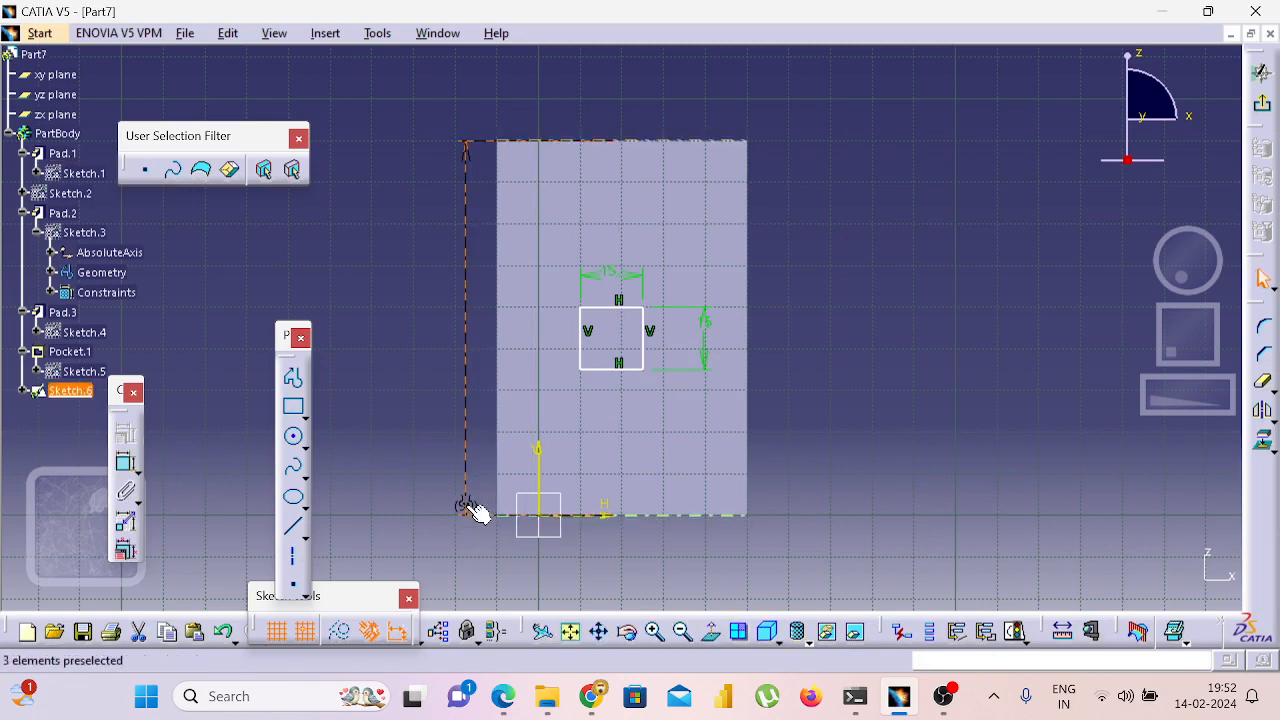
pyautogui.press('Delete')
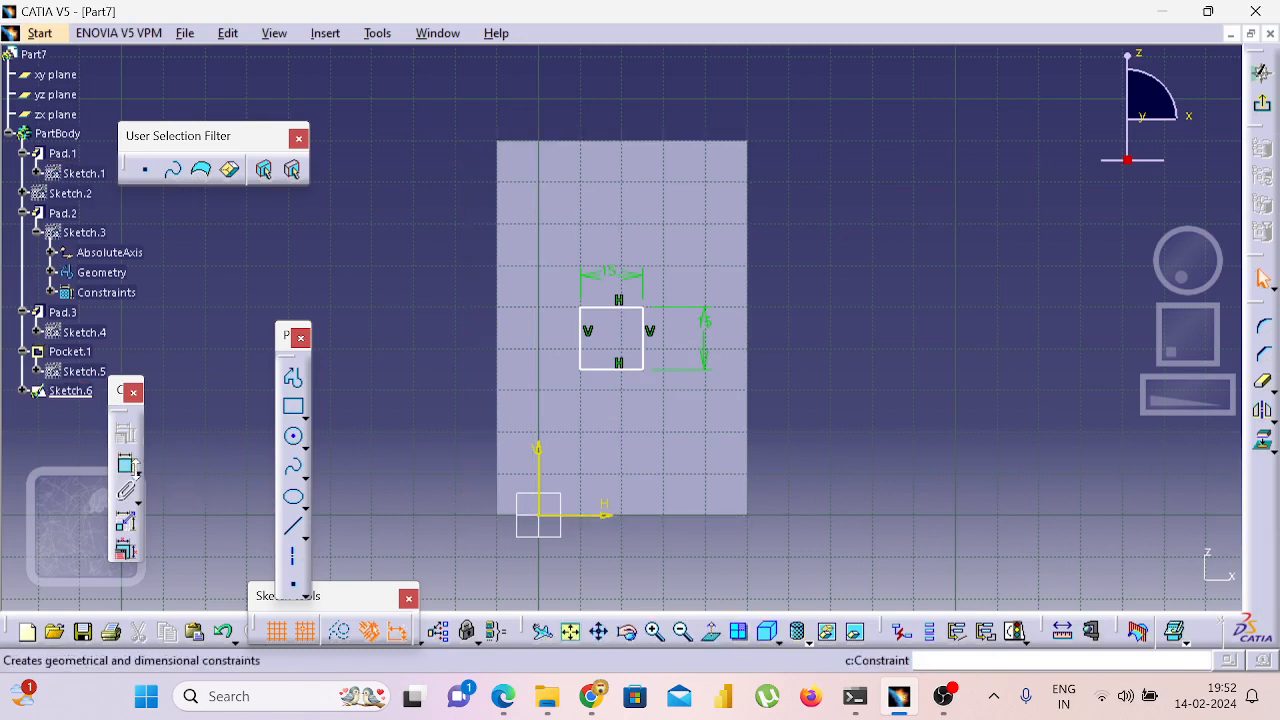
# Dimension the distance from the base plate's upper edge to the square's upper side.
pyautogui.click(126, 463)
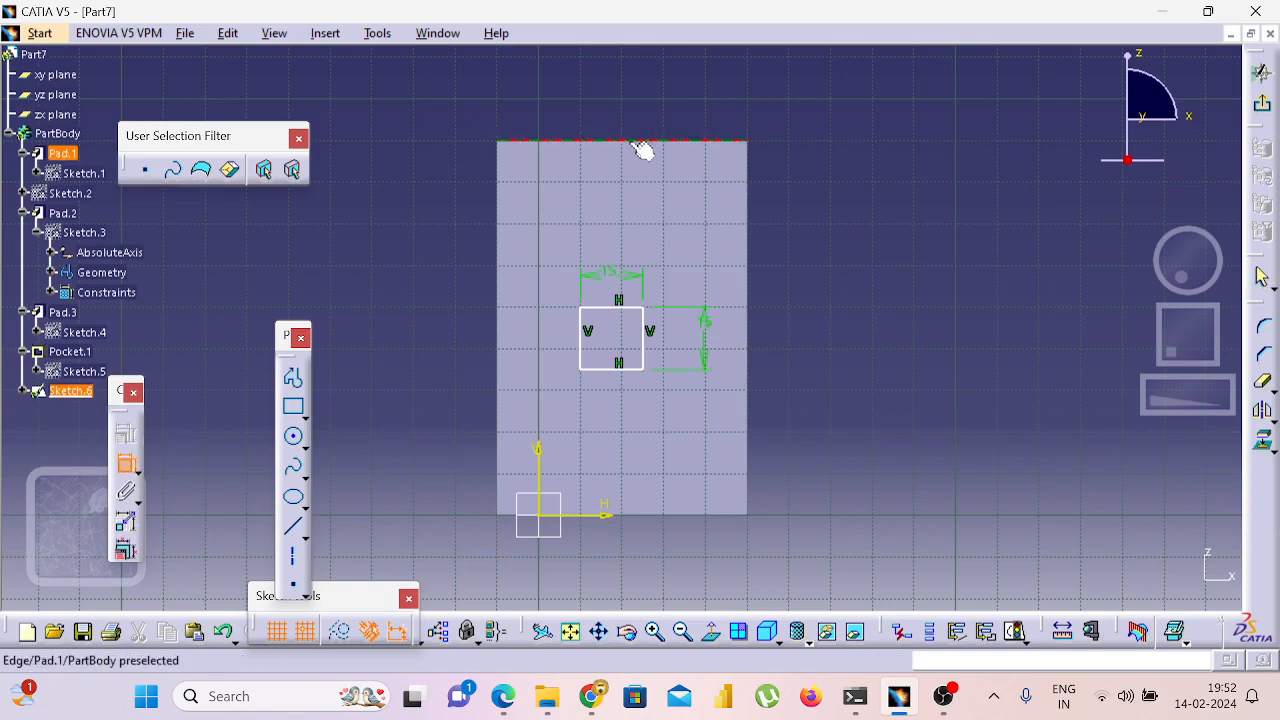
pyautogui.click(645, 141)
pyautogui.click(617, 304)
pyautogui.click(485, 304)
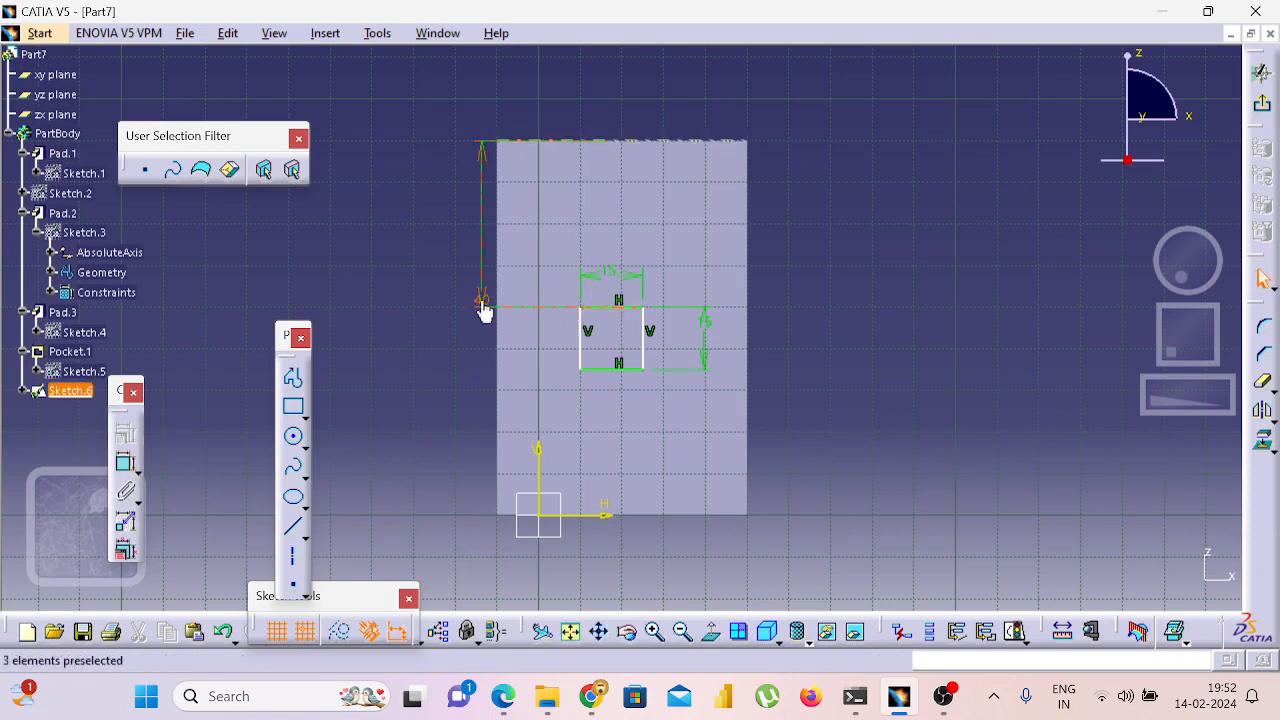
# Try to set the square's distance from the plate's upper edge to 90-15/2 and undo the change.
pyautogui.doubleClick(481, 300)
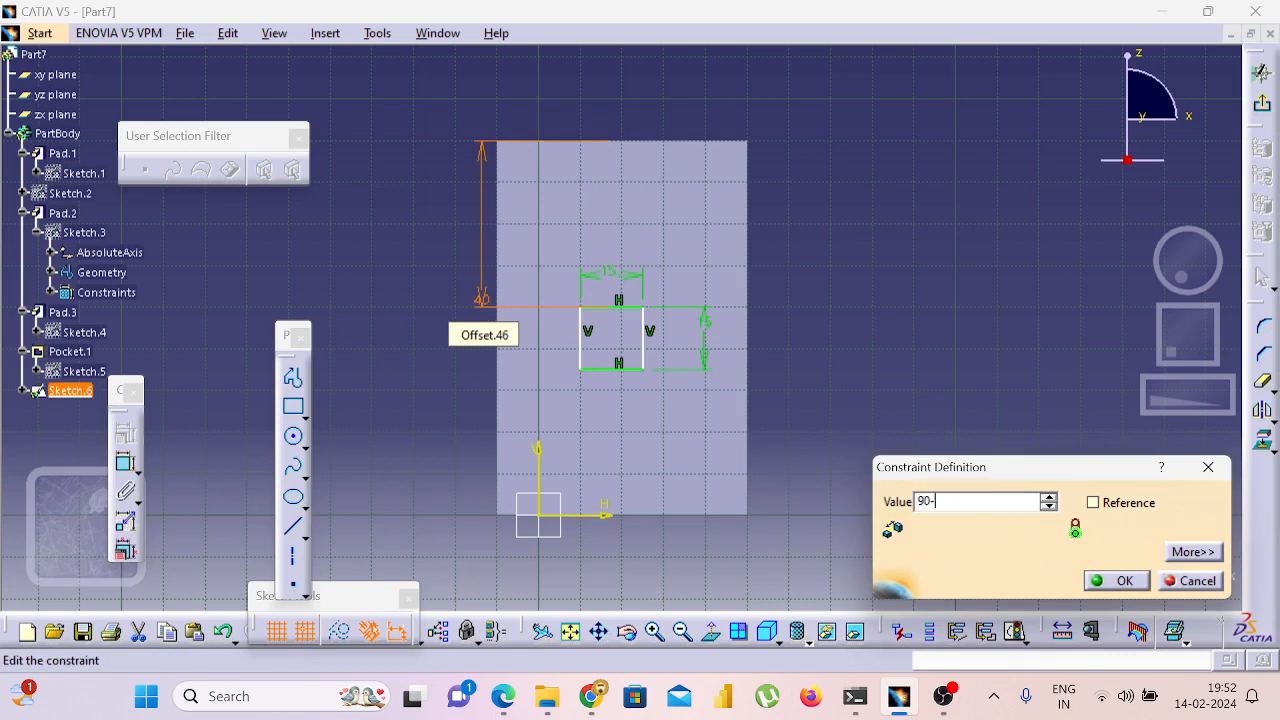
pyautogui.write('90-15/2')
pyautogui.press('Return')
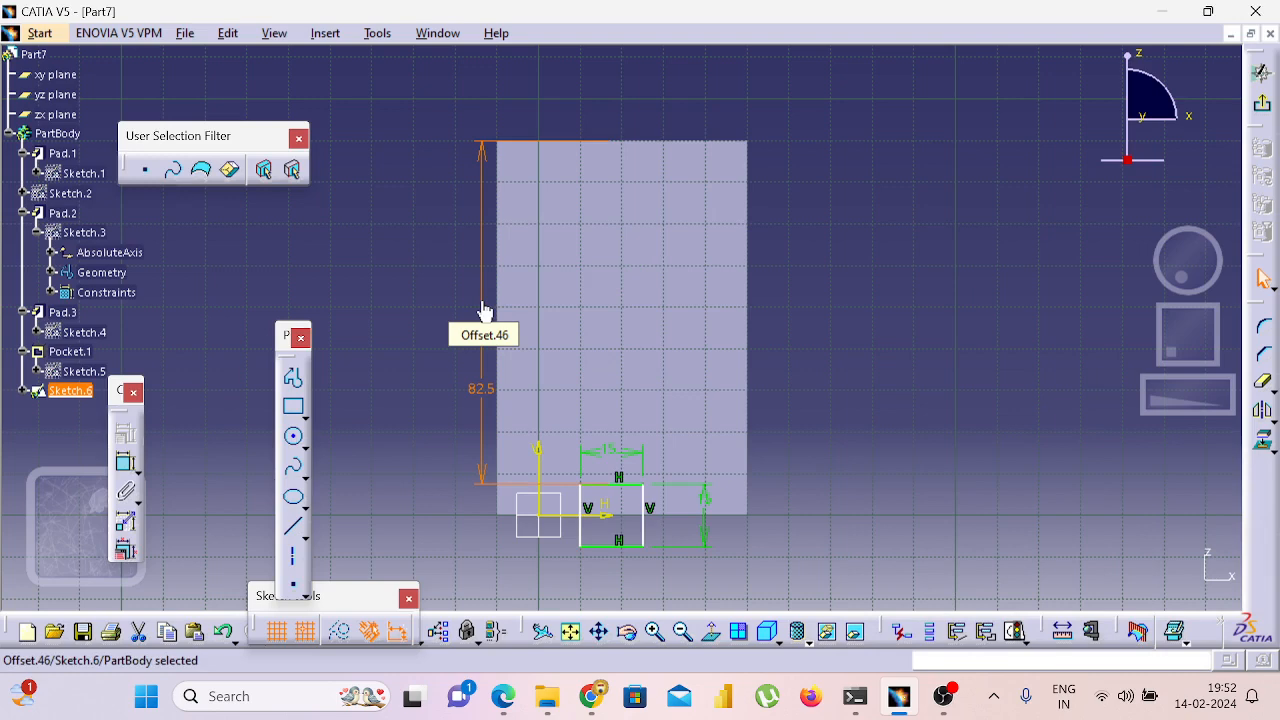
pyautogui.hotkey('ctrl', 'z')
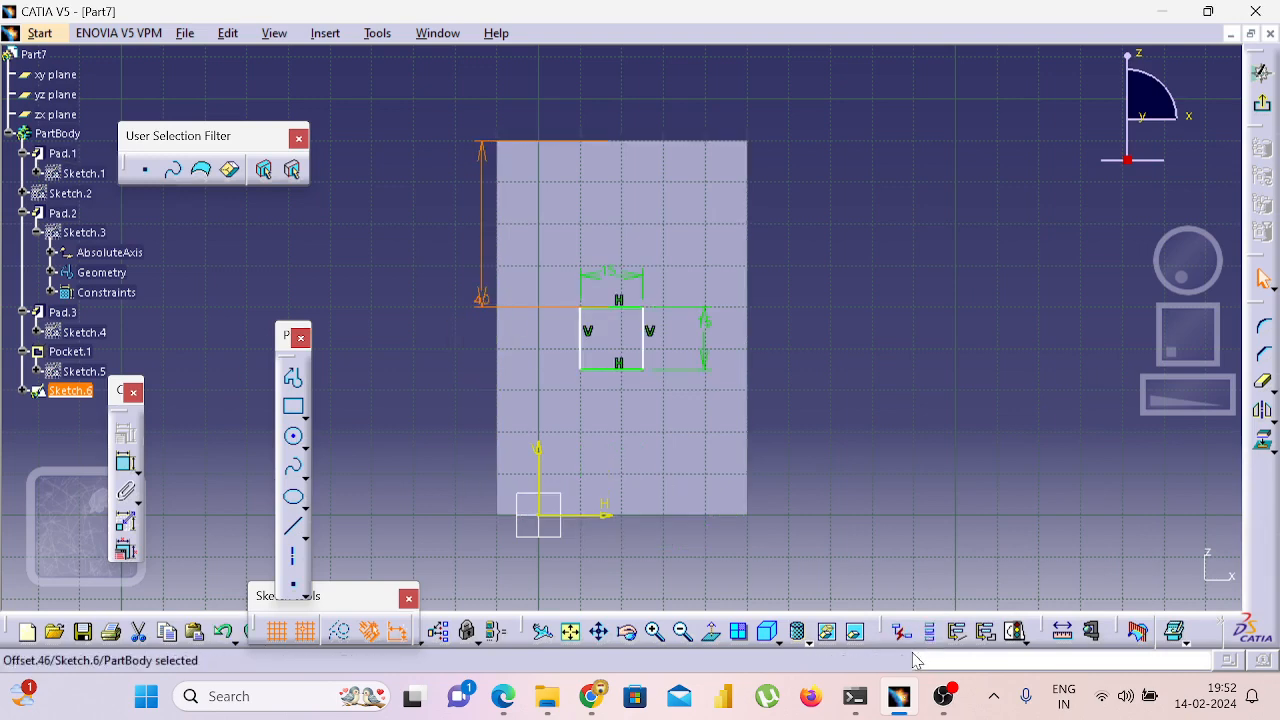
# Switch to Calculator and work out half of 90 minus 15 for centring the square along the plate.
pyautogui.press('super+r')
pyautogui.press('Return')
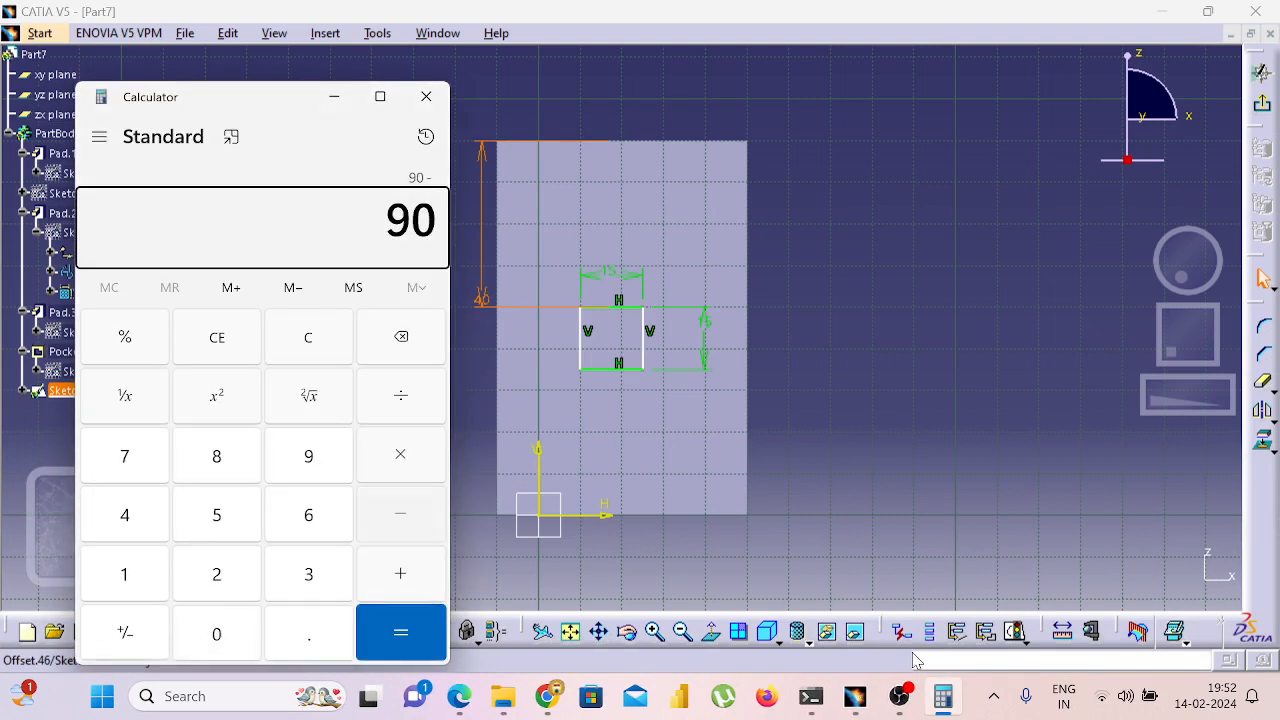
pyautogui.write('215')
pyautogui.press('BackSpace')
pyautogui.press('BackSpace')
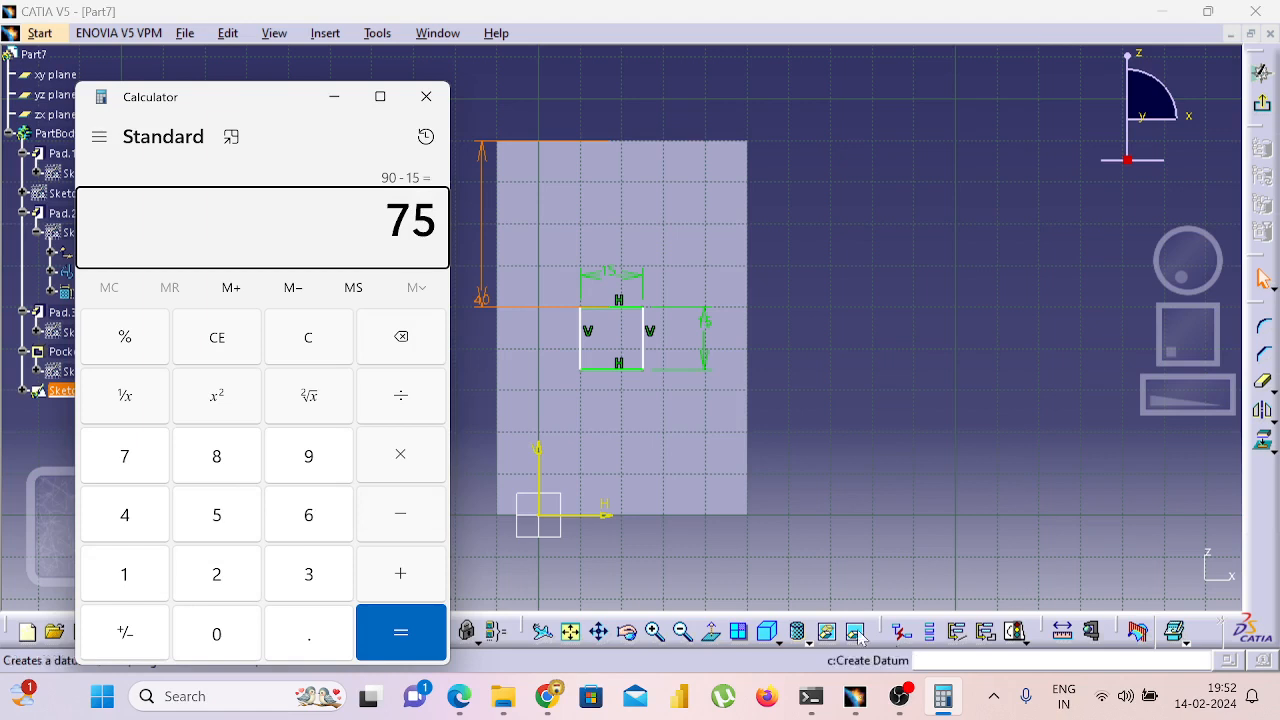
pyautogui.click(302, 360)
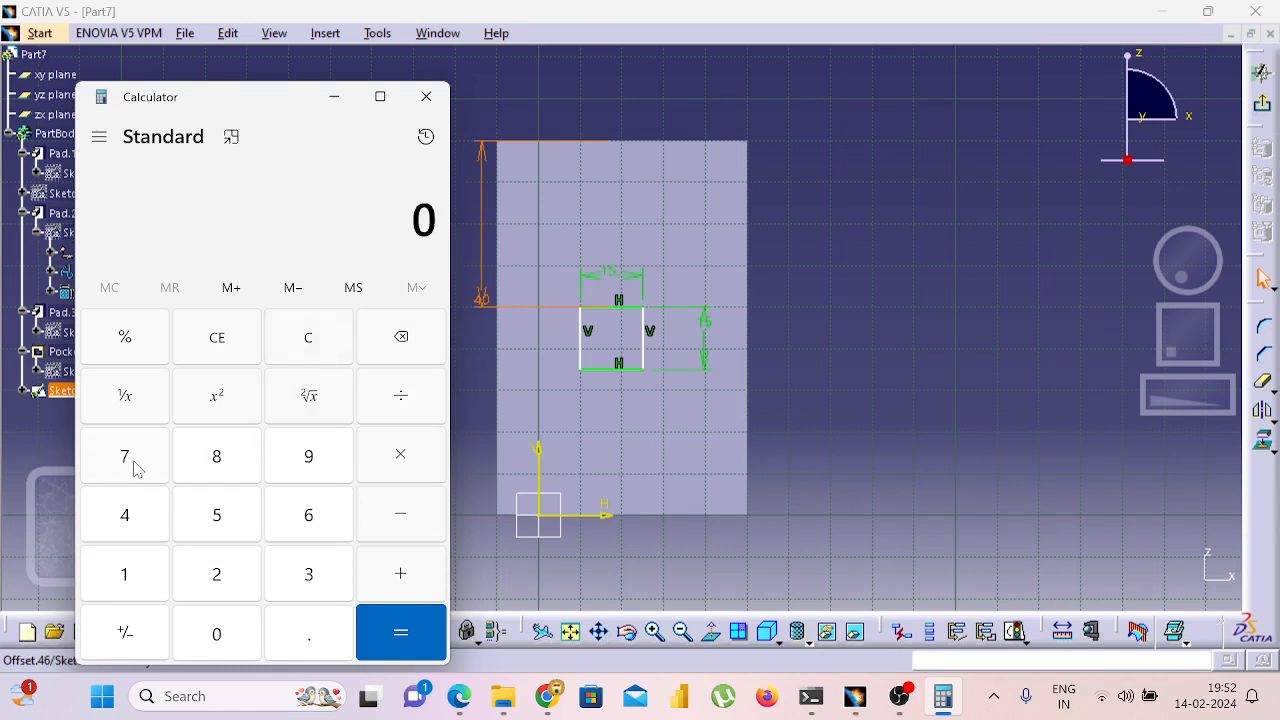
pyautogui.click(216, 522)
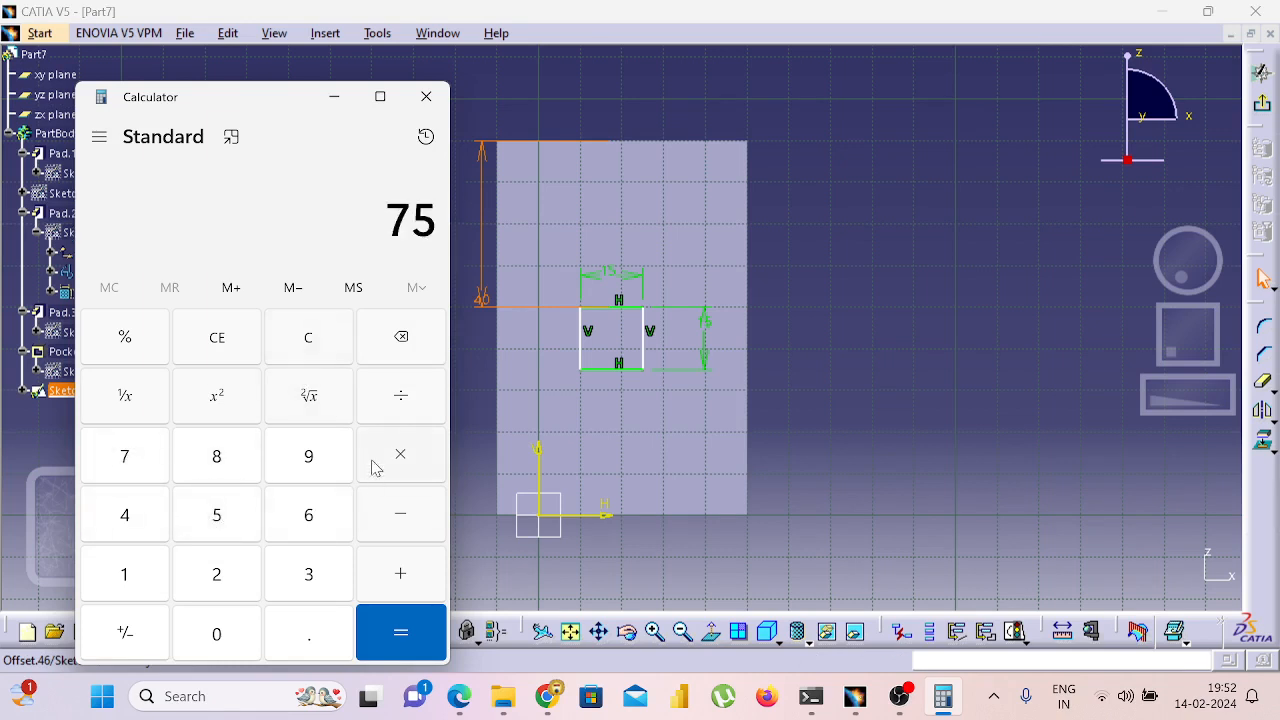
pyautogui.click(218, 573)
pyautogui.click(398, 625)
# Return to CATIA and set the square's distance from the base plate's upper edge to 37.5 mm.
pyautogui.click(463, 423)
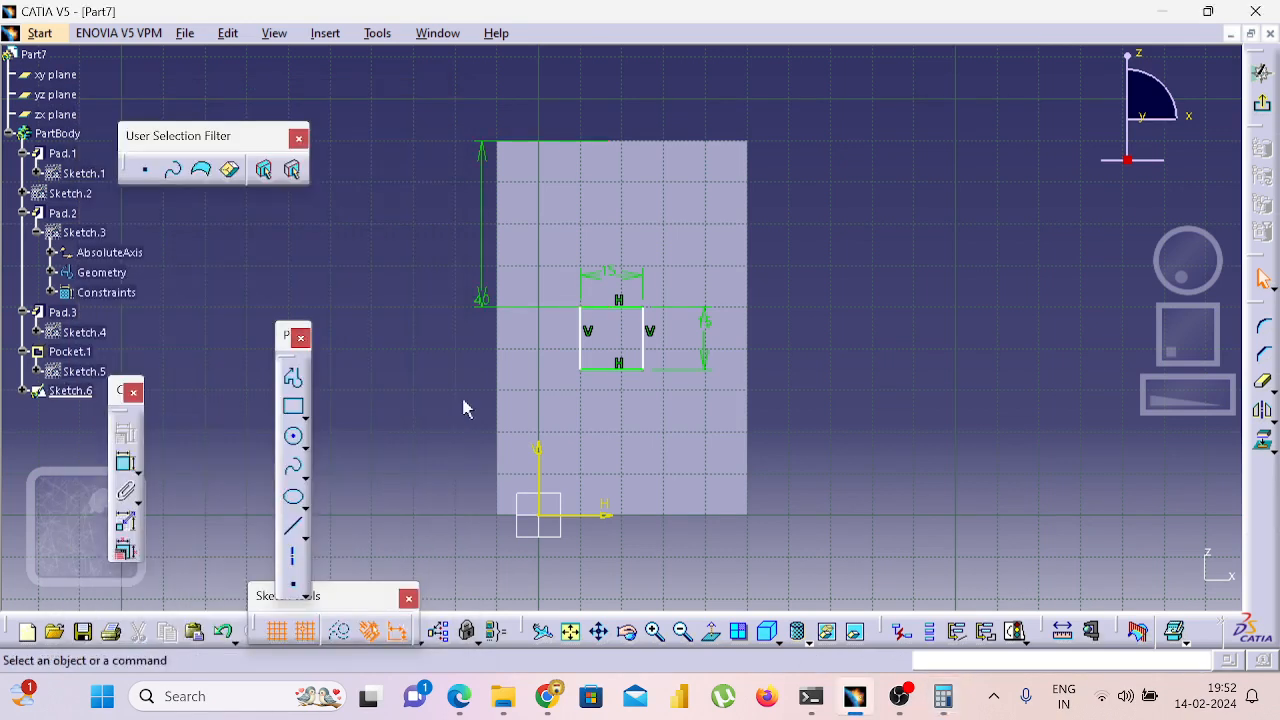
pyautogui.doubleClick(481, 283)
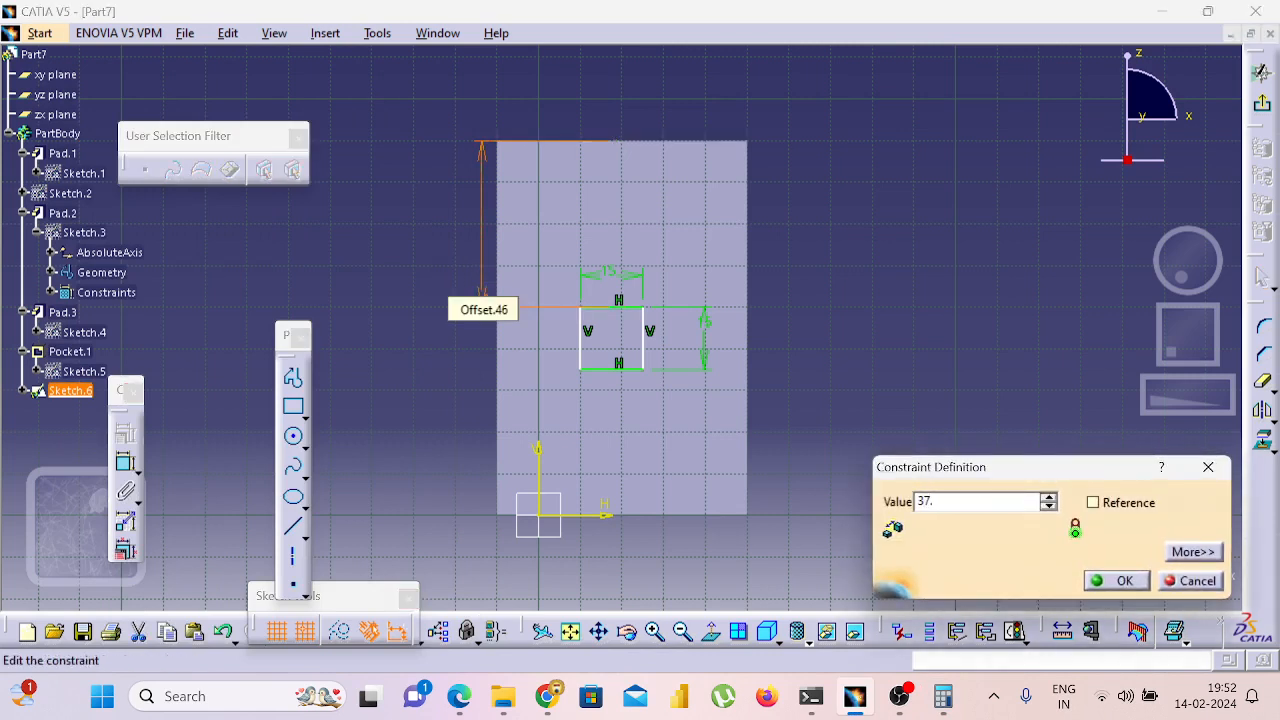
pyautogui.press('Return')
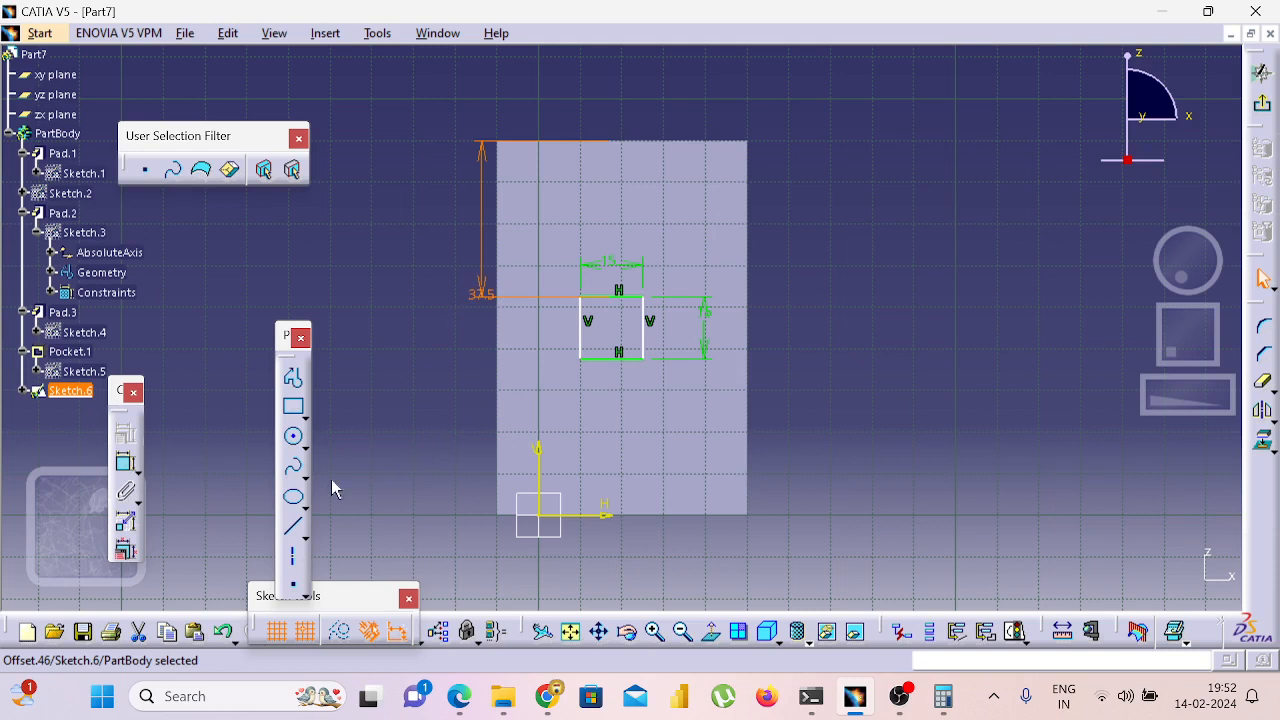
# Measure the base plate's width between its two vertical edges with a temporary dimension and delete that dimension.
pyautogui.click(125, 462)
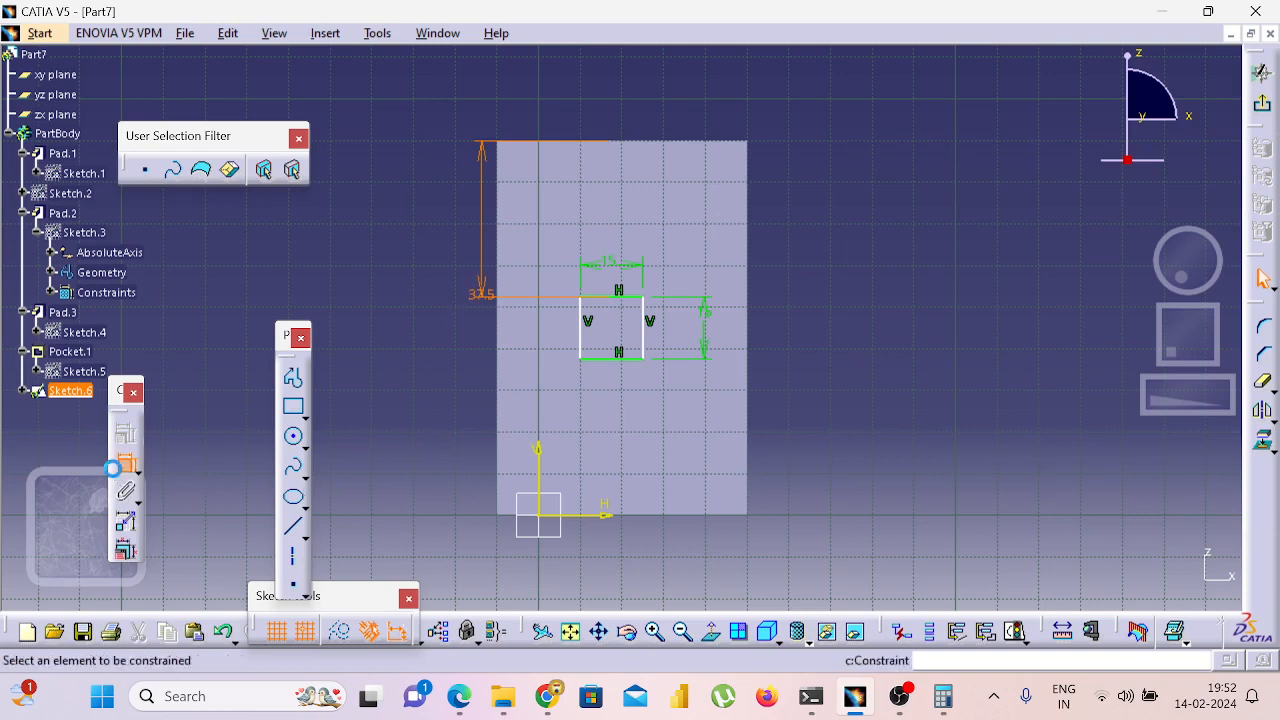
pyautogui.click(498, 470)
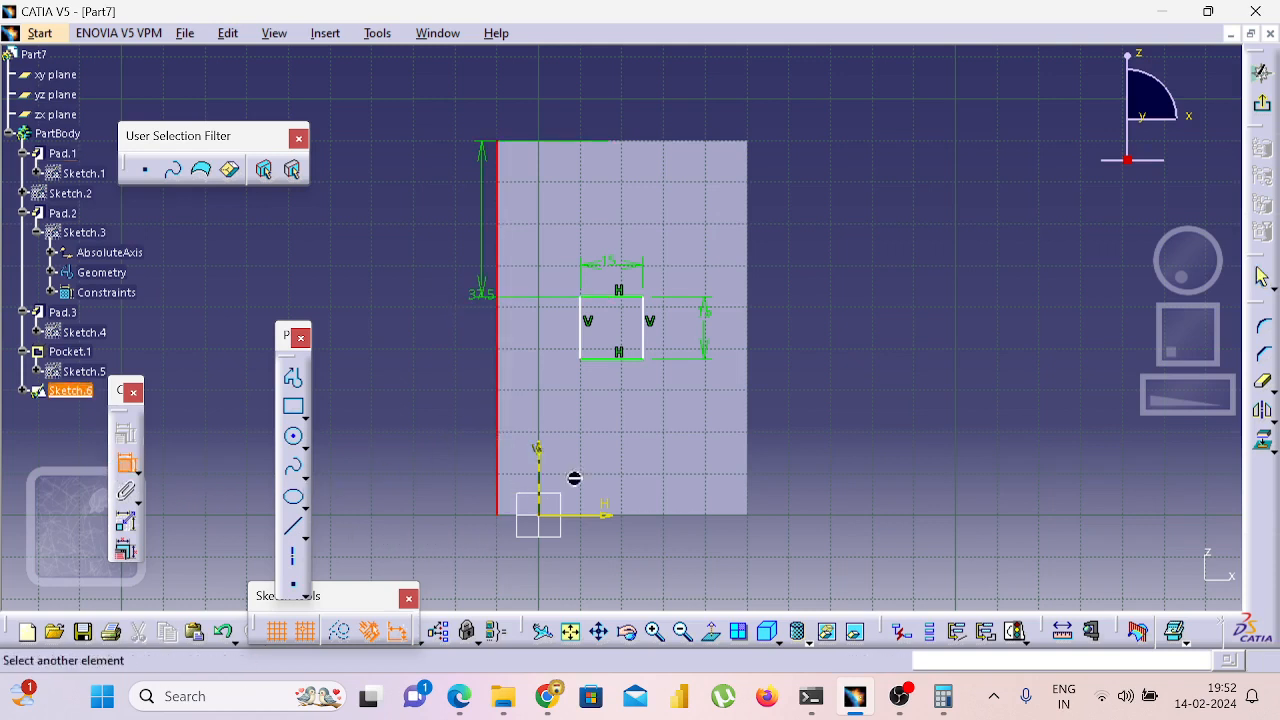
pyautogui.click(748, 472)
pyautogui.click(723, 557)
pyautogui.click(732, 562)
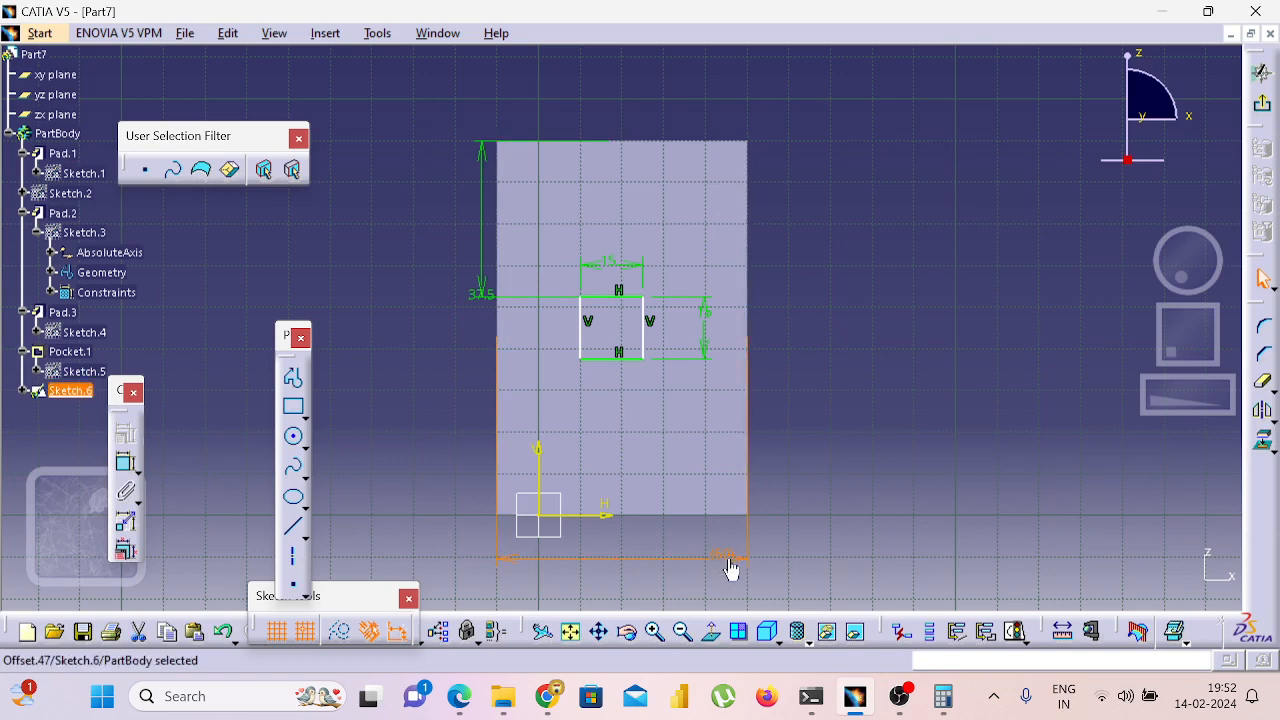
pyautogui.press('Delete')
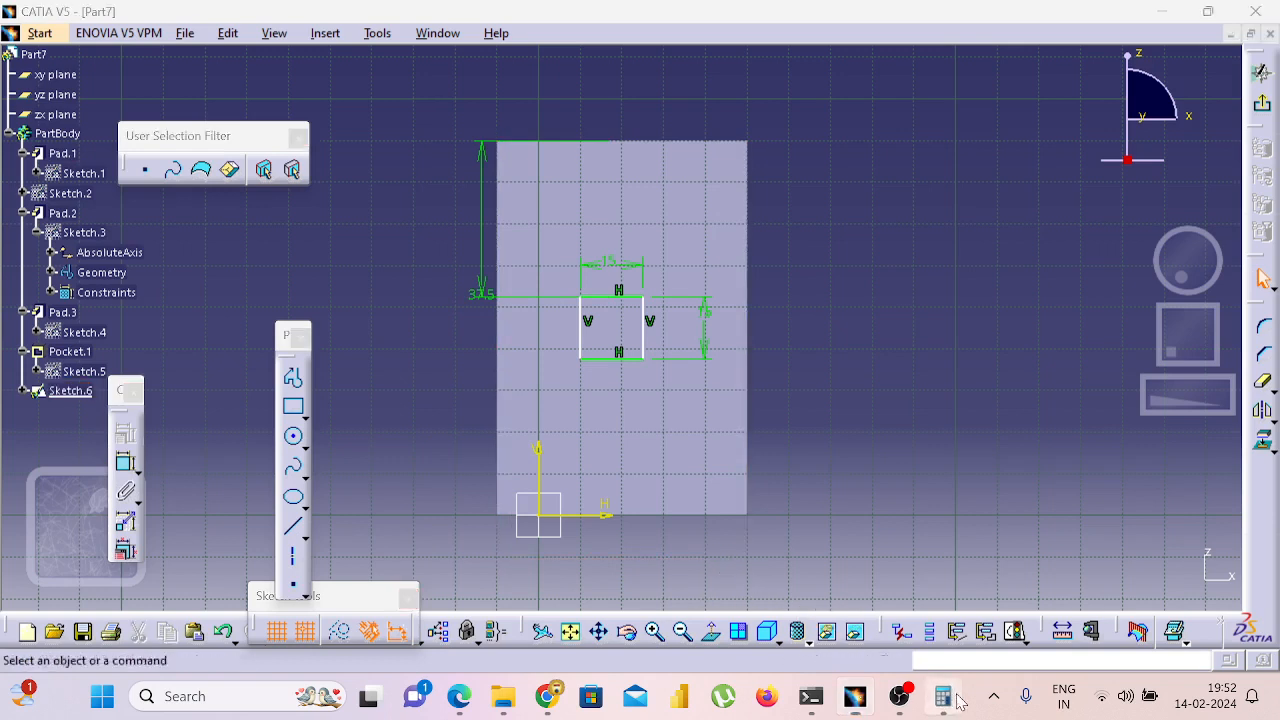
# Switch to Calculator and work out half of 60 minus 15 for centring the square across the plate's width.
pyautogui.click(943, 696)
pyautogui.click(315, 337)
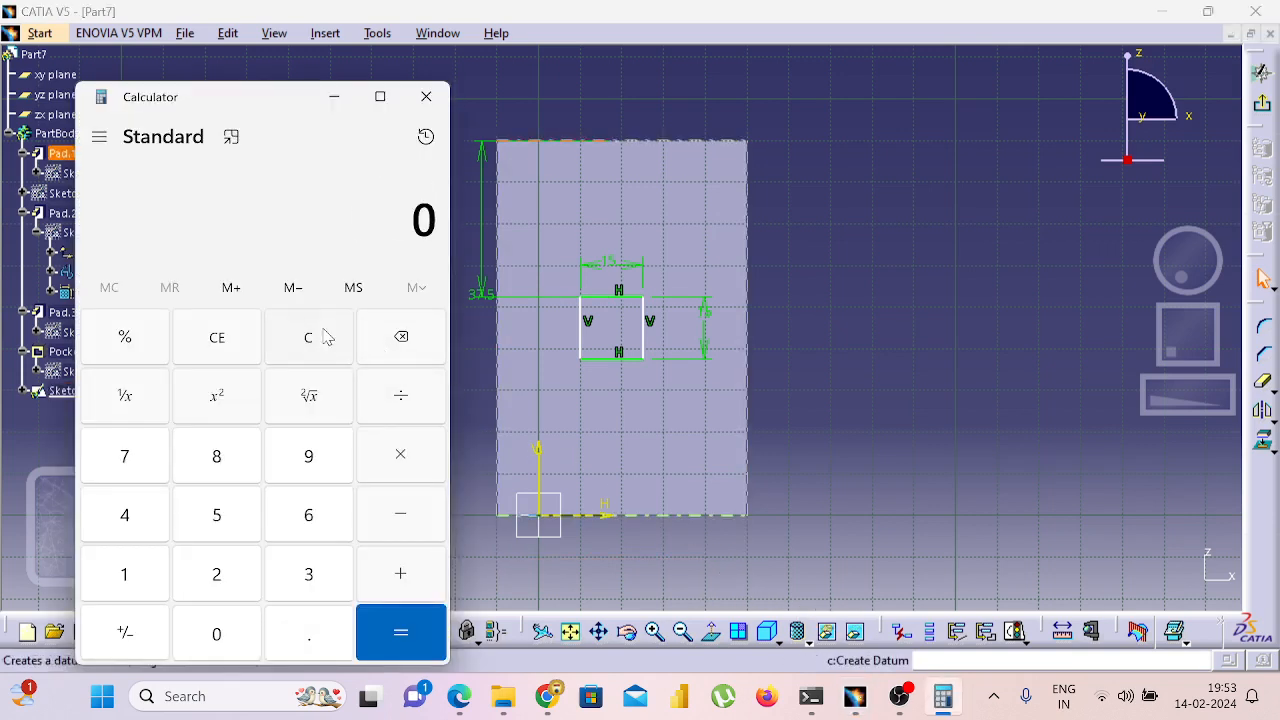
pyautogui.click(241, 626)
pyautogui.click(130, 580)
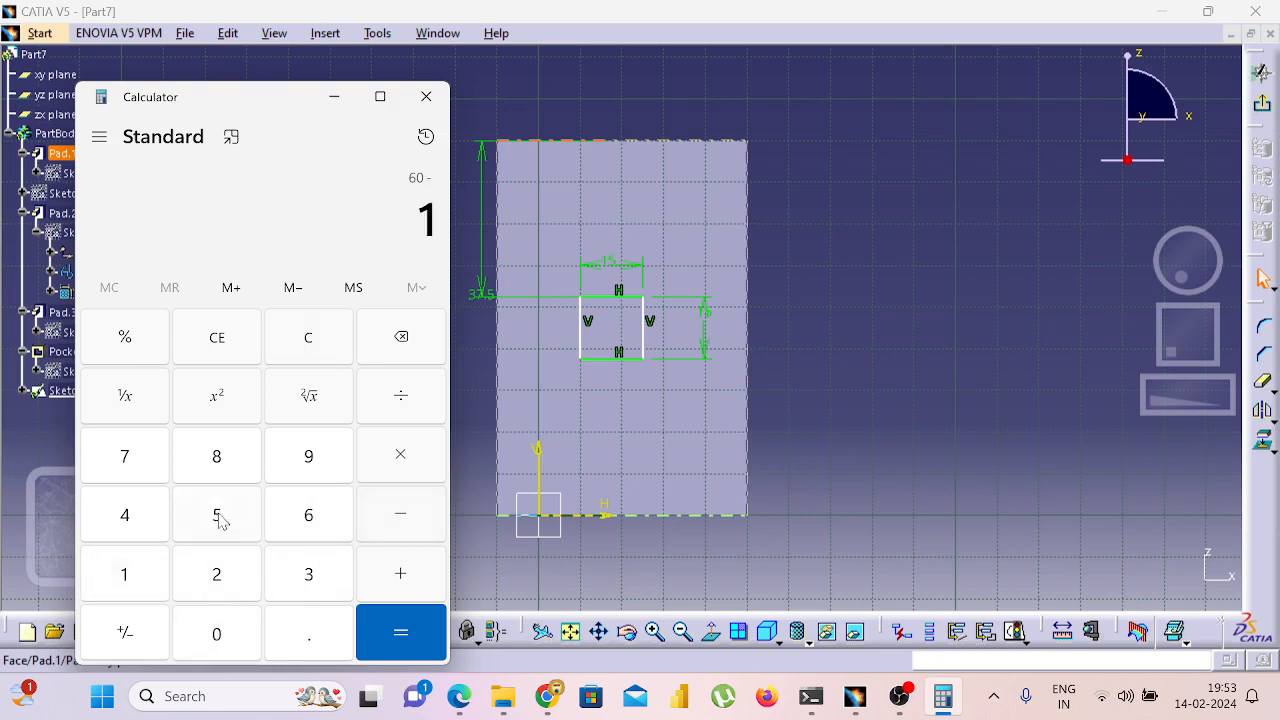
pyautogui.click(402, 628)
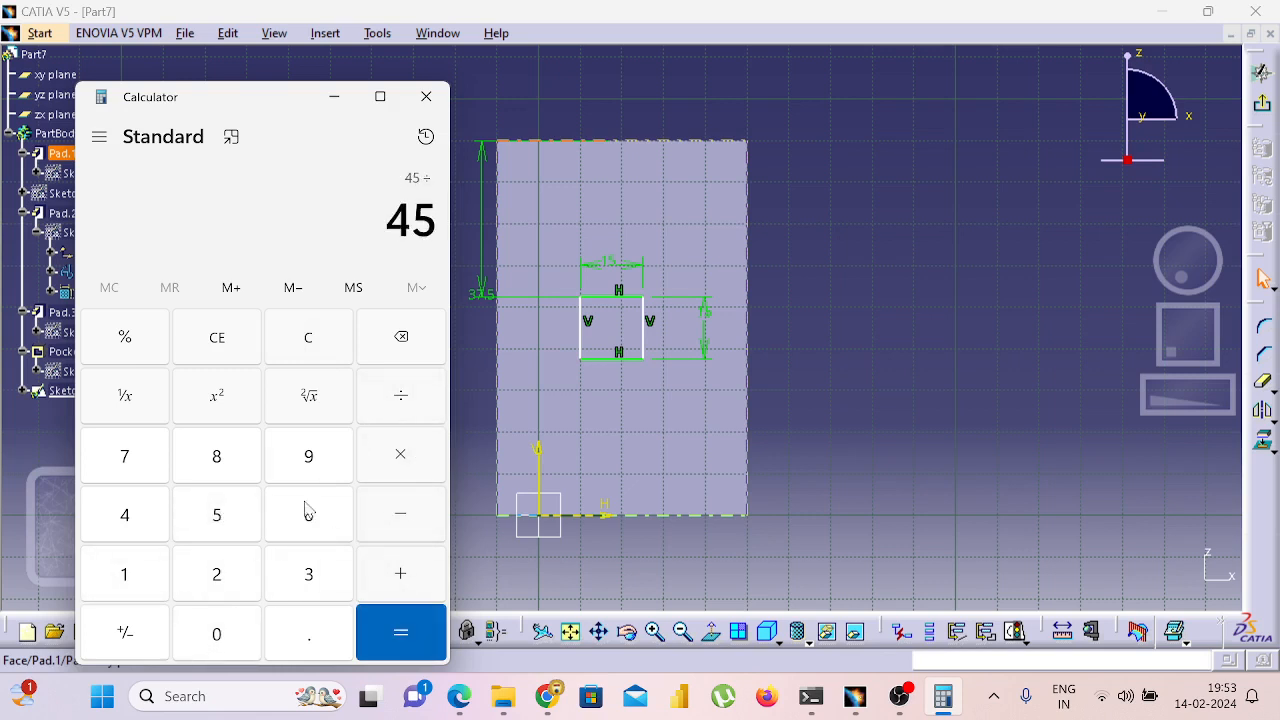
pyautogui.click(216, 573)
pyautogui.click(400, 632)
# Back in CATIA, dimension the square's left side from the base plate's left edge and set the distance to 22.5 mm.
pyautogui.click(916, 506)
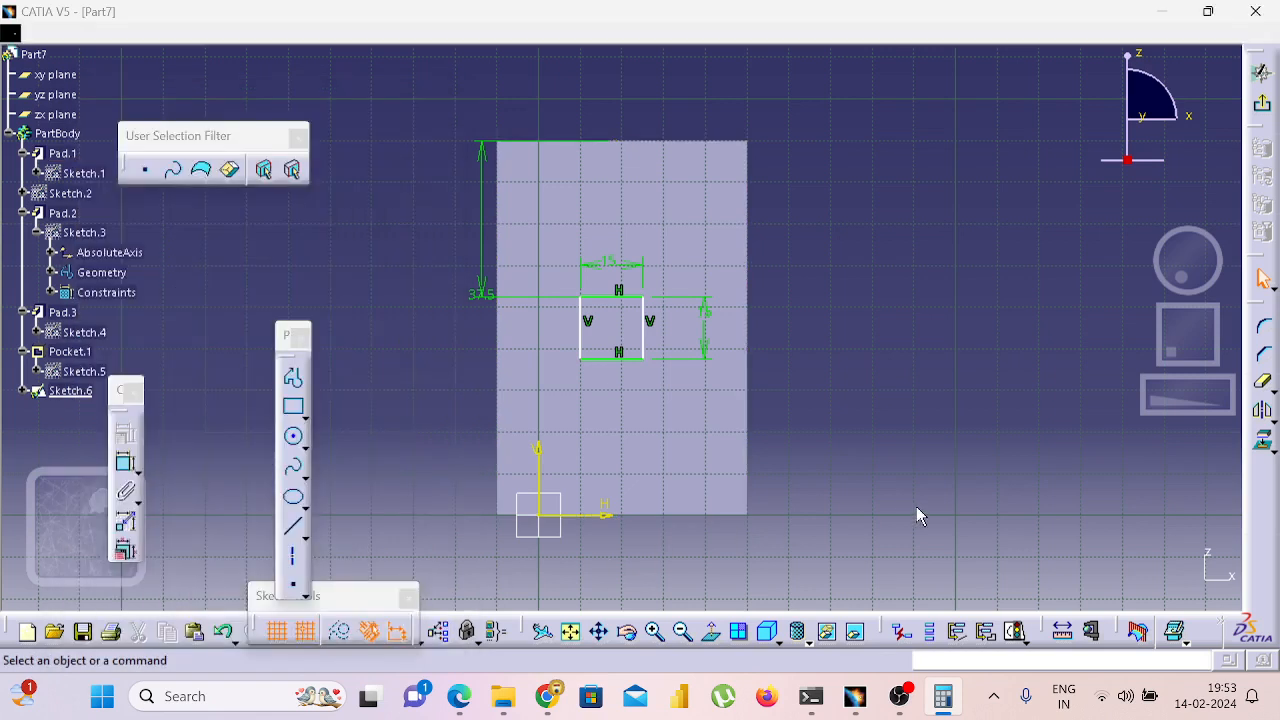
pyautogui.click(128, 463)
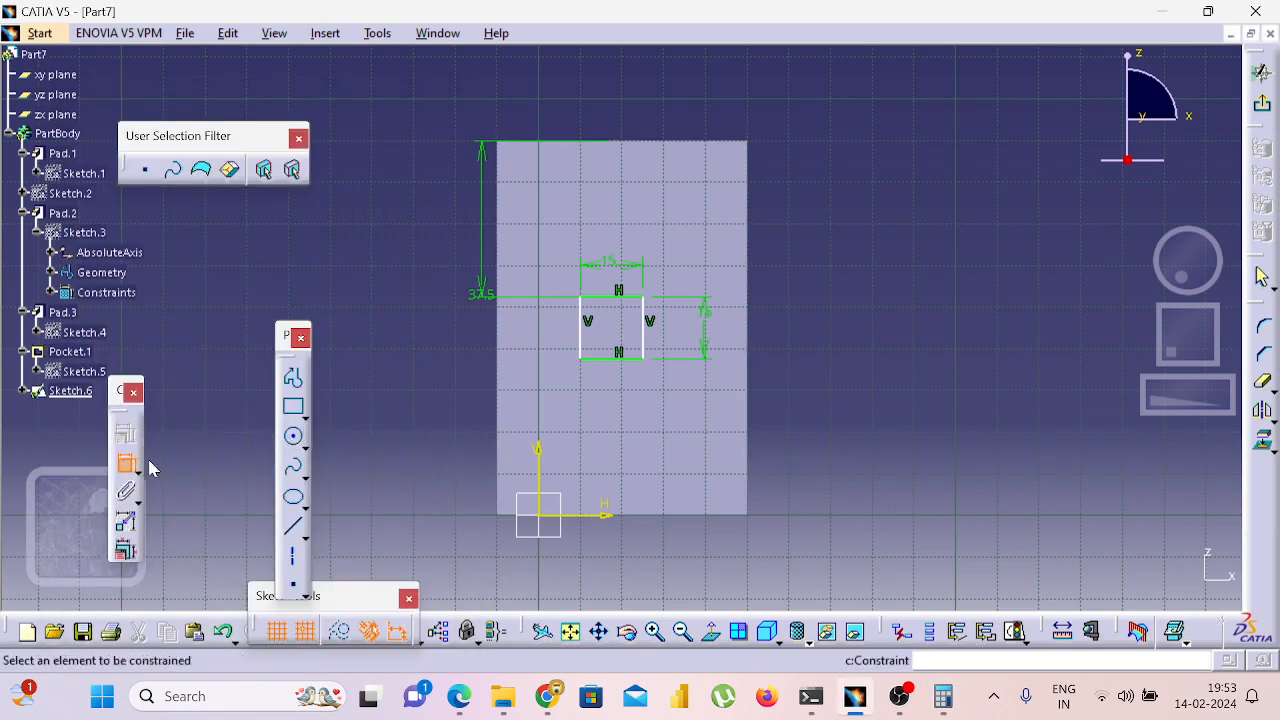
pyautogui.click(581, 340)
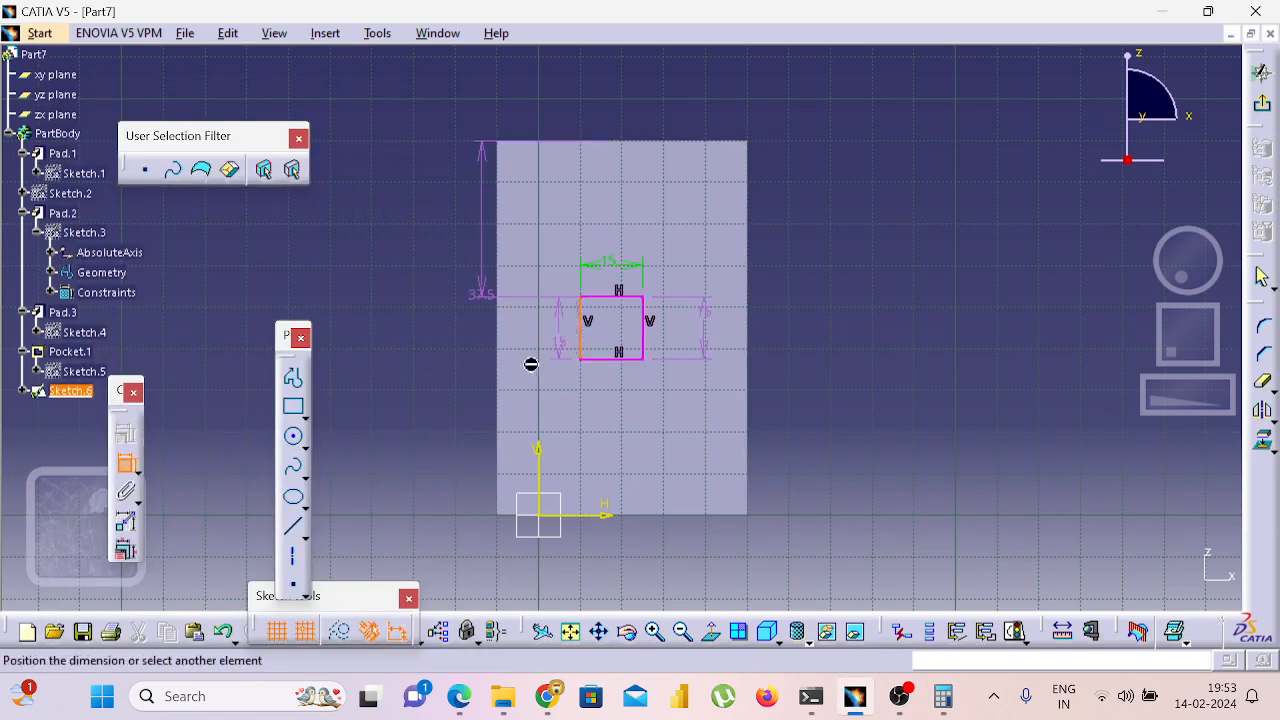
pyautogui.click(499, 386)
pyautogui.click(502, 561)
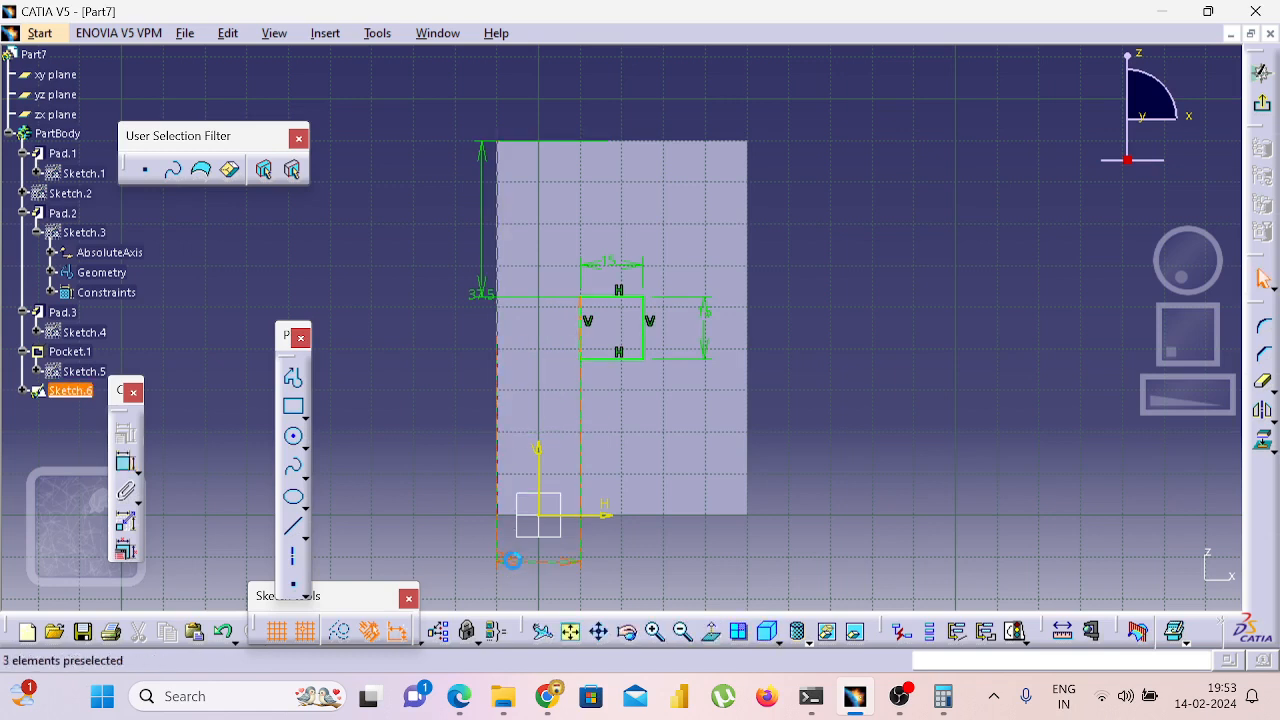
pyautogui.doubleClick(505, 558)
pyautogui.write('22')
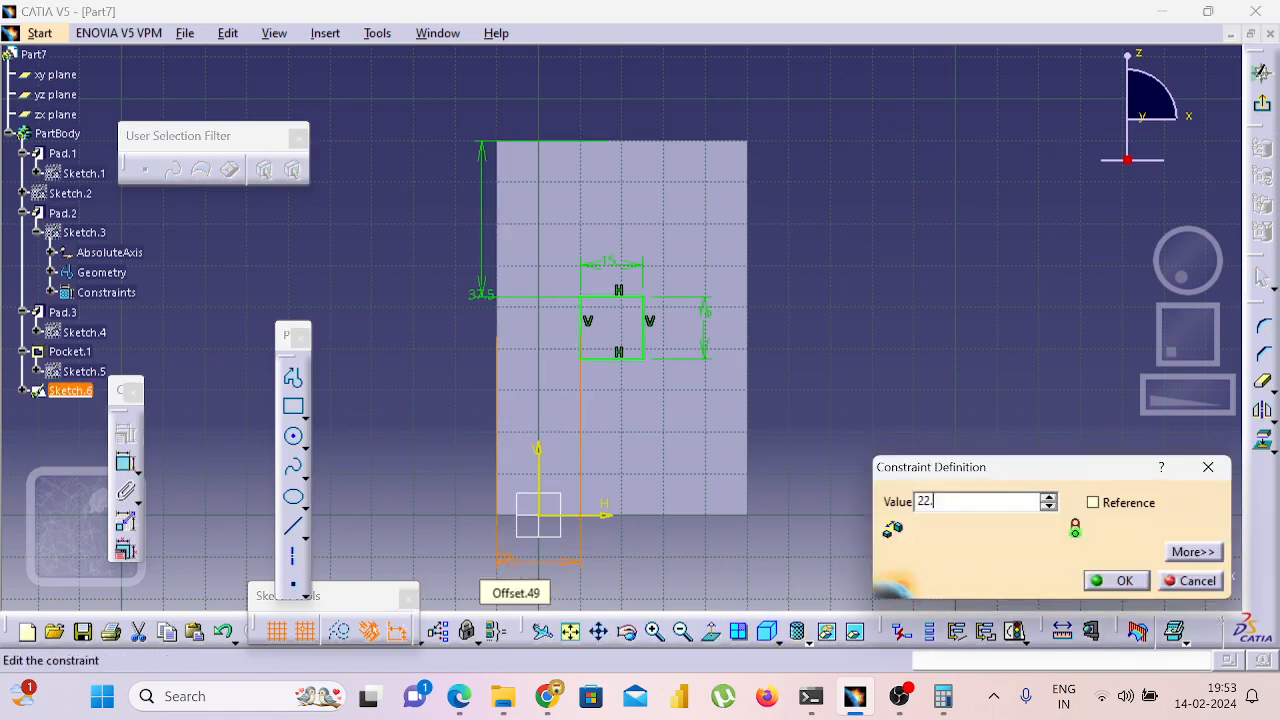
pyautogui.write('.5')
pyautogui.press('Return')
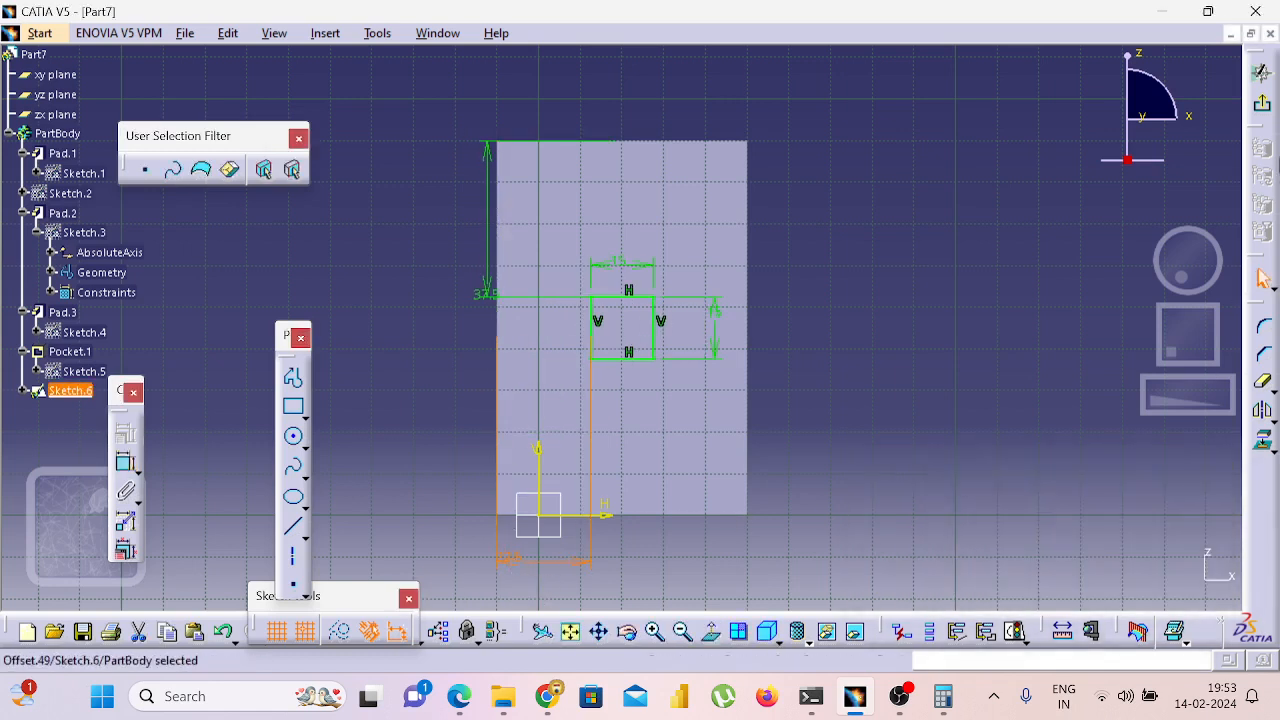
# Exit the sketch and cut the square through the base plate with an Up to last pocket.
pyautogui.click(1260, 110)
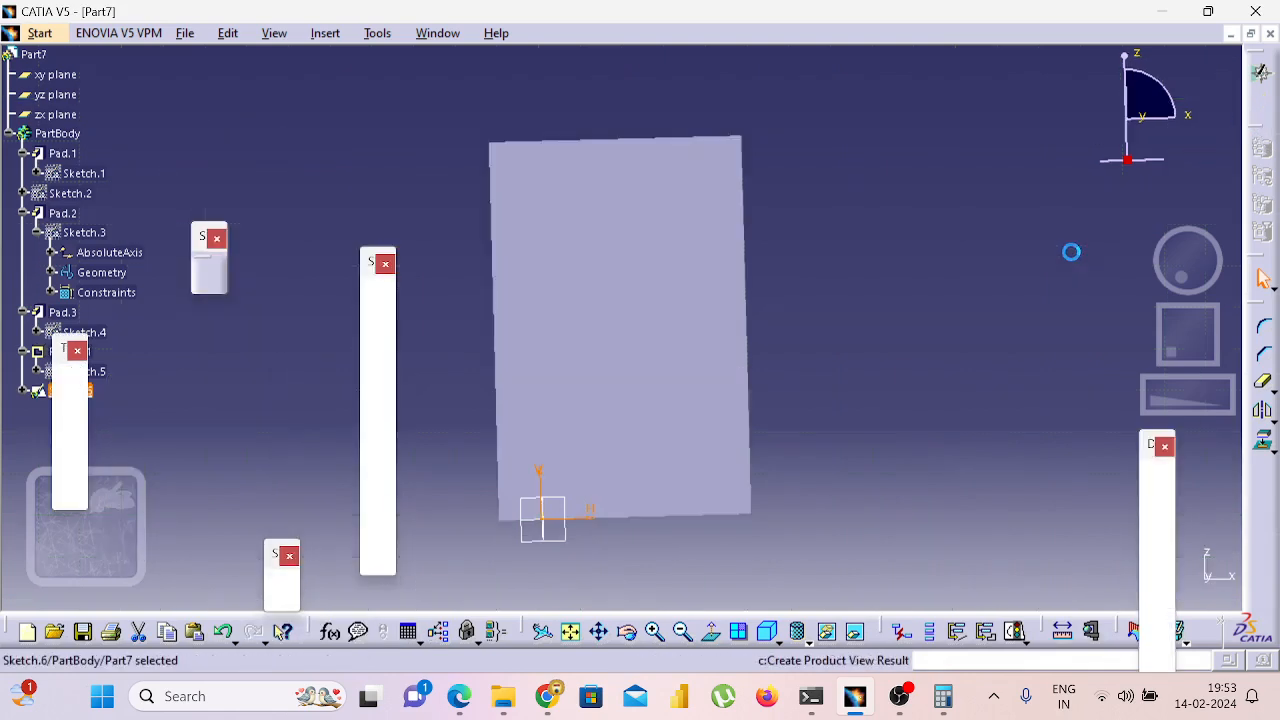
pyautogui.moveTo(976, 267); pyautogui.dragTo(943, 406, button='middle')
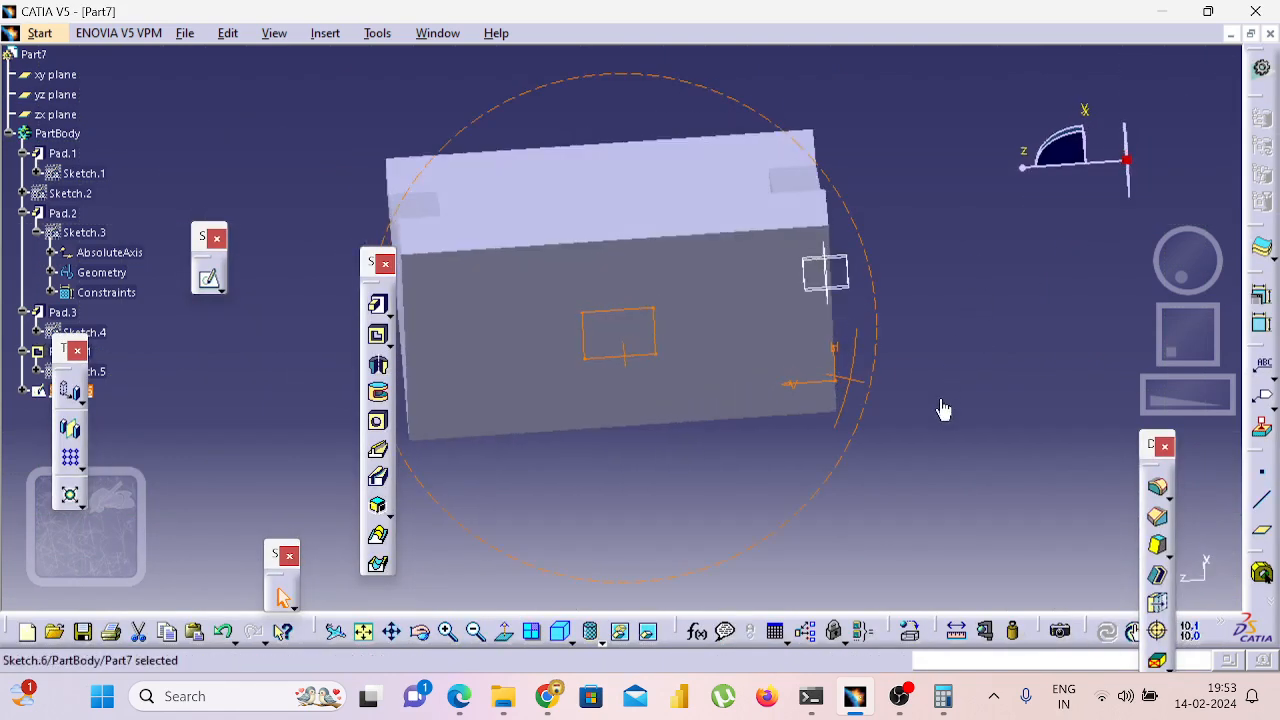
pyautogui.click(378, 336)
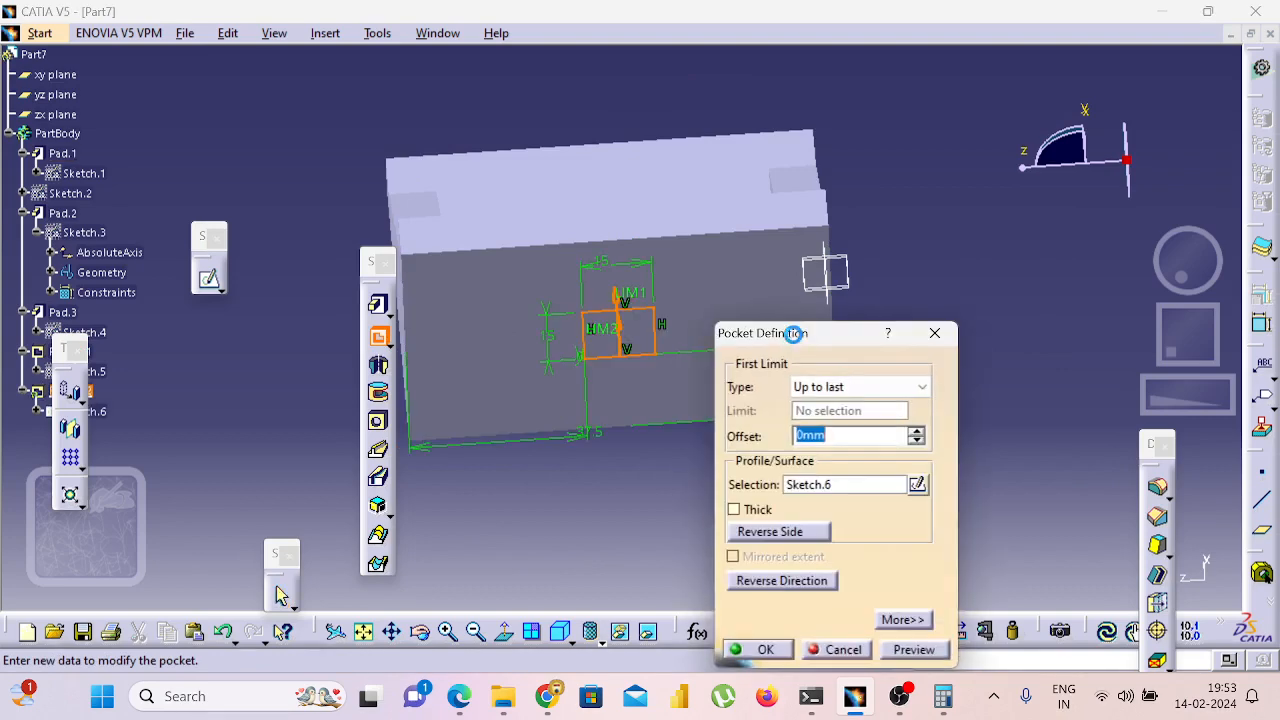
pyautogui.click(765, 649)
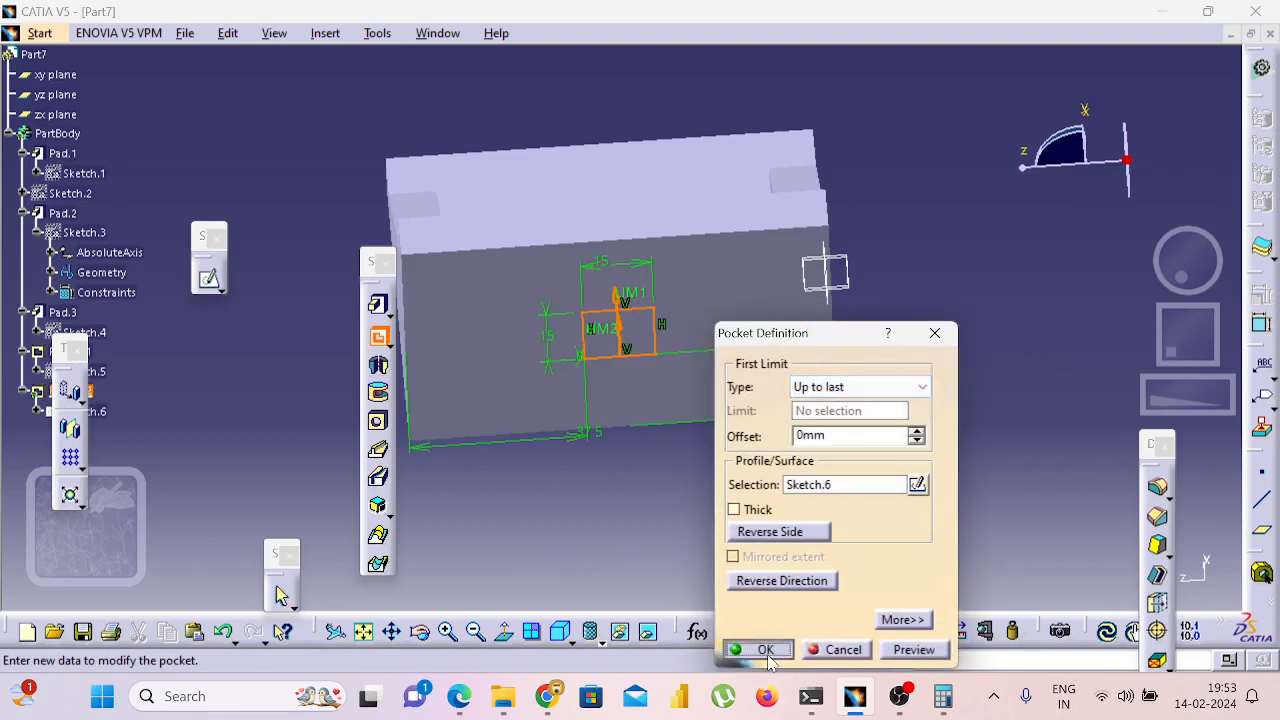
pyautogui.moveTo(943, 263); pyautogui.dragTo(823, 405, button='middle')
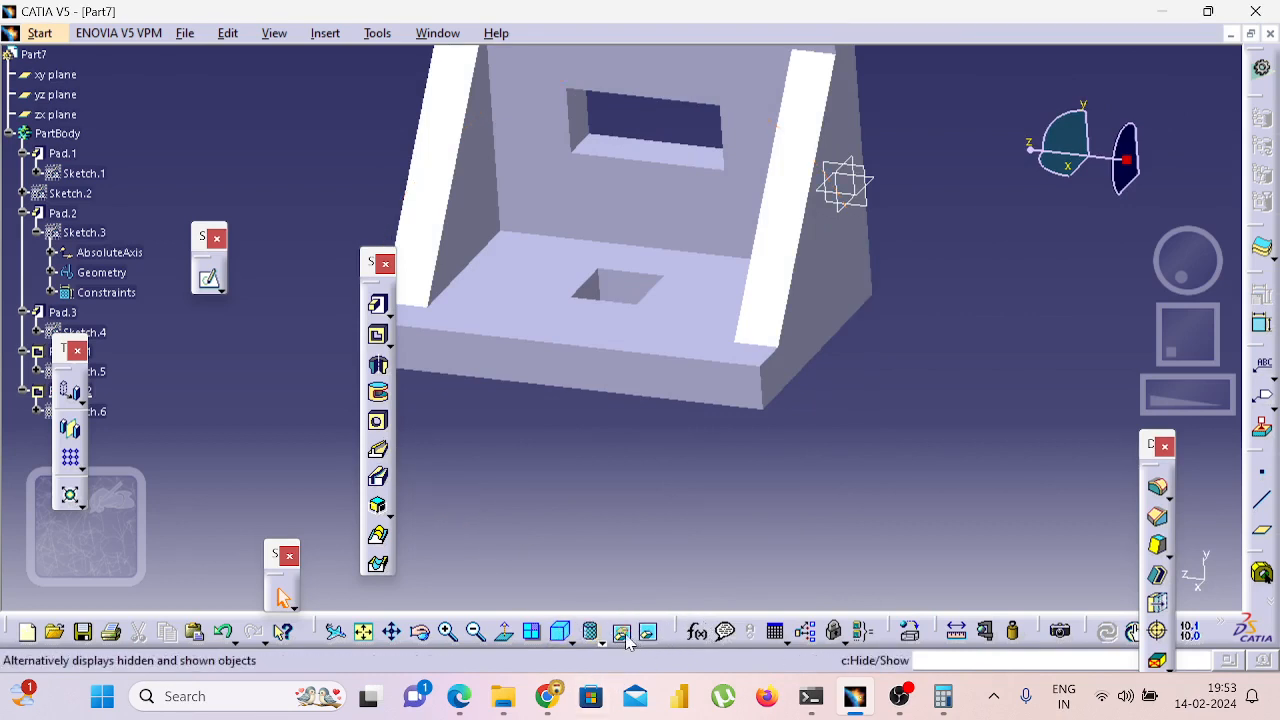
# Hide the xy, yz and zx reference planes of the part.
pyautogui.click(335, 631)
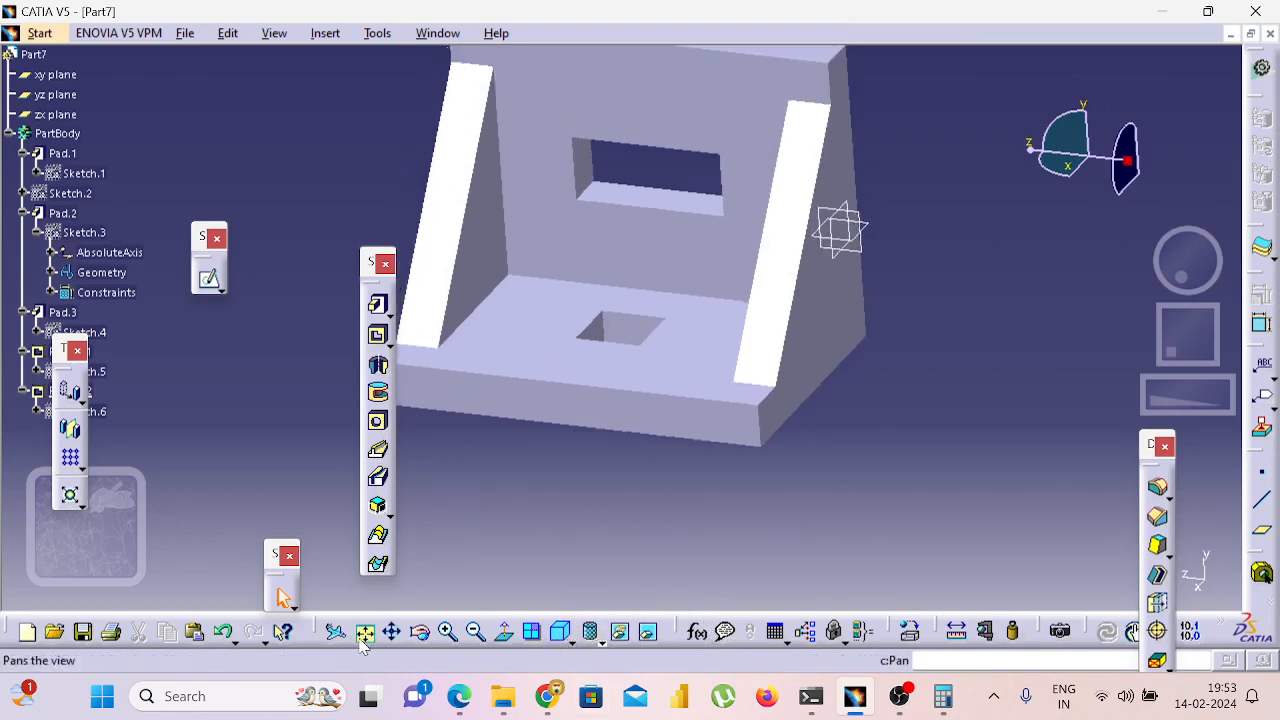
pyautogui.click(562, 631)
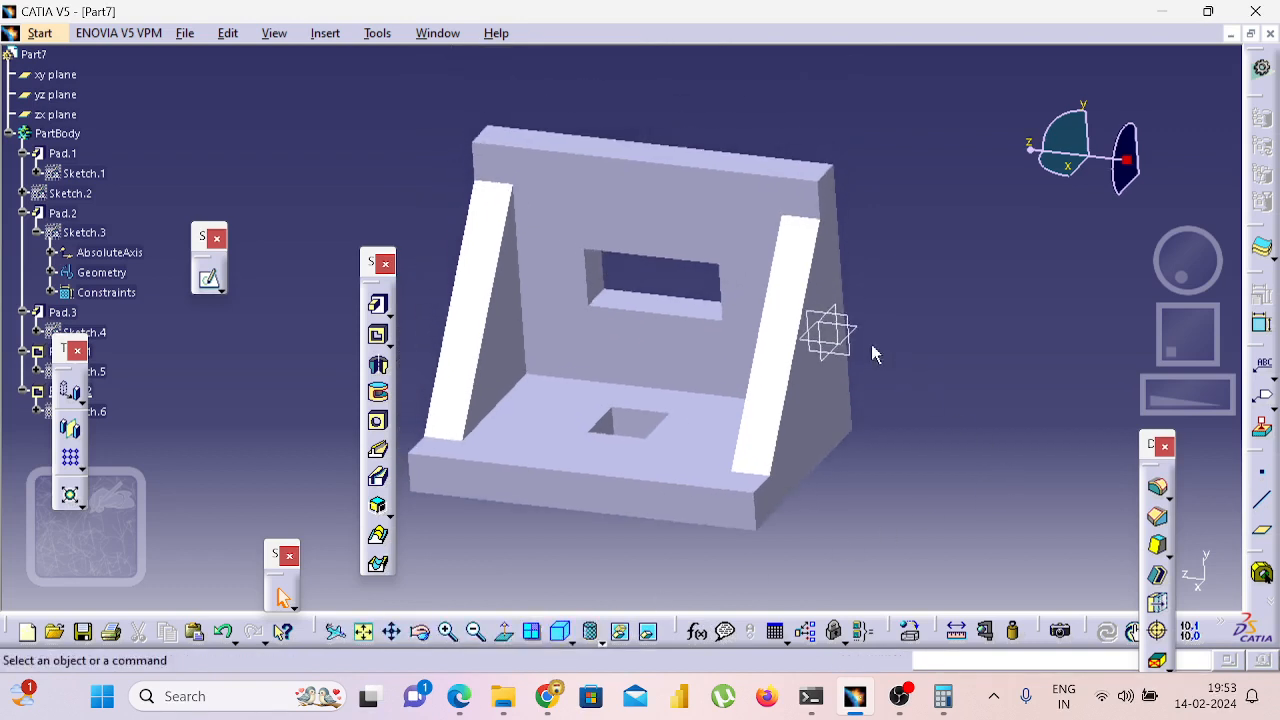
pyautogui.click(60, 74)
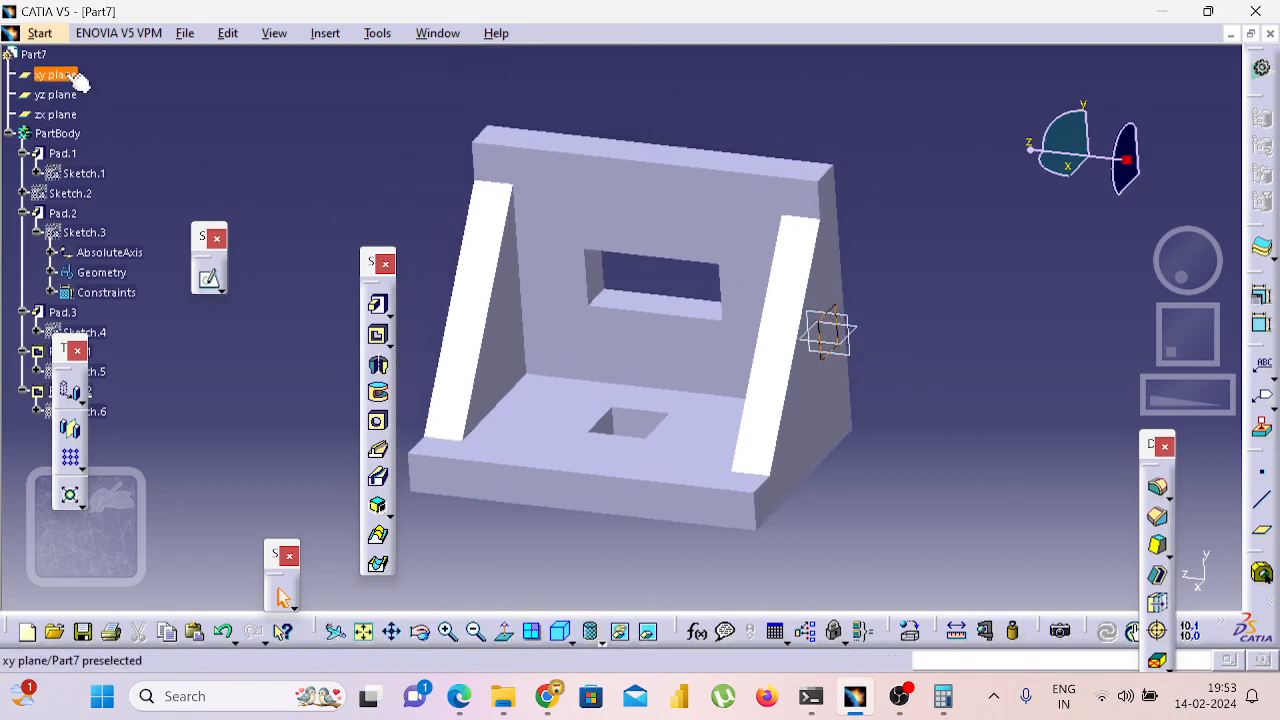
pyautogui.keyDown('ctrl'); pyautogui.click(55, 114); pyautogui.keyUp('ctrl')
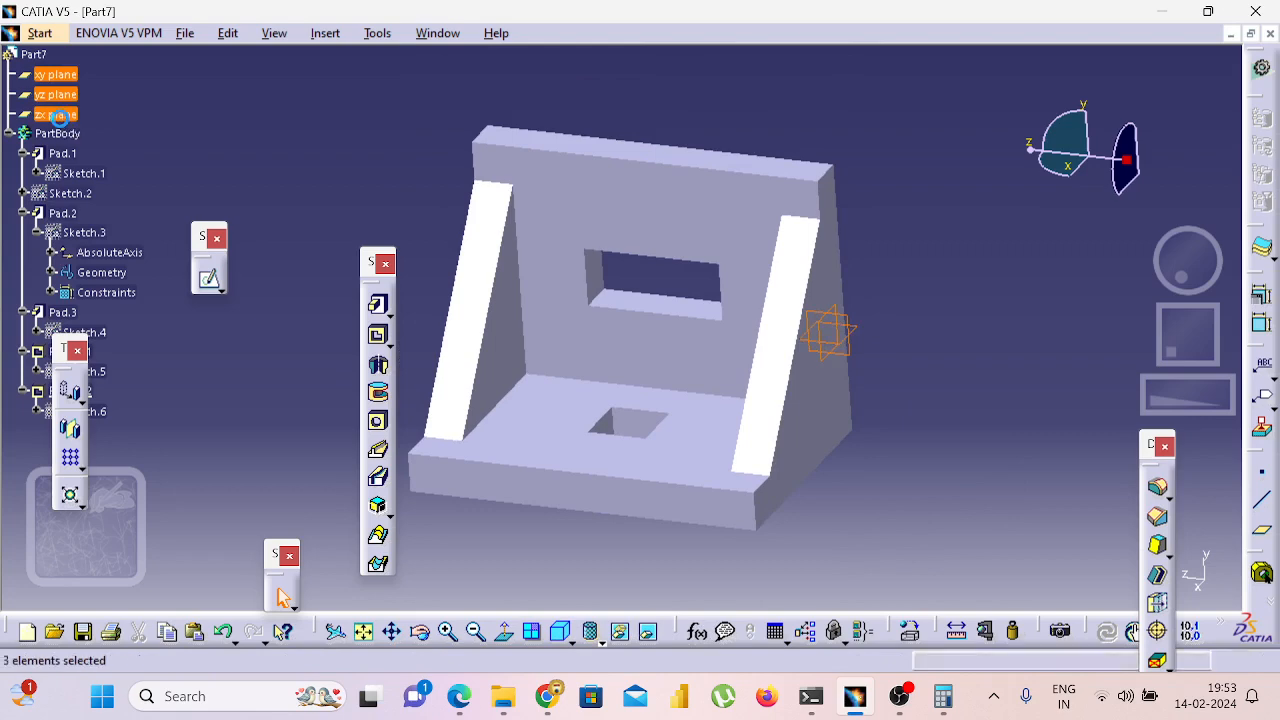
pyautogui.rightClick(60, 120)
pyautogui.click(110, 182)
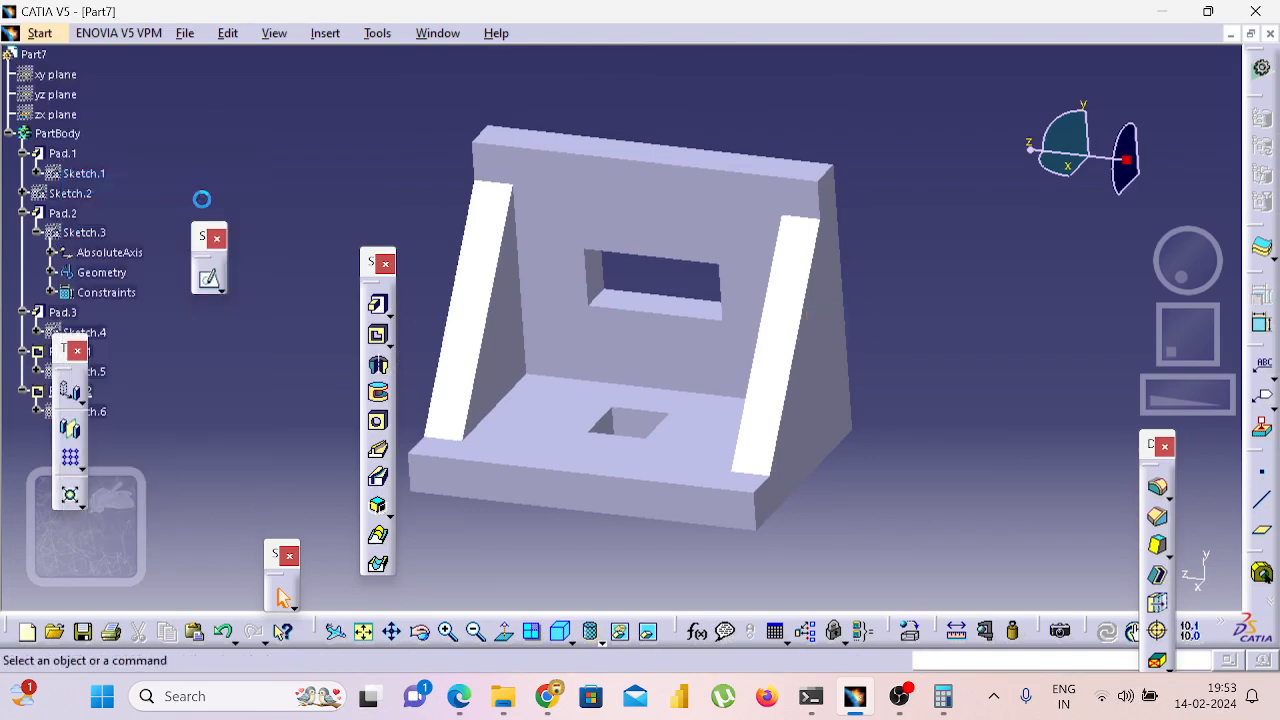
# Capture an image of the bracket seen from the front, then open and cancel its print setup.
pyautogui.moveTo(797, 420); pyautogui.dragTo(1060, 430, button='middle')
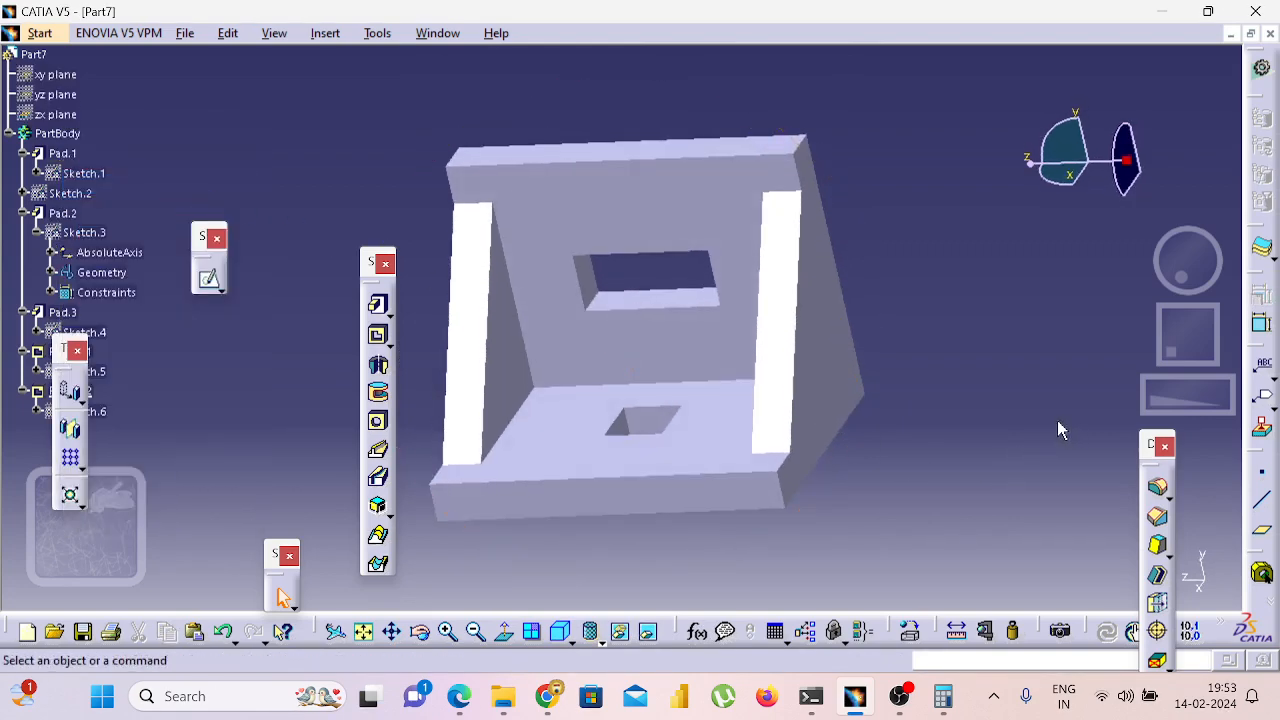
pyautogui.click(377, 33)
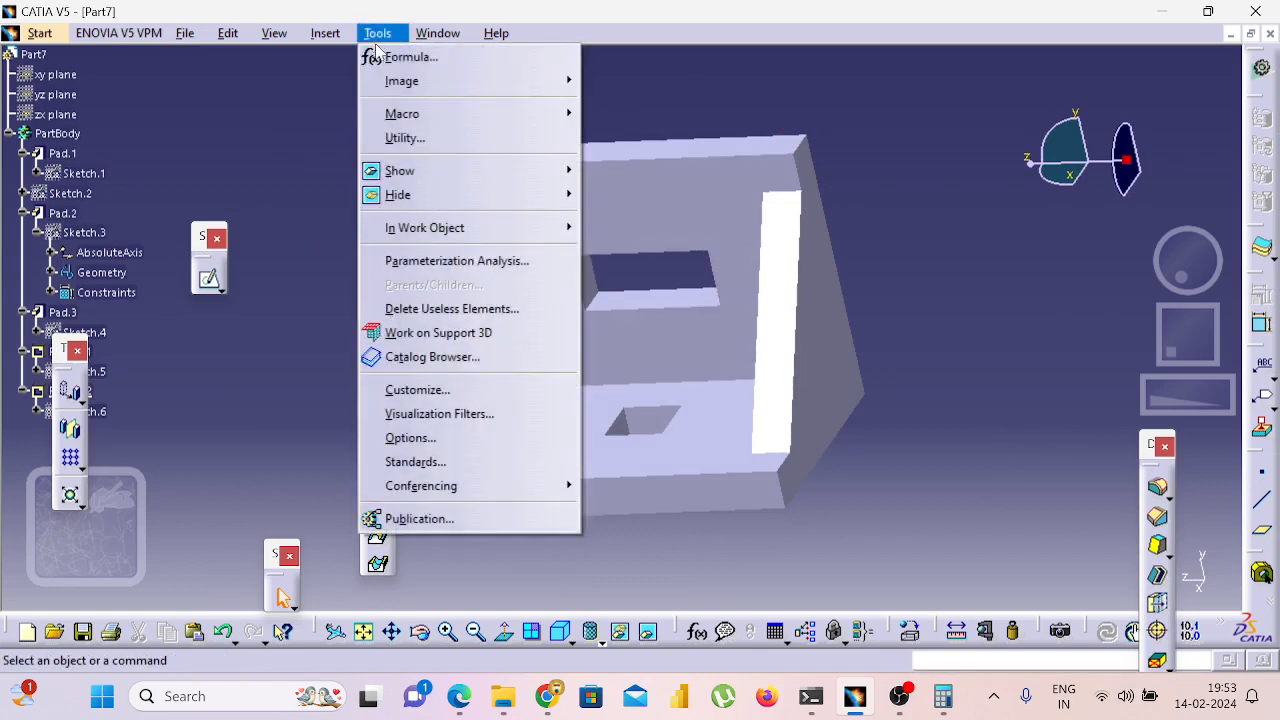
pyautogui.moveTo(408, 88)
pyautogui.click(615, 82)
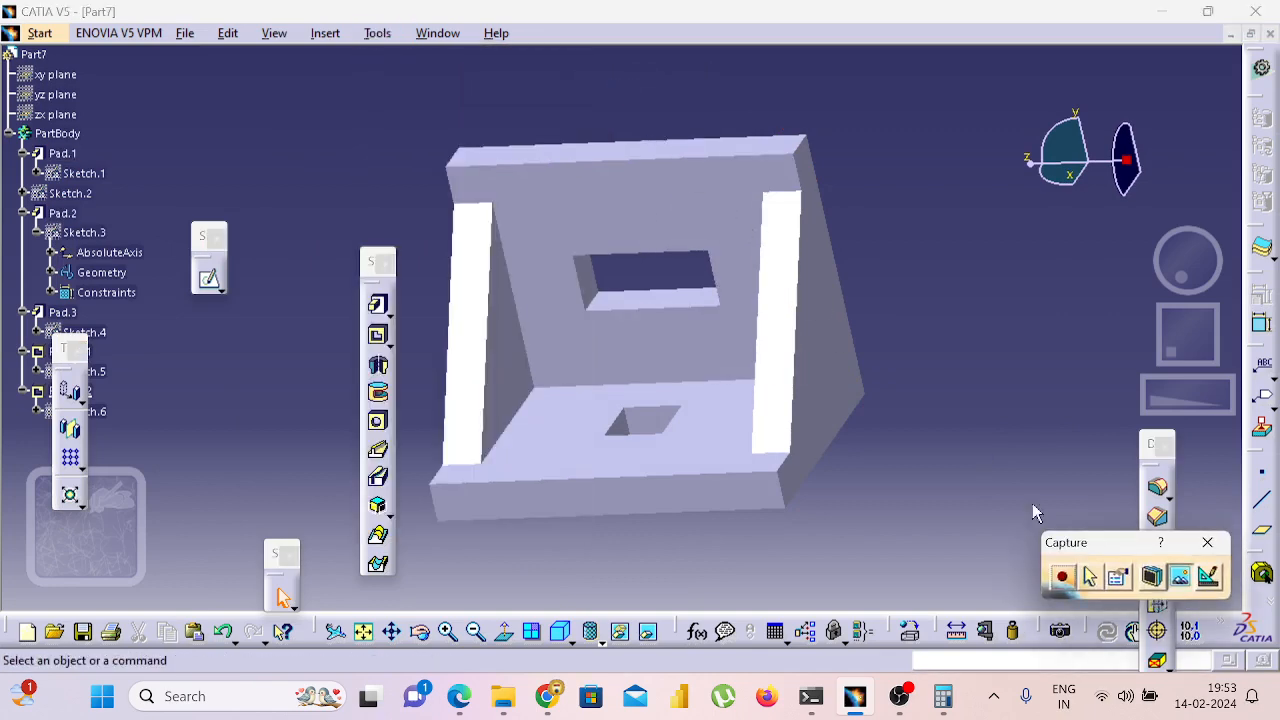
pyautogui.click(1062, 577)
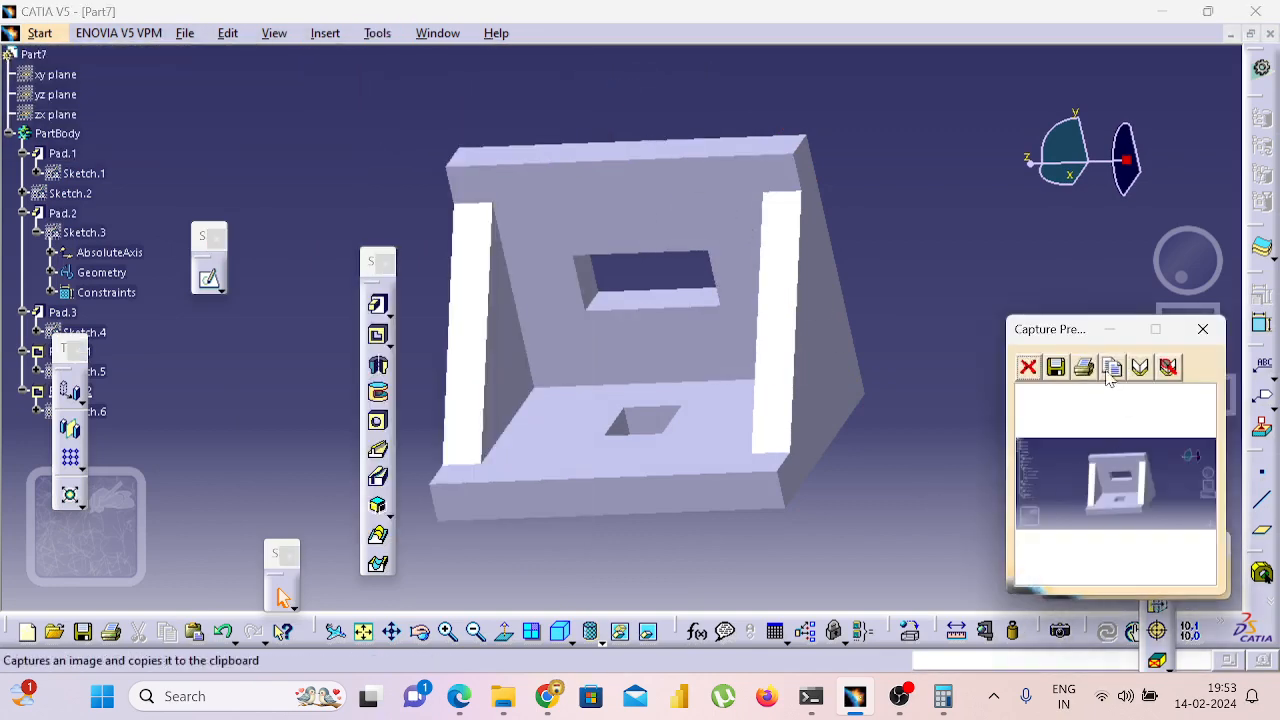
pyautogui.click(1085, 366)
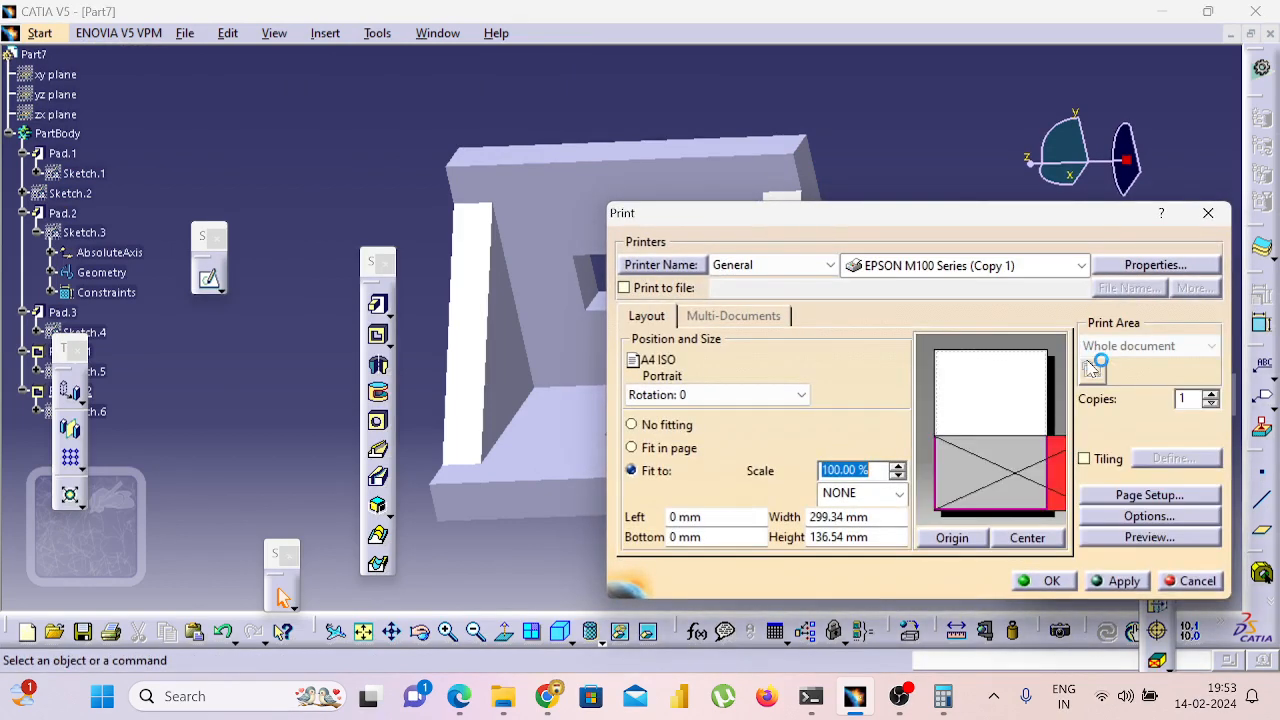
pyautogui.click(1209, 215)
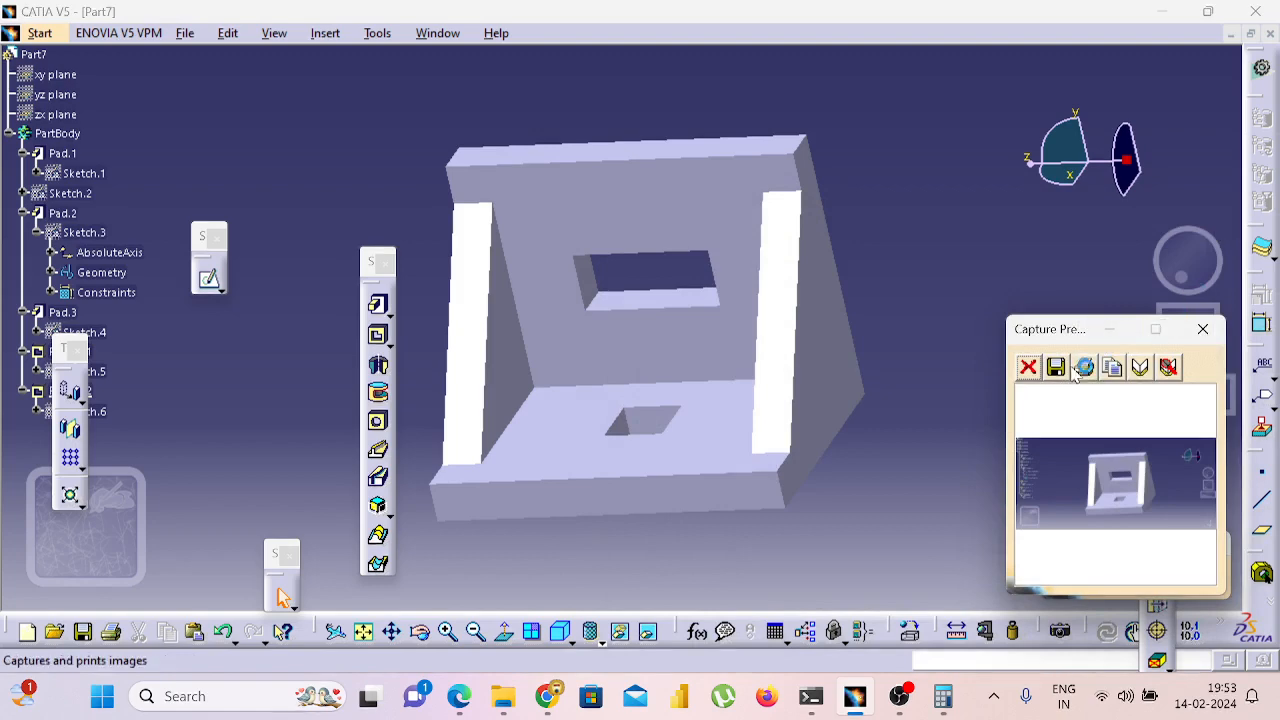
# Save the captured image in the Pictures folder as a JPEG Fair Quality file named 123.
pyautogui.click(1056, 368)
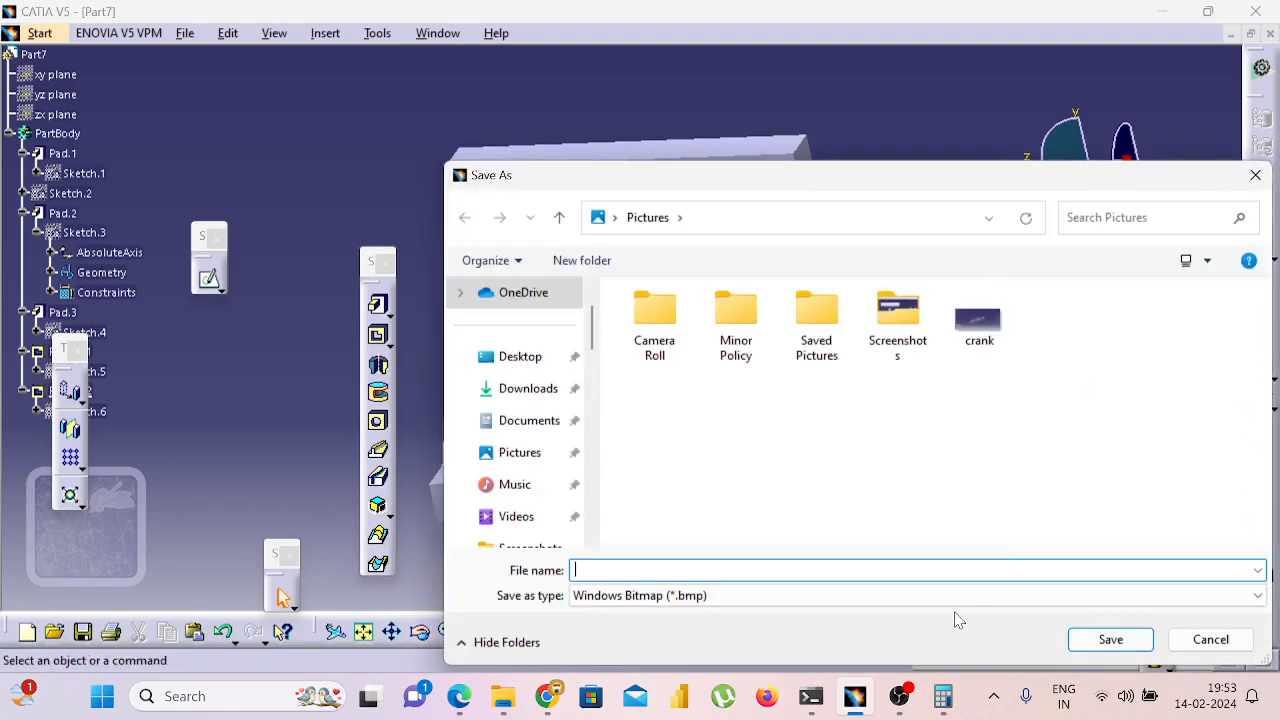
pyautogui.click(820, 595)
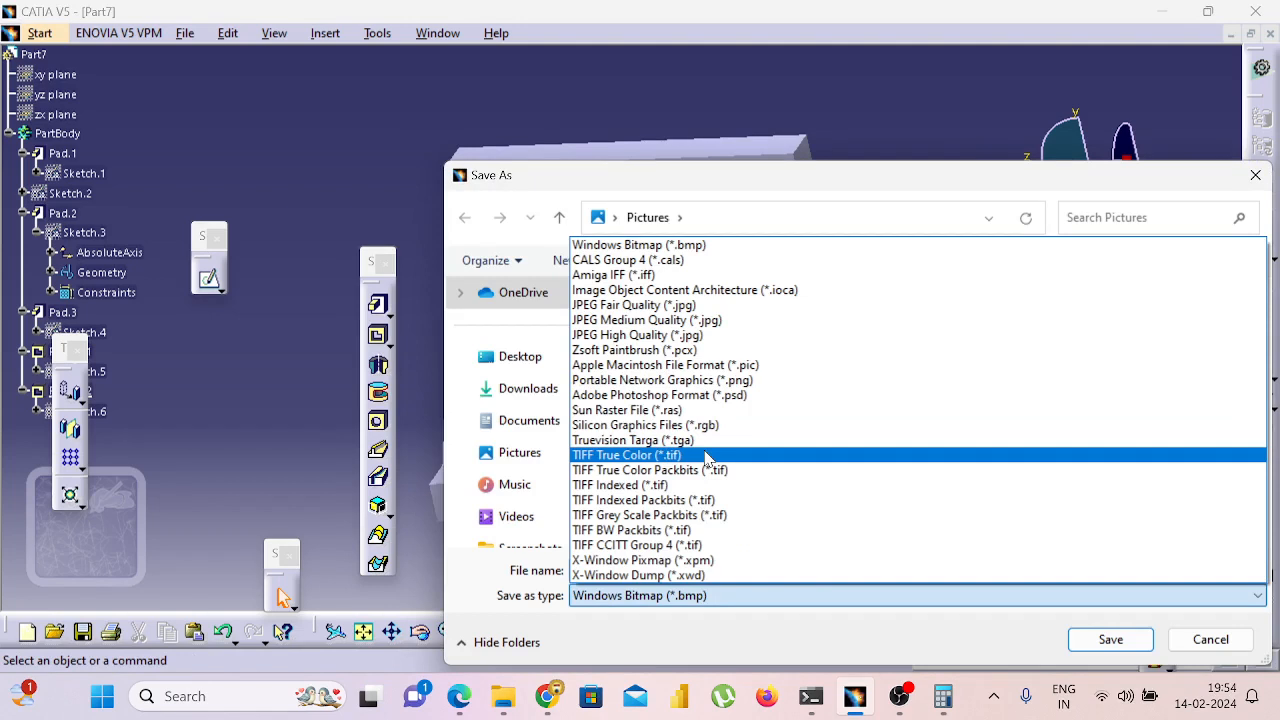
pyautogui.click(700, 305)
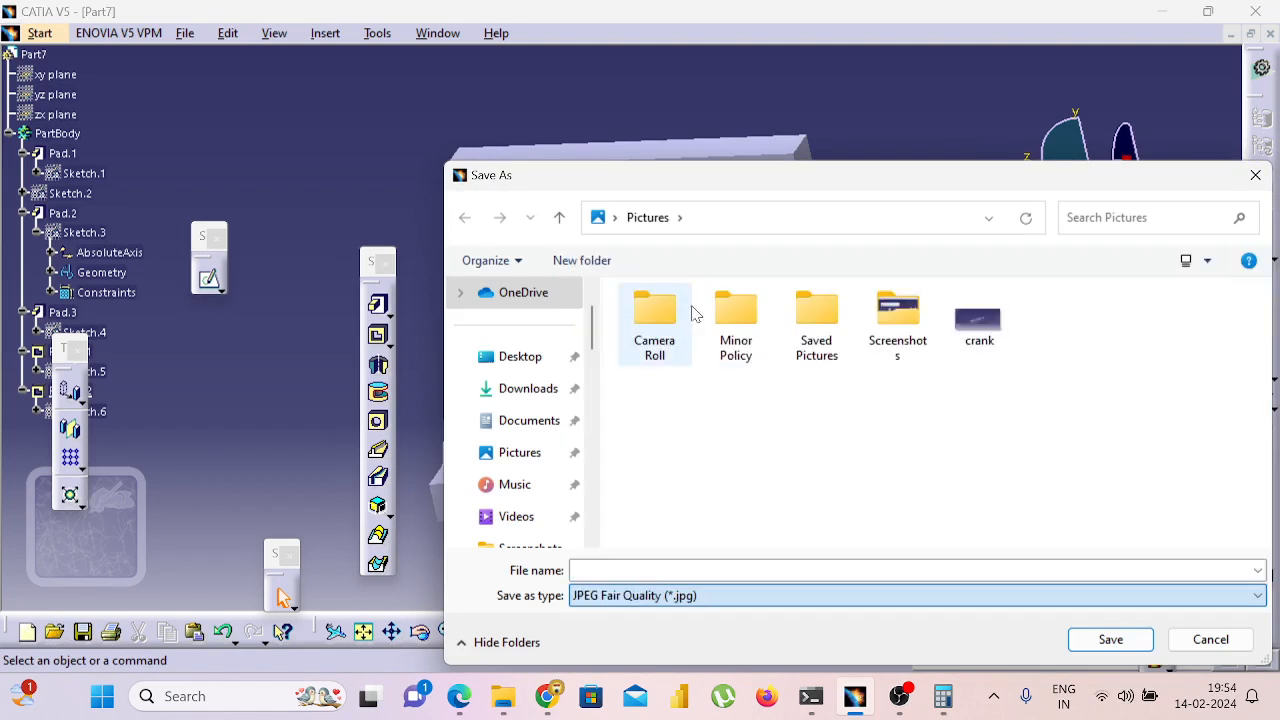
pyautogui.click(734, 574)
pyautogui.write('123')
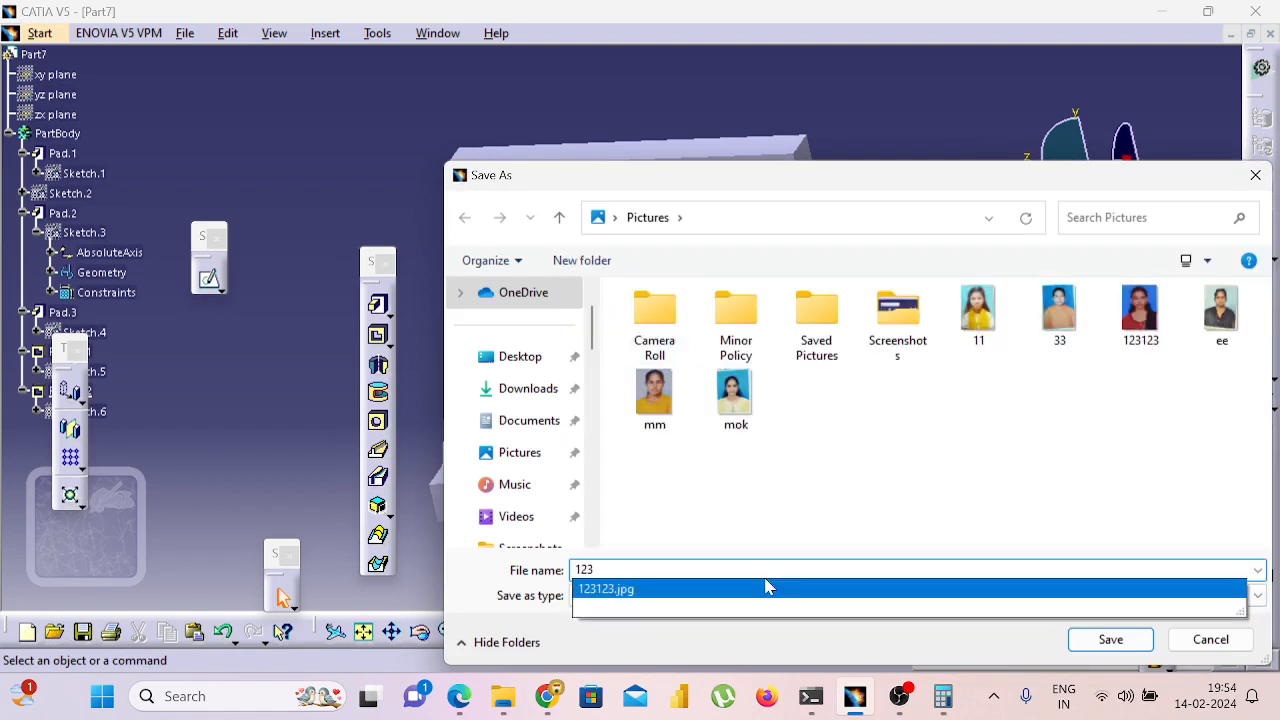
pyautogui.click(766, 588)
pyautogui.click(1110, 639)
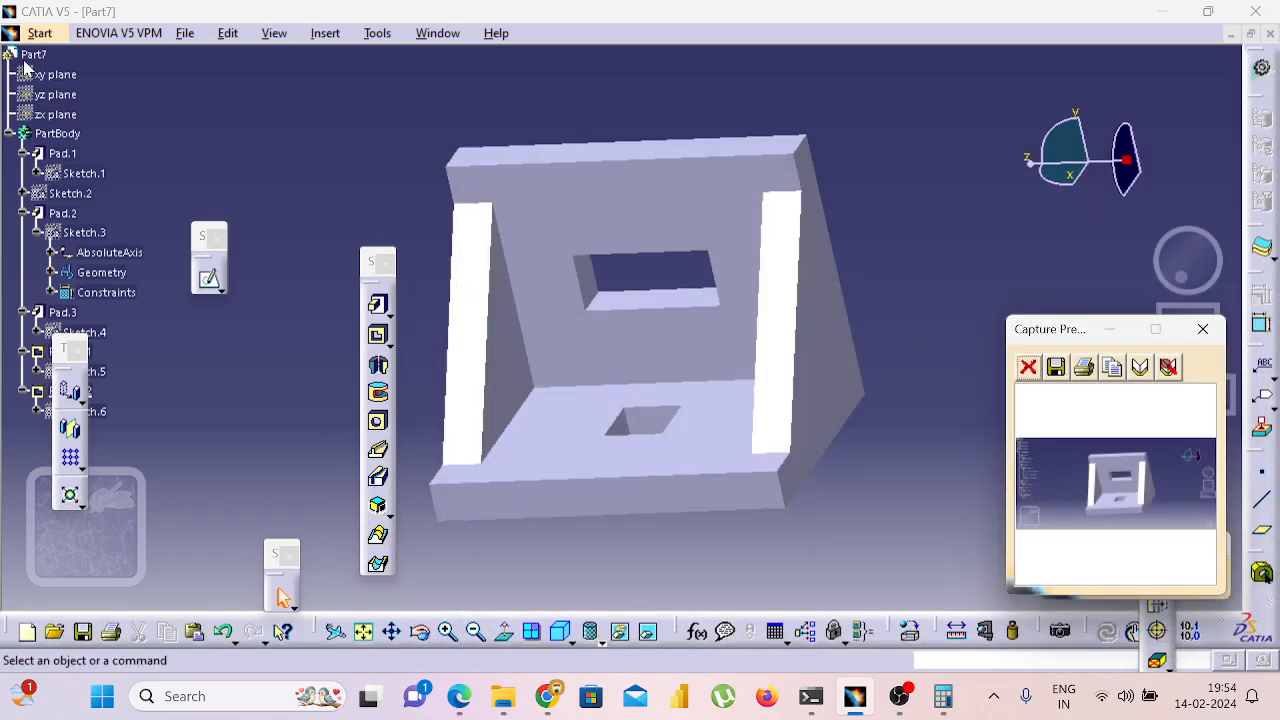
# Close the capture preview and try to take a screen snip of the bracket model.
pyautogui.press('super+shift+s')
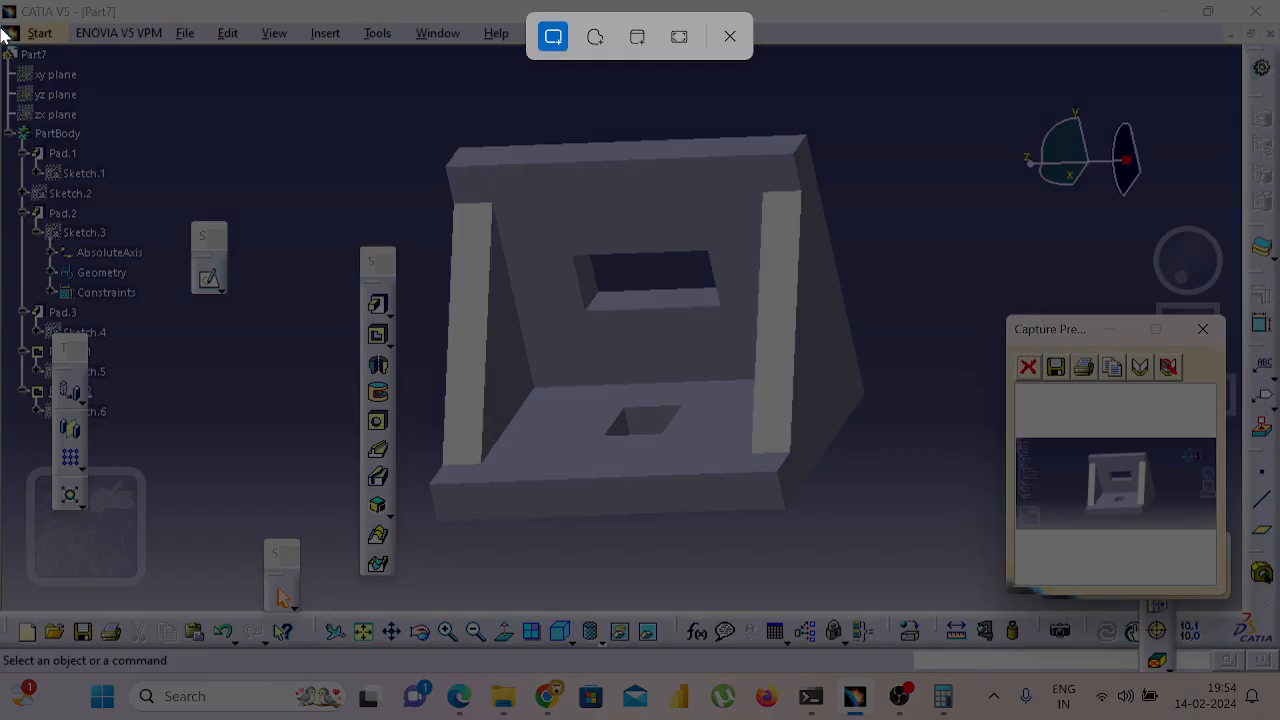
pyautogui.press('Escape')
pyautogui.click(1203, 329)
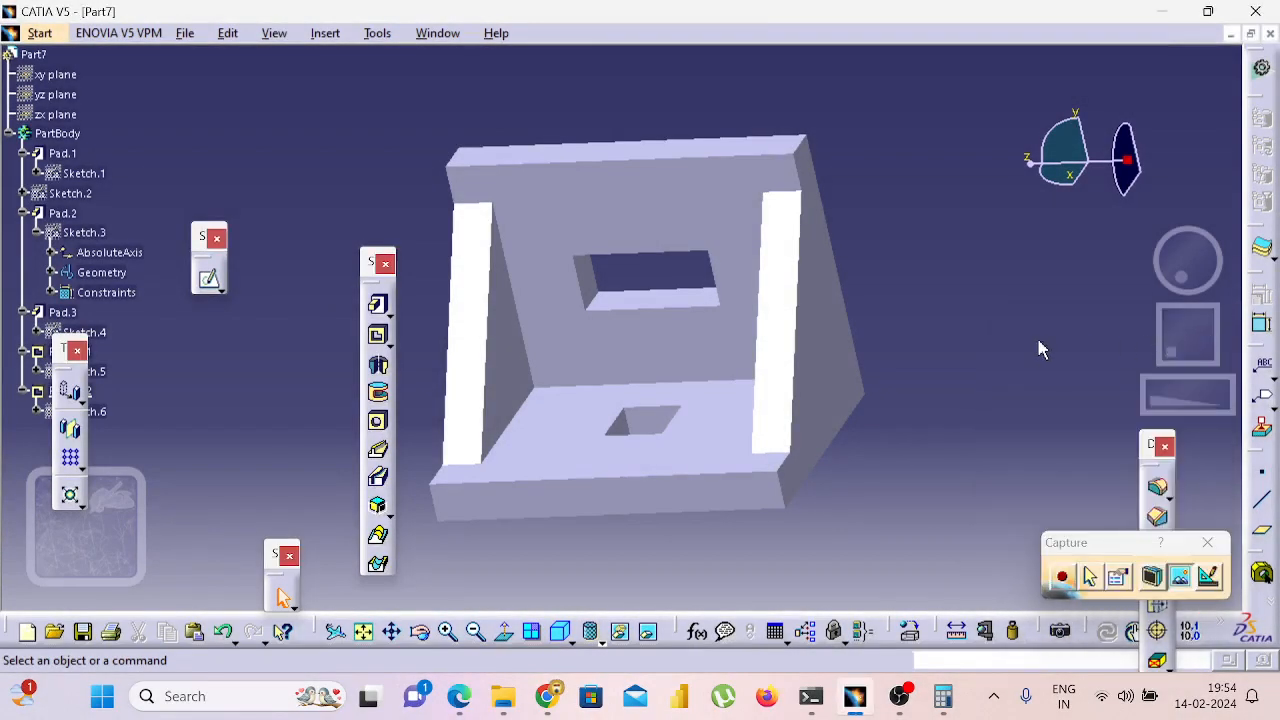
pyautogui.press('super+shift+s')
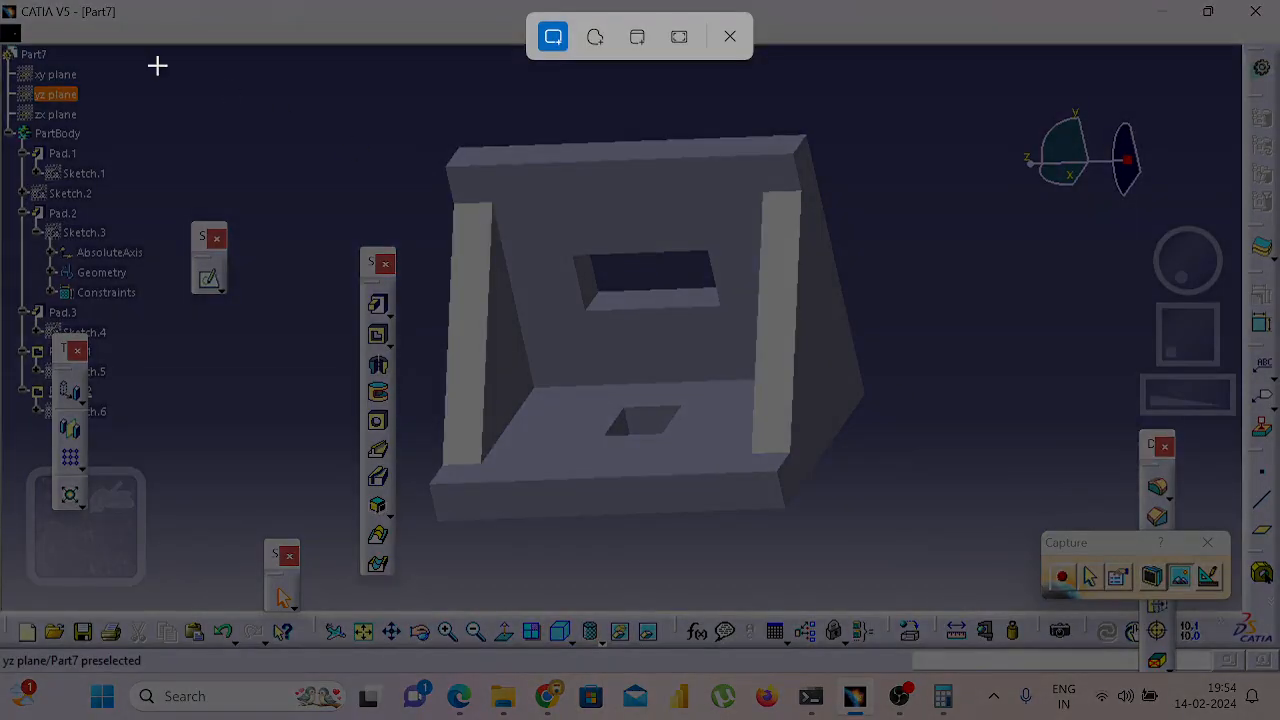
pyautogui.press('Escape')
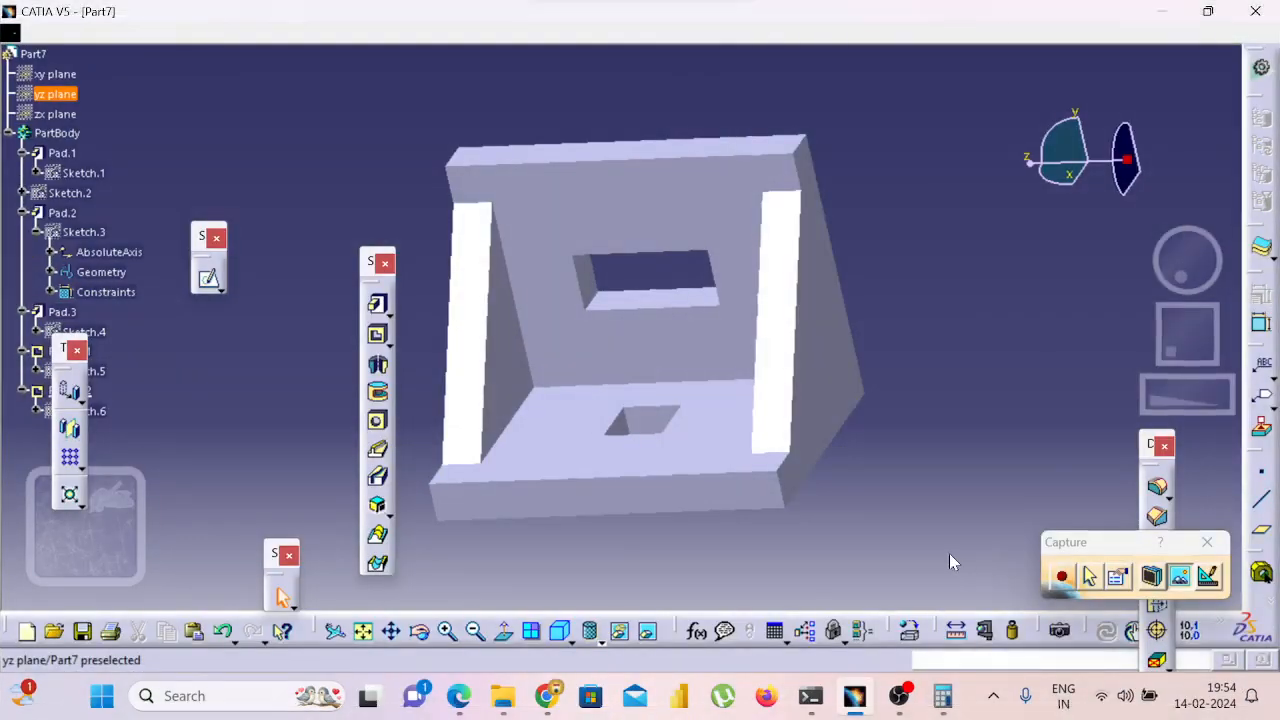
pyautogui.click(497, 700)
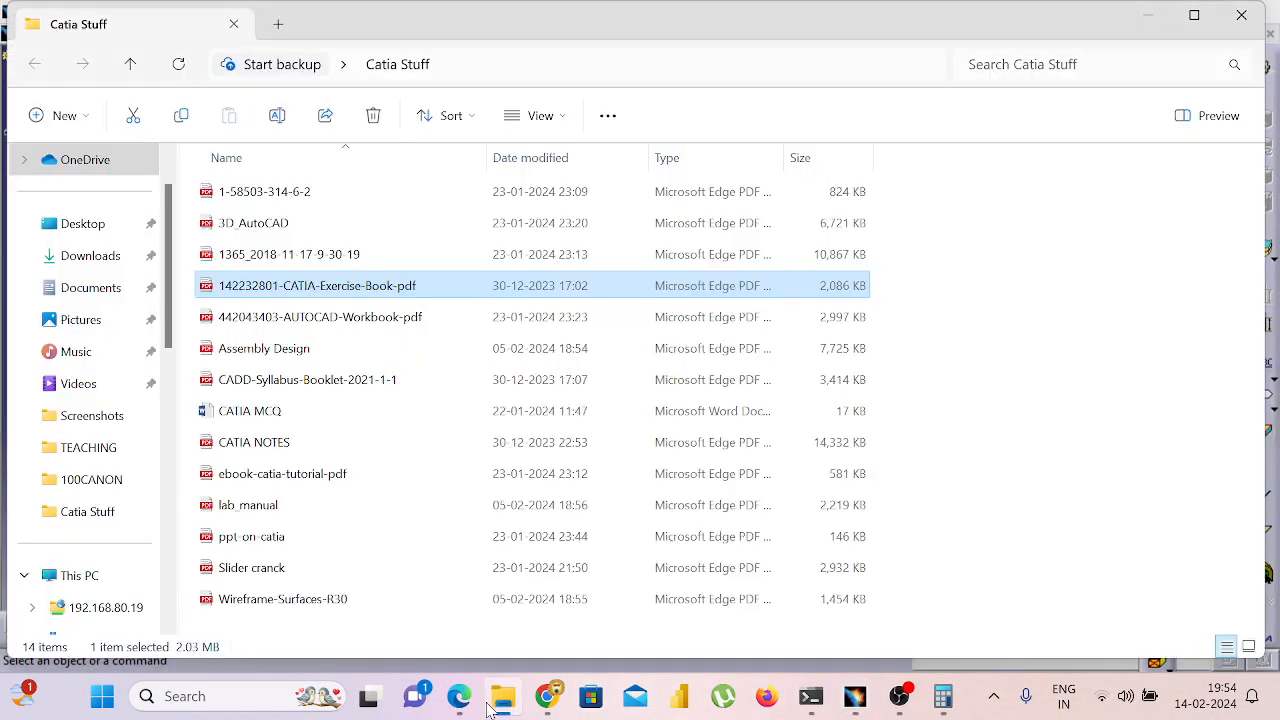
pyautogui.doubleClick(337, 265)
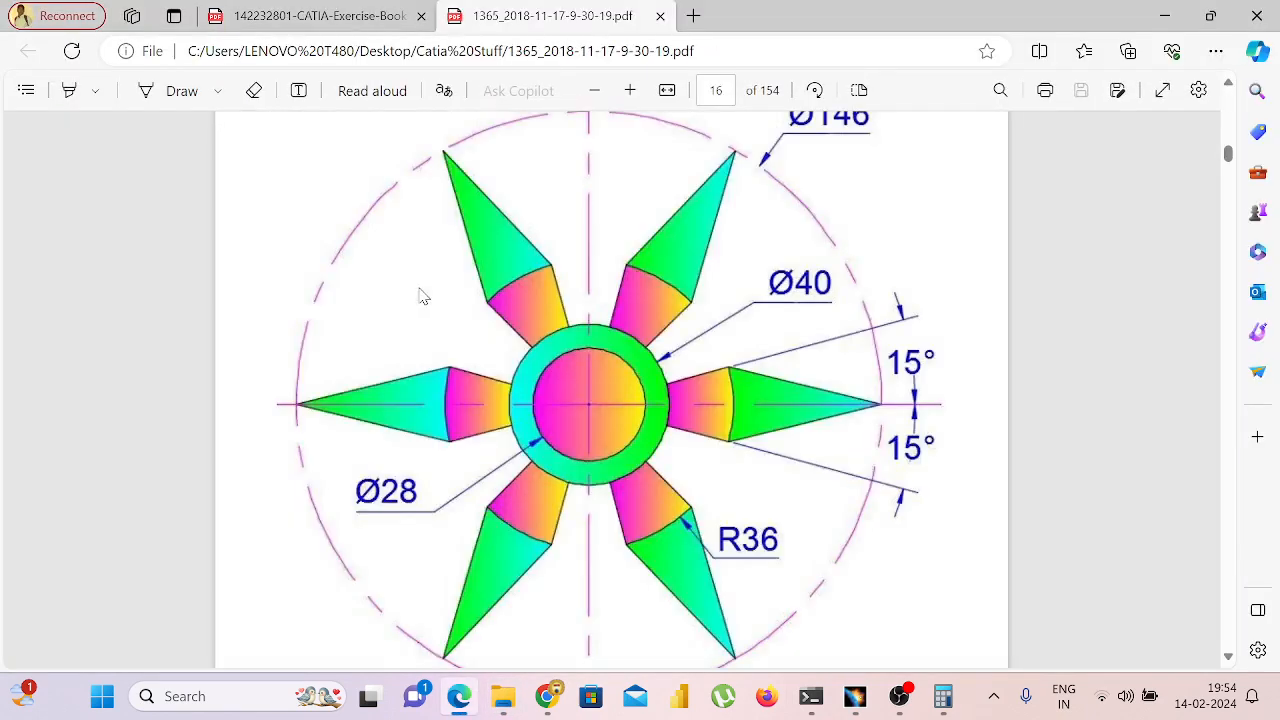
pyautogui.scroll(-3, 422, 296)
pyautogui.scroll(10, 422, 296)
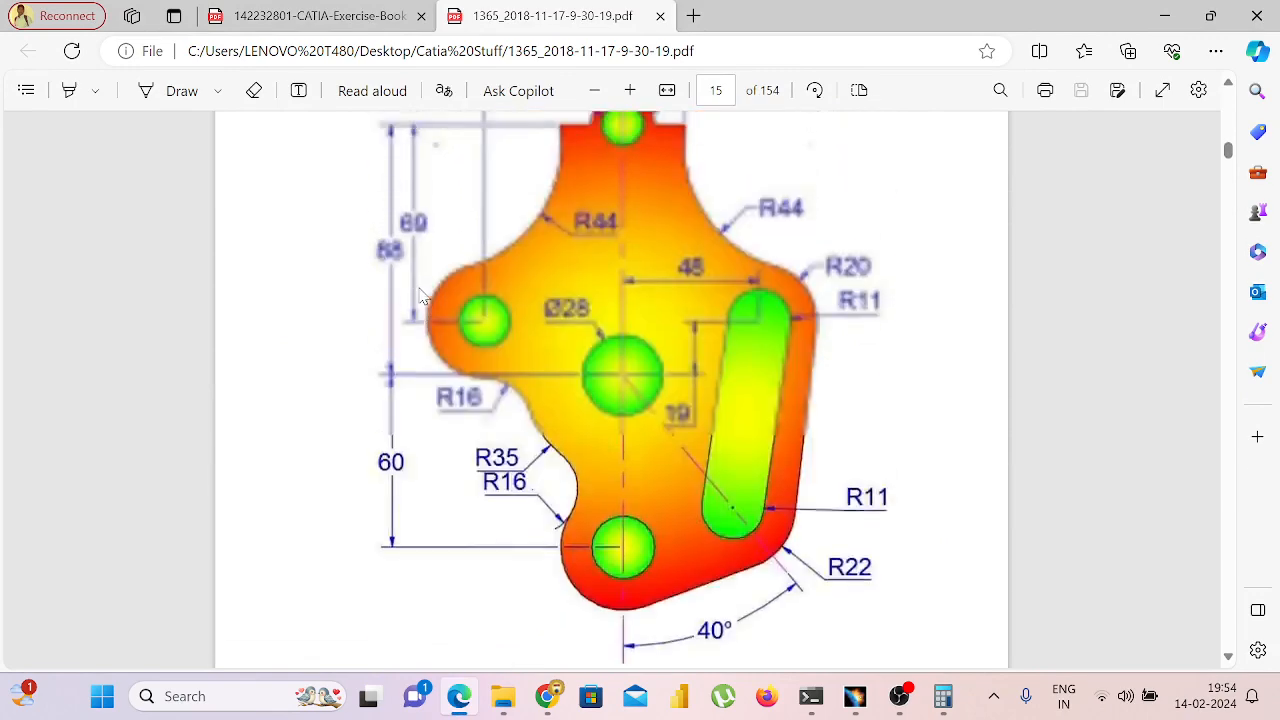
pyautogui.scroll(10, 422, 296)
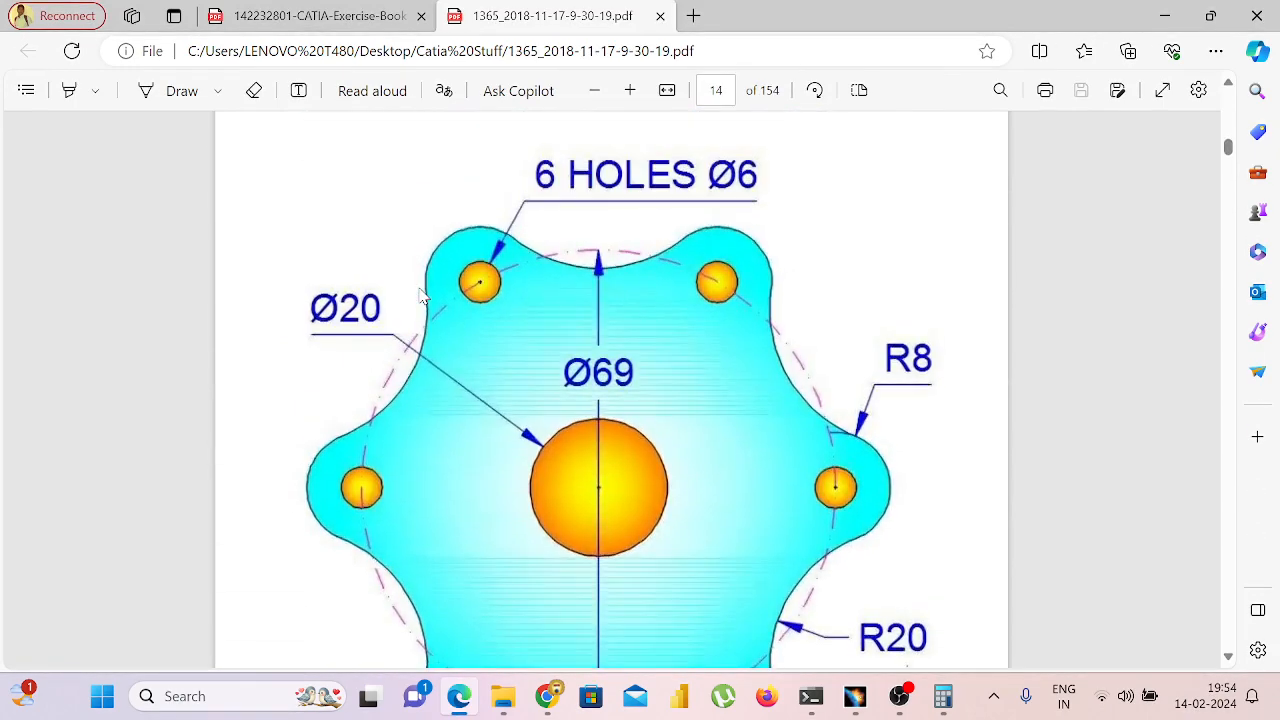
pyautogui.scroll(12, 422, 296)
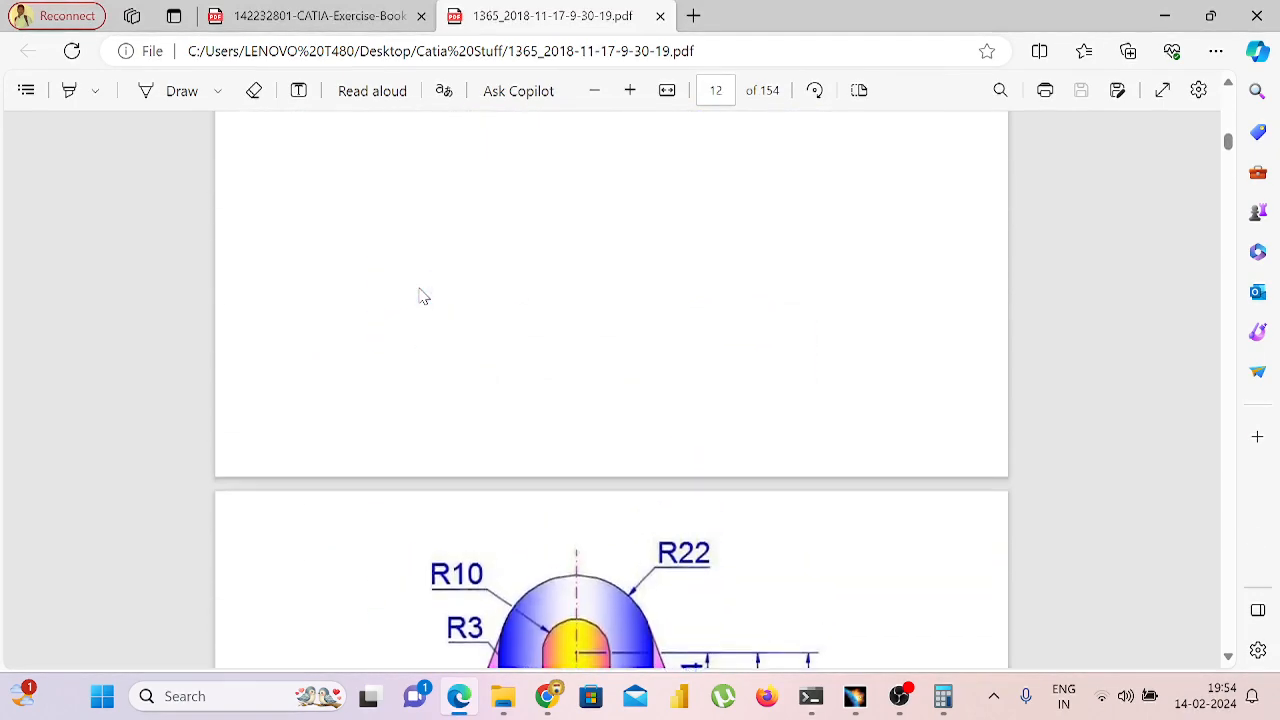
pyautogui.scroll(10, 419, 290)
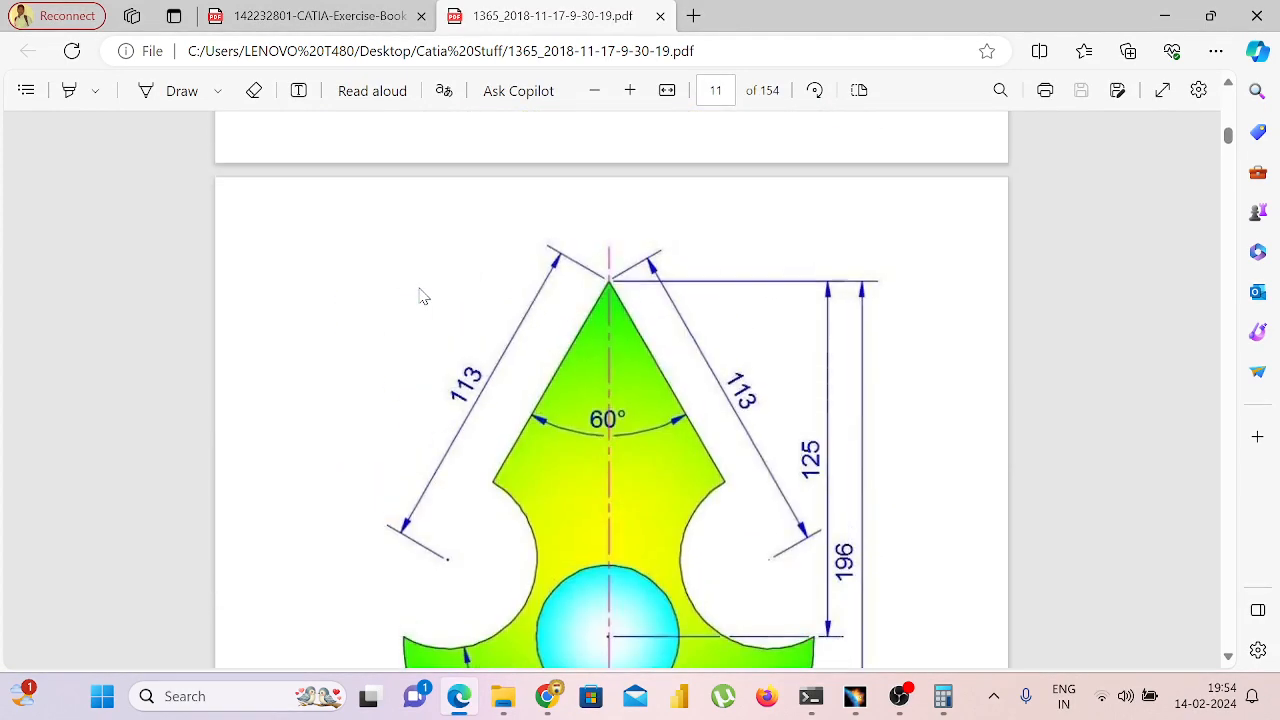
# Examine the dimensions of the arrow-shaped plate drawing on page 11 of the PDF.
pyautogui.scroll(-5, 422, 296)
pyautogui.scroll(3, 422, 296)
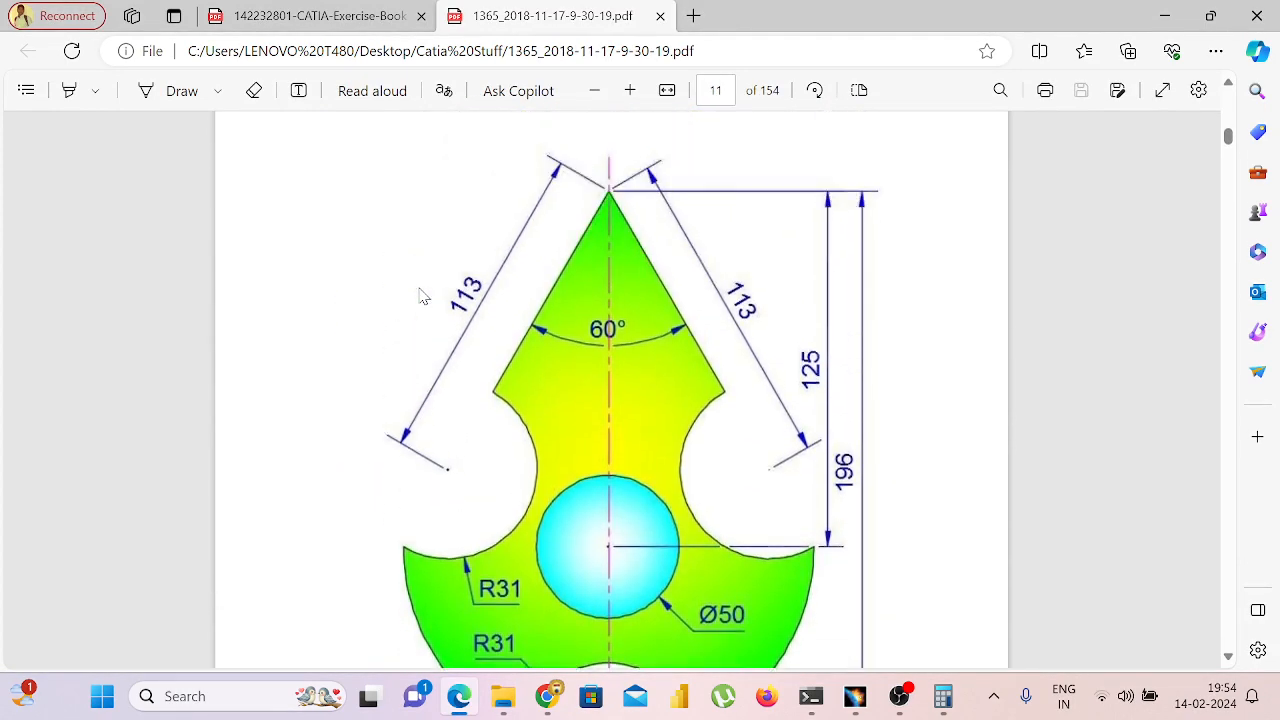
pyautogui.scroll(-1, 422, 296)
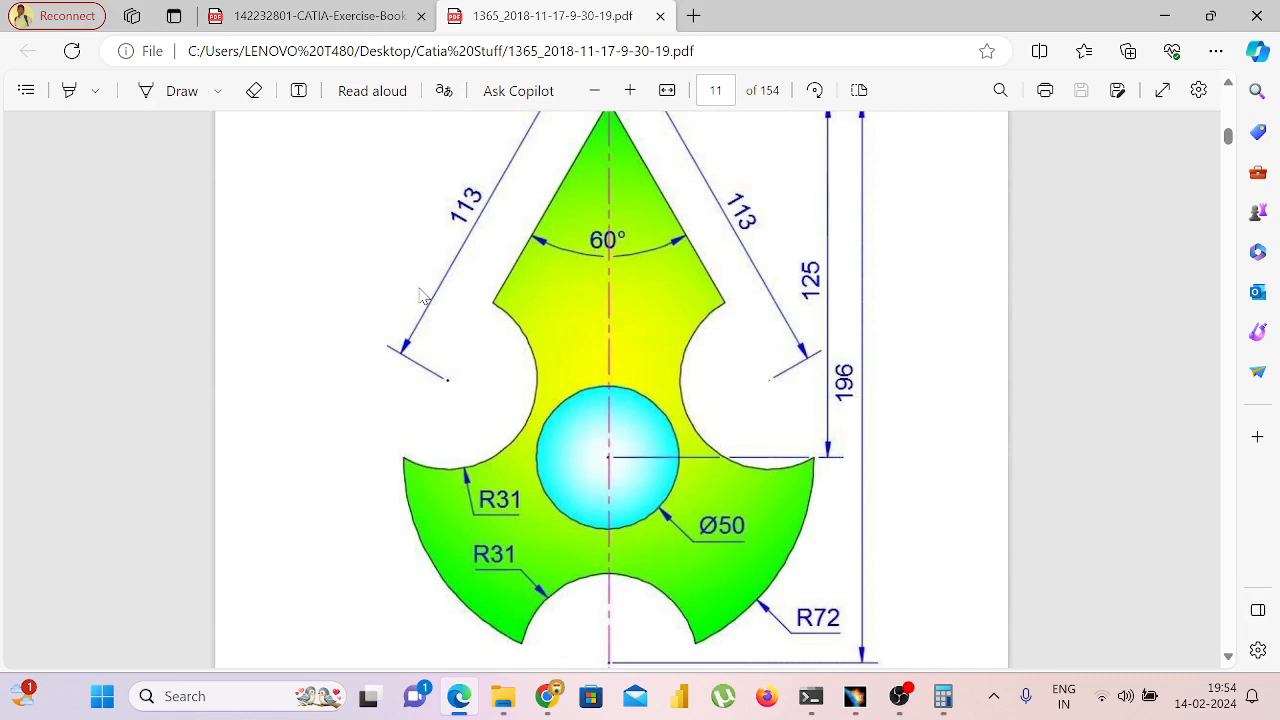
pyautogui.click(594, 92)
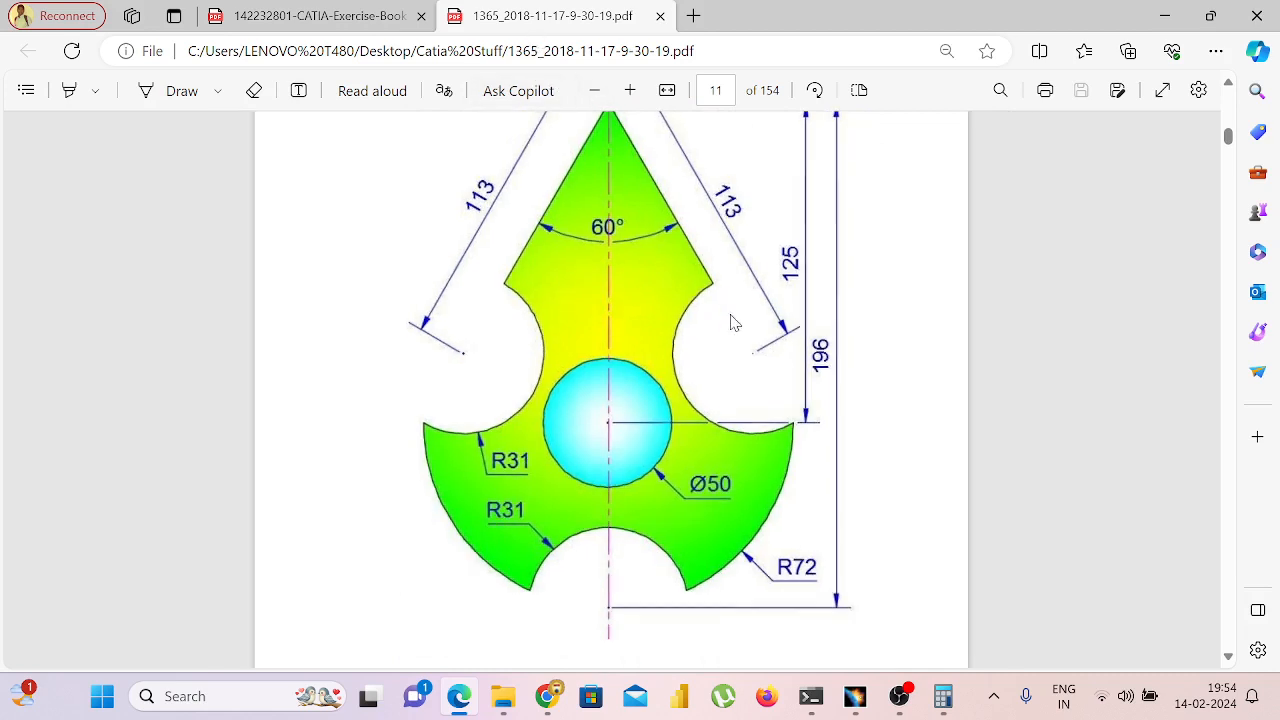
pyautogui.scroll(1, 731, 322)
pyautogui.scroll(1, 735, 322)
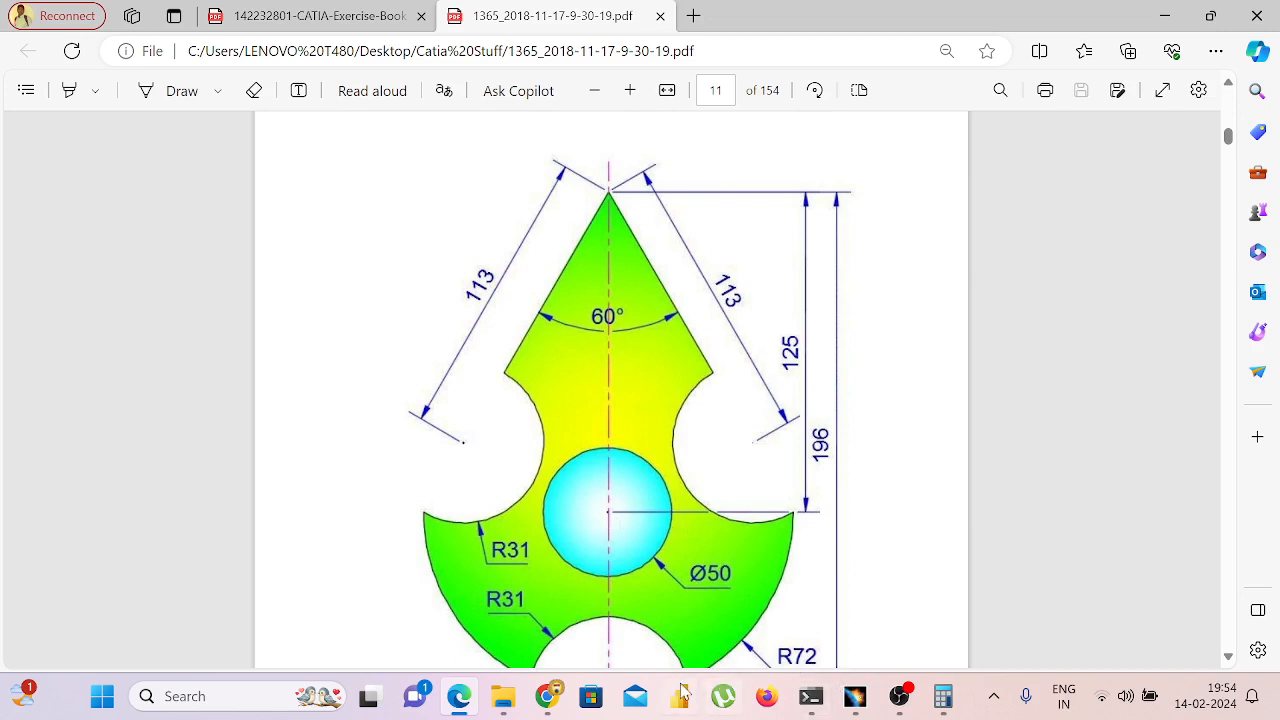
# Switch to CATIA, where the ribbed angle bracket part is open.
pyautogui.click(855, 696)
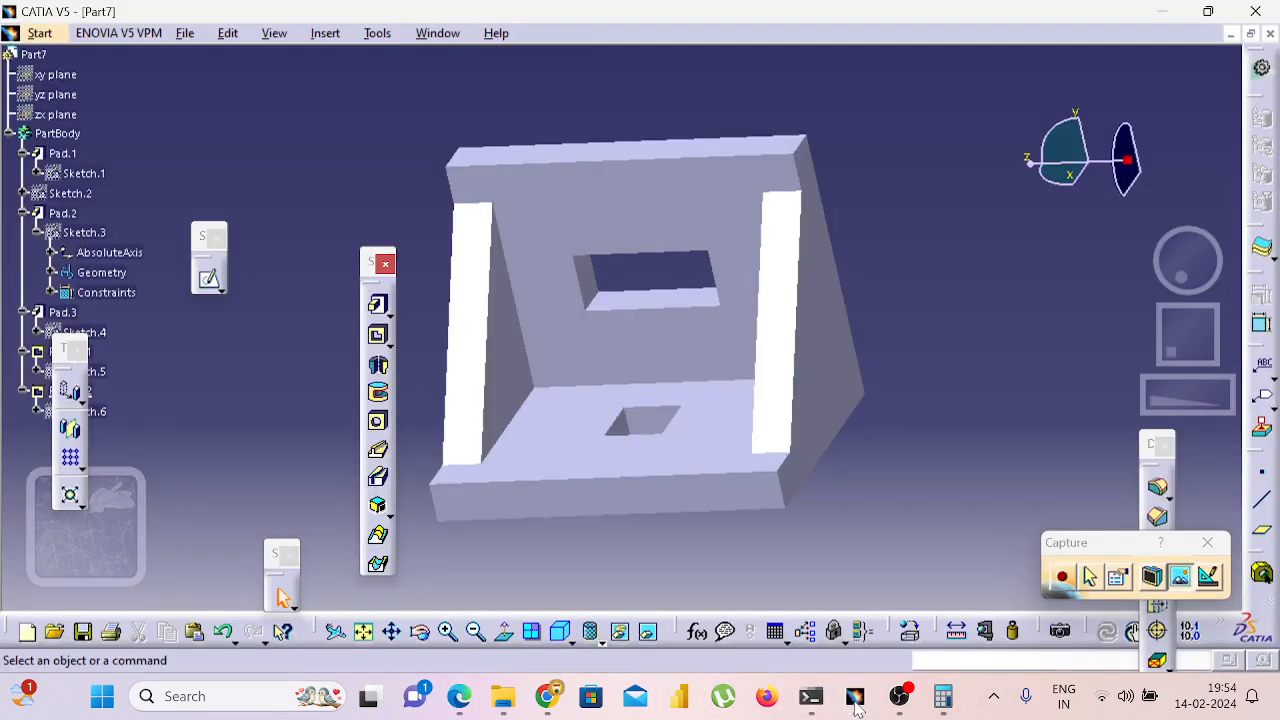
pyautogui.click(50, 36)
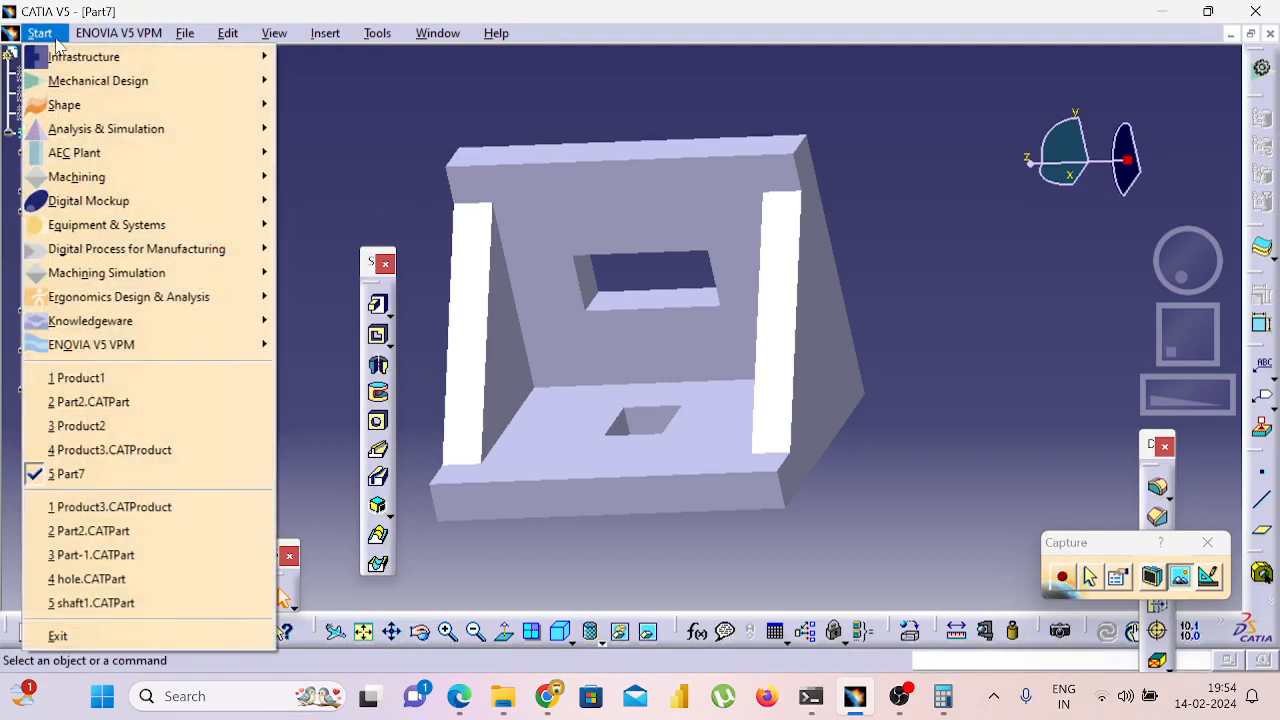
pyautogui.moveTo(200, 81)
pyautogui.click(305, 128)
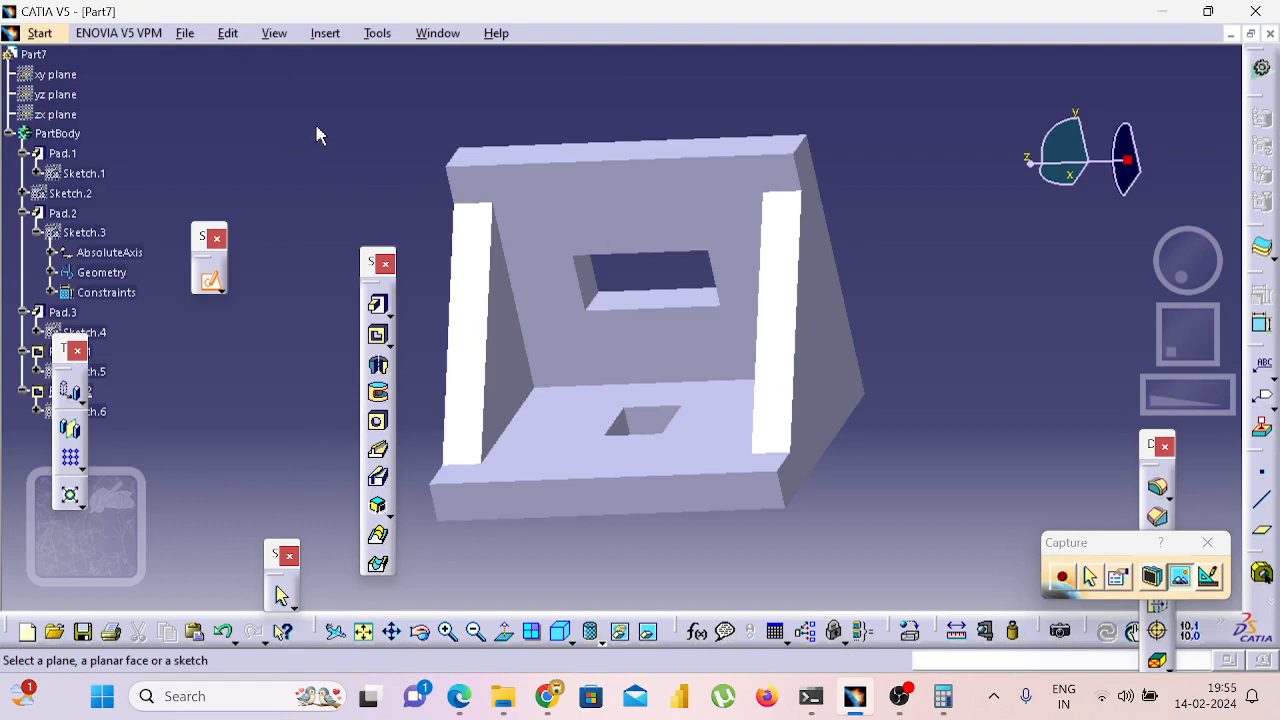
pyautogui.click(209, 281)
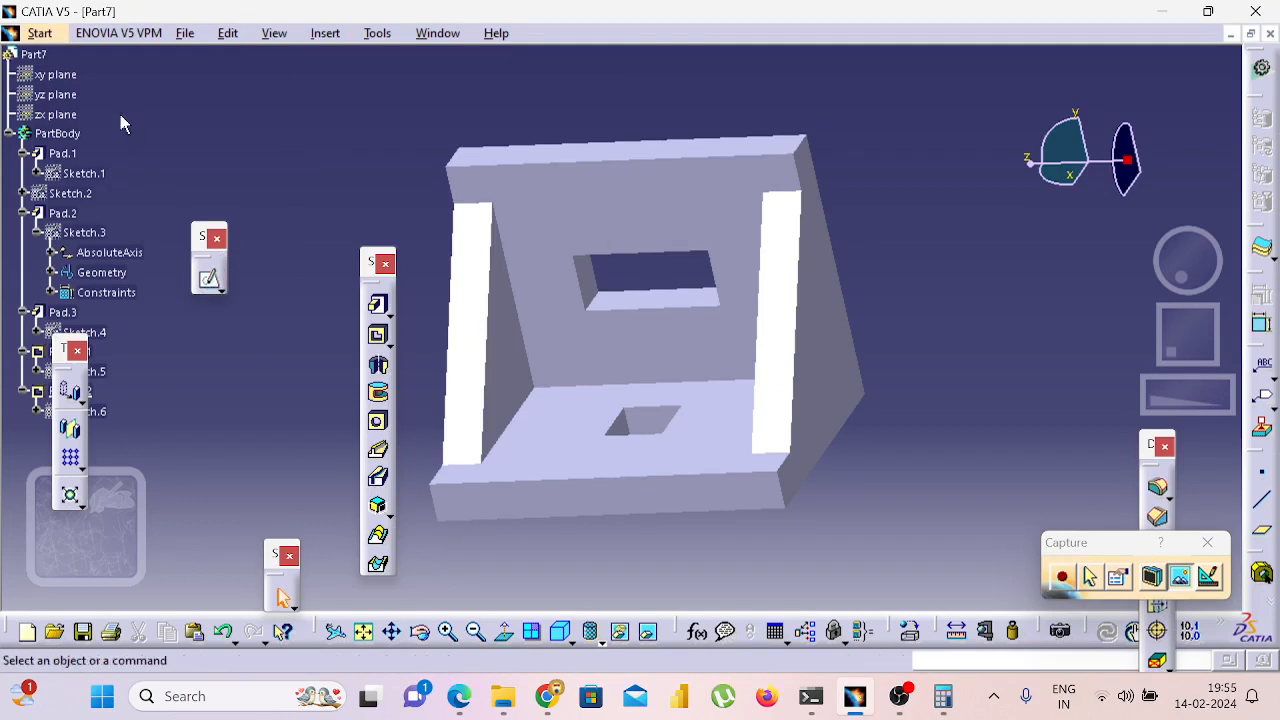
pyautogui.click(72, 78)
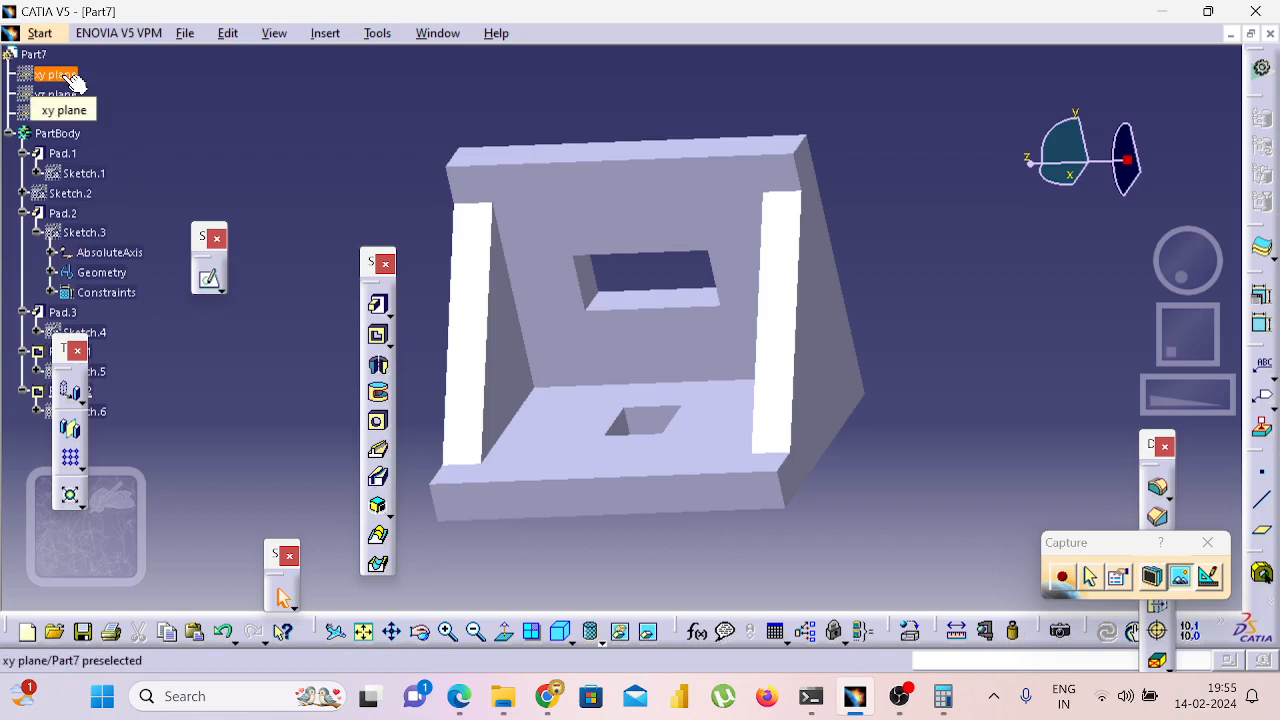
pyautogui.click(68, 76)
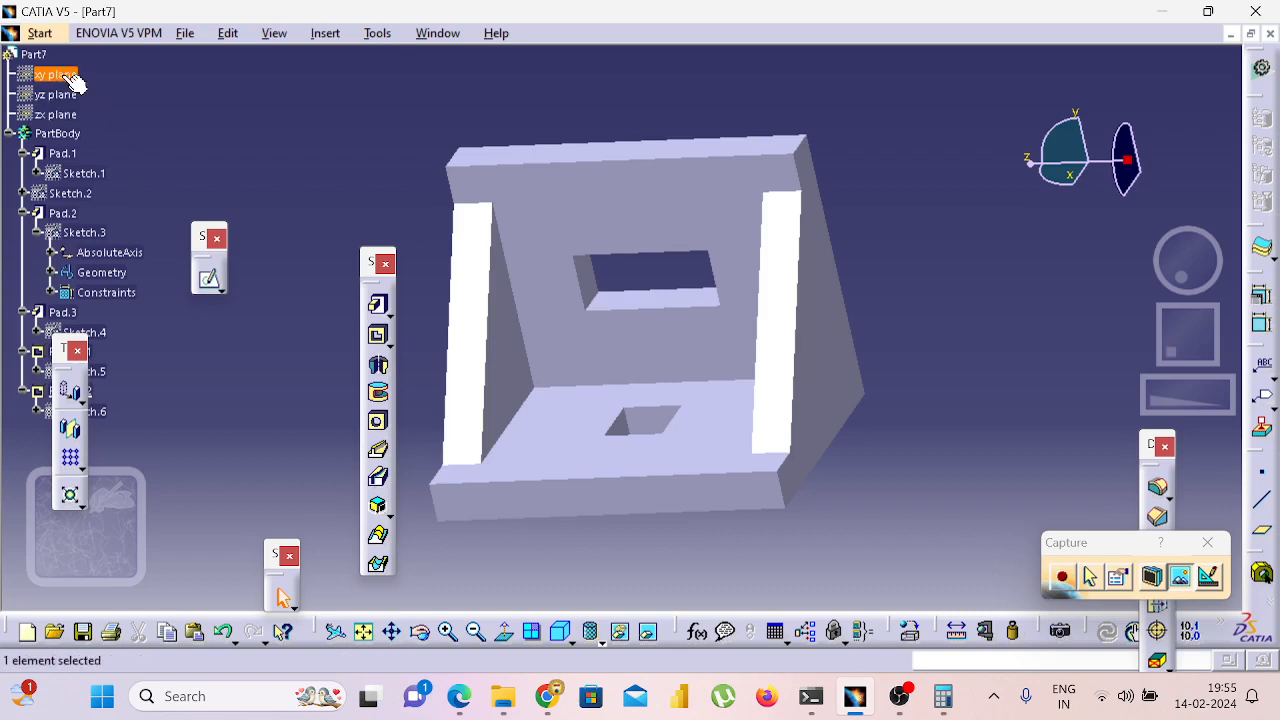
# Close the Capture toolbar and create a new empty part with the default name.
pyautogui.click(1208, 542)
pyautogui.click(1157, 545)
pyautogui.click(187, 34)
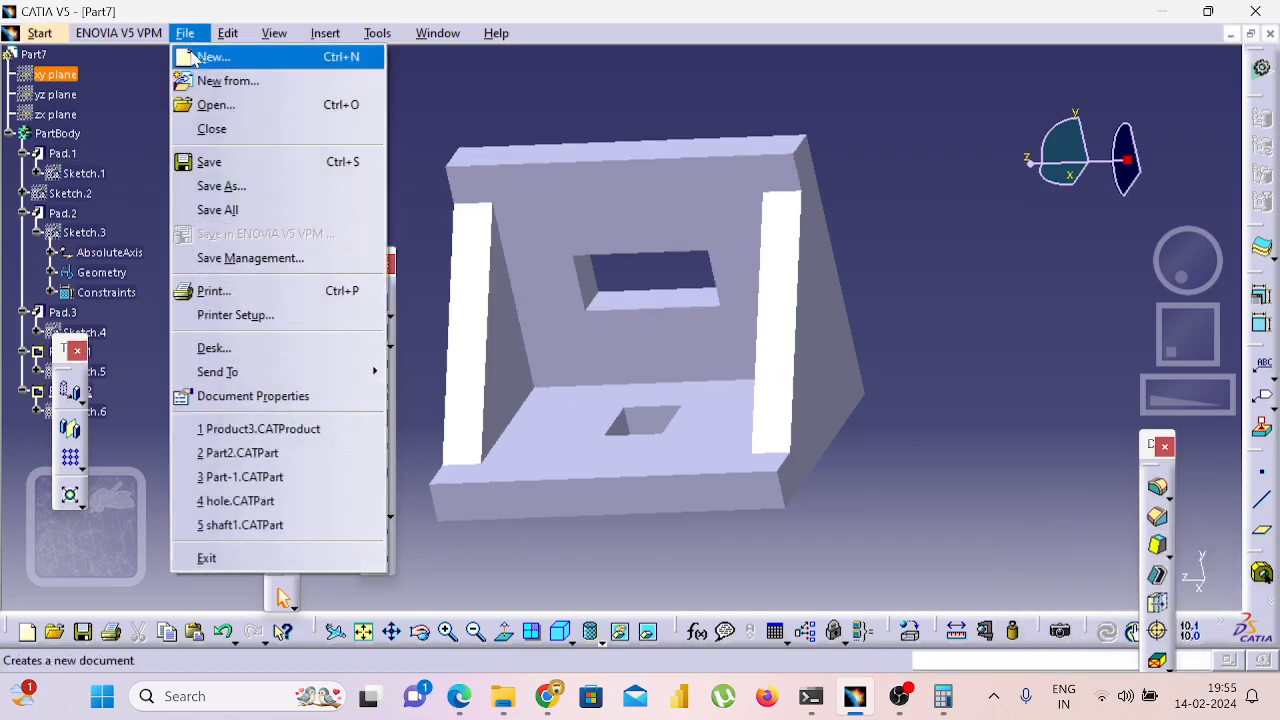
pyautogui.click(196, 56)
pyautogui.press('Return')
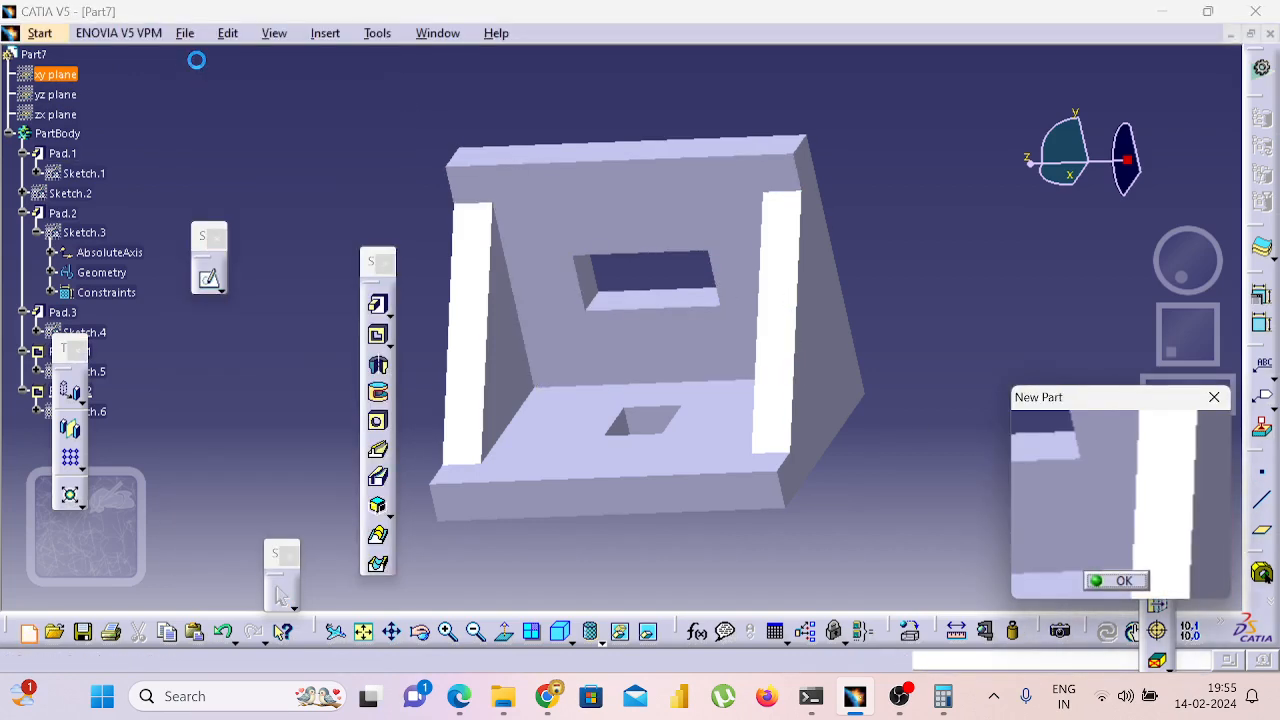
pyautogui.press('Return')
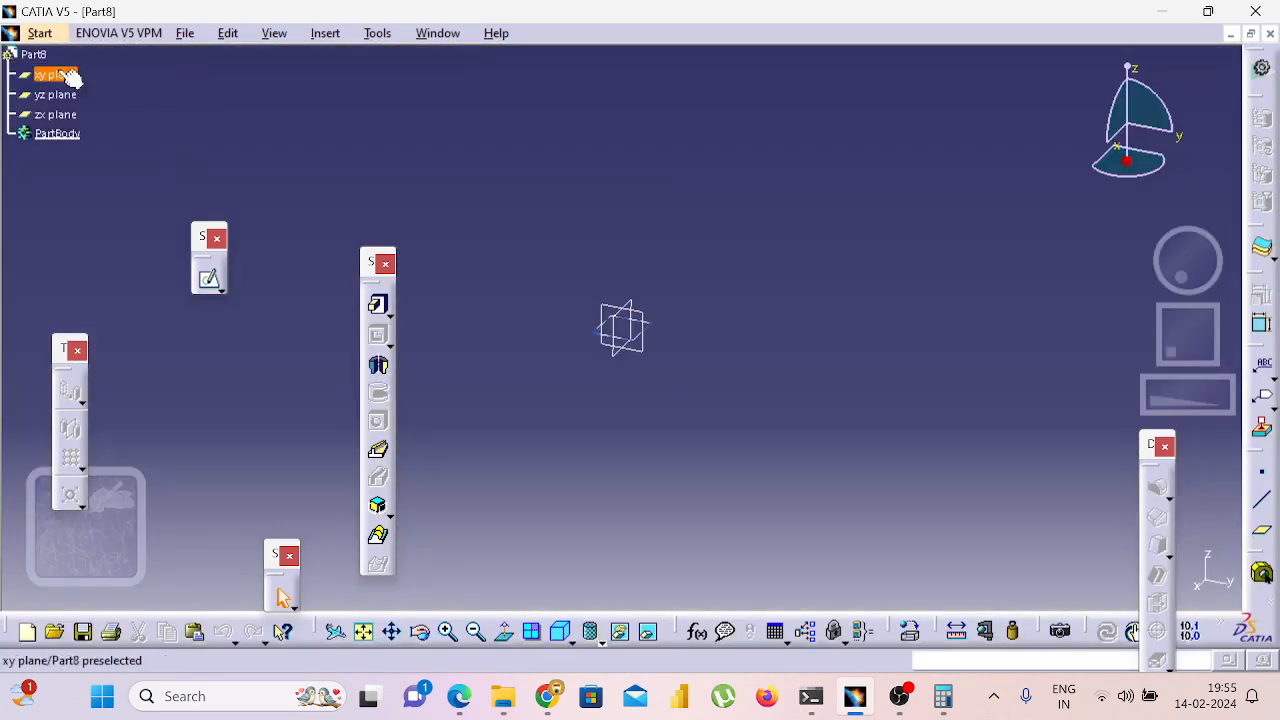
# Open a sketch on the new part's xy plane and check the plate drawing in the Edge PDF before returning to CATIA.
pyautogui.click(70, 78)
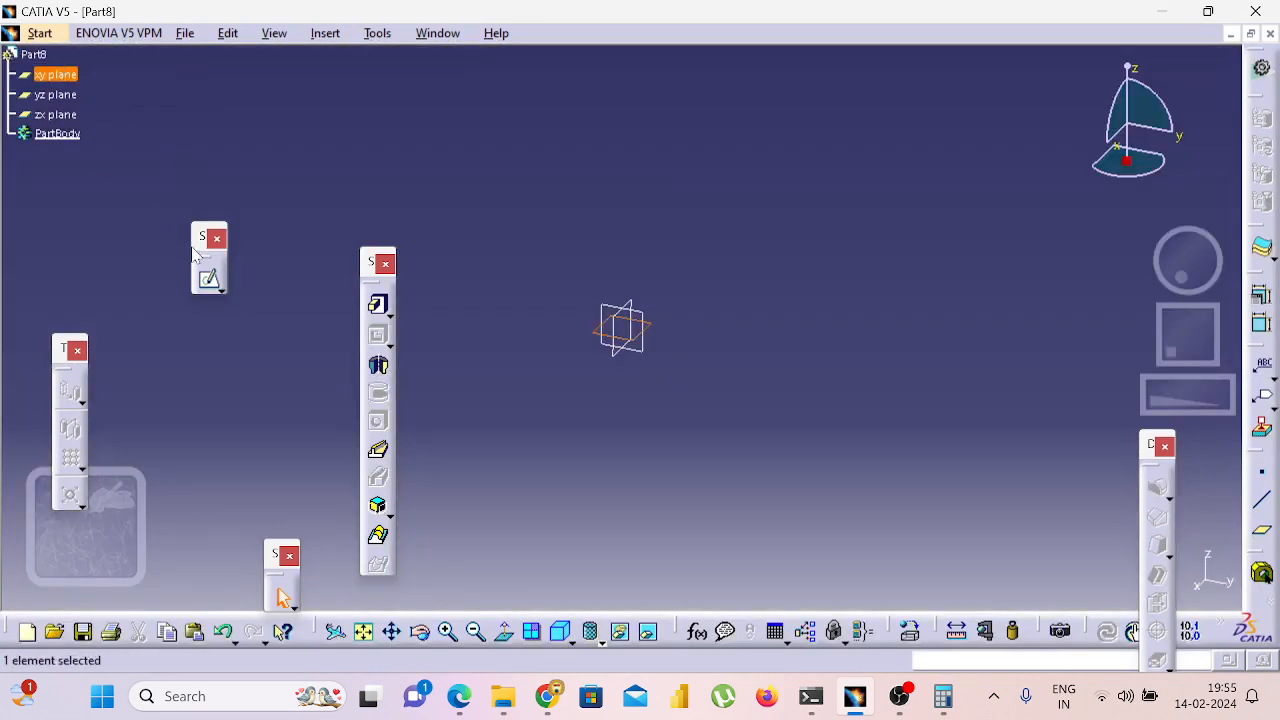
pyautogui.click(208, 279)
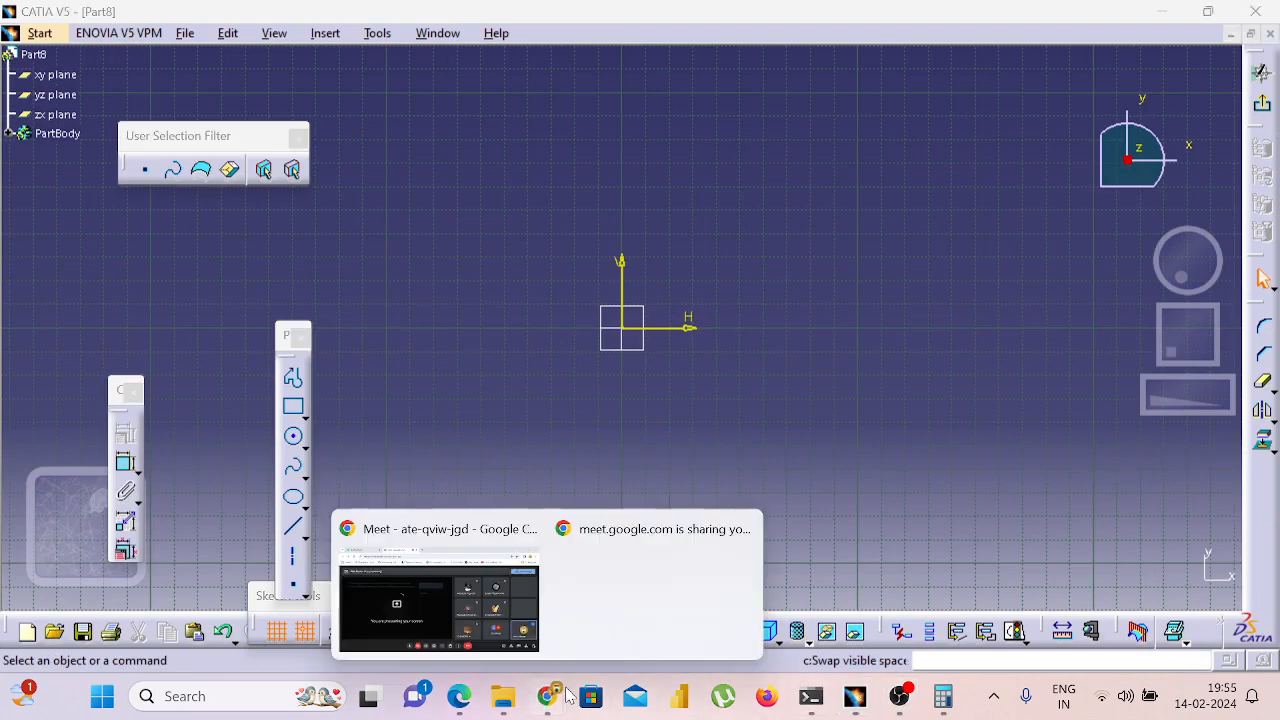
pyautogui.click(459, 700)
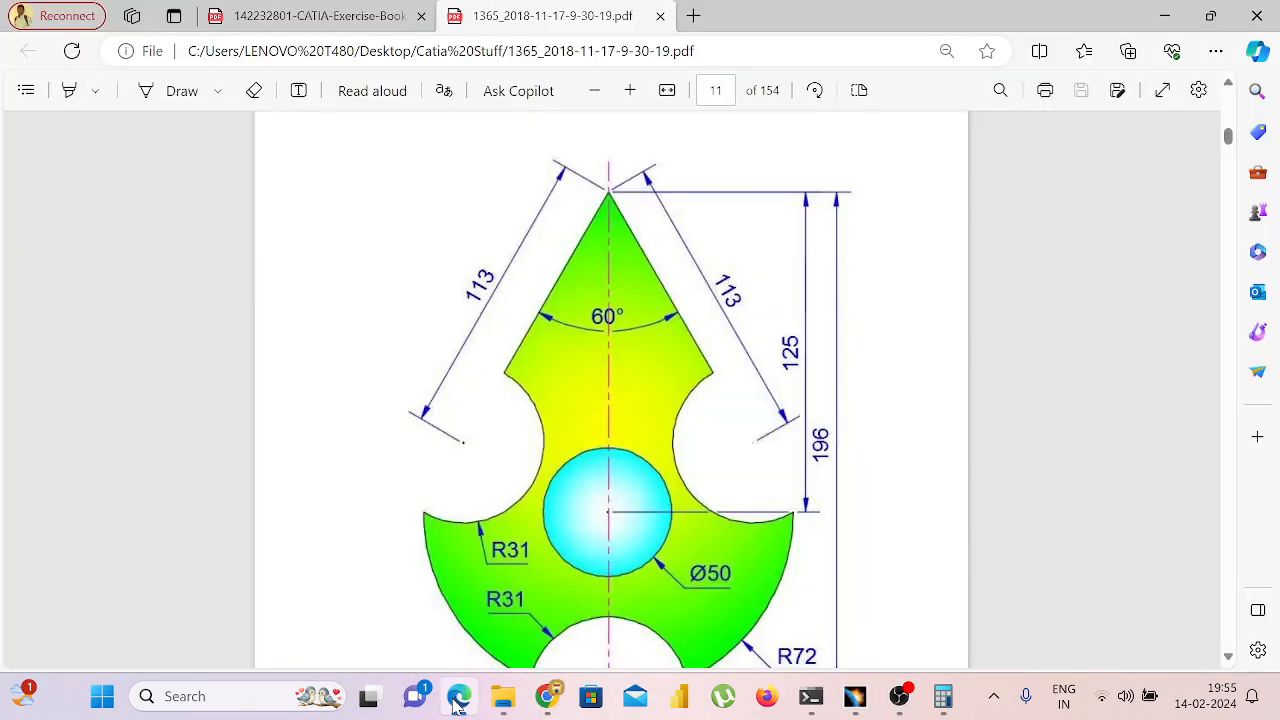
pyautogui.scroll(-2, 558, 549)
pyautogui.scroll(2, 558, 549)
pyautogui.hotkey('alt', 'Tab')
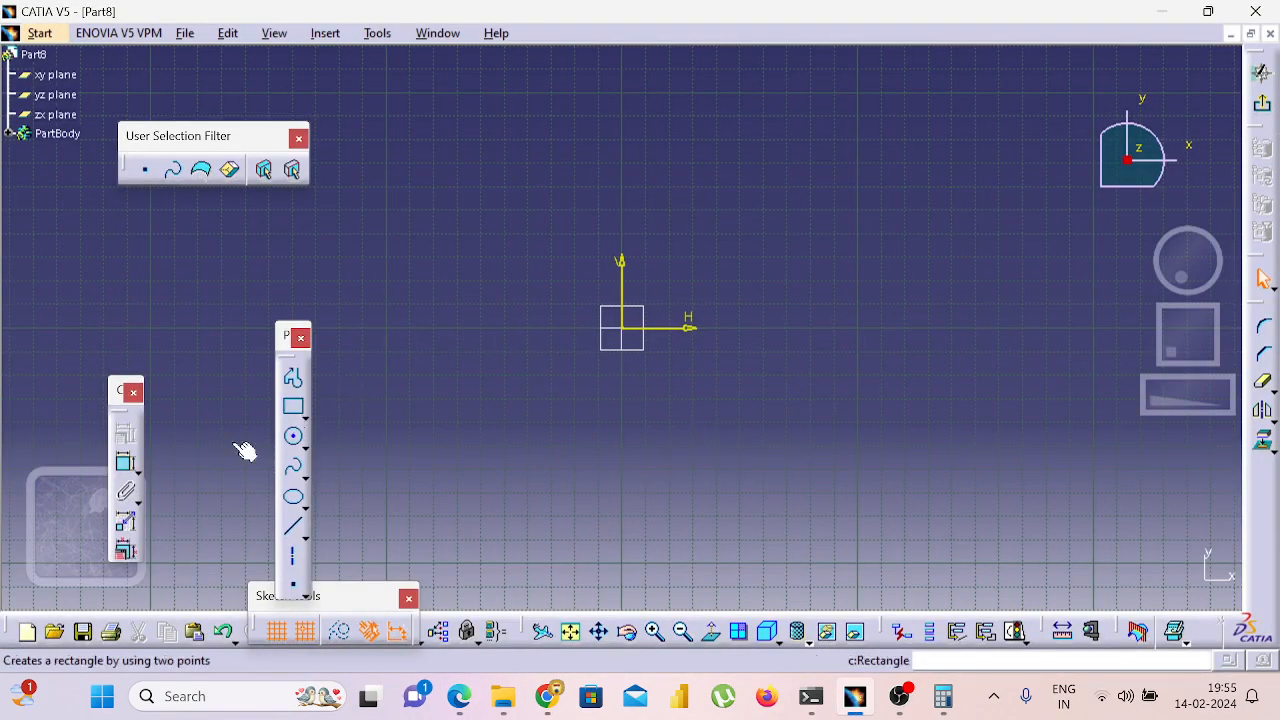
# Draw two horizontal axis lines, one above and one below the sketch origin, about 160 mm apart.
pyautogui.click(293, 556)
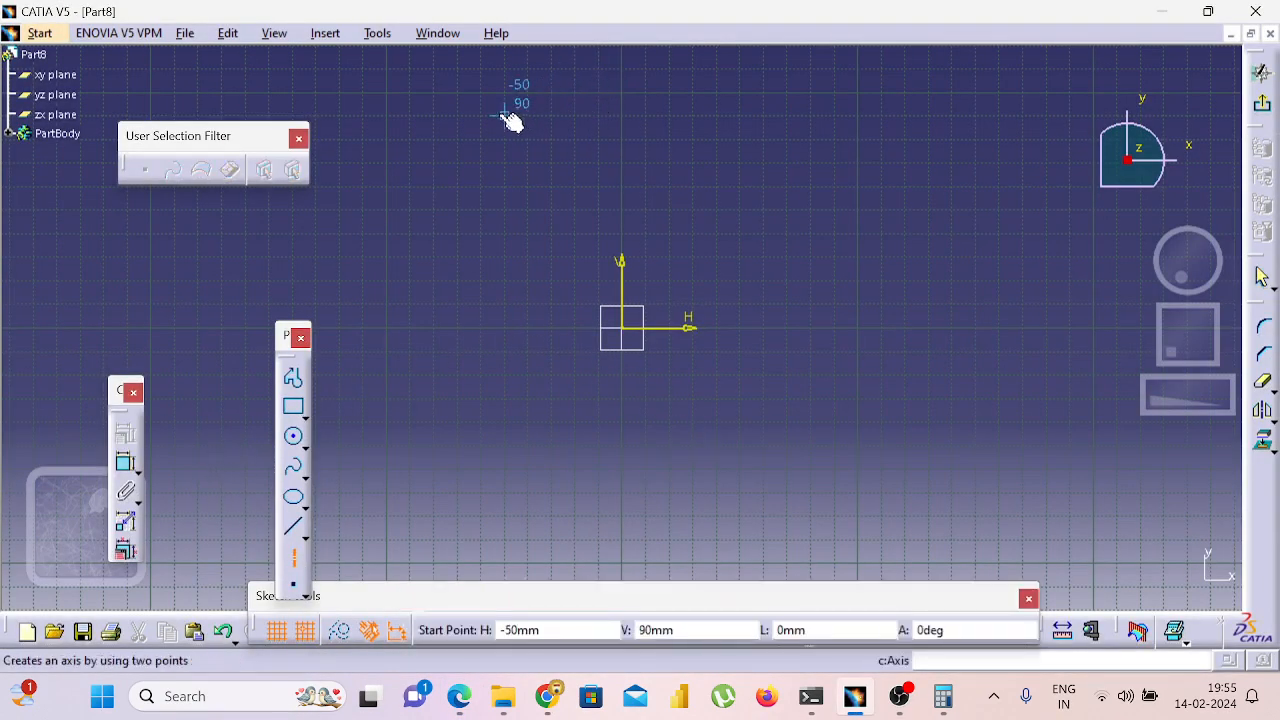
pyautogui.click(480, 93)
pyautogui.click(881, 92)
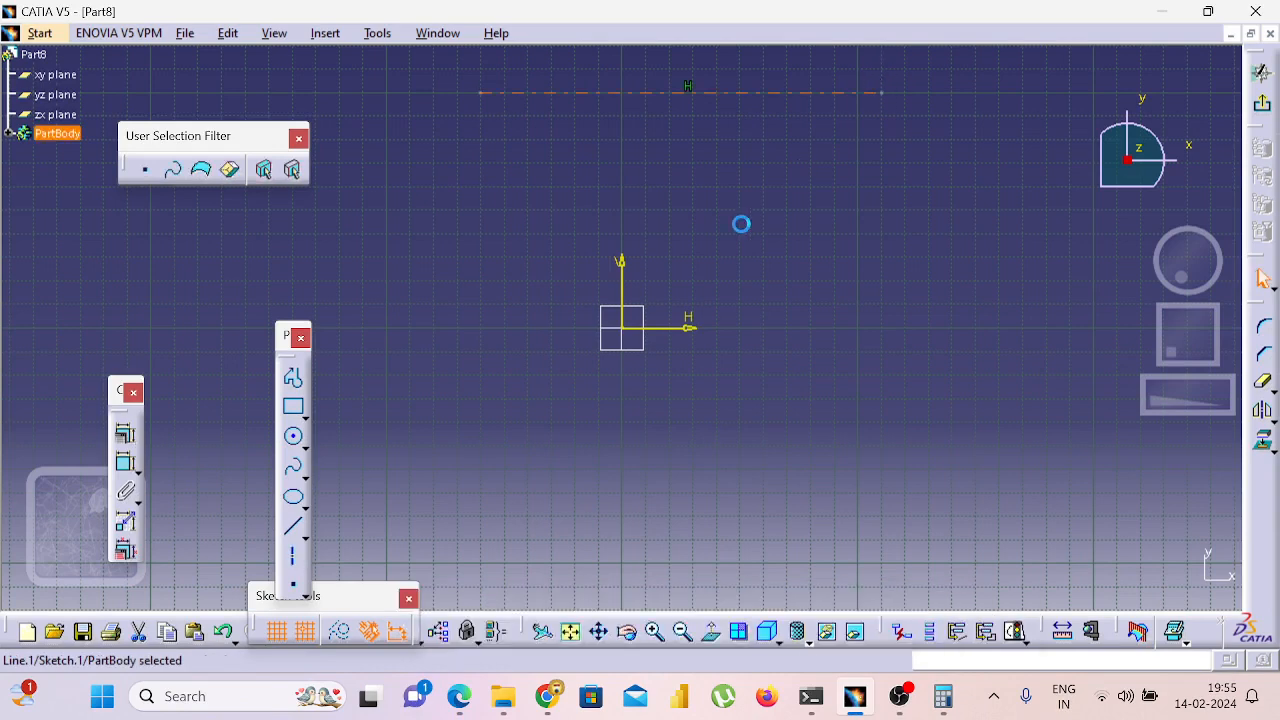
pyautogui.click(293, 556)
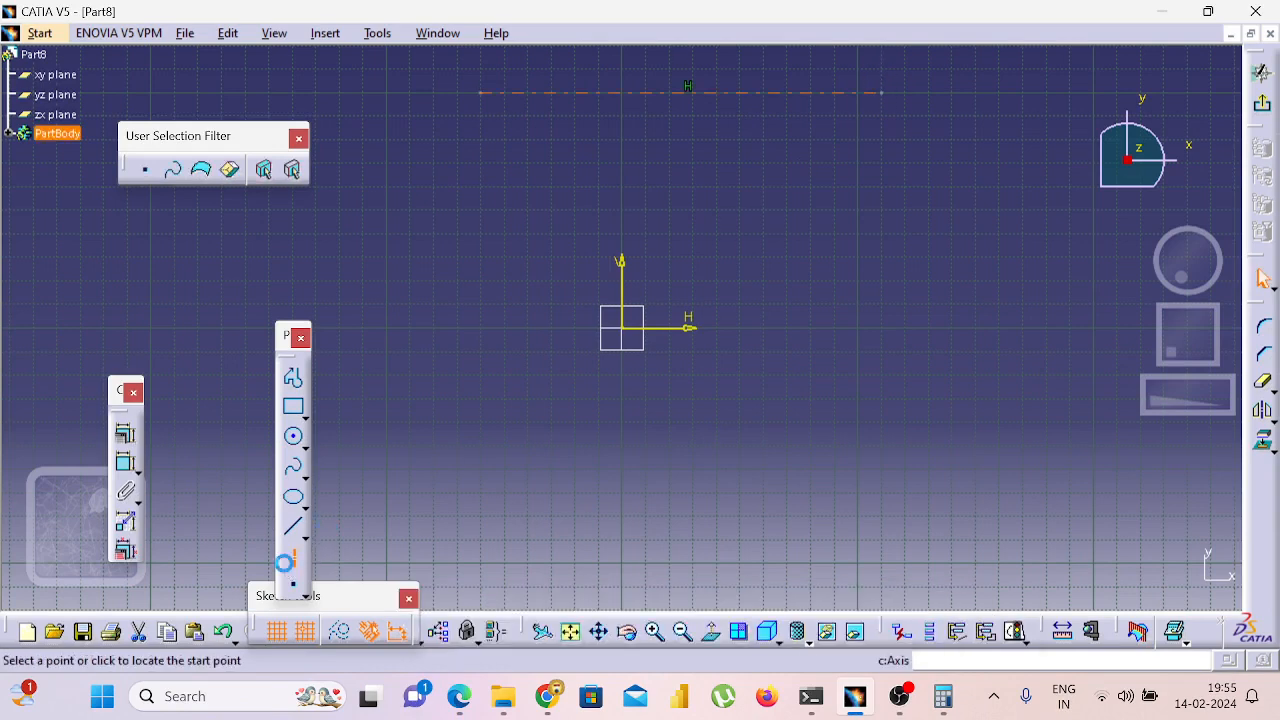
pyautogui.click(404, 474)
pyautogui.click(878, 472)
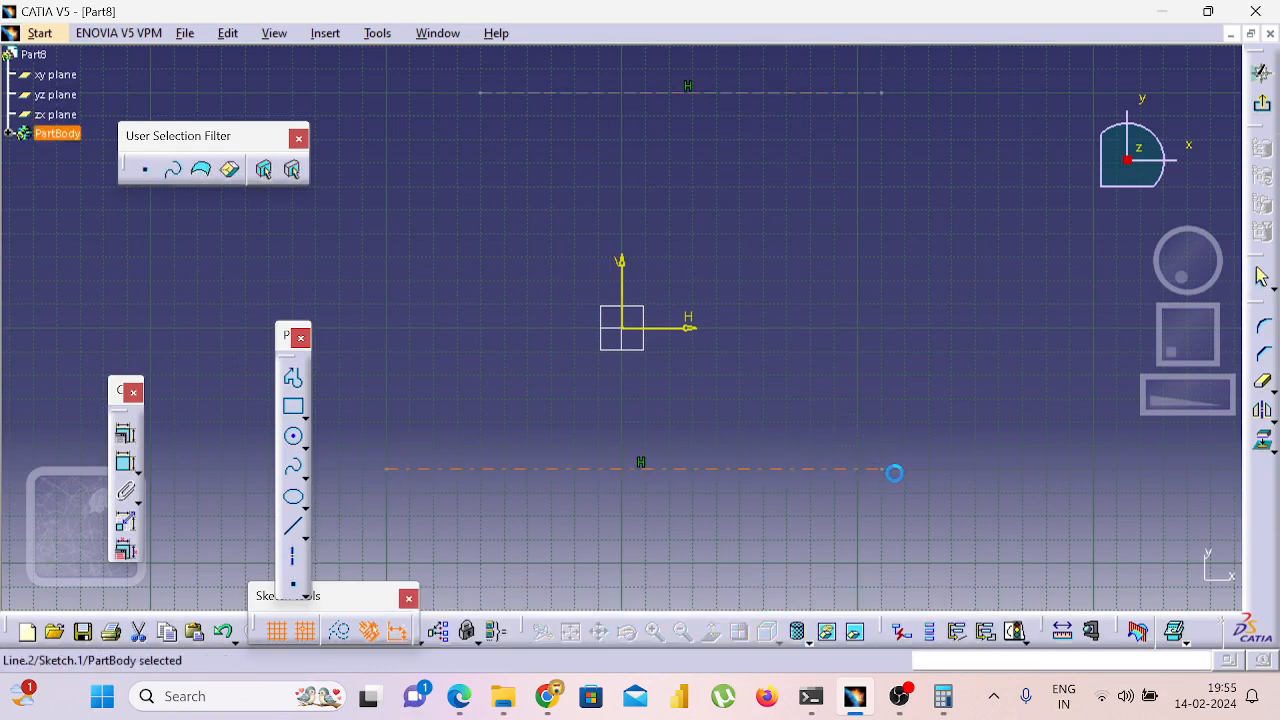
# Dimension the distance between the two horizontal axis lines and set it to 196 mm.
pyautogui.click(127, 462)
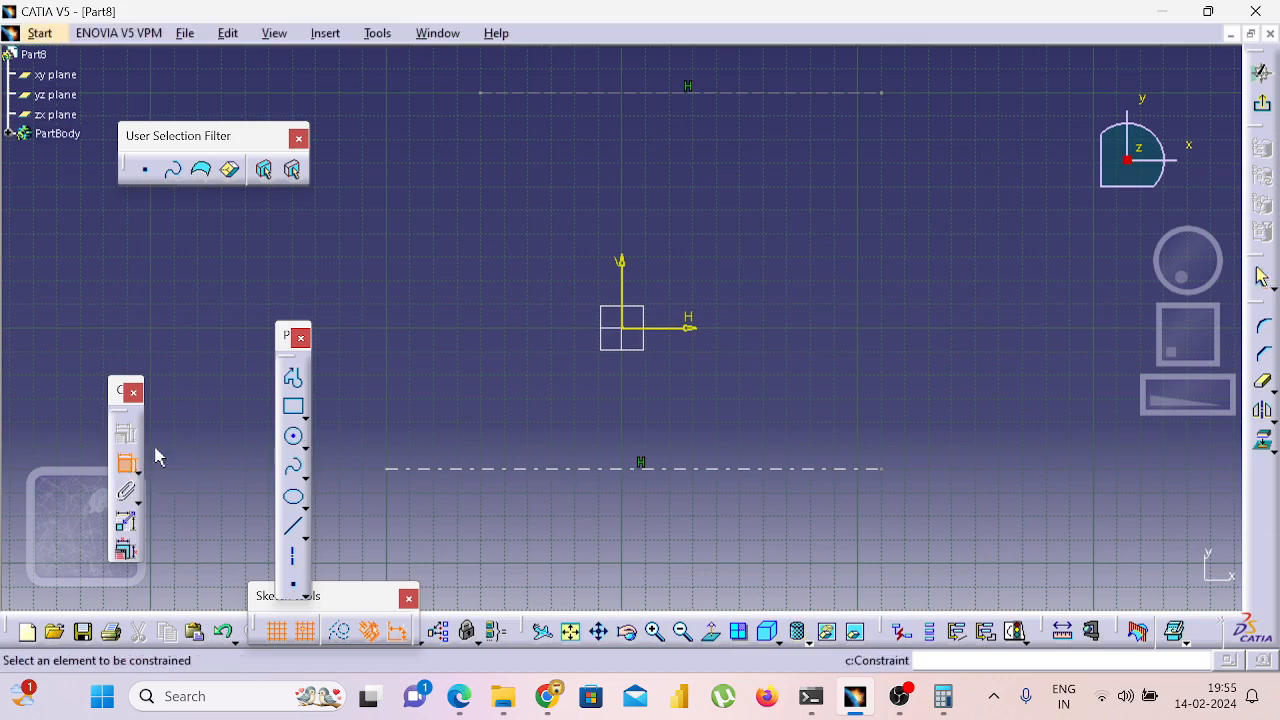
pyautogui.click(686, 93)
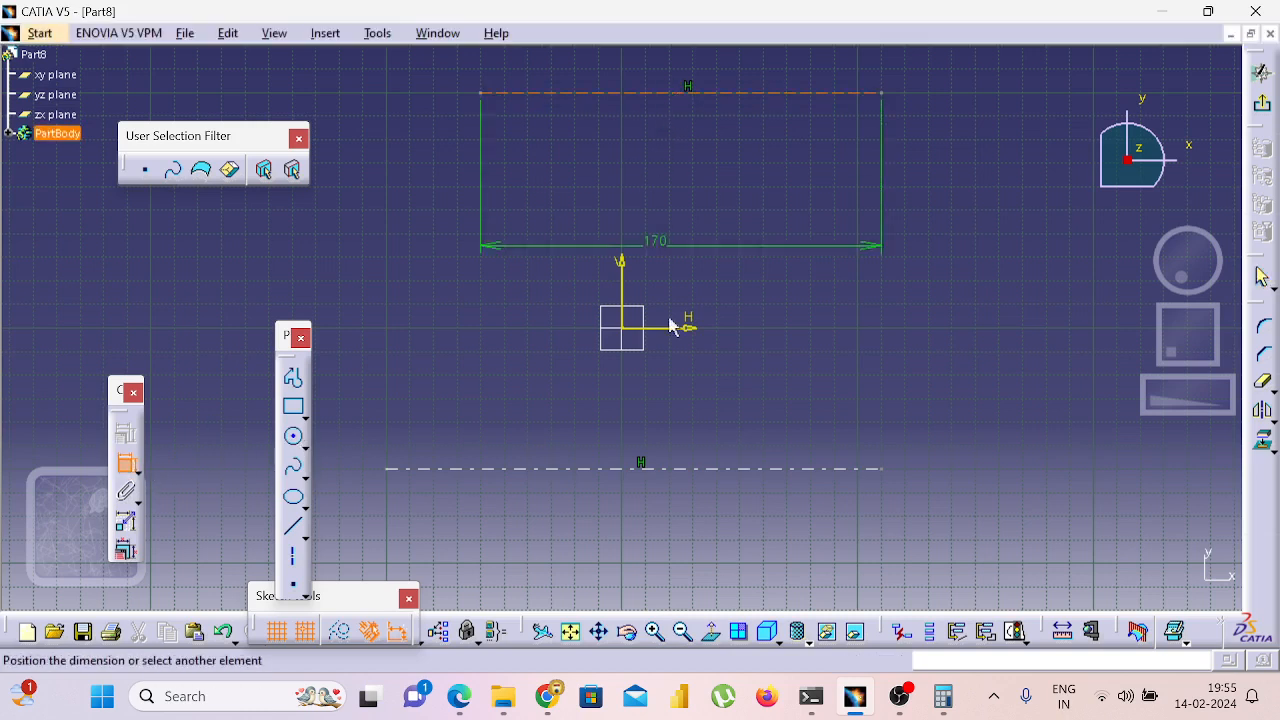
pyautogui.click(686, 468)
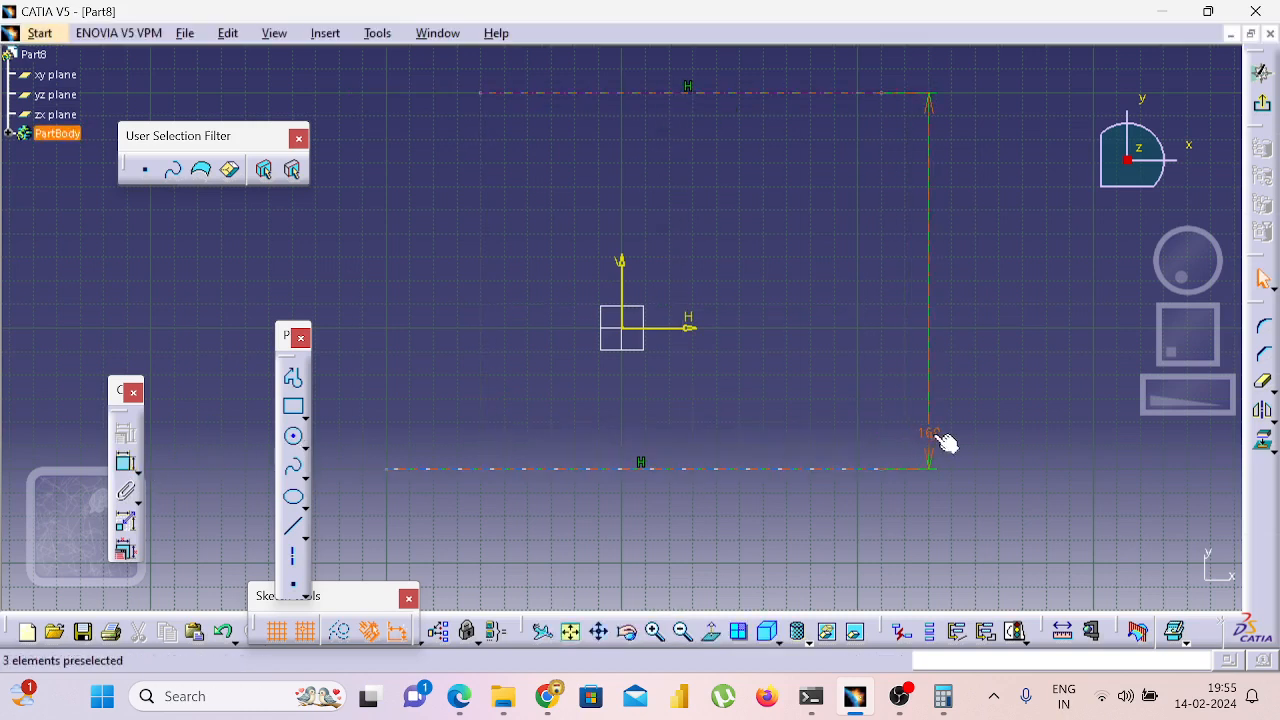
pyautogui.click(936, 432)
pyautogui.doubleClick(936, 432)
pyautogui.write('19')
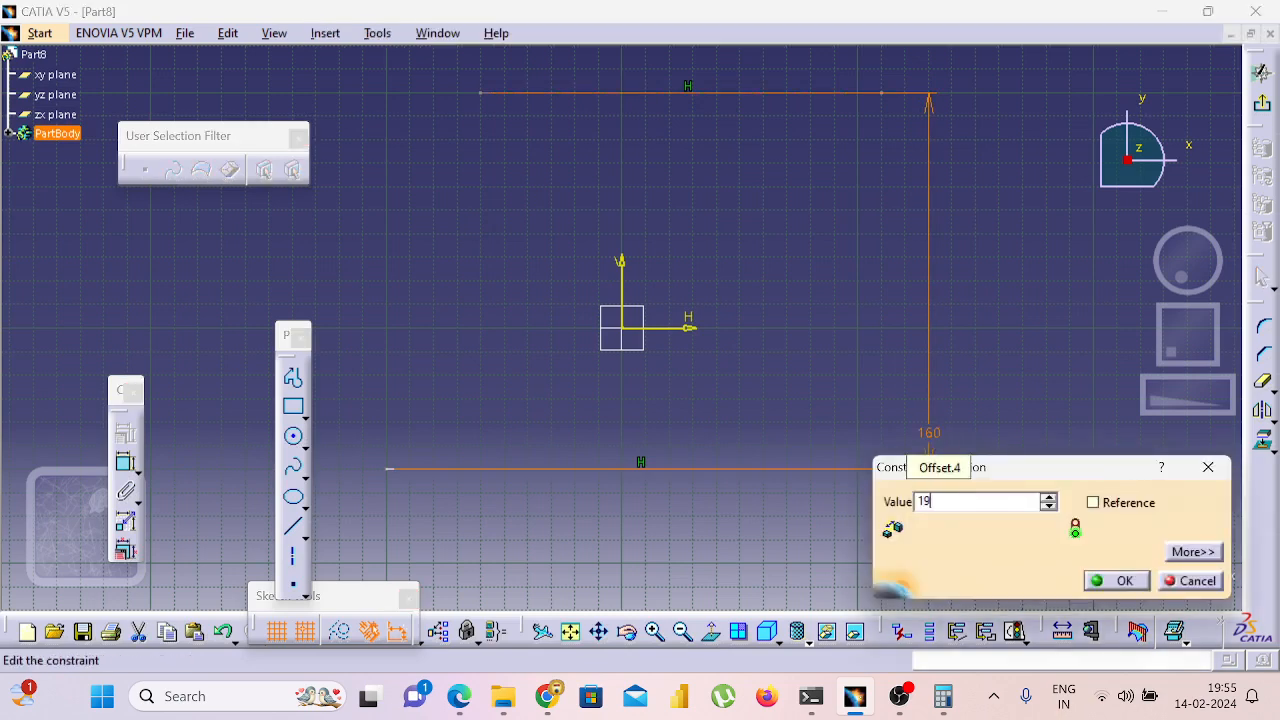
pyautogui.write('6')
pyautogui.press('Return')
pyautogui.click(829, 549)
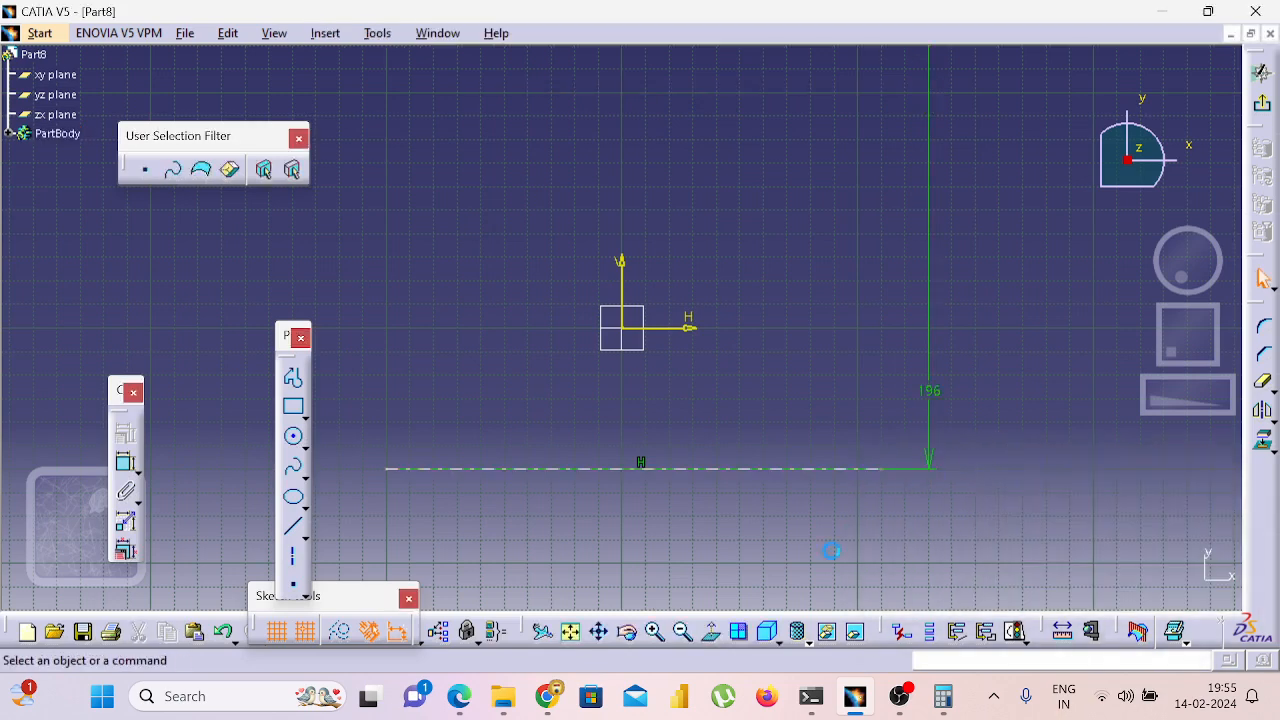
pyautogui.click(570, 631)
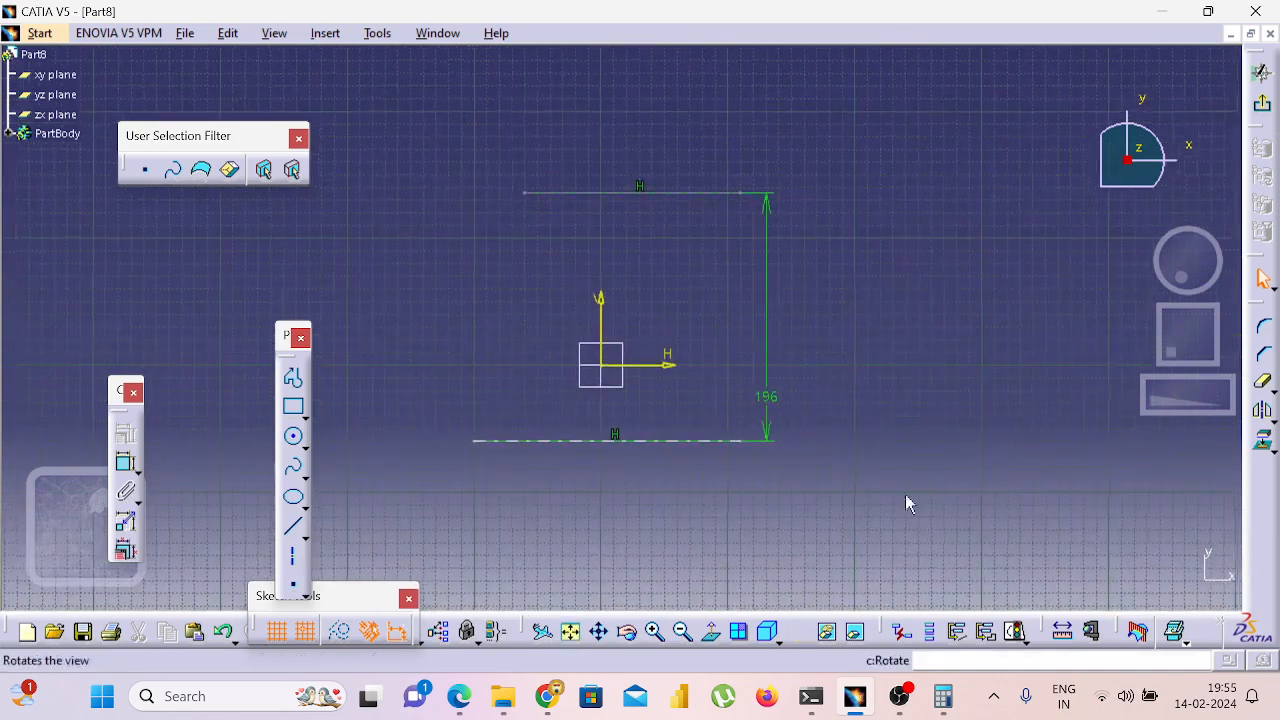
# Switch to the PDF in Edge, examine the lower part of the arrow-shaped plate's dimensions and return to CATIA.
pyautogui.hotkey('alt', 'Tab')
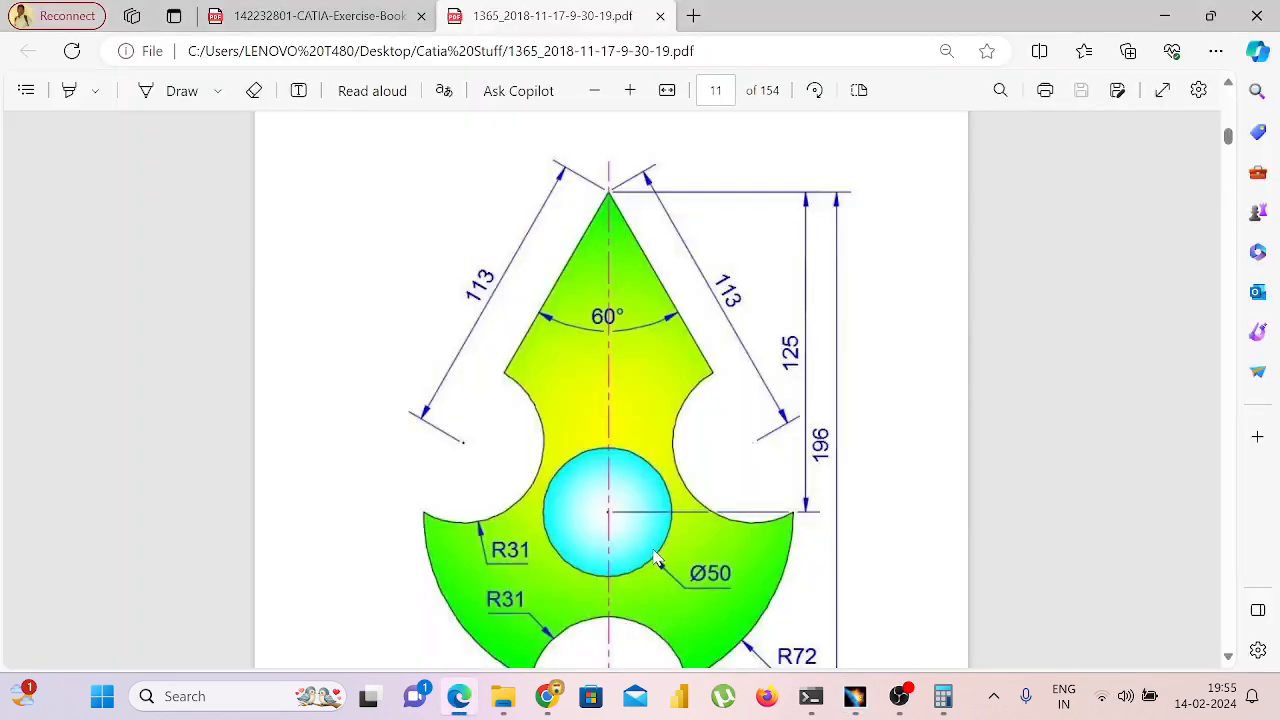
pyautogui.scroll(-1, 655, 560)
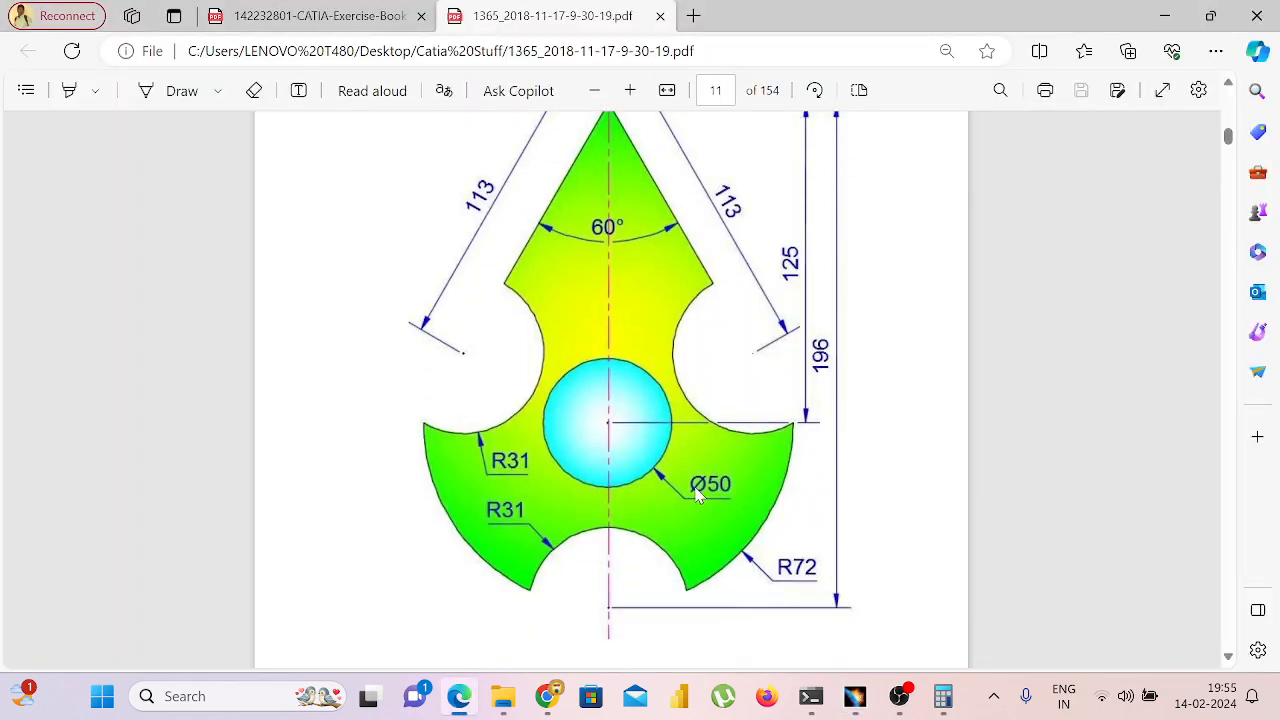
pyautogui.hotkey('alt', 'Tab')
pyautogui.hotkey('alt', 'Tab')
pyautogui.hotkey('alt', 'Tab')
pyautogui.hotkey('alt', 'Tab')
pyautogui.hotkey('alt', 'Tab')
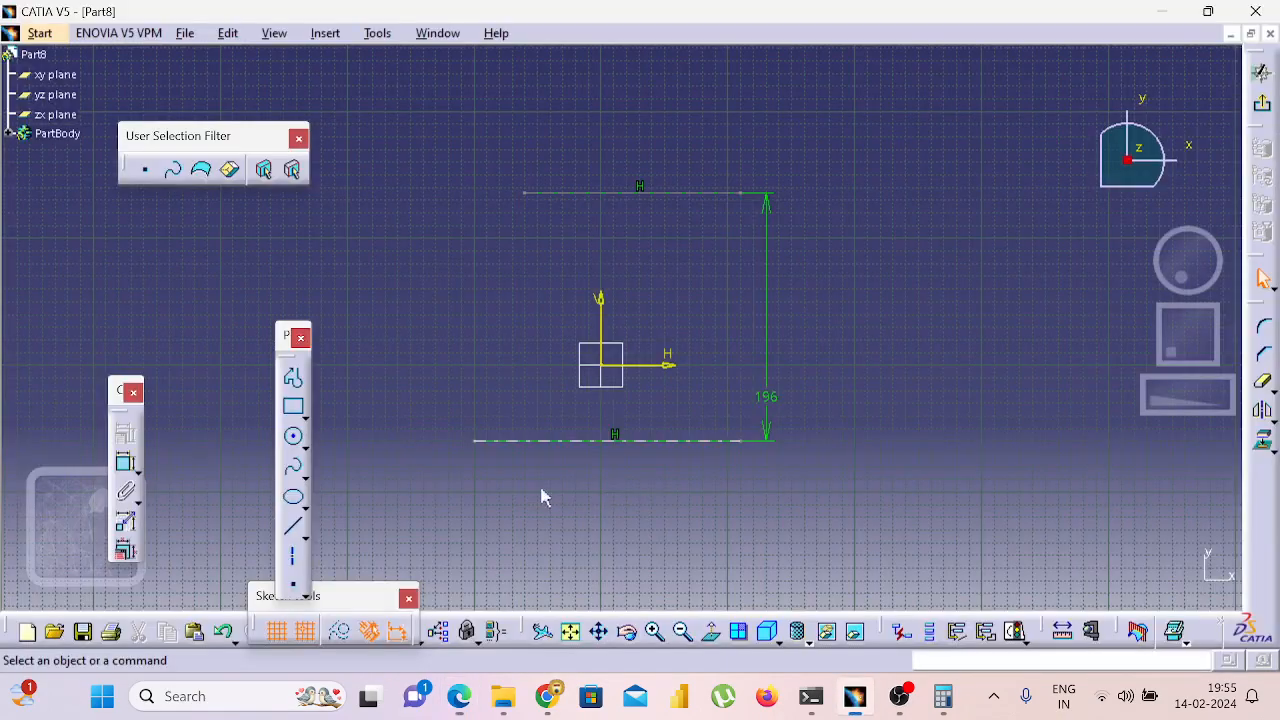
# Draw a circle about 120 mm in diameter, centred where the lower axis line crosses the vertical axis and passing through the origin.
pyautogui.click(294, 437)
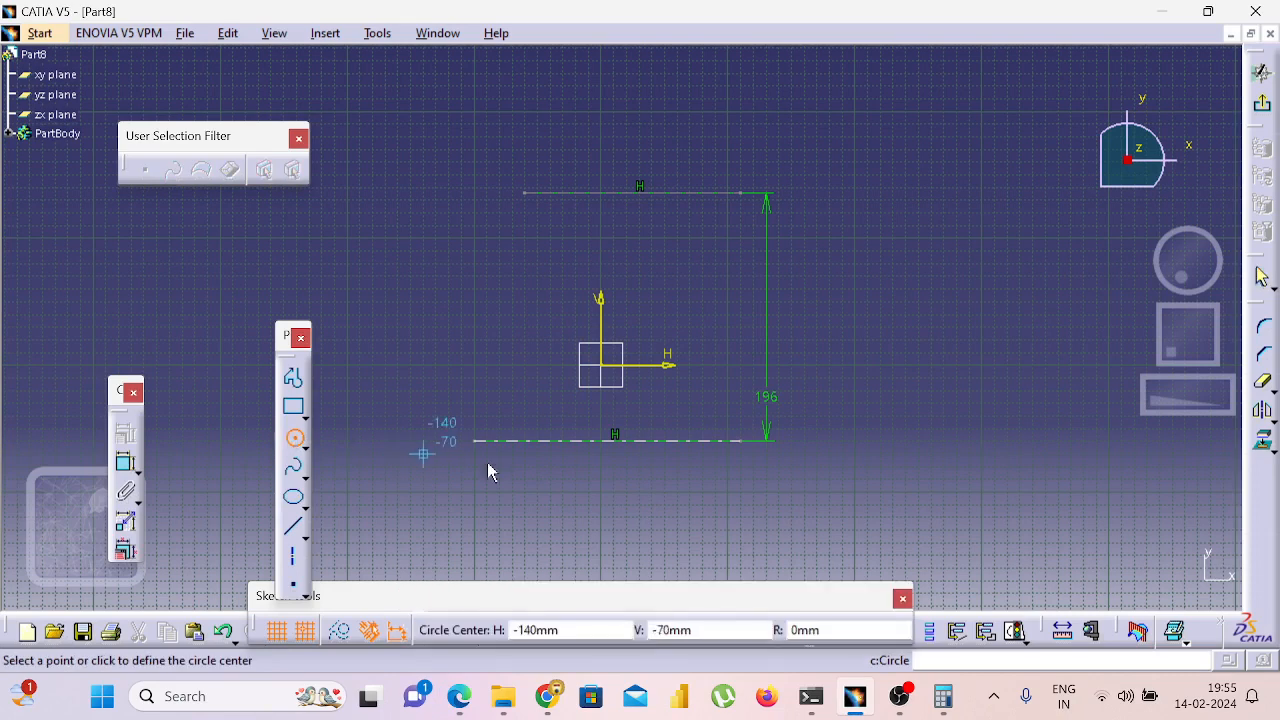
pyautogui.click(600, 441)
pyautogui.click(600, 360)
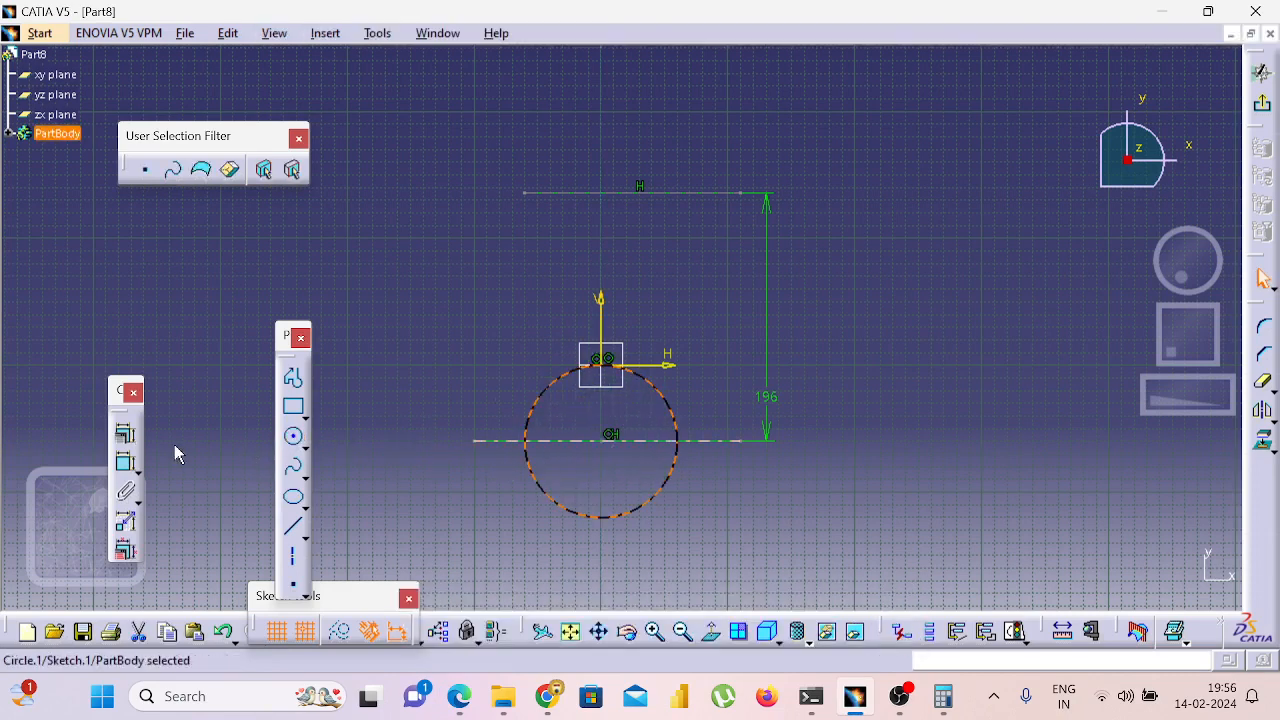
# Dimension the circle's diameter and set it to 50 mm, checking the value against the PDF drawing in Edge.
pyautogui.click(125, 461)
pyautogui.click(446, 352)
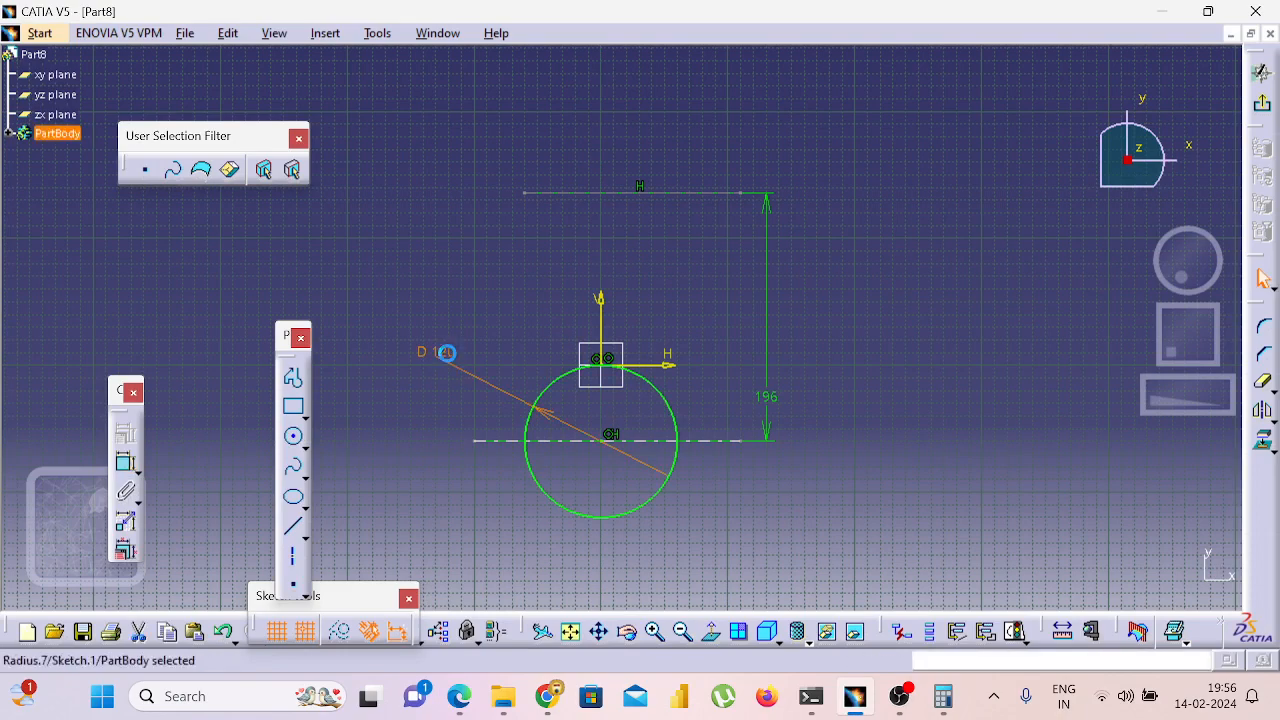
pyautogui.doubleClick(447, 353)
pyautogui.hotkey('alt', 'Tab')
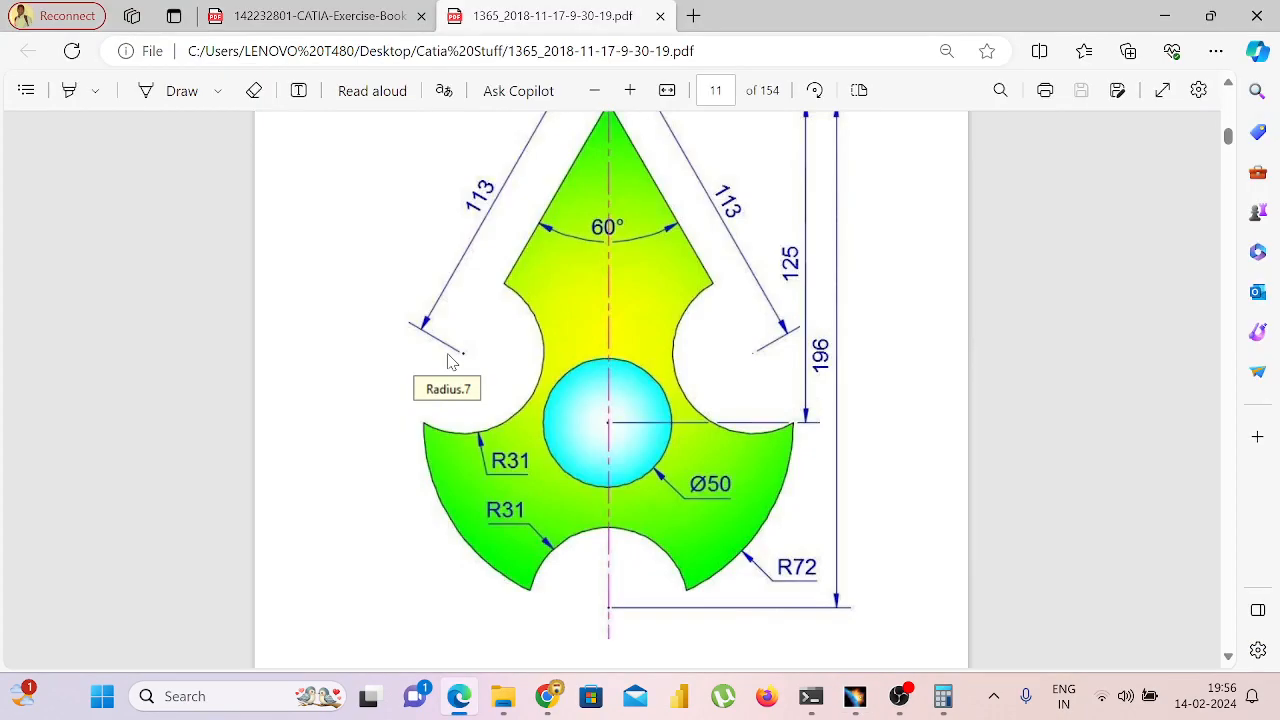
pyautogui.hotkey('alt', 'Tab')
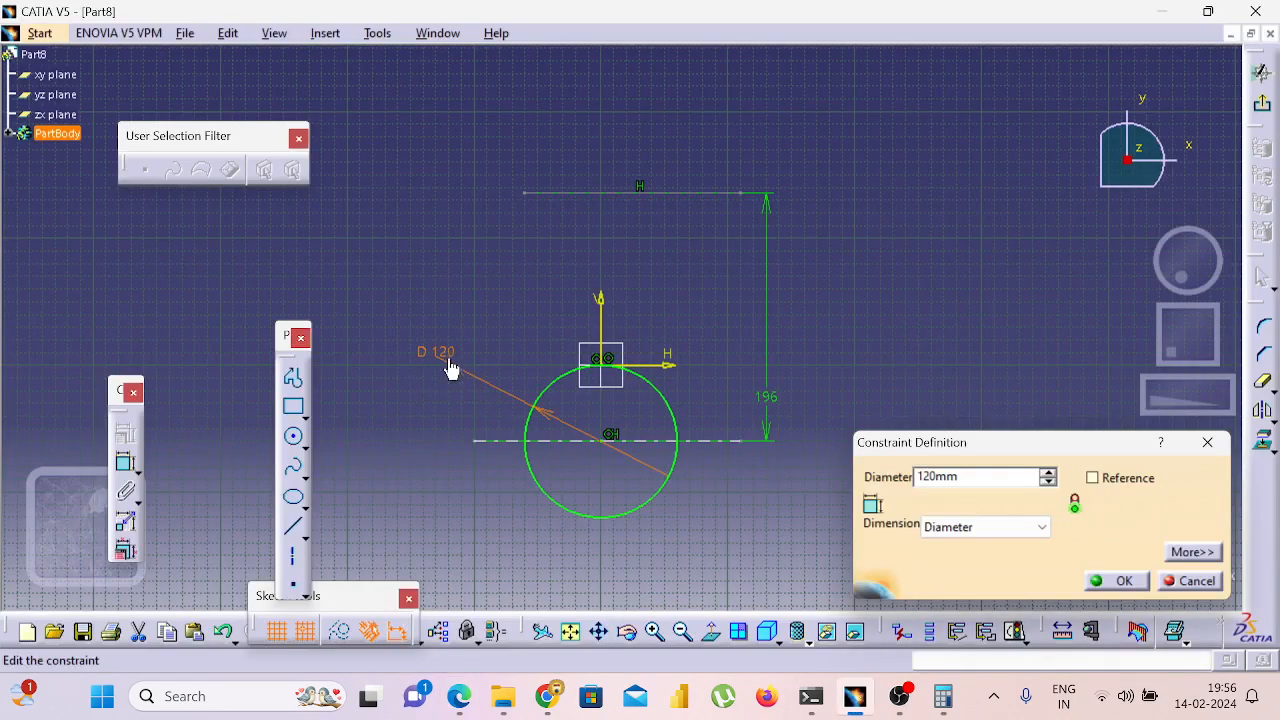
pyautogui.doubleClick(962, 477)
pyautogui.write('5')
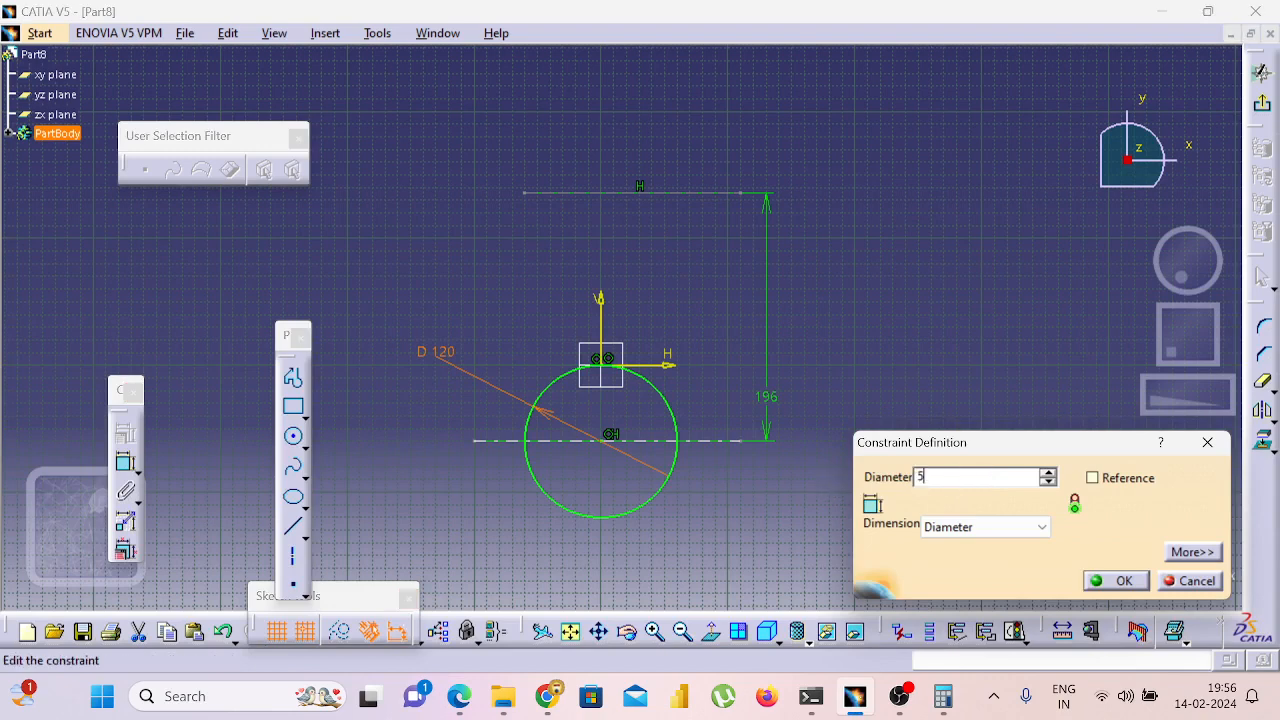
pyautogui.write('0')
pyautogui.press('Return')
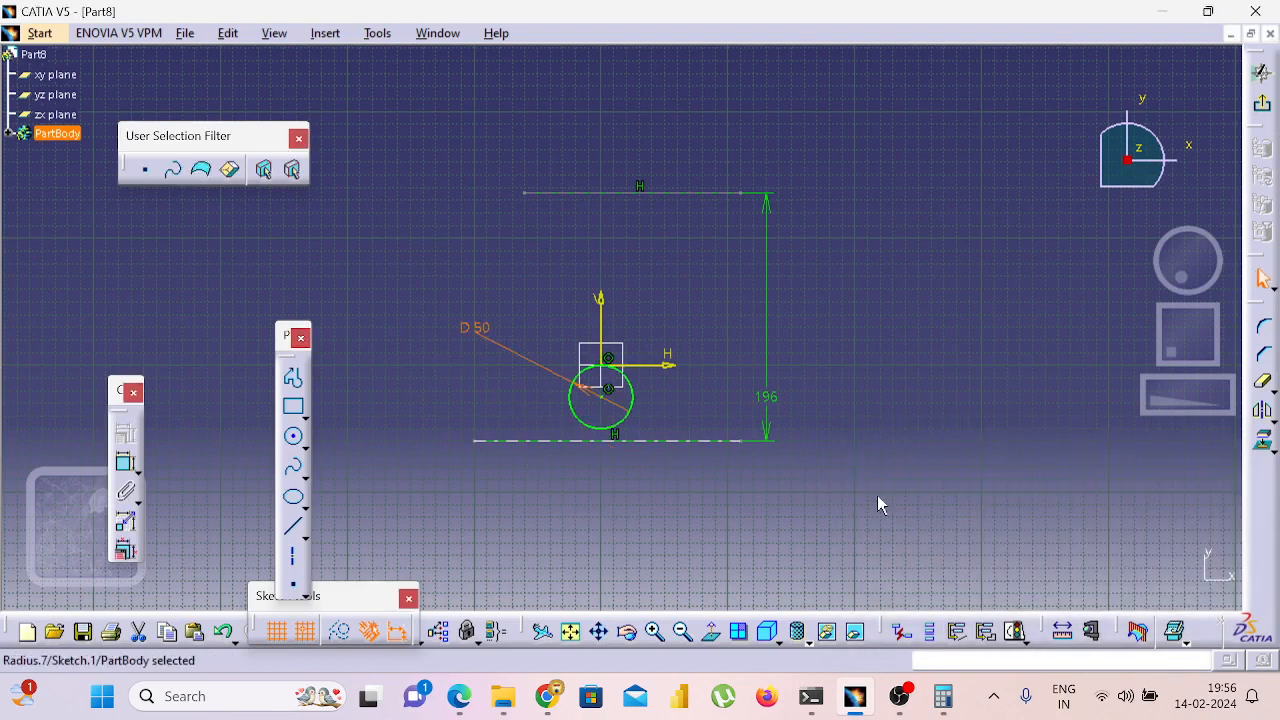
pyautogui.click(877, 495)
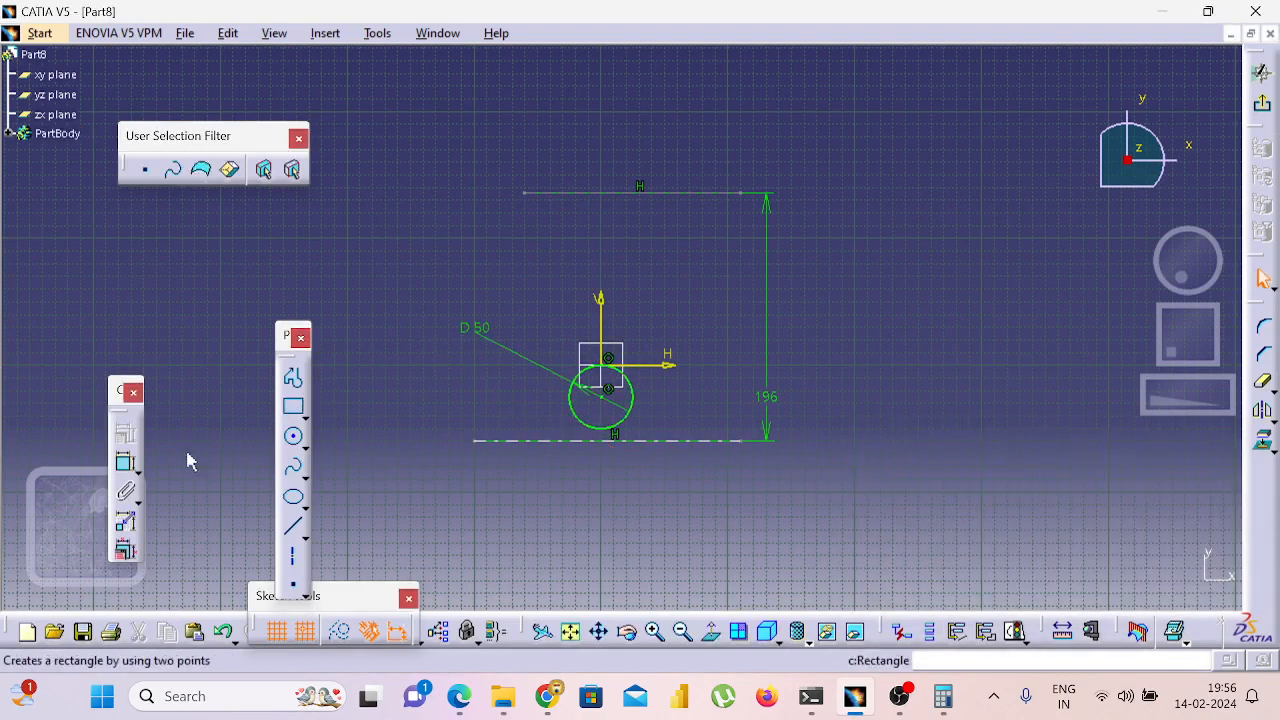
# Dimension the distance between the circle's centre and the lower axis line and set it to 0 mm.
pyautogui.click(127, 464)
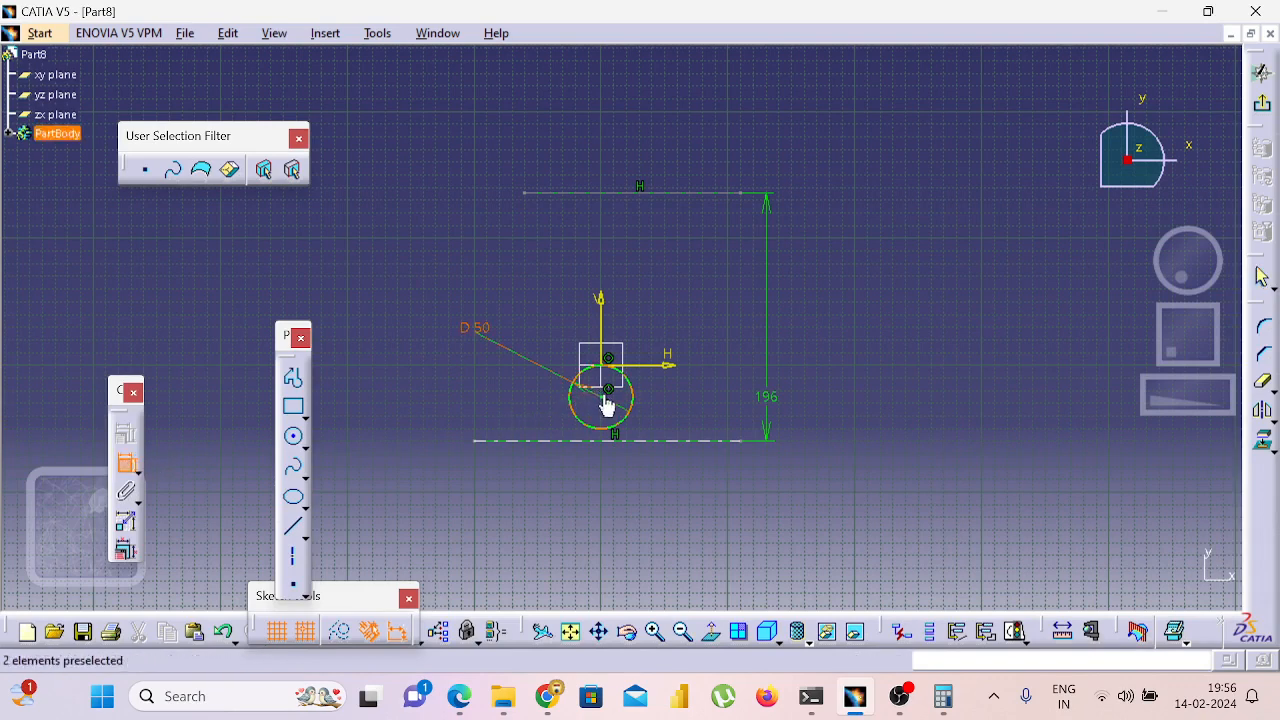
pyautogui.click(605, 428)
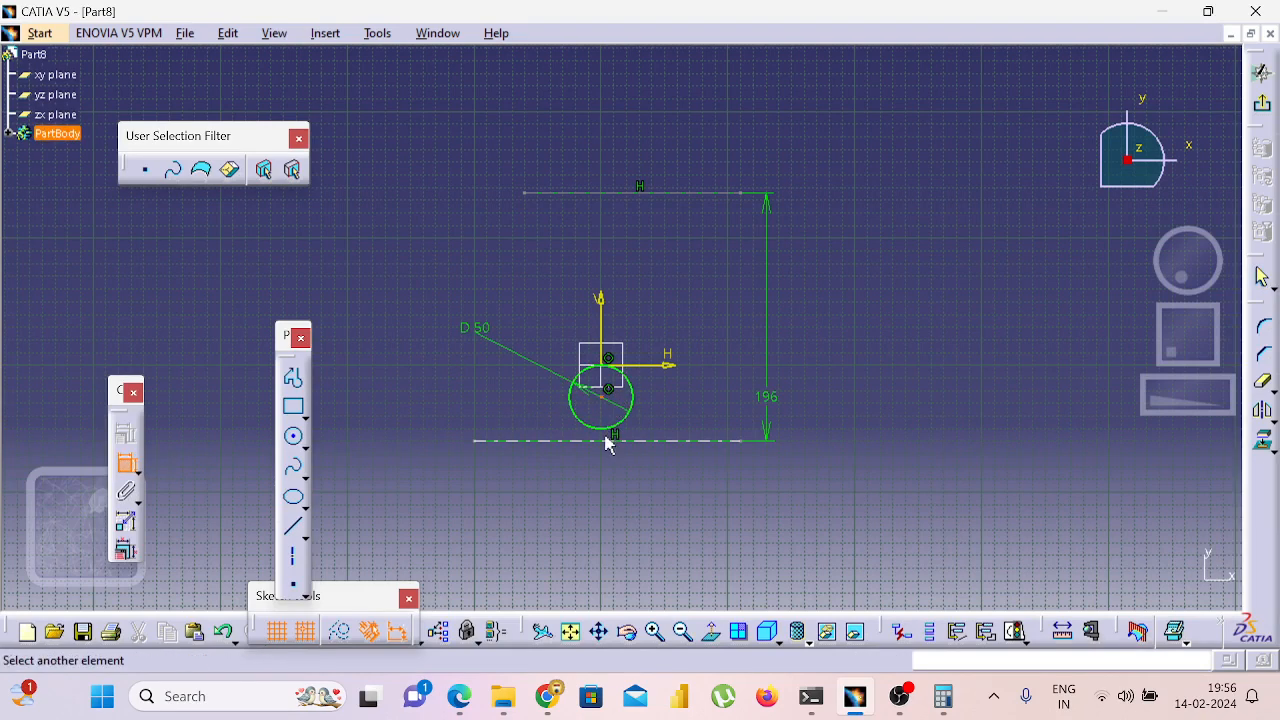
pyautogui.click(606, 440)
pyautogui.click(388, 470)
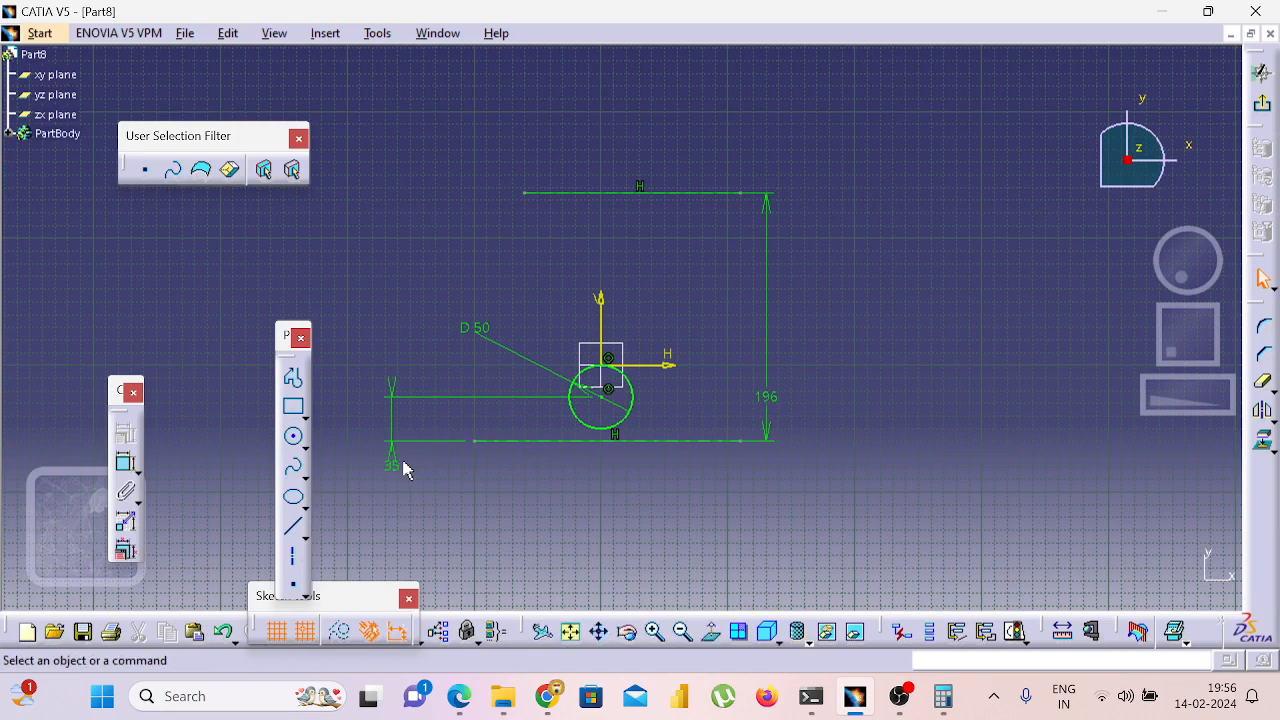
pyautogui.doubleClick(396, 462)
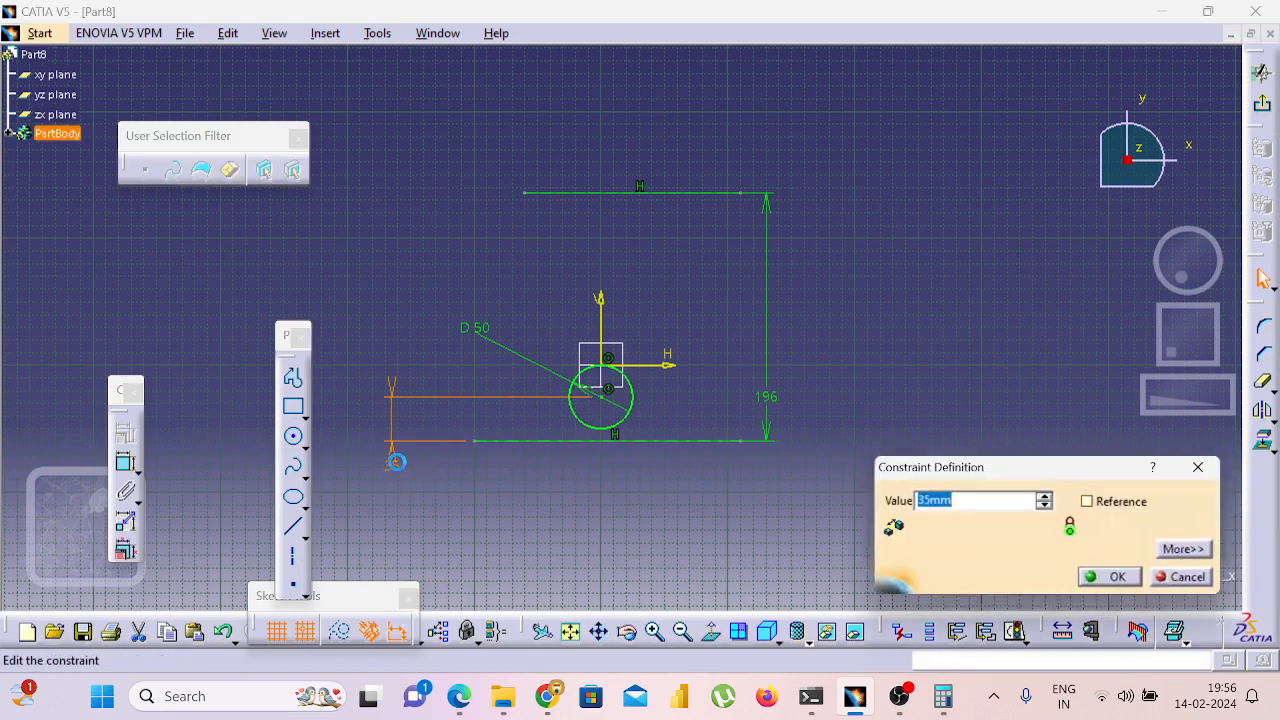
pyautogui.write('30')
pyautogui.press('Return')
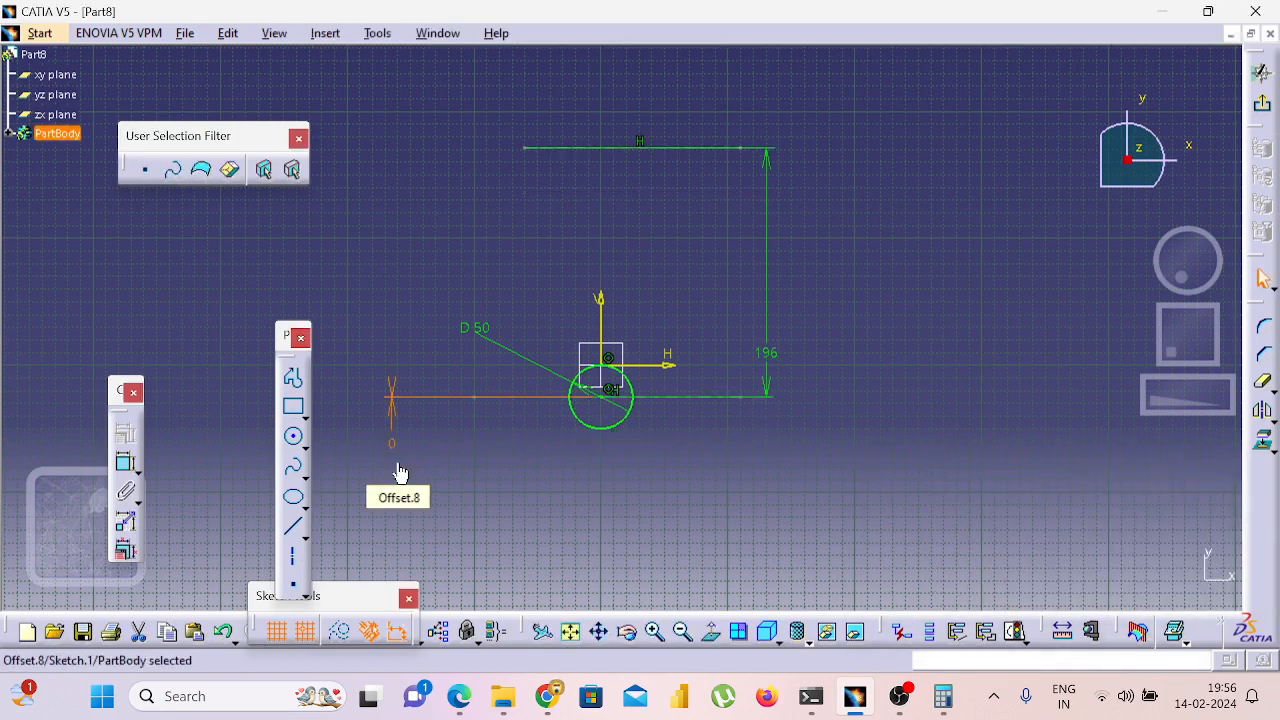
pyautogui.click(776, 488)
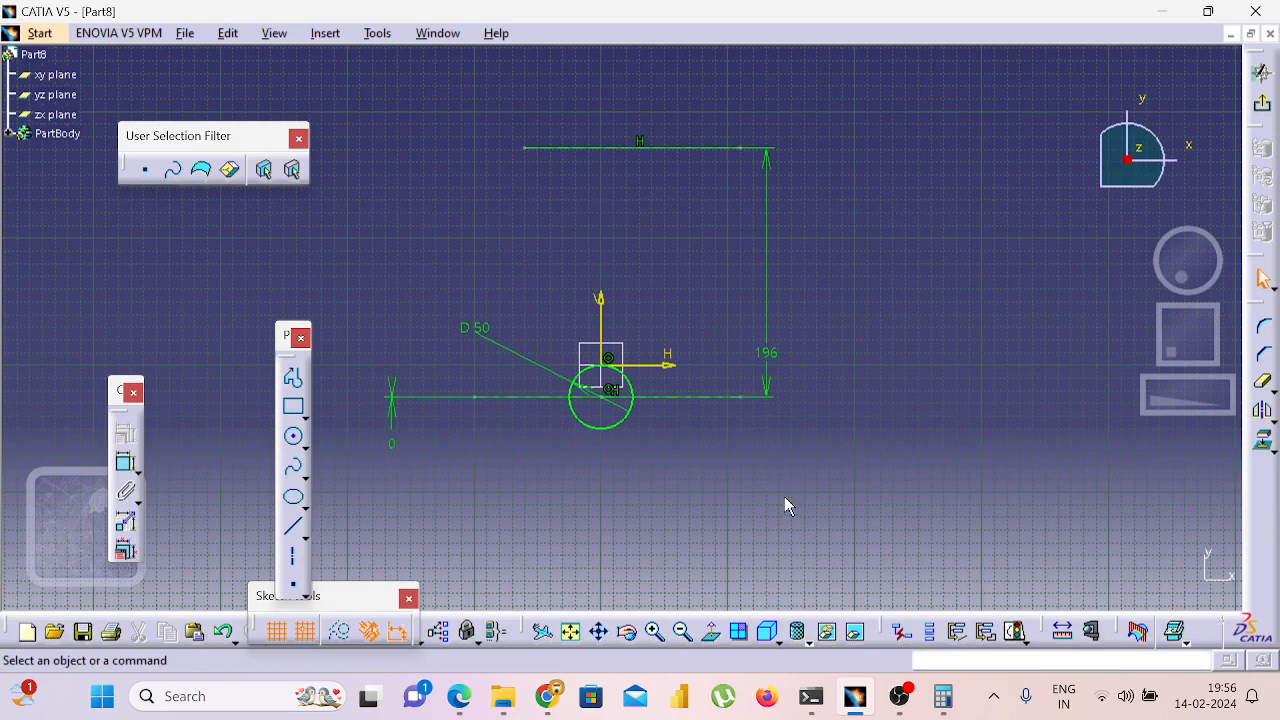
# Check the PDF drawing in Edge, and in CATIA draw two downward-sloping lines, about 93 mm and 86 mm long, from the upper axis line's midpoint crossing.
pyautogui.hotkey('alt', 'Tab')
pyautogui.hotkey('alt', 'Tab')
pyautogui.hotkey('alt', 'Tab')
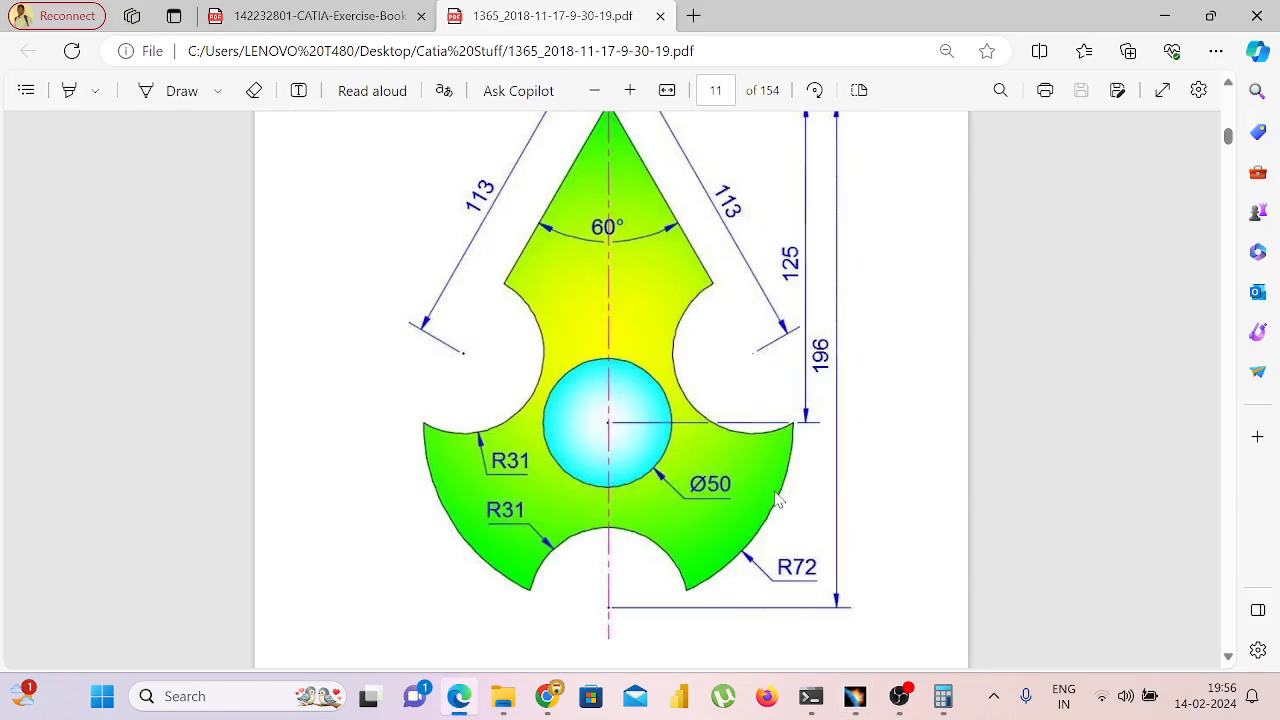
pyautogui.scroll(3, 785, 462)
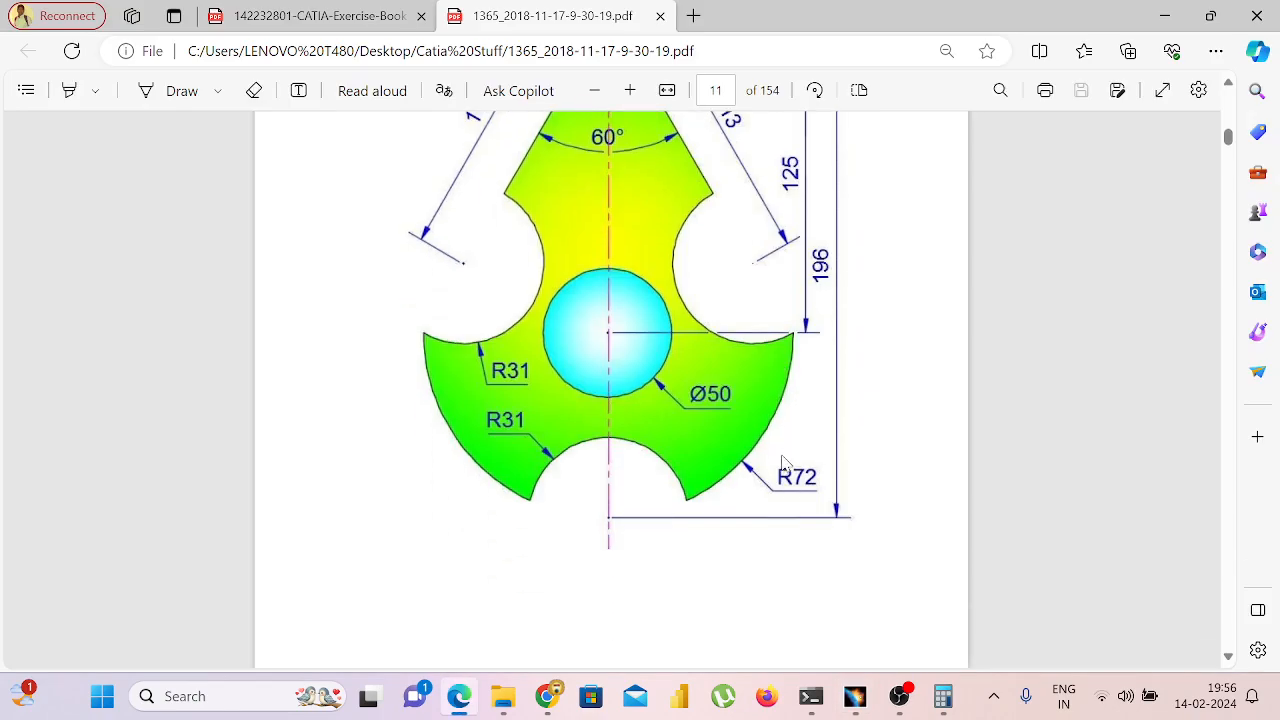
pyautogui.scroll(3, 785, 462)
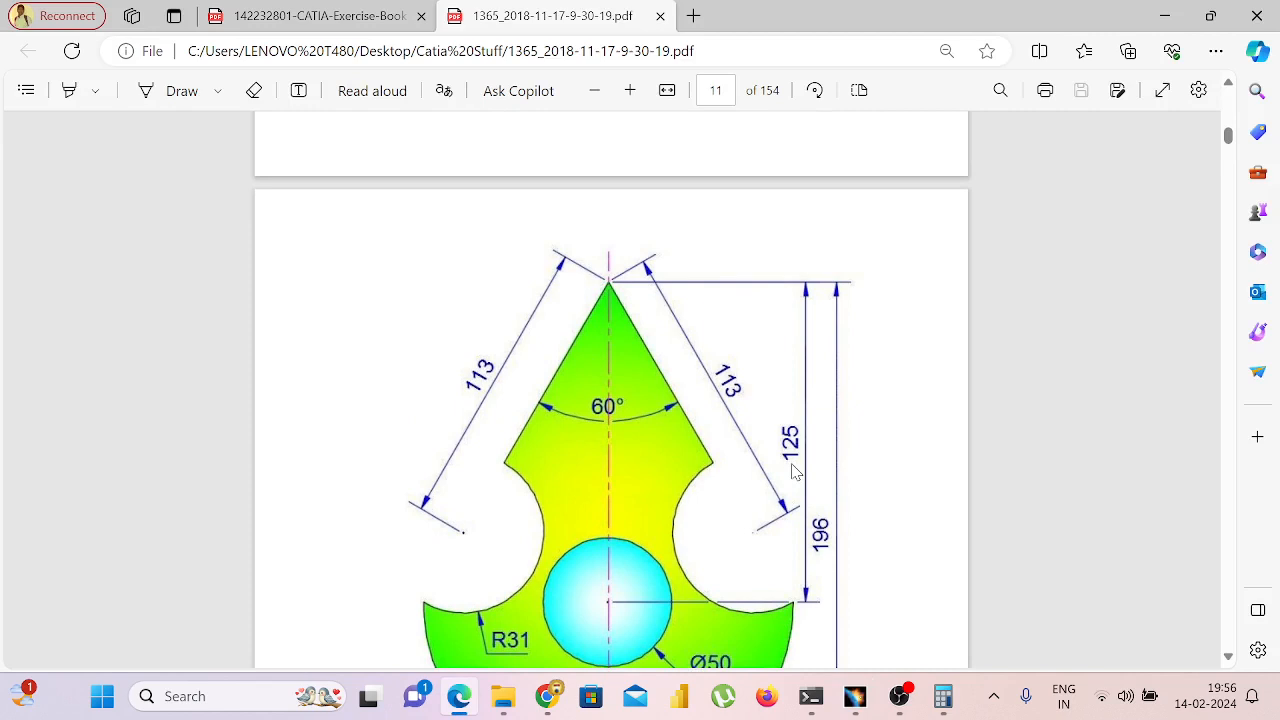
pyautogui.hotkey('alt', 'Tab')
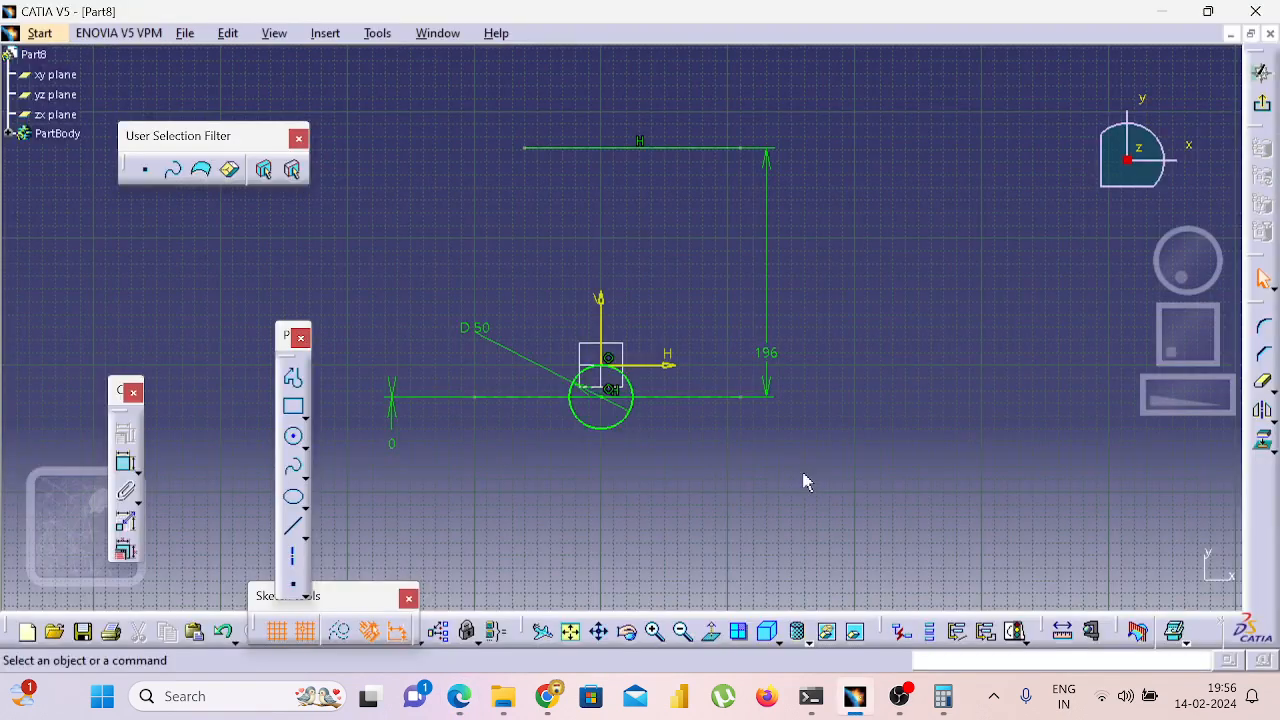
pyautogui.click(293, 525)
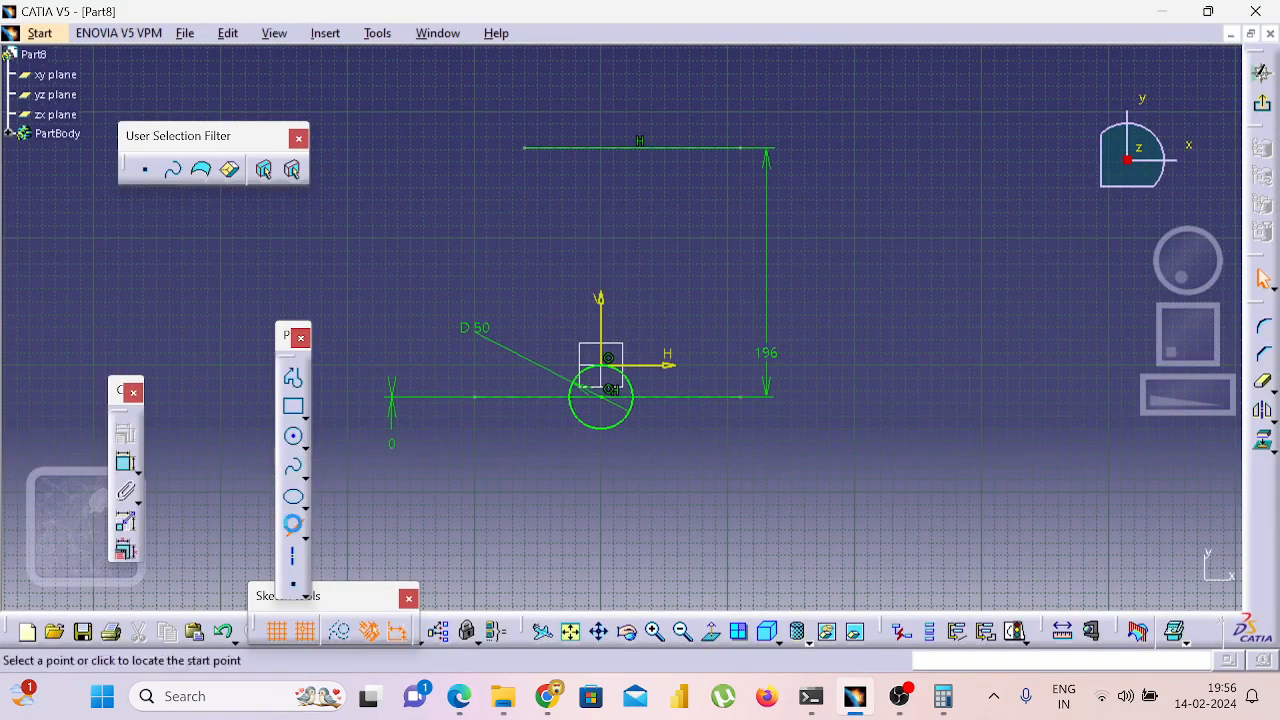
pyautogui.click(601, 149)
pyautogui.click(526, 237)
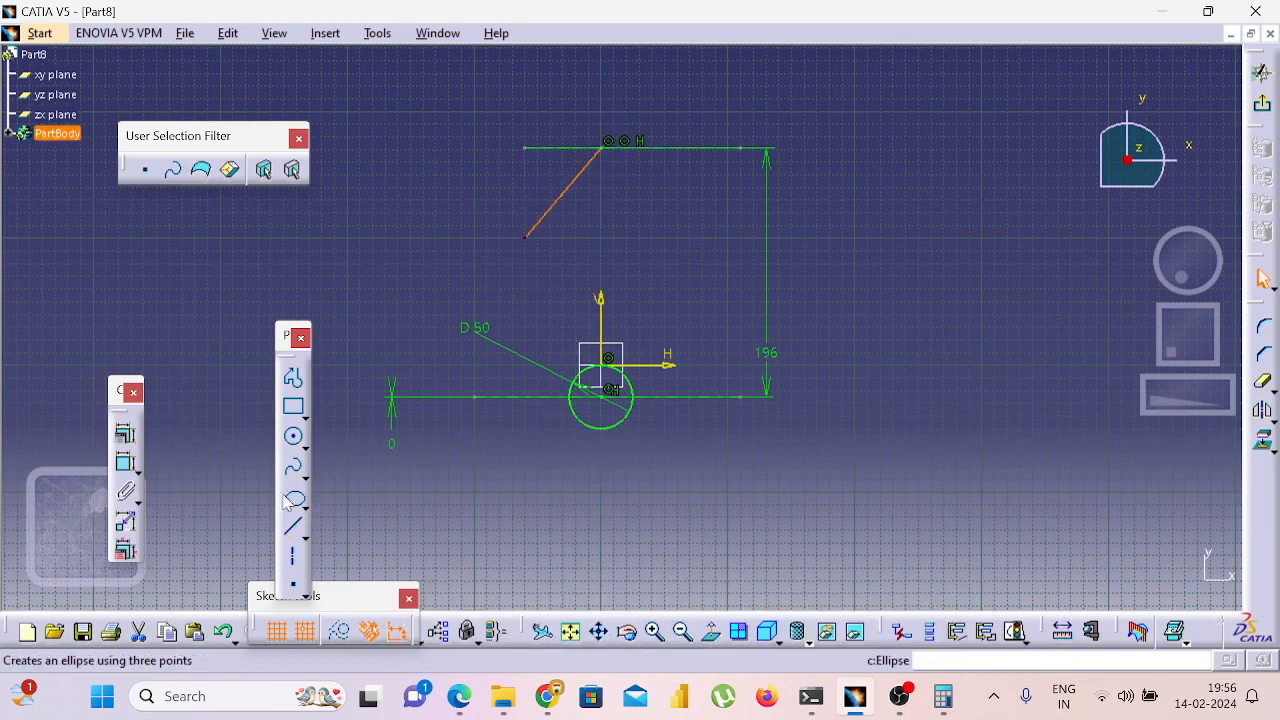
pyautogui.click(293, 525)
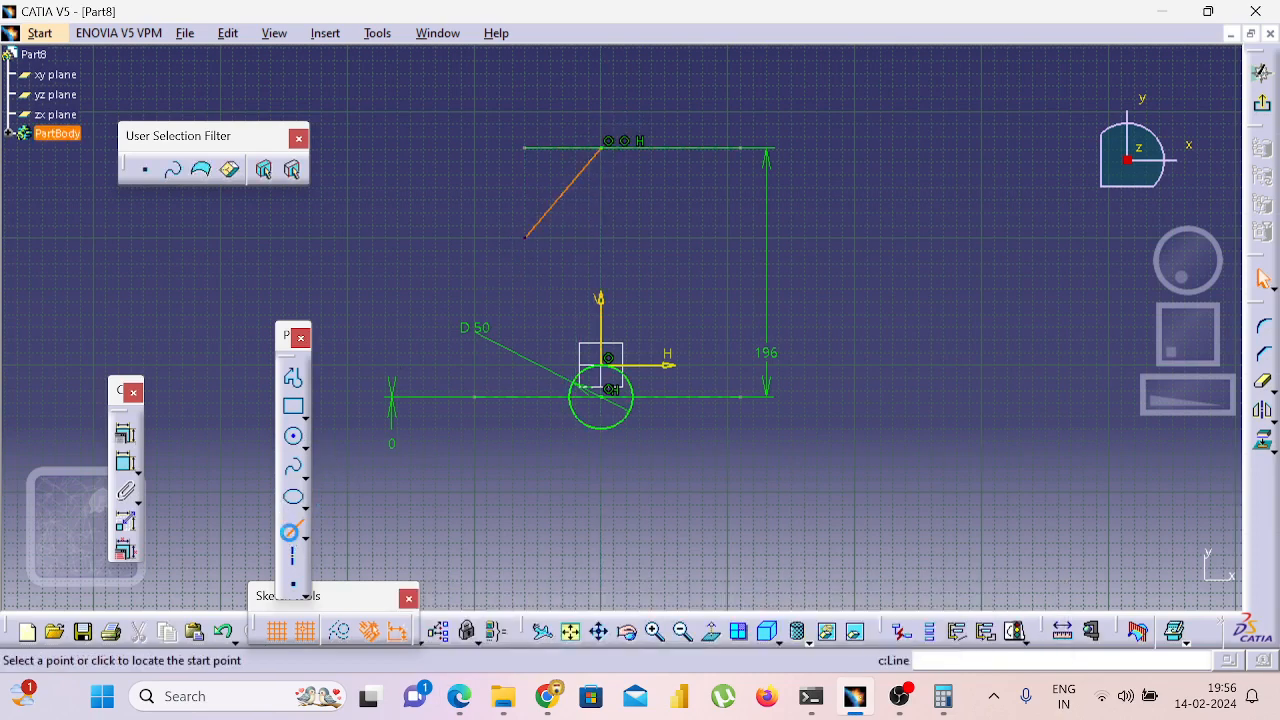
pyautogui.click(604, 149)
pyautogui.click(677, 225)
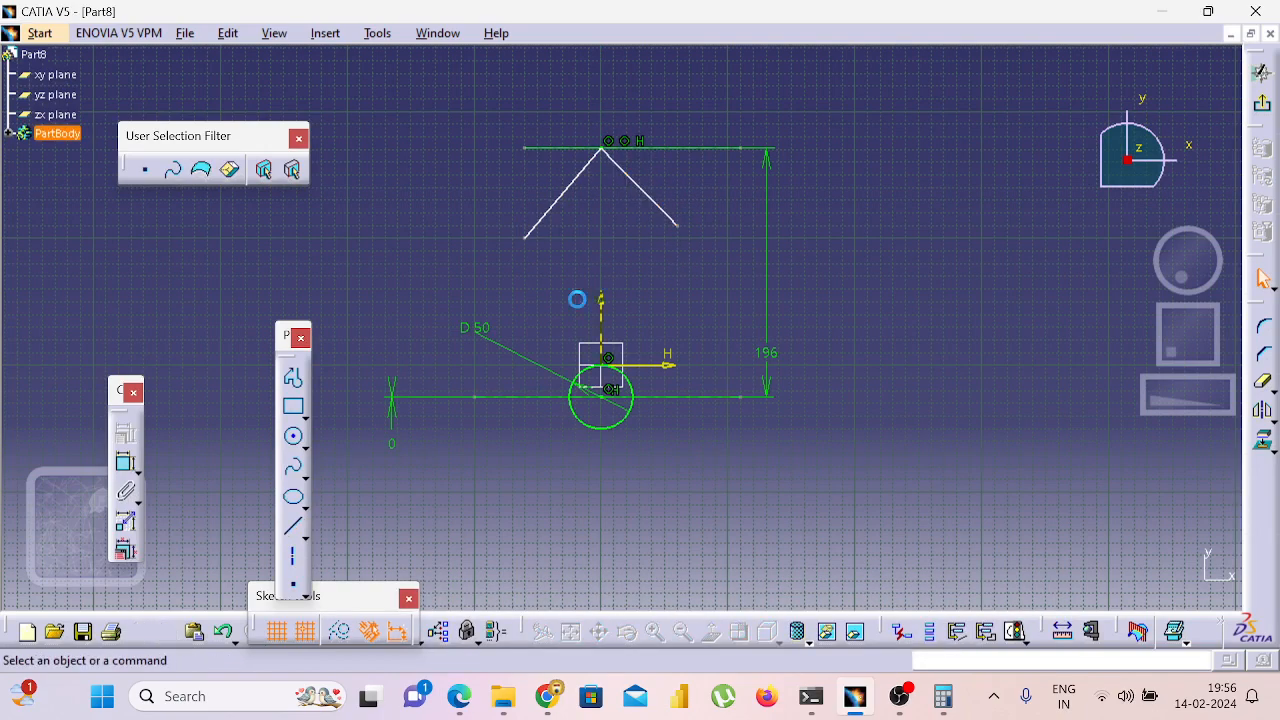
# Try to dimension the angle between the two slanted lines and set it to 60°.
pyautogui.hotkey('alt', 'Tab')
pyautogui.hotkey('alt', 'Tab')
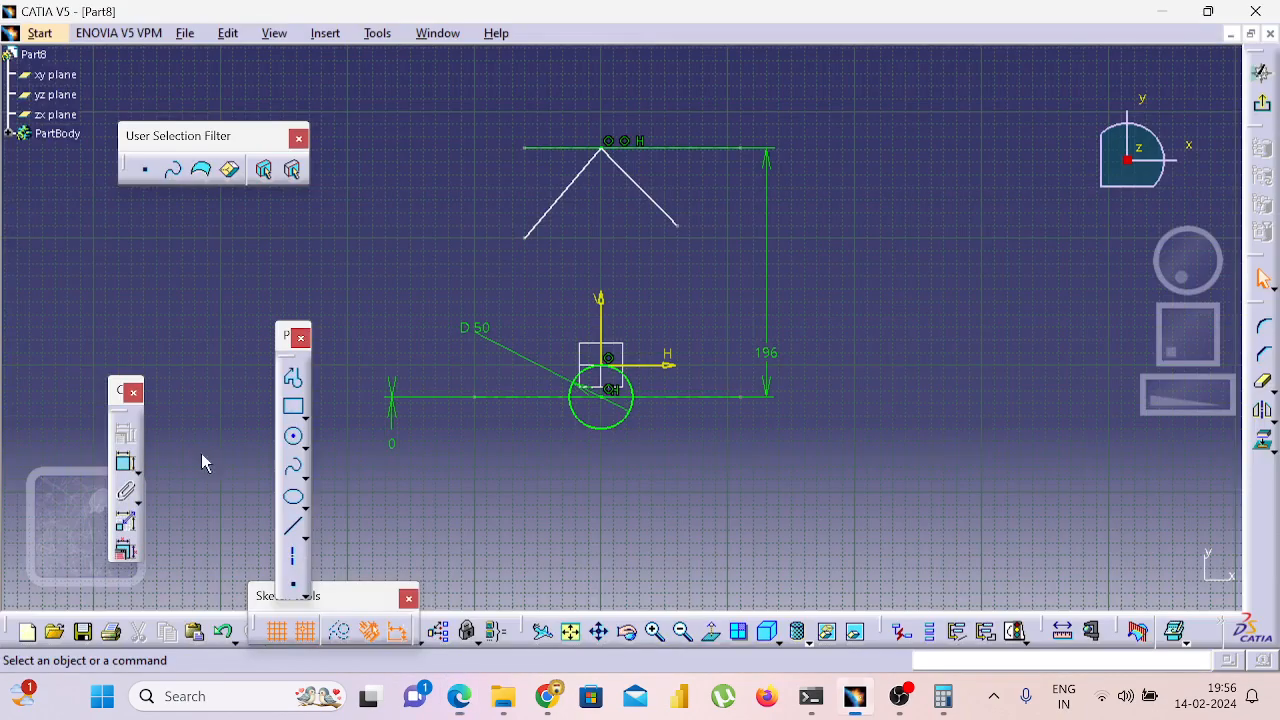
pyautogui.click(126, 462)
pyautogui.click(566, 201)
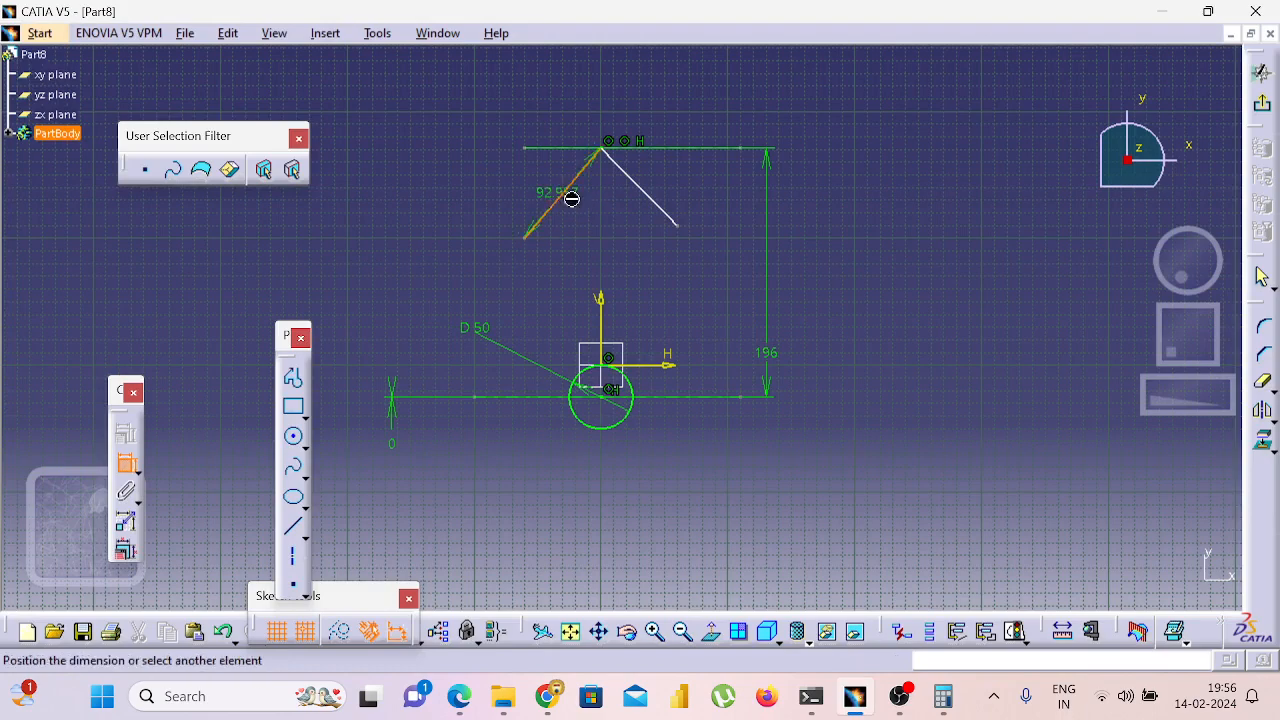
pyautogui.click(650, 198)
pyautogui.click(629, 201)
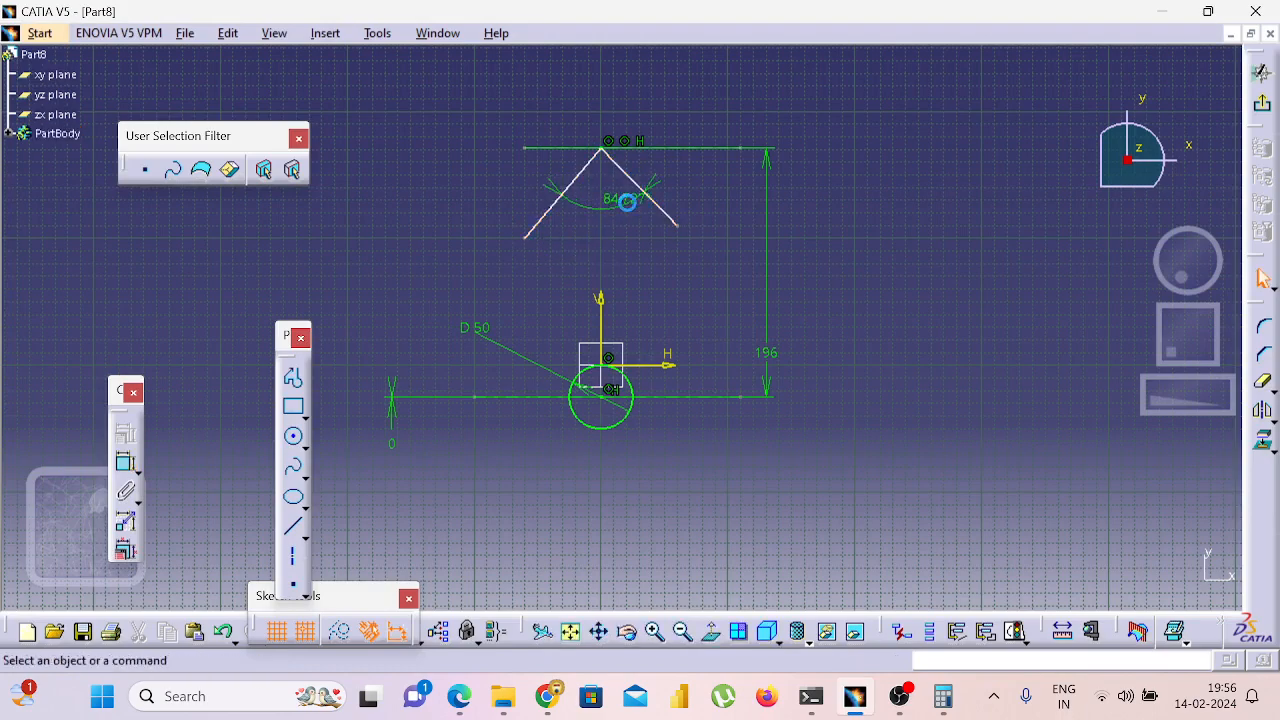
pyautogui.doubleClick(629, 205)
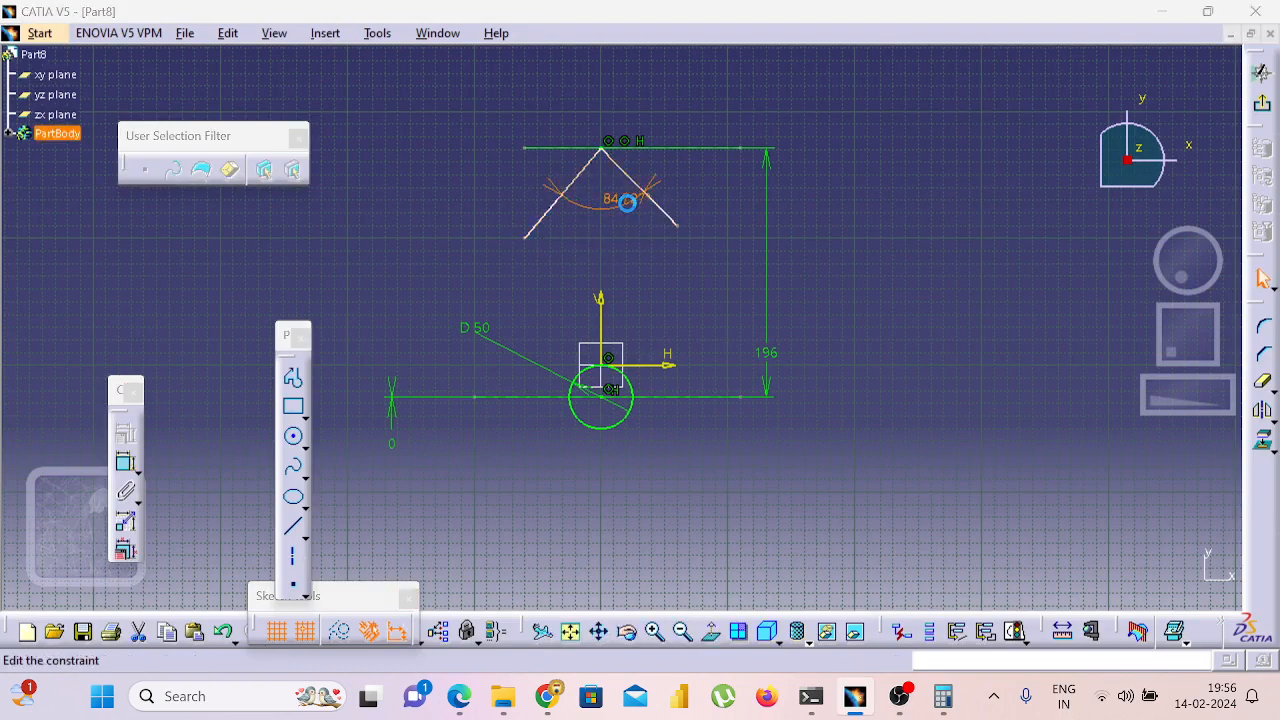
pyautogui.write('6')
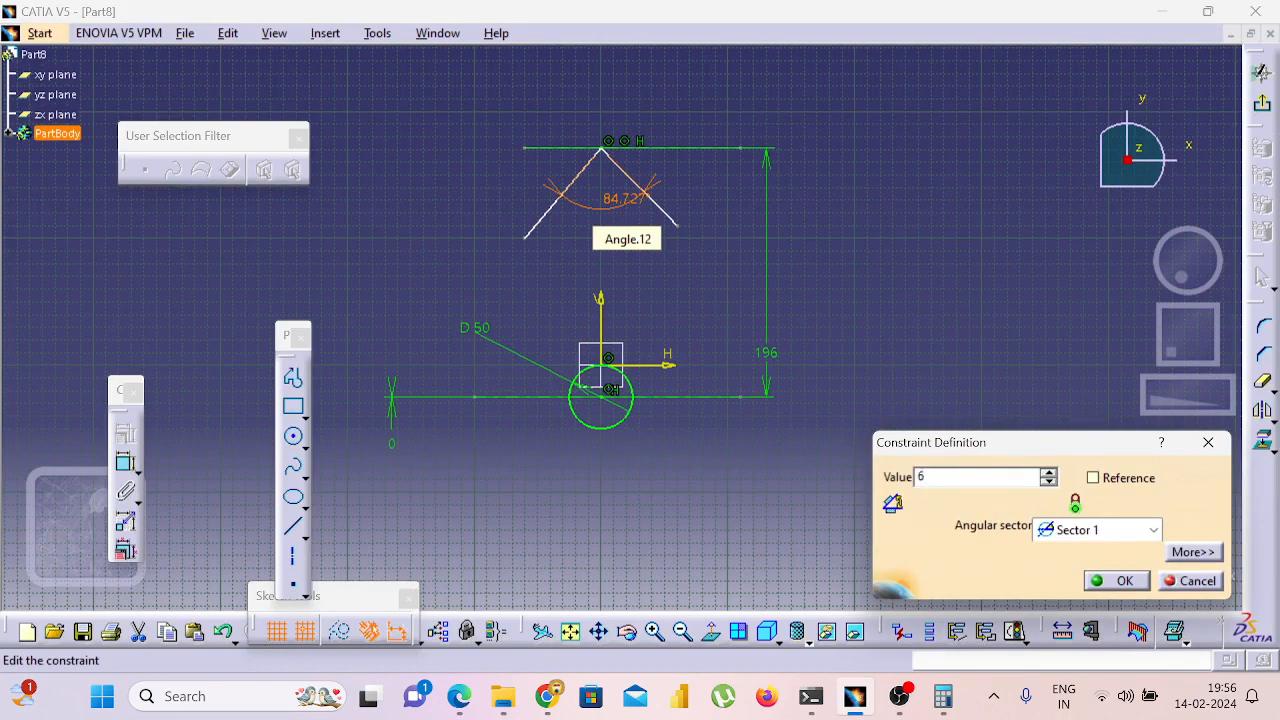
pyautogui.write('0')
pyautogui.press('Return')
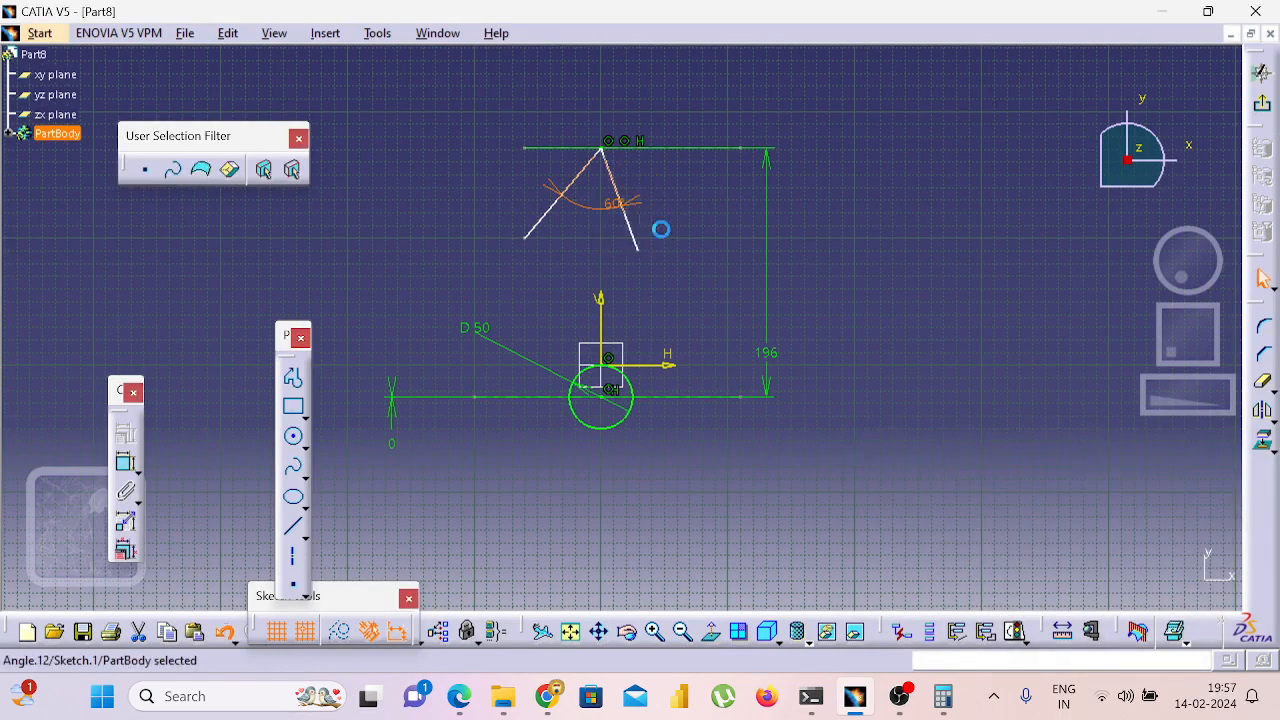
pyautogui.hotkey('ctrl', 'z')
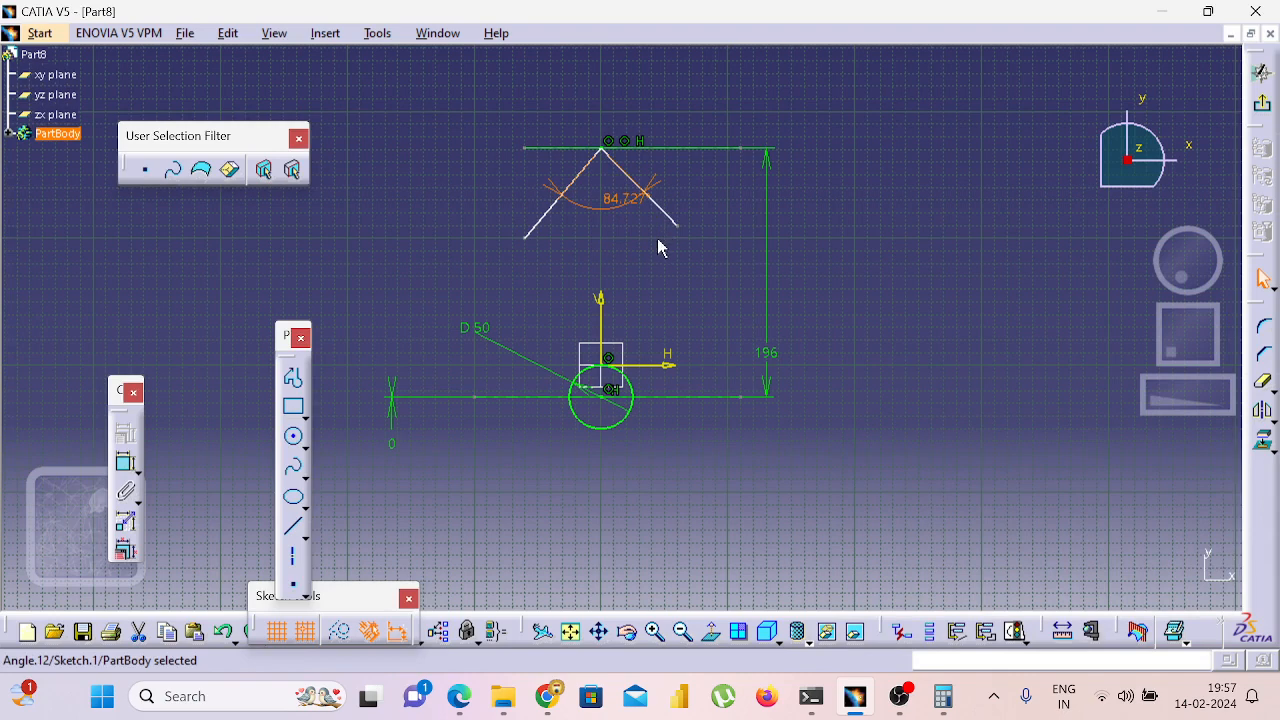
# Draw a vertical axis line through the origin from 200 mm above it to below the circle, and delete the angle dimension between the slanted lines.
pyautogui.click(293, 556)
pyautogui.click(600, 112)
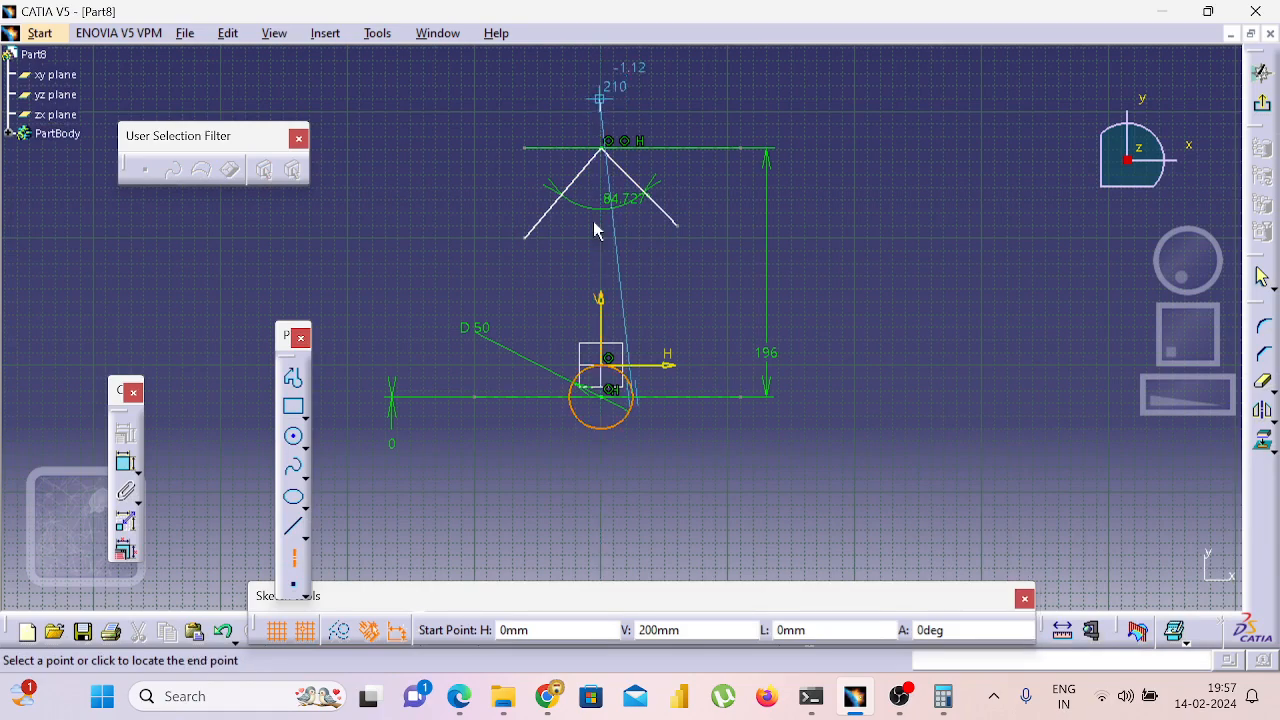
pyautogui.click(601, 563)
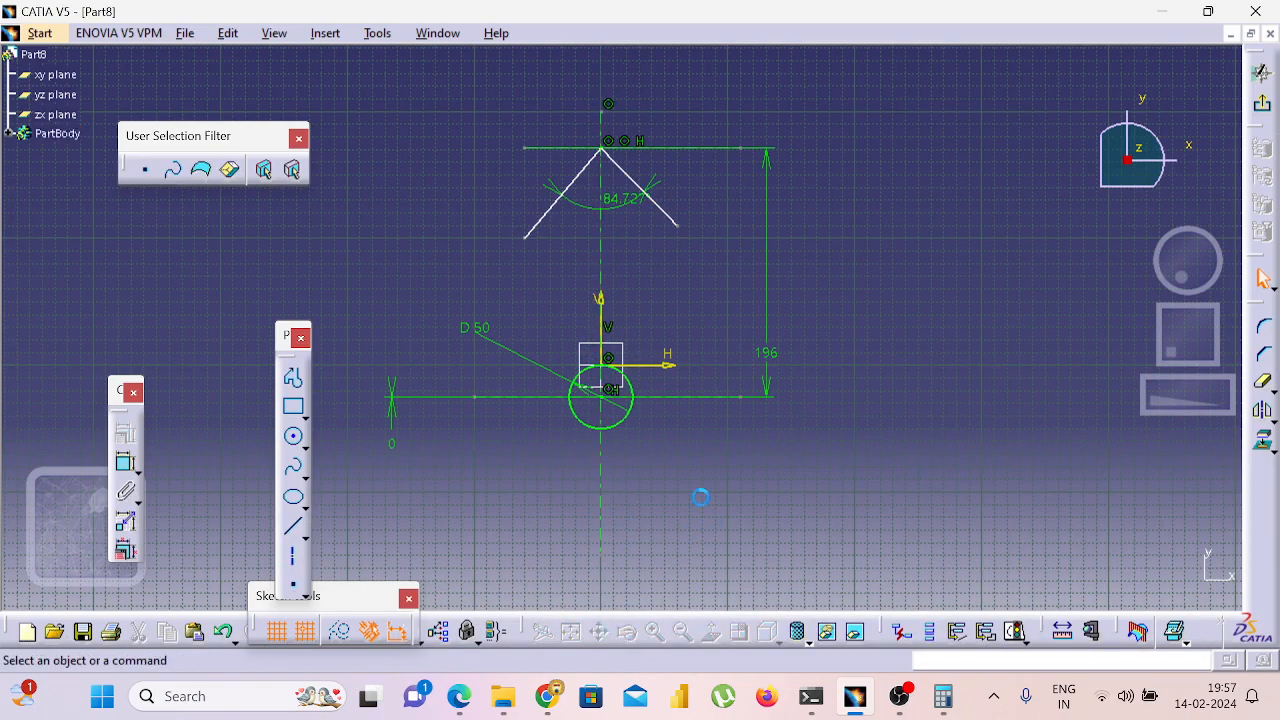
pyautogui.click(623, 205)
pyautogui.press('Delete')
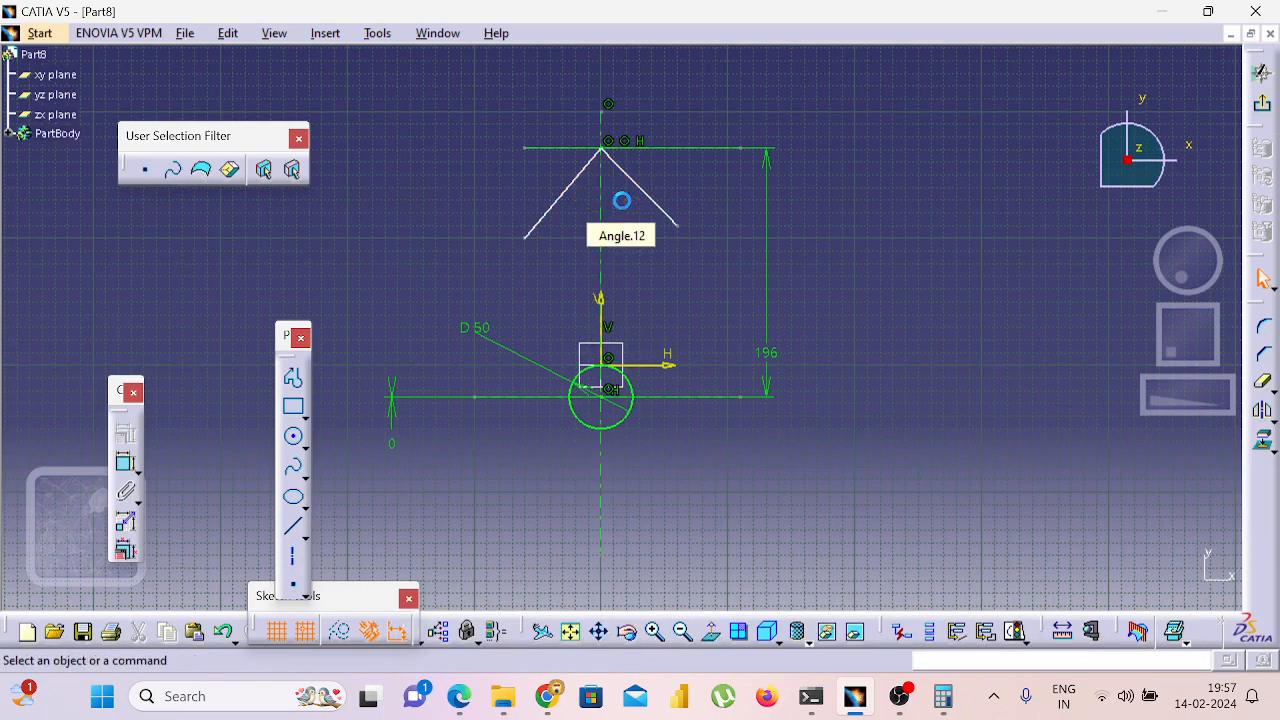
# Dimension the angle between the left slanted line and the vertical axis line and set it to 30°.
pyautogui.click(260, 405)
pyautogui.click(563, 209)
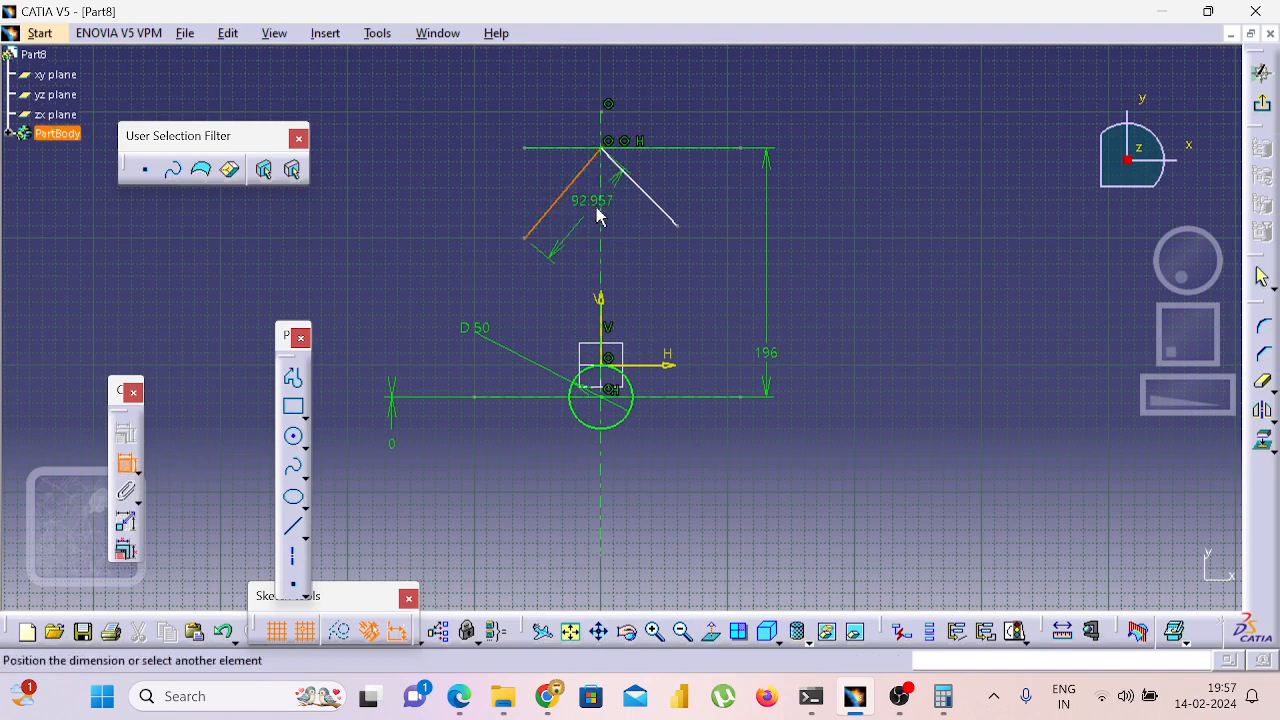
pyautogui.click(602, 216)
pyautogui.click(580, 212)
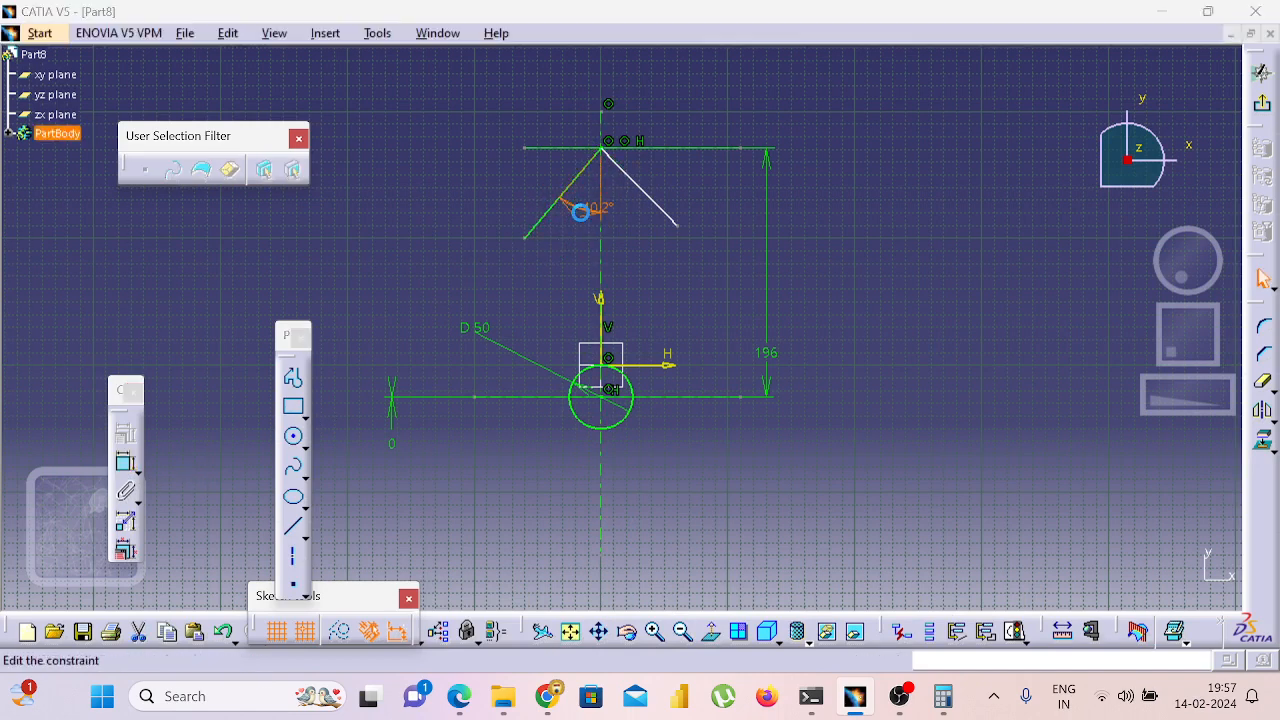
pyautogui.doubleClick(584, 222)
pyautogui.write('3')
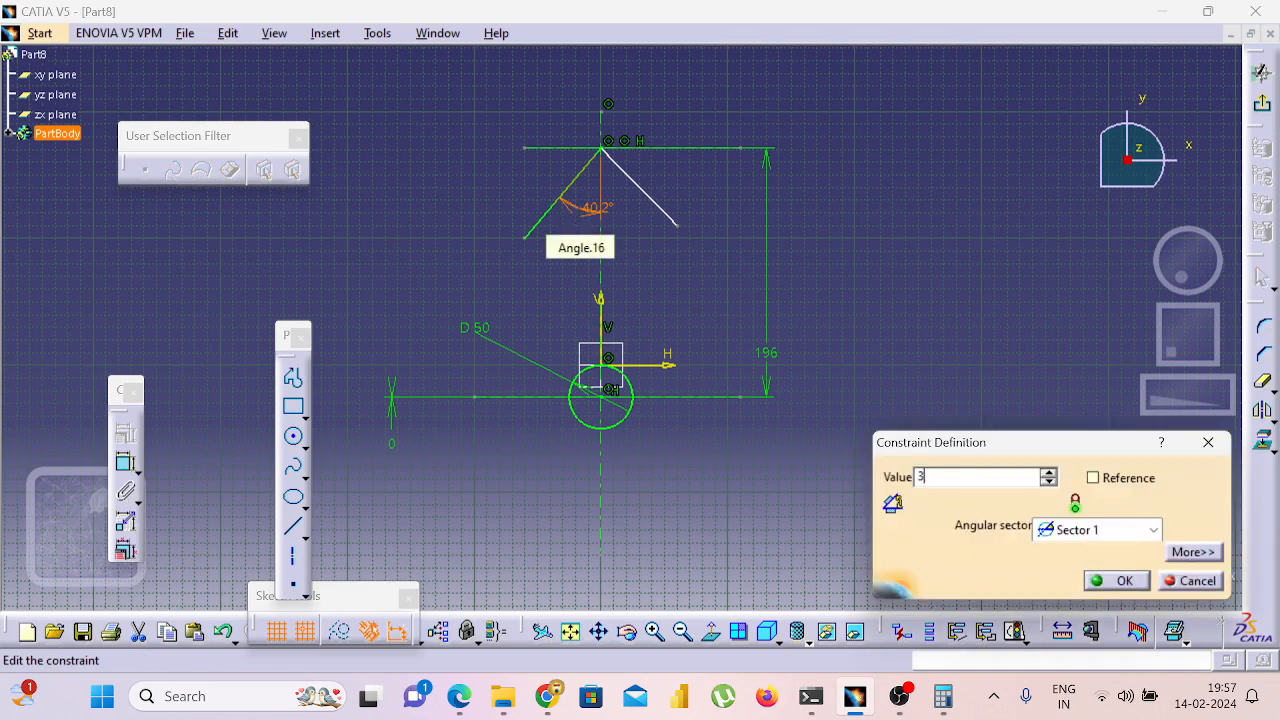
pyautogui.write('0')
pyautogui.press('Return')
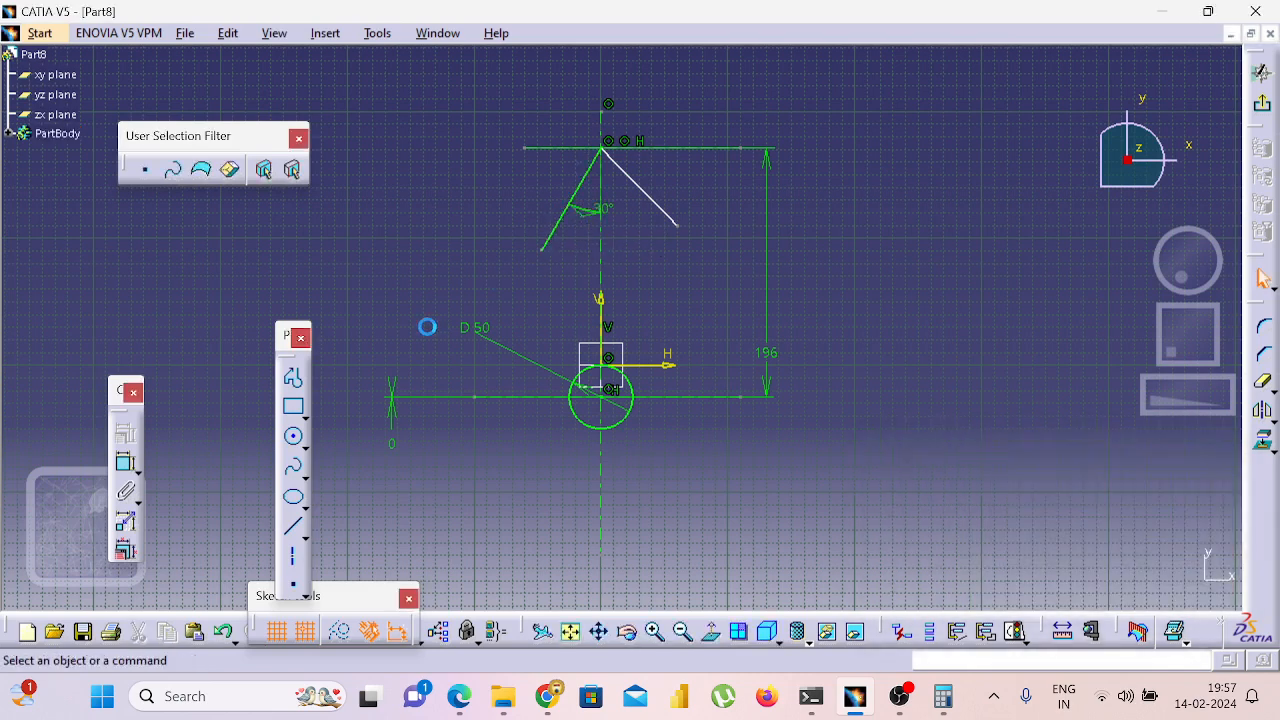
# Dimension the angle between the right slanted line and the vertical axis line and set it to 30°.
pyautogui.click(130, 455)
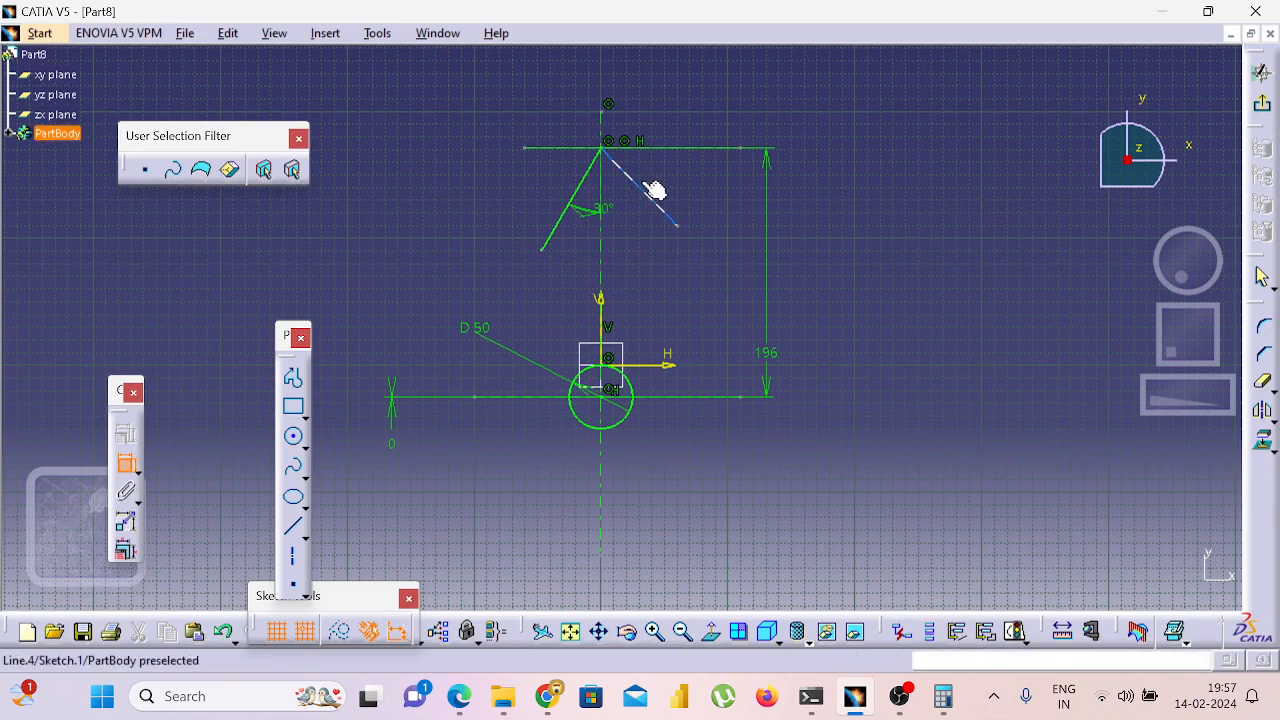
pyautogui.click(643, 190)
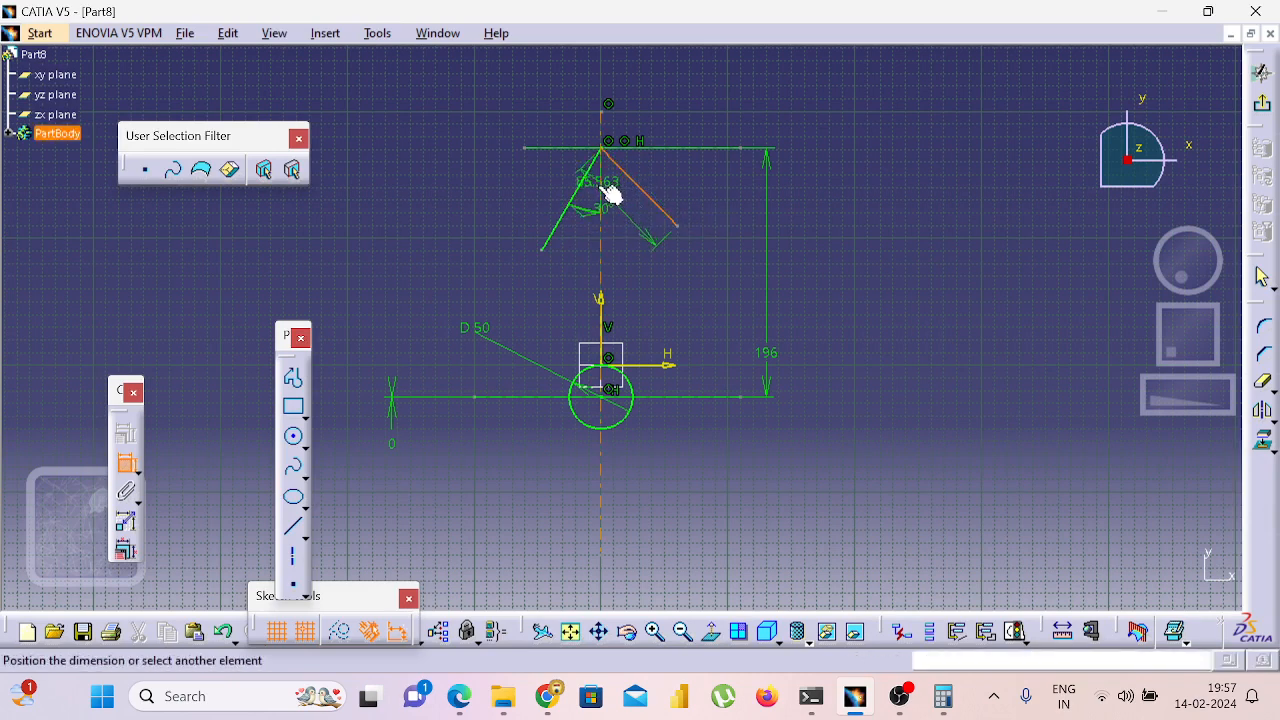
pyautogui.click(604, 200)
pyautogui.click(628, 230)
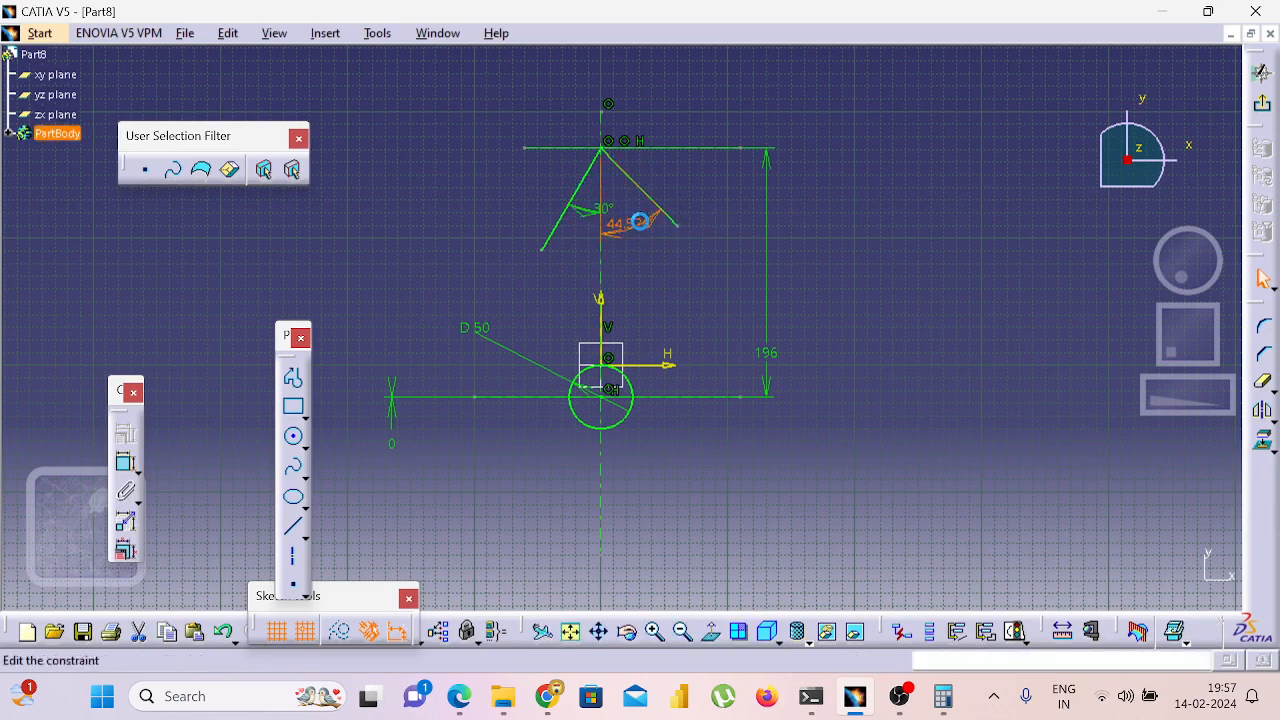
pyautogui.doubleClick(642, 228)
pyautogui.write('3')
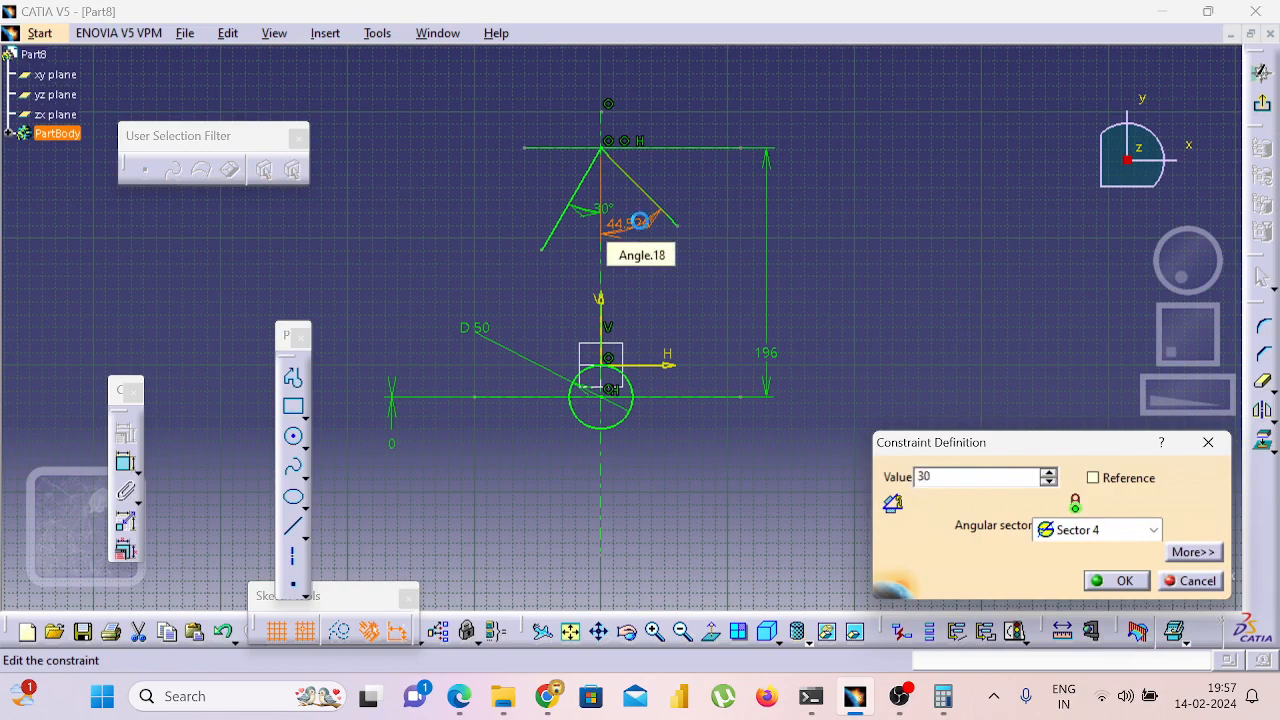
pyautogui.write('0')
pyautogui.press('Return')
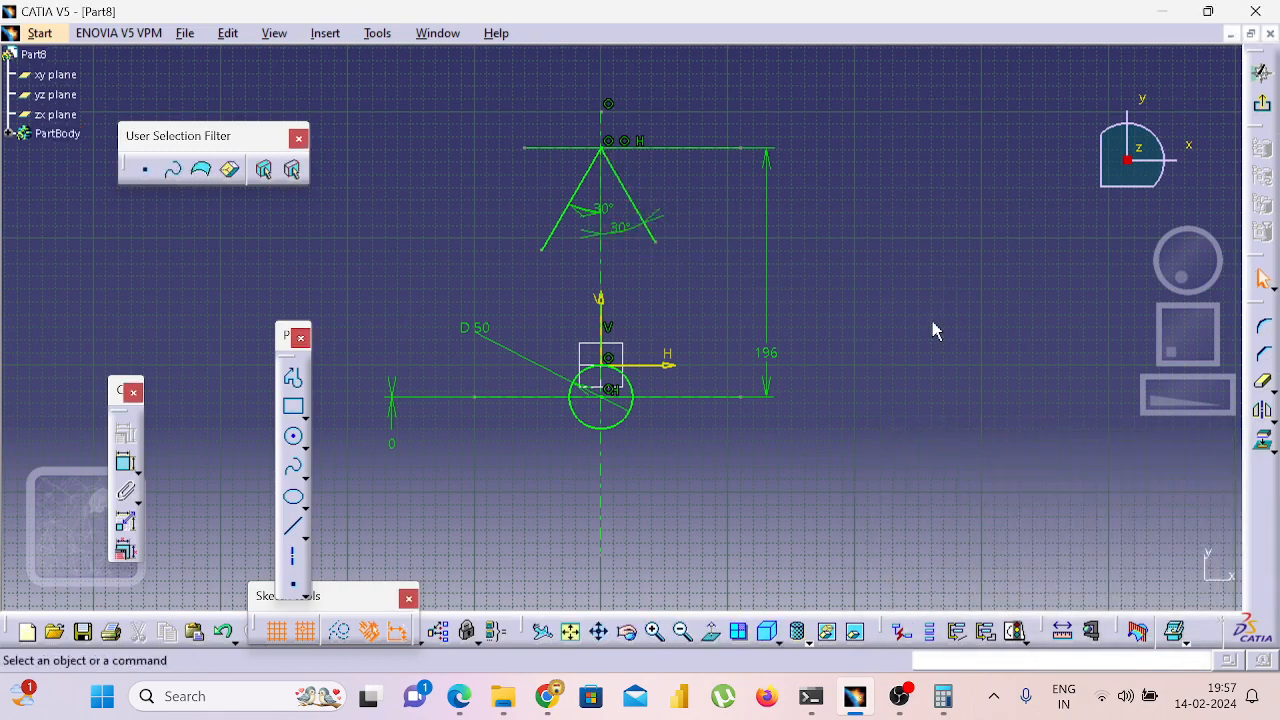
# Examine the radii, circle centres and height dimensions of the arrow plate on page 11 of the exercise PDF.
pyautogui.hotkey('alt', 'Tab')
pyautogui.scroll(-3, 920, 327)
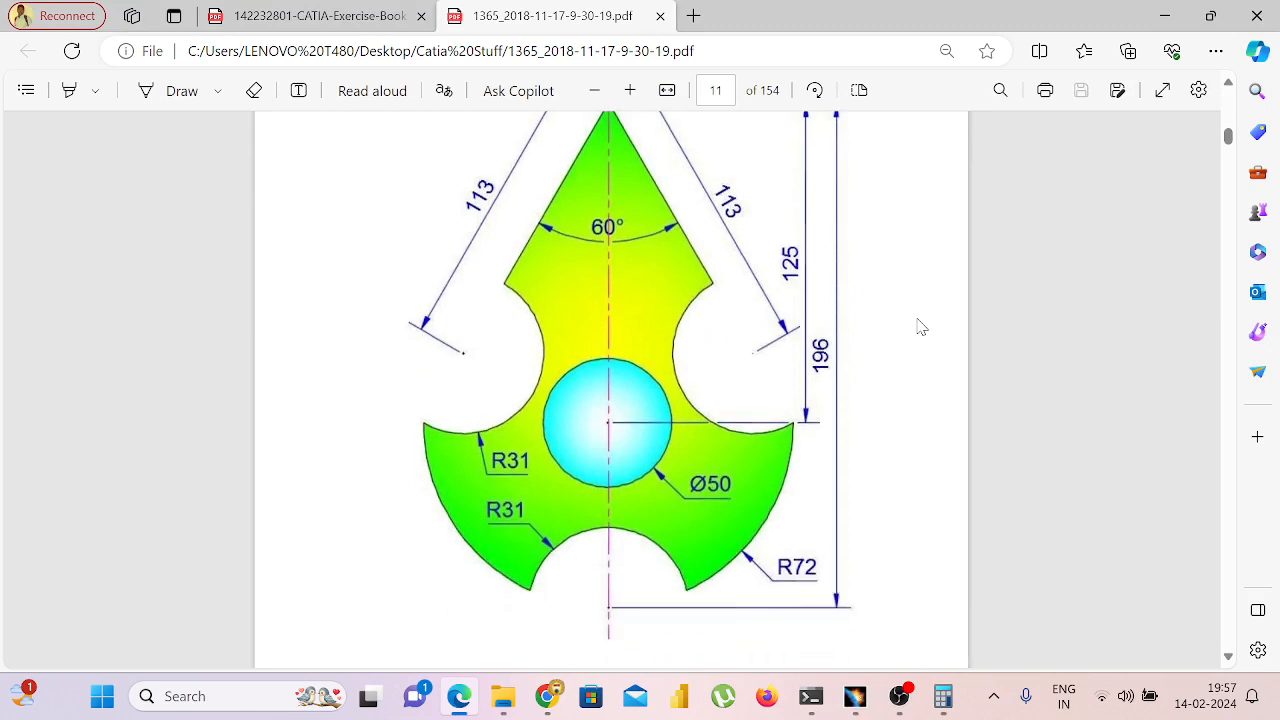
pyautogui.scroll(-1, 920, 327)
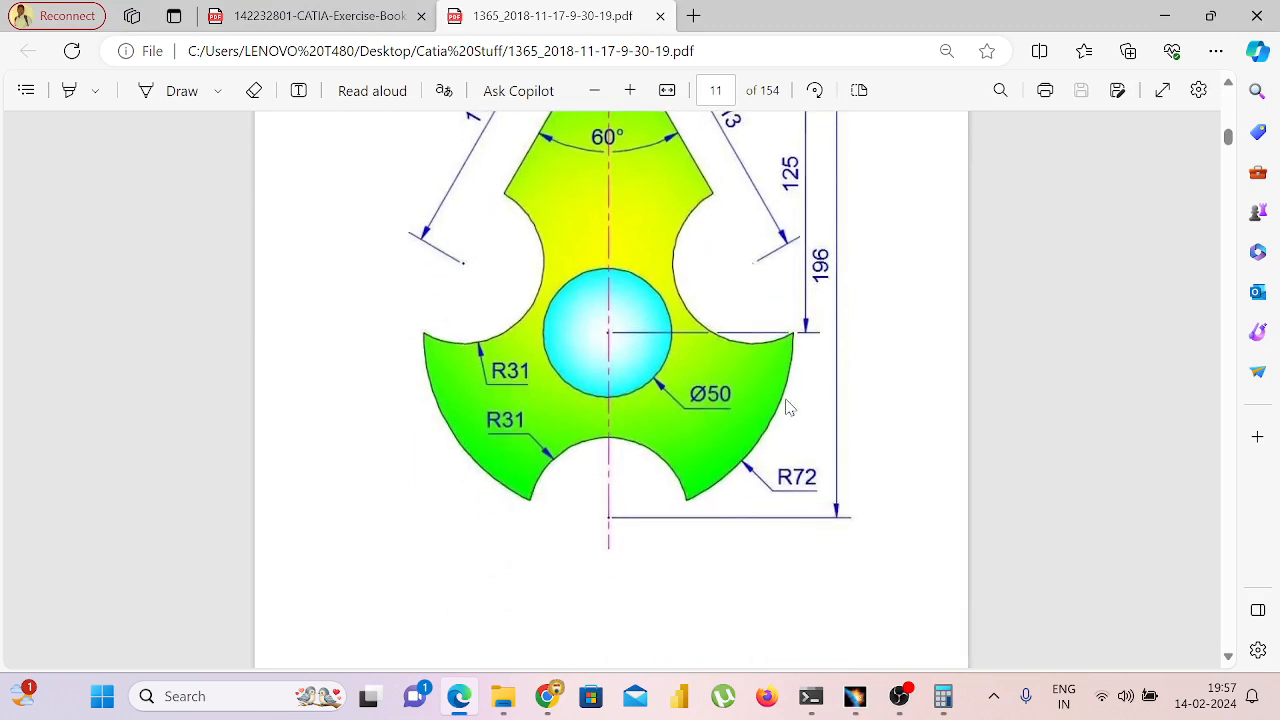
pyautogui.scroll(1, 609, 511)
pyautogui.scroll(-1, 604, 528)
pyautogui.hotkey('alt', 'Tab')
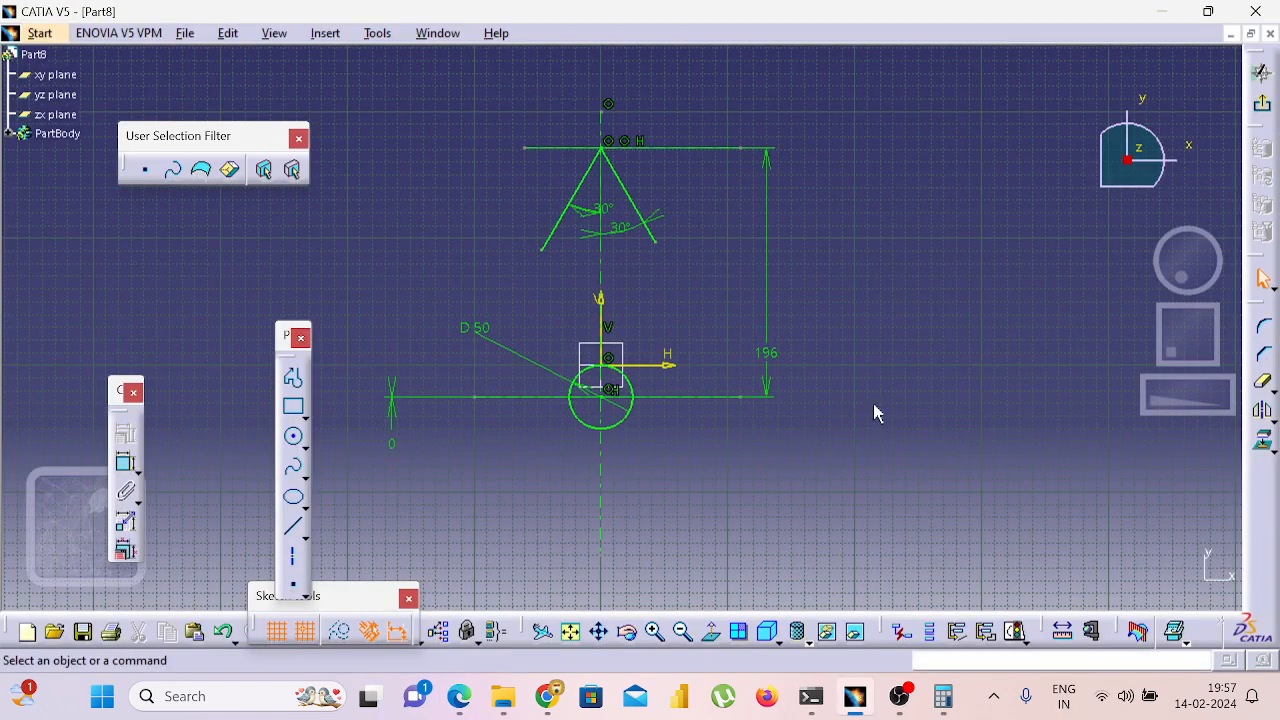
pyautogui.click(293, 436)
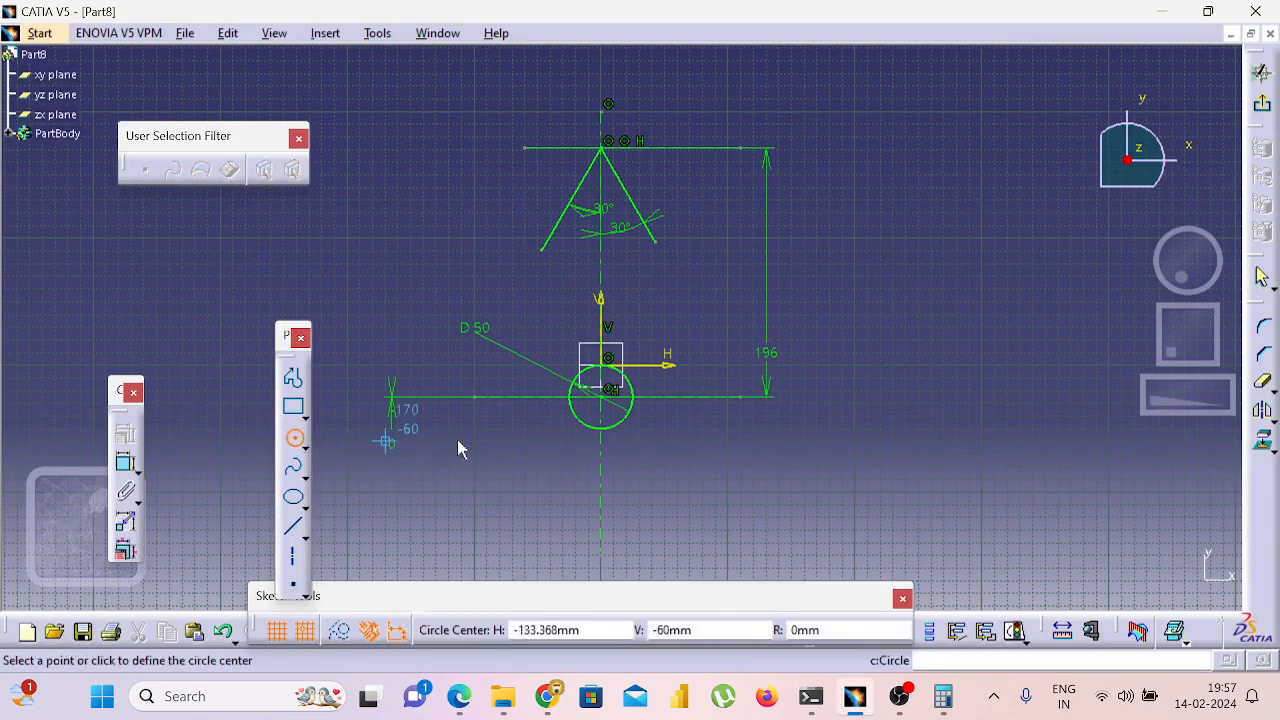
pyautogui.hotkey('alt', 'Tab')
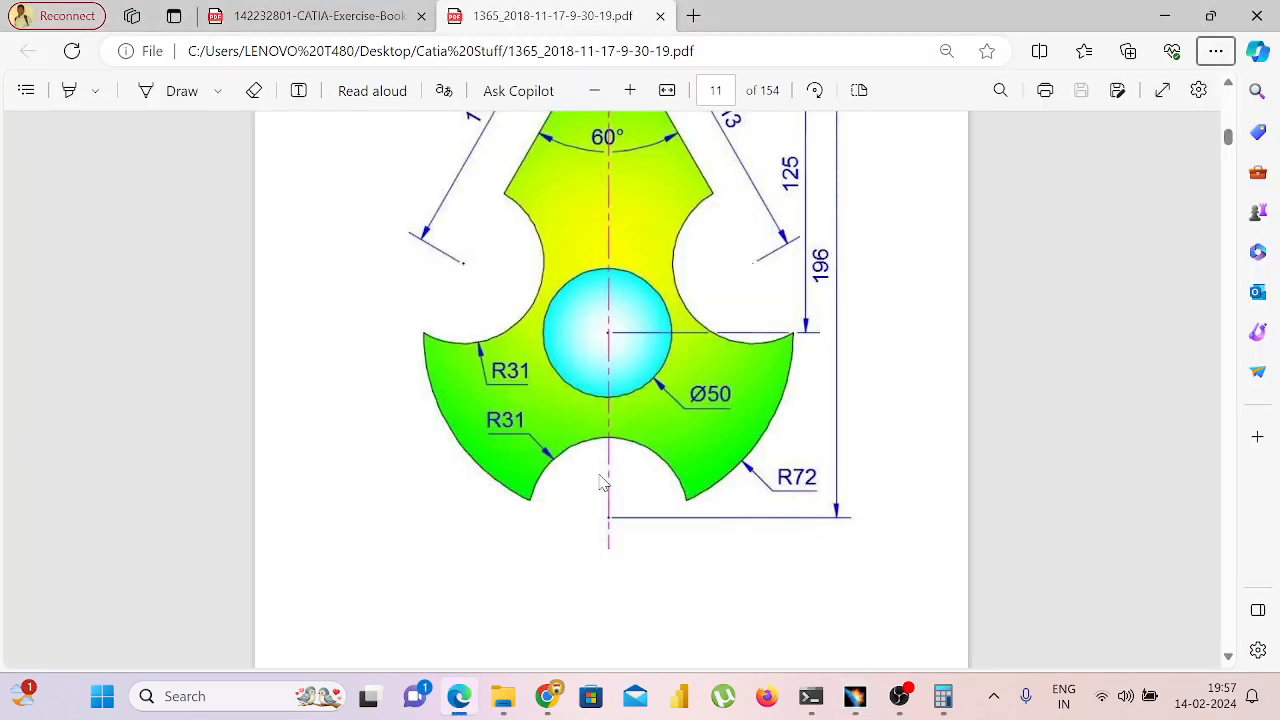
pyautogui.hotkey('alt', 'Tab')
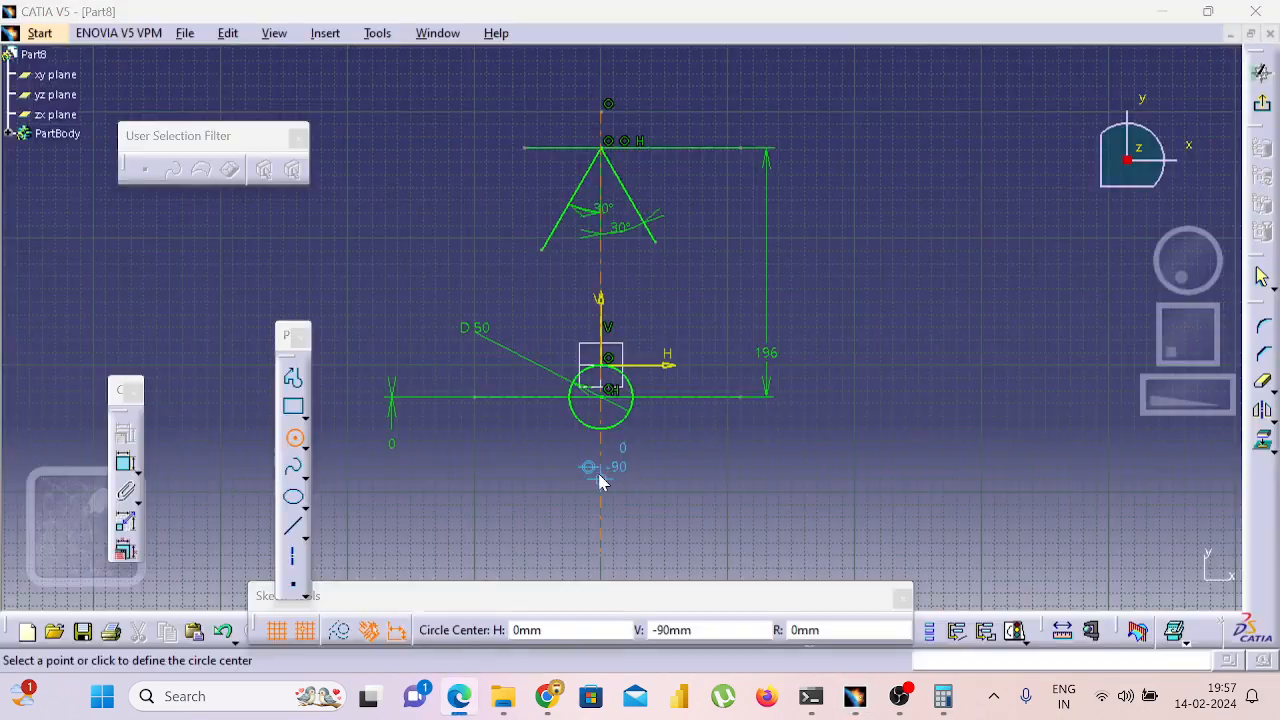
pyautogui.hotkey('alt', 'Tab')
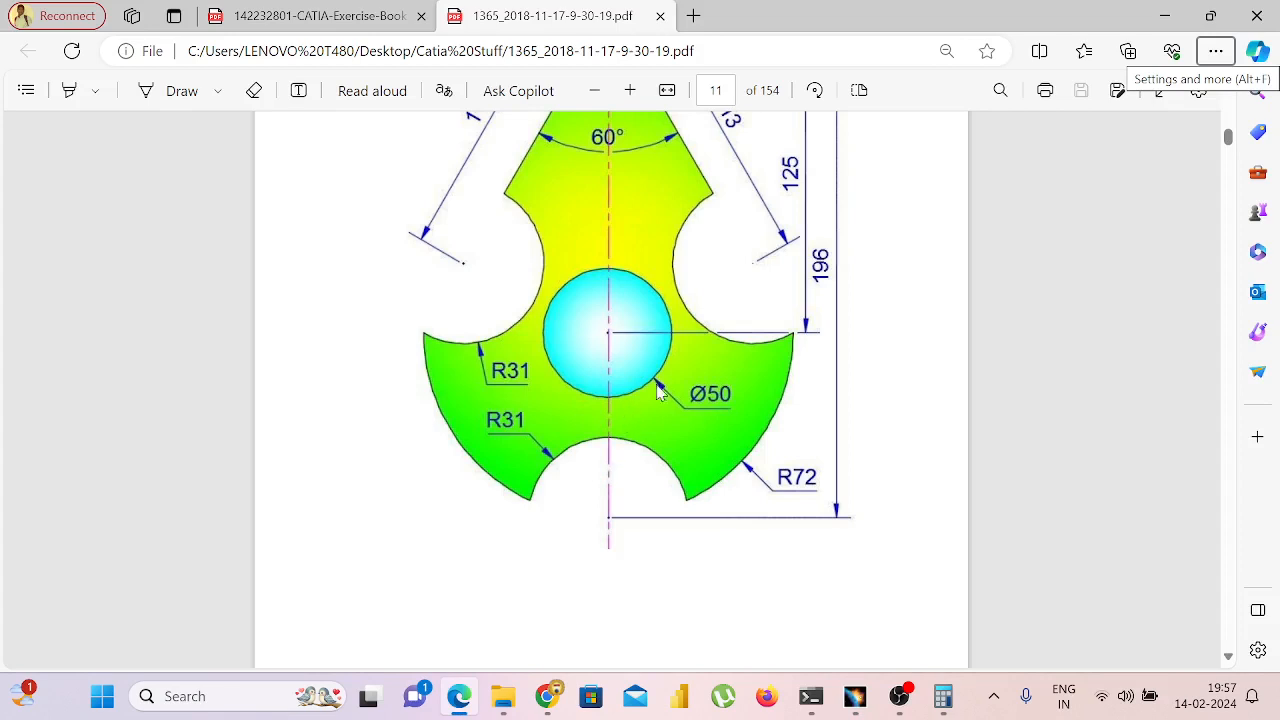
pyautogui.scroll(1, 672, 390)
pyautogui.hotkey('alt', 'Tab')
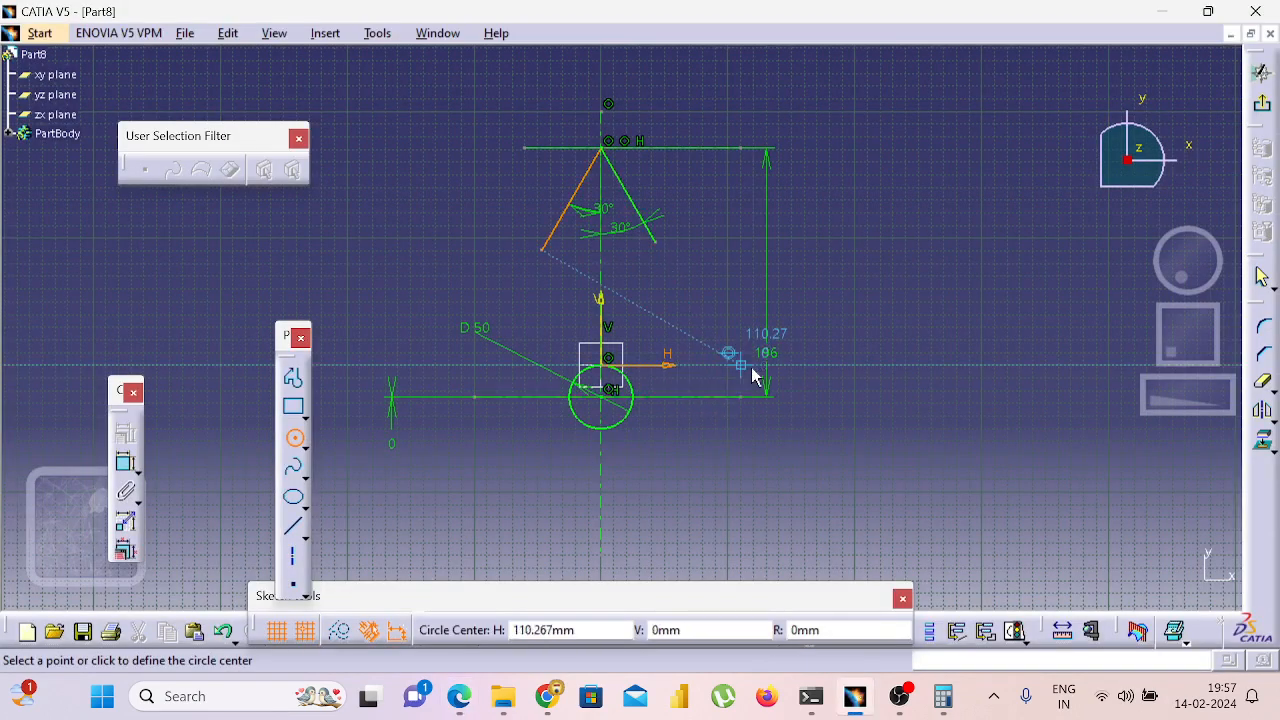
pyautogui.press('Escape')
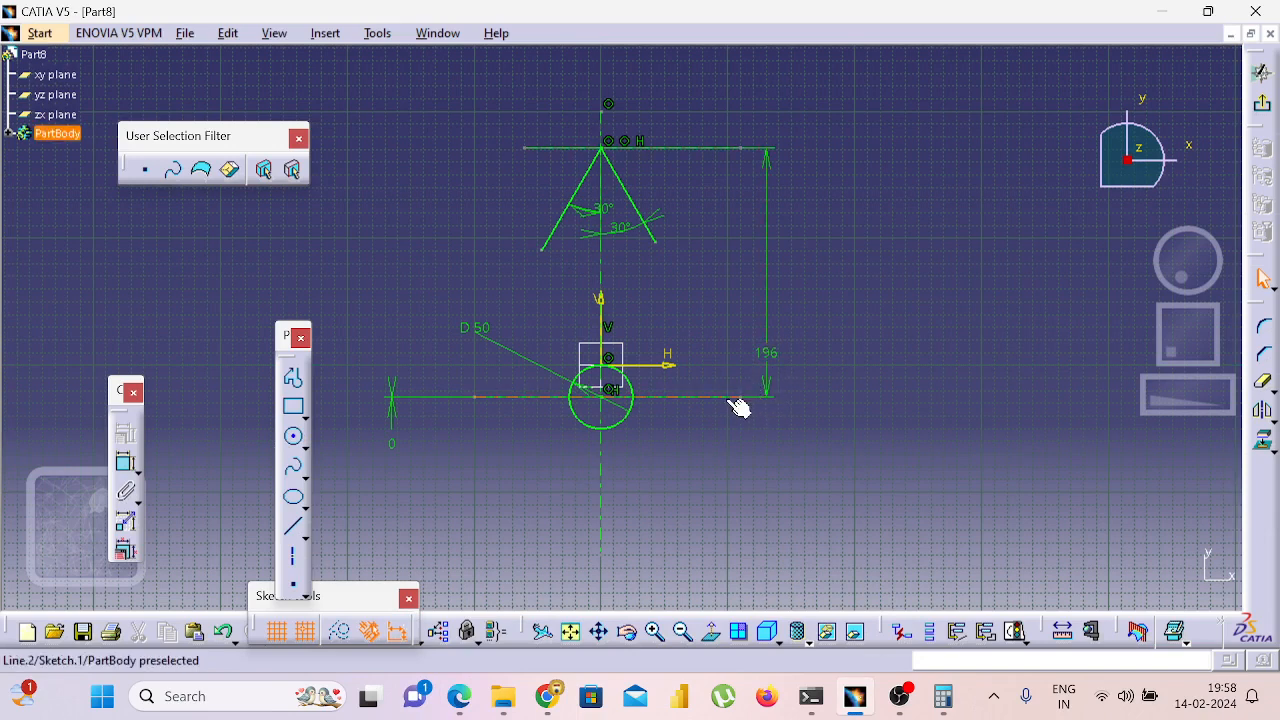
# Delete the horizontal construction line that runs through the circle's centre.
pyautogui.click(736, 403)
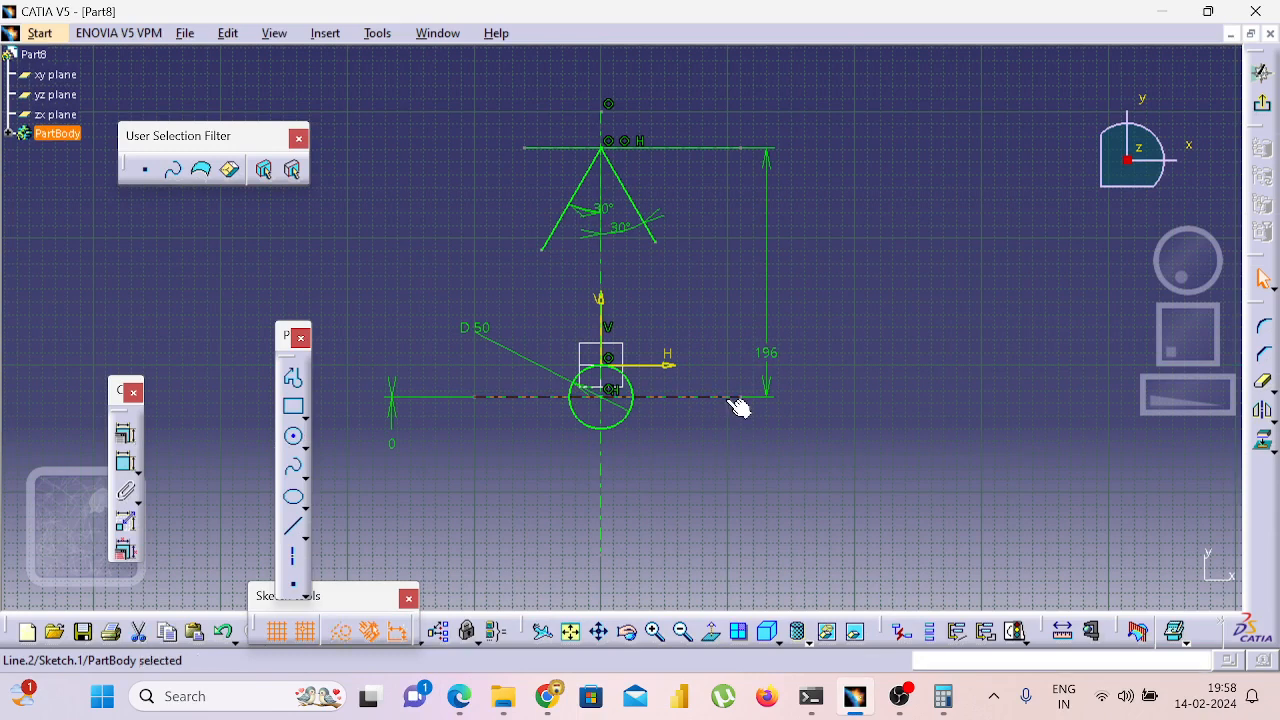
pyautogui.press('Delete')
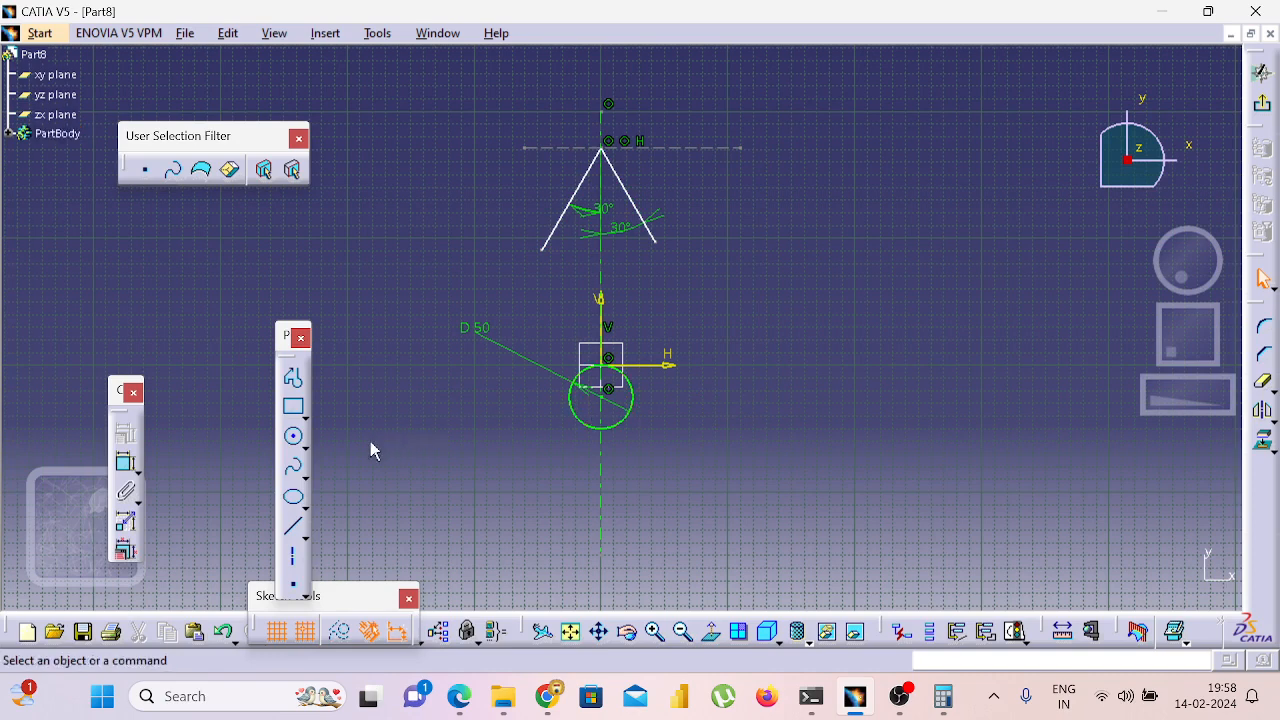
pyautogui.click(125, 462)
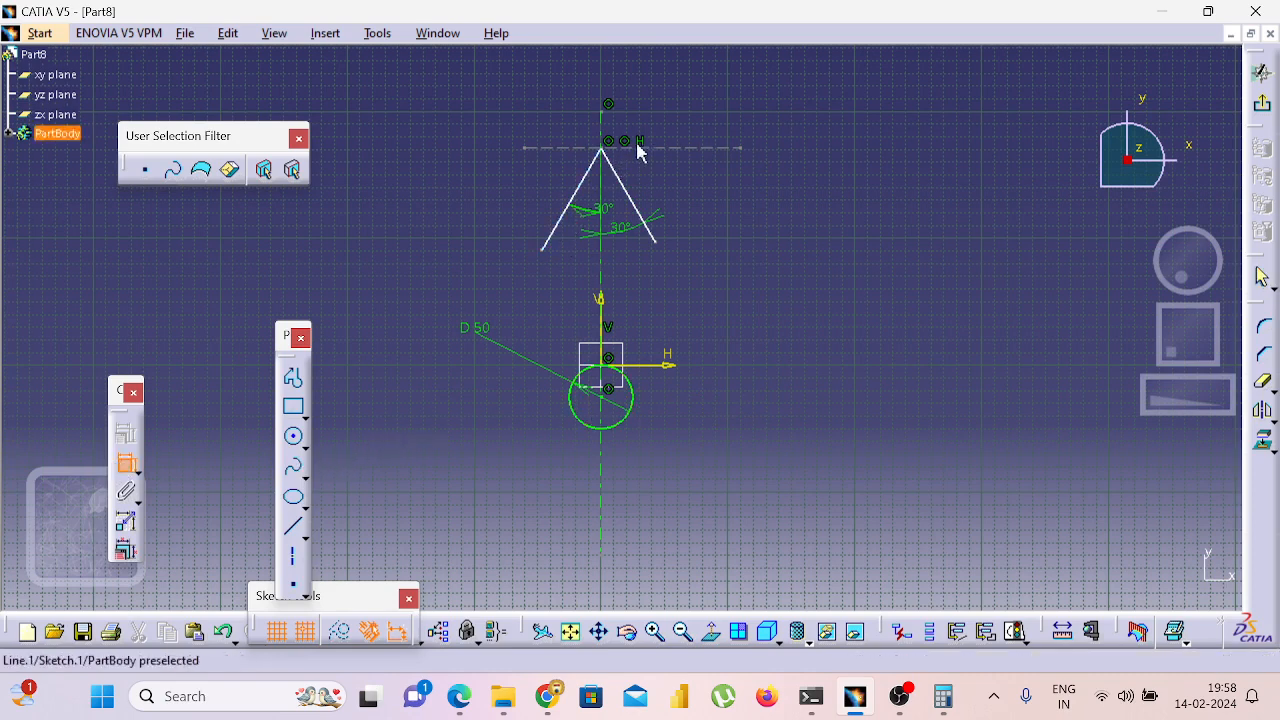
pyautogui.press('Escape')
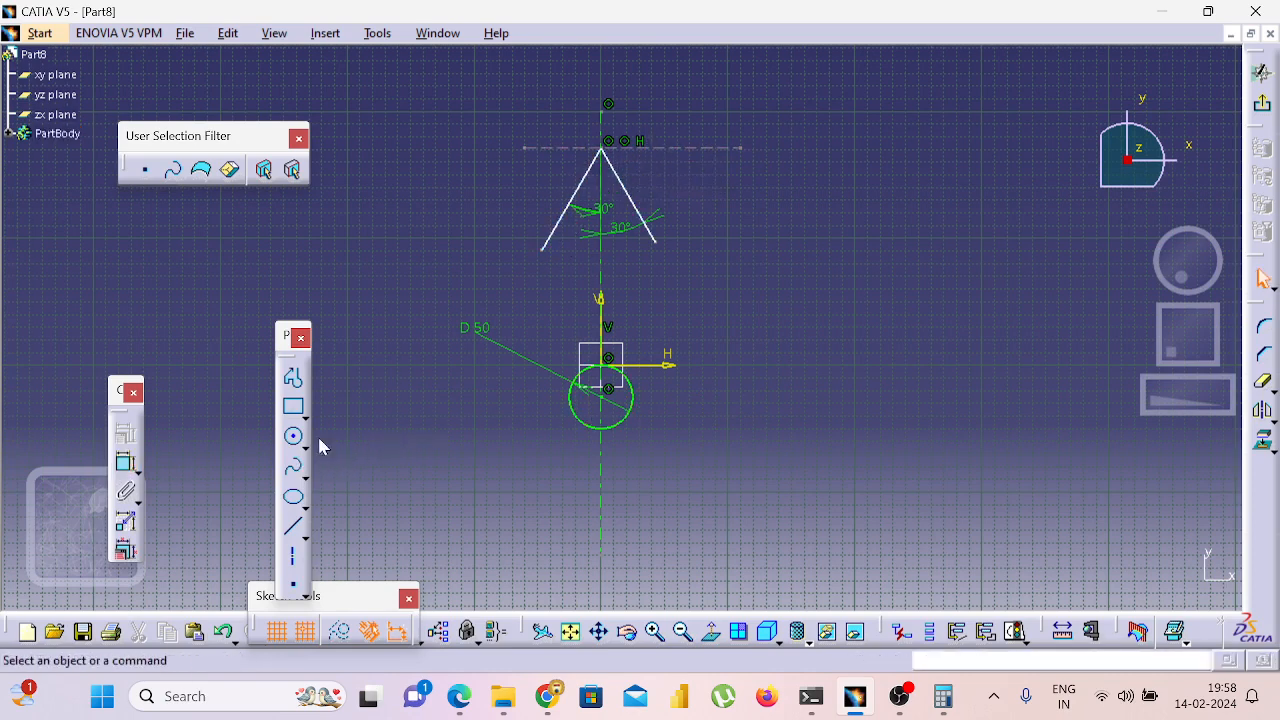
pyautogui.click(293, 557)
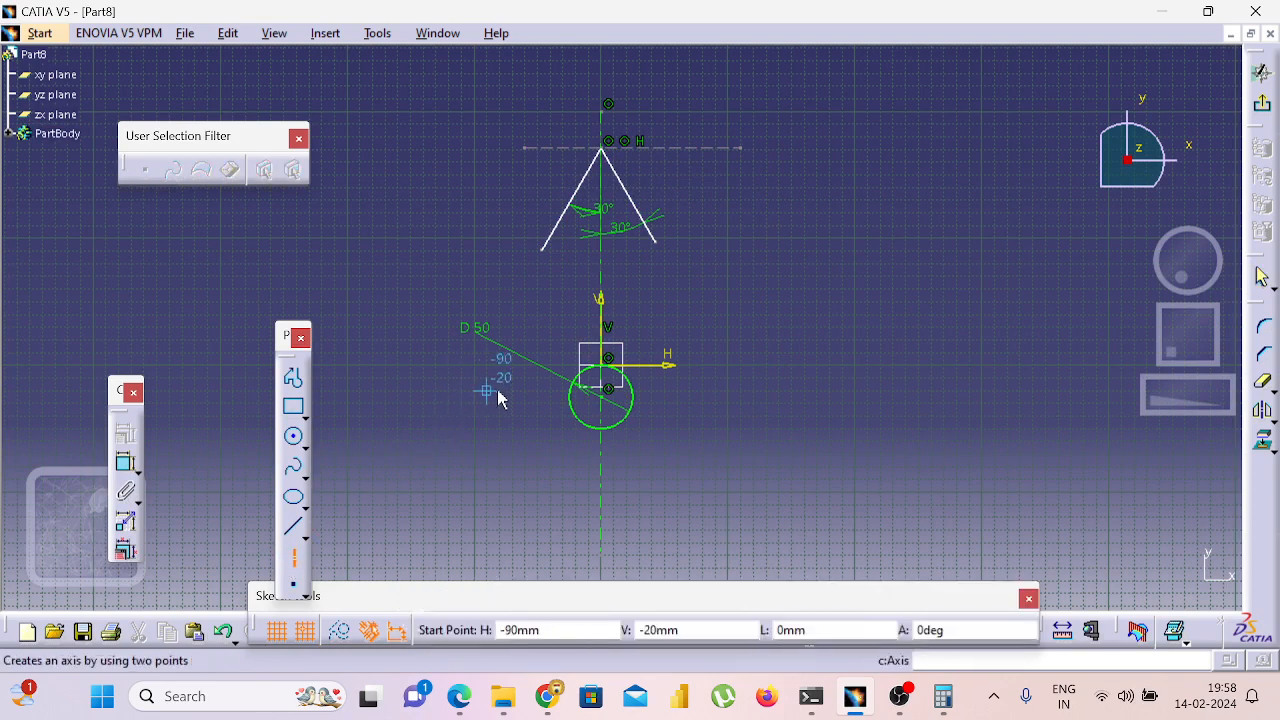
pyautogui.click(424, 402)
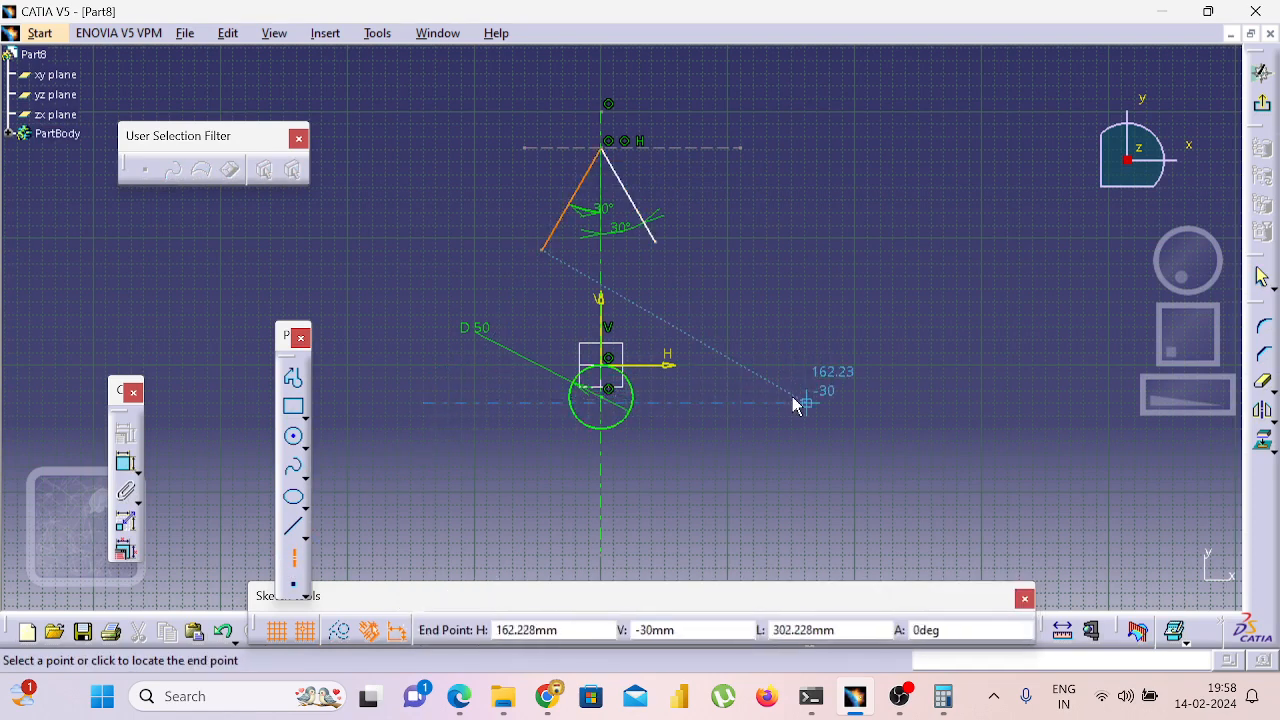
pyautogui.press('Escape')
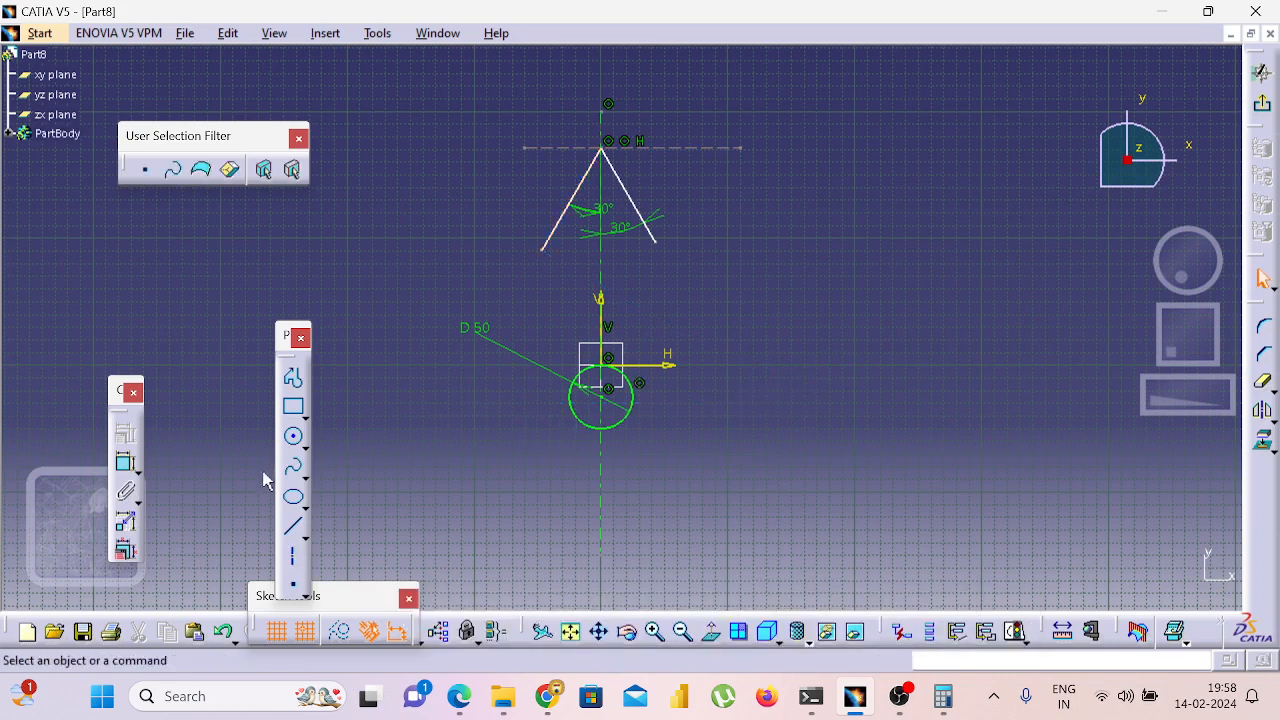
# Draw a horizontal axis line through the circle's centre, starting 80 mm to its left and extending well past its right side.
pyautogui.click(293, 557)
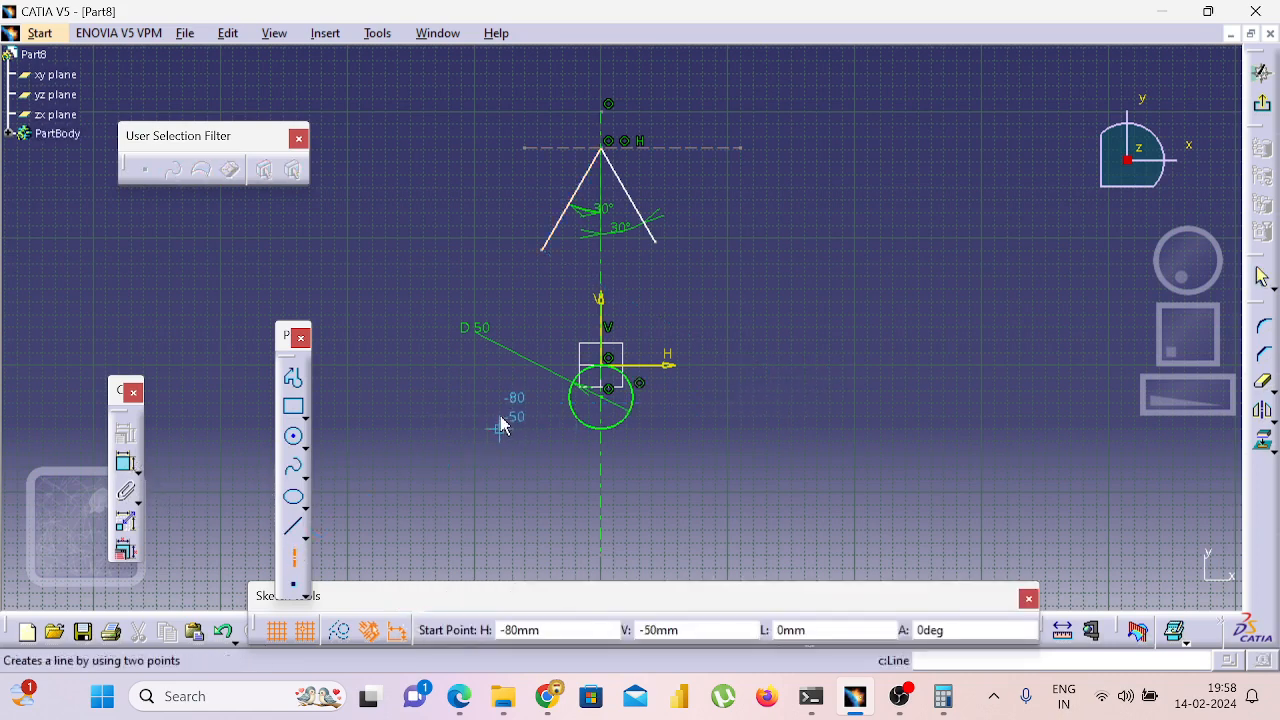
pyautogui.click(498, 397)
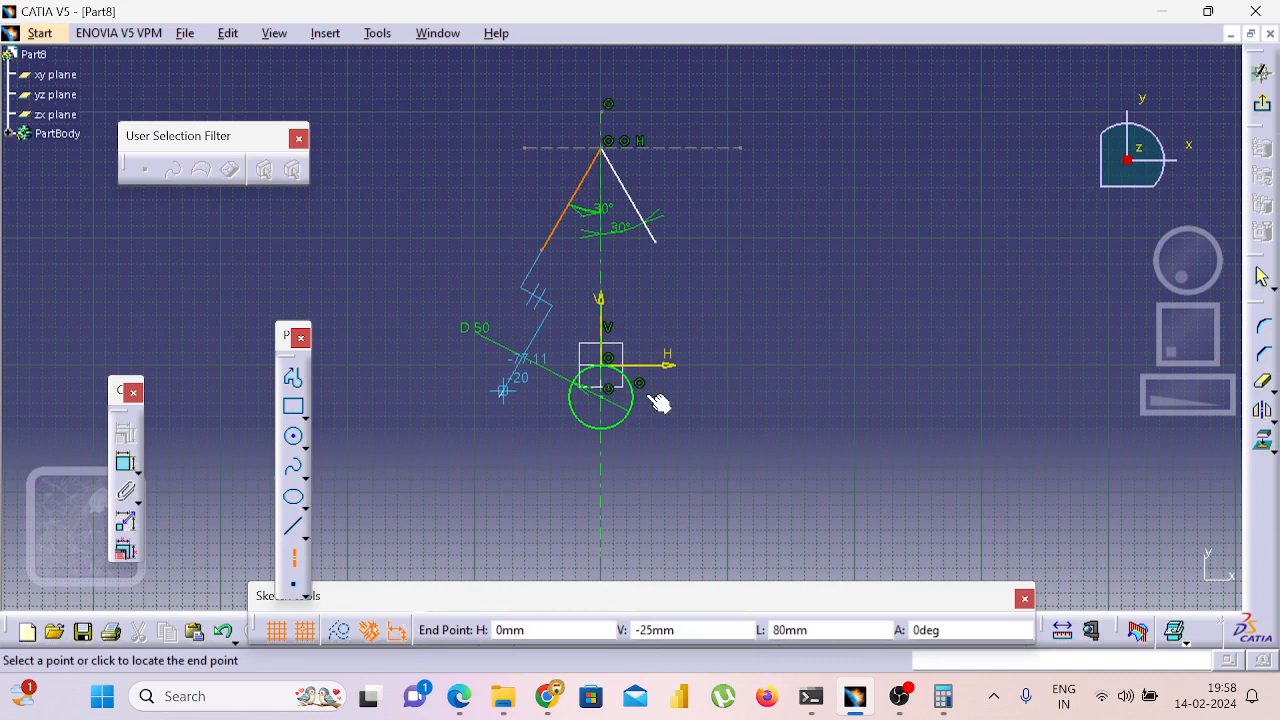
pyautogui.click(818, 398)
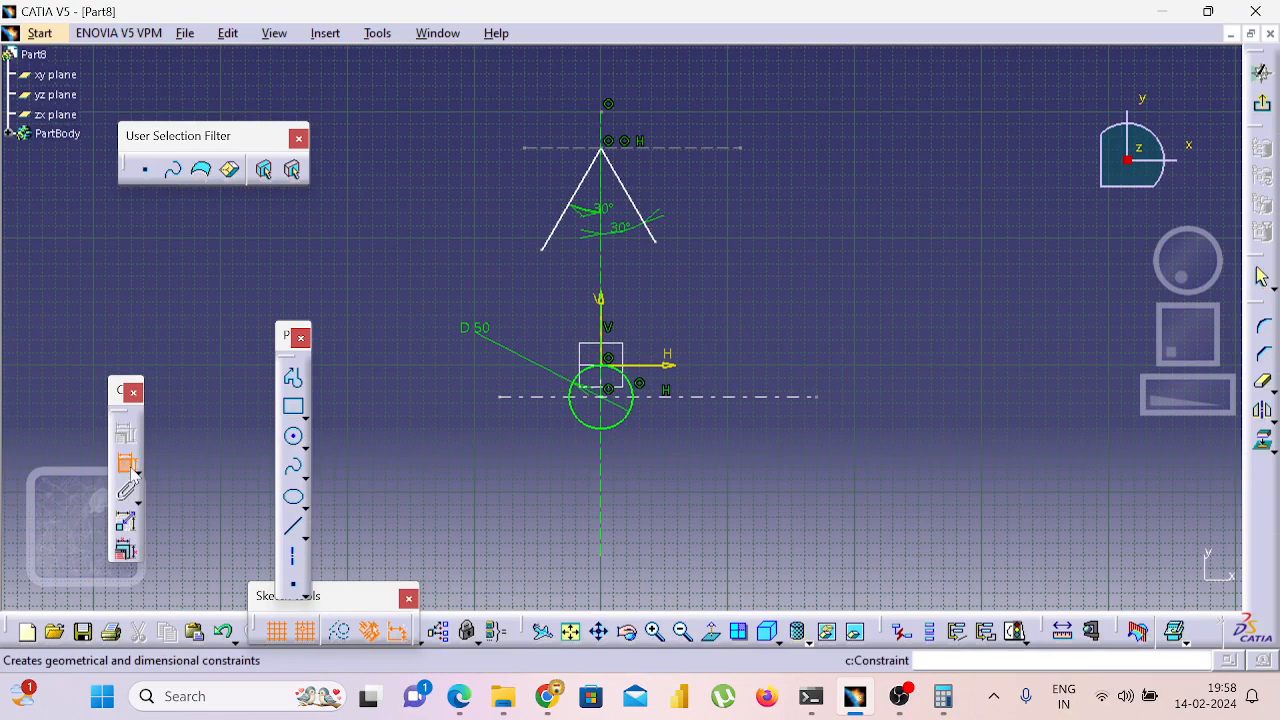
# Dimension the distance between the upper horizontal line and the new horizontal axis line and set it to the drawing's 125 mm.
pyautogui.hotkey('alt', 'Tab')
pyautogui.scroll(1, 664, 420)
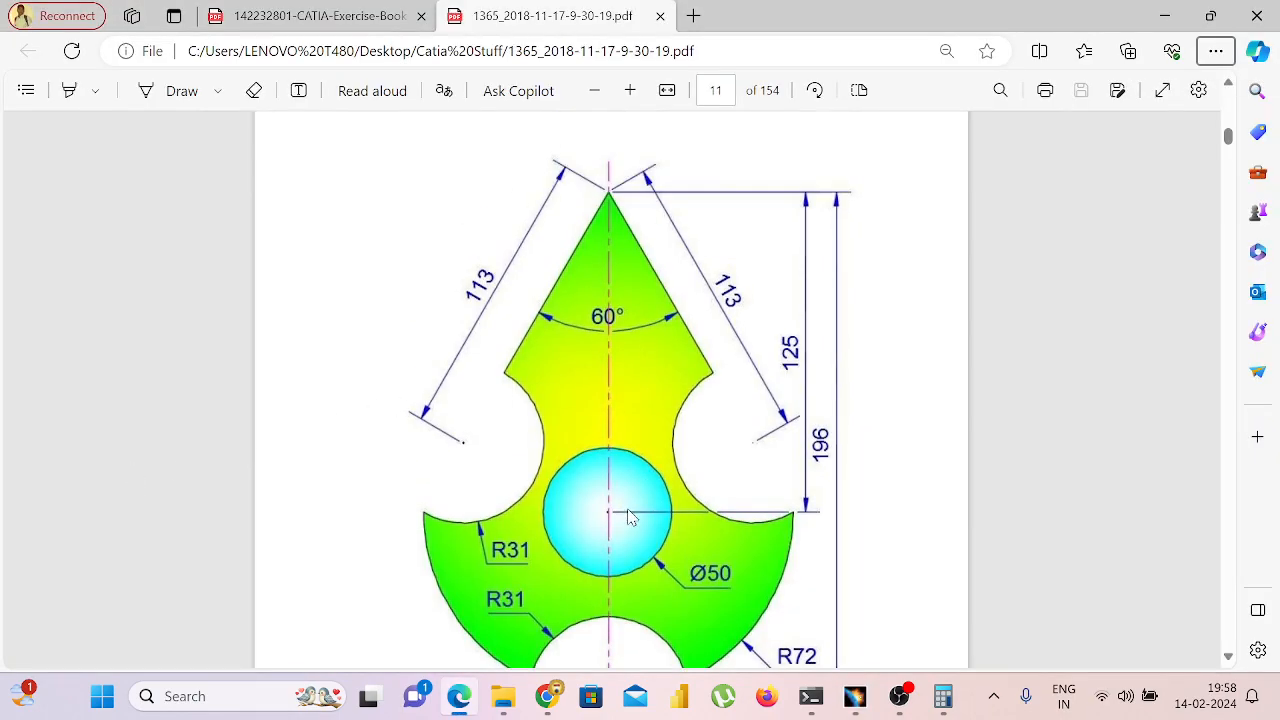
pyautogui.hotkey('alt', 'Tab')
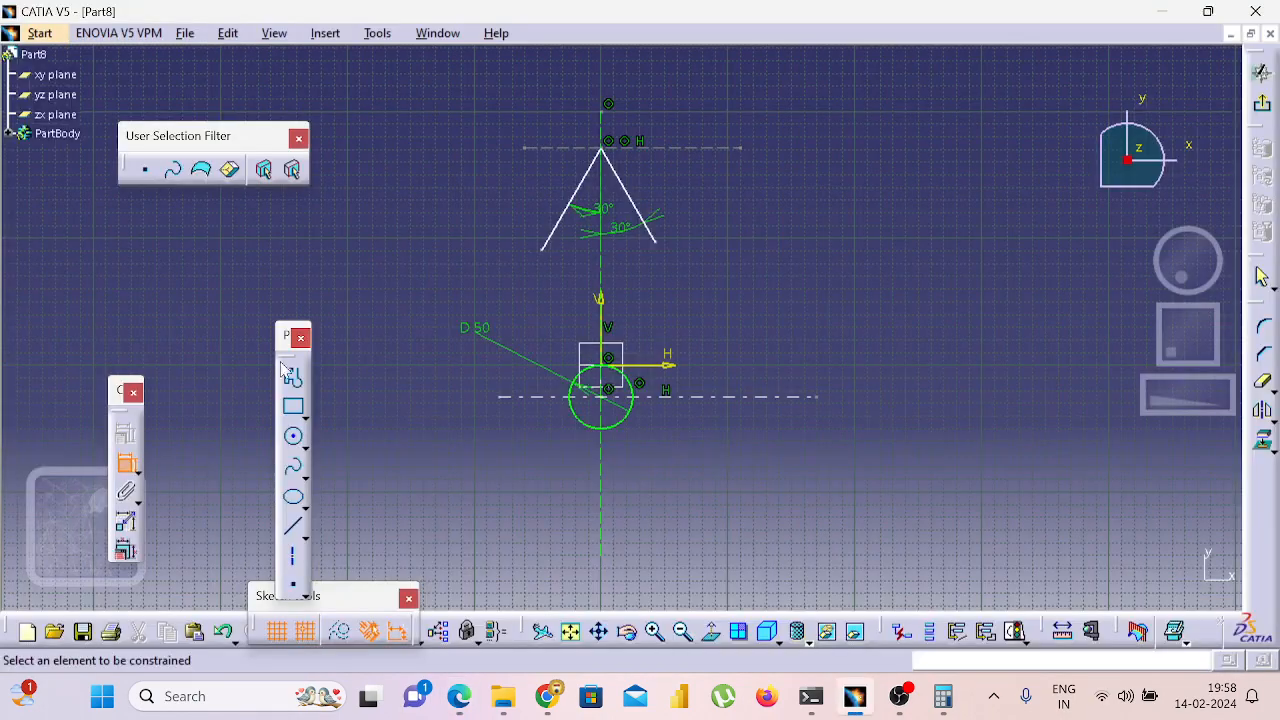
pyautogui.click(709, 149)
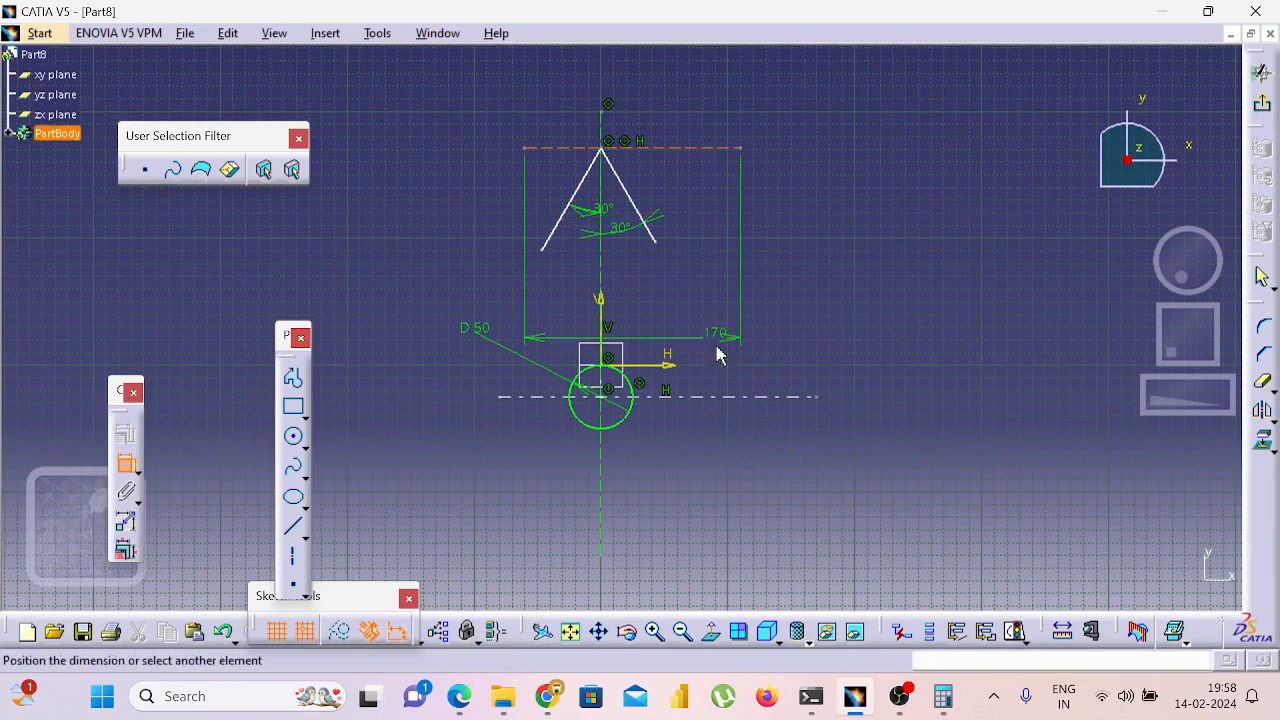
pyautogui.click(727, 398)
pyautogui.click(860, 376)
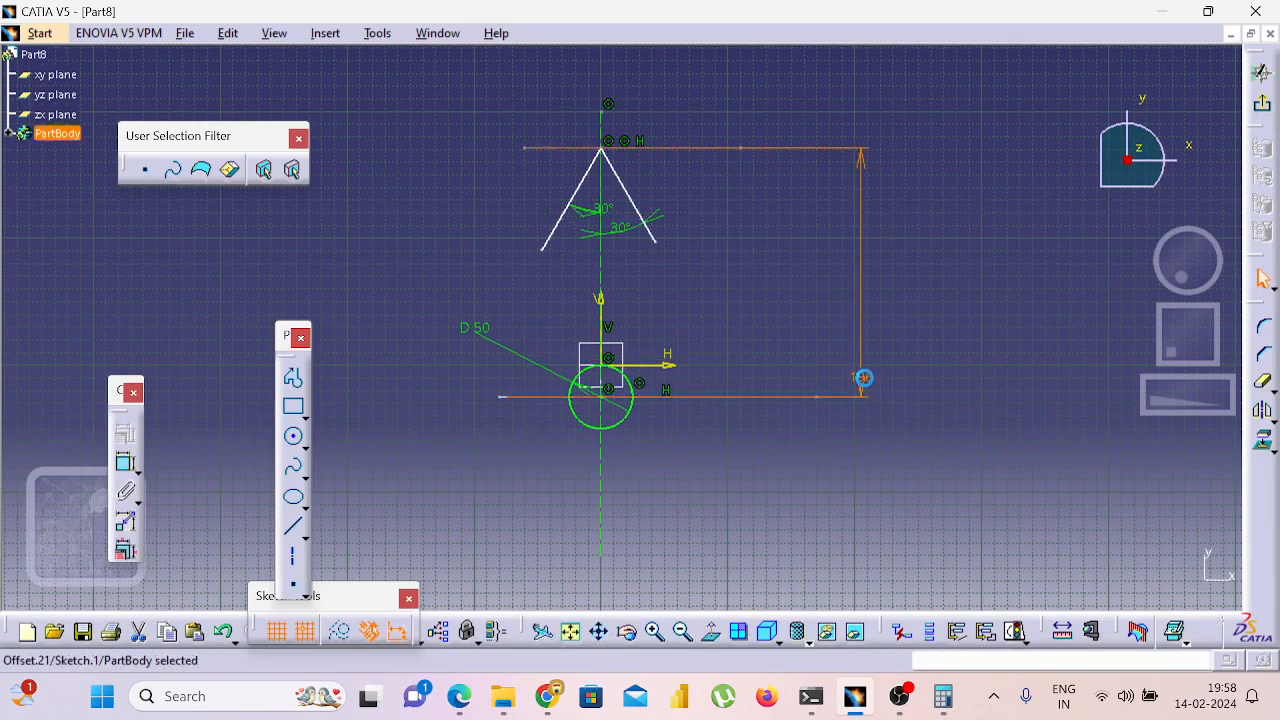
pyautogui.doubleClick(863, 378)
pyautogui.write('112')
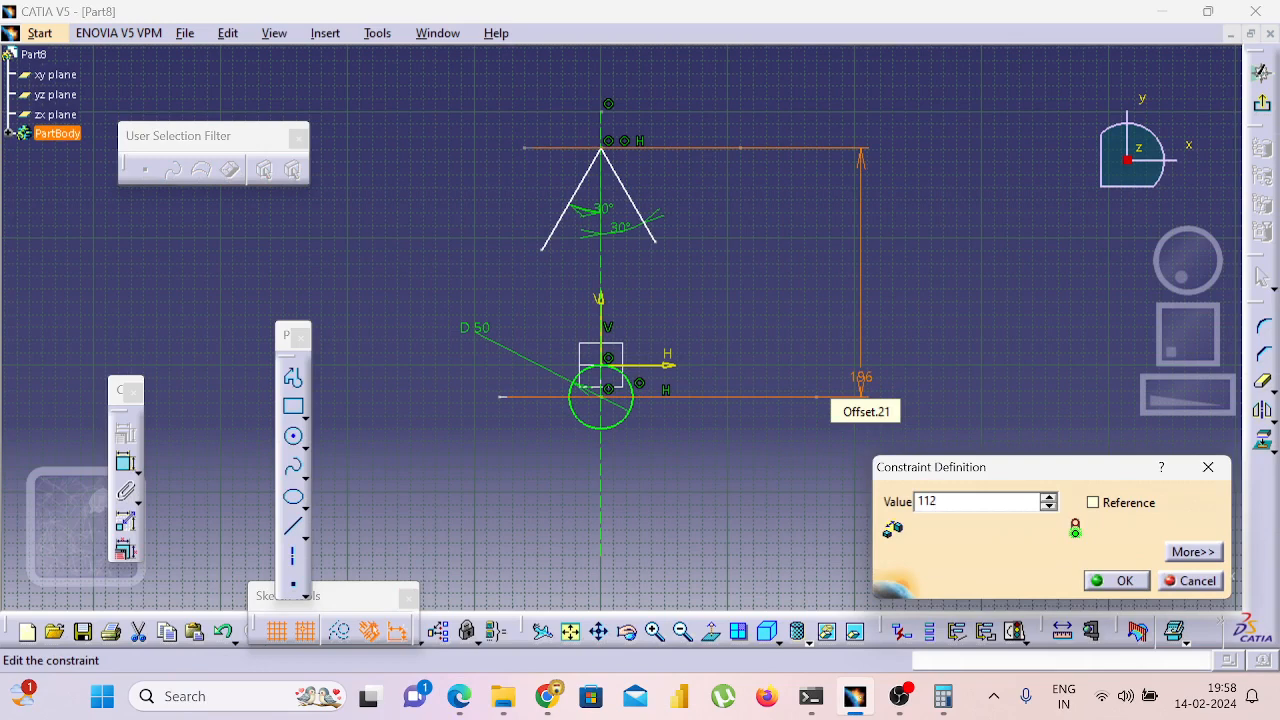
pyautogui.press('Return')
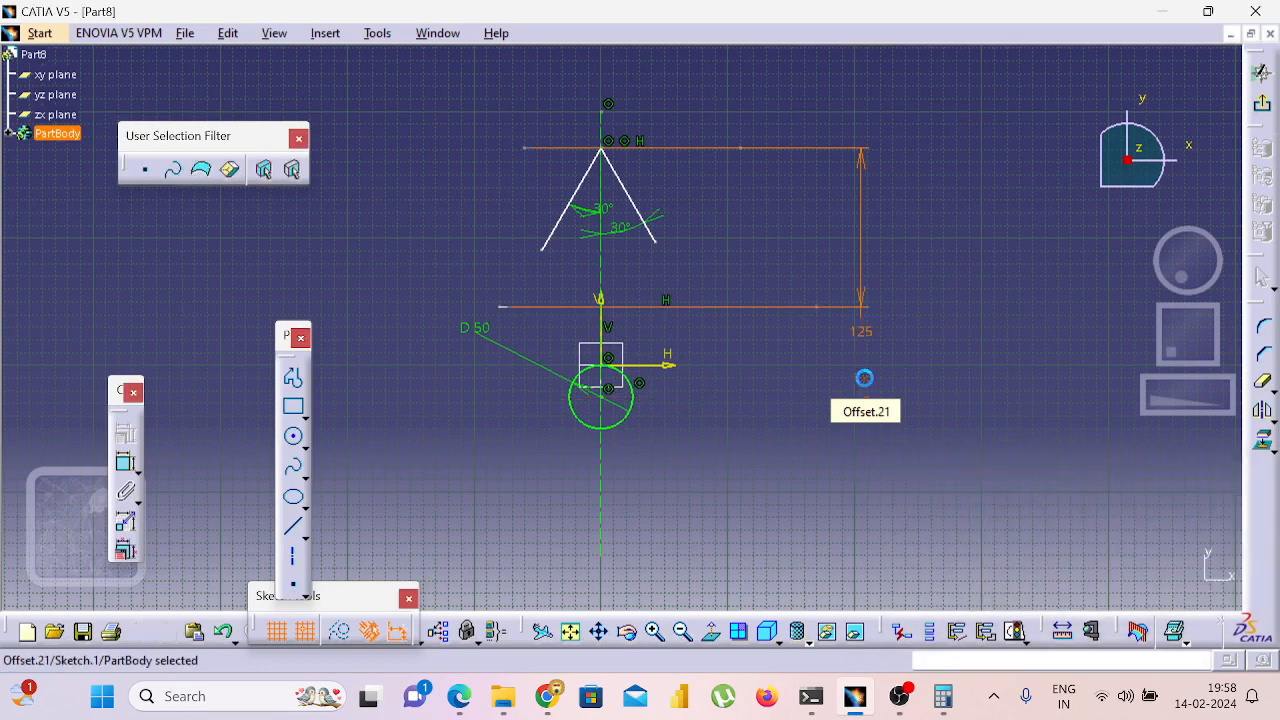
# Delete the 125 mm dimension between the upper horizontal line and the horizontal axis line.
pyautogui.click(867, 388)
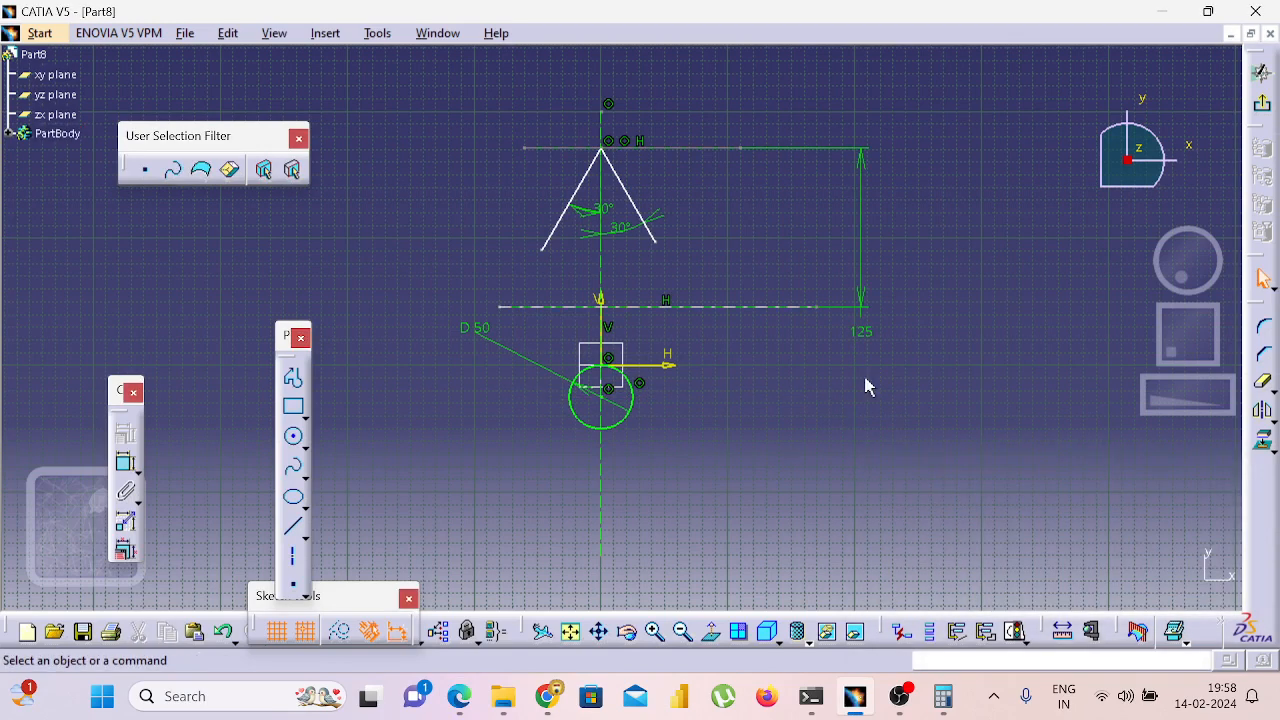
pyautogui.click(866, 343)
pyautogui.press('Delete')
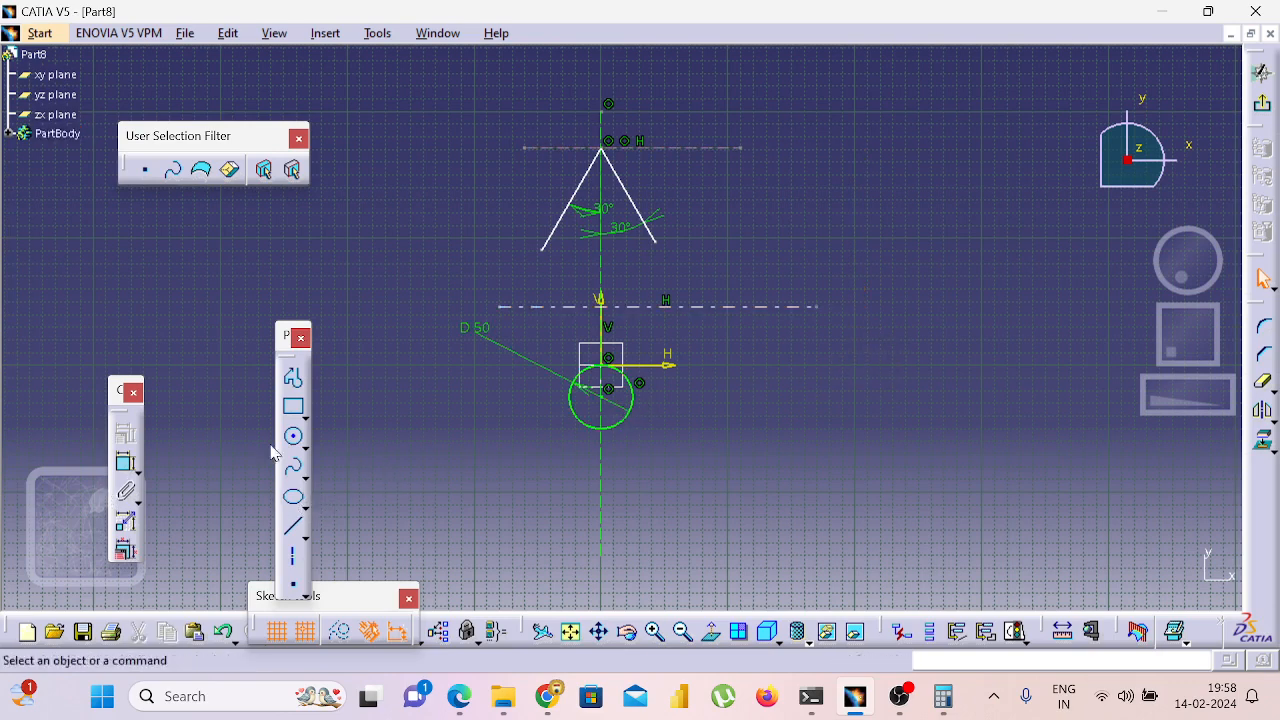
# Try to set the distance between the horizontal axis line and the circle's centre to 0 mm, undo it and delete the dimension.
pyautogui.click(125, 462)
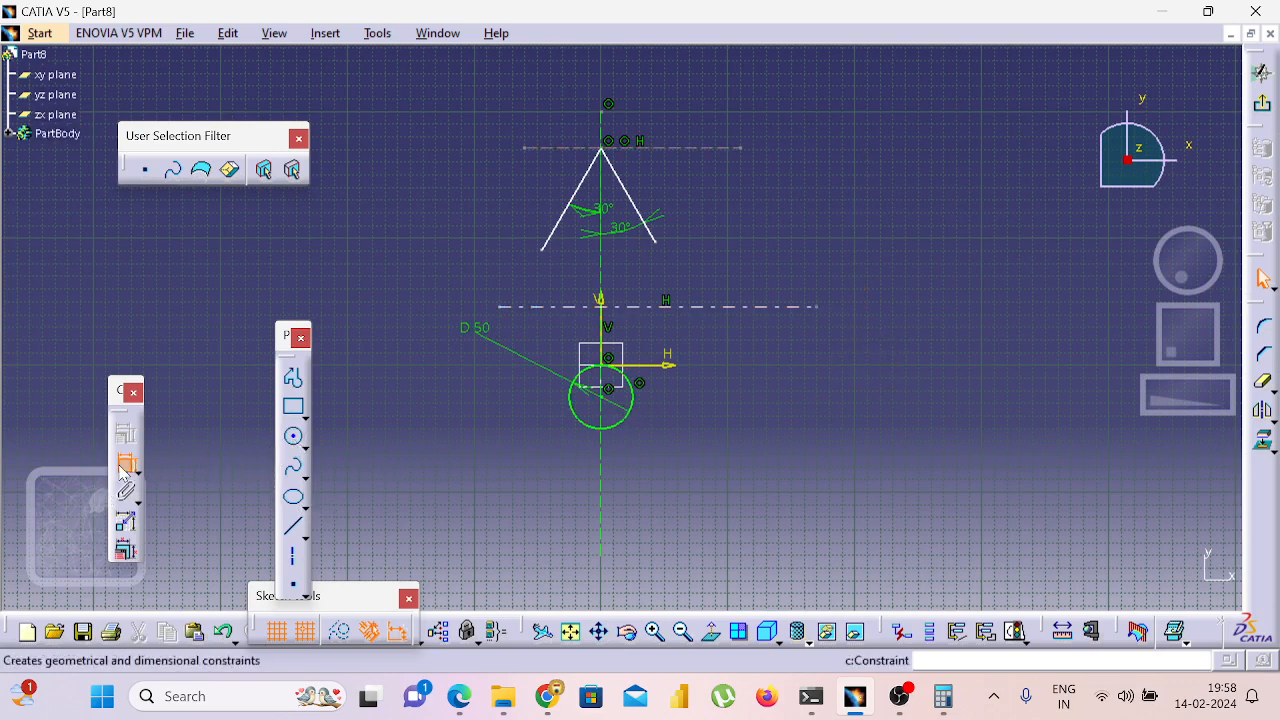
pyautogui.click(608, 316)
pyautogui.click(378, 345)
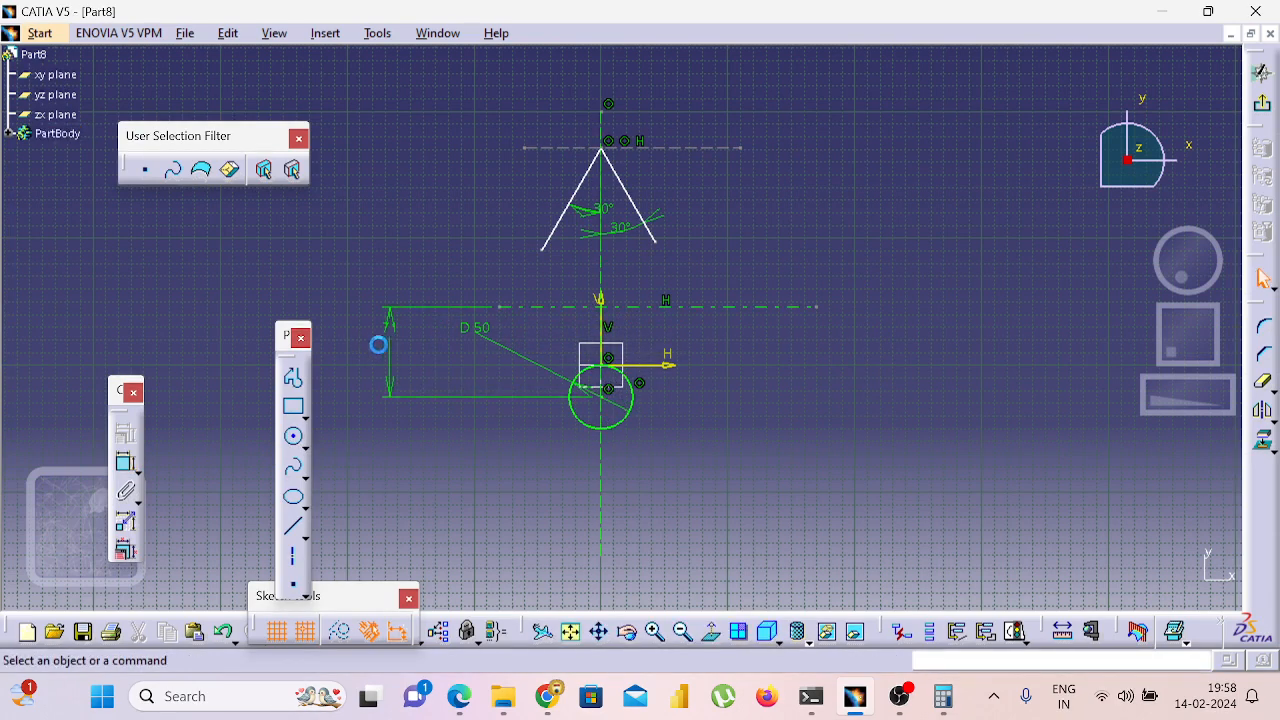
pyautogui.doubleClick(393, 368)
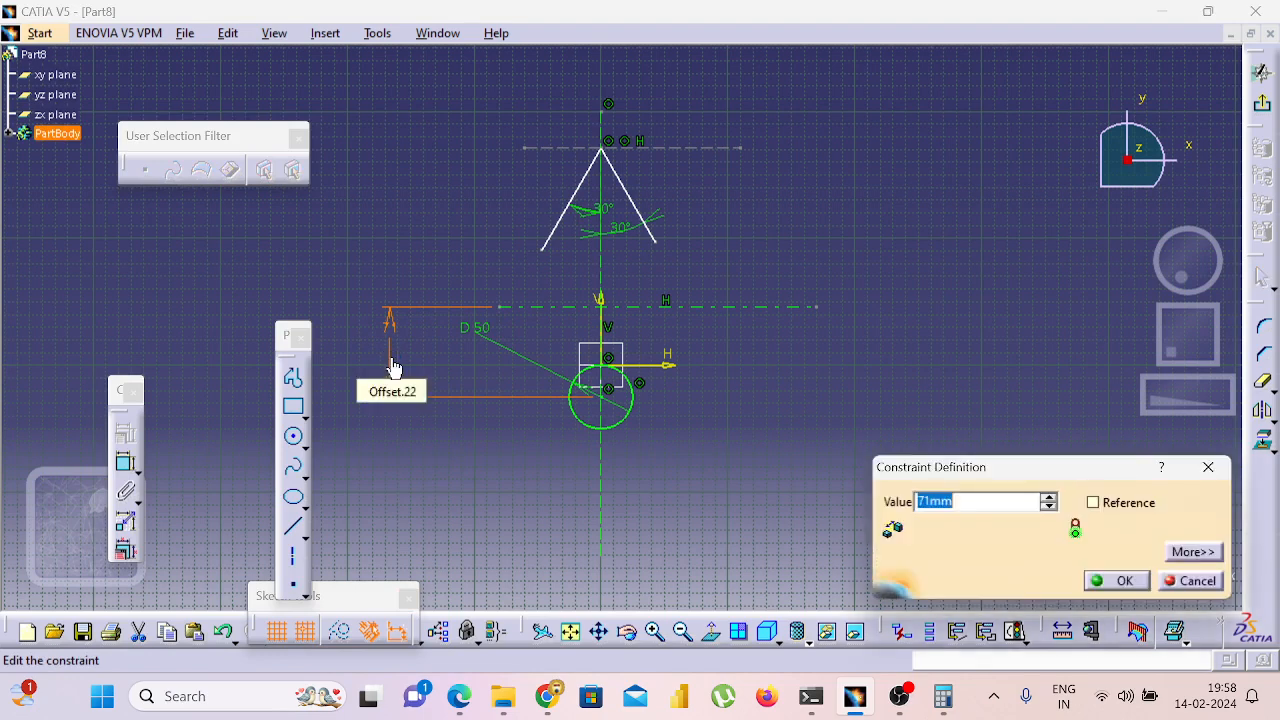
pyautogui.write('0')
pyautogui.press('Return')
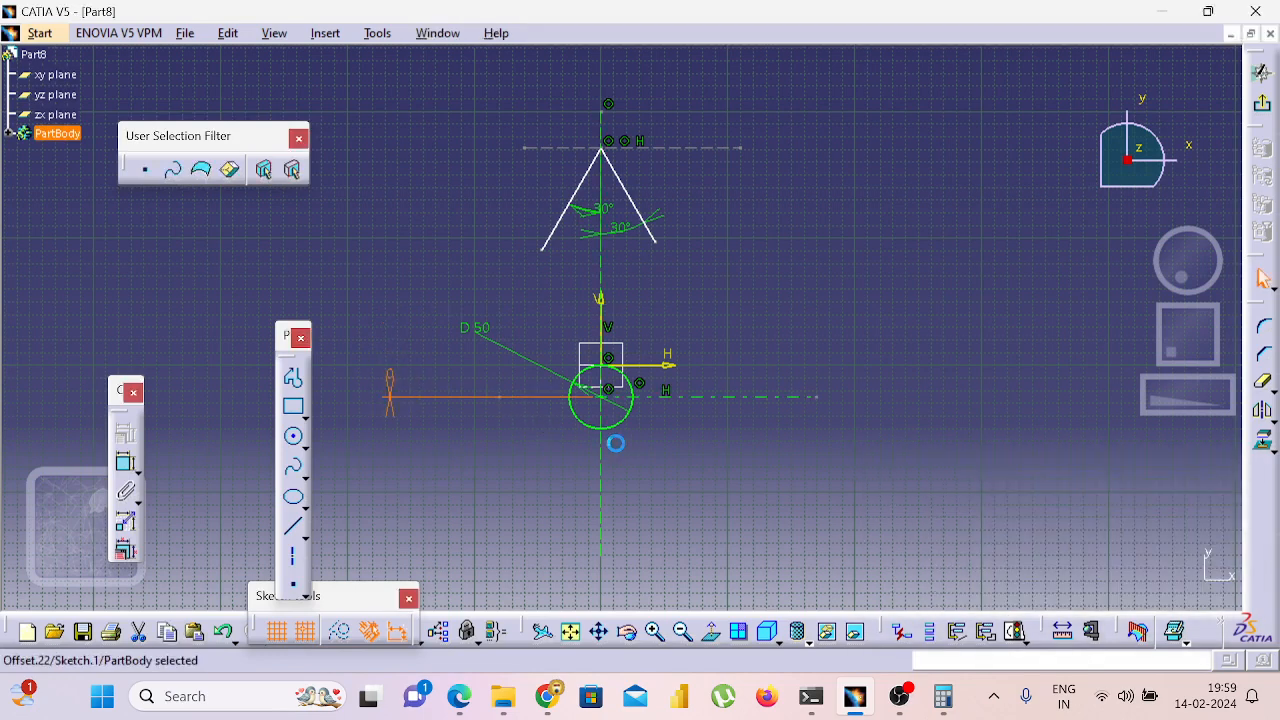
pyautogui.hotkey('ctrl', 'z')
pyautogui.press('Delete')
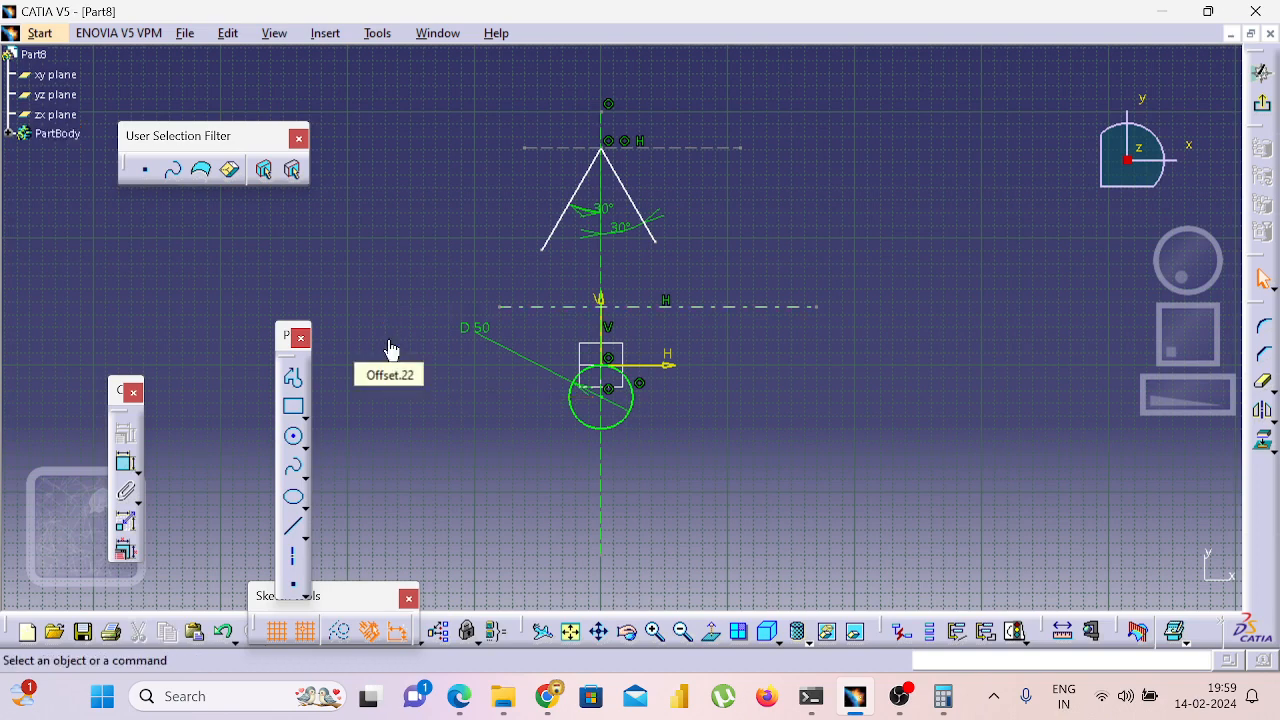
# Delete the 50 mm circle and draw a new circle centred where the horizontal axis line crosses the vertical axis.
pyautogui.click(625, 419)
pyautogui.press('Delete')
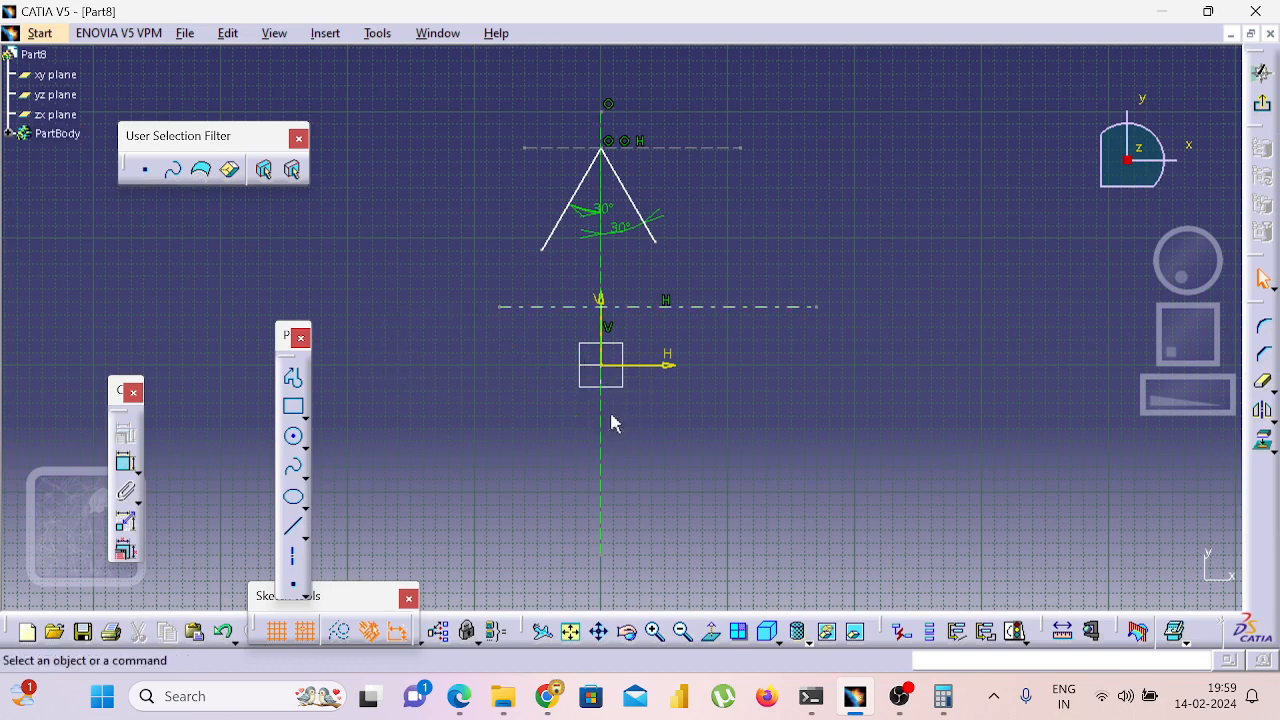
pyautogui.click(293, 438)
pyautogui.hotkey('alt', 'Tab')
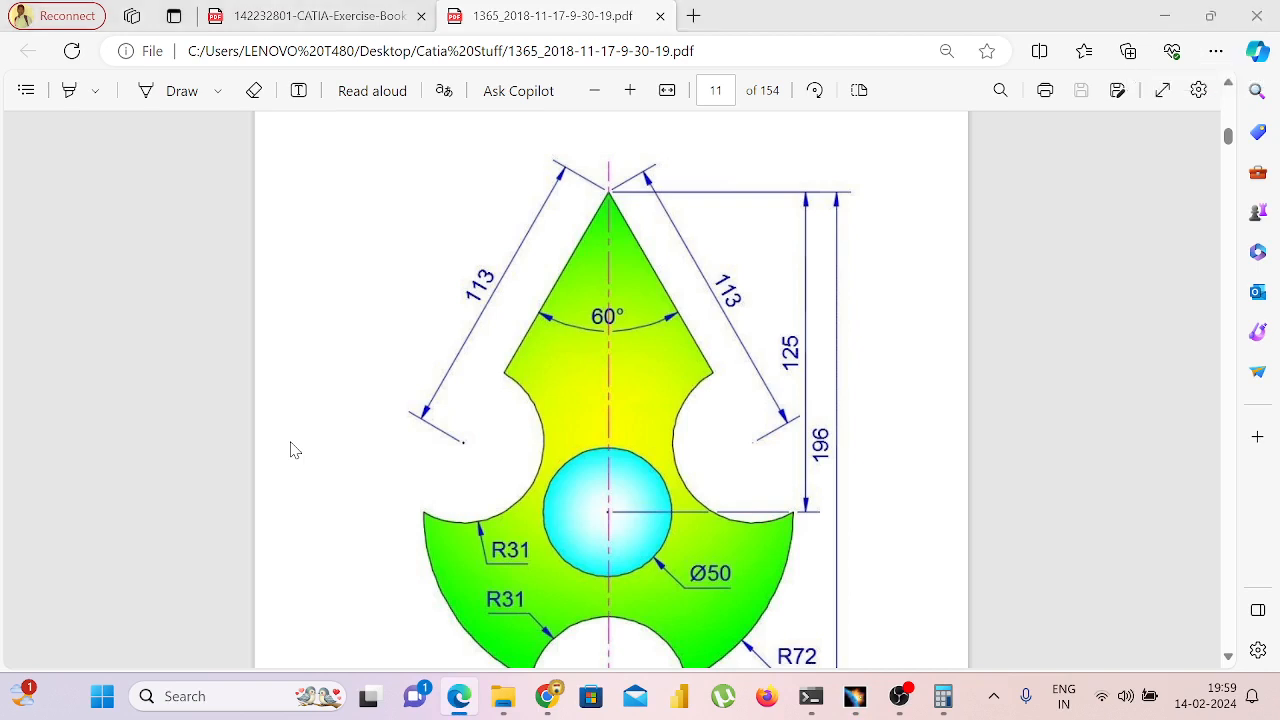
pyautogui.hotkey('alt', 'Tab')
pyautogui.click(600, 305)
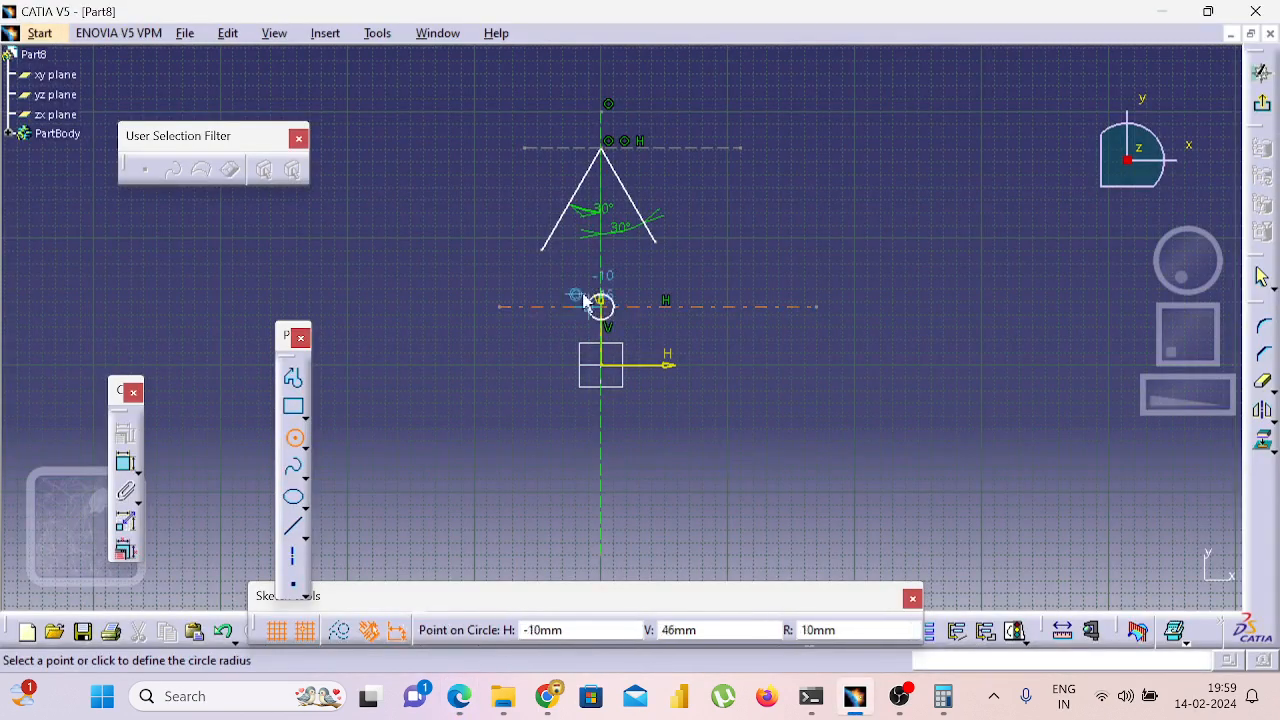
pyautogui.click(550, 281)
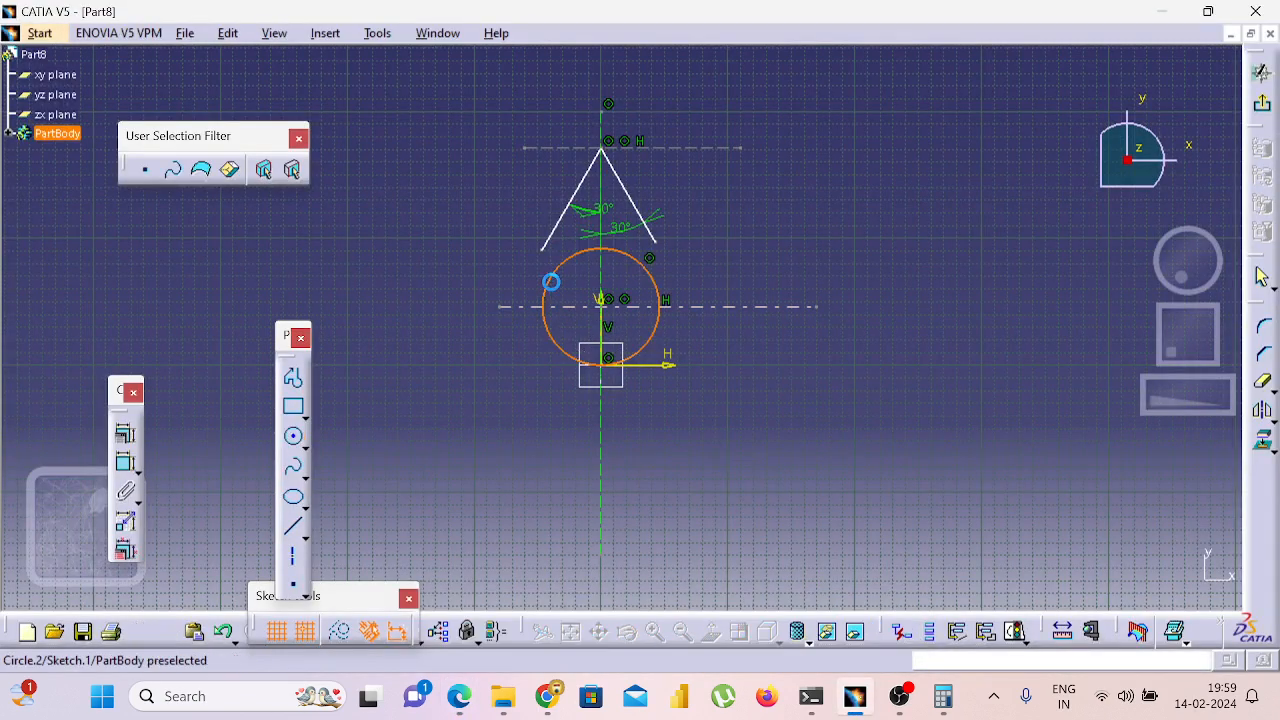
# Dimension the new circle and set its diameter to 50 mm.
pyautogui.click(125, 463)
pyautogui.click(543, 306)
pyautogui.click(400, 307)
pyautogui.doubleClick(385, 299)
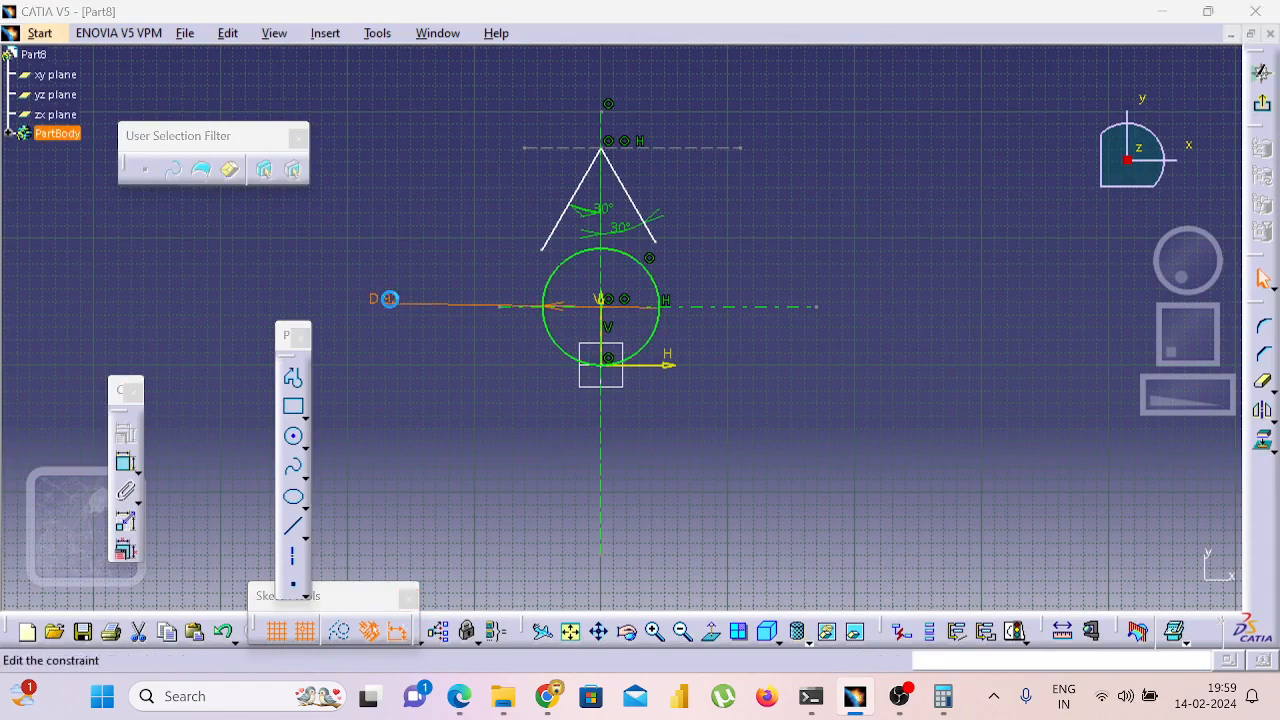
pyautogui.write('50mm')
pyautogui.press('Return')
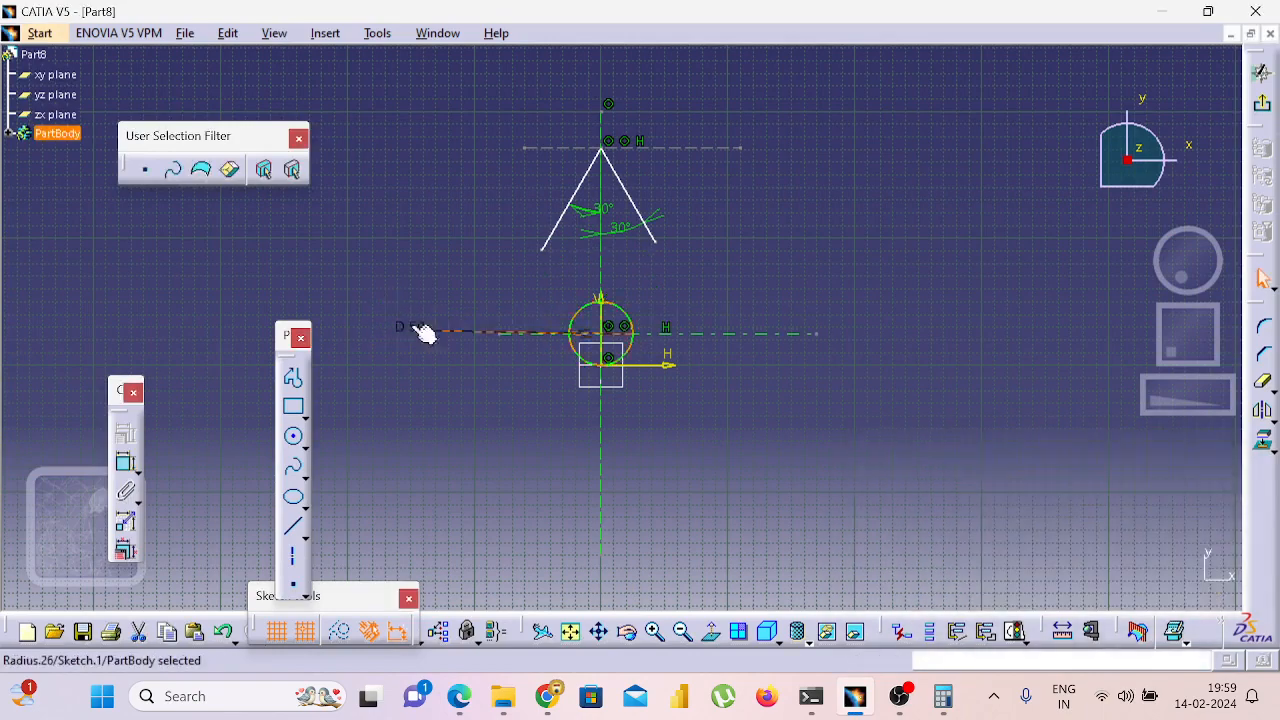
# Draw a horizontal axis line about 310 mm long below the circle, starting at H -100 mm, V -50 mm.
pyautogui.hotkey('alt', 'Tab')
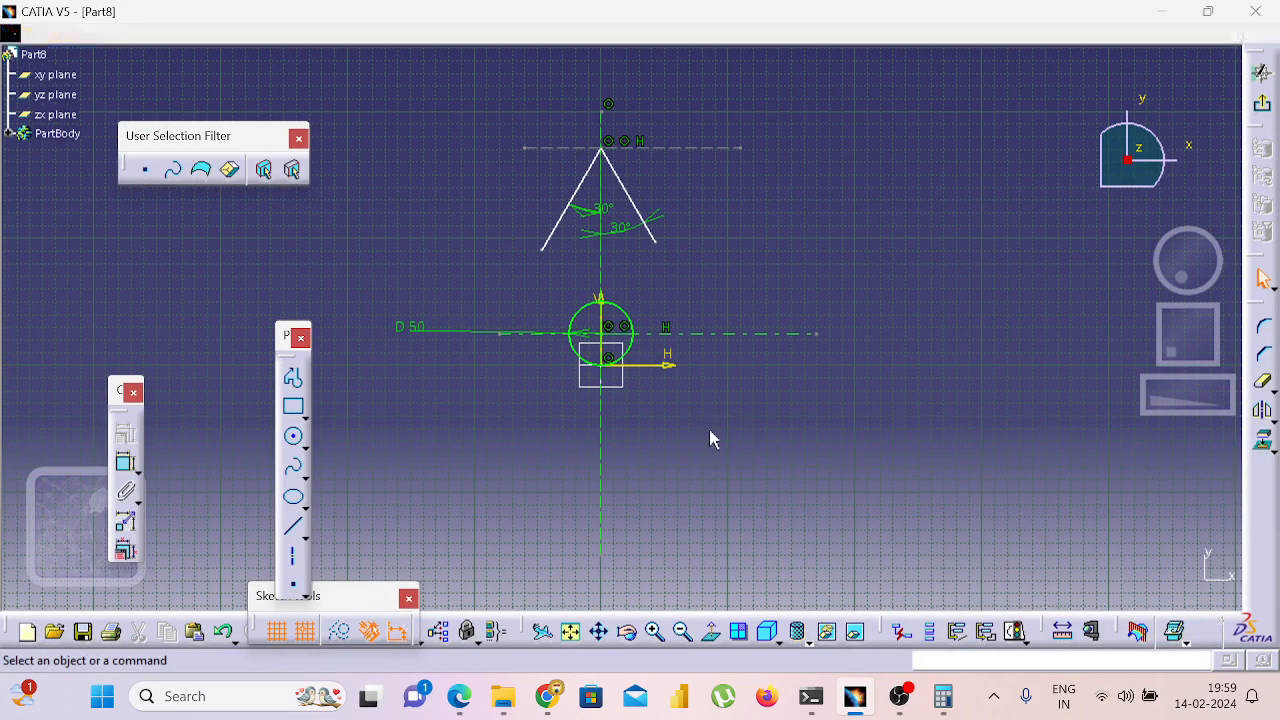
pyautogui.hotkey('alt', 'Tab')
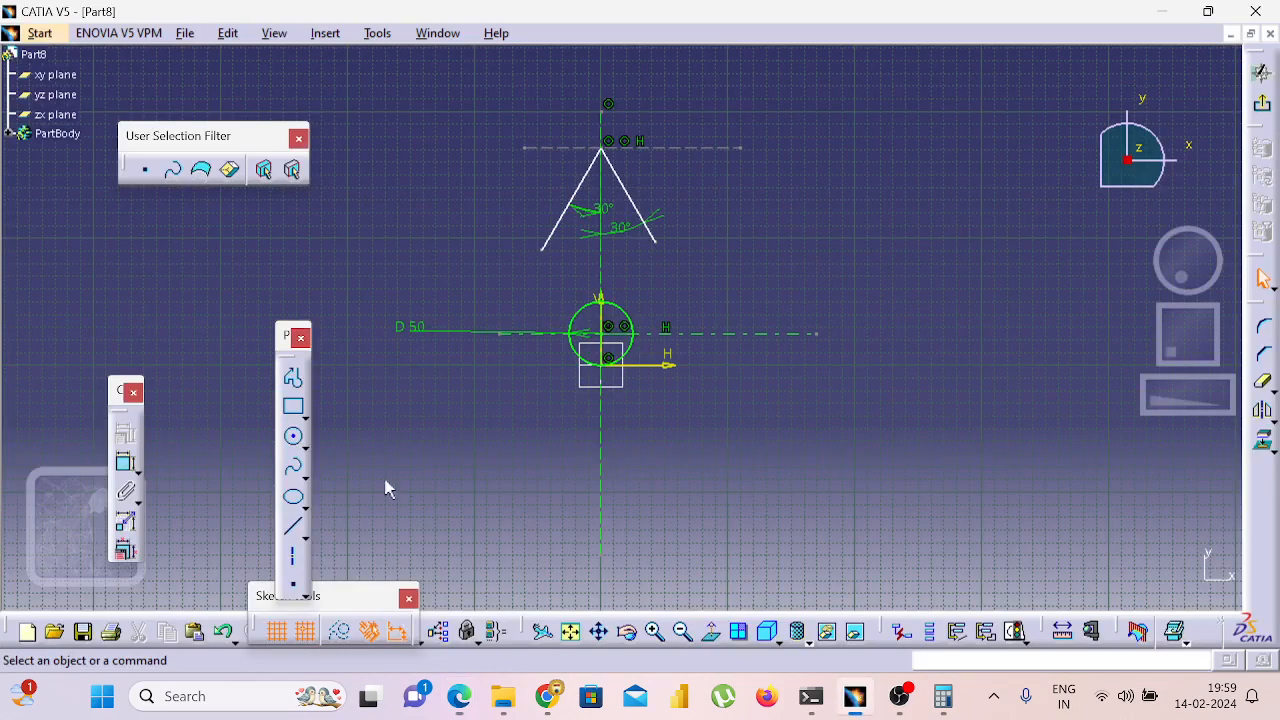
pyautogui.click(296, 557)
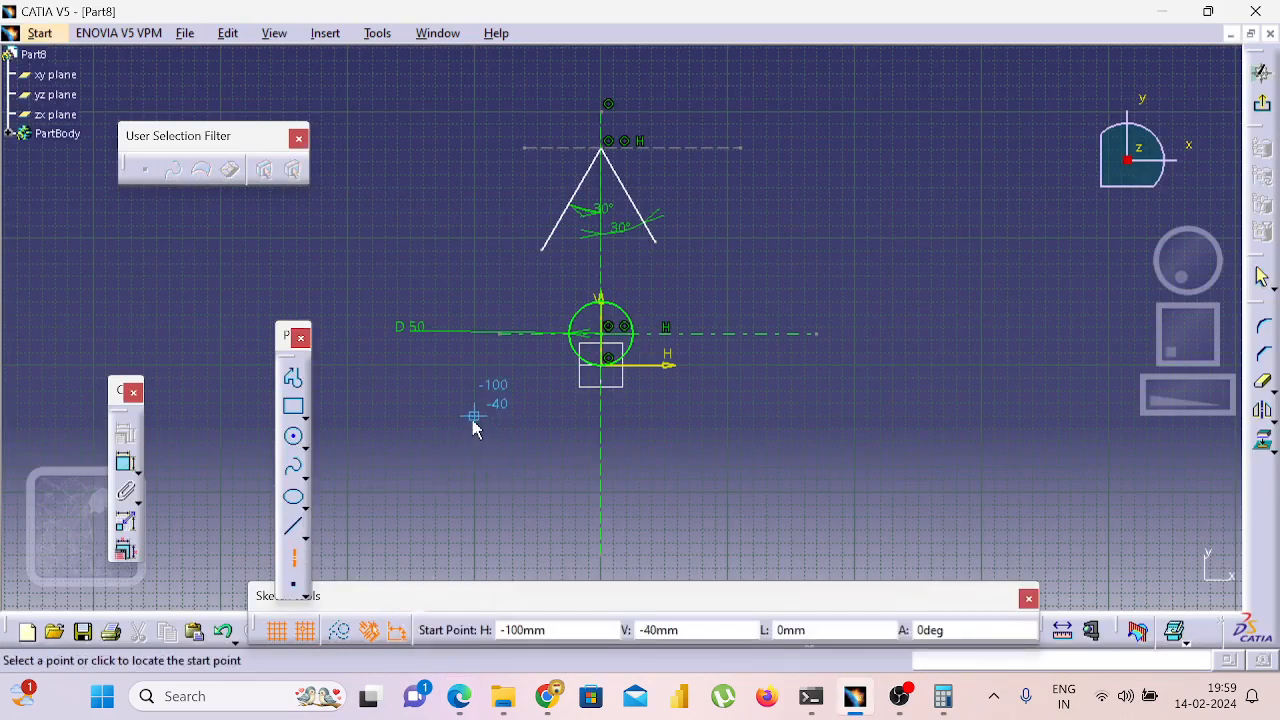
pyautogui.click(476, 429)
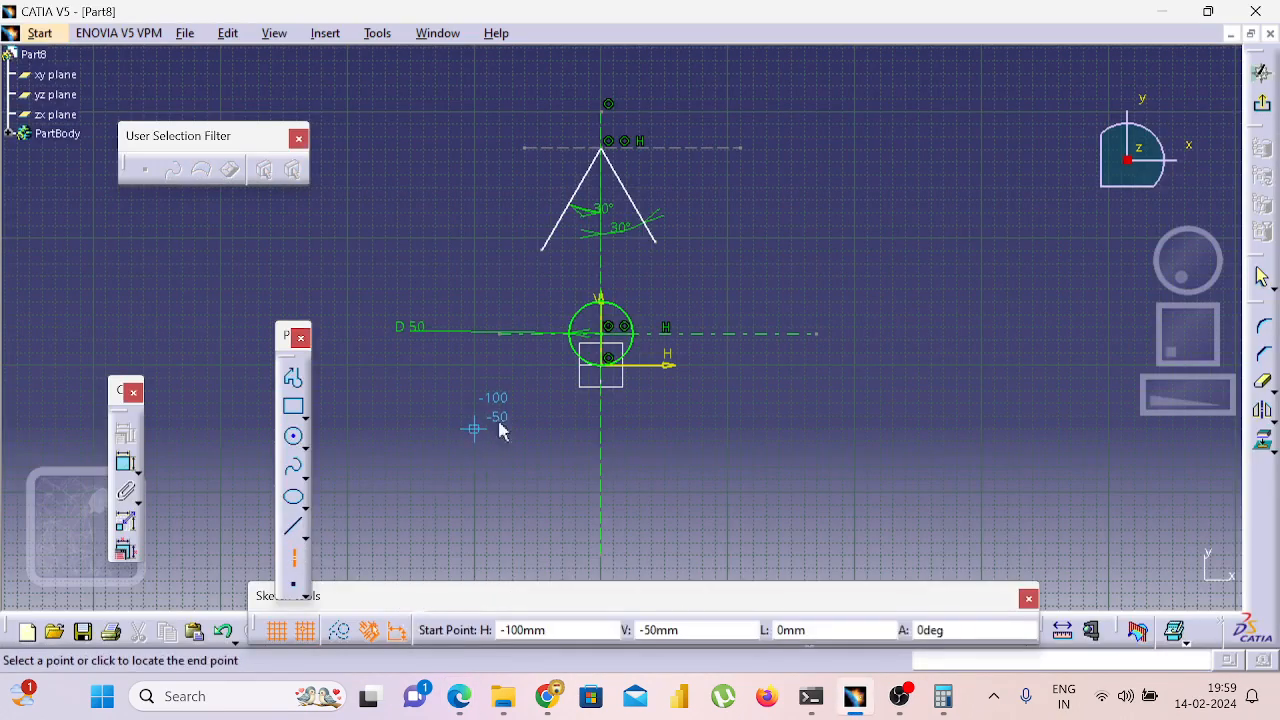
pyautogui.click(868, 430)
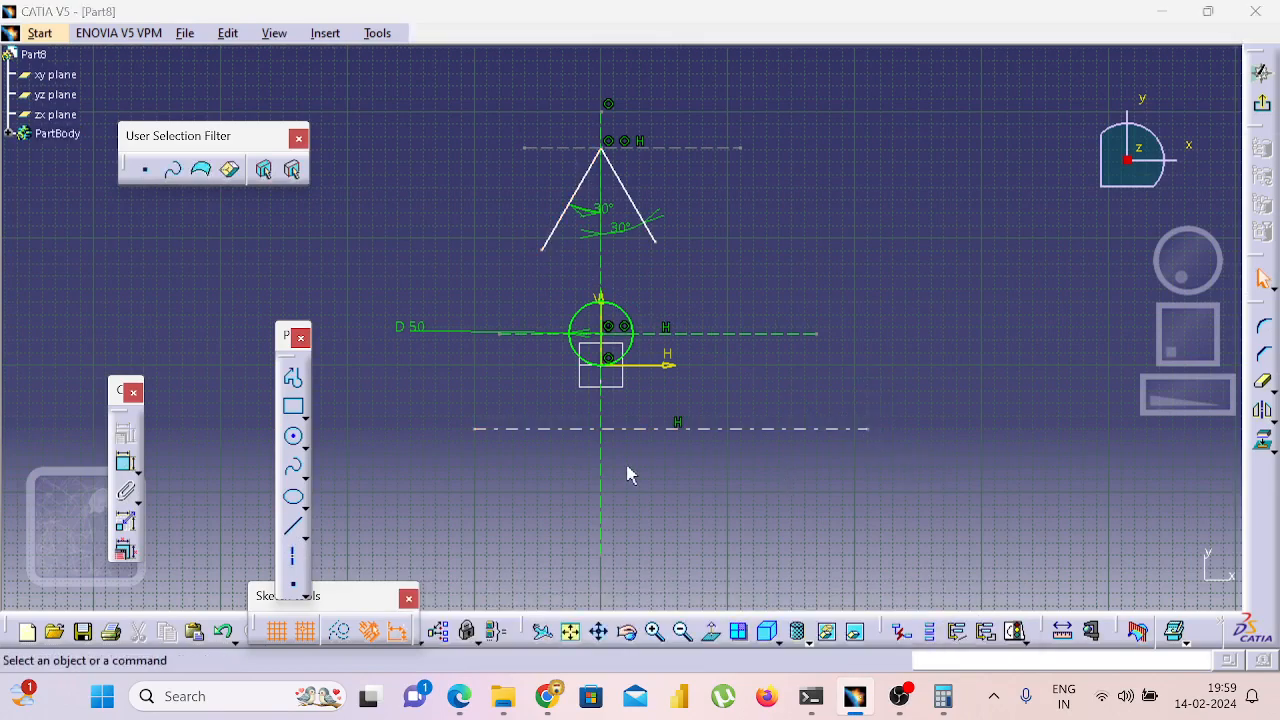
# Dimension the distance between the upper horizontal line and the lowest axis line and set it to the drawing's 196 mm.
pyautogui.hotkey('alt', 'Tab')
pyautogui.scroll(-1, 700, 466)
pyautogui.scroll(1, 789, 345)
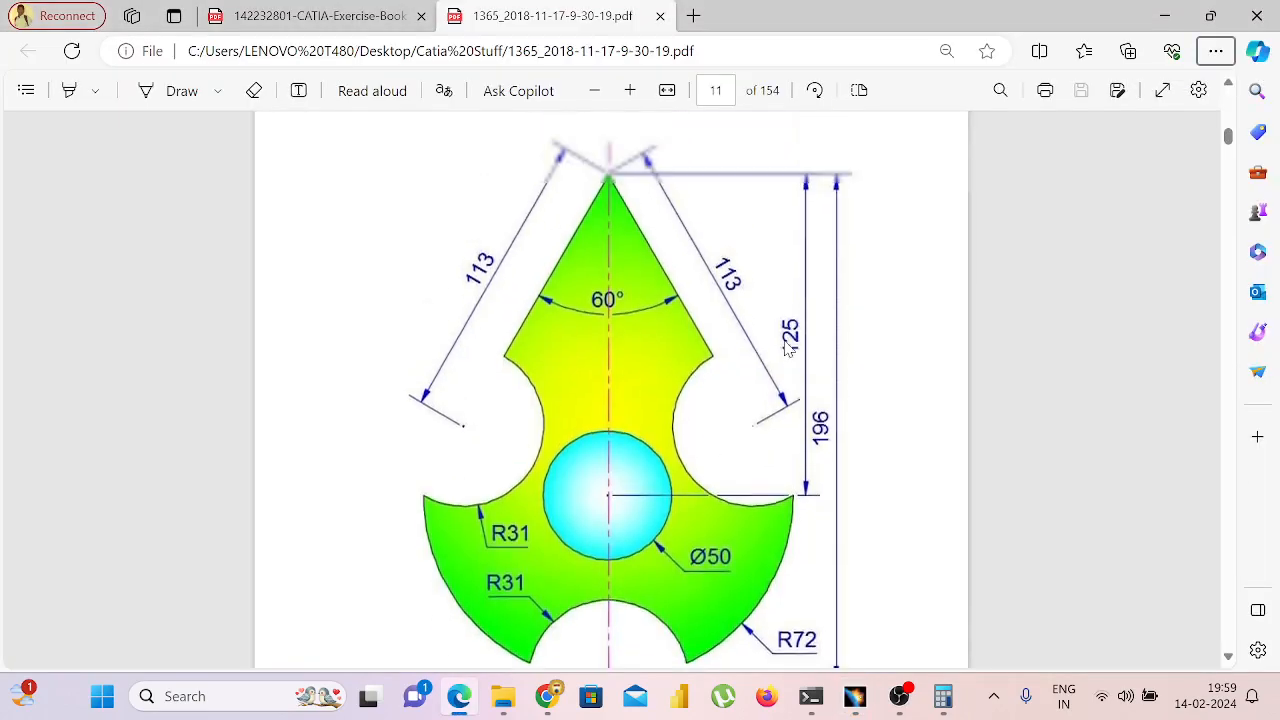
pyautogui.scroll(-1, 783, 347)
pyautogui.hotkey('alt', 'Tab')
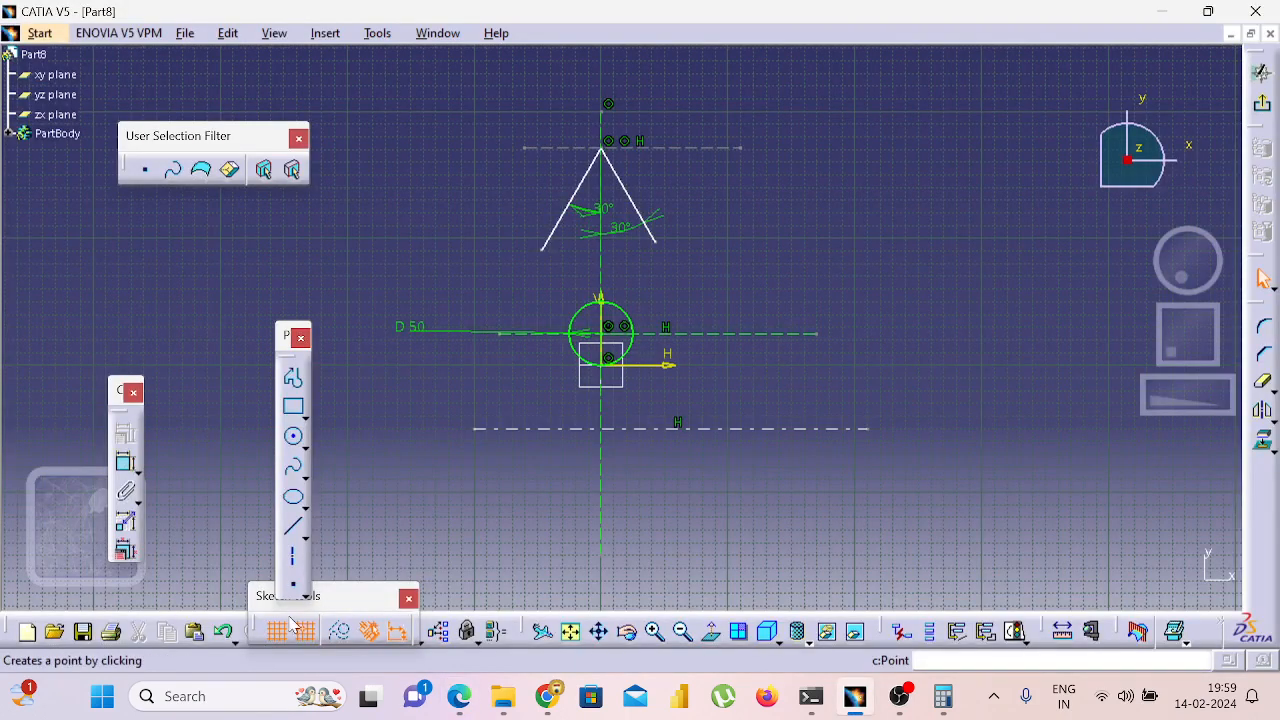
pyautogui.click(125, 462)
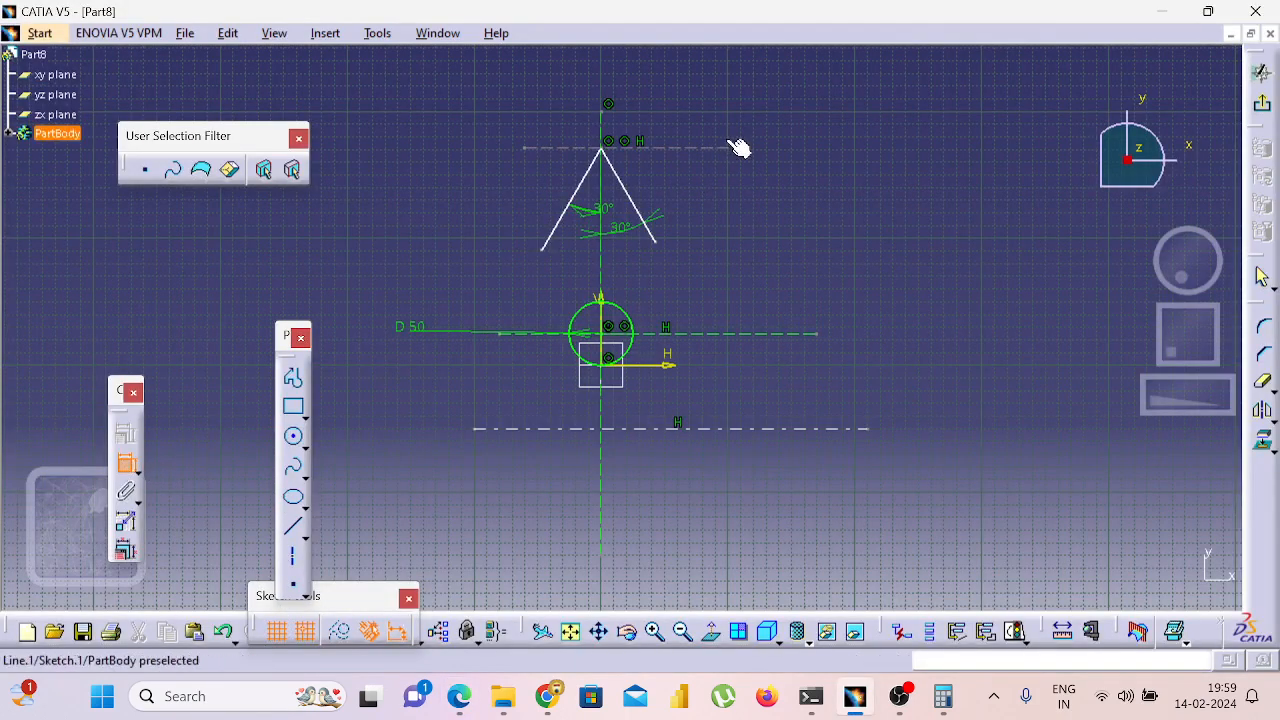
pyautogui.click(718, 150)
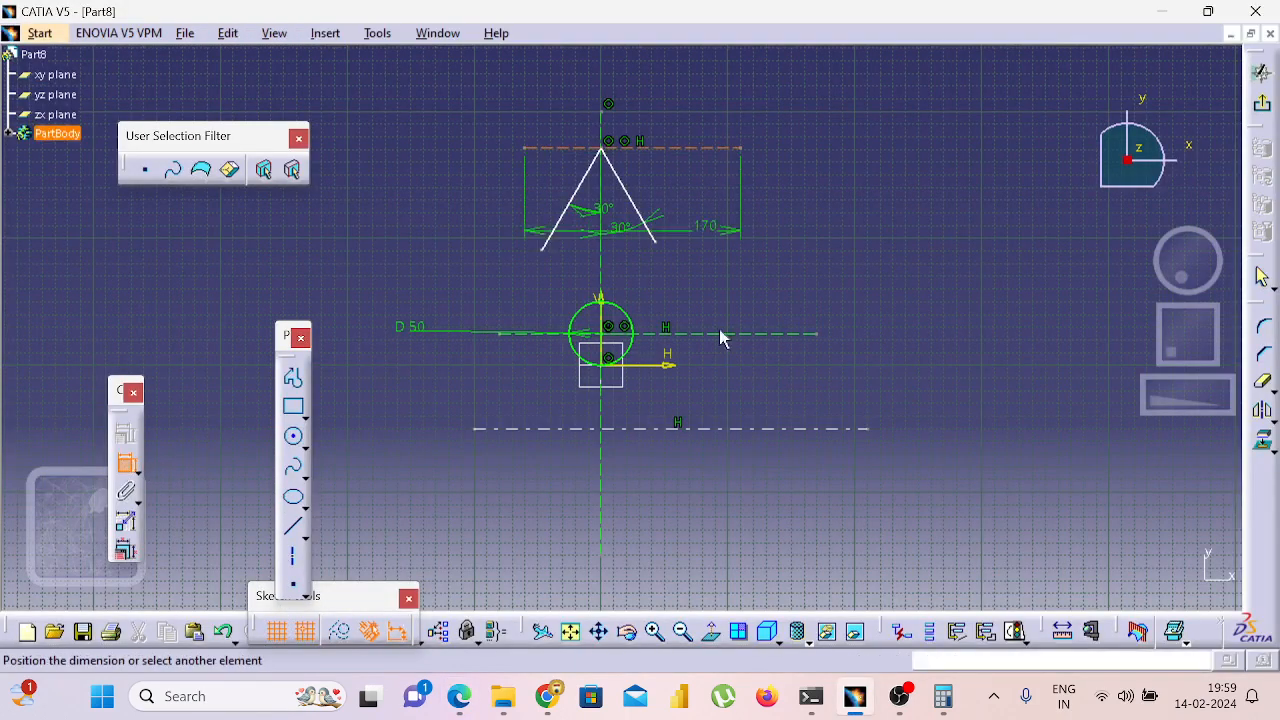
pyautogui.click(740, 430)
pyautogui.click(922, 400)
pyautogui.doubleClick(921, 391)
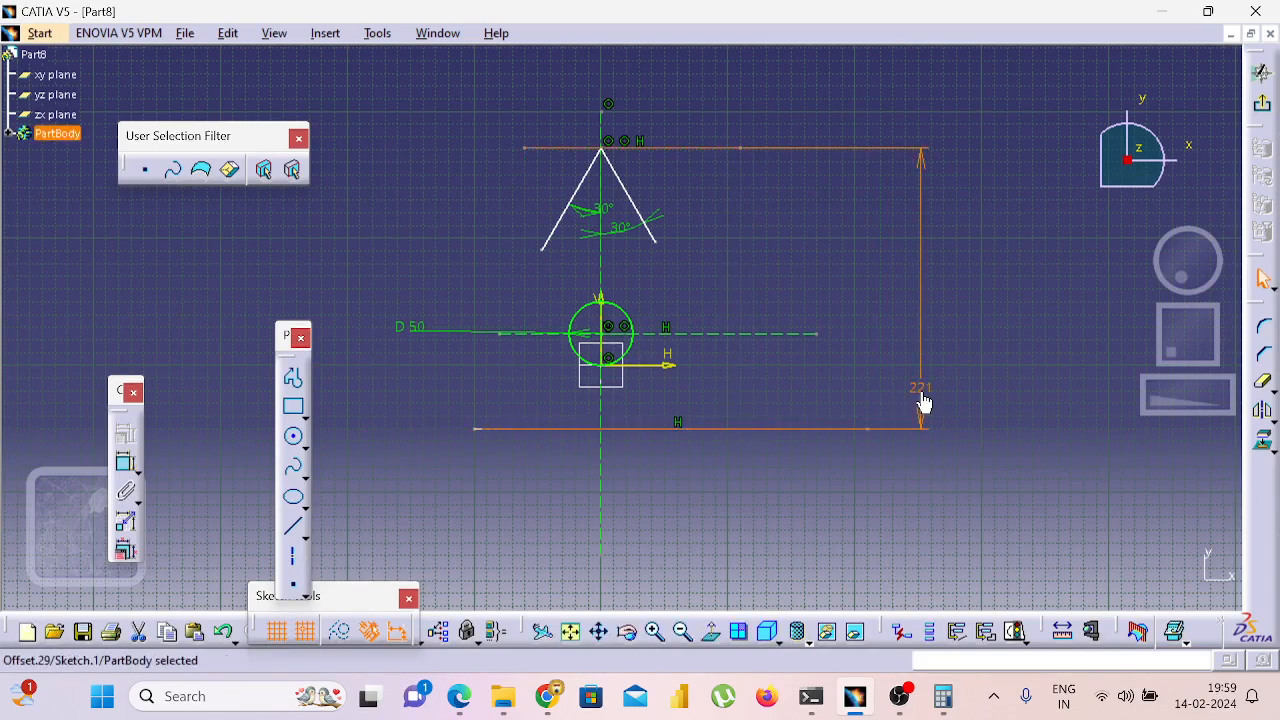
pyautogui.write('196')
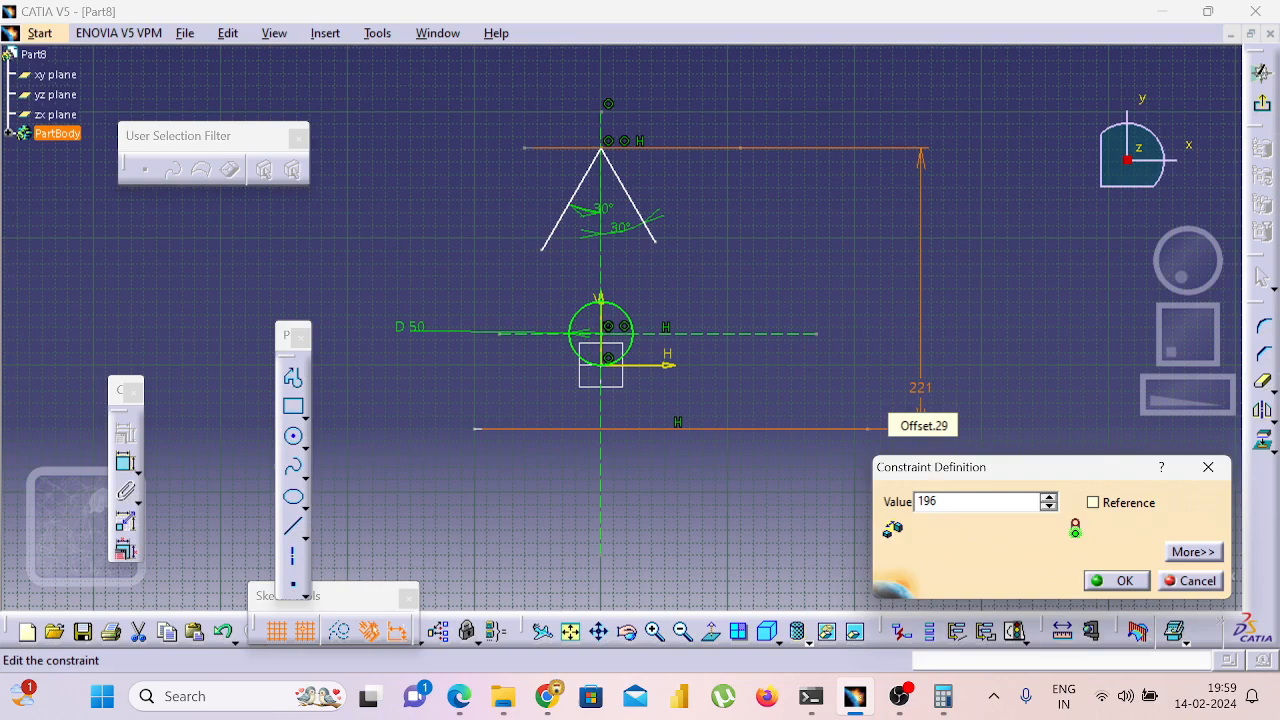
pyautogui.press('Return')
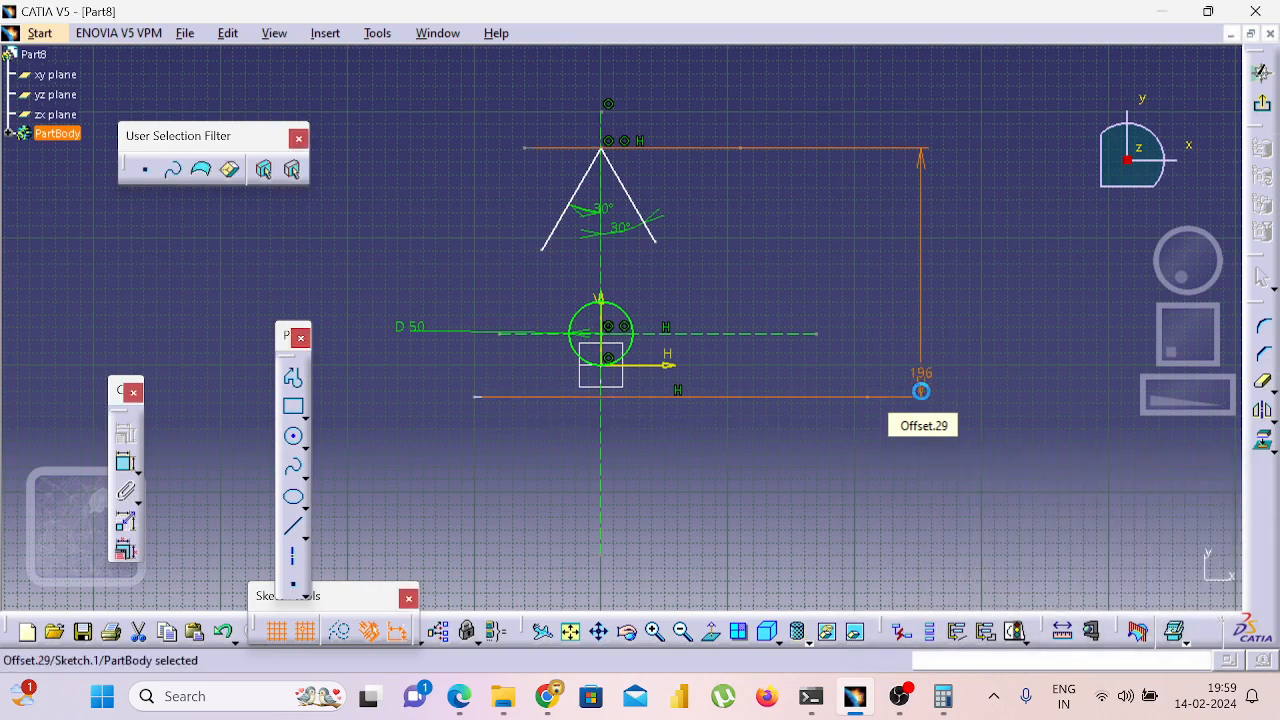
pyautogui.click(937, 471)
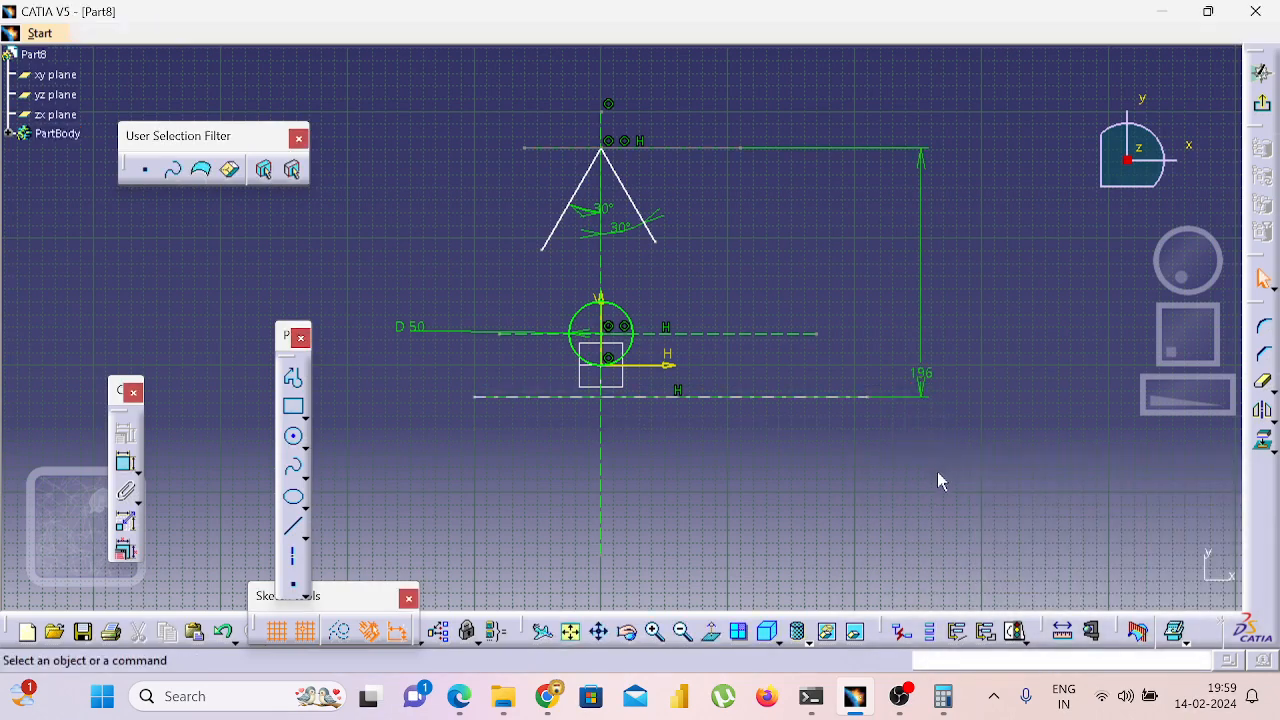
# Draw a circle of about 62 mm radius centred where the lowest axis line crosses the vertical axis.
pyautogui.hotkey('alt', 'Tab')
pyautogui.hotkey('alt', 'Tab')
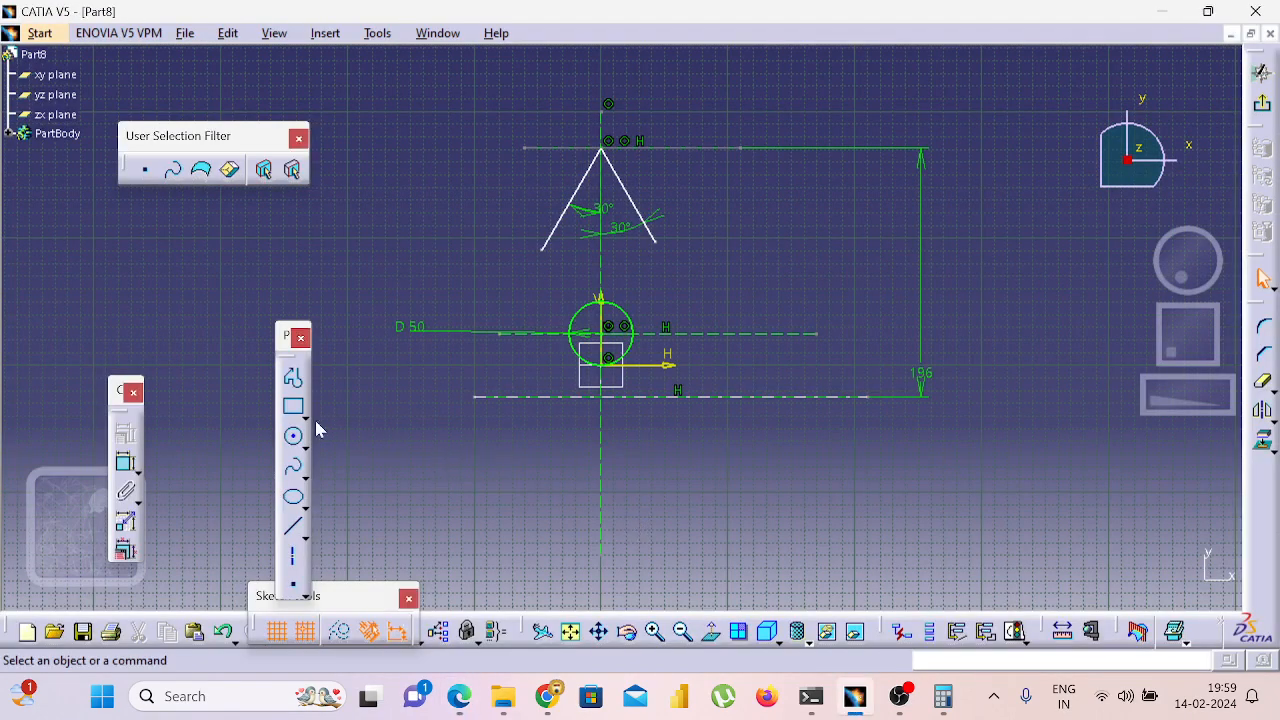
pyautogui.click(293, 437)
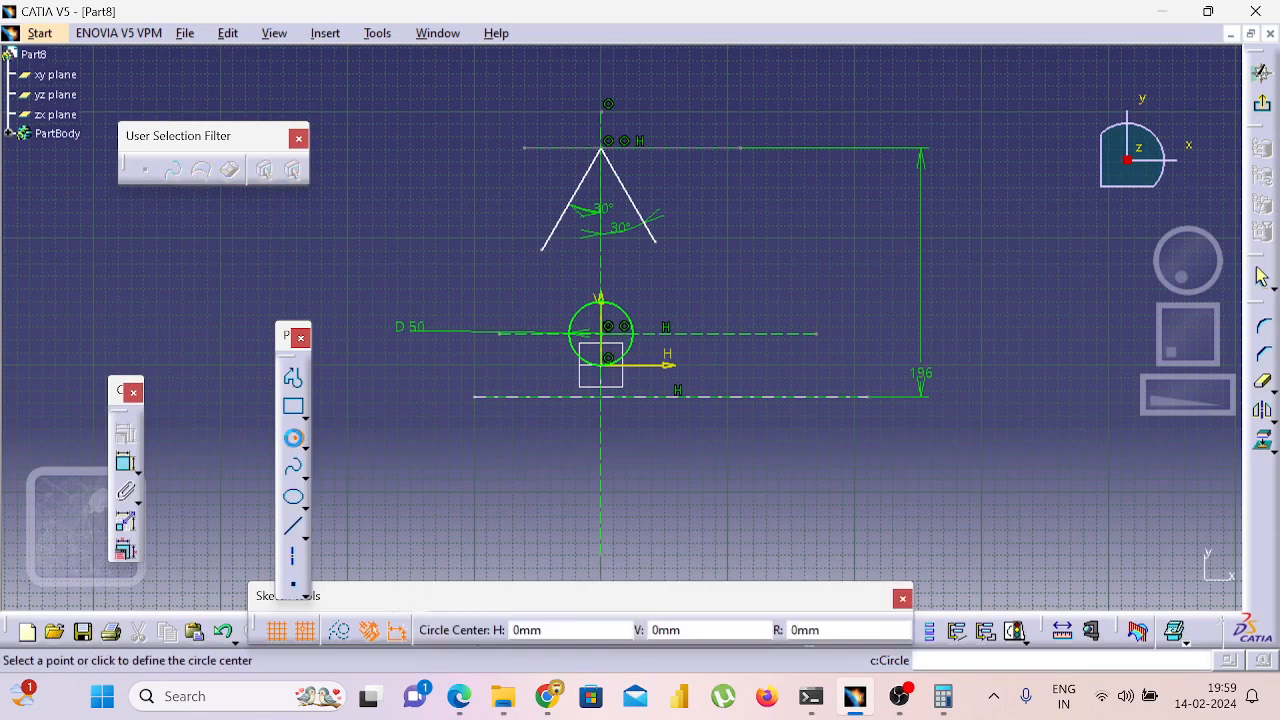
pyautogui.click(600, 397)
pyautogui.click(524, 385)
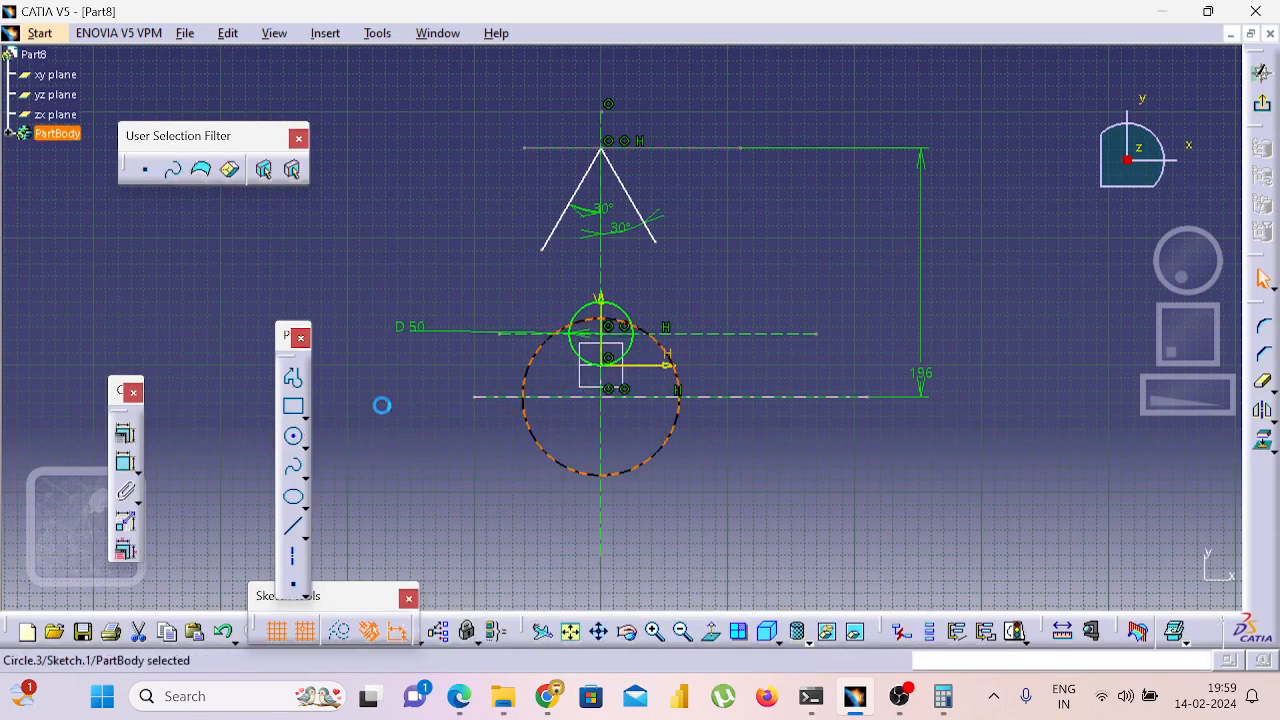
# Dimension the lower circle as a radius instead of a diameter and set it to 31 mm.
pyautogui.click(429, 453)
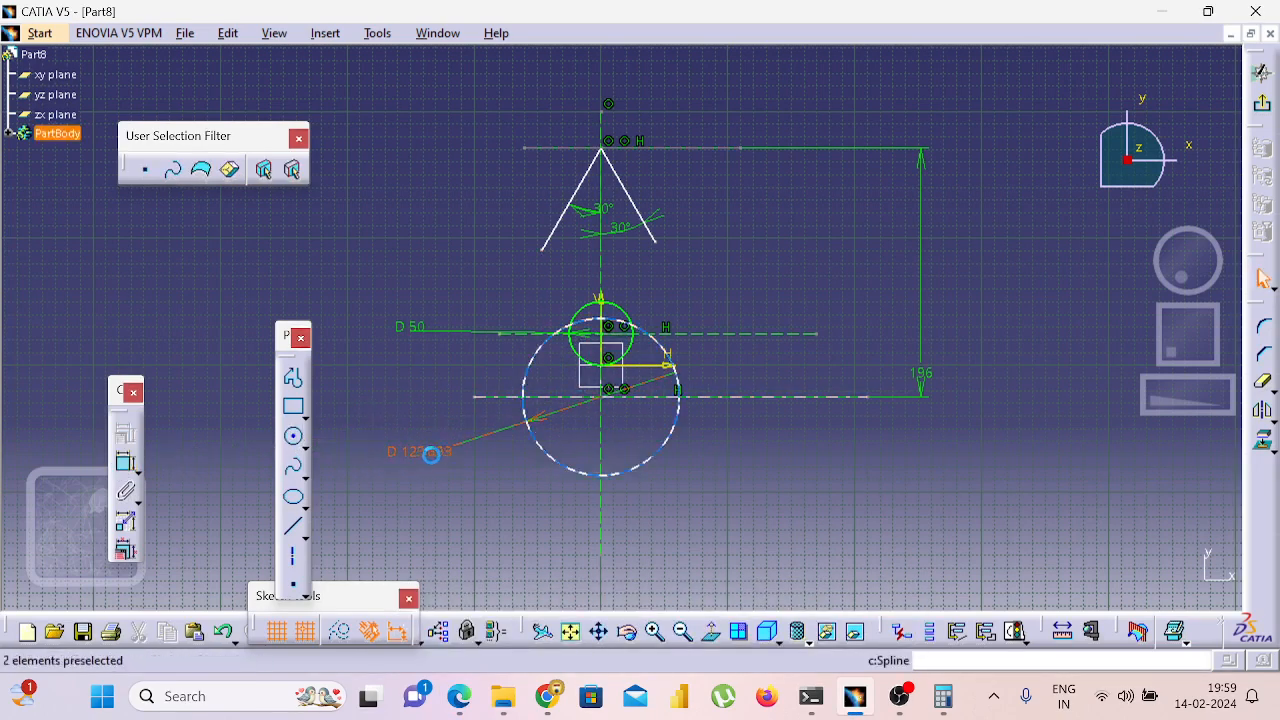
pyautogui.doubleClick(433, 458)
pyautogui.click(990, 527)
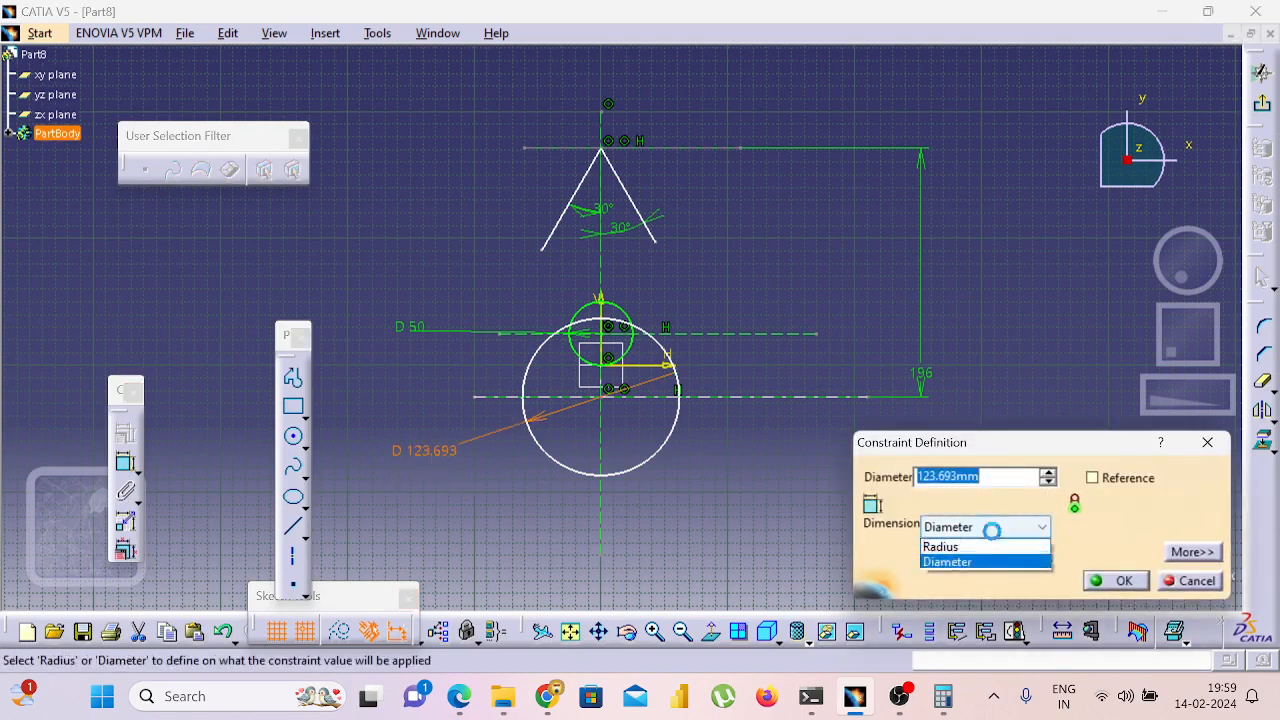
pyautogui.click(977, 543)
pyautogui.moveTo(975, 479); pyautogui.dragTo(863, 483)
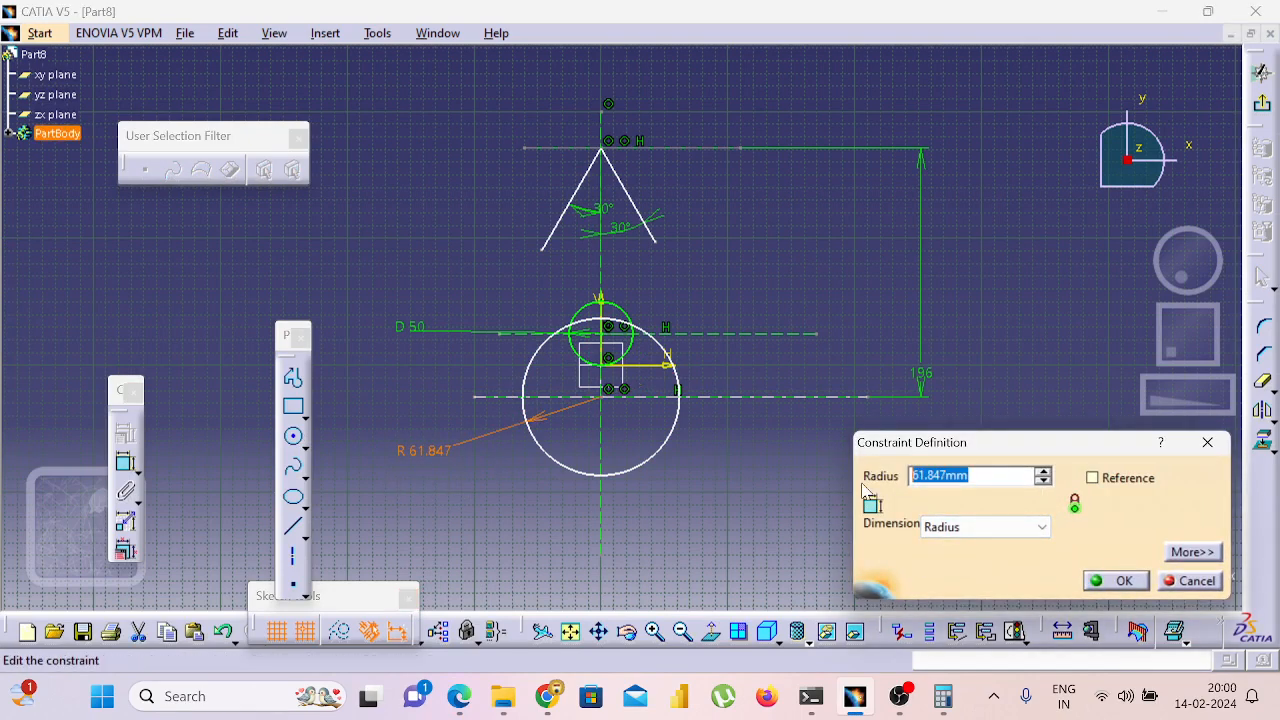
pyautogui.write('31')
pyautogui.click(1118, 582)
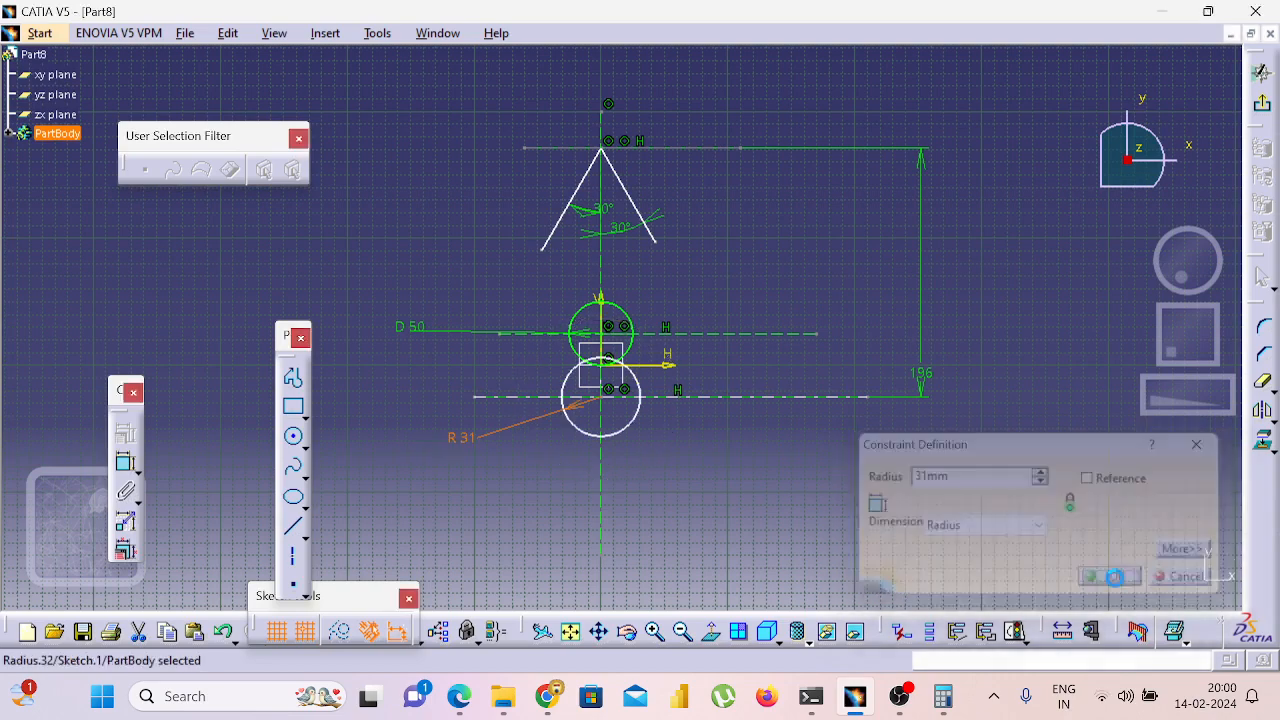
# Try to switch the upper circle's diameter dimension to a radius dimension.
pyautogui.hotkey('alt', 'Tab')
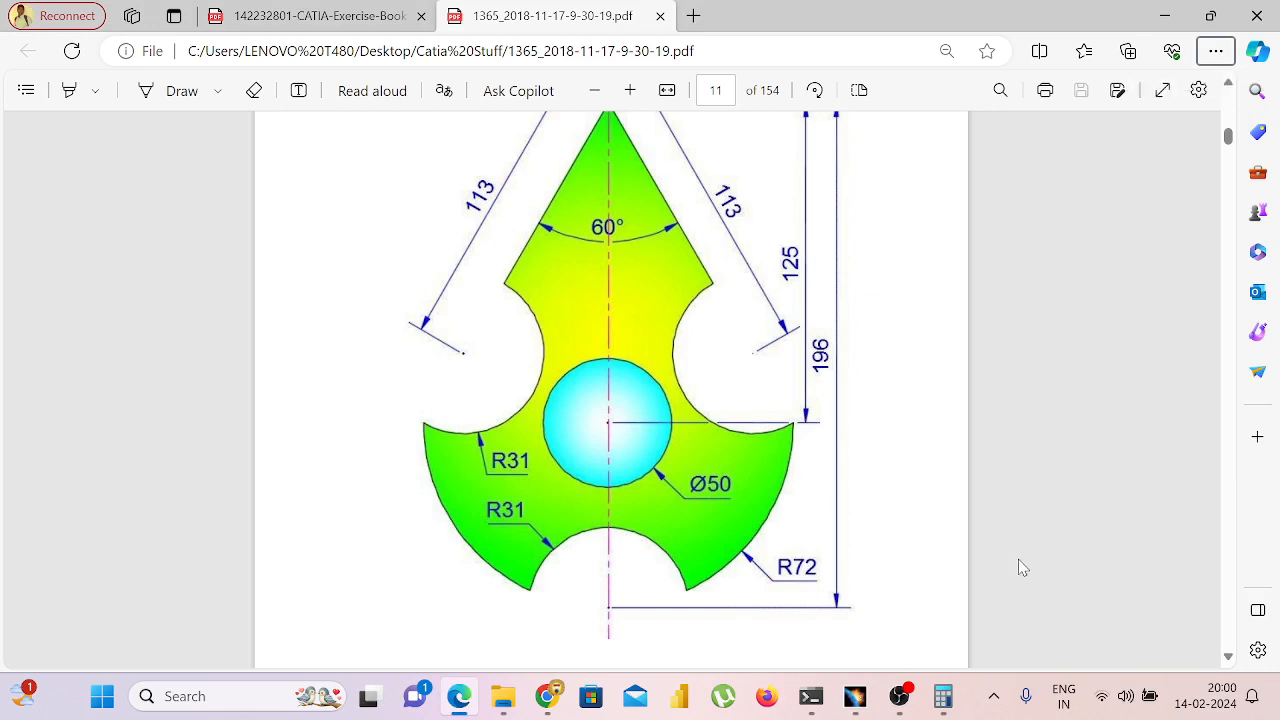
pyautogui.hotkey('alt', 'Tab')
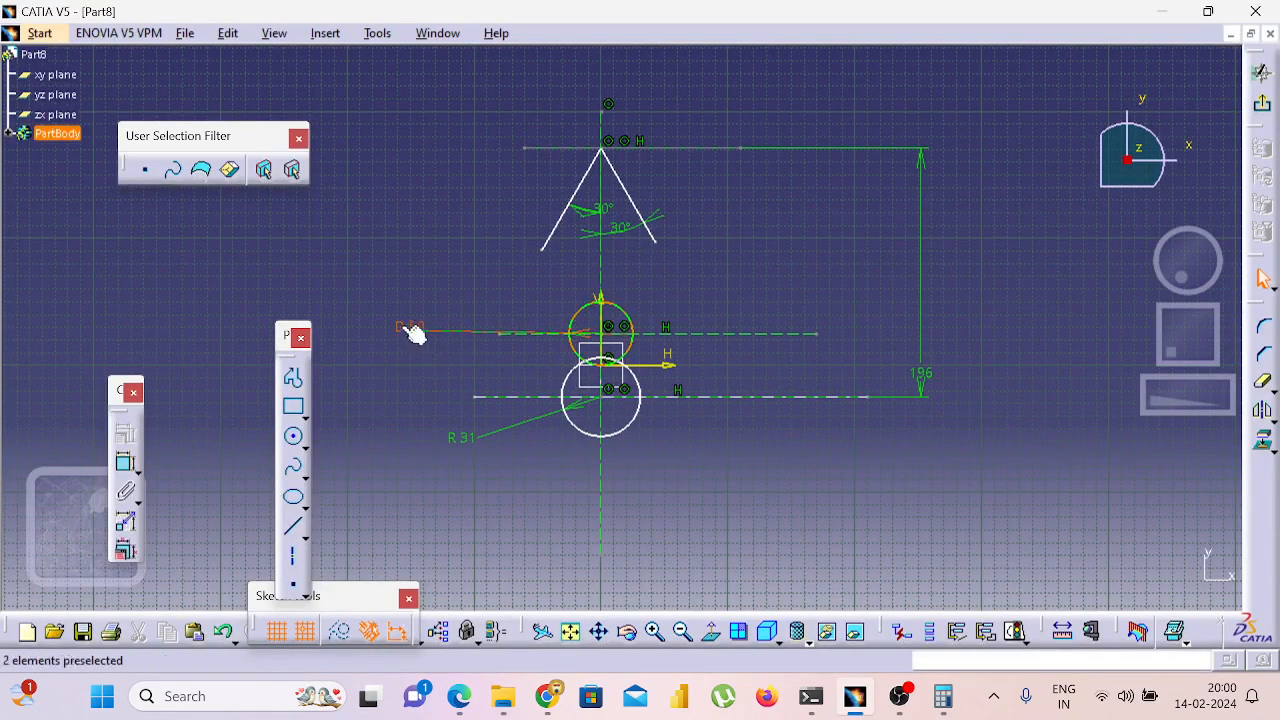
pyautogui.doubleClick(405, 328)
pyautogui.click(980, 528)
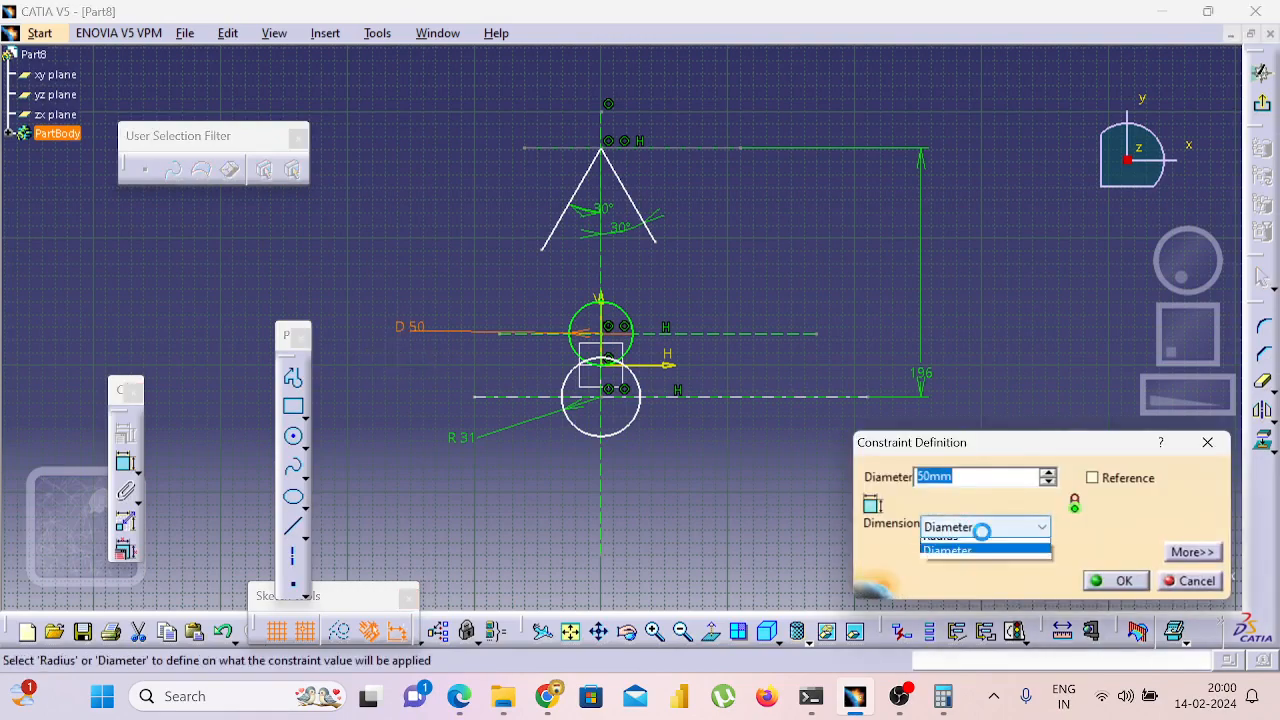
pyautogui.click(966, 544)
pyautogui.click(1124, 581)
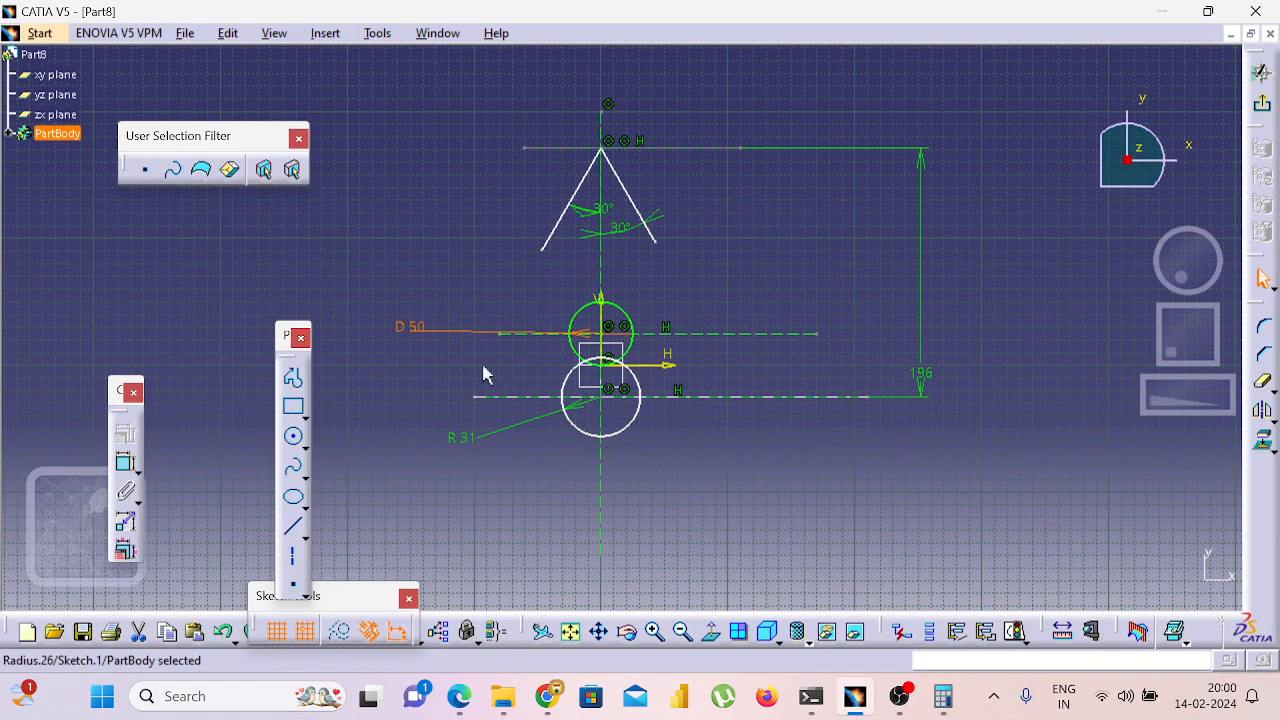
# Set the upper circle's diameter to 25 mm and compare it with the PDF drawing.
pyautogui.doubleClick(402, 329)
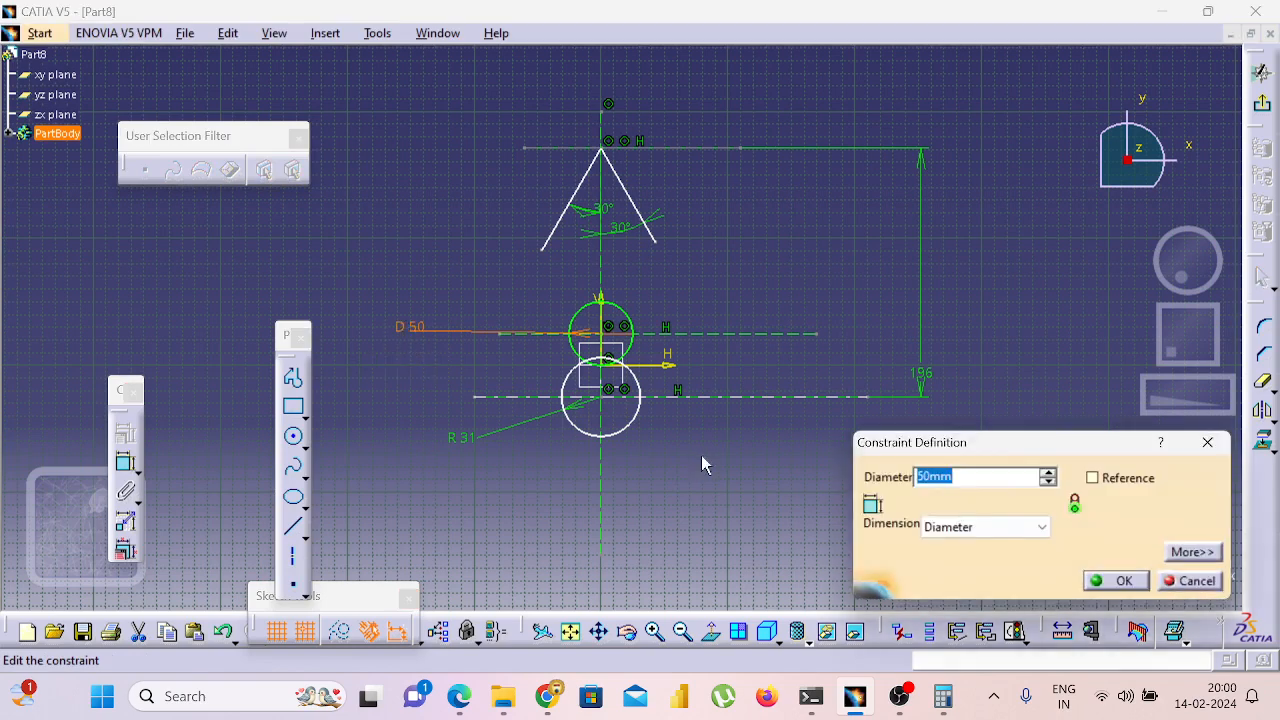
pyautogui.write('25')
pyautogui.press('Return')
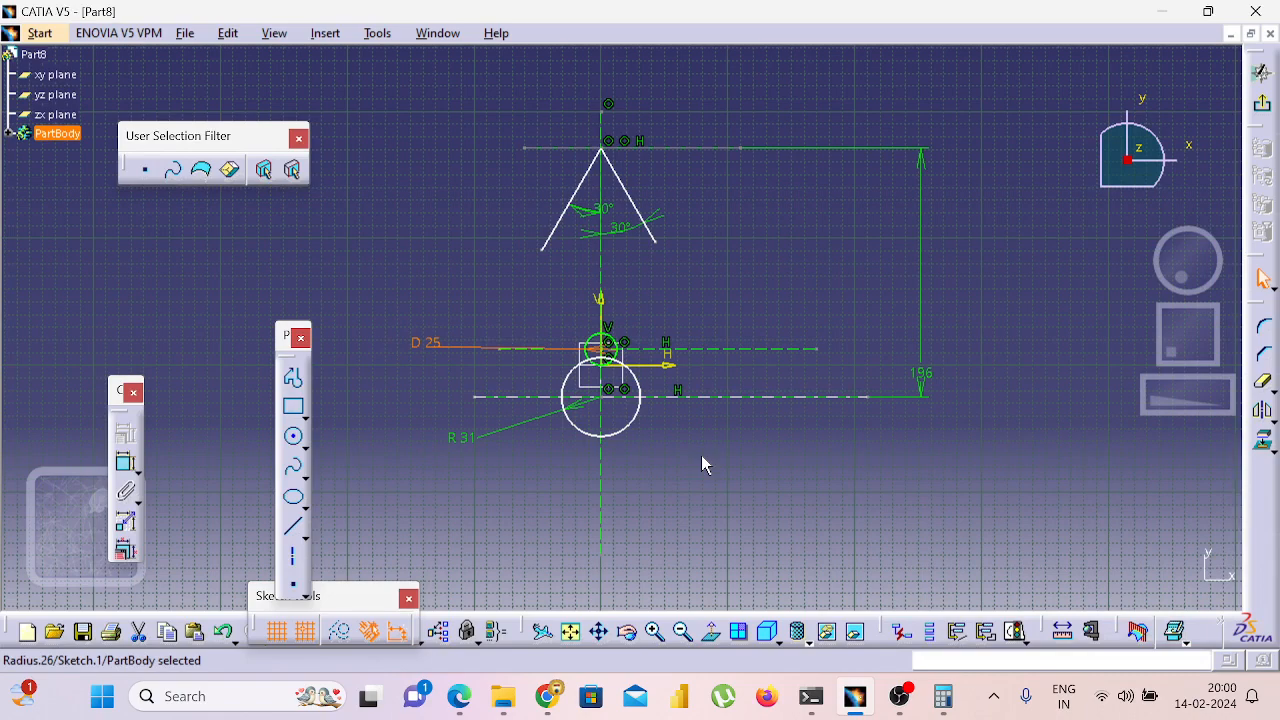
pyautogui.hotkey('alt', 'Tab')
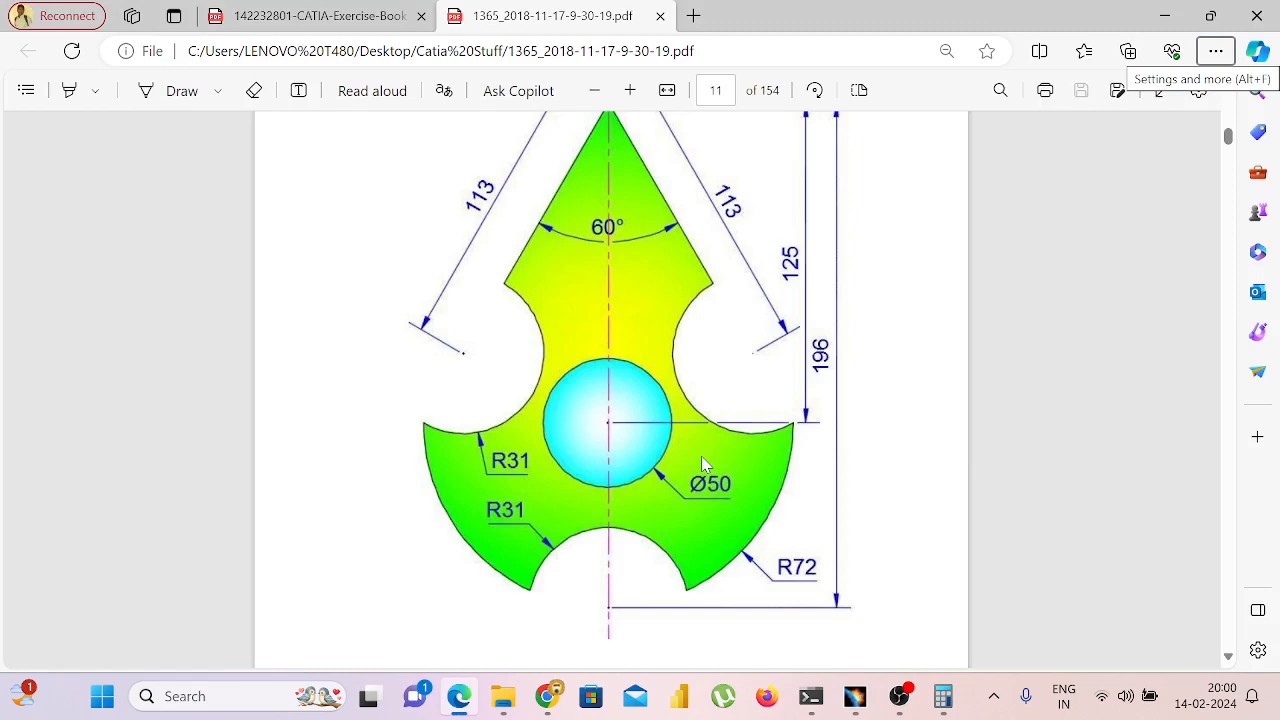
pyautogui.hotkey('alt', 'Tab')
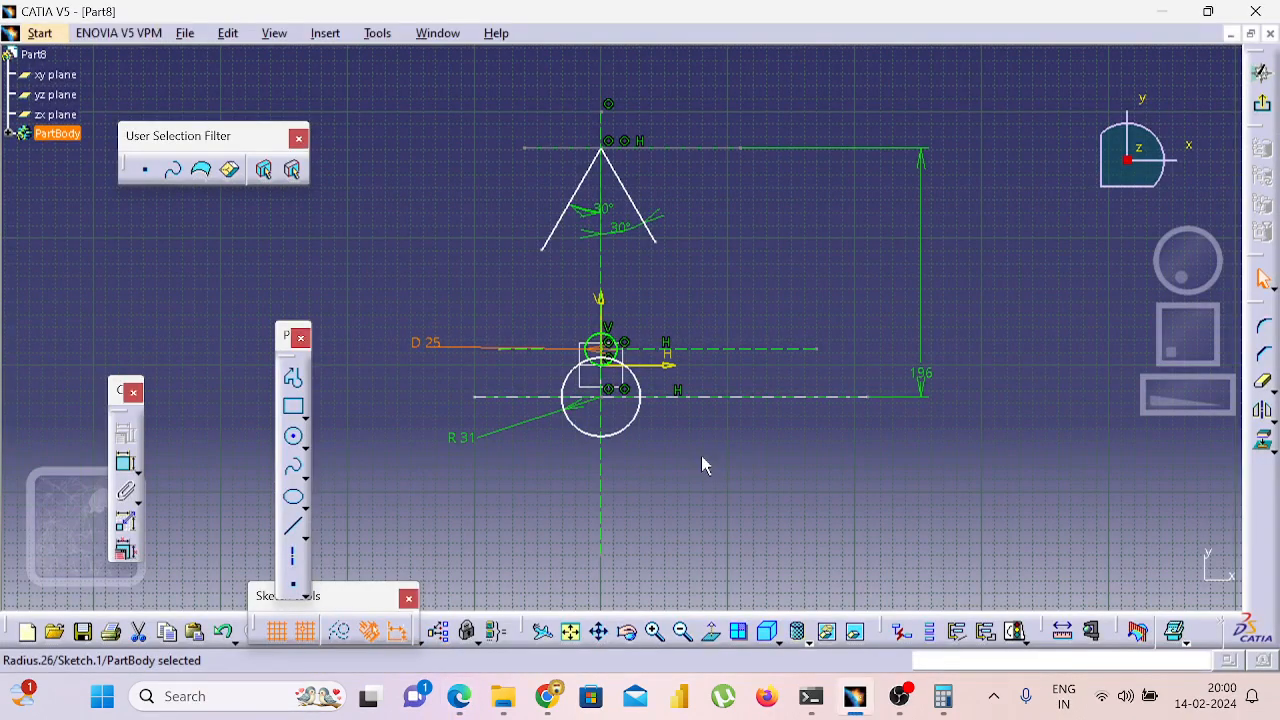
# Check the Google Meet call and the OBS recording status, returning to the CATIA sketch.
pyautogui.click(548, 699)
pyautogui.click(548, 699)
pyautogui.click(548, 699)
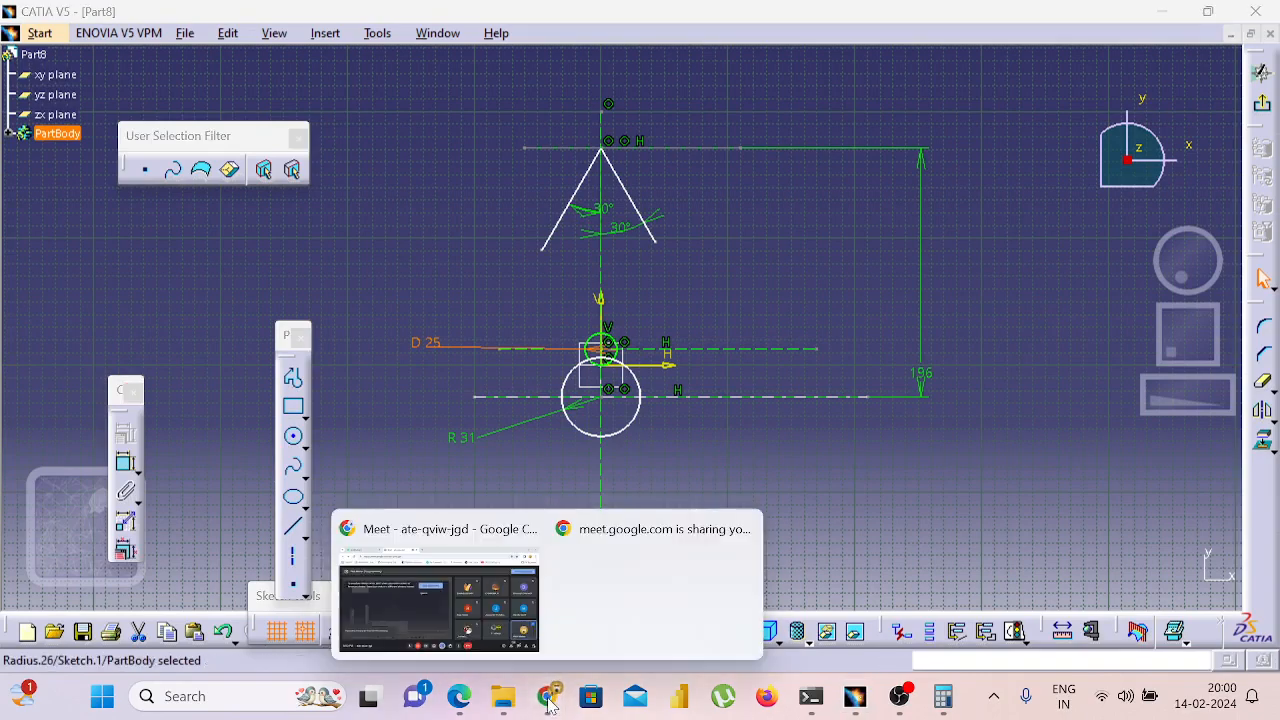
pyautogui.click(548, 699)
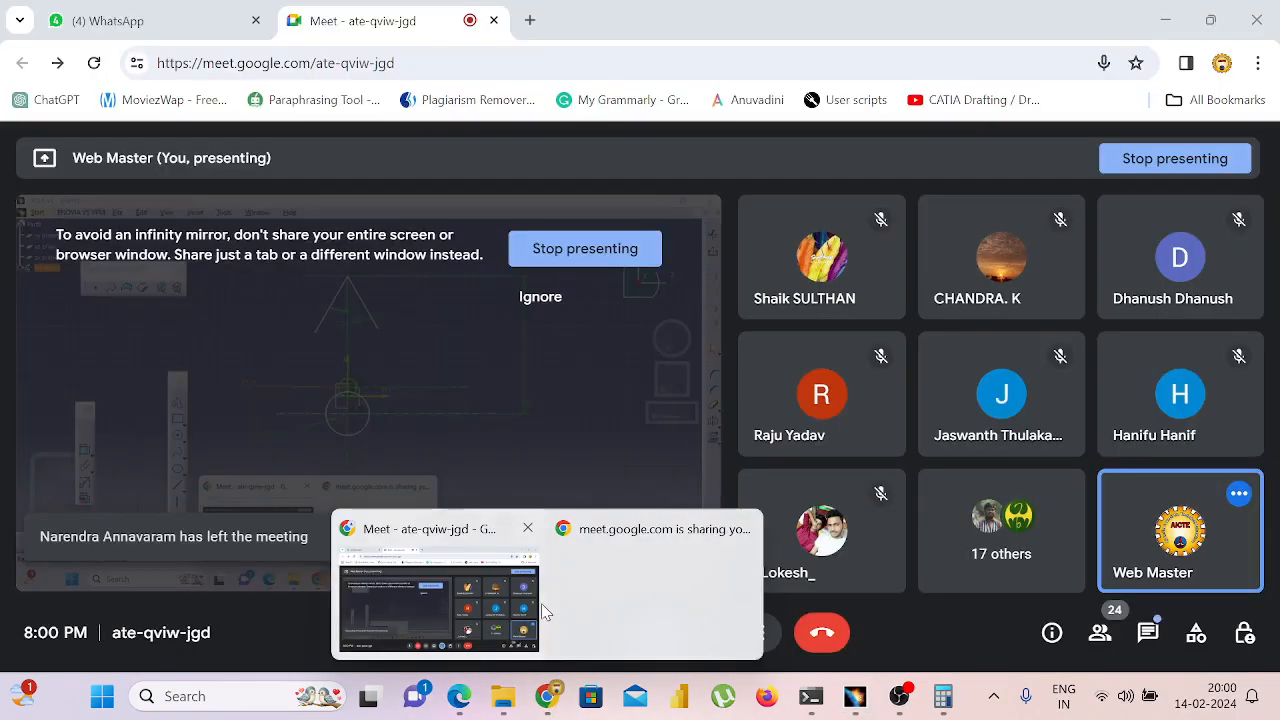
pyautogui.click(543, 612)
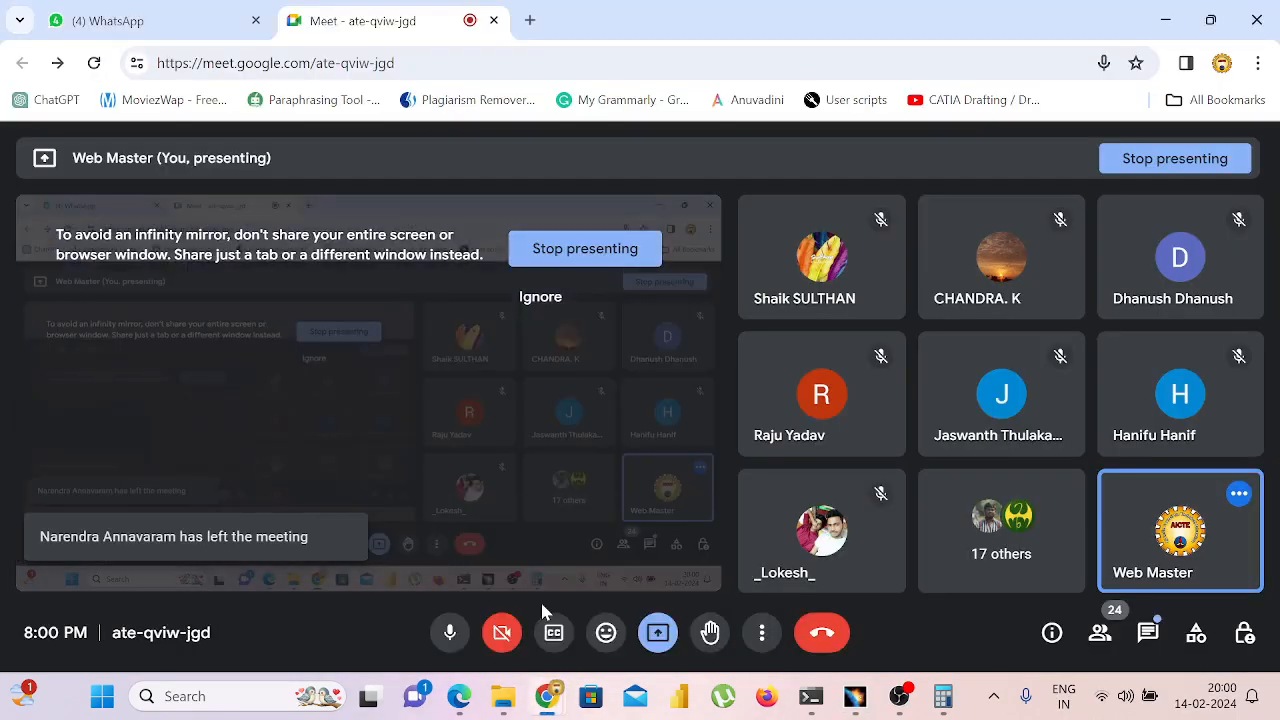
pyautogui.hotkey('alt', 'Tab')
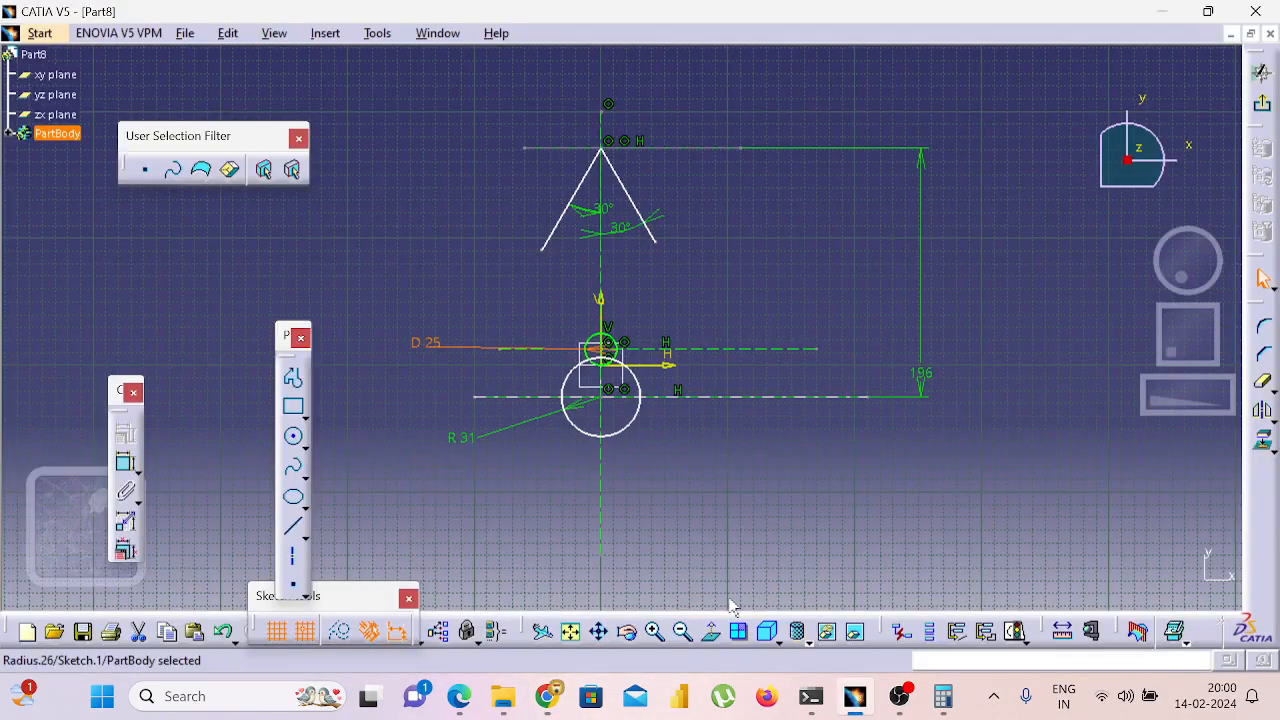
pyautogui.click(886, 700)
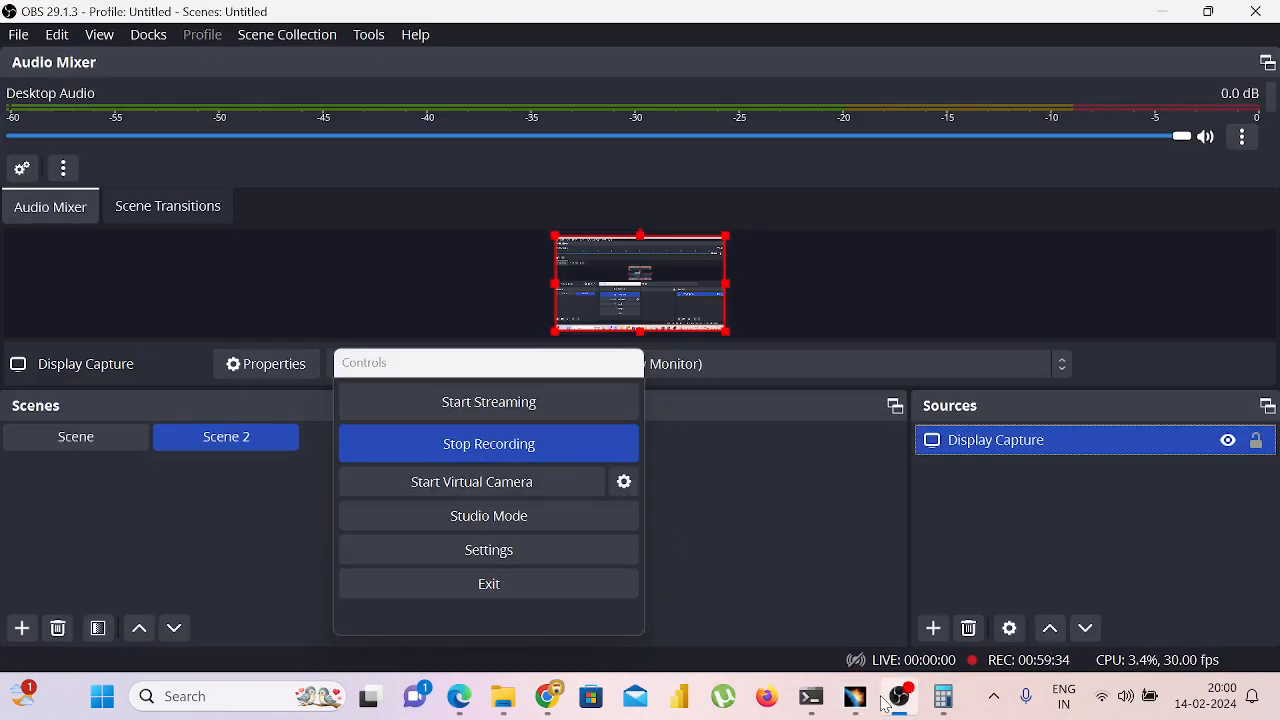
pyautogui.click(884, 704)
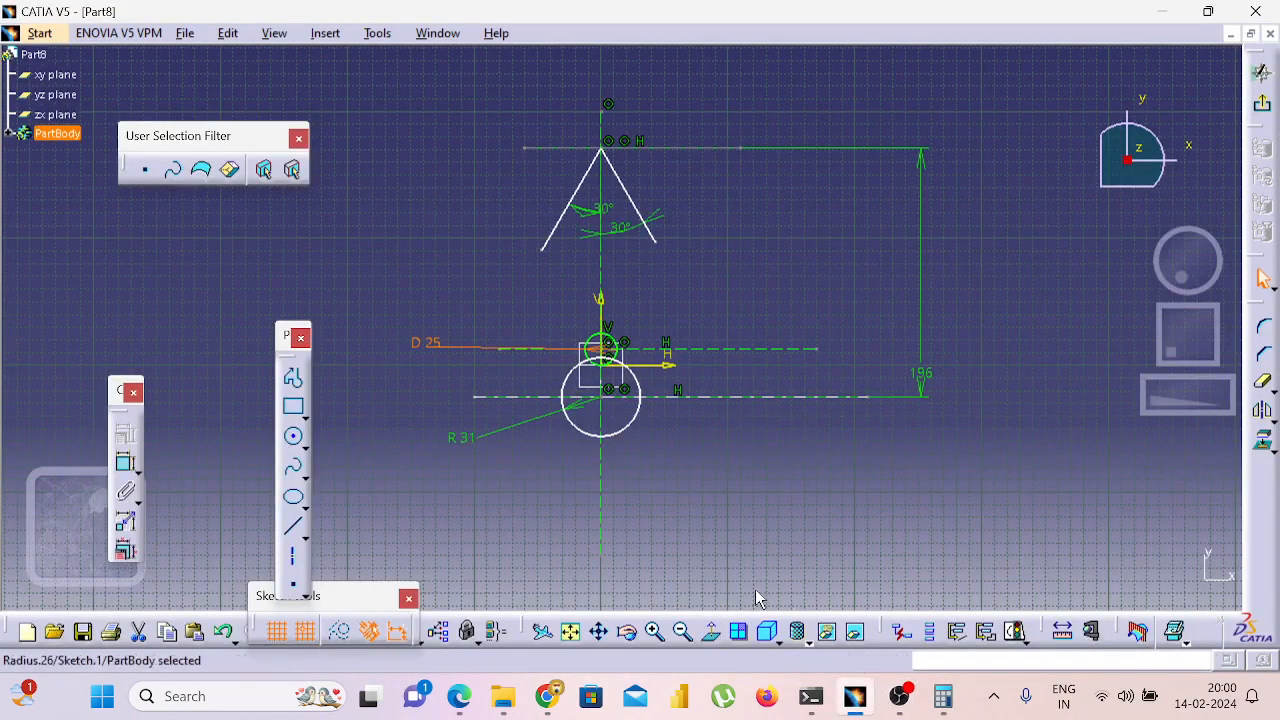
# Switch to WhatsApp Web in Chrome and view the 2023-24 I-I EEE GIRLS and Flipkart LOOT Deals group chats.
pyautogui.moveTo(548, 696)
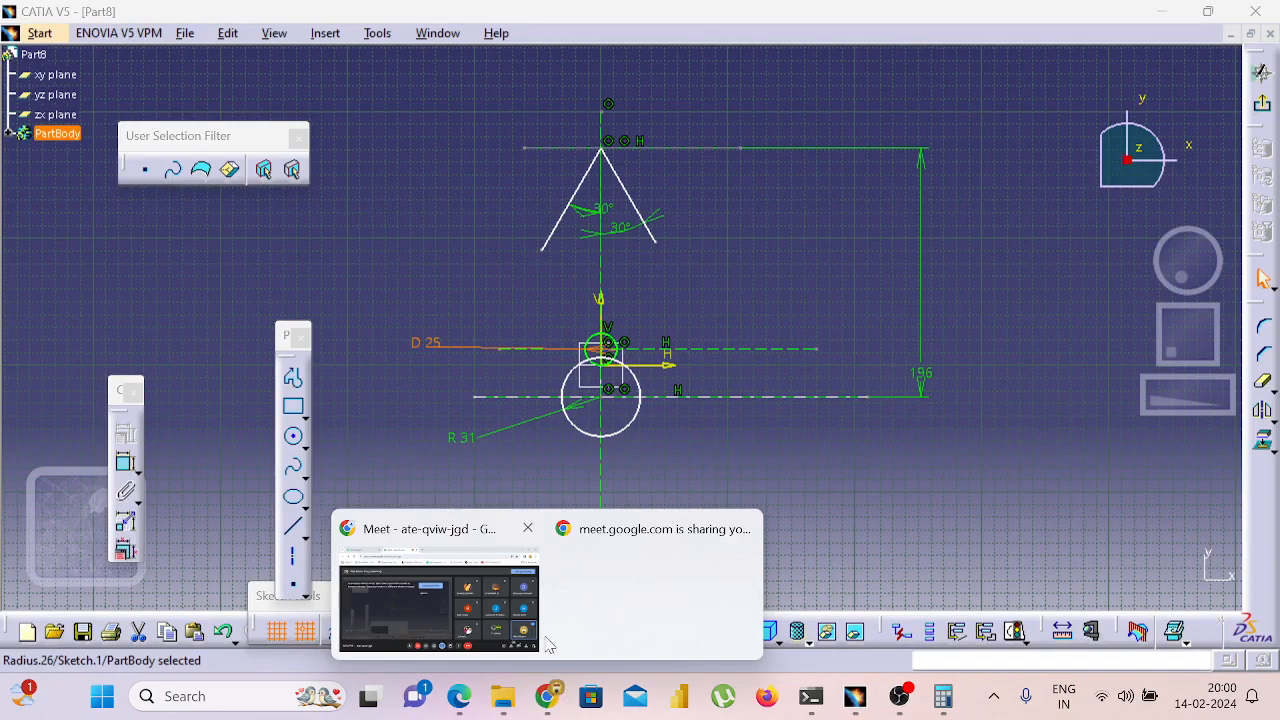
pyautogui.click(505, 594)
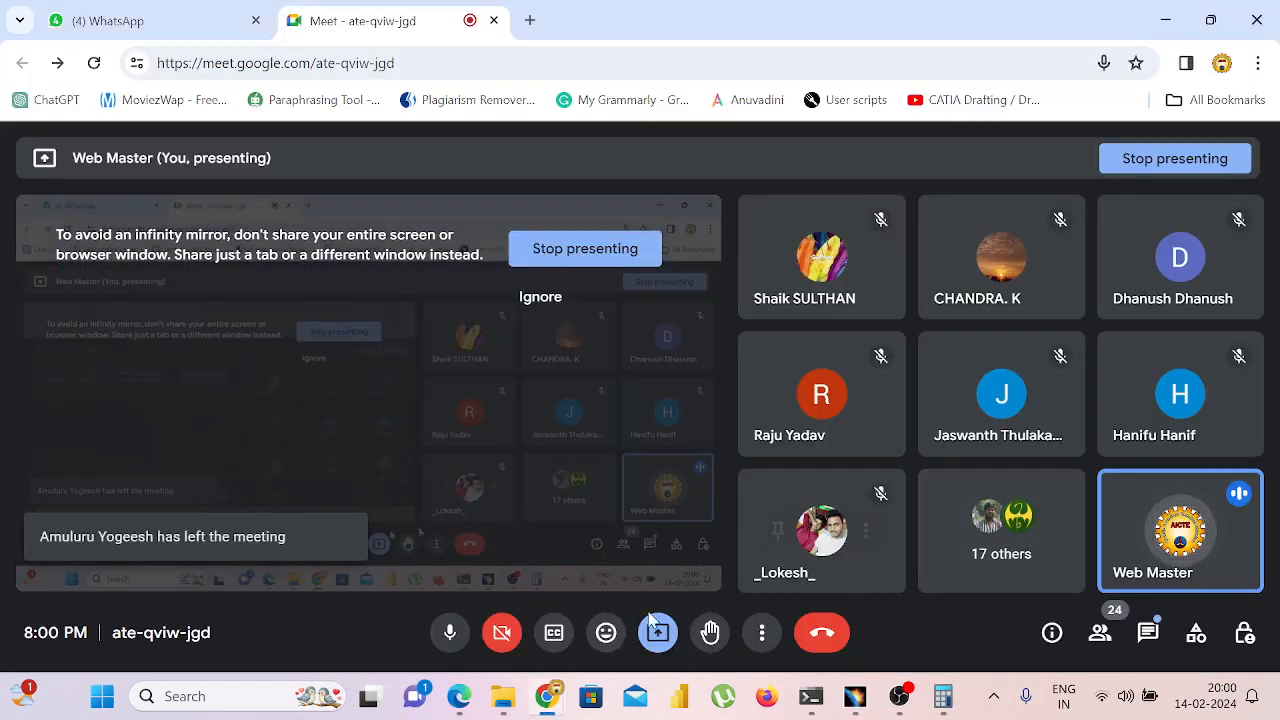
pyautogui.click(216, 26)
pyautogui.click(306, 302)
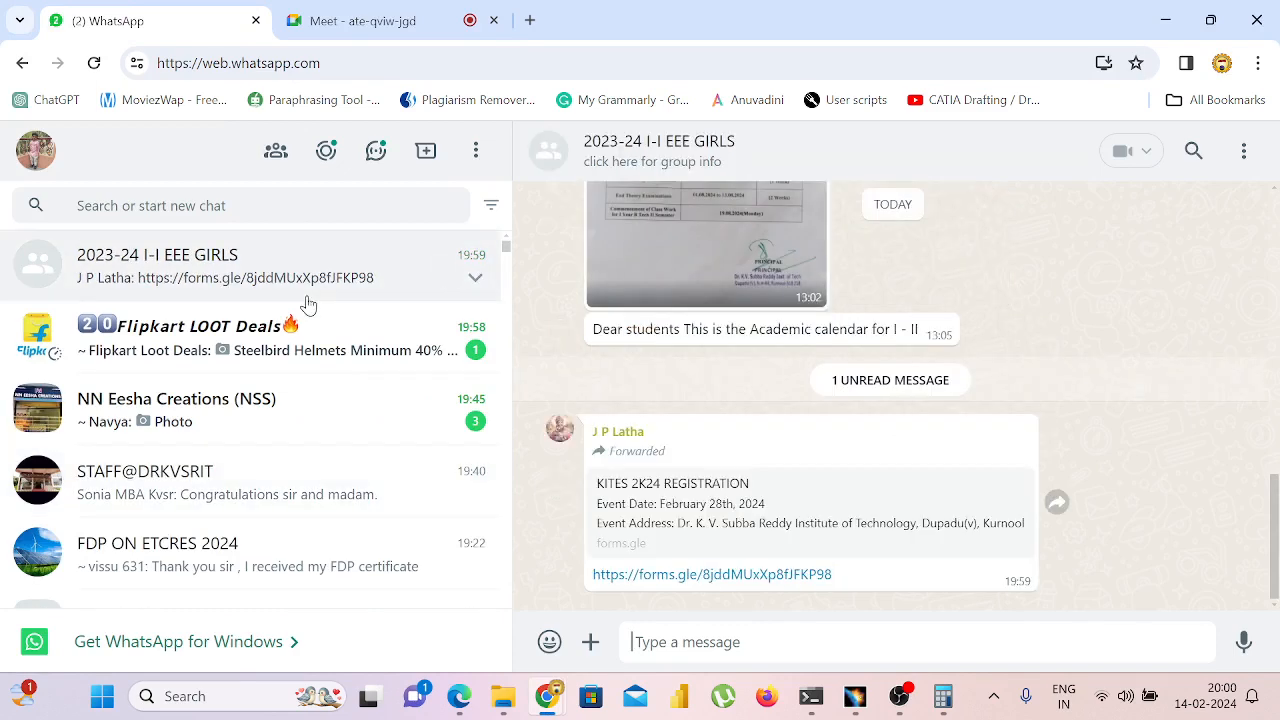
pyautogui.click(321, 336)
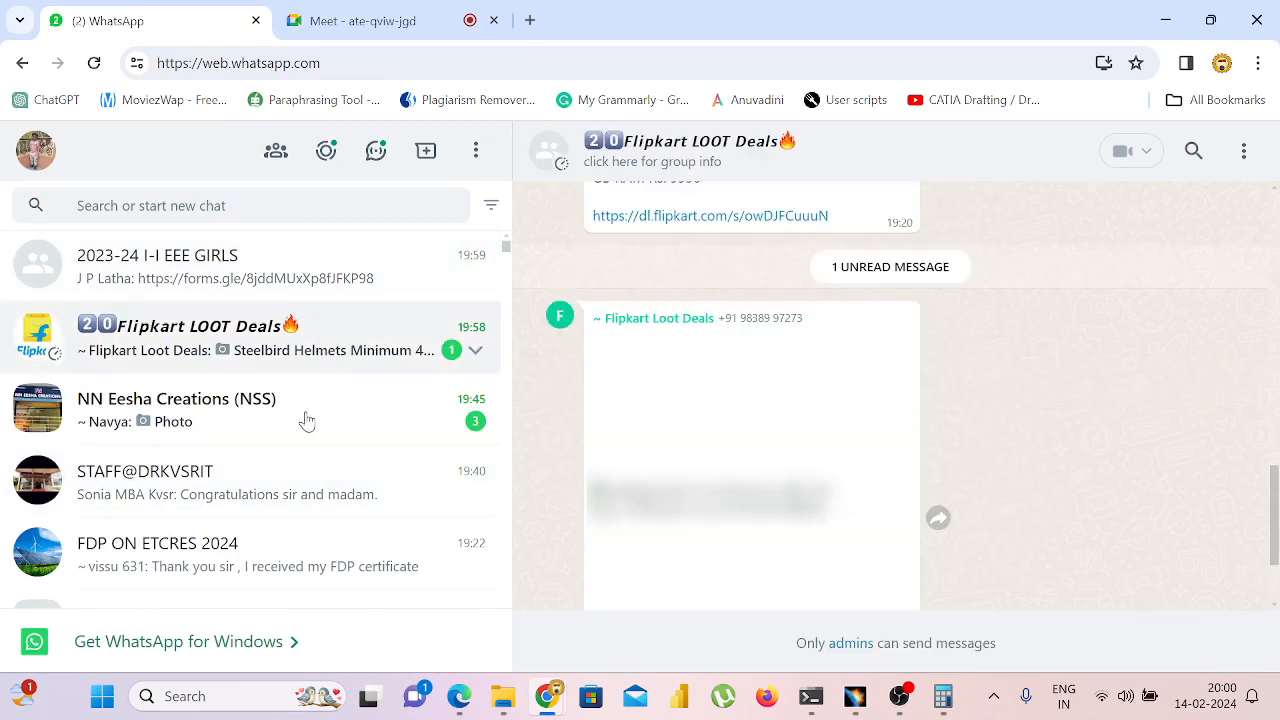
# Return to the Google Meet call and send "thank you" as an in-call message.
pyautogui.click(428, 30)
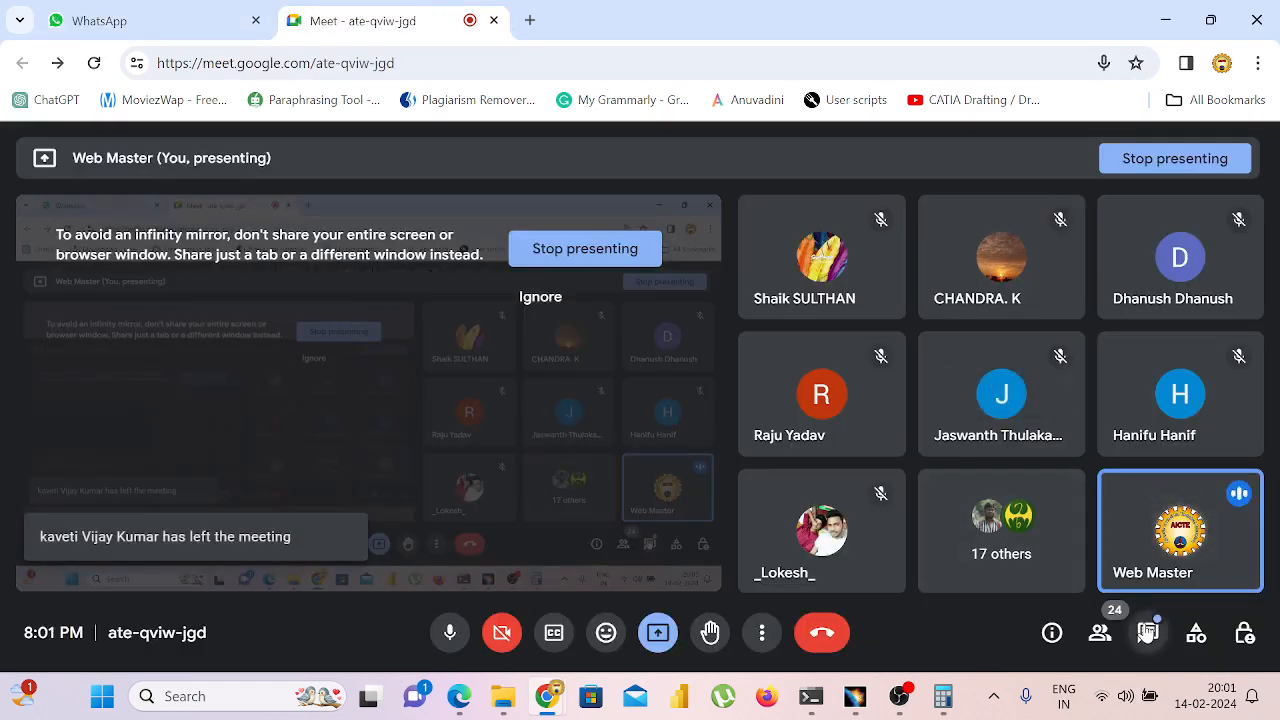
pyautogui.click(1147, 632)
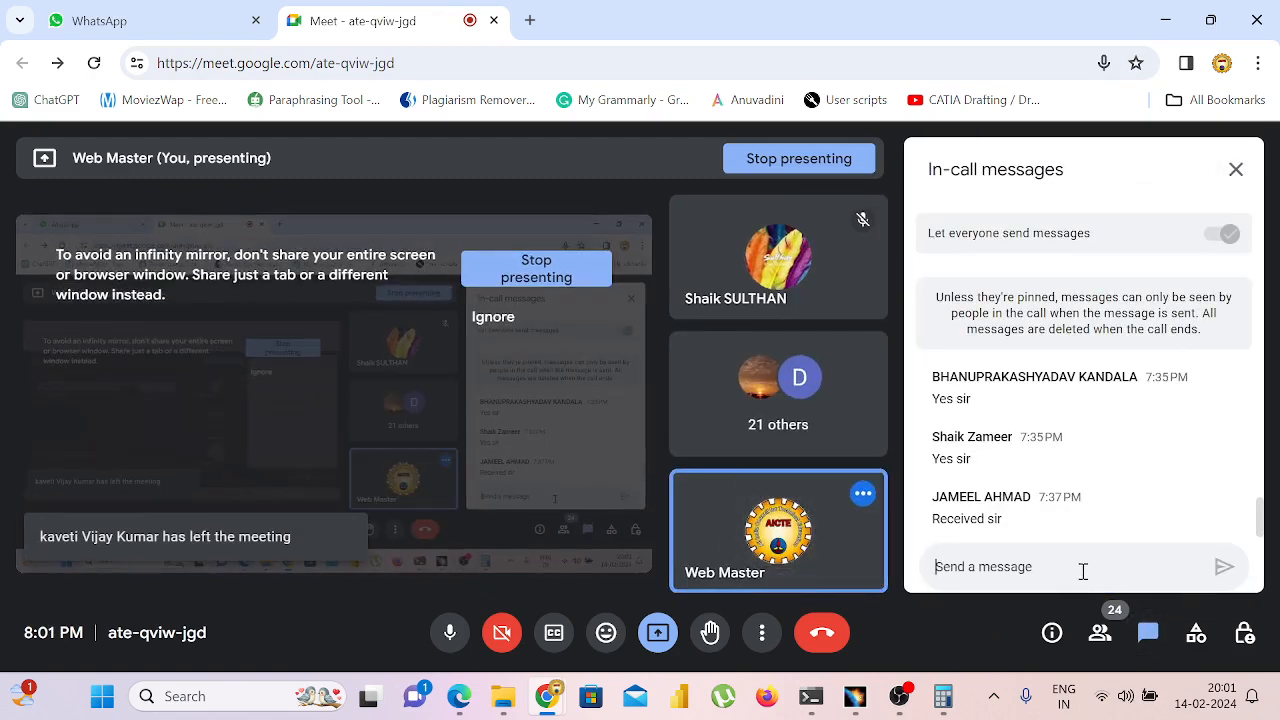
pyautogui.write('thn')
pyautogui.press('BackSpace')
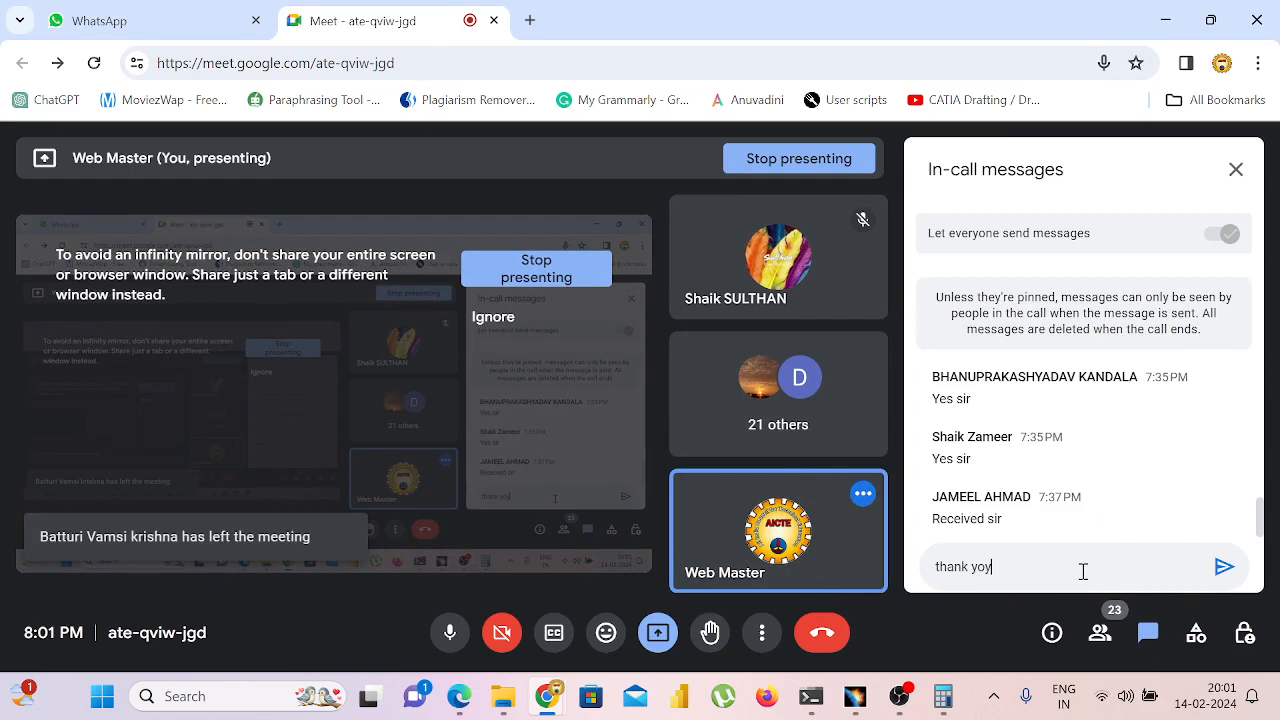
pyautogui.write('ank you')
pyautogui.press('Return')
# Send the in-call message "i will draw tommorow this figure".
pyautogui.write('i w')
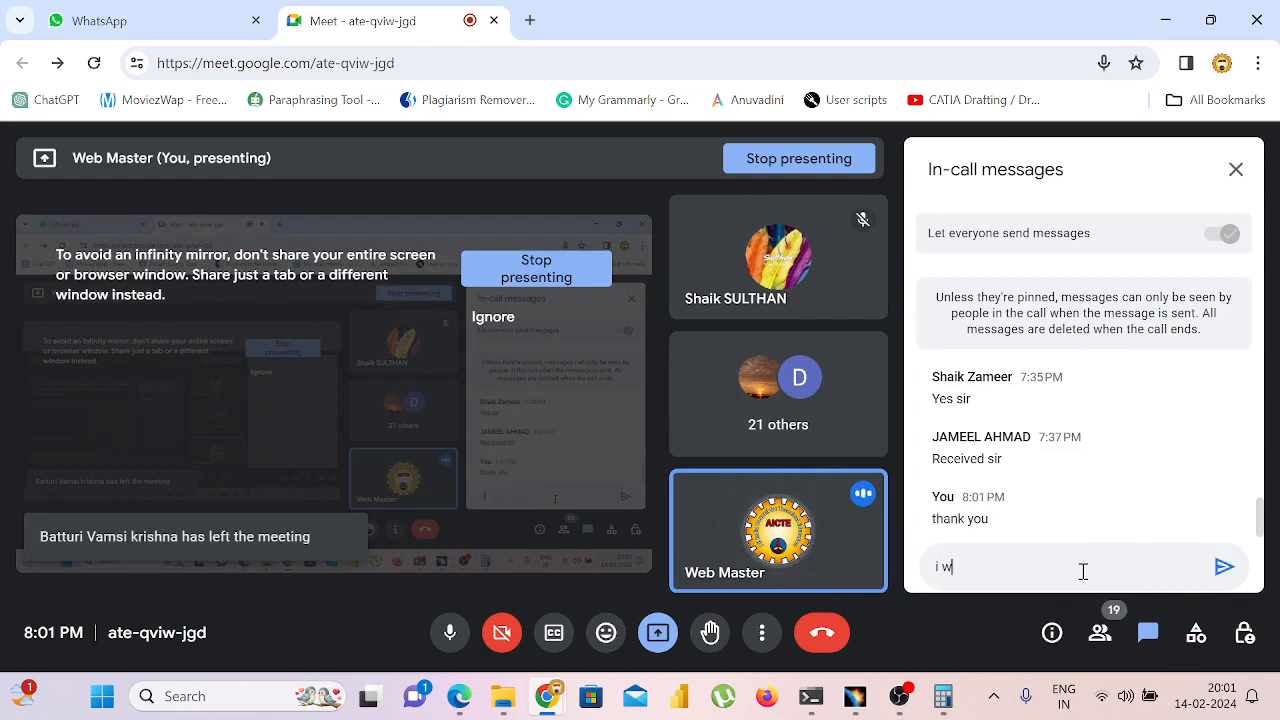
pyautogui.write('ill draw tom')
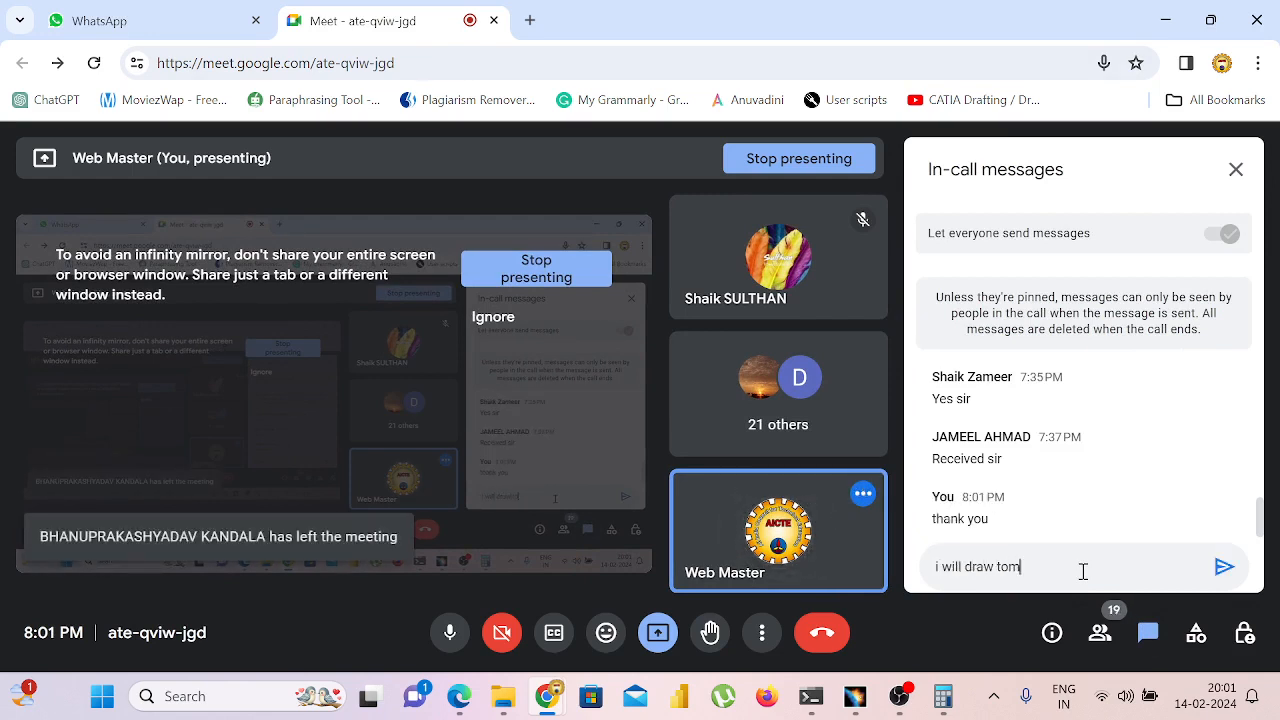
pyautogui.write('morow this figure')
pyautogui.press('Return')
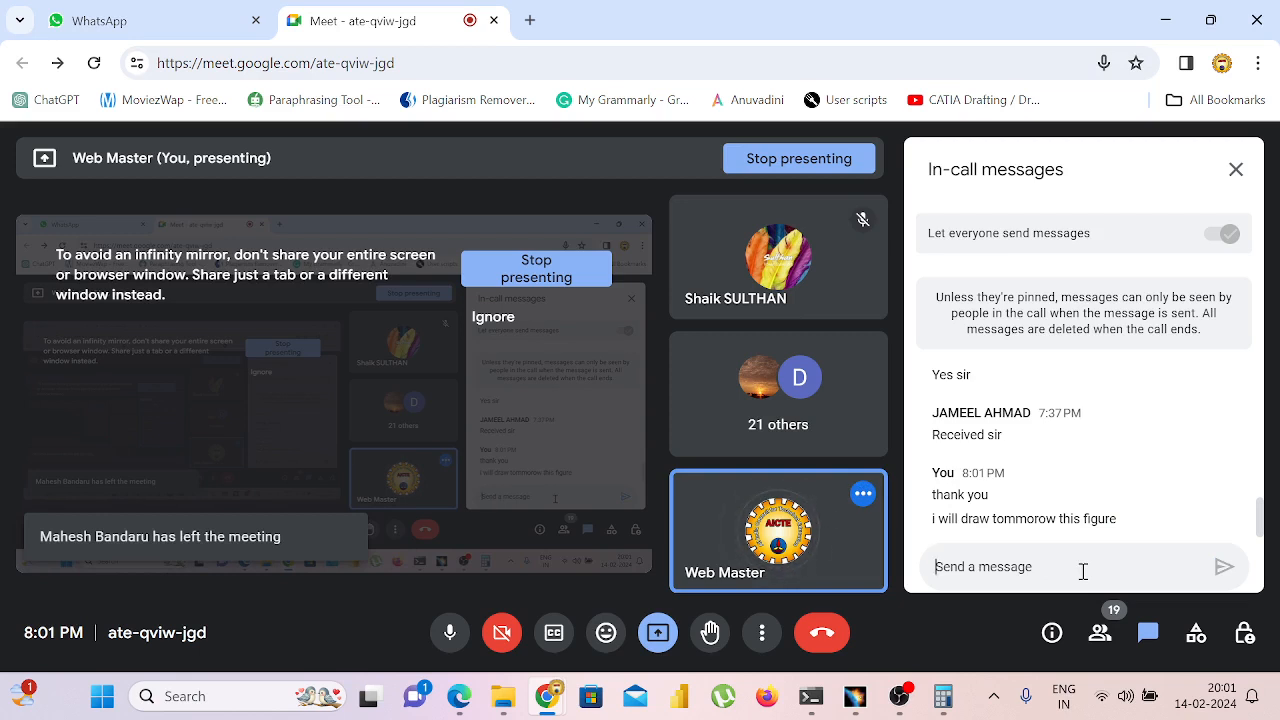
# Send the in-call message "meet you tommorow".
pyautogui.write('meet you')
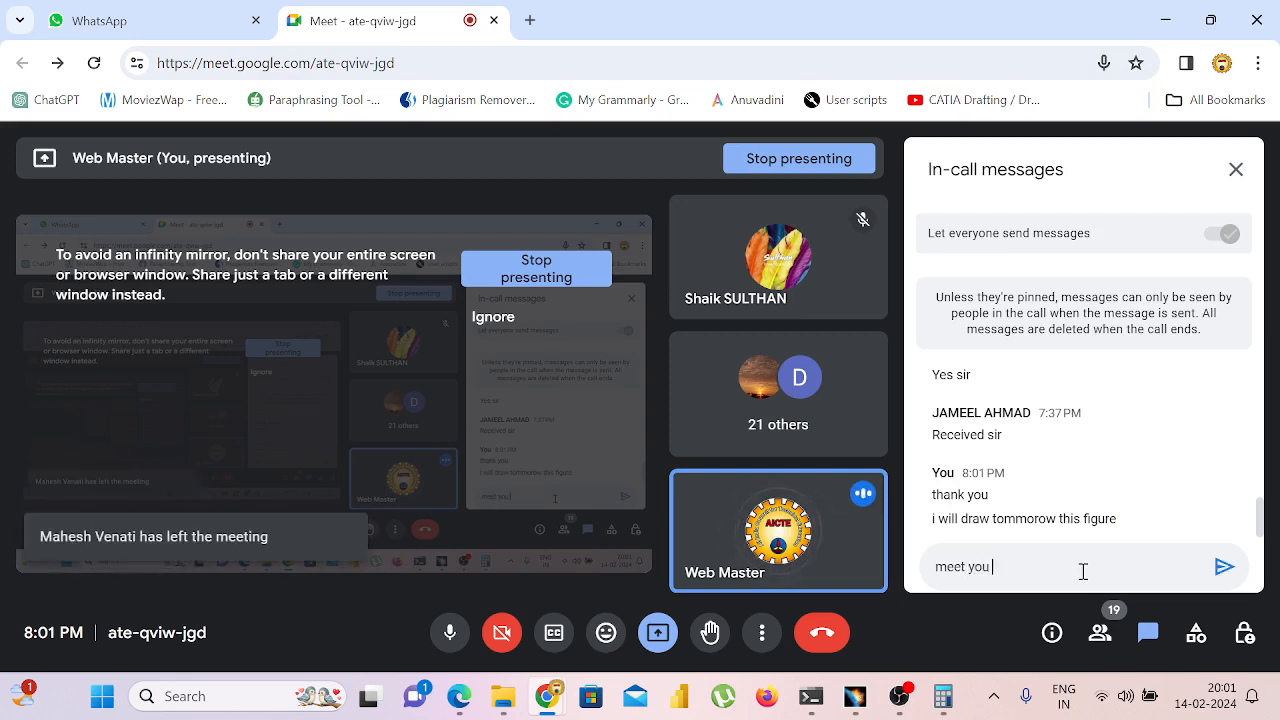
pyautogui.write('w')
pyautogui.press('Return')
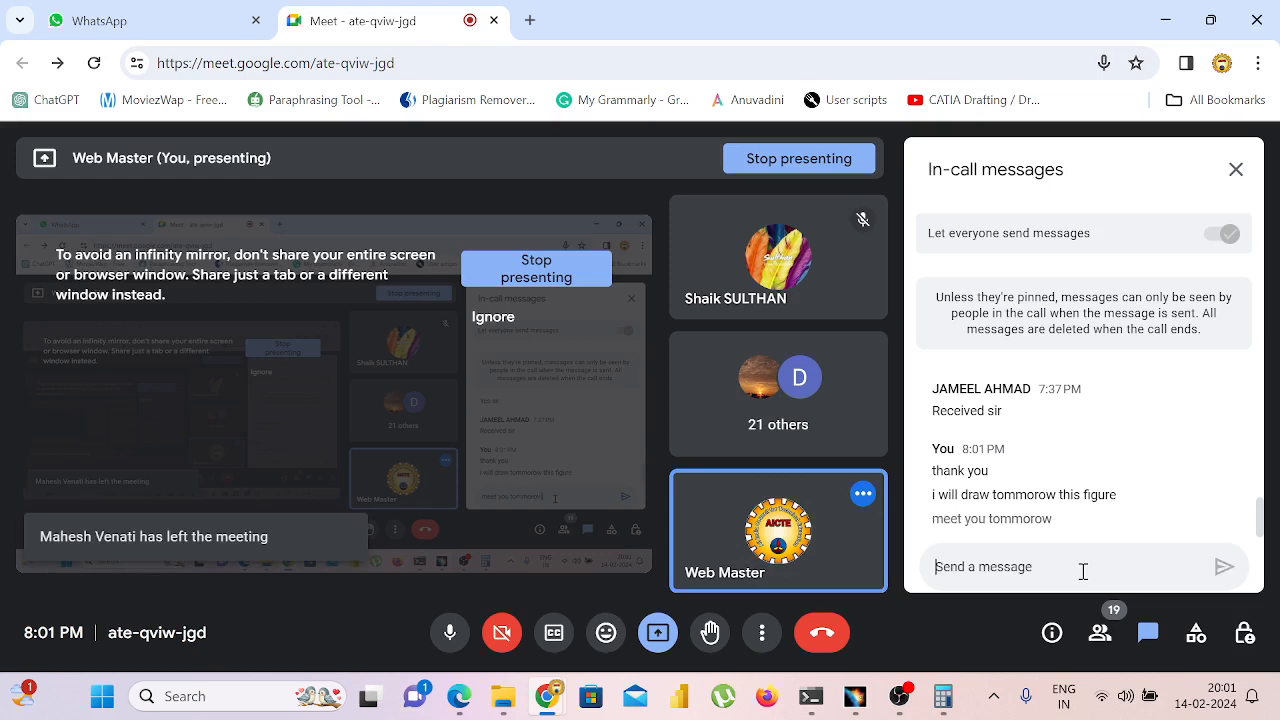
# Send the in-call message "end of today session".
pyautogui.write('ew')
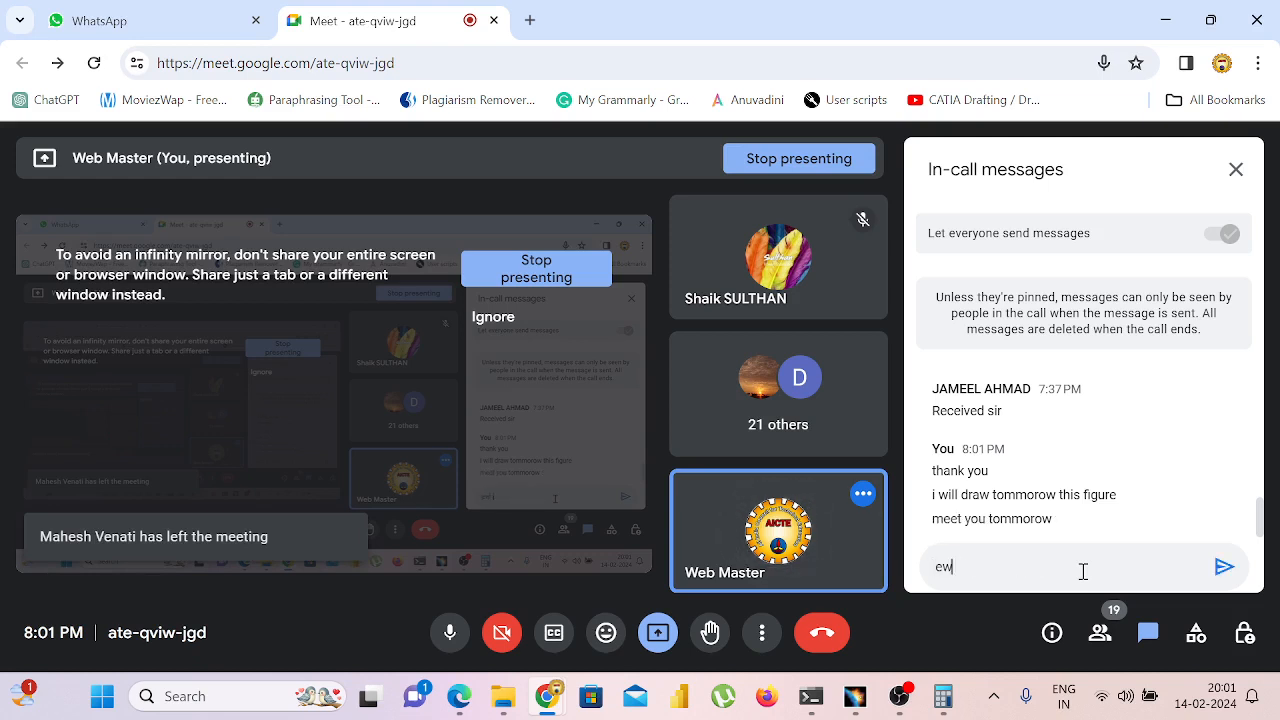
pyautogui.press('BackSpace')
pyautogui.write('d')
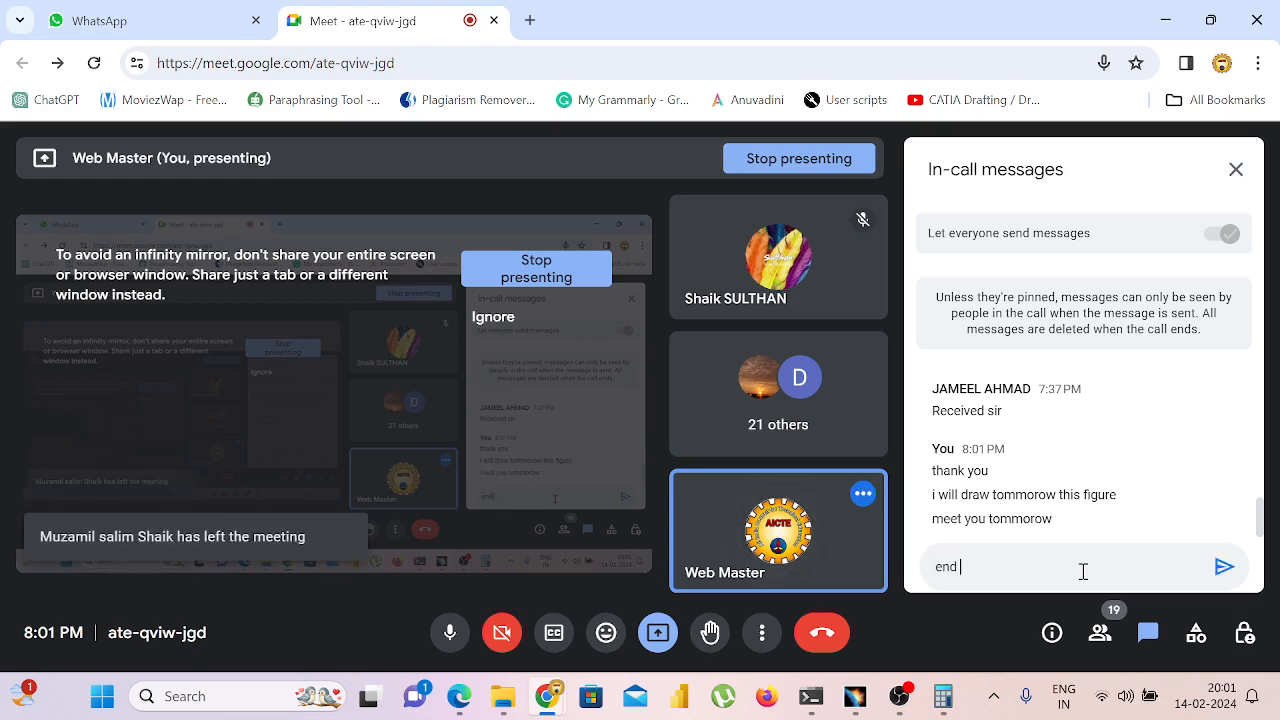
pyautogui.write(' of toi')
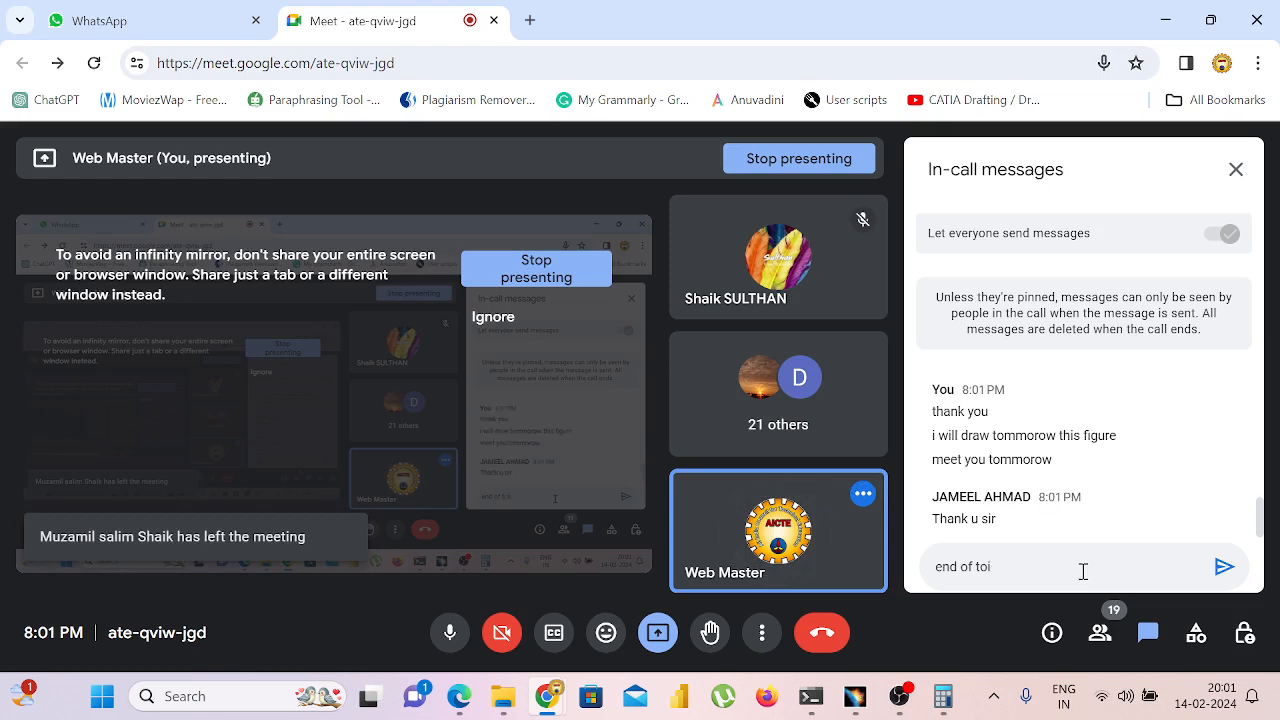
pyautogui.write('dy session')
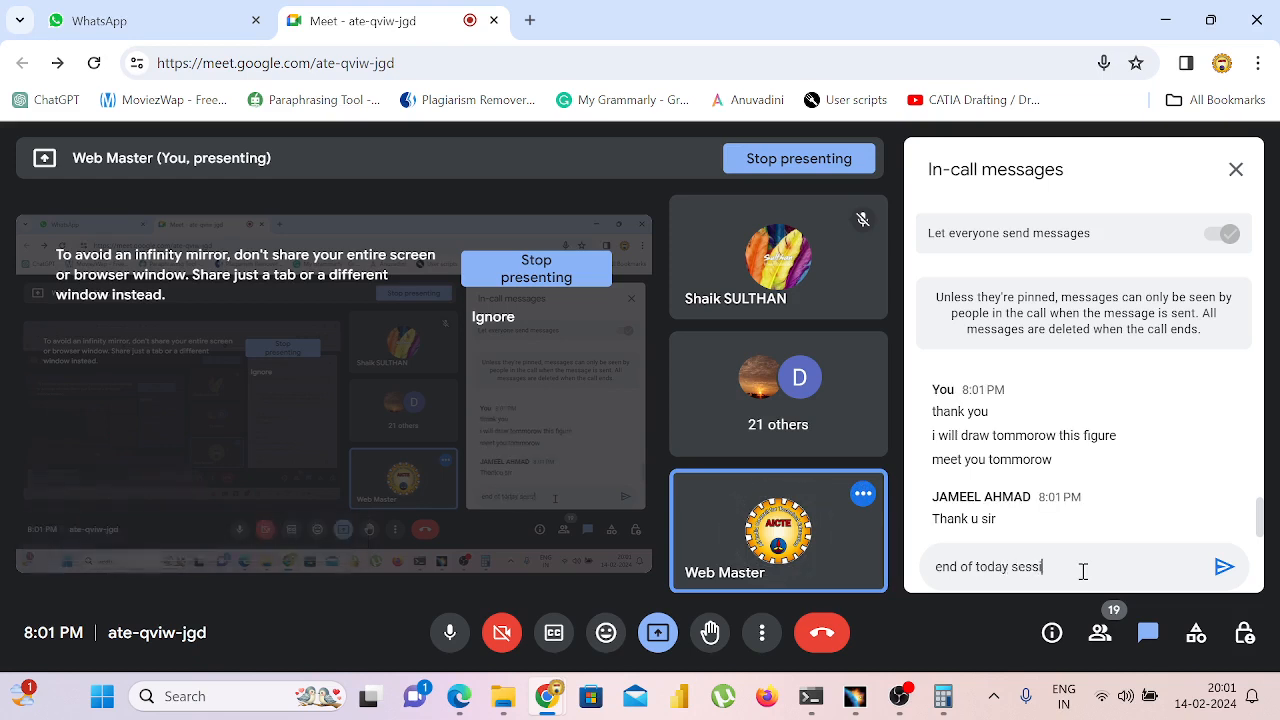
pyautogui.press('Return')
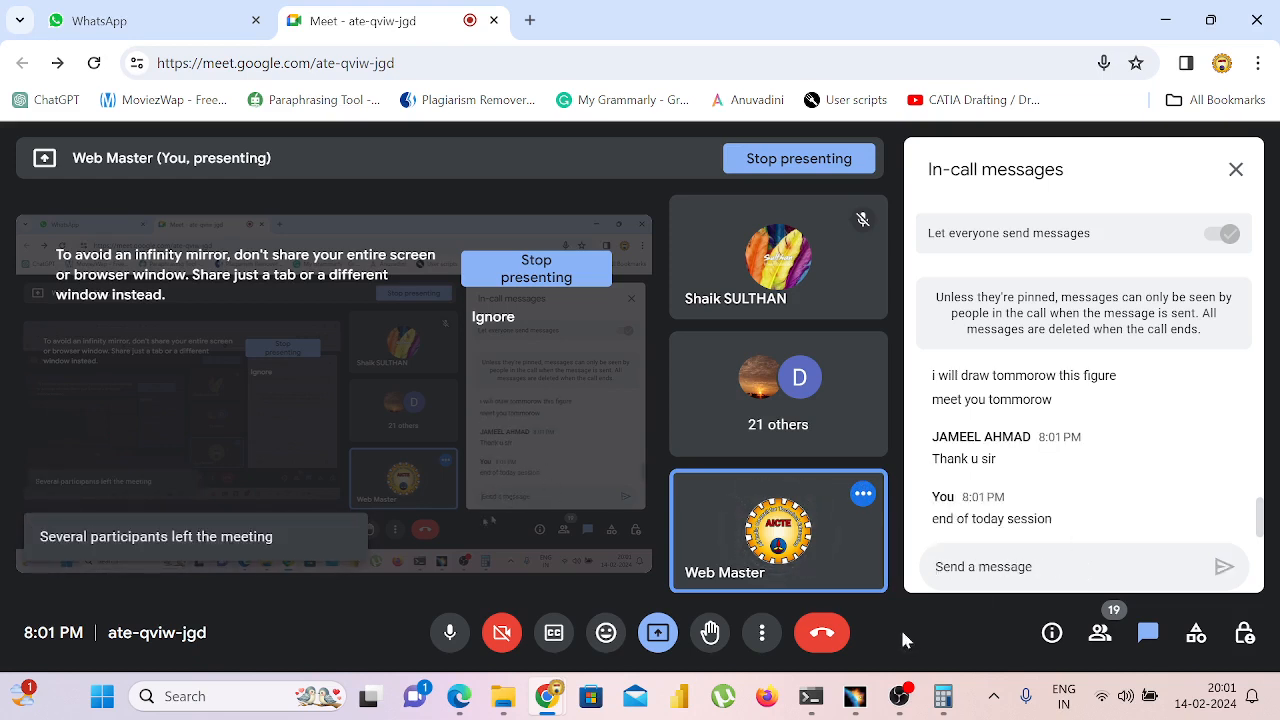
# Leave the Google Meet call and switch to OBS.
pyautogui.click(822, 634)
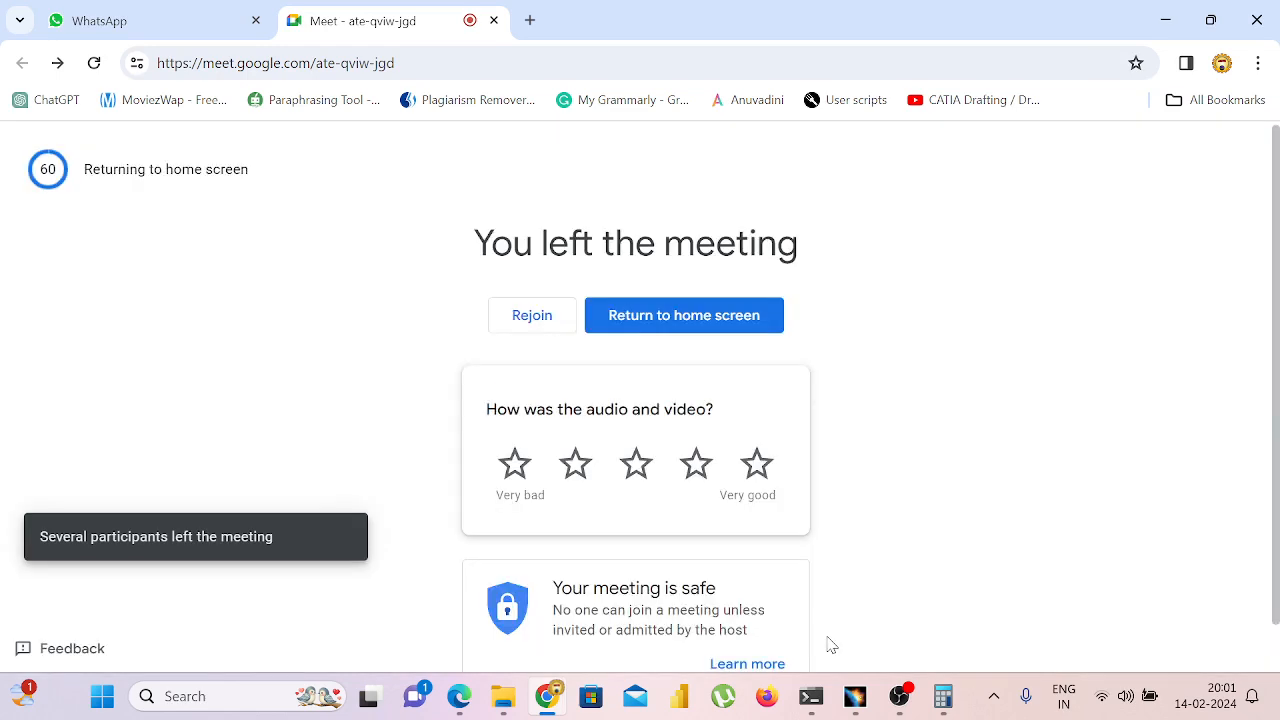
pyautogui.click(899, 696)
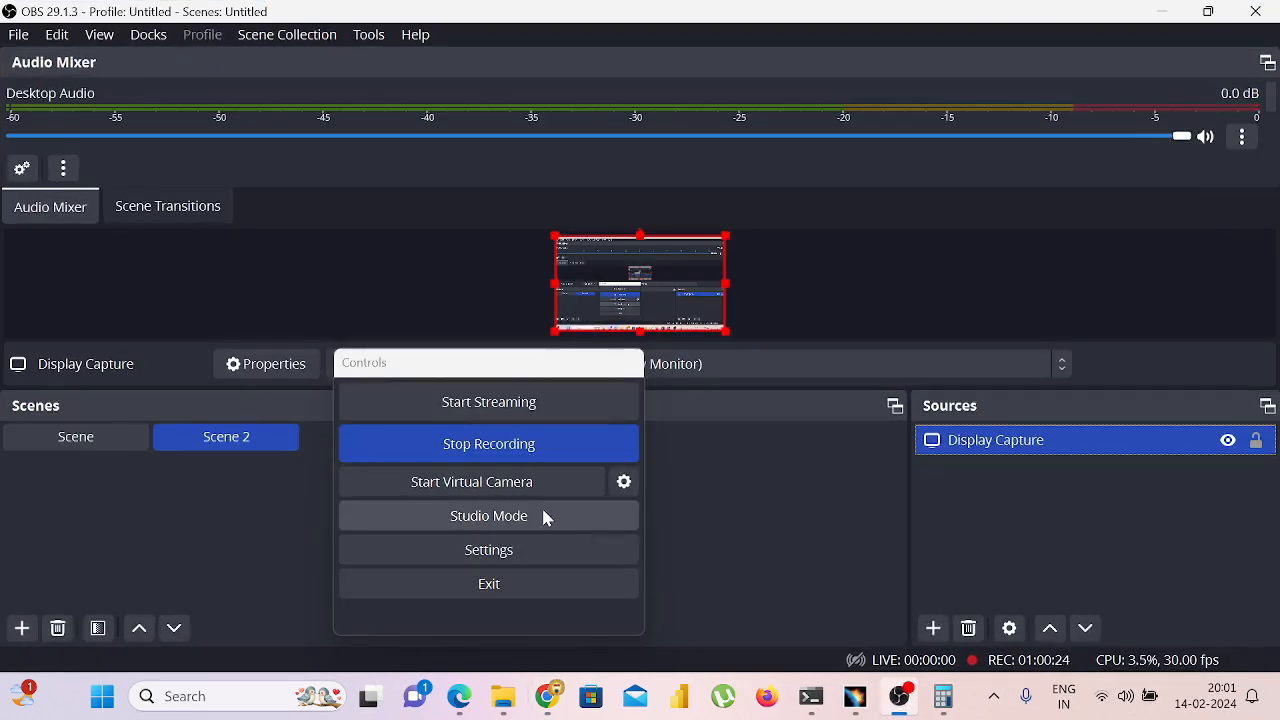